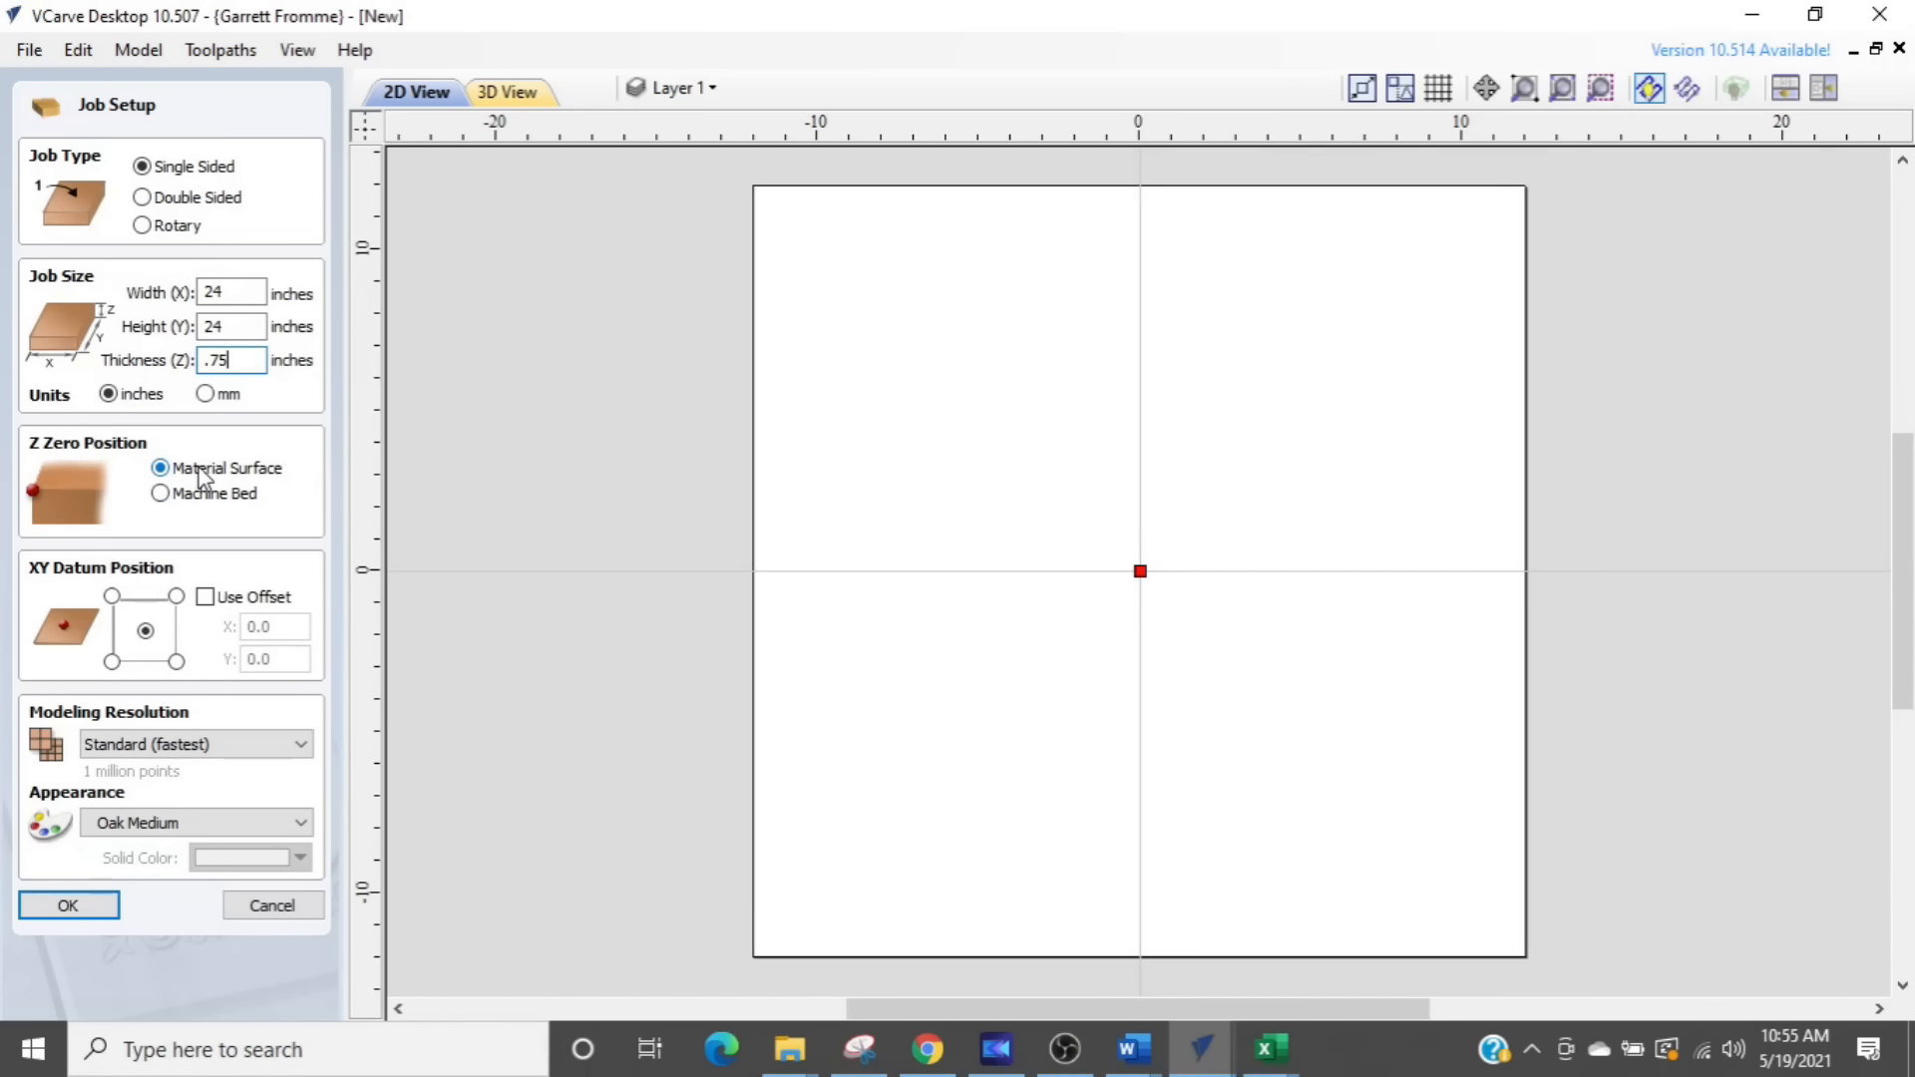
- Set the XY datum to the material centre, keep the modeling resolution at Standard (fastest), and confirm the job setup
{"action": "left_click", "coordinate": [145, 629]}
{"action": "left_click", "coordinate": [166, 750]}
{"action": "left_click", "coordinate": [167, 750]}
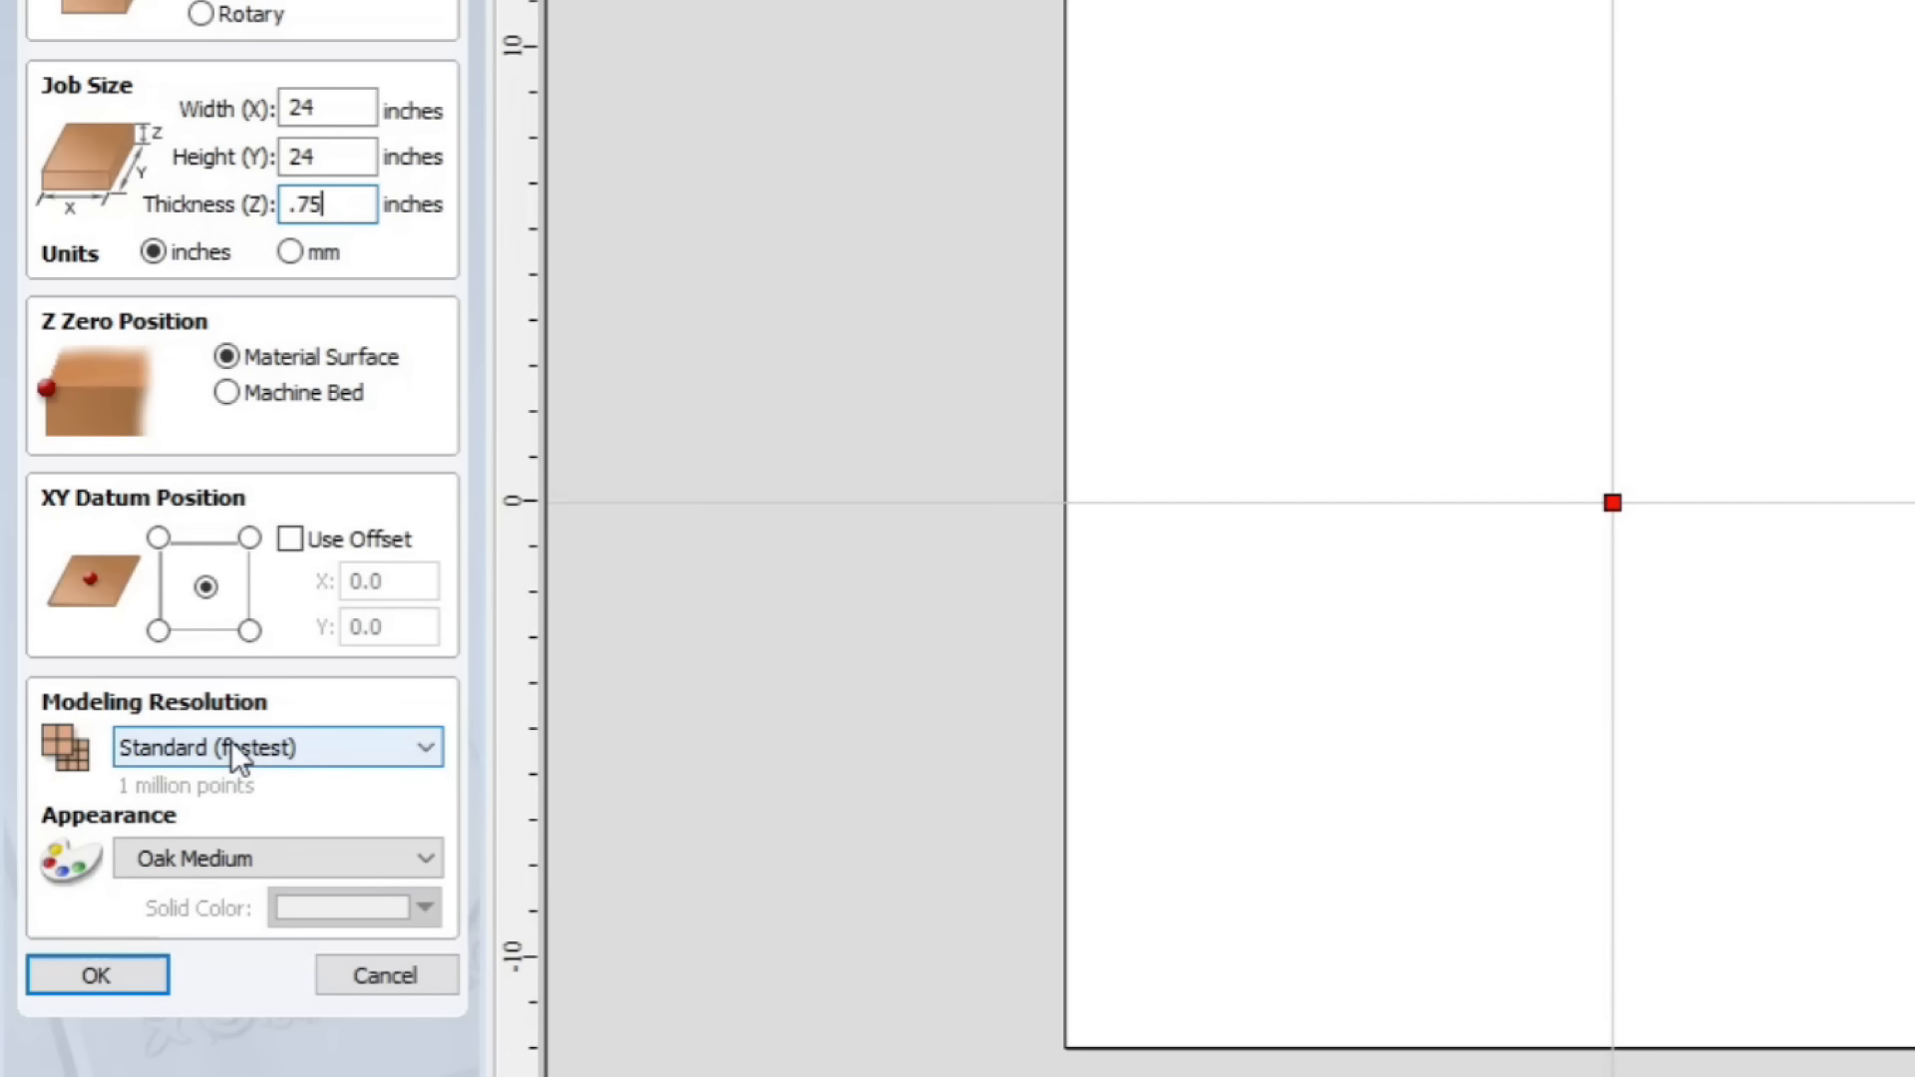
{"action": "left_click", "coordinate": [230, 748]}
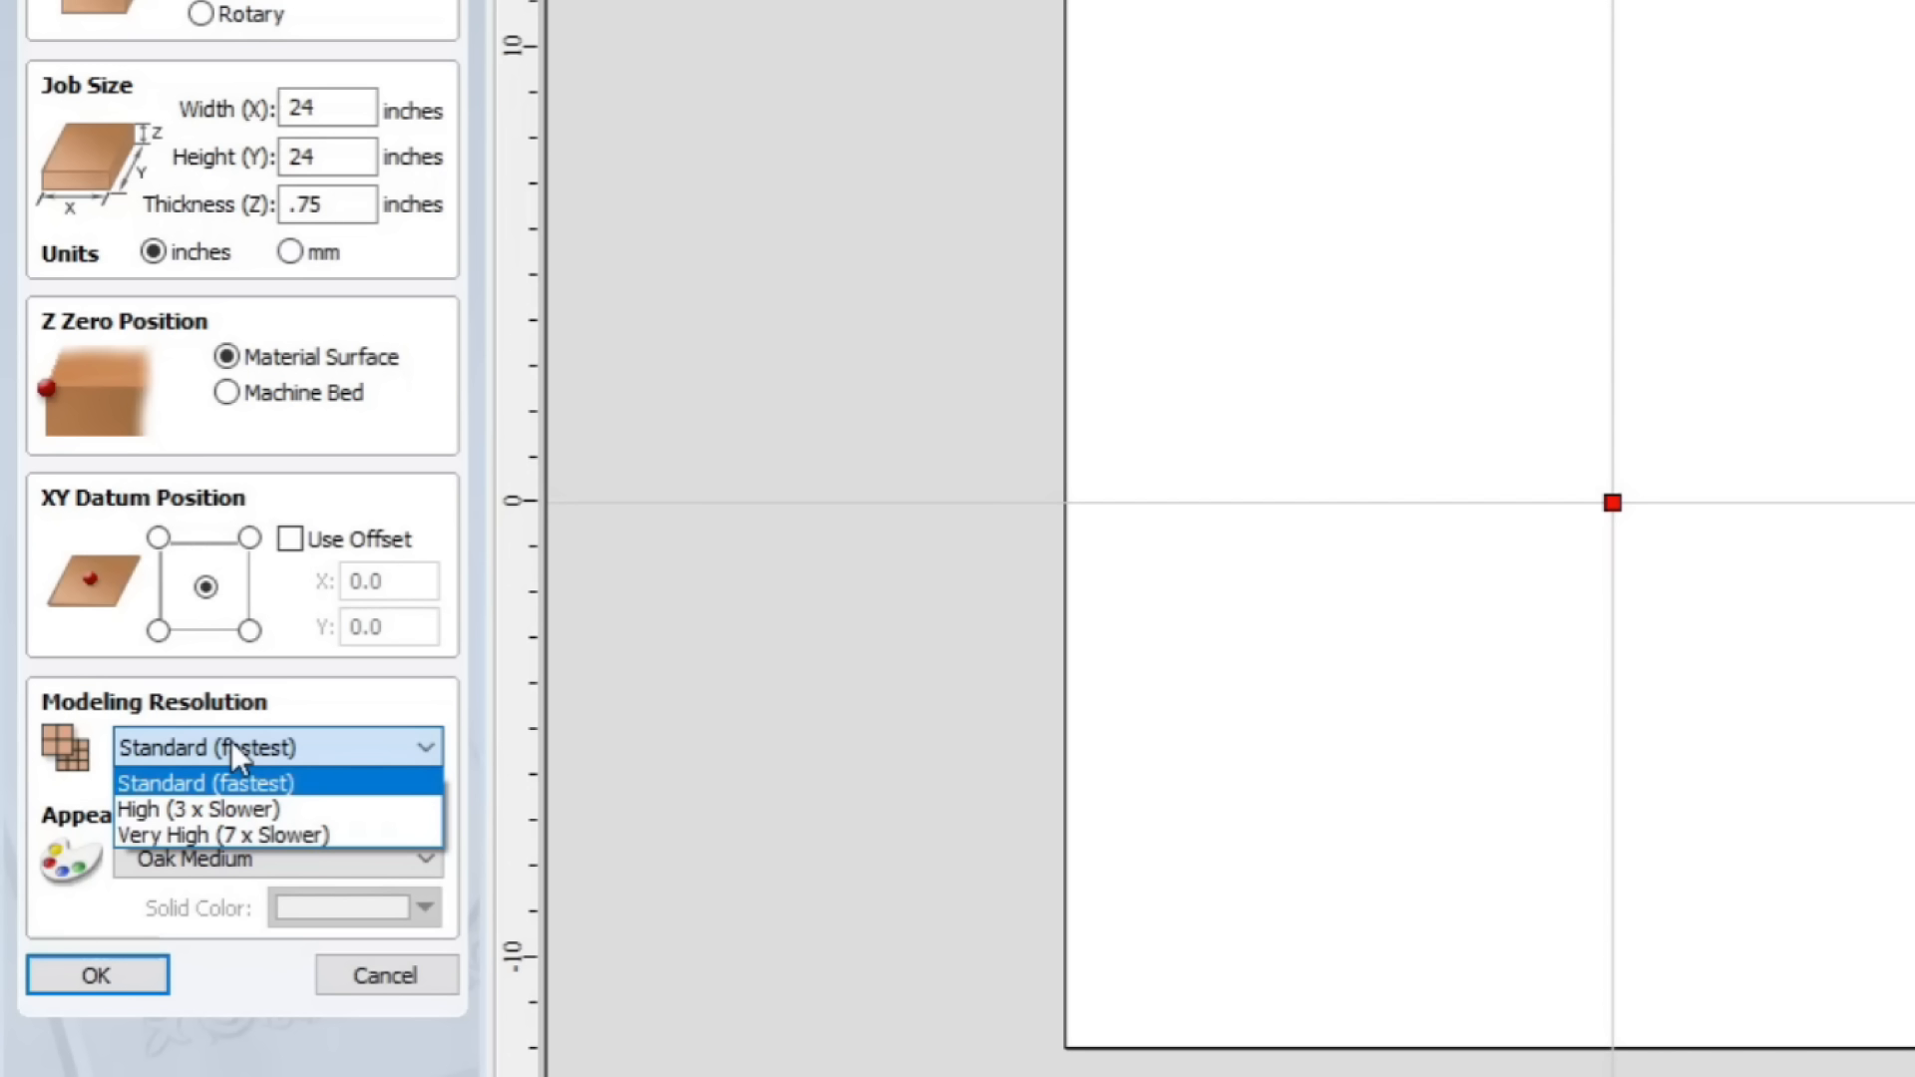
{"action": "left_click", "coordinate": [231, 740]}
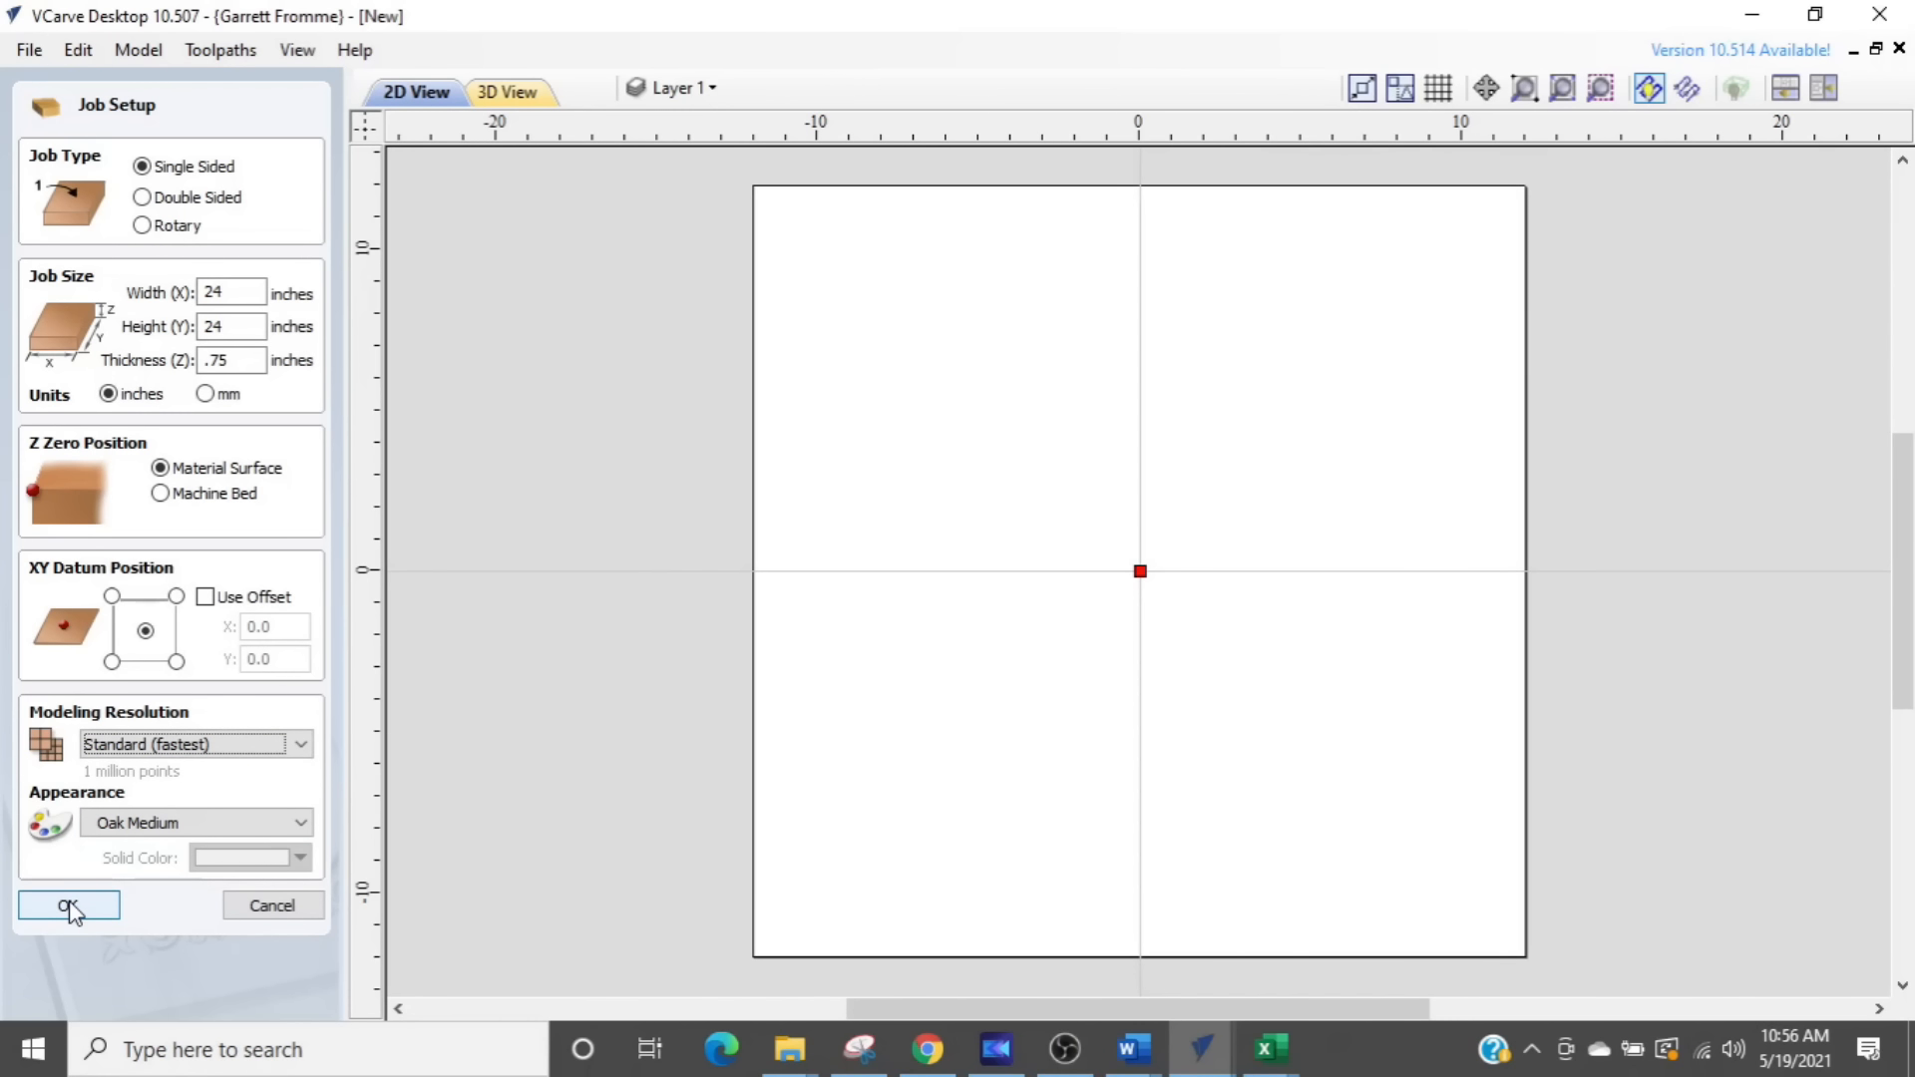
{"action": "left_click", "coordinate": [68, 907]}
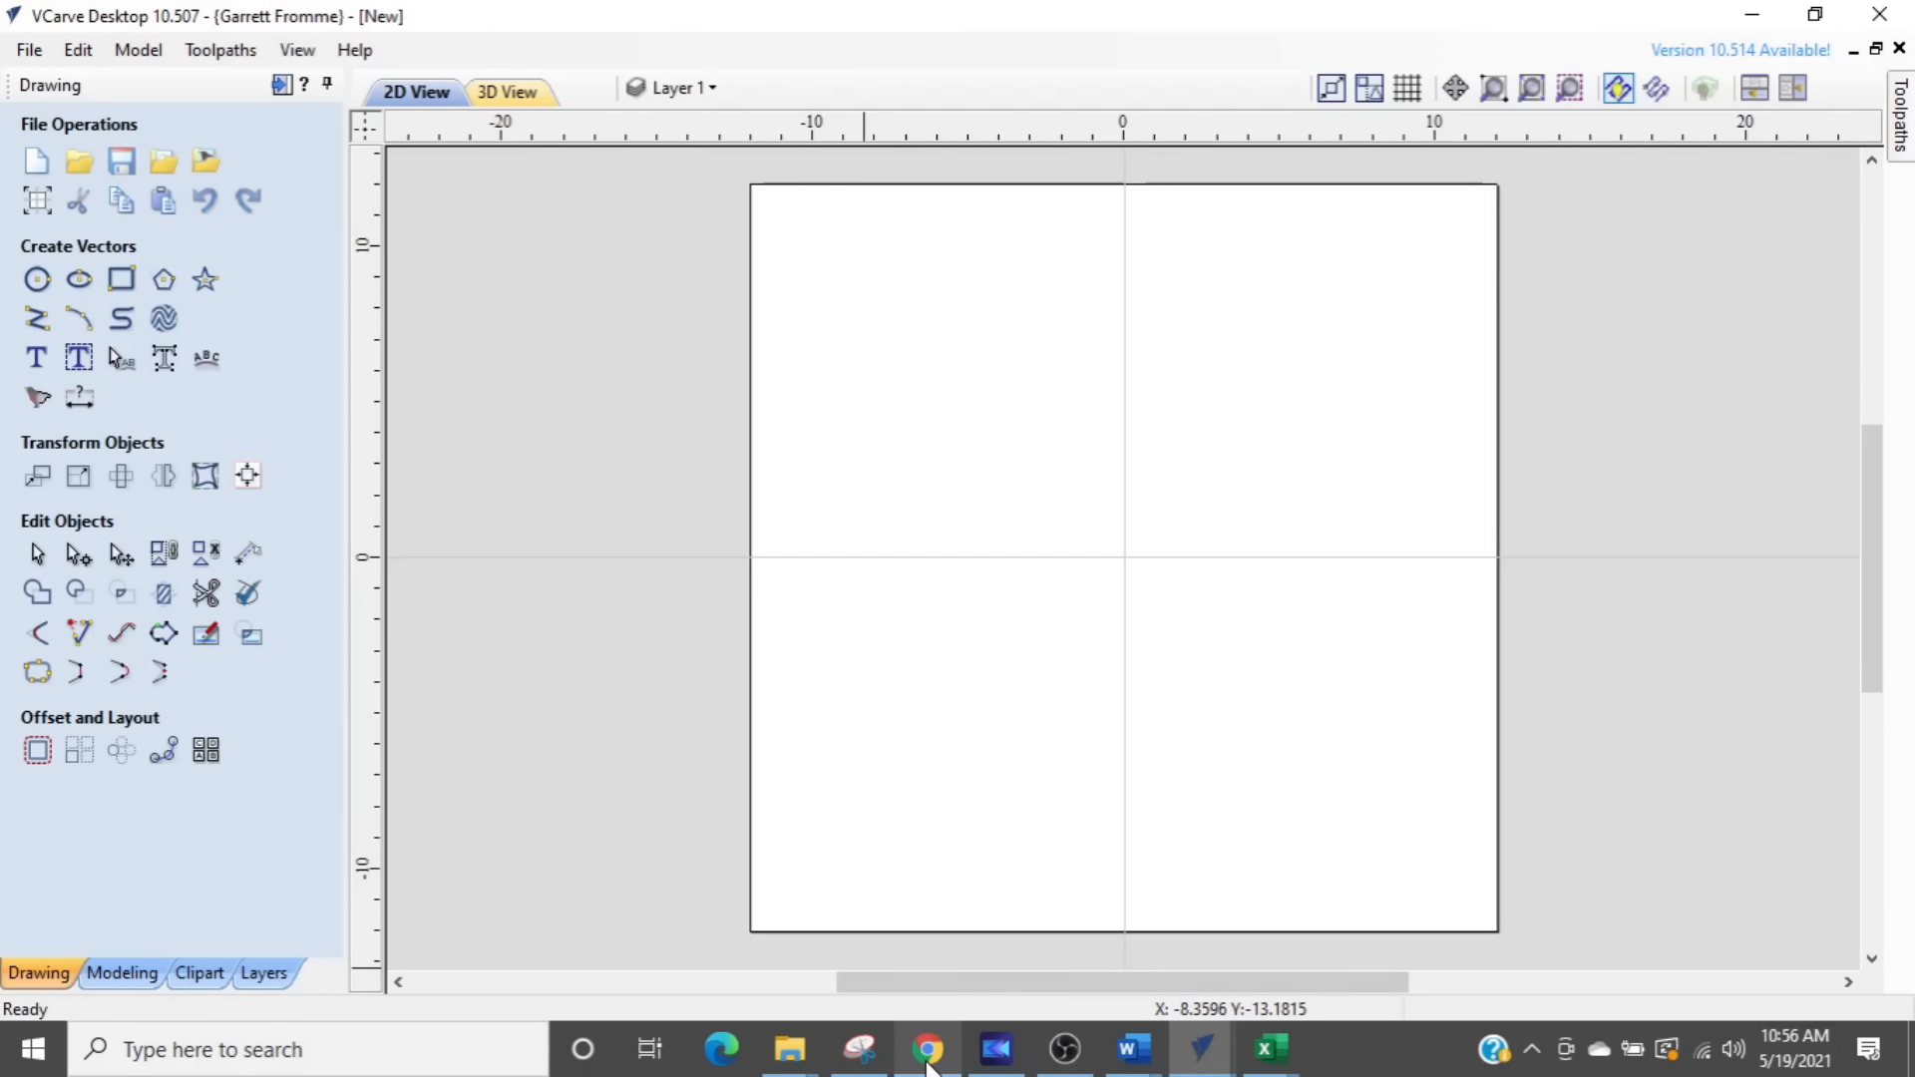
- In Chrome, view the YouTube channel of the person who replied about the fence post video, then return to the new VCarve job
{"action": "left_click", "coordinate": [927, 1064]}
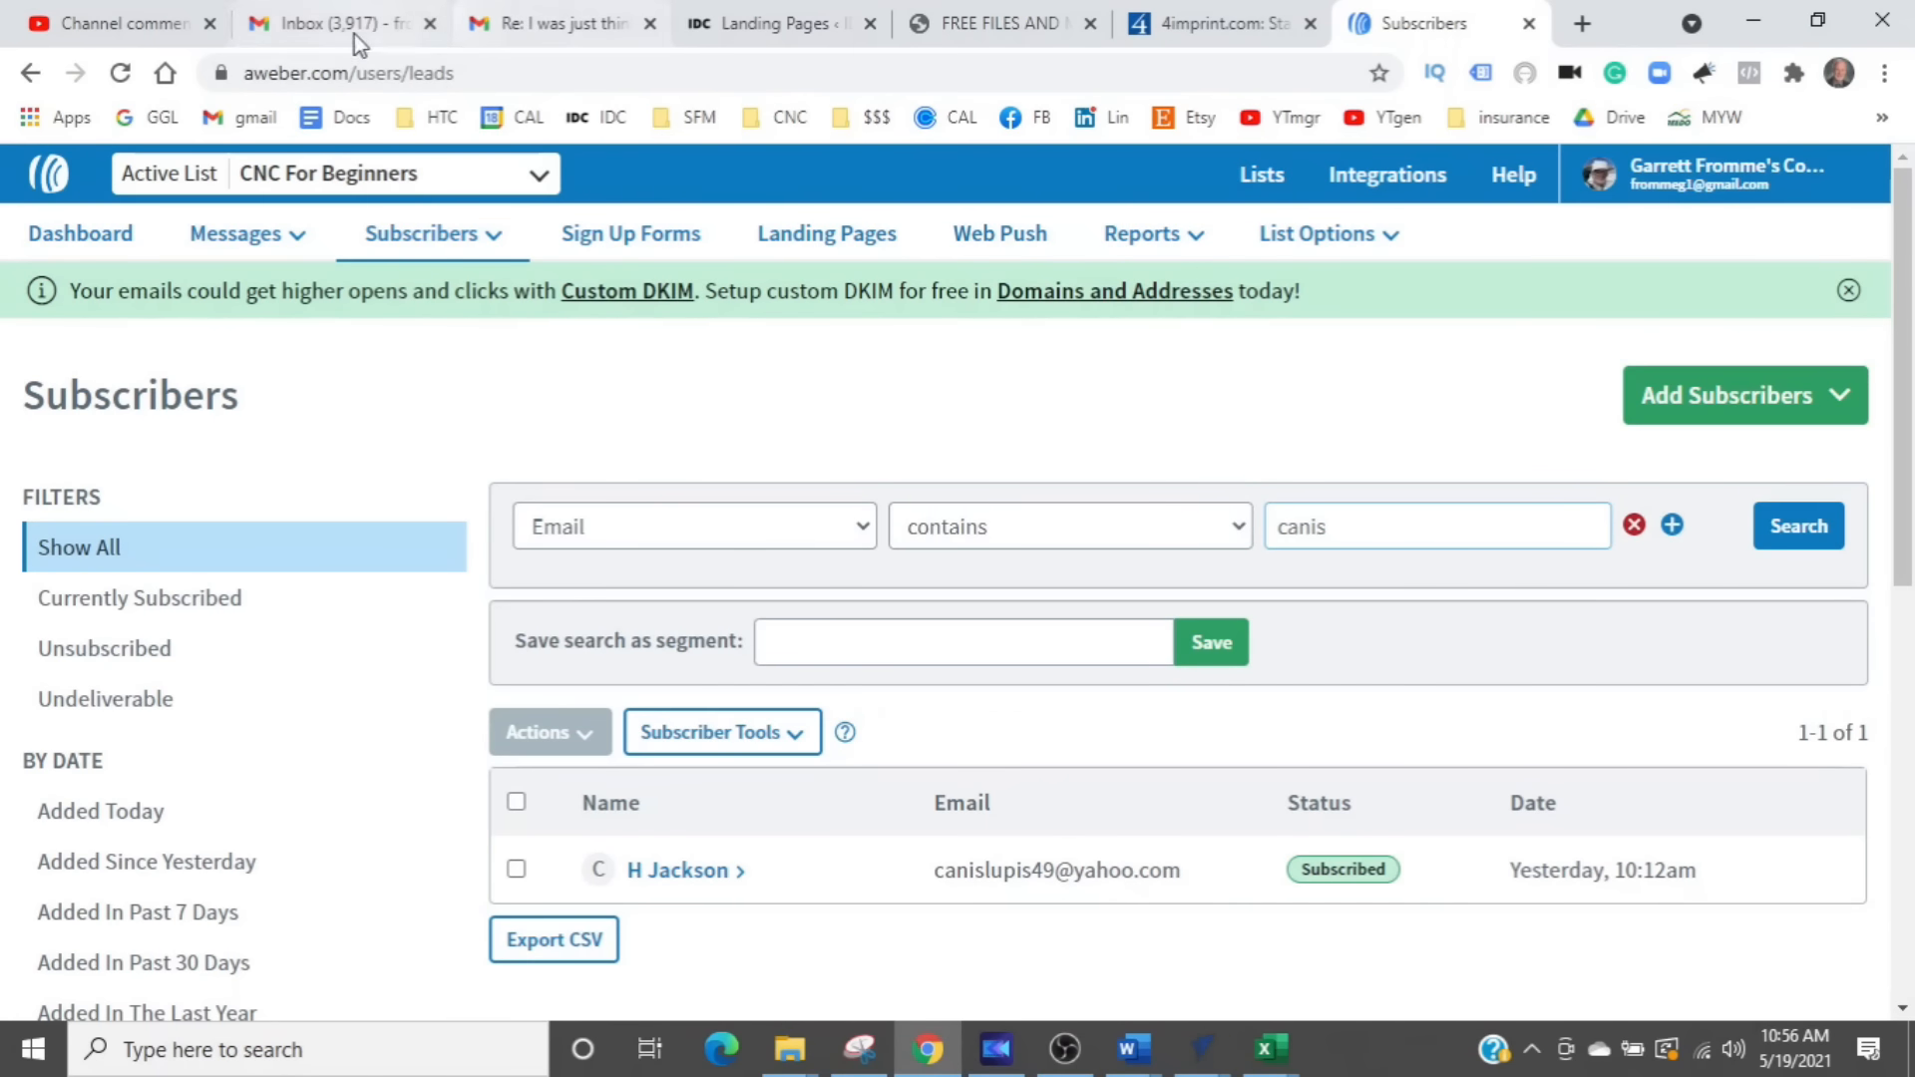
{"action": "left_click", "coordinate": [128, 22]}
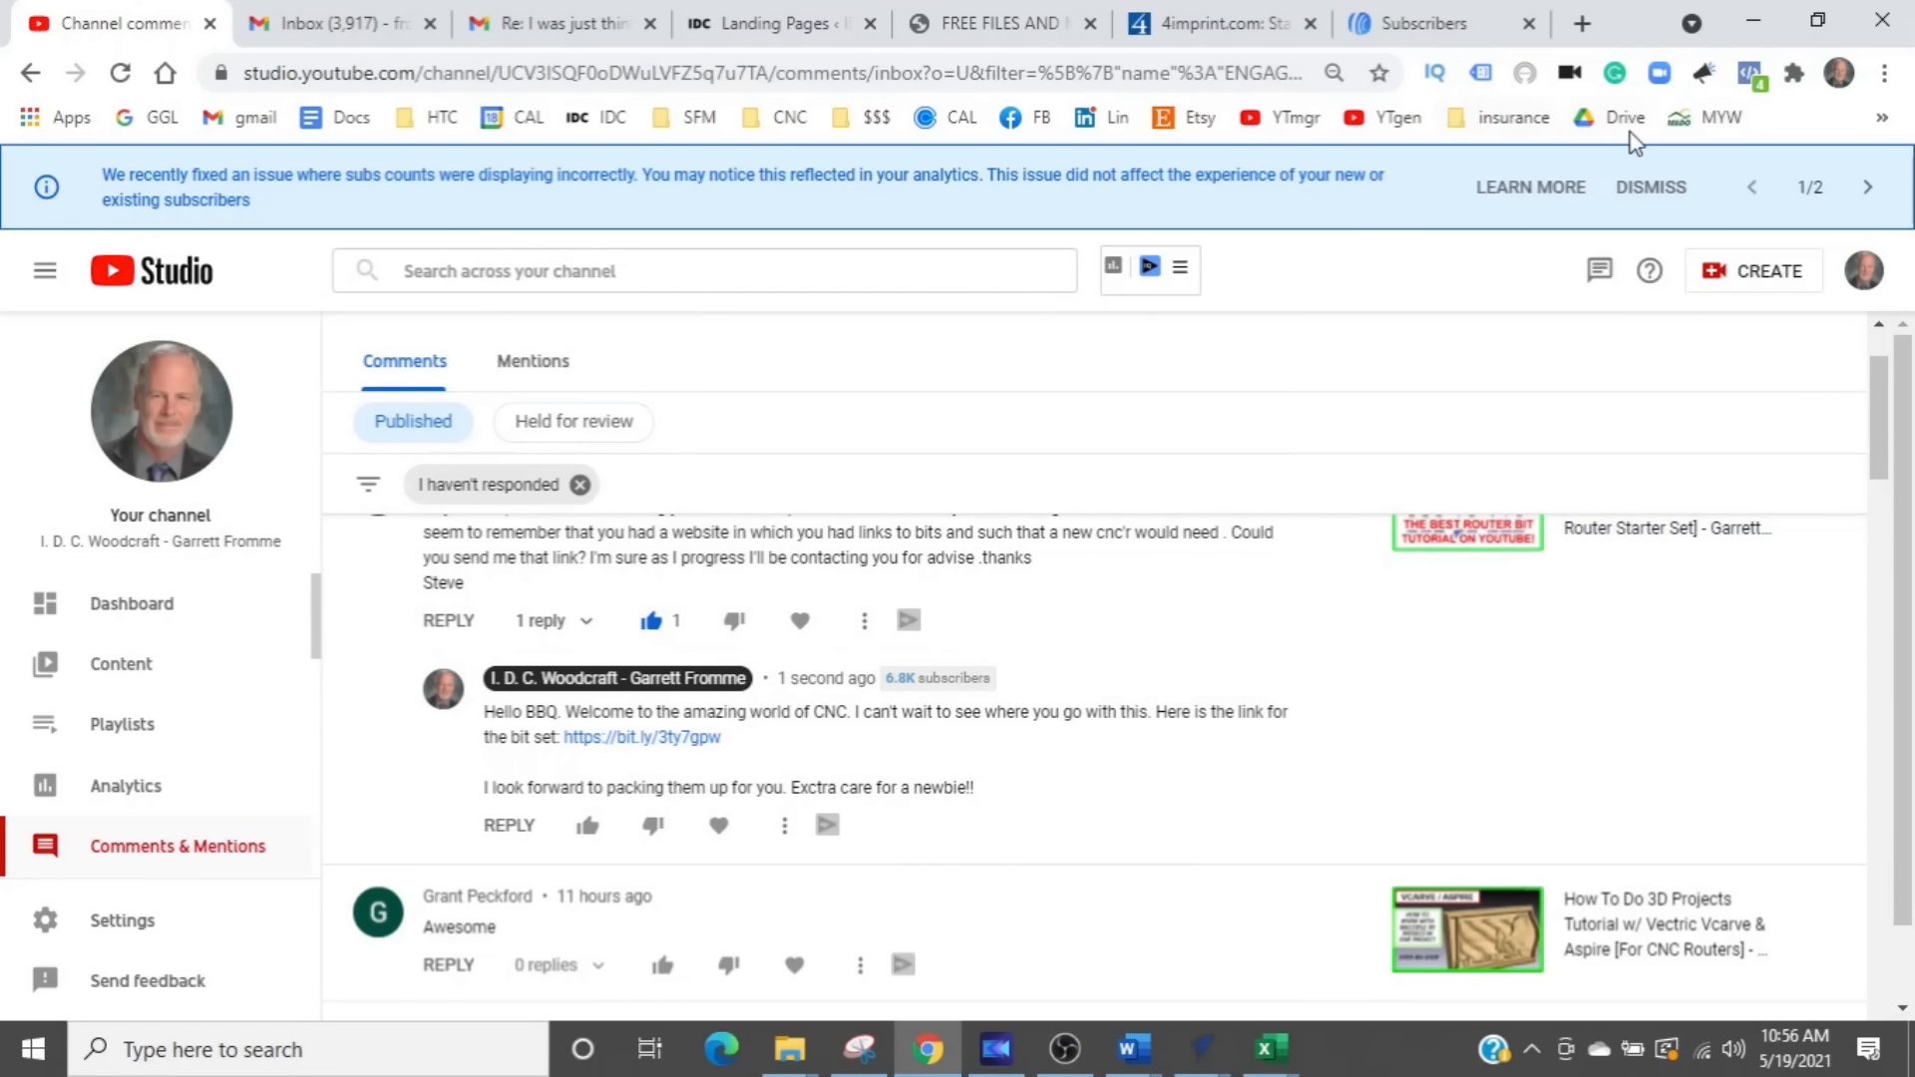
{"action": "left_click", "coordinate": [1354, 120]}
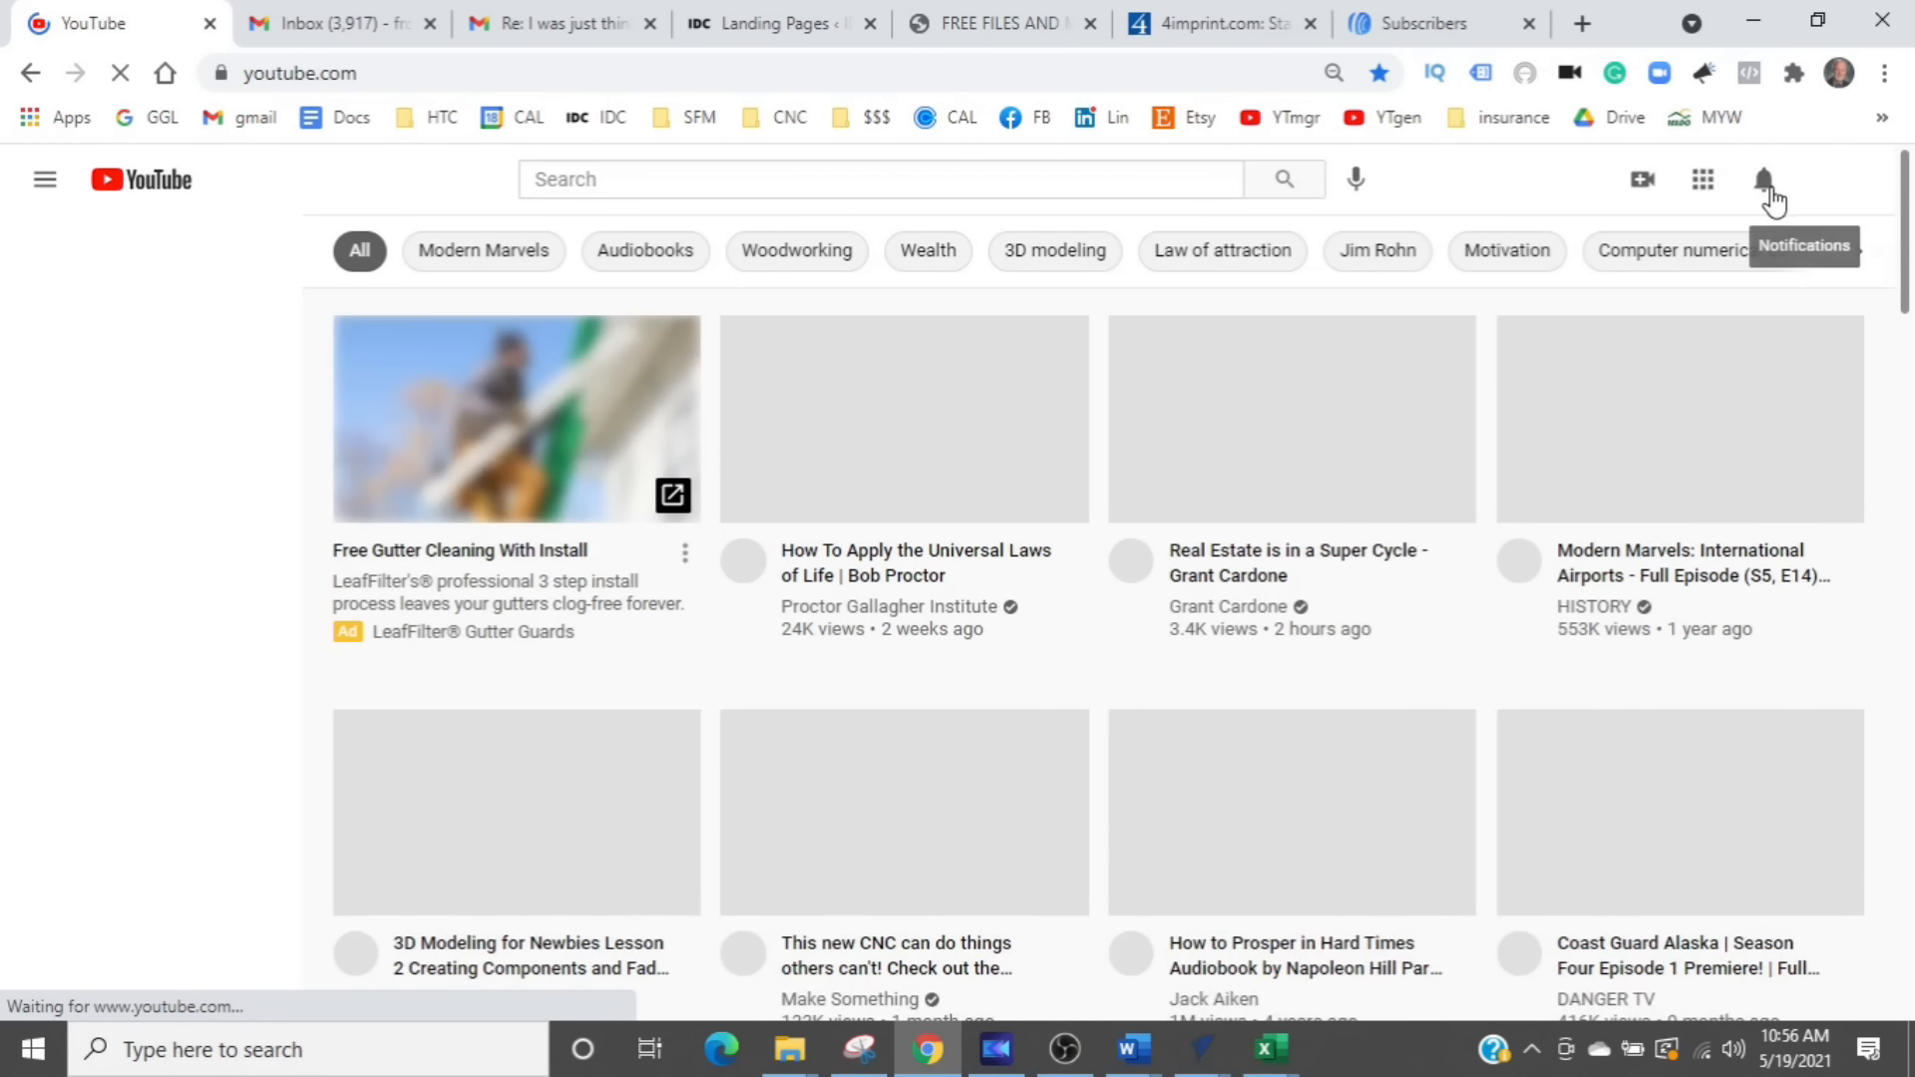
{"action": "left_click", "coordinate": [1775, 192]}
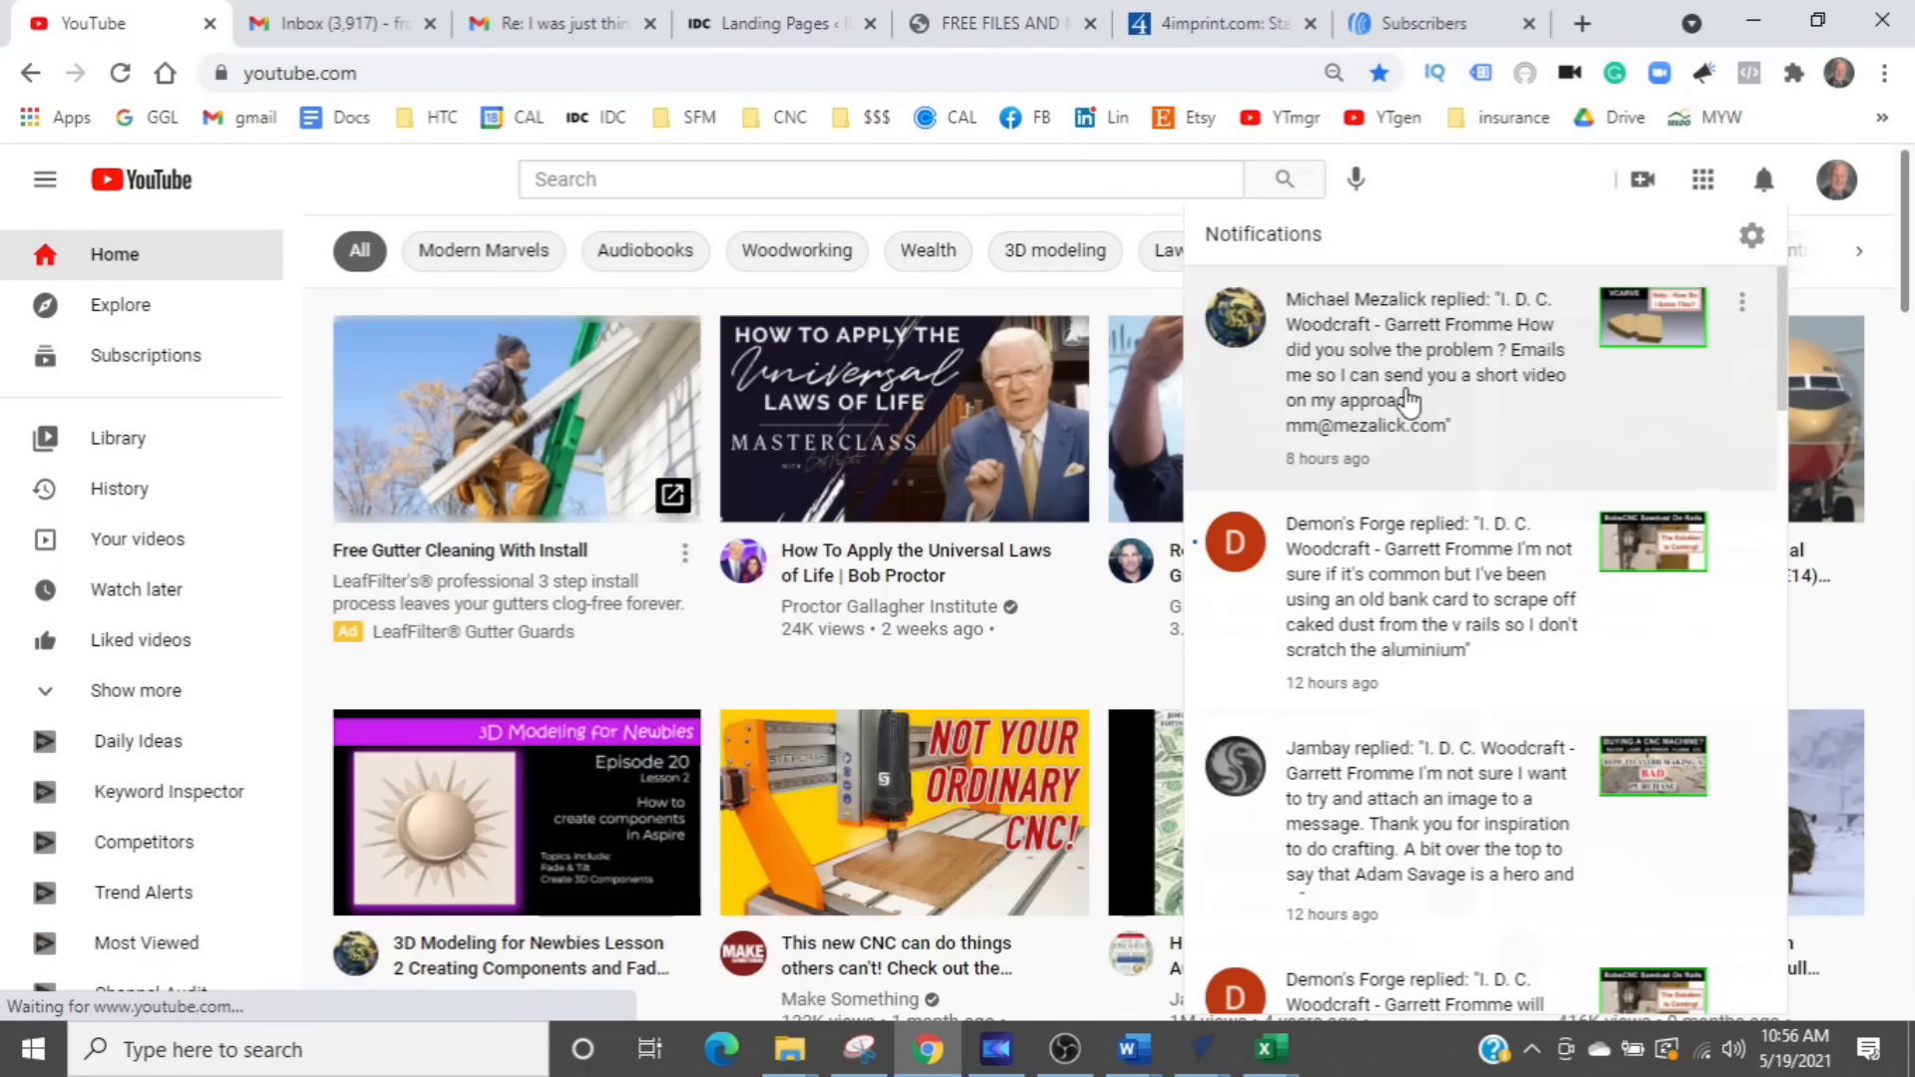
{"action": "left_click", "coordinate": [1409, 401]}
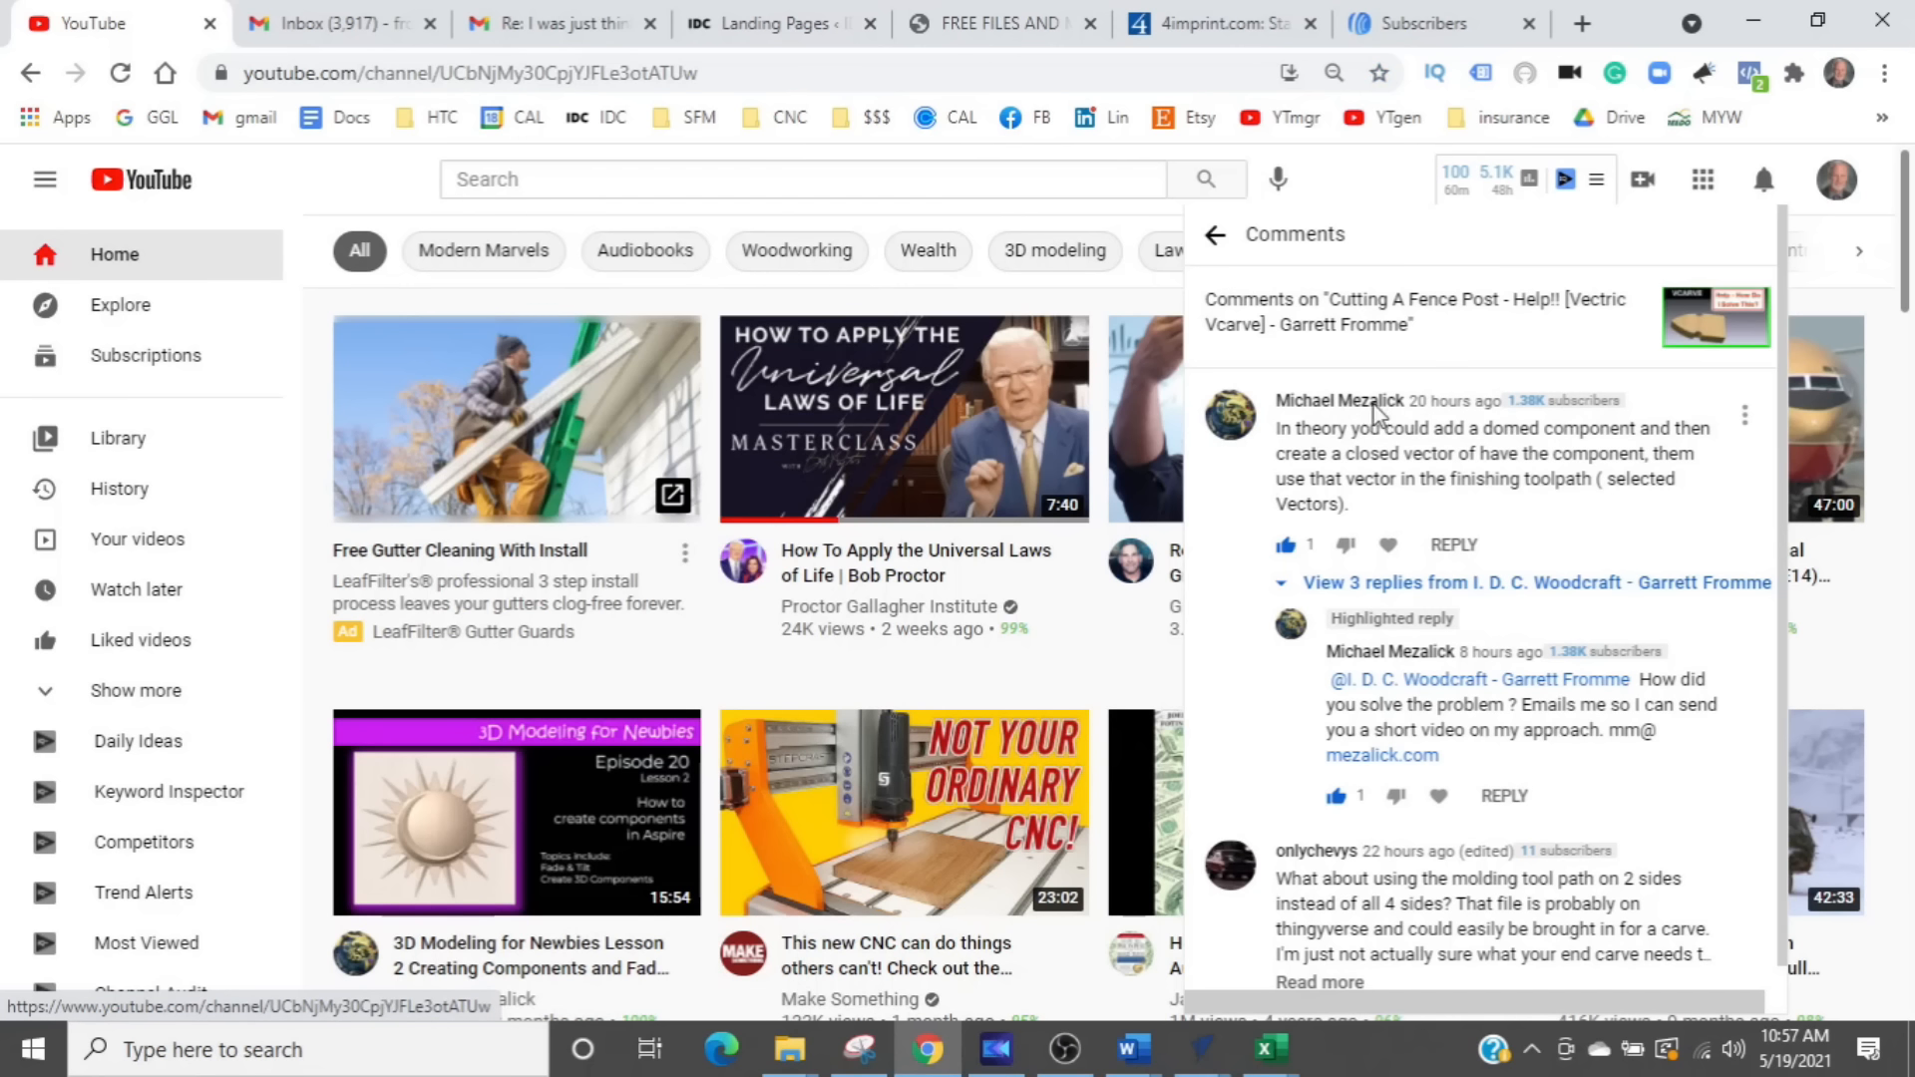
{"action": "left_click", "coordinate": [1366, 405]}
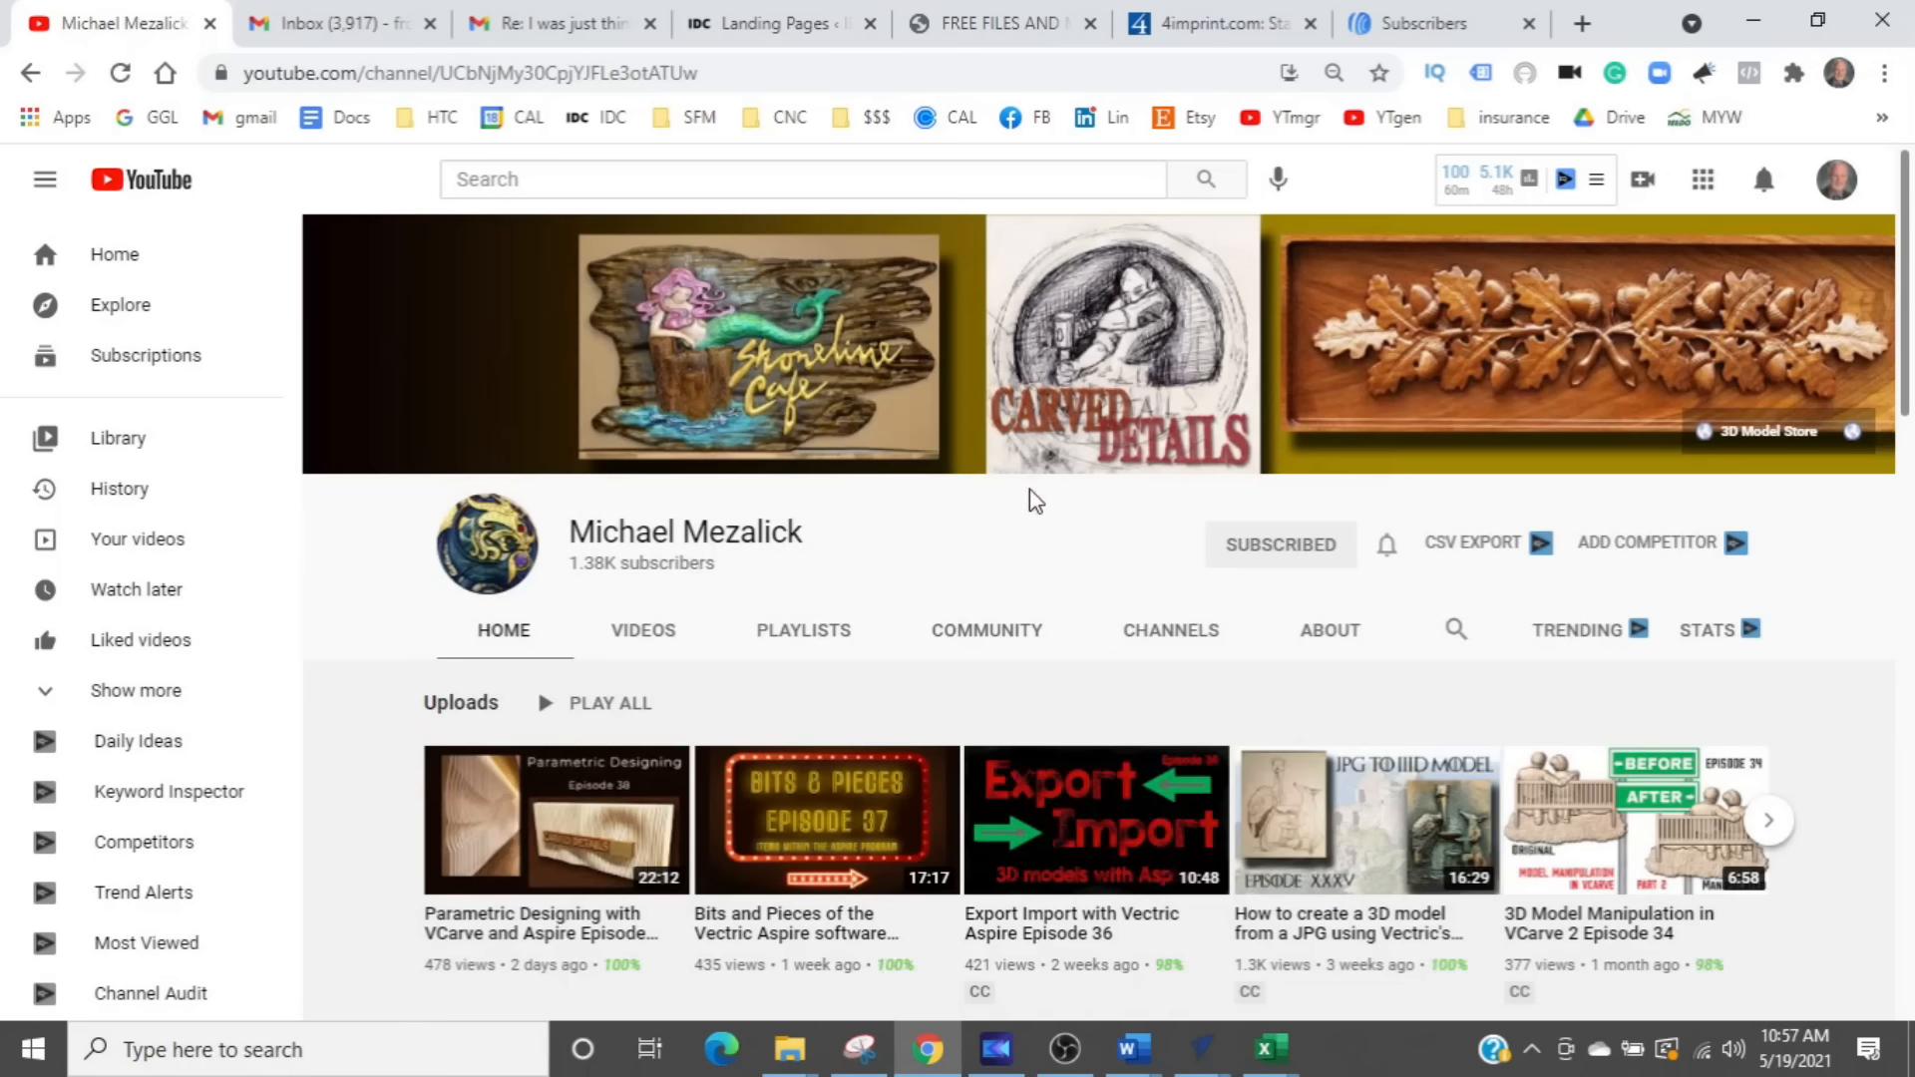
{"action": "key", "text": "ctrl"}
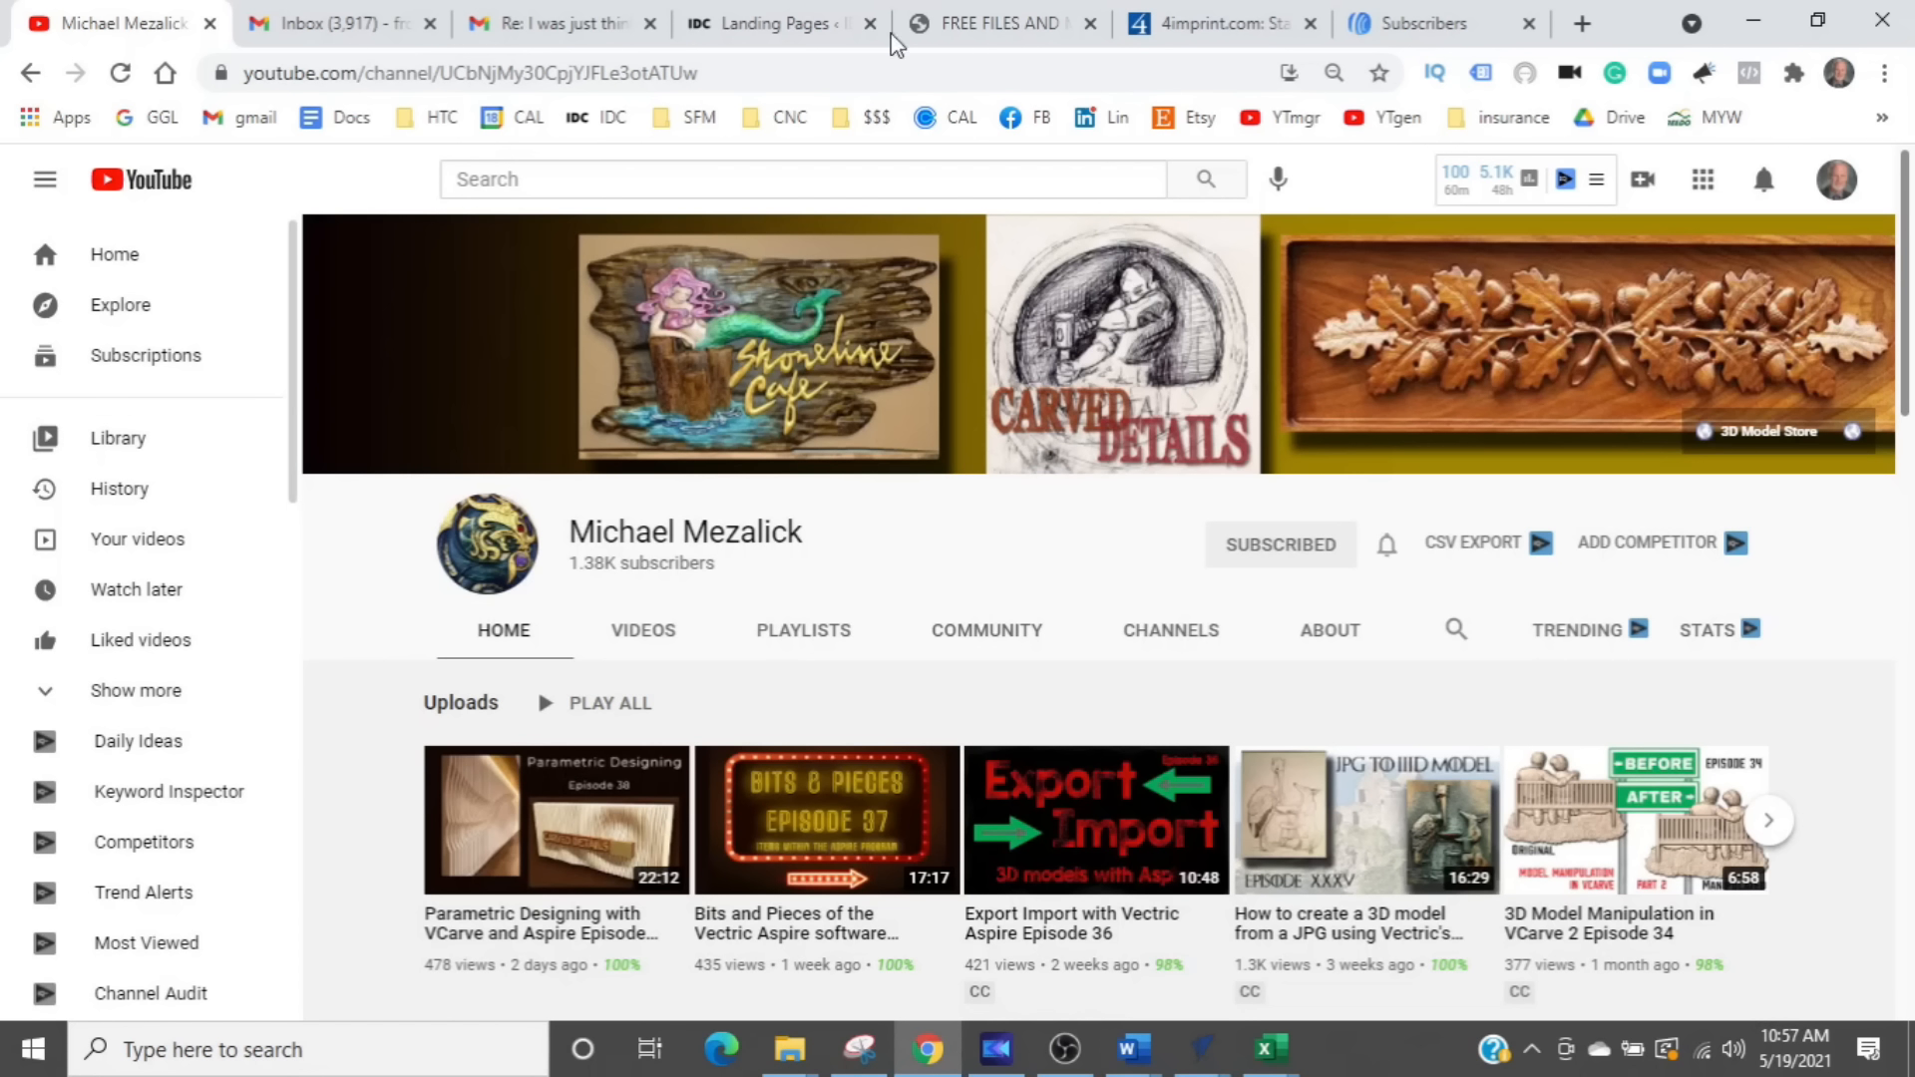
{"action": "left_click", "coordinate": [1195, 1052]}
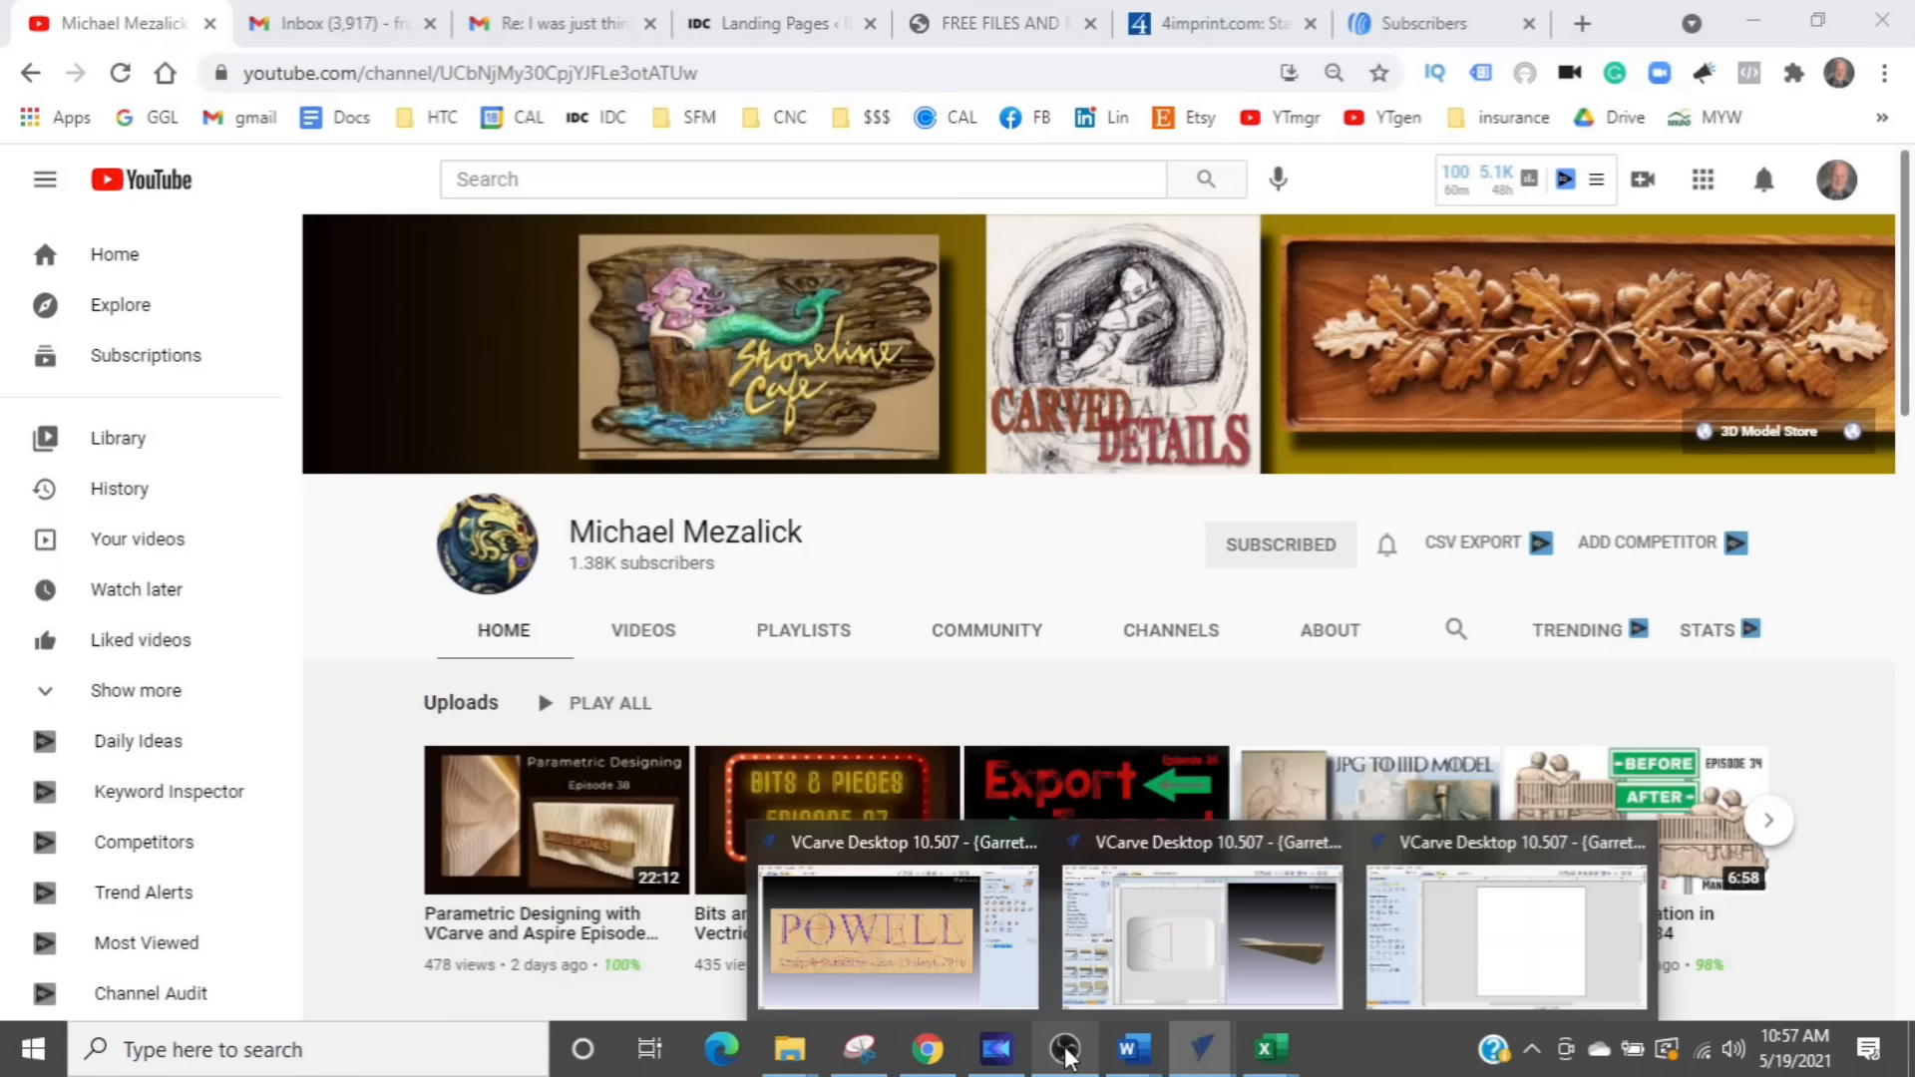
{"action": "left_click", "coordinate": [1471, 977]}
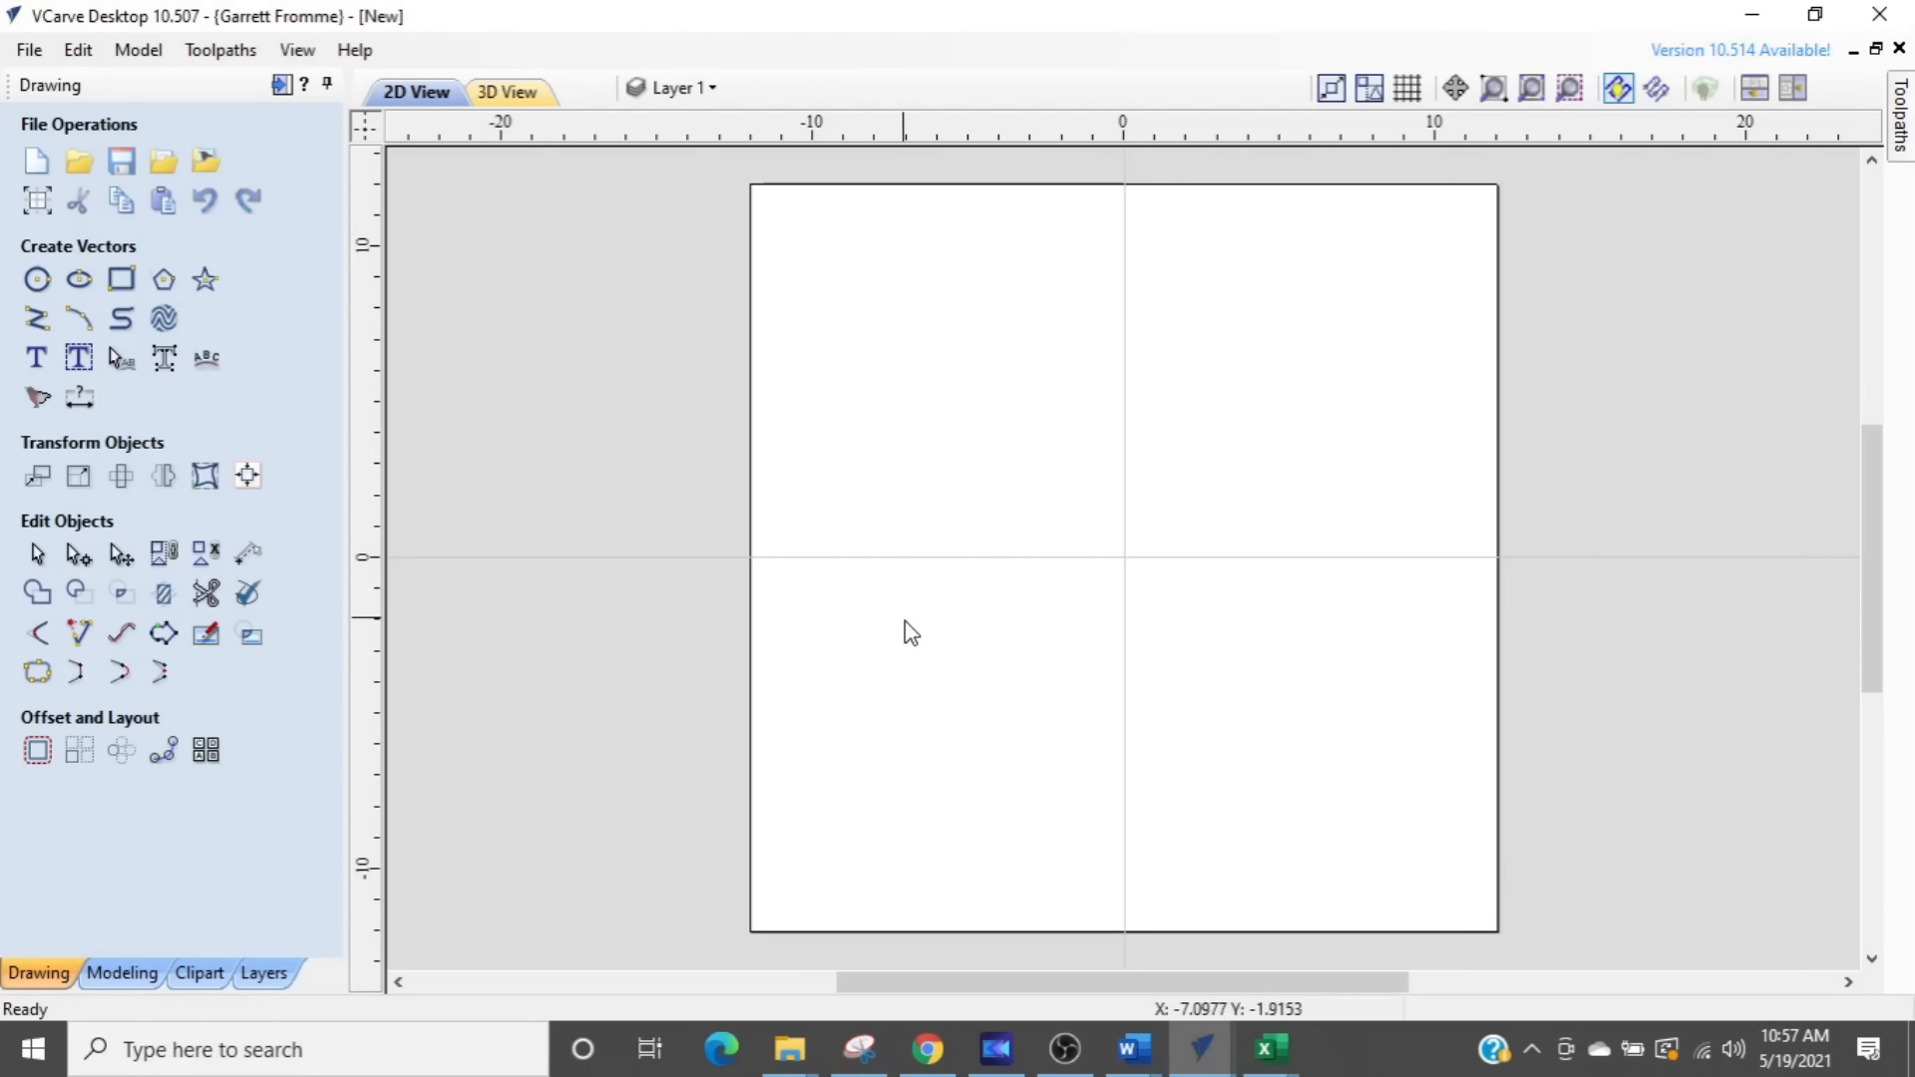
- Switch to Chrome and search Google Images for "swirl drawing" in a new tab
{"action": "left_click", "coordinate": [927, 1049]}
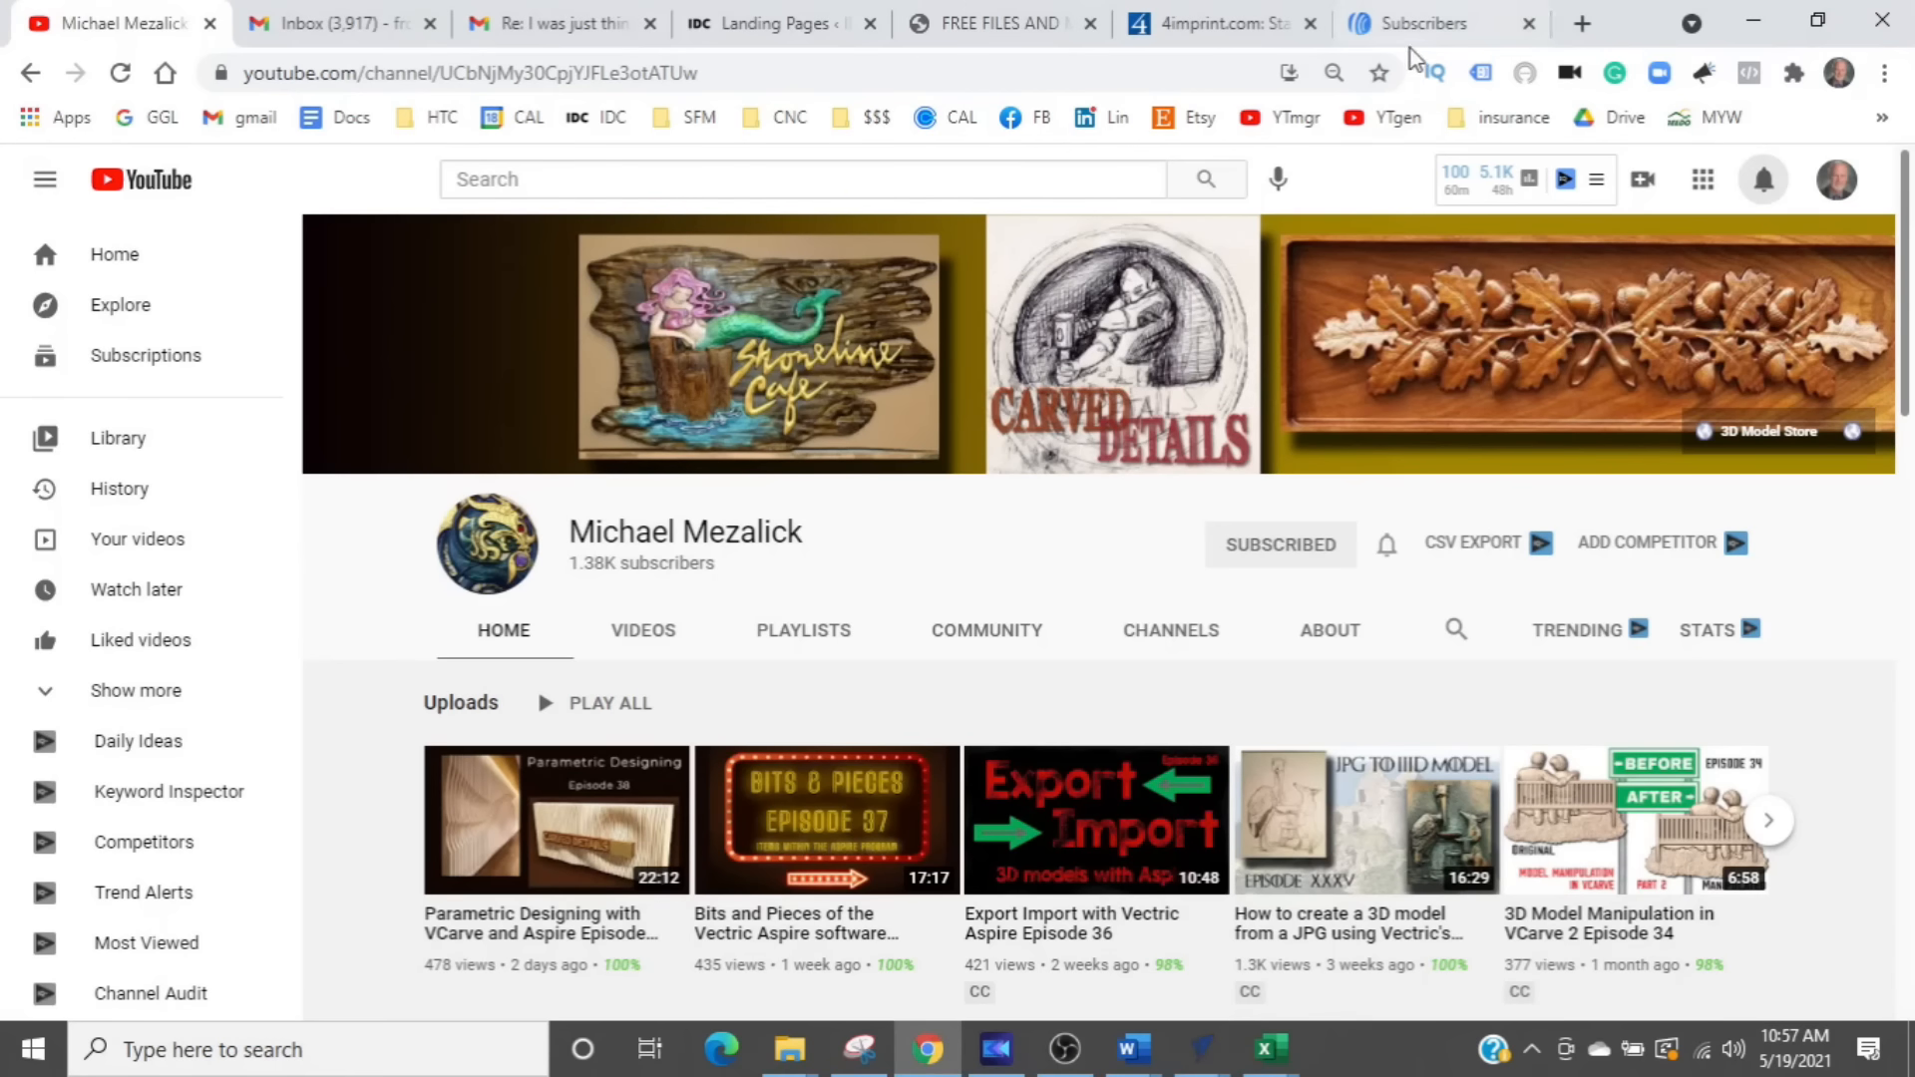
{"action": "left_click", "coordinate": [1583, 23]}
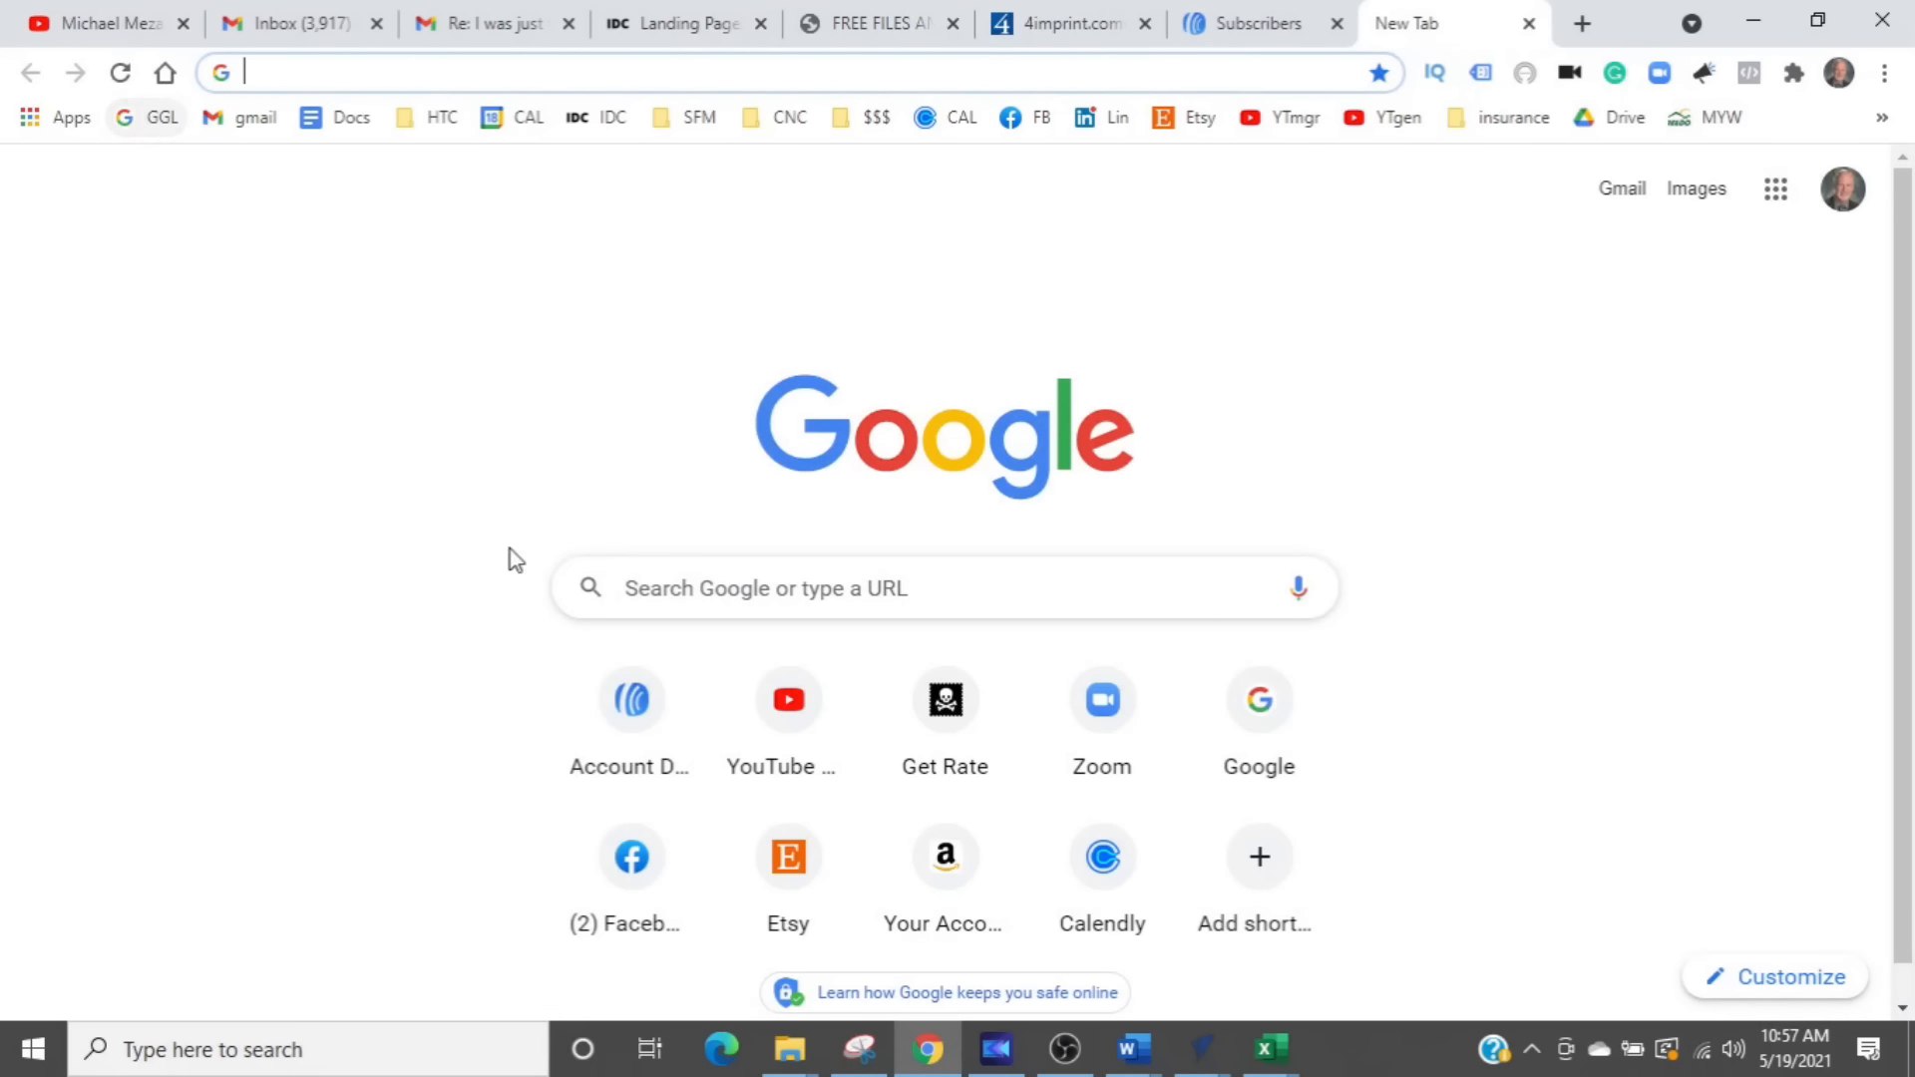
{"action": "left_click", "coordinate": [729, 586]}
{"action": "type", "text": "swirl"}
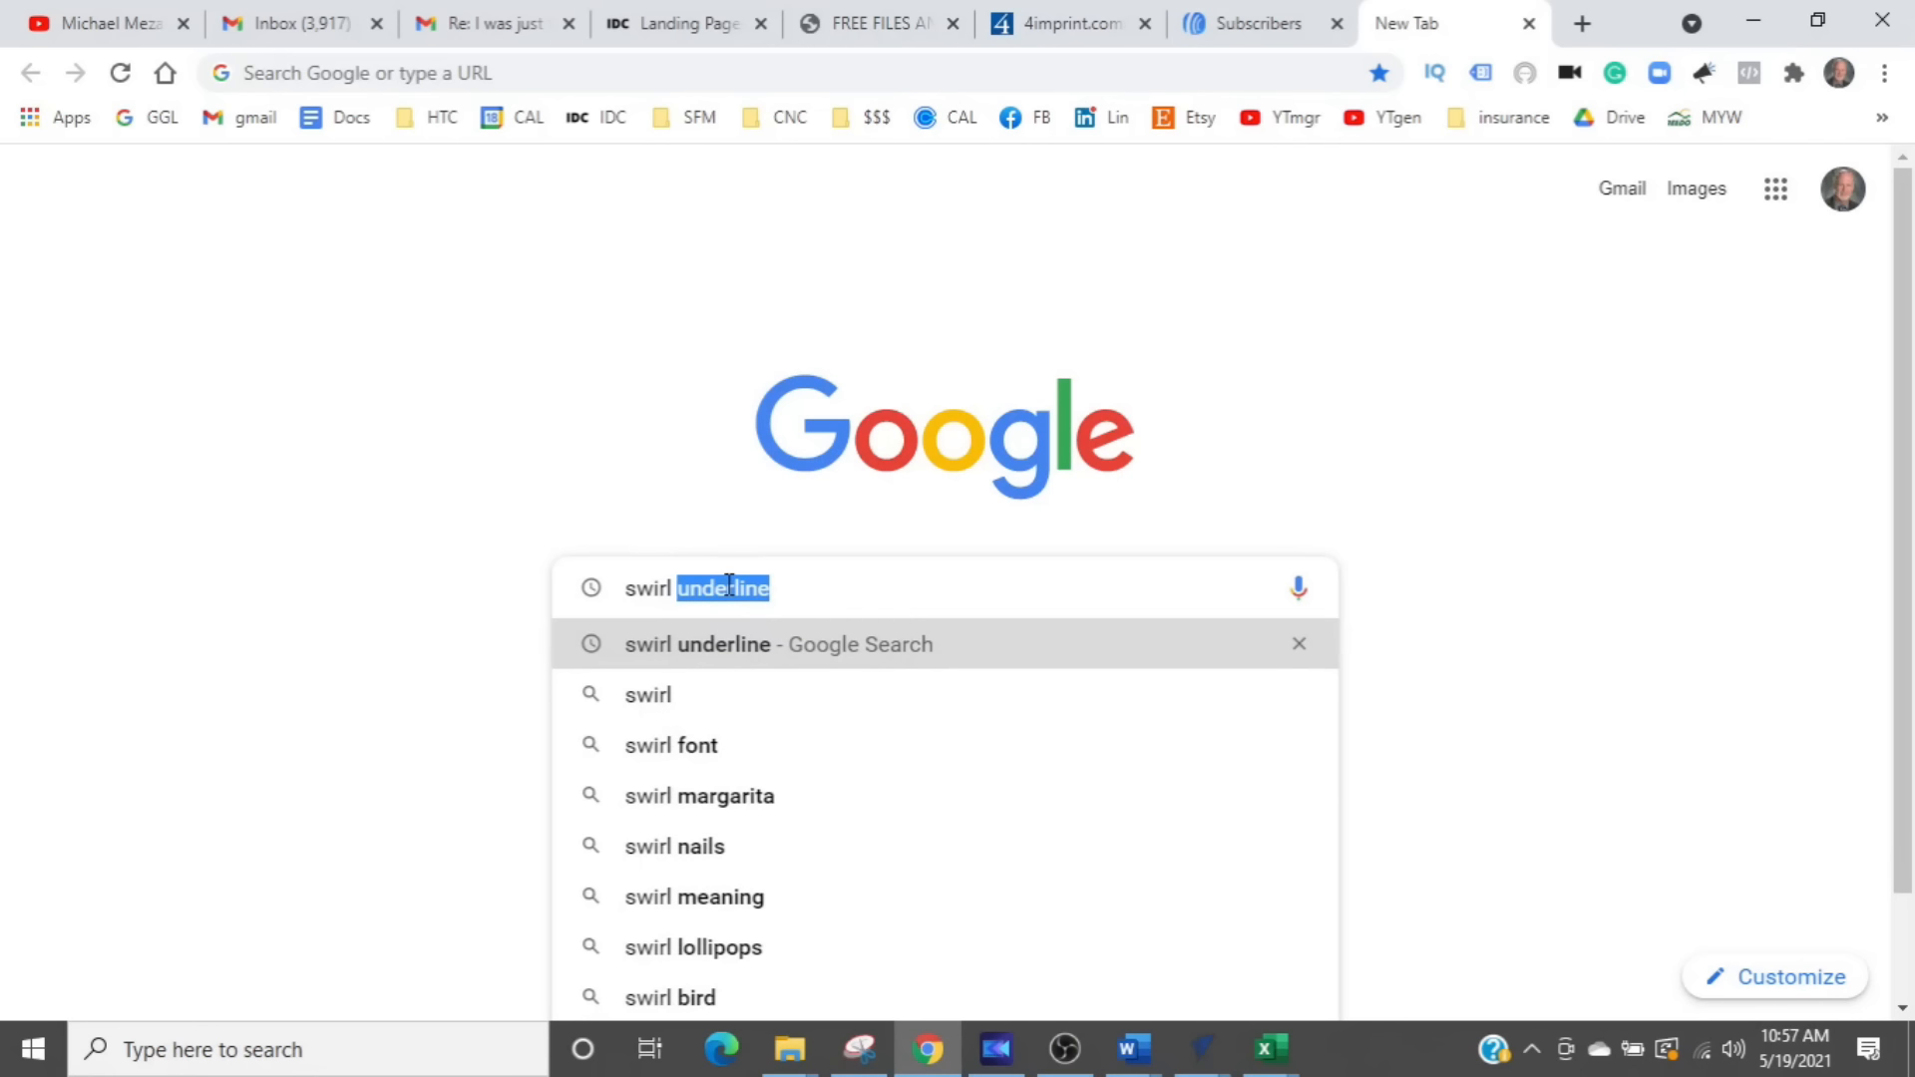
{"action": "type", "text": " drawing"}
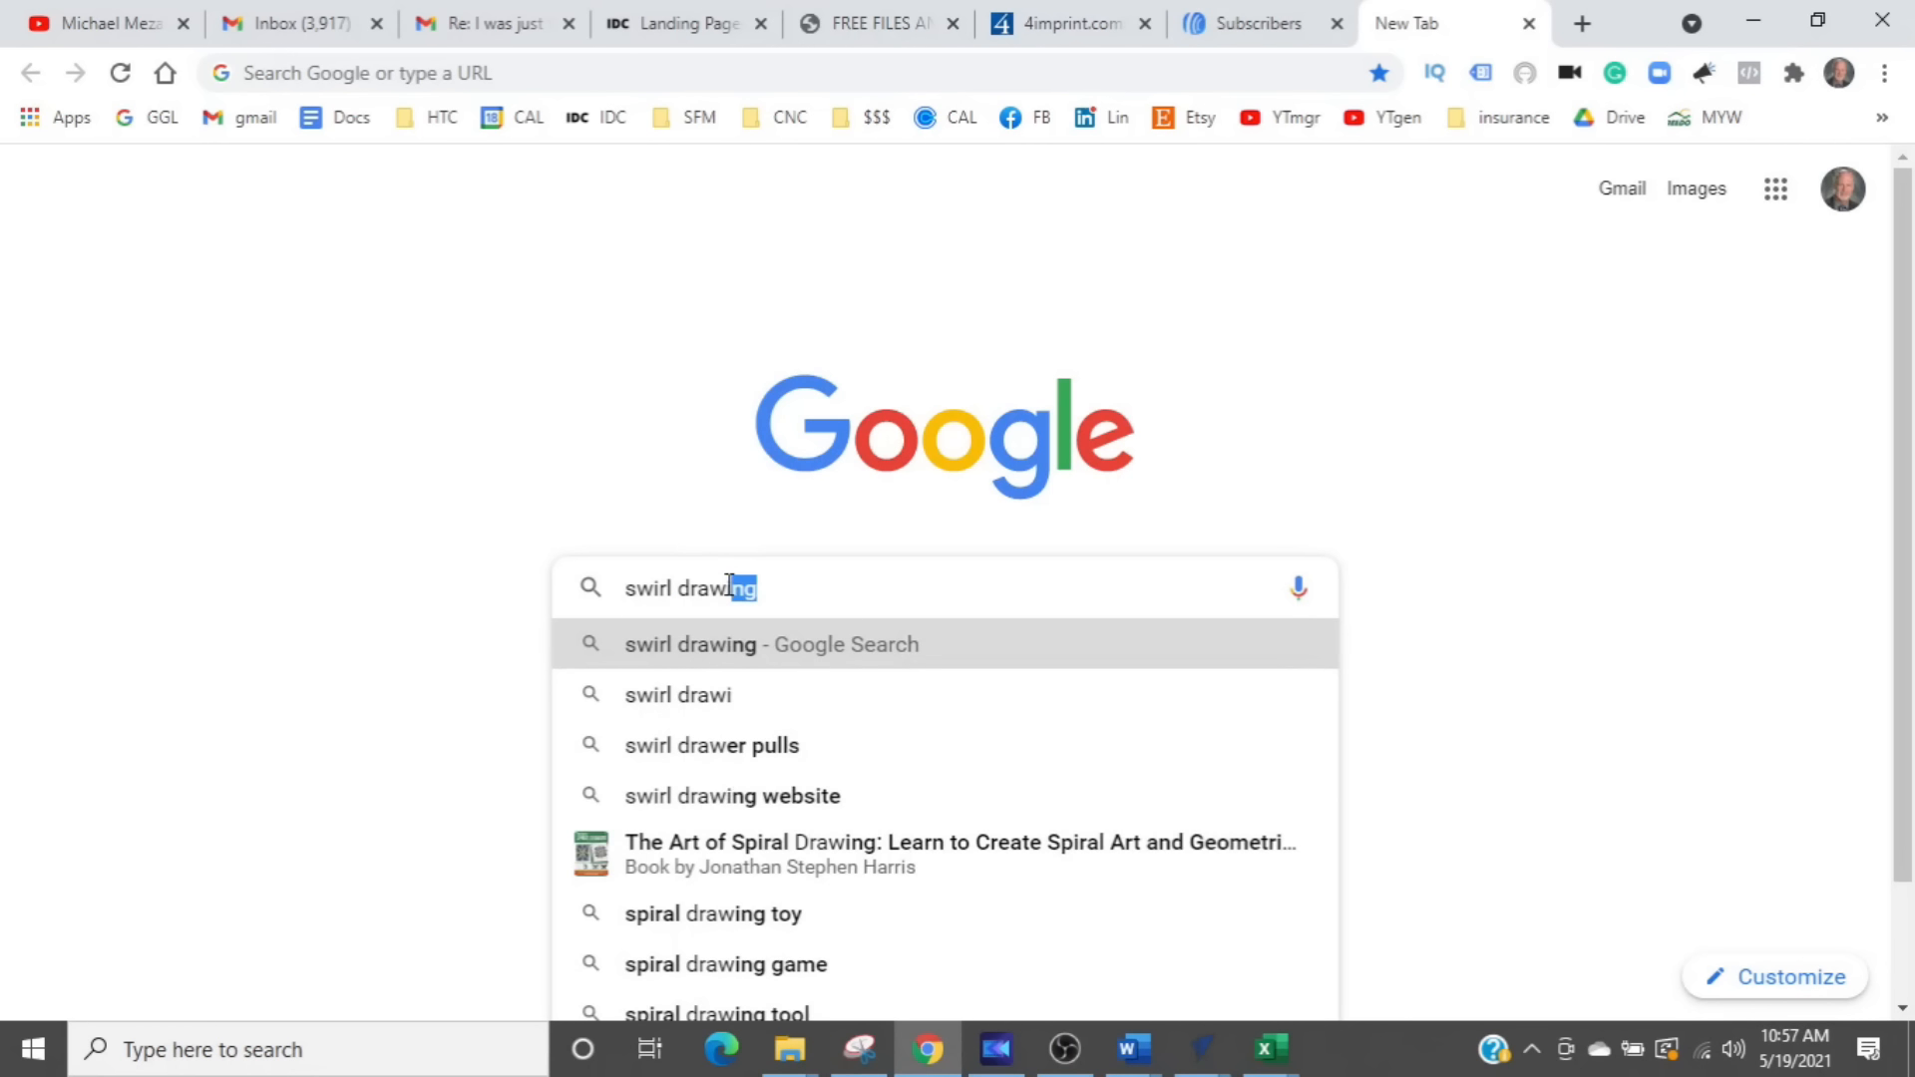
{"action": "key", "text": "Return"}
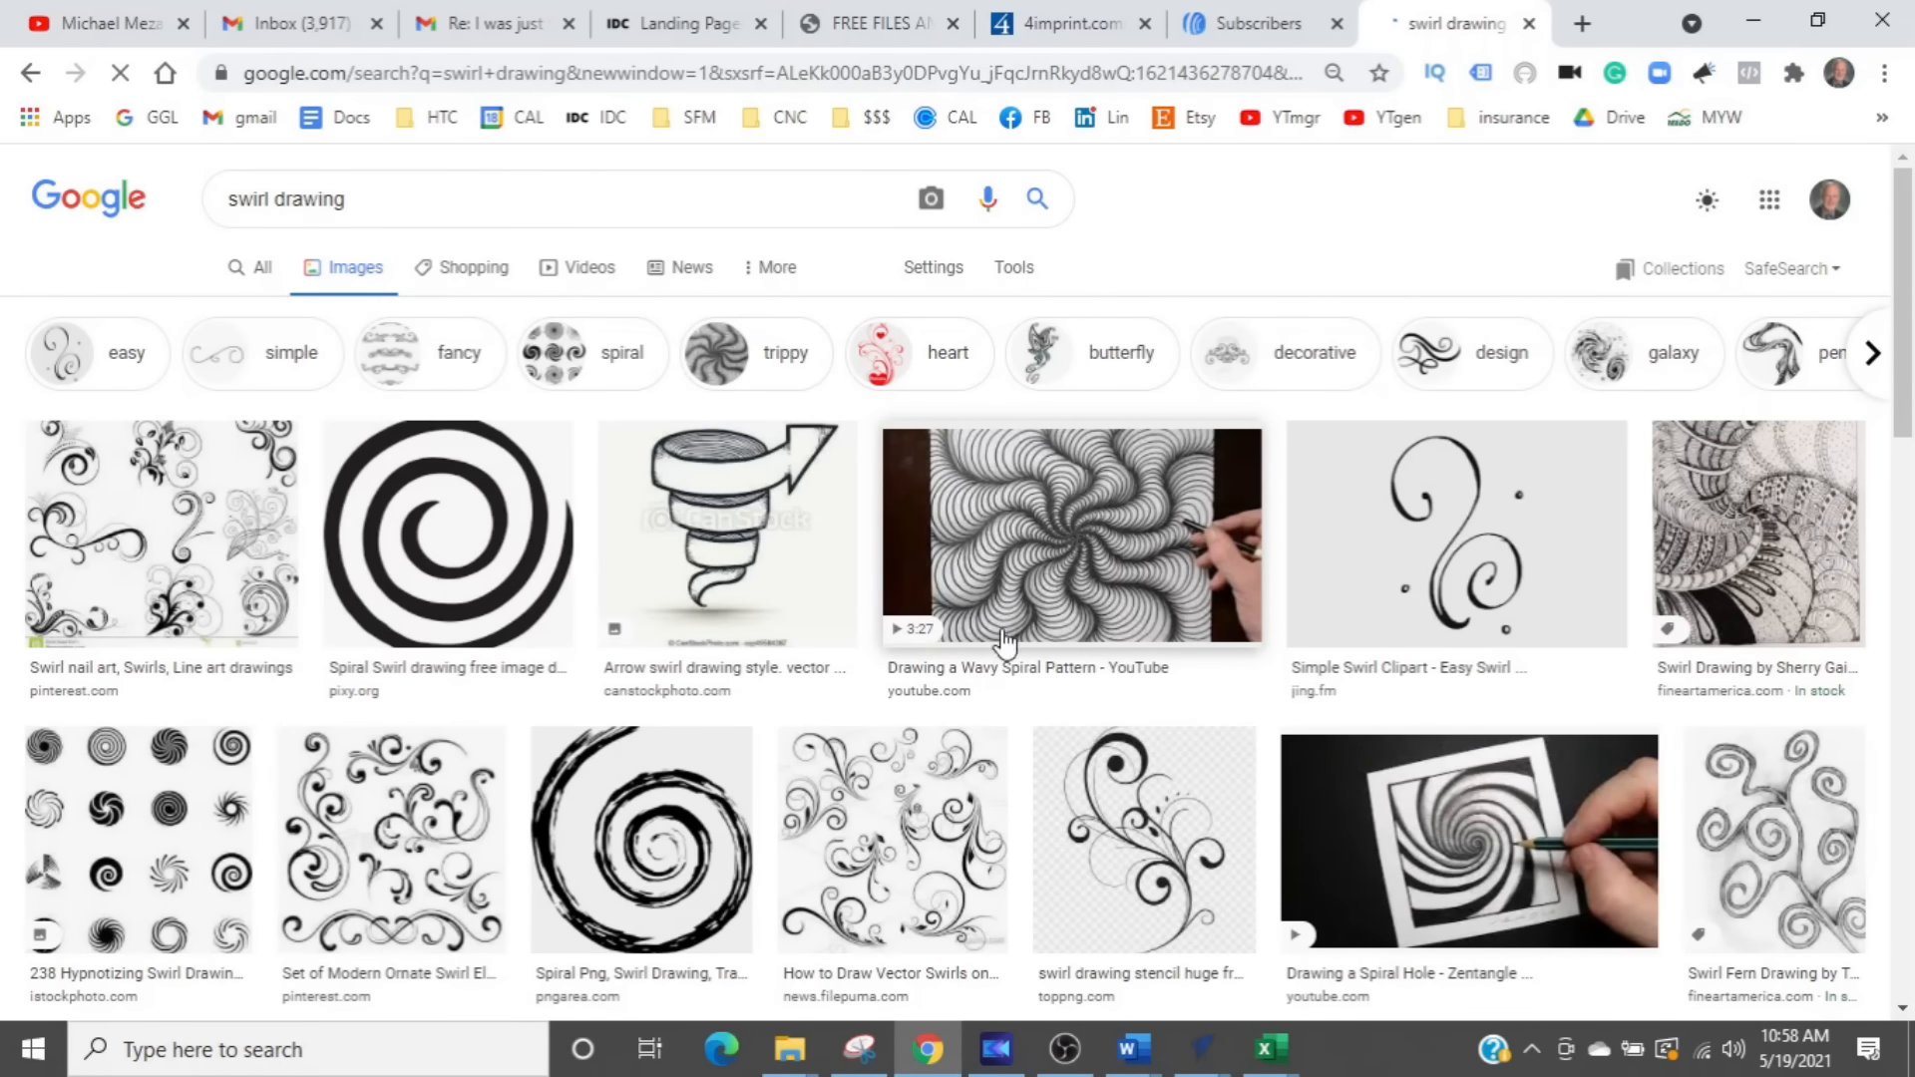
- Filter the swirl drawing image results to Large size
{"action": "scroll", "coordinate": [1155, 653], "scroll_direction": "down", "scroll_amount": 3}
{"action": "scroll", "coordinate": [1155, 653], "scroll_direction": "down", "scroll_amount": 1}
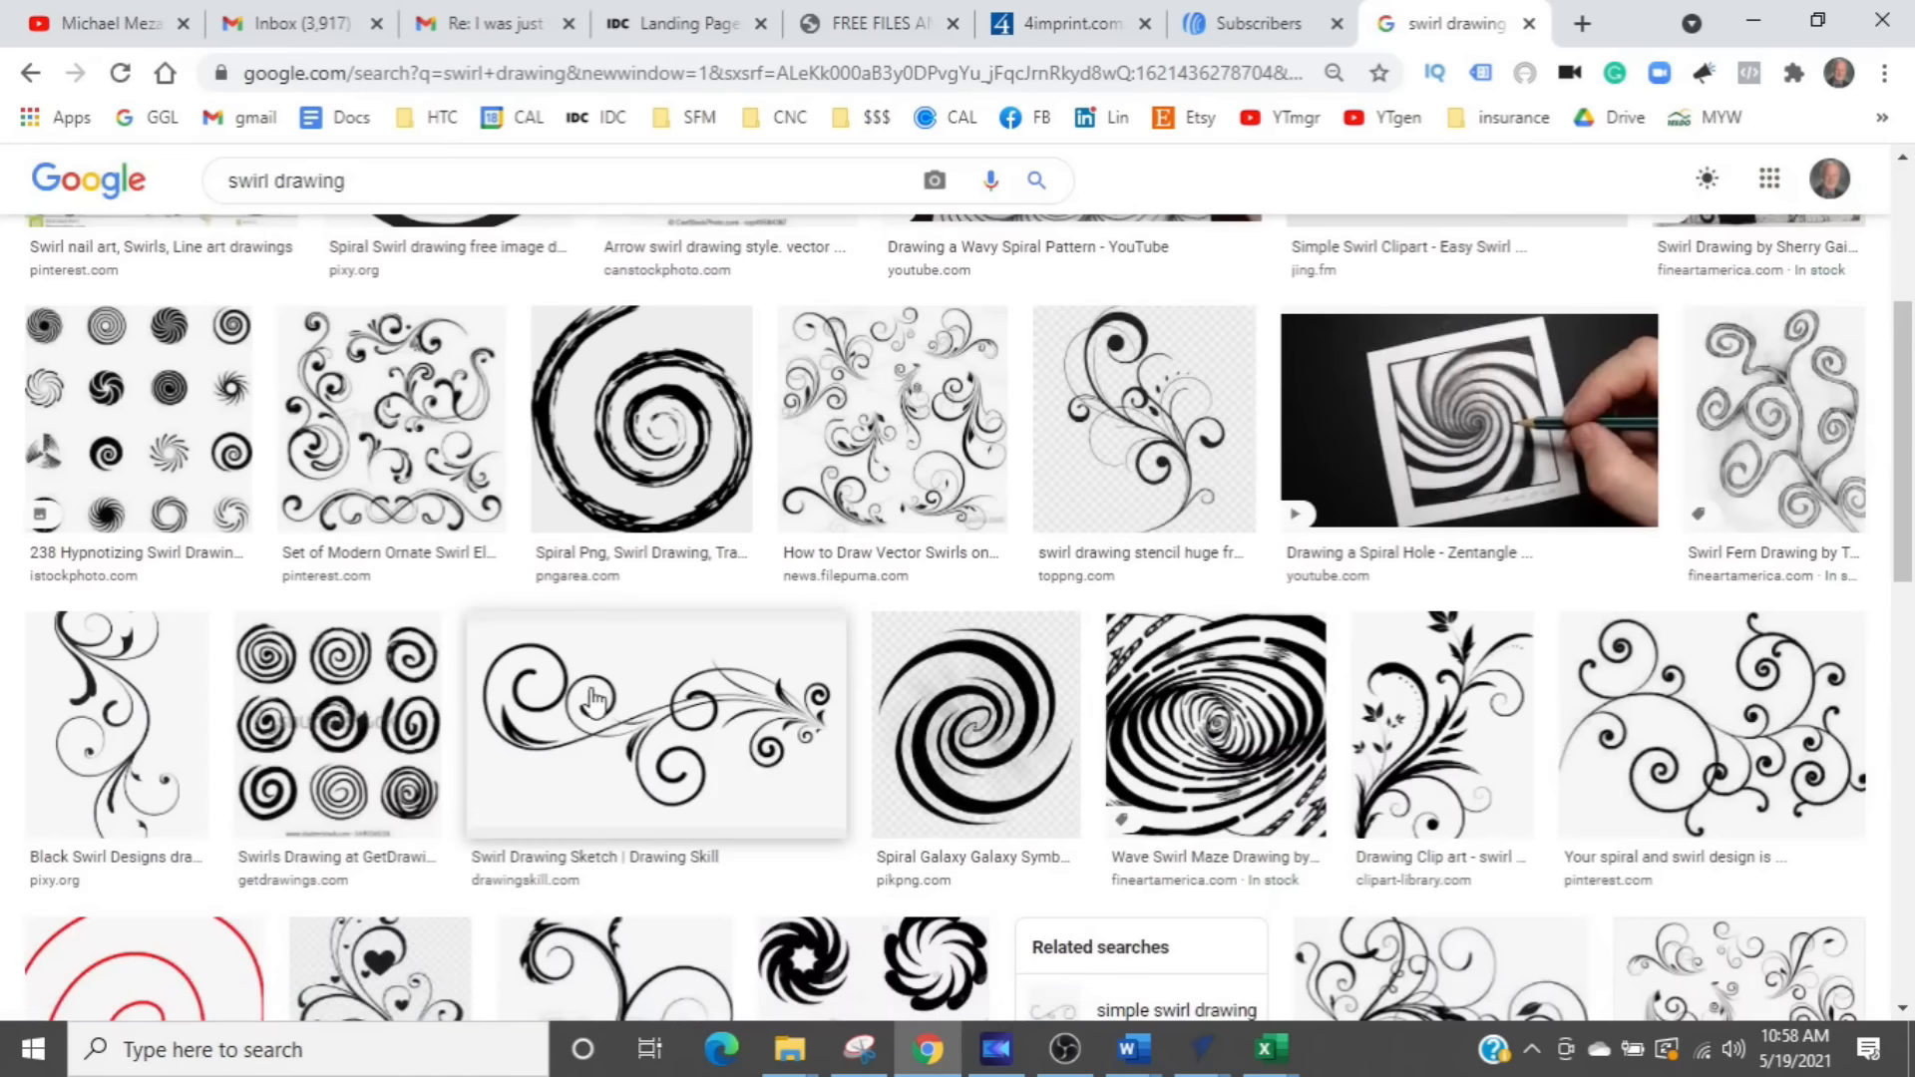
{"action": "scroll", "coordinate": [1007, 696], "scroll_direction": "up", "scroll_amount": 3}
{"action": "scroll", "coordinate": [1022, 696], "scroll_direction": "up", "scroll_amount": 2}
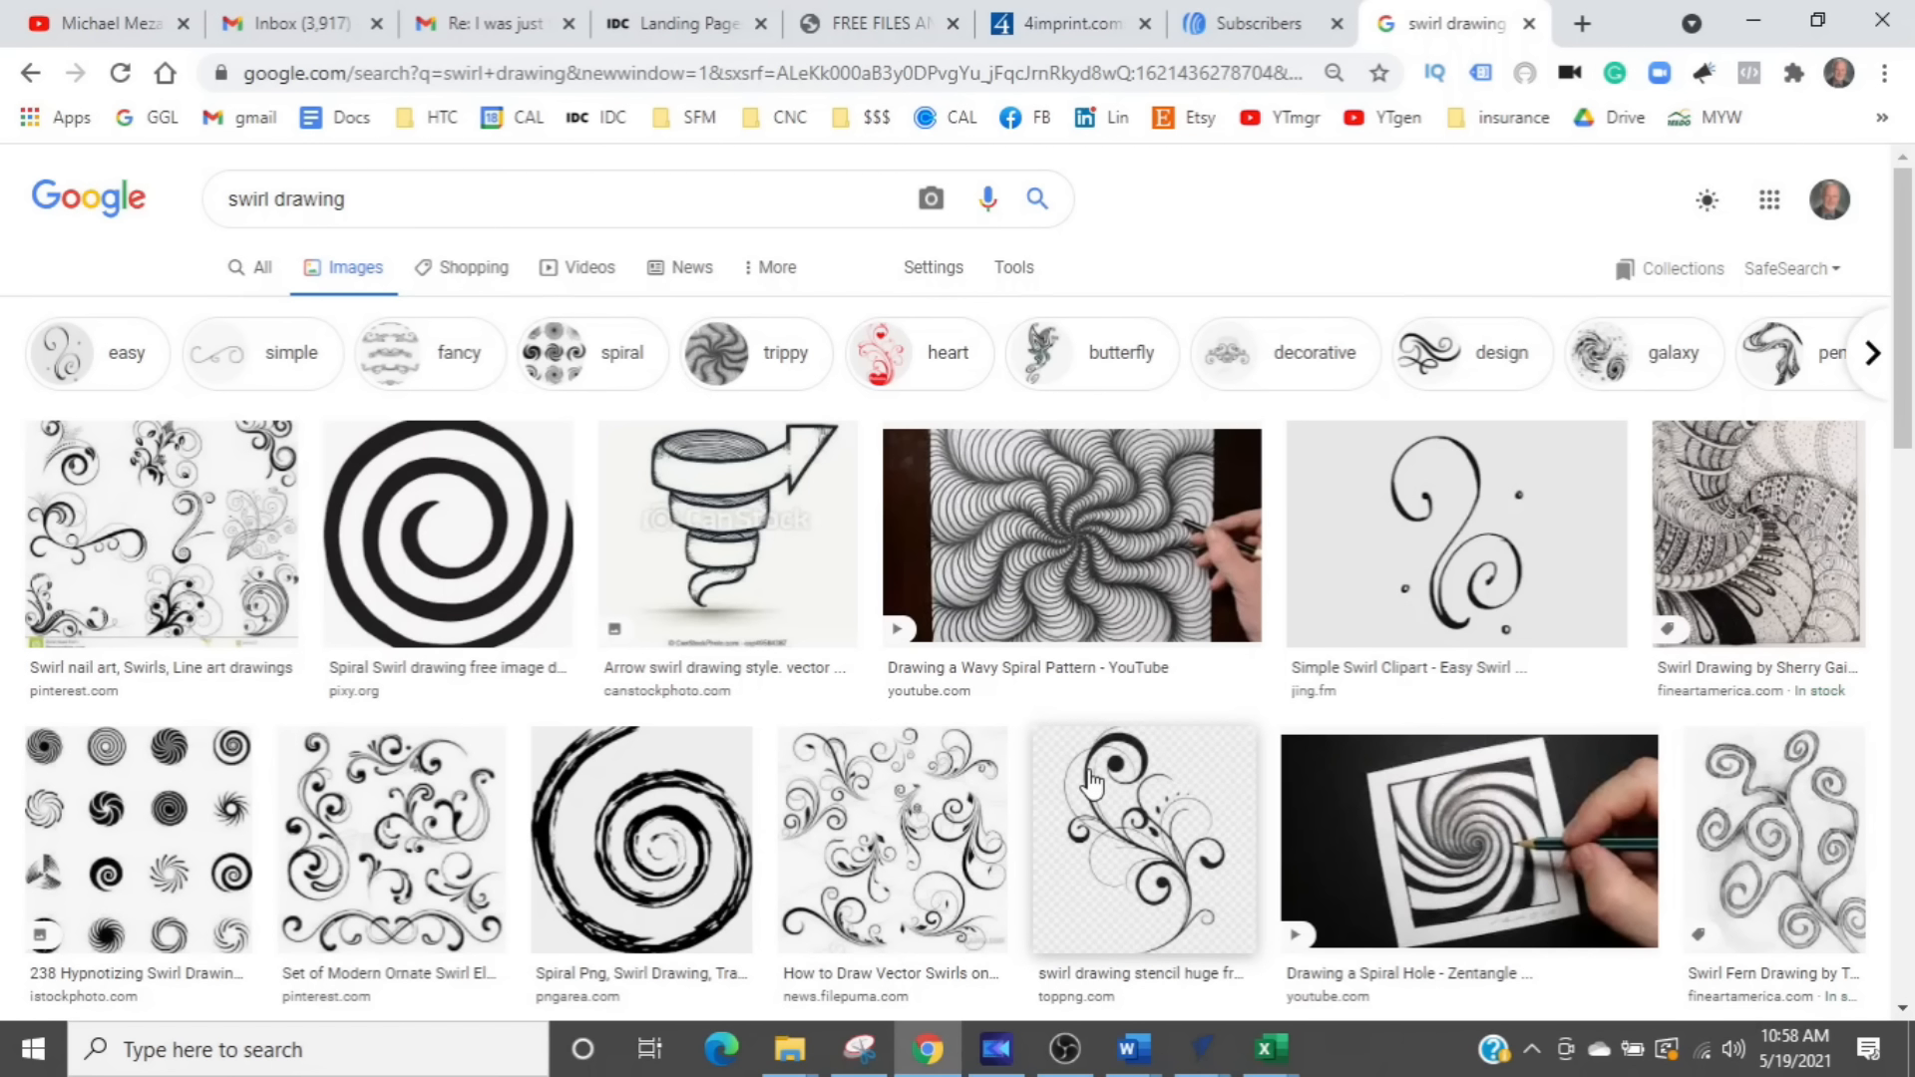
{"action": "left_click", "coordinate": [1026, 289]}
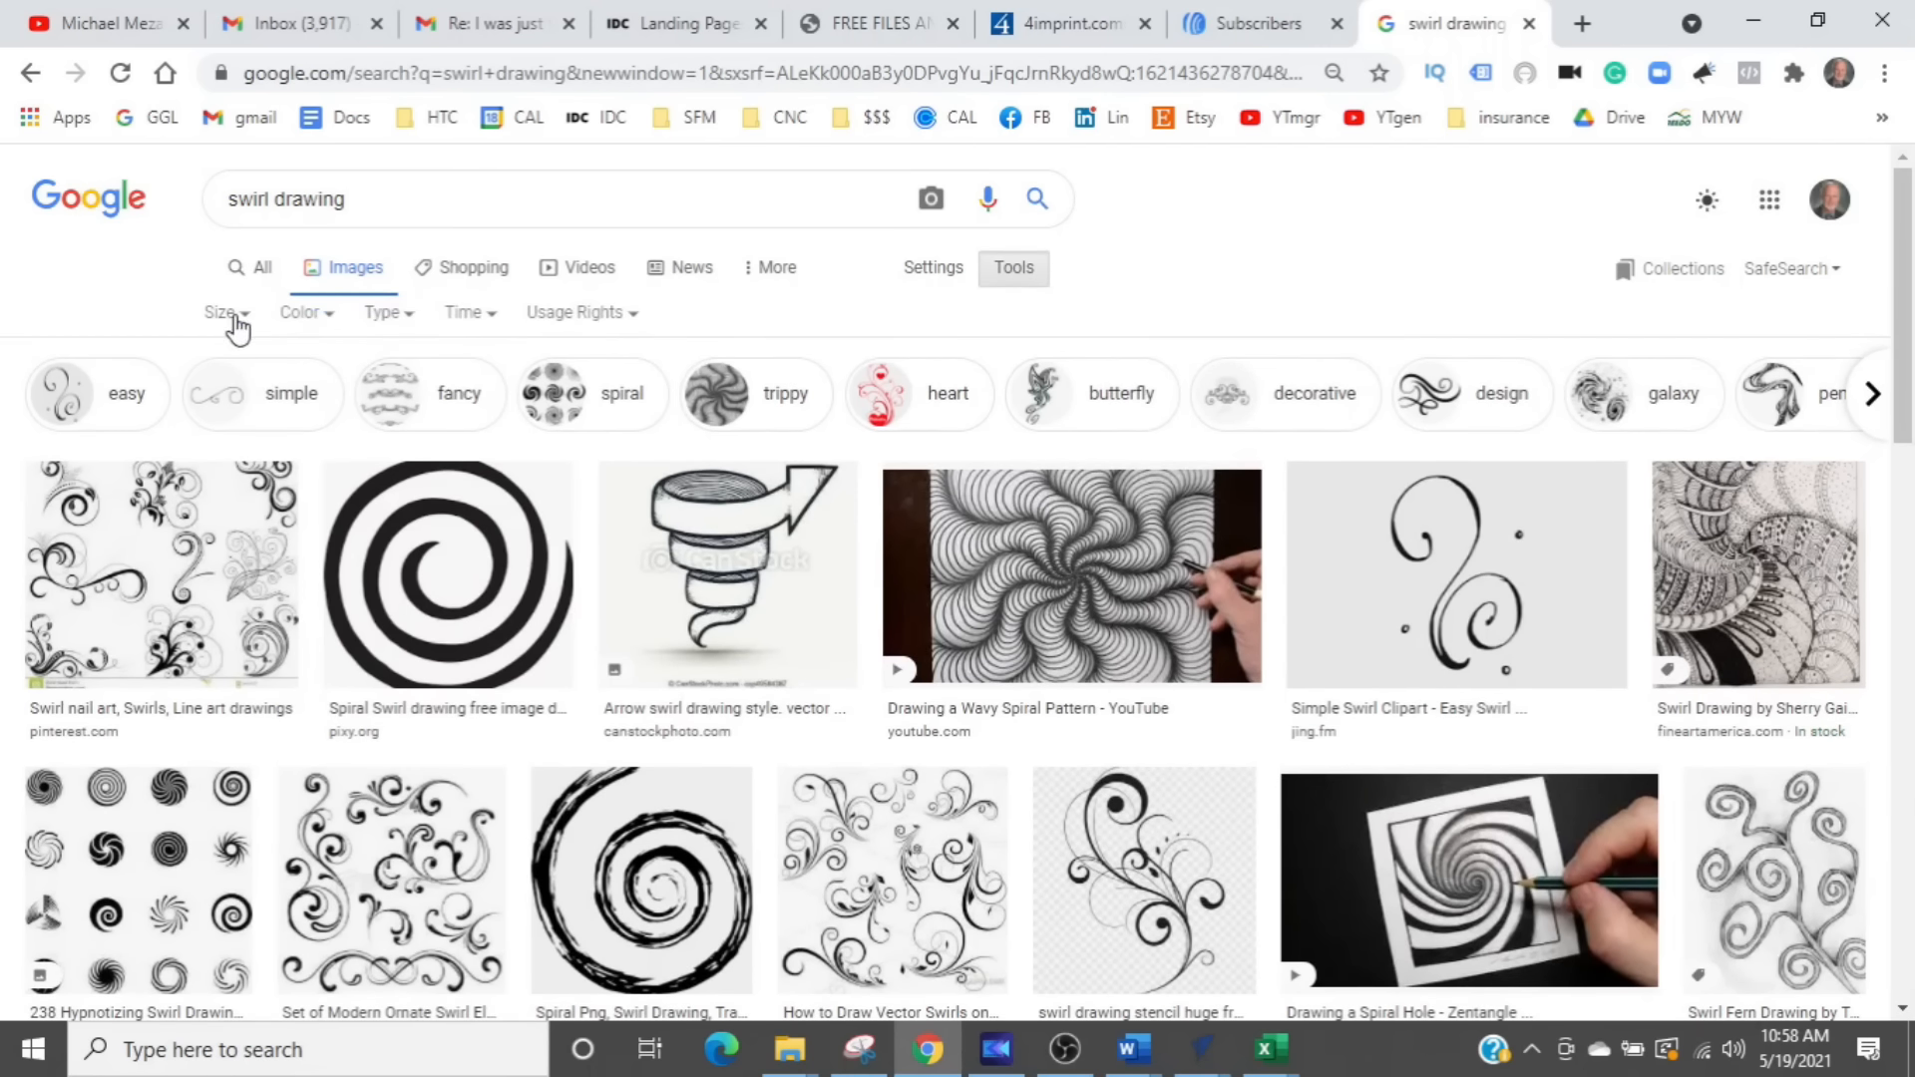
{"action": "left_click", "coordinate": [236, 317]}
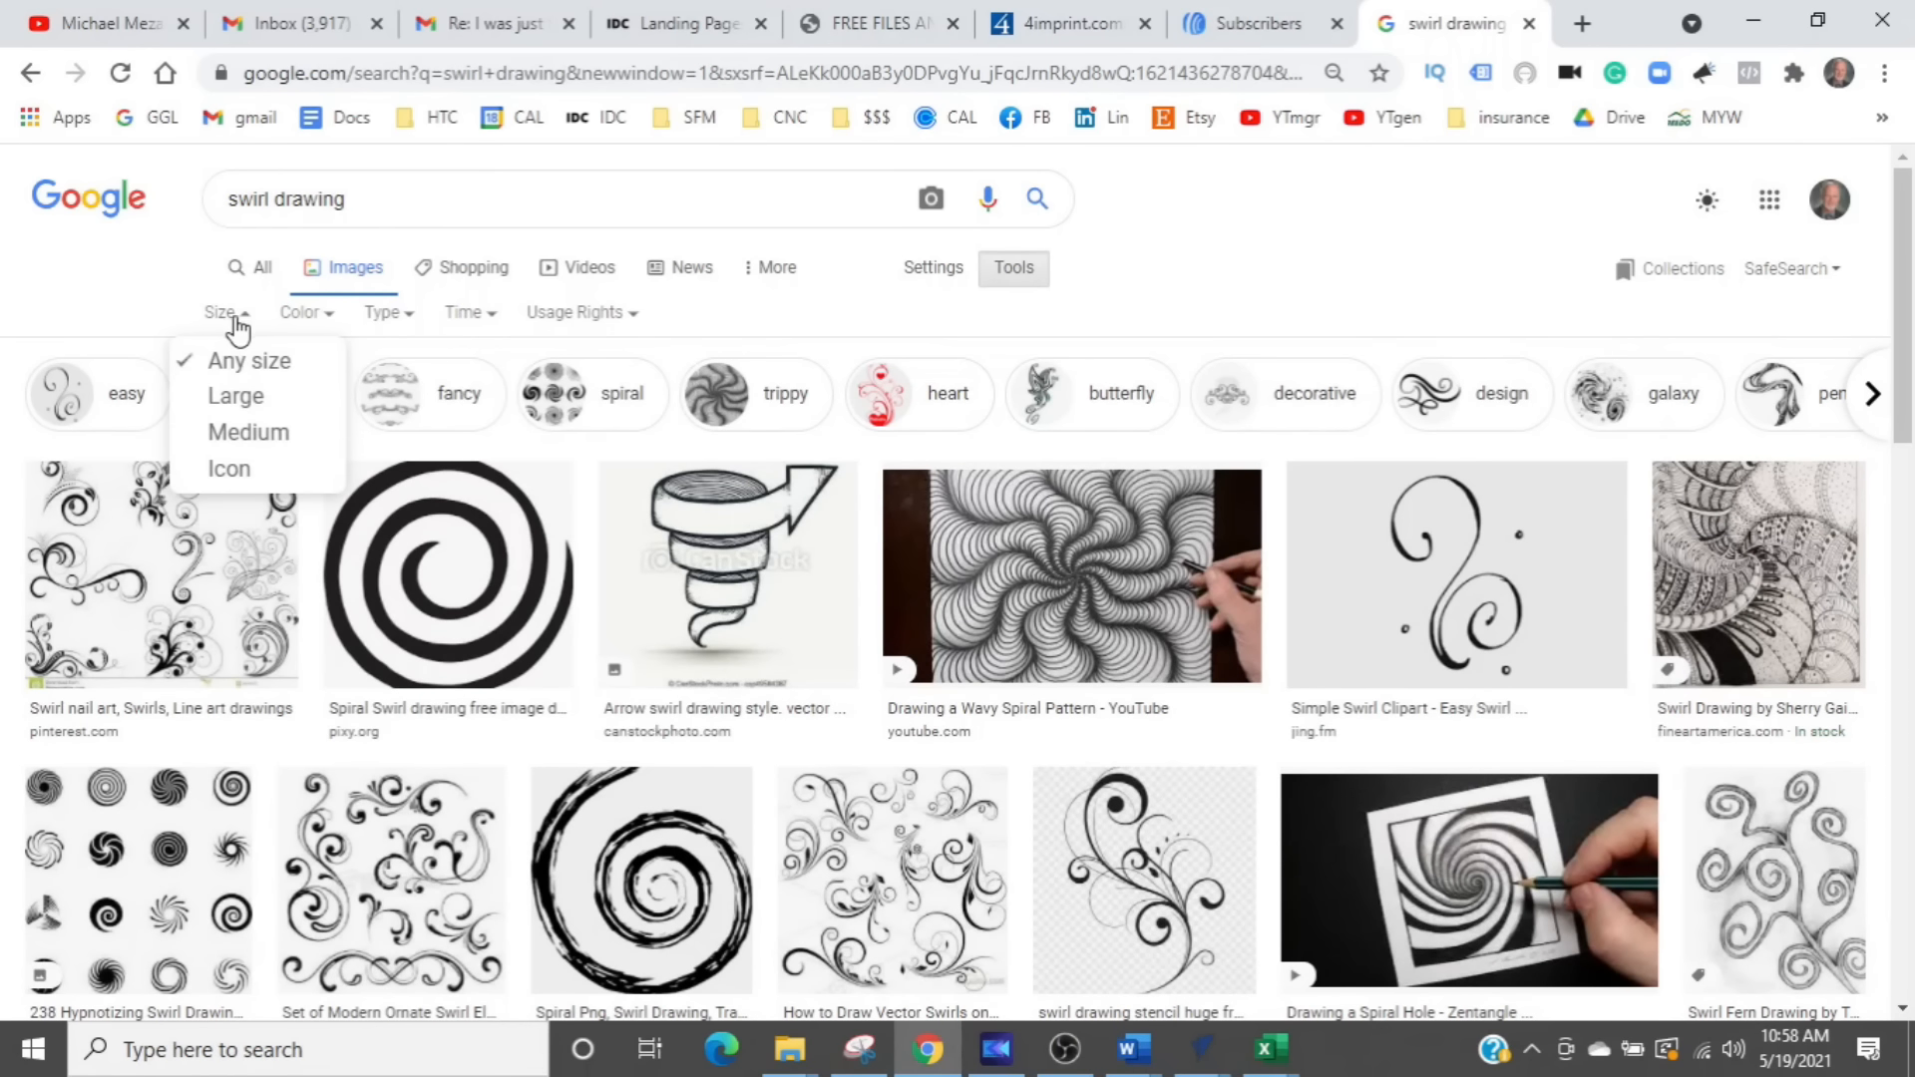
{"action": "left_click", "coordinate": [243, 399]}
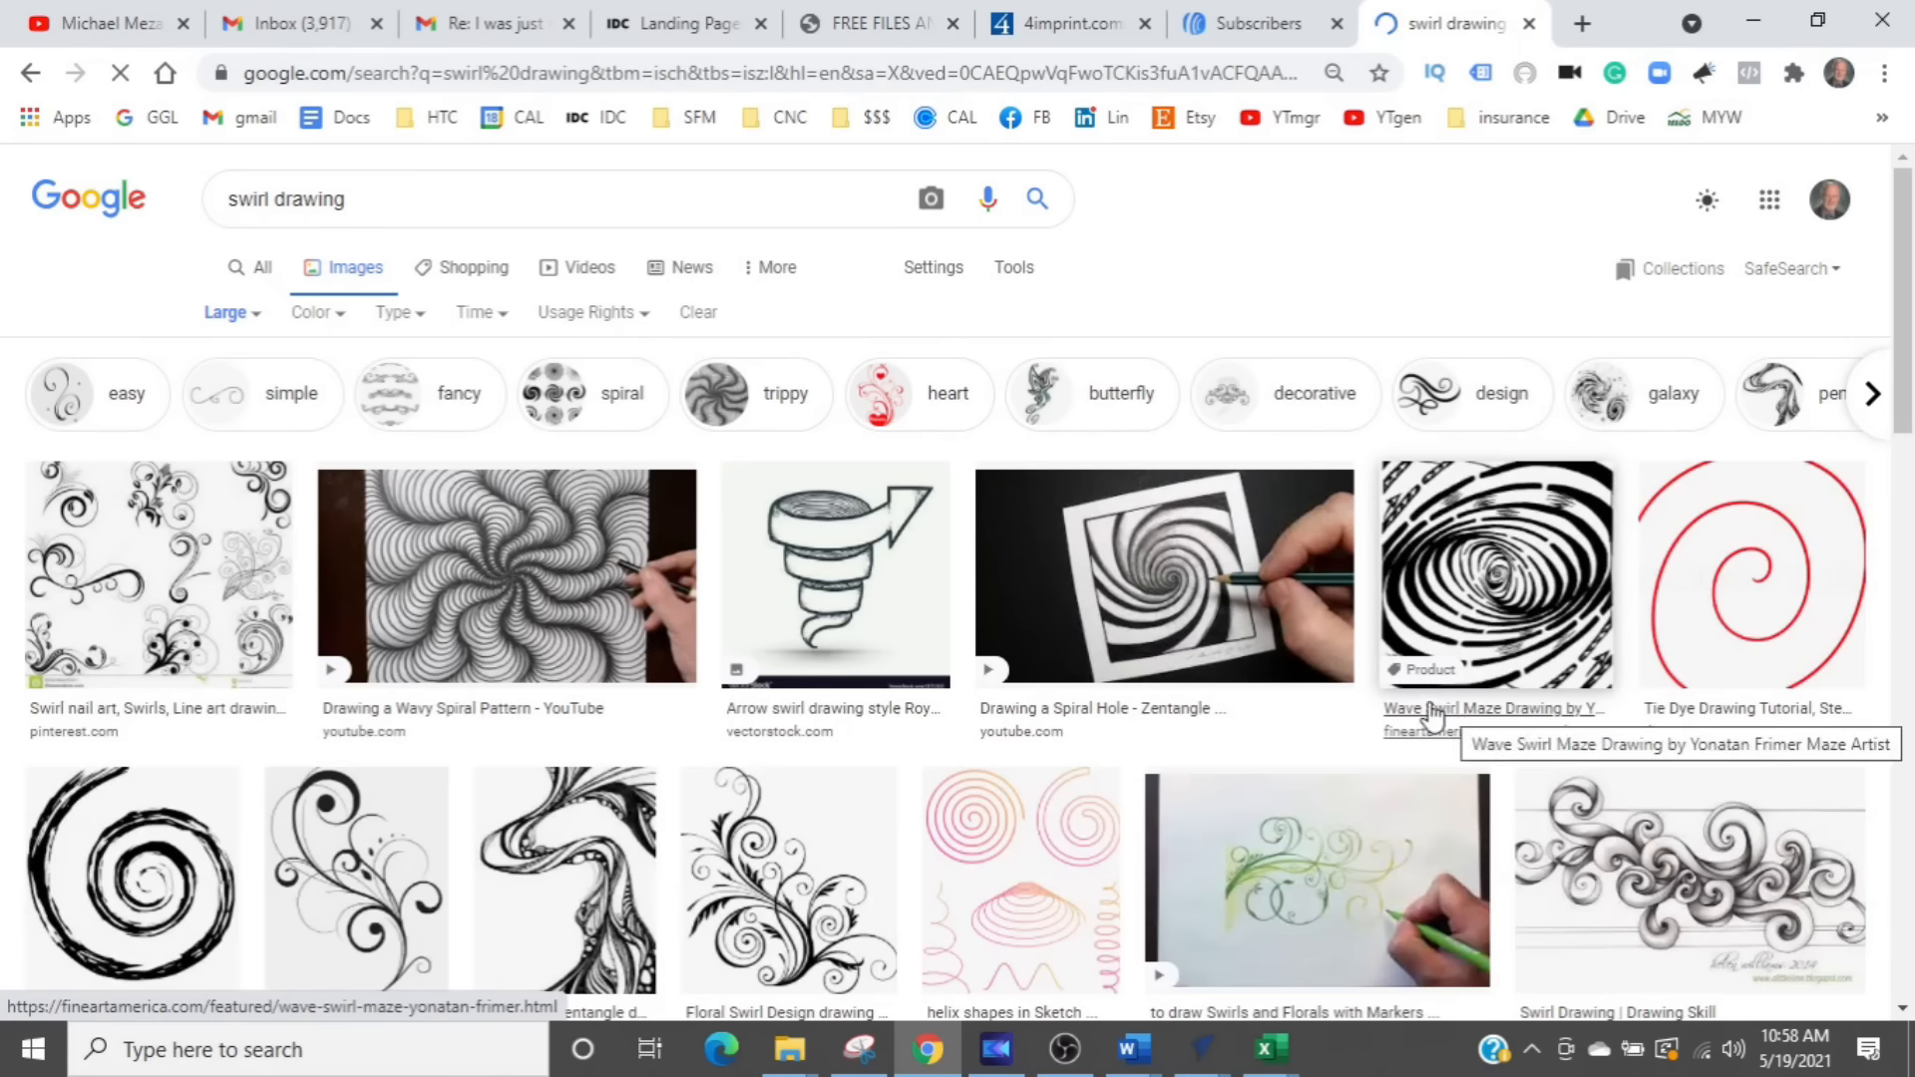
- Open the large preview of the GetDrawings "Swirls Drawing" image with the cluster of connected spirals
{"action": "scroll", "coordinate": [883, 718], "scroll_direction": "down", "scroll_amount": 5}
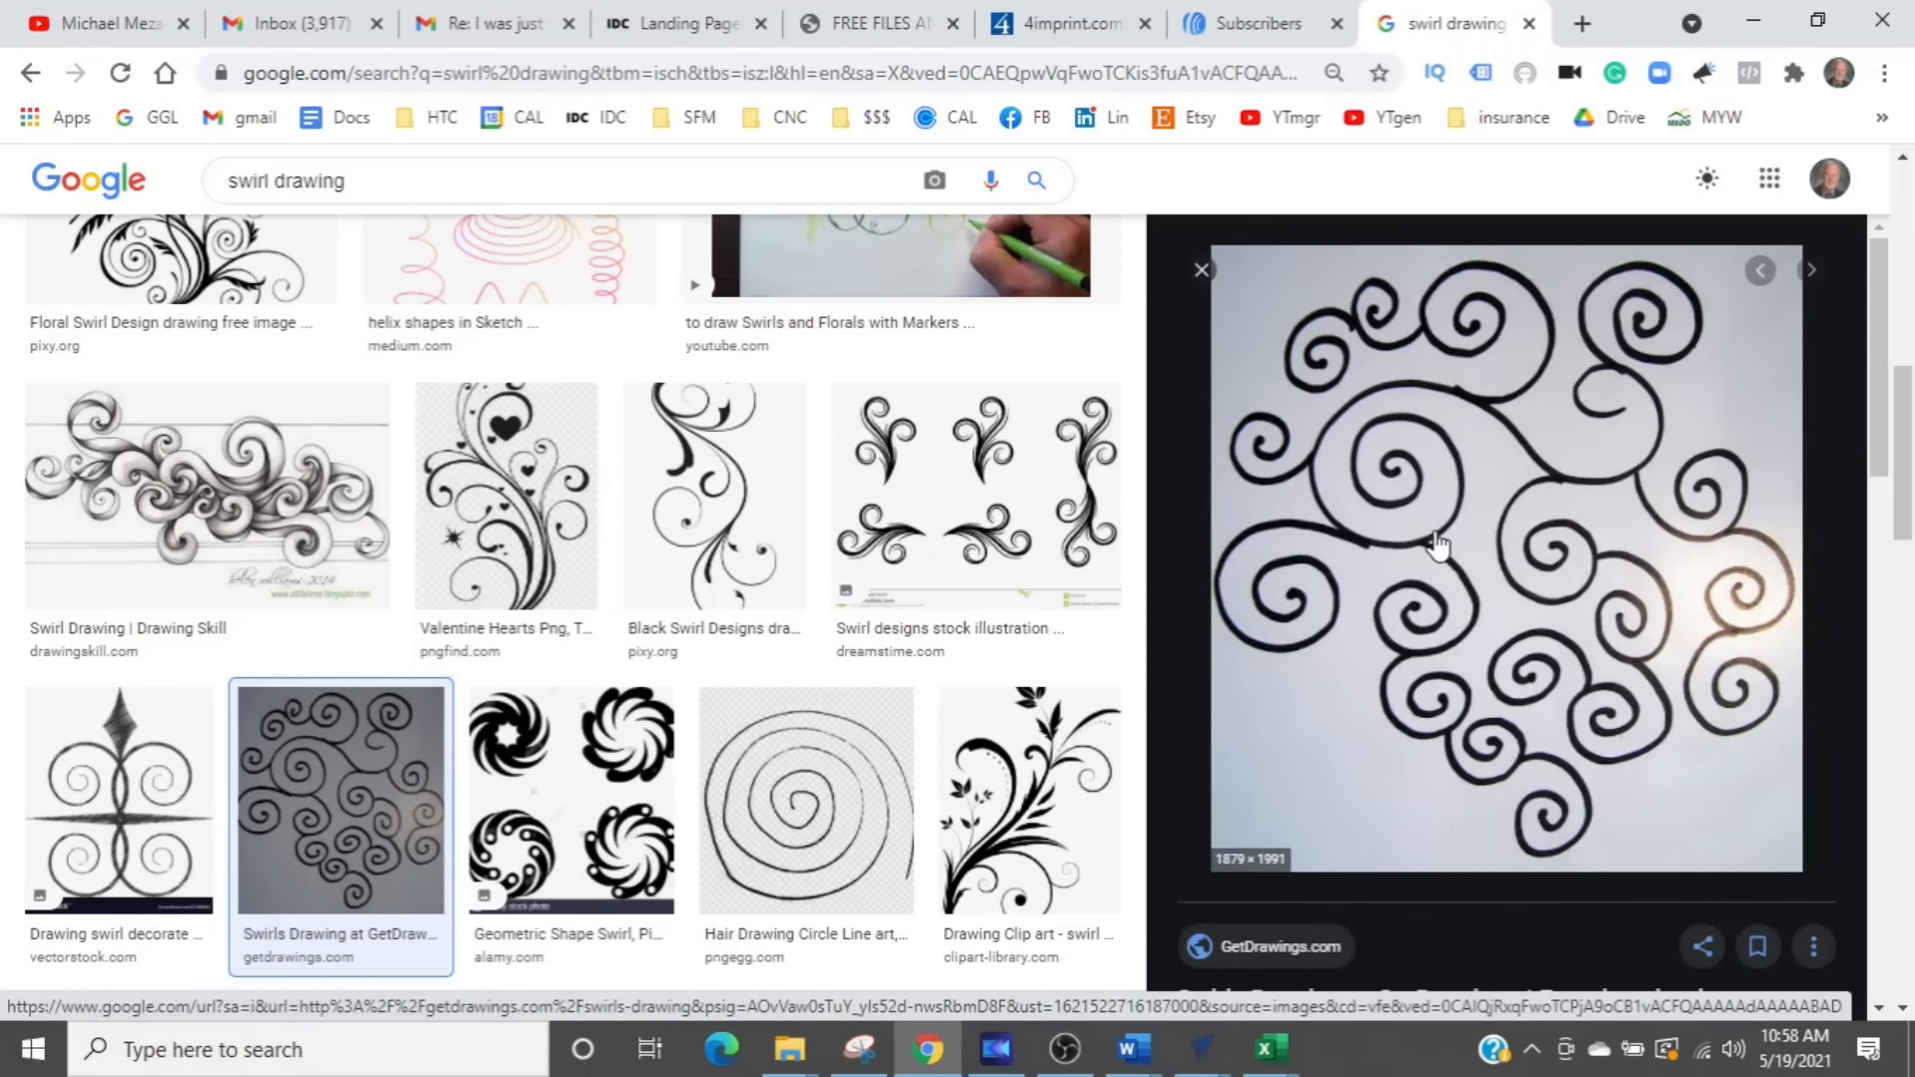
{"action": "right_click", "coordinate": [1435, 534]}
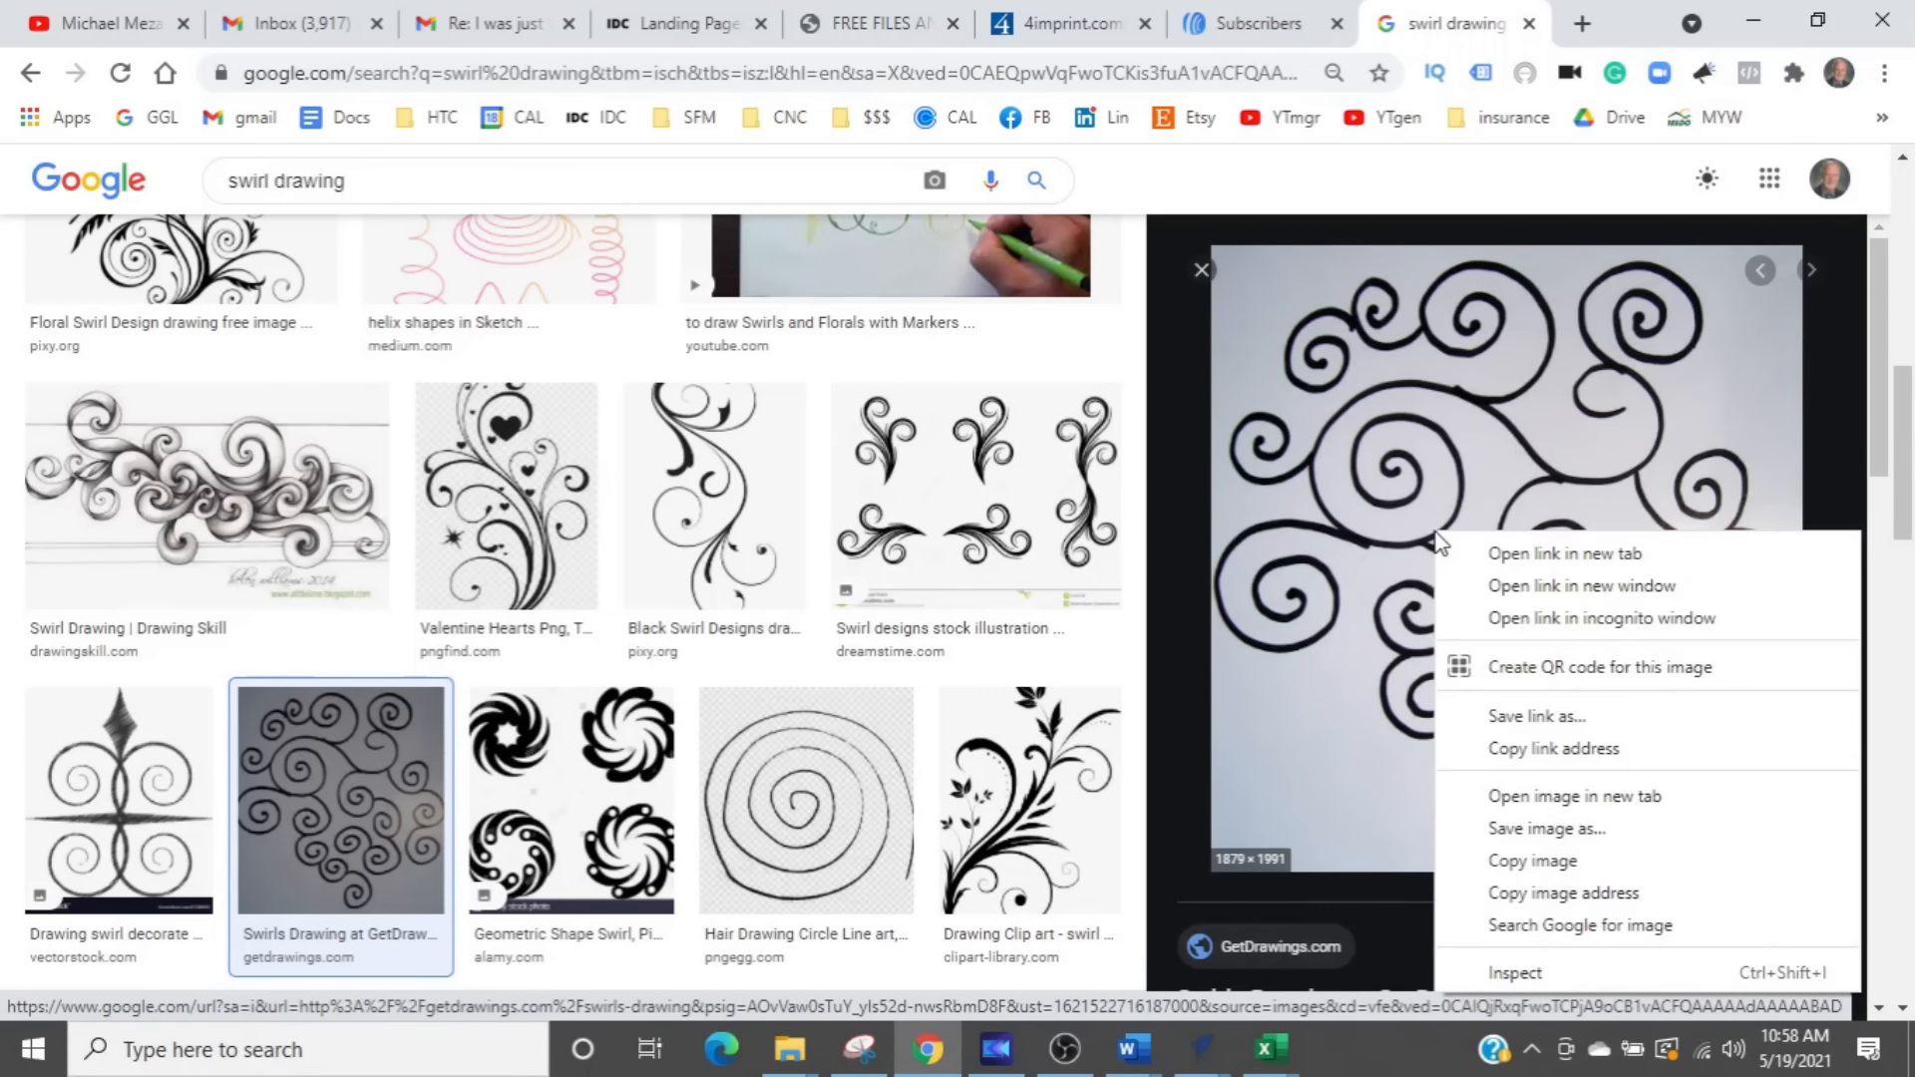
{"action": "left_click", "coordinate": [1200, 653]}
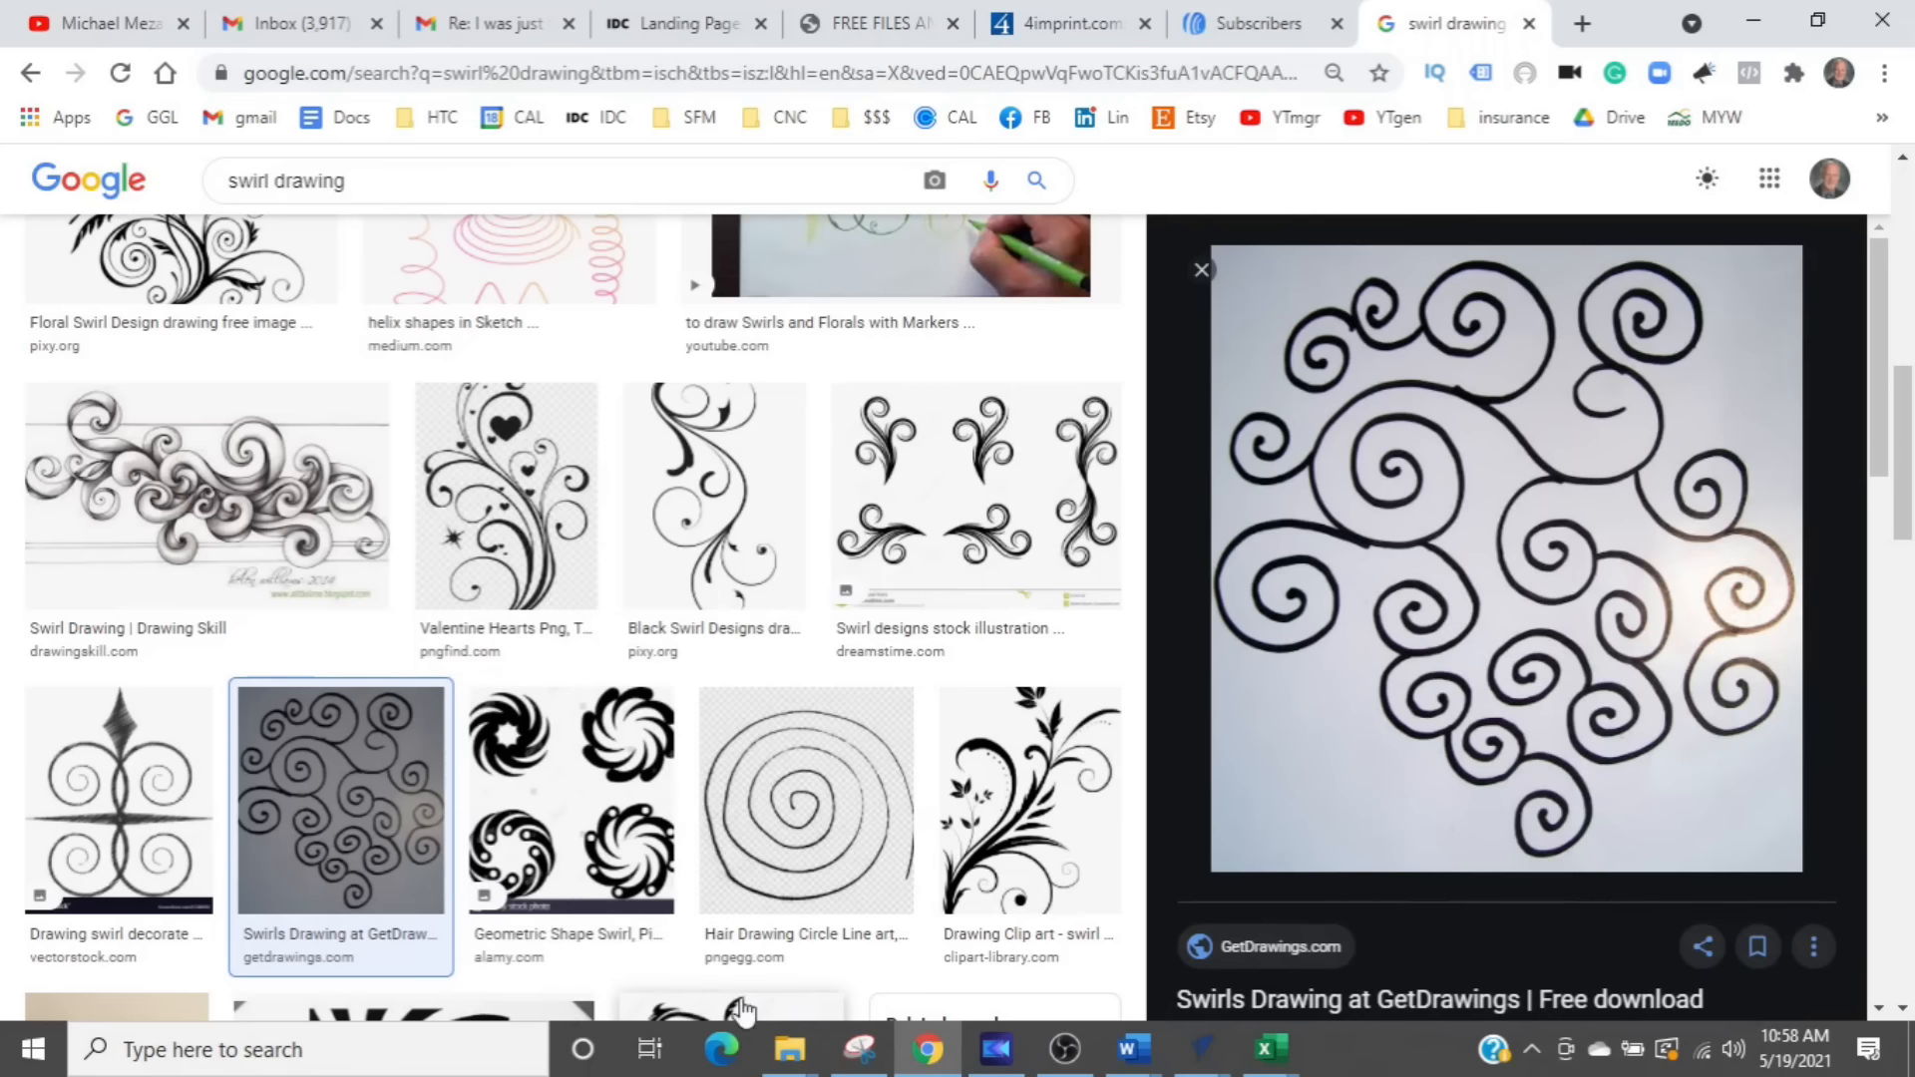
- Capture the whole previewed swirl image as a new rectangular snip with Snipping Tool
{"action": "mouse_move", "coordinate": [863, 1055]}
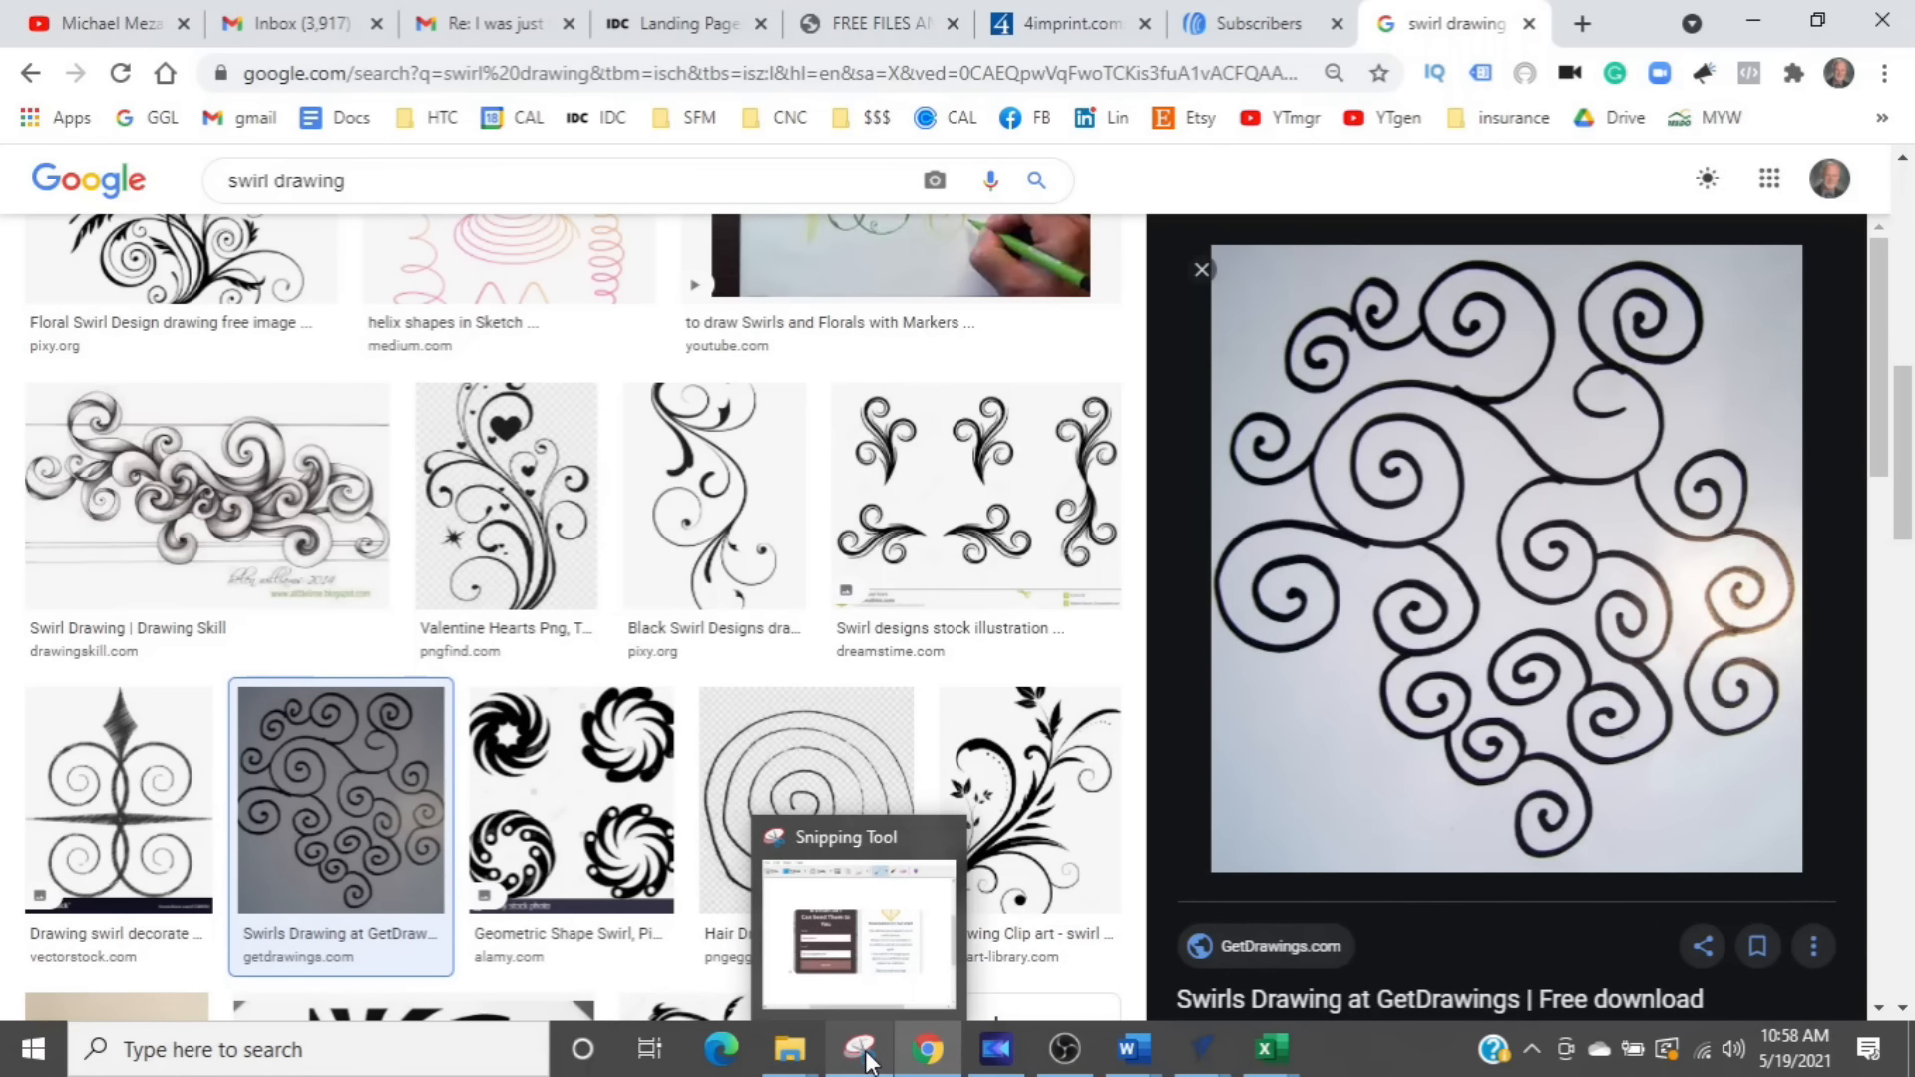
{"action": "left_click", "coordinate": [864, 1056]}
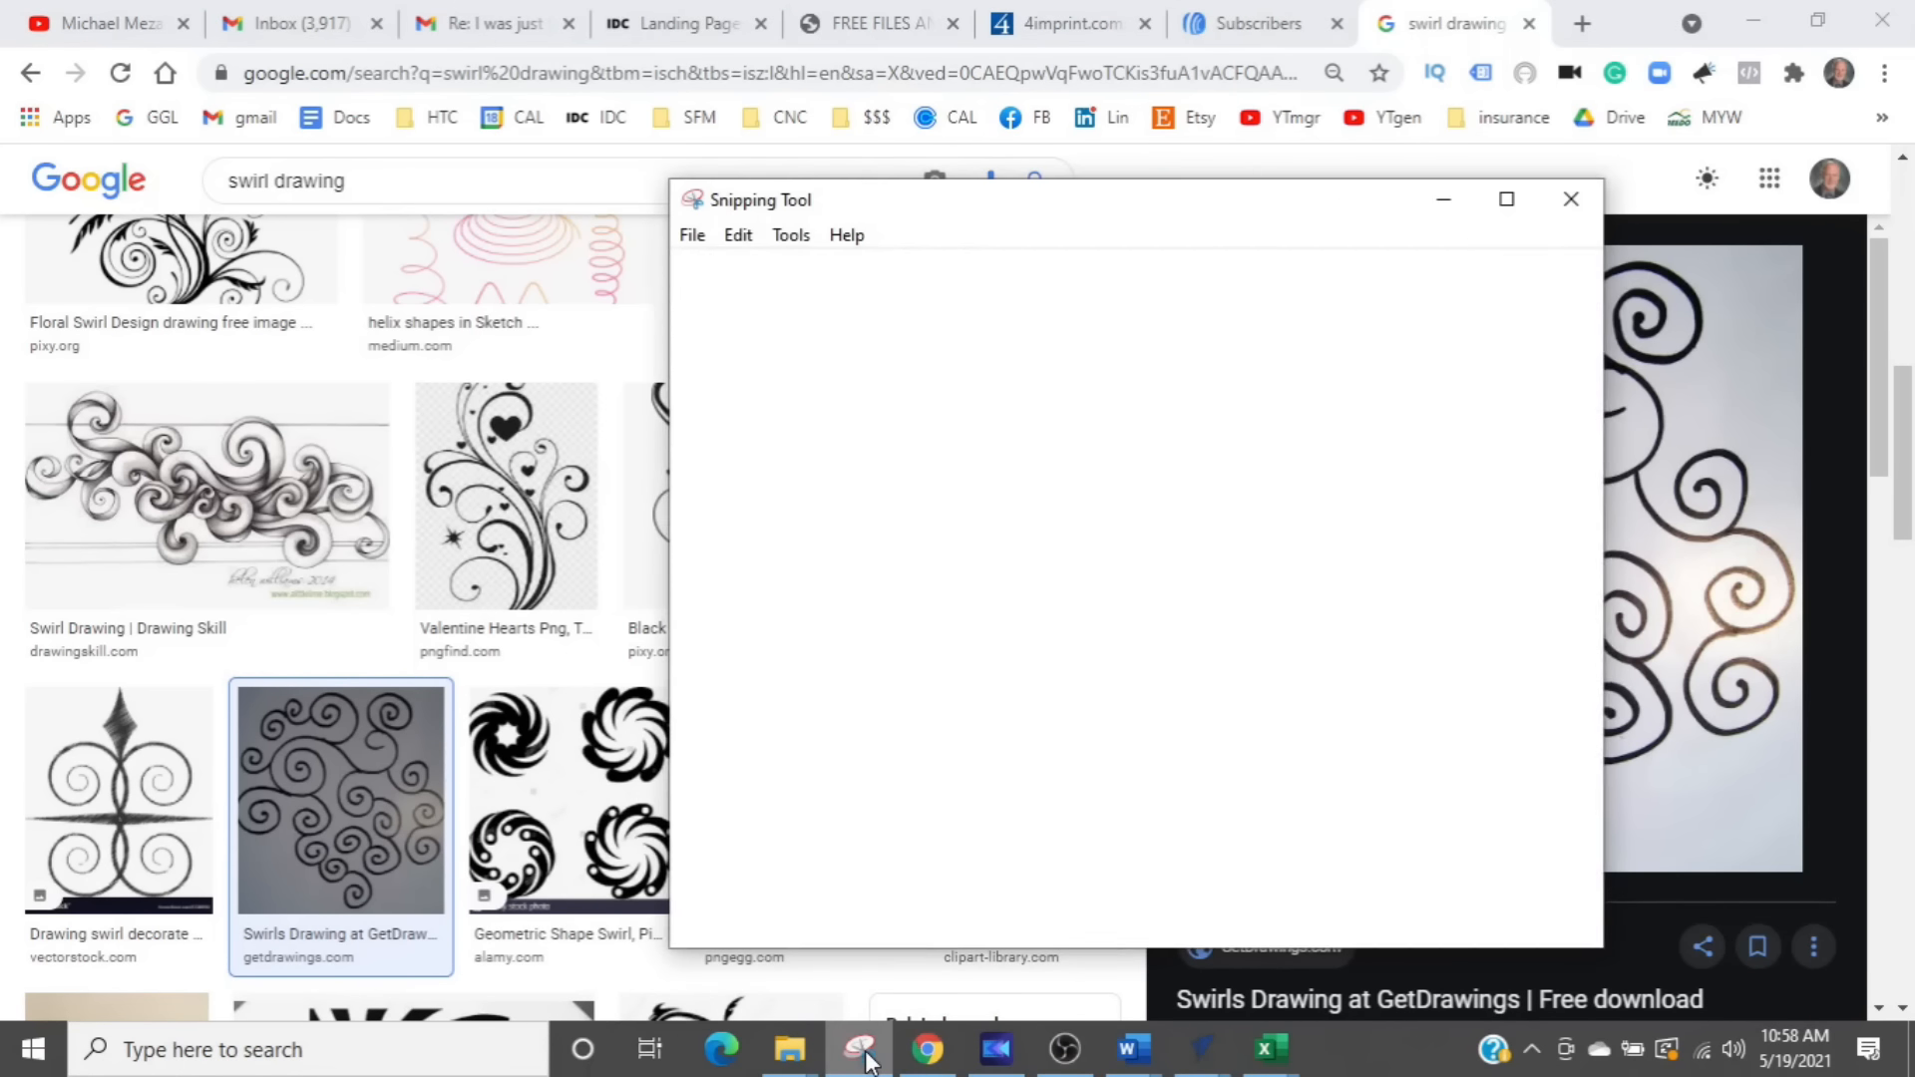
{"action": "left_click_drag", "start_coordinate": [1105, 223], "coordinate": [724, 180]}
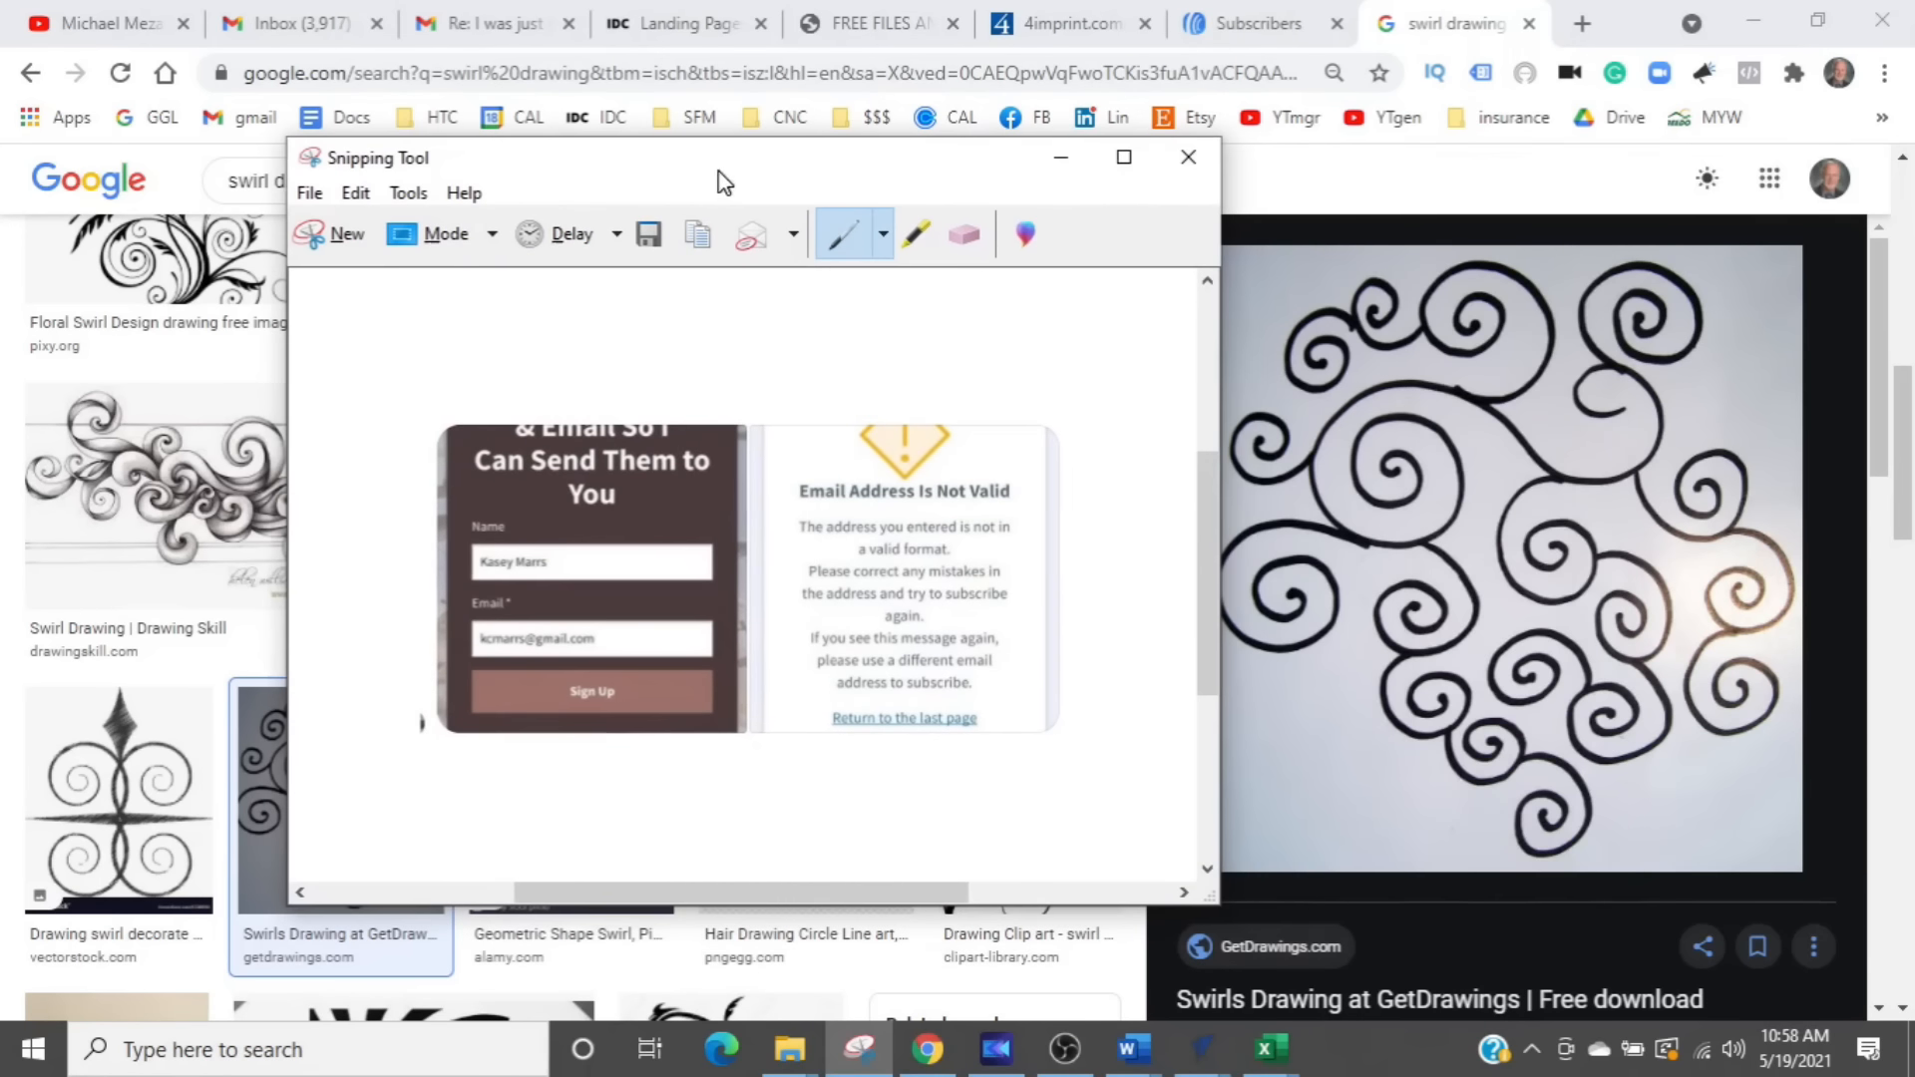
{"action": "left_click", "coordinate": [332, 239]}
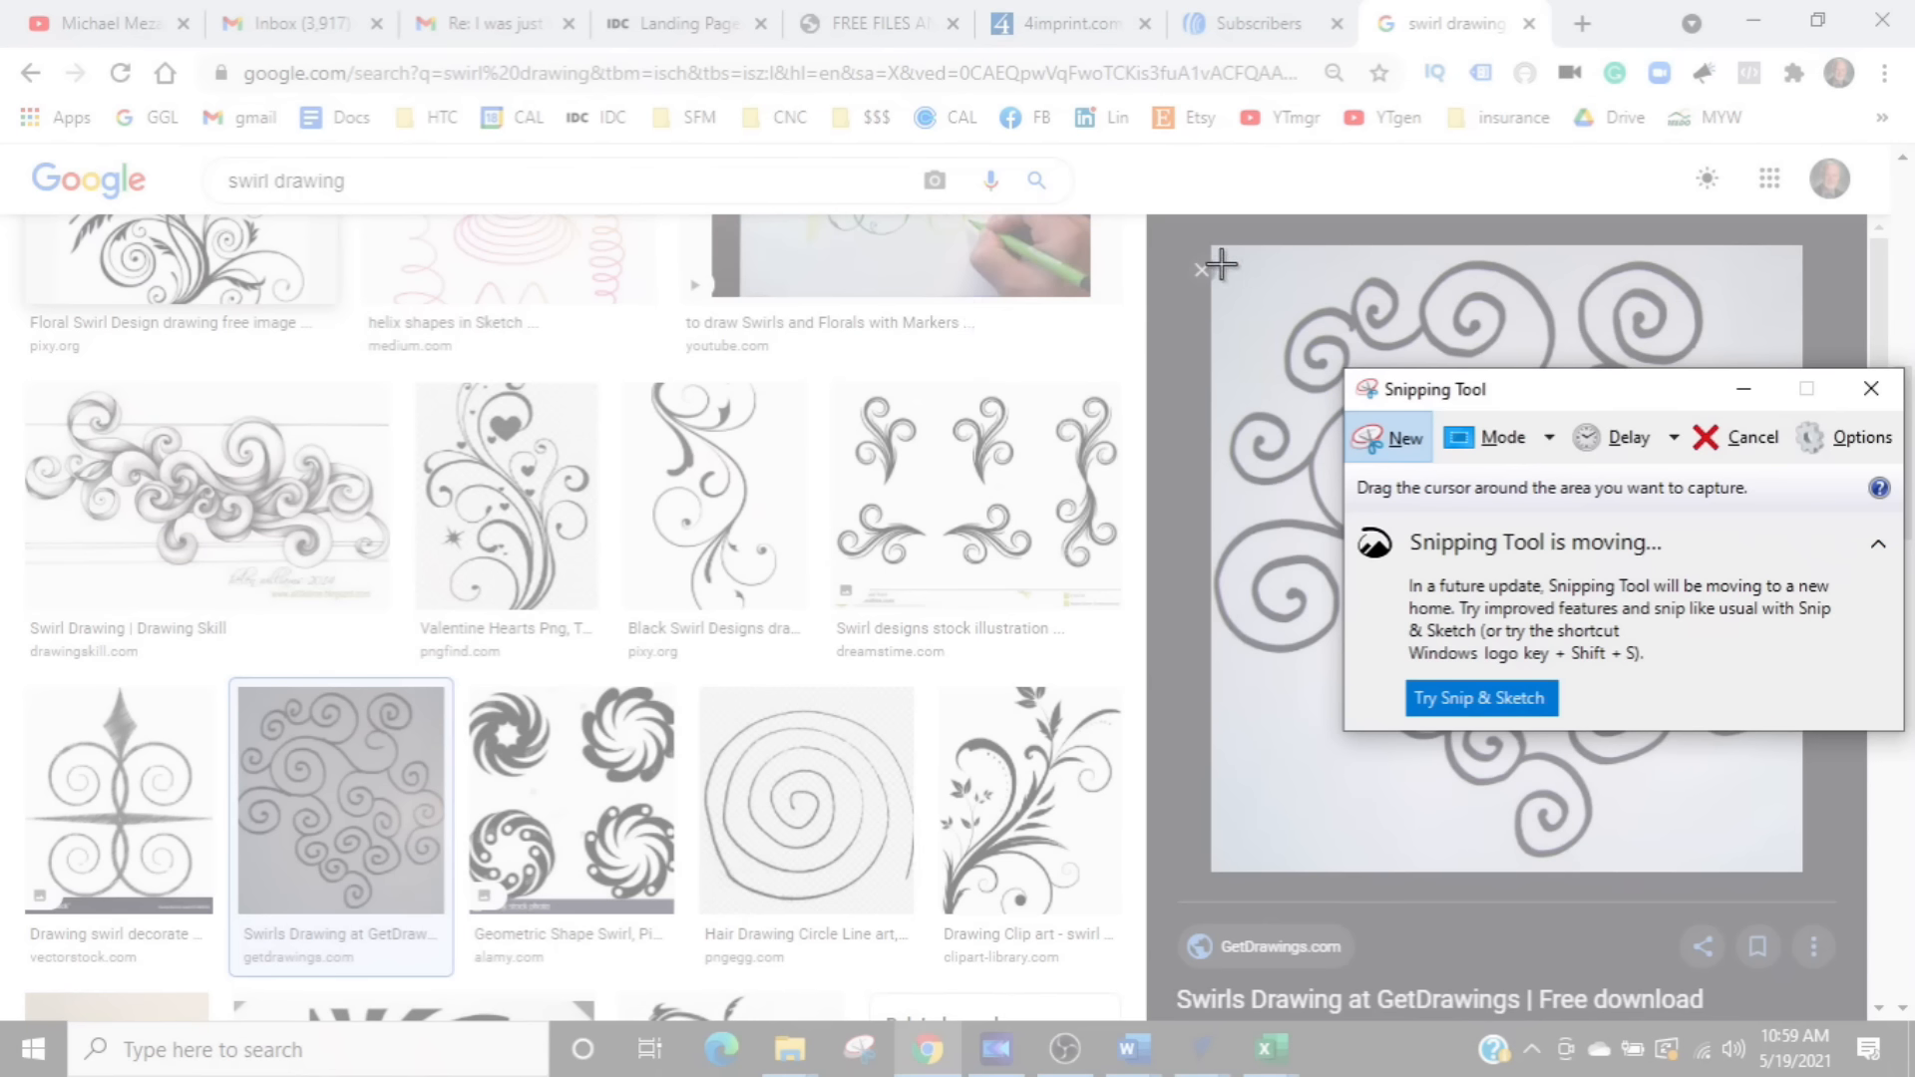
{"action": "left_click_drag", "start_coordinate": [1214, 254], "coordinate": [1810, 886]}
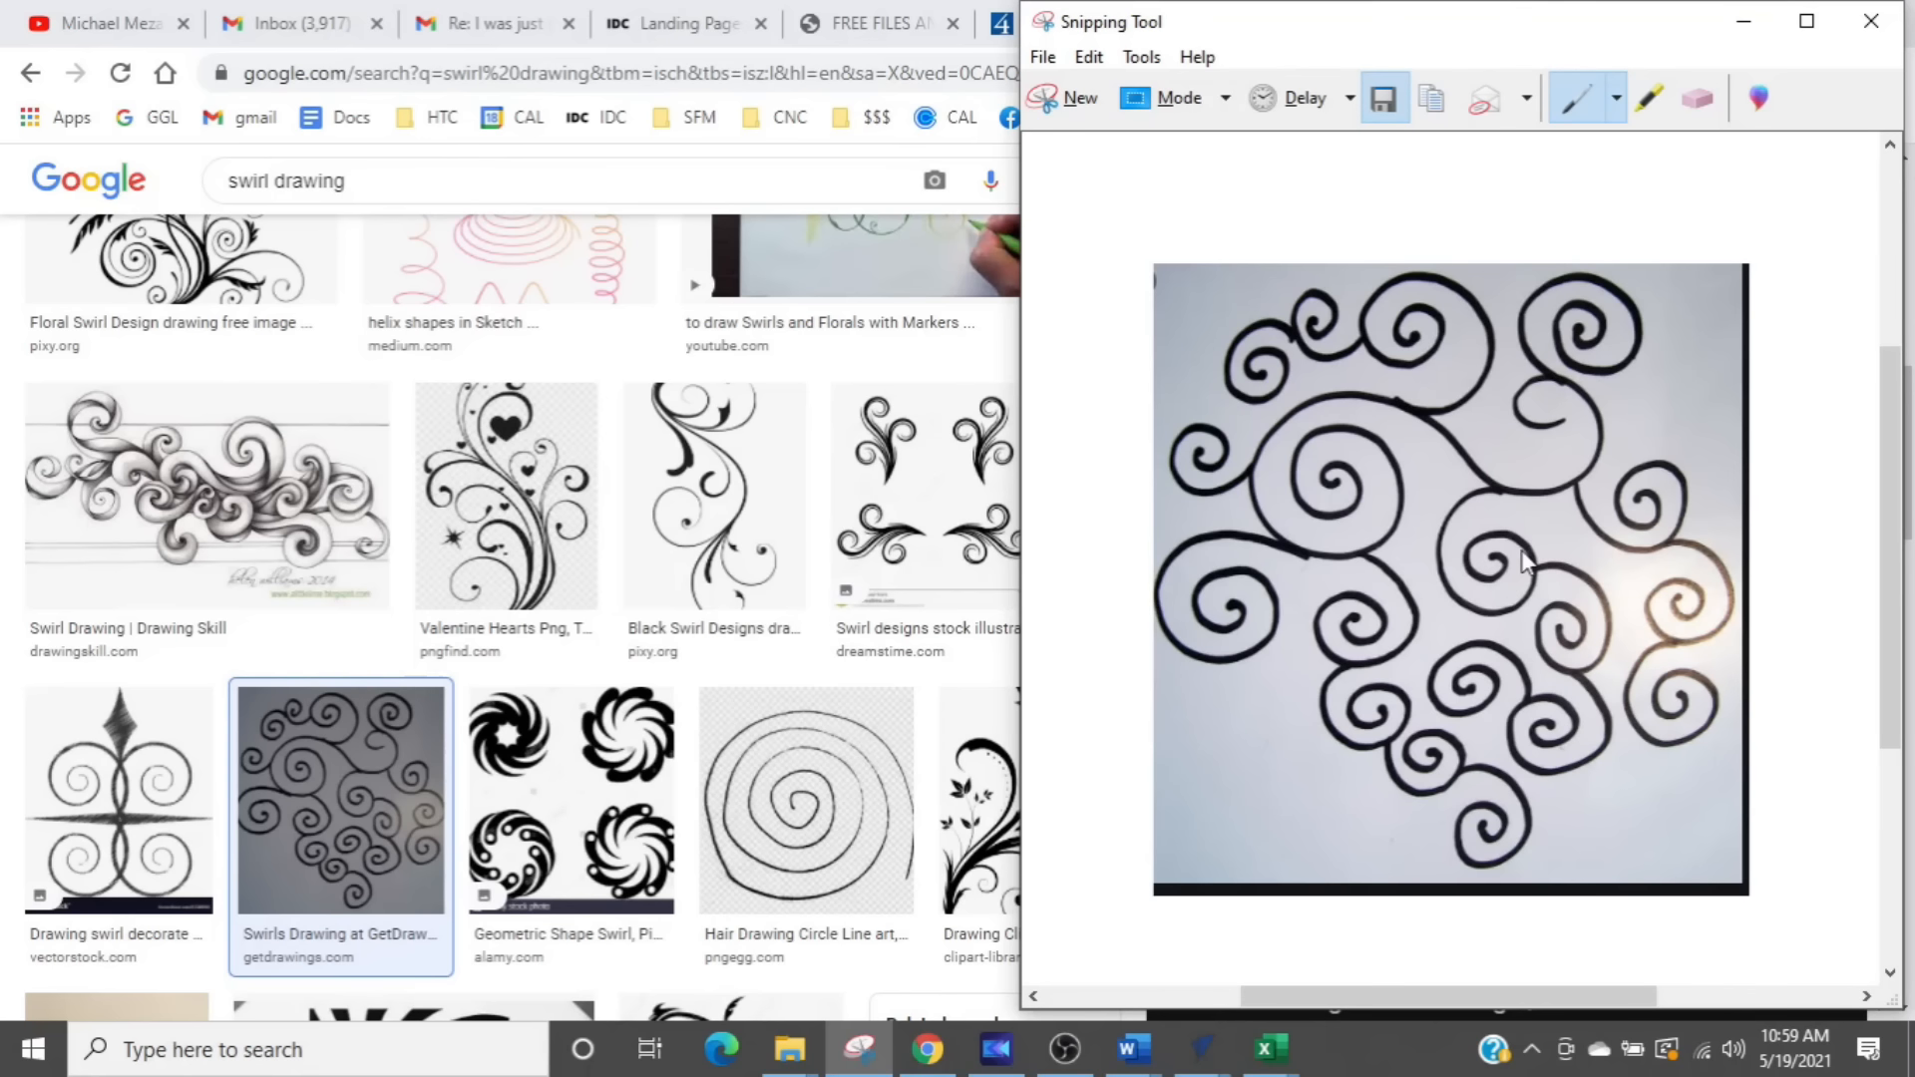
- Save the swirl snip to Downloads as a JPEG named "swirl 1" and minimize Snipping Tool
{"action": "left_click", "coordinate": [1383, 98]}
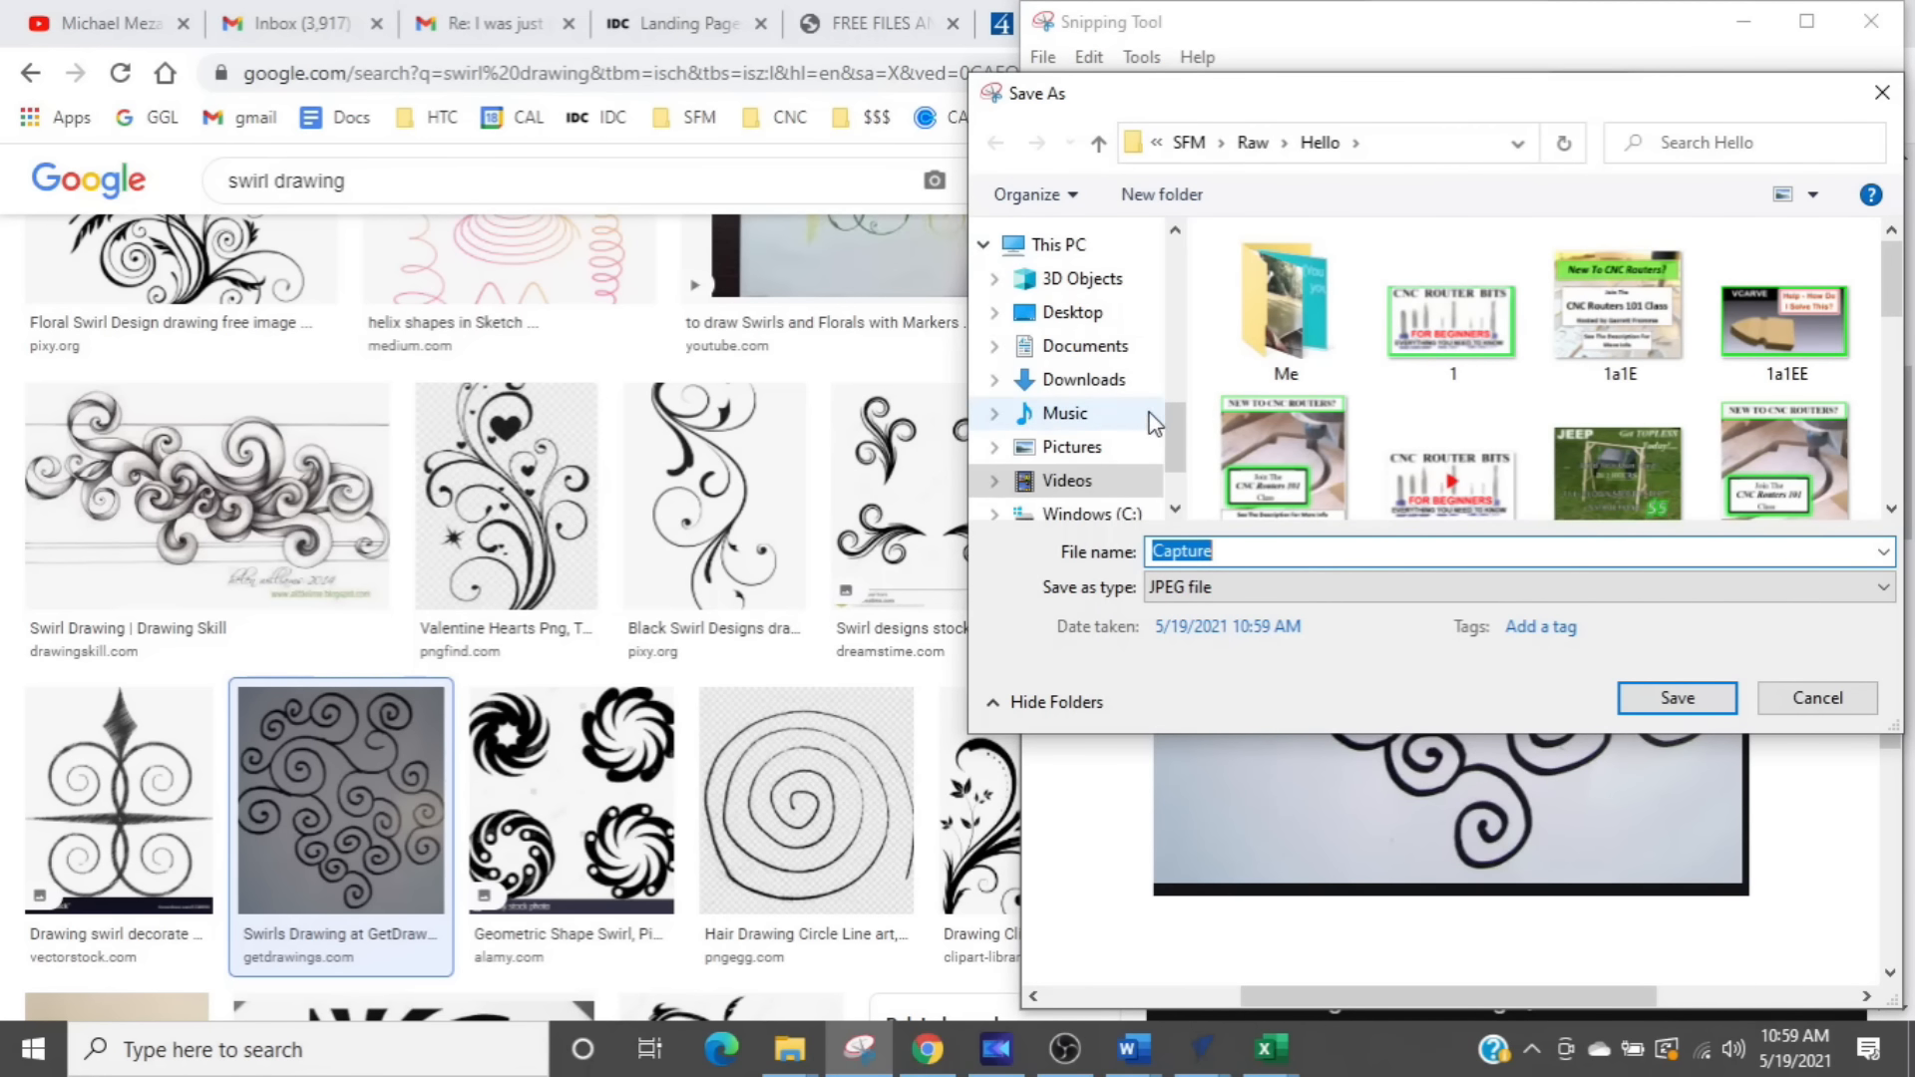
{"action": "left_click", "coordinate": [1087, 387]}
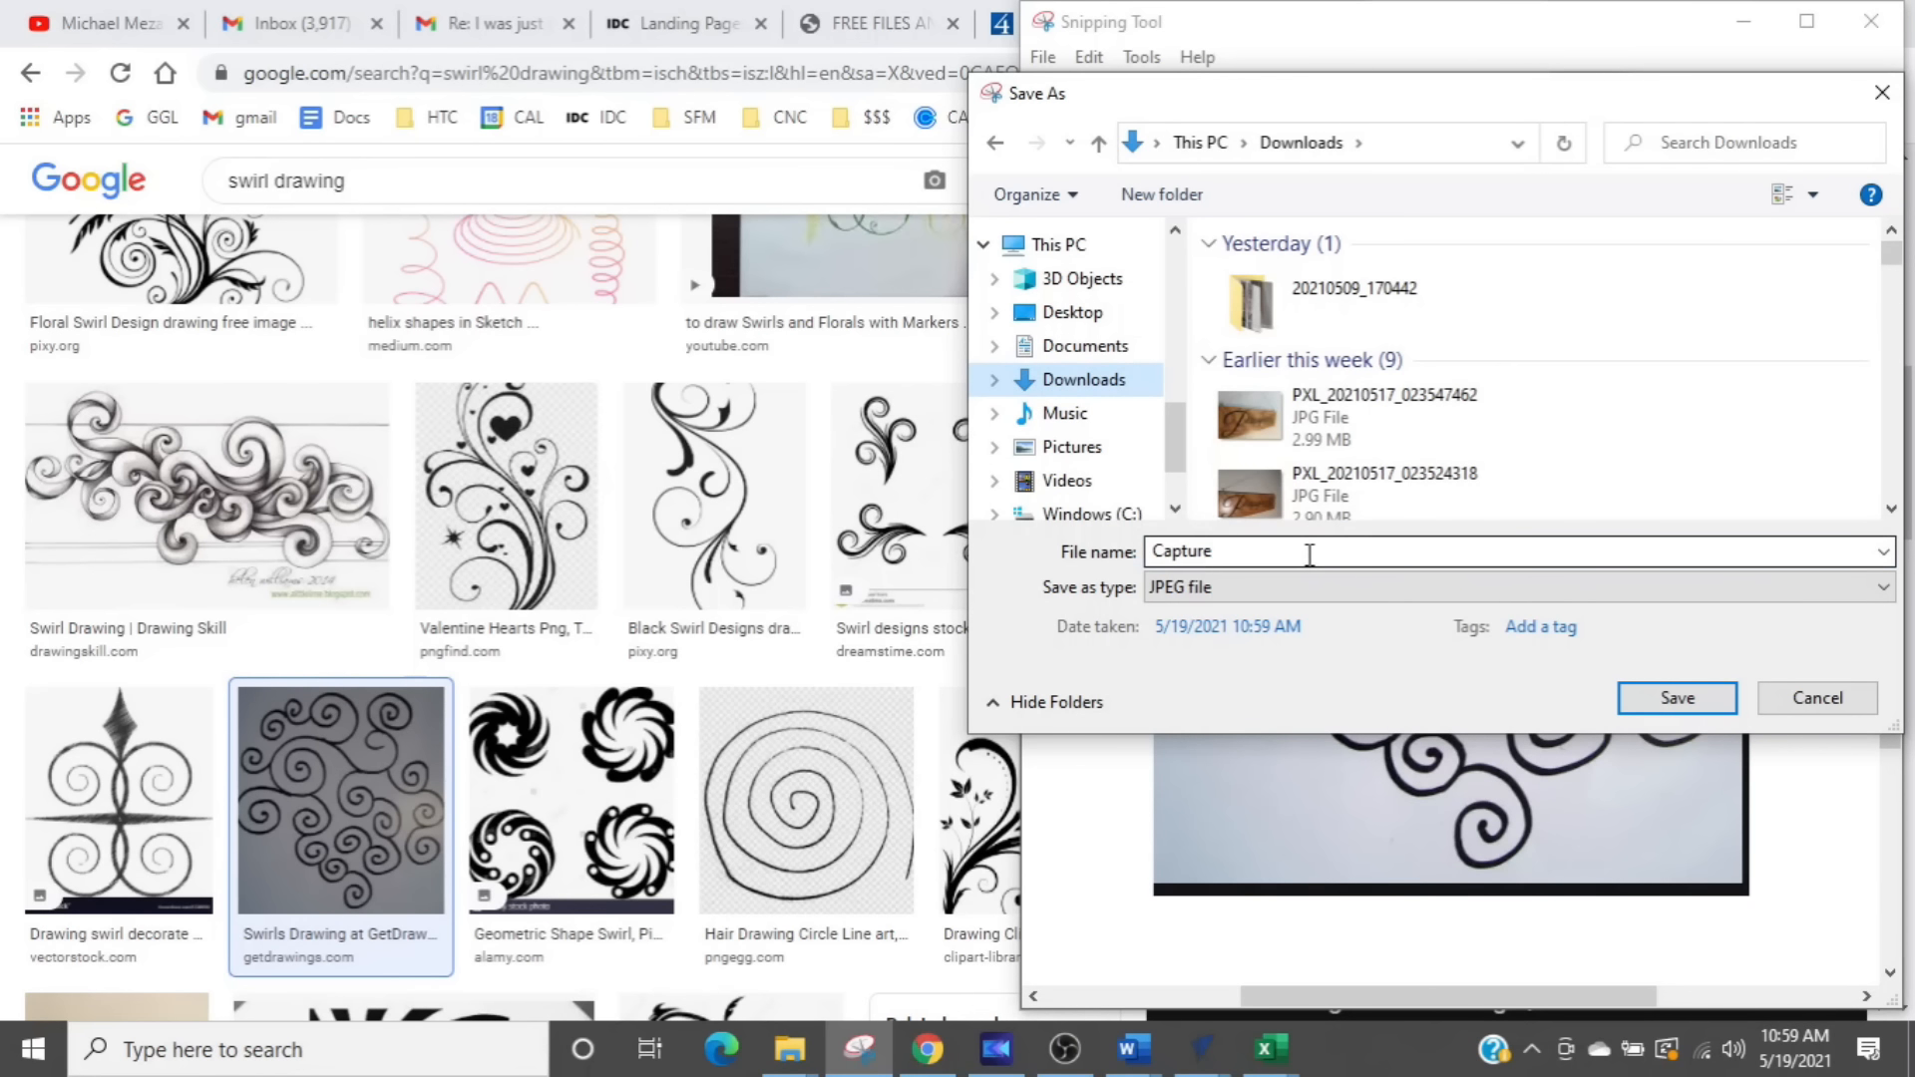
{"action": "type", "text": "sw"}
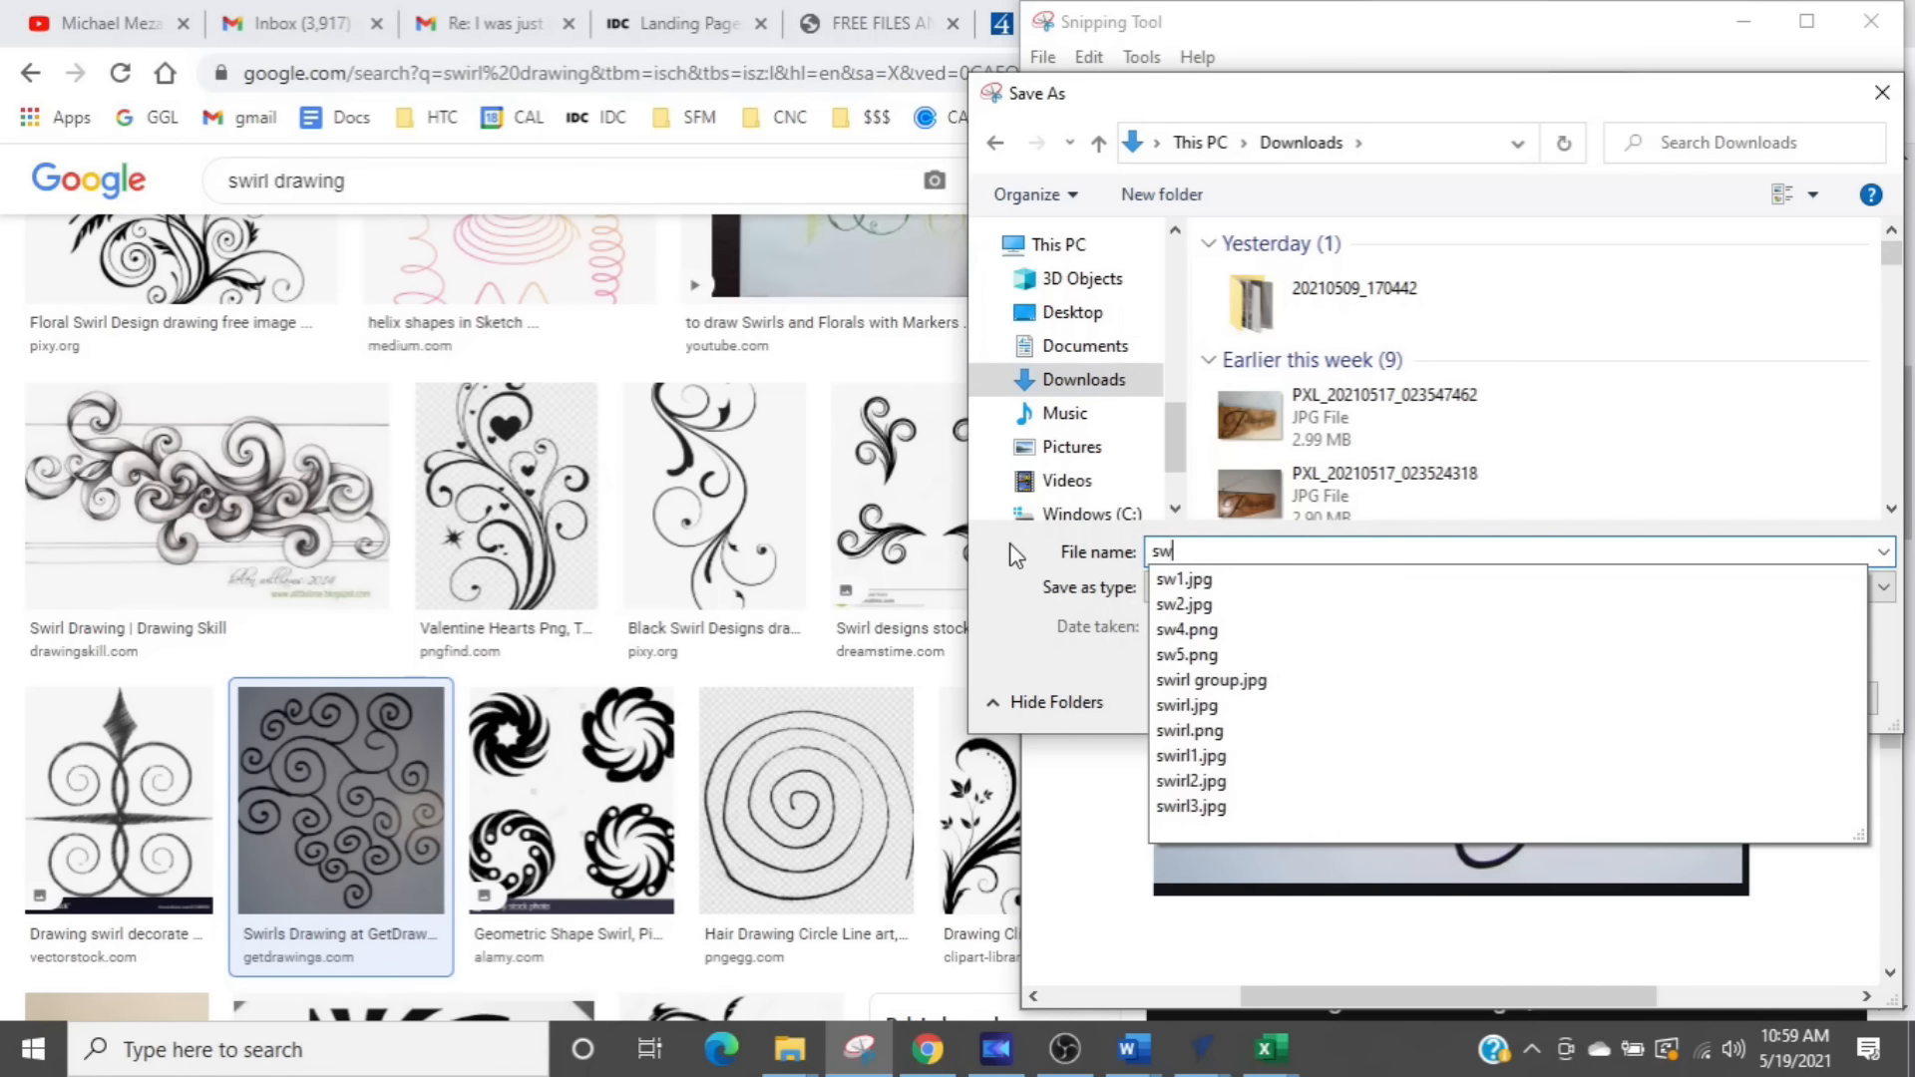
{"action": "type", "text": "irl 1"}
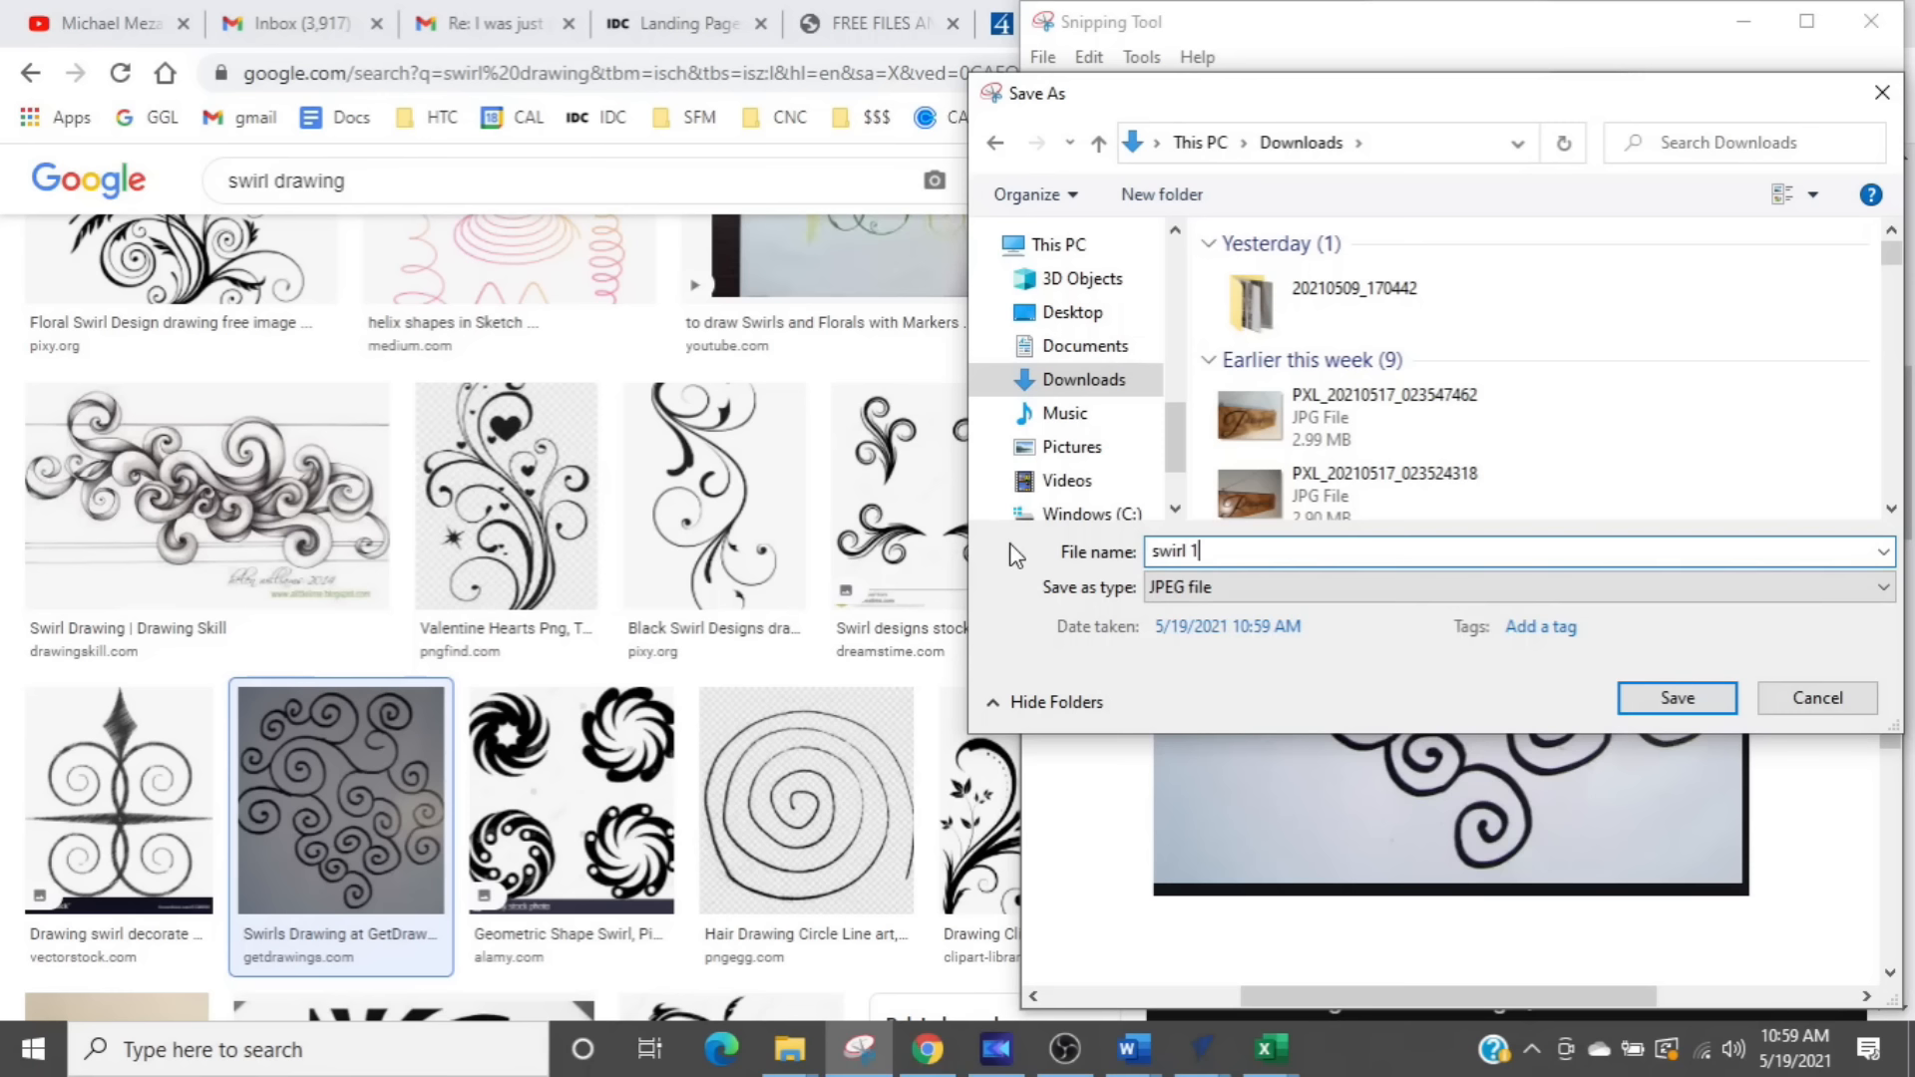
{"action": "key", "text": "Return"}
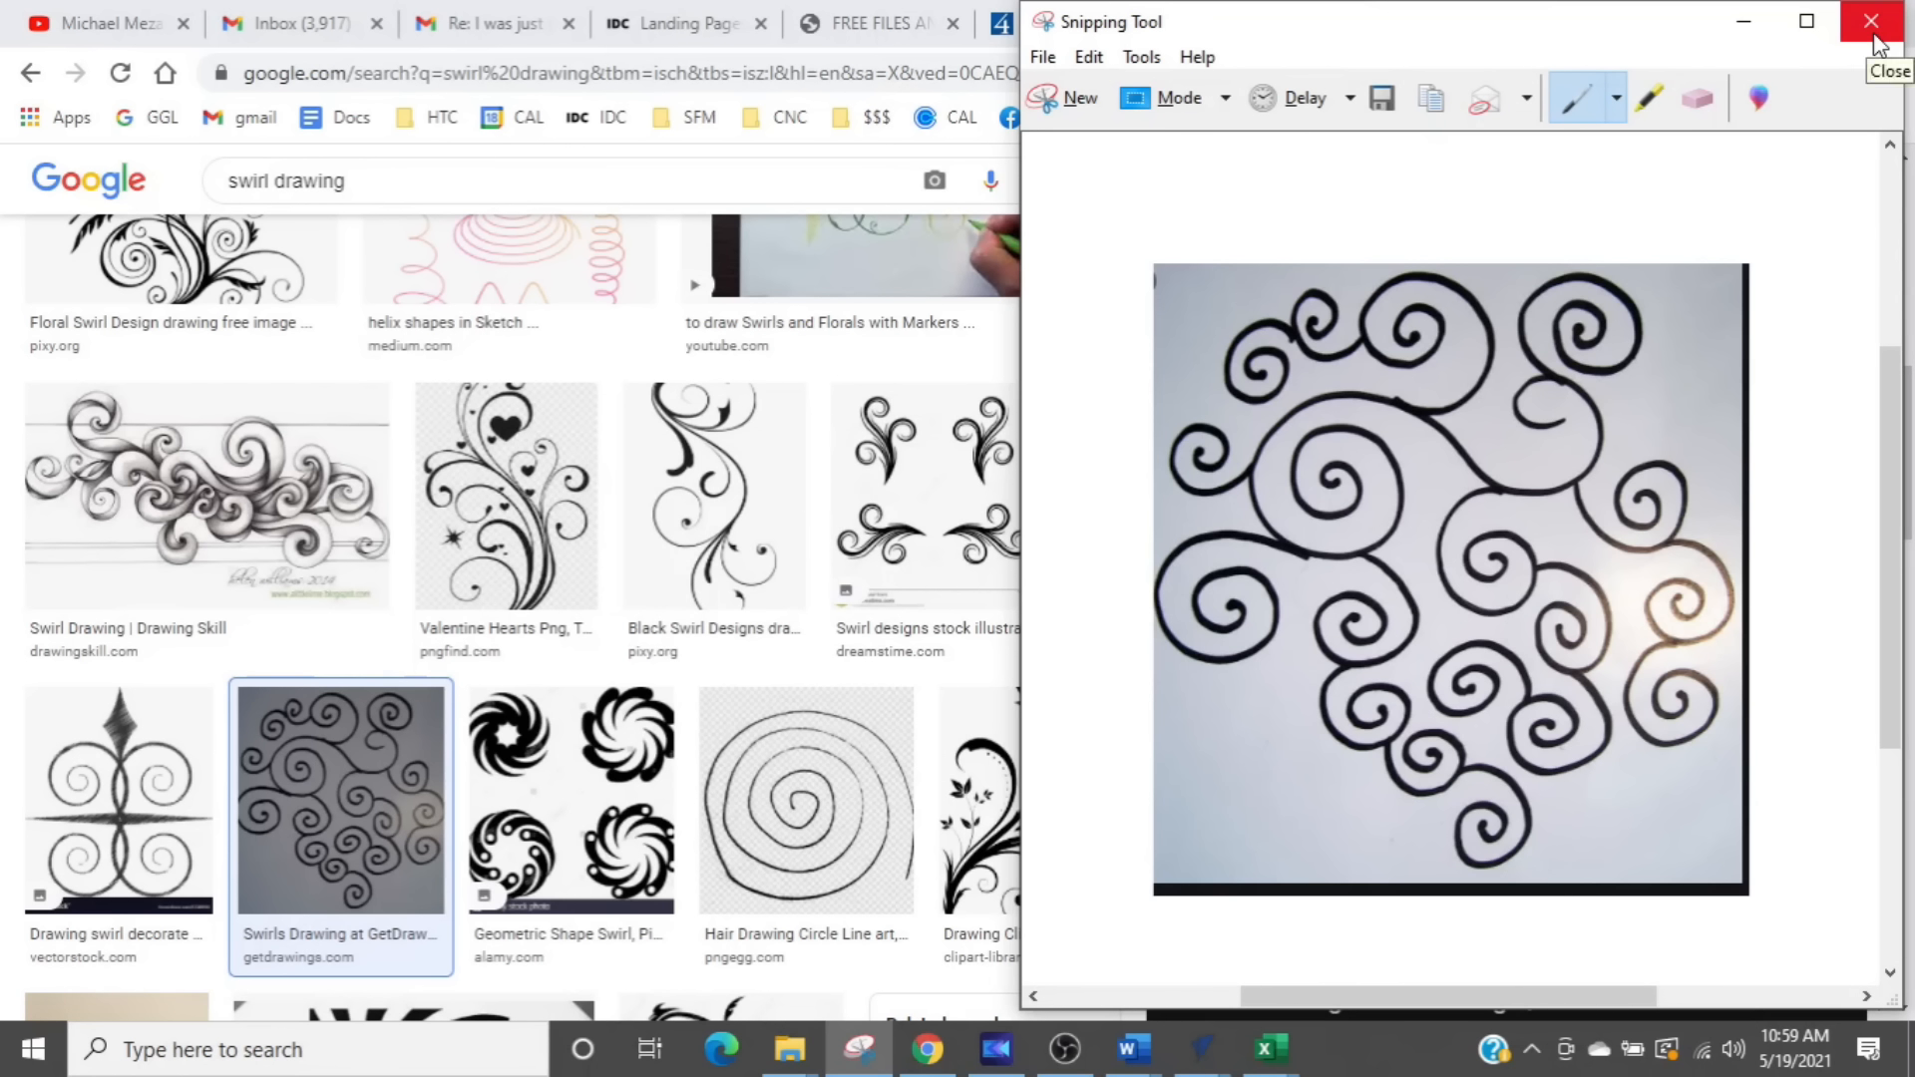
{"action": "left_click", "coordinate": [1743, 26]}
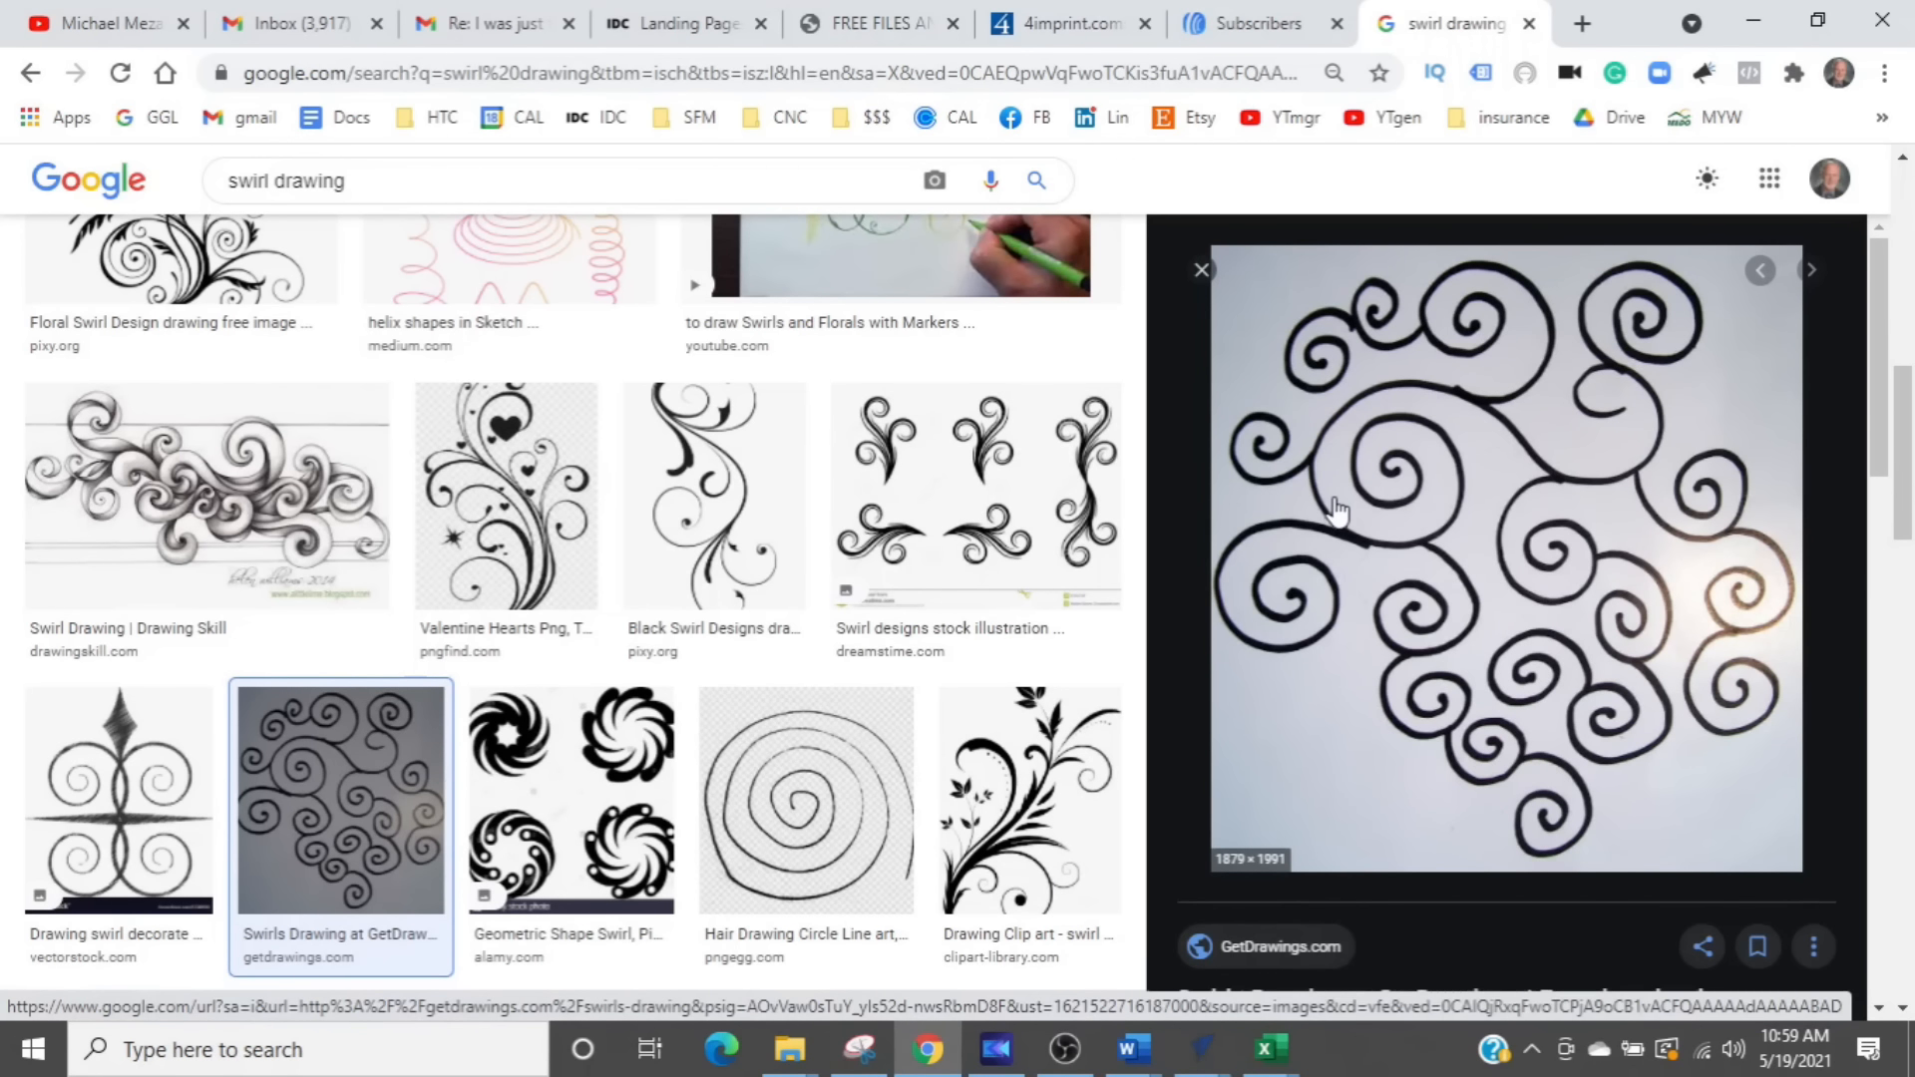
- Save the previewed swirl image from the web page to Downloads as the JPEG "unnamed (1)"
{"action": "right_click", "coordinate": [1452, 502]}
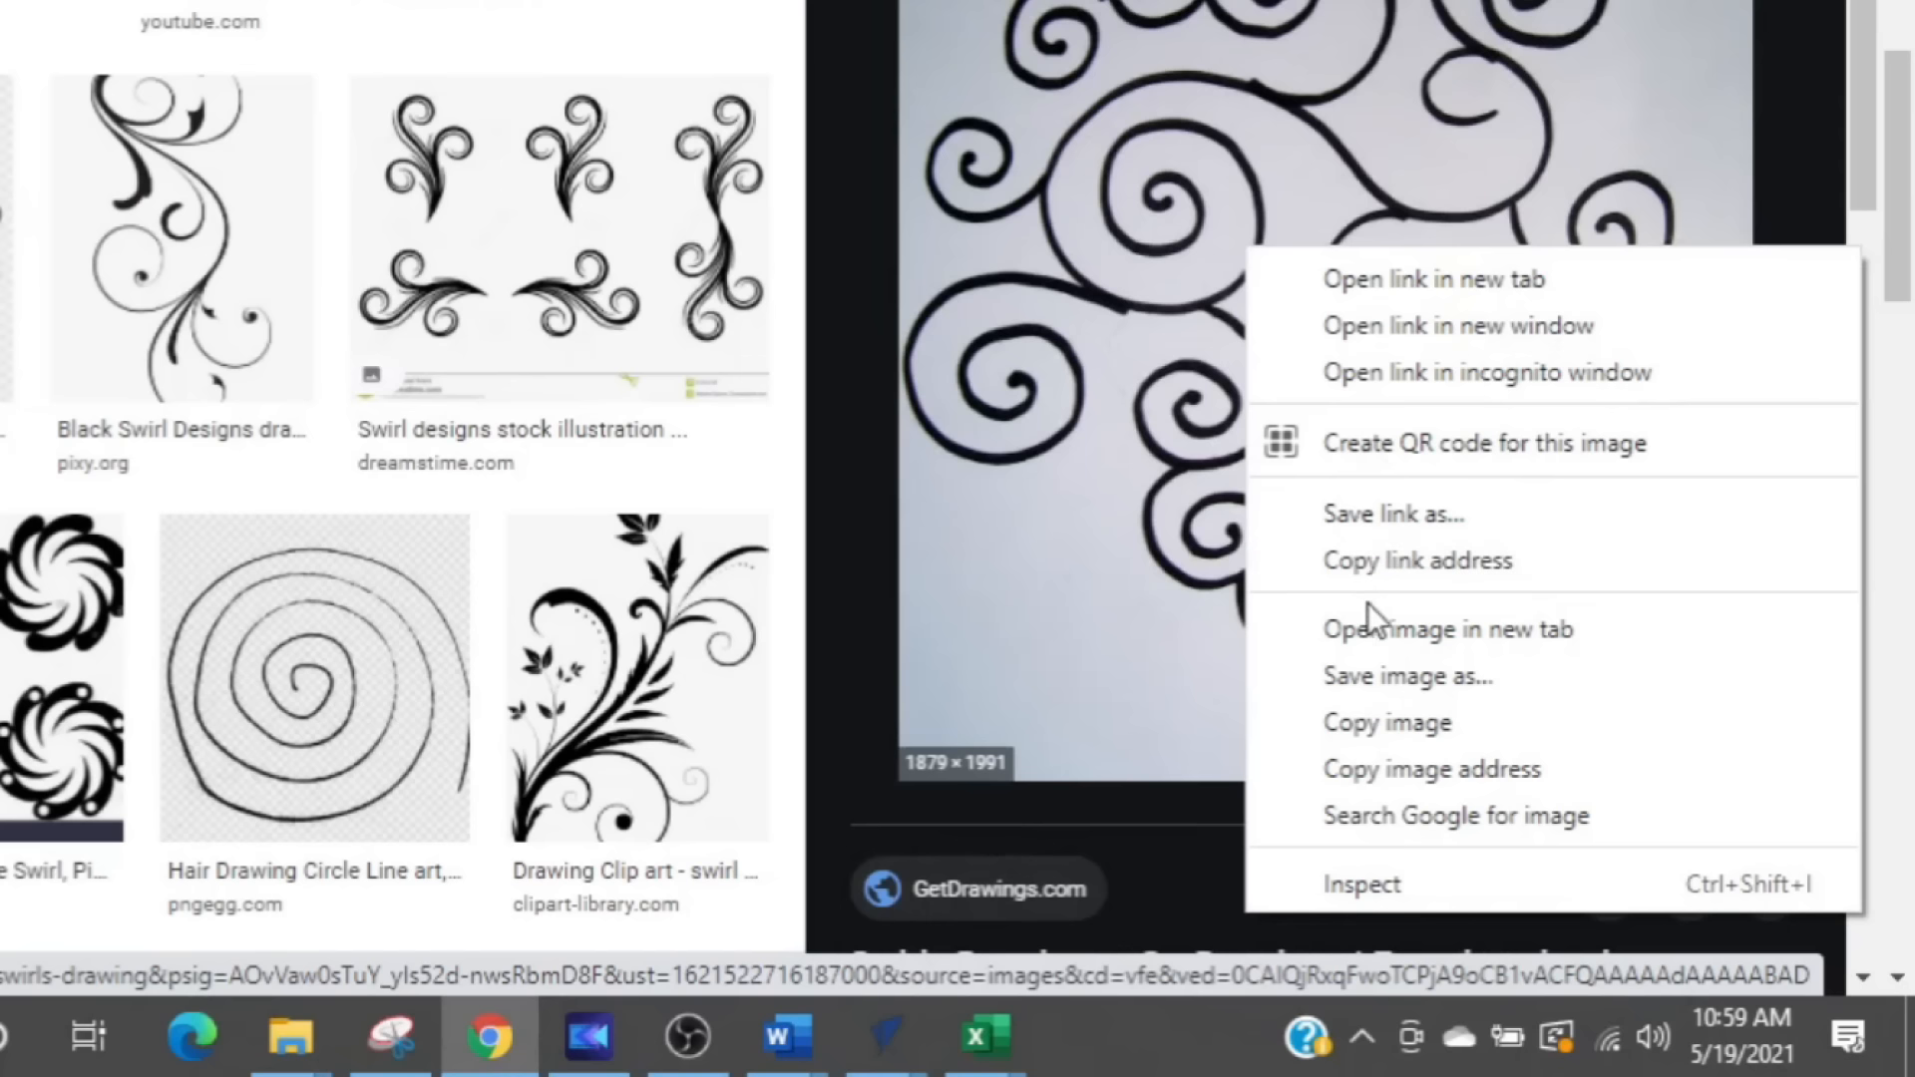
{"action": "left_click", "coordinate": [1381, 688]}
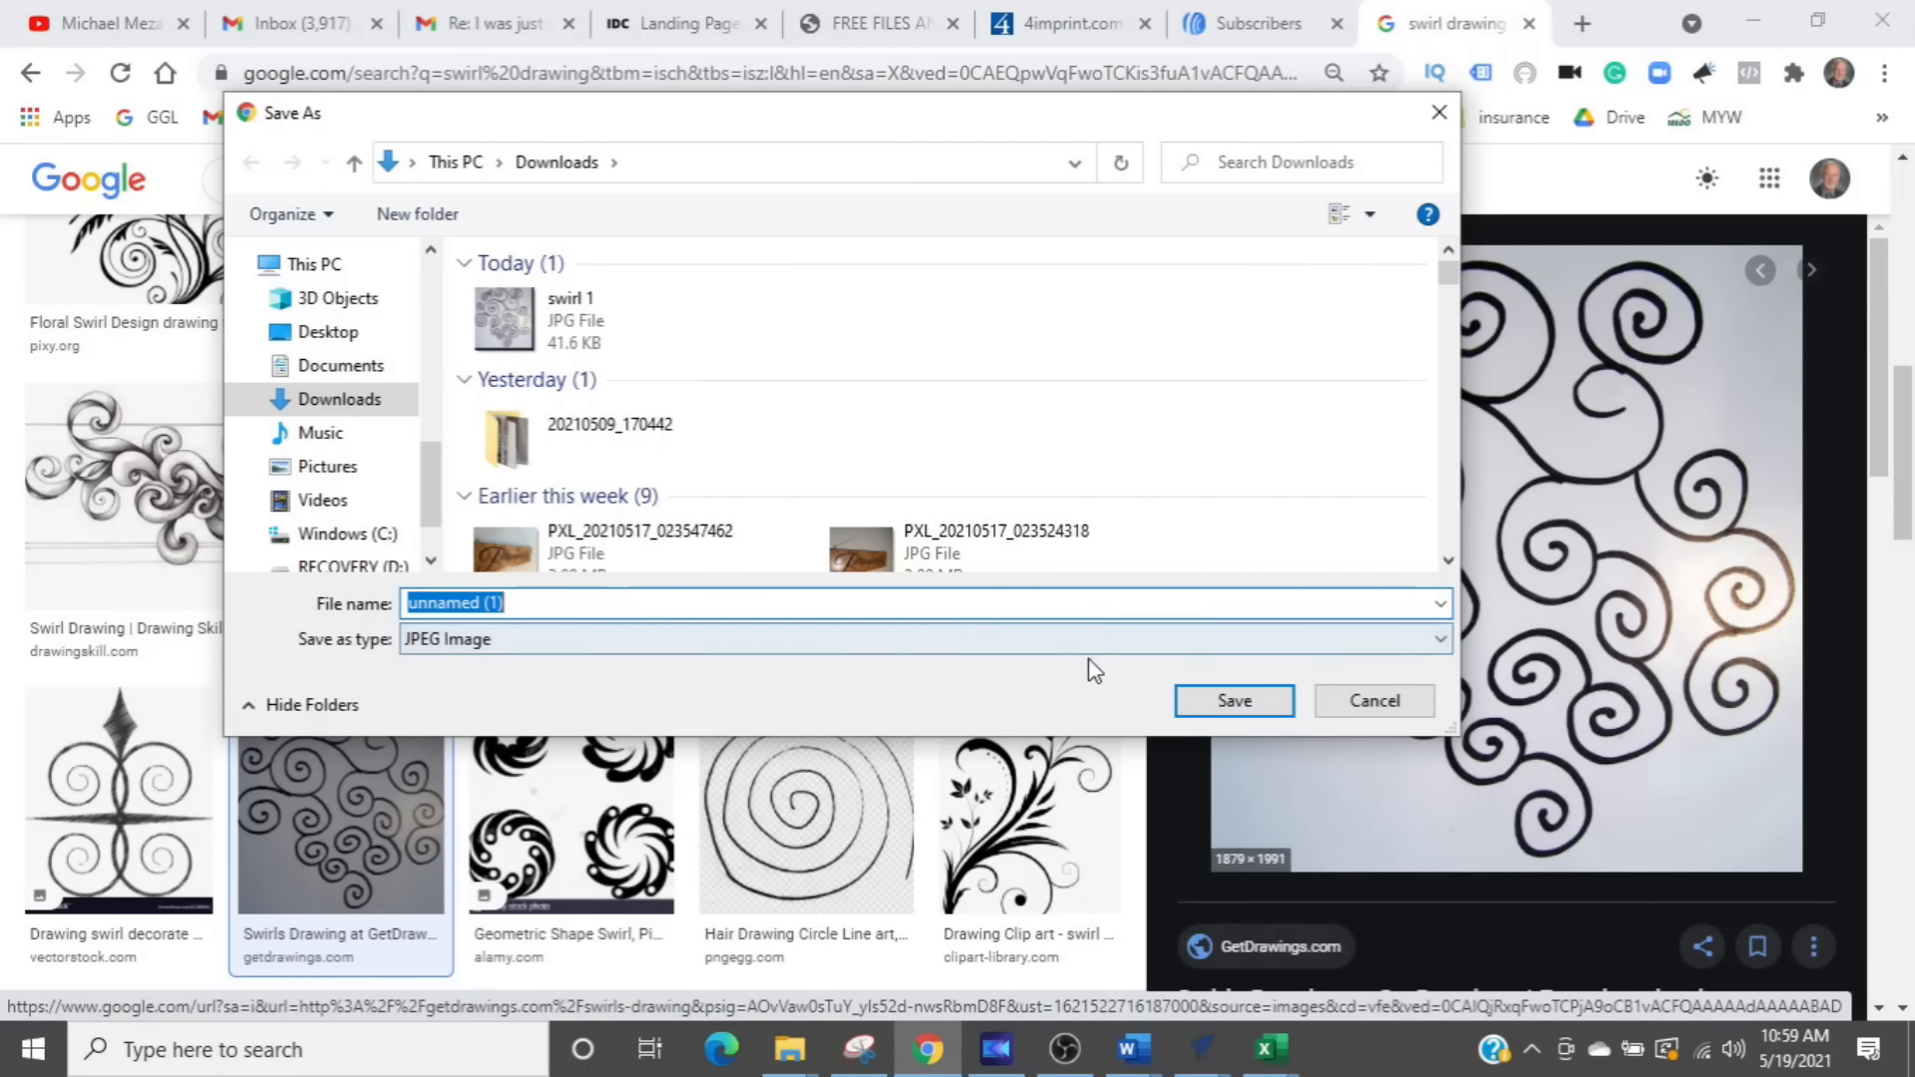
{"action": "left_click", "coordinate": [1197, 696]}
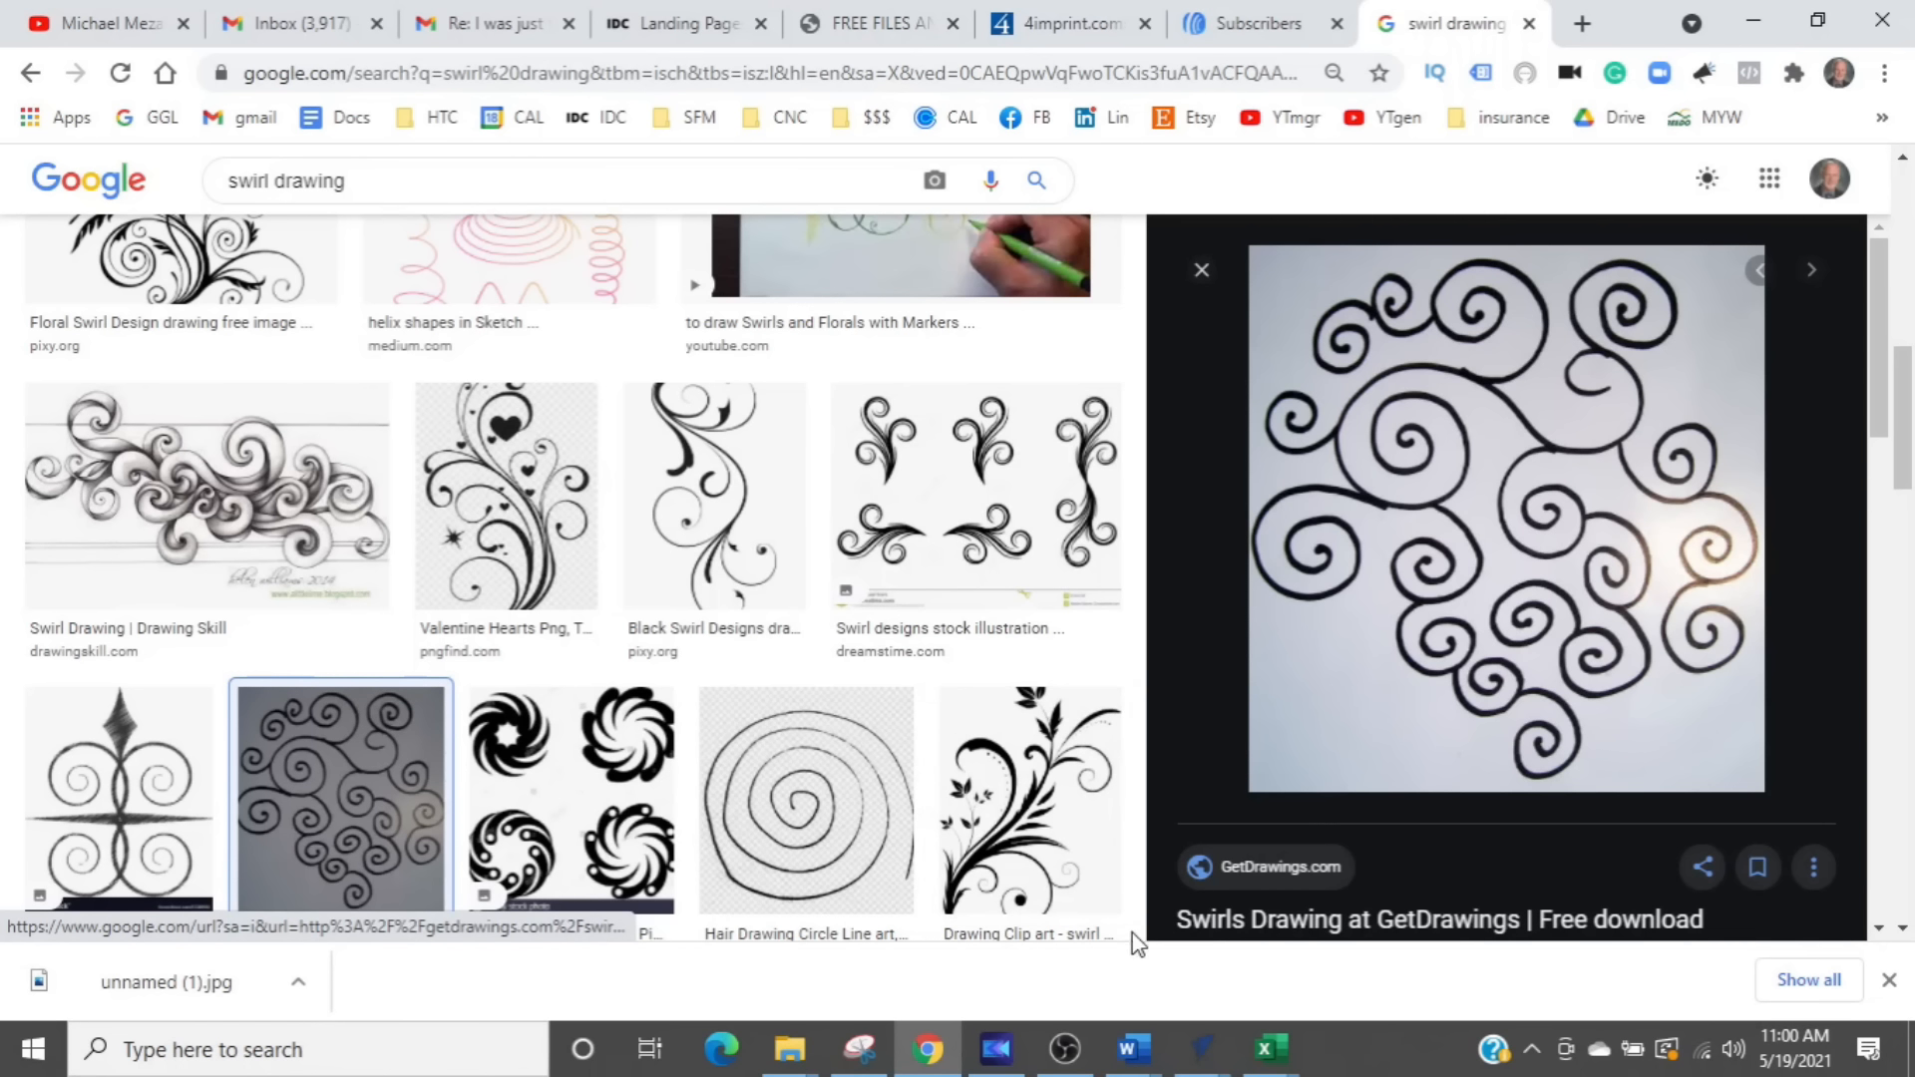
- Switch to the new VCarve Desktop job and import the bitmap "unnamed (1)" from Downloads
{"action": "mouse_move", "coordinate": [1206, 1063]}
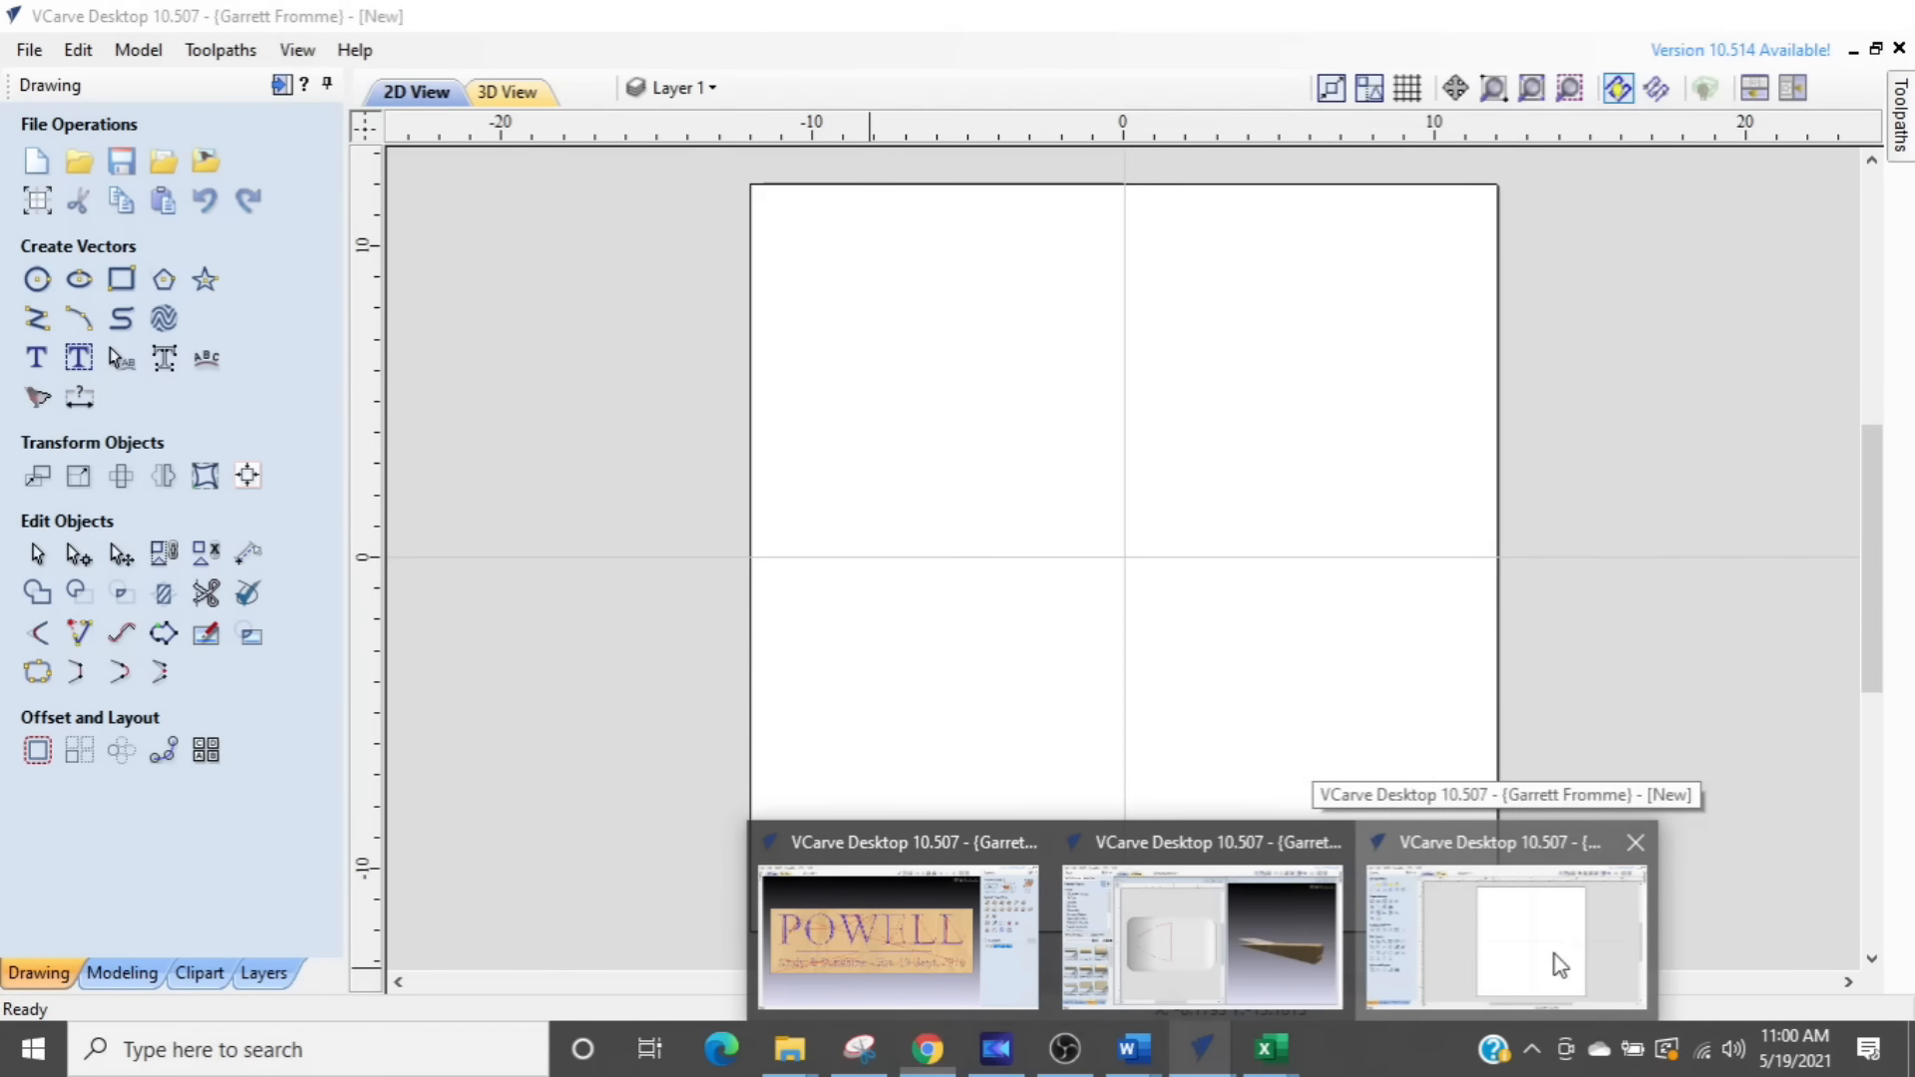
{"action": "left_click", "coordinate": [1552, 965]}
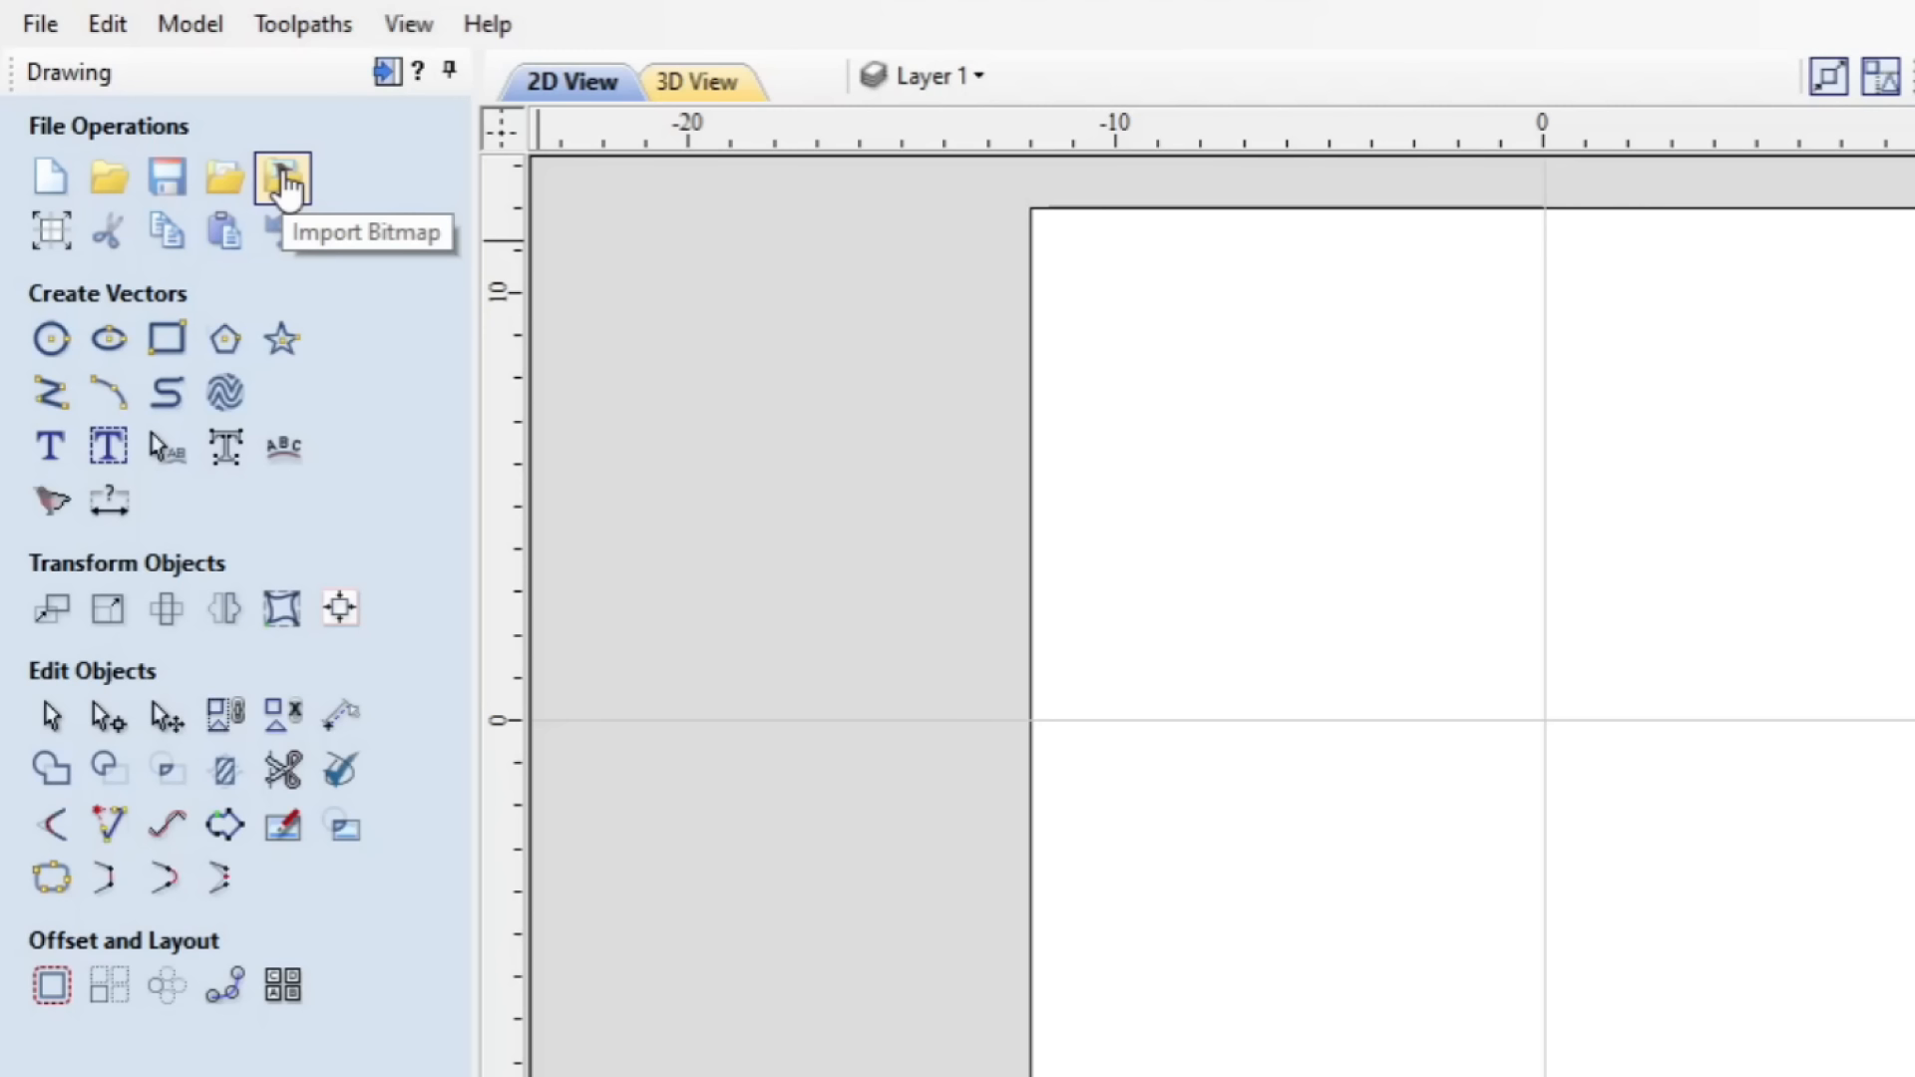
{"action": "left_click", "coordinate": [283, 180]}
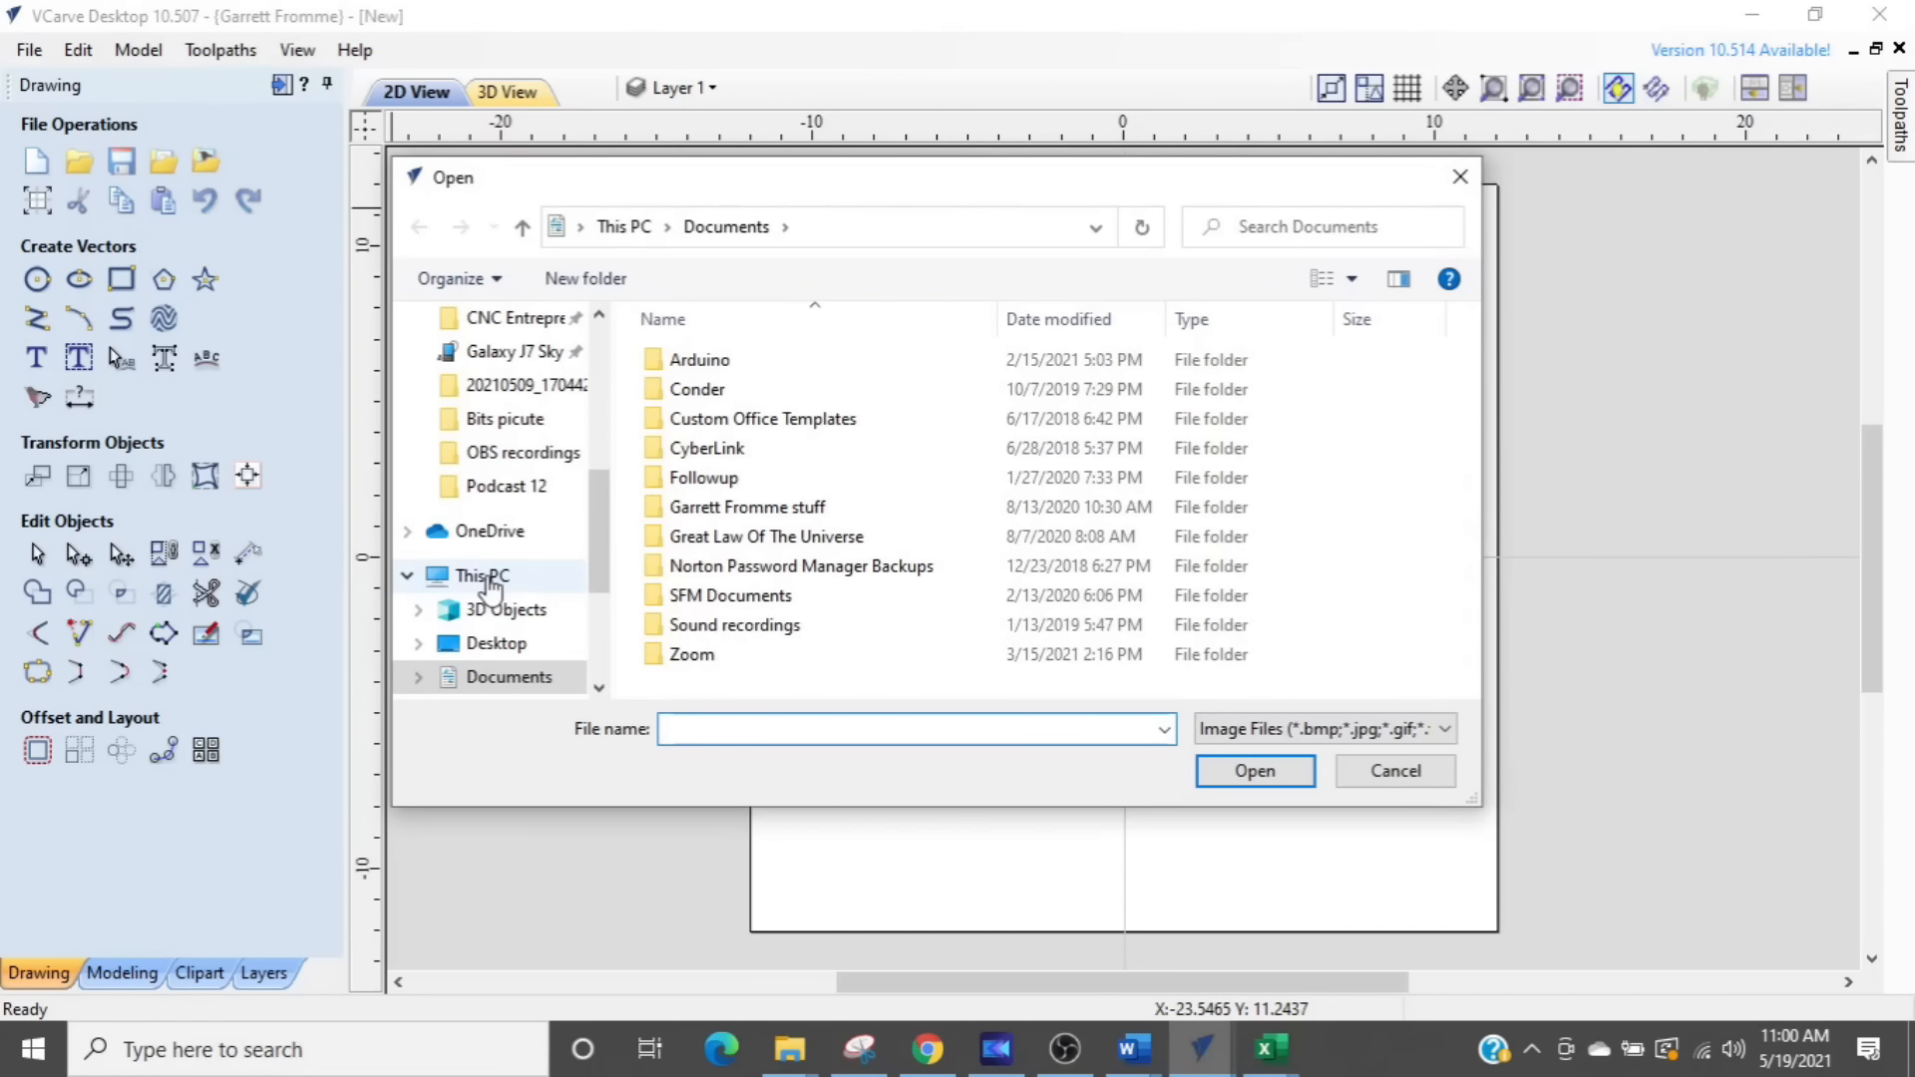
{"action": "scroll", "coordinate": [469, 558], "scroll_direction": "down", "scroll_amount": 1}
{"action": "left_click", "coordinate": [499, 645]}
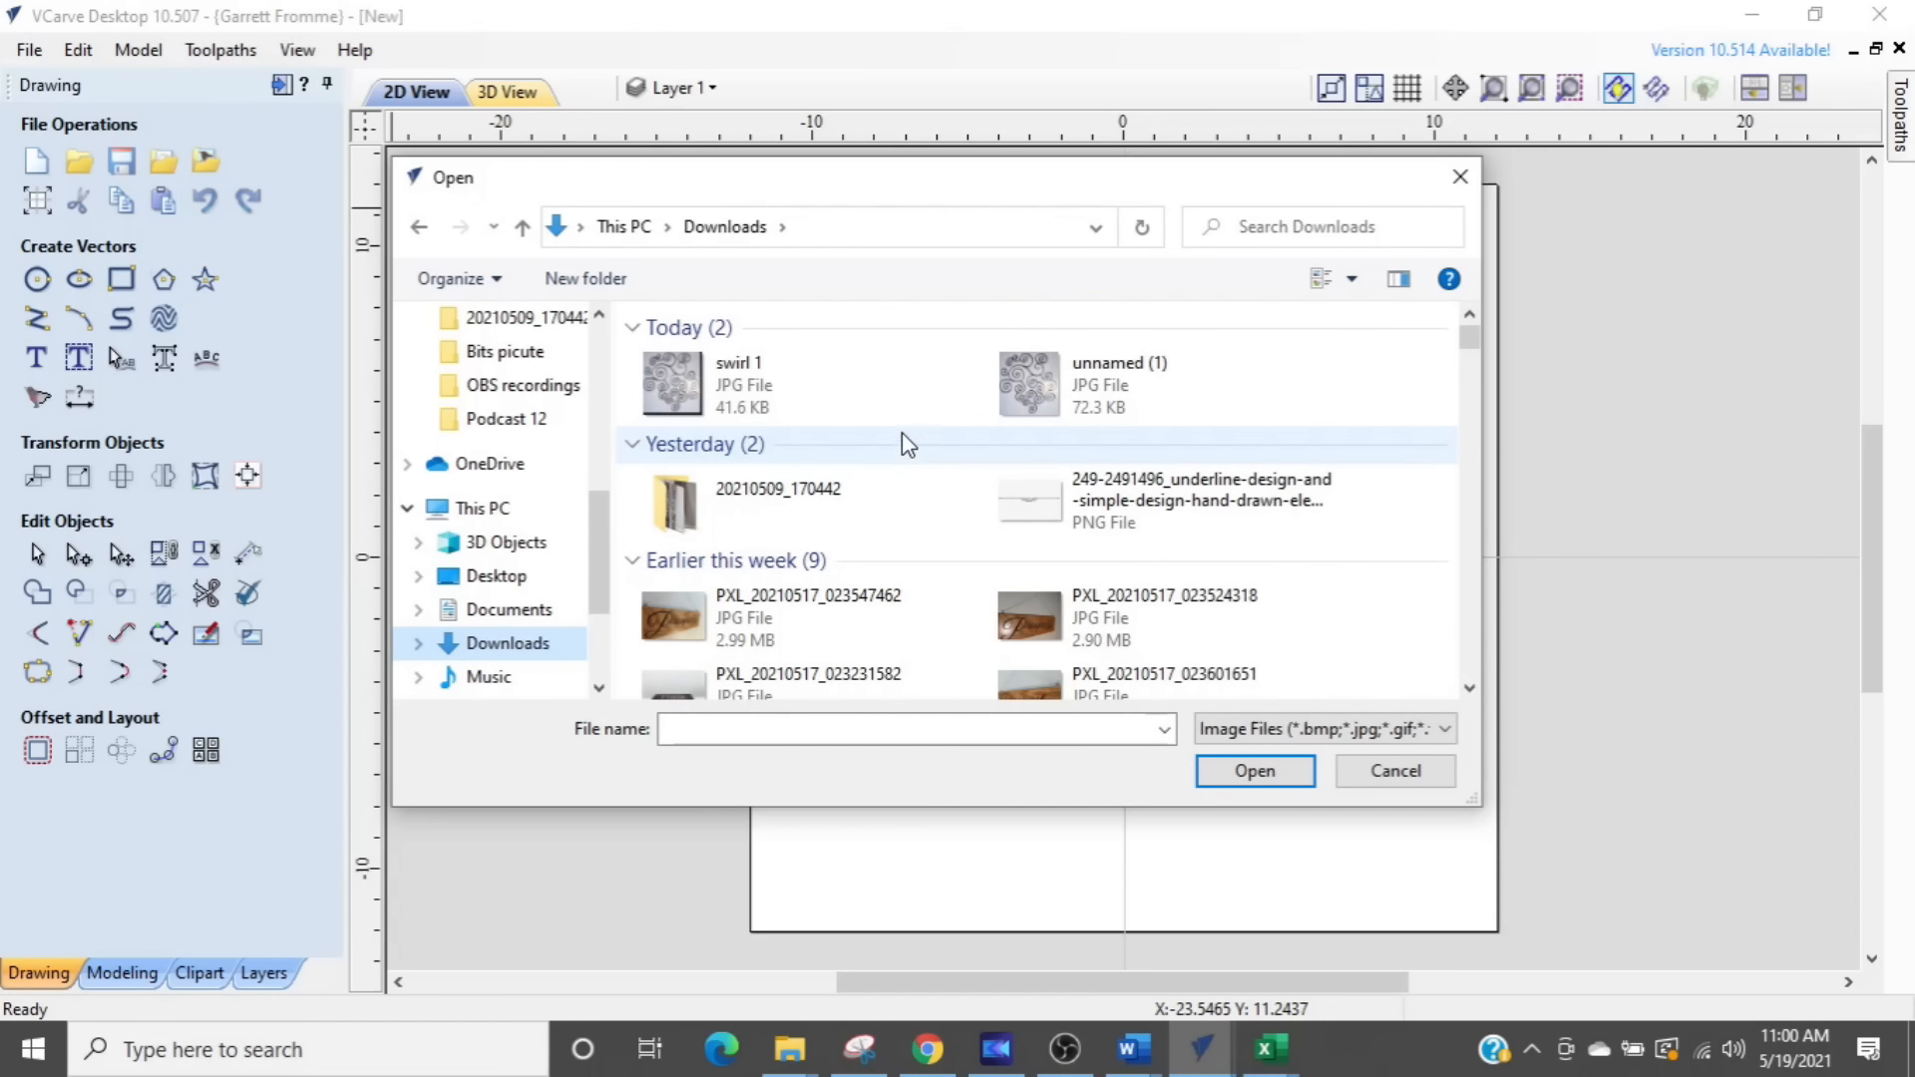
{"action": "left_click", "coordinate": [1063, 395]}
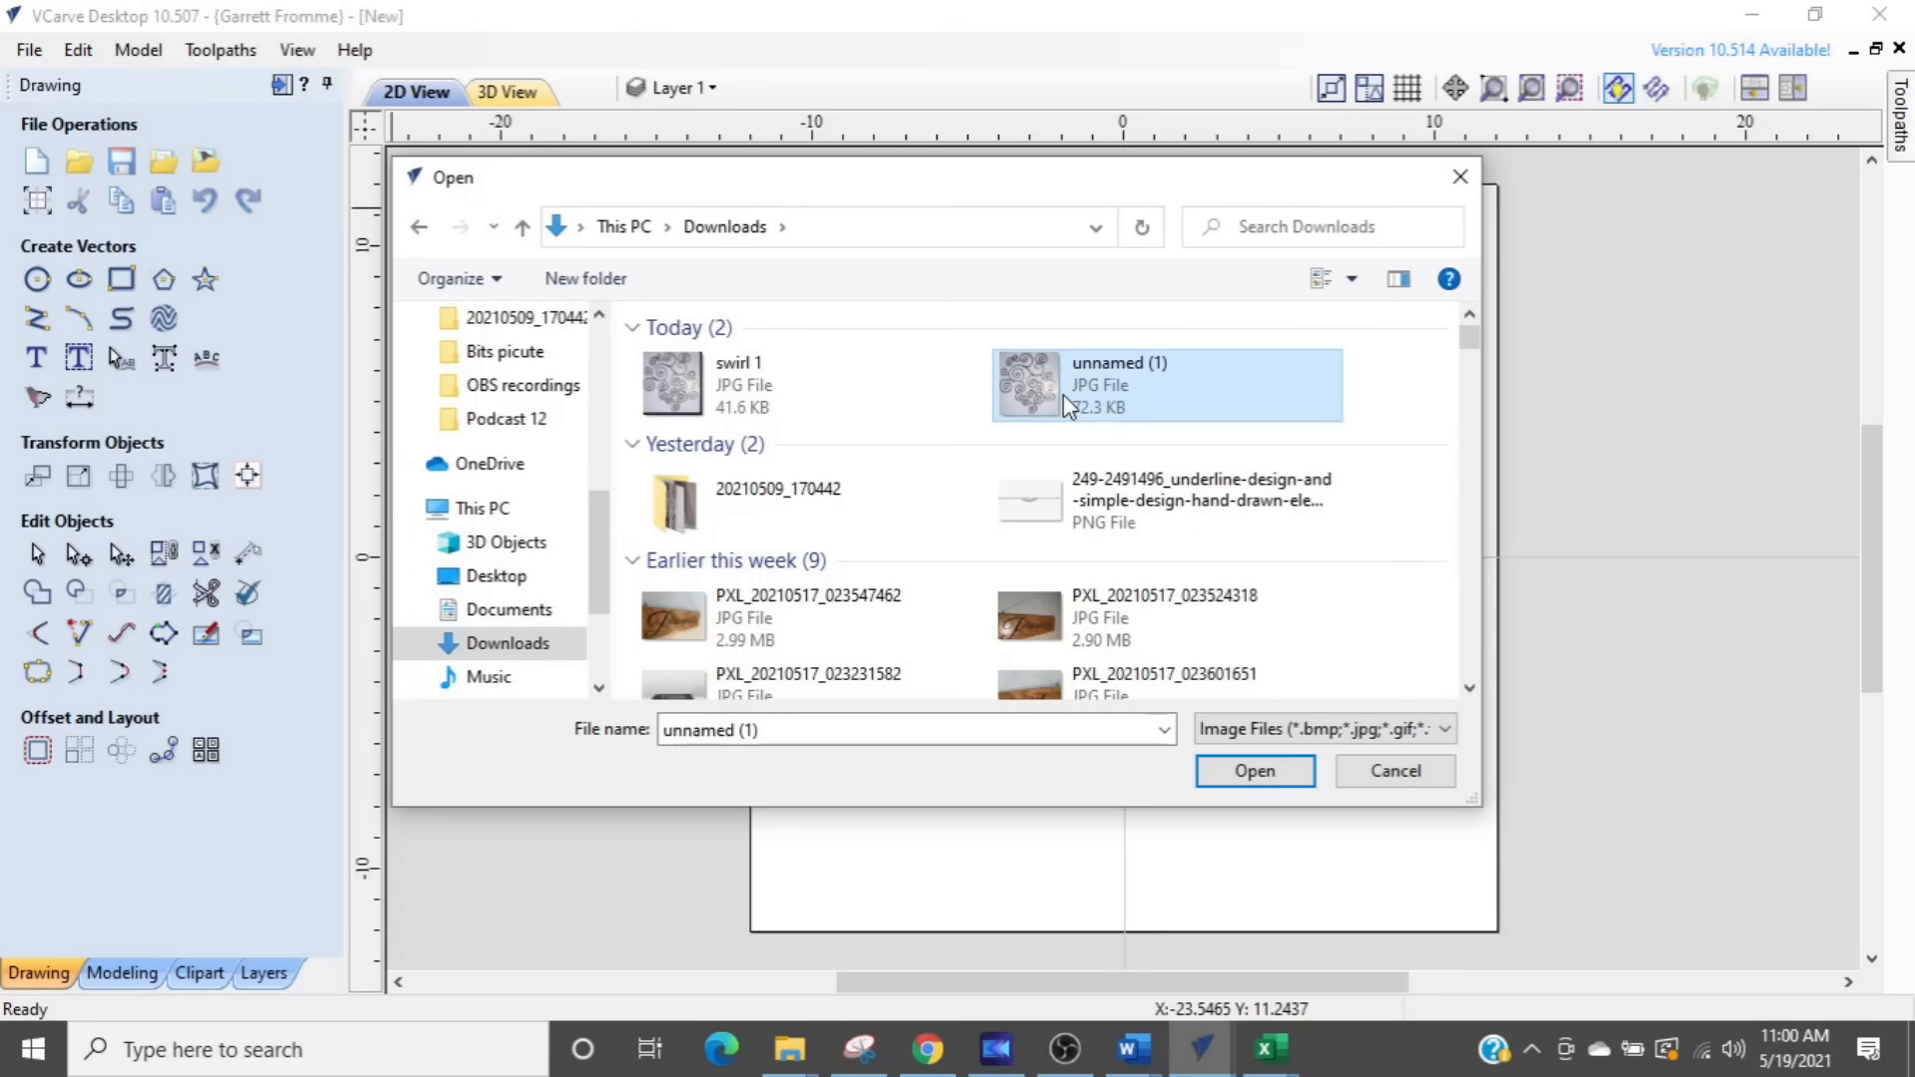
{"action": "left_click", "coordinate": [1249, 773]}
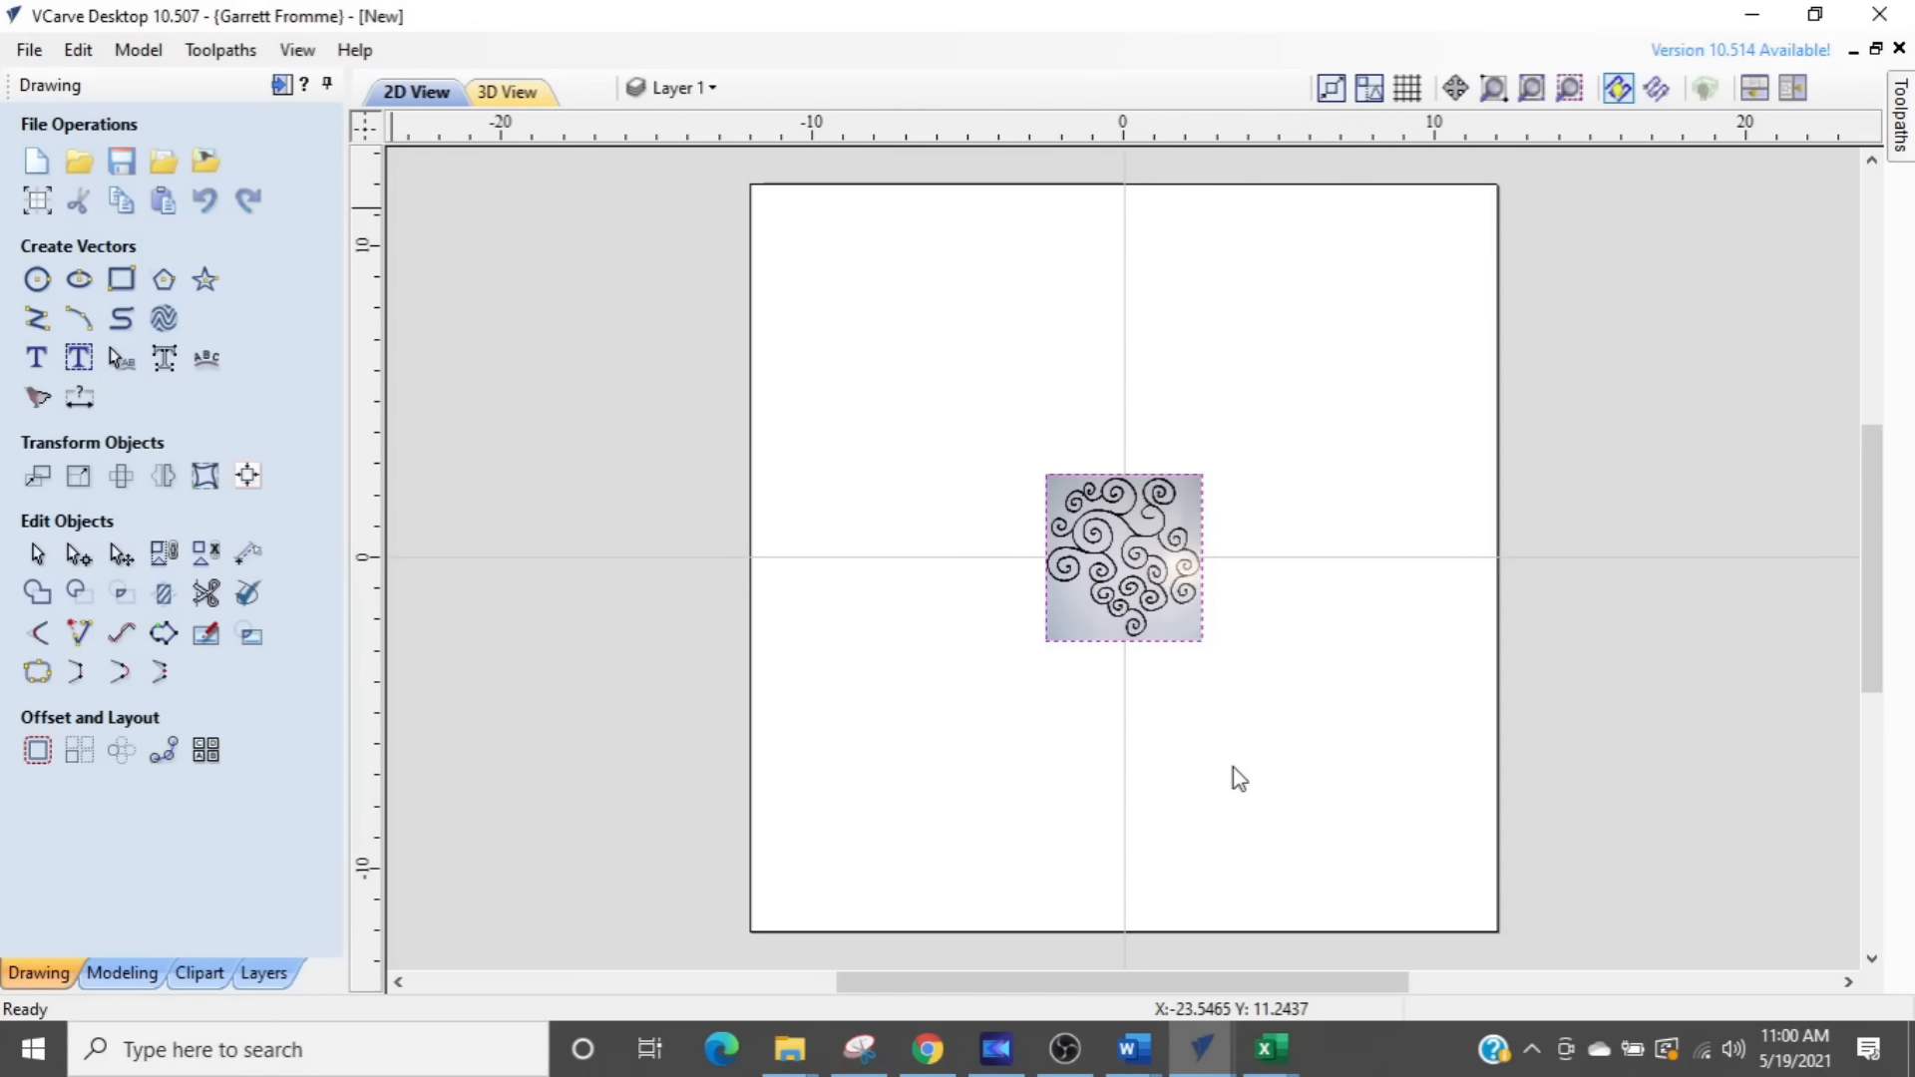
- Select the imported swirl bitmap on the job sheet and open Trace Bitmap for it
{"action": "left_click", "coordinate": [1160, 588]}
{"action": "scroll", "coordinate": [1160, 588], "scroll_direction": "up", "scroll_amount": 3}
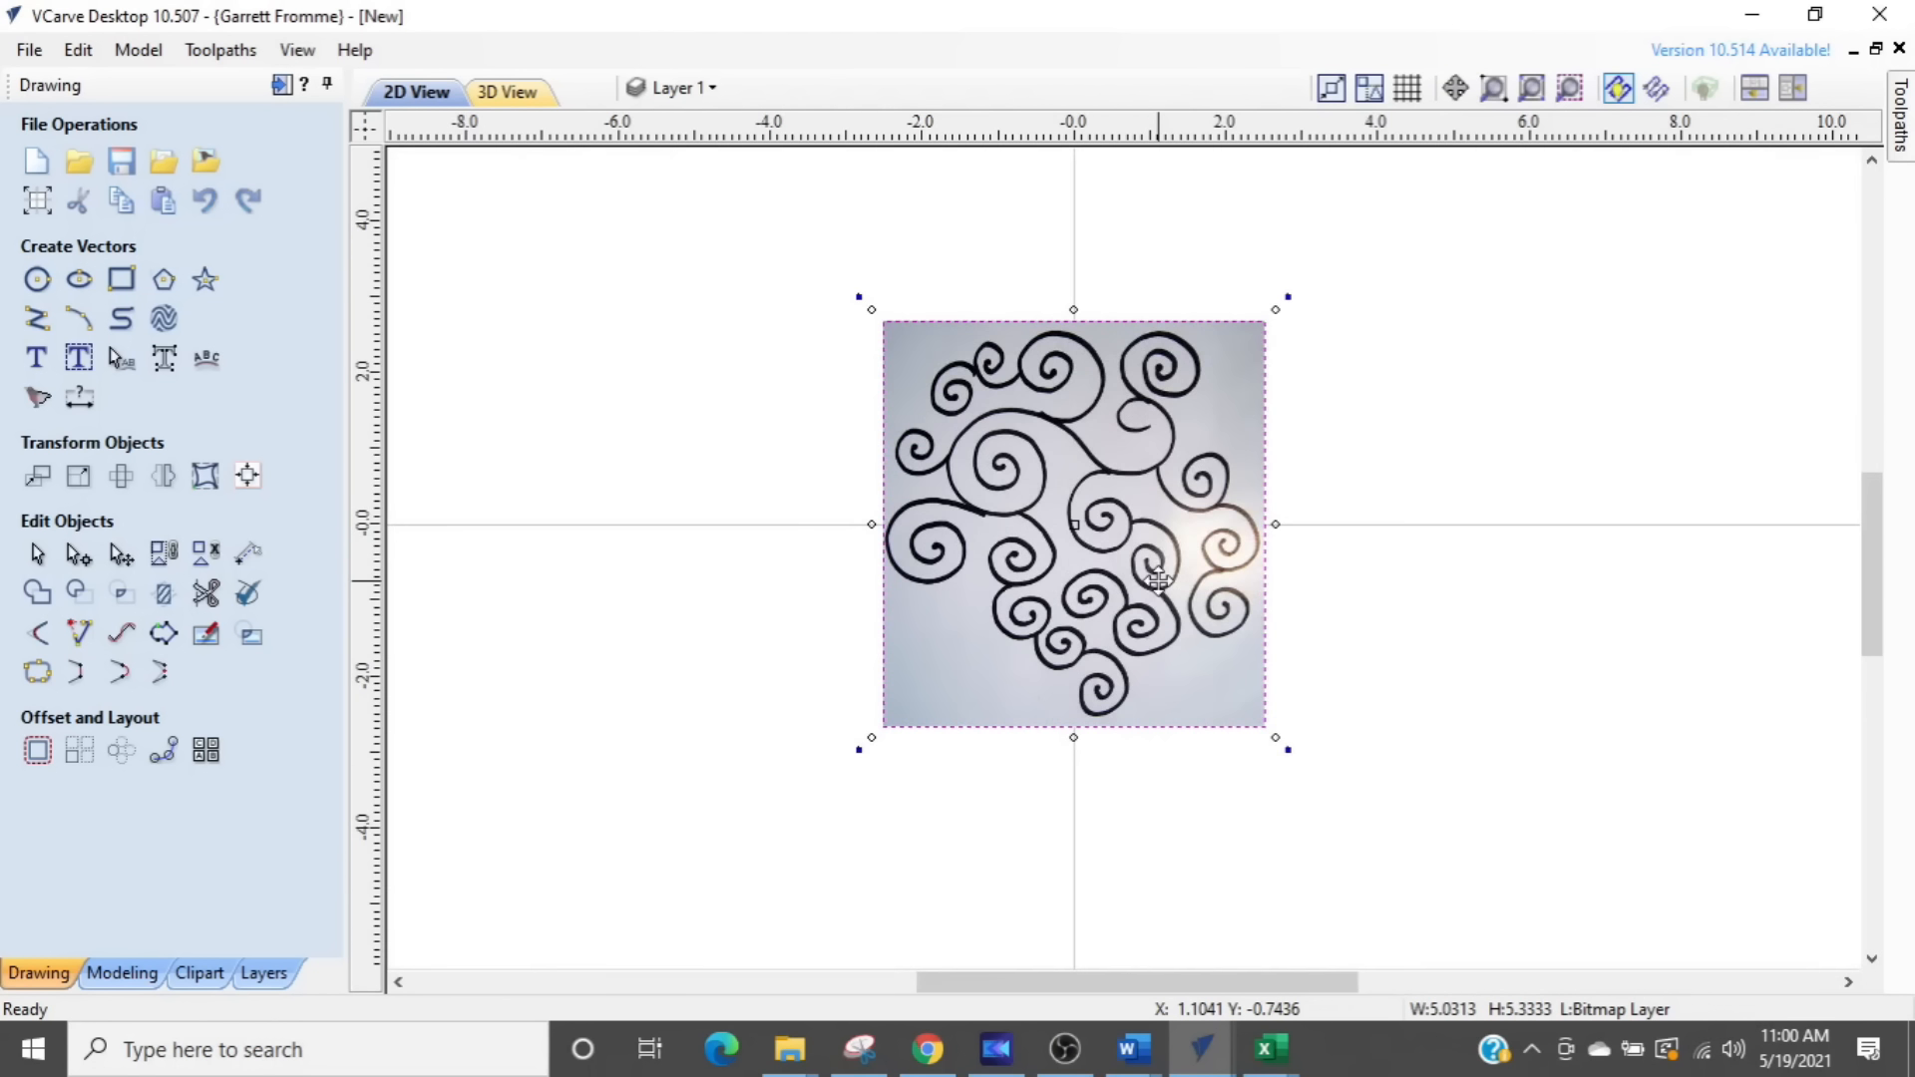
{"action": "left_click", "coordinate": [1673, 641]}
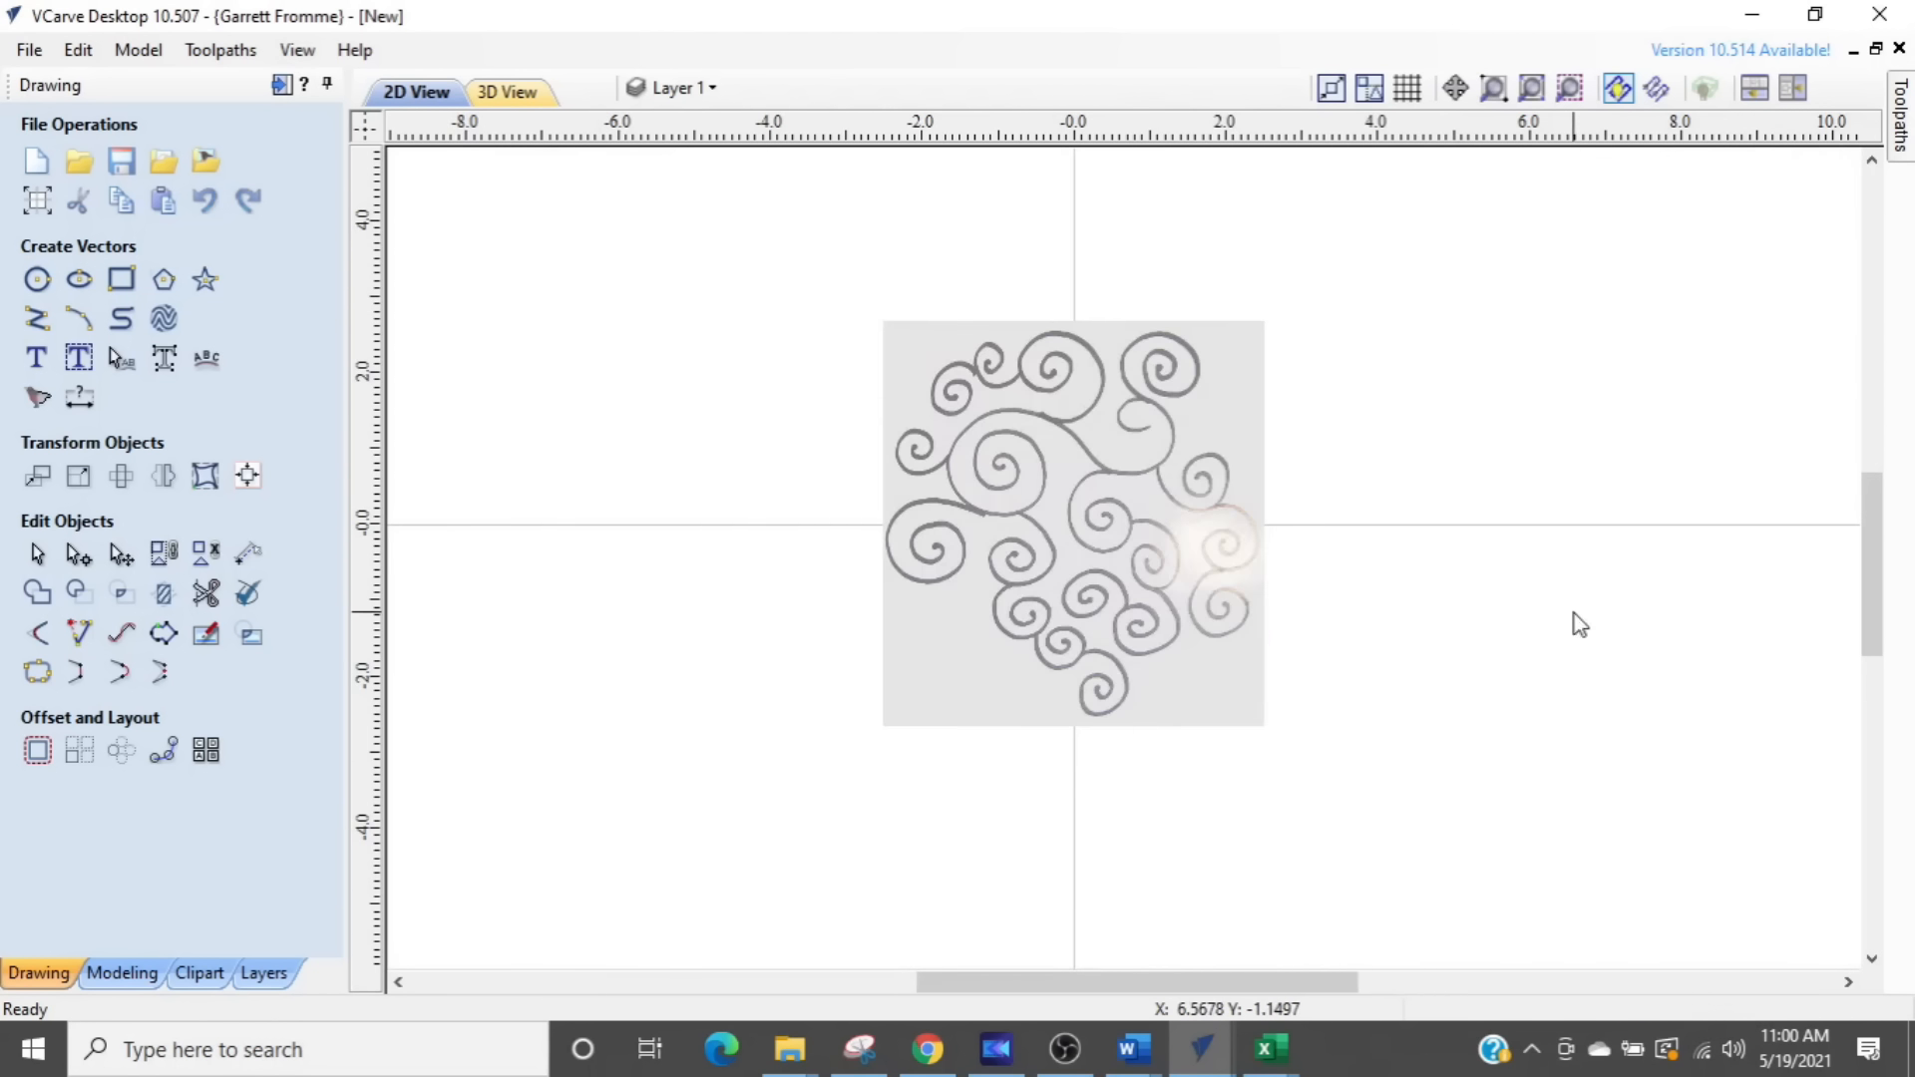
{"action": "left_click", "coordinate": [1002, 568]}
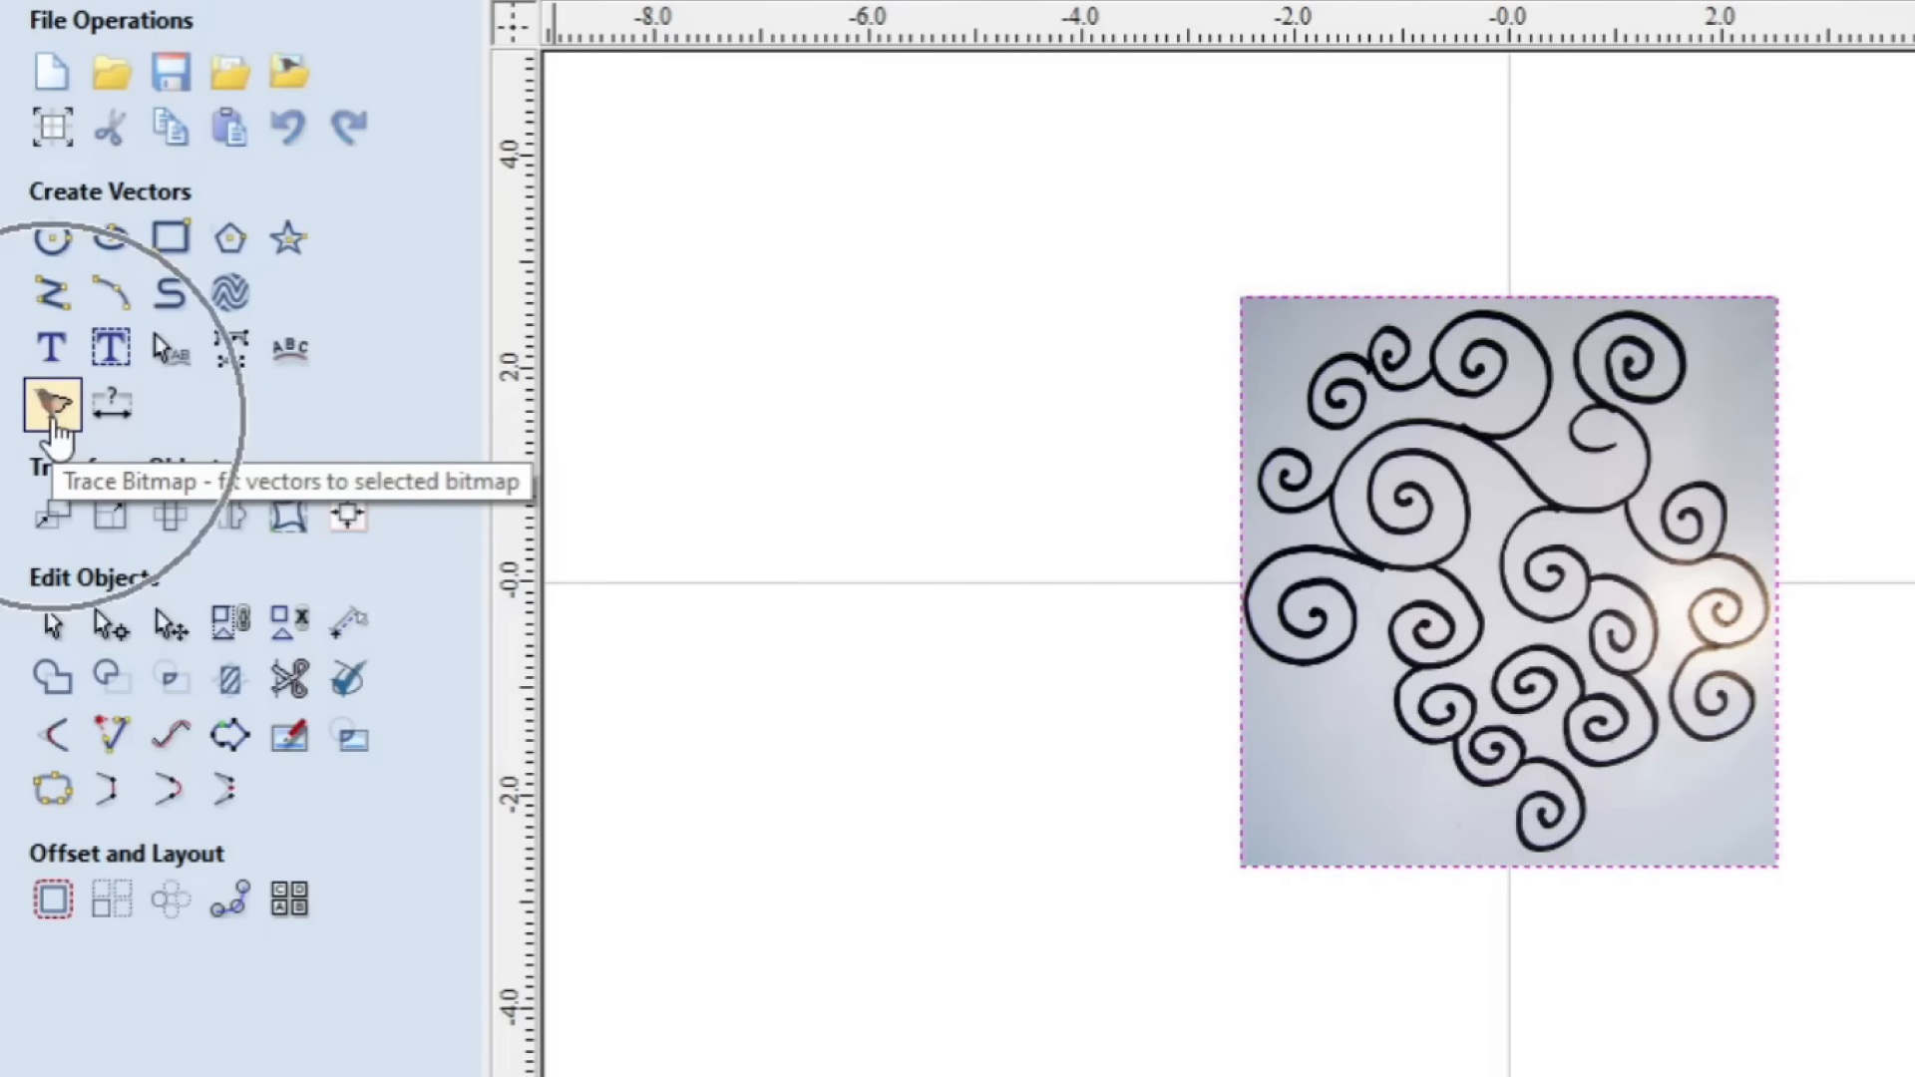
{"action": "left_click", "coordinate": [55, 421]}
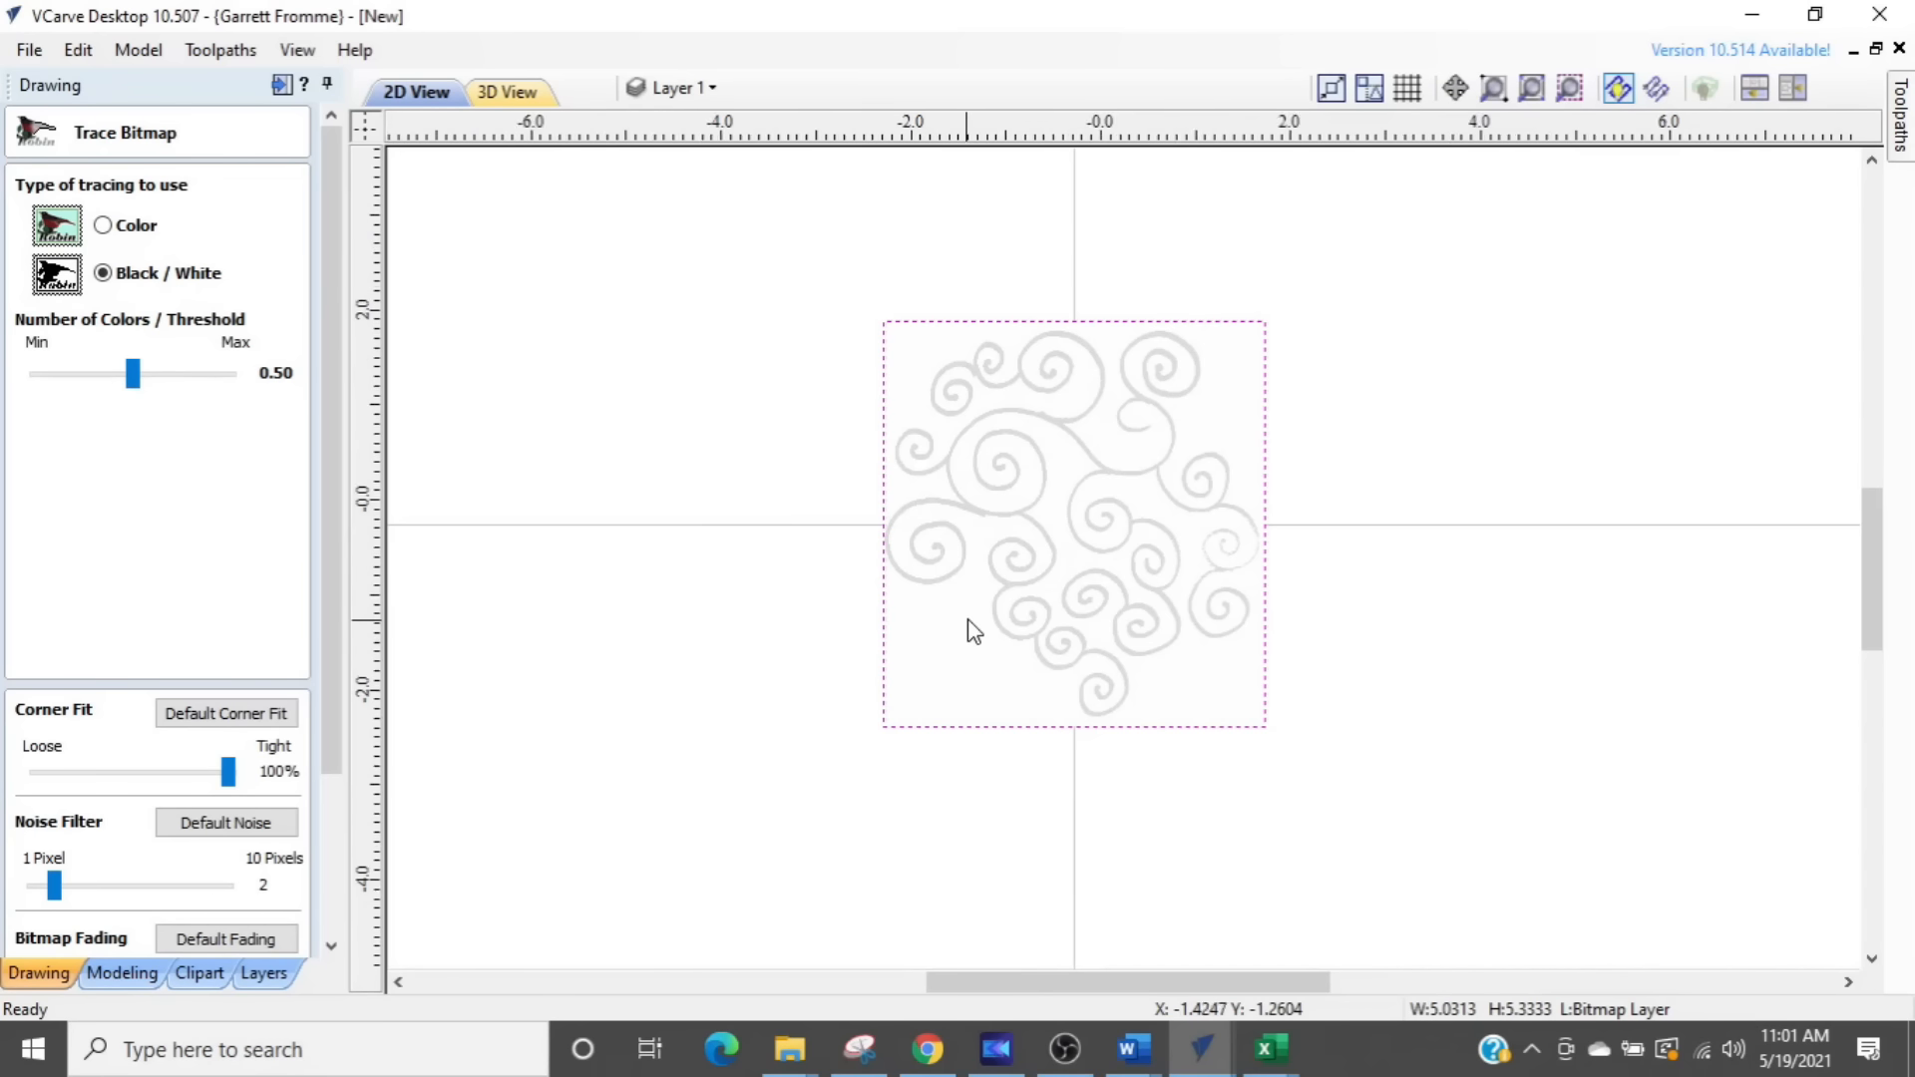
- Try a Black / White tracing threshold of 0.98 on the swirl bitmap and check its effect
{"action": "scroll", "coordinate": [967, 623], "scroll_direction": "up", "scroll_amount": 3}
{"action": "scroll", "coordinate": [1115, 591], "scroll_direction": "up", "scroll_amount": 3}
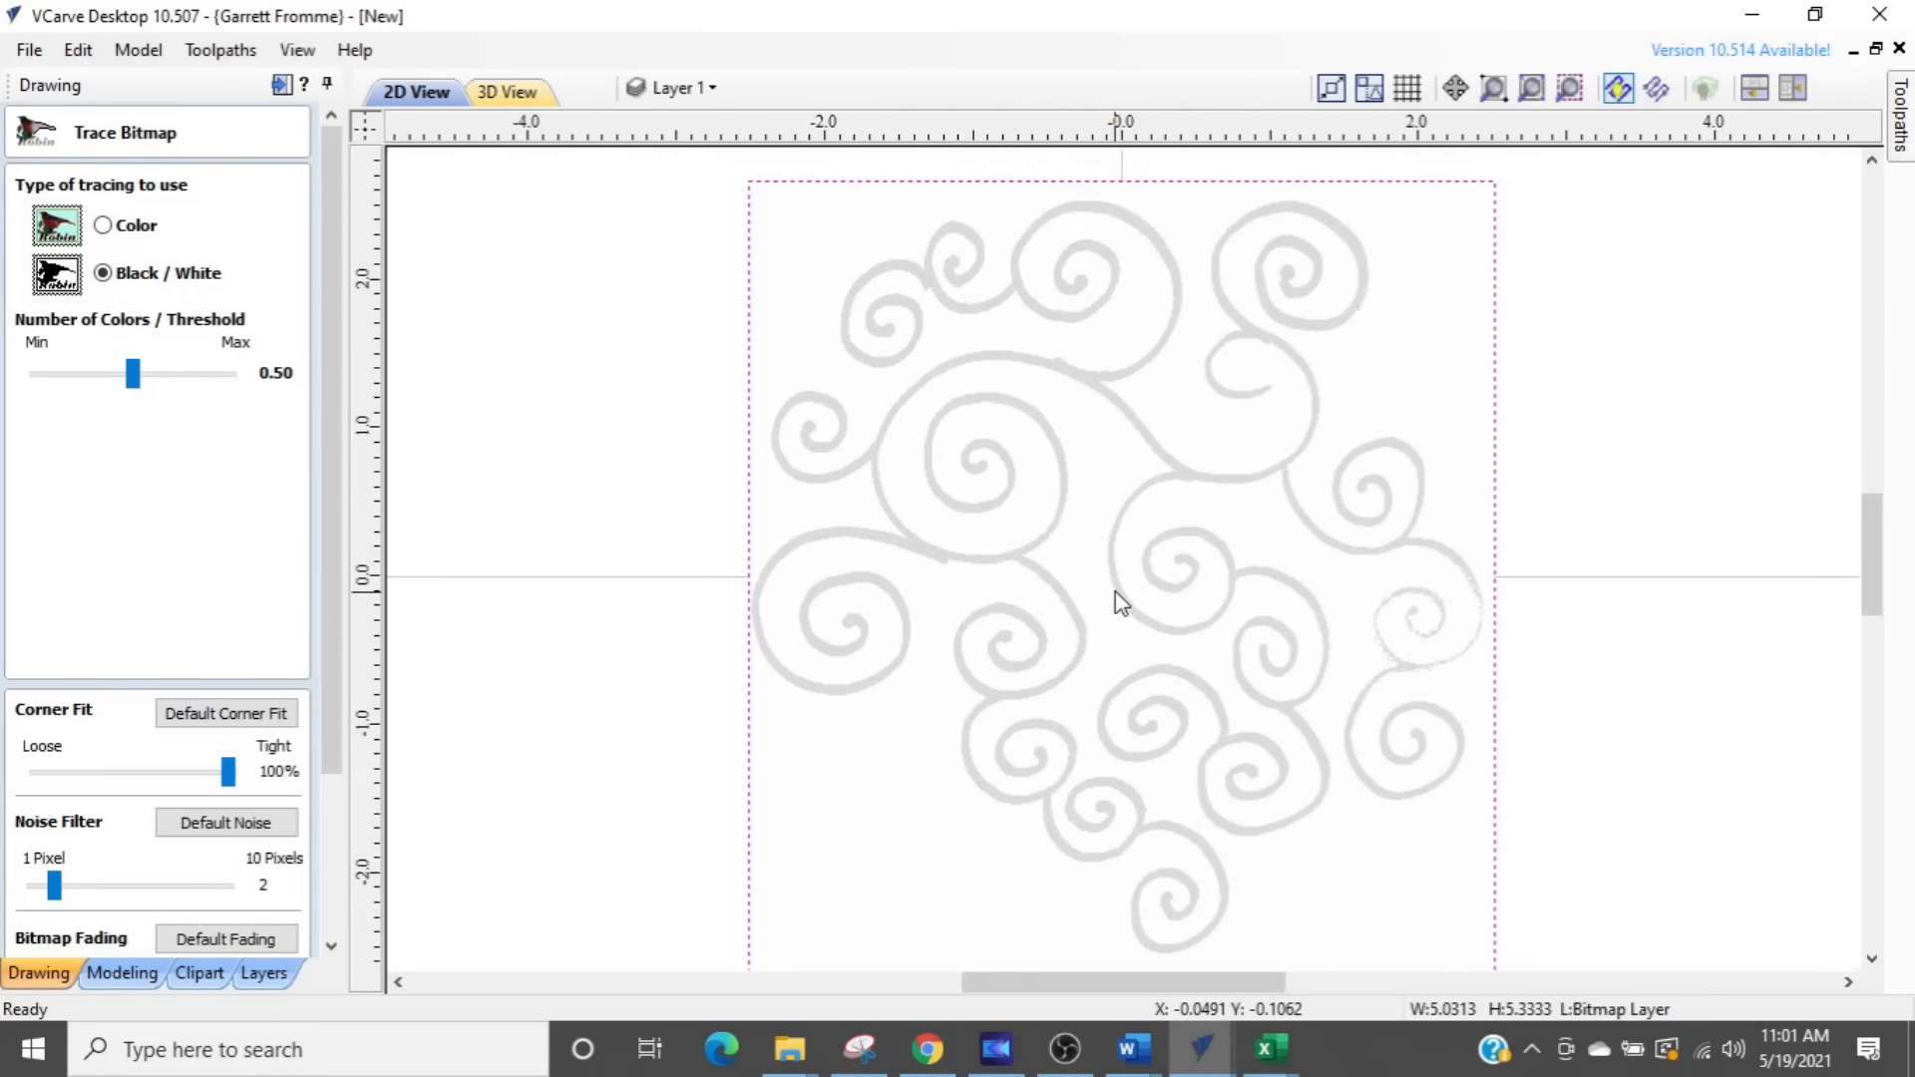
{"action": "scroll", "coordinate": [952, 528], "scroll_direction": "up", "scroll_amount": 2}
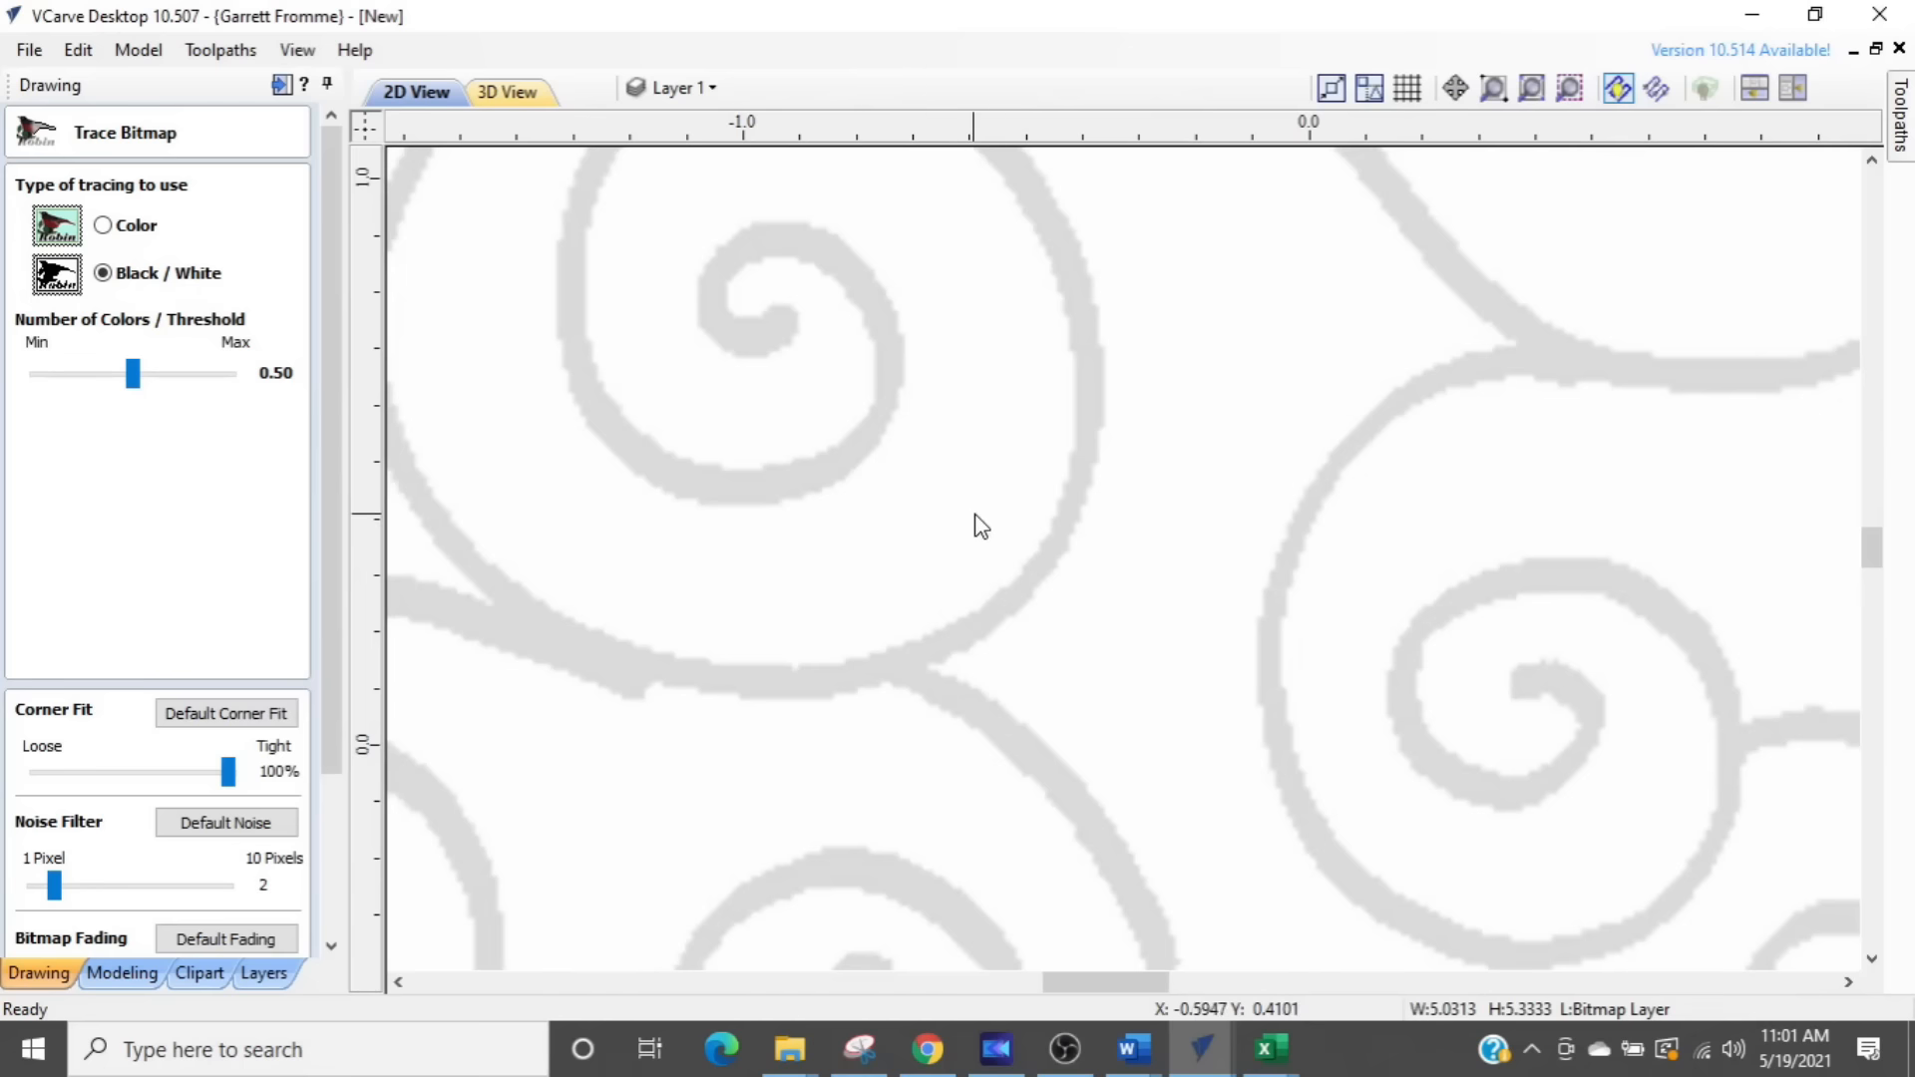
{"action": "scroll", "coordinate": [1030, 517], "scroll_direction": "up", "scroll_amount": 2}
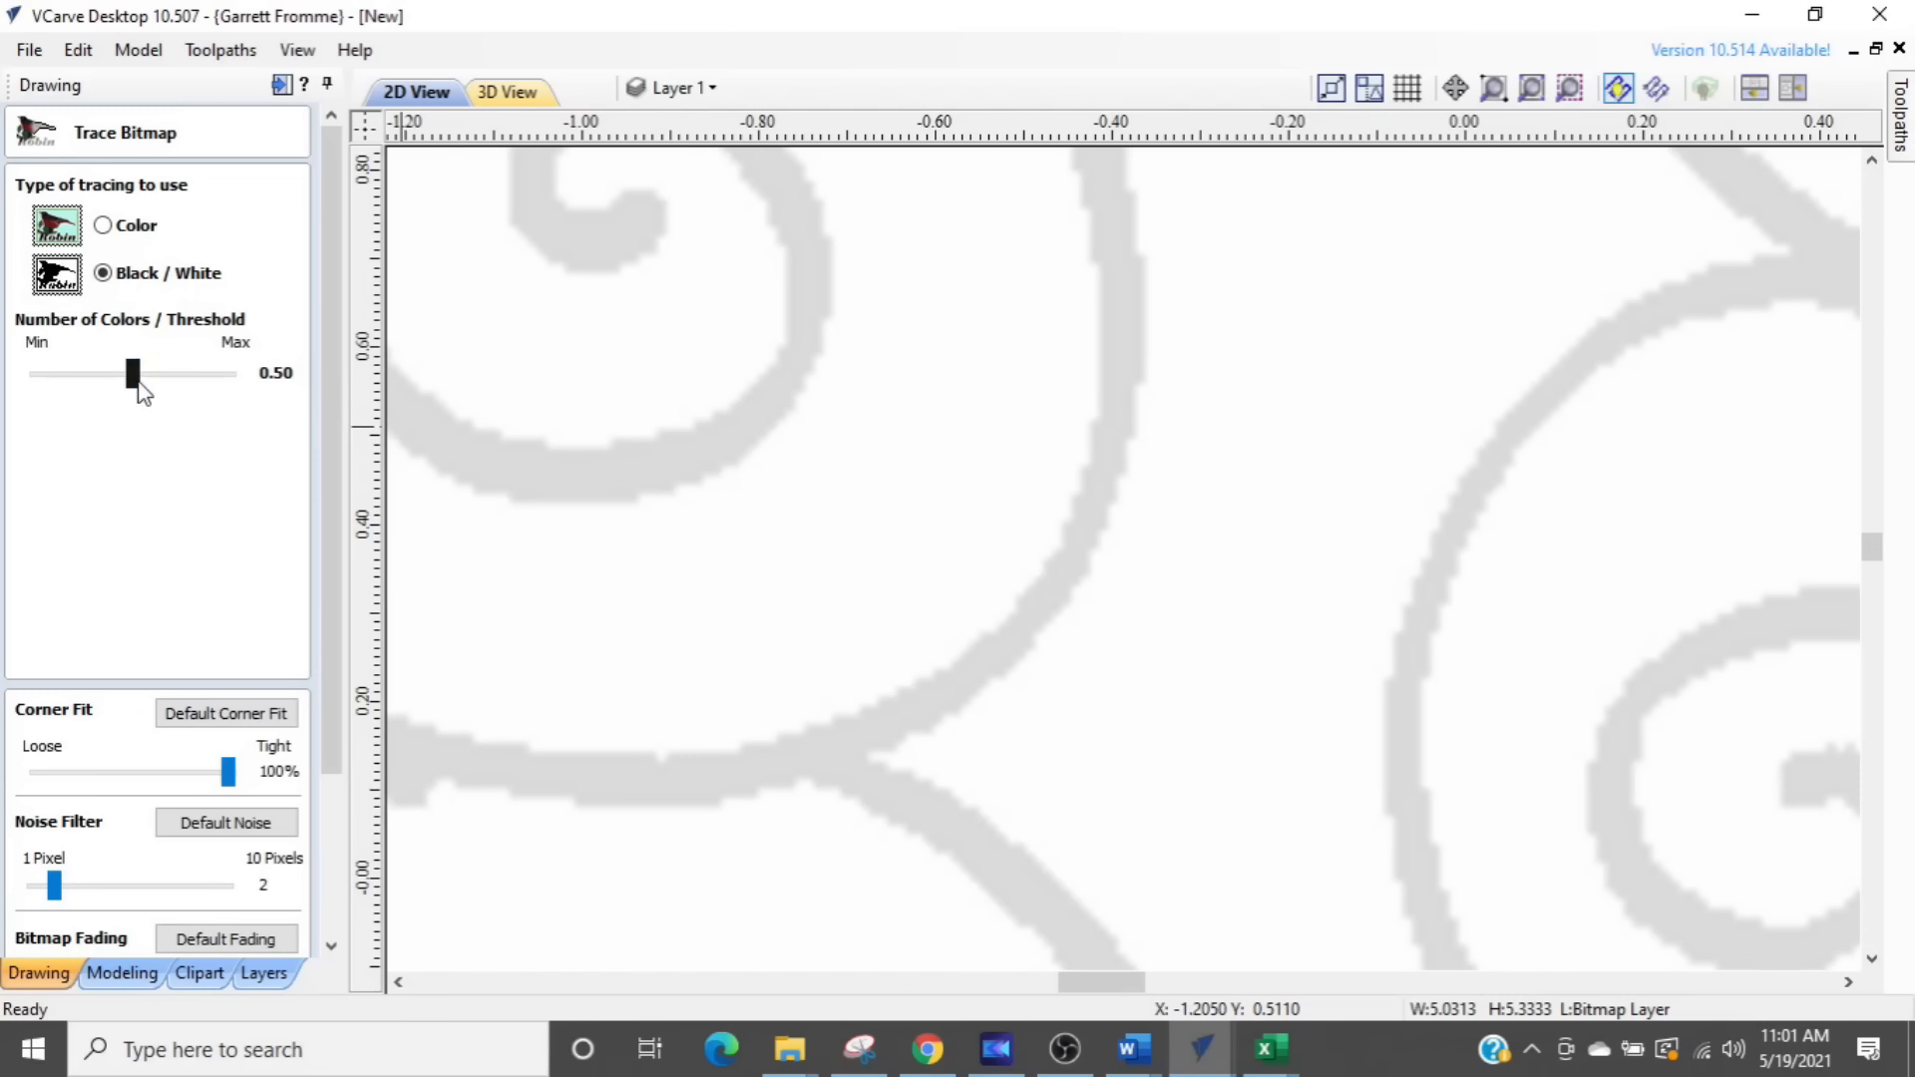
{"action": "left_click_drag", "start_coordinate": [139, 381], "coordinate": [229, 382]}
{"action": "scroll", "coordinate": [860, 596], "scroll_direction": "down", "scroll_amount": 2}
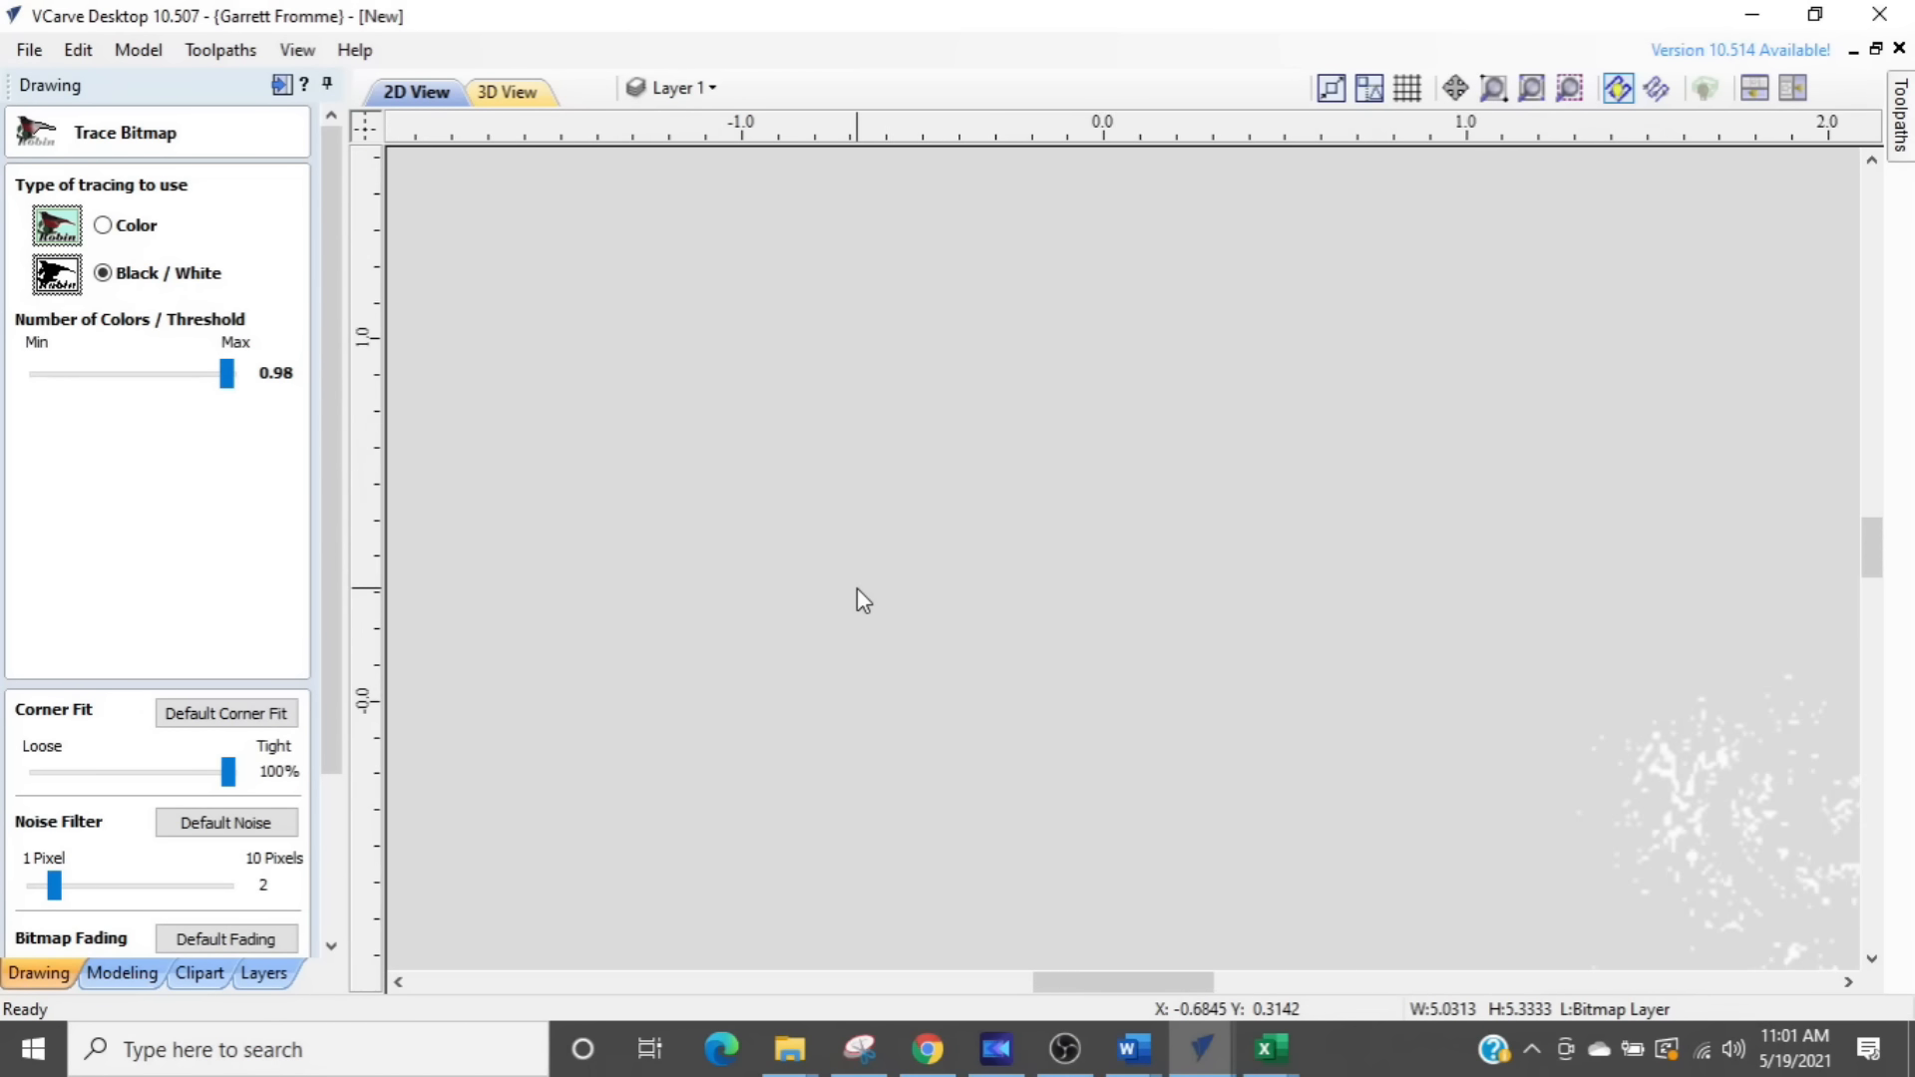
{"action": "scroll", "coordinate": [857, 590], "scroll_direction": "down", "scroll_amount": 2}
{"action": "scroll", "coordinate": [856, 591], "scroll_direction": "up", "scroll_amount": 1}
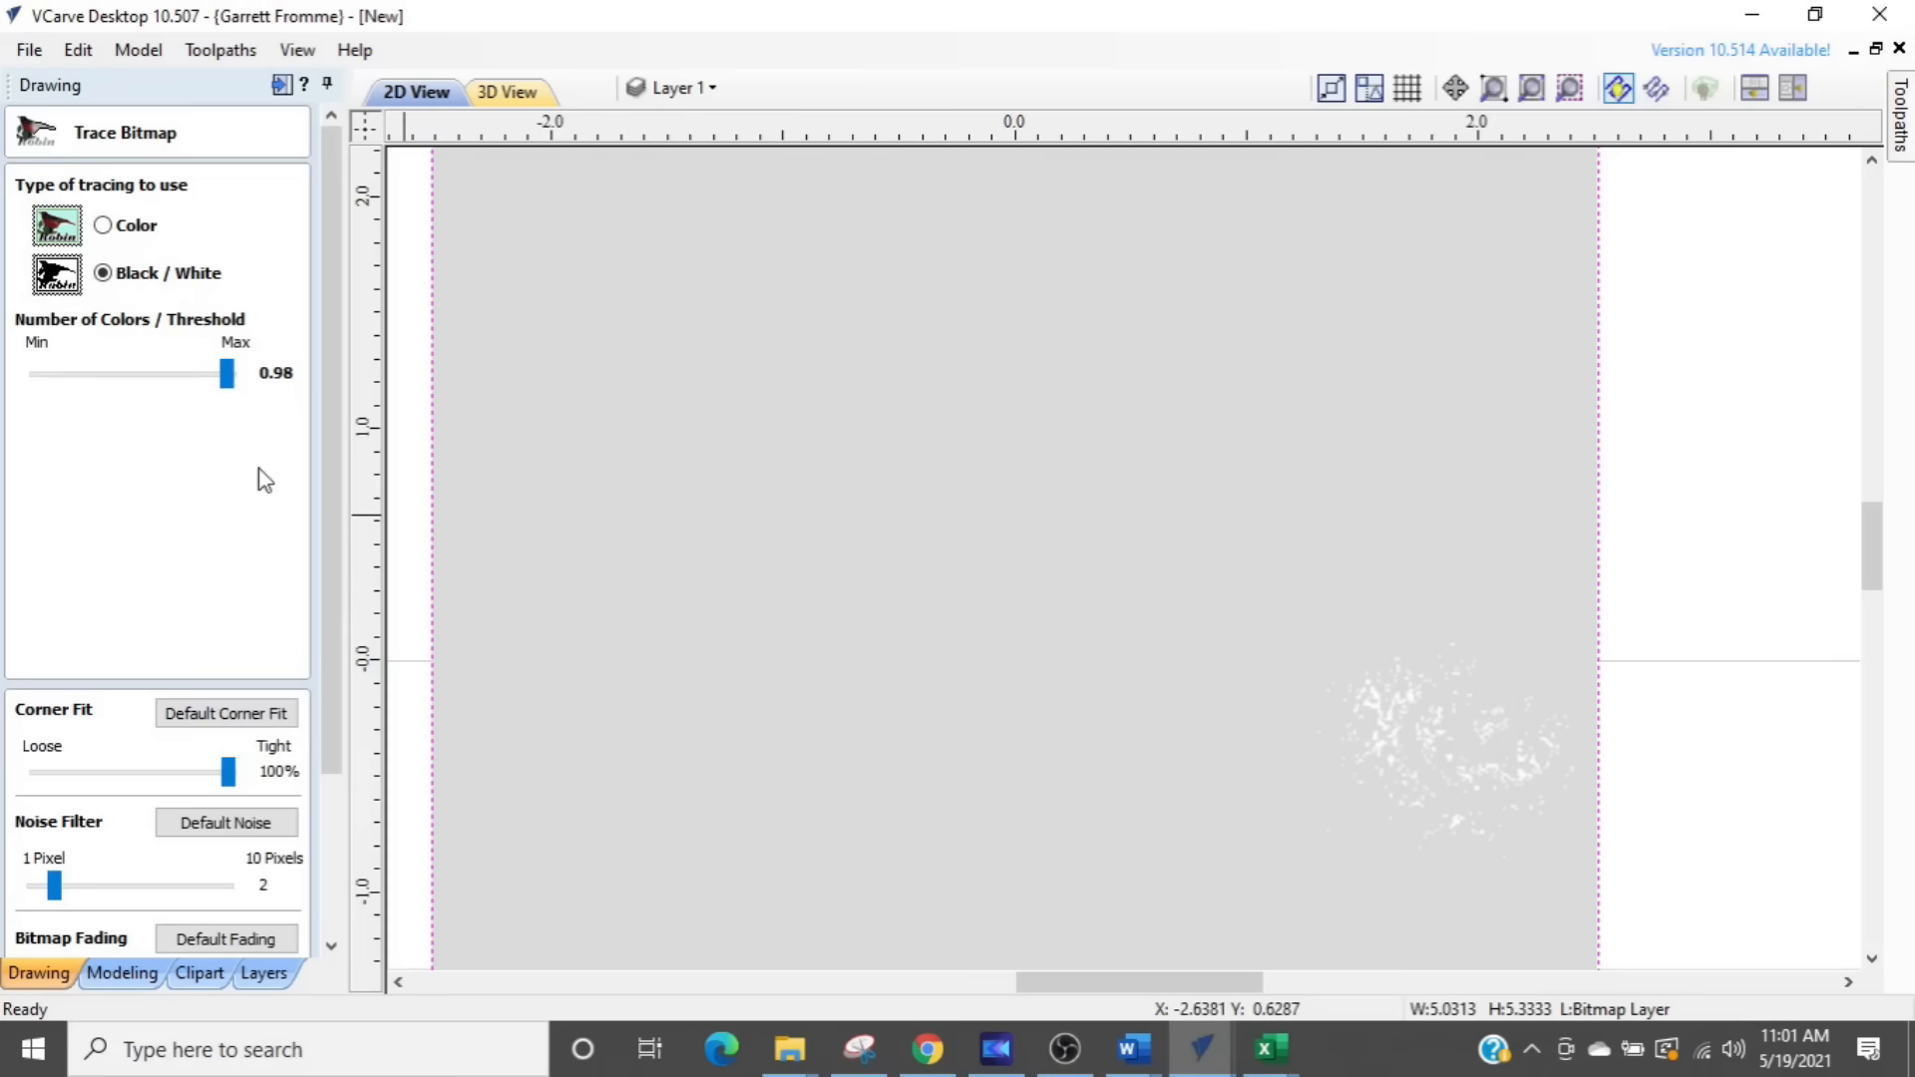
- Lower the Black / White threshold to 0.65 and close Trace Bitmap without creating vectors
{"action": "left_click_drag", "start_coordinate": [226, 375], "coordinate": [161, 380]}
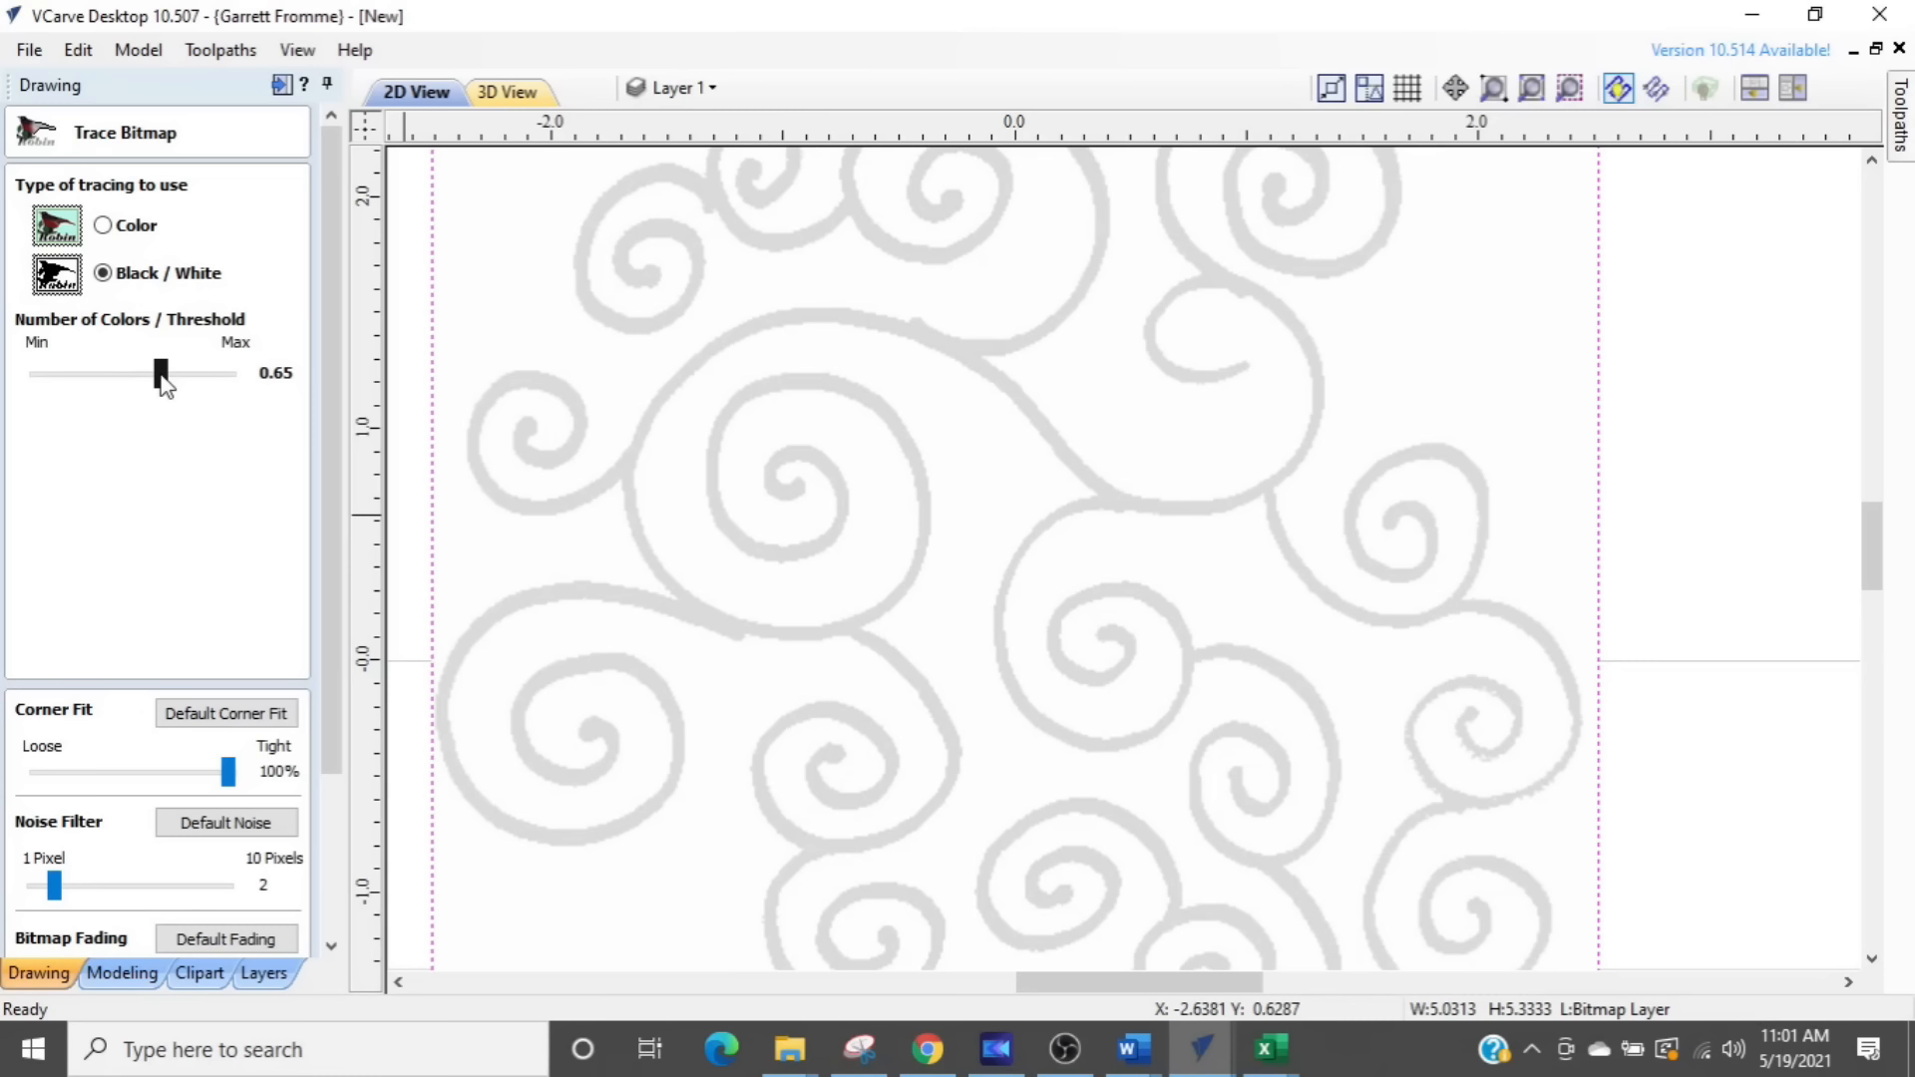
{"action": "left_click_drag", "start_coordinate": [161, 377], "coordinate": [162, 378]}
{"action": "left_click_drag", "start_coordinate": [332, 701], "coordinate": [337, 903]}
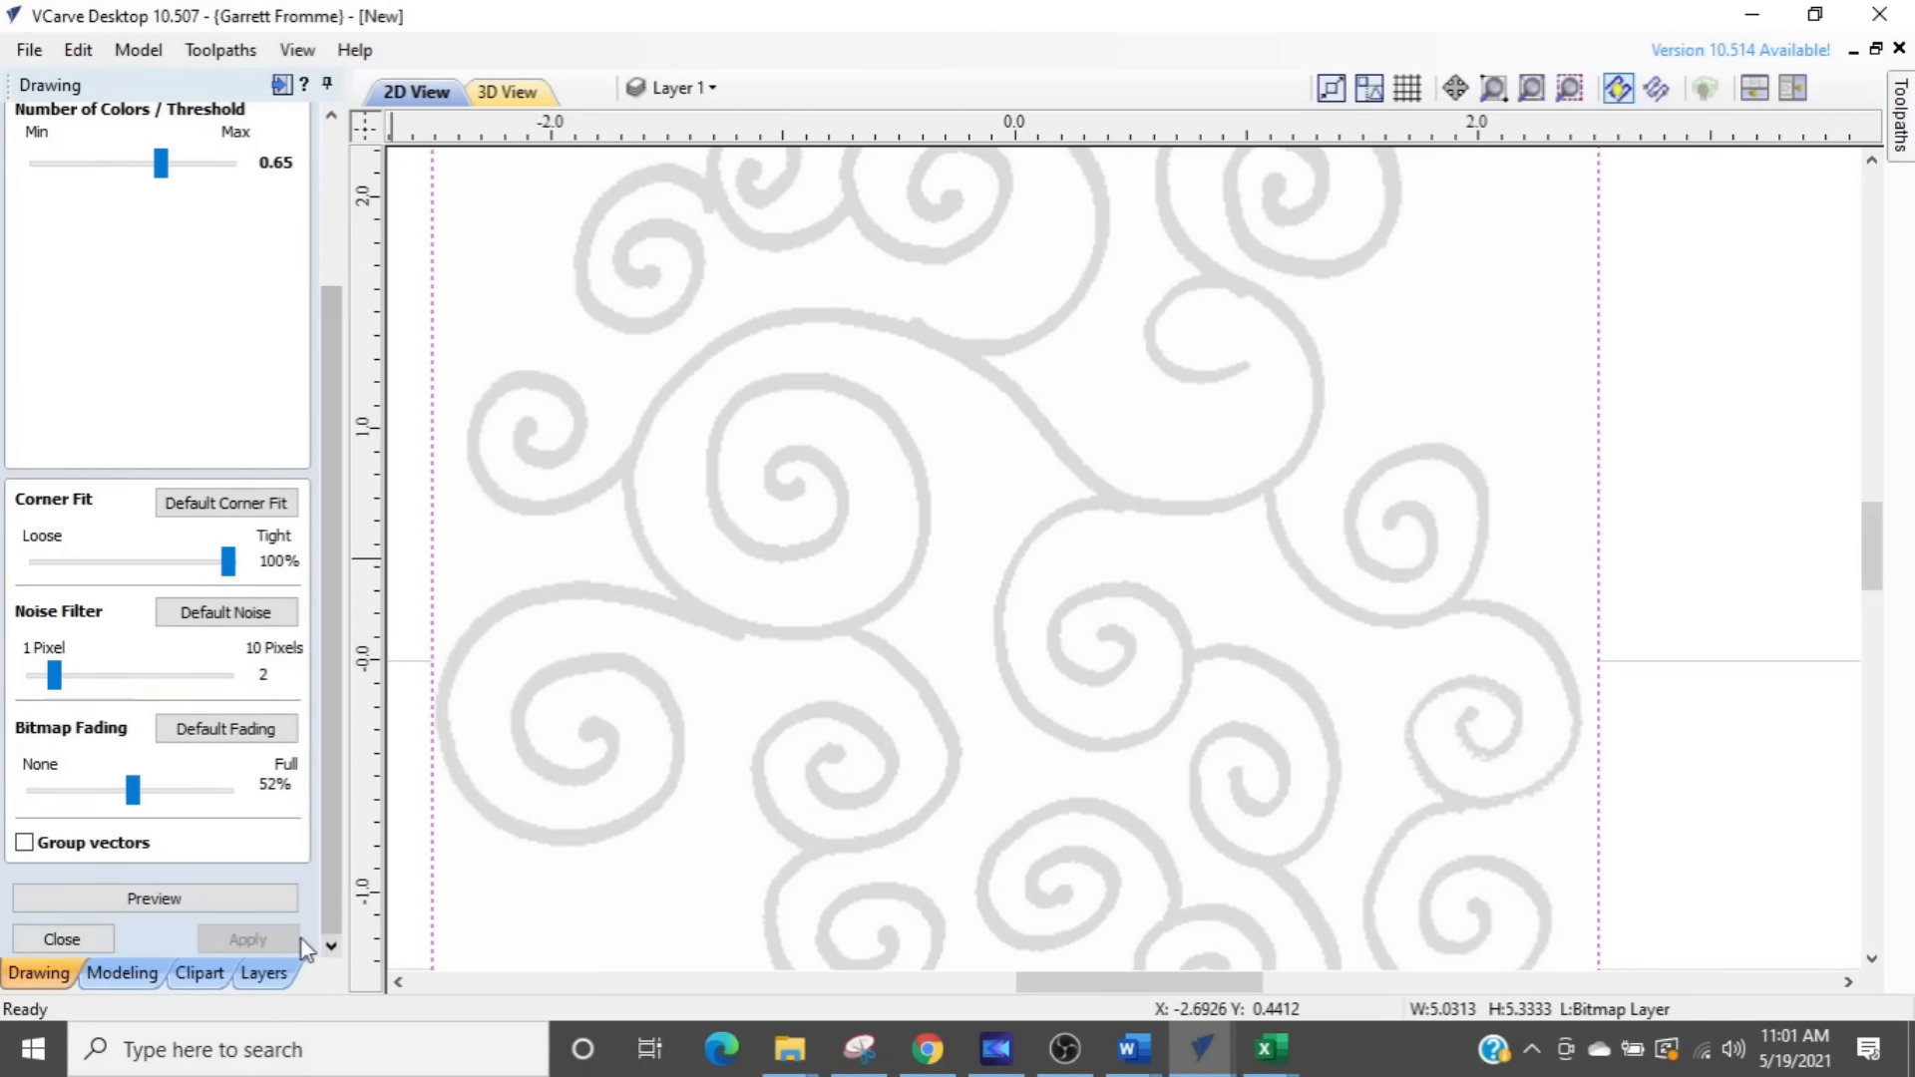
{"action": "left_click", "coordinate": [56, 936]}
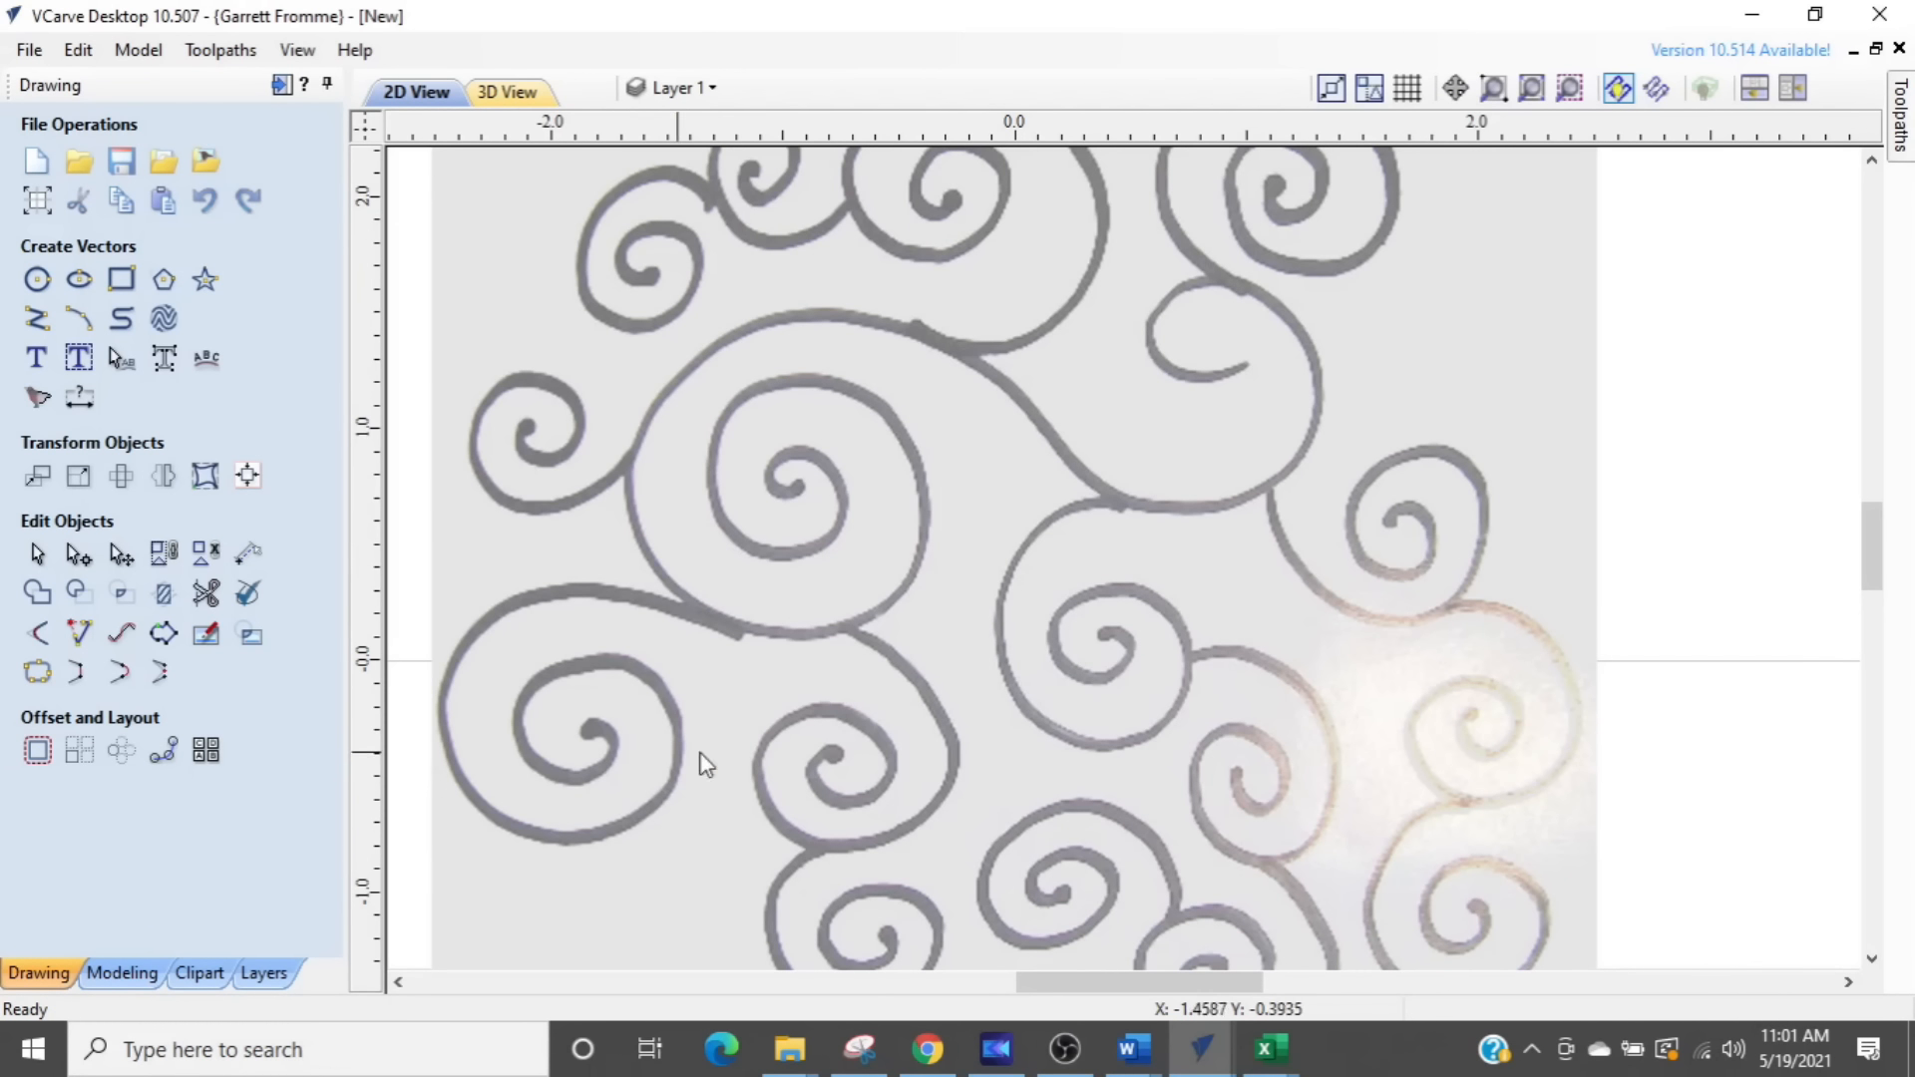
- Reopen Trace Bitmap and select the swirl bitmap as the image to trace
{"action": "scroll", "coordinate": [812, 763], "scroll_direction": "down", "scroll_amount": 3}
{"action": "left_click", "coordinate": [1201, 493]}
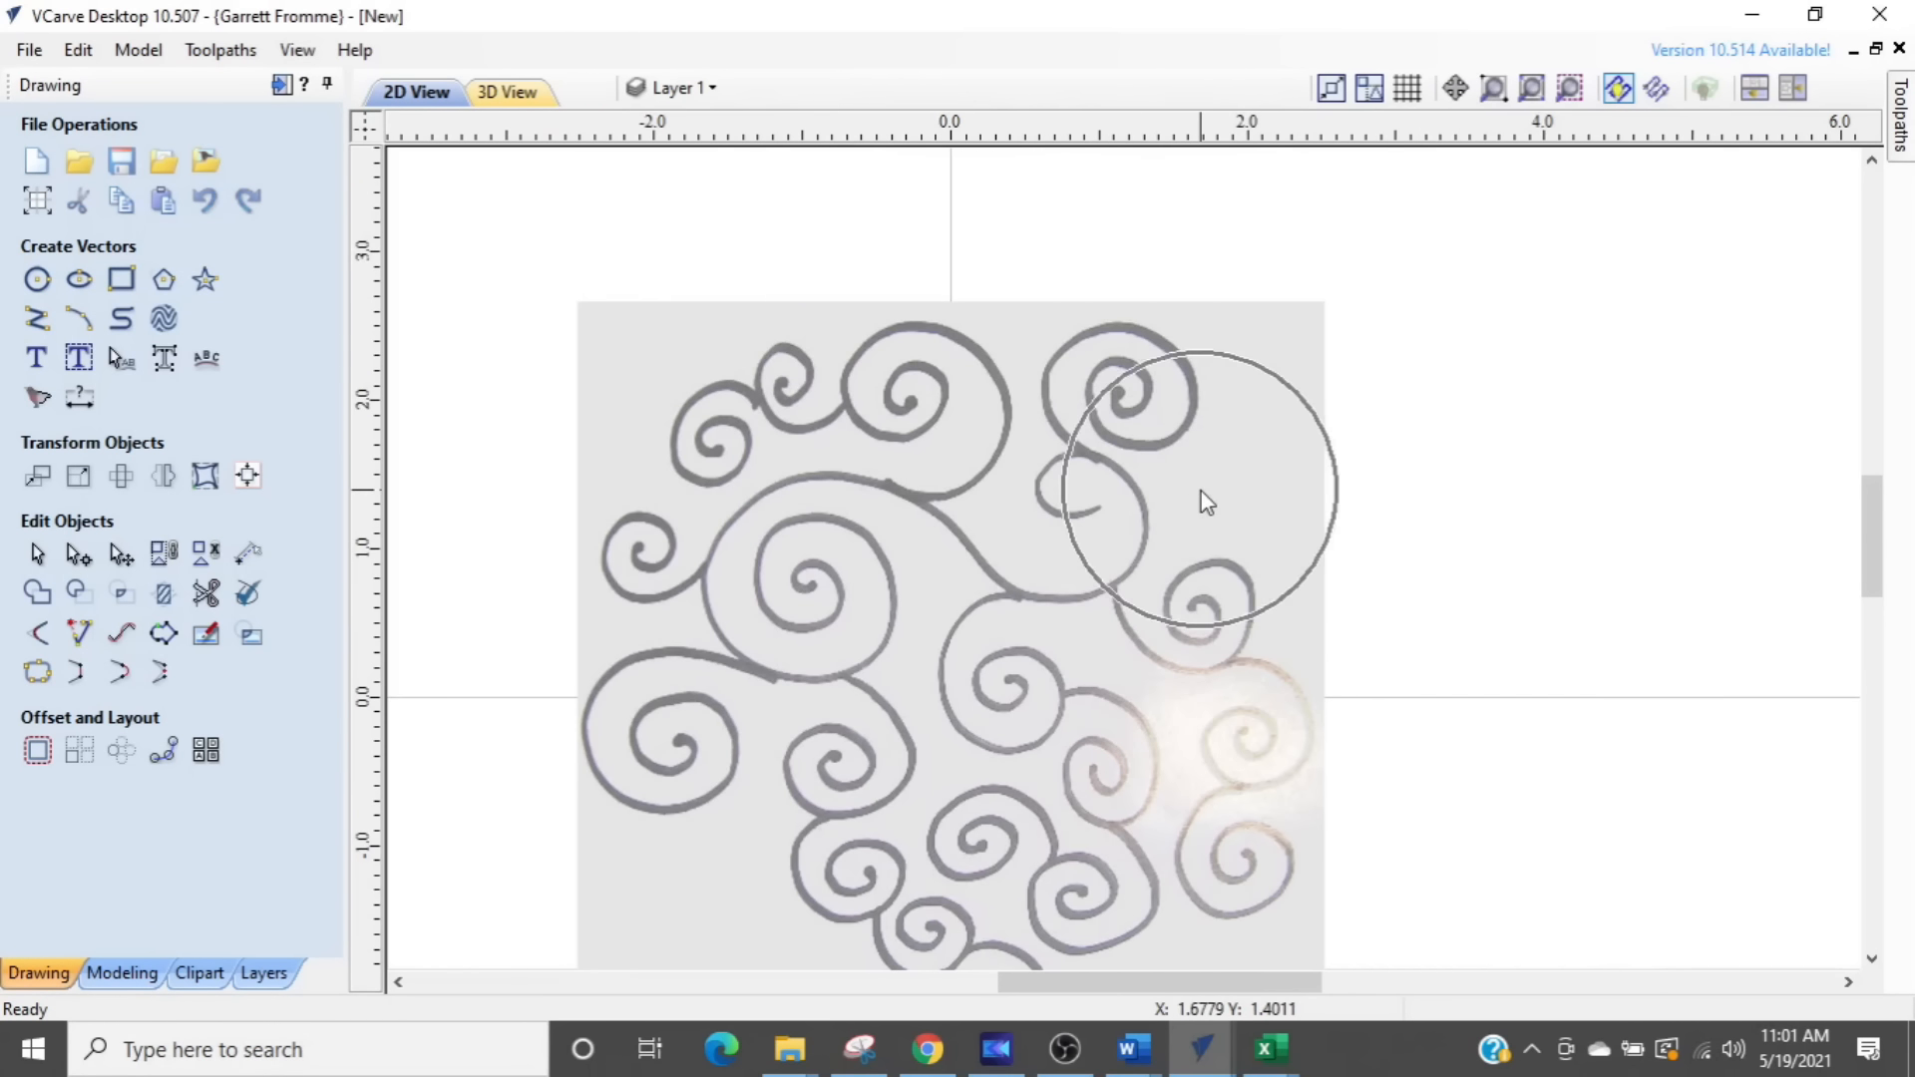
{"action": "scroll", "coordinate": [1227, 497], "scroll_direction": "up", "scroll_amount": 2}
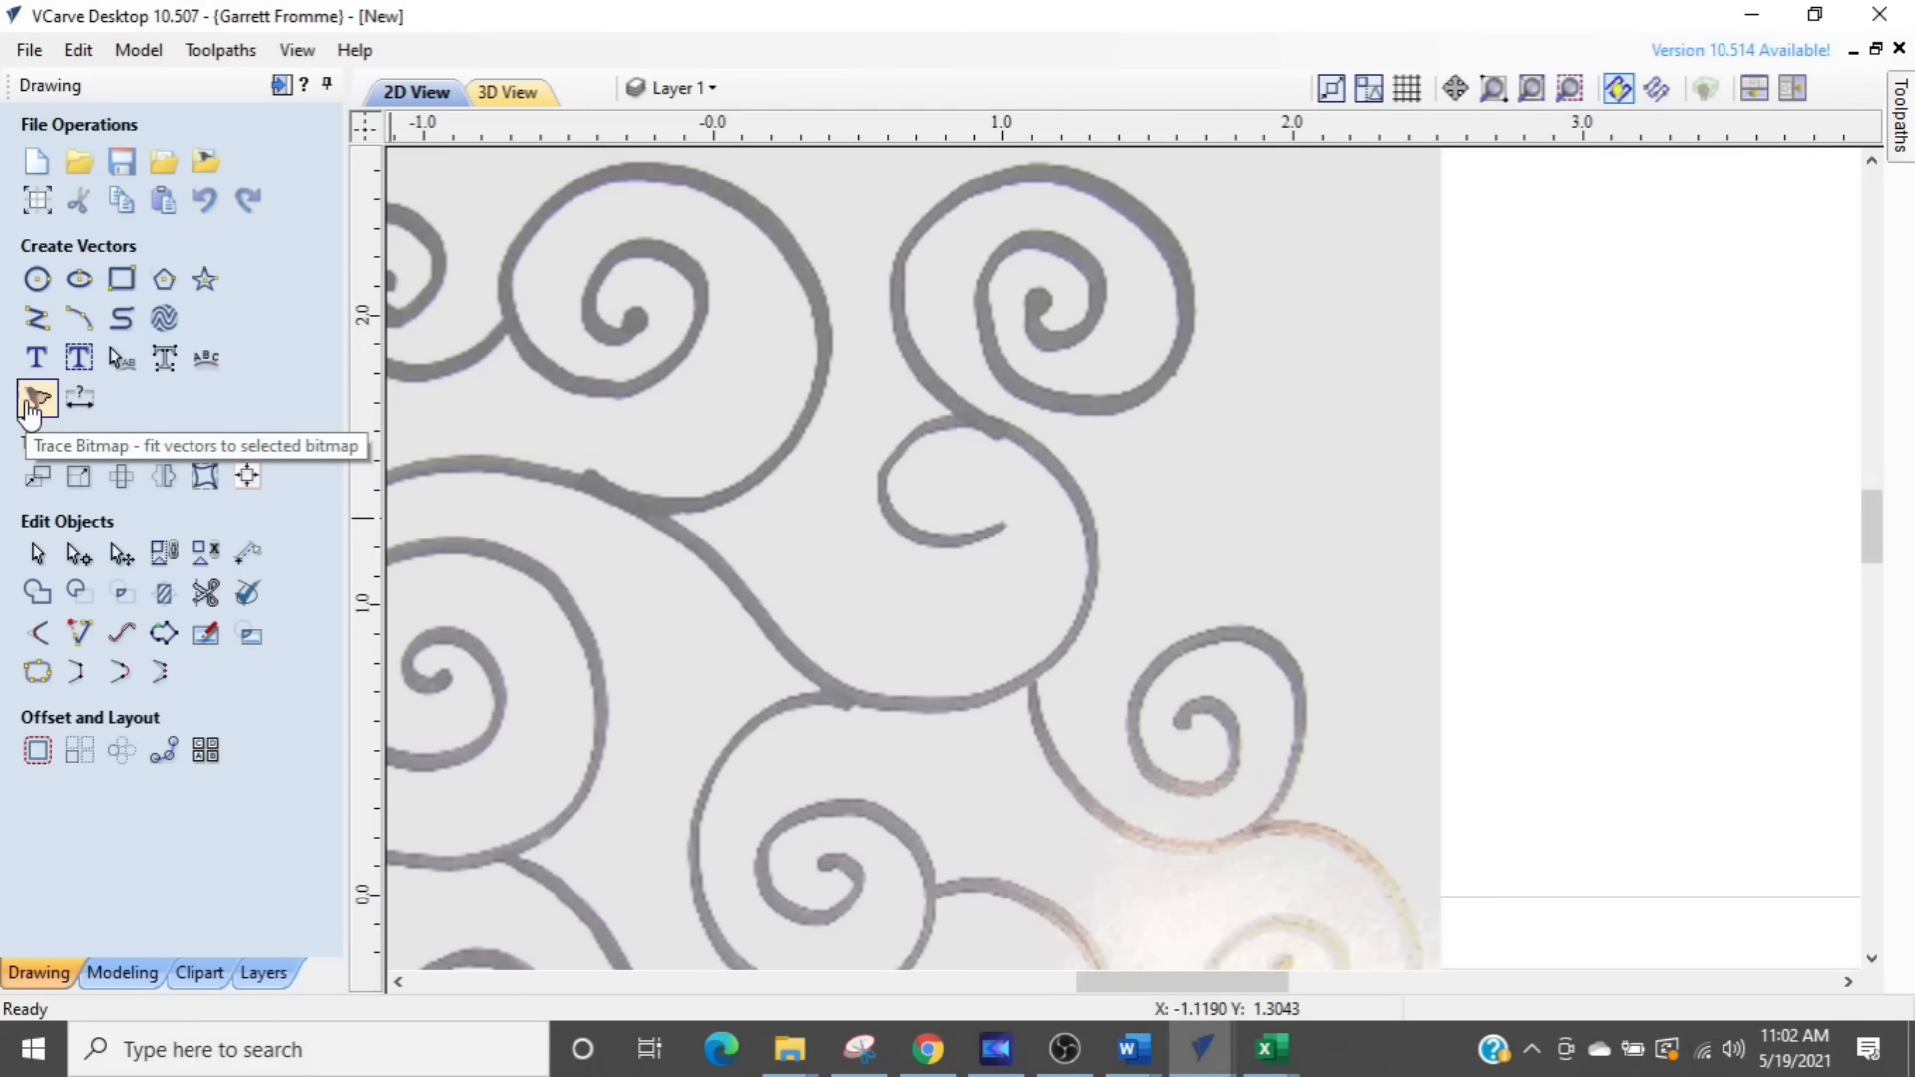
{"action": "left_click", "coordinate": [34, 402]}
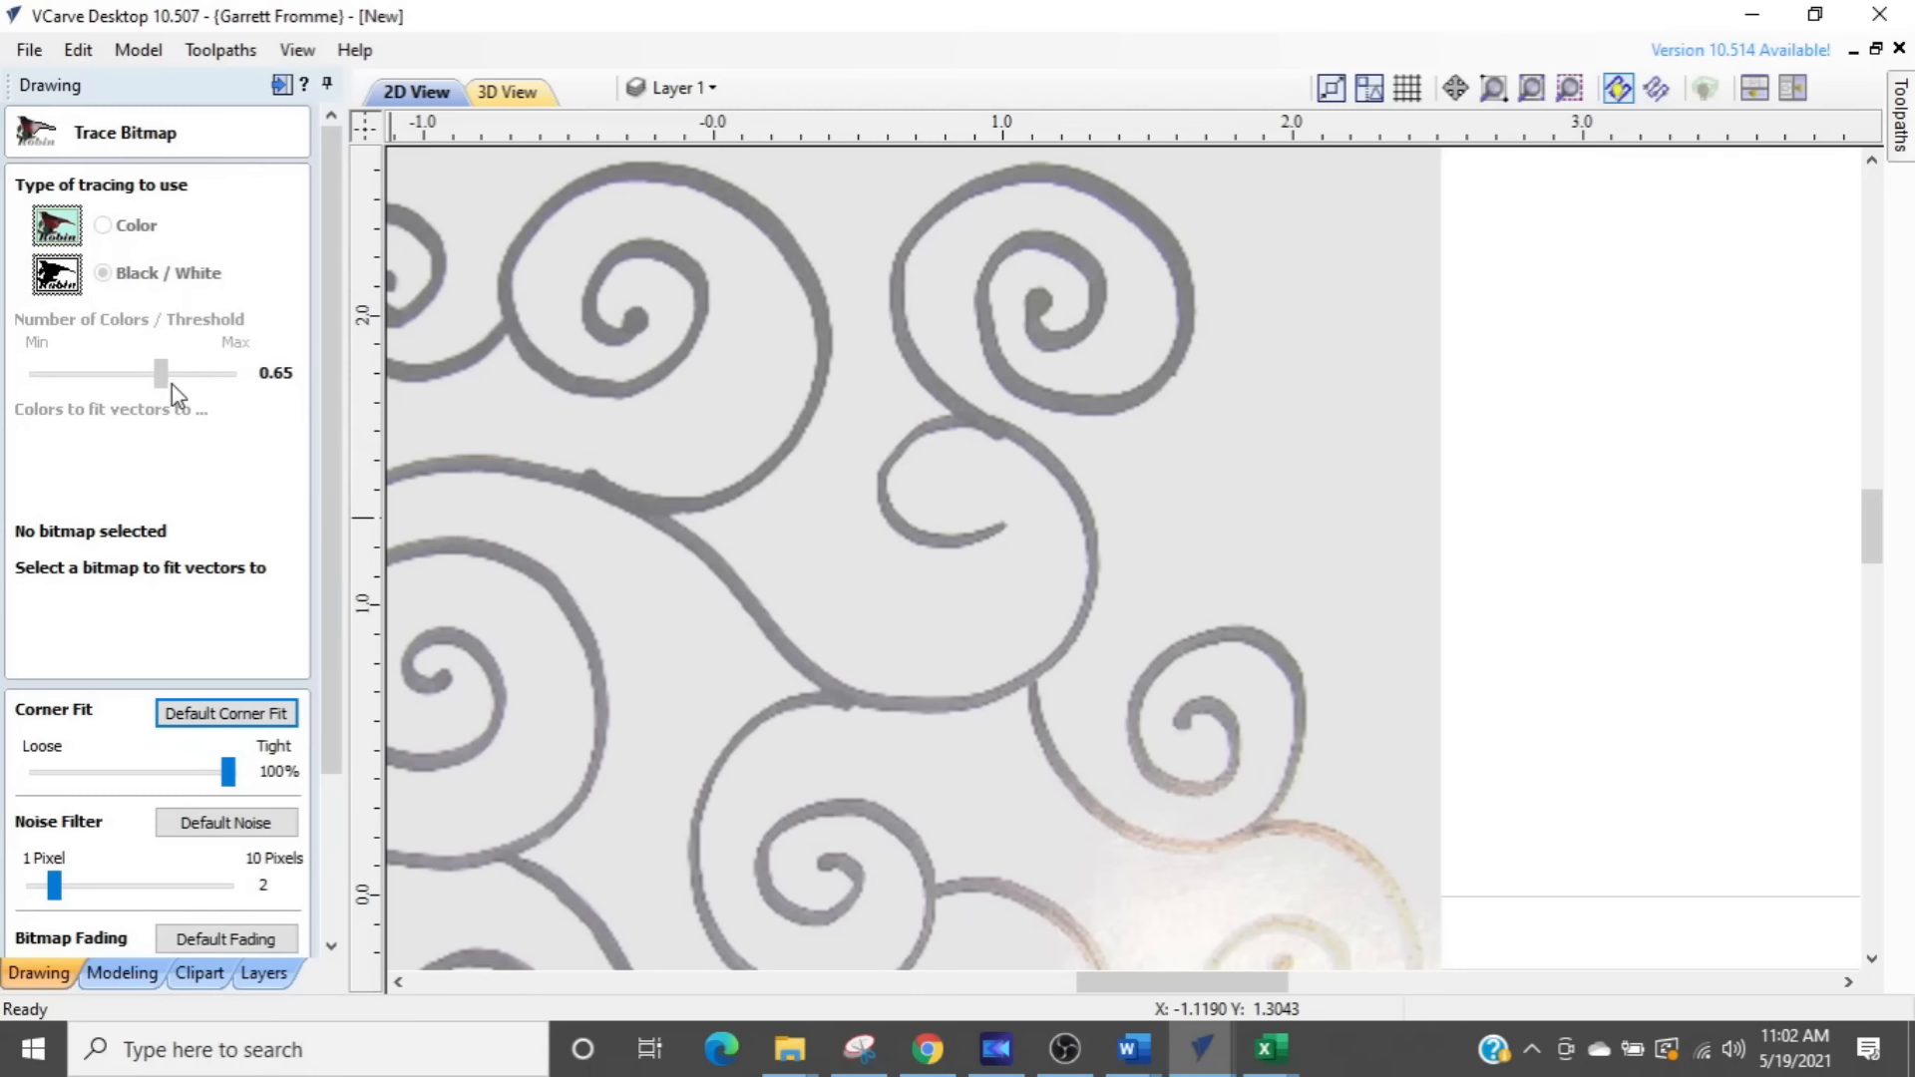
{"action": "left_click", "coordinate": [1239, 428]}
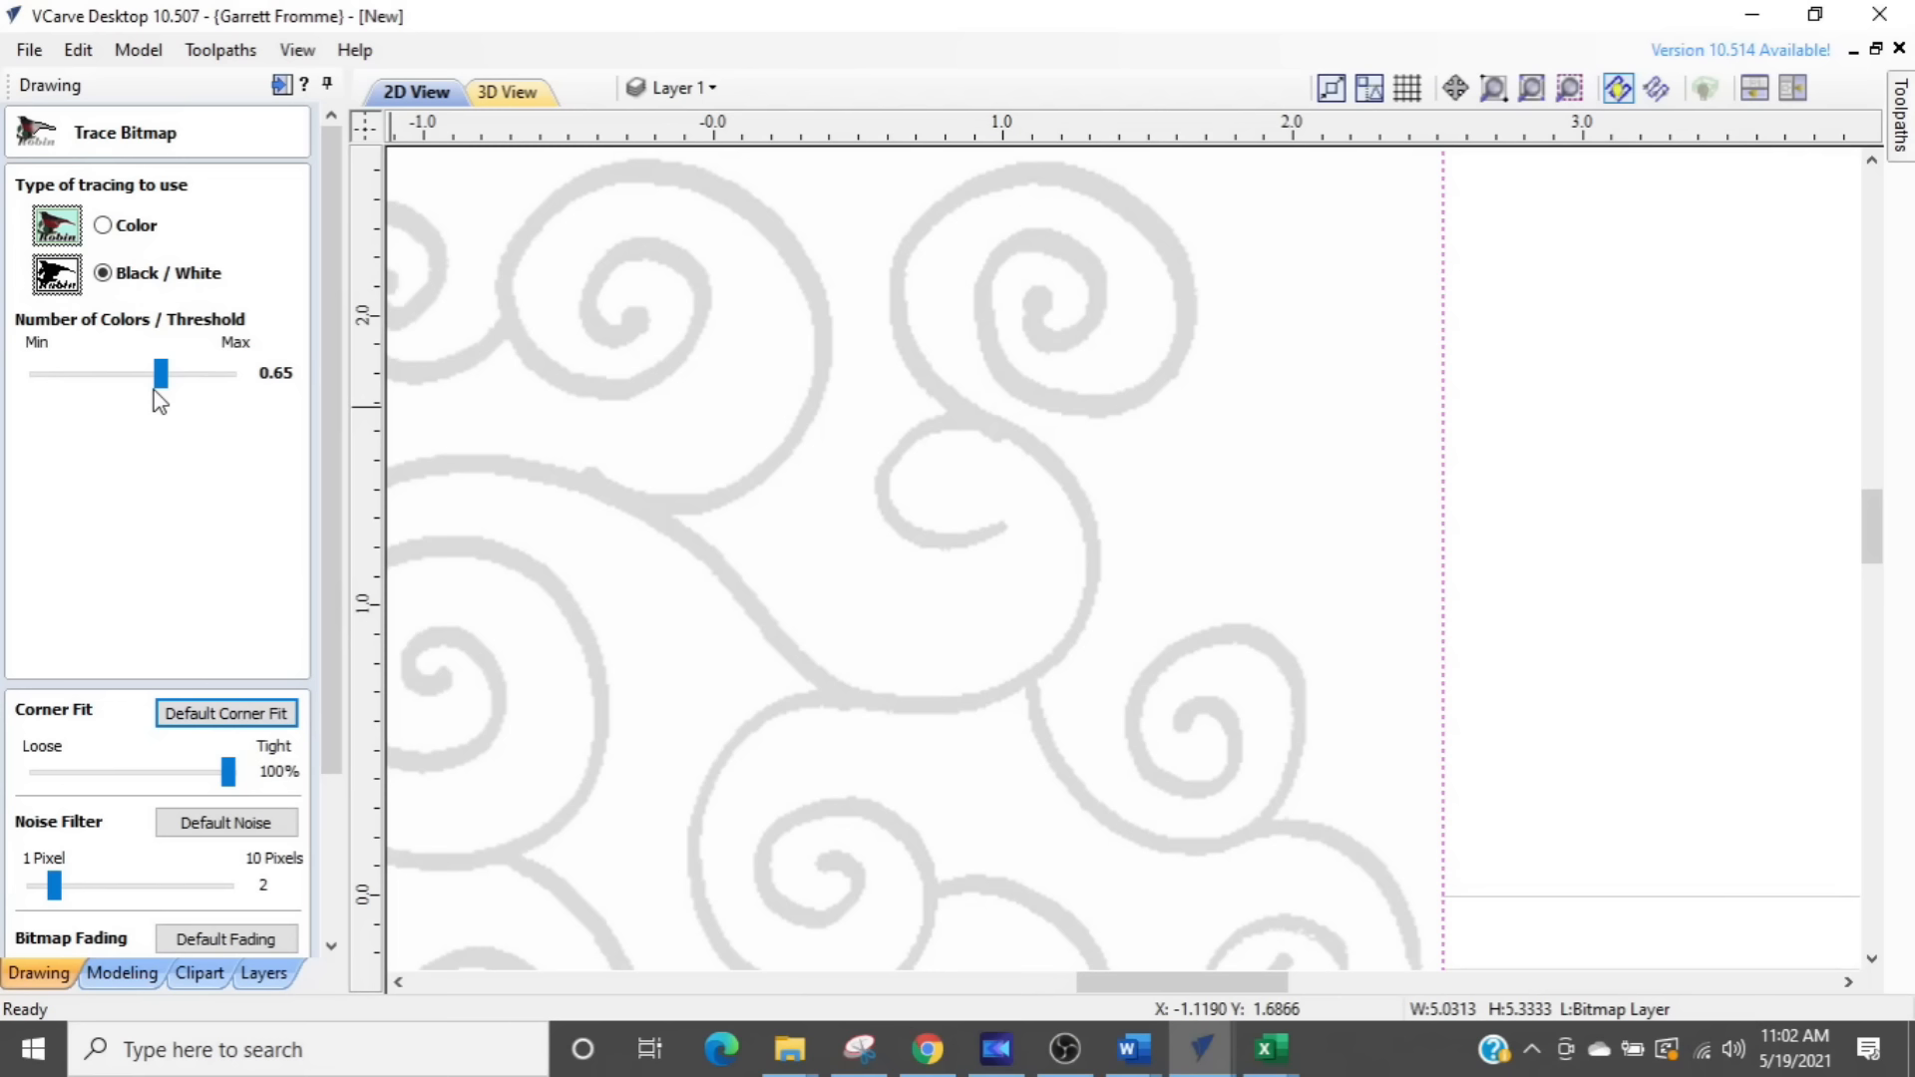
- Try a Black / White threshold of 0.57 and check the whole swirl image
{"action": "left_click_drag", "start_coordinate": [160, 383], "coordinate": [146, 383]}
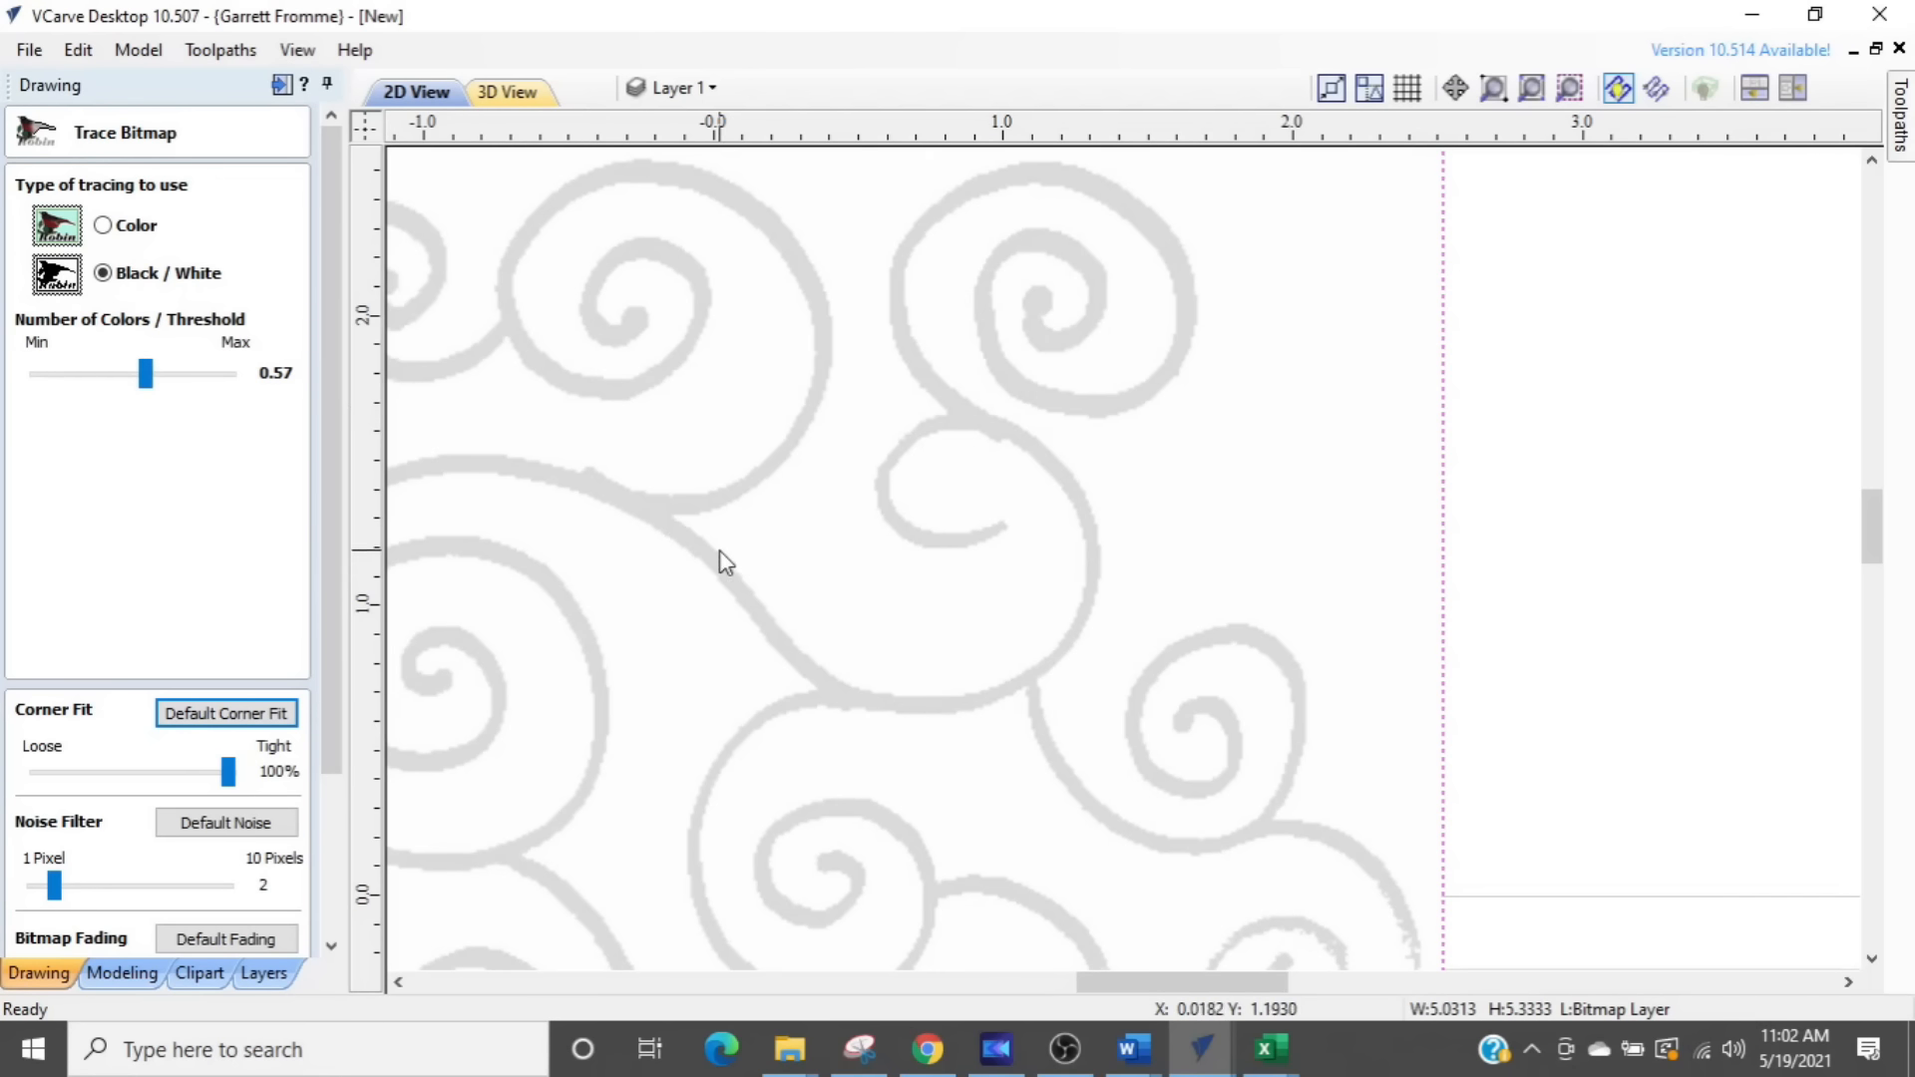
{"action": "scroll", "coordinate": [720, 549], "scroll_direction": "down", "scroll_amount": 2}
{"action": "middle_click_drag", "start_coordinate": [763, 568], "coordinate": [997, 413]}
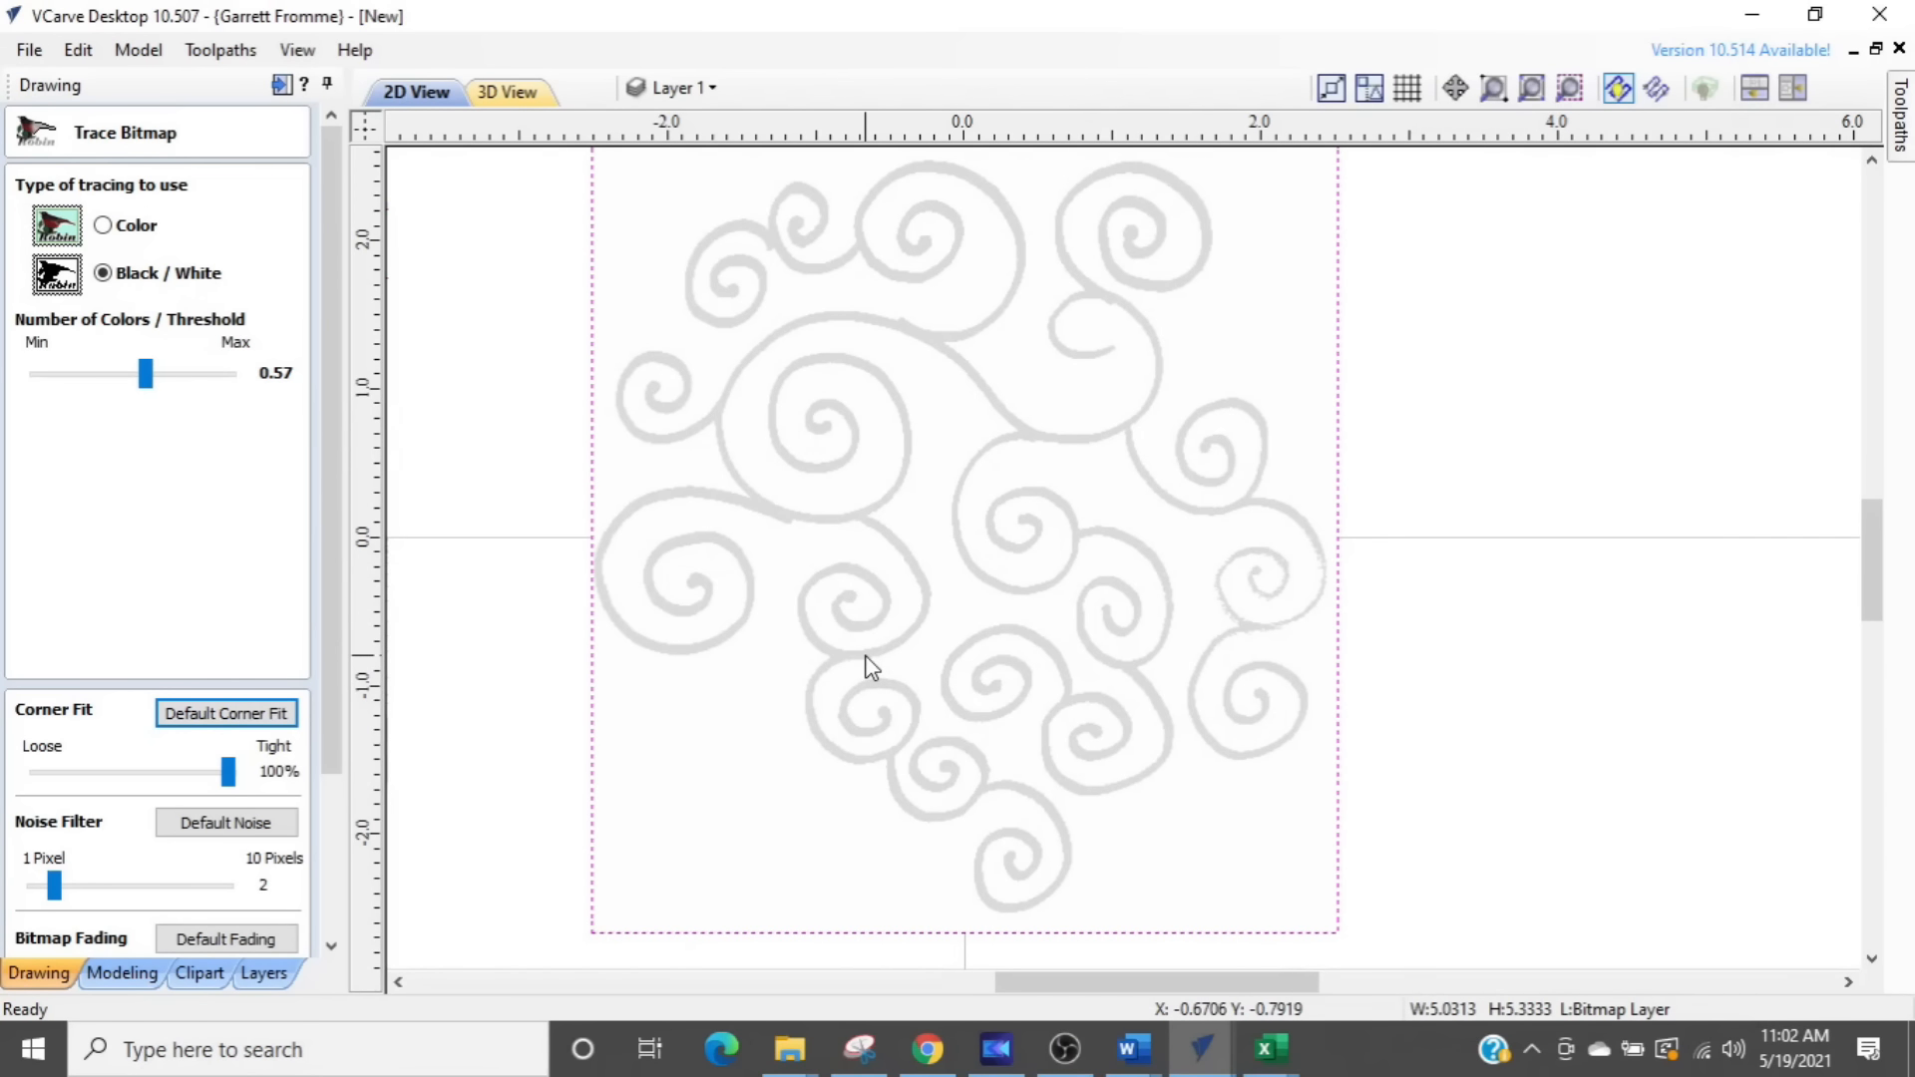
- Raise the Black / White threshold to 0.73 while checking the rough-edged swirl near the bitmap's right edge
{"action": "scroll", "coordinate": [1307, 667], "scroll_direction": "up", "scroll_amount": 4}
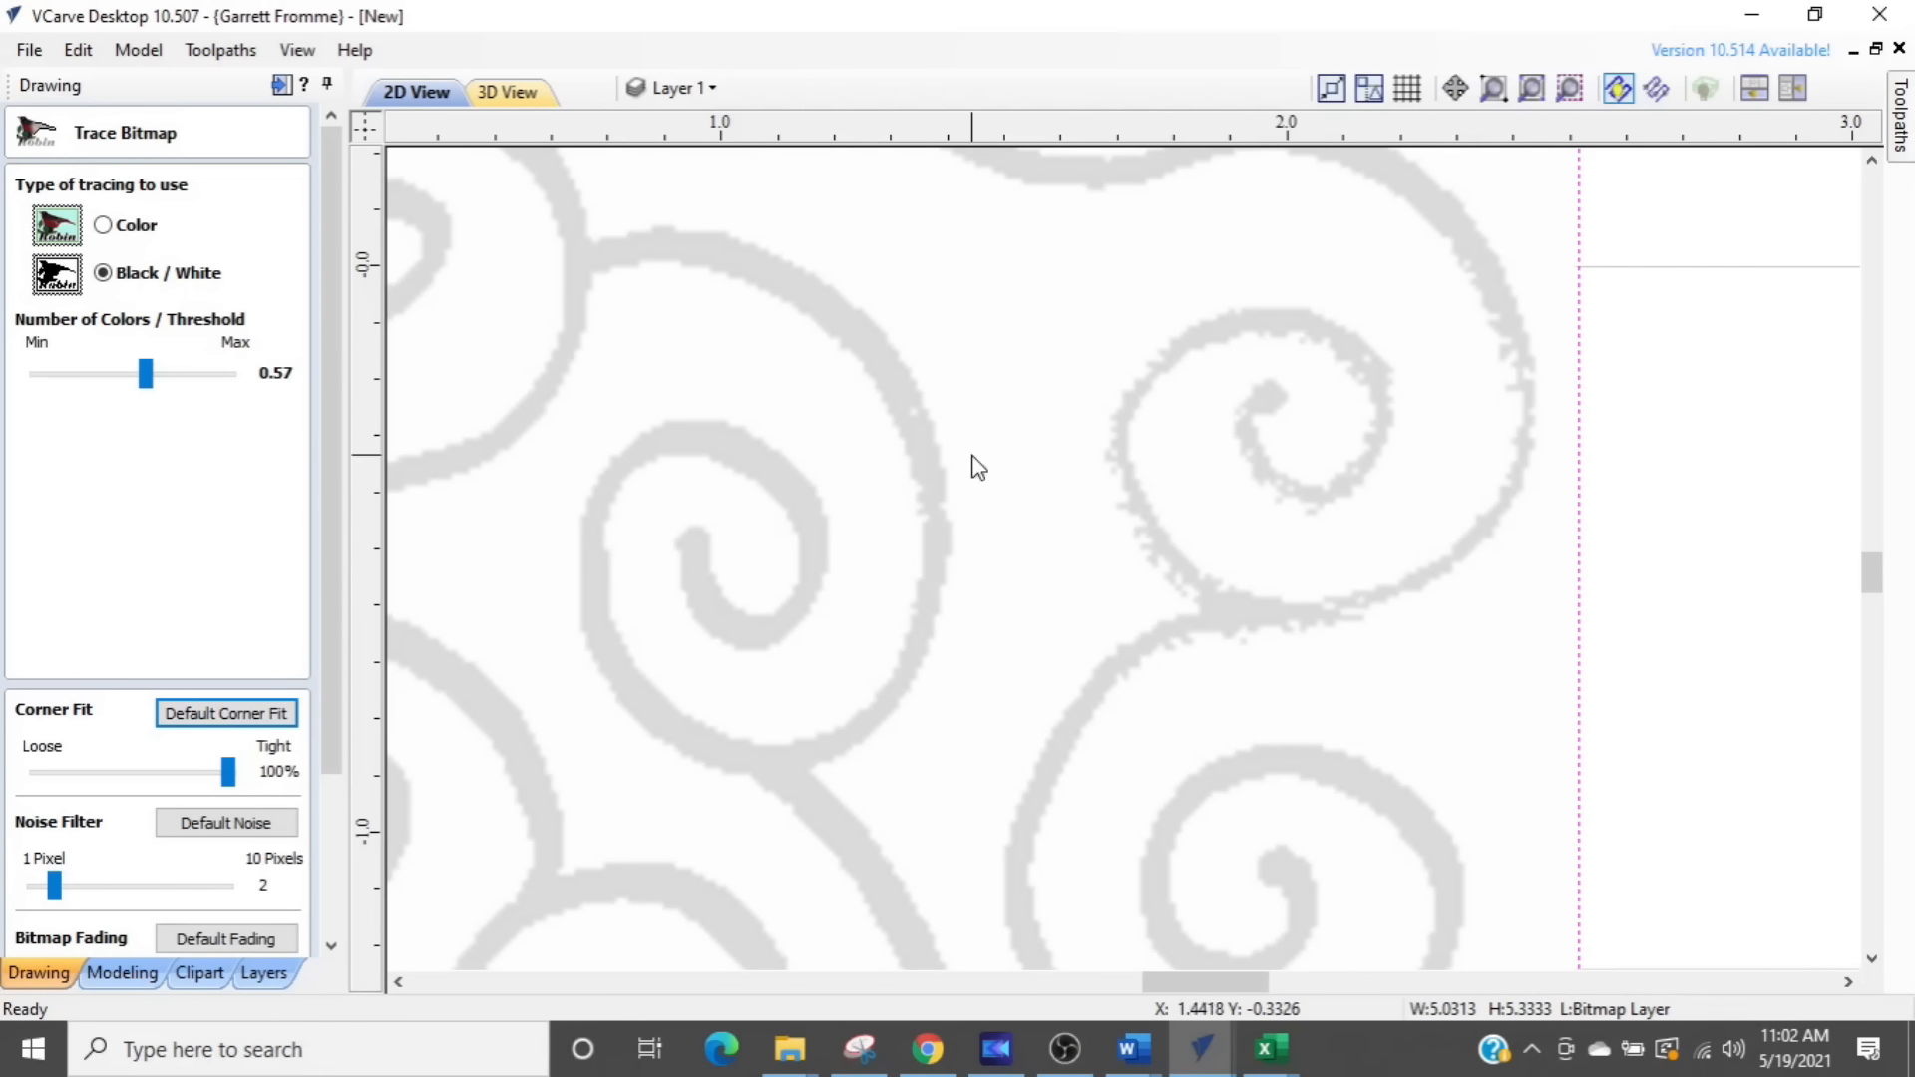
{"action": "left_click_drag", "start_coordinate": [139, 379], "coordinate": [146, 381]}
{"action": "left_click_drag", "start_coordinate": [156, 377], "coordinate": [175, 384]}
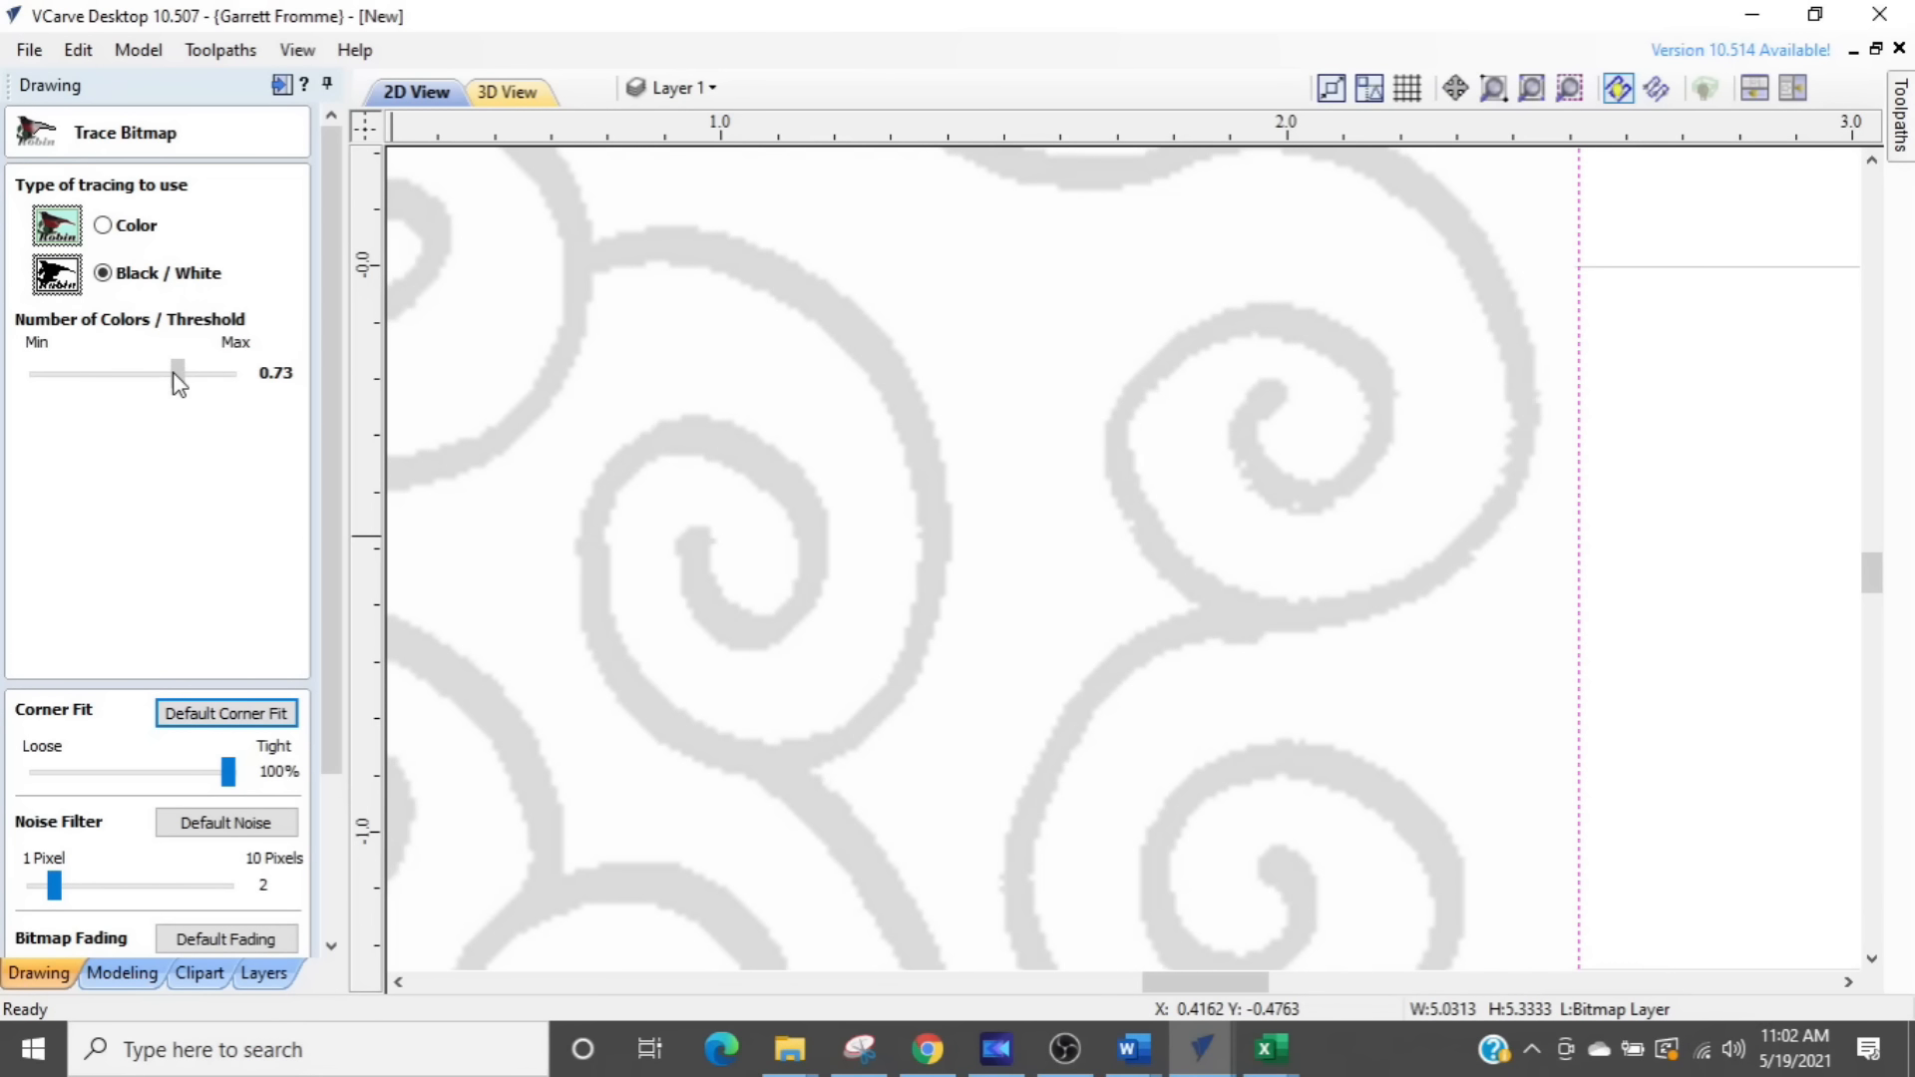
- Lower the Black / White threshold to 0.71 while checking the grey patches in the swirl bitmap's upper corners
{"action": "scroll", "coordinate": [898, 821], "scroll_direction": "down", "scroll_amount": 3}
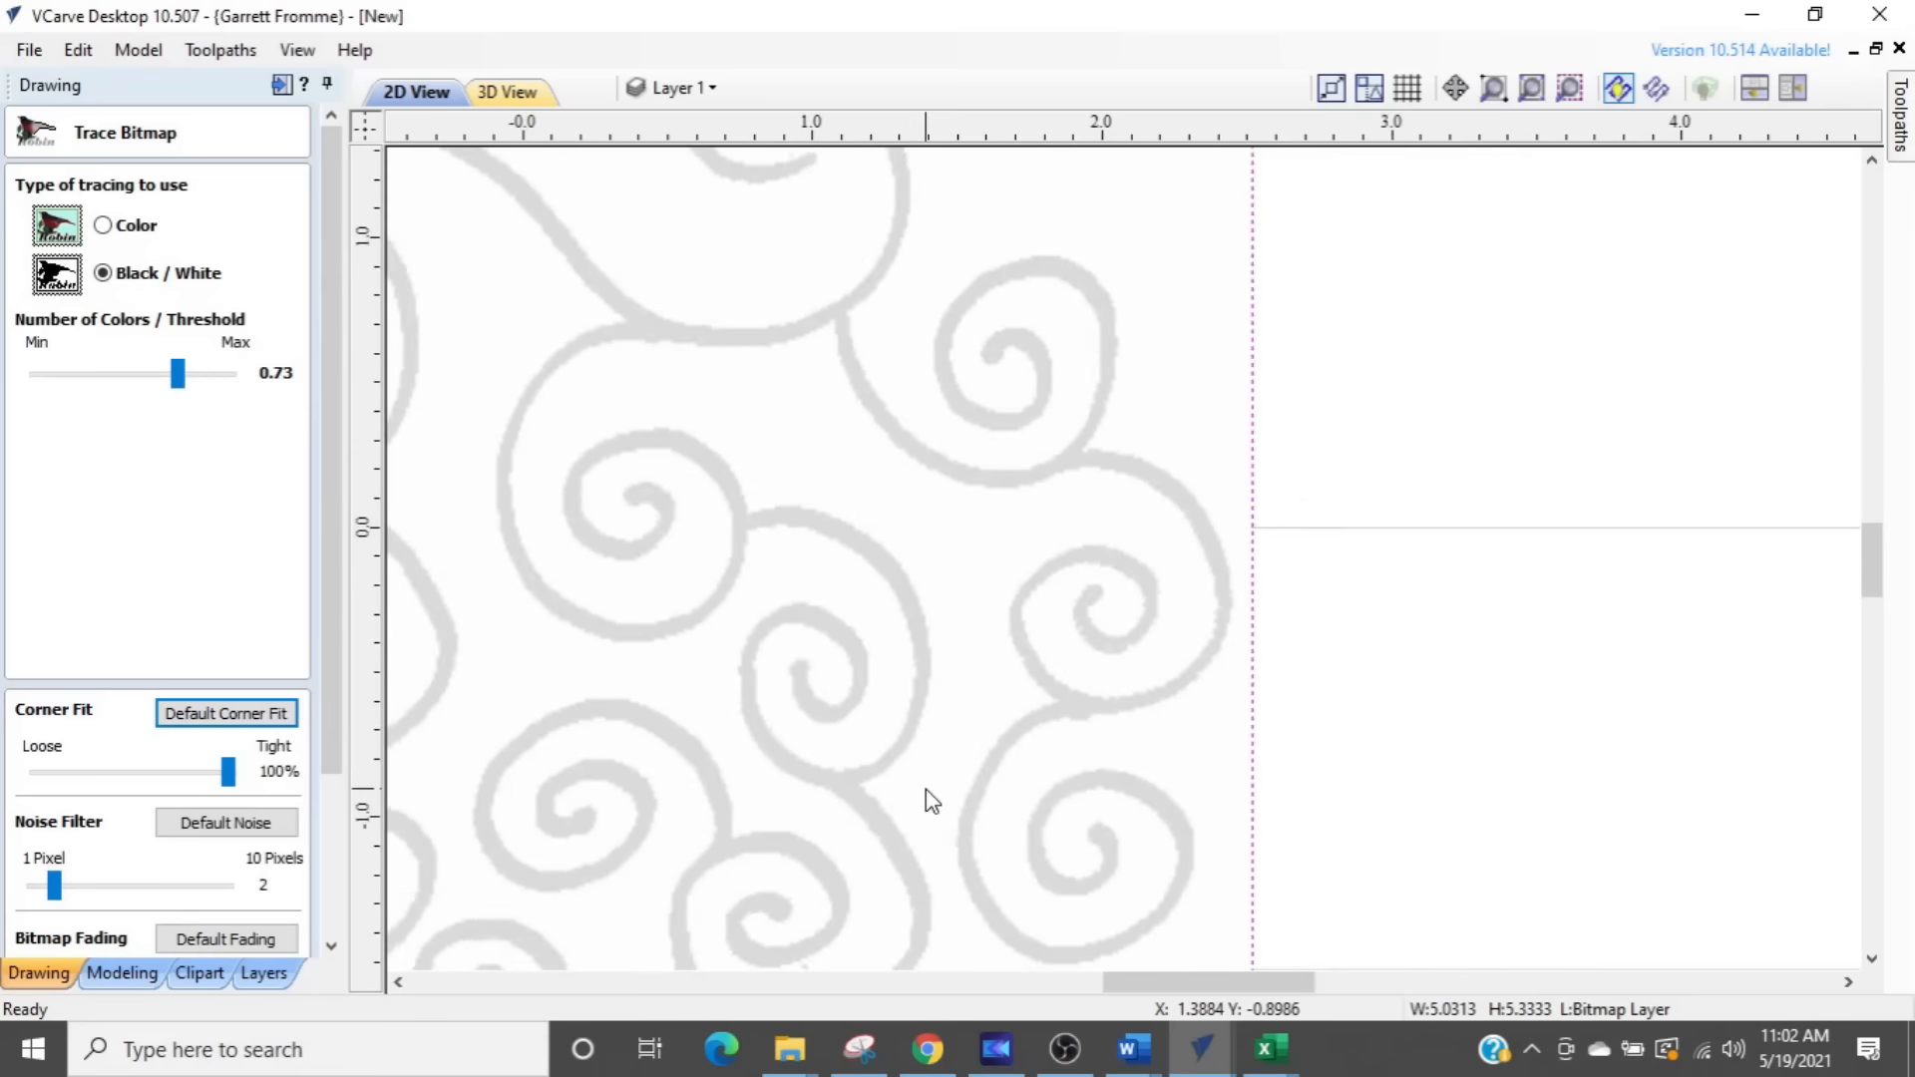
{"action": "scroll", "coordinate": [925, 788], "scroll_direction": "down", "scroll_amount": 2}
{"action": "middle_click_drag", "start_coordinate": [748, 761], "coordinate": [961, 966]}
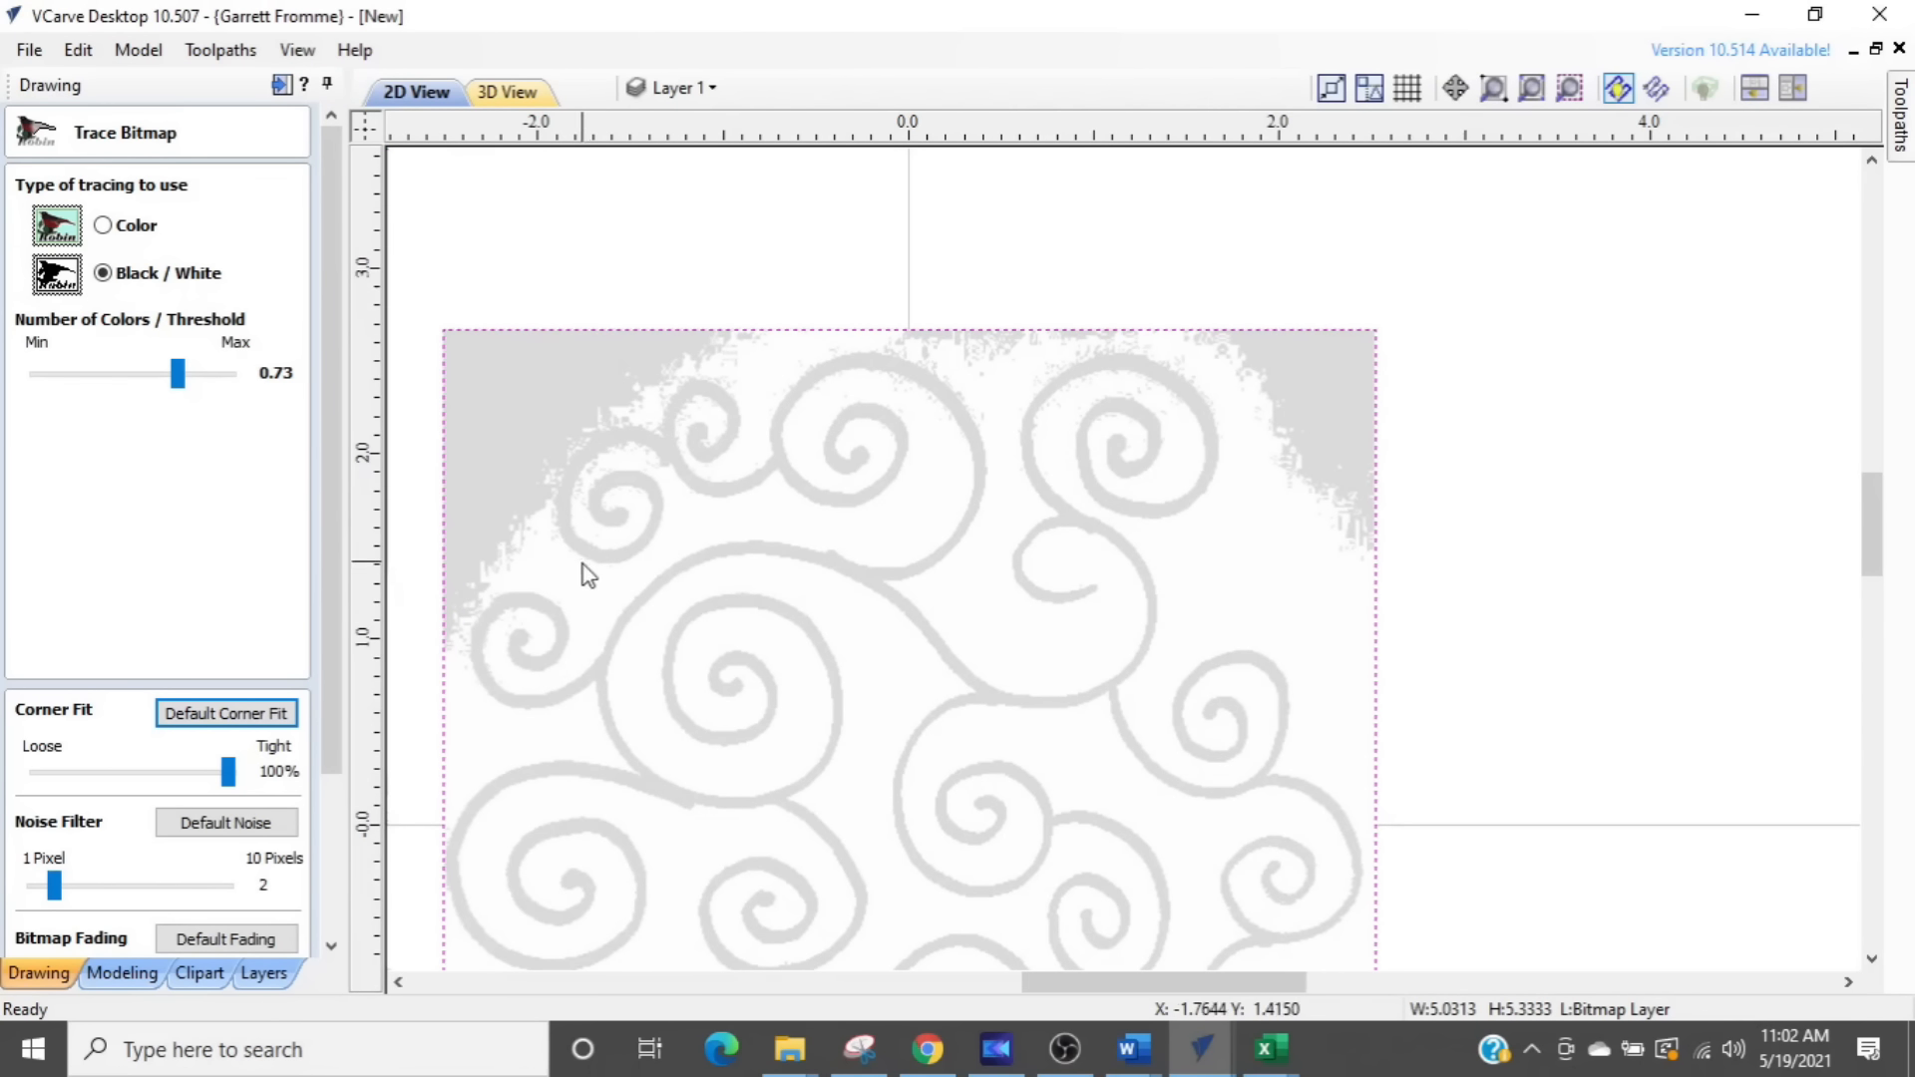
{"action": "left_click_drag", "start_coordinate": [177, 375], "coordinate": [178, 396]}
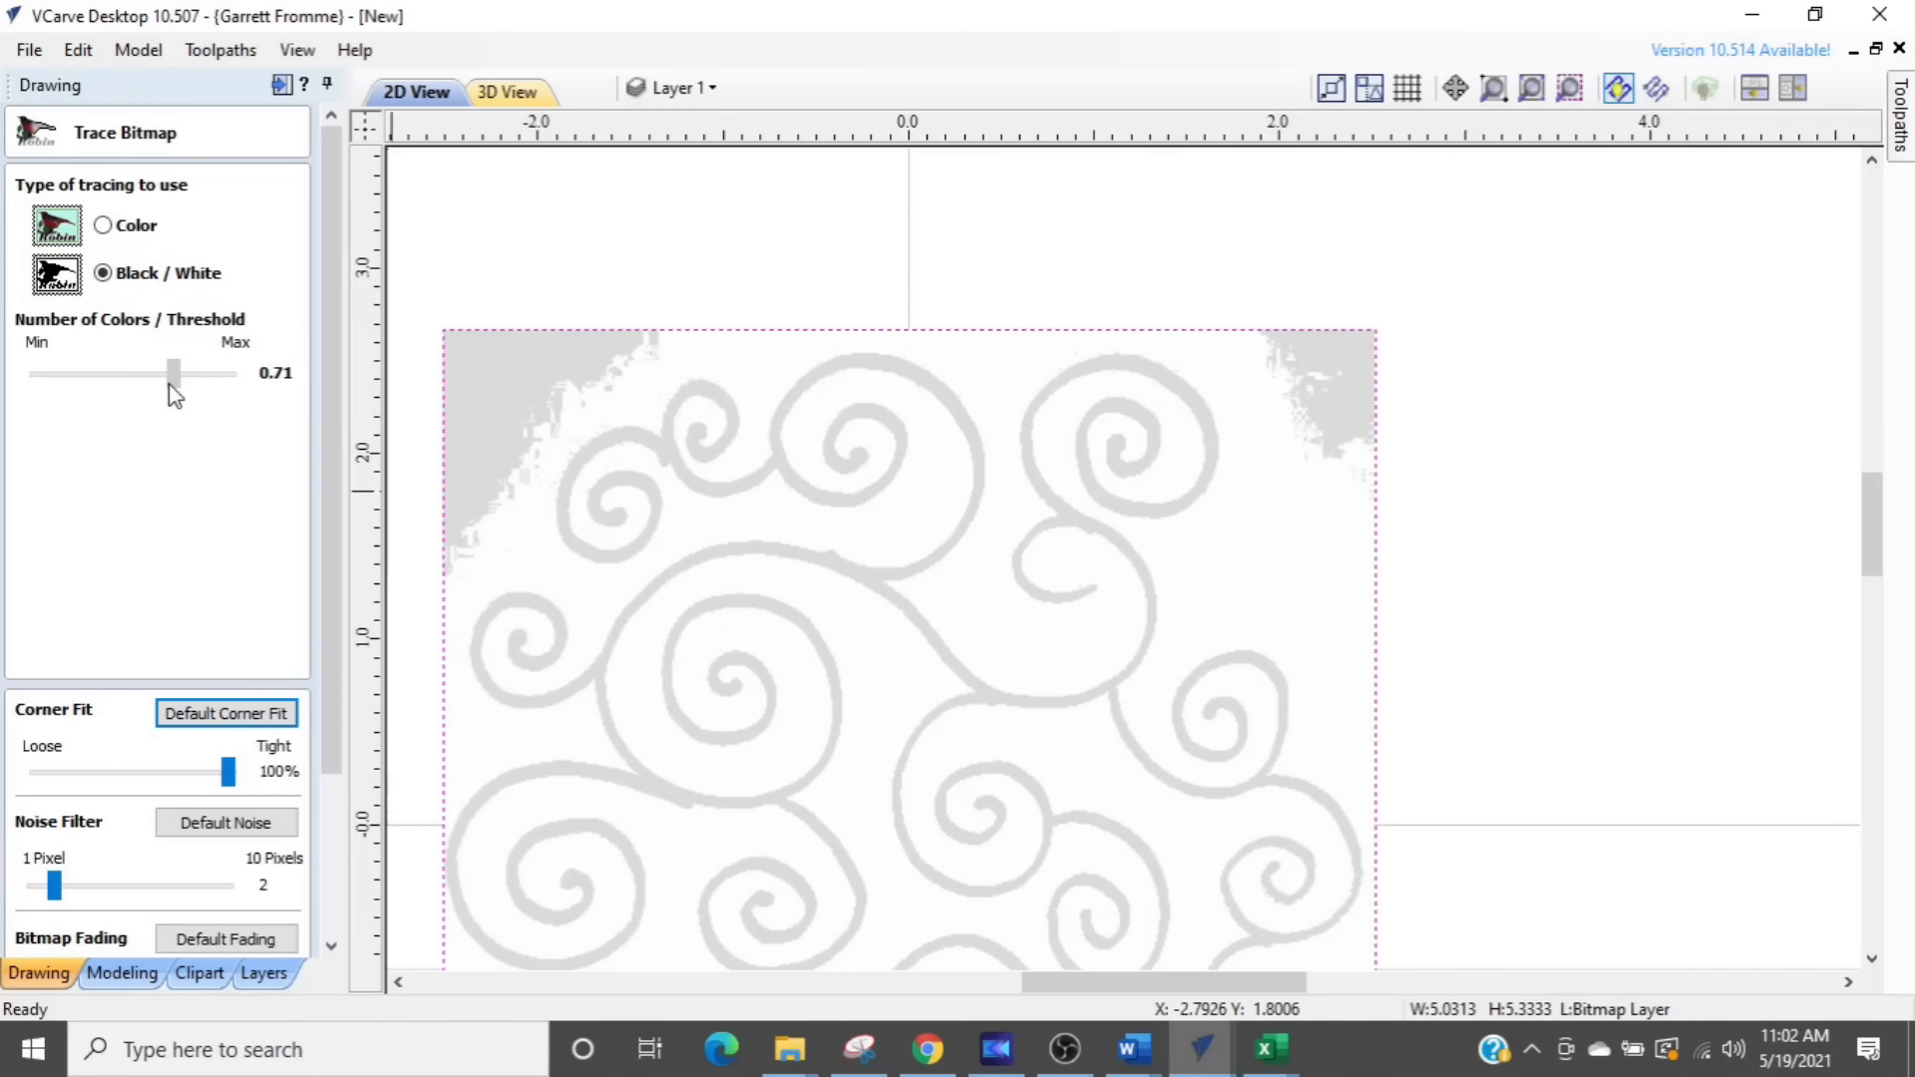
- Preview the swirl trace and examine how closely the outline follows the drawing where two swirl arms join
{"action": "left_click_drag", "start_coordinate": [328, 726], "coordinate": [325, 887]}
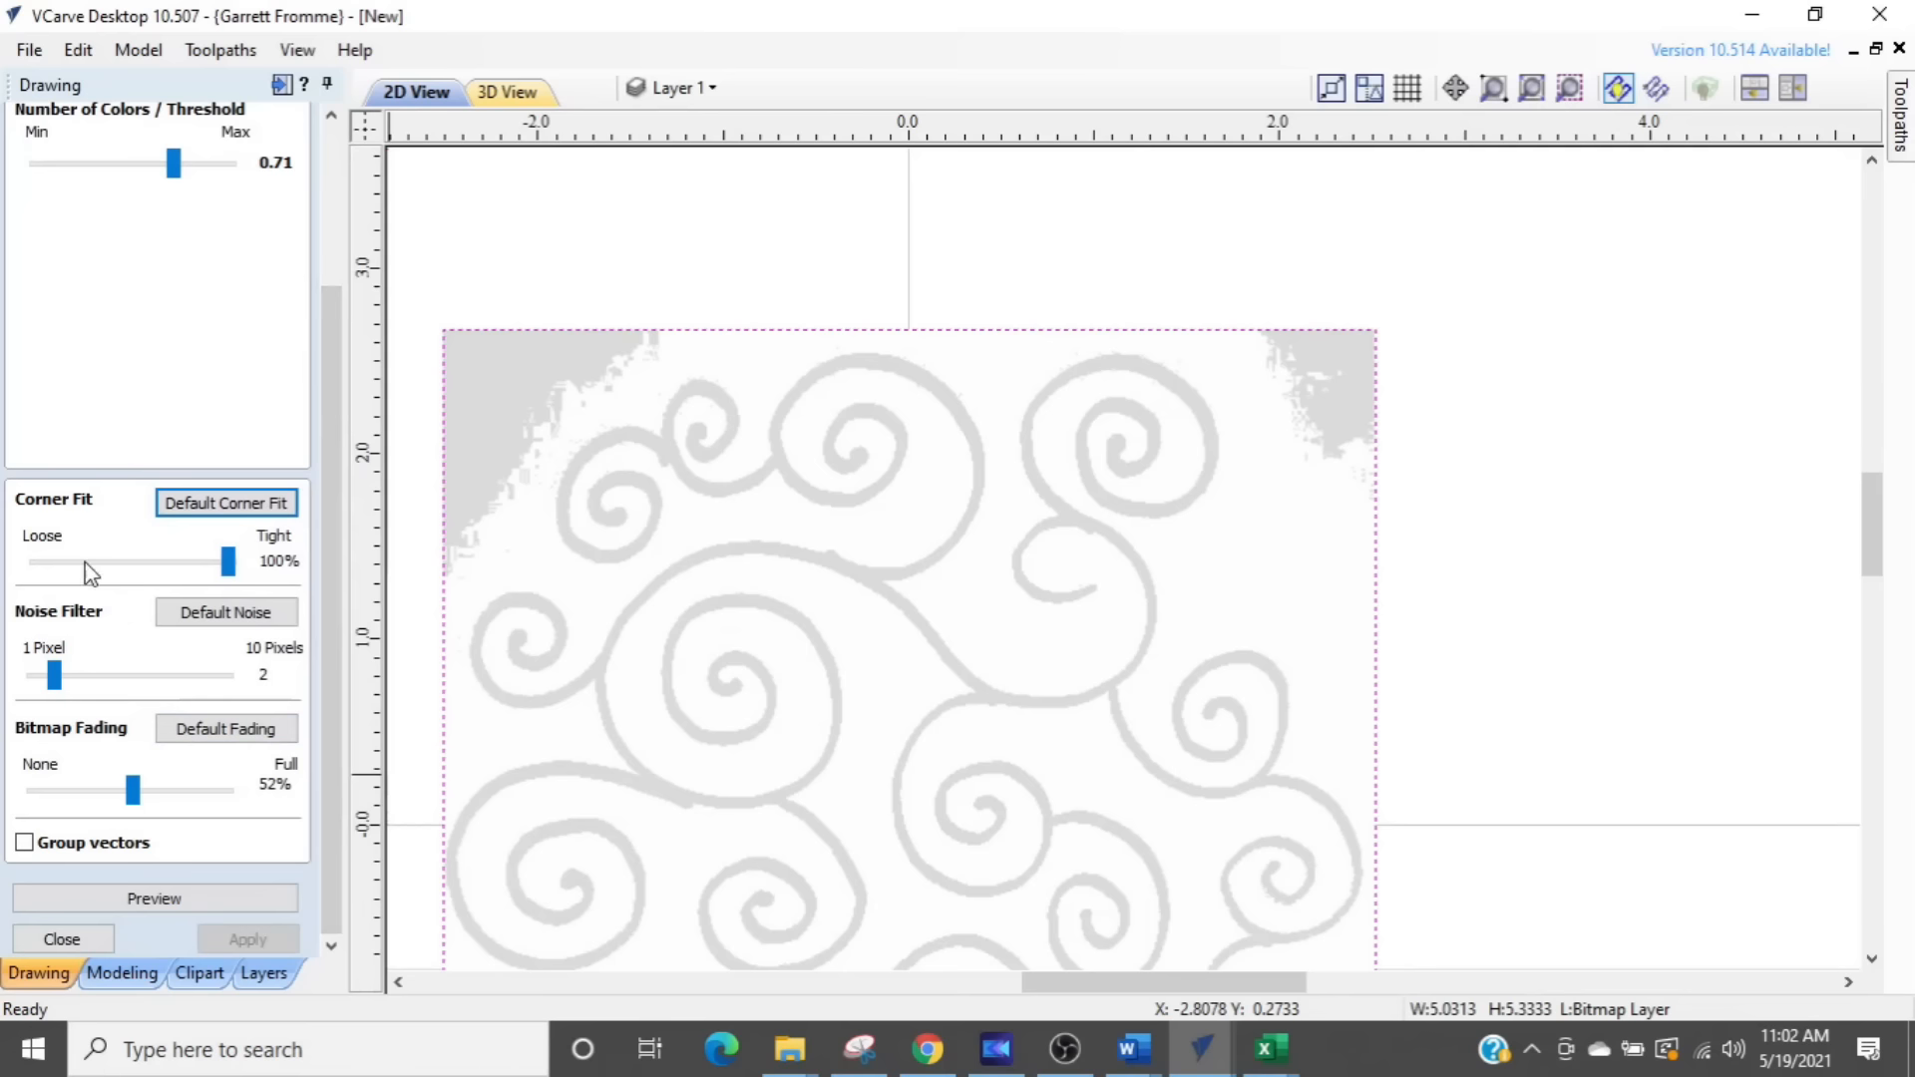
{"action": "key", "text": "ctrl"}
{"action": "key", "text": "ctrl"}
{"action": "key", "text": "ctrl"}
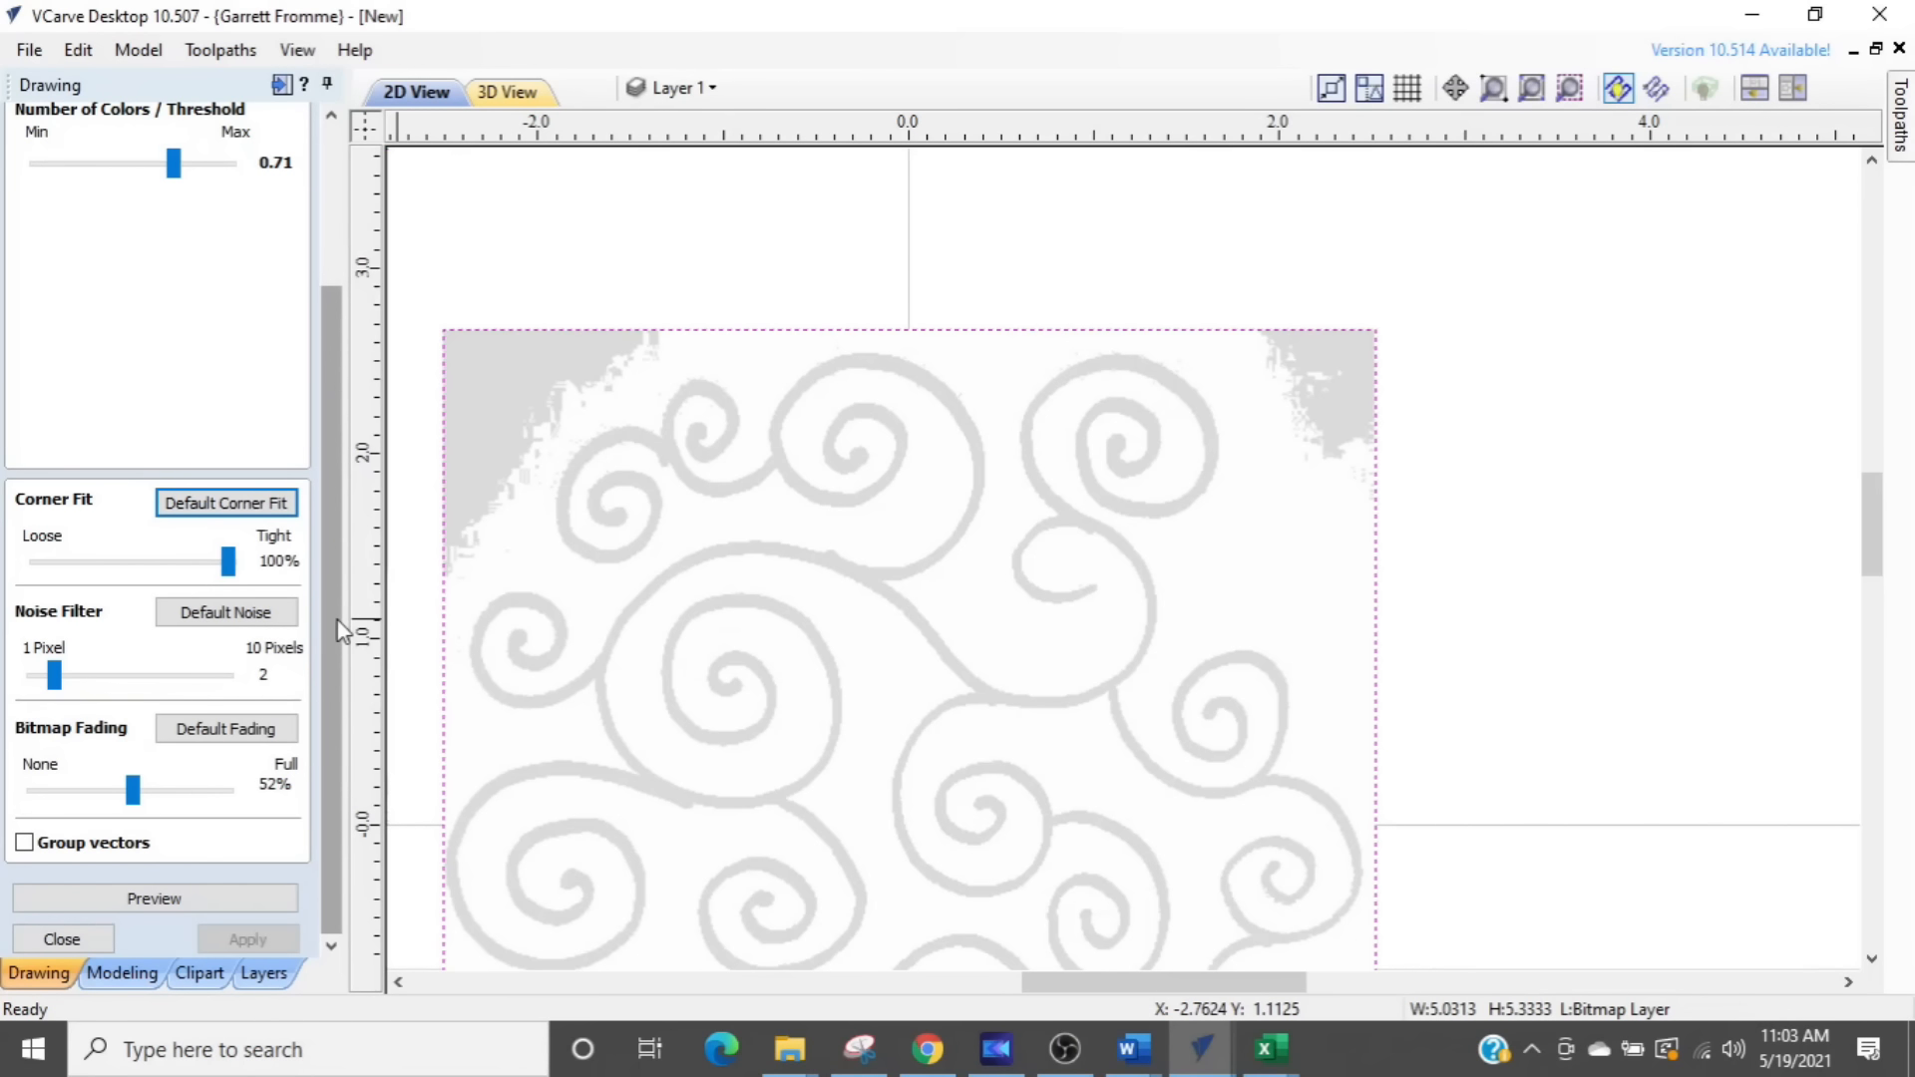
{"action": "key", "text": "ctrl"}
{"action": "left_click", "coordinate": [206, 900]}
{"action": "scroll", "coordinate": [880, 585], "scroll_direction": "up", "scroll_amount": 8}
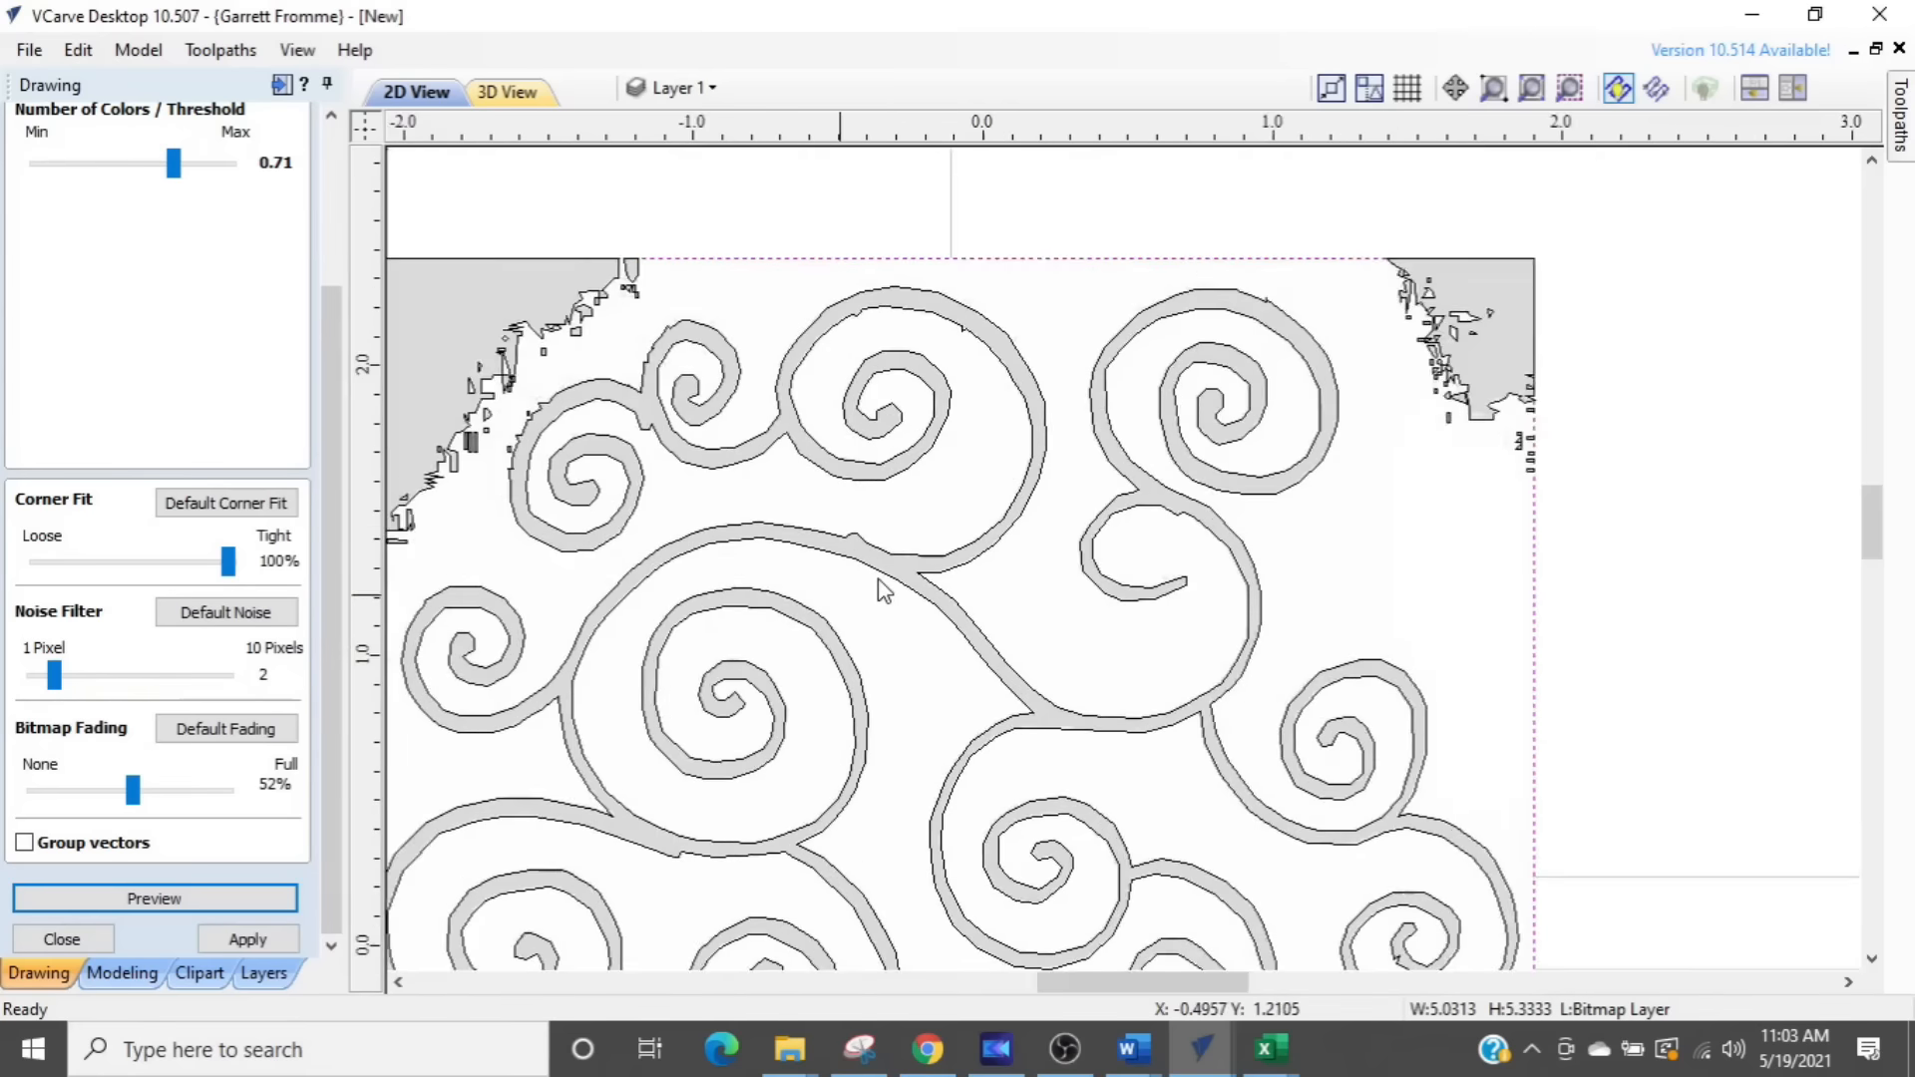
{"action": "scroll", "coordinate": [950, 502], "scroll_direction": "up", "scroll_amount": 5}
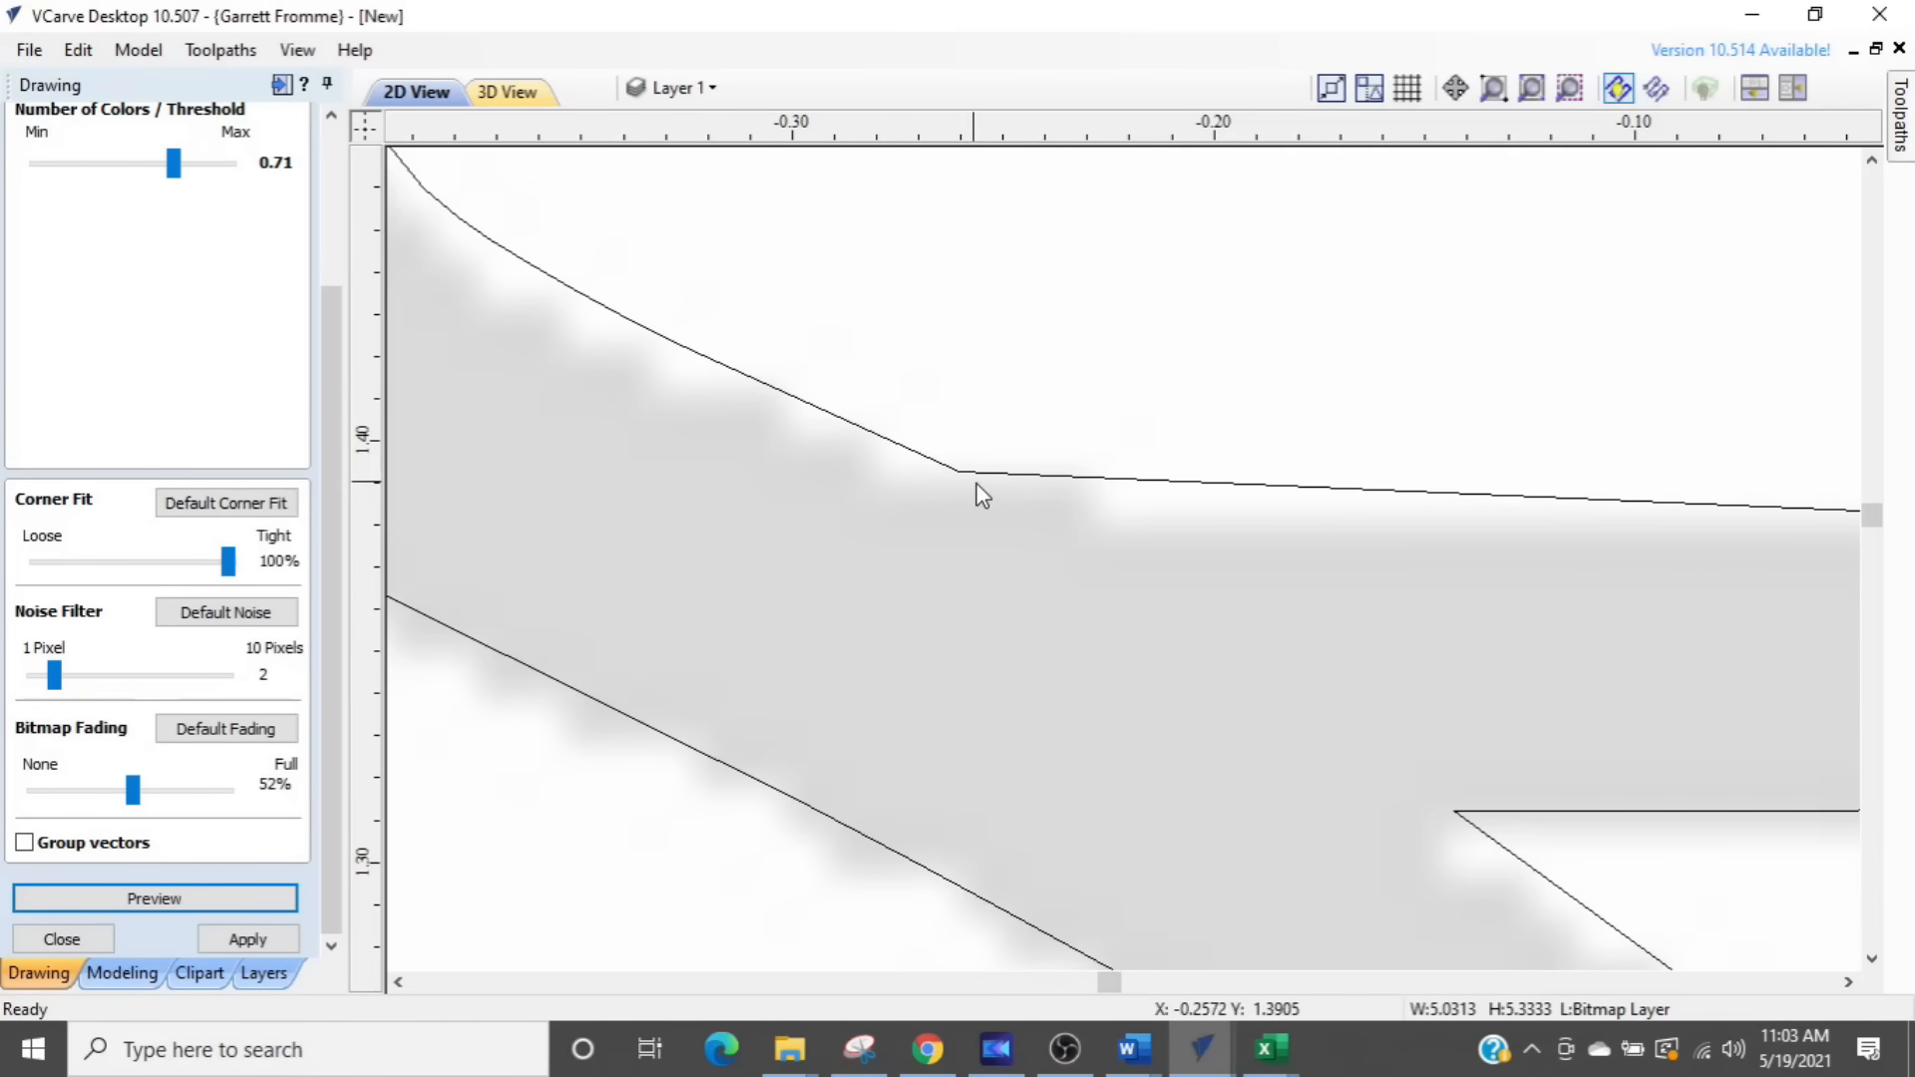
{"action": "left_click", "coordinate": [1202, 487]}
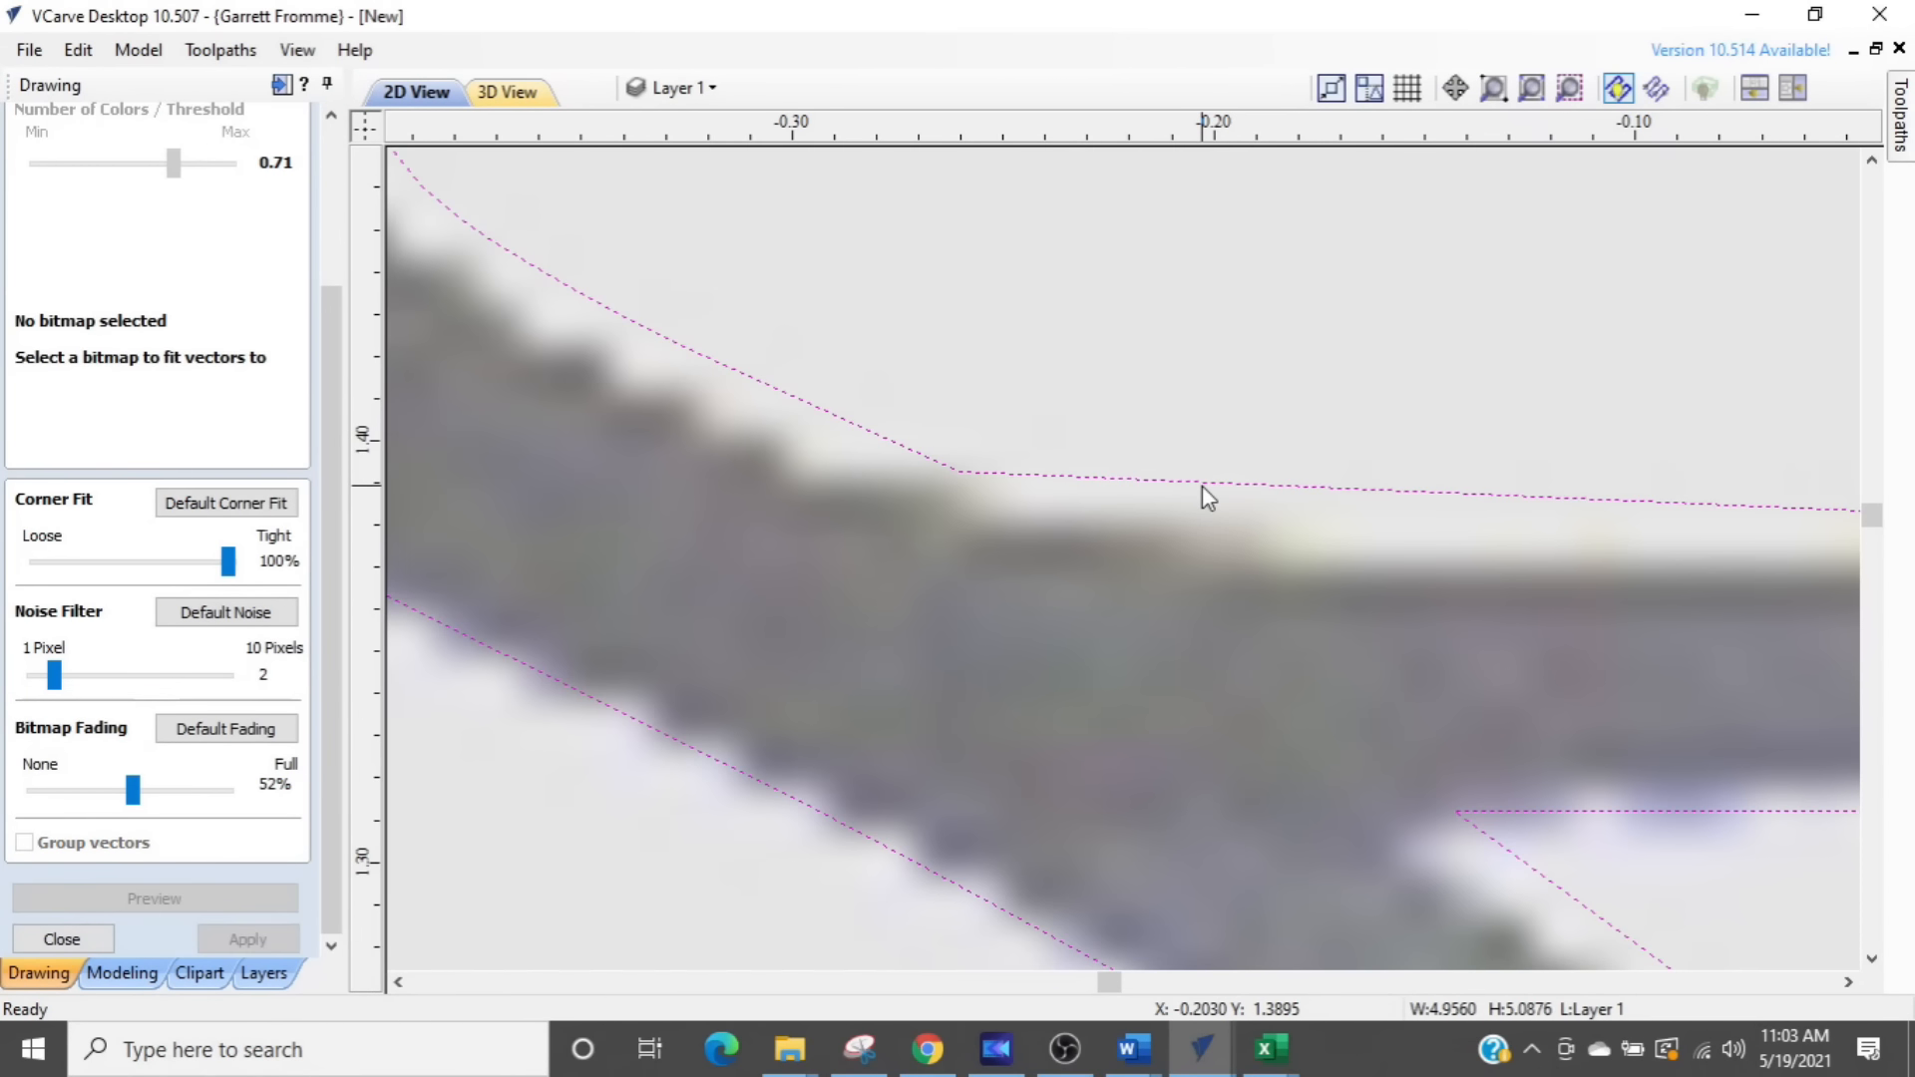
{"action": "scroll", "coordinate": [1147, 510], "scroll_direction": "down", "scroll_amount": 5}
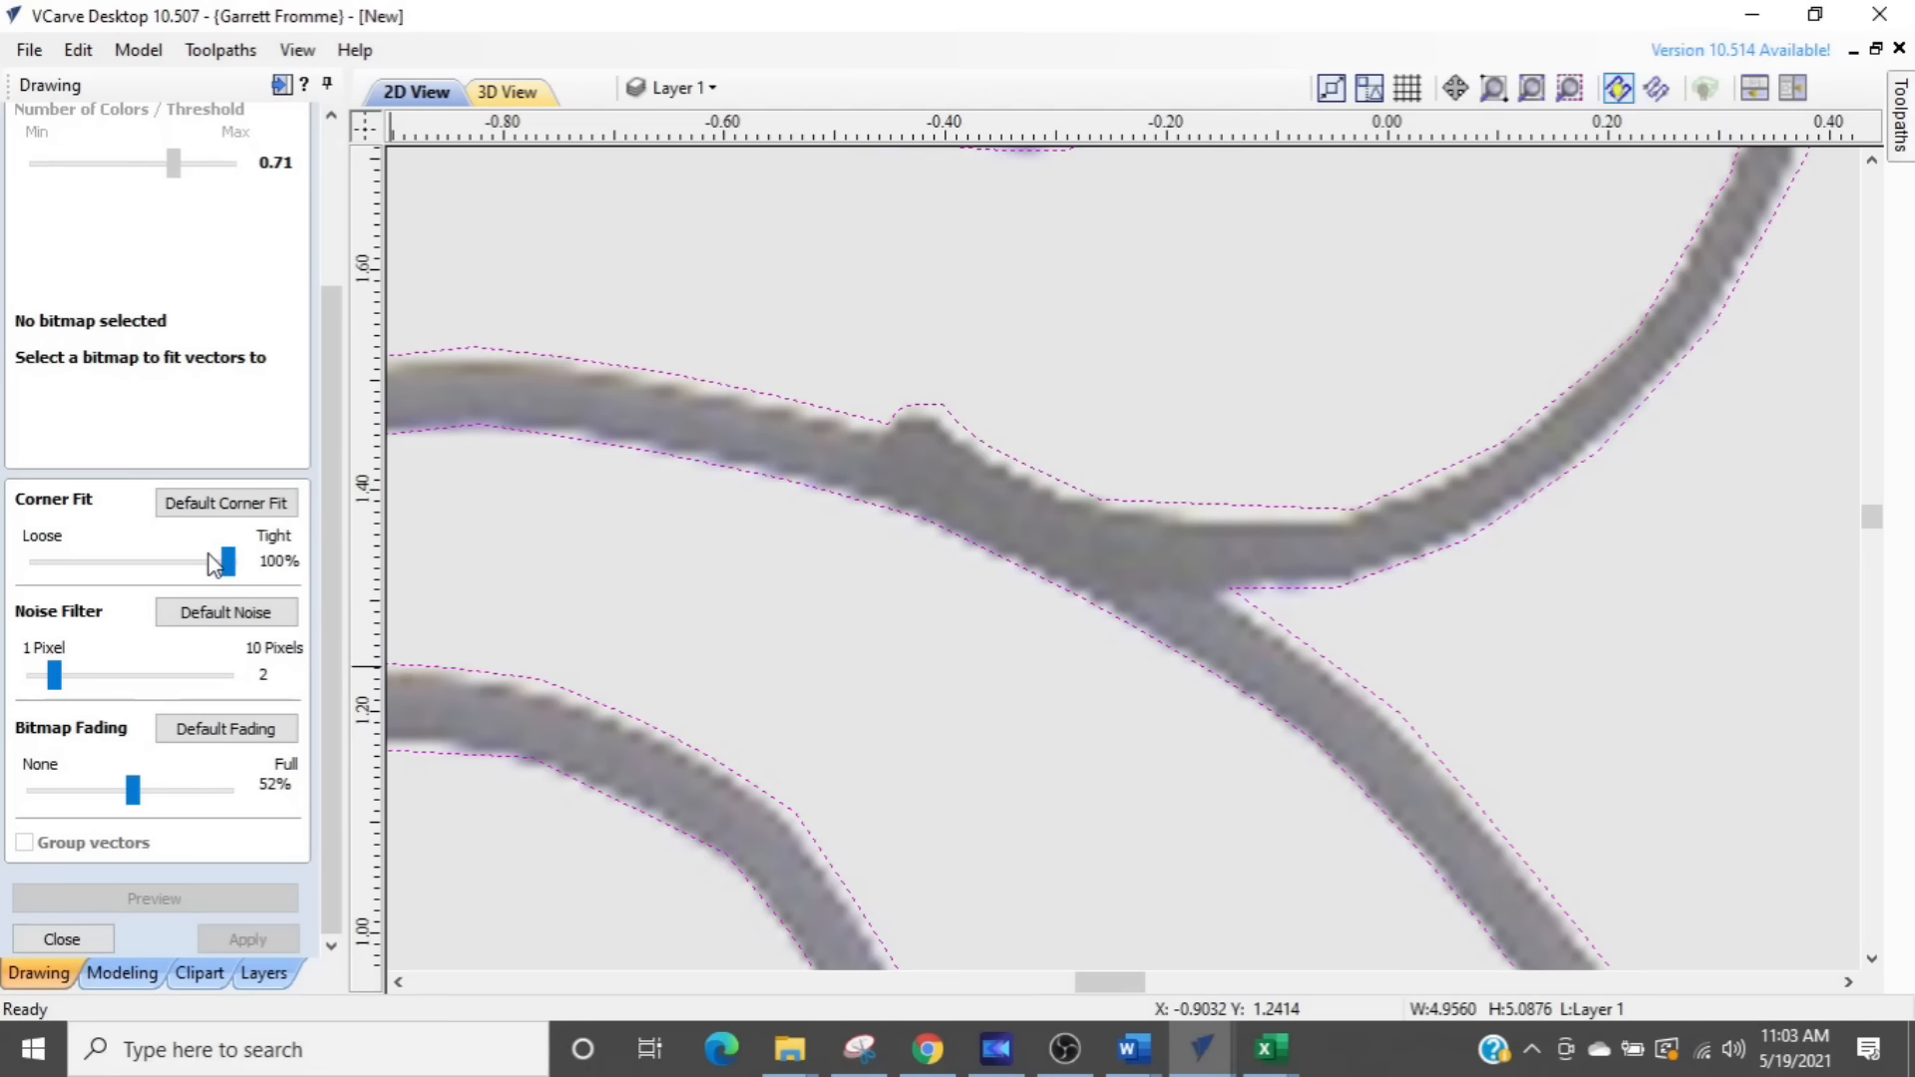
- Try loosening Corner Fit to 76%, and undo the previewed vectors after closing Trace Bitmap
{"action": "left_click_drag", "start_coordinate": [228, 569], "coordinate": [183, 577]}
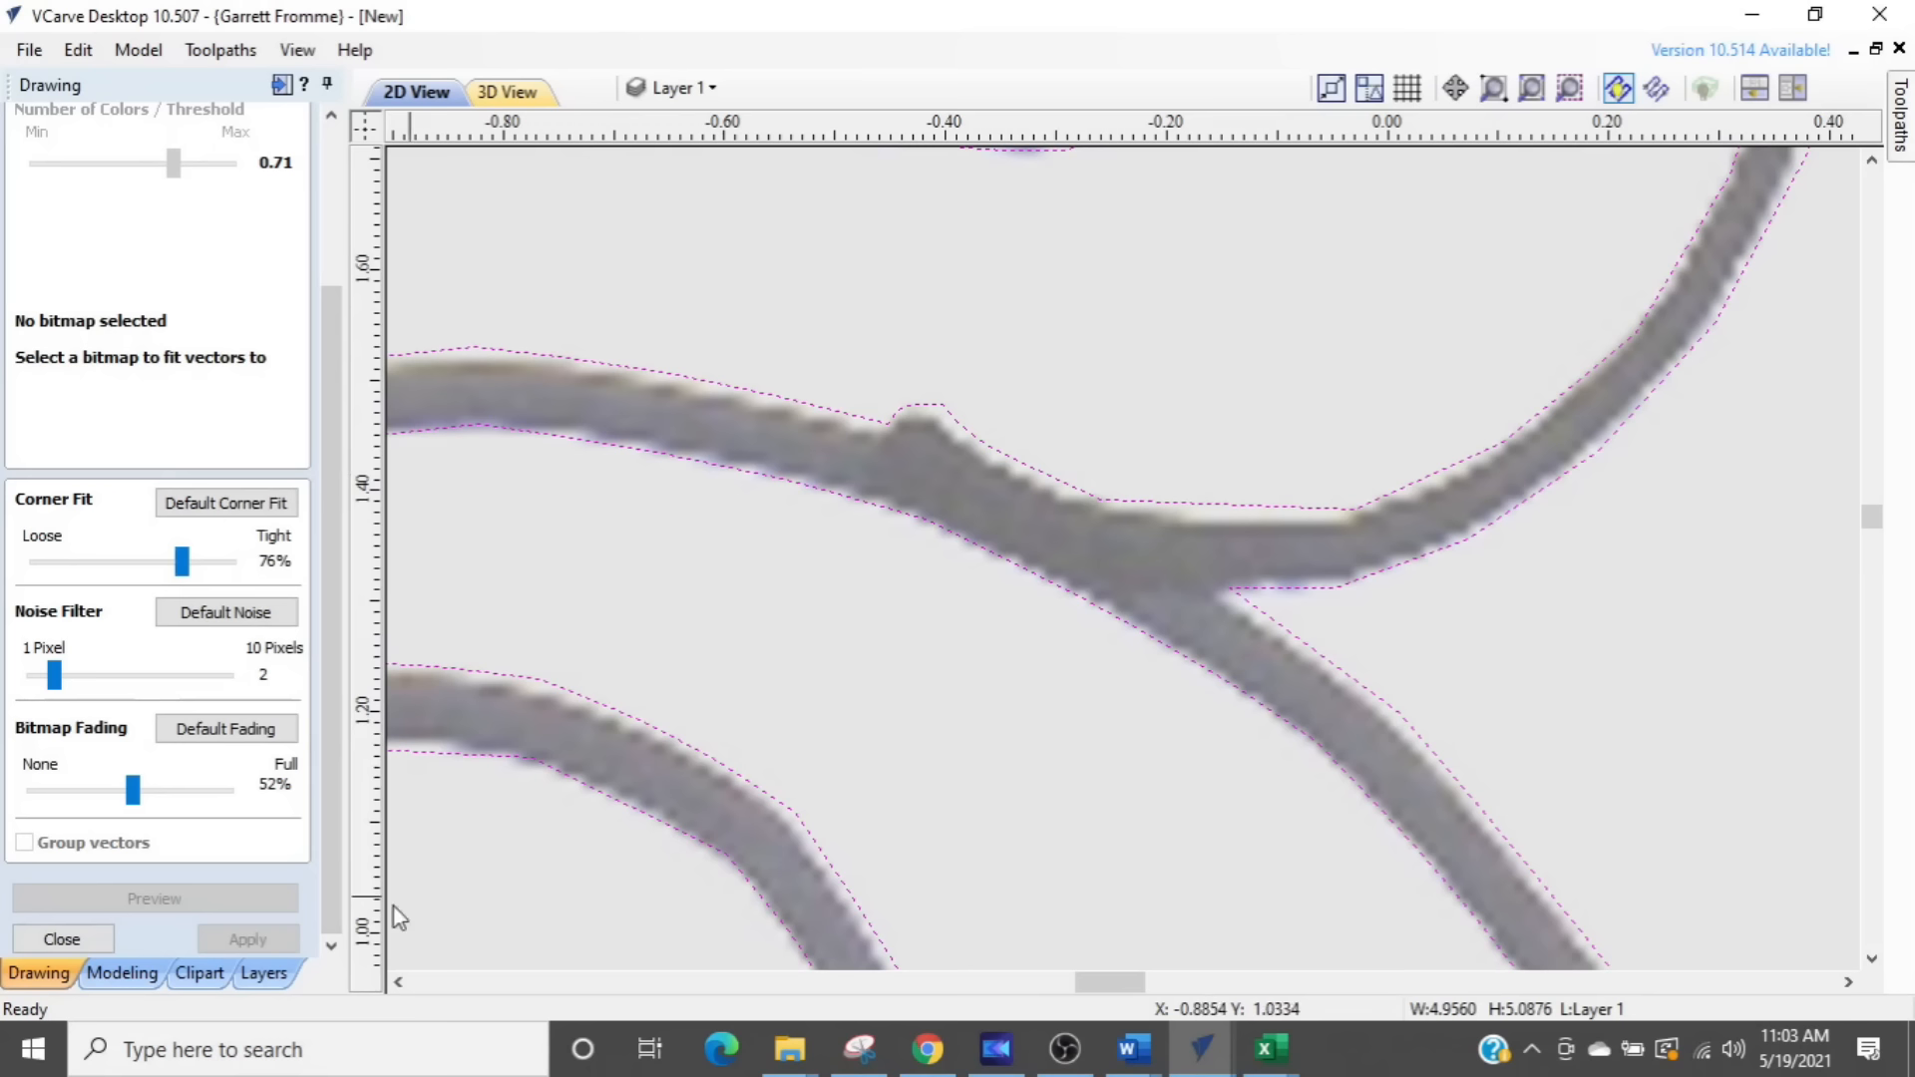
{"action": "left_click", "coordinate": [28, 946]}
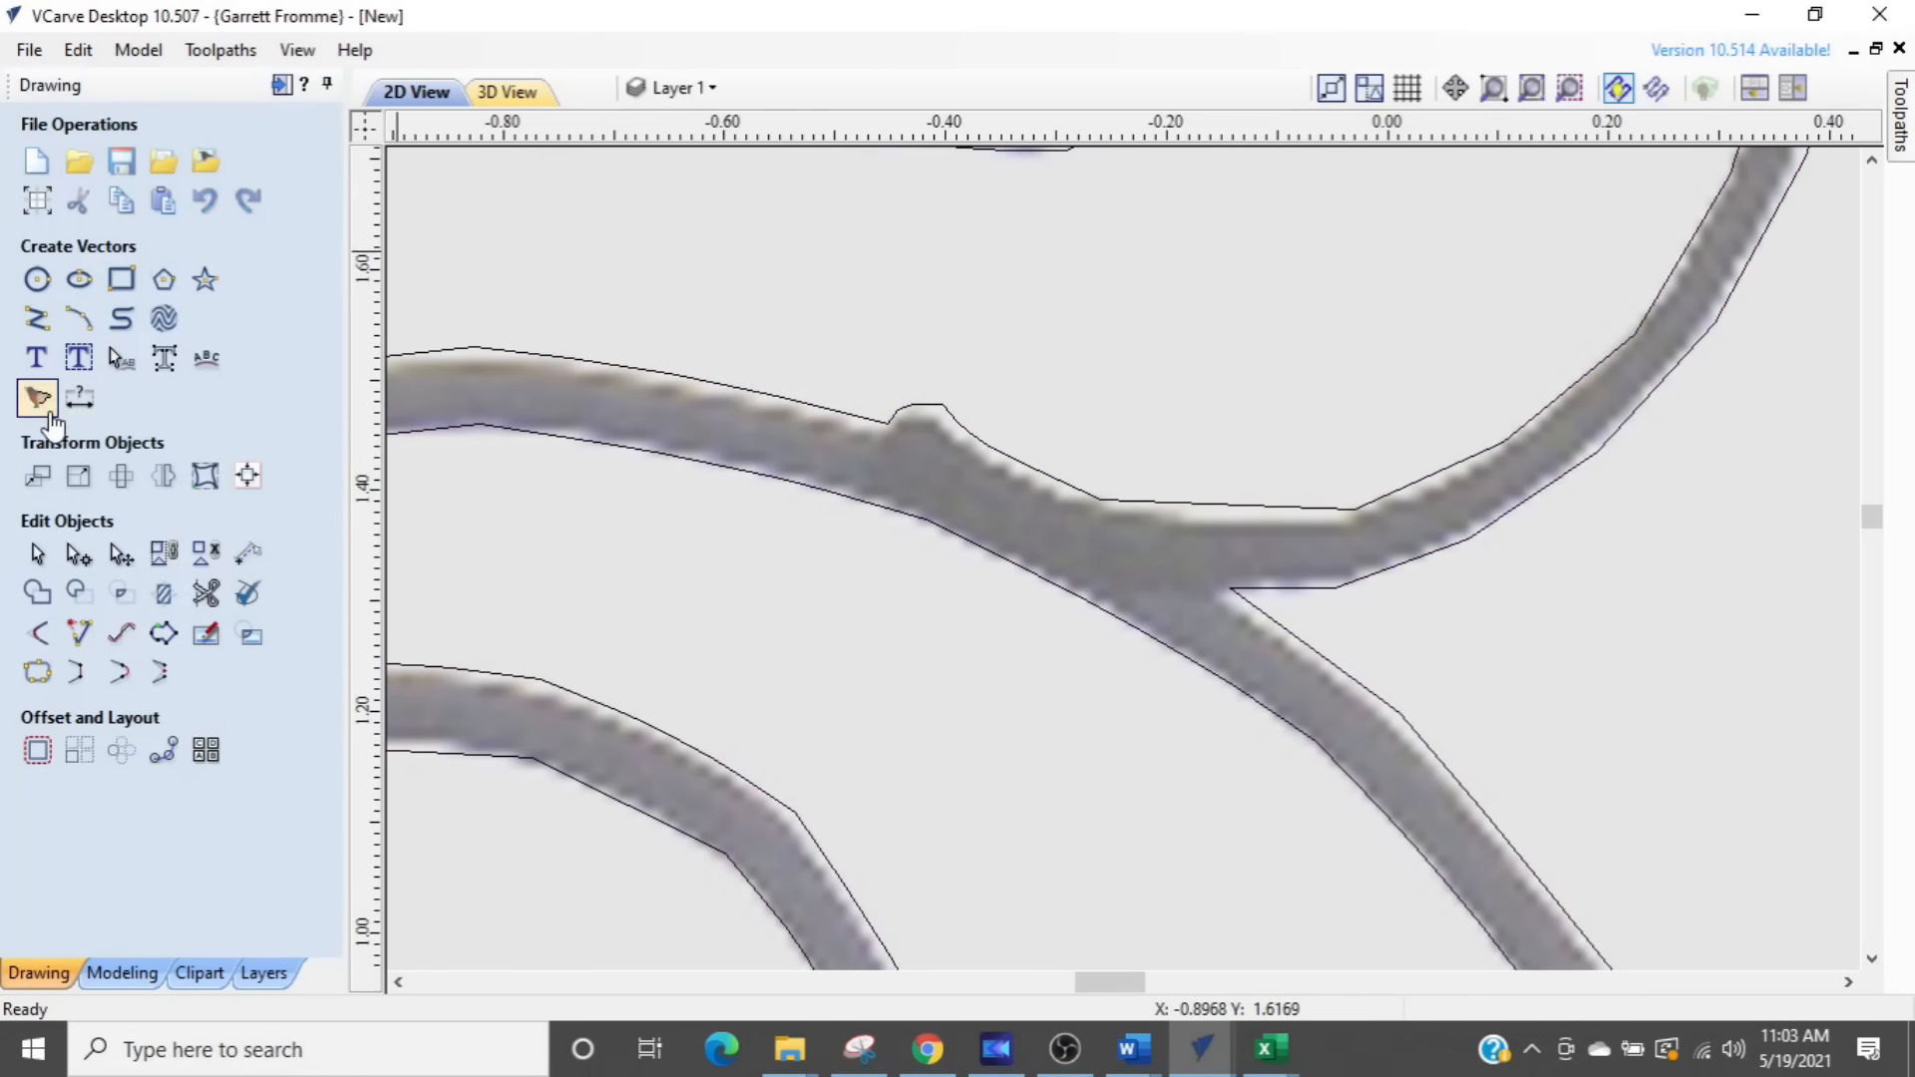
{"action": "key", "text": "ctrl+z"}
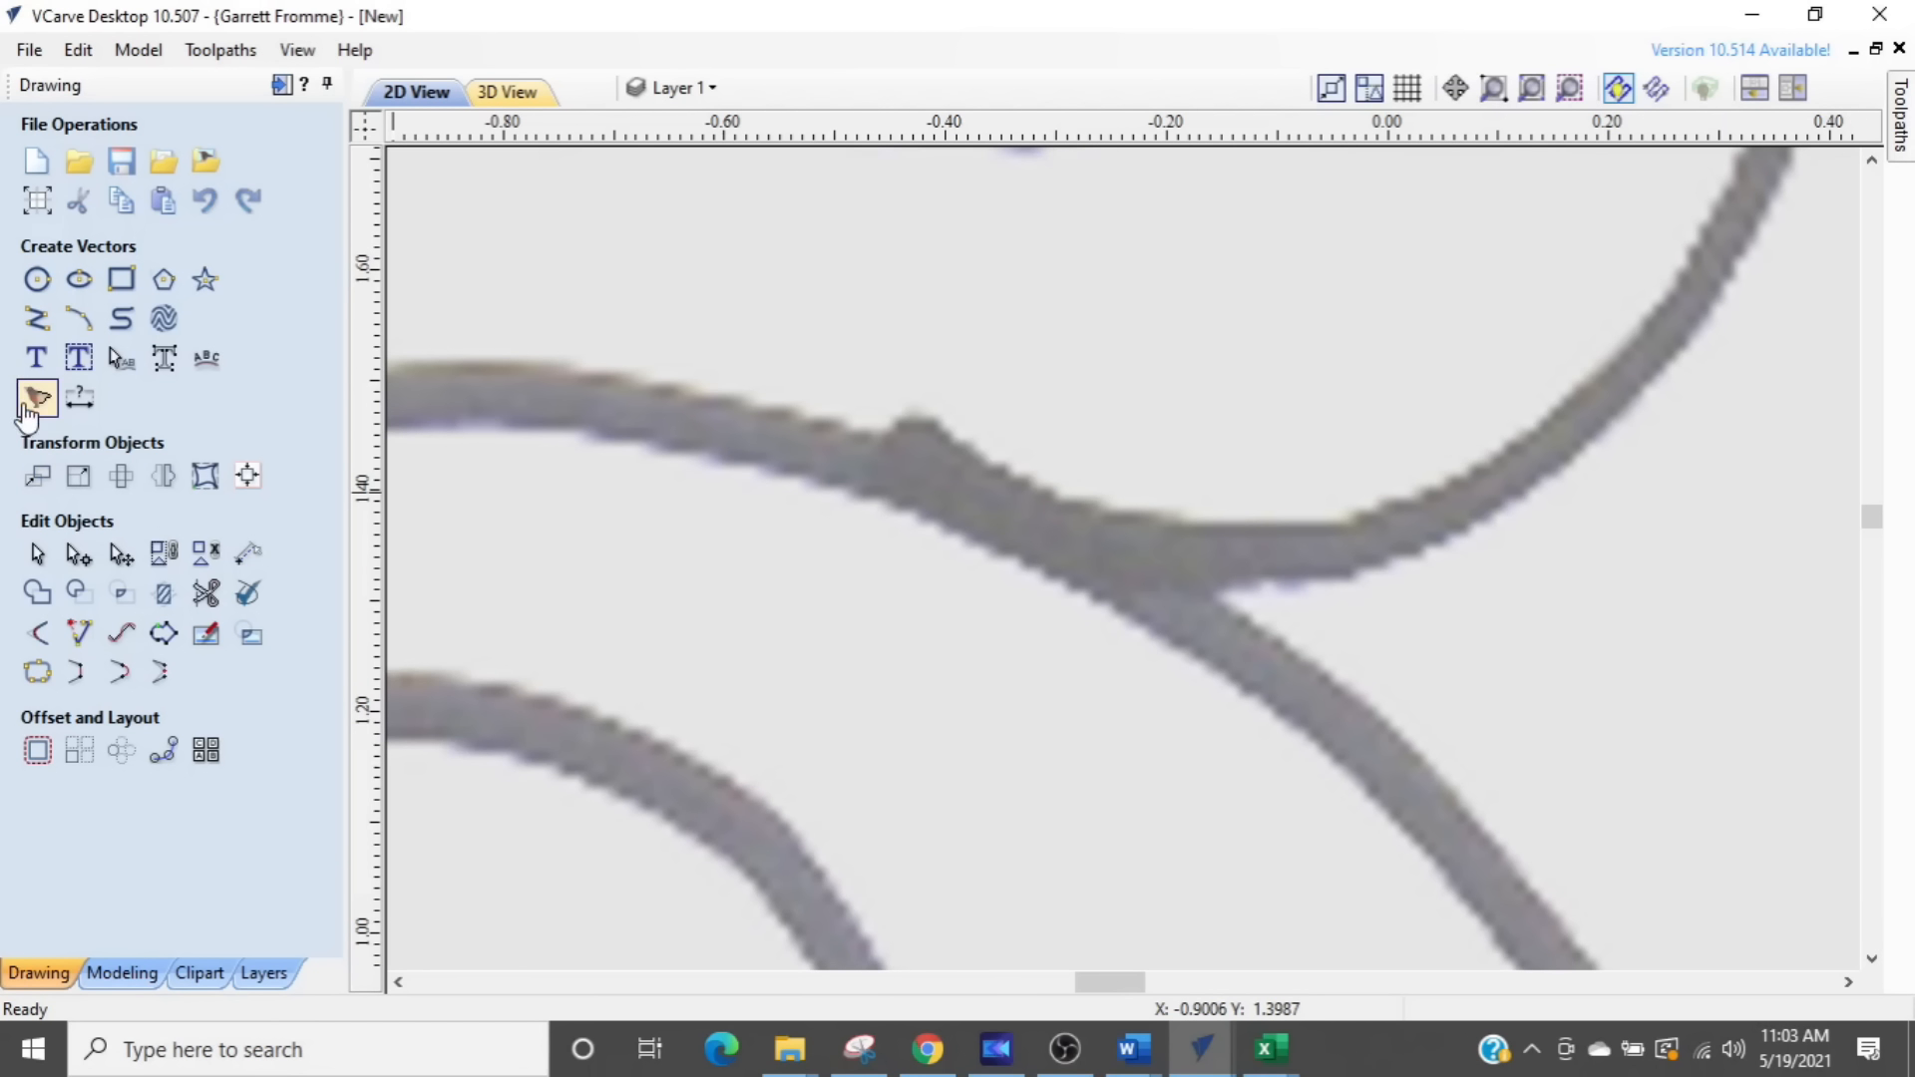
- Reopen Trace Bitmap for the swirl bitmap and preview the trace with Corner Fit at 100%
{"action": "left_click", "coordinate": [36, 397]}
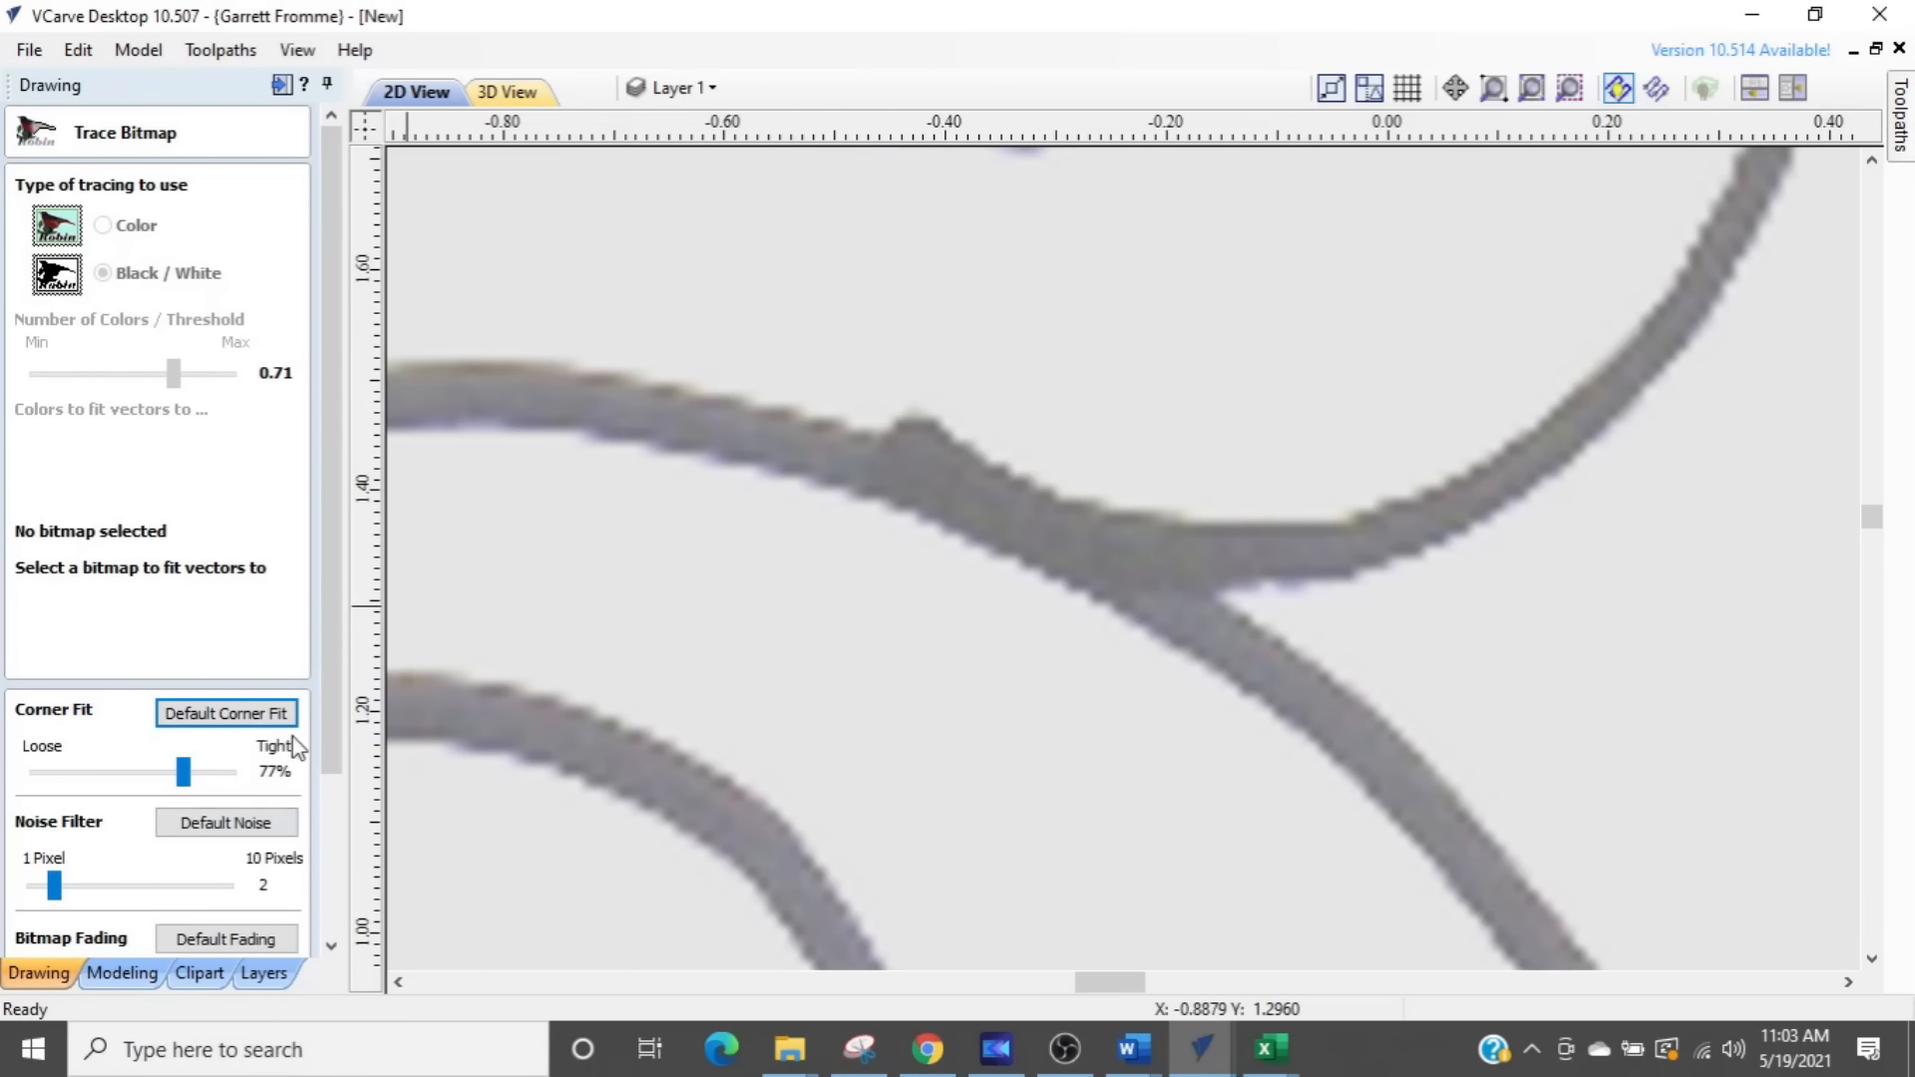
{"action": "left_click_drag", "start_coordinate": [331, 740], "coordinate": [337, 827]}
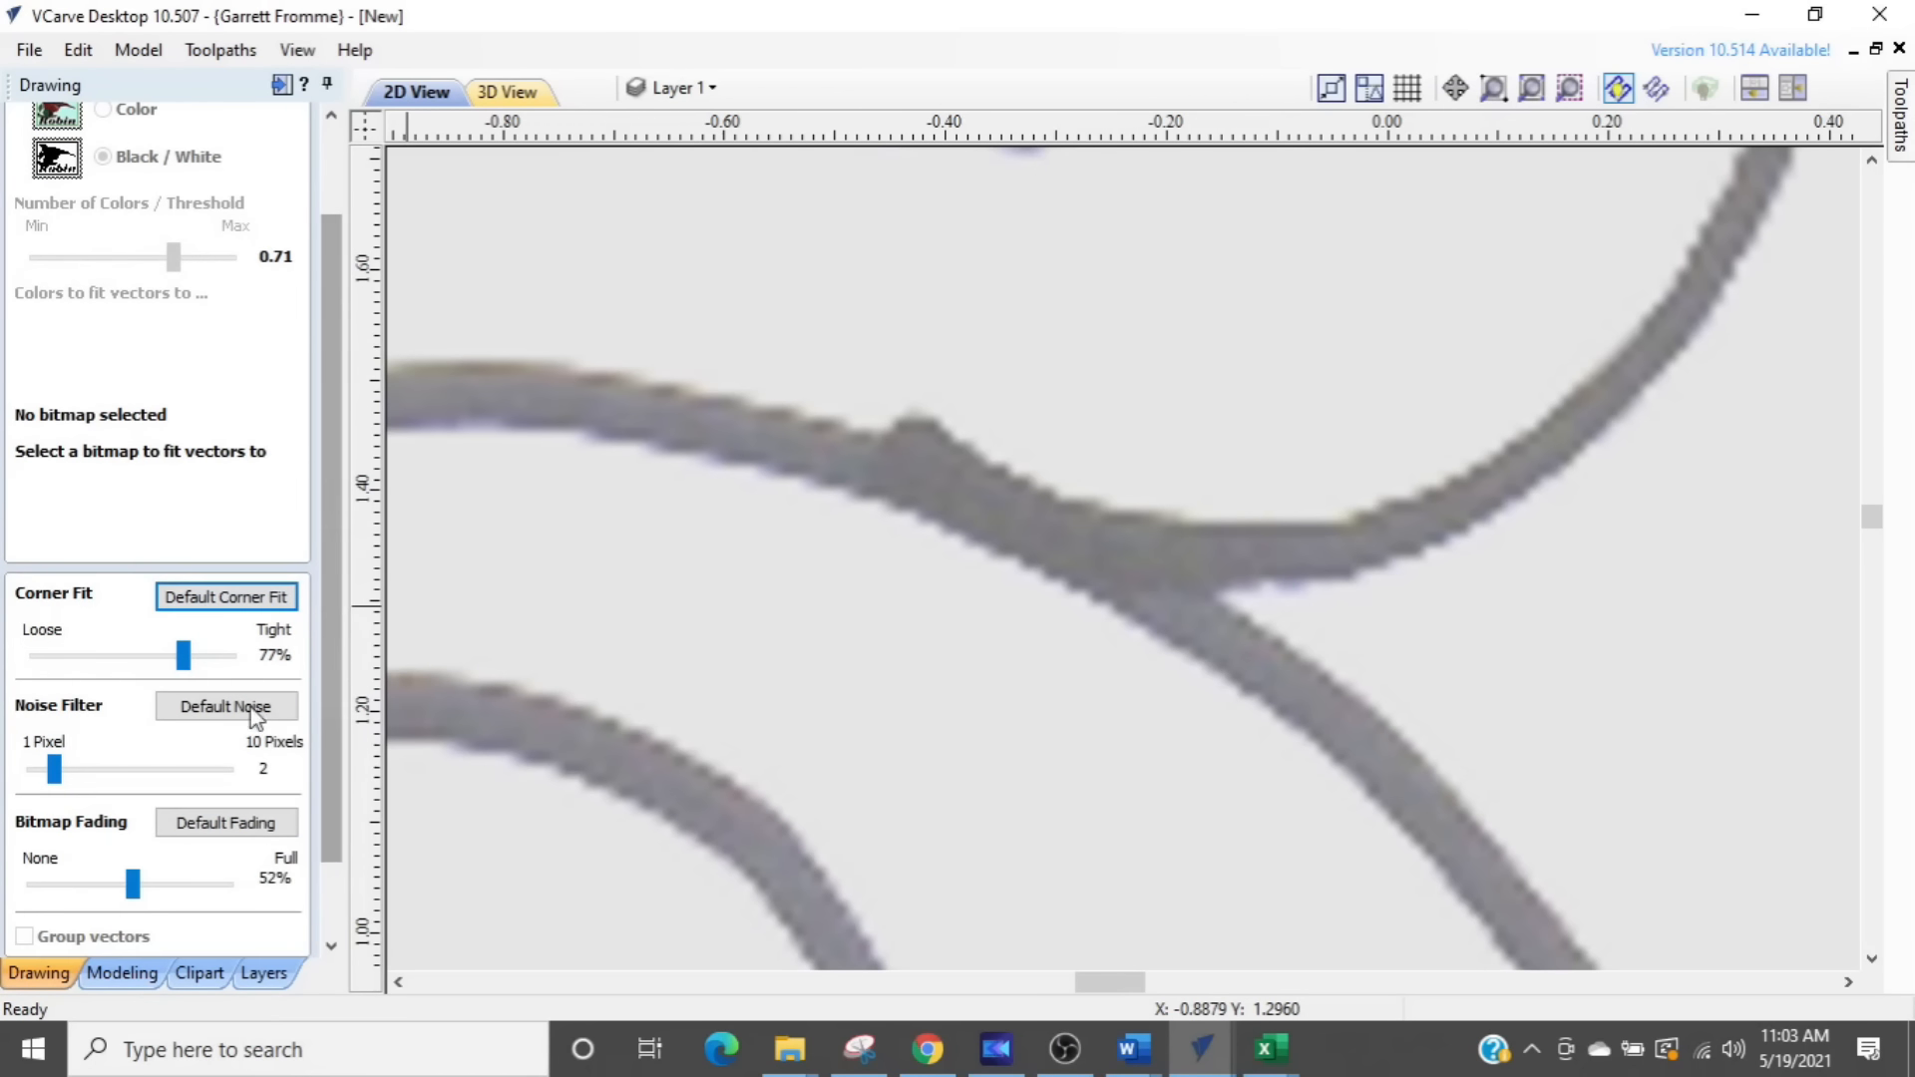
{"action": "left_click_drag", "start_coordinate": [183, 658], "coordinate": [246, 666]}
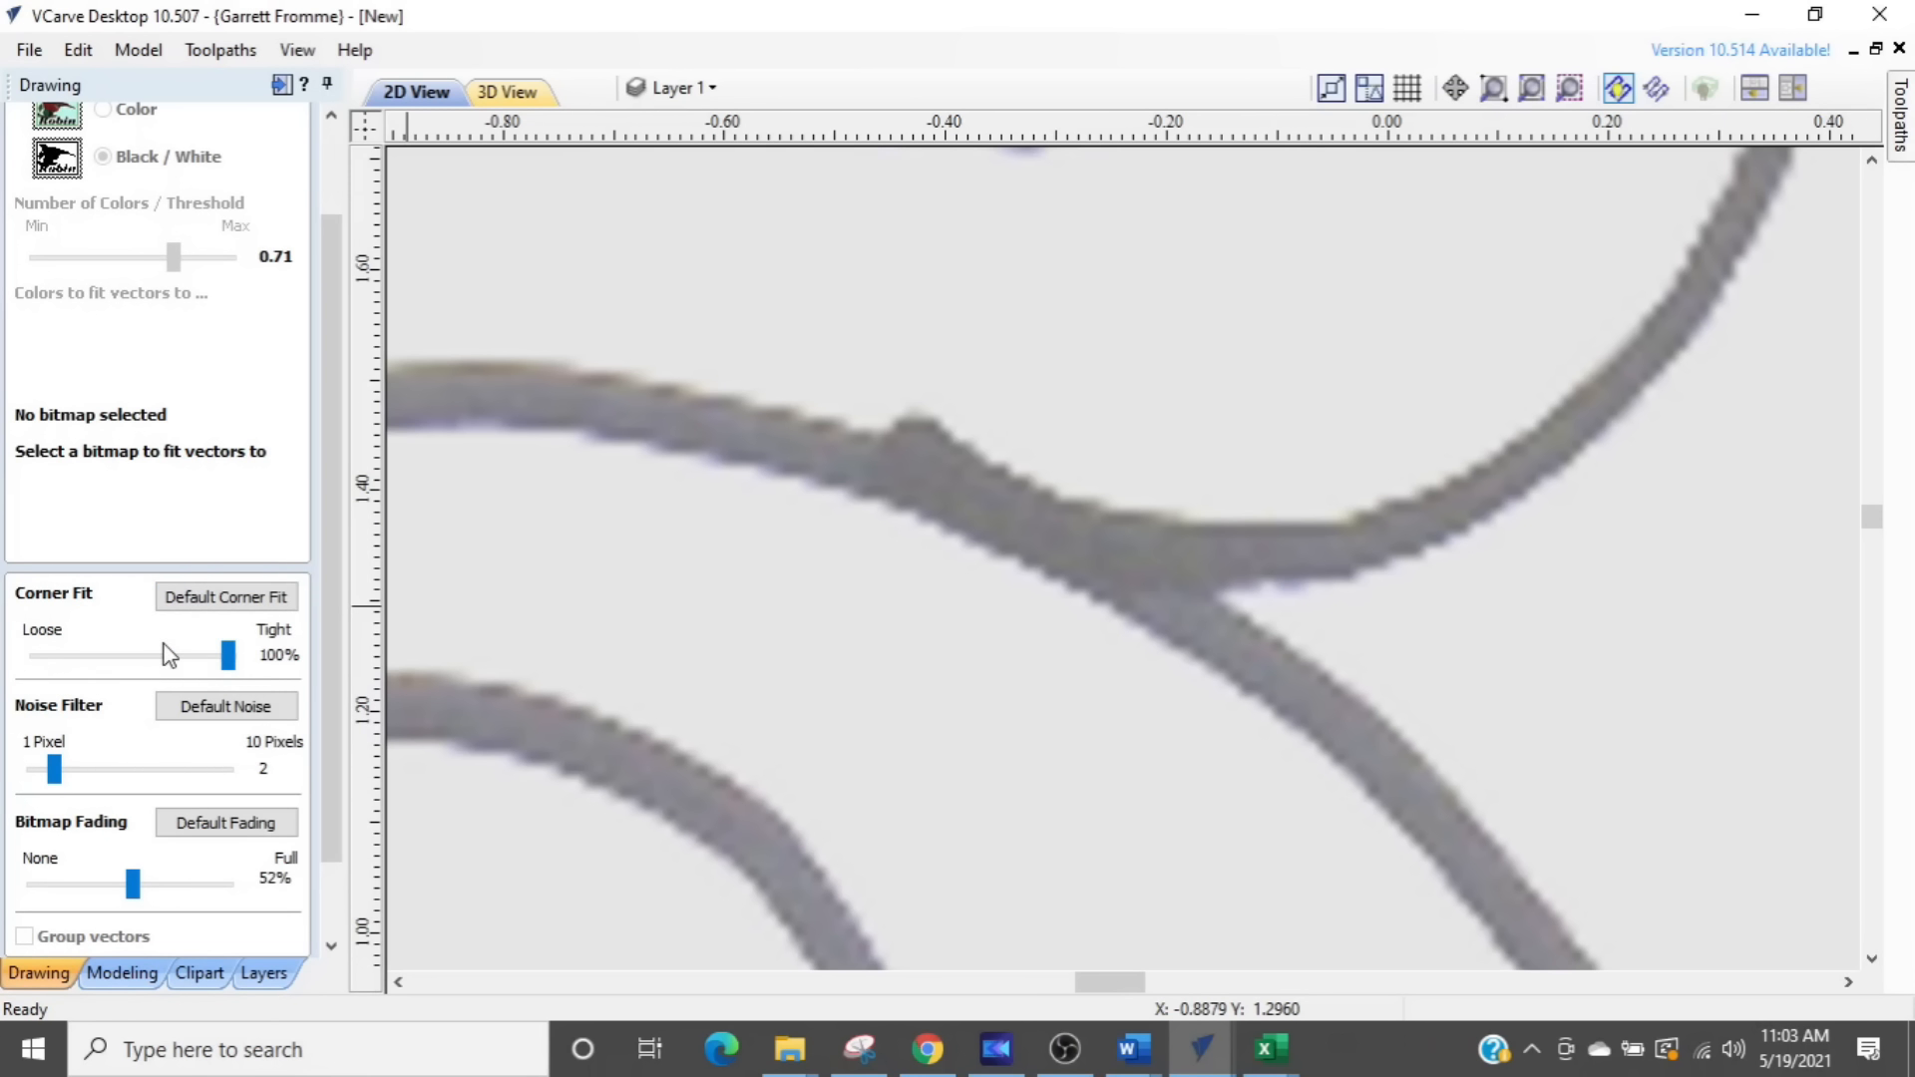
{"action": "left_click_drag", "start_coordinate": [325, 784], "coordinate": [344, 902]}
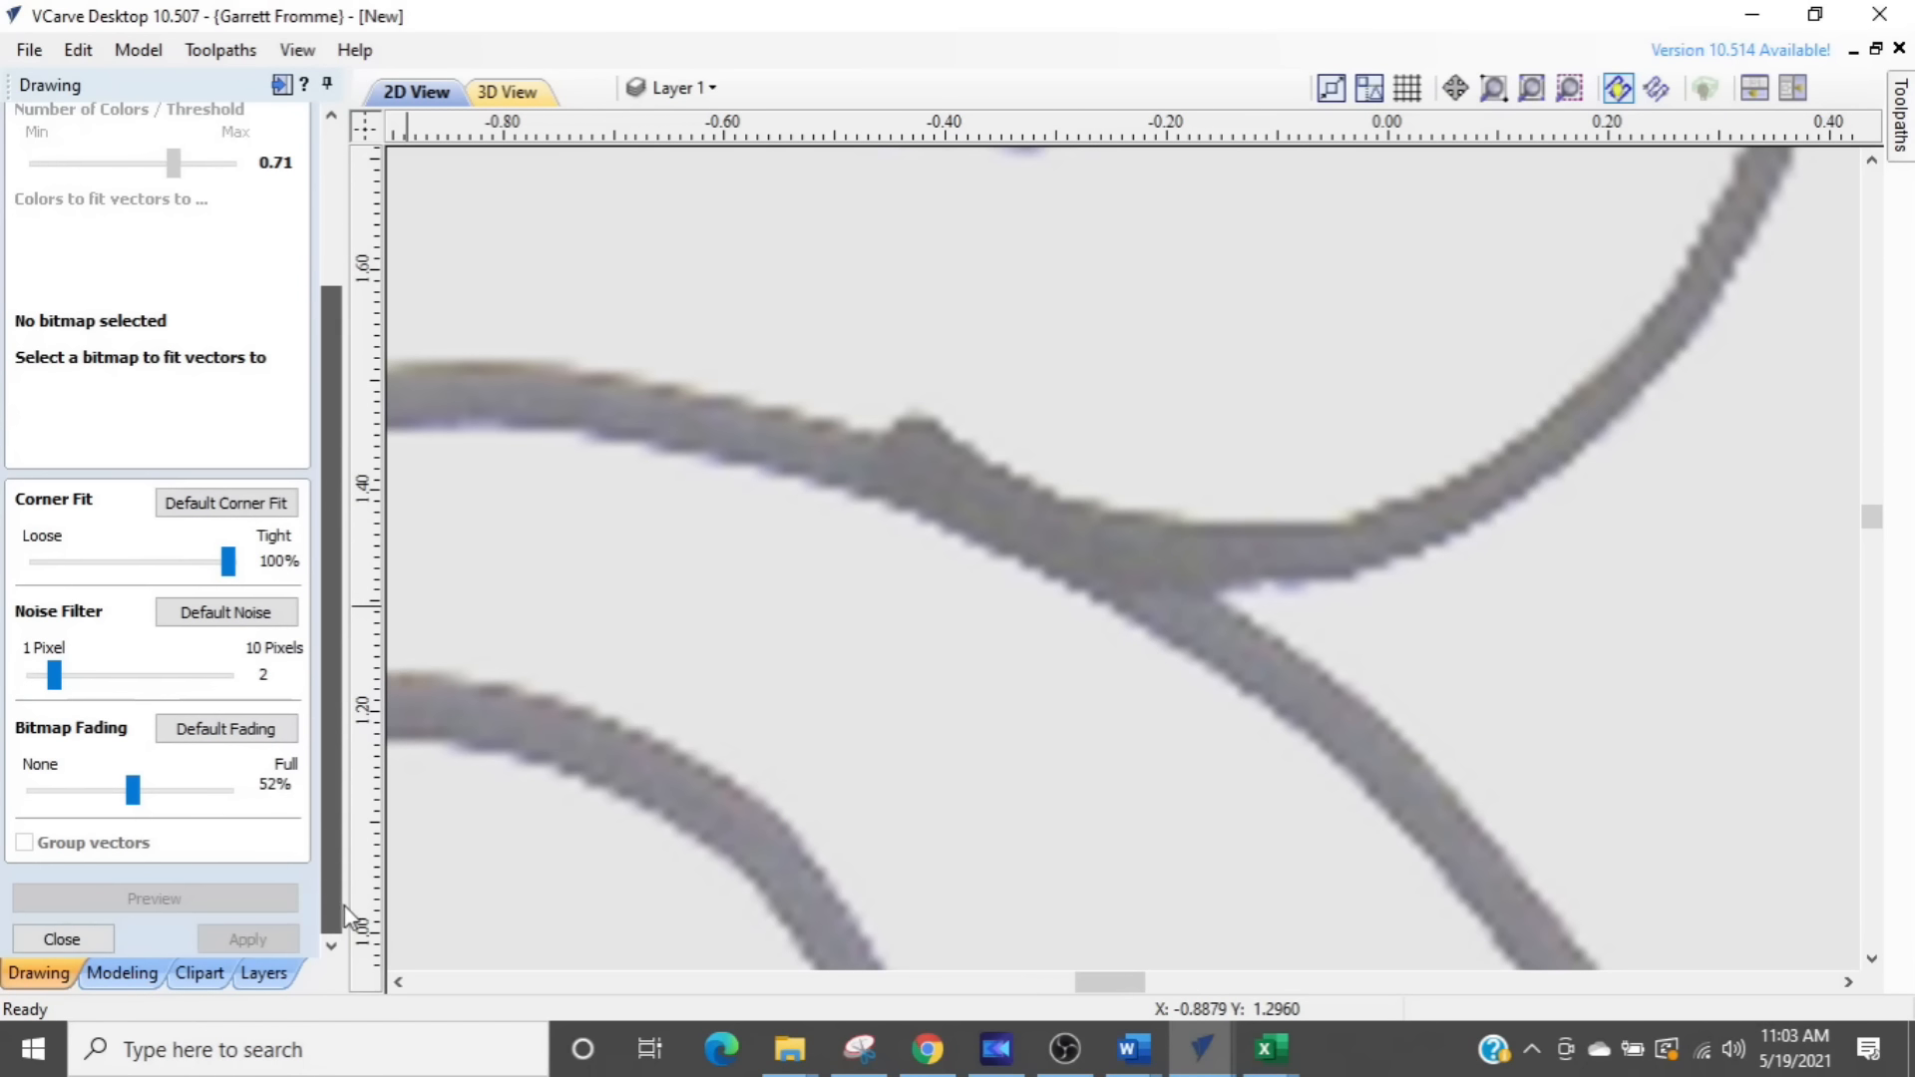
{"action": "left_click", "coordinate": [663, 611]}
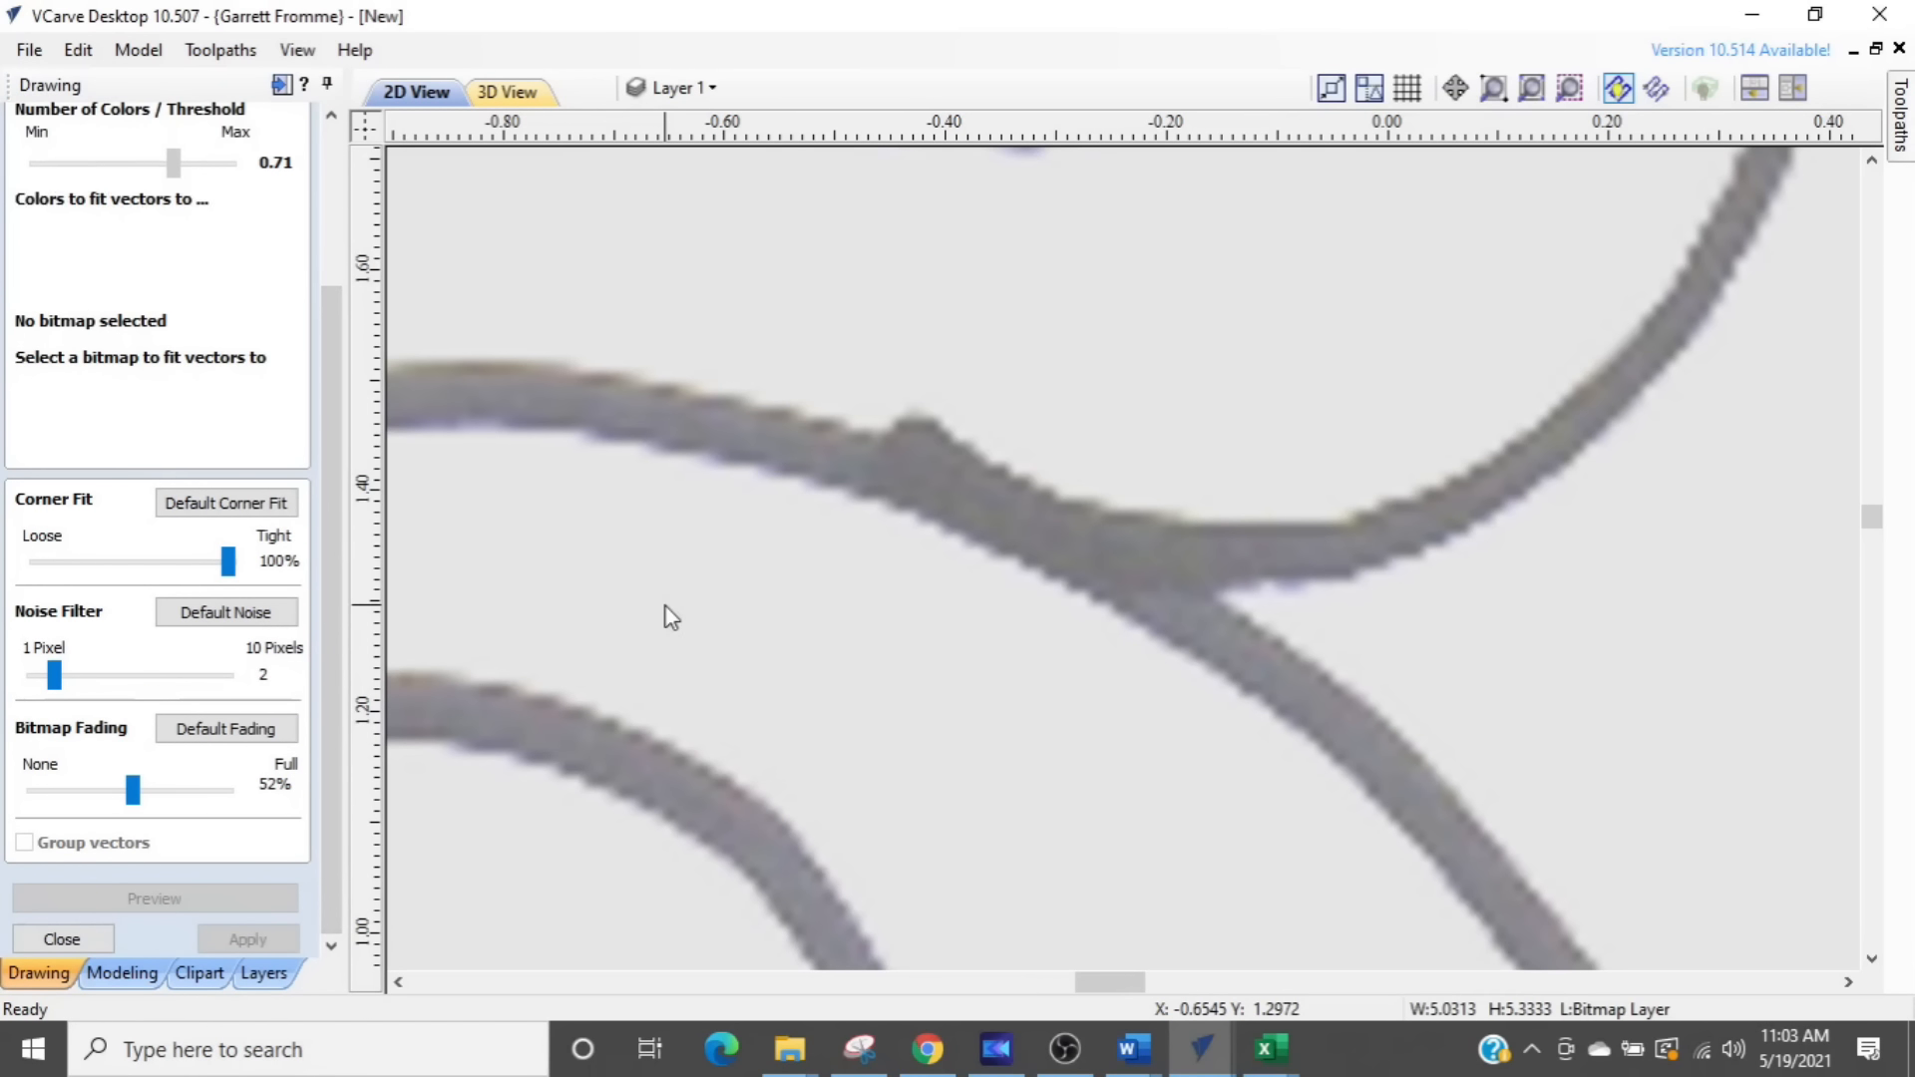
{"action": "left_click", "coordinate": [203, 896]}
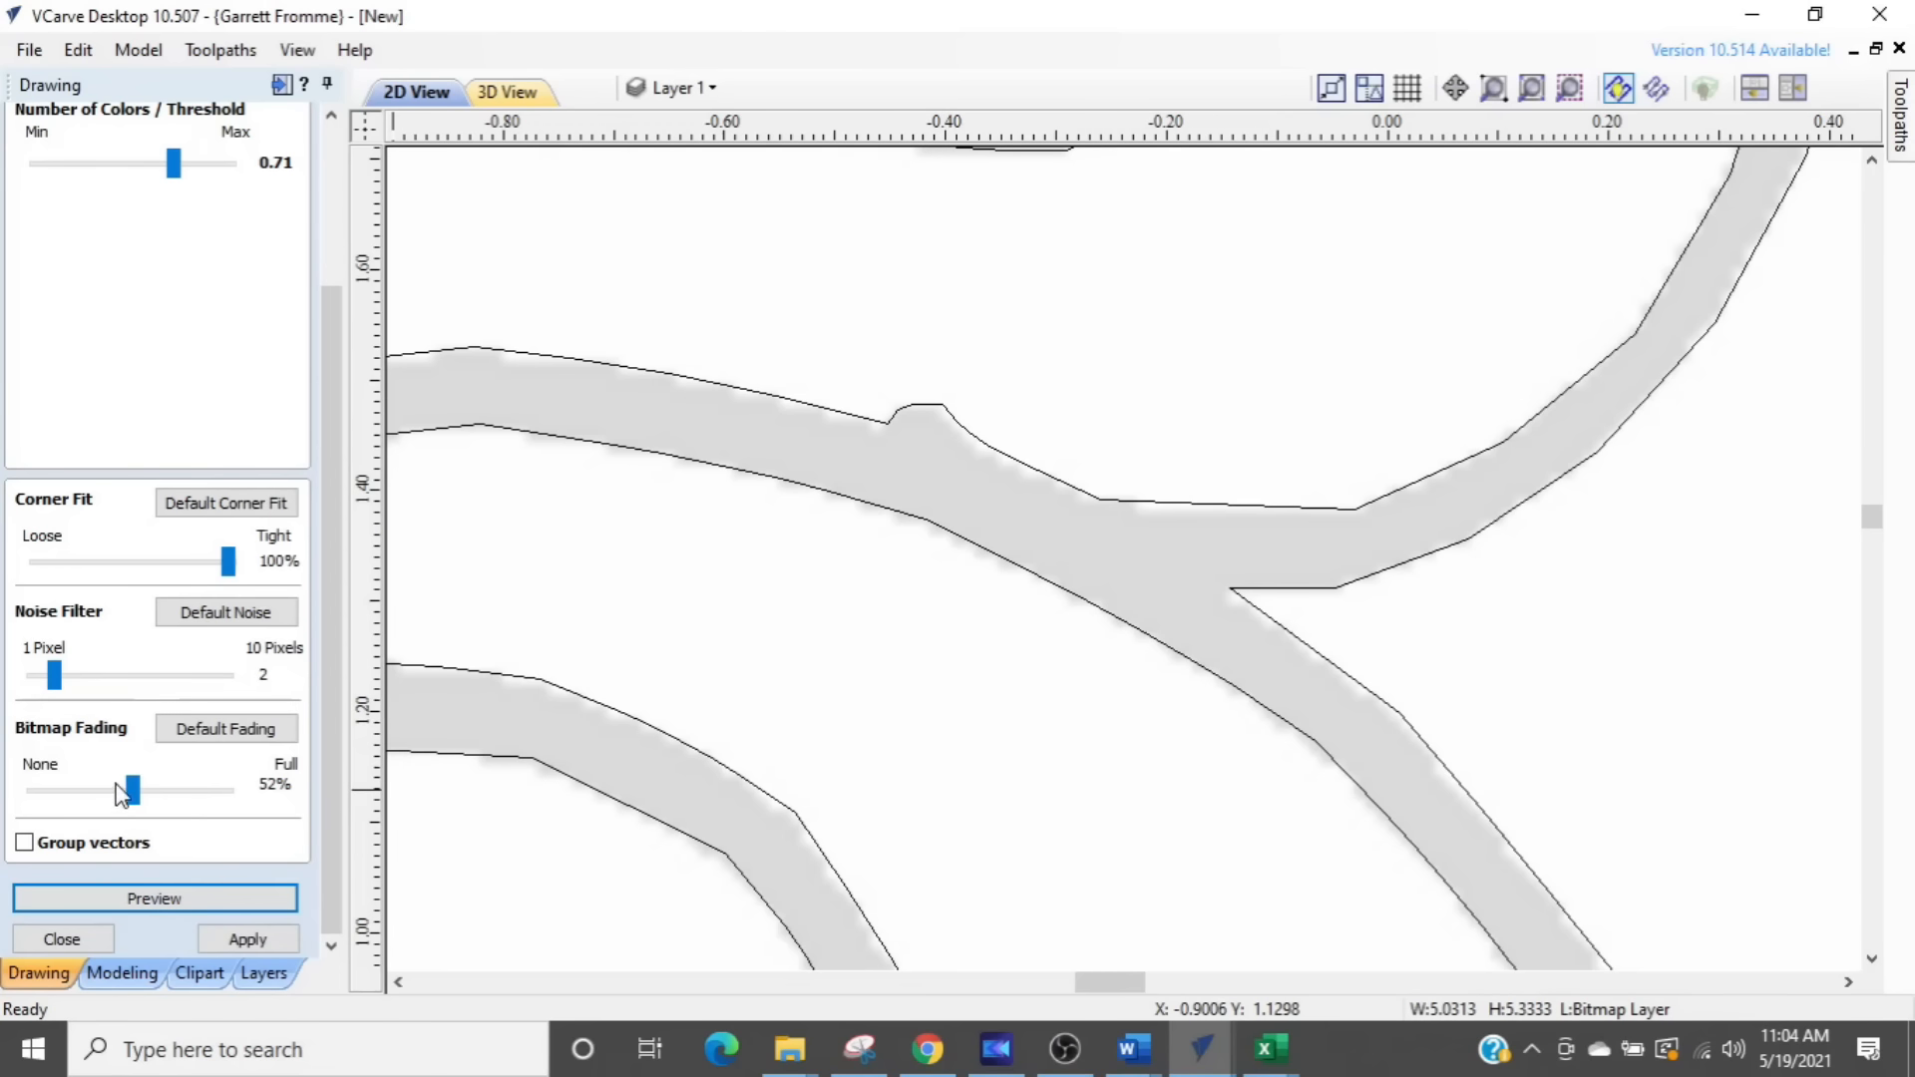
{"action": "scroll", "coordinate": [1332, 405], "scroll_direction": "up", "scroll_amount": 3}
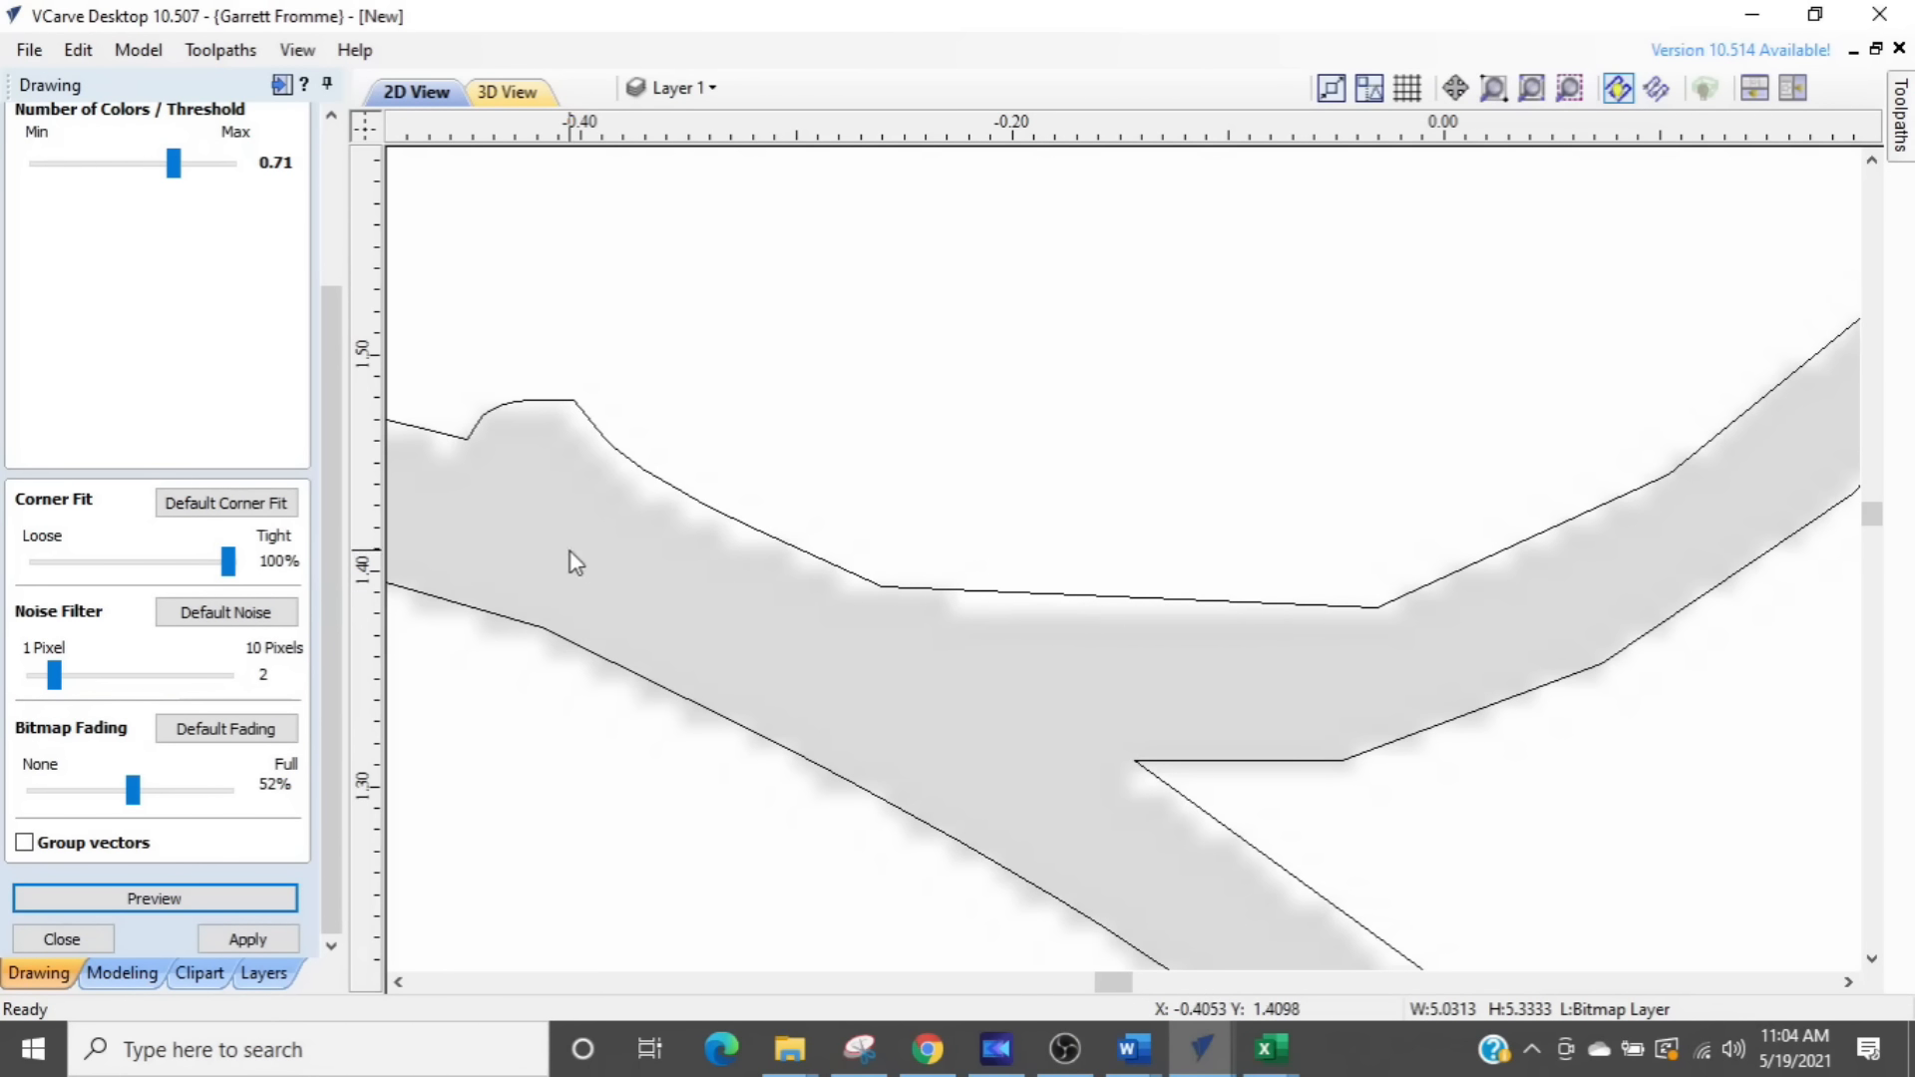
- Loosen Corner Fit to 0% and preview the trace to check the smoothness of the swirl curves
{"action": "left_click_drag", "start_coordinate": [227, 564], "coordinate": [36, 564]}
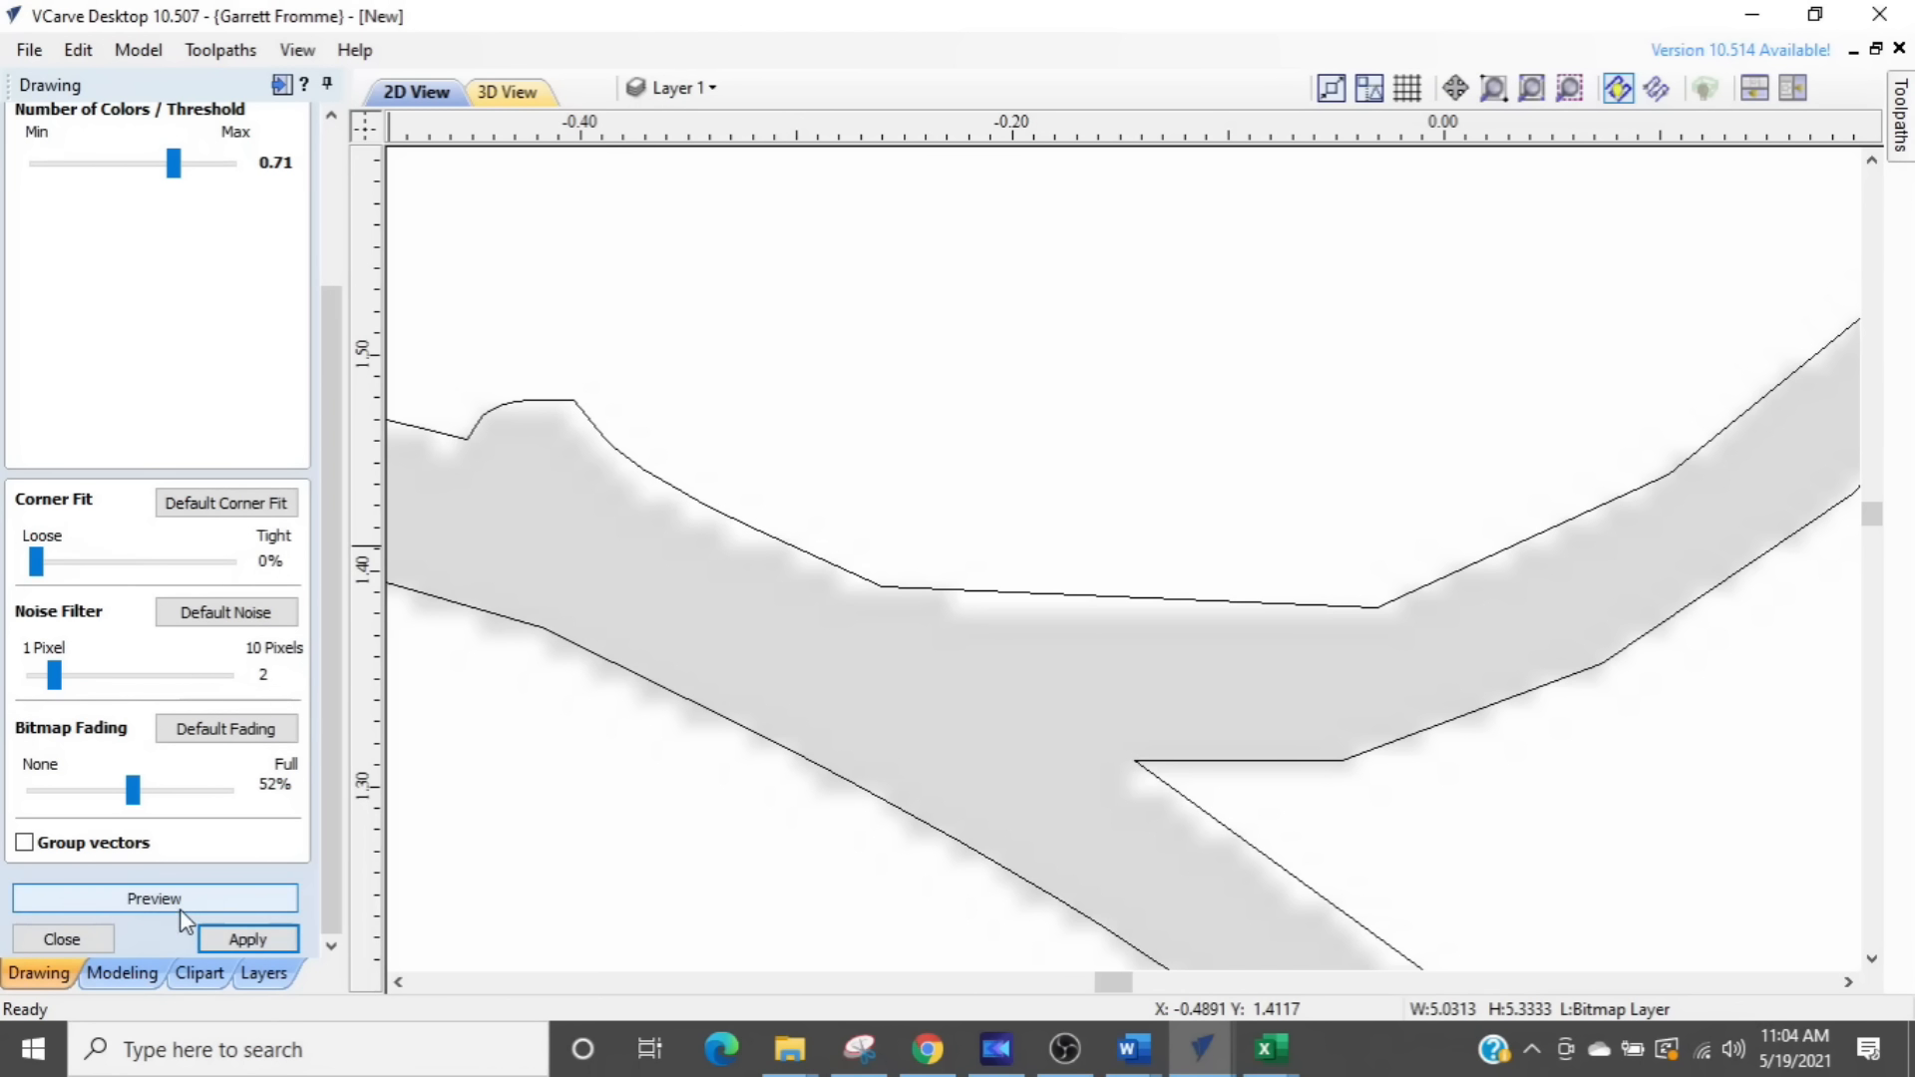
{"action": "left_click", "coordinate": [181, 903]}
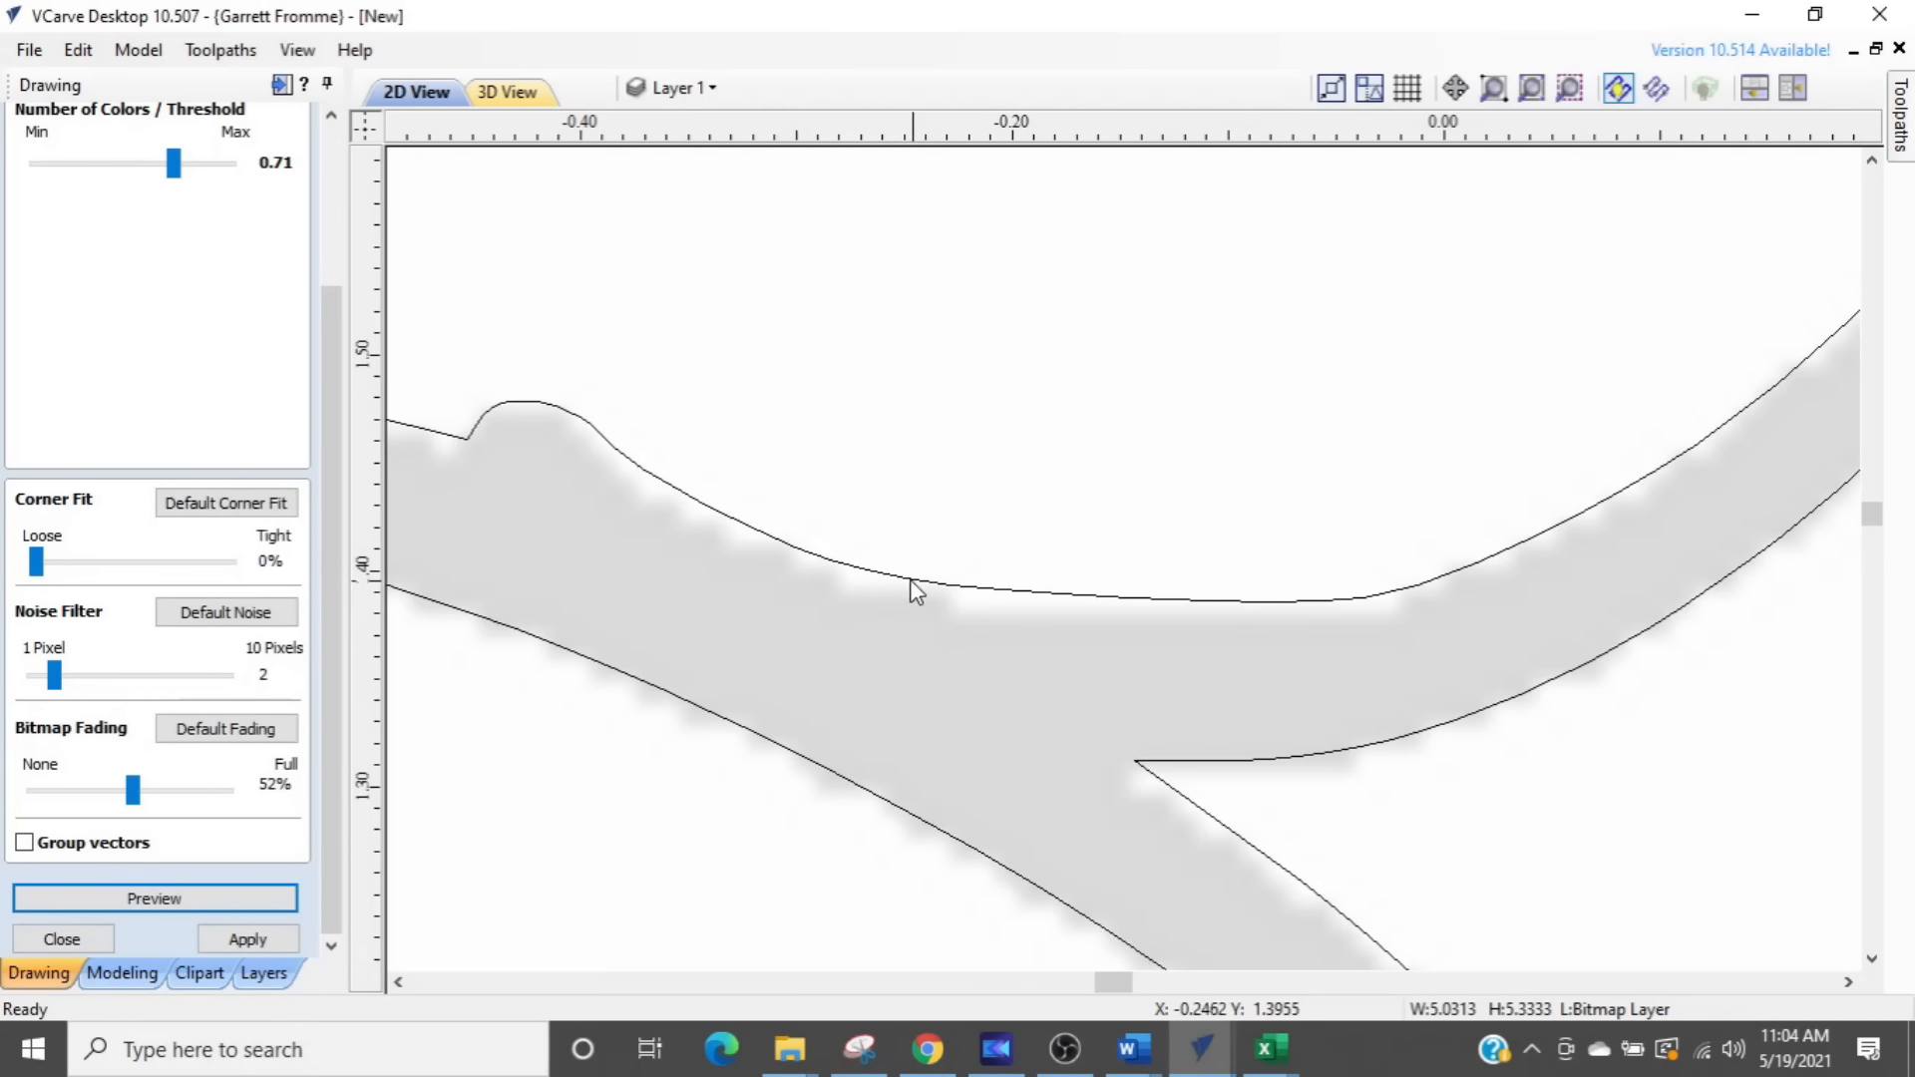
{"action": "scroll", "coordinate": [1197, 591], "scroll_direction": "down", "scroll_amount": 3}
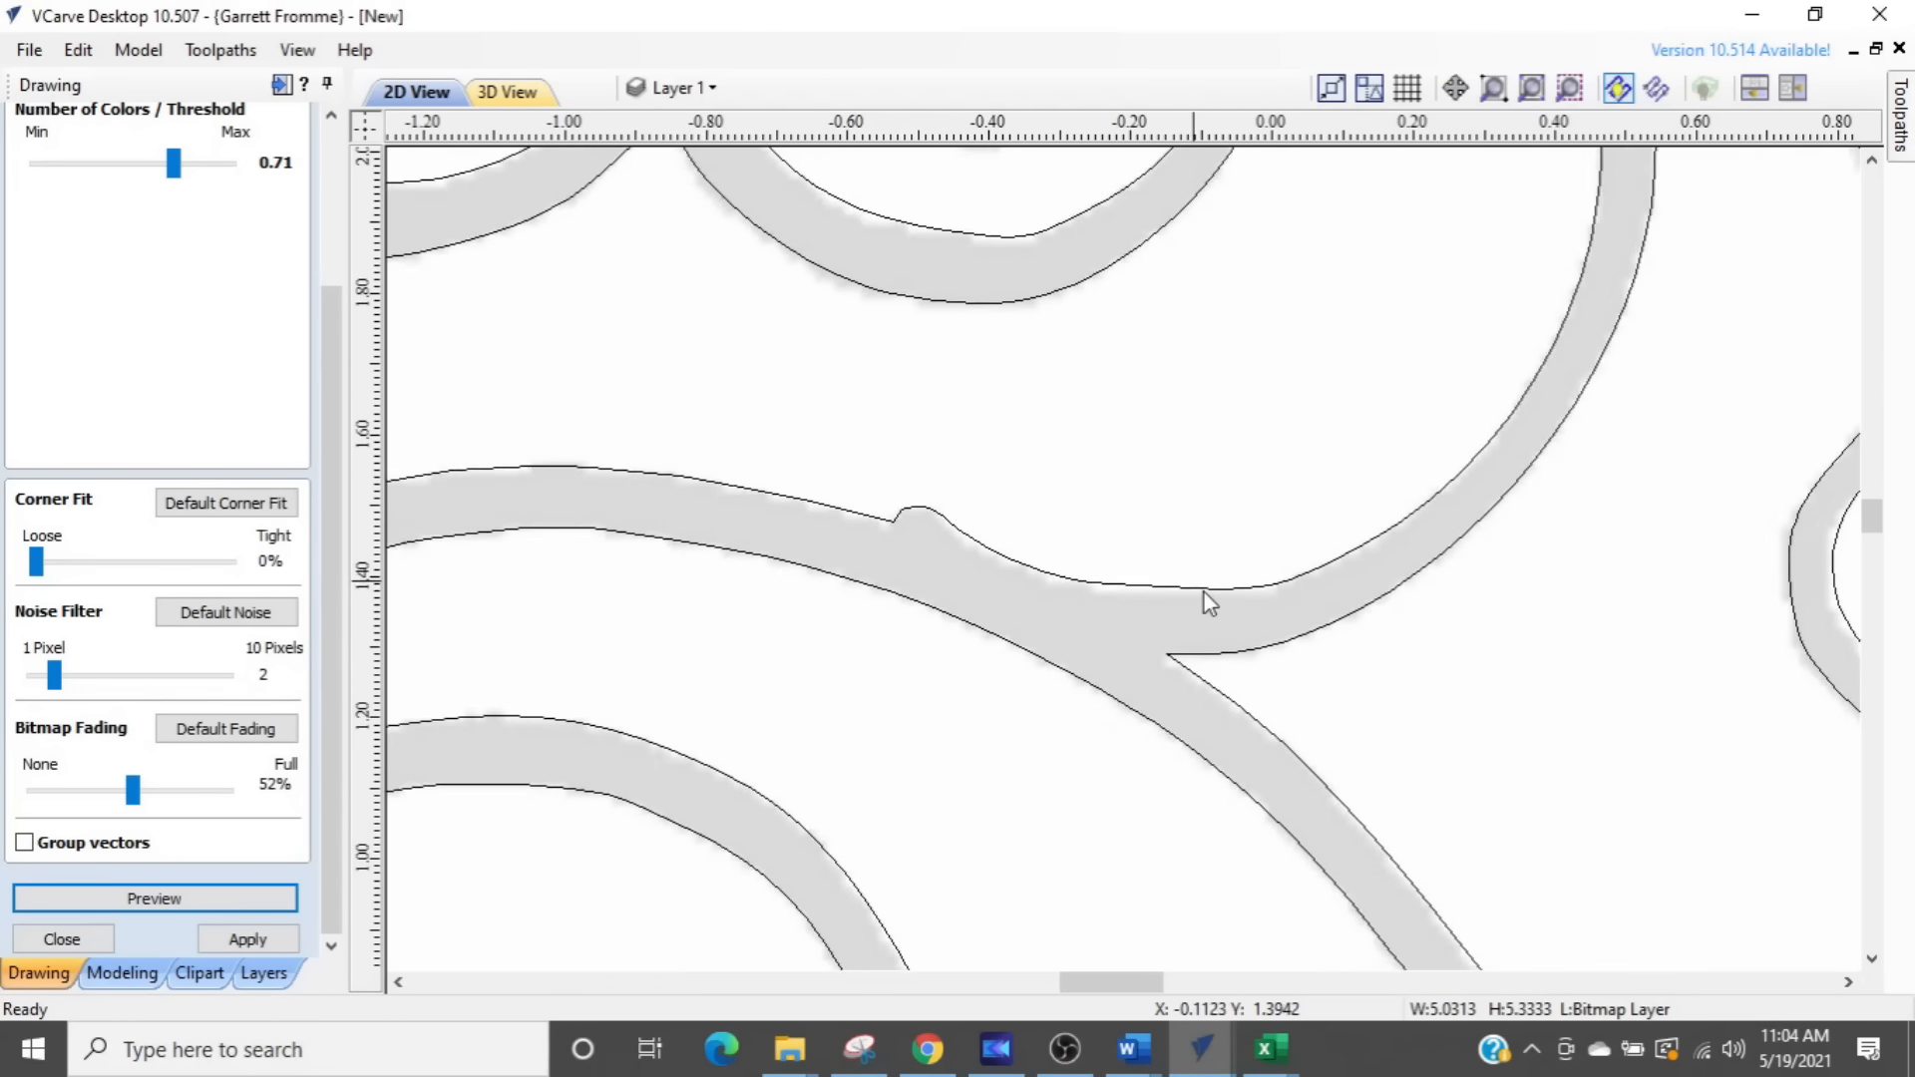
{"action": "scroll", "coordinate": [1201, 591], "scroll_direction": "down", "scroll_amount": 2}
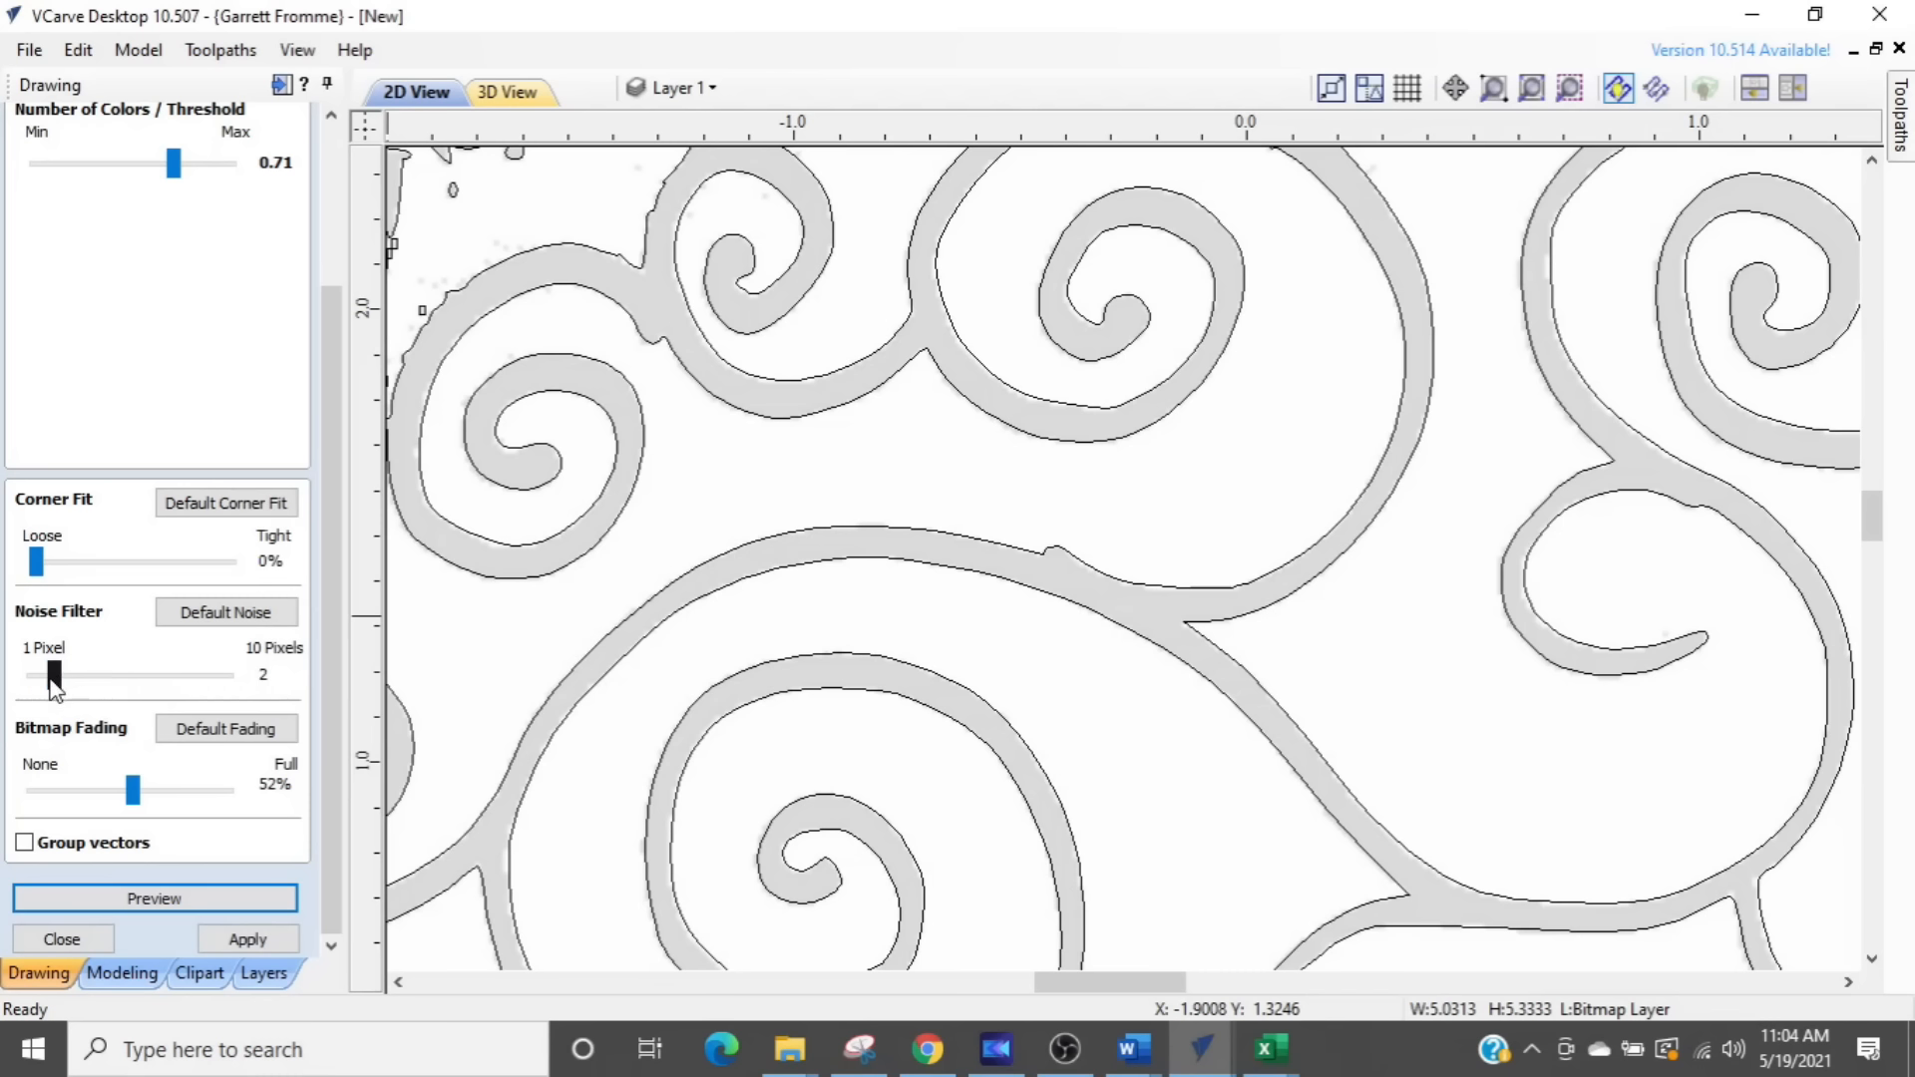
- Raise the Noise Filter to 4 pixels and the Bitmap Fading to 65%
{"action": "left_click_drag", "start_coordinate": [52, 678], "coordinate": [128, 686]}
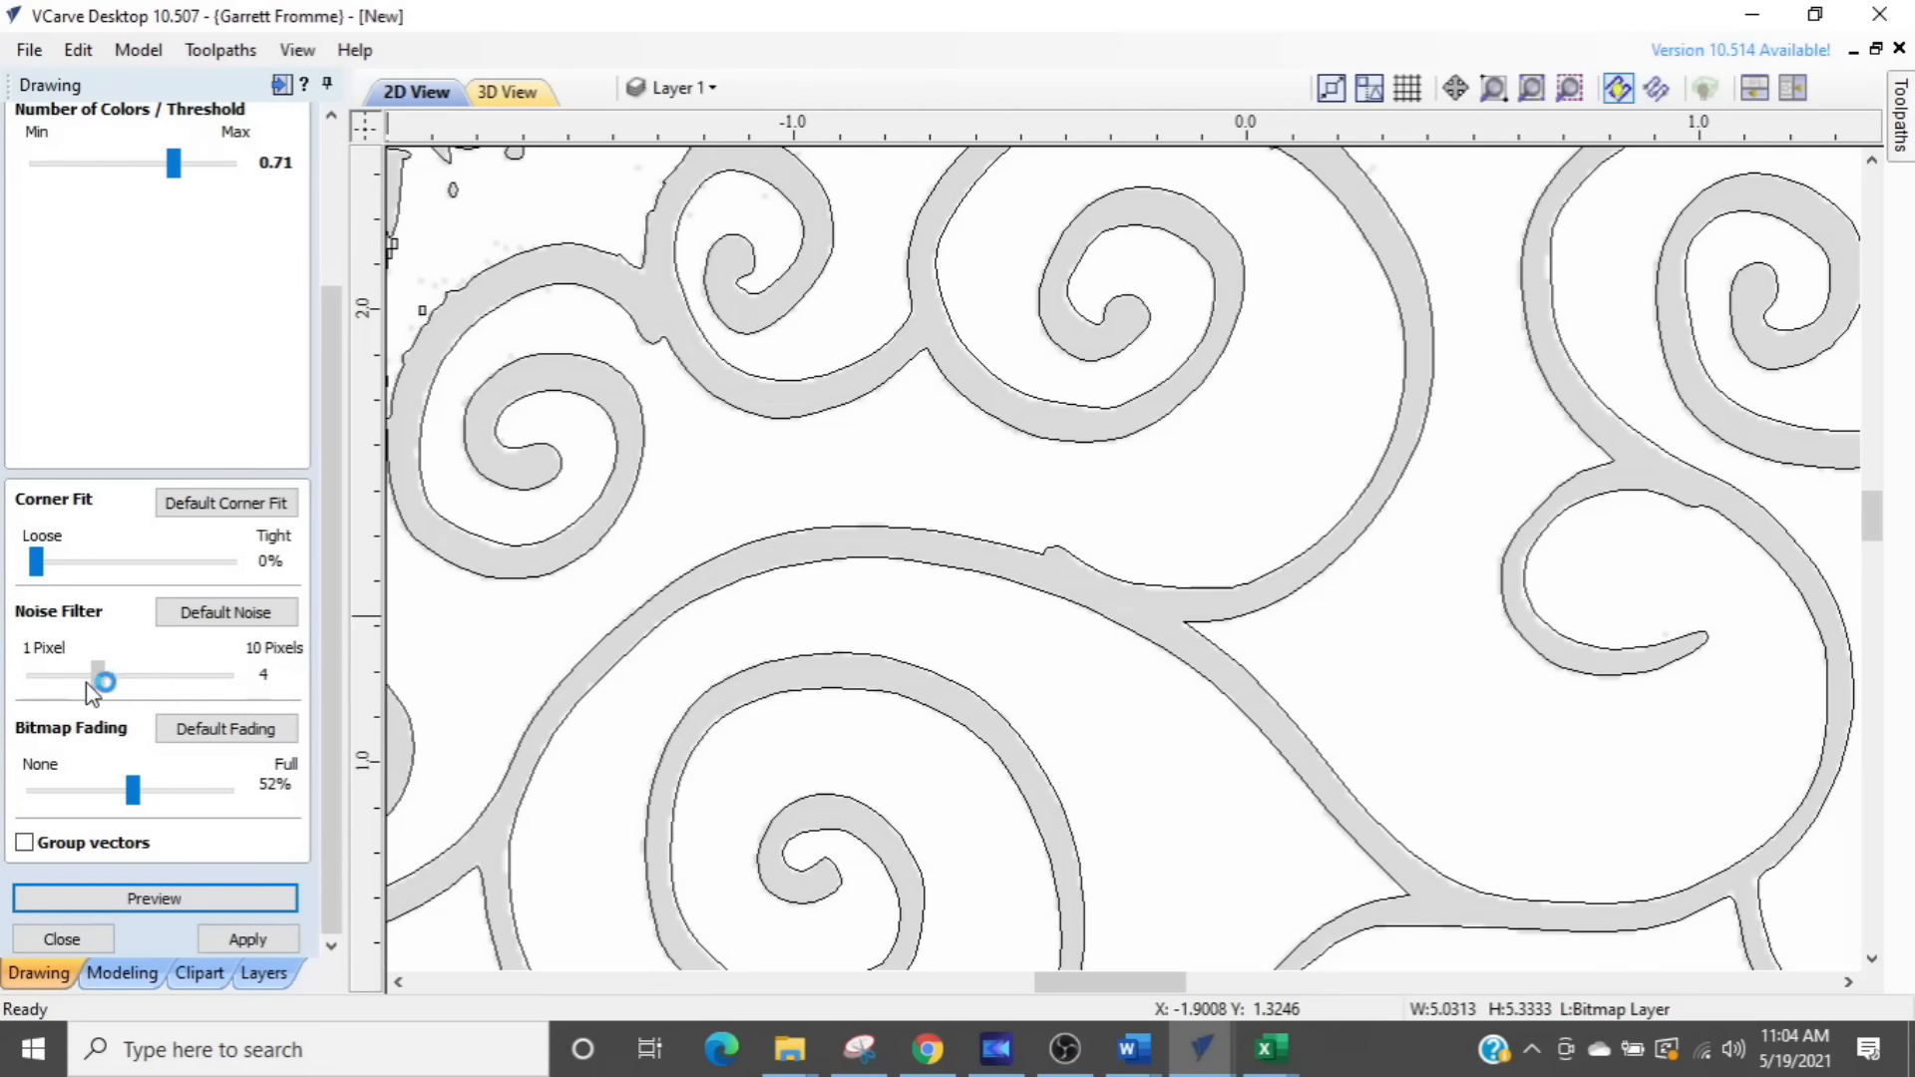
{"action": "scroll", "coordinate": [877, 686], "scroll_direction": "down", "scroll_amount": 5}
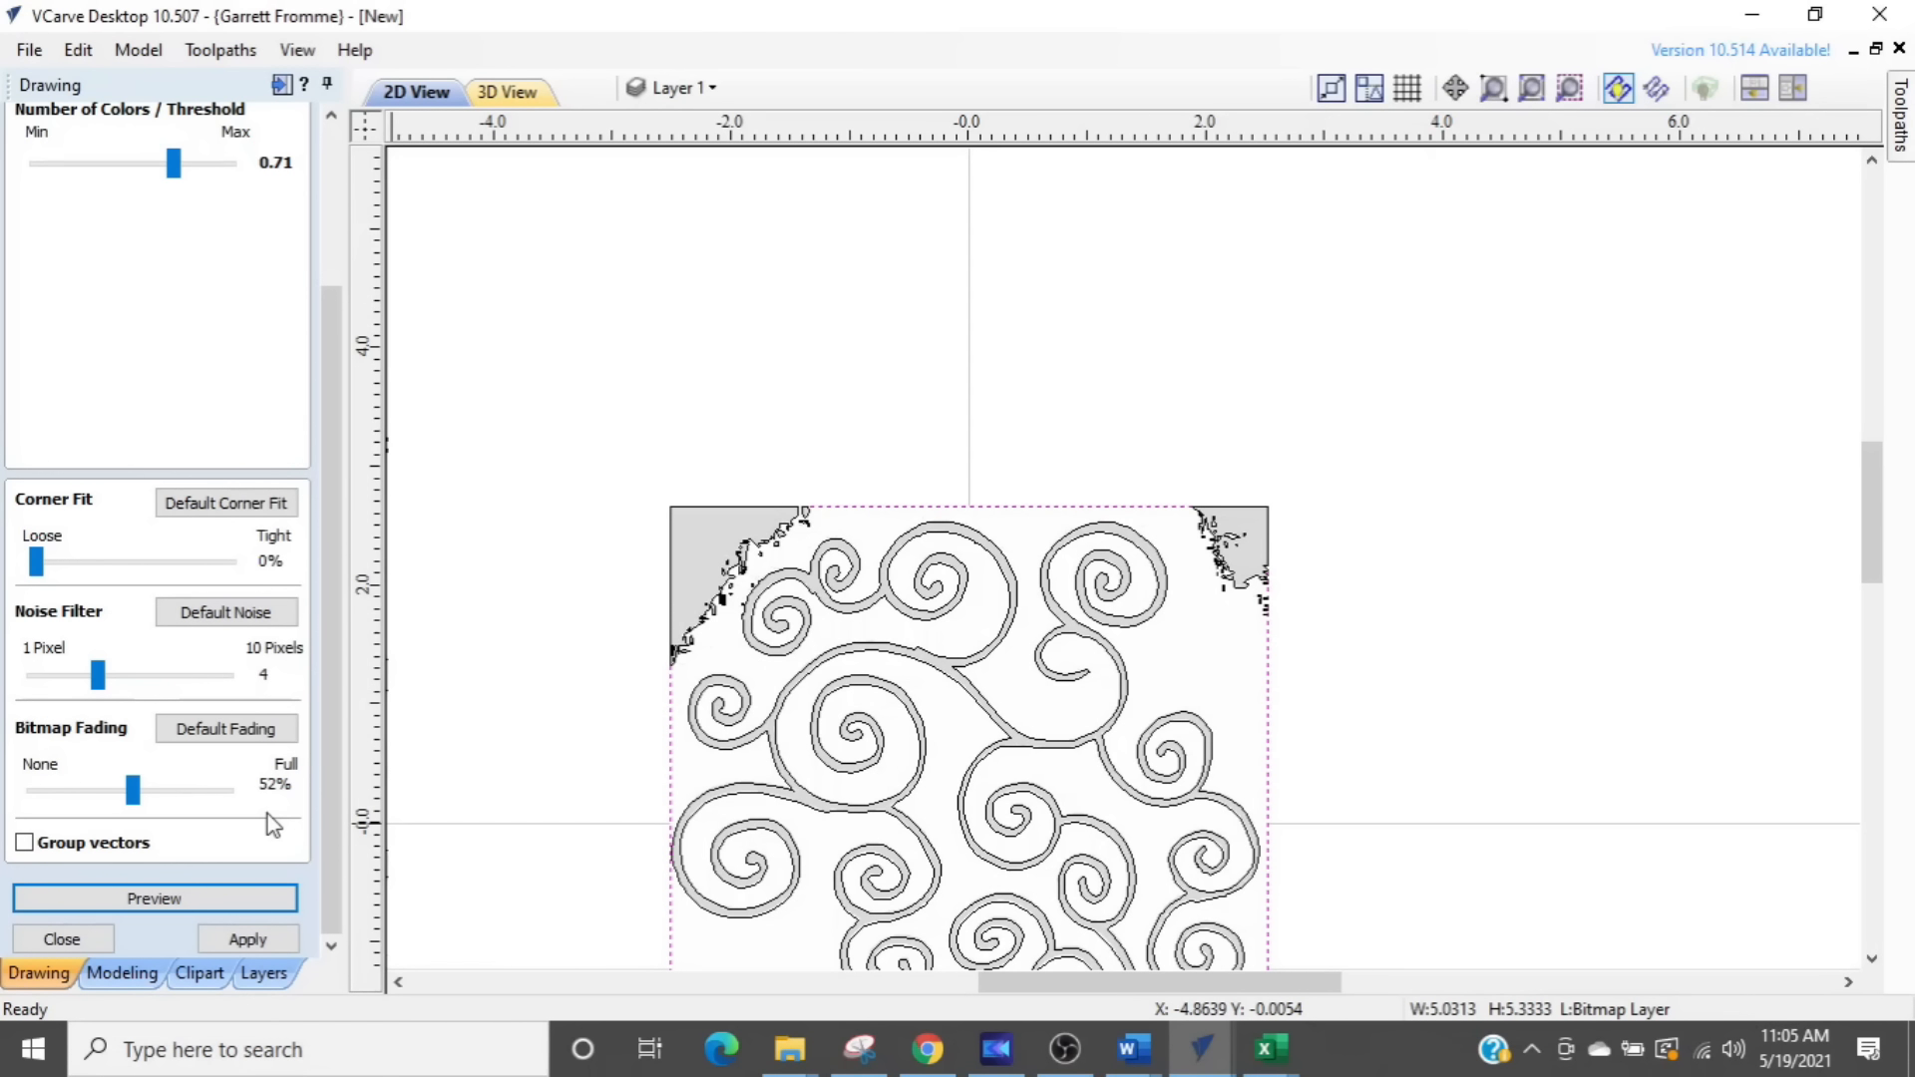
{"action": "left_click_drag", "start_coordinate": [135, 787], "coordinate": [188, 808]}
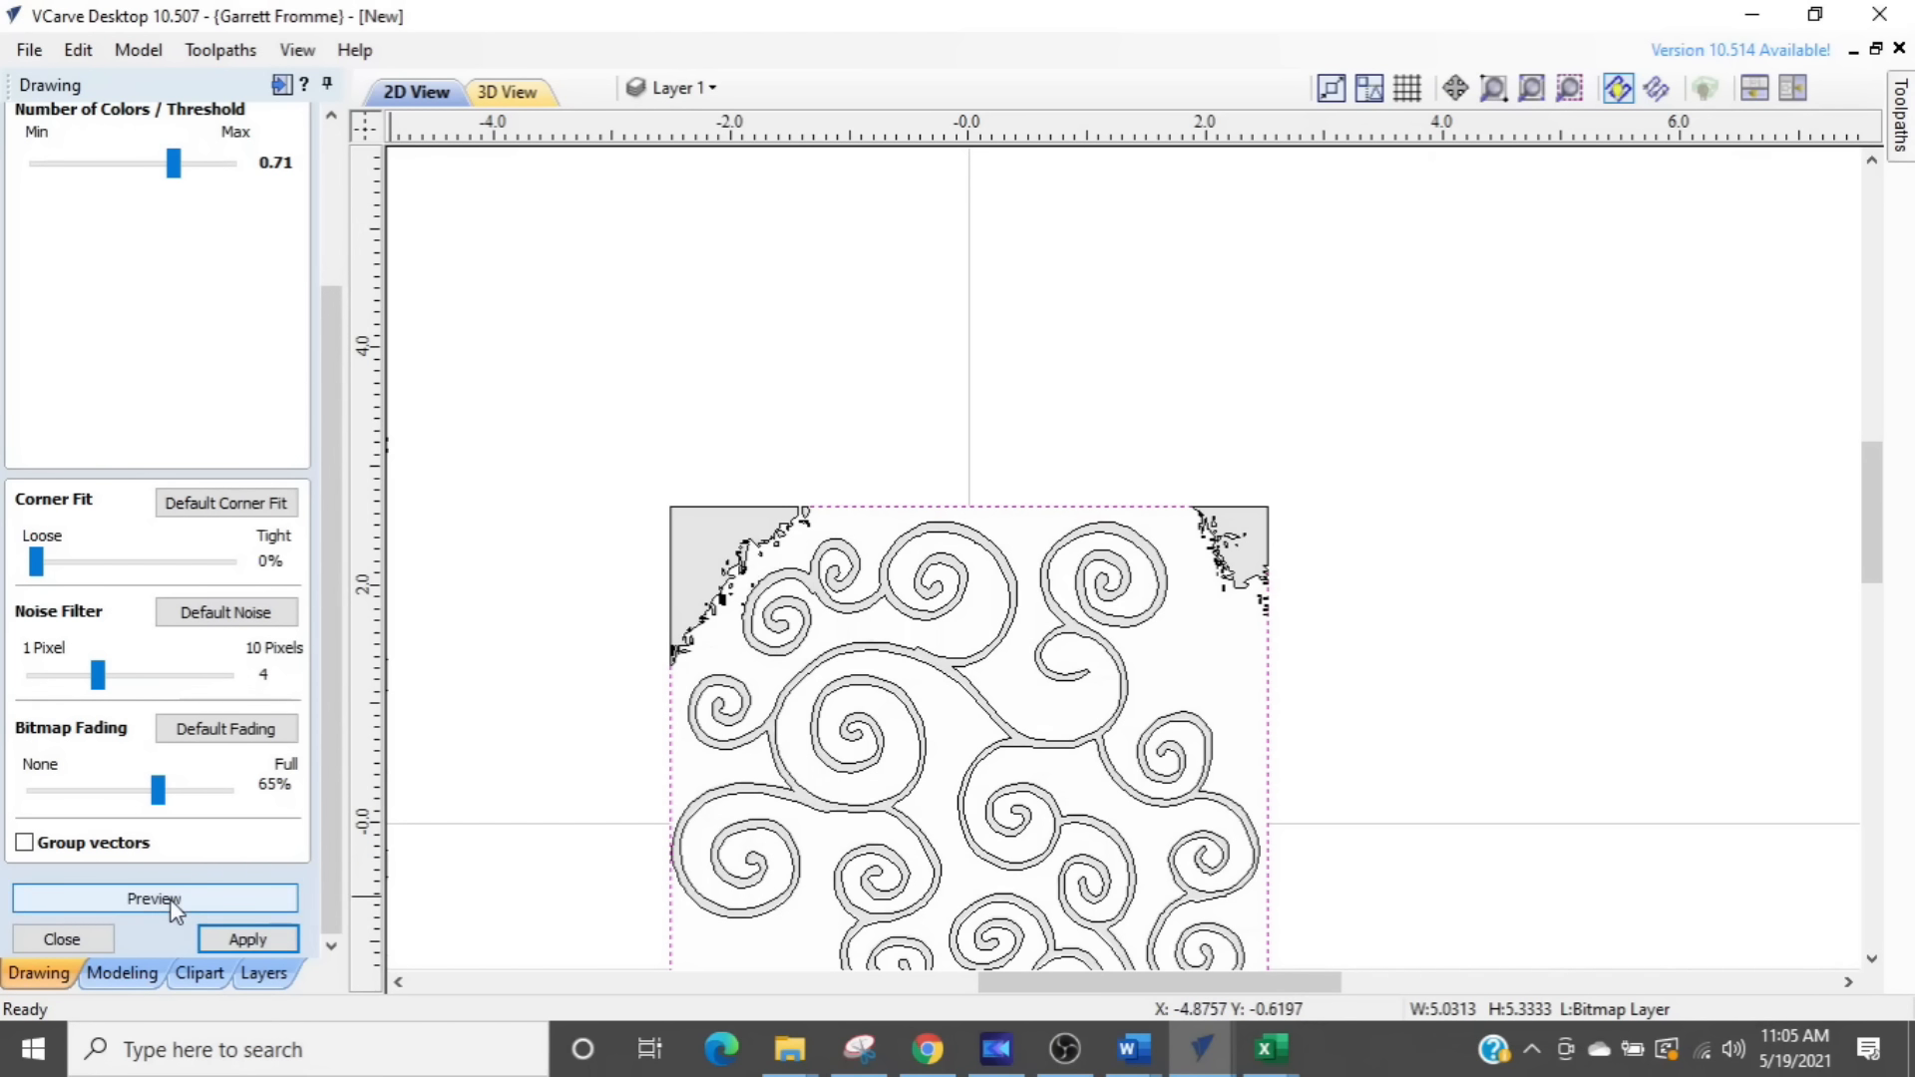
{"action": "scroll", "coordinate": [616, 795], "scroll_direction": "up", "scroll_amount": 1}
{"action": "scroll", "coordinate": [698, 793], "scroll_direction": "up", "scroll_amount": 4}
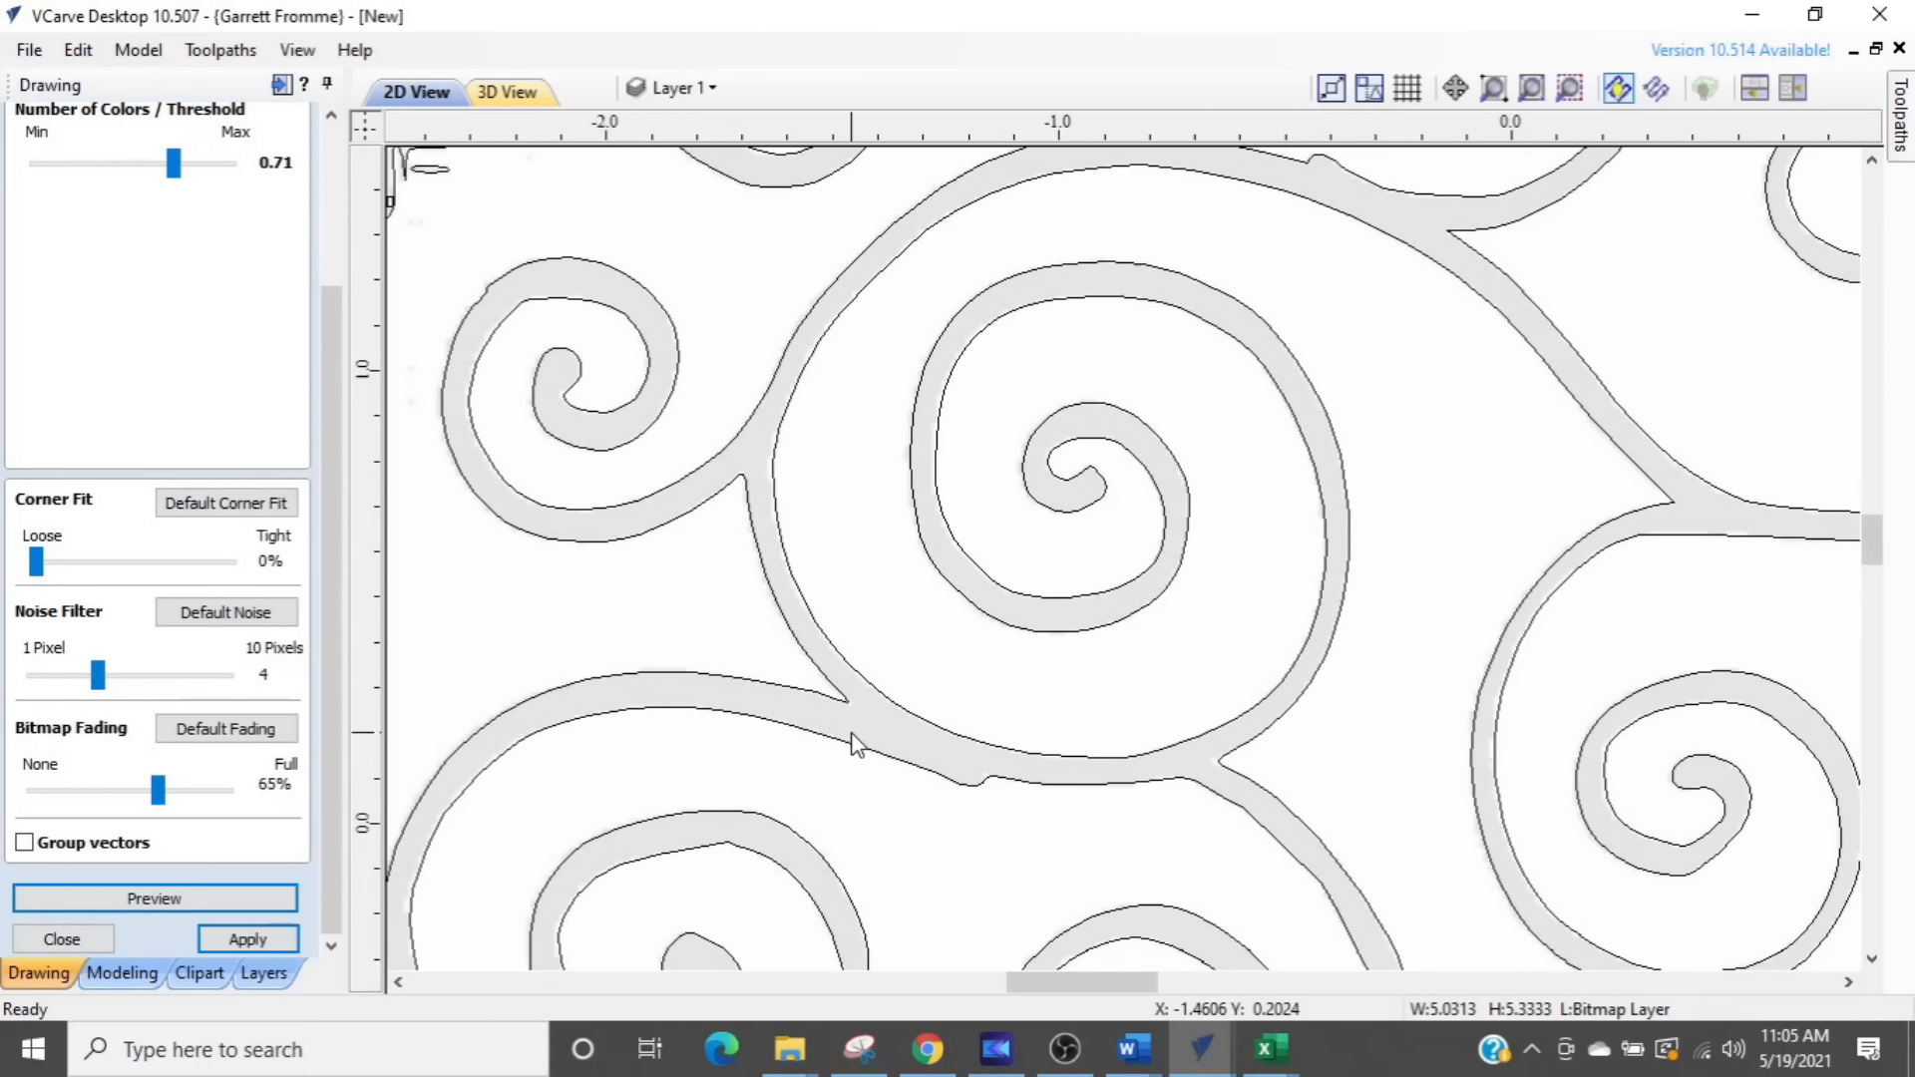
- Preview the trace with the new settings, apply it to create the swirl vectors and close Trace Bitmap
{"action": "key", "text": "ctrl"}
{"action": "left_click", "coordinate": [171, 896]}
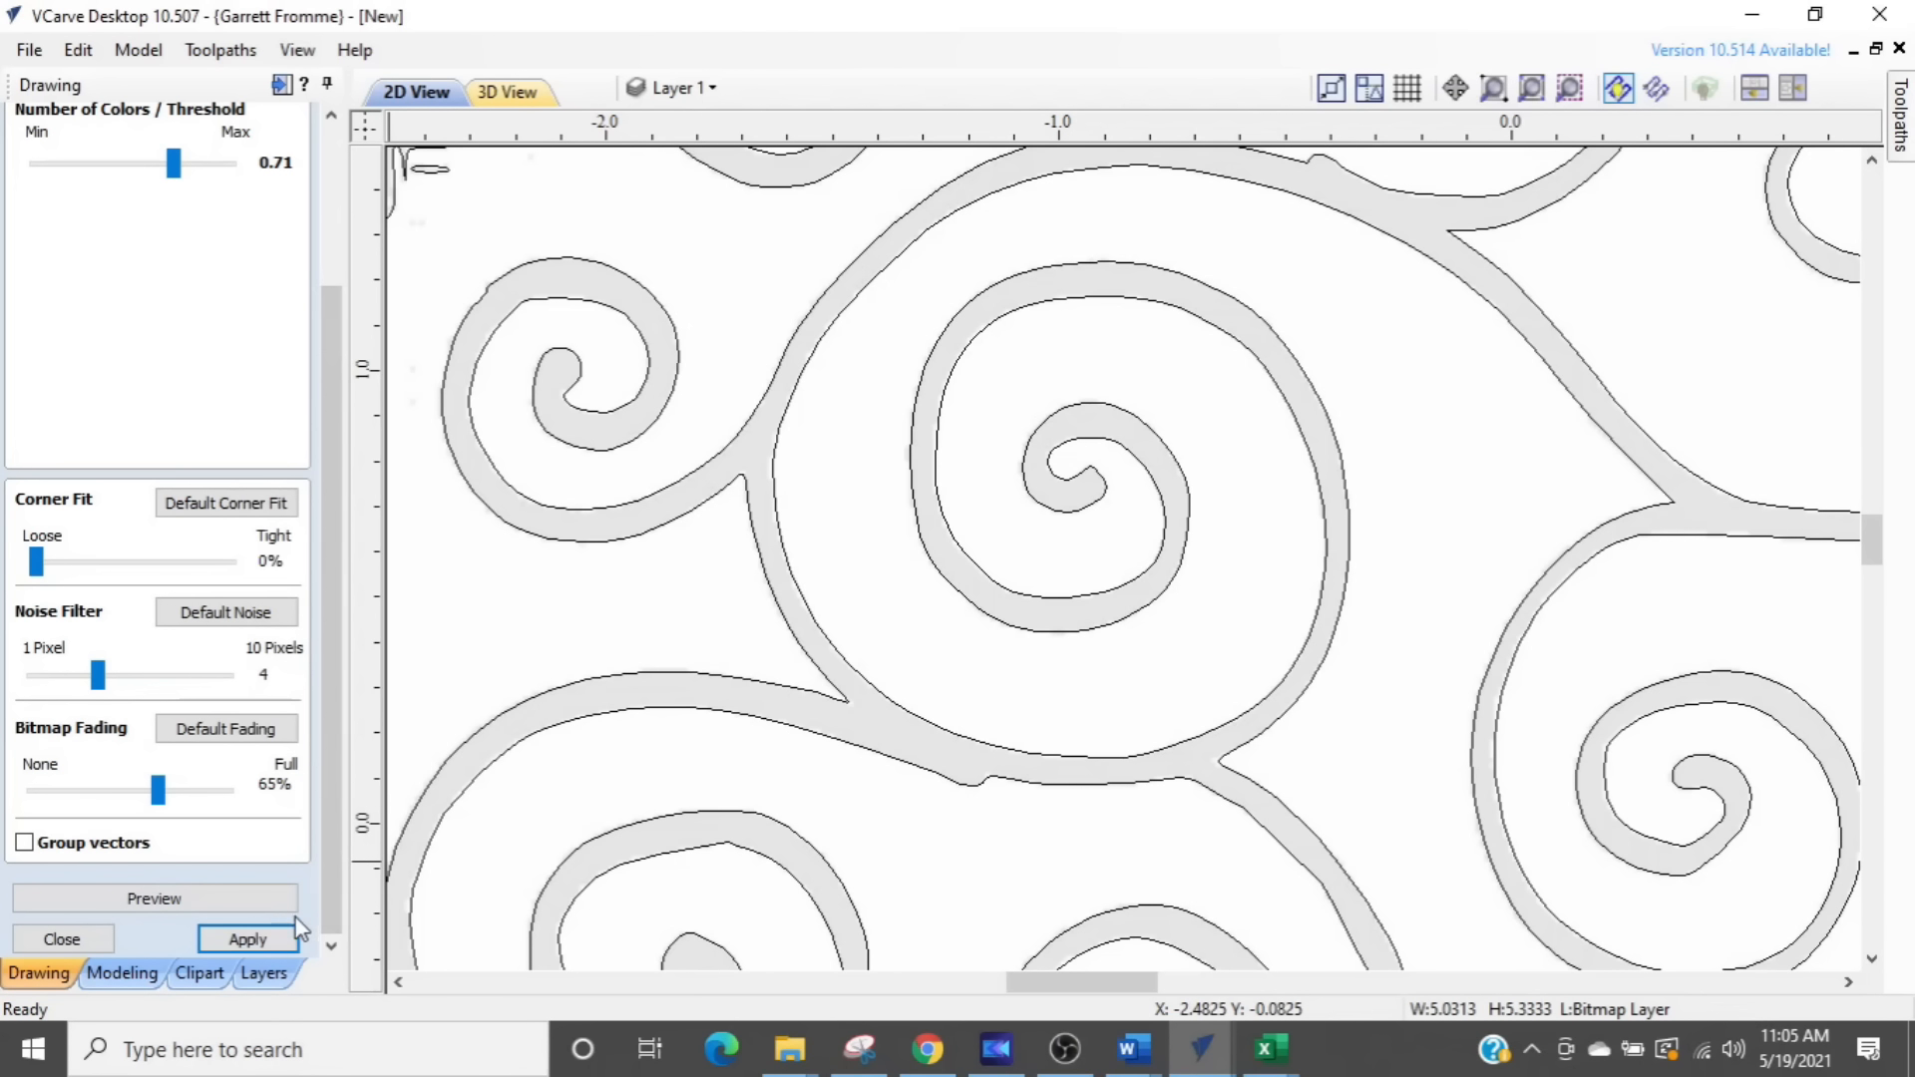
{"action": "left_click", "coordinate": [221, 940]}
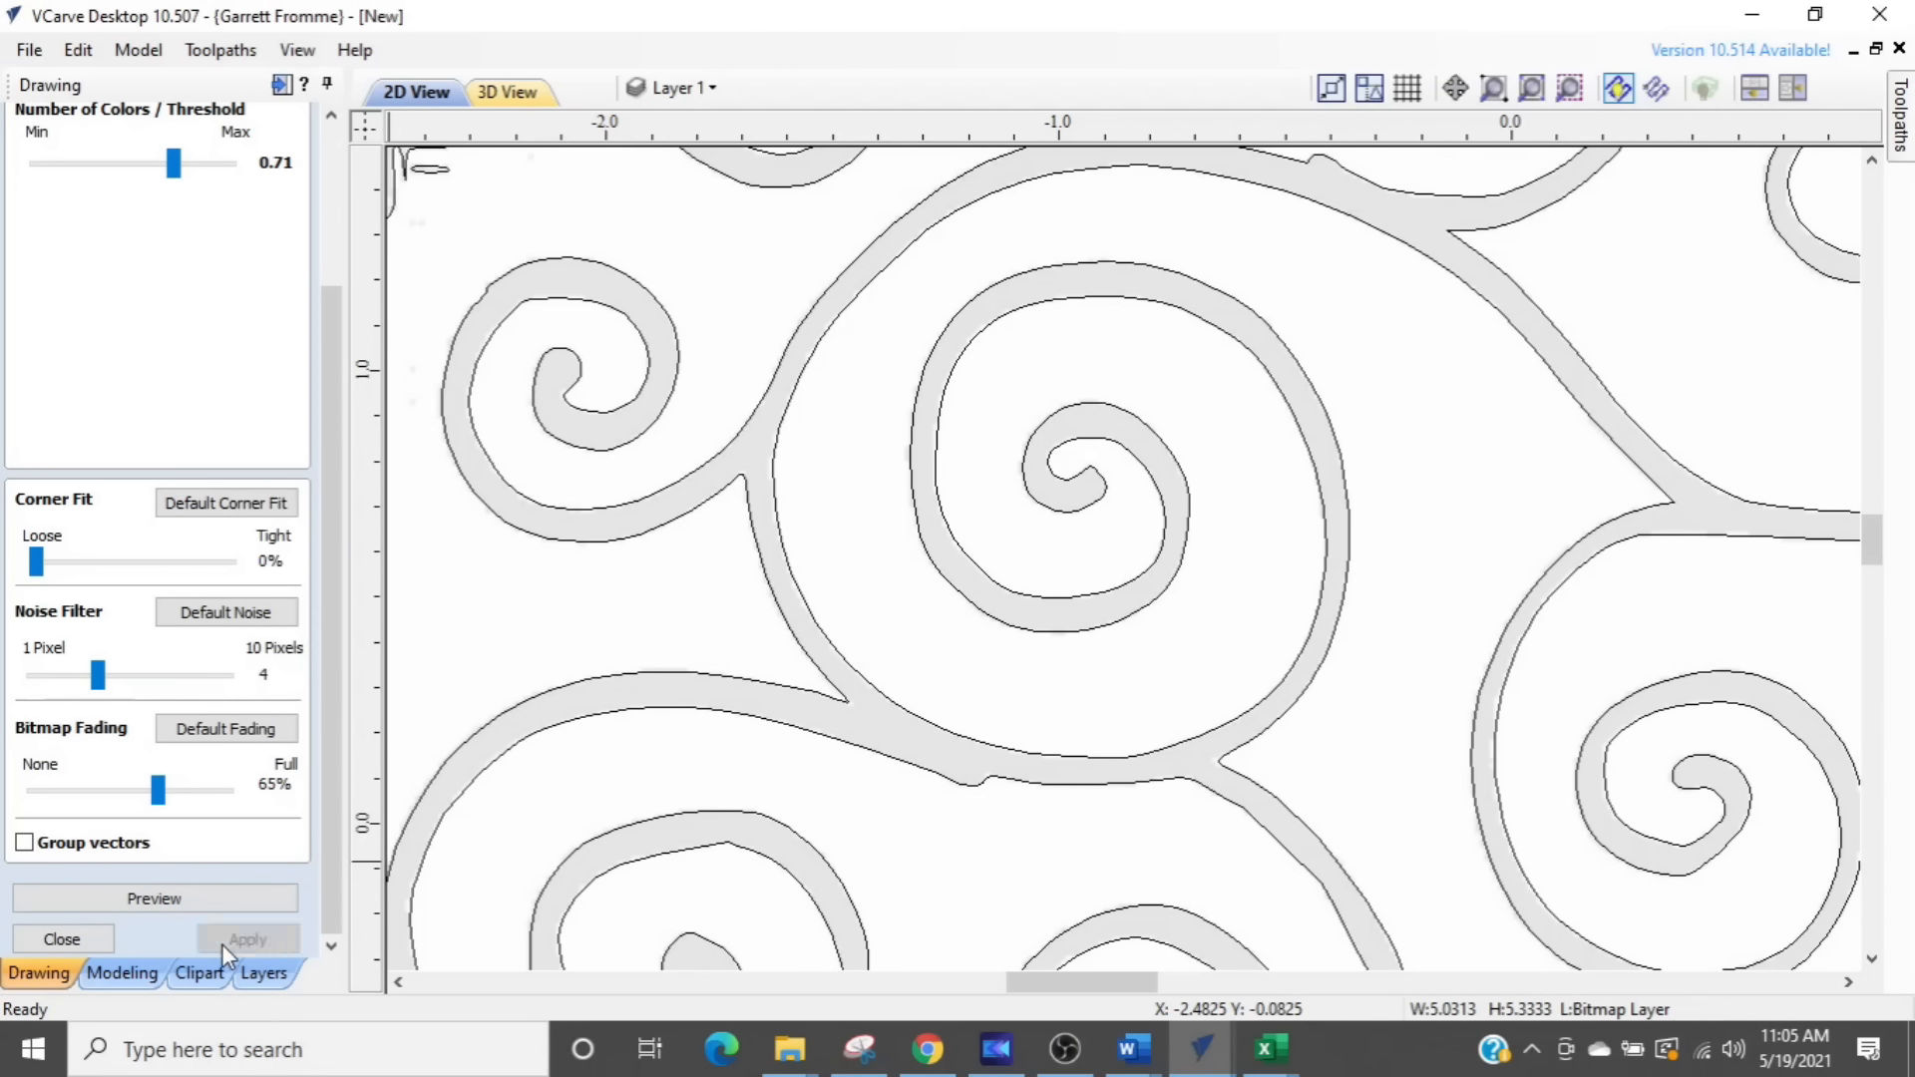
{"action": "left_click", "coordinate": [80, 942]}
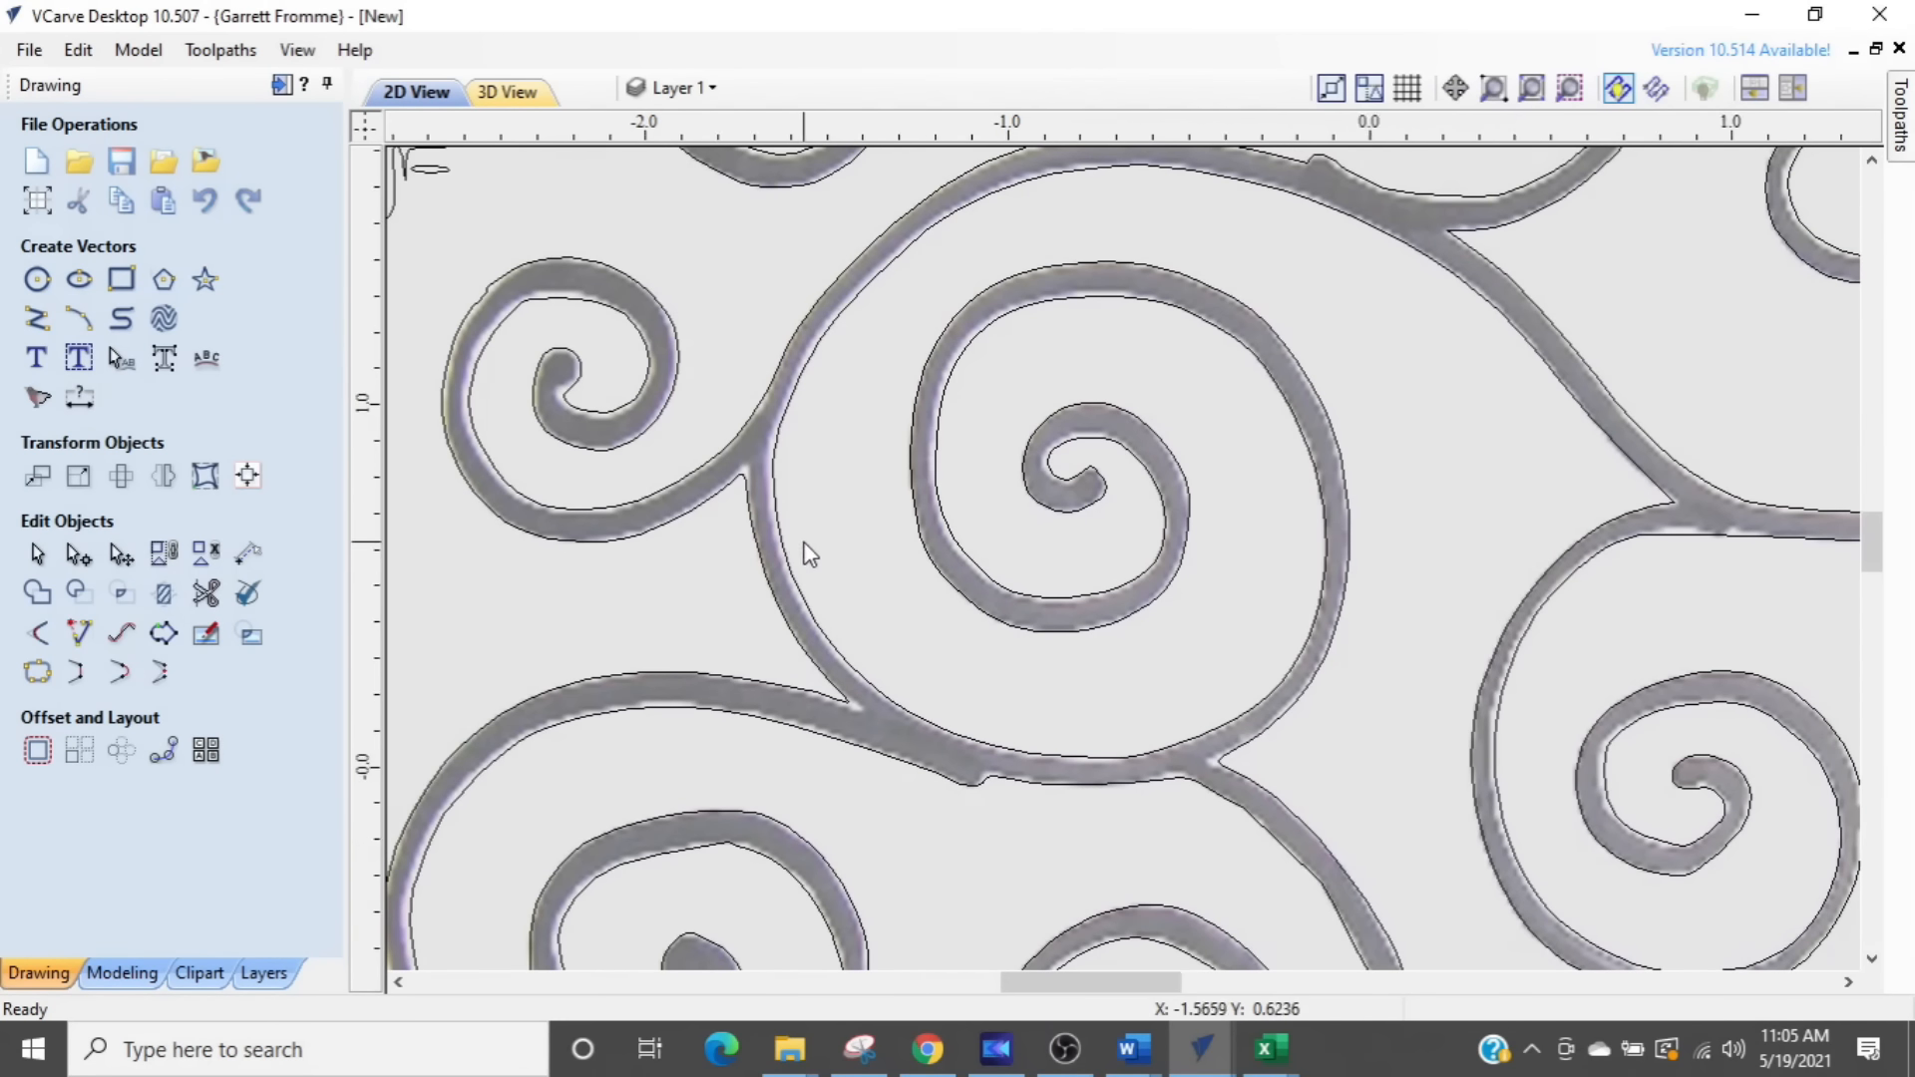
- Hide the Bitmap Layer so that only the traced vectors on Layer 1 are shown
{"action": "scroll", "coordinate": [810, 555], "scroll_direction": "down", "scroll_amount": 1}
{"action": "left_click", "coordinate": [708, 89]}
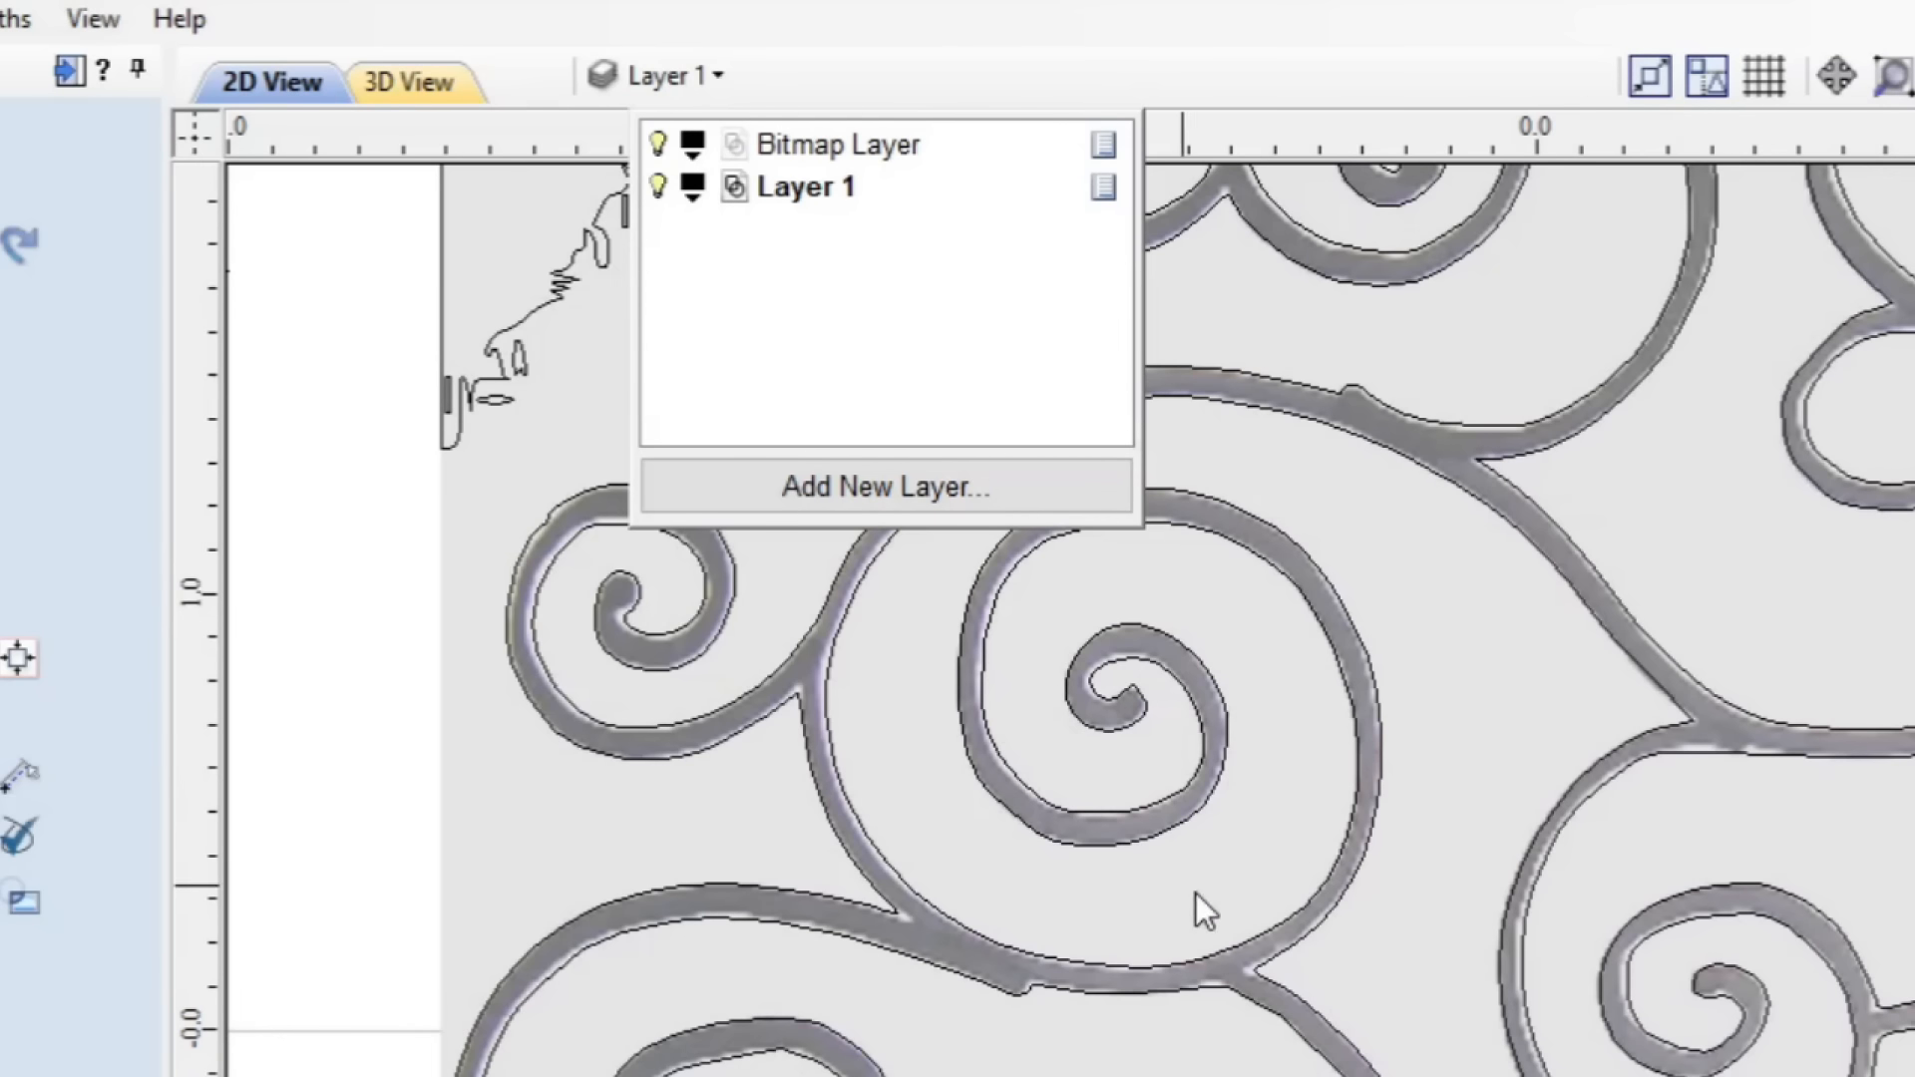
{"action": "left_click", "coordinate": [657, 147]}
{"action": "scroll", "coordinate": [523, 776], "scroll_direction": "down", "scroll_amount": 3}
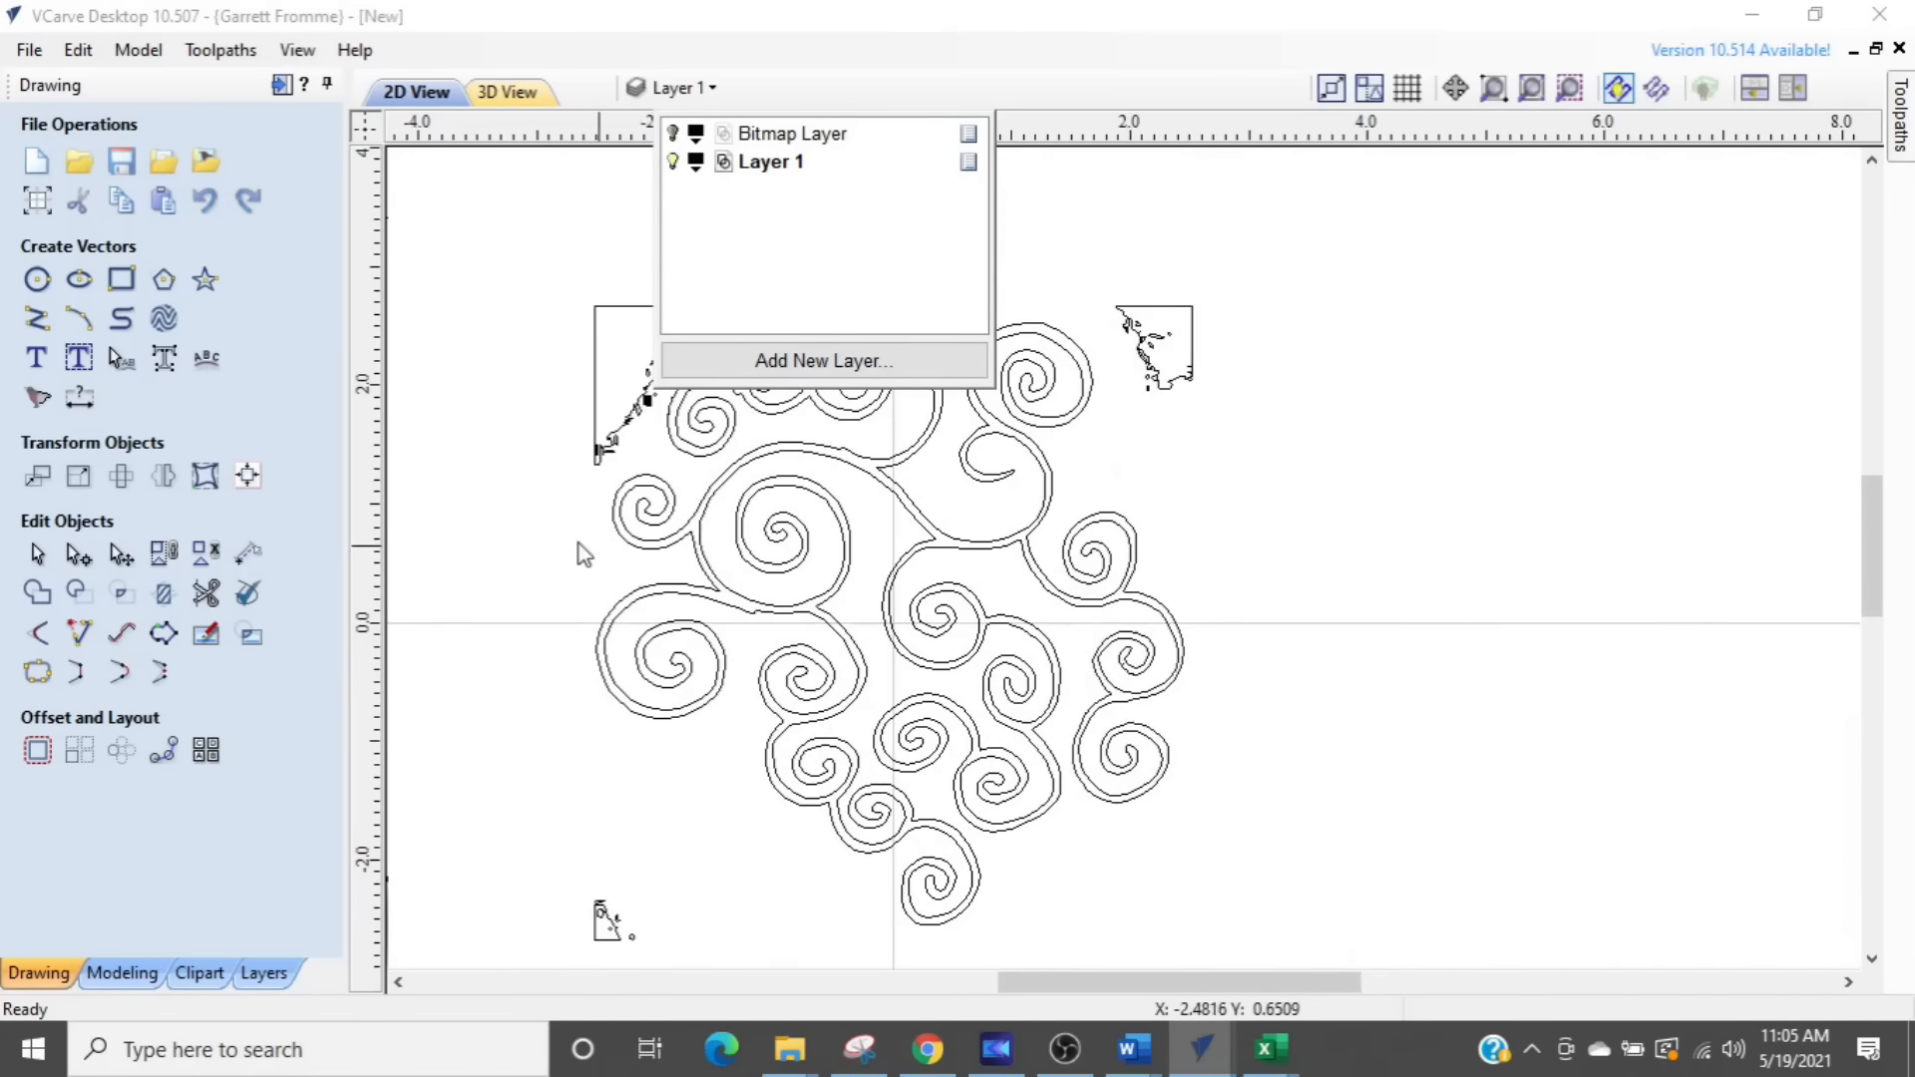
{"action": "left_click", "coordinate": [517, 530]}
- Delete the stray traced vectors in the upper right, upper left and lower left corners around the swirl design
{"action": "middle_click_drag", "start_coordinate": [1325, 555], "coordinate": [1493, 495]}
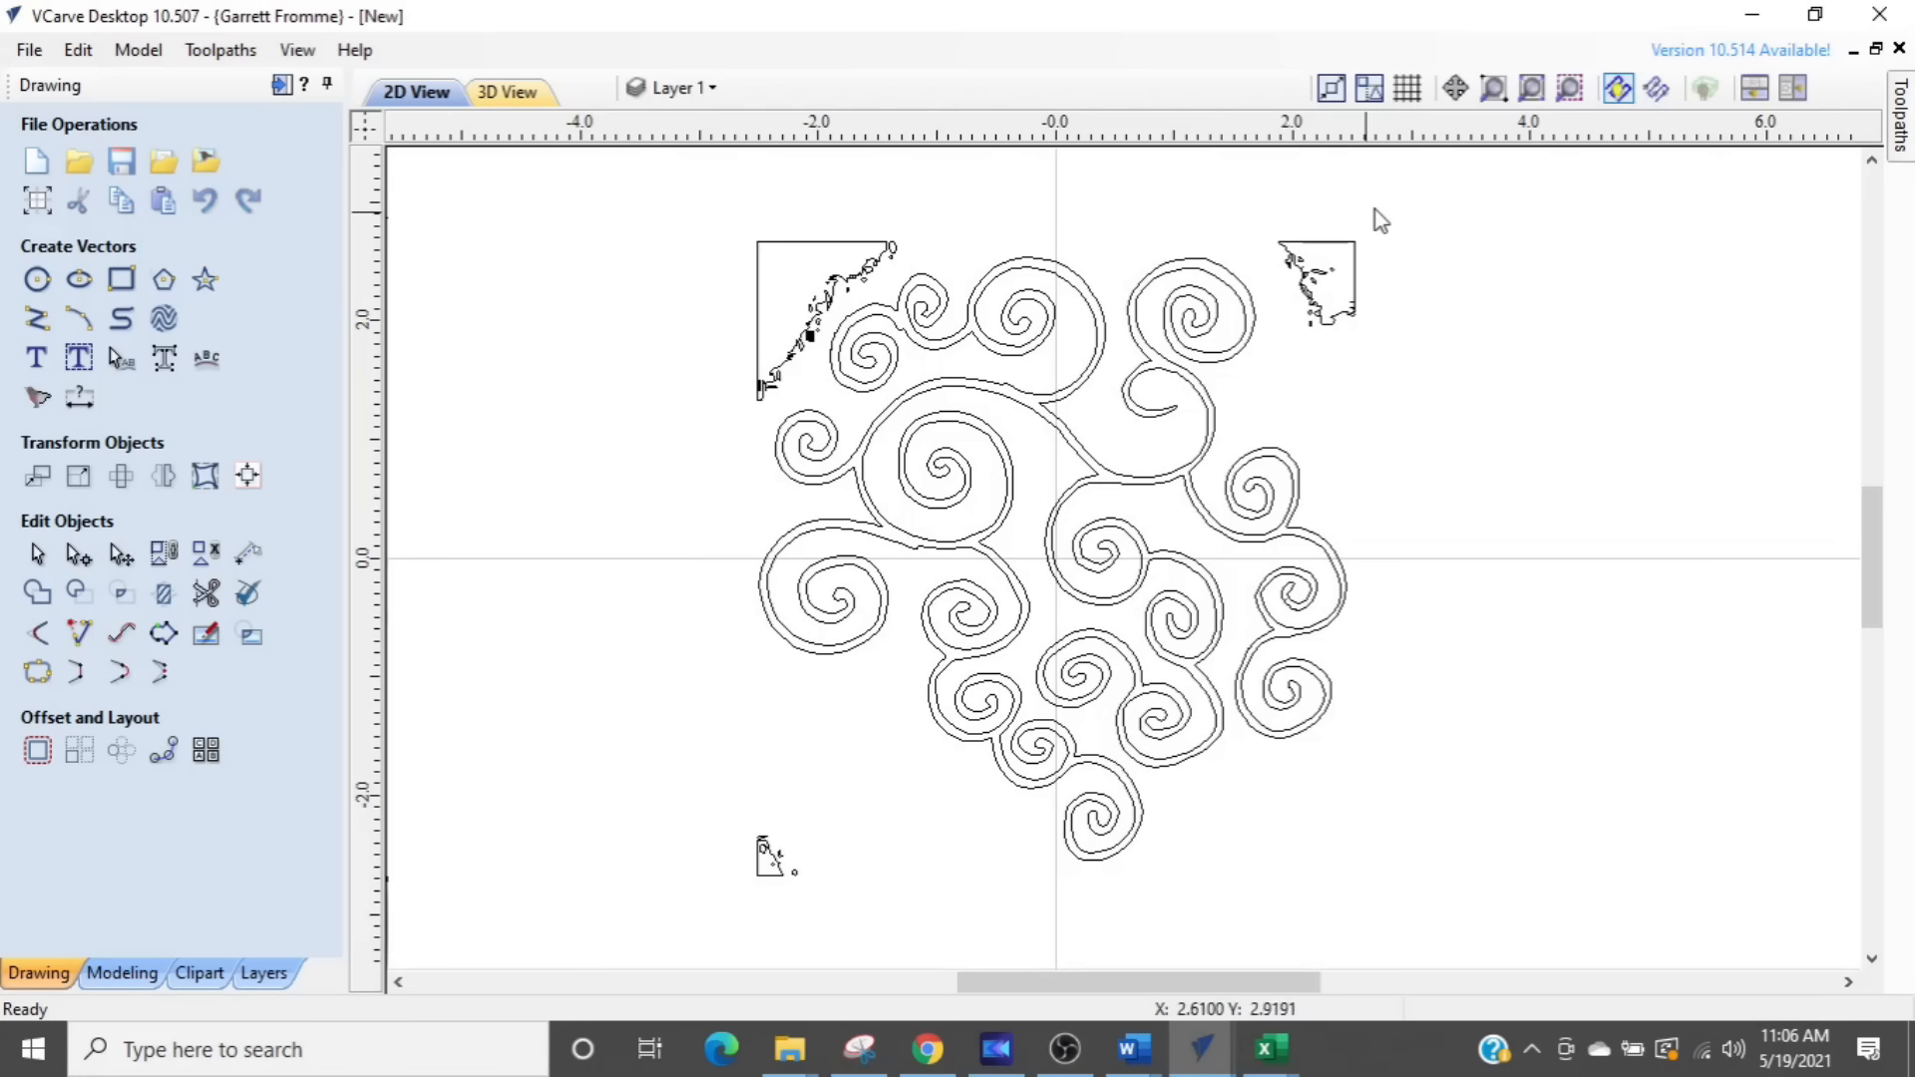
{"action": "left_click_drag", "start_coordinate": [1400, 198], "coordinate": [1275, 337]}
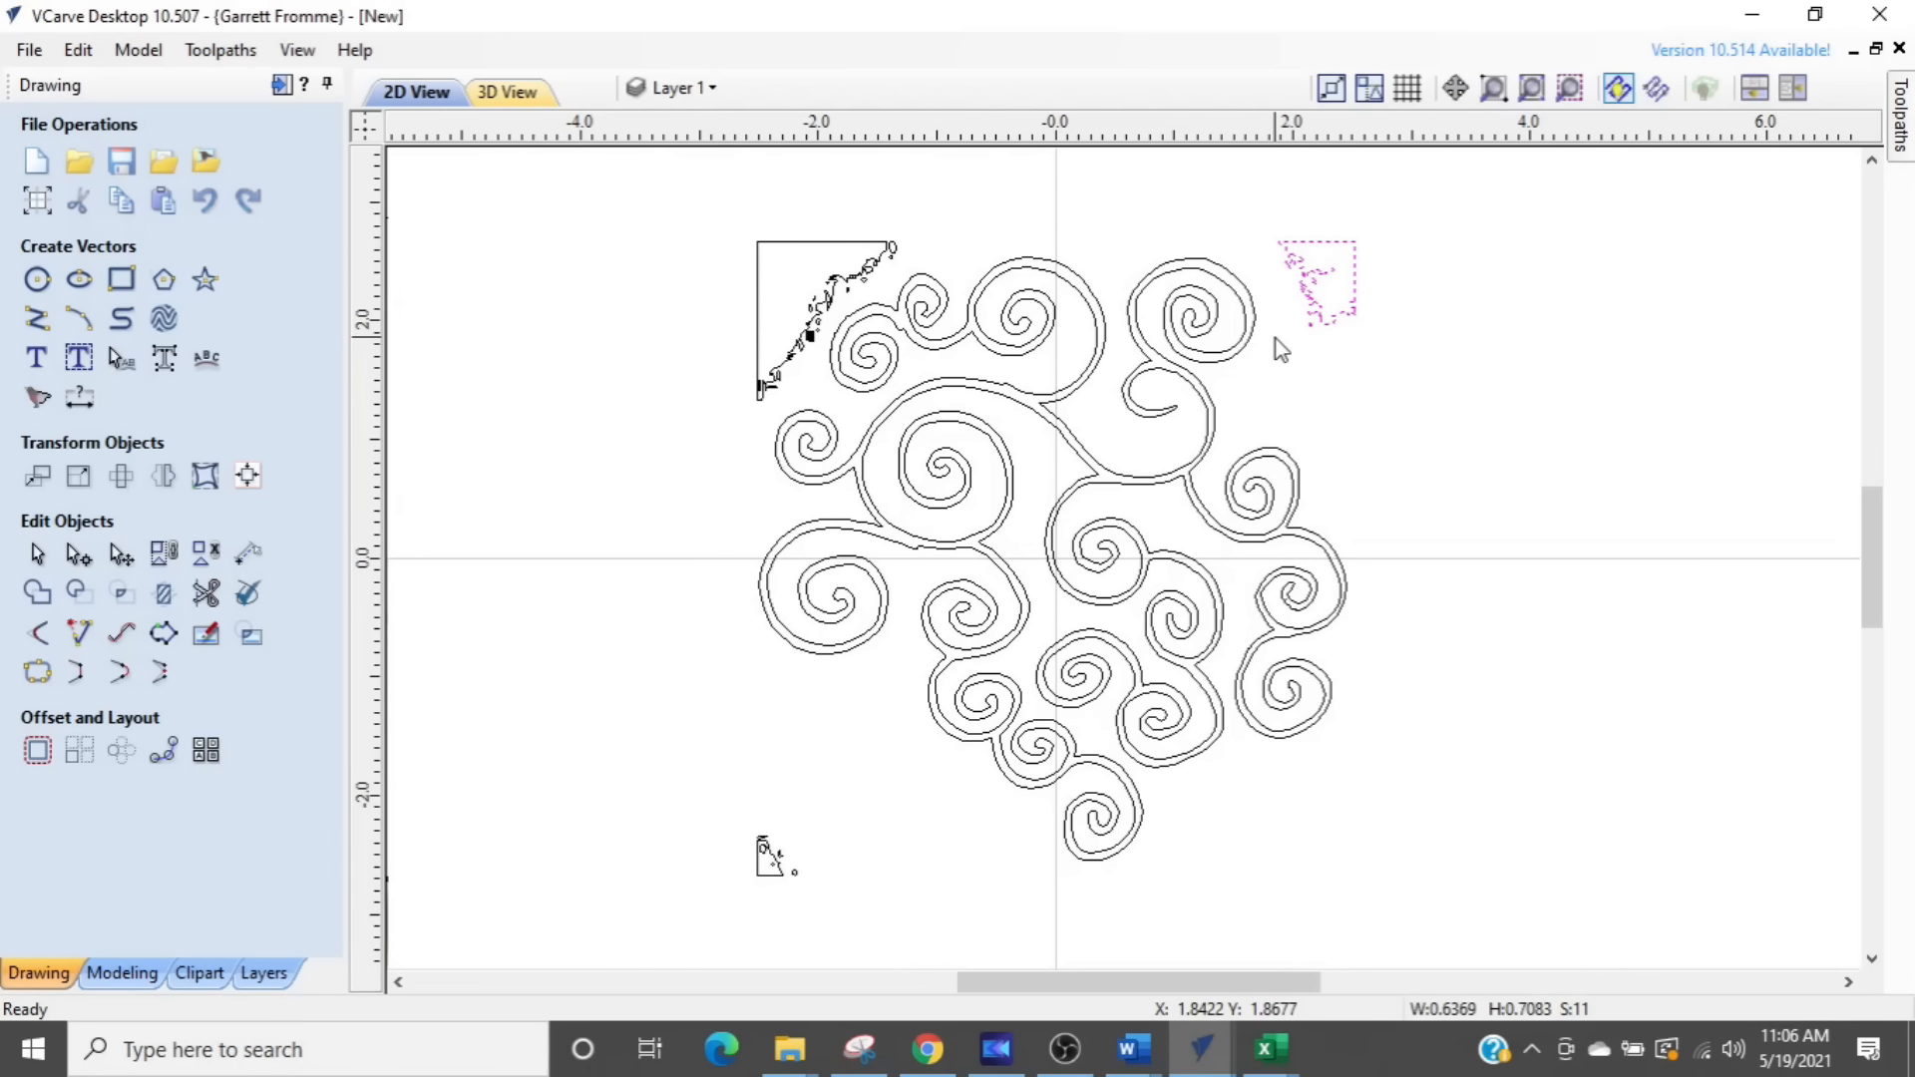
{"action": "key", "text": "Delete"}
{"action": "left_click_drag", "start_coordinate": [654, 417], "coordinate": [935, 213]}
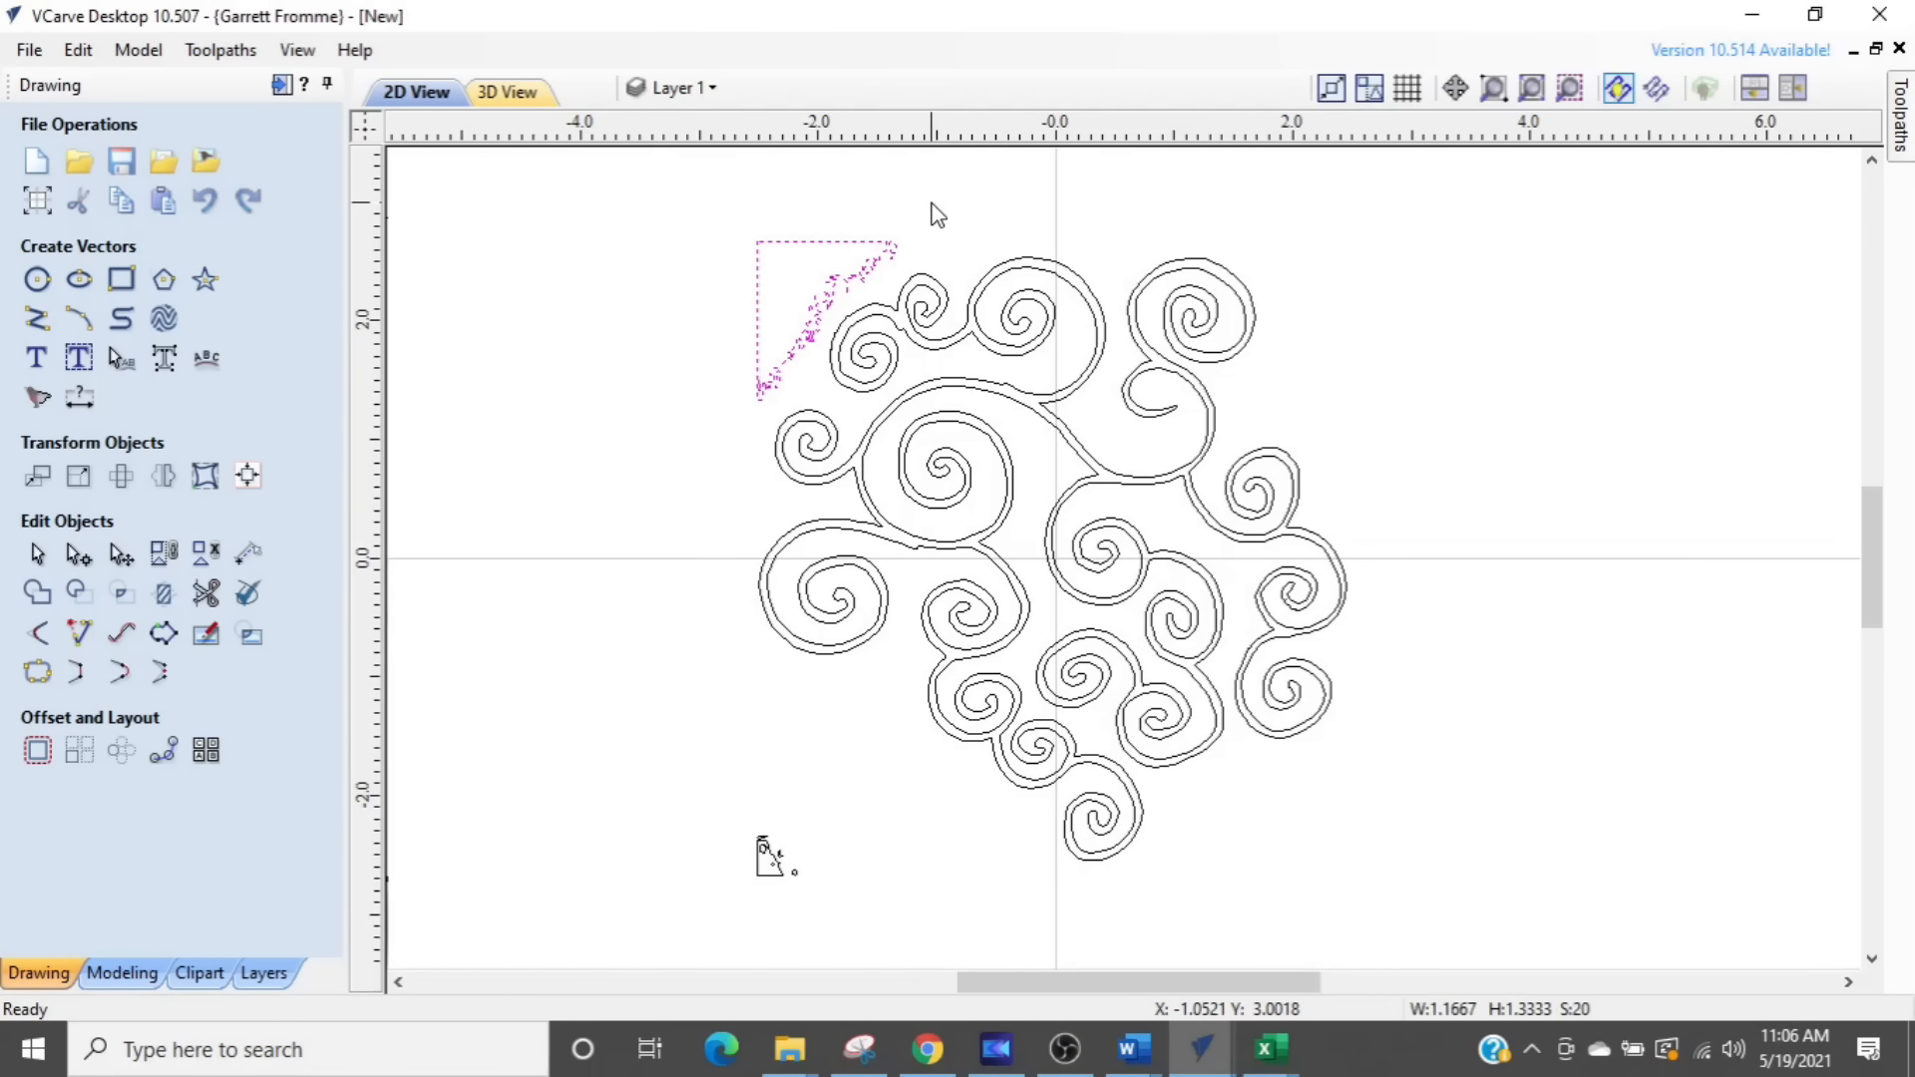
{"action": "key", "text": "Delete"}
{"action": "left_click_drag", "start_coordinate": [720, 902], "coordinate": [948, 743]}
{"action": "key", "text": "Delete"}
- Select all the swirl vectors, show their nodes and examine the node spacing and bumps along the curves
{"action": "scroll", "coordinate": [967, 563], "scroll_direction": "up", "scroll_amount": 3}
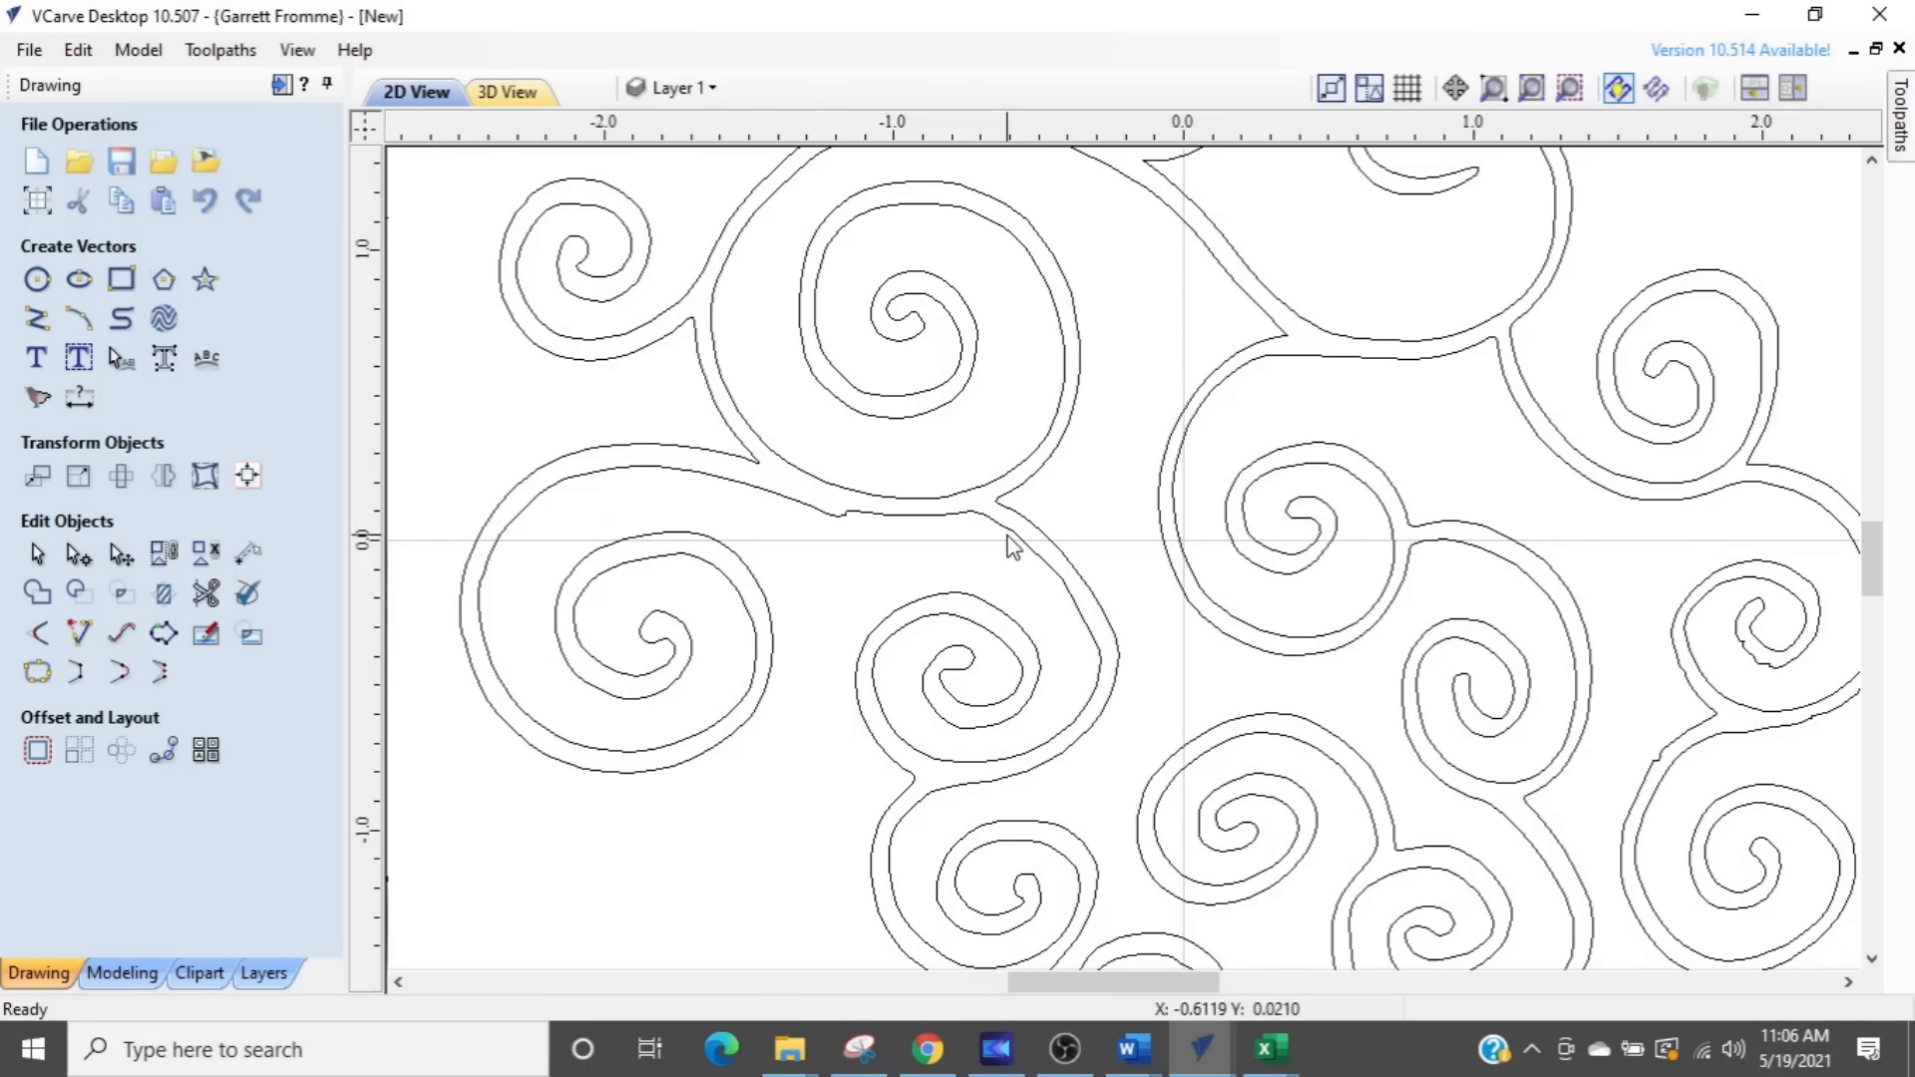
{"action": "key", "text": "ctrl+a"}
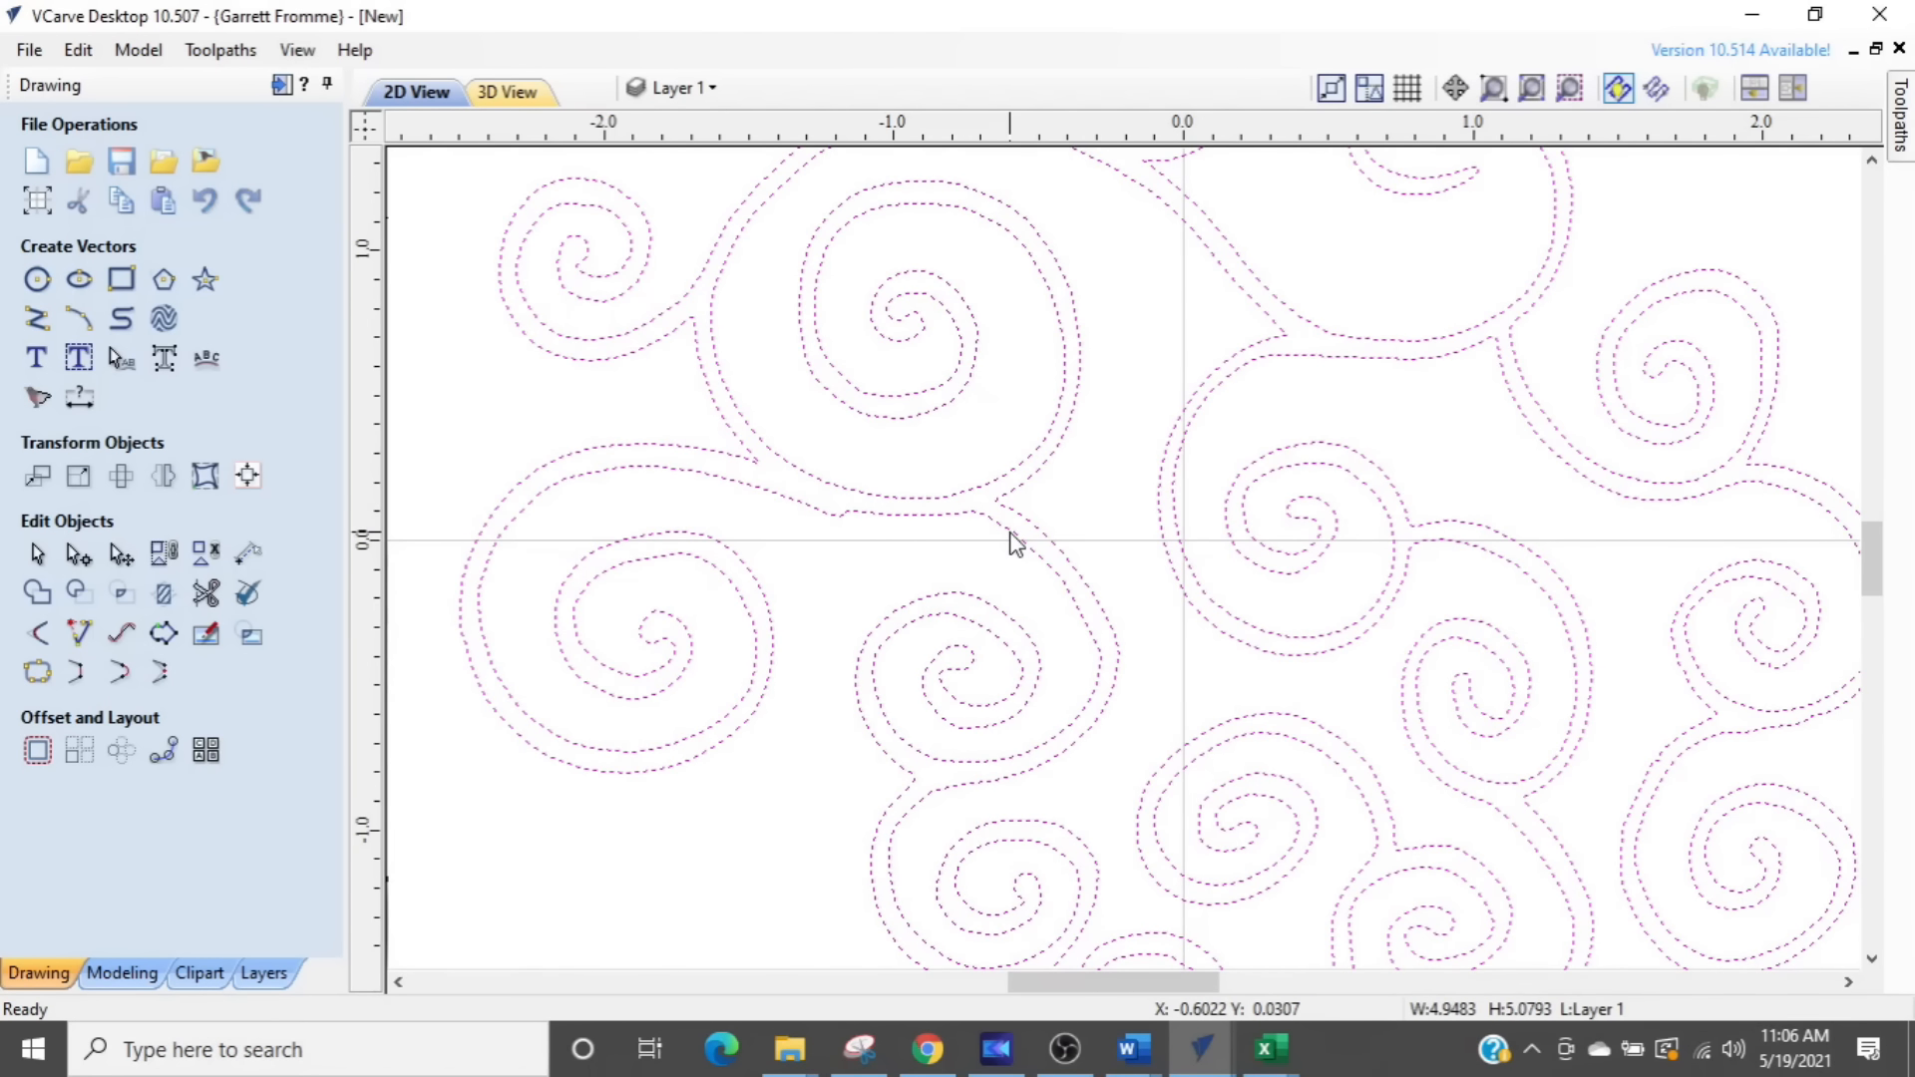
{"action": "scroll", "coordinate": [1015, 543], "scroll_direction": "down", "scroll_amount": 3}
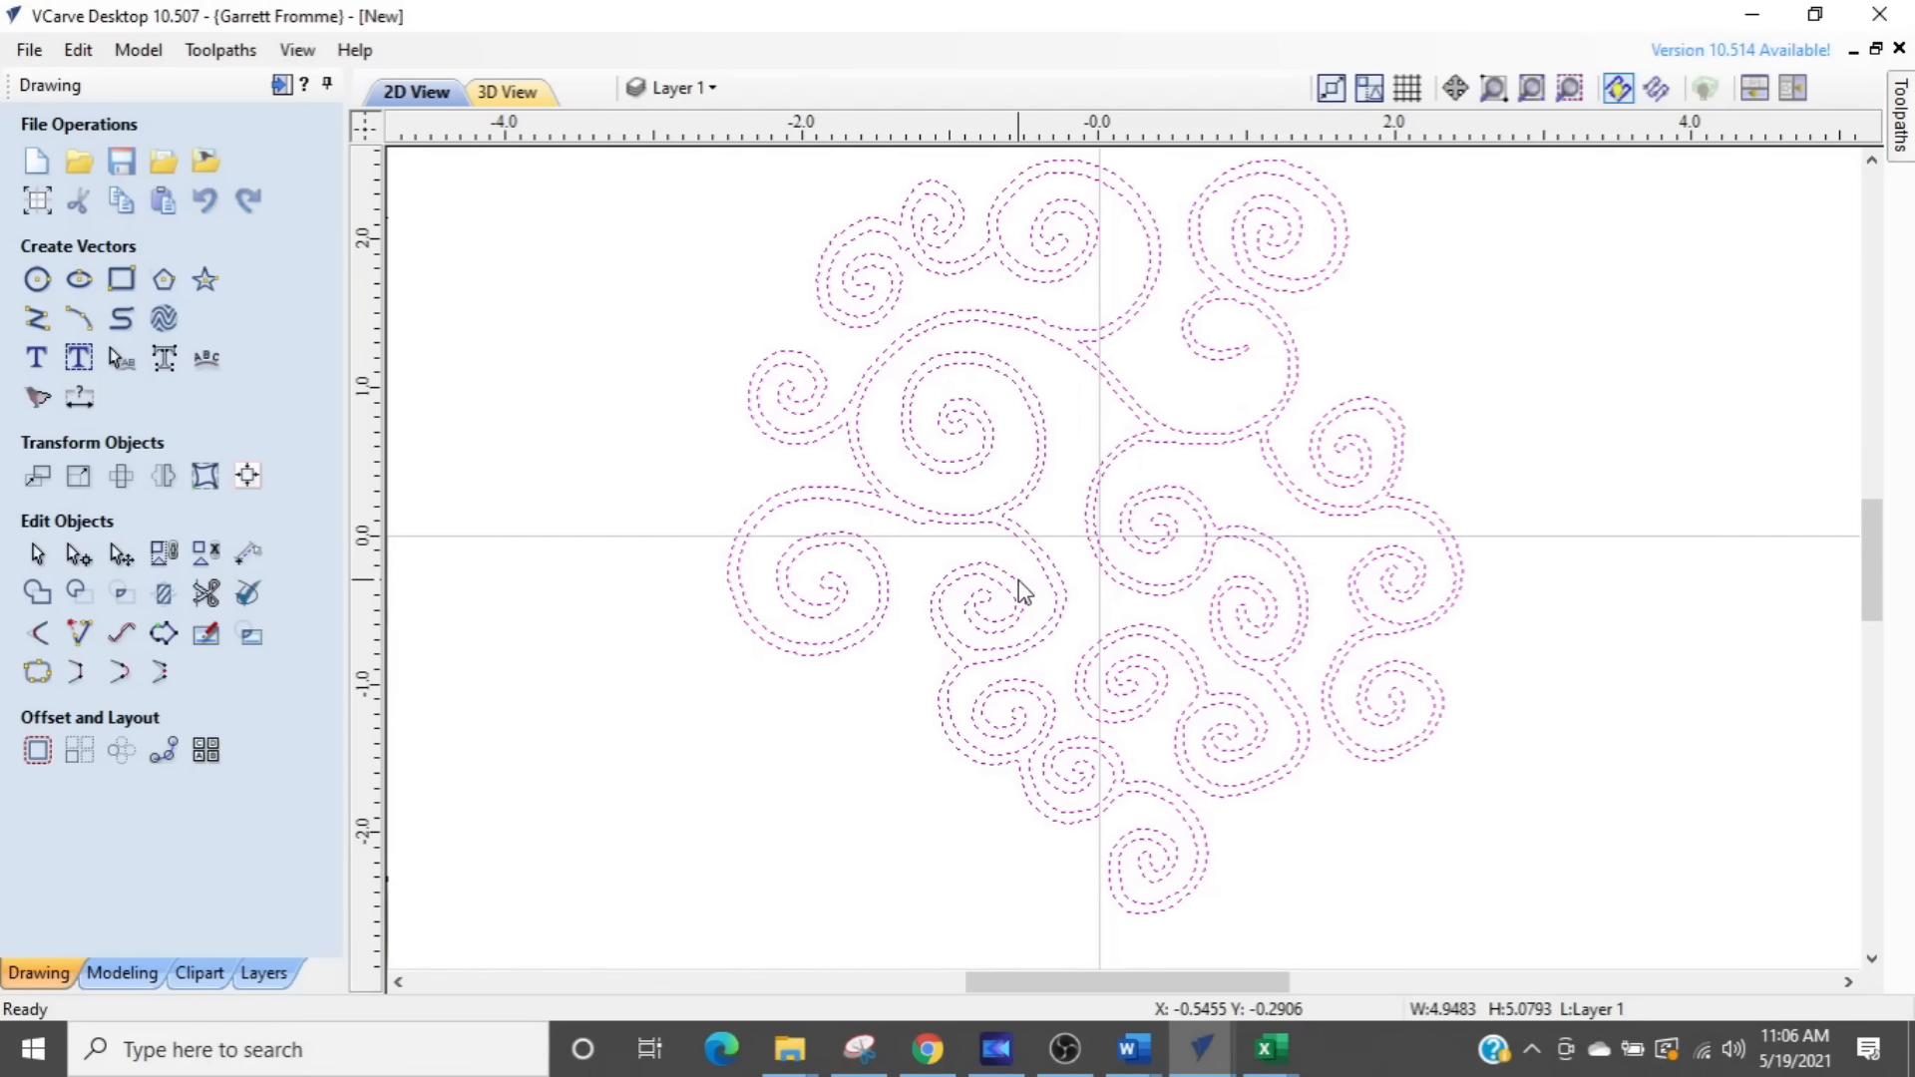
{"action": "key", "text": "n"}
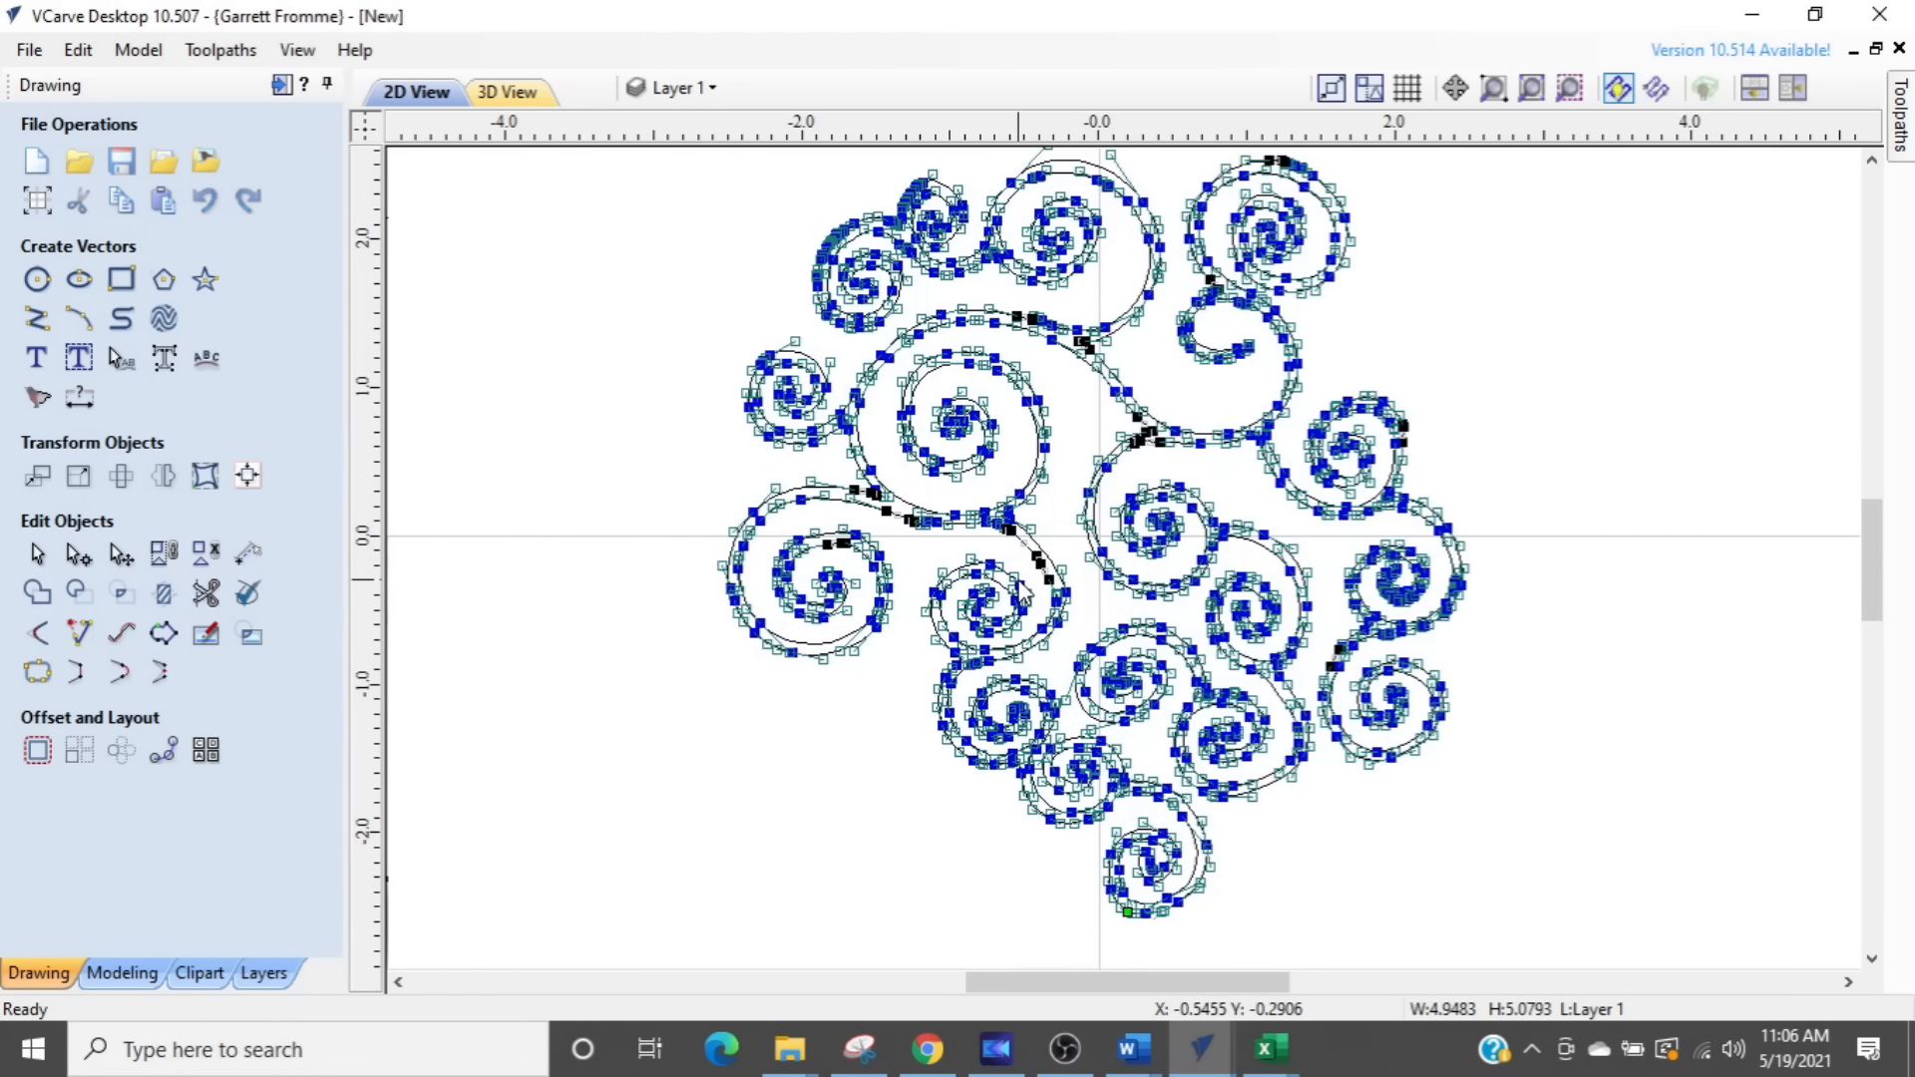
{"action": "scroll", "coordinate": [1157, 406], "scroll_direction": "up", "scroll_amount": 6}
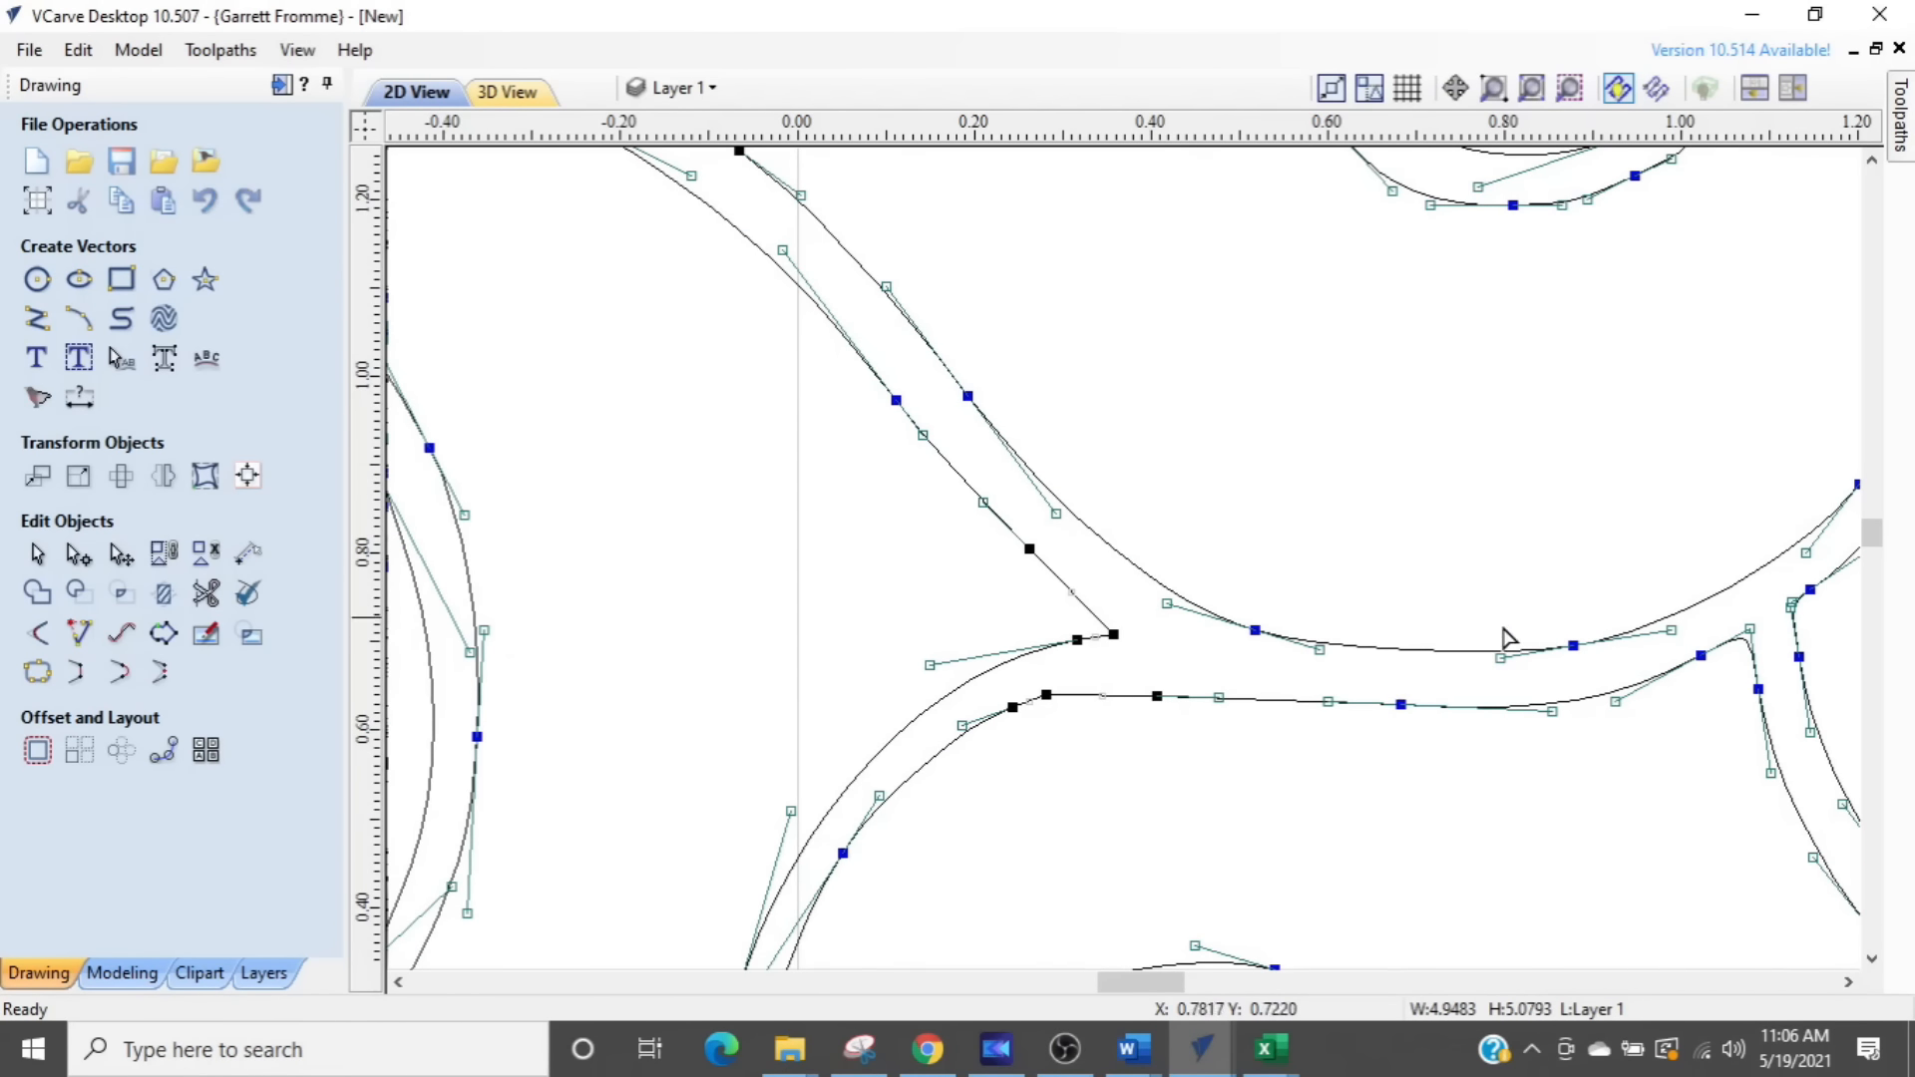
{"action": "scroll", "coordinate": [1218, 551], "scroll_direction": "down", "scroll_amount": 3}
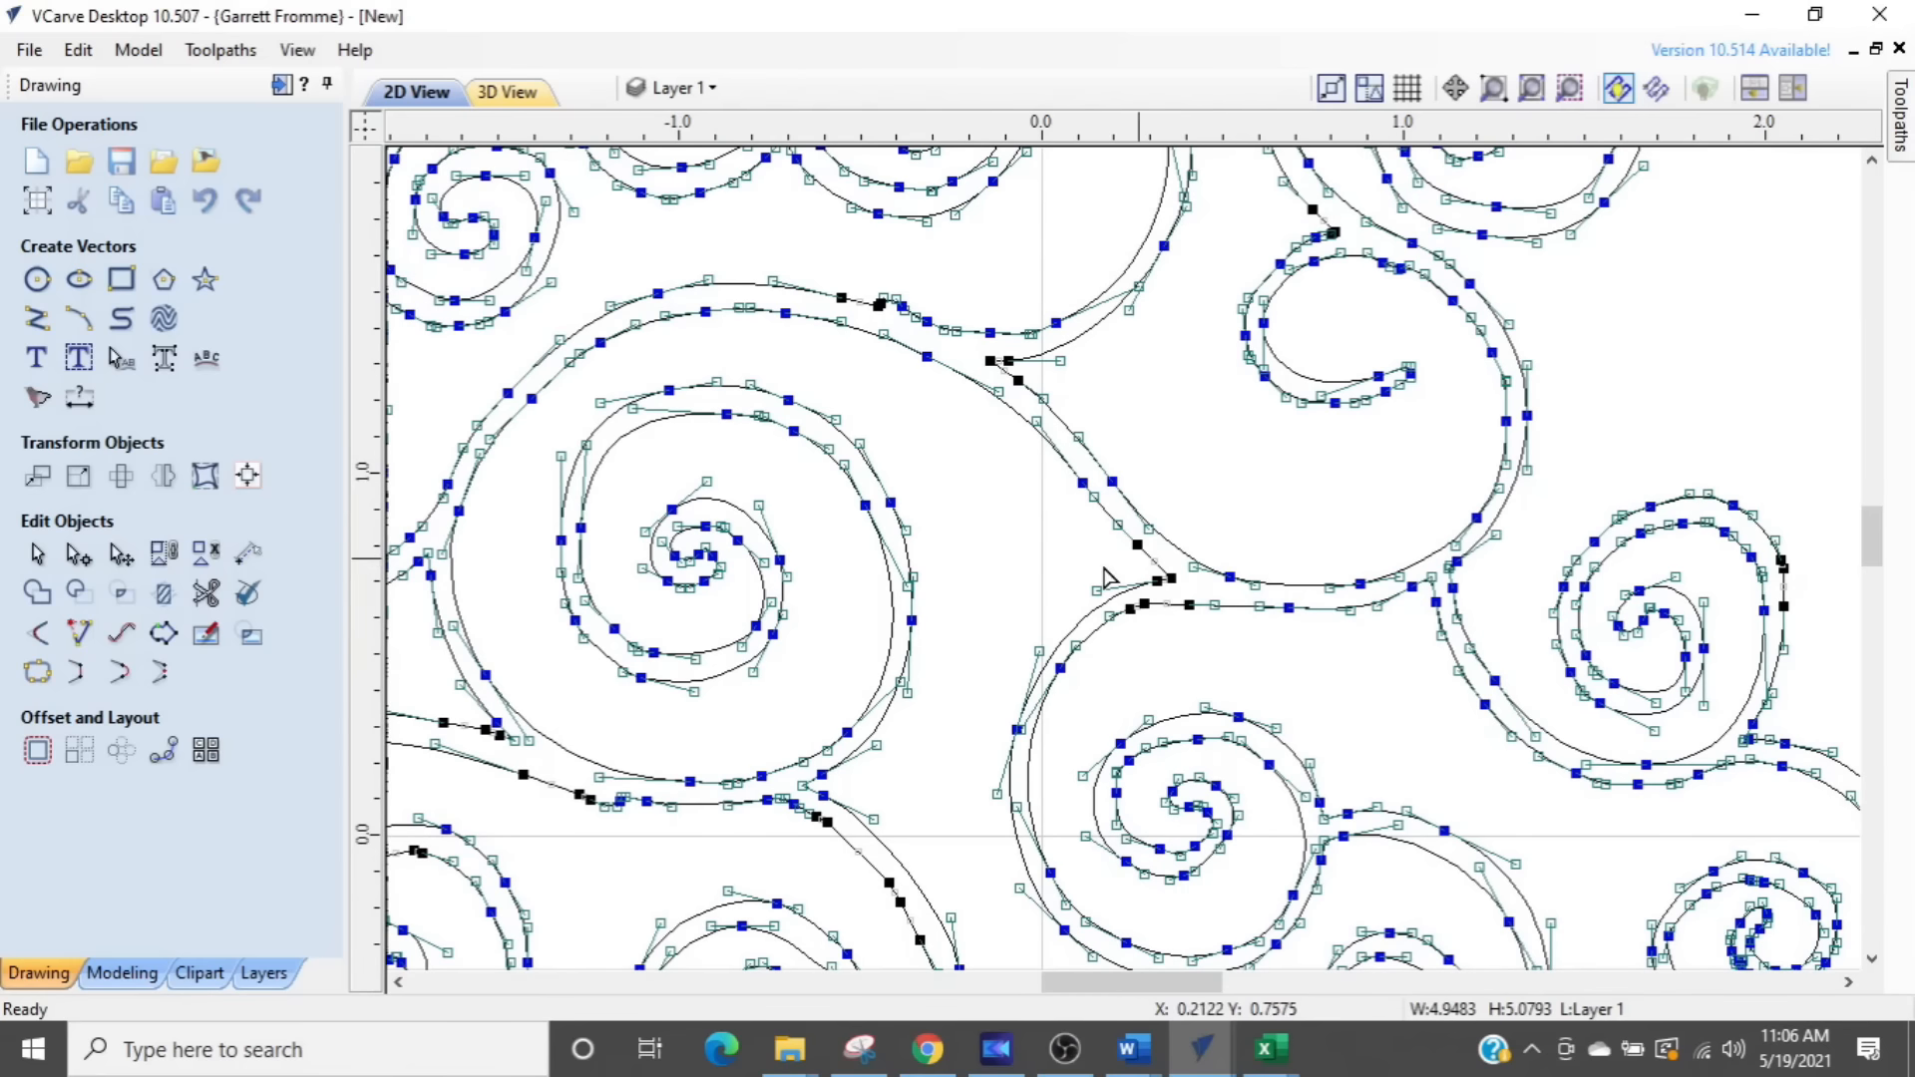
{"action": "scroll", "coordinate": [1018, 590], "scroll_direction": "down", "scroll_amount": 2}
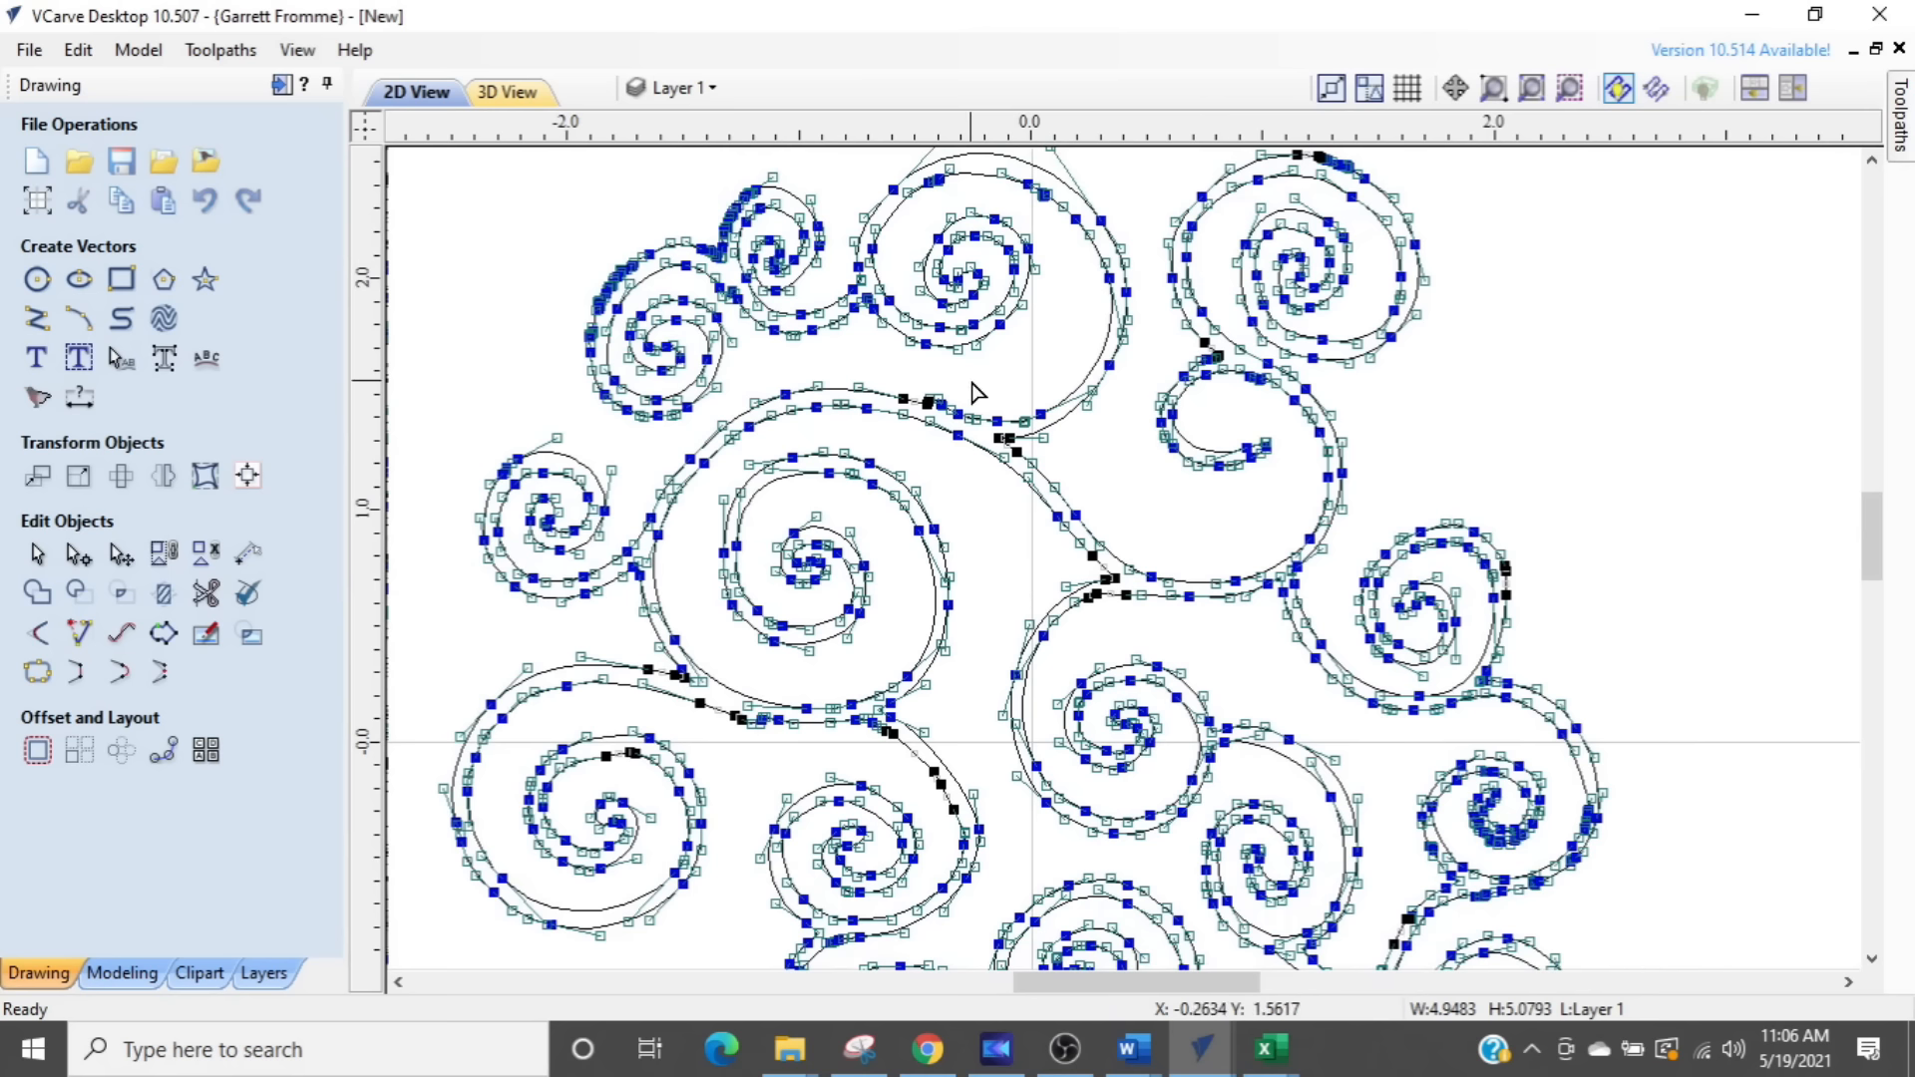
{"action": "scroll", "coordinate": [975, 392], "scroll_direction": "up", "scroll_amount": 8}
{"action": "scroll", "coordinate": [918, 449], "scroll_direction": "up", "scroll_amount": 4}
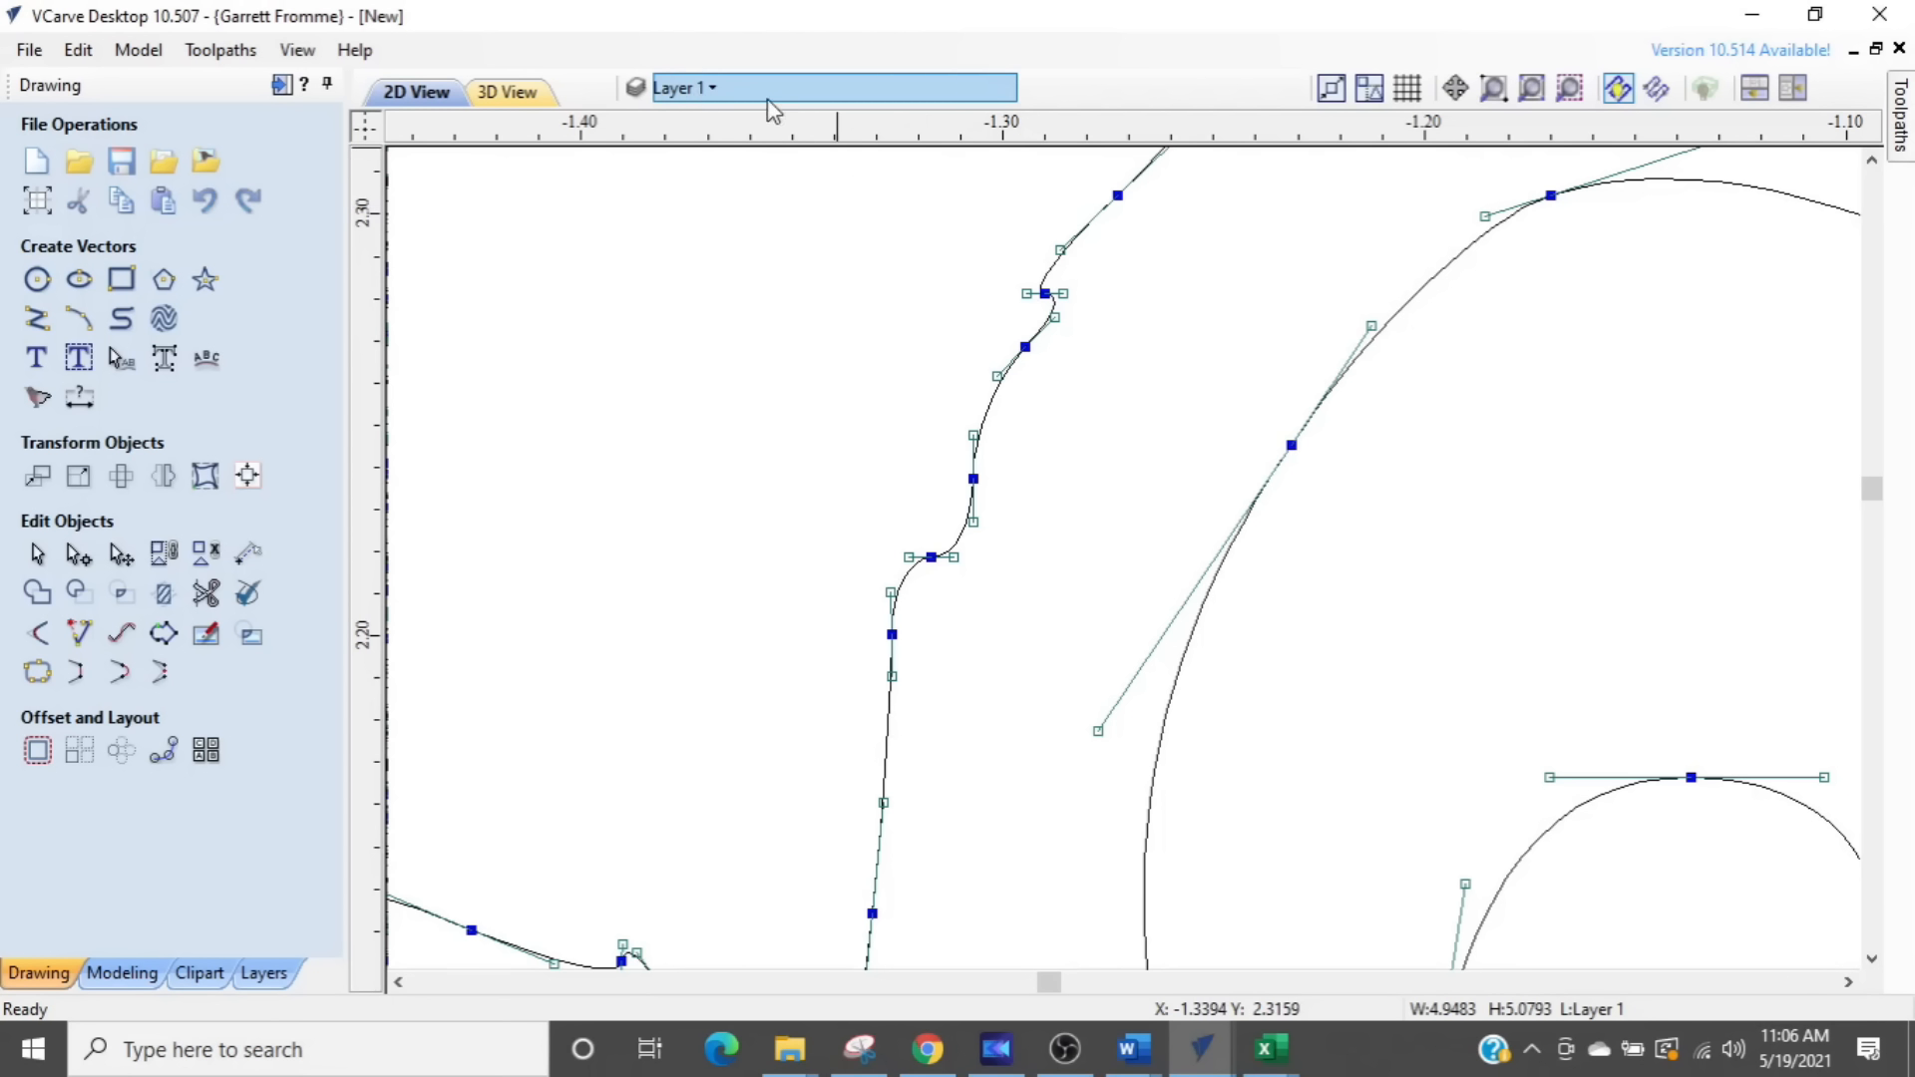
- Show the Bitmap Layer to compare the bumpy traced outline with the original swirl edge, and hide the layer again
{"action": "left_click", "coordinate": [689, 89]}
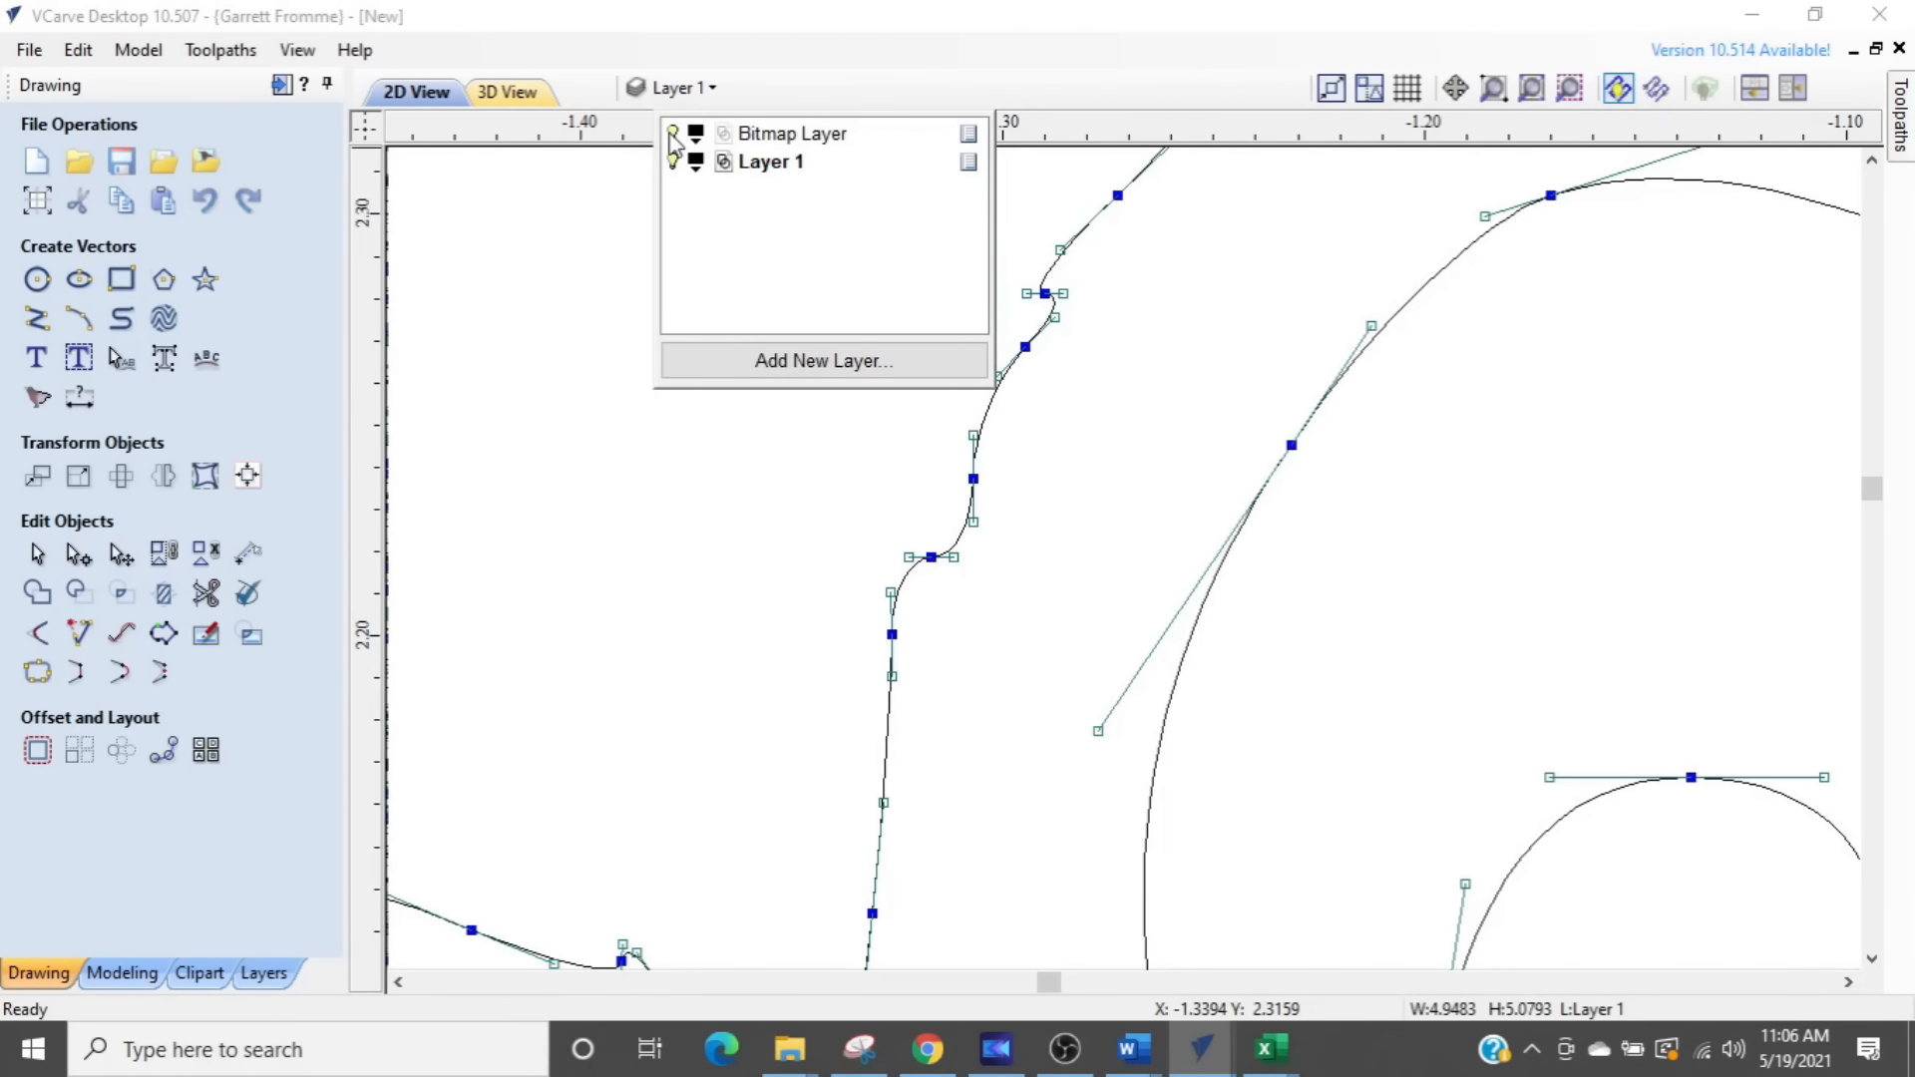
{"action": "left_click", "coordinate": [674, 134]}
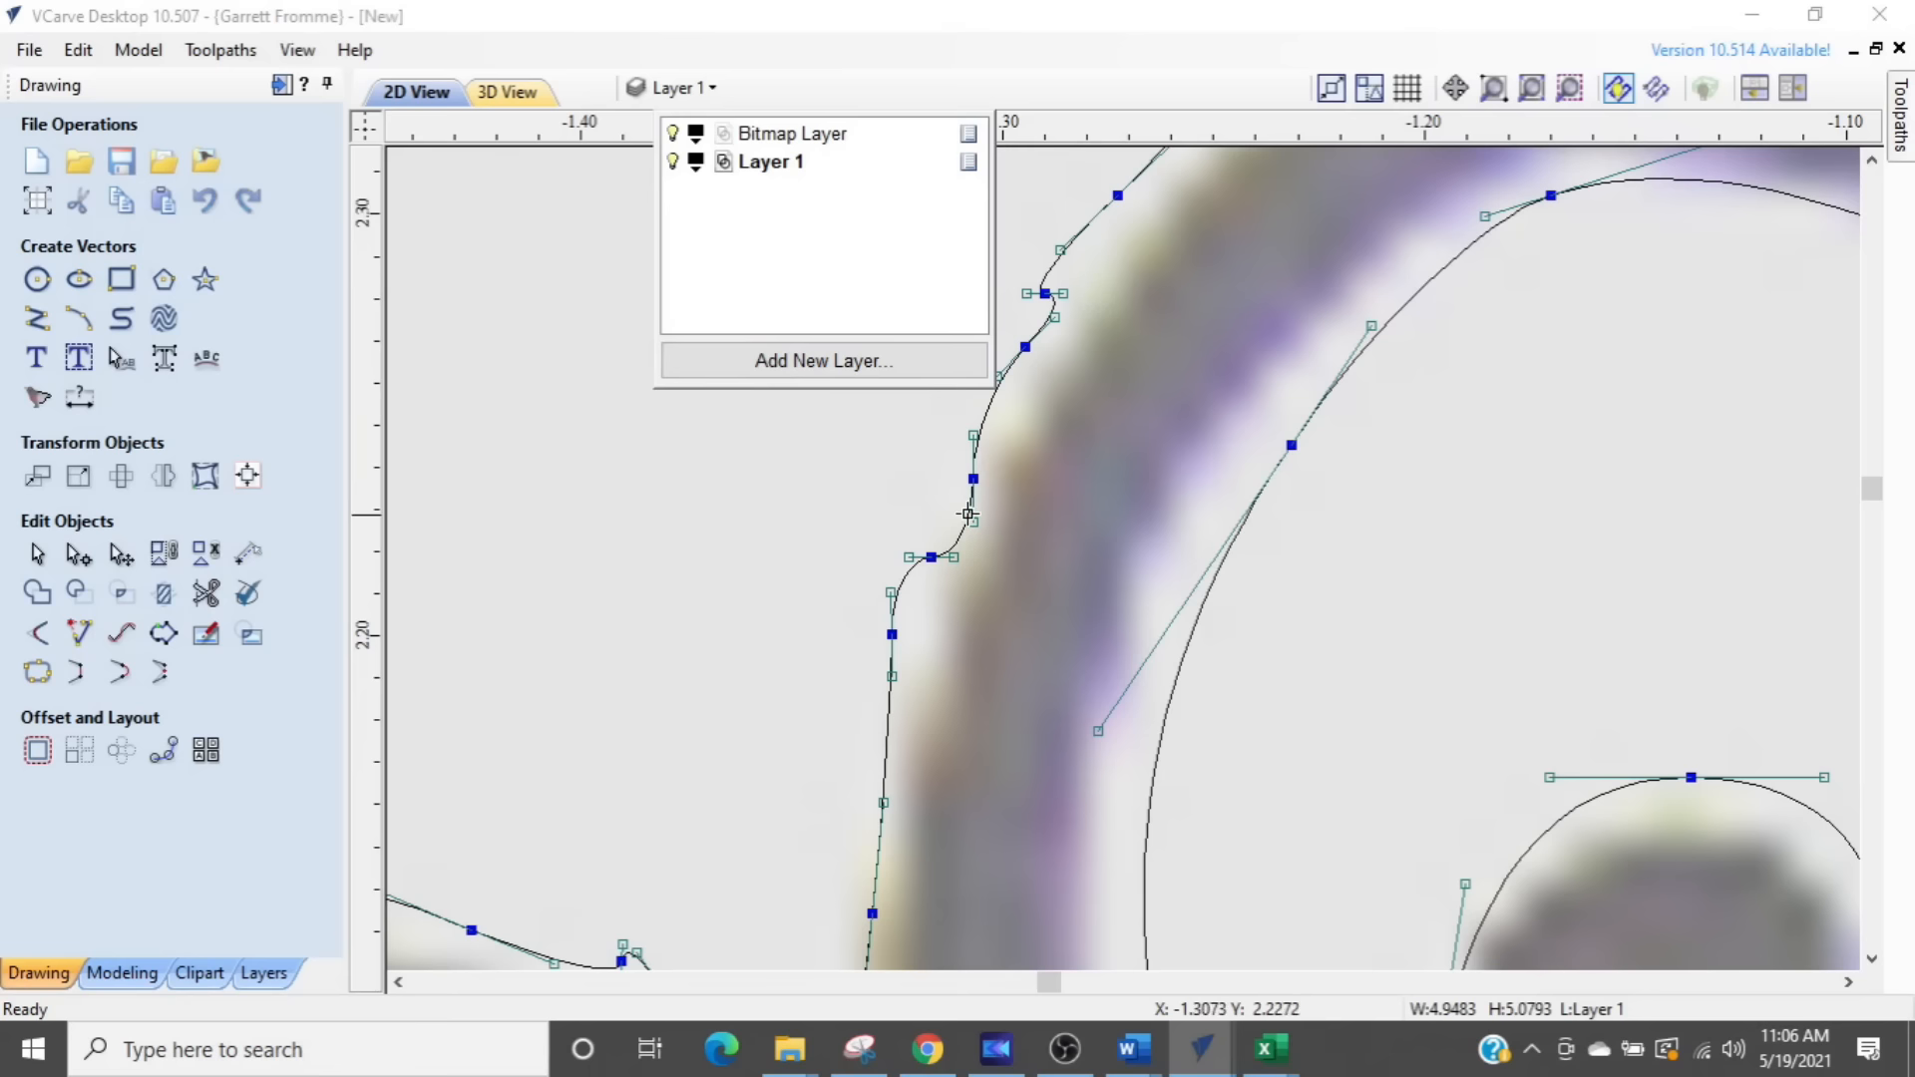
{"action": "left_click", "coordinate": [806, 500]}
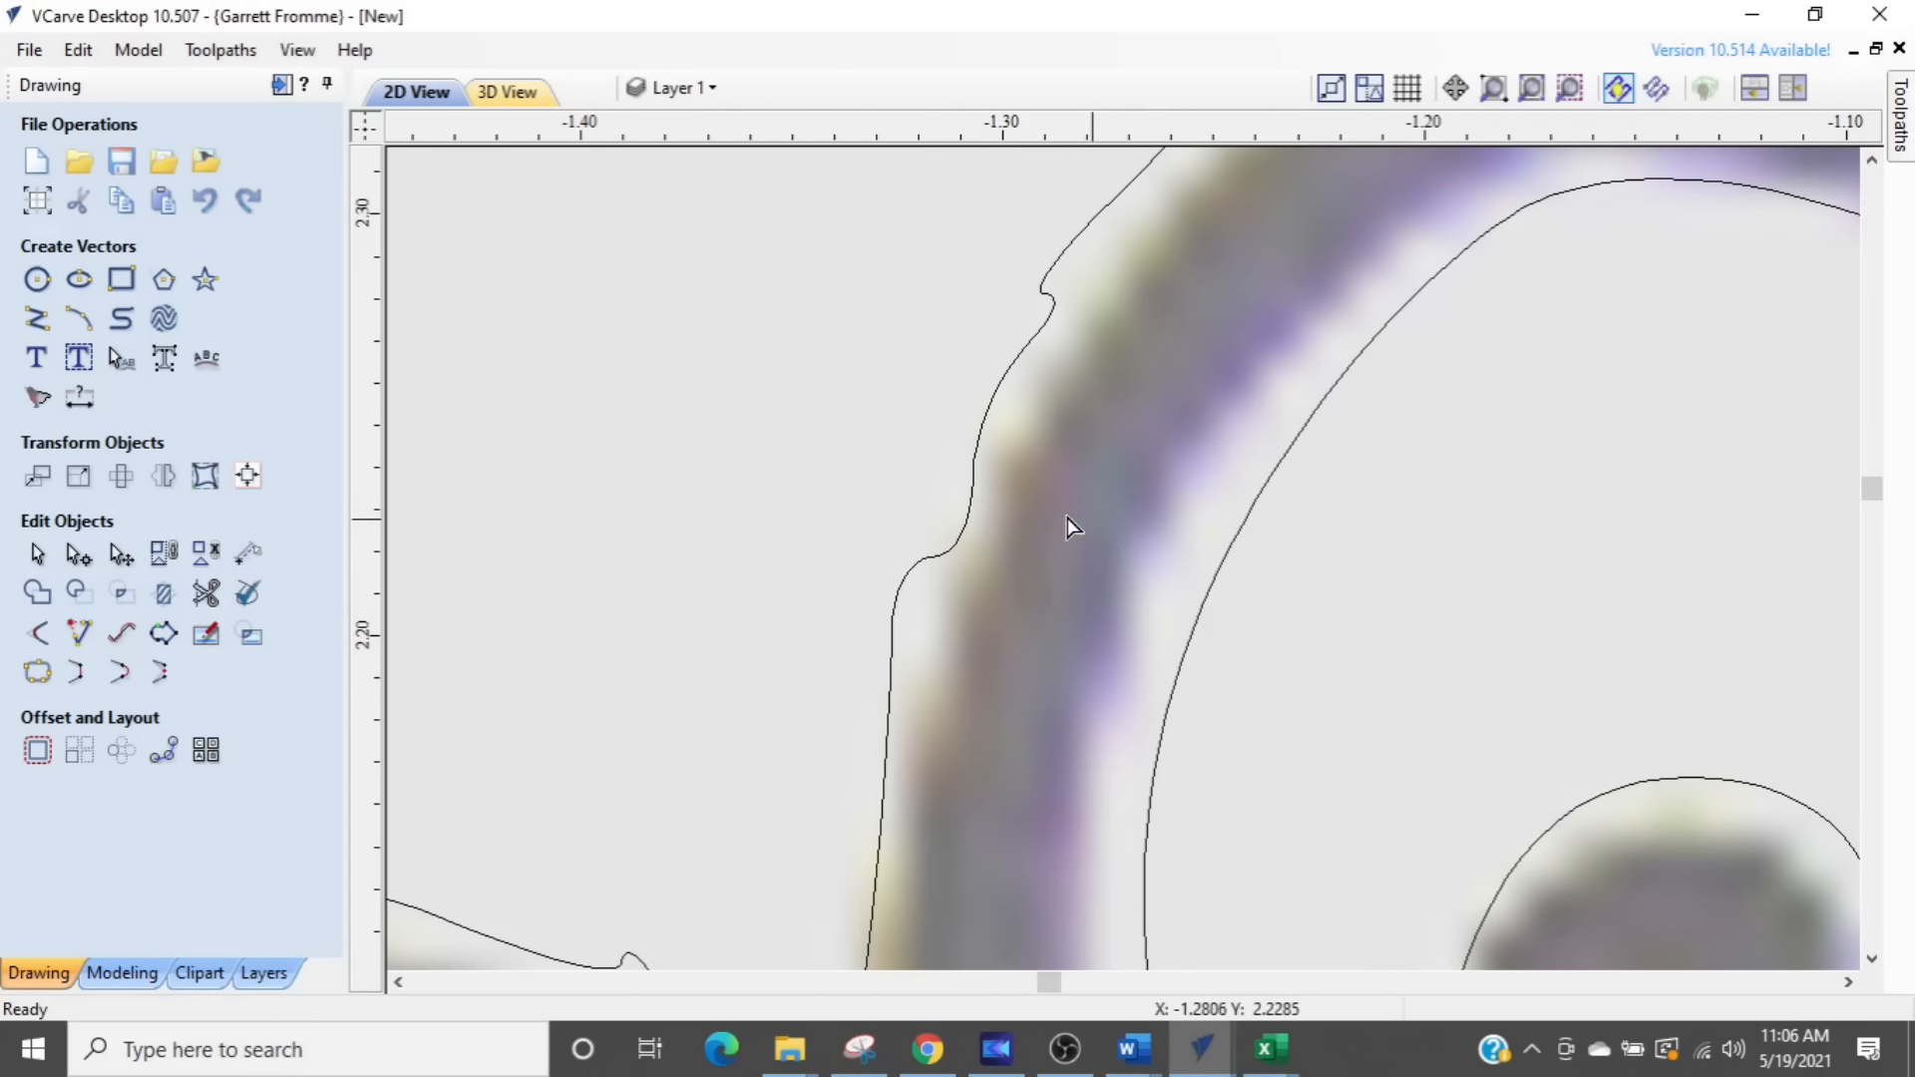
{"action": "scroll", "coordinate": [1013, 505], "scroll_direction": "down", "scroll_amount": 2}
{"action": "key", "text": "ctrl"}
{"action": "key", "text": "ctrl"}
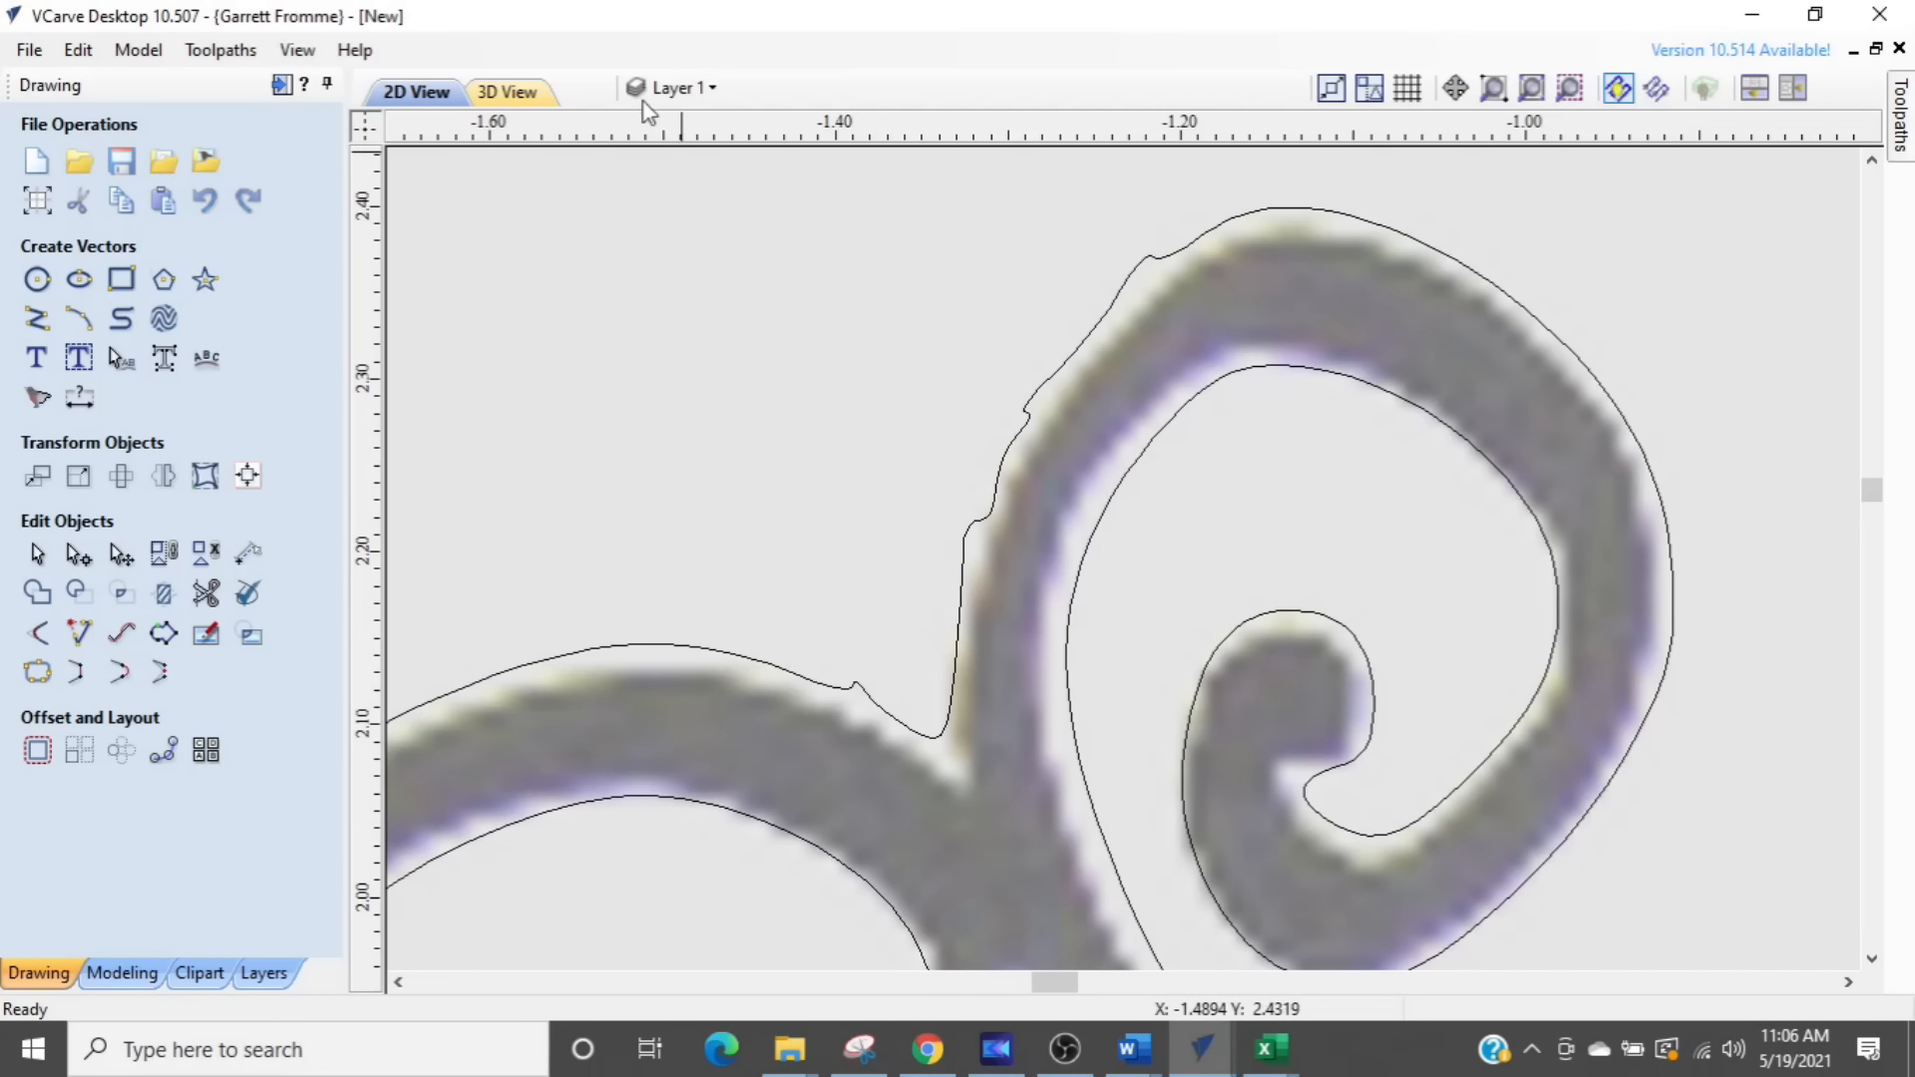
{"action": "left_click", "coordinate": [678, 88]}
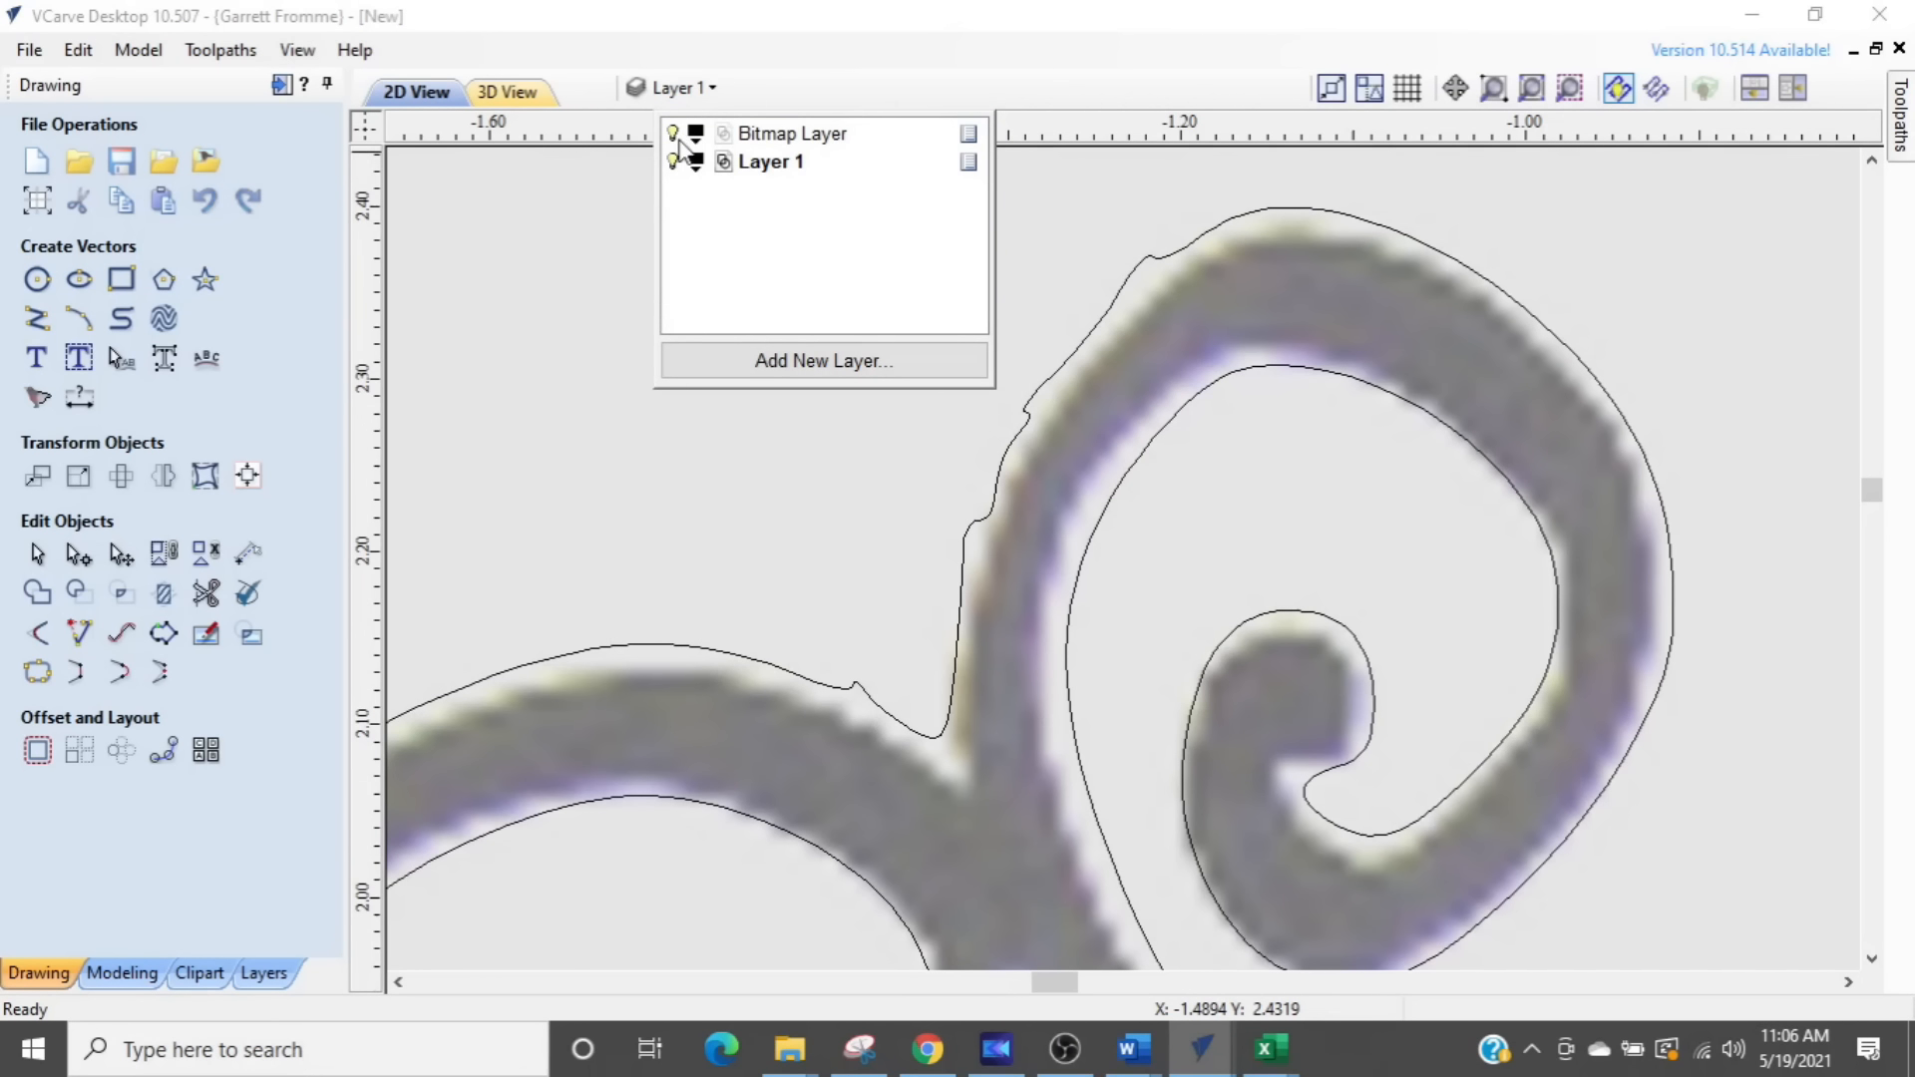
{"action": "left_click", "coordinate": [674, 133]}
- Show the nodes of the swirl outline and delete the cluster of bumpy nodes on the small upper swirl's outer left edge
{"action": "left_click", "coordinate": [1052, 377]}
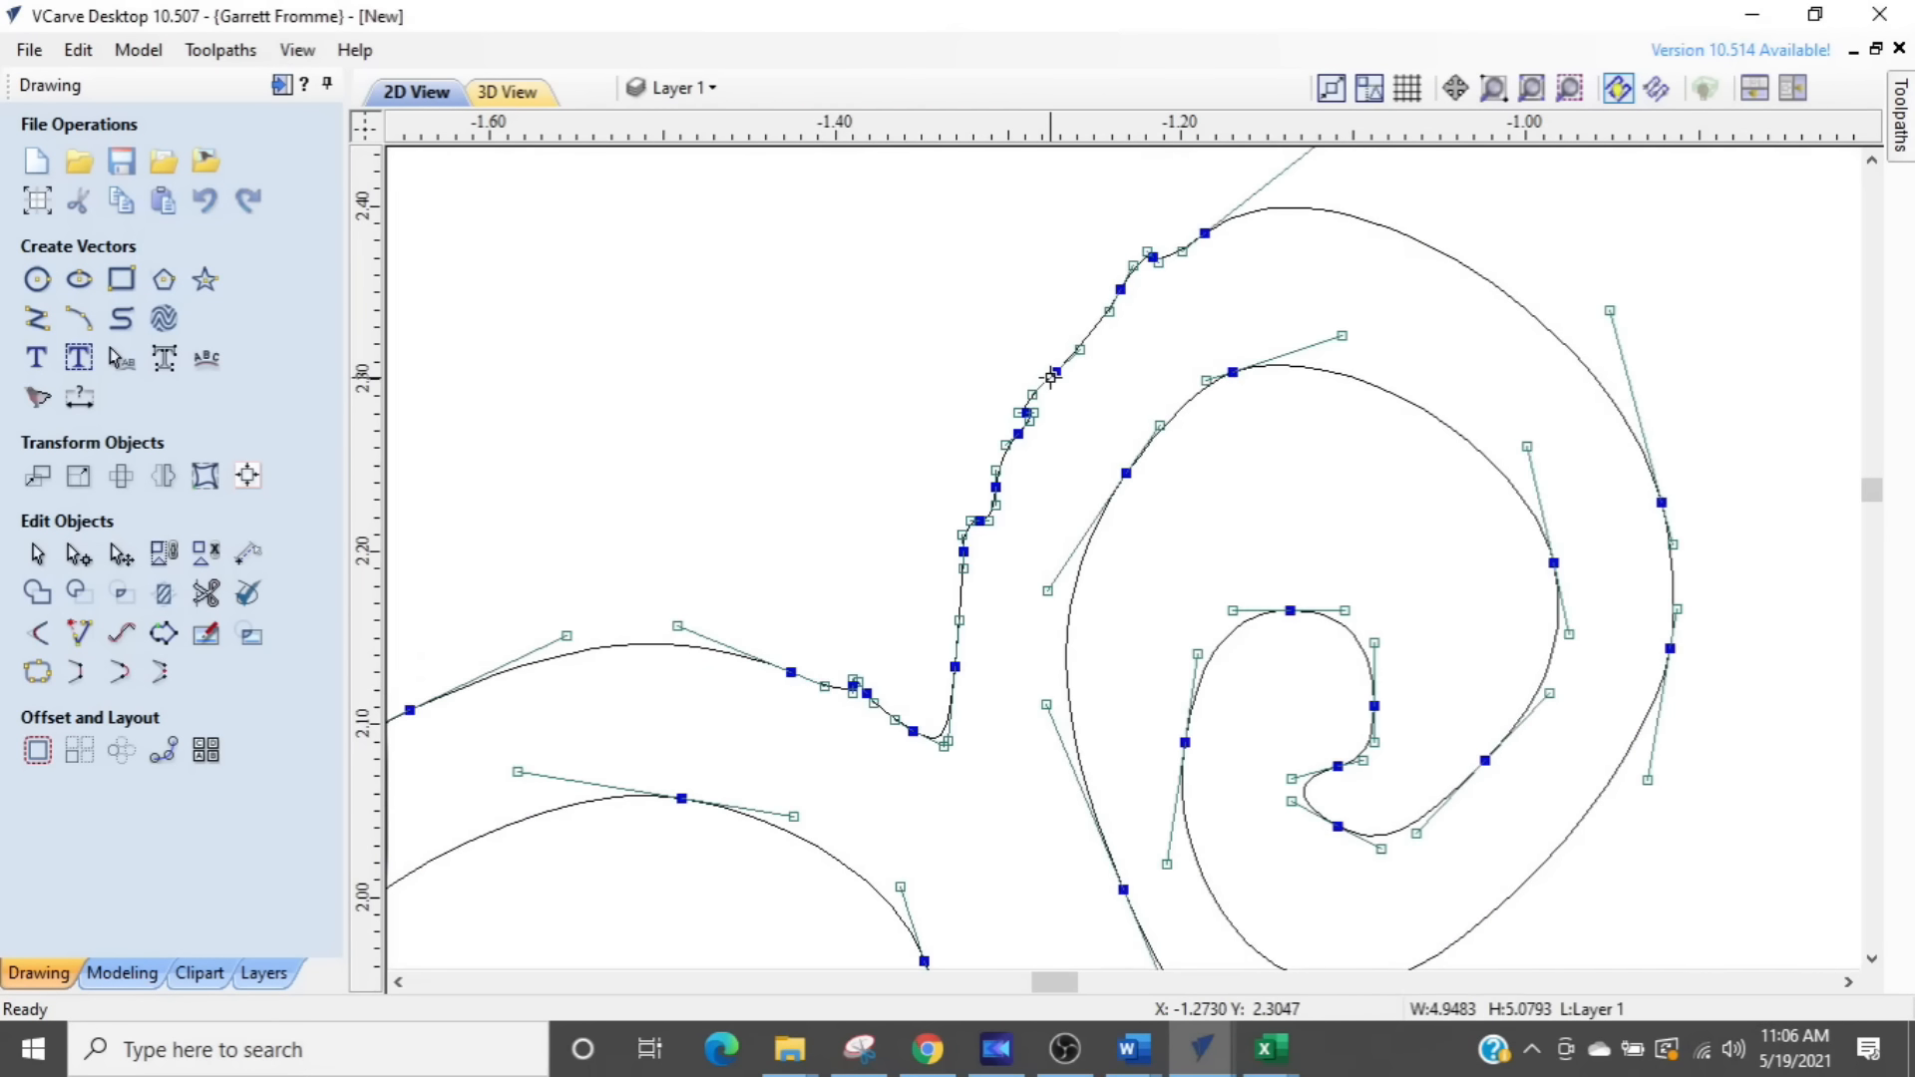
{"action": "scroll", "coordinate": [950, 599], "scroll_direction": "up", "scroll_amount": 2}
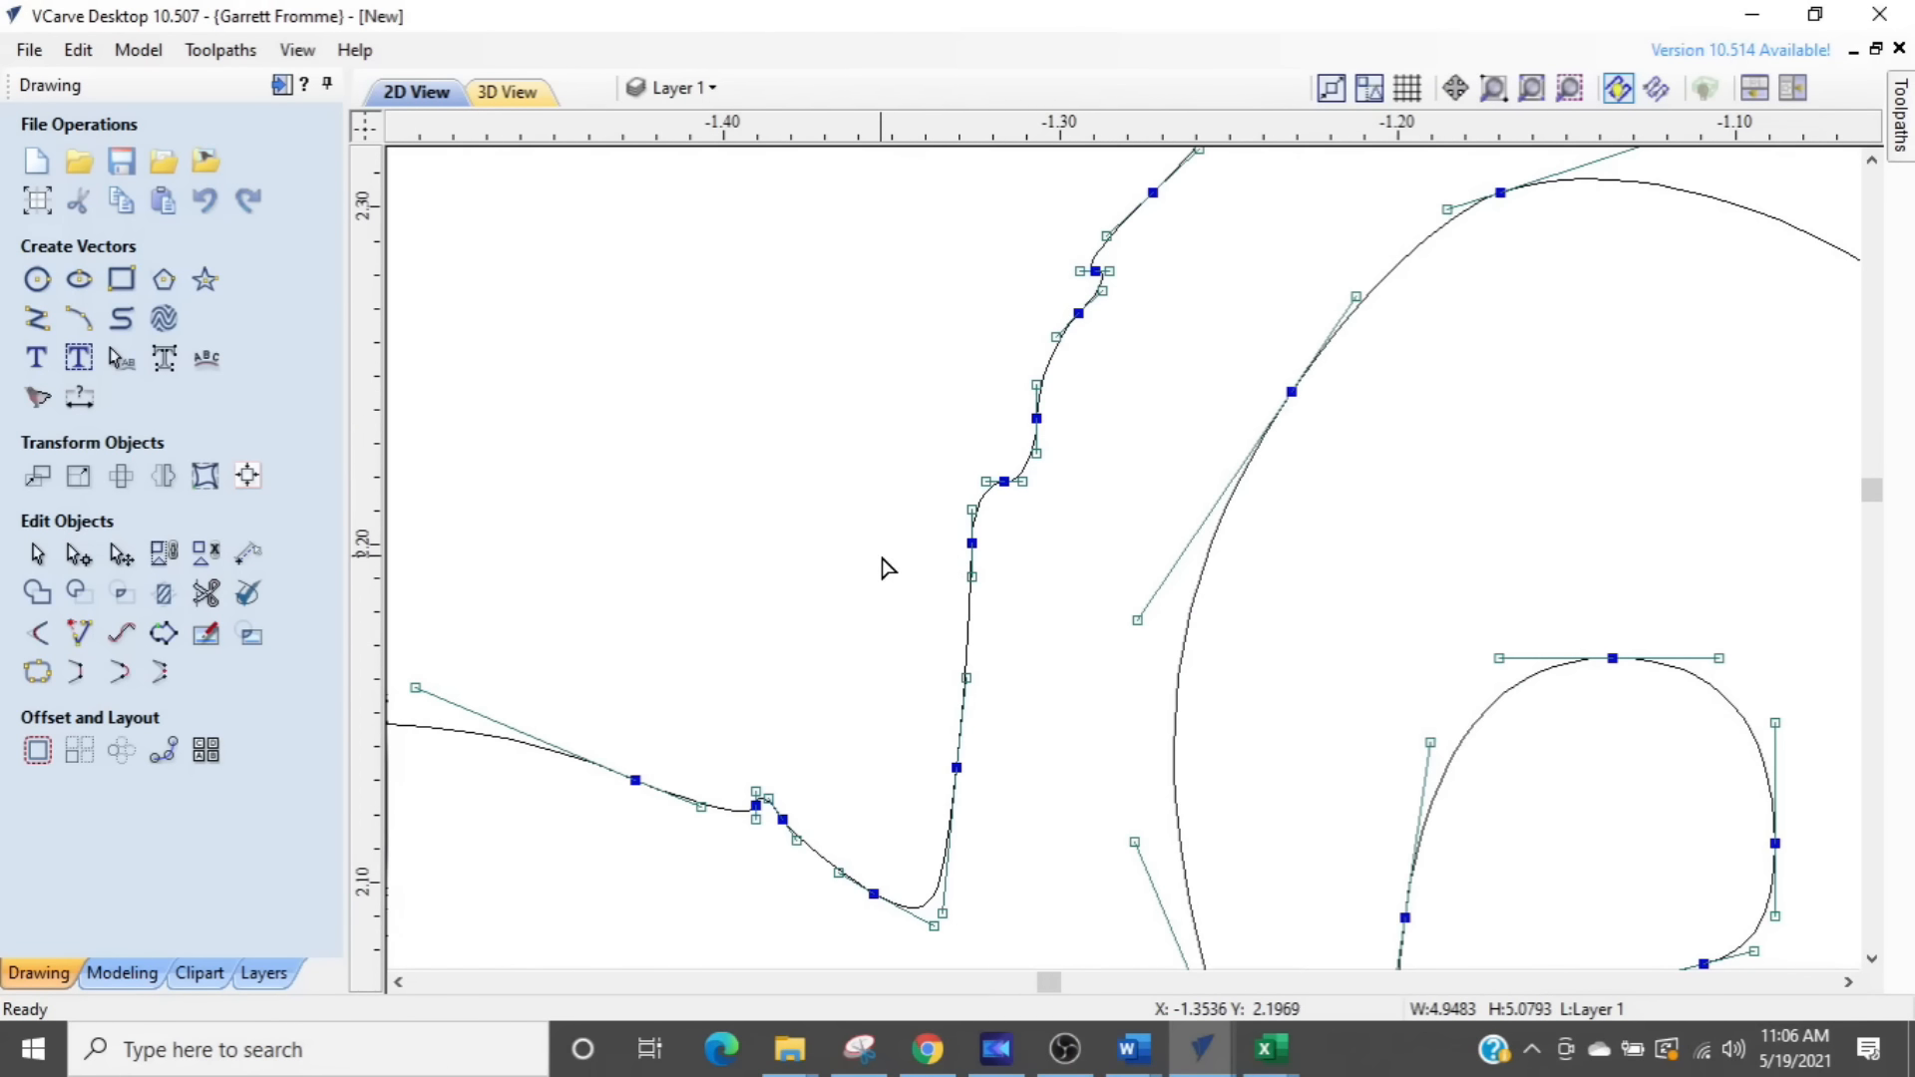
{"action": "left_click_drag", "start_coordinate": [898, 517], "coordinate": [1193, 256]}
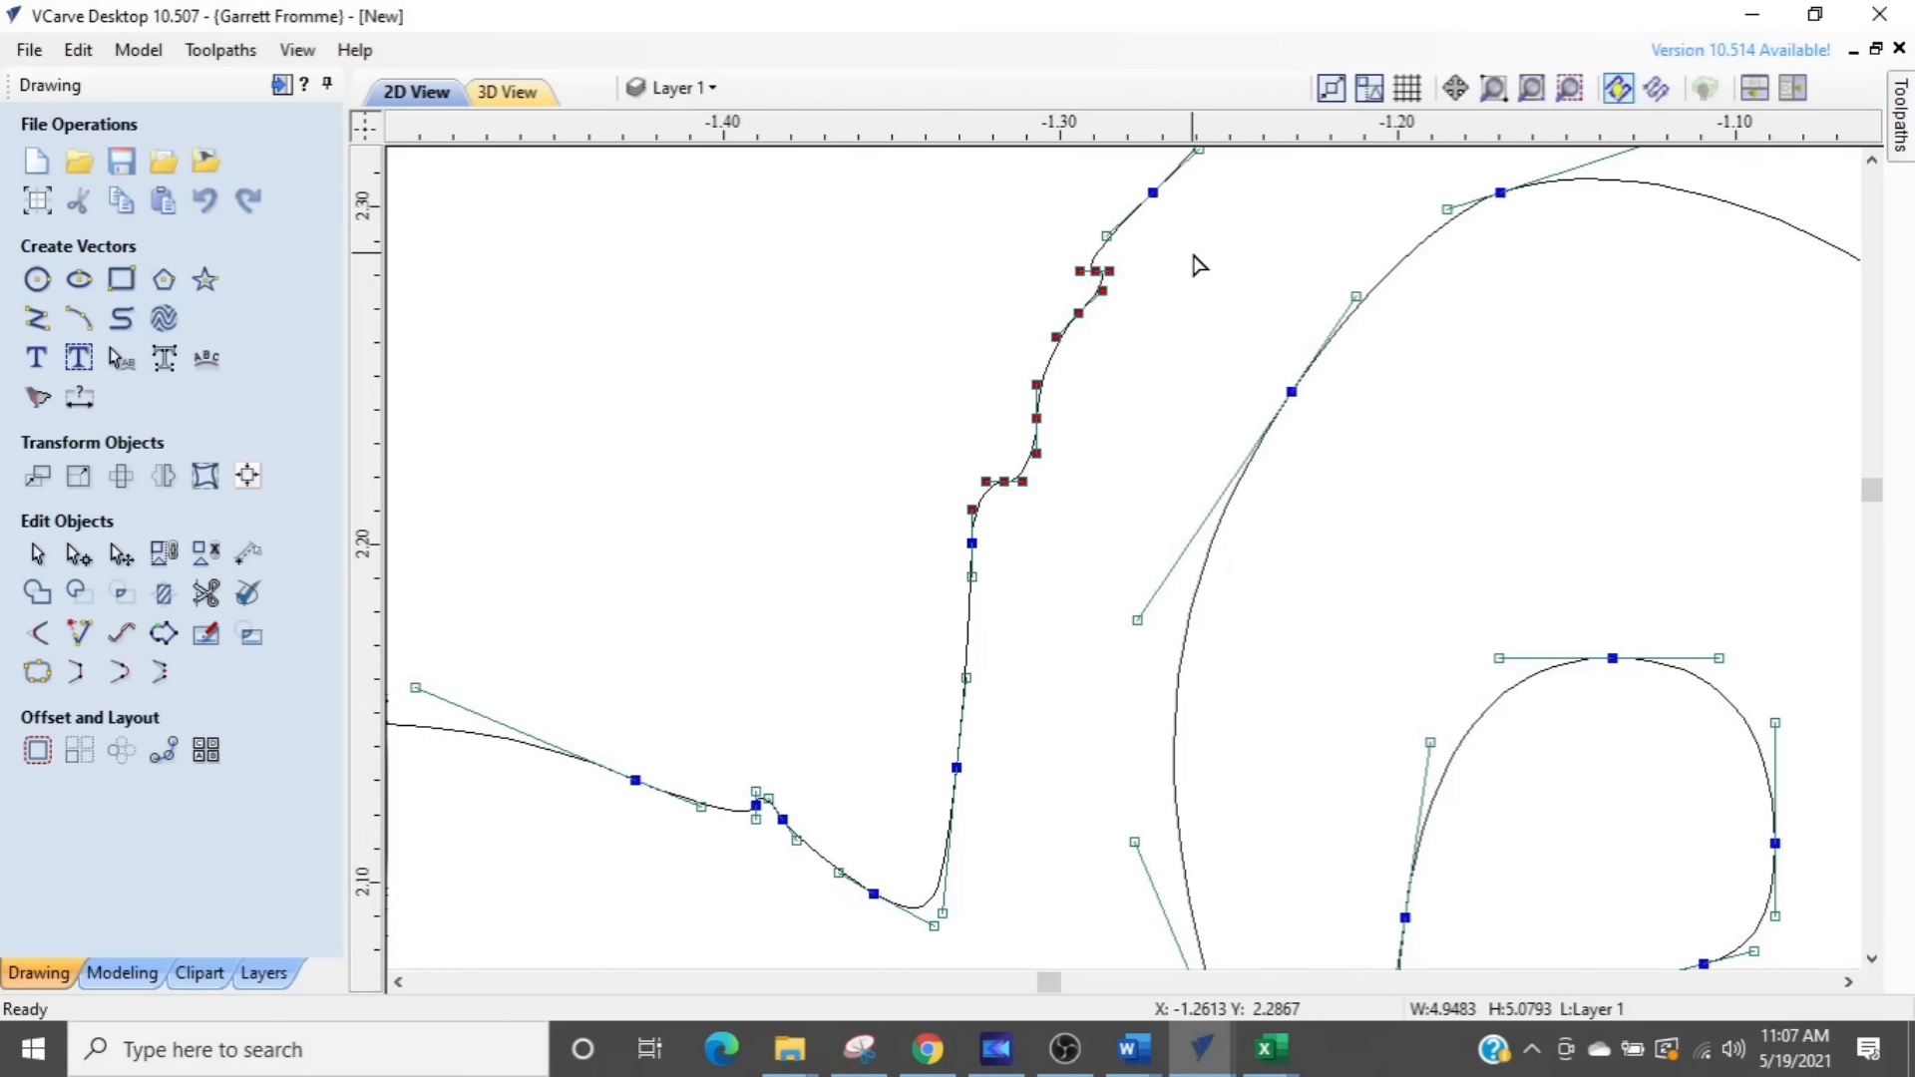
{"action": "key", "text": "Delete"}
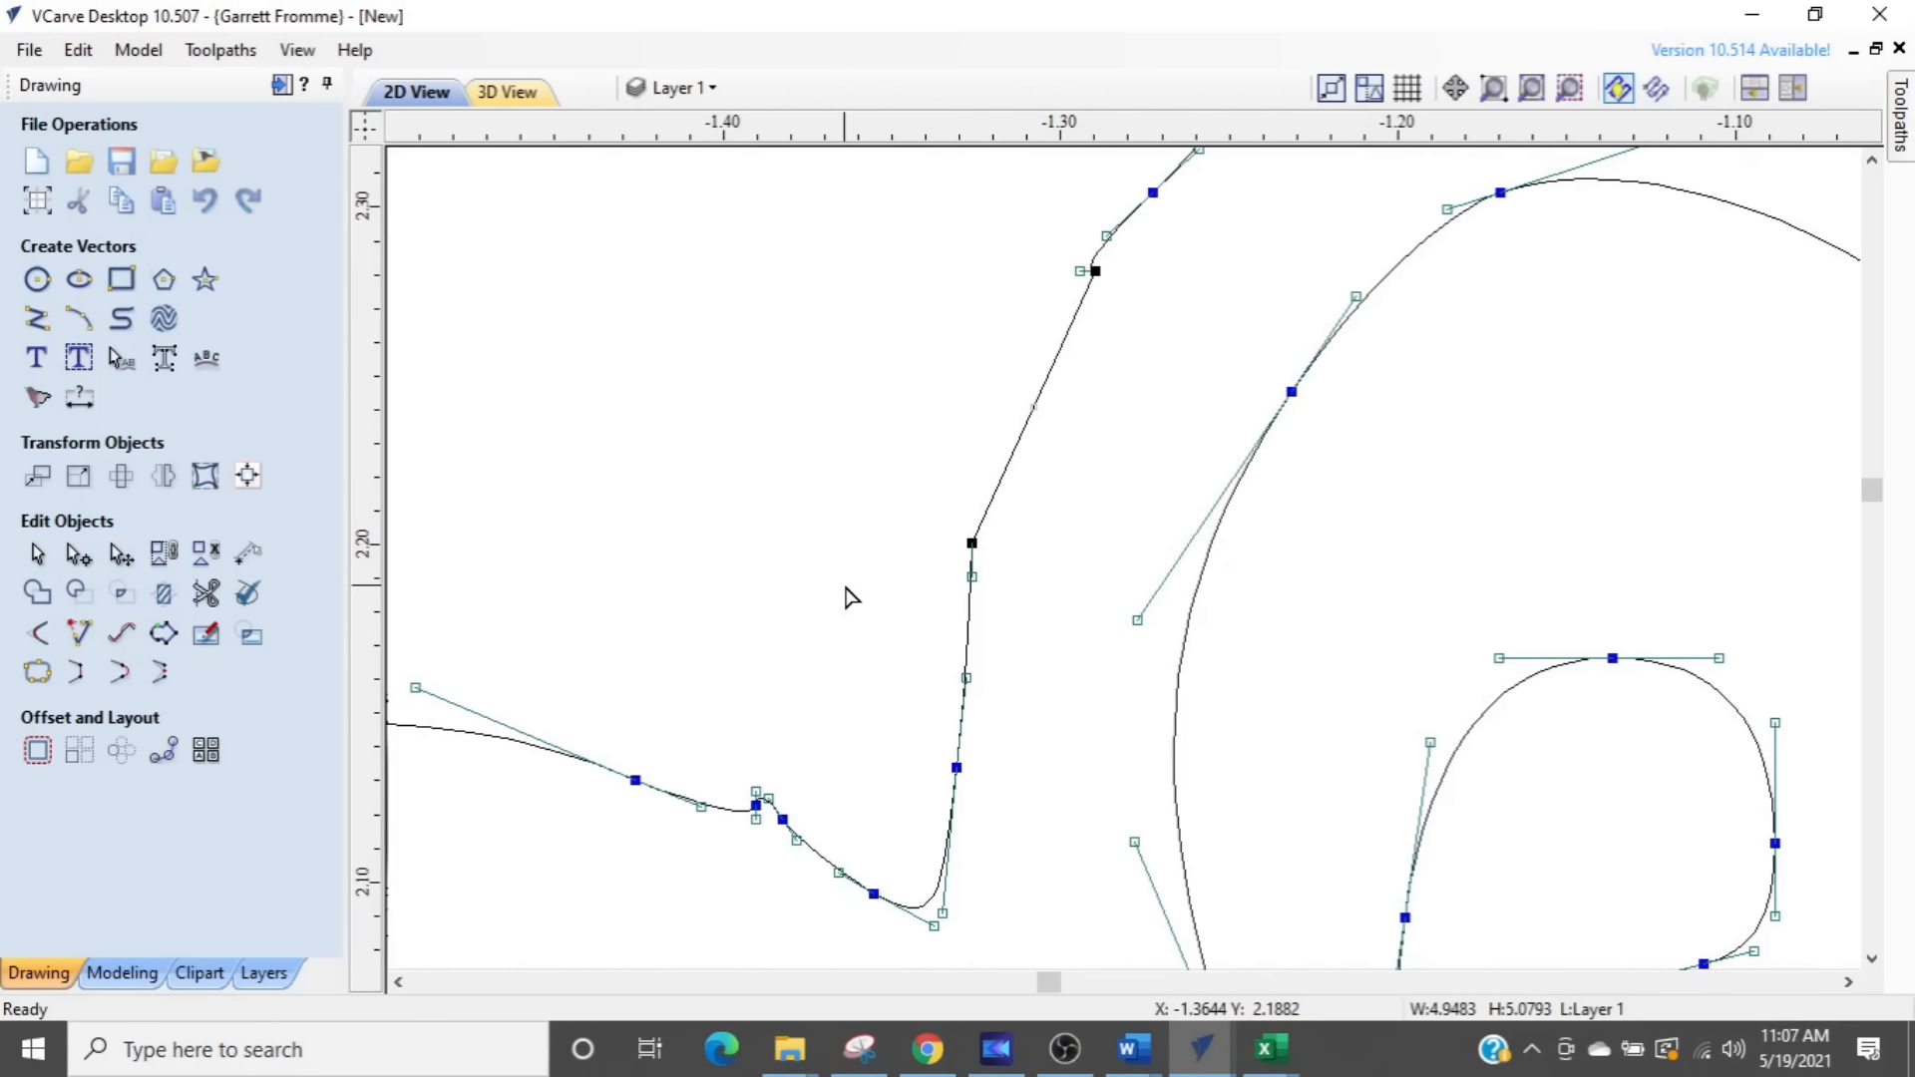
- Convert the straight span left on the outer edge to a Bezier curve and reshape it with its upper node's handle
{"action": "left_click_drag", "start_coordinate": [854, 606], "coordinate": [1157, 258]}
{"action": "key", "text": "c"}
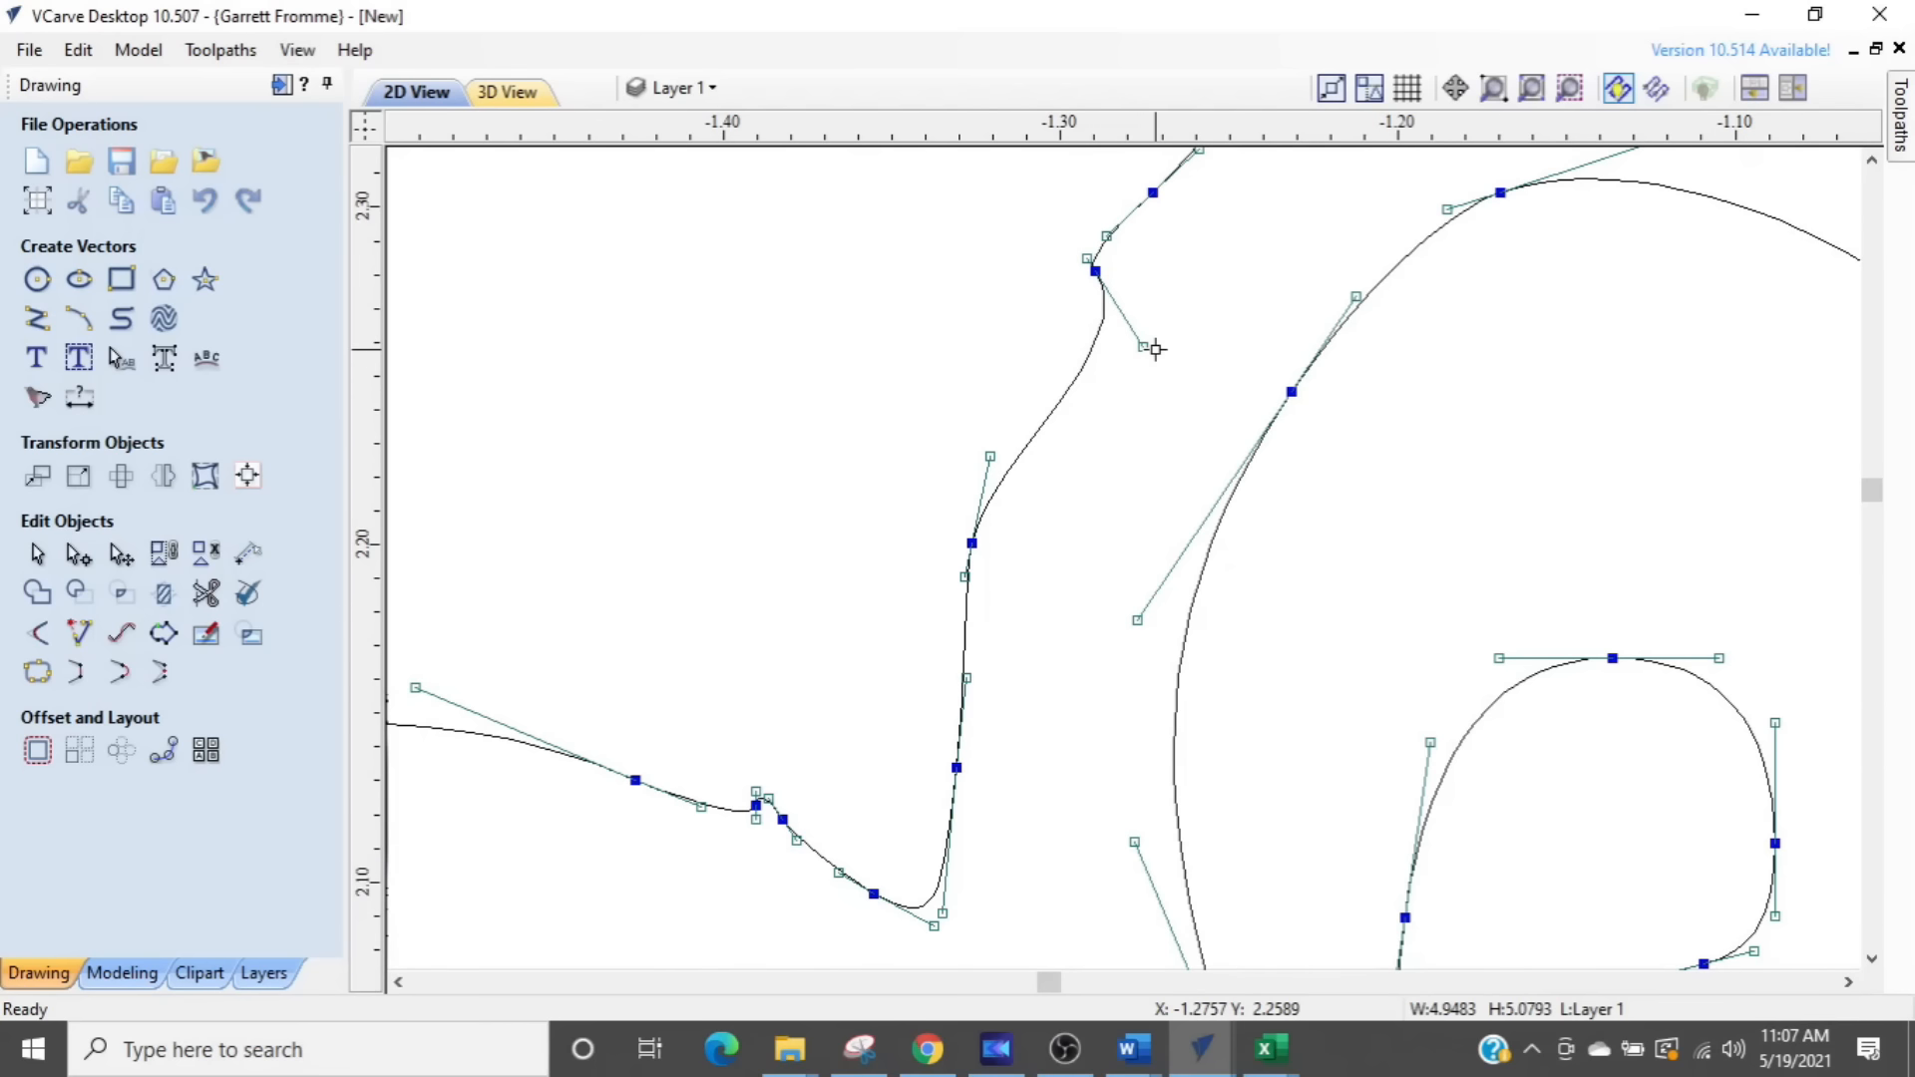
{"action": "left_click_drag", "start_coordinate": [1146, 350], "coordinate": [1042, 351]}
- Delete the surplus node above the reshaped span and the bump node near the top of the small swirl's outer edge
{"action": "scroll", "coordinate": [1088, 592], "scroll_direction": "down", "scroll_amount": 2}
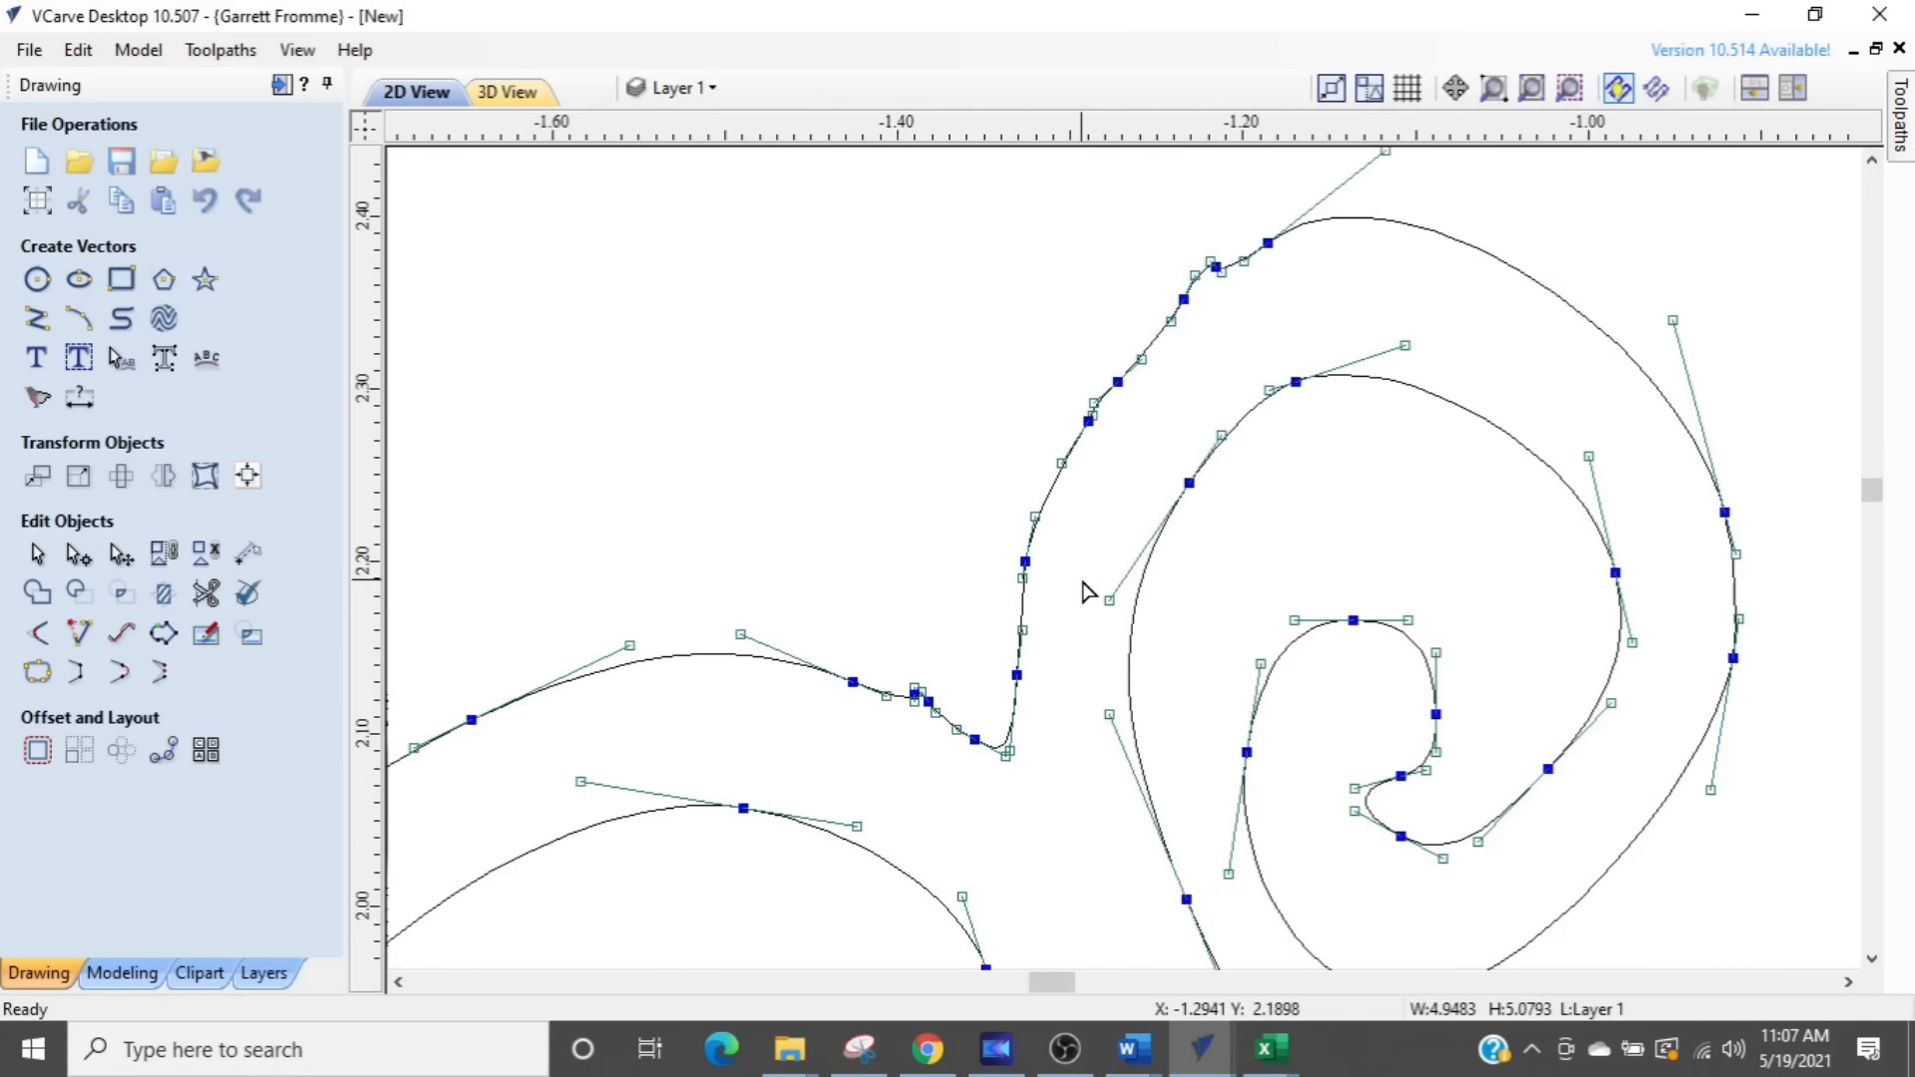
{"action": "scroll", "coordinate": [1086, 387], "scroll_direction": "up", "scroll_amount": 4}
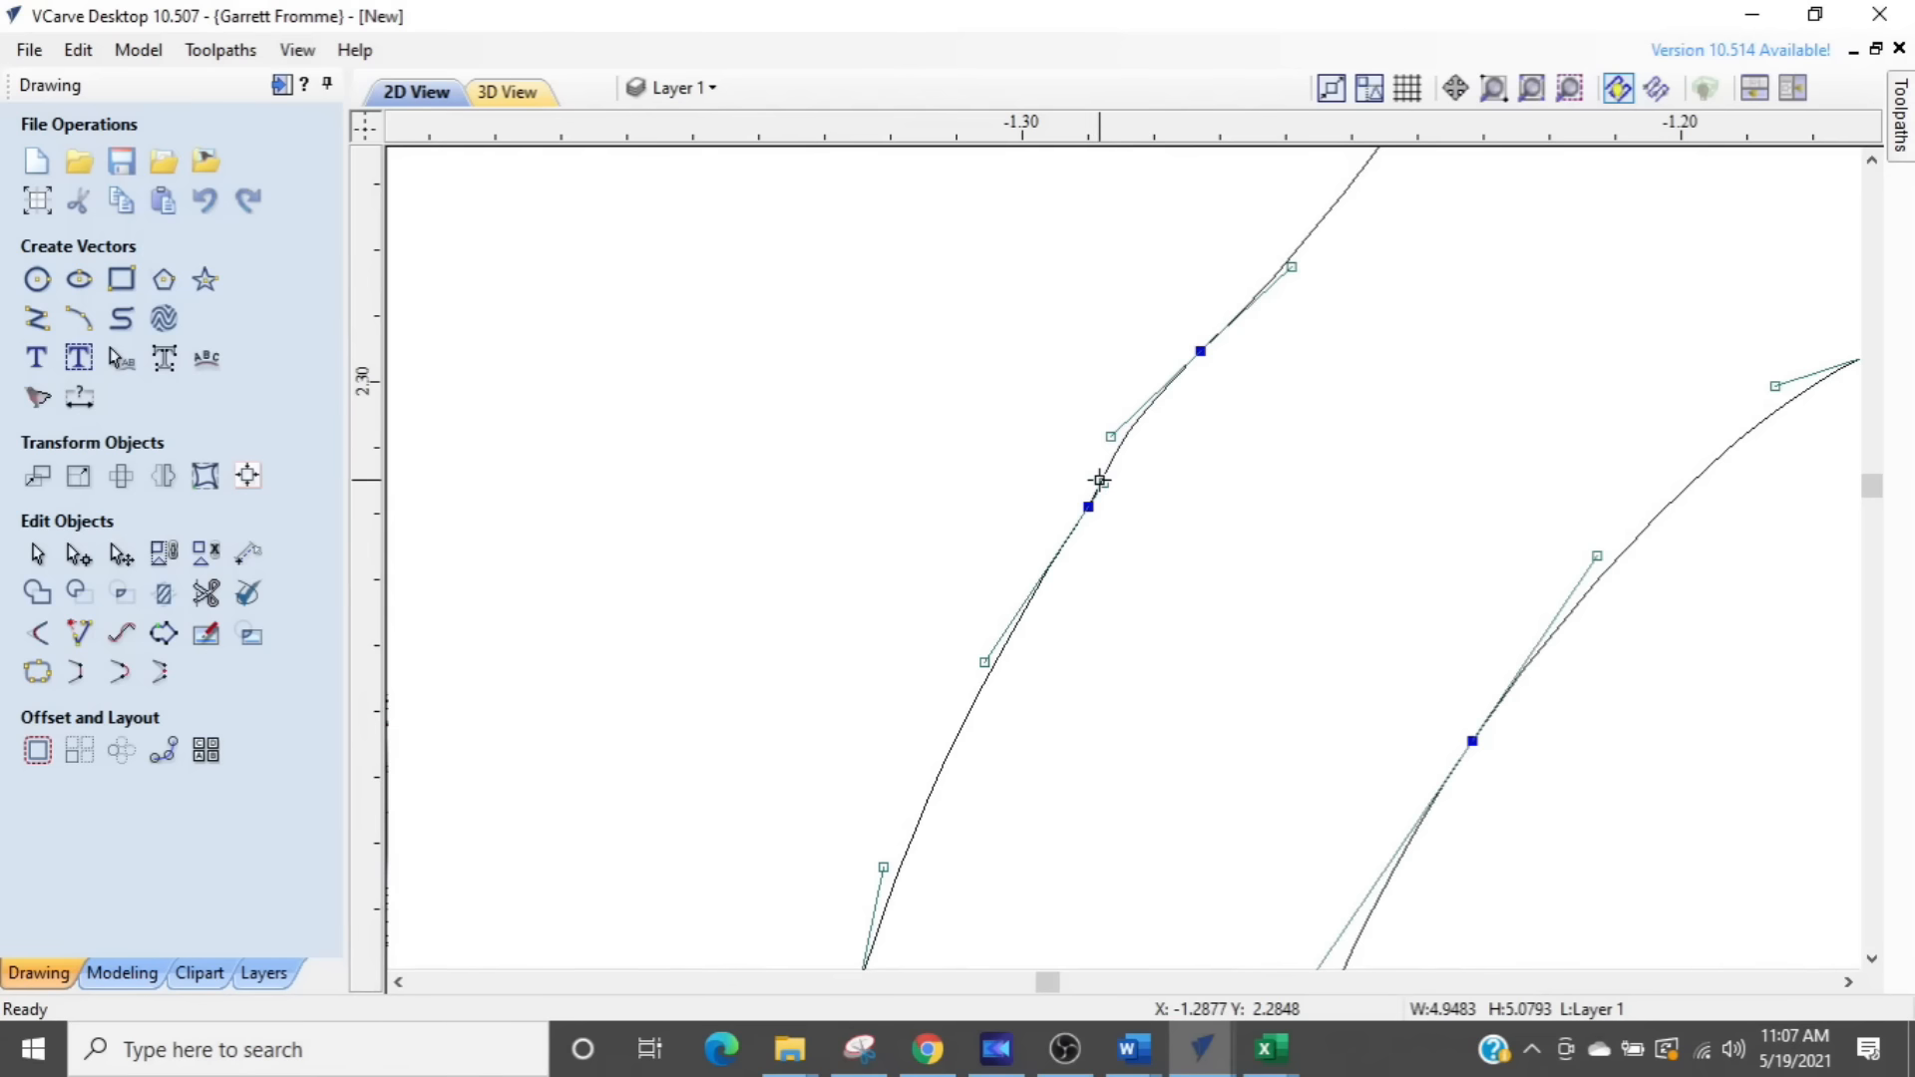
{"action": "scroll", "coordinate": [1097, 486], "scroll_direction": "up", "scroll_amount": 4}
{"action": "scroll", "coordinate": [1197, 419], "scroll_direction": "down", "scroll_amount": 2}
{"action": "scroll", "coordinate": [1200, 419], "scroll_direction": "down", "scroll_amount": 2}
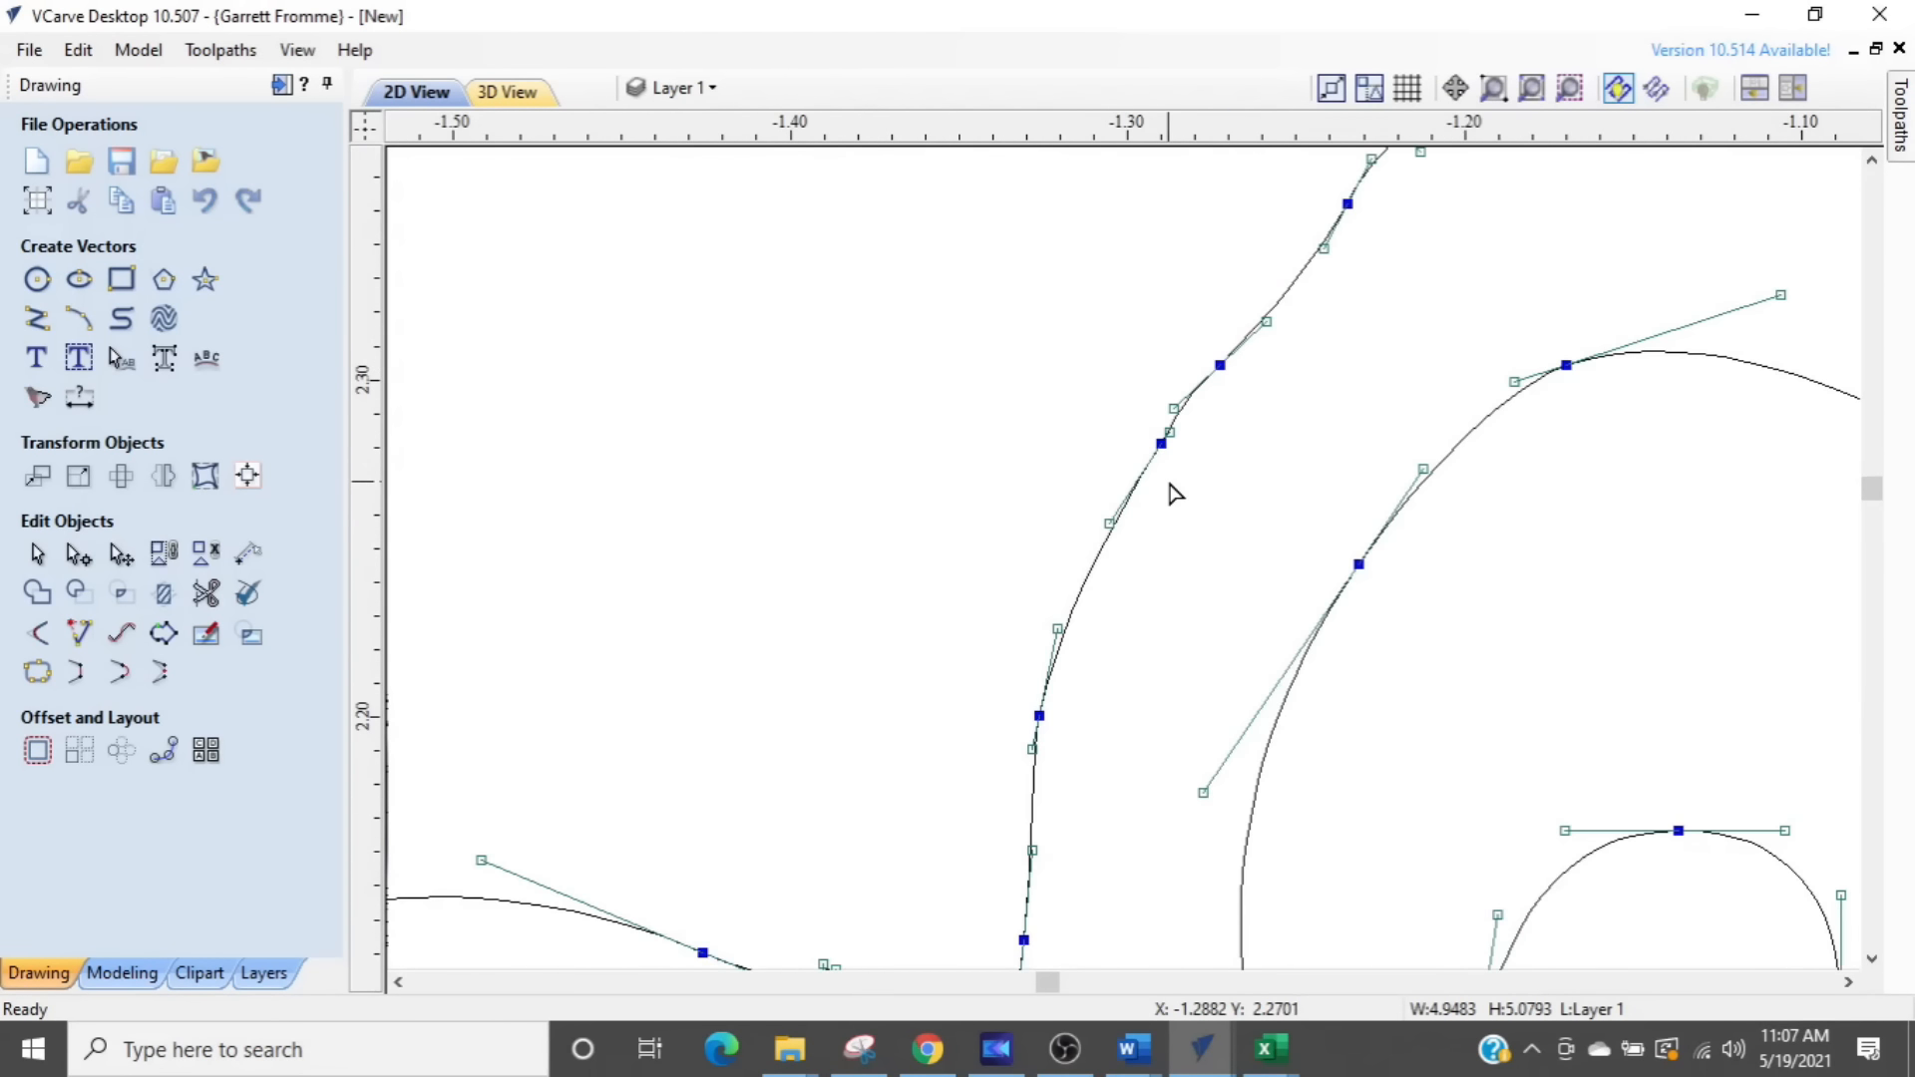
{"action": "scroll", "coordinate": [1167, 482], "scroll_direction": "down", "scroll_amount": 2}
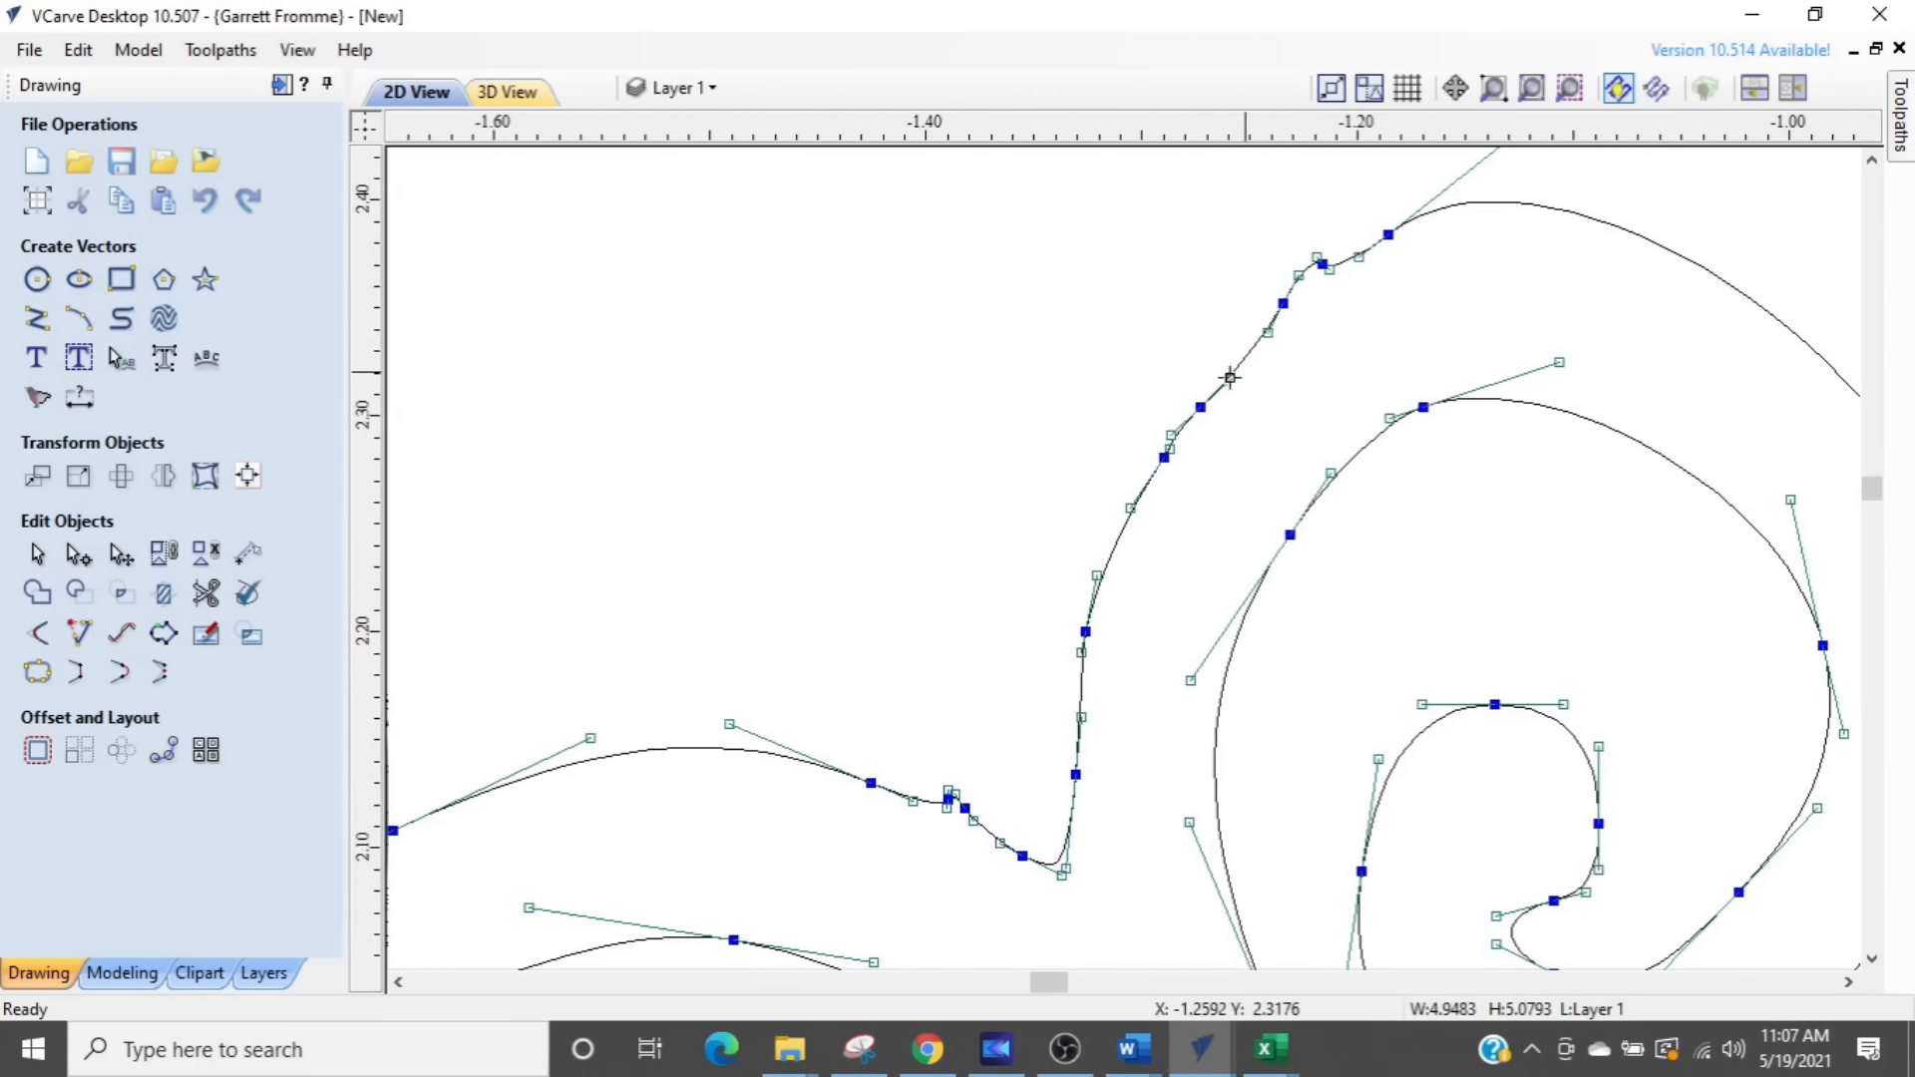
{"action": "scroll", "coordinate": [1142, 501], "scroll_direction": "up", "scroll_amount": 2}
{"action": "middle_click_drag", "start_coordinate": [1171, 482], "coordinate": [1009, 719]}
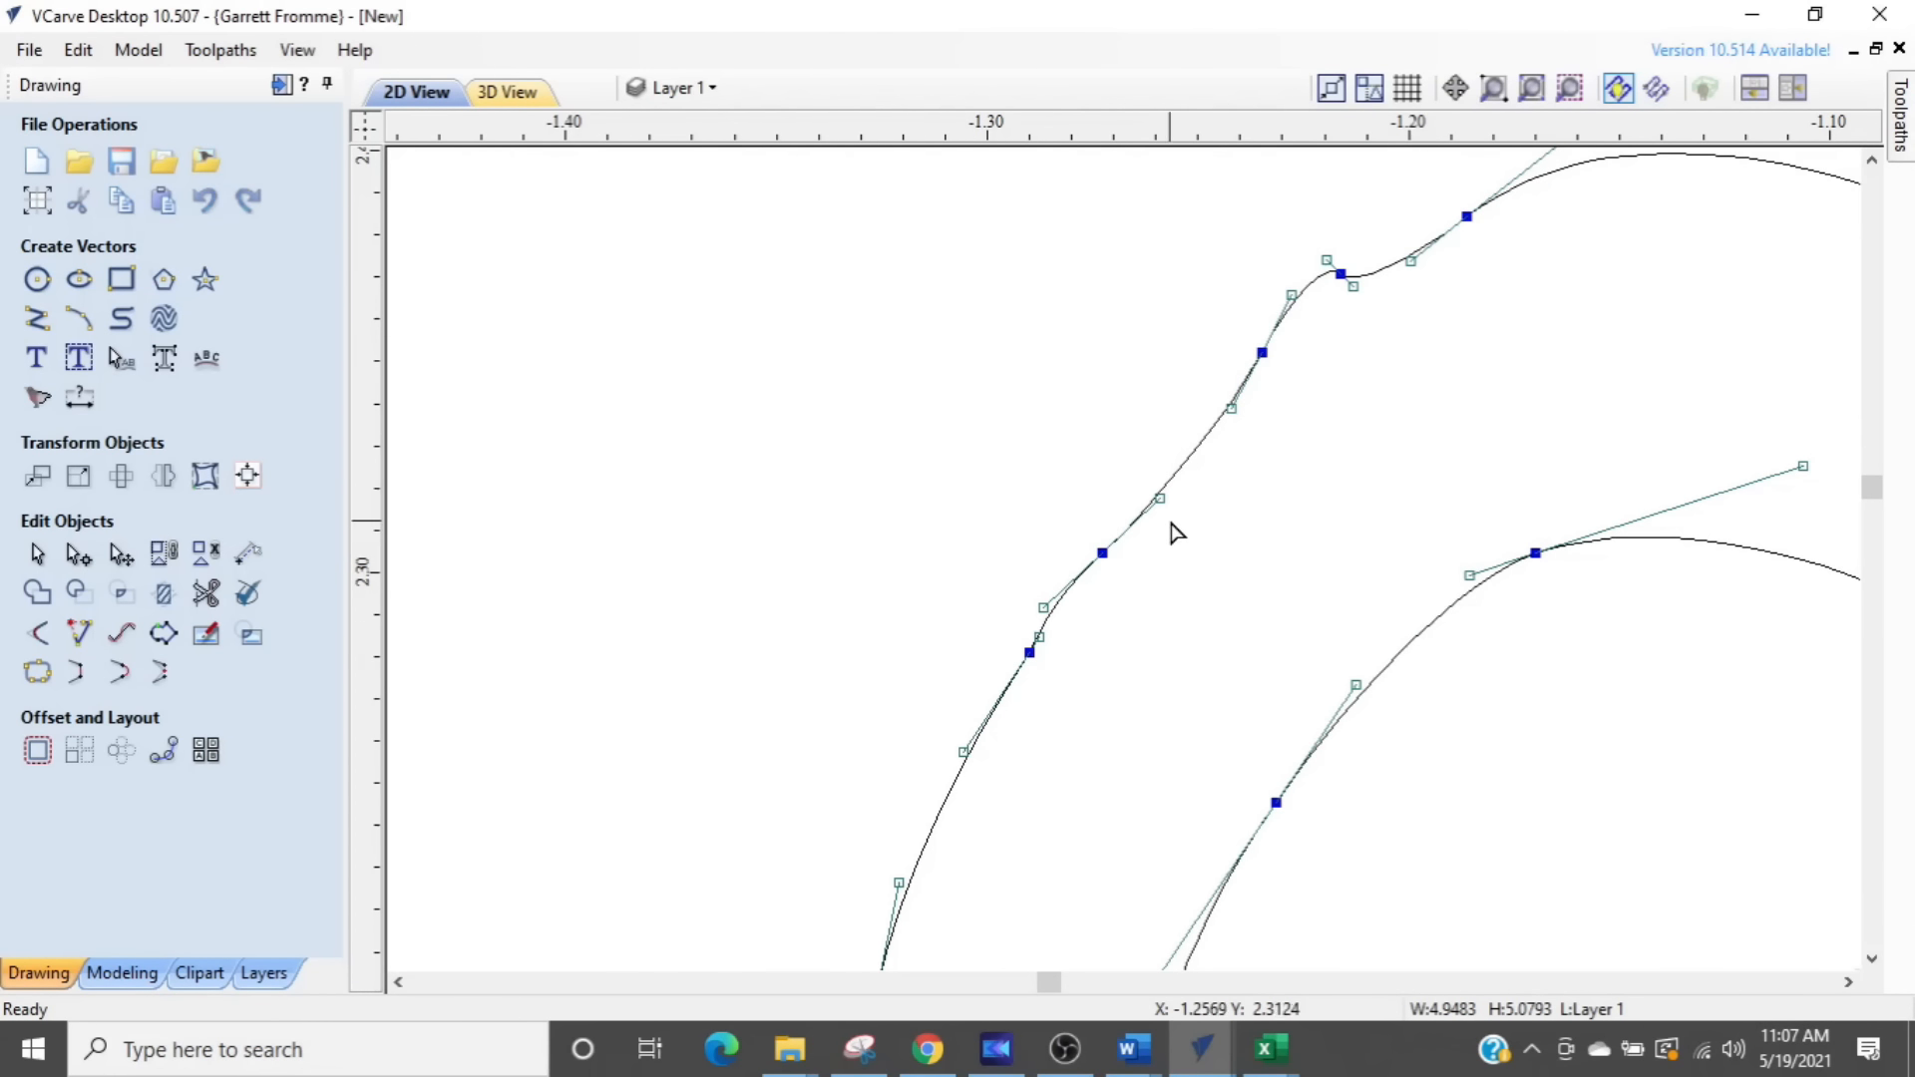
{"action": "scroll", "coordinate": [1160, 505], "scroll_direction": "up", "scroll_amount": 2}
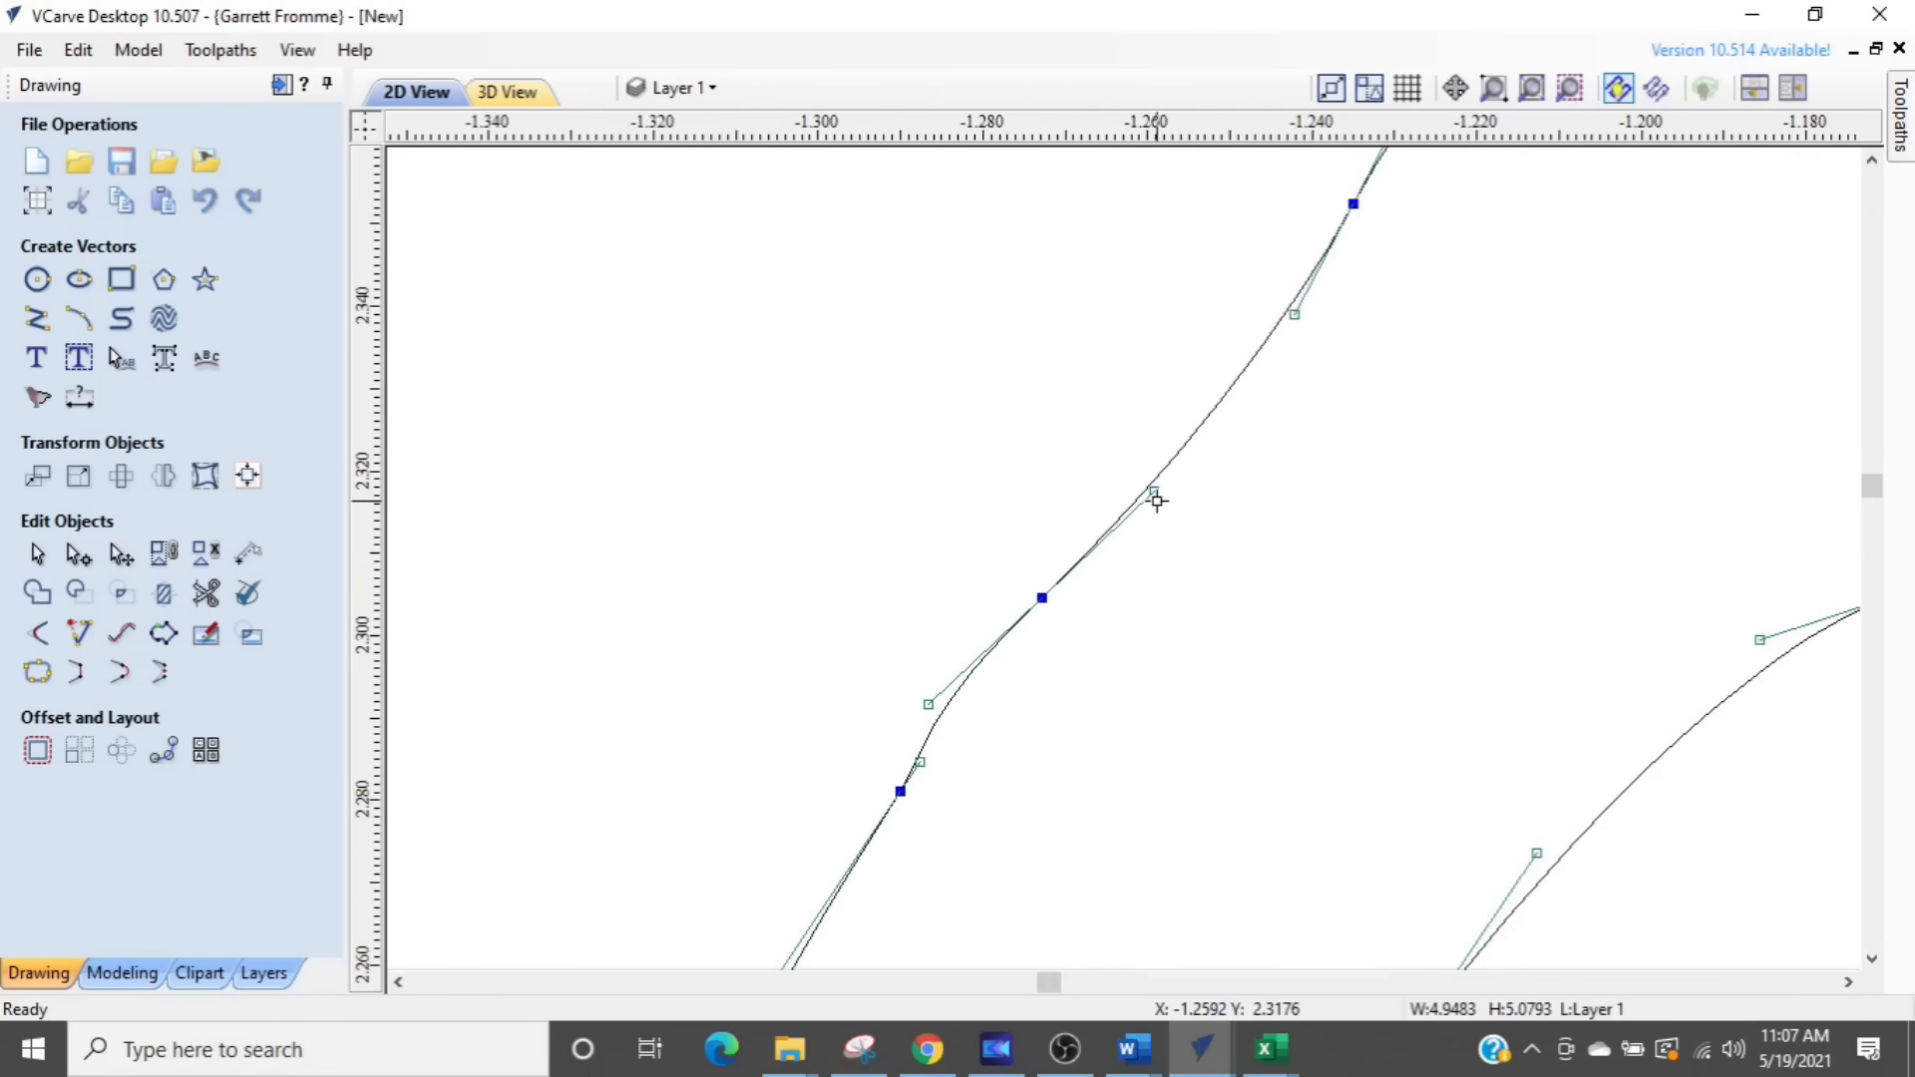
{"action": "scroll", "coordinate": [1083, 575], "scroll_direction": "down", "scroll_amount": 1}
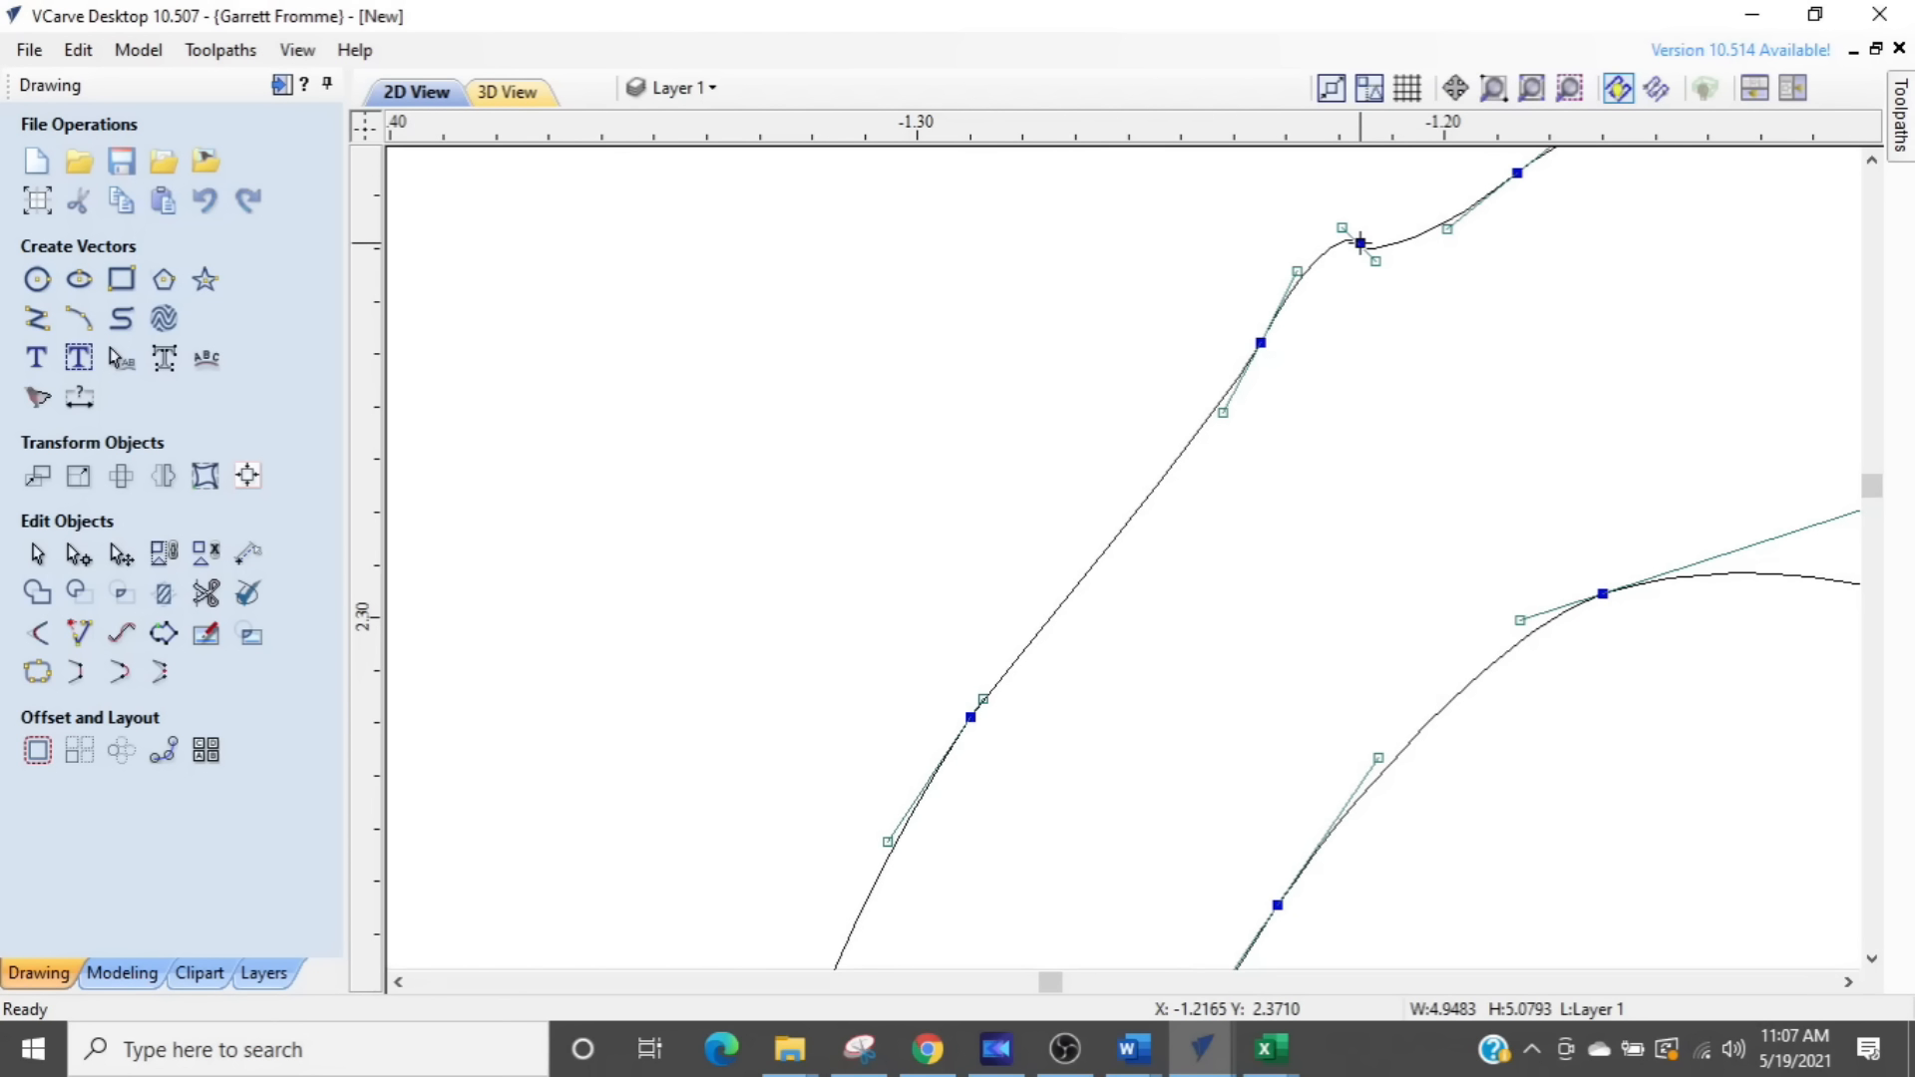
{"action": "key", "text": "d"}
- Adjust the handles of the two nodes near the top of the small swirl's outer edge to round the curve smoothly
{"action": "left_click_drag", "start_coordinate": [1296, 272], "coordinate": [1318, 292]}
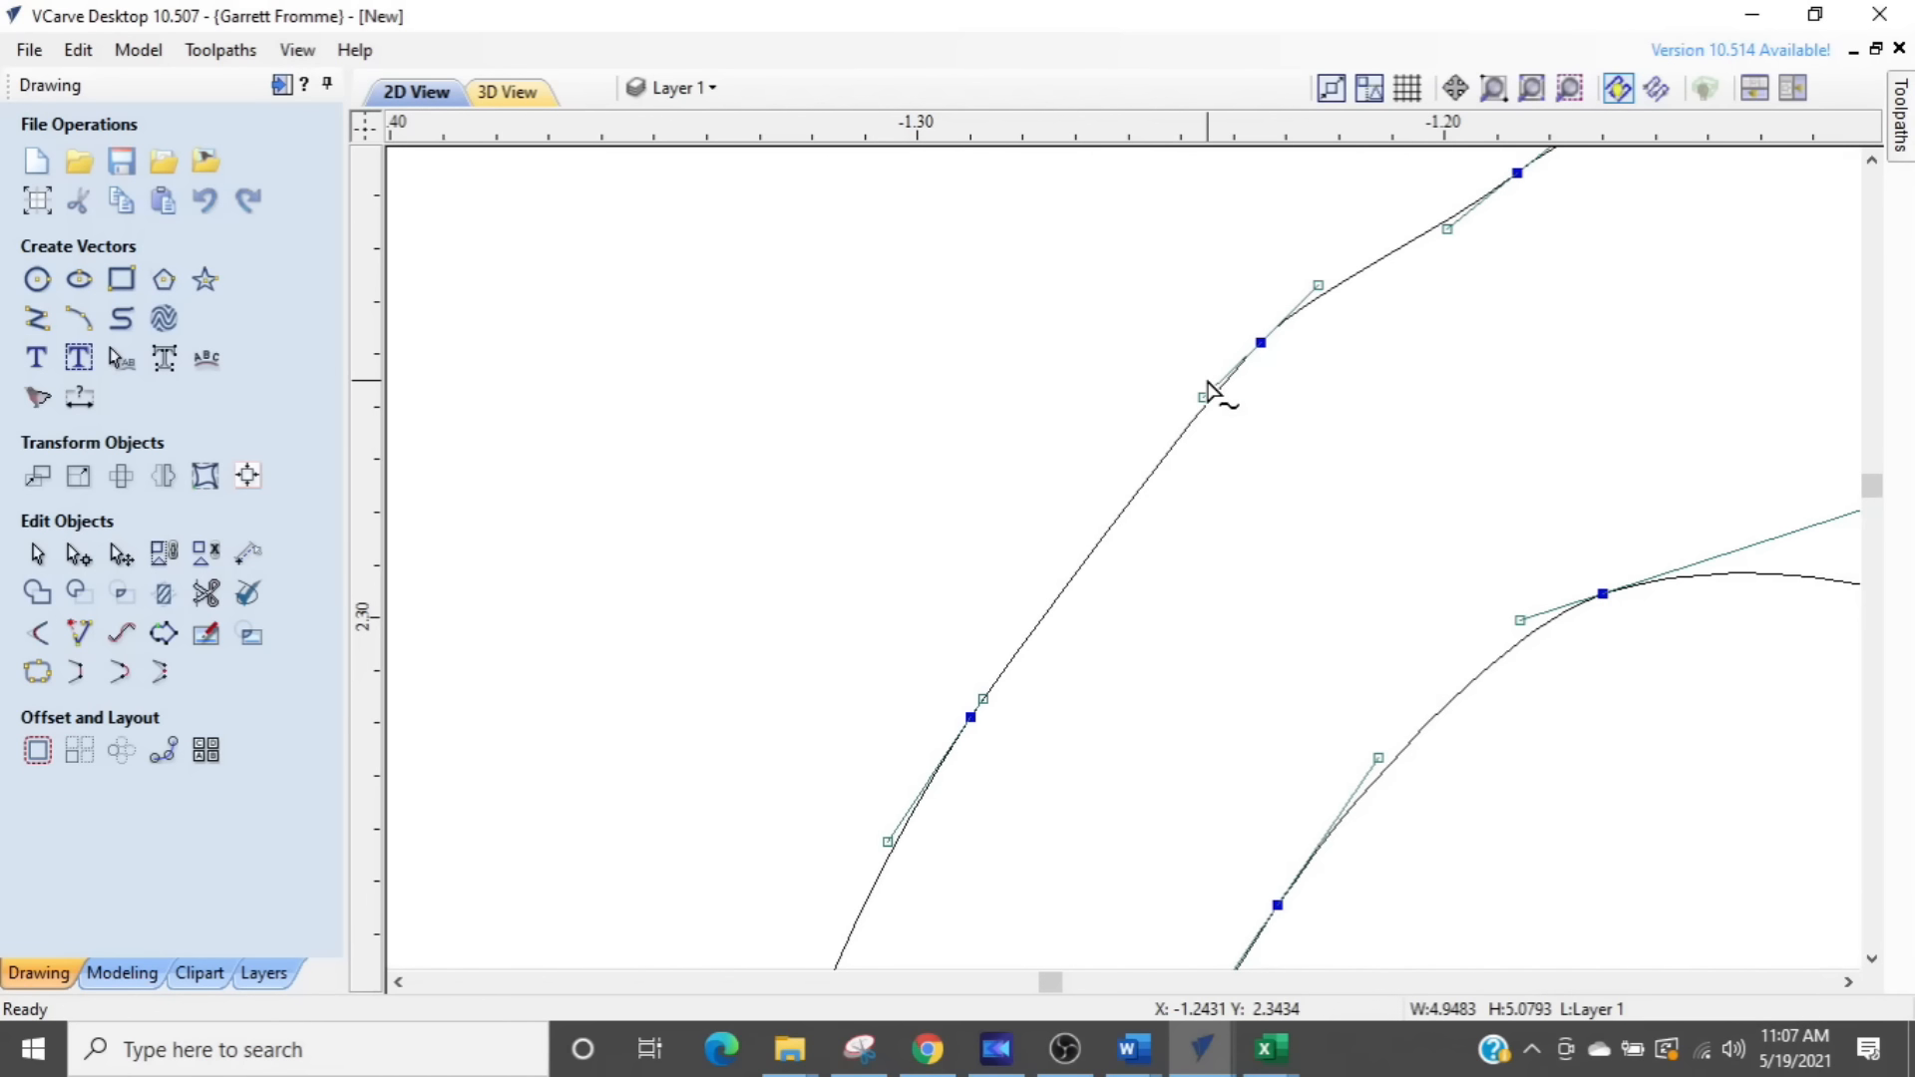
{"action": "scroll", "coordinate": [1293, 398], "scroll_direction": "down", "scroll_amount": 1}
{"action": "middle_click_drag", "start_coordinate": [1408, 411], "coordinate": [1181, 709]}
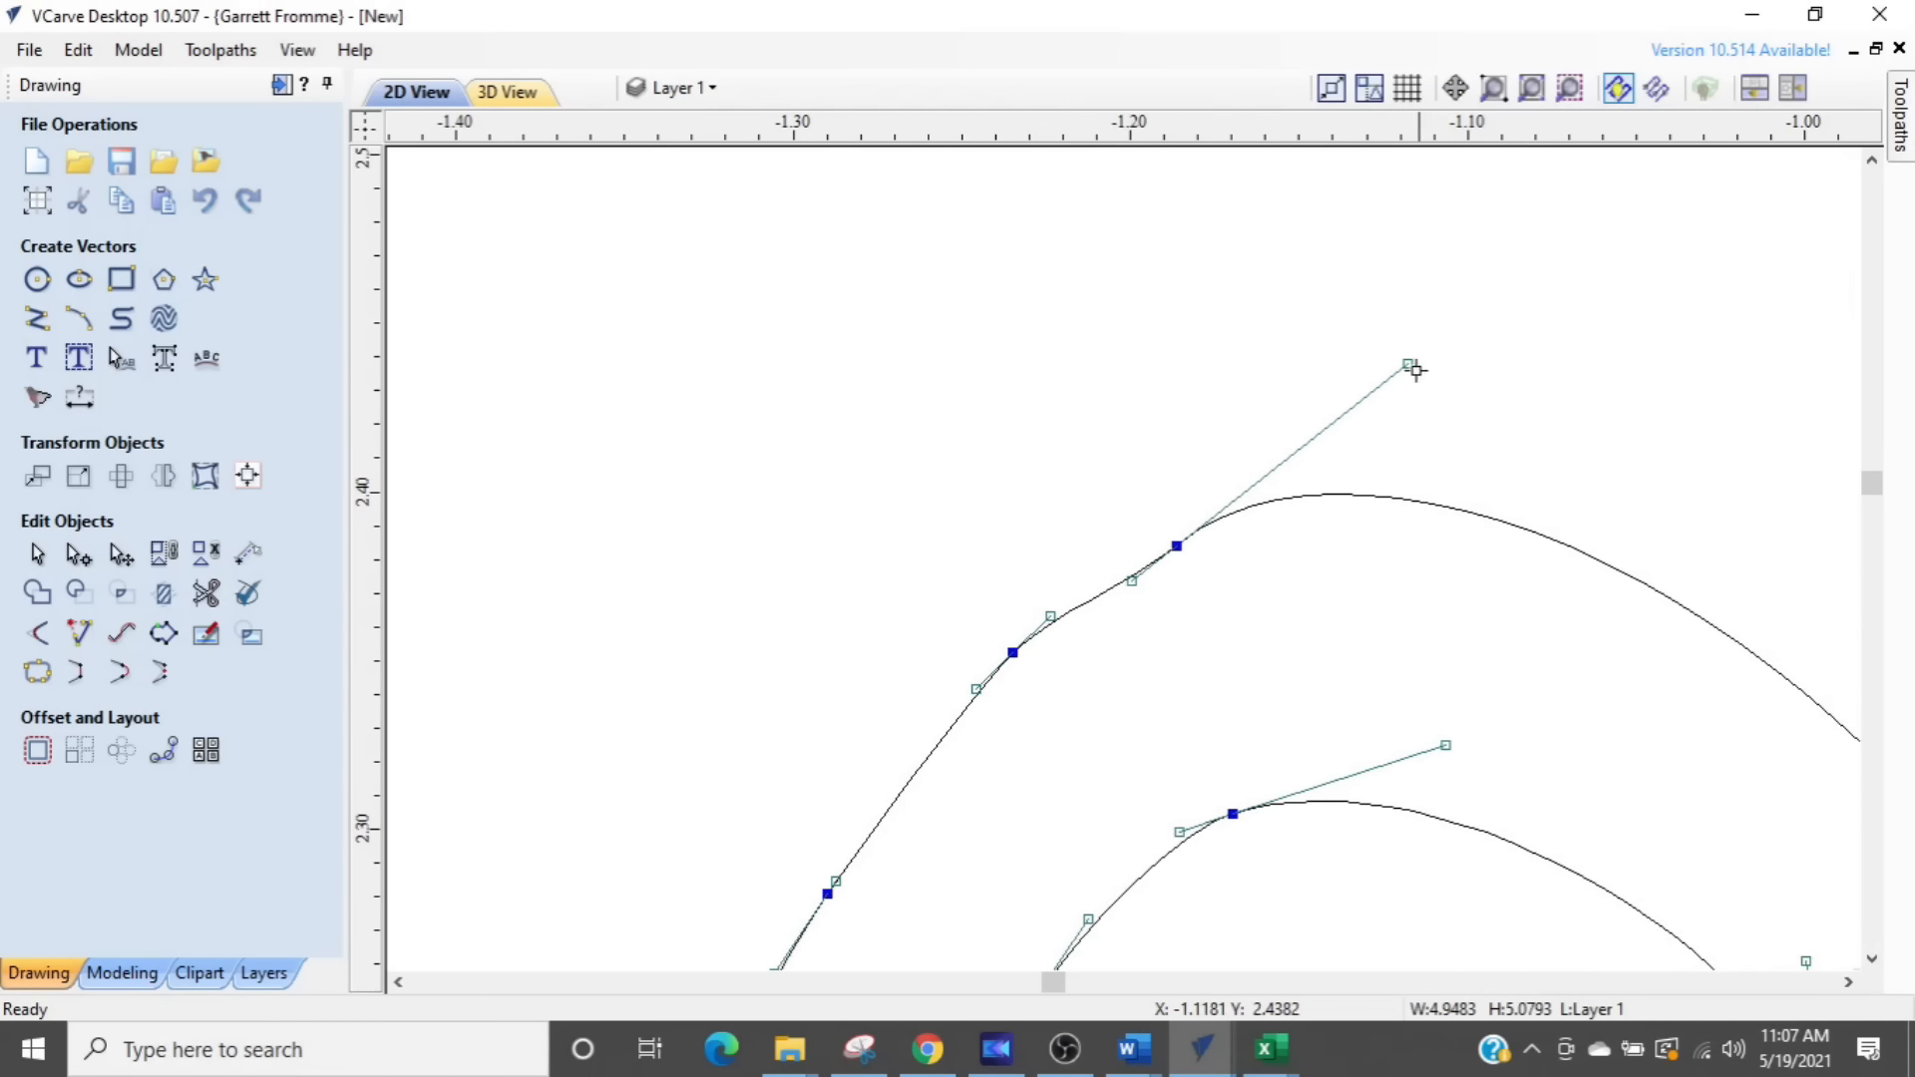
{"action": "left_click_drag", "start_coordinate": [1412, 382], "coordinate": [1424, 431]}
{"action": "scroll", "coordinate": [1395, 713], "scroll_direction": "down", "scroll_amount": 4}
{"action": "scroll", "coordinate": [1359, 768], "scroll_direction": "down", "scroll_amount": 1}
{"action": "middle_click_drag", "start_coordinate": [1359, 768], "coordinate": [1355, 638]}
- Move the node midway up the small swirl's outer left edge slightly outward and lengthen its upper handle to bow the curve
{"action": "scroll", "coordinate": [1209, 642], "scroll_direction": "up", "scroll_amount": 4}
{"action": "scroll", "coordinate": [1225, 666], "scroll_direction": "up", "scroll_amount": 2}
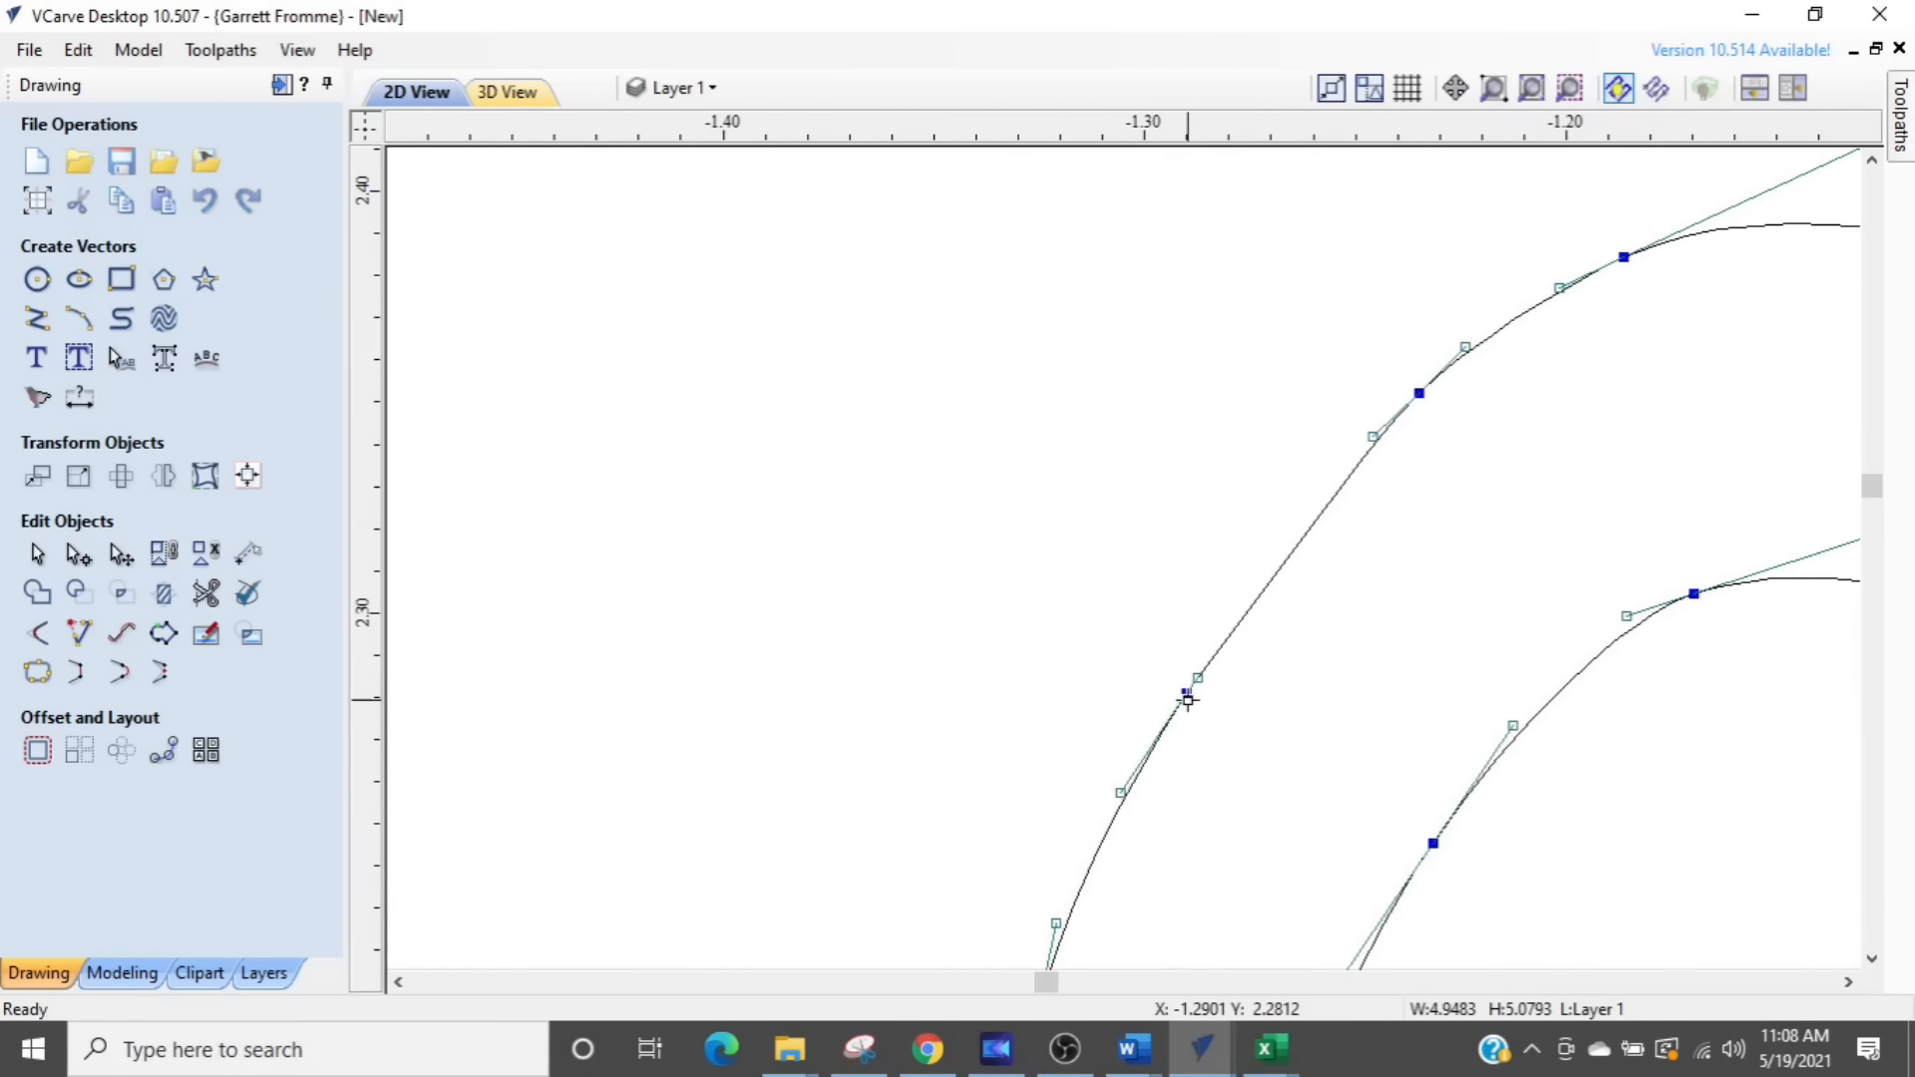
{"action": "left_click_drag", "start_coordinate": [1187, 696], "coordinate": [1168, 681]}
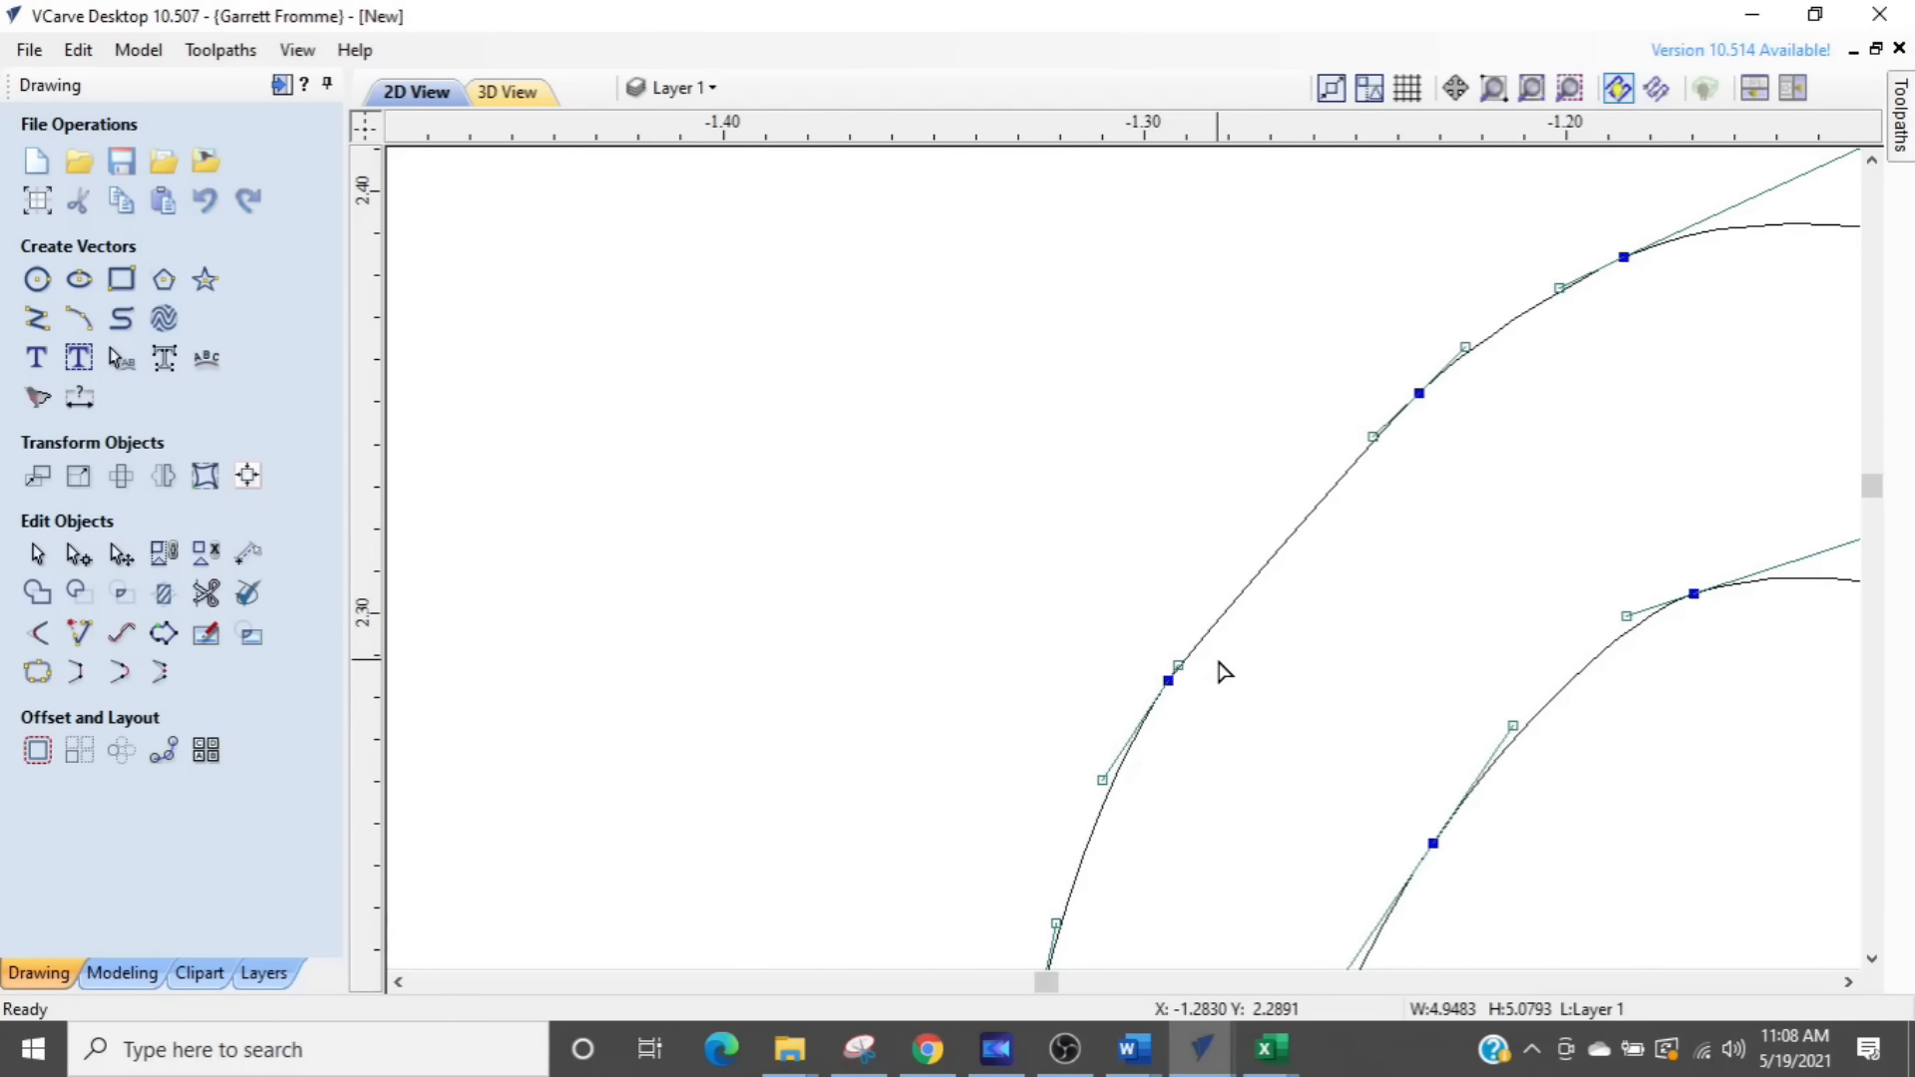
{"action": "scroll", "coordinate": [1174, 666], "scroll_direction": "up", "scroll_amount": 2}
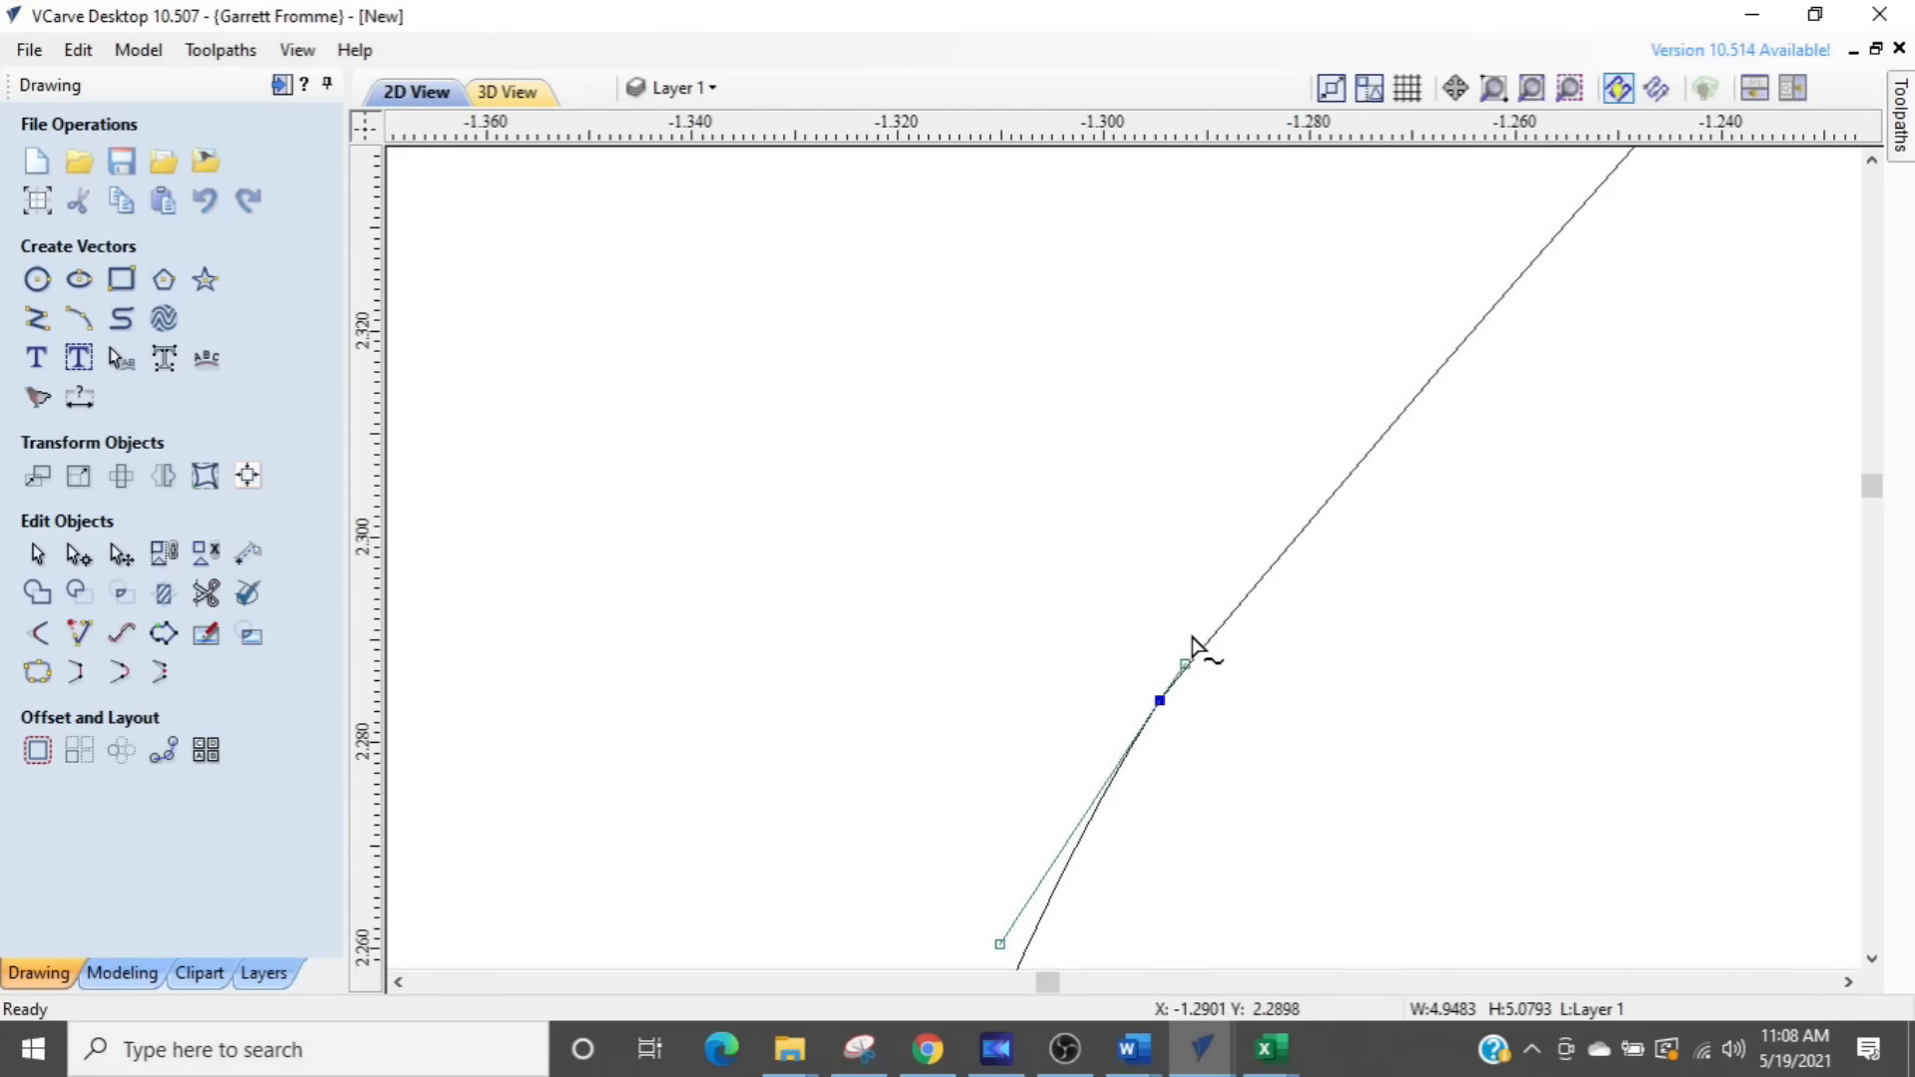
{"action": "left_click_drag", "start_coordinate": [1184, 659], "coordinate": [1327, 451]}
{"action": "scroll", "coordinate": [1326, 498], "scroll_direction": "down", "scroll_amount": 3}
{"action": "scroll", "coordinate": [1326, 529], "scroll_direction": "down", "scroll_amount": 1}
{"action": "scroll", "coordinate": [1322, 559], "scroll_direction": "down", "scroll_amount": 2}
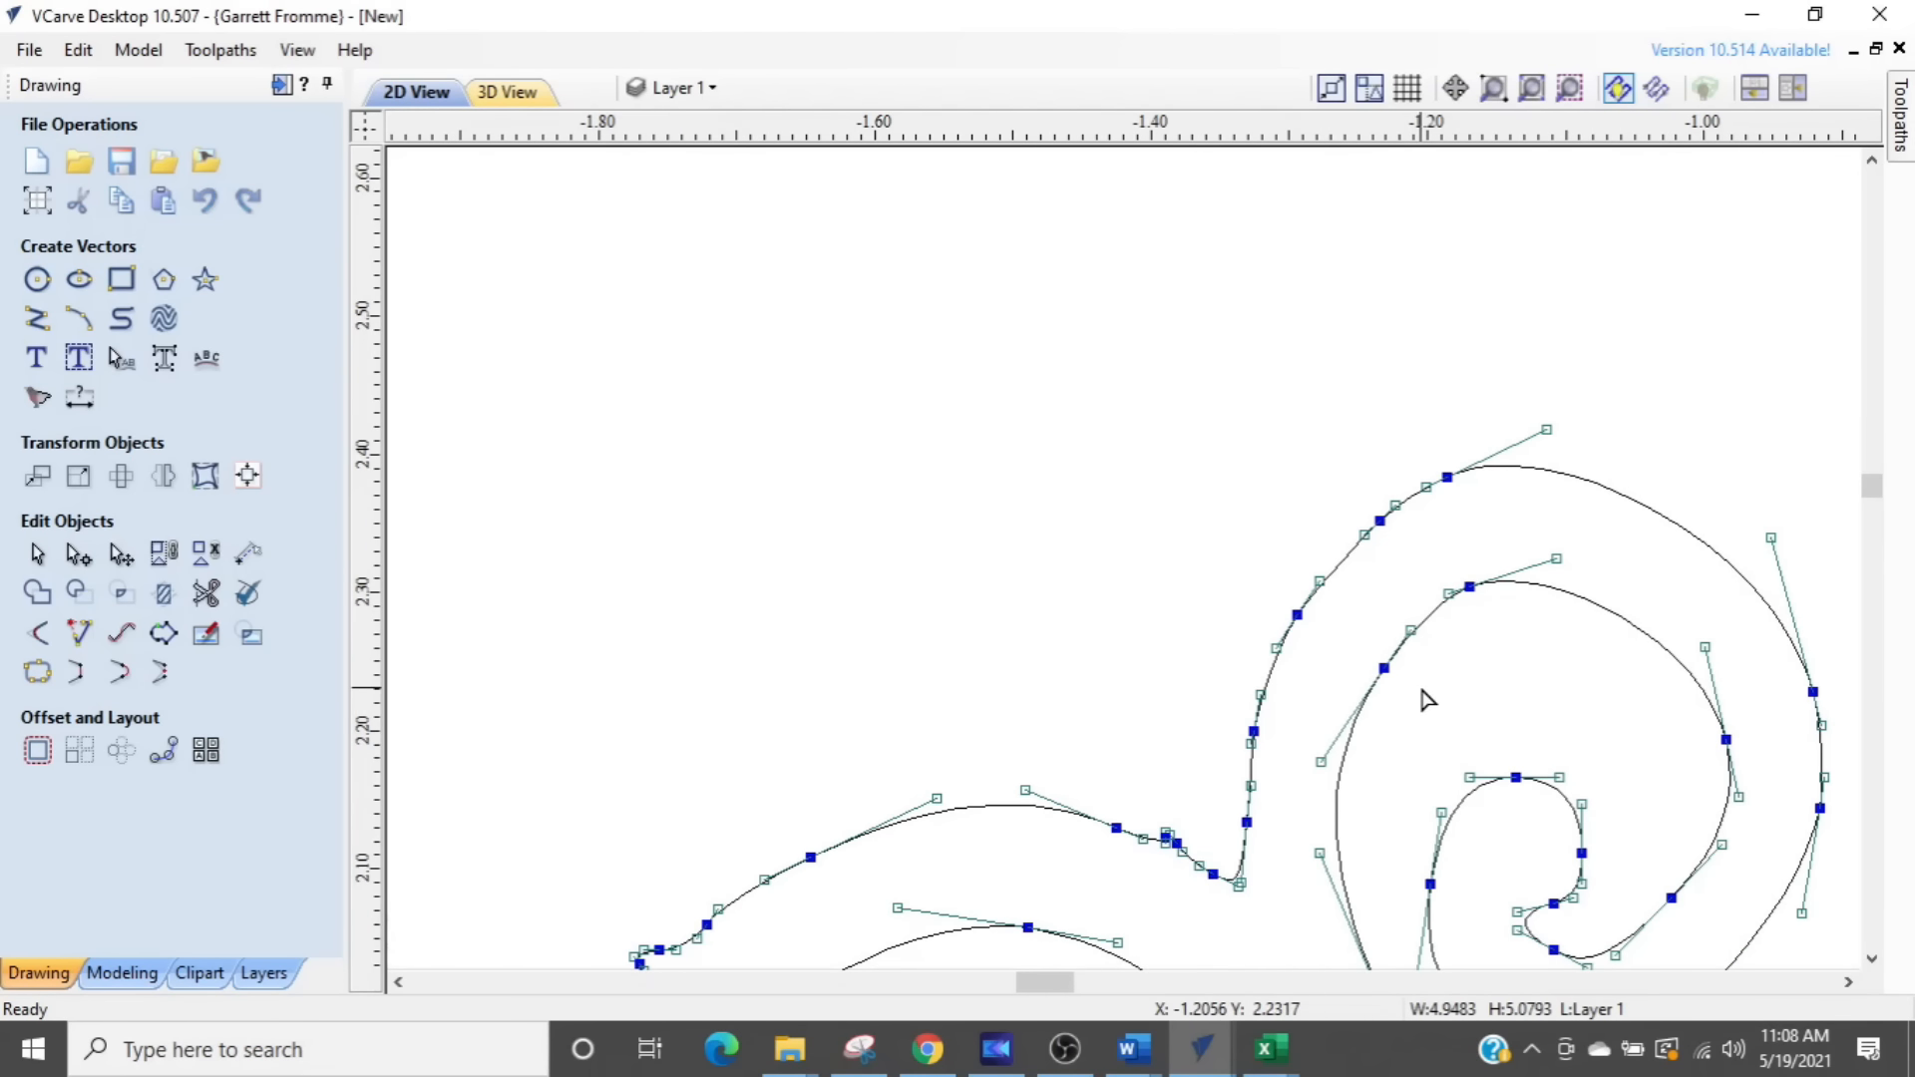
{"action": "scroll", "coordinate": [1218, 739], "scroll_direction": "up", "scroll_amount": 5}
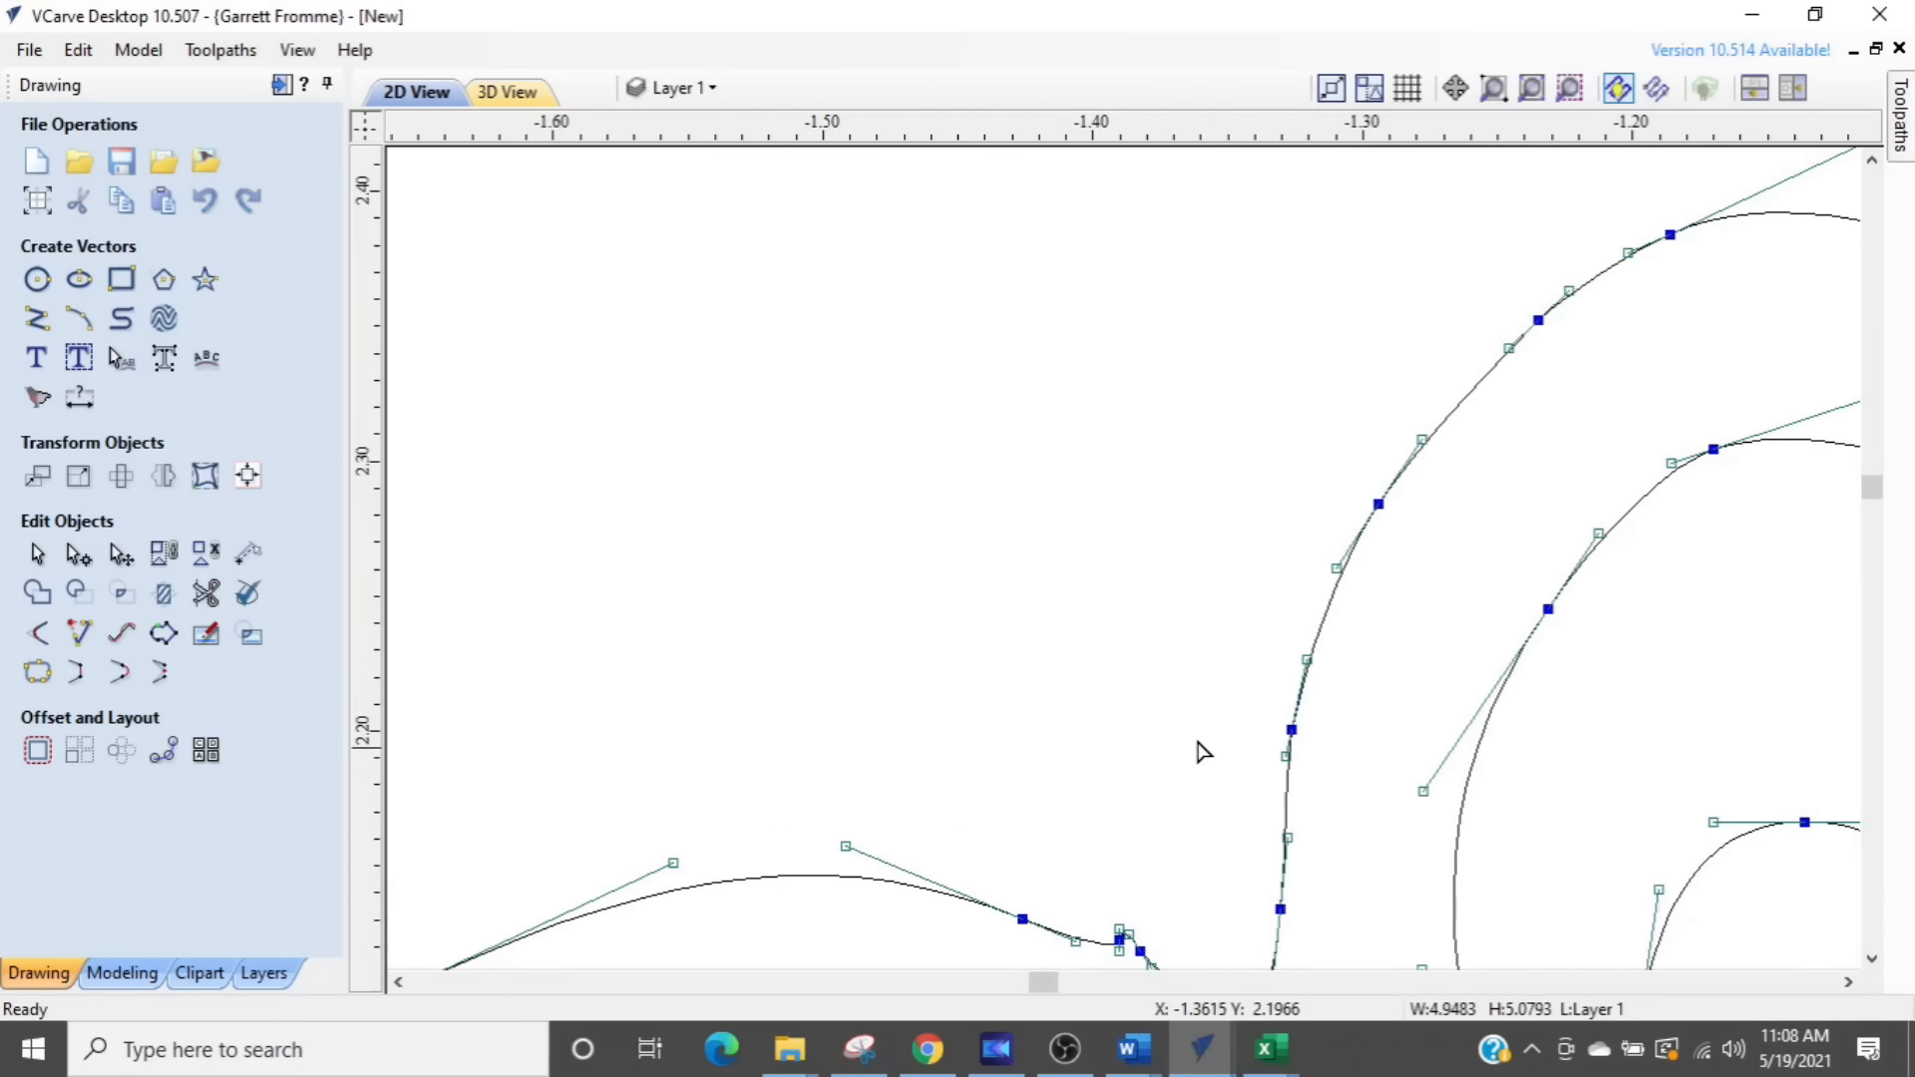
- Delete the two bump nodes on the outer edge where the small swirl joins the larger swirl to its left
{"action": "scroll", "coordinate": [1073, 714], "scroll_direction": "up", "scroll_amount": 2}
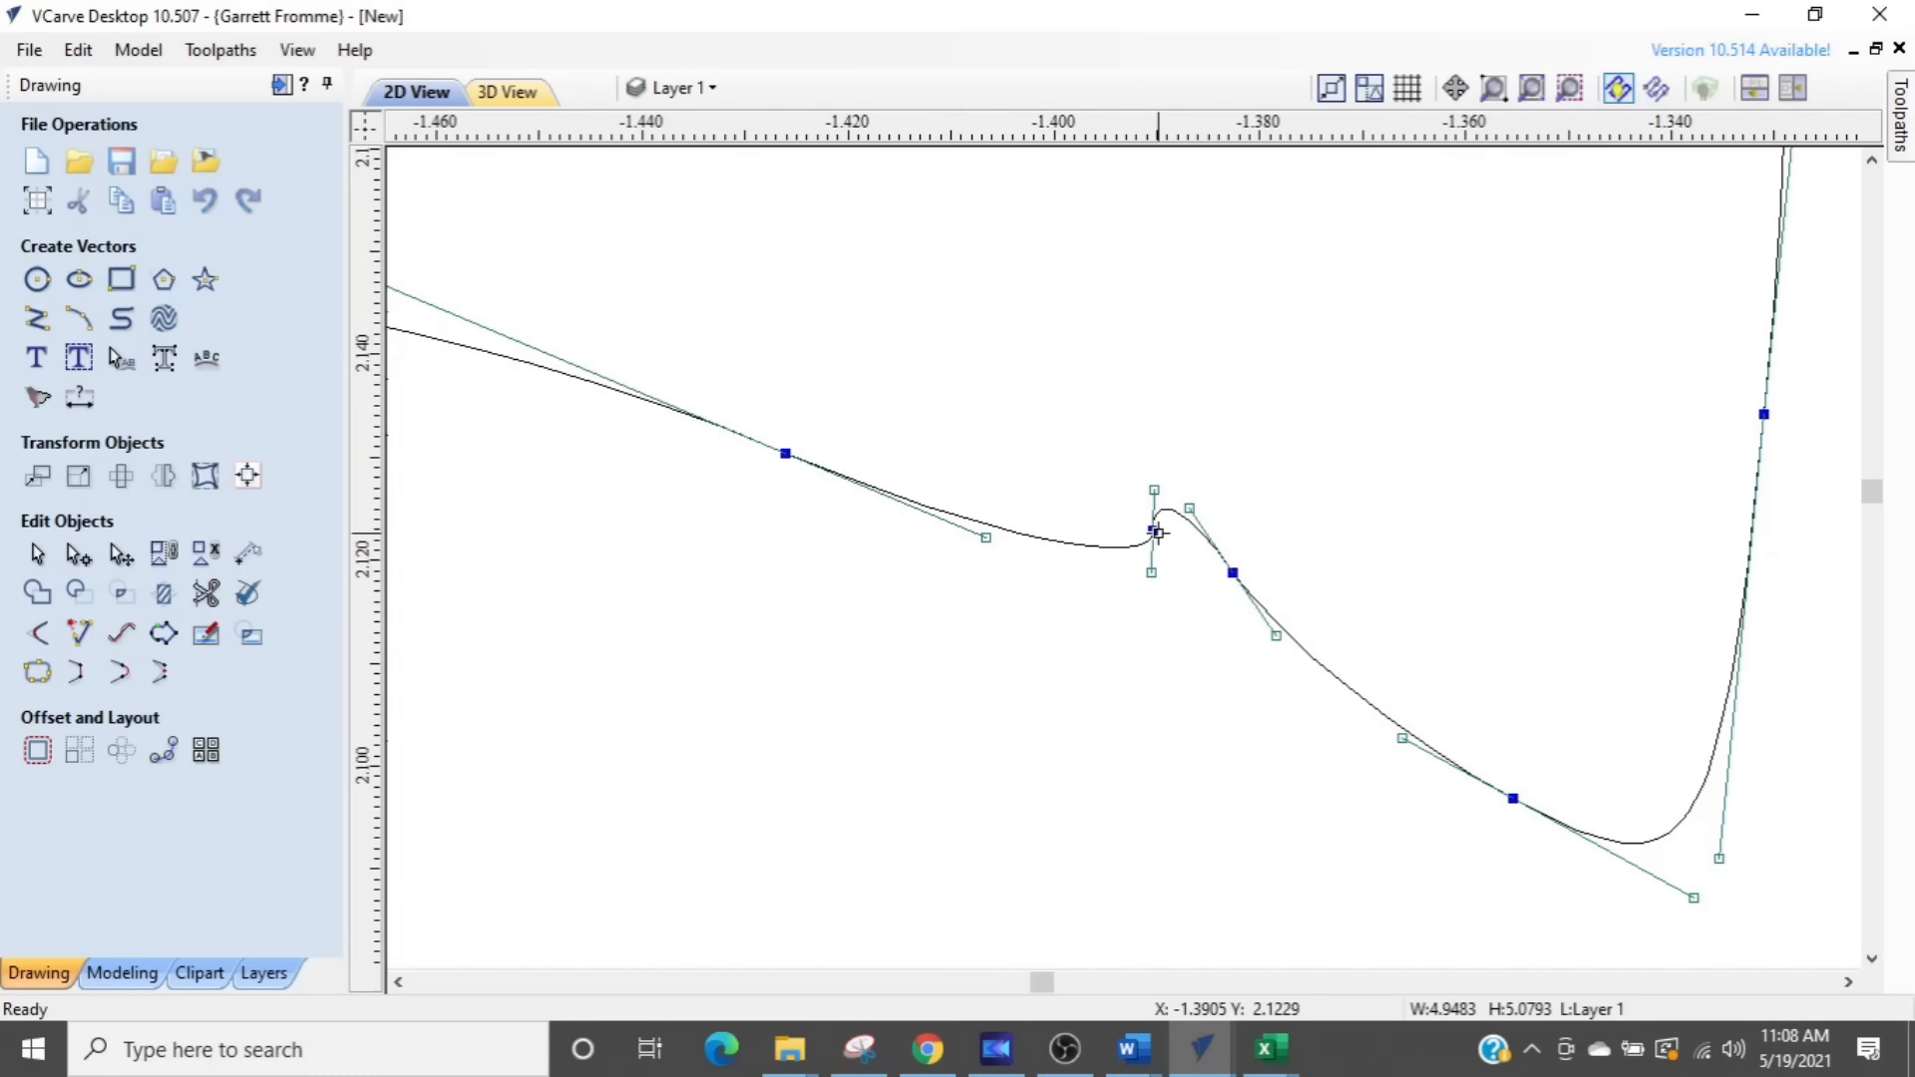
{"action": "key", "text": "d"}
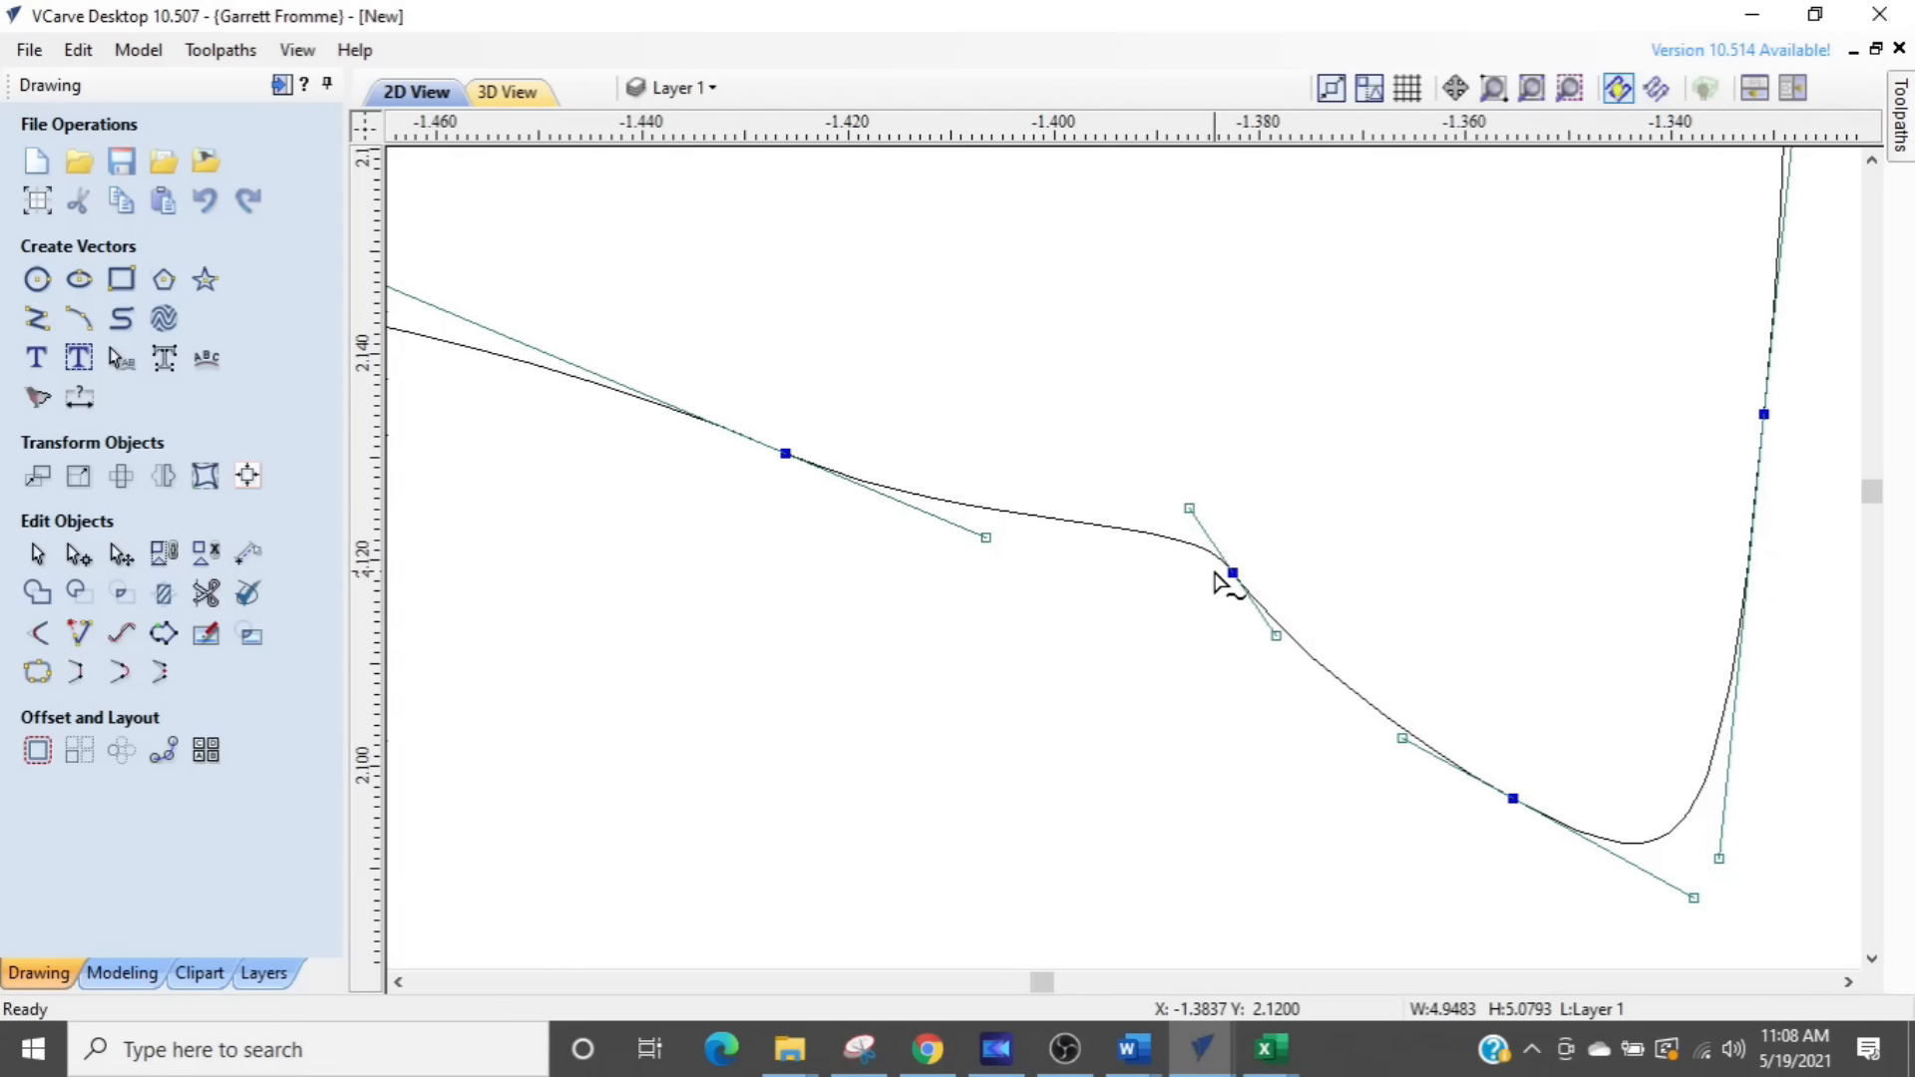
{"action": "key", "text": "d"}
{"action": "scroll", "coordinate": [1167, 671], "scroll_direction": "down", "scroll_amount": 4}
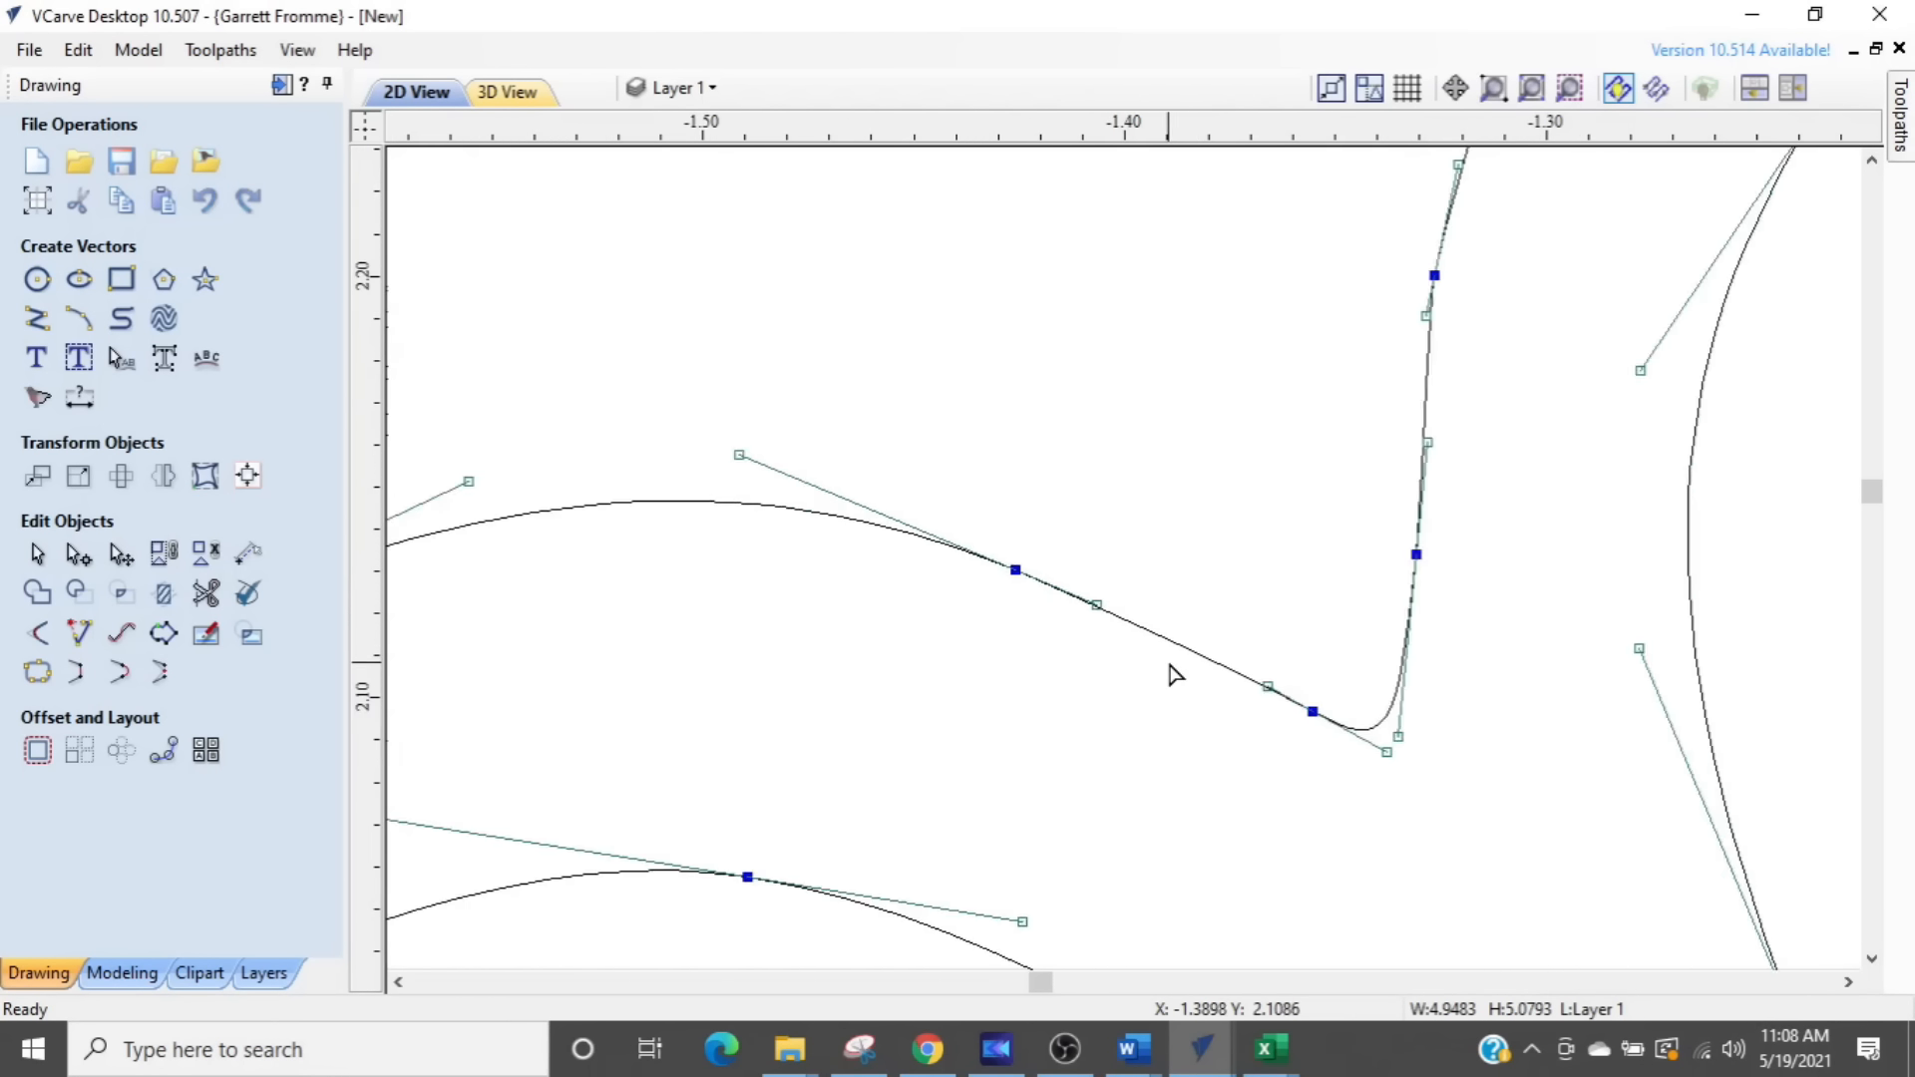
- Delete the four surplus nodes forming the bumps on the upper-left outer edge of the swirl beside the small one
{"action": "mouse_move", "coordinate": [1099, 718]}
{"action": "middle_mouse_down"}
{"action": "mouse_move", "coordinate": [1289, 578]}
{"action": "mouse_move", "coordinate": [1412, 536]}
{"action": "middle_mouse_up"}
{"action": "scroll", "coordinate": [813, 611], "scroll_direction": "up", "scroll_amount": 3}
{"action": "mouse_move", "coordinate": [820, 619]}
{"action": "middle_mouse_down"}
{"action": "mouse_move", "coordinate": [935, 545]}
{"action": "mouse_move", "coordinate": [1481, 384]}
{"action": "middle_mouse_up"}
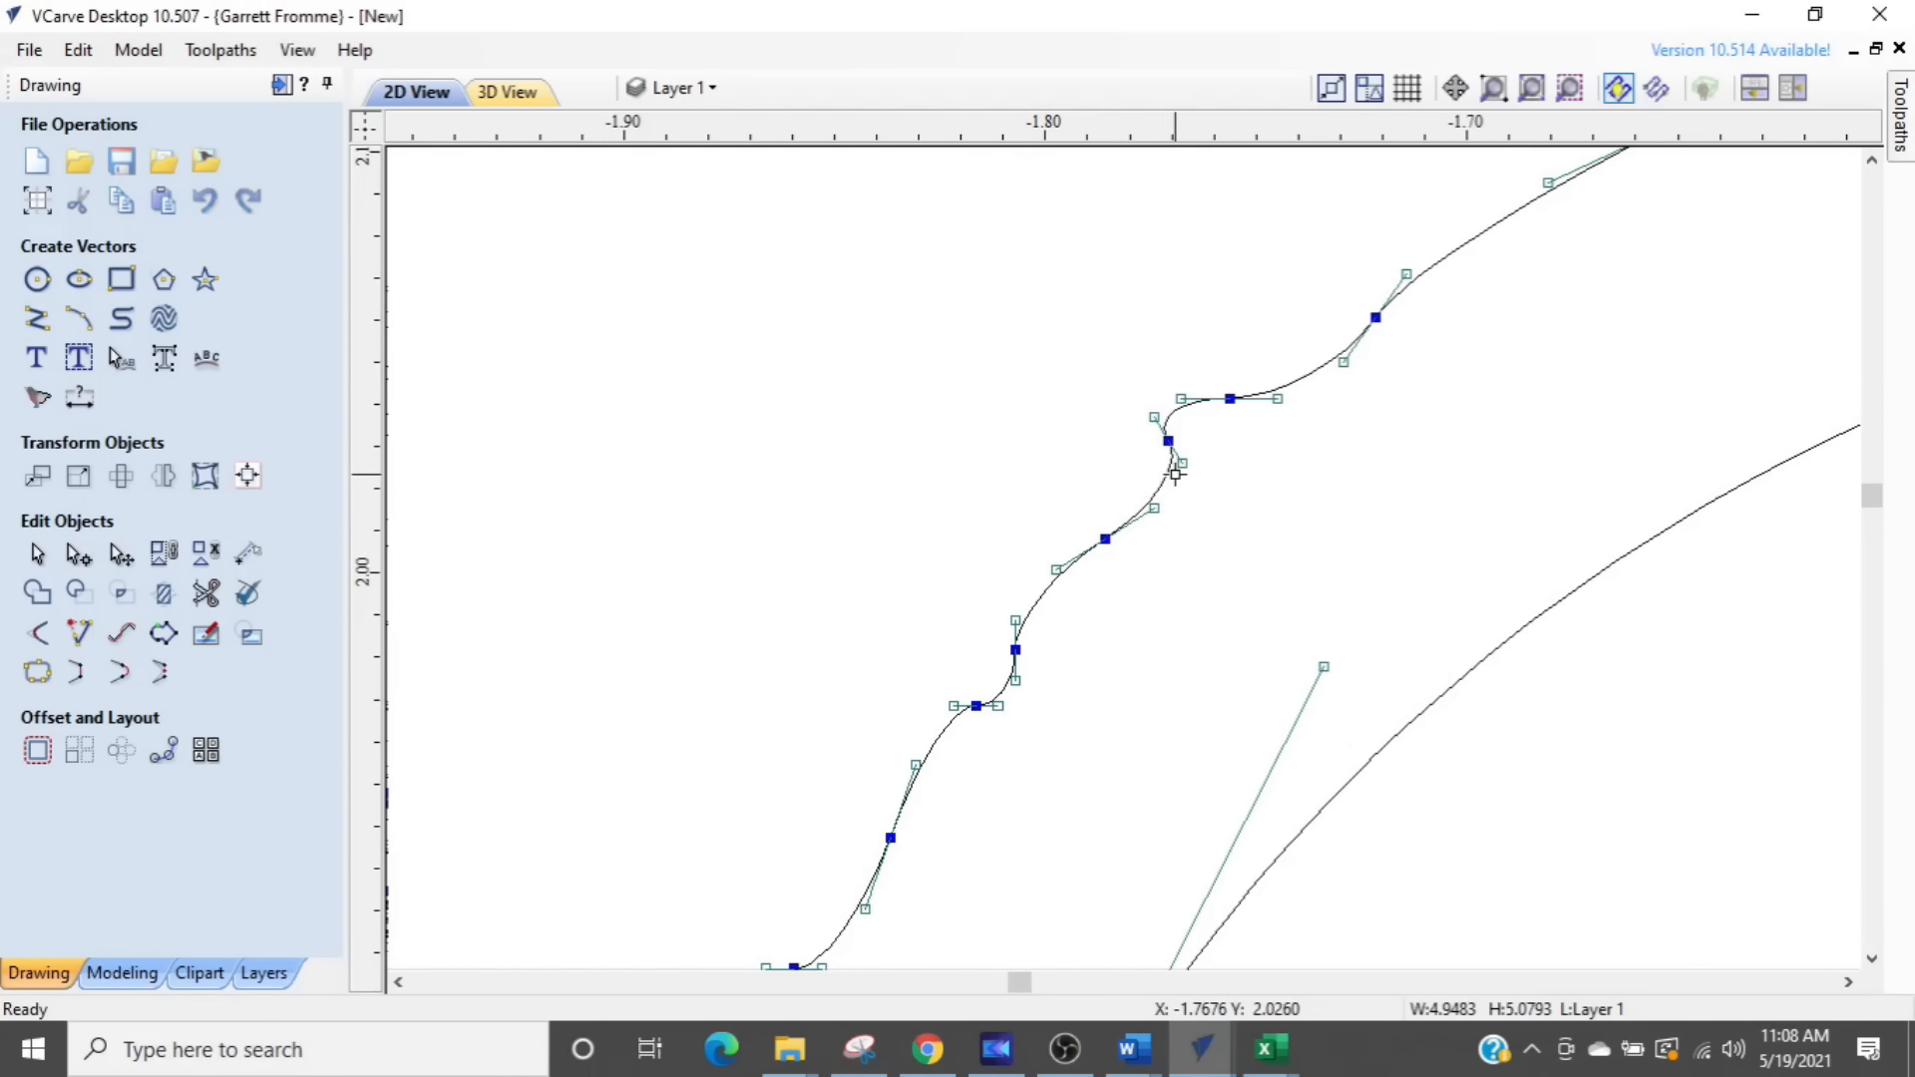
{"action": "key", "text": "d"}
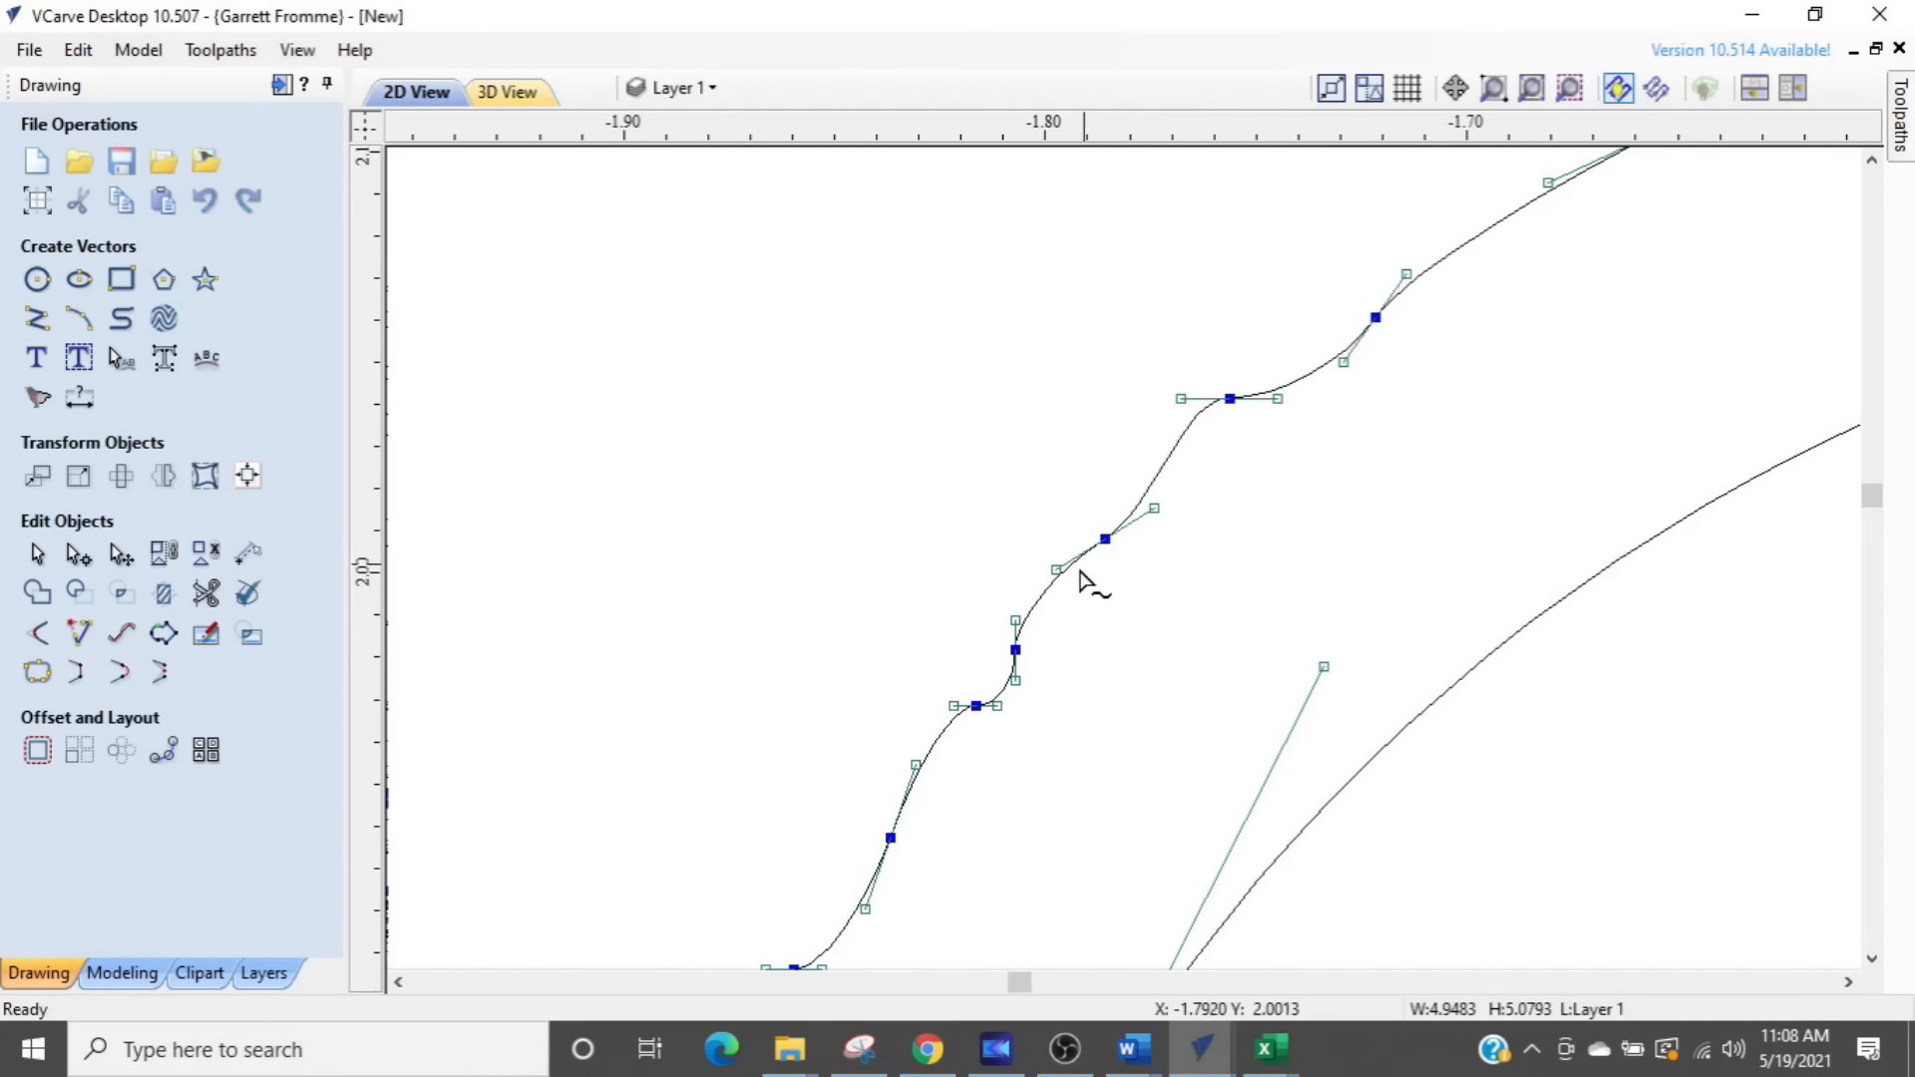
{"action": "key", "text": "d"}
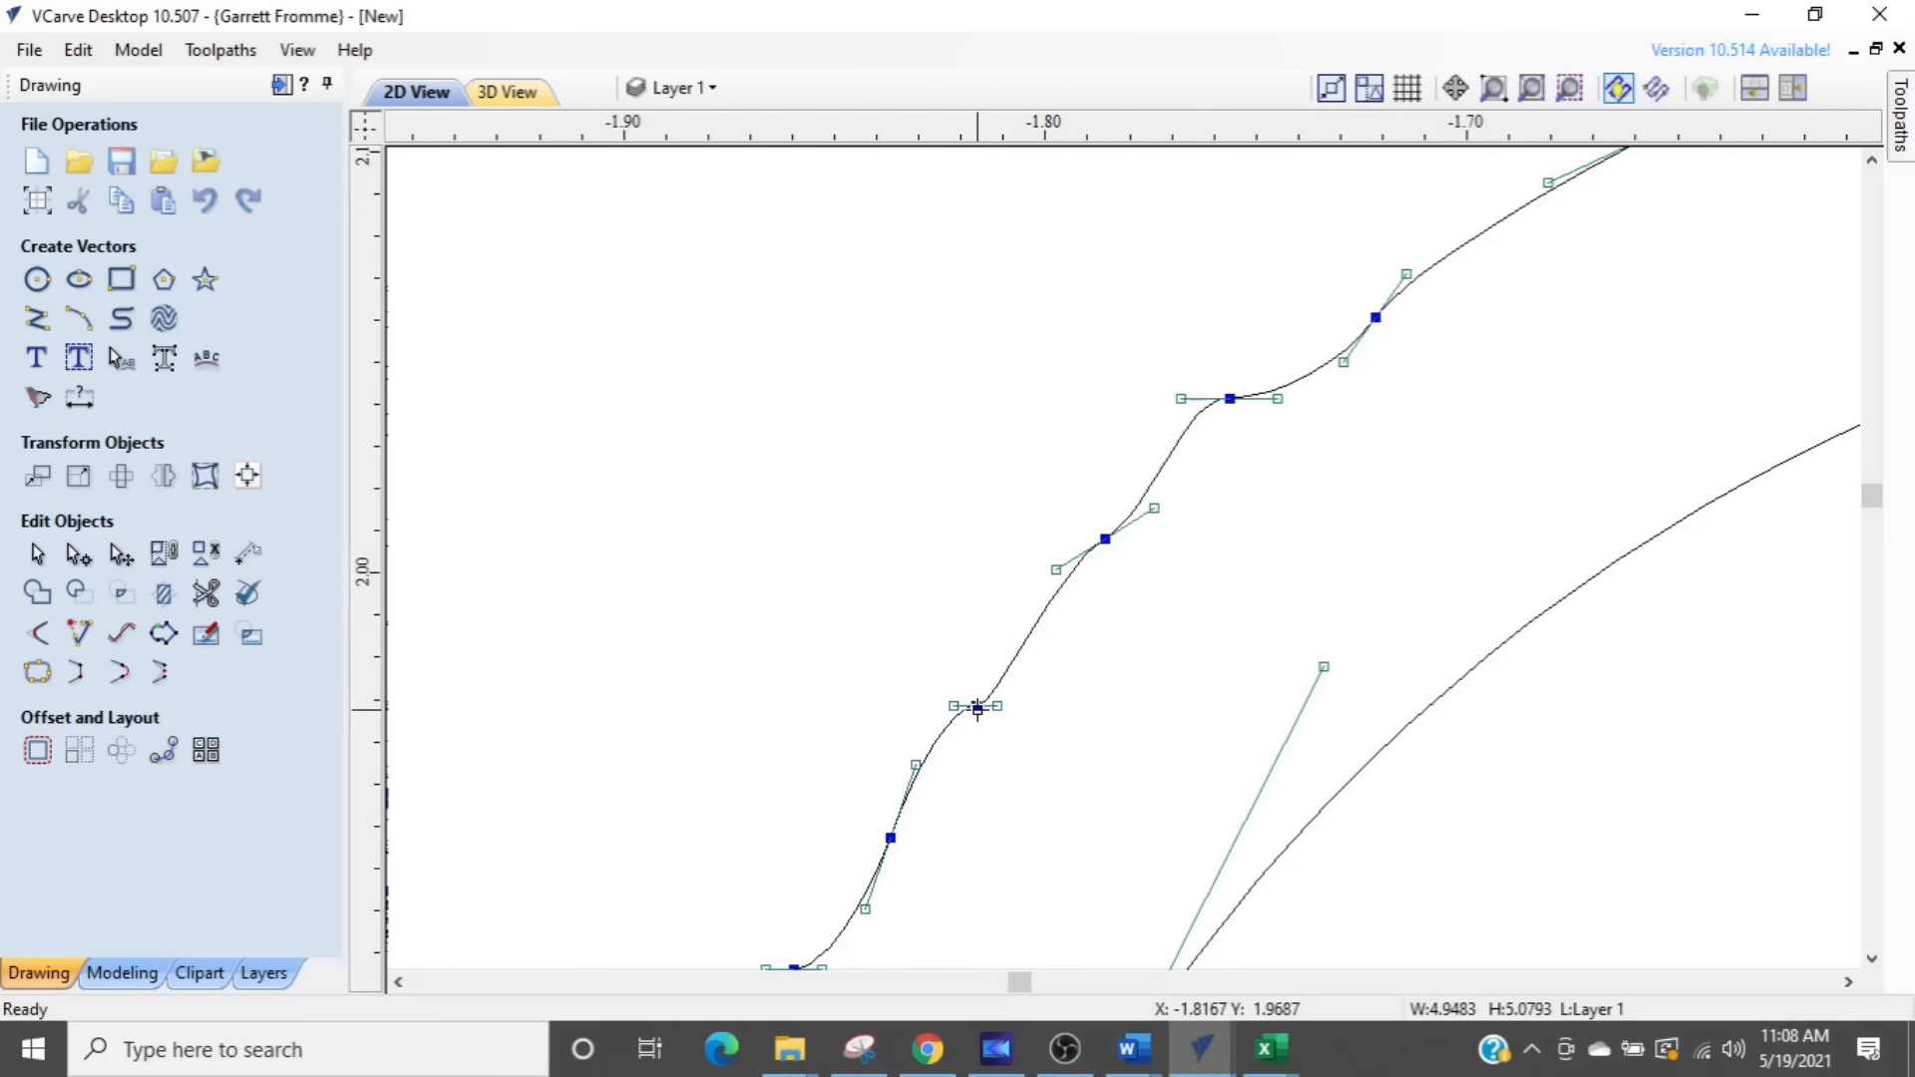
{"action": "key", "text": "d"}
{"action": "key", "text": "d"}
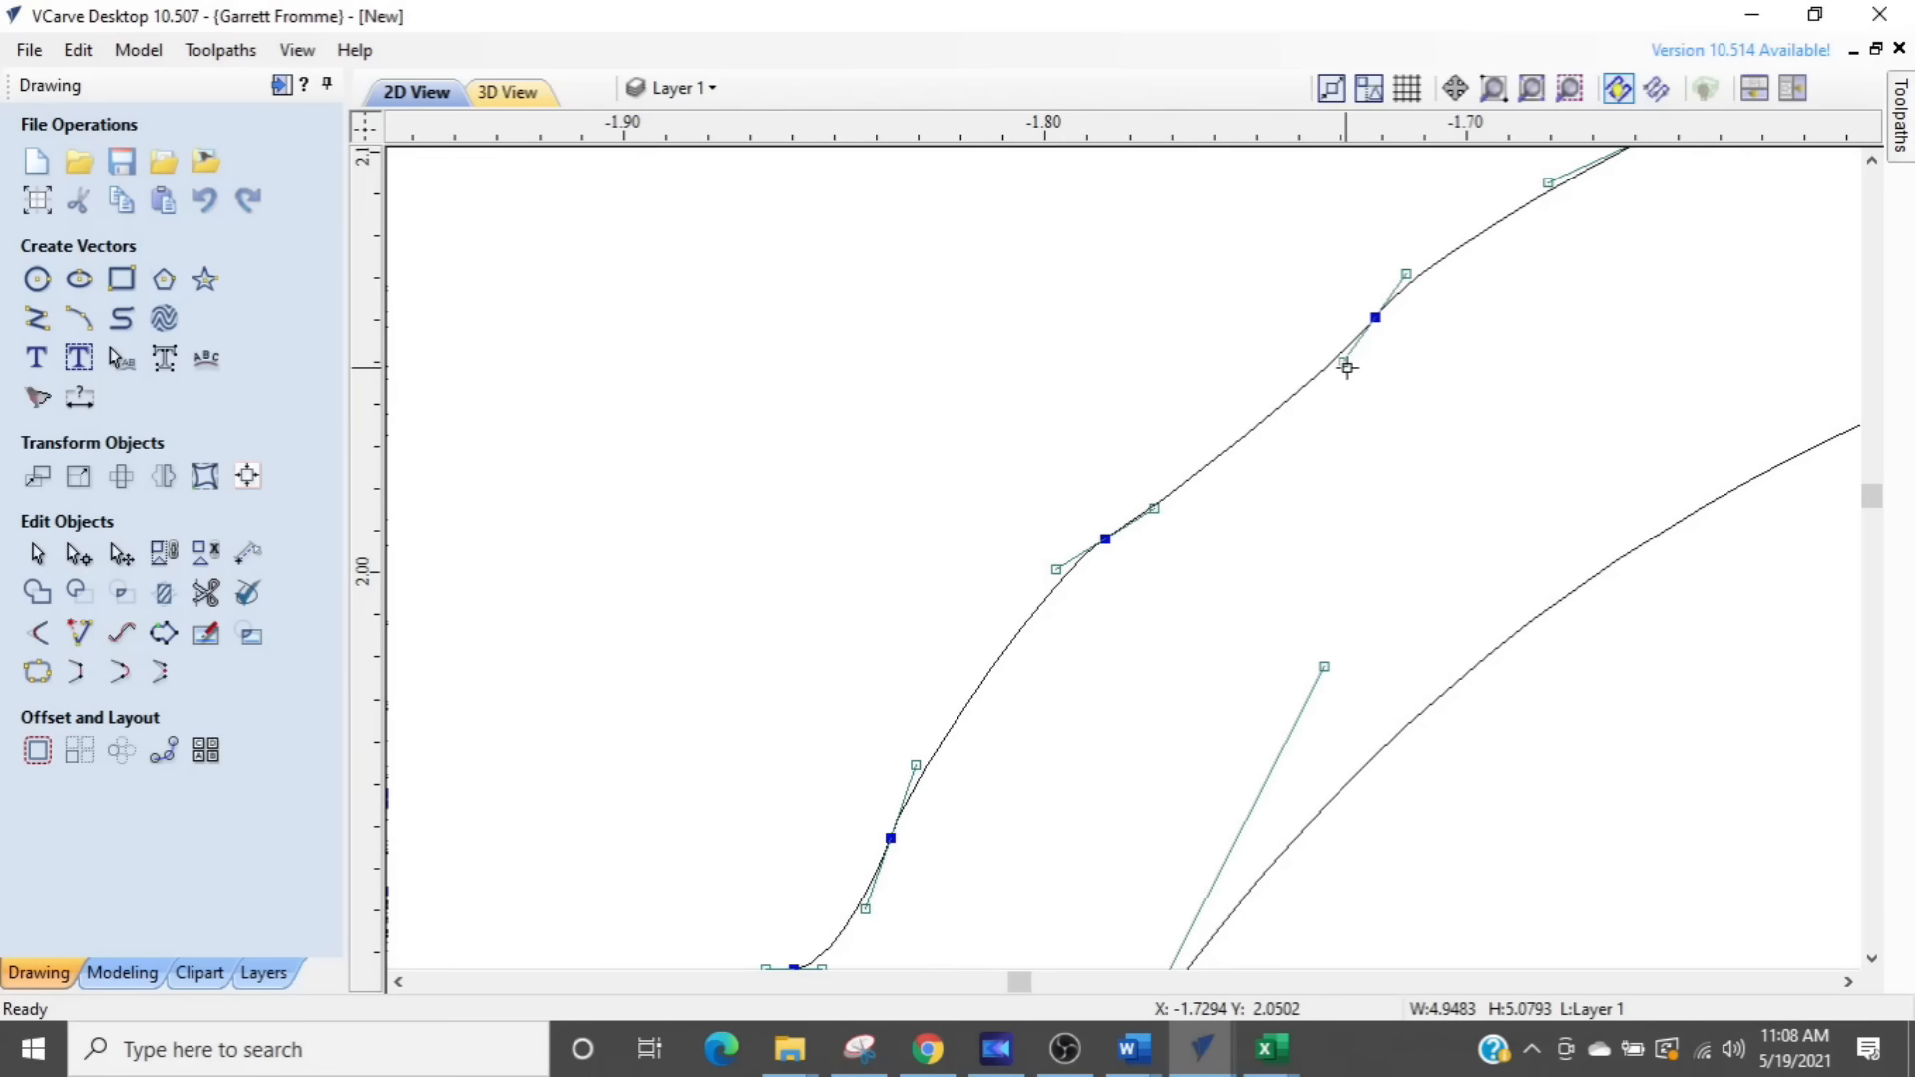
- Align the handles of the two nodes left on that swirl's upper-left outer edge with the curve to smooth it
{"action": "left_click_drag", "start_coordinate": [1348, 366], "coordinate": [1327, 342]}
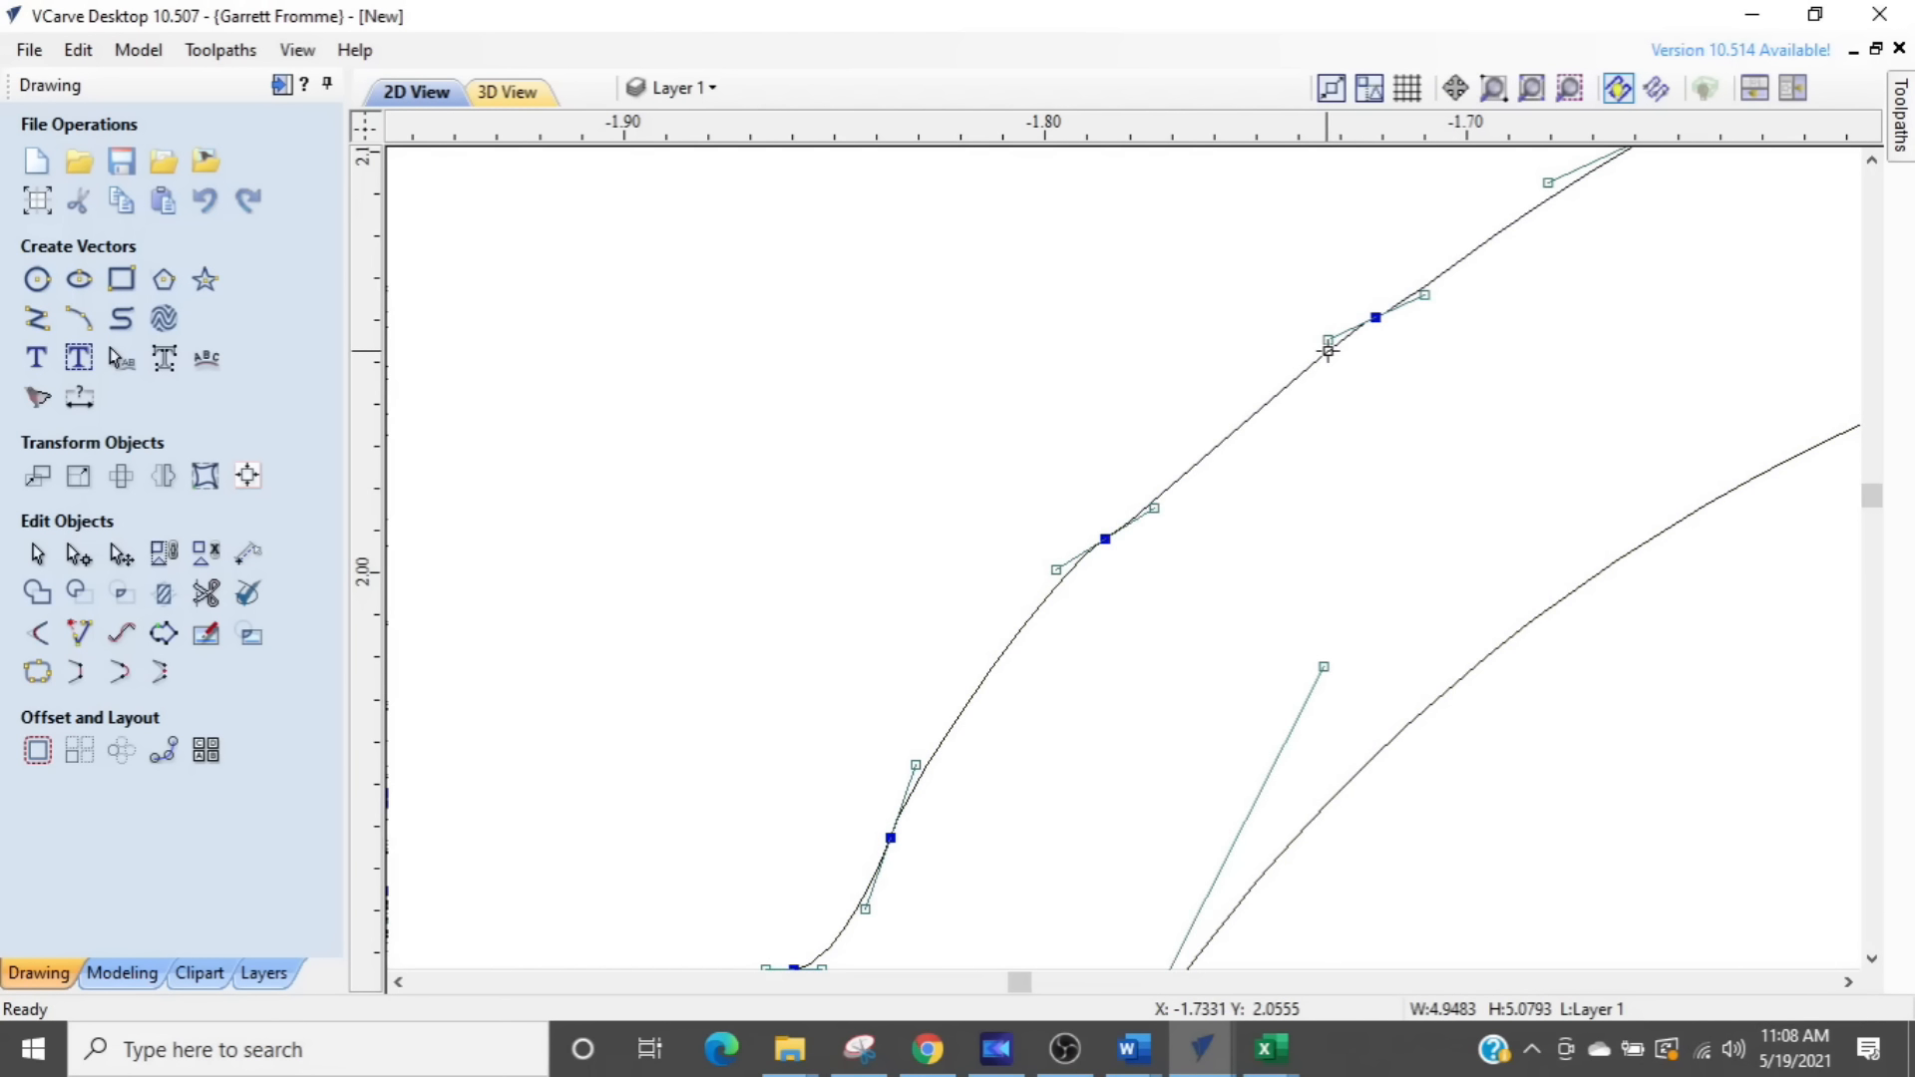
{"action": "scroll", "coordinate": [1414, 273], "scroll_direction": "up", "scroll_amount": 3}
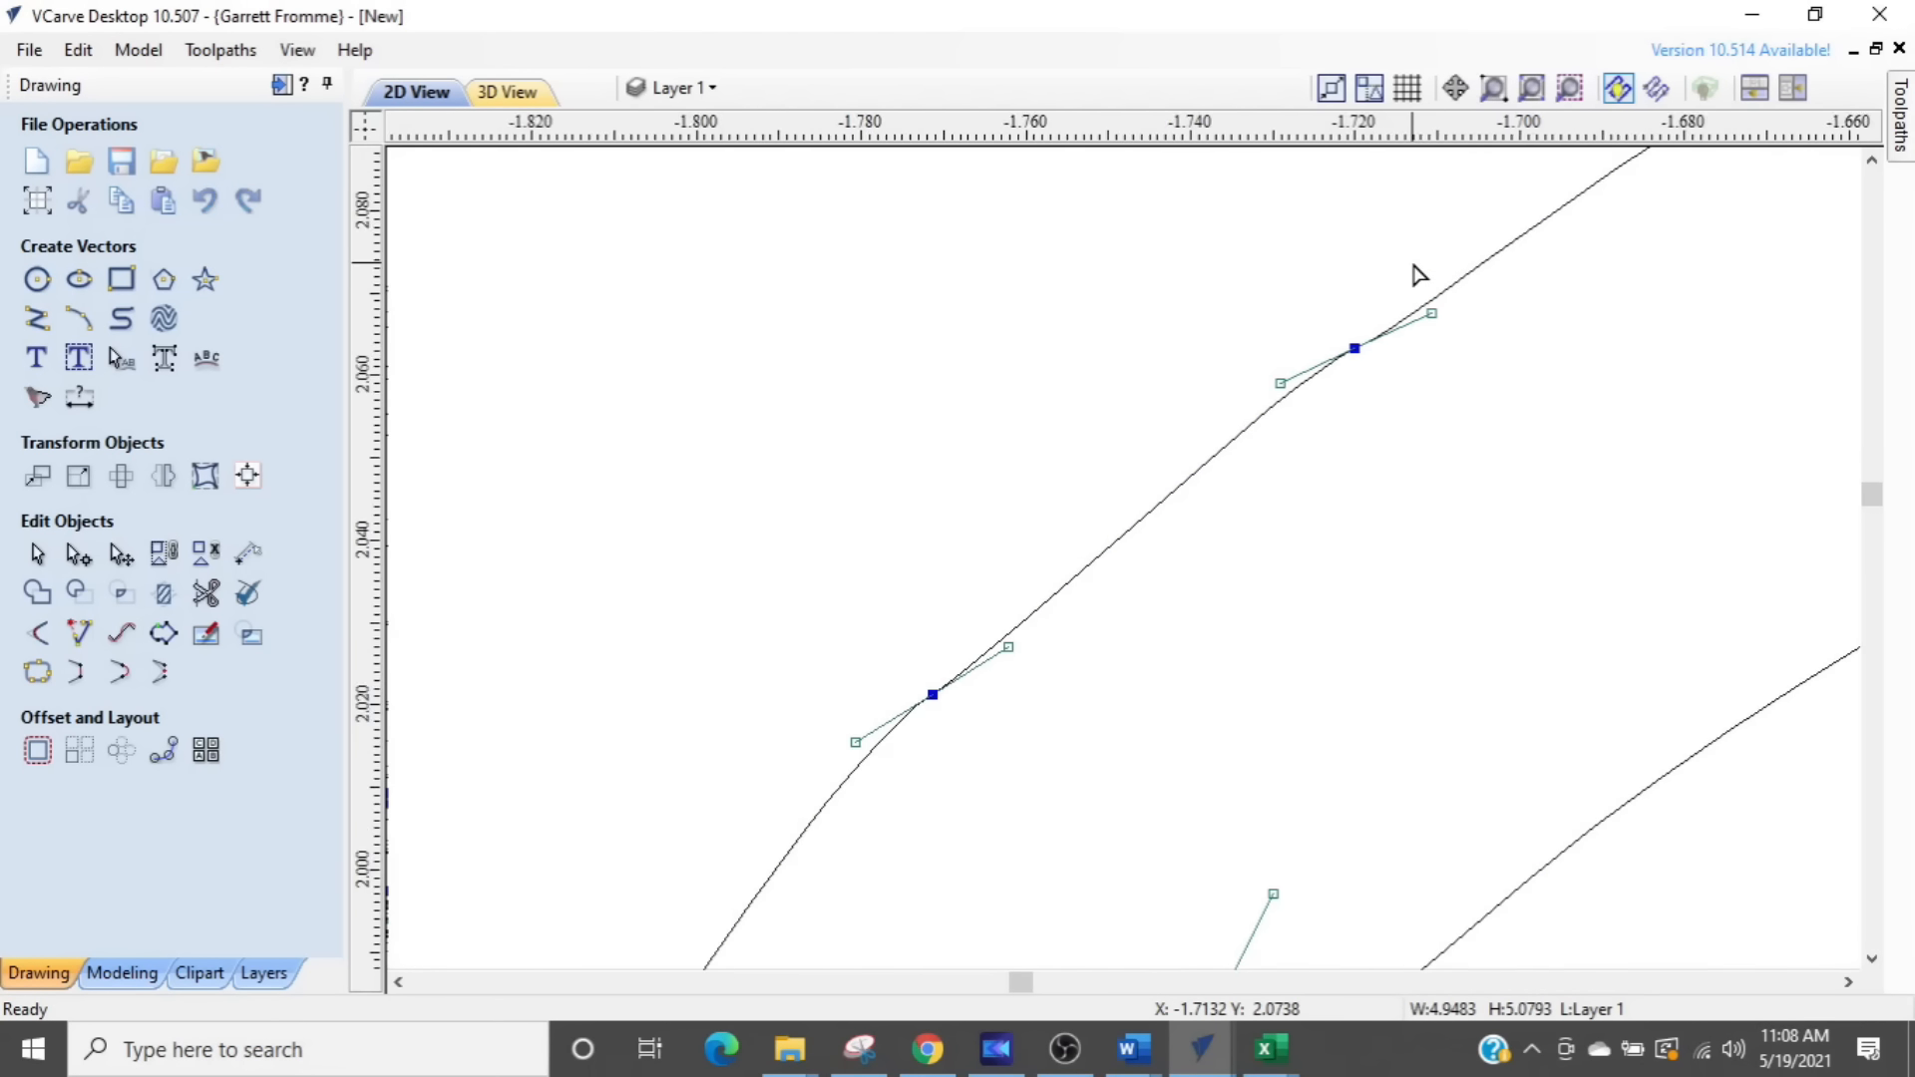
{"action": "left_click_drag", "start_coordinate": [1210, 450], "coordinate": [1227, 464]}
{"action": "scroll", "coordinate": [1135, 509], "scroll_direction": "down", "scroll_amount": 2}
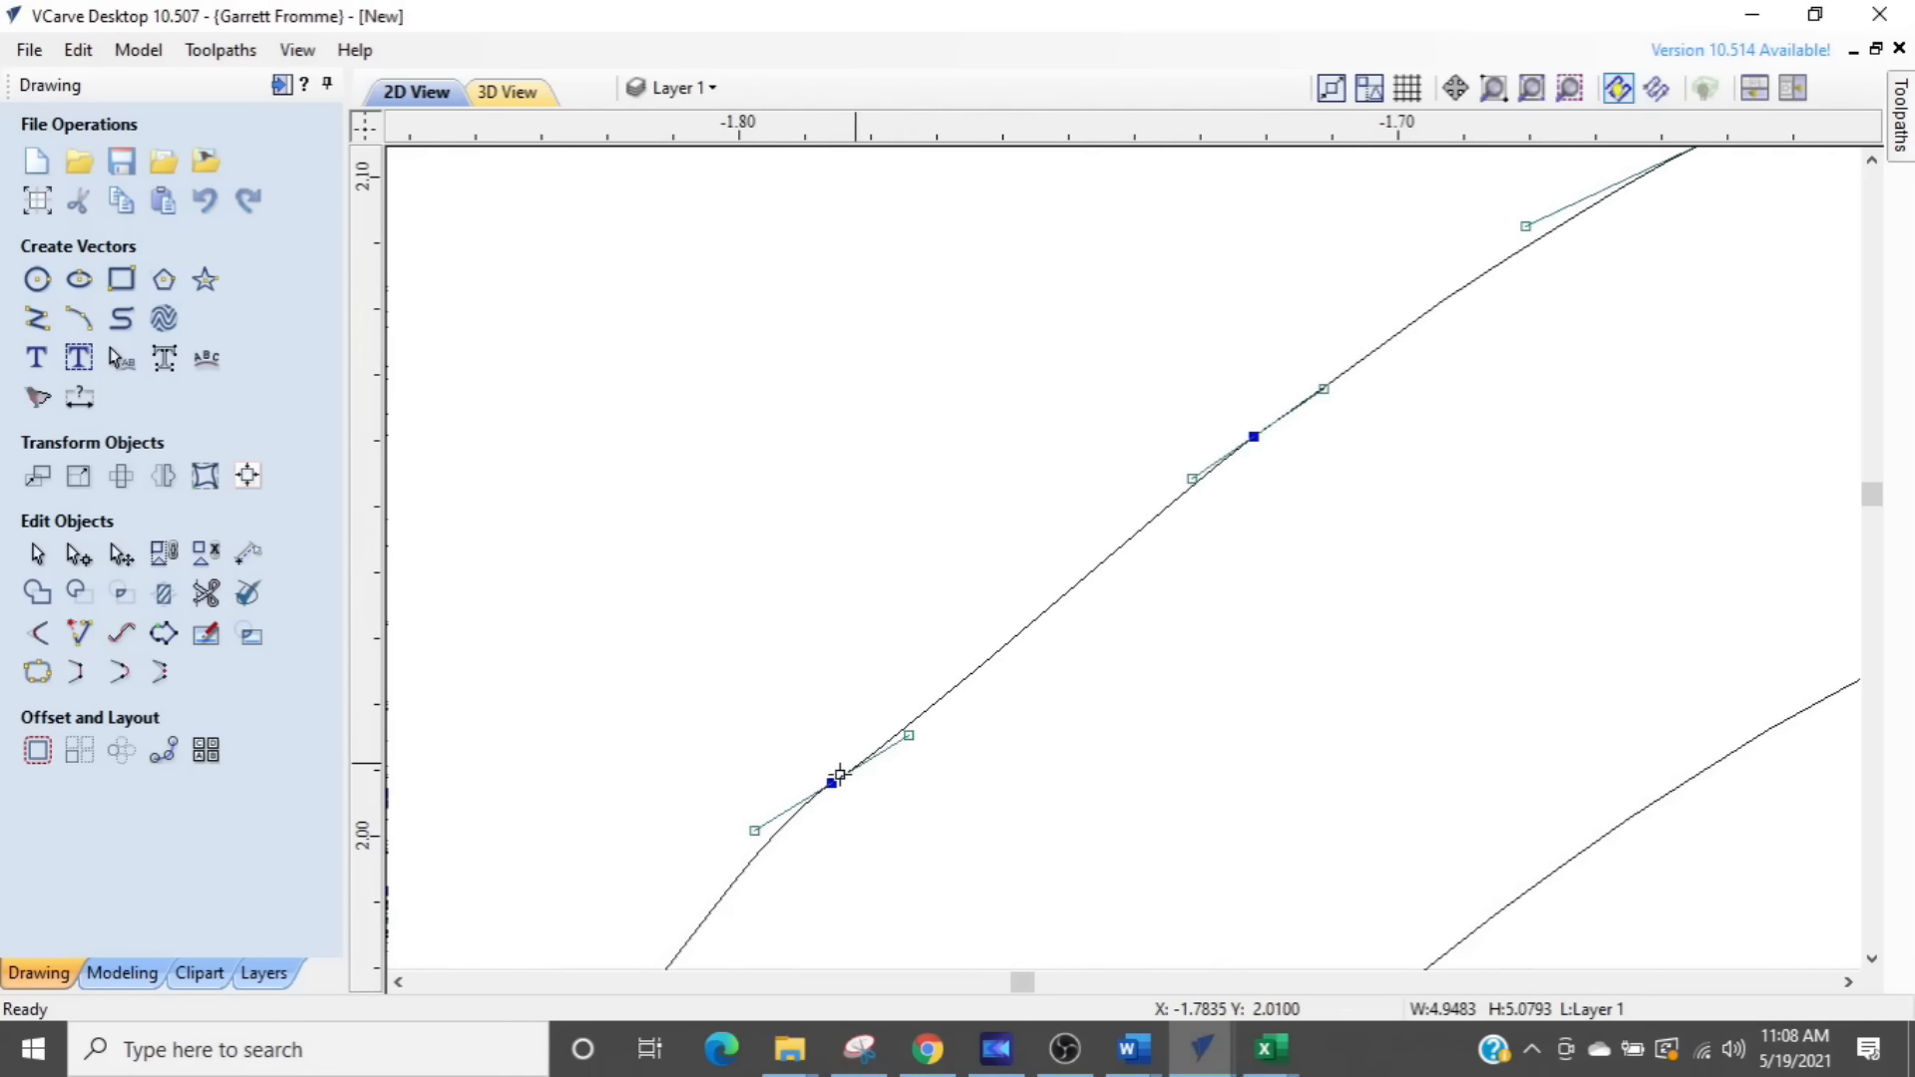
{"action": "middle_click_drag", "start_coordinate": [838, 778], "coordinate": [1034, 621]}
{"action": "scroll", "coordinate": [947, 684], "scroll_direction": "up", "scroll_amount": 3}
{"action": "left_click_drag", "start_coordinate": [940, 677], "coordinate": [959, 718]}
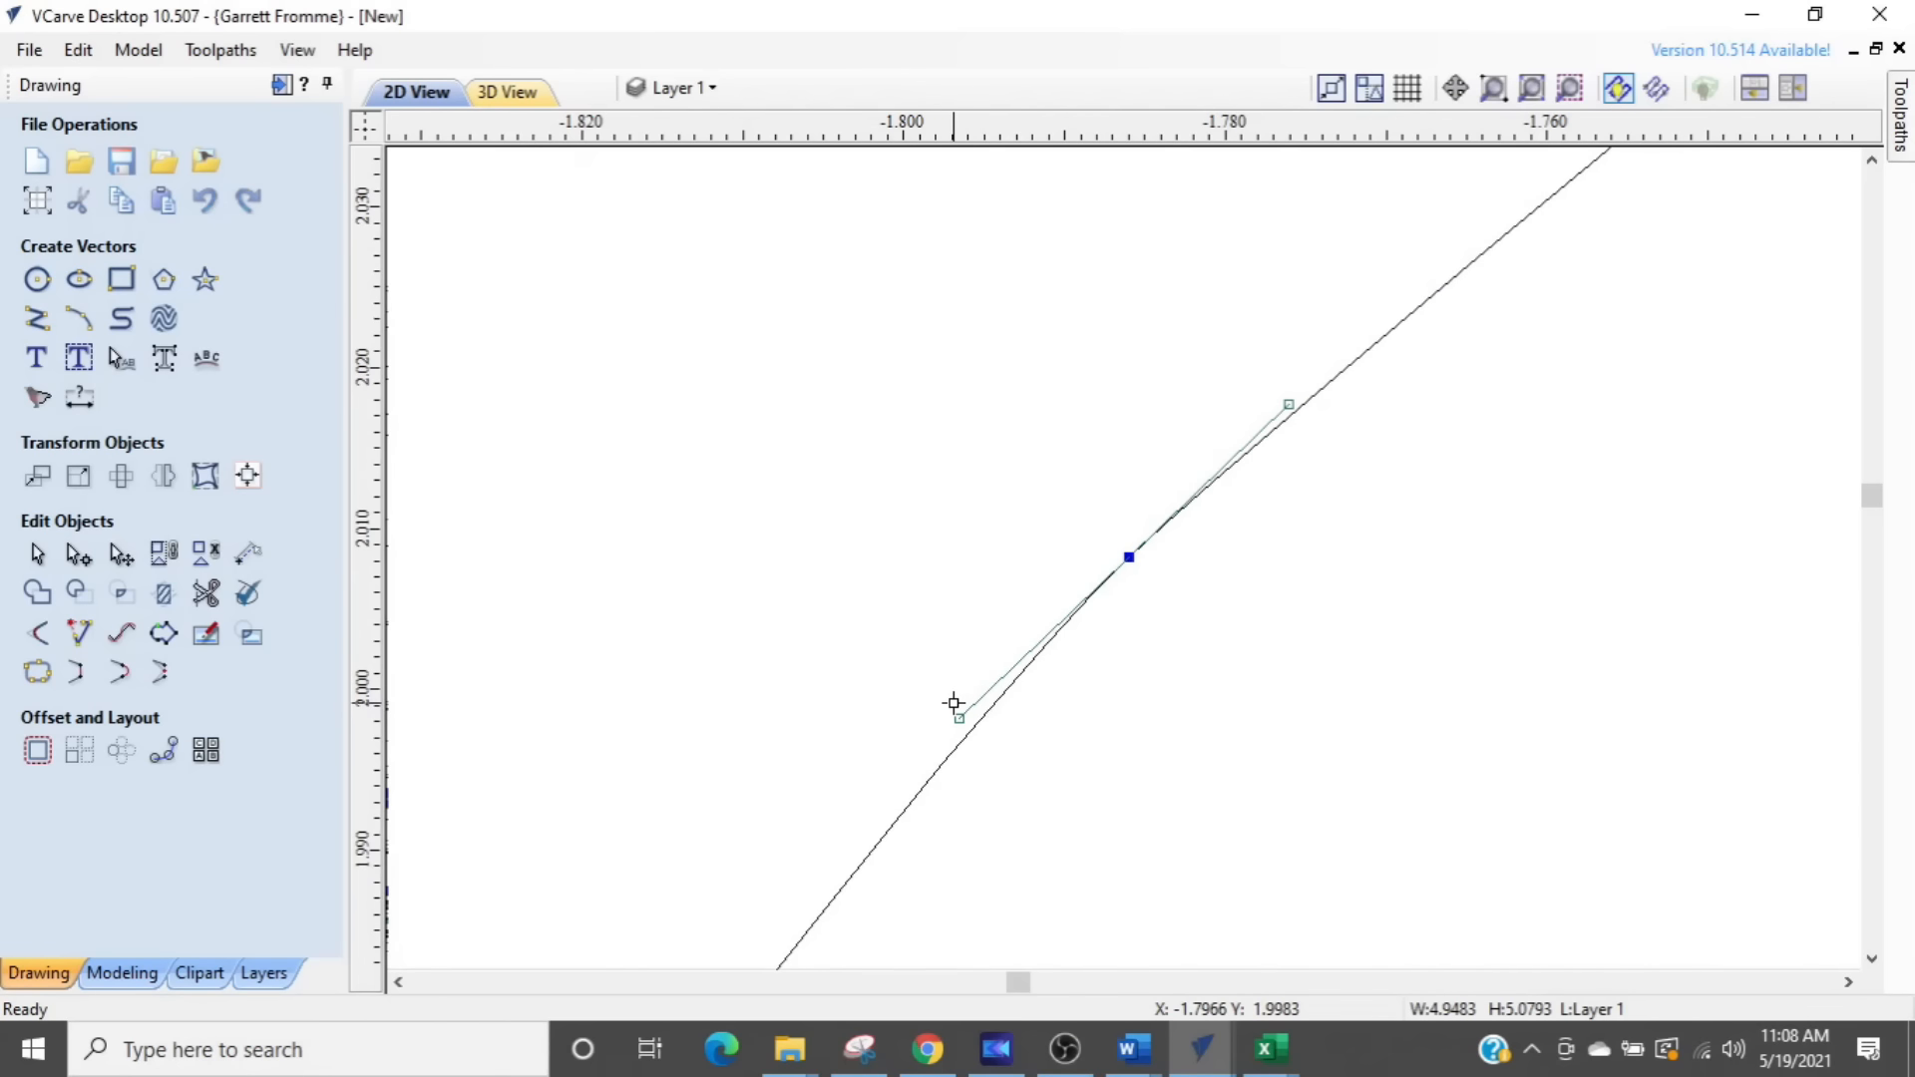
- Delete the two bump nodes farther down the same swirl's outer left edge, near Y 1.90
{"action": "scroll", "coordinate": [954, 700], "scroll_direction": "down", "scroll_amount": 7}
{"action": "middle_click_drag", "start_coordinate": [1134, 747], "coordinate": [1451, 346]}
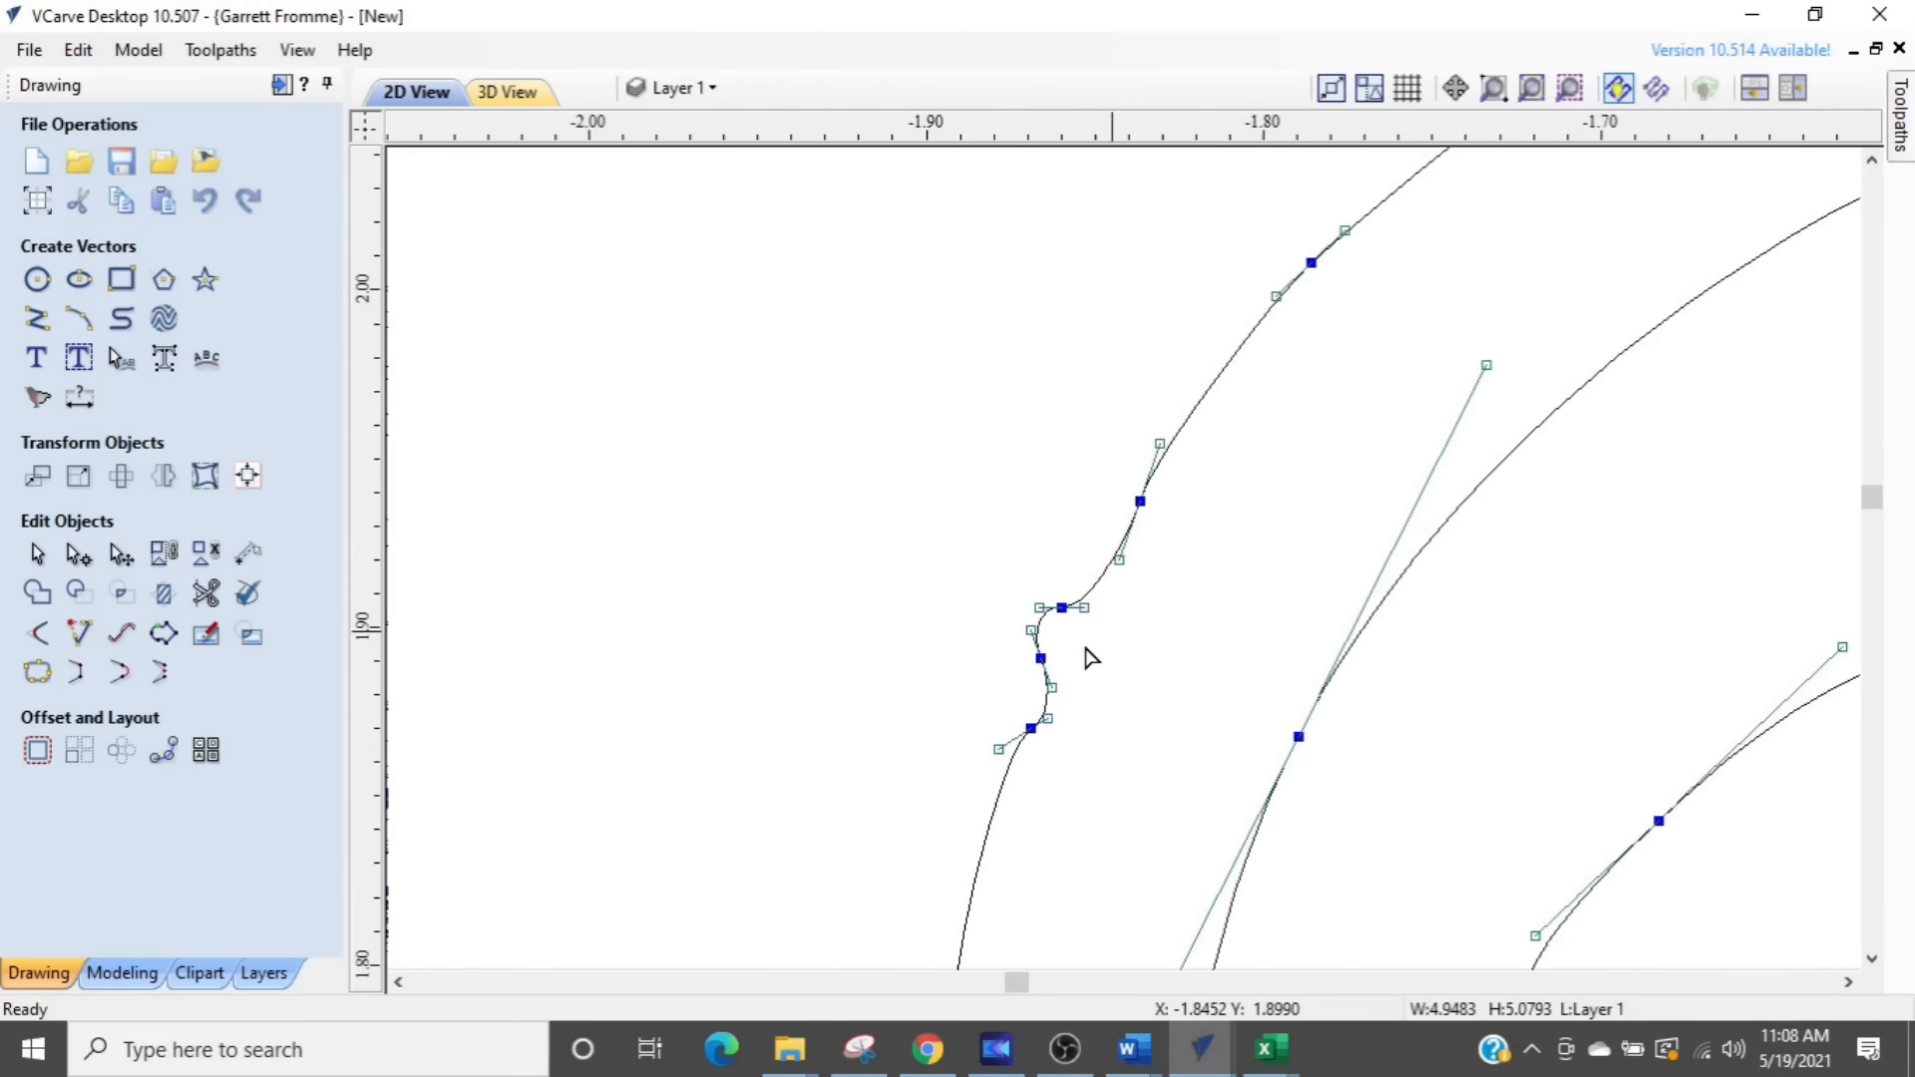
{"action": "scroll", "coordinate": [1092, 659], "scroll_direction": "up", "scroll_amount": 3}
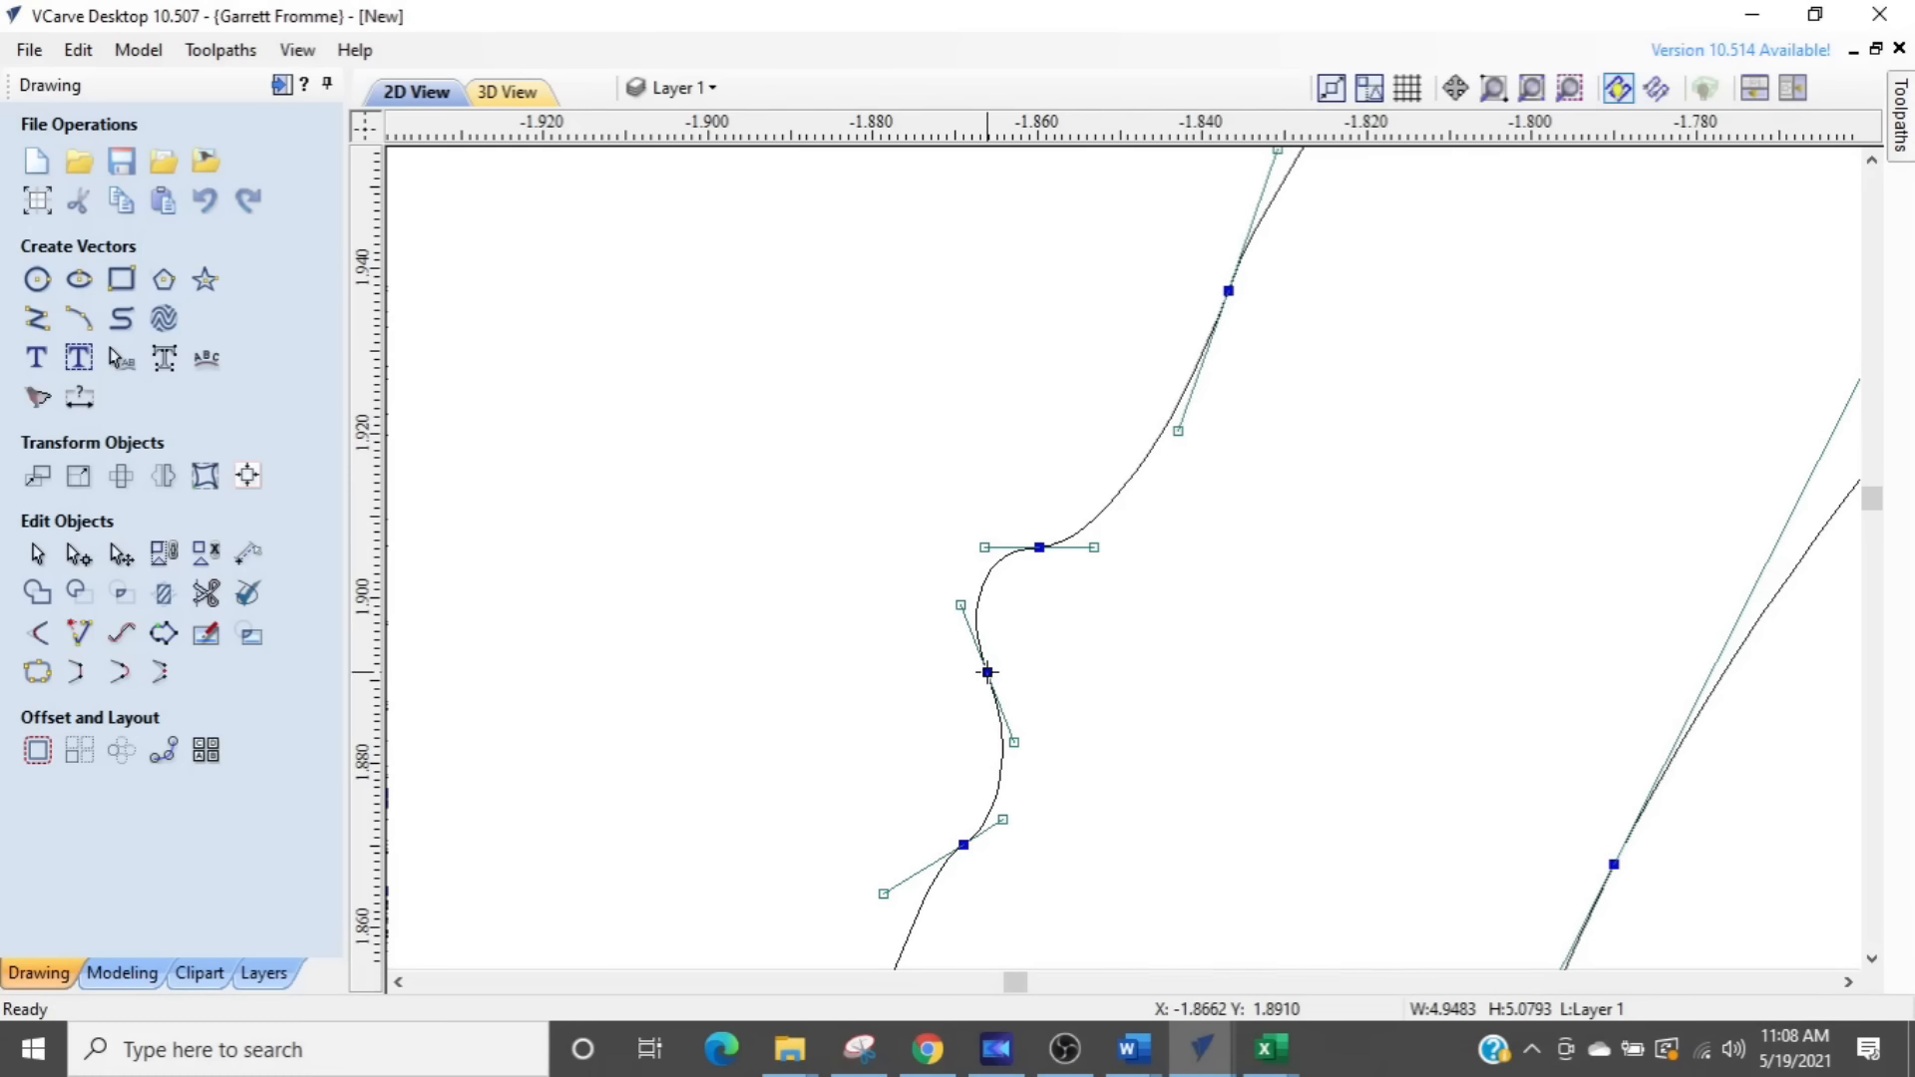
{"action": "key", "text": "Delete"}
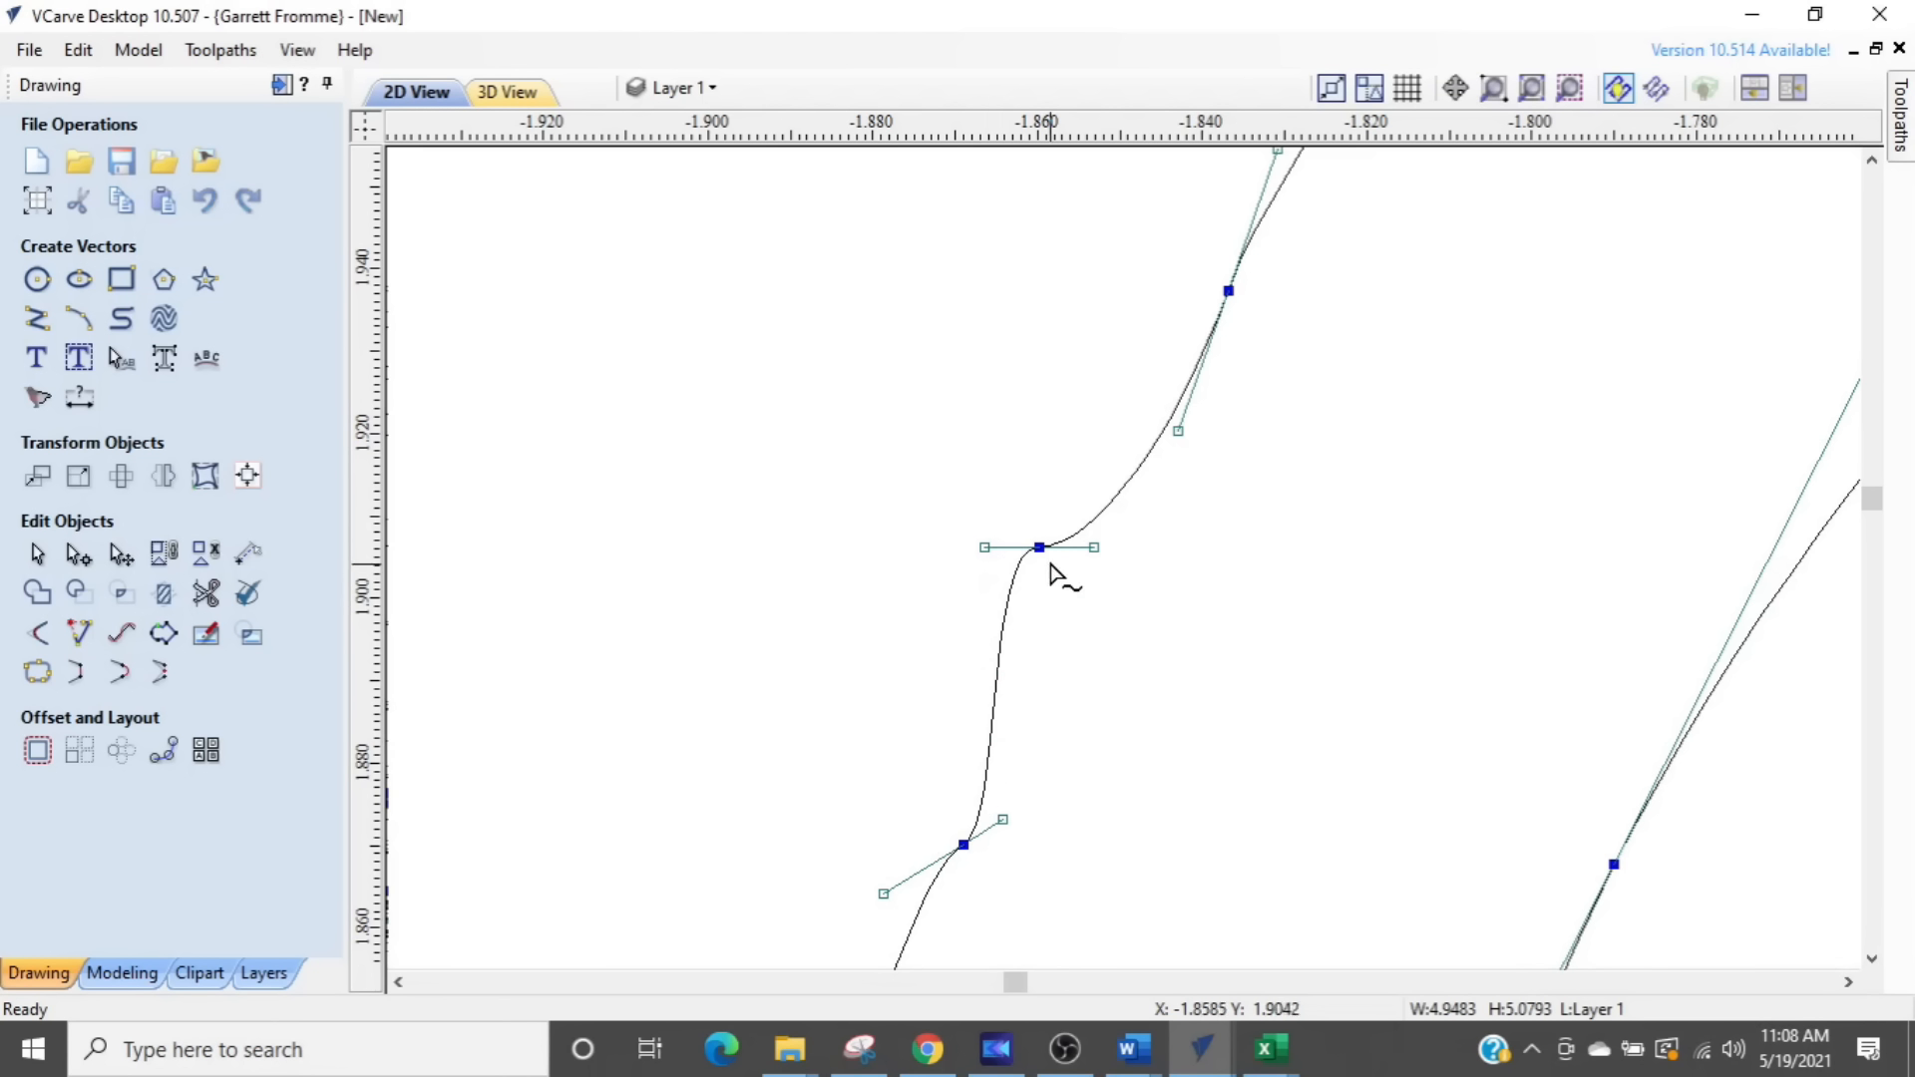
{"action": "key", "text": "Delete"}
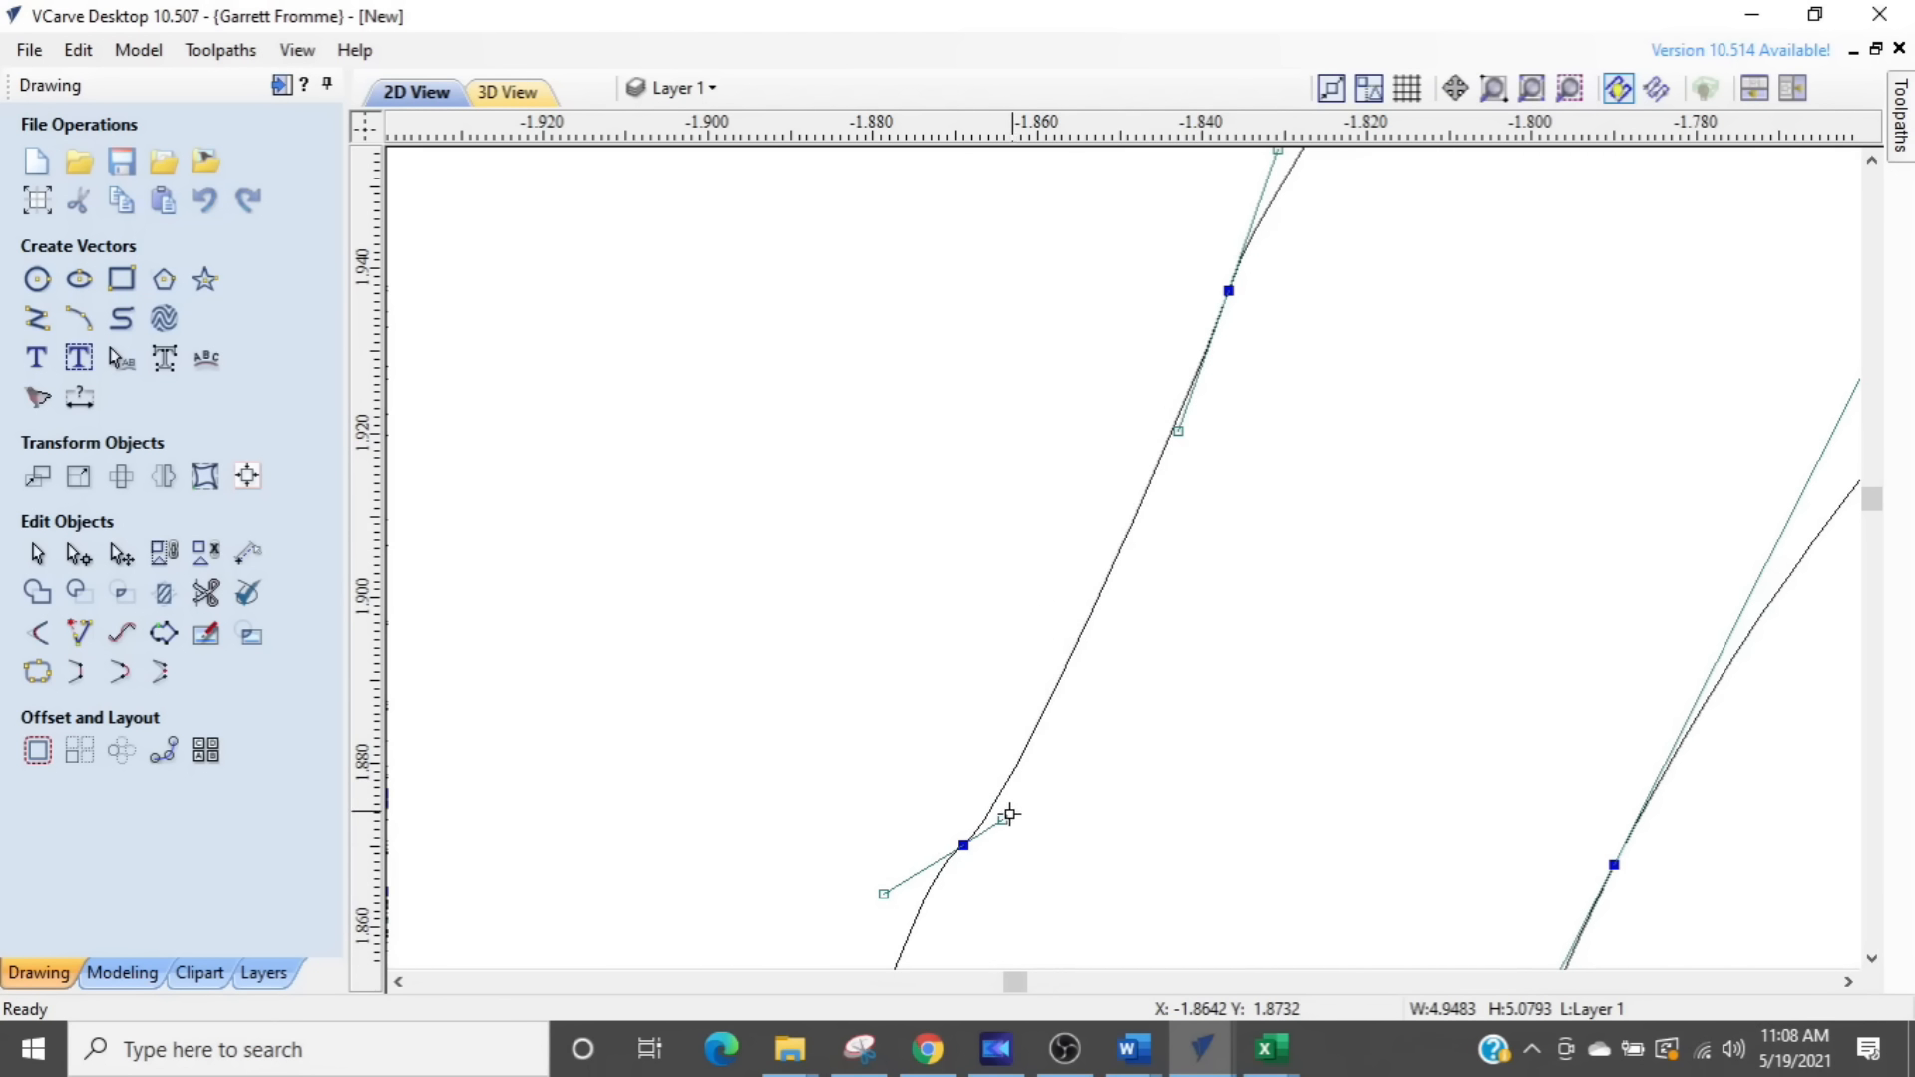
- Rotate the handles of the node just below the removed bump to align with the swirl's outer edge
{"action": "left_click_drag", "start_coordinate": [1005, 821], "coordinate": [964, 786]}
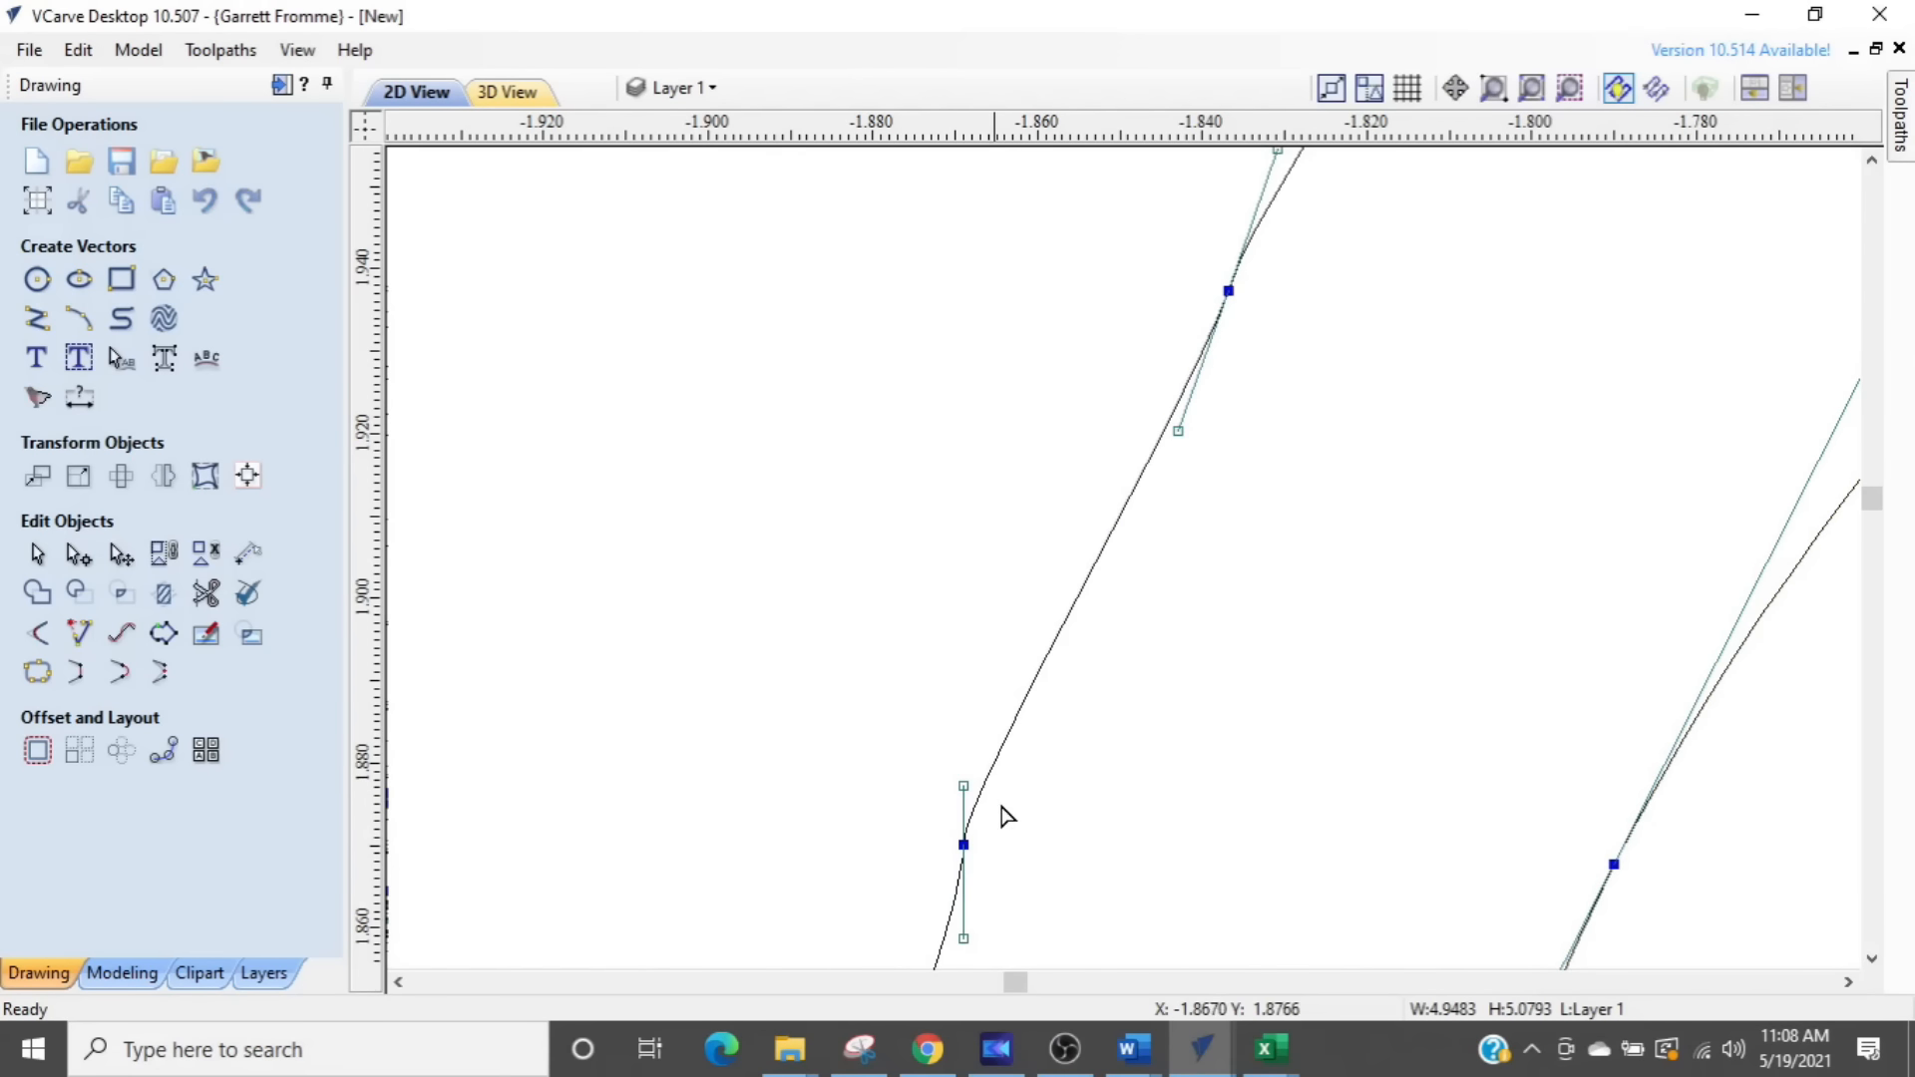
{"action": "scroll", "coordinate": [1019, 878], "scroll_direction": "down", "scroll_amount": 1}
{"action": "middle_click_drag", "start_coordinate": [1019, 877], "coordinate": [1218, 598]}
{"action": "scroll", "coordinate": [1165, 703], "scroll_direction": "up", "scroll_amount": 2}
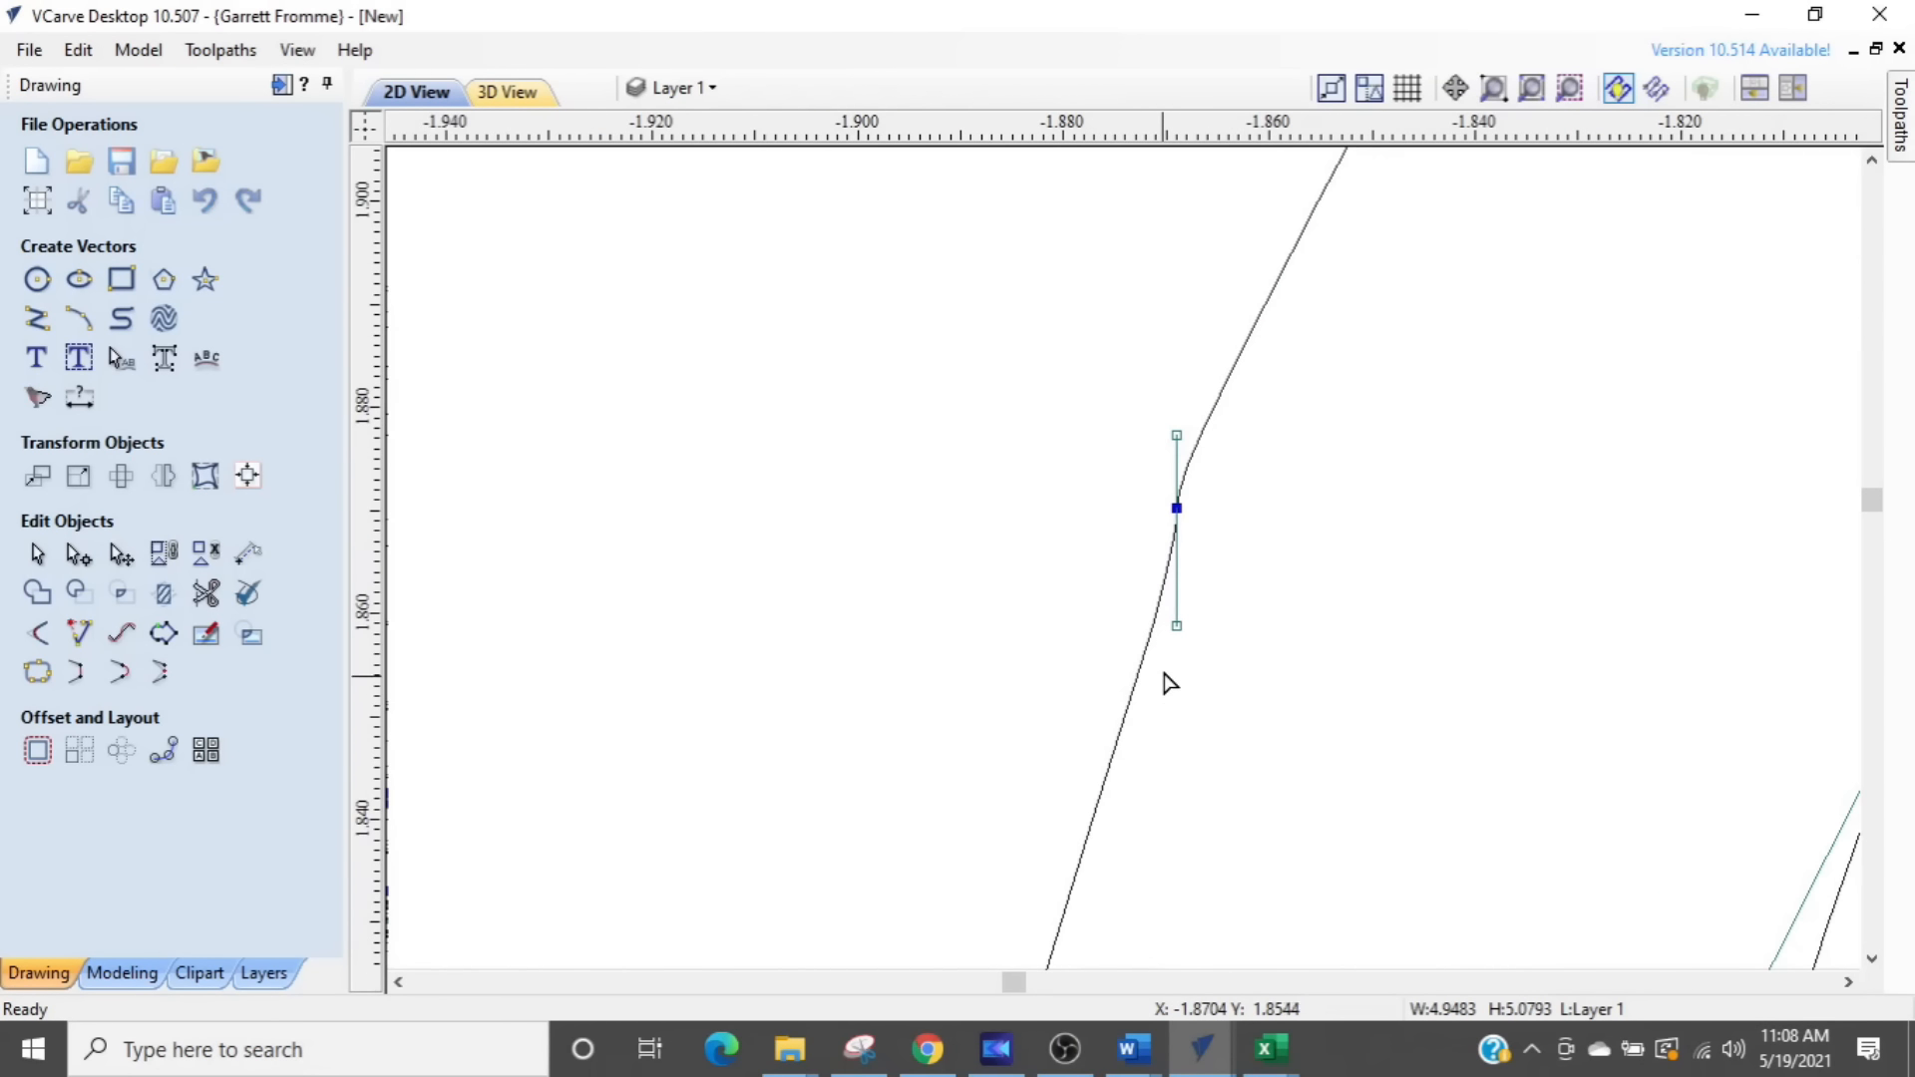
{"action": "left_click_drag", "start_coordinate": [1177, 623], "coordinate": [1146, 625]}
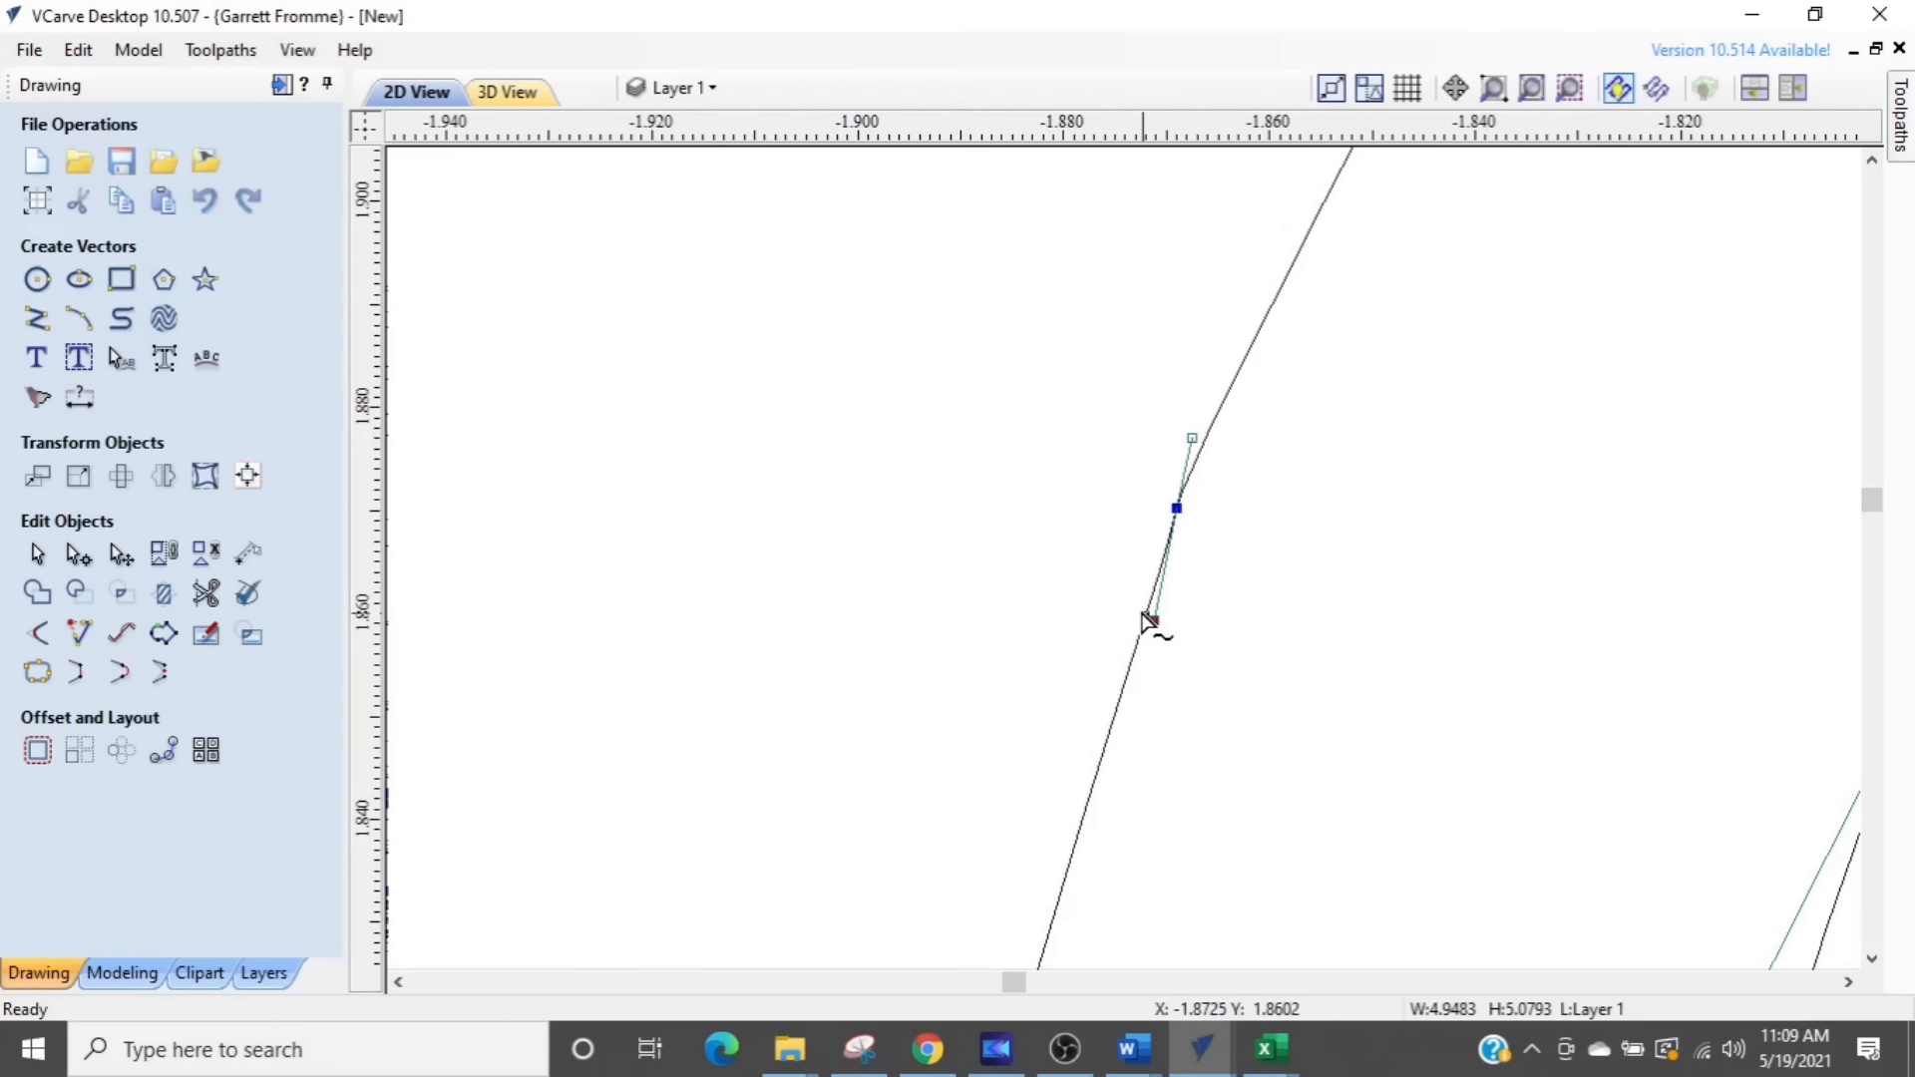
- Delete the two nodes forming the step on the swirl's outer left edge, near Y 1.76
{"action": "scroll", "coordinate": [1180, 650], "scroll_direction": "down", "scroll_amount": 6}
{"action": "scroll", "coordinate": [1330, 684], "scroll_direction": "down", "scroll_amount": 1}
{"action": "scroll", "coordinate": [1261, 761], "scroll_direction": "up", "scroll_amount": 10}
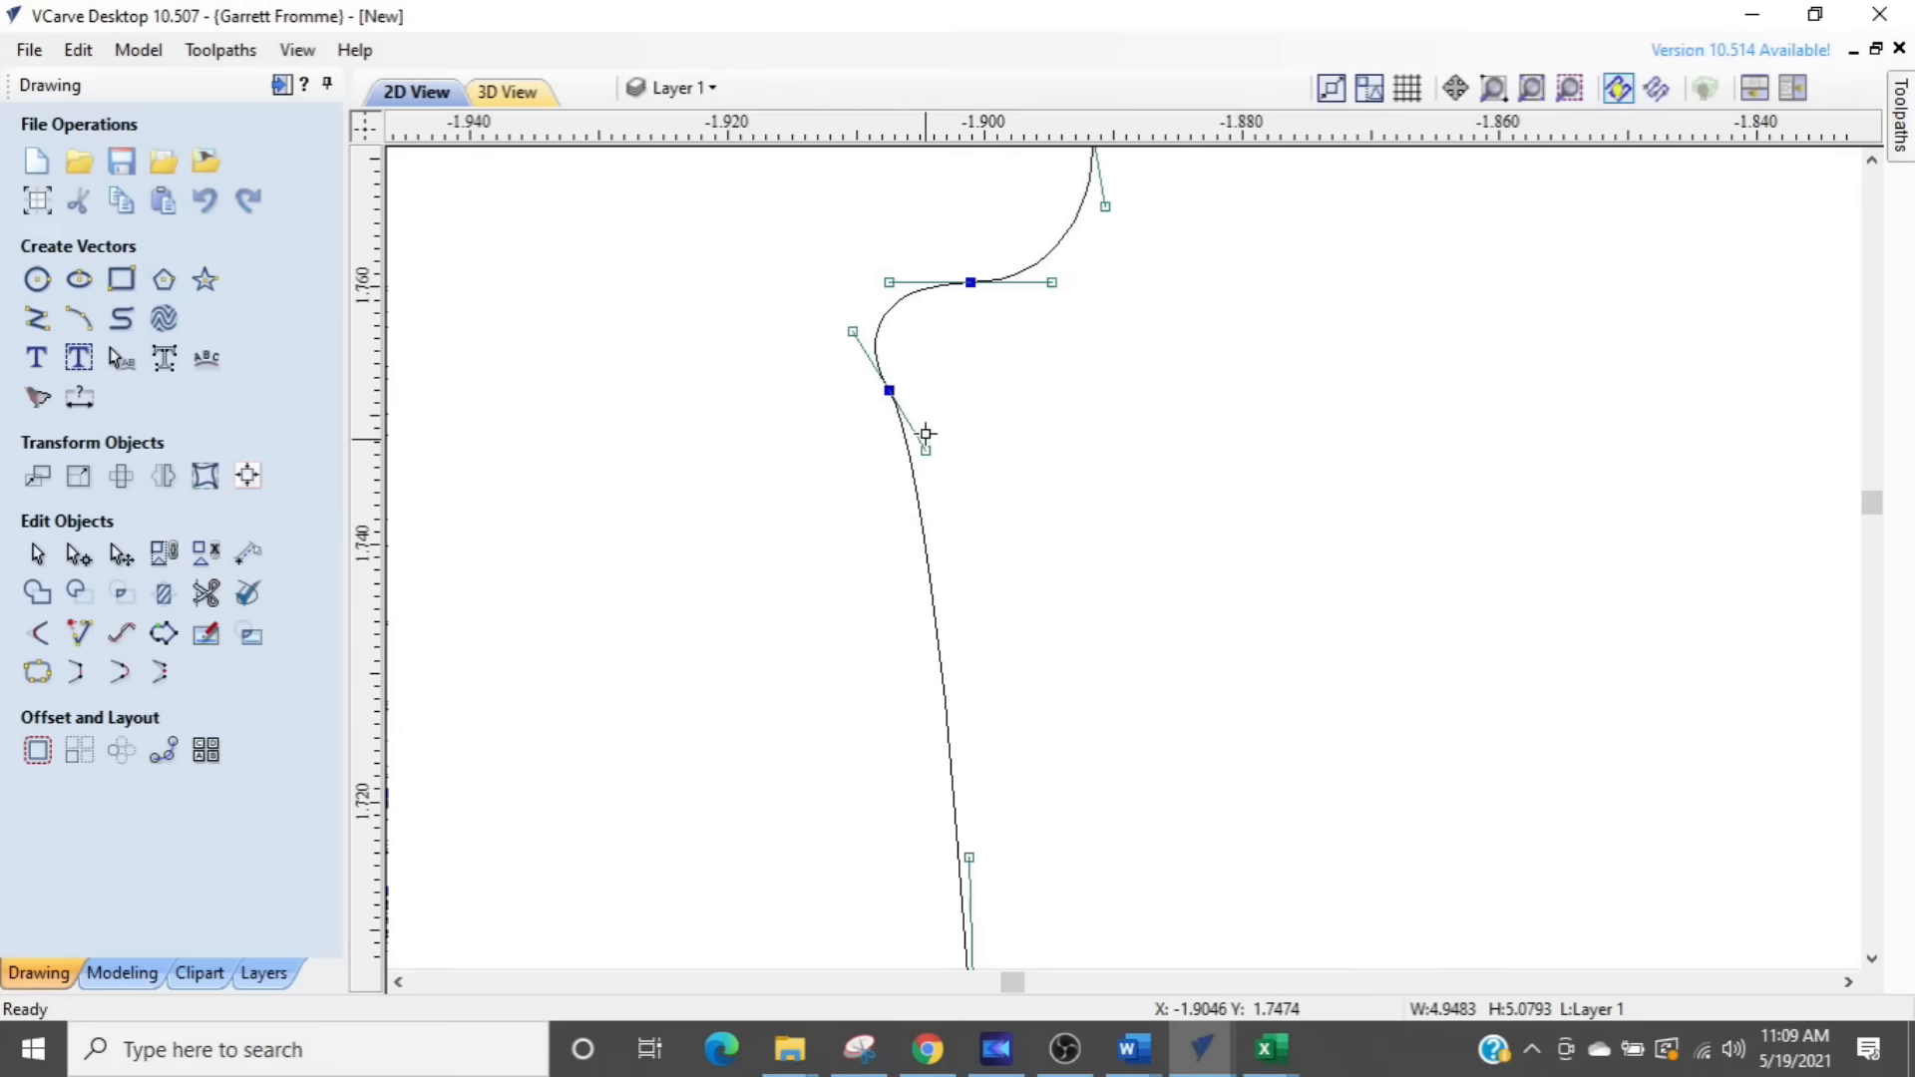
{"action": "middle_click_drag", "start_coordinate": [924, 432], "coordinate": [1030, 769]}
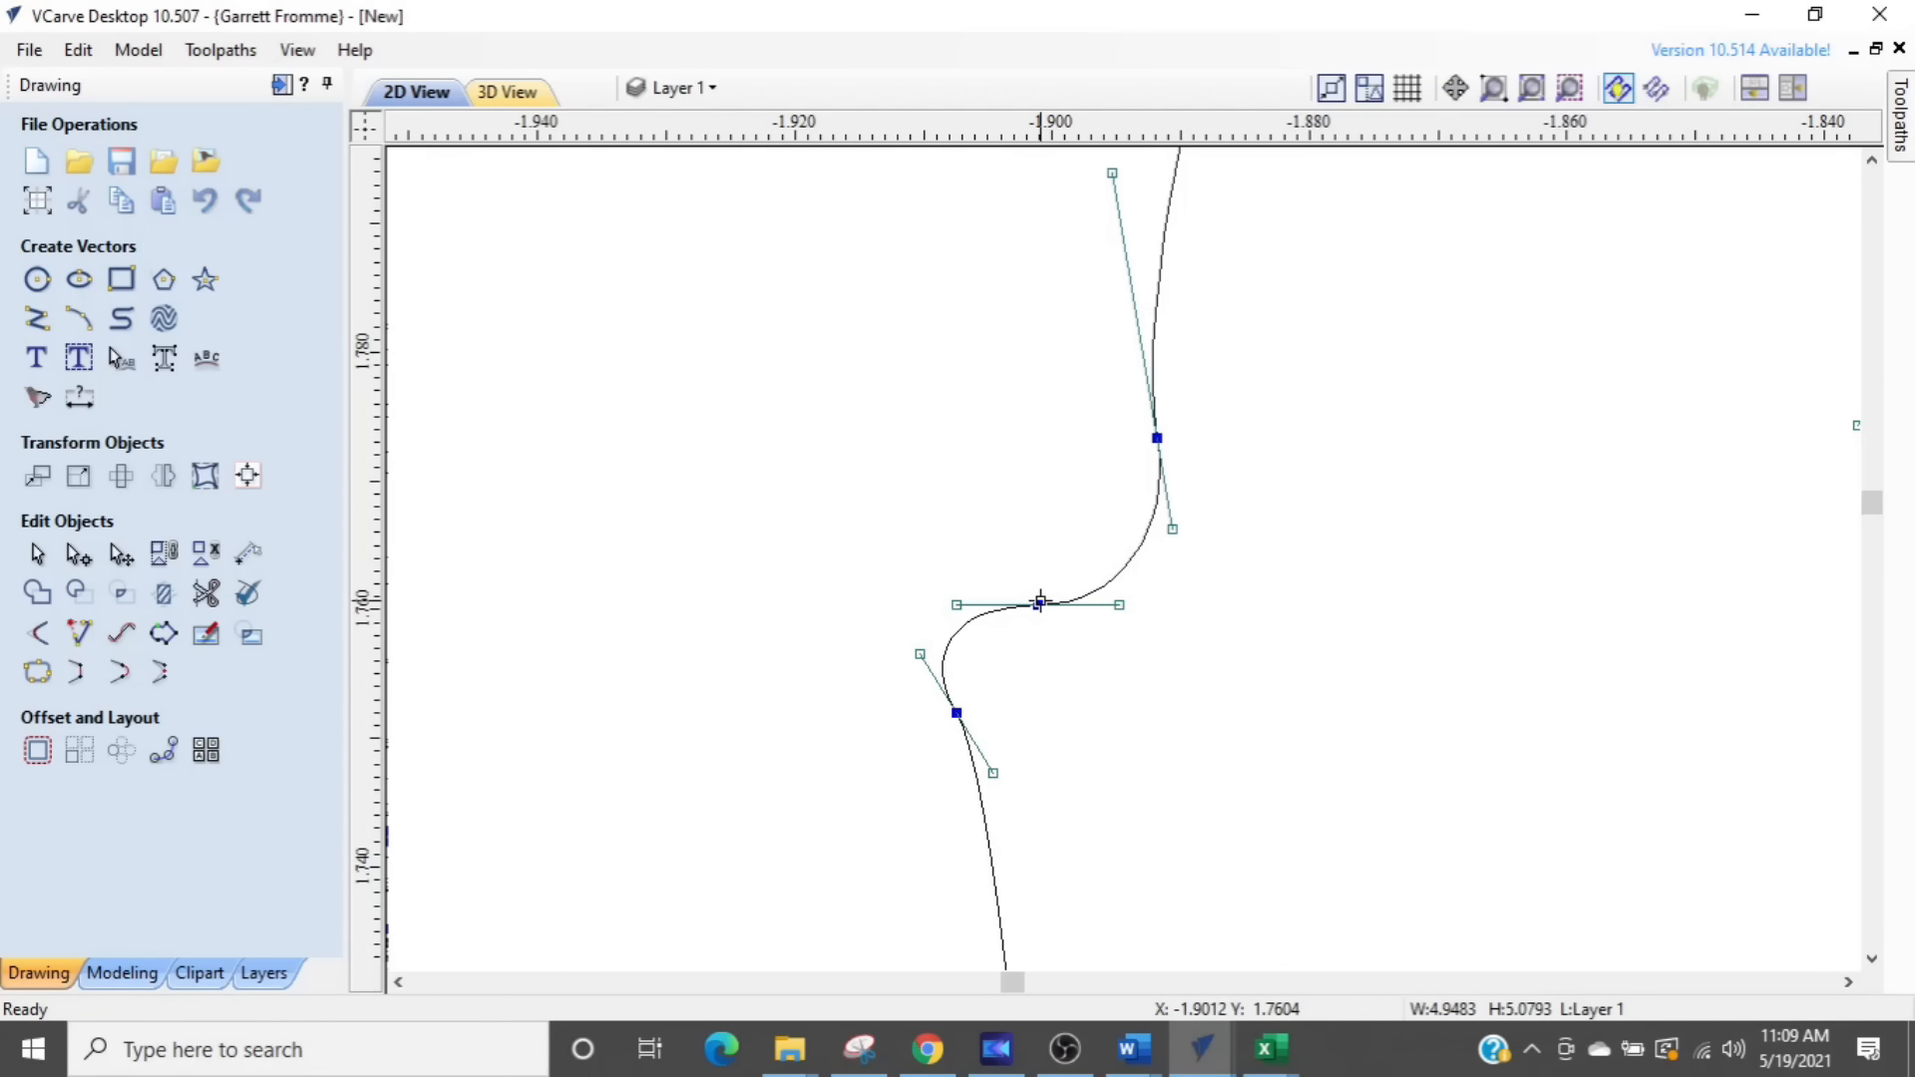
{"action": "key", "text": "Delete"}
{"action": "key", "text": "Delete"}
- Straighten the lower handle of the node above the removed step and move the node slightly outward
{"action": "left_click_drag", "start_coordinate": [1179, 524], "coordinate": [1153, 526]}
{"action": "left_click_drag", "start_coordinate": [1148, 436], "coordinate": [1088, 435]}
{"action": "scroll", "coordinate": [1125, 488], "scroll_direction": "down", "scroll_amount": 3}
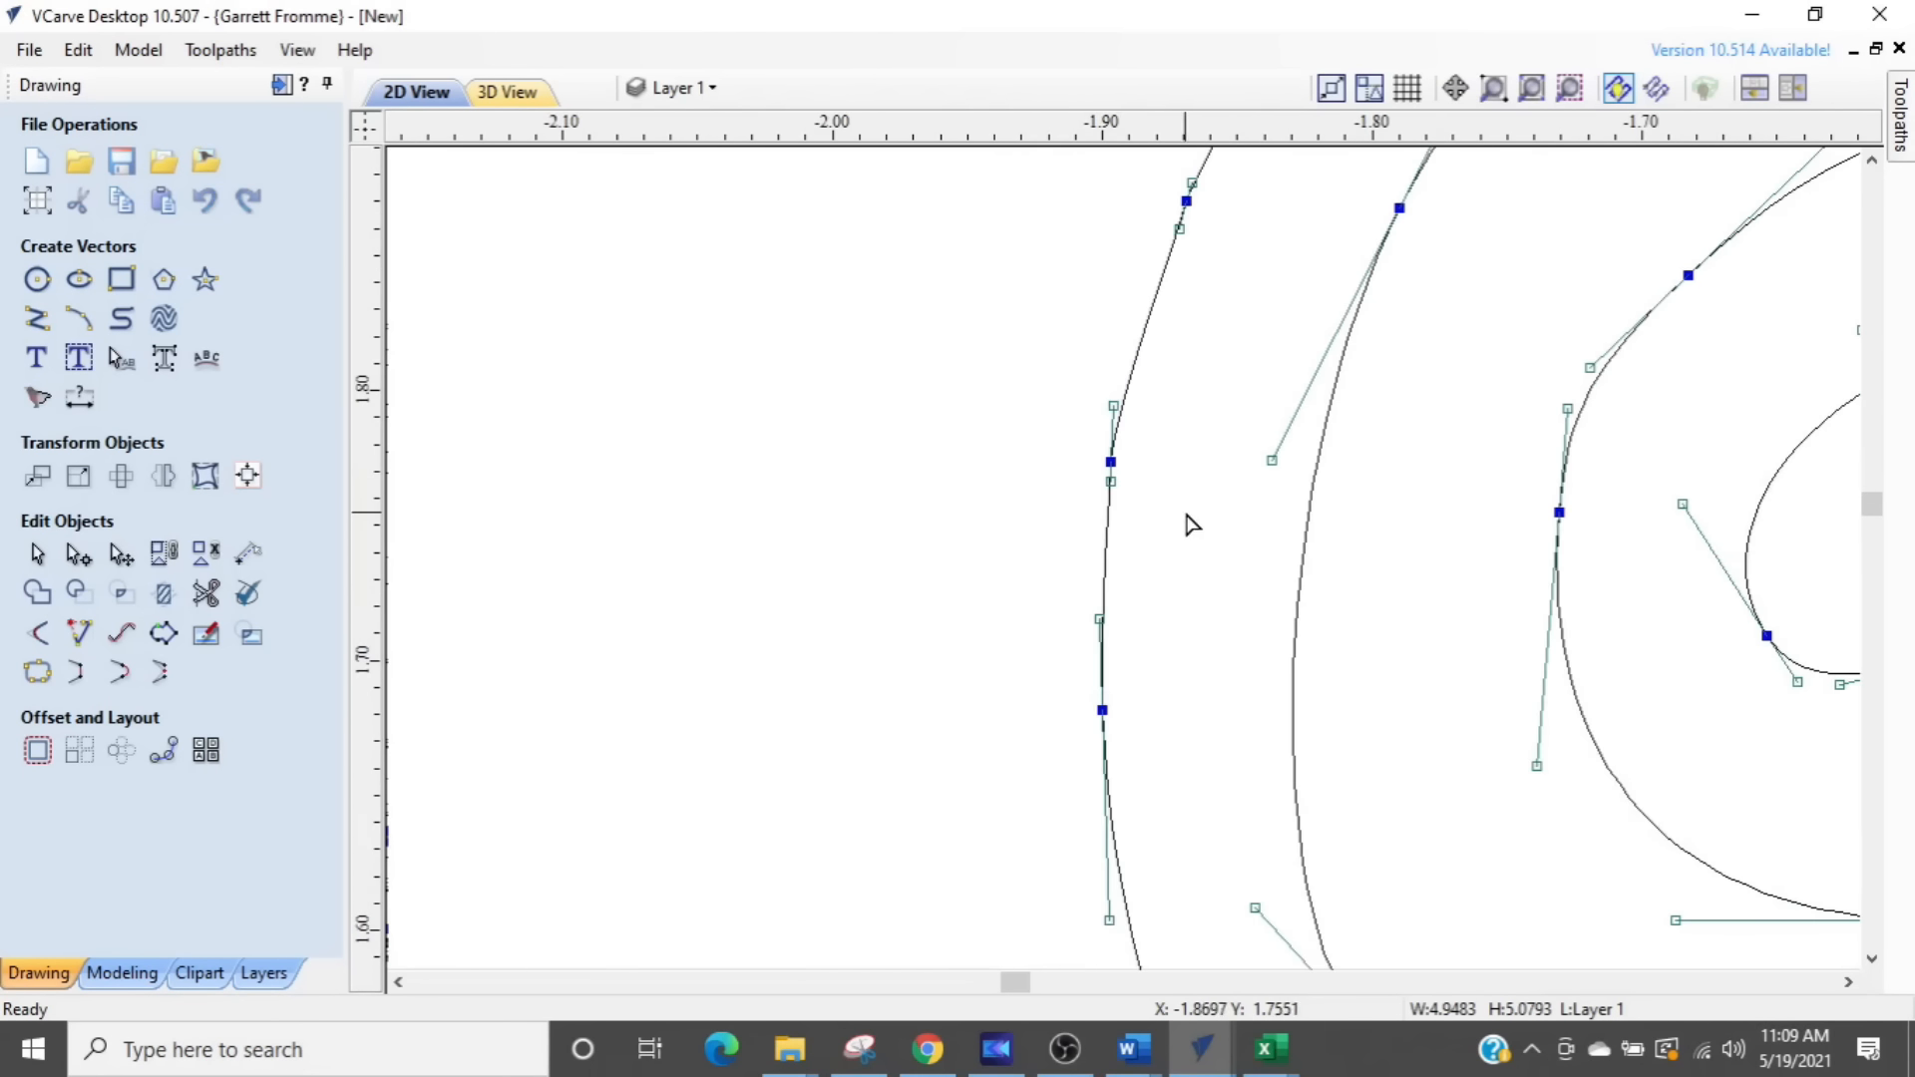
- Examine the neighbouring swirls and the rest of the design for bumps and uneven spans in the outlines
{"action": "scroll", "coordinate": [1209, 532], "scroll_direction": "down", "scroll_amount": 3}
{"action": "scroll", "coordinate": [1517, 642], "scroll_direction": "down", "scroll_amount": 4}
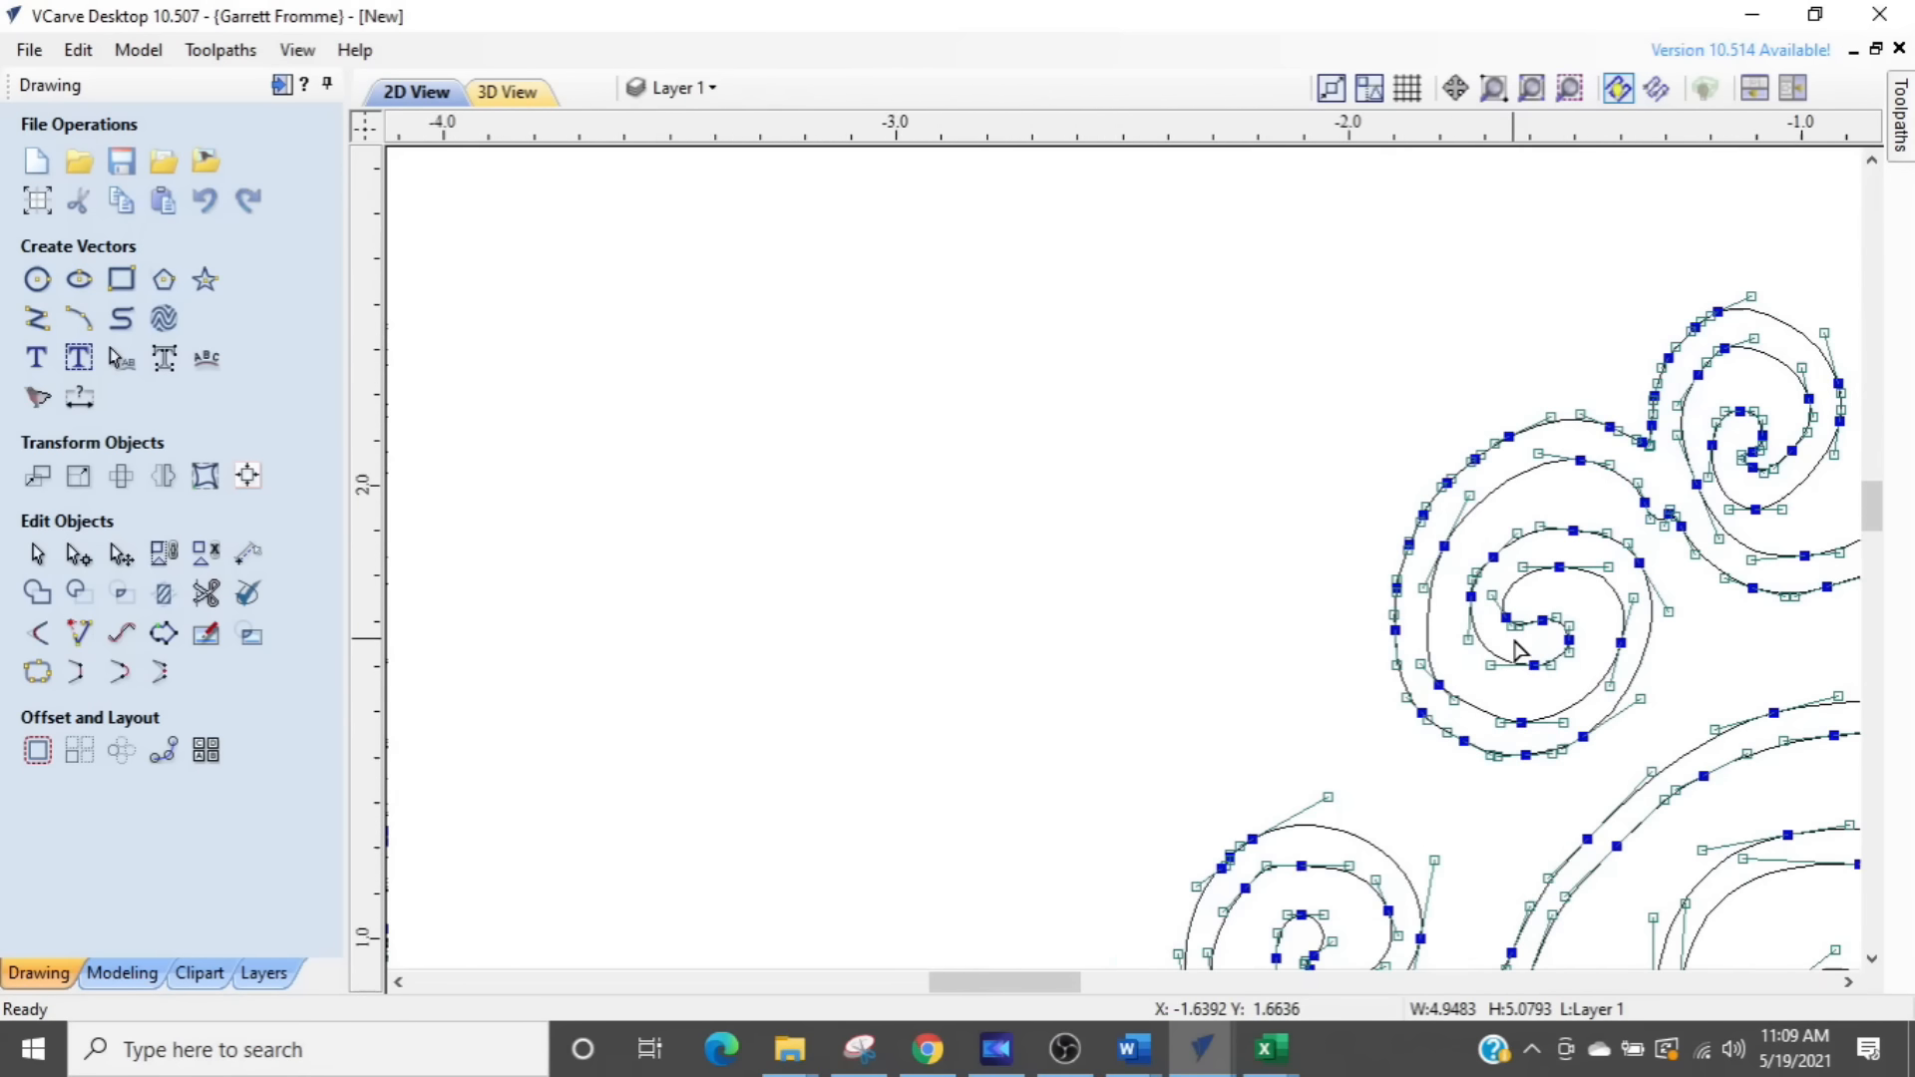
{"action": "middle_click_drag", "start_coordinate": [1357, 613], "coordinate": [1261, 454]}
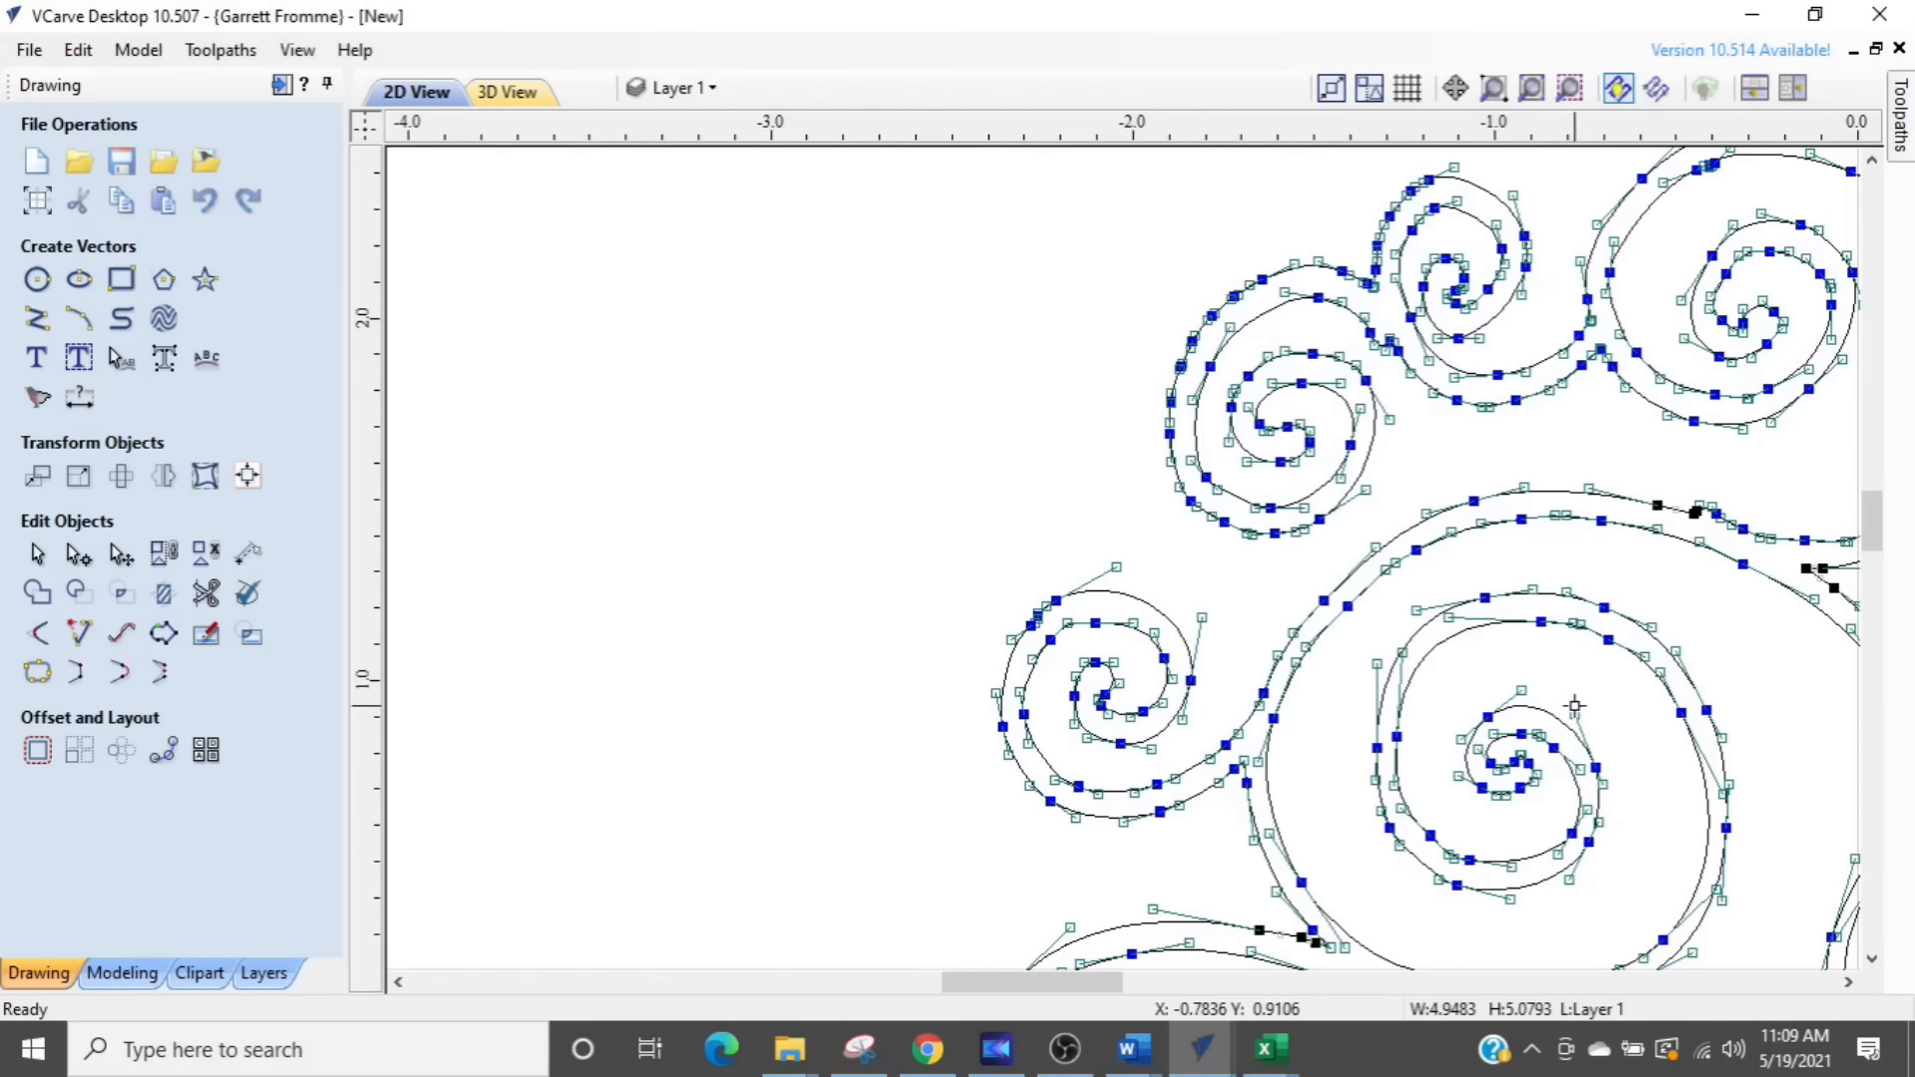
{"action": "scroll", "coordinate": [1277, 579], "scroll_direction": "up", "scroll_amount": 7}
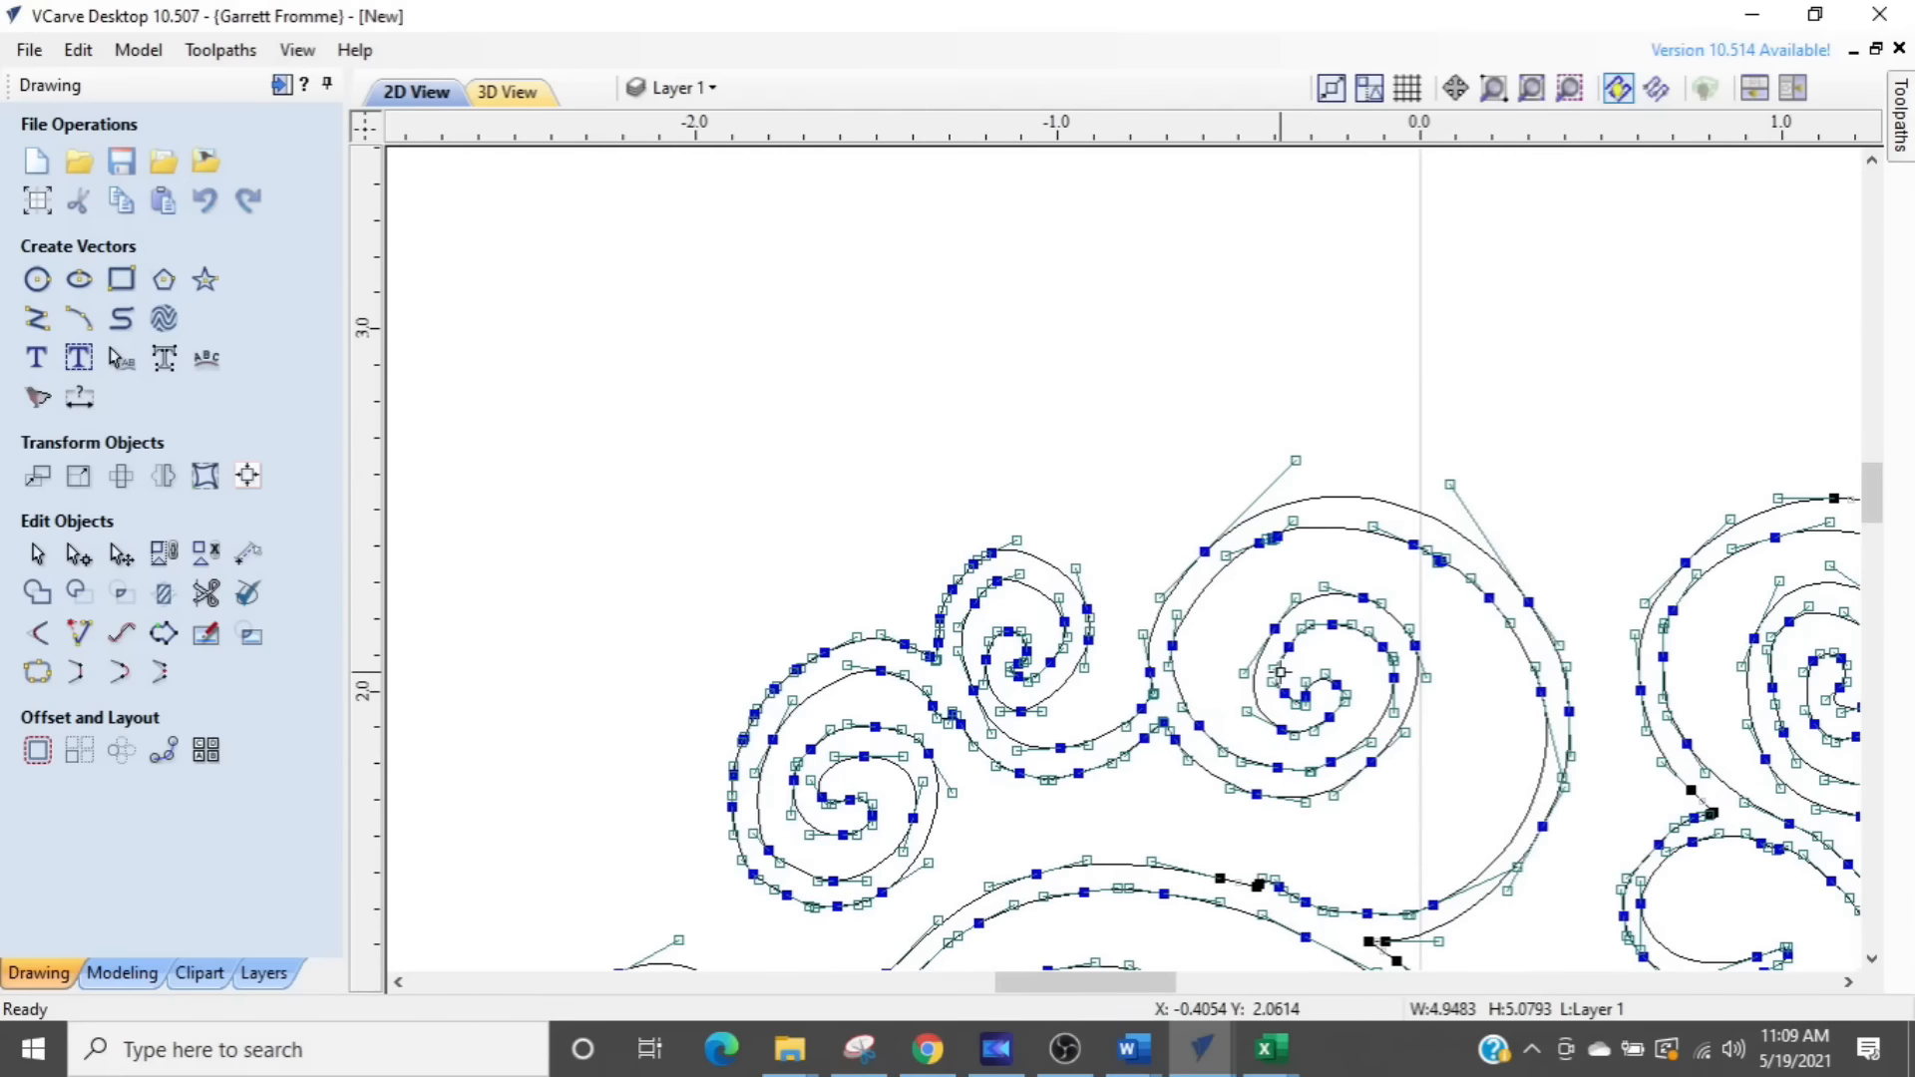
{"action": "scroll", "coordinate": [1272, 565], "scroll_direction": "up", "scroll_amount": 4}
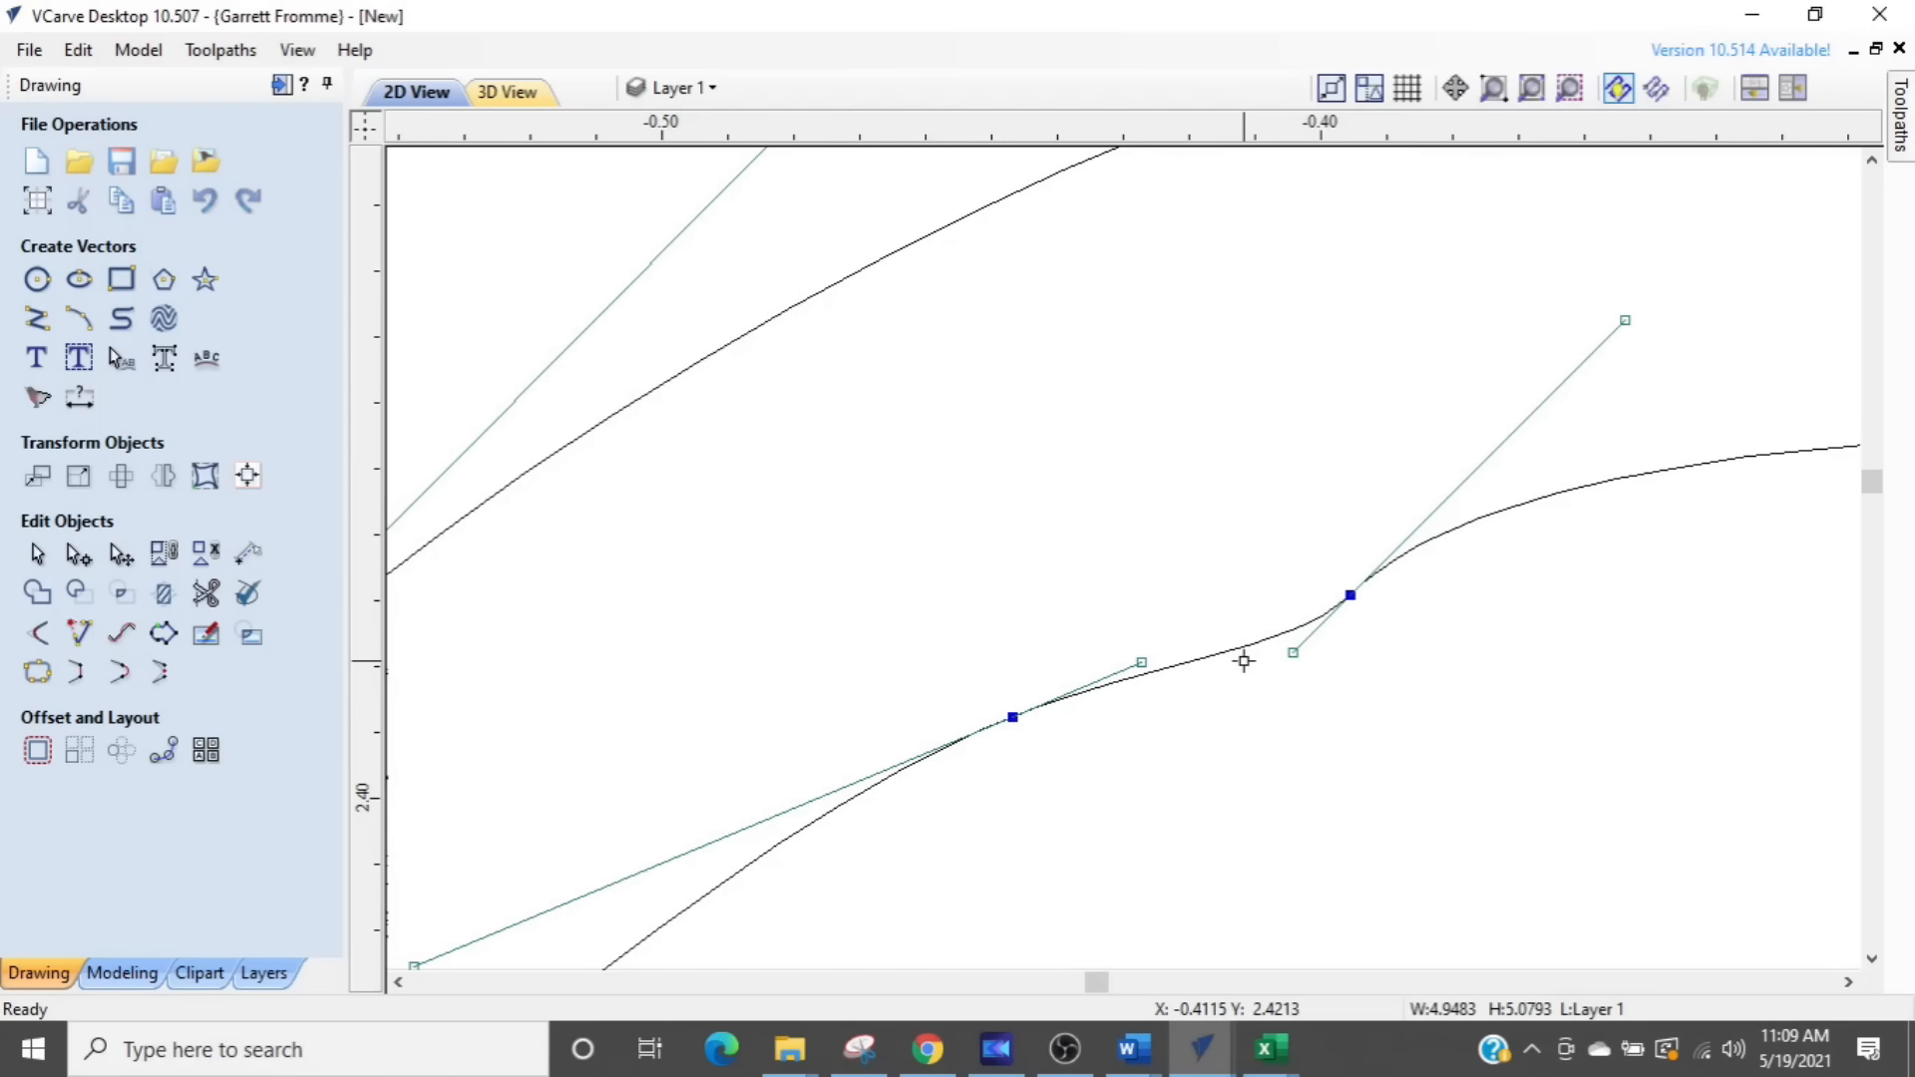
{"action": "scroll", "coordinate": [1246, 663], "scroll_direction": "down", "scroll_amount": 7}
{"action": "scroll", "coordinate": [1259, 698], "scroll_direction": "down", "scroll_amount": 6}
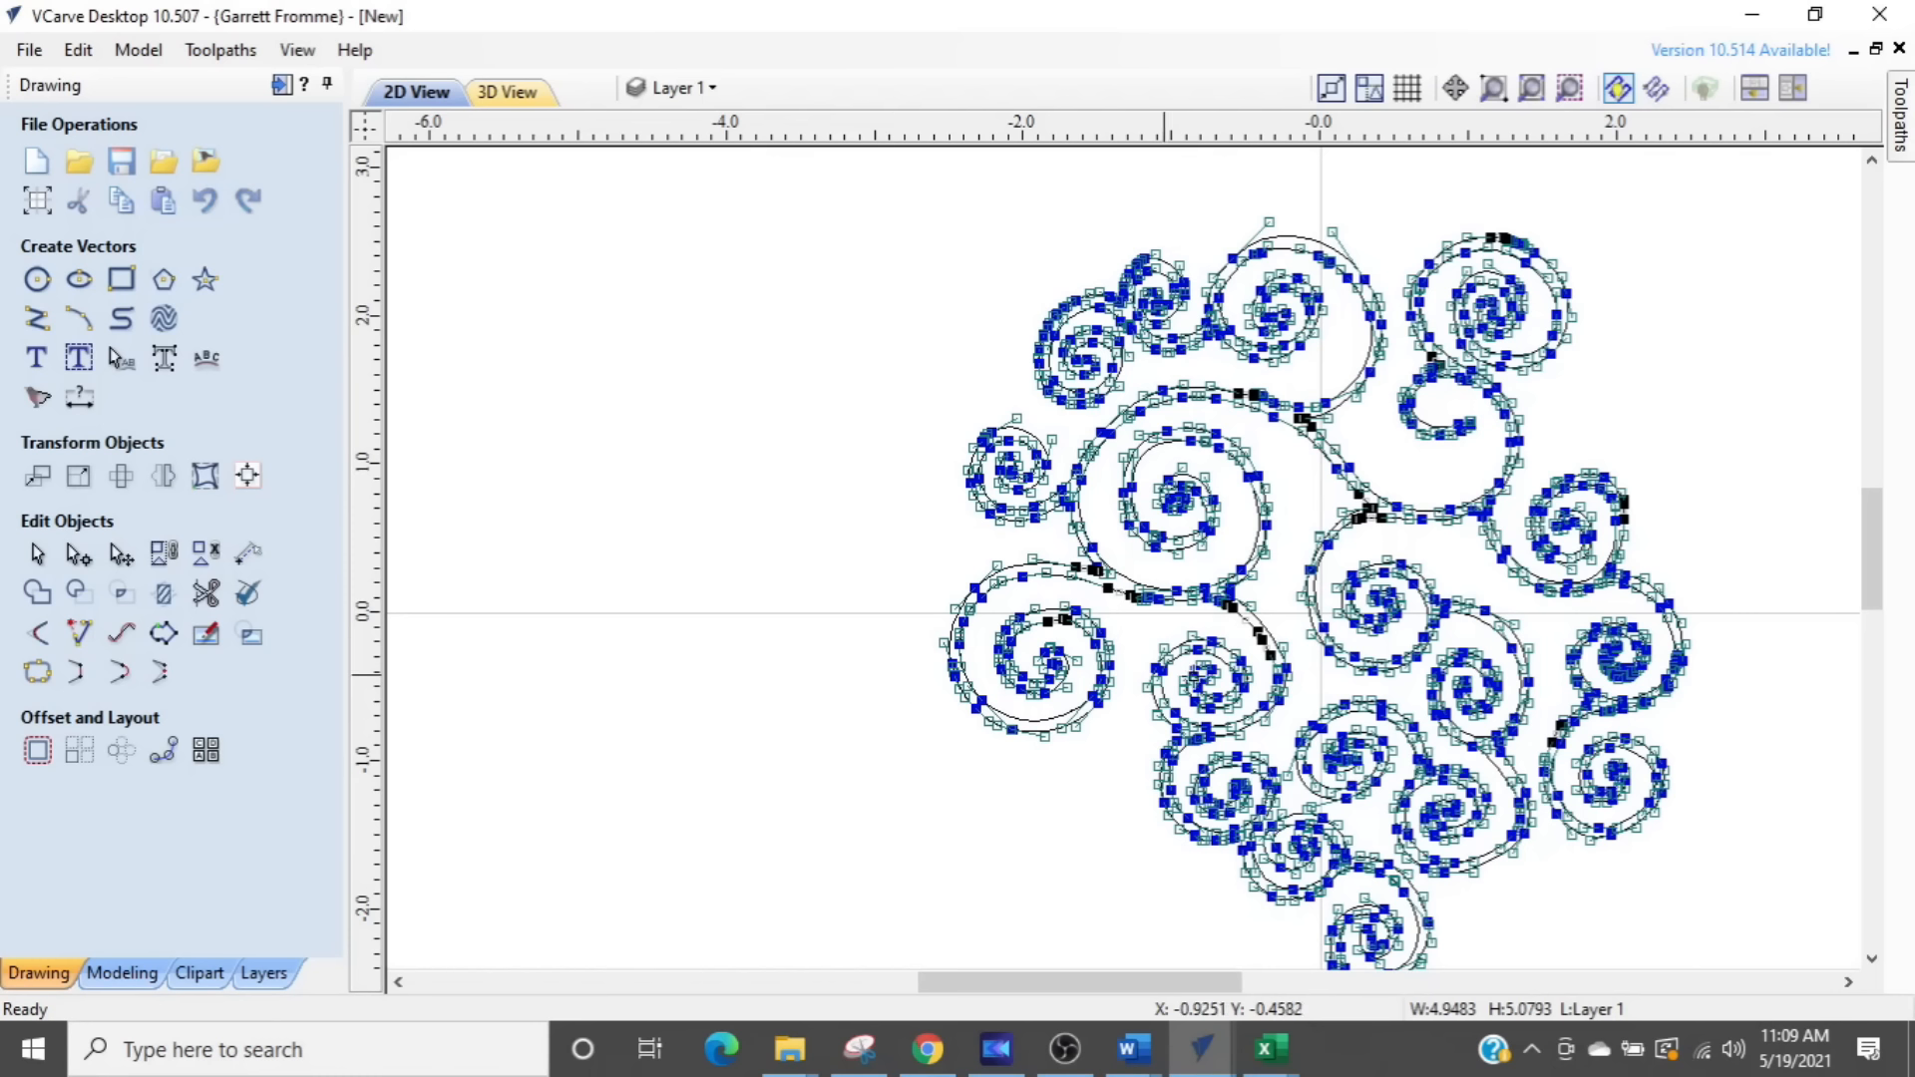
{"action": "scroll", "coordinate": [1258, 675], "scroll_direction": "up", "scroll_amount": 5}
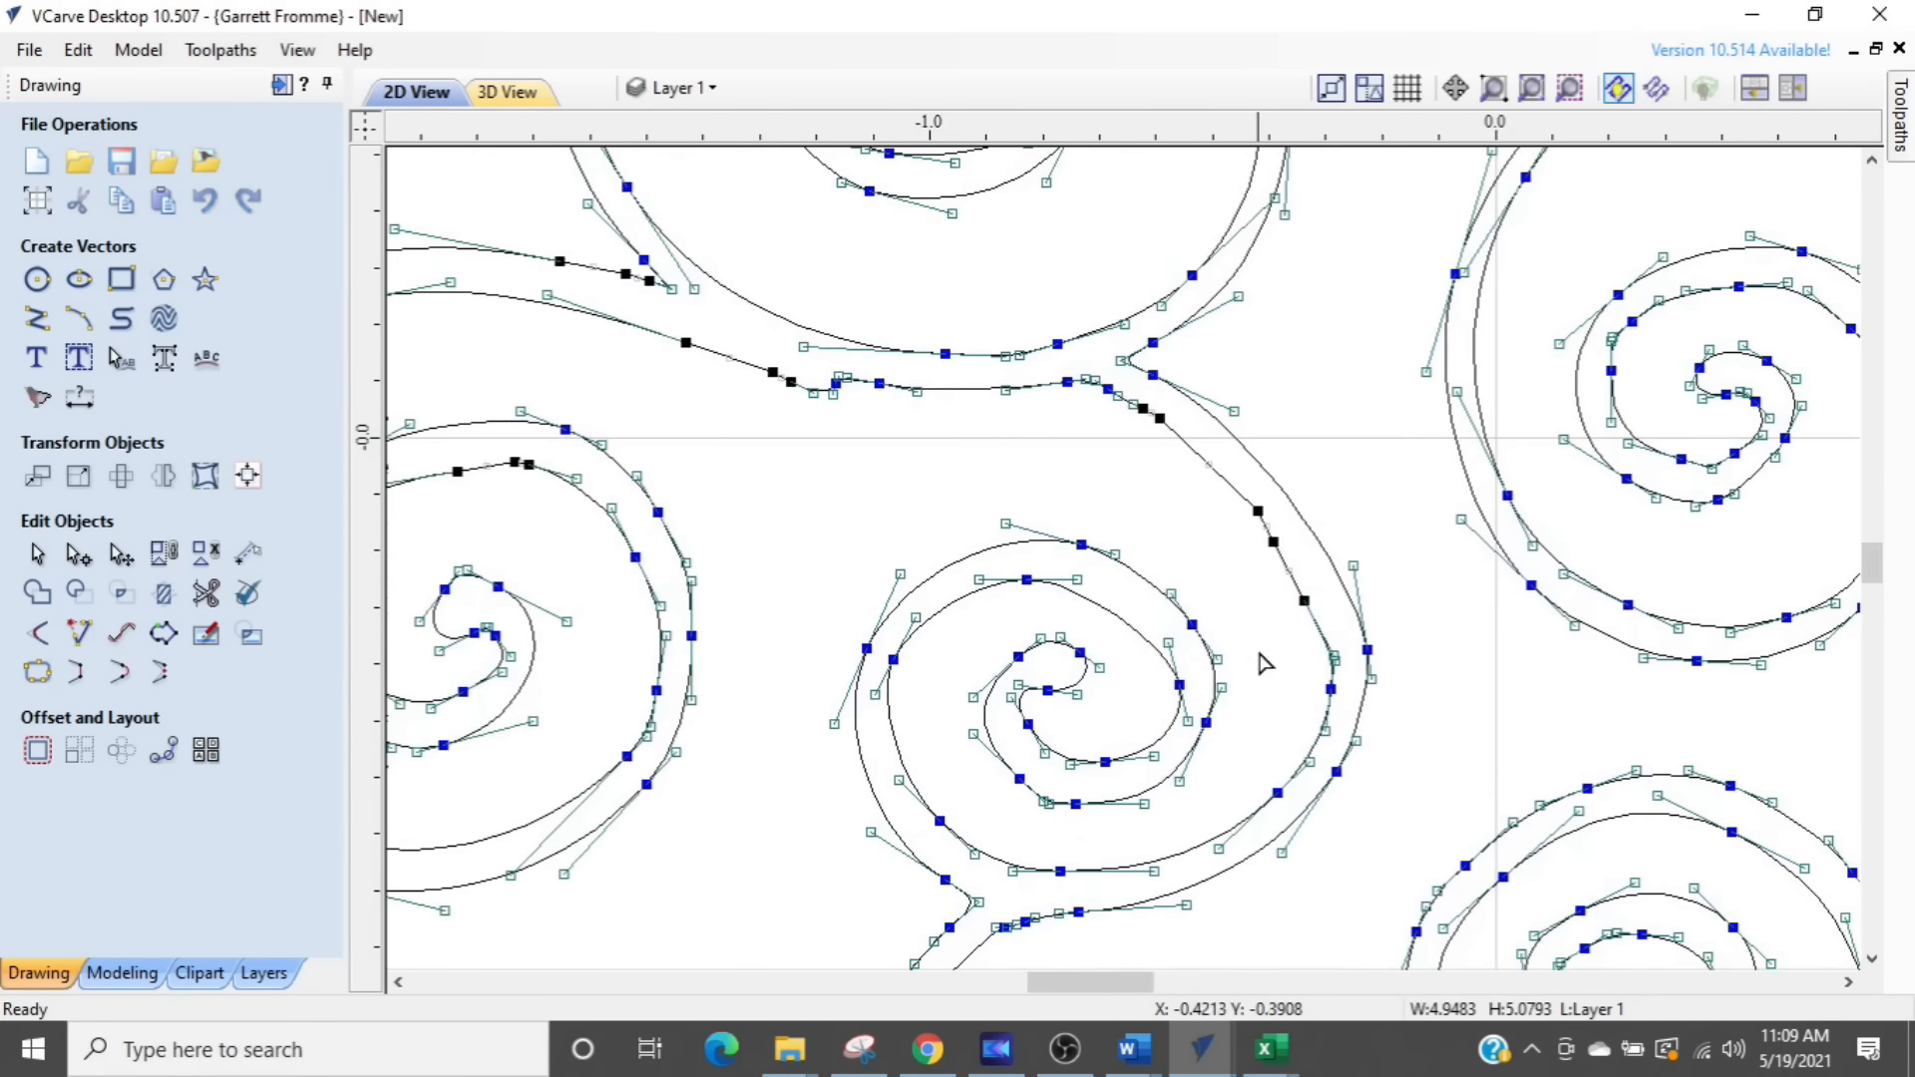
- Deselect the swirl vector, reselect it and reopen it for node editing
{"action": "left_click", "coordinate": [1257, 559]}
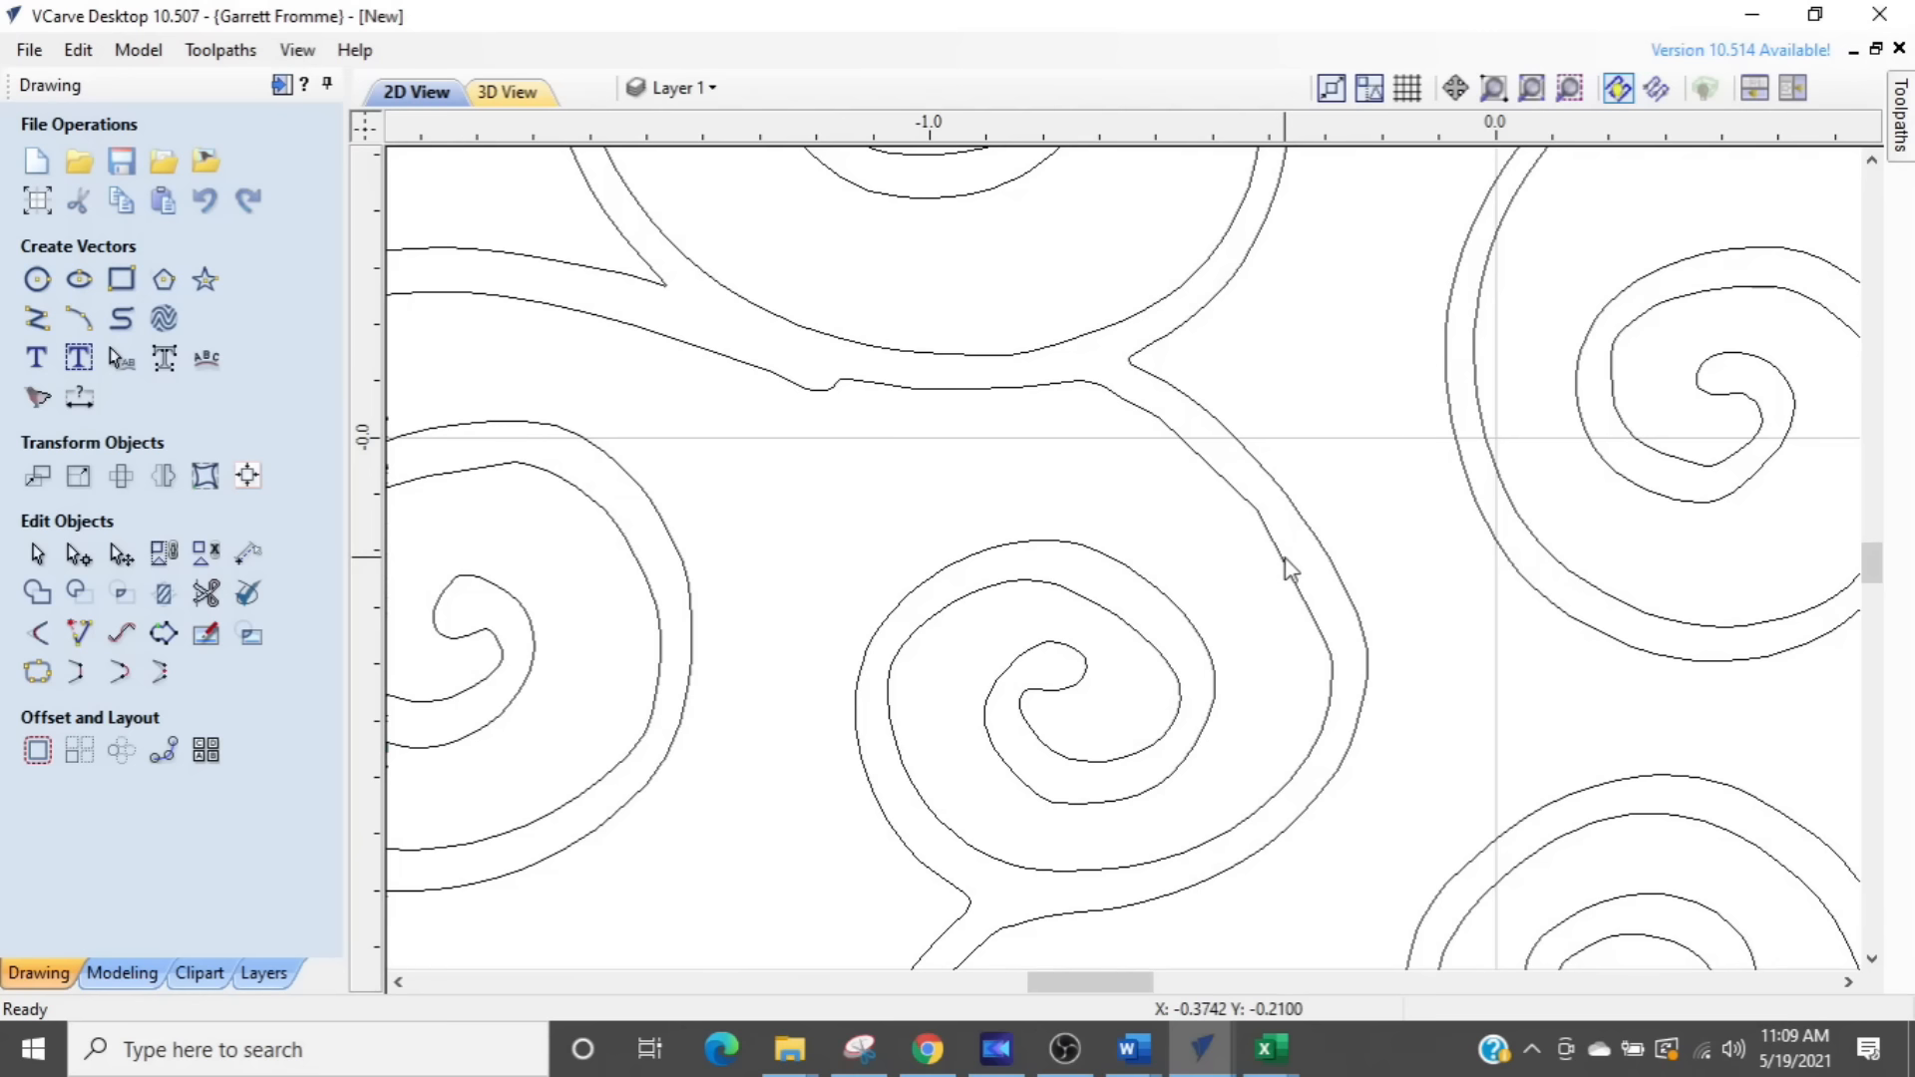
{"action": "left_click", "coordinate": [1284, 561]}
{"action": "key", "text": "n"}
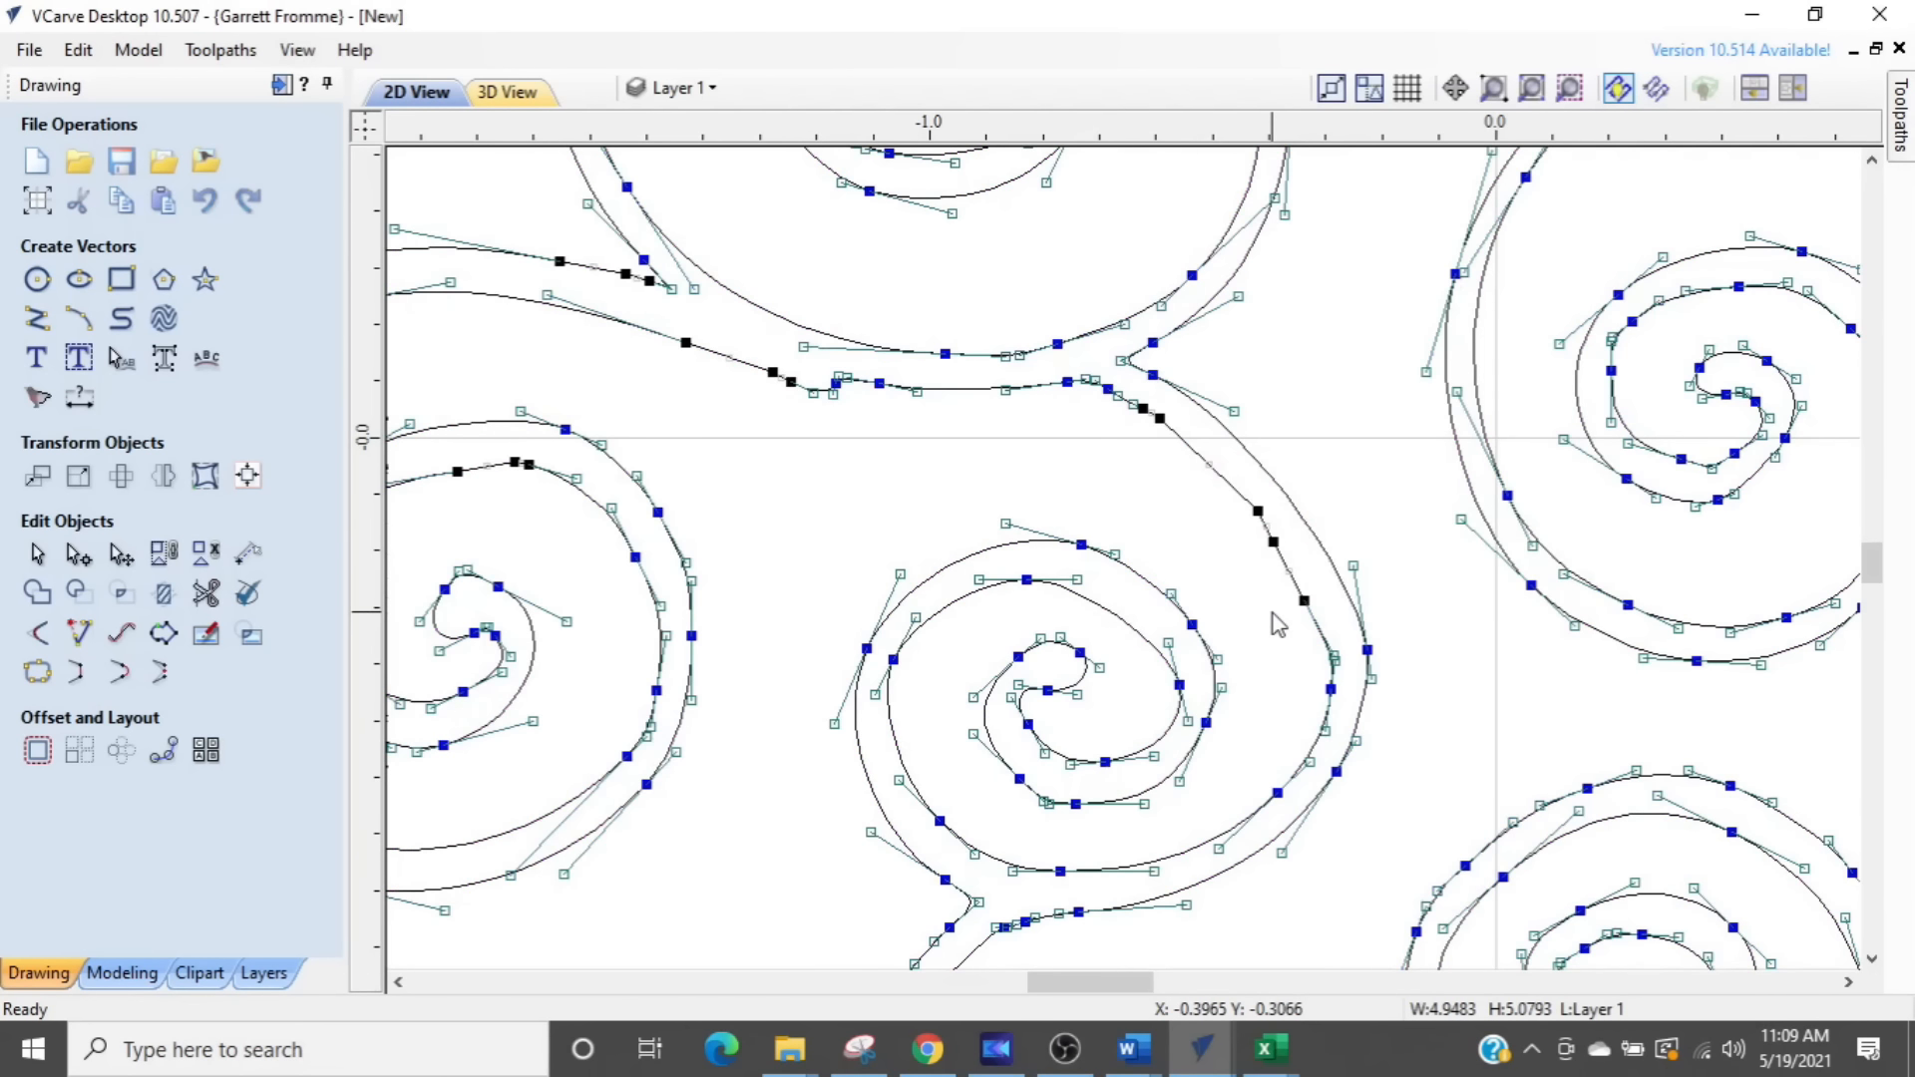
- Examine the whole design and the large lower-left swirl's connecting curve for remaining straight spans and bumps
{"action": "scroll", "coordinate": [1276, 614], "scroll_direction": "down", "scroll_amount": 2}
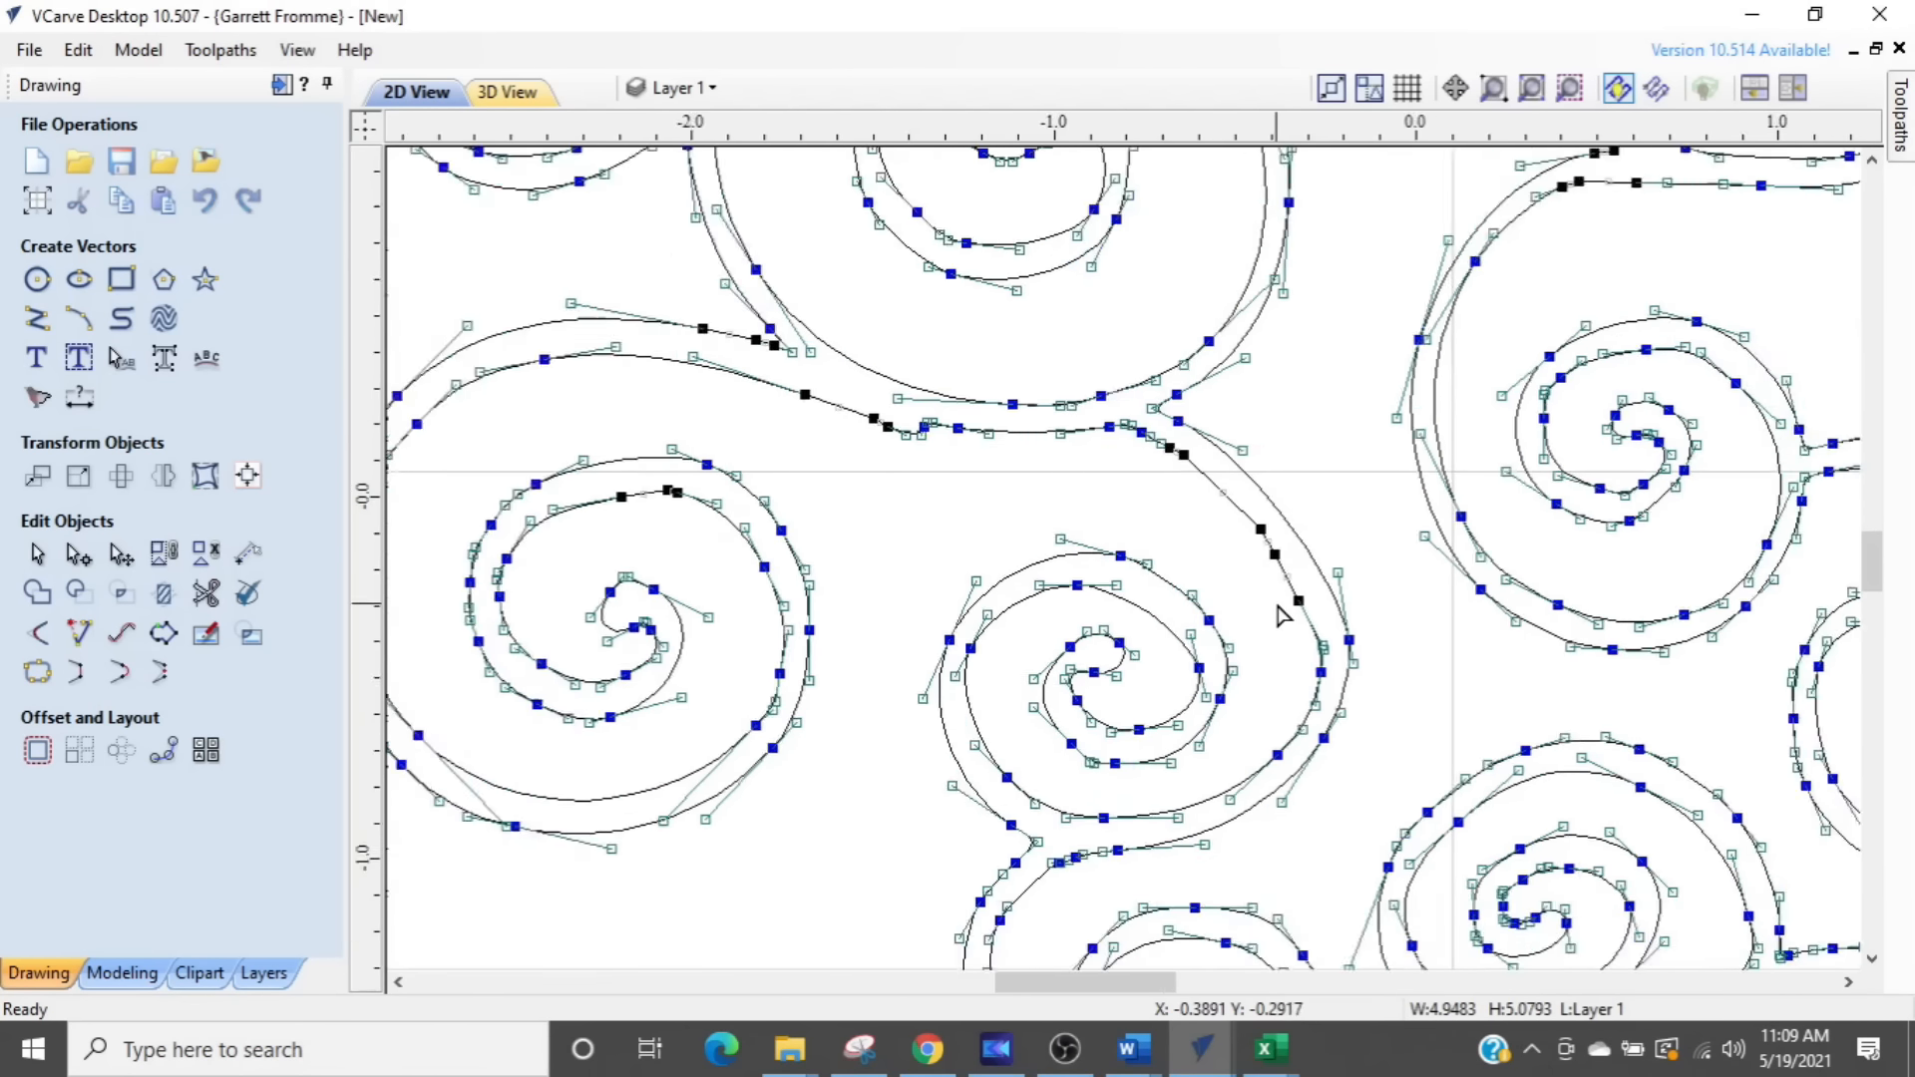
{"action": "scroll", "coordinate": [1275, 616], "scroll_direction": "down", "scroll_amount": 2}
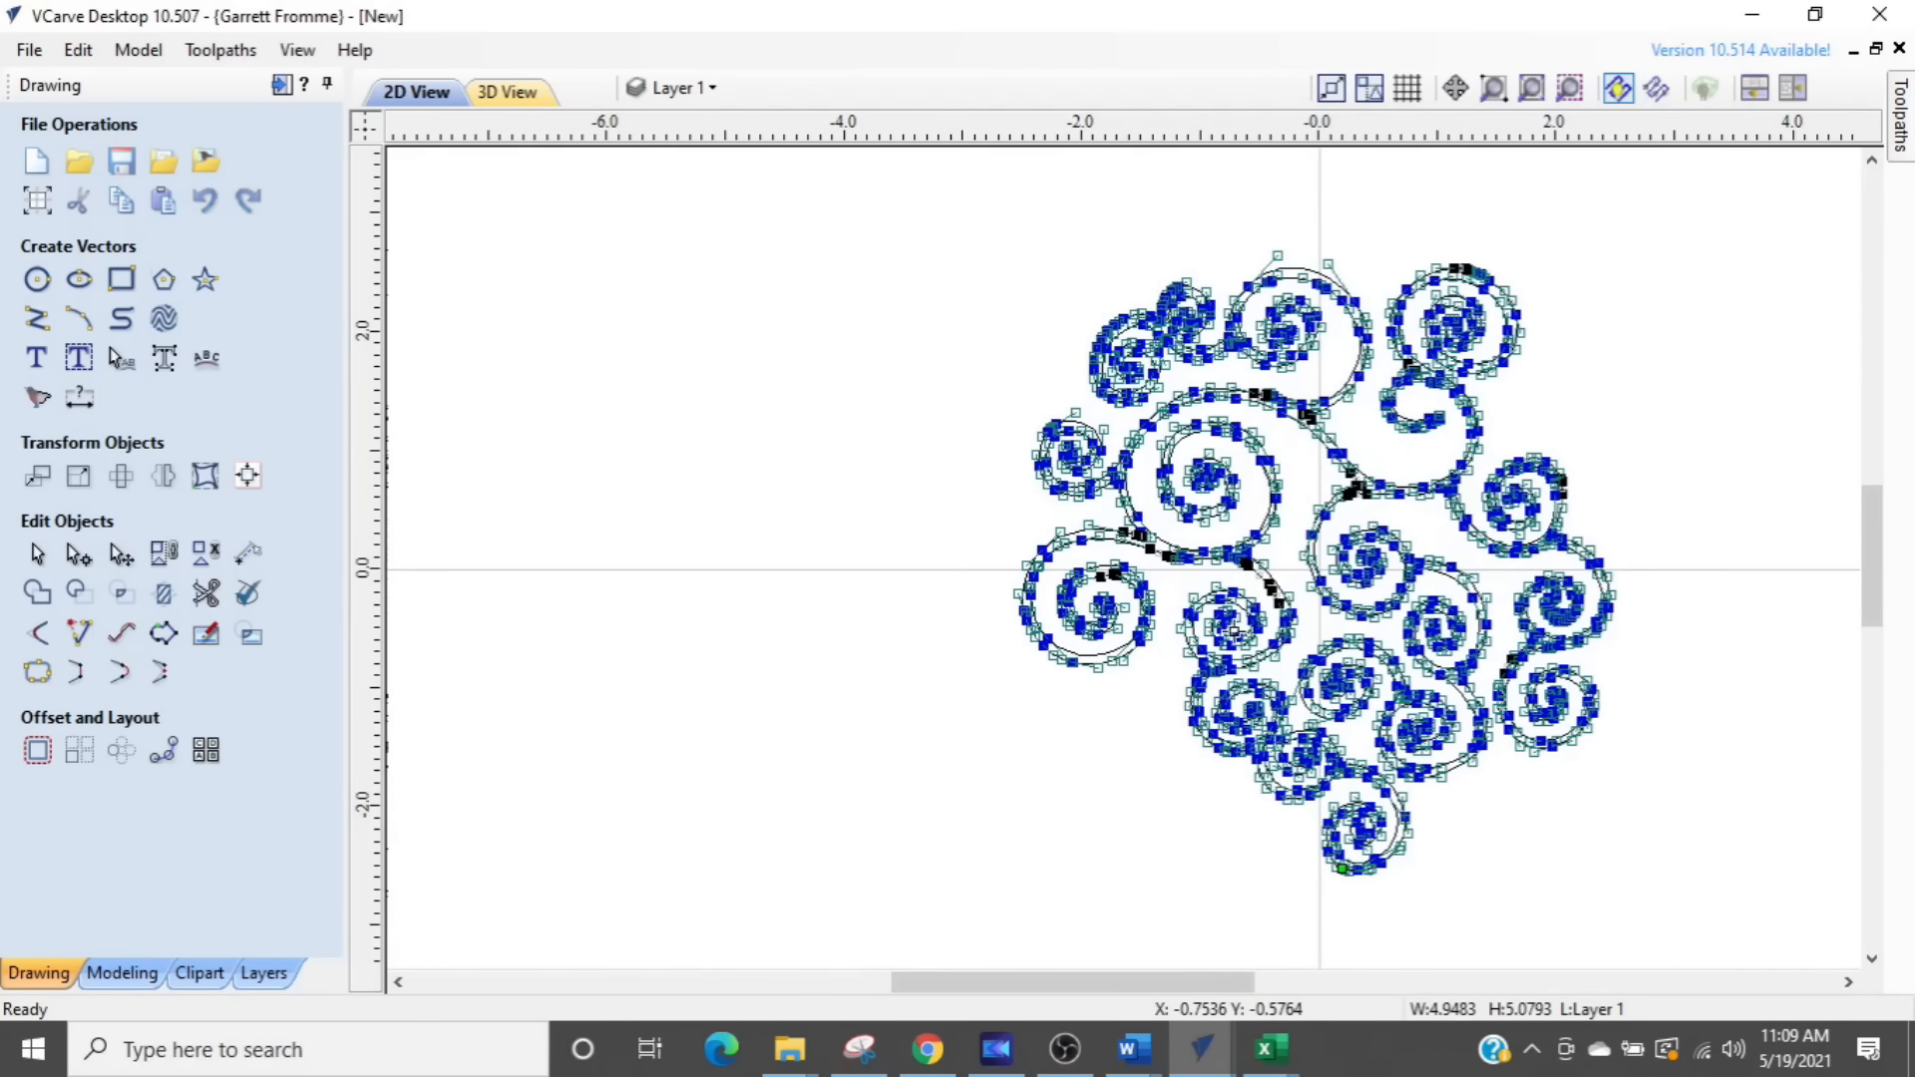
{"action": "middle_click_drag", "start_coordinate": [1135, 618], "coordinate": [962, 610]}
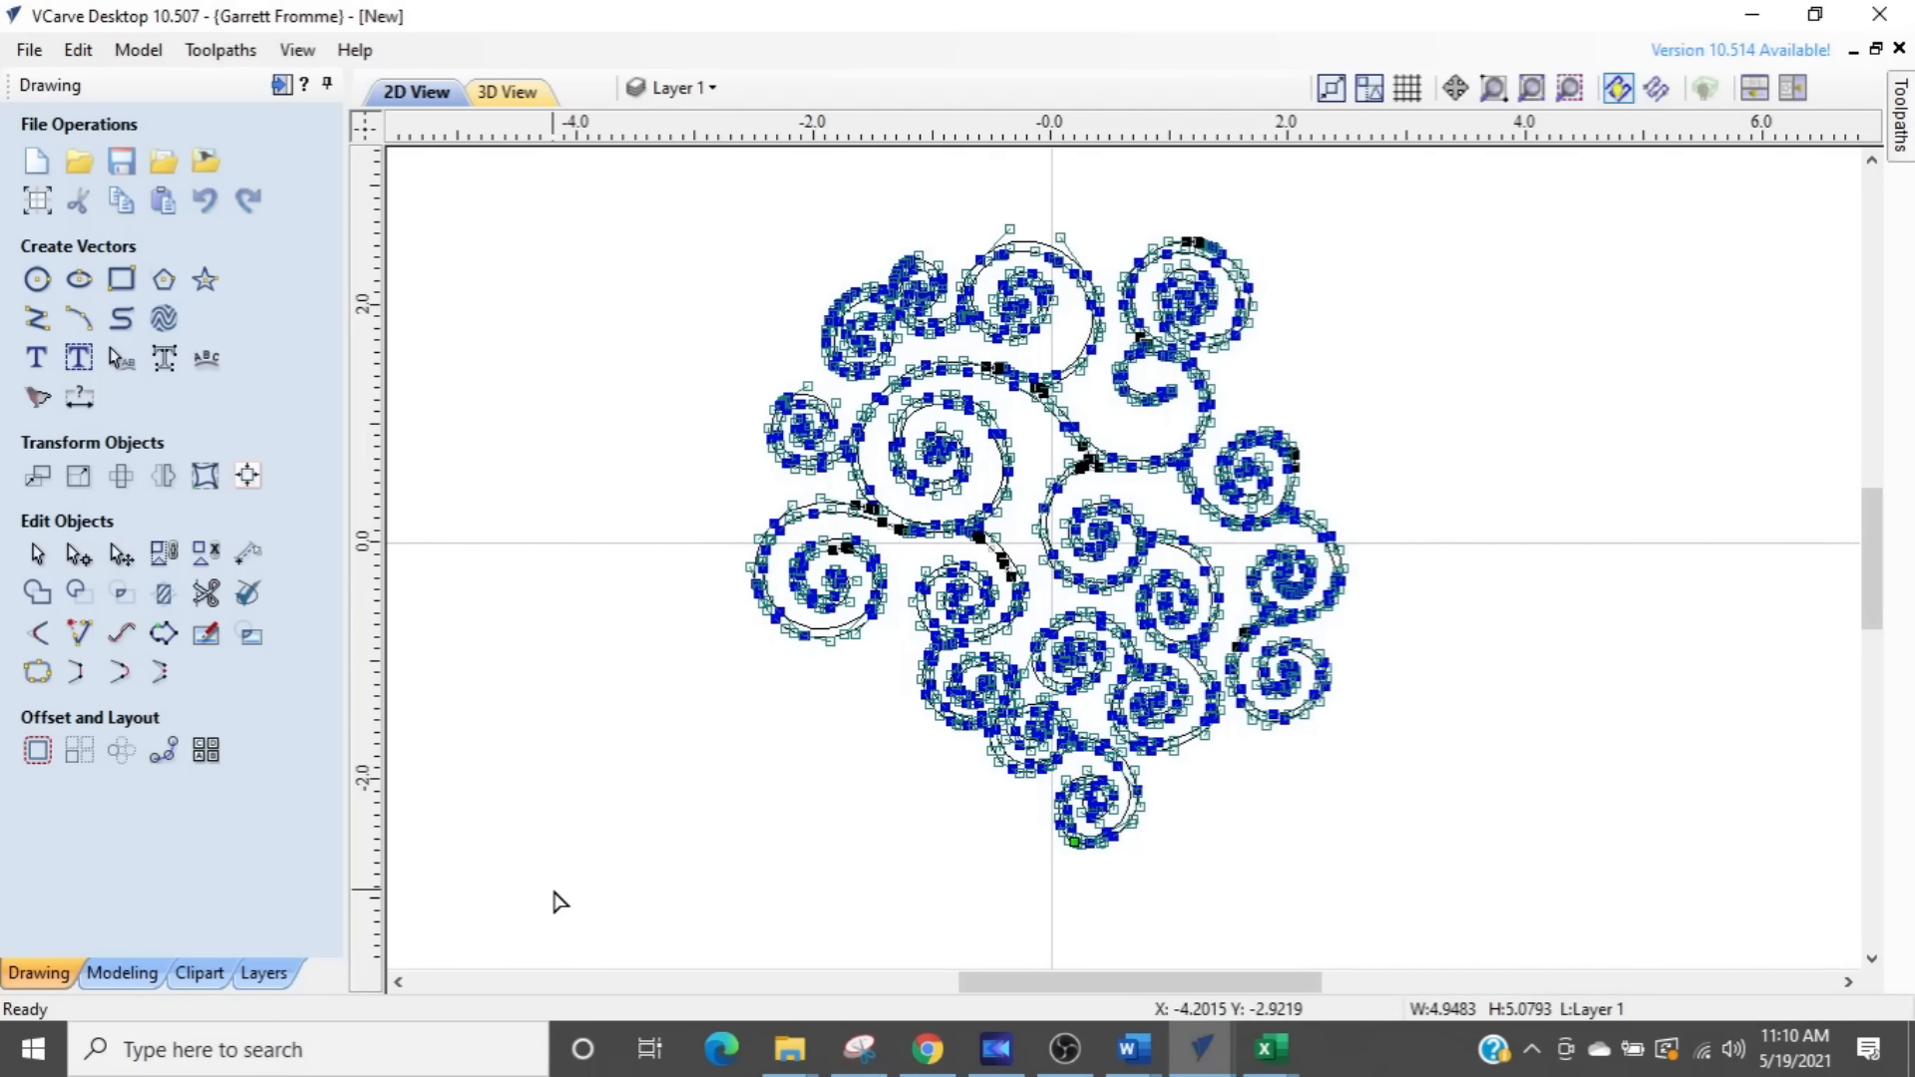
{"action": "scroll", "coordinate": [798, 603], "scroll_direction": "up", "scroll_amount": 3}
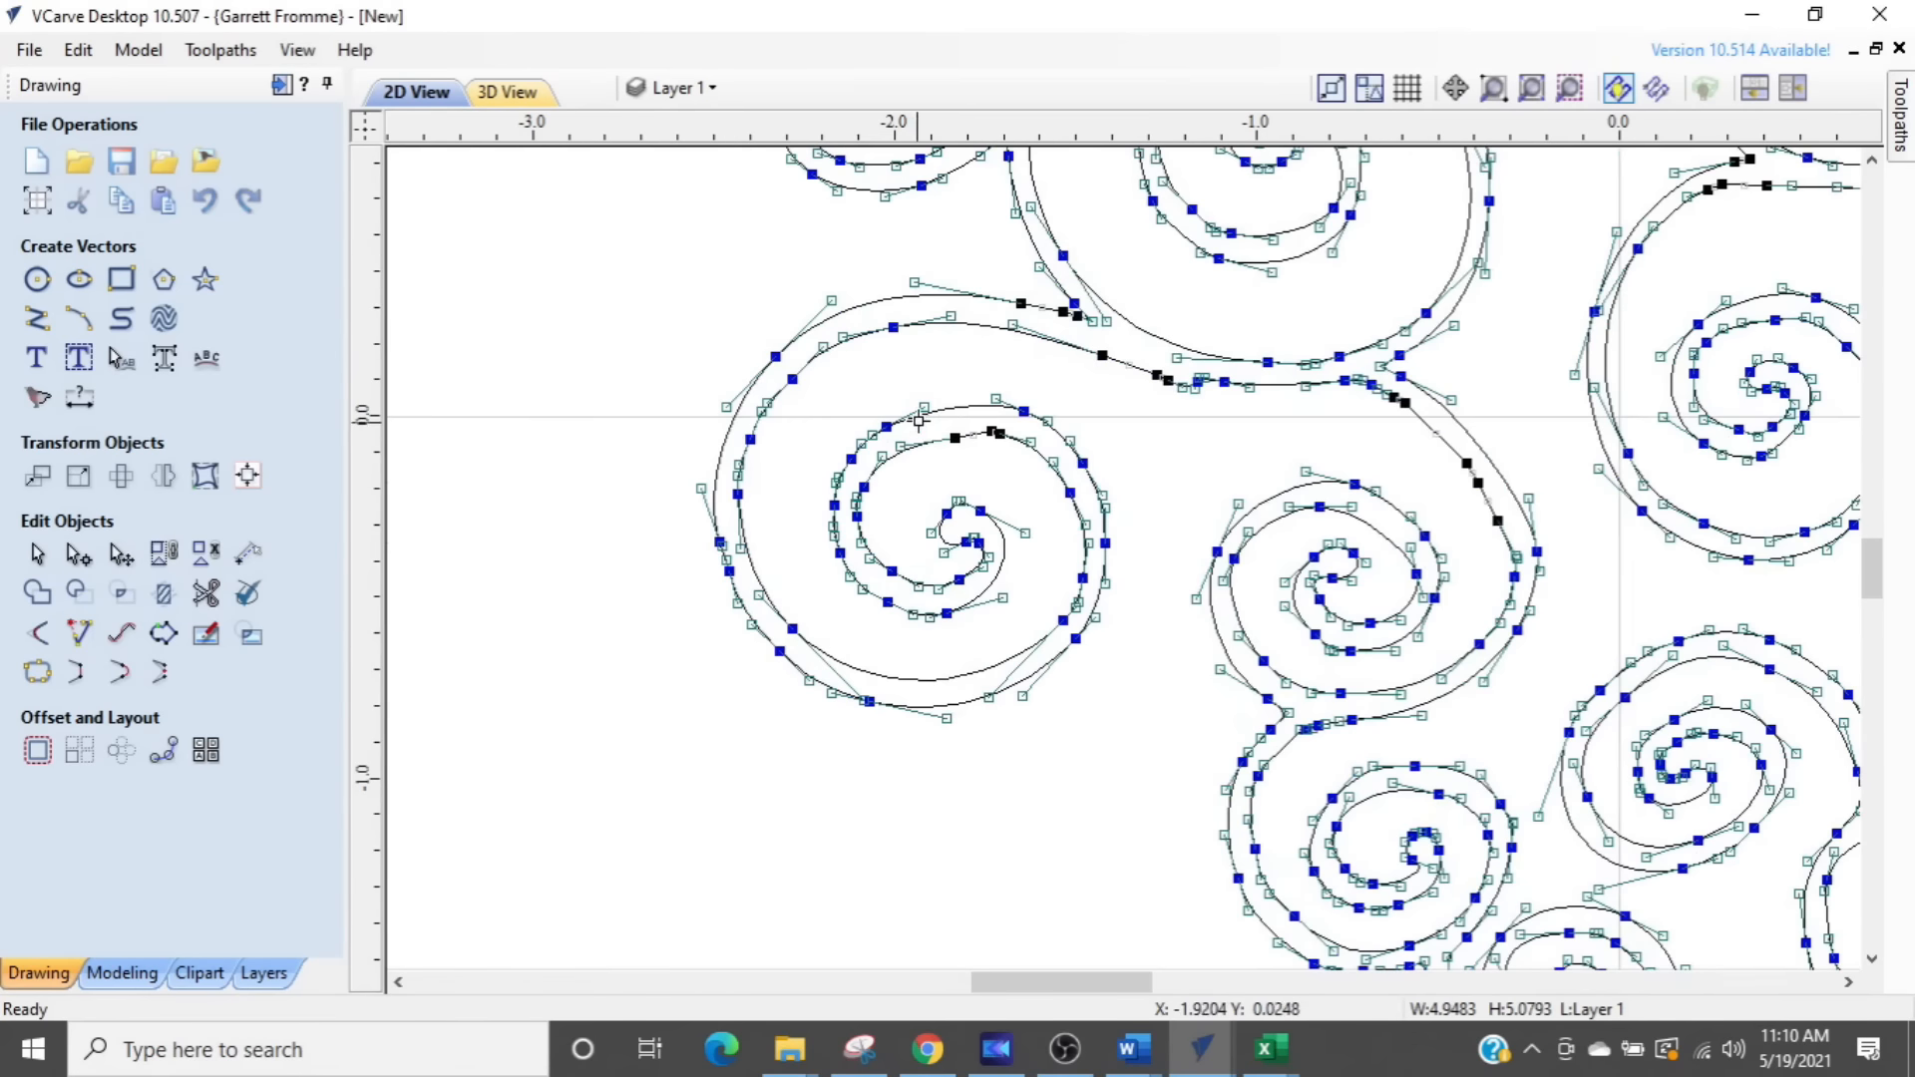
{"action": "scroll", "coordinate": [891, 436], "scroll_direction": "up", "scroll_amount": 1}
{"action": "left_click", "coordinate": [890, 436]}
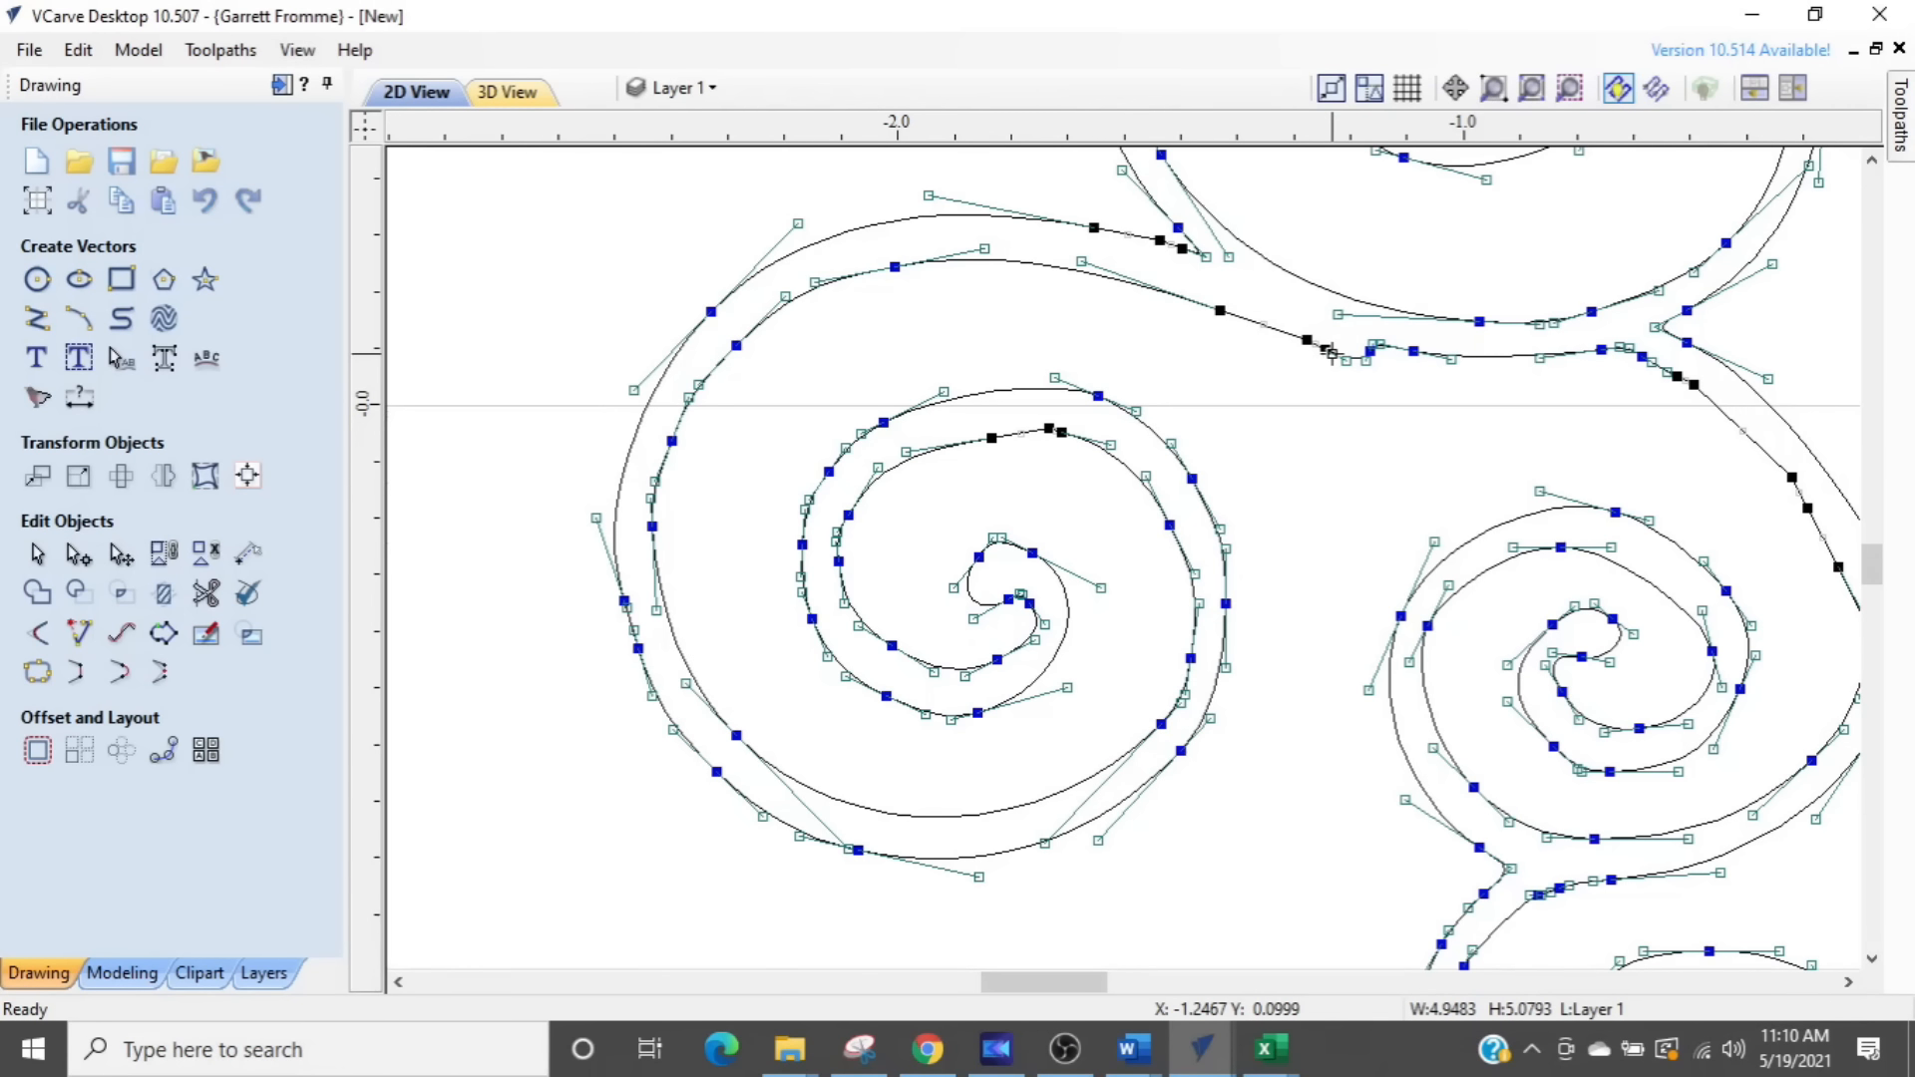
{"action": "scroll", "coordinate": [1330, 351], "scroll_direction": "down", "scroll_amount": 6}
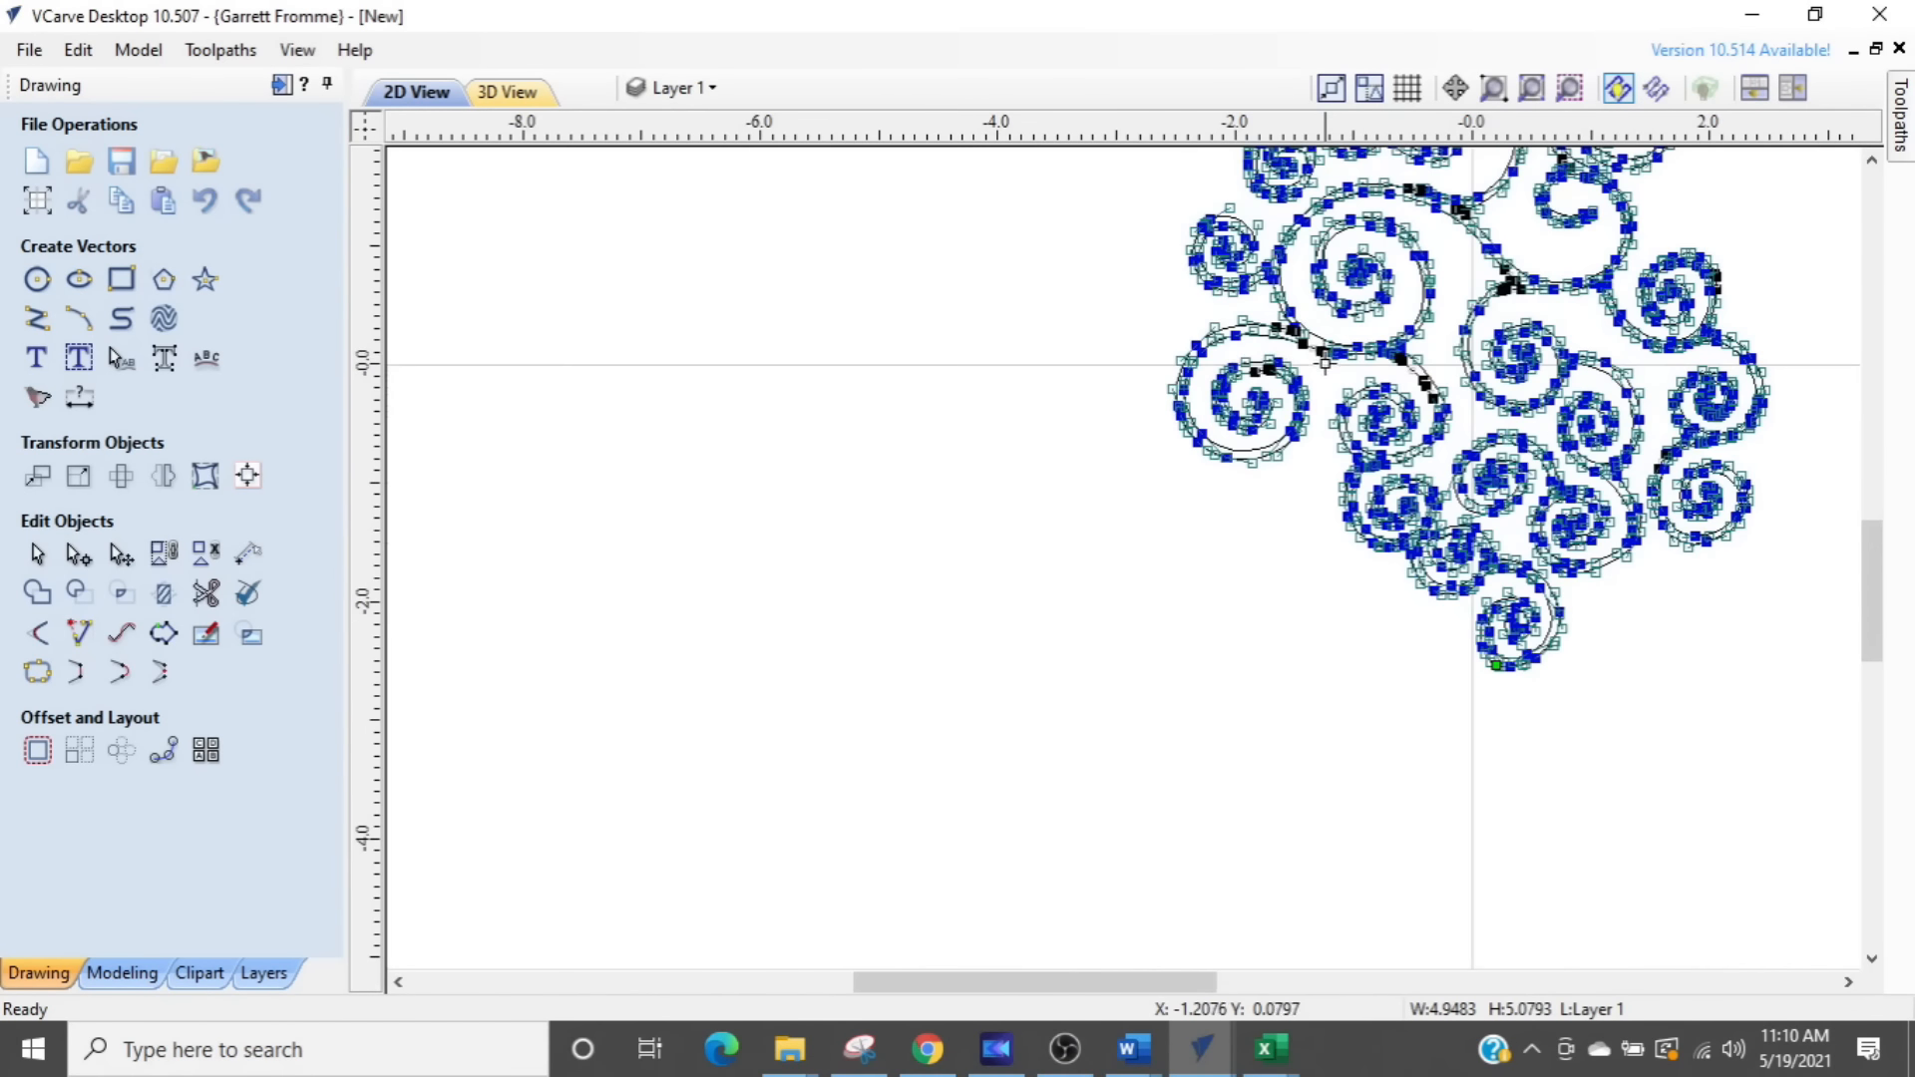
- Reopen the complete swirl vector for node editing, select all its nodes, smooth them together and leave the vector deselected
{"action": "left_click_drag", "start_coordinate": [754, 886], "coordinate": [1593, 216]}
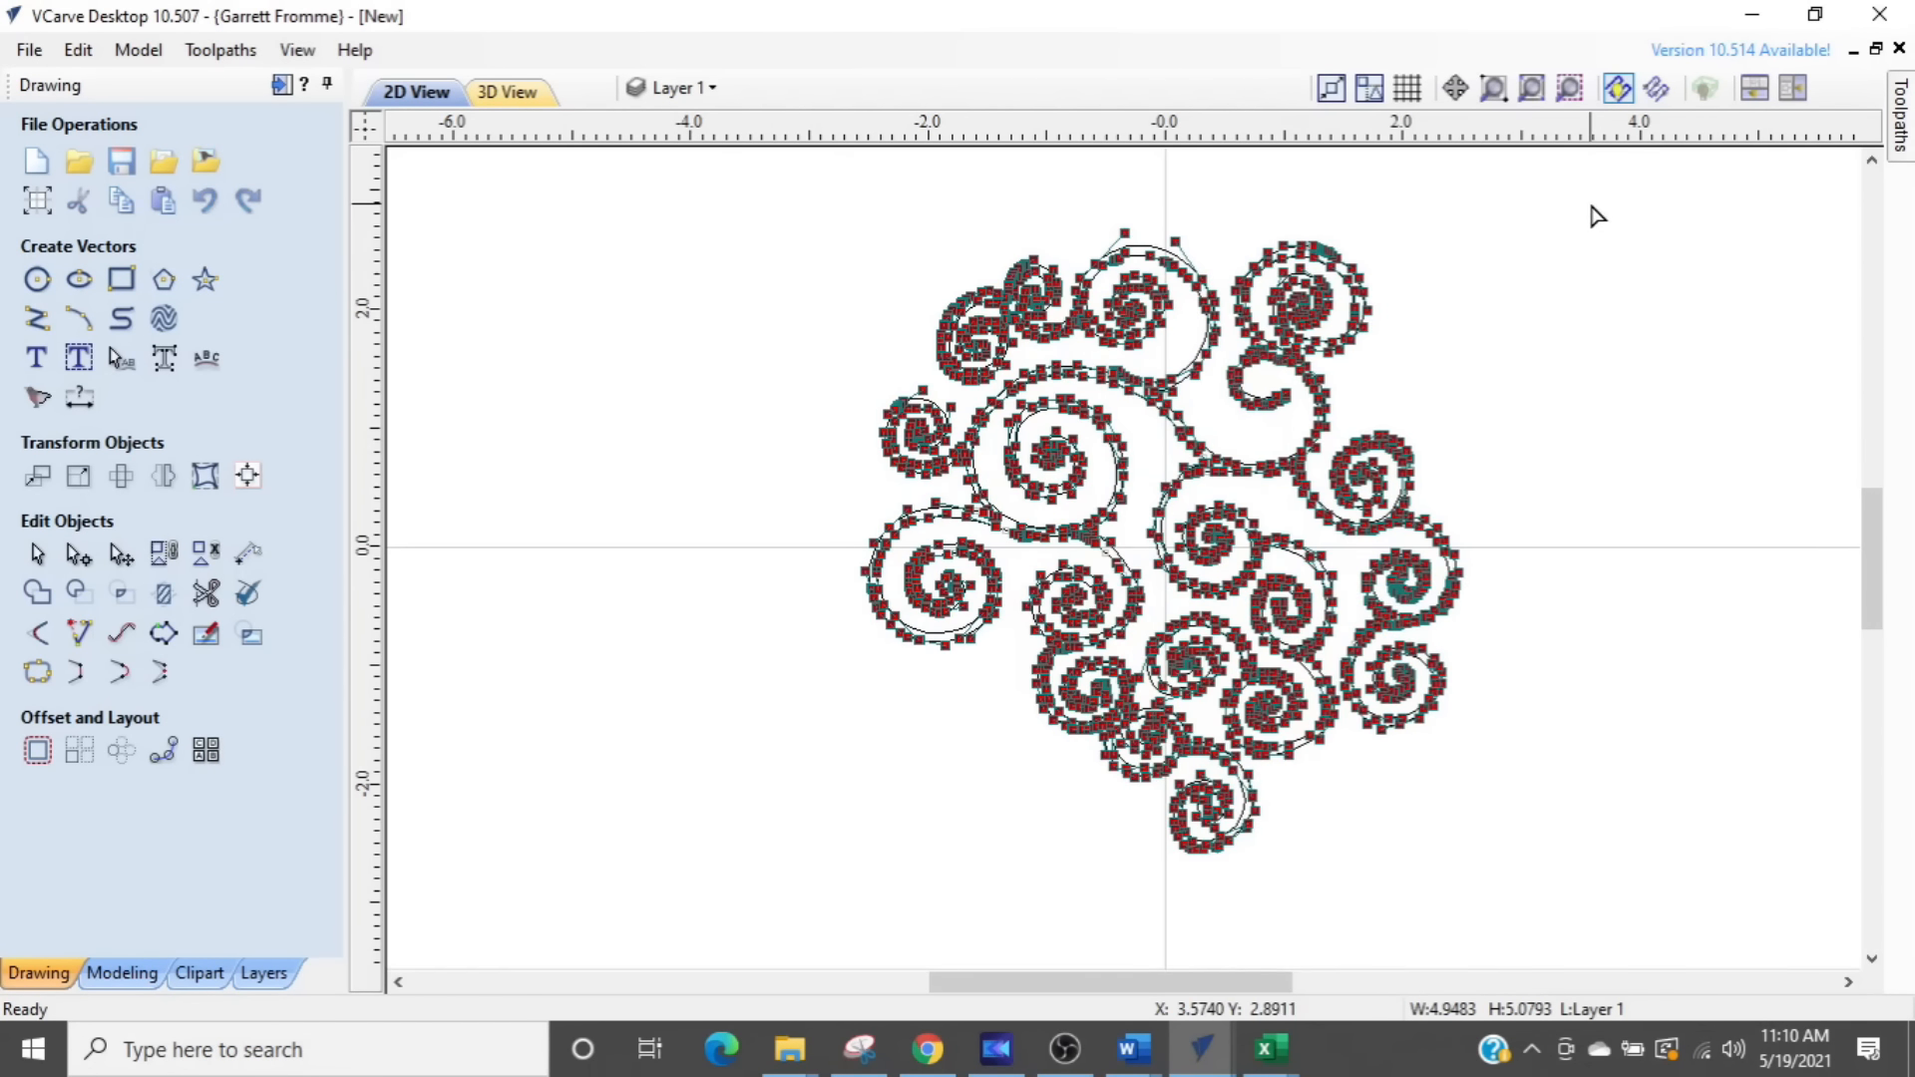
{"action": "left_click", "coordinate": [737, 855]}
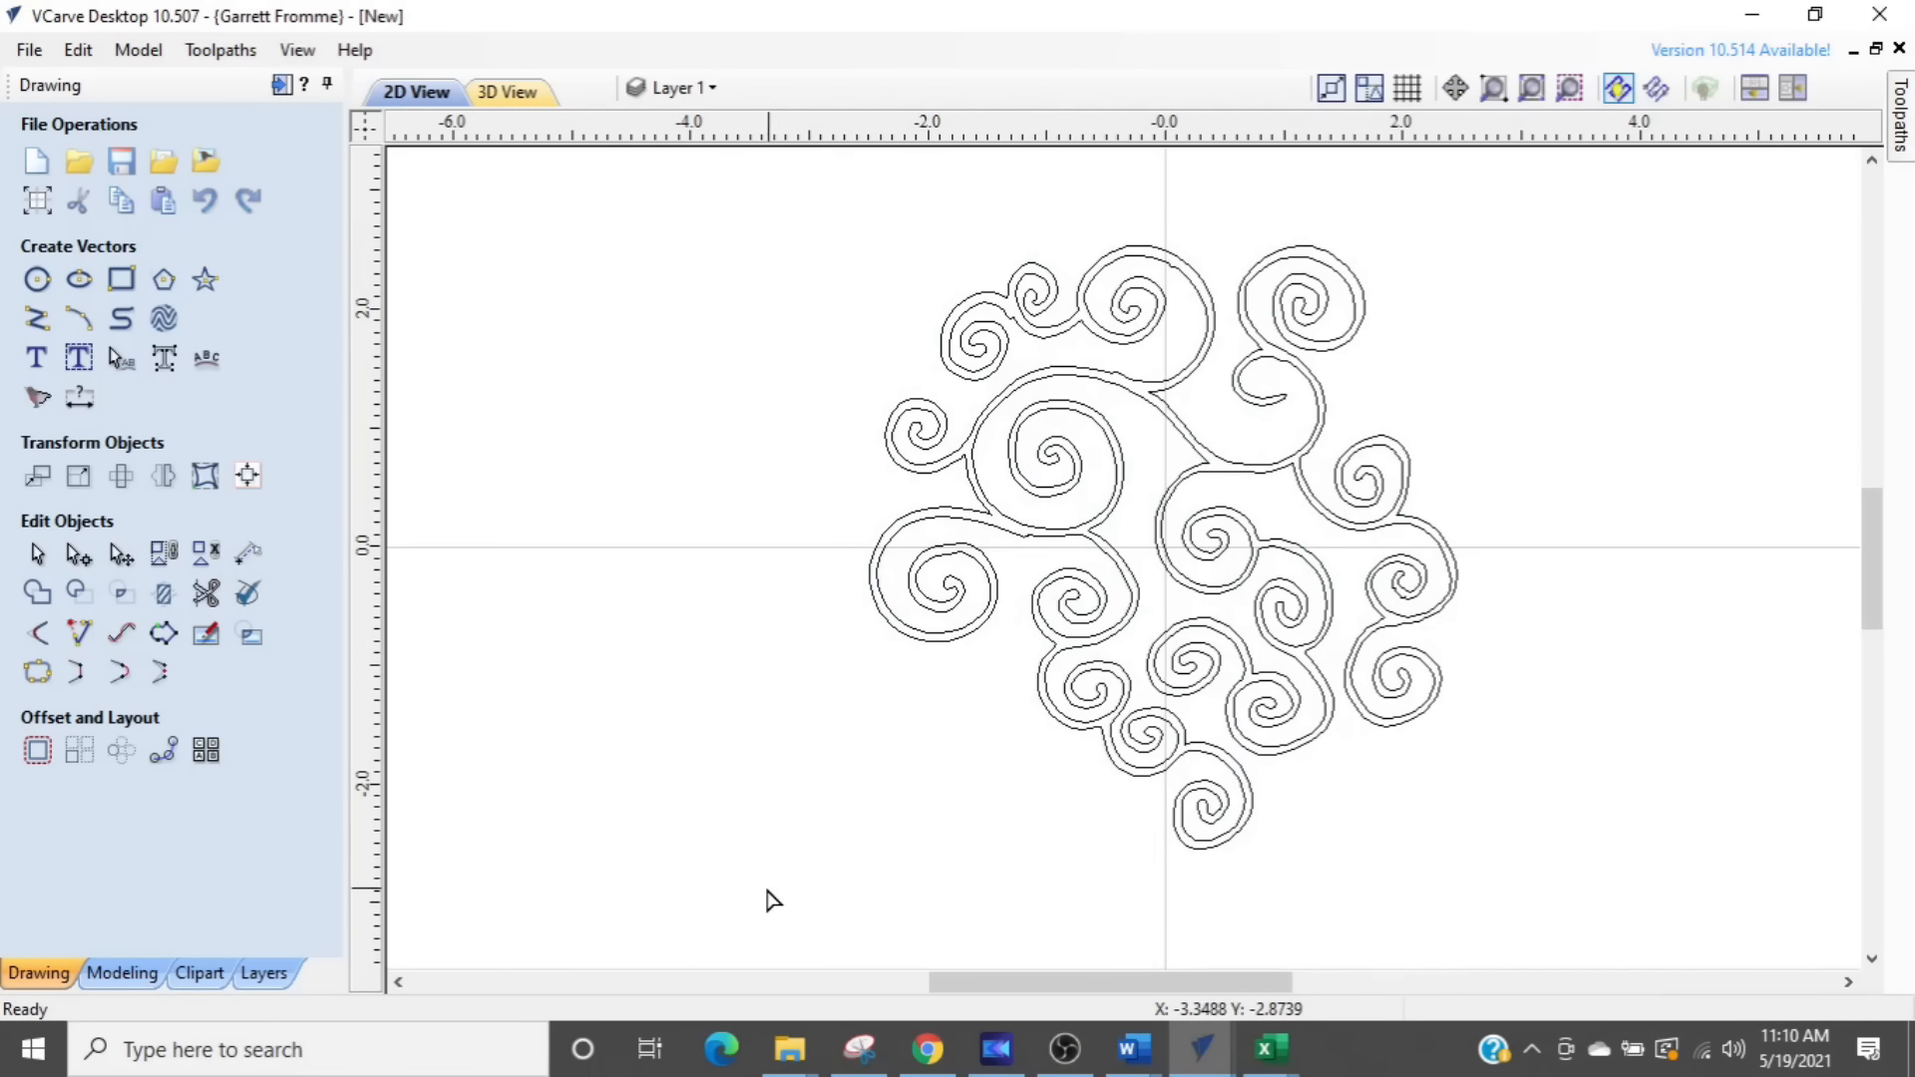
{"action": "left_click", "coordinate": [954, 640]}
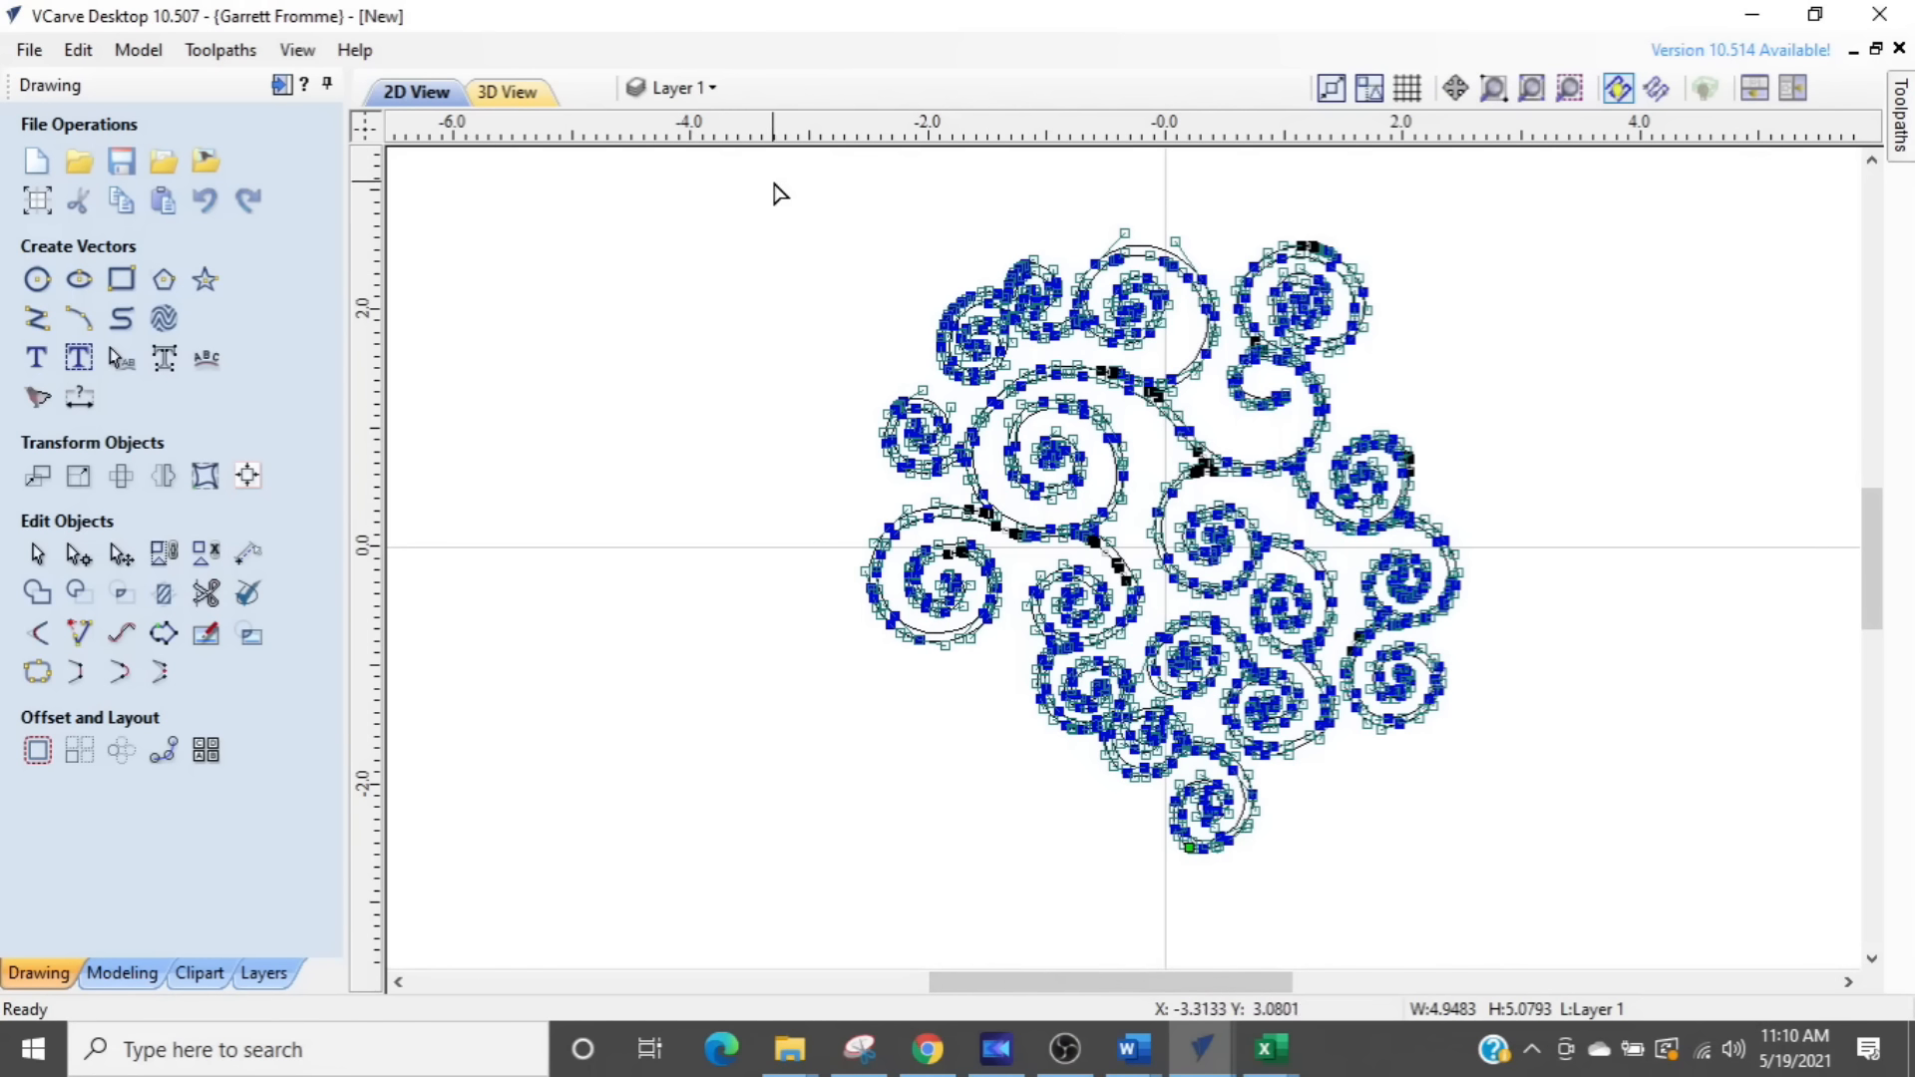
{"action": "left_click_drag", "start_coordinate": [768, 187], "coordinate": [1499, 940]}
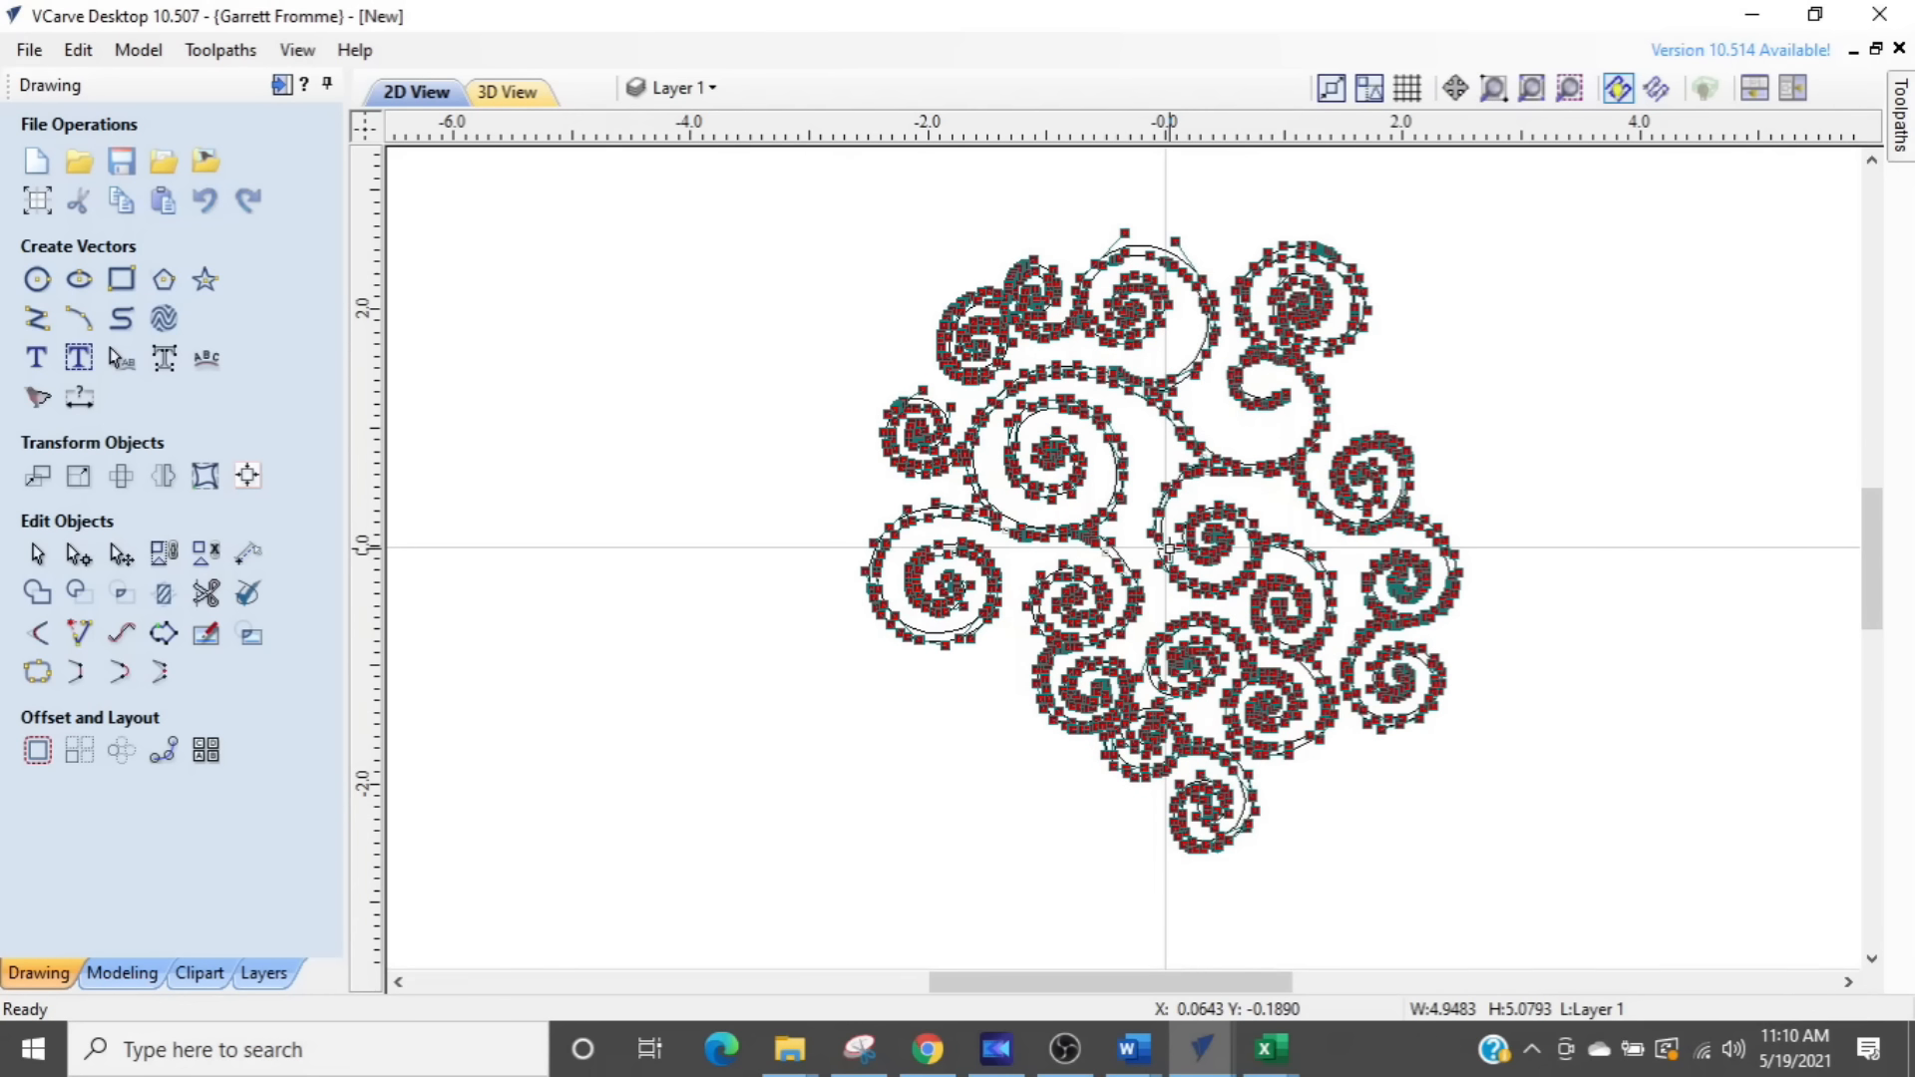
{"action": "left_click", "coordinate": [1170, 547]}
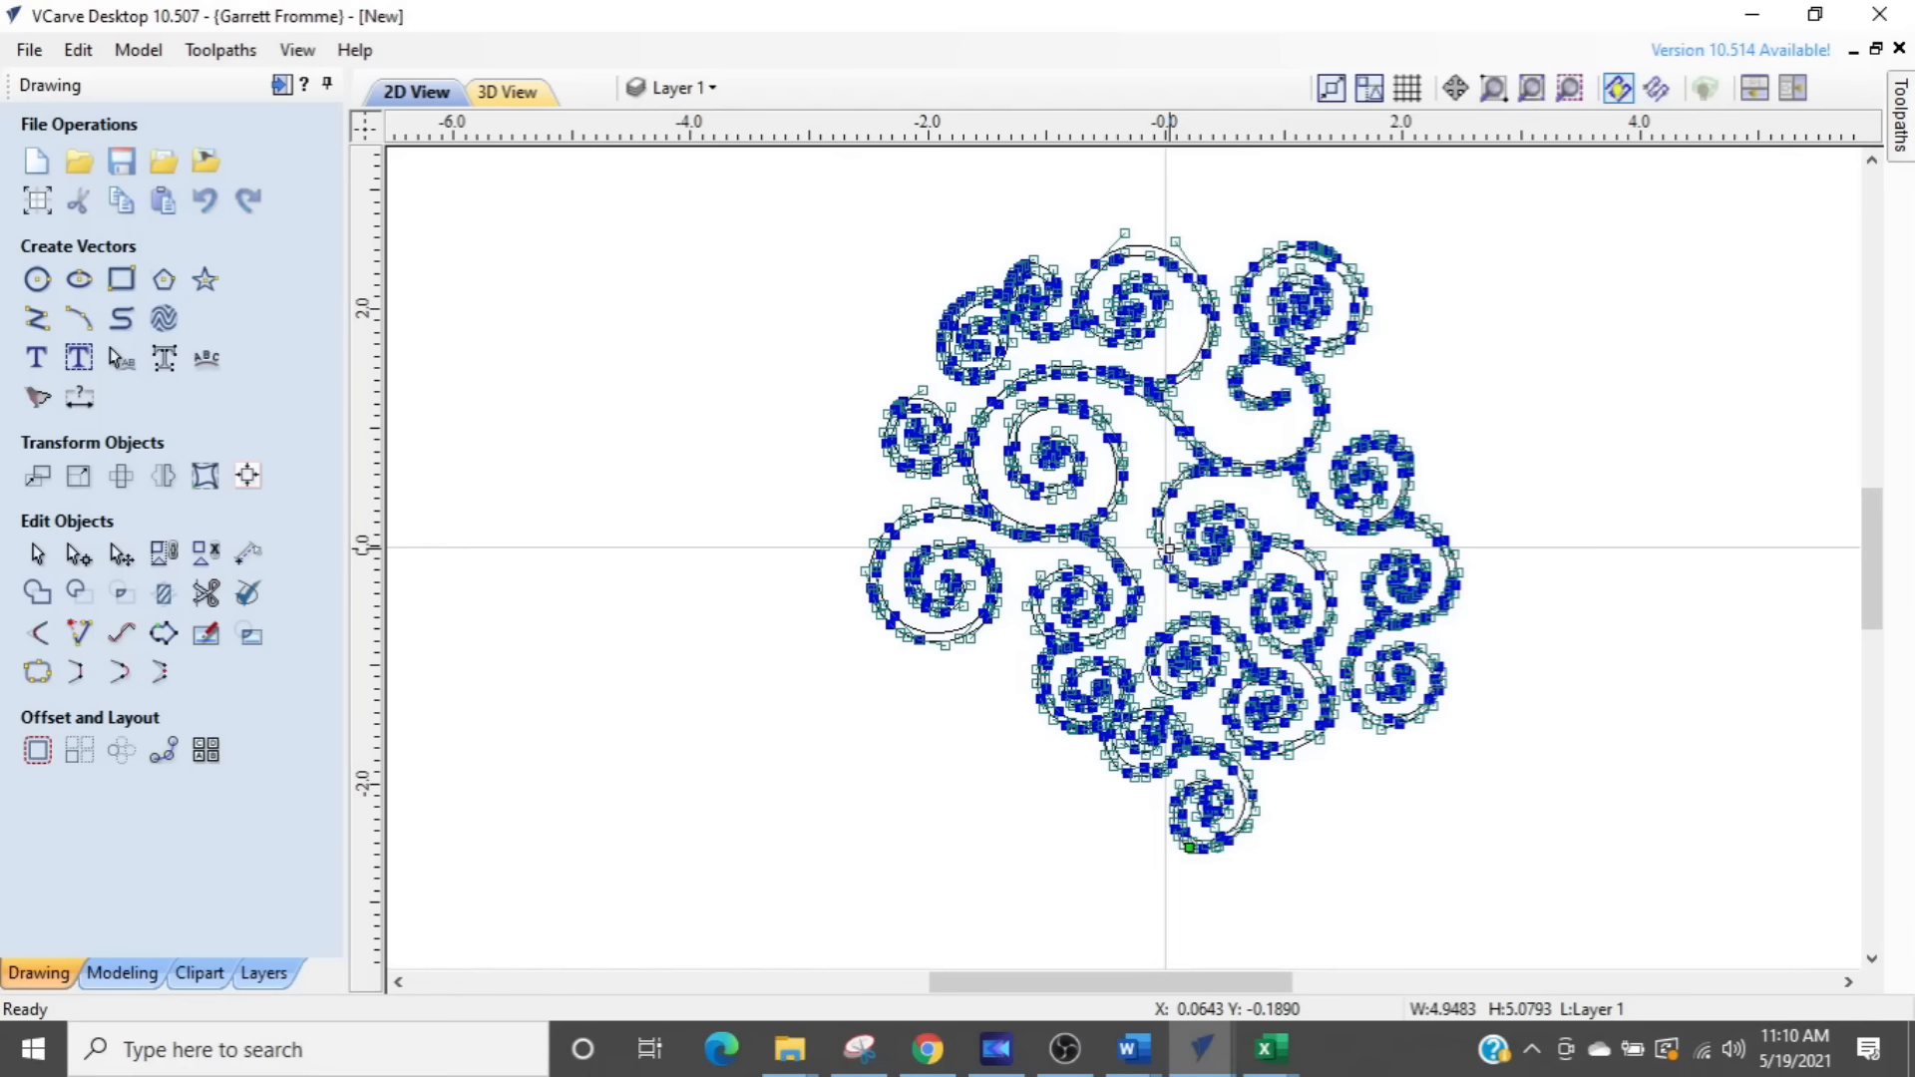
{"action": "left_click", "coordinate": [755, 587]}
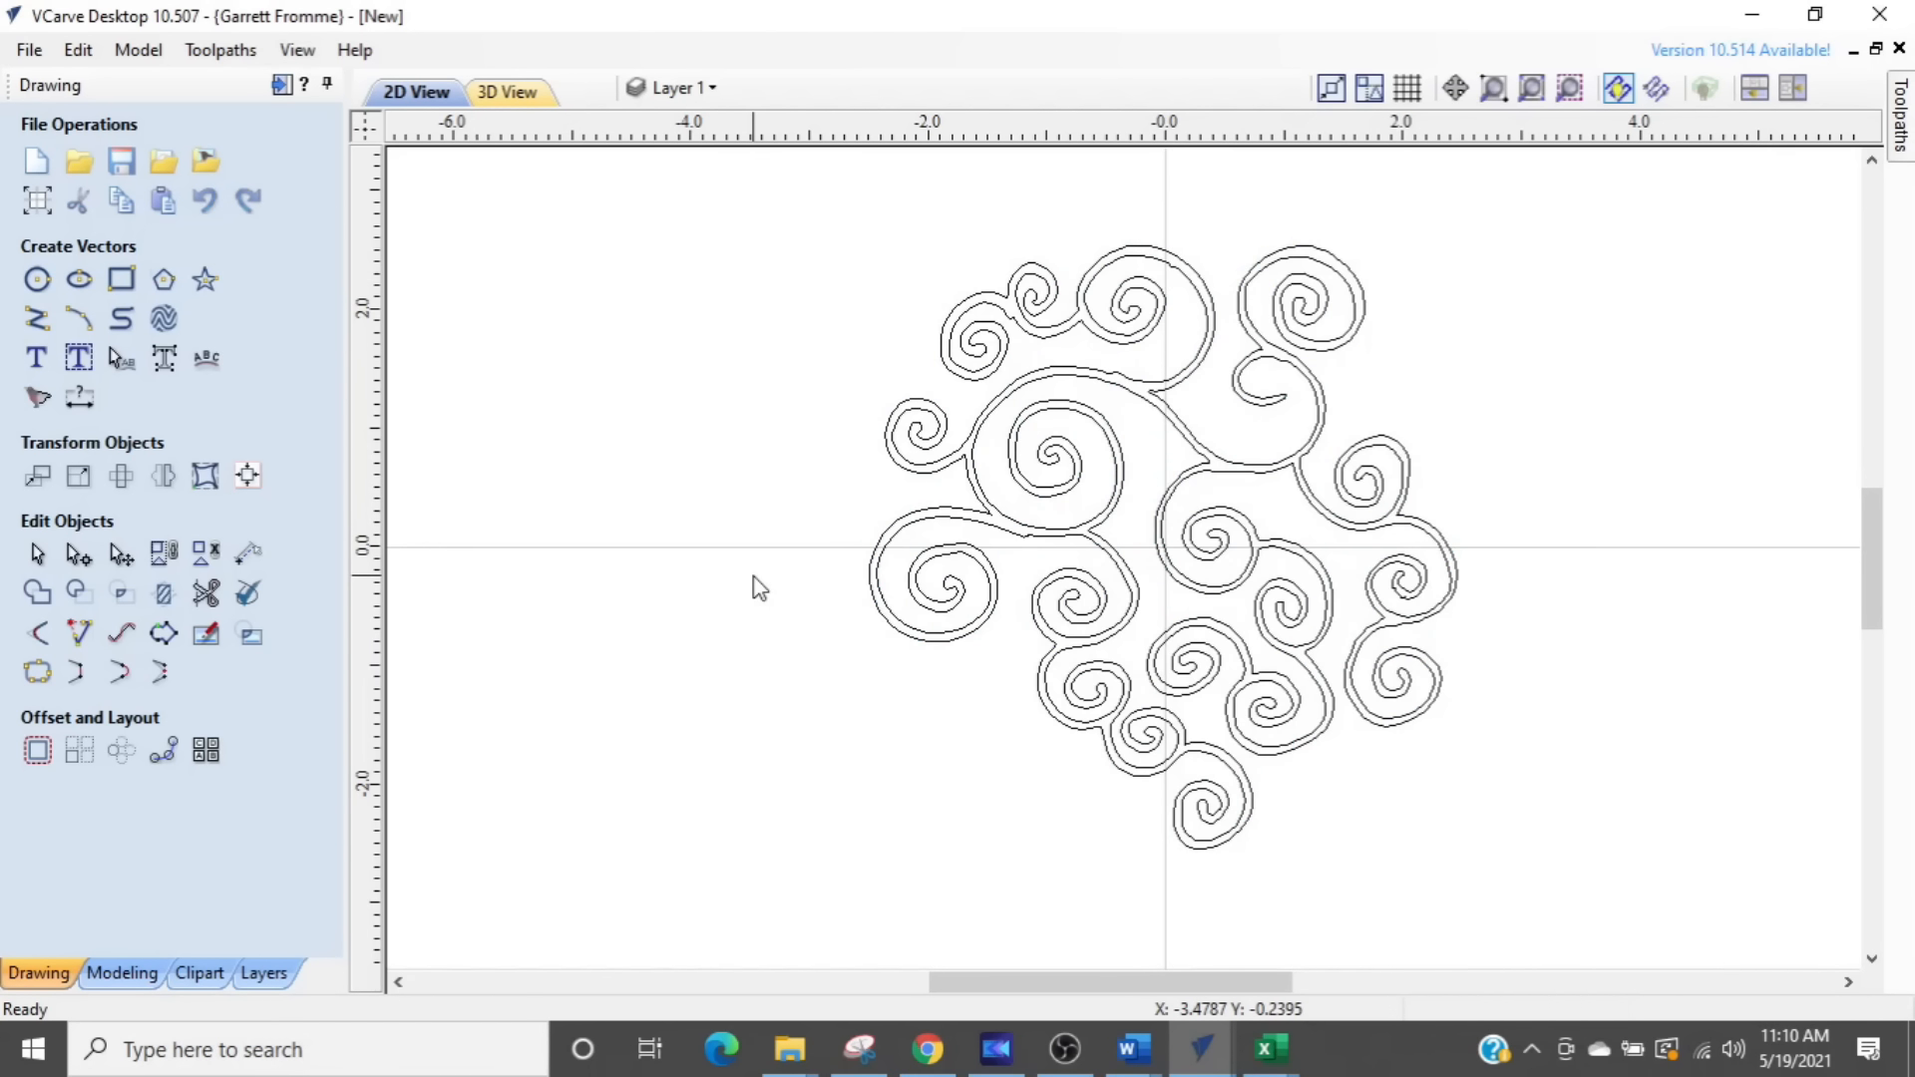
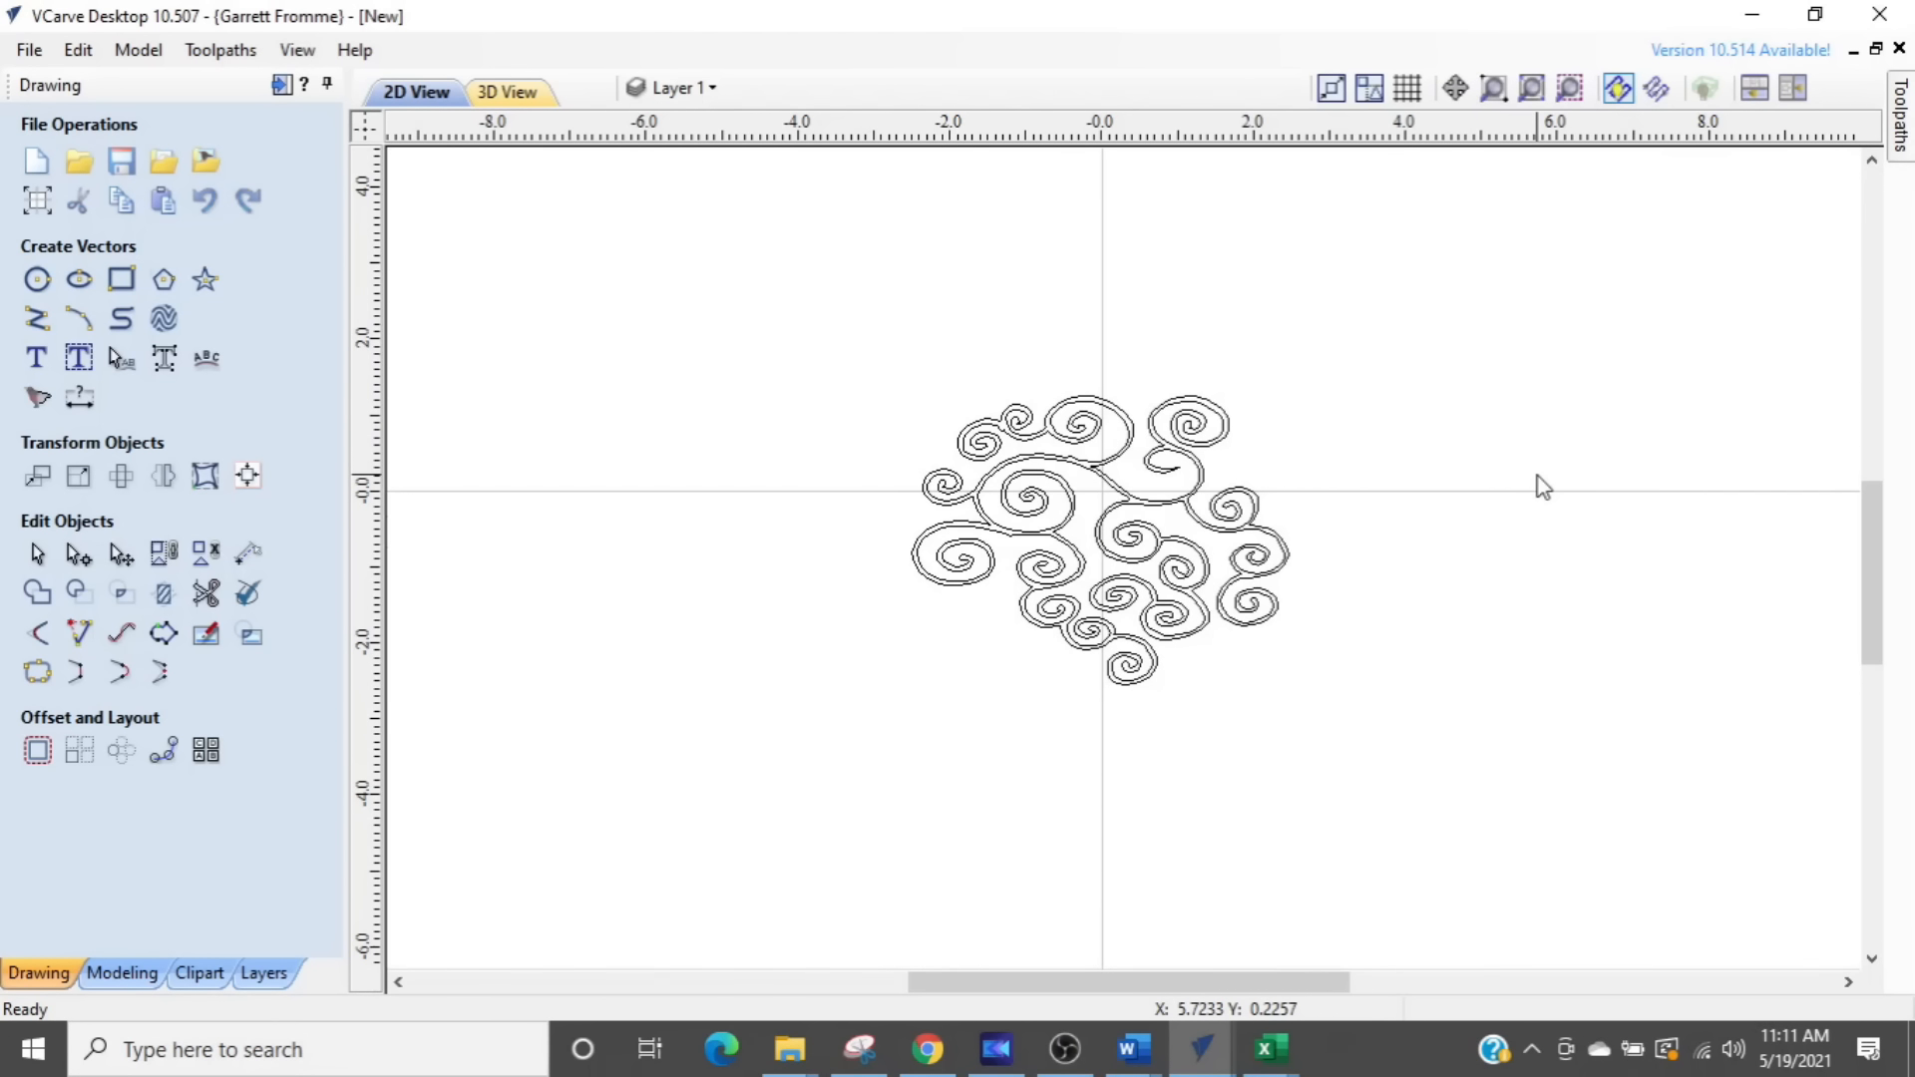
- Undo the last change that squashed the swirl design vertically
{"action": "key", "text": "ctrl+z"}
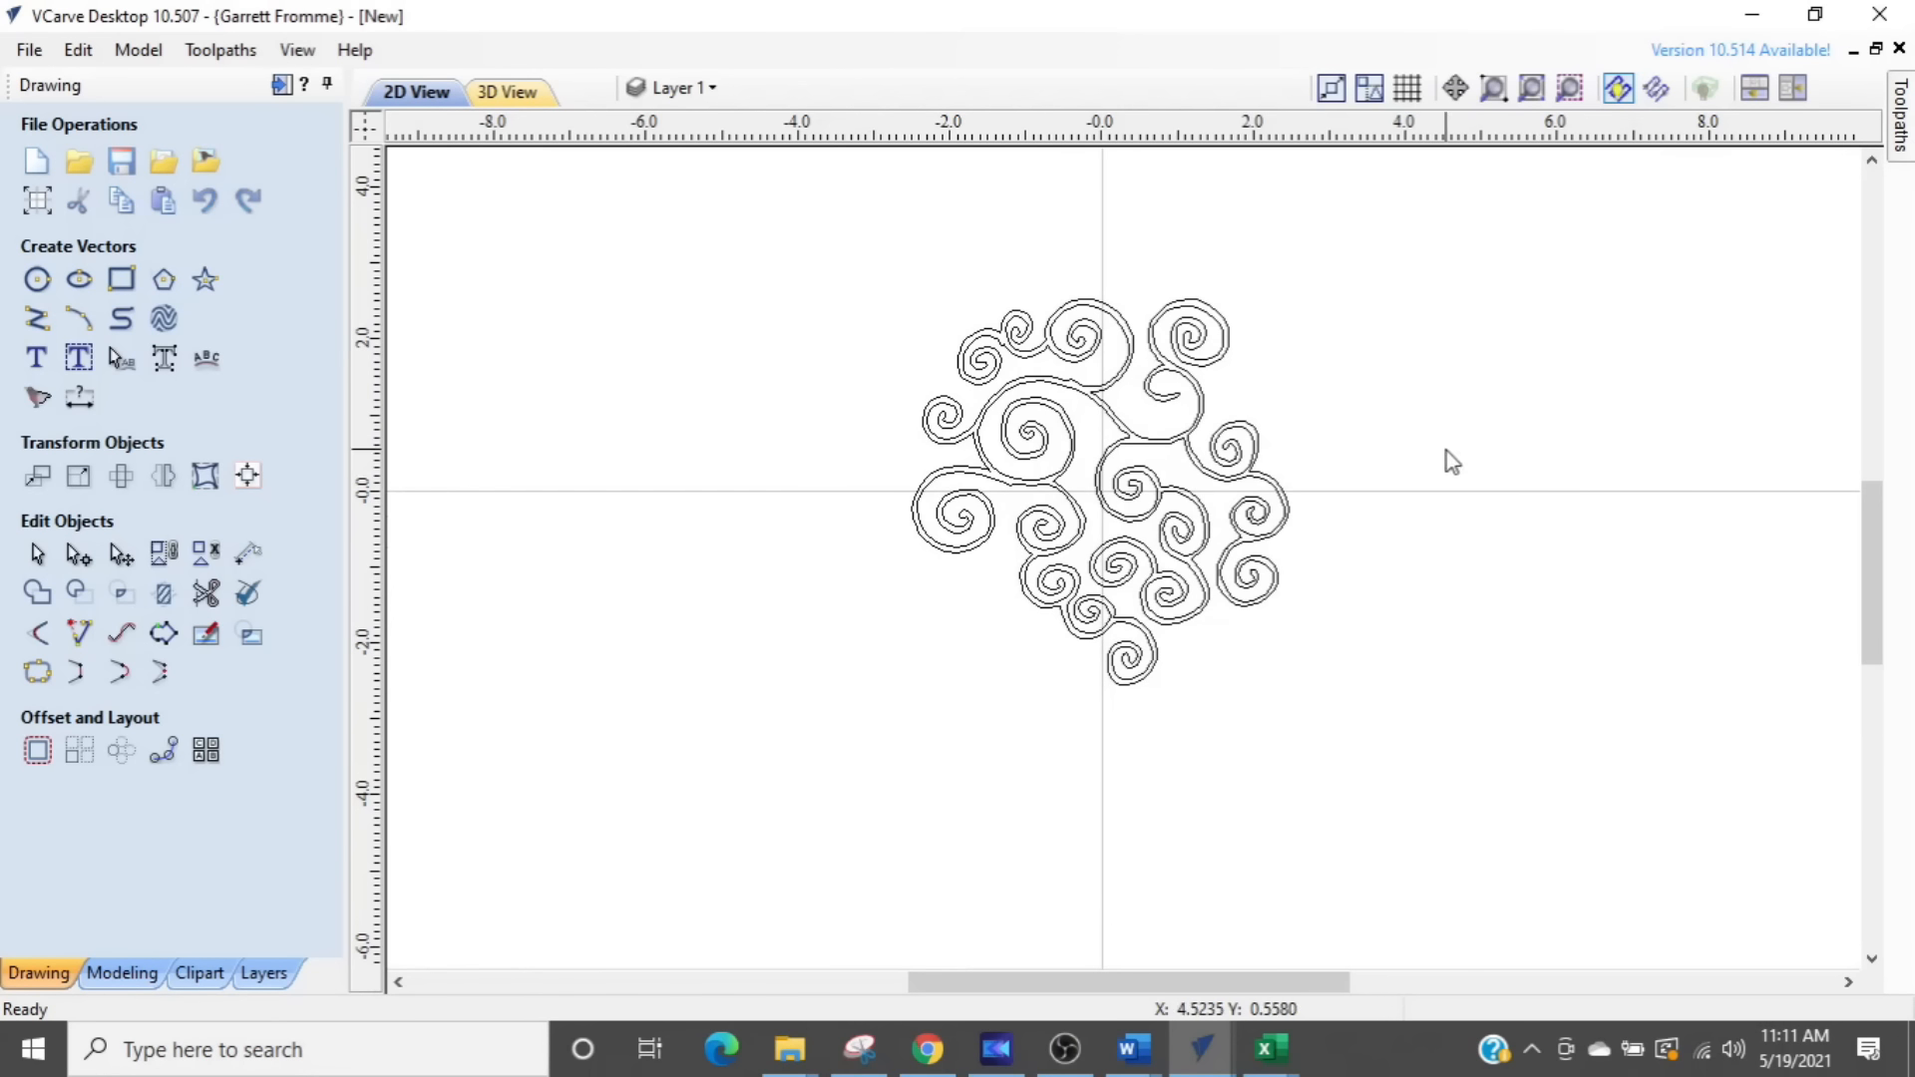
{"action": "scroll", "coordinate": [955, 500], "scroll_direction": "down", "scroll_amount": 2}
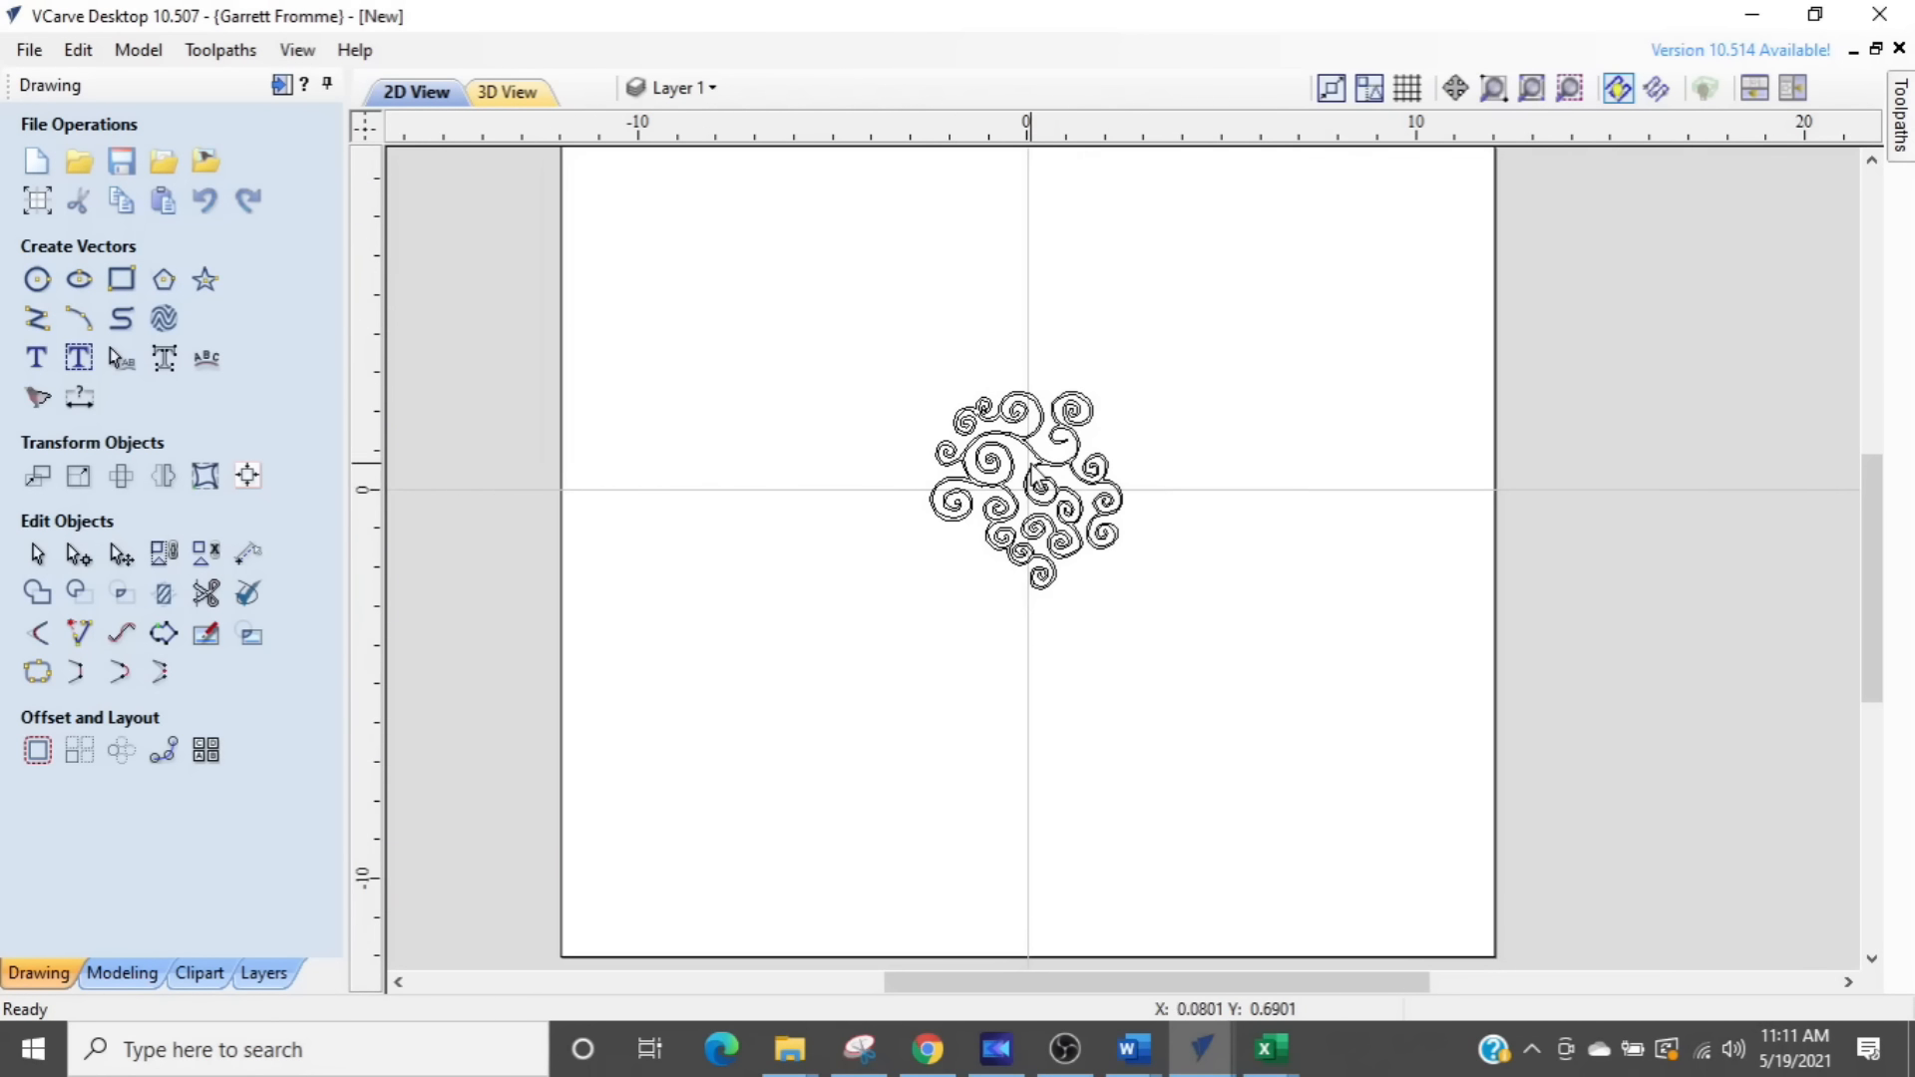
{"action": "scroll", "coordinate": [1027, 488], "scroll_direction": "up", "scroll_amount": 3}
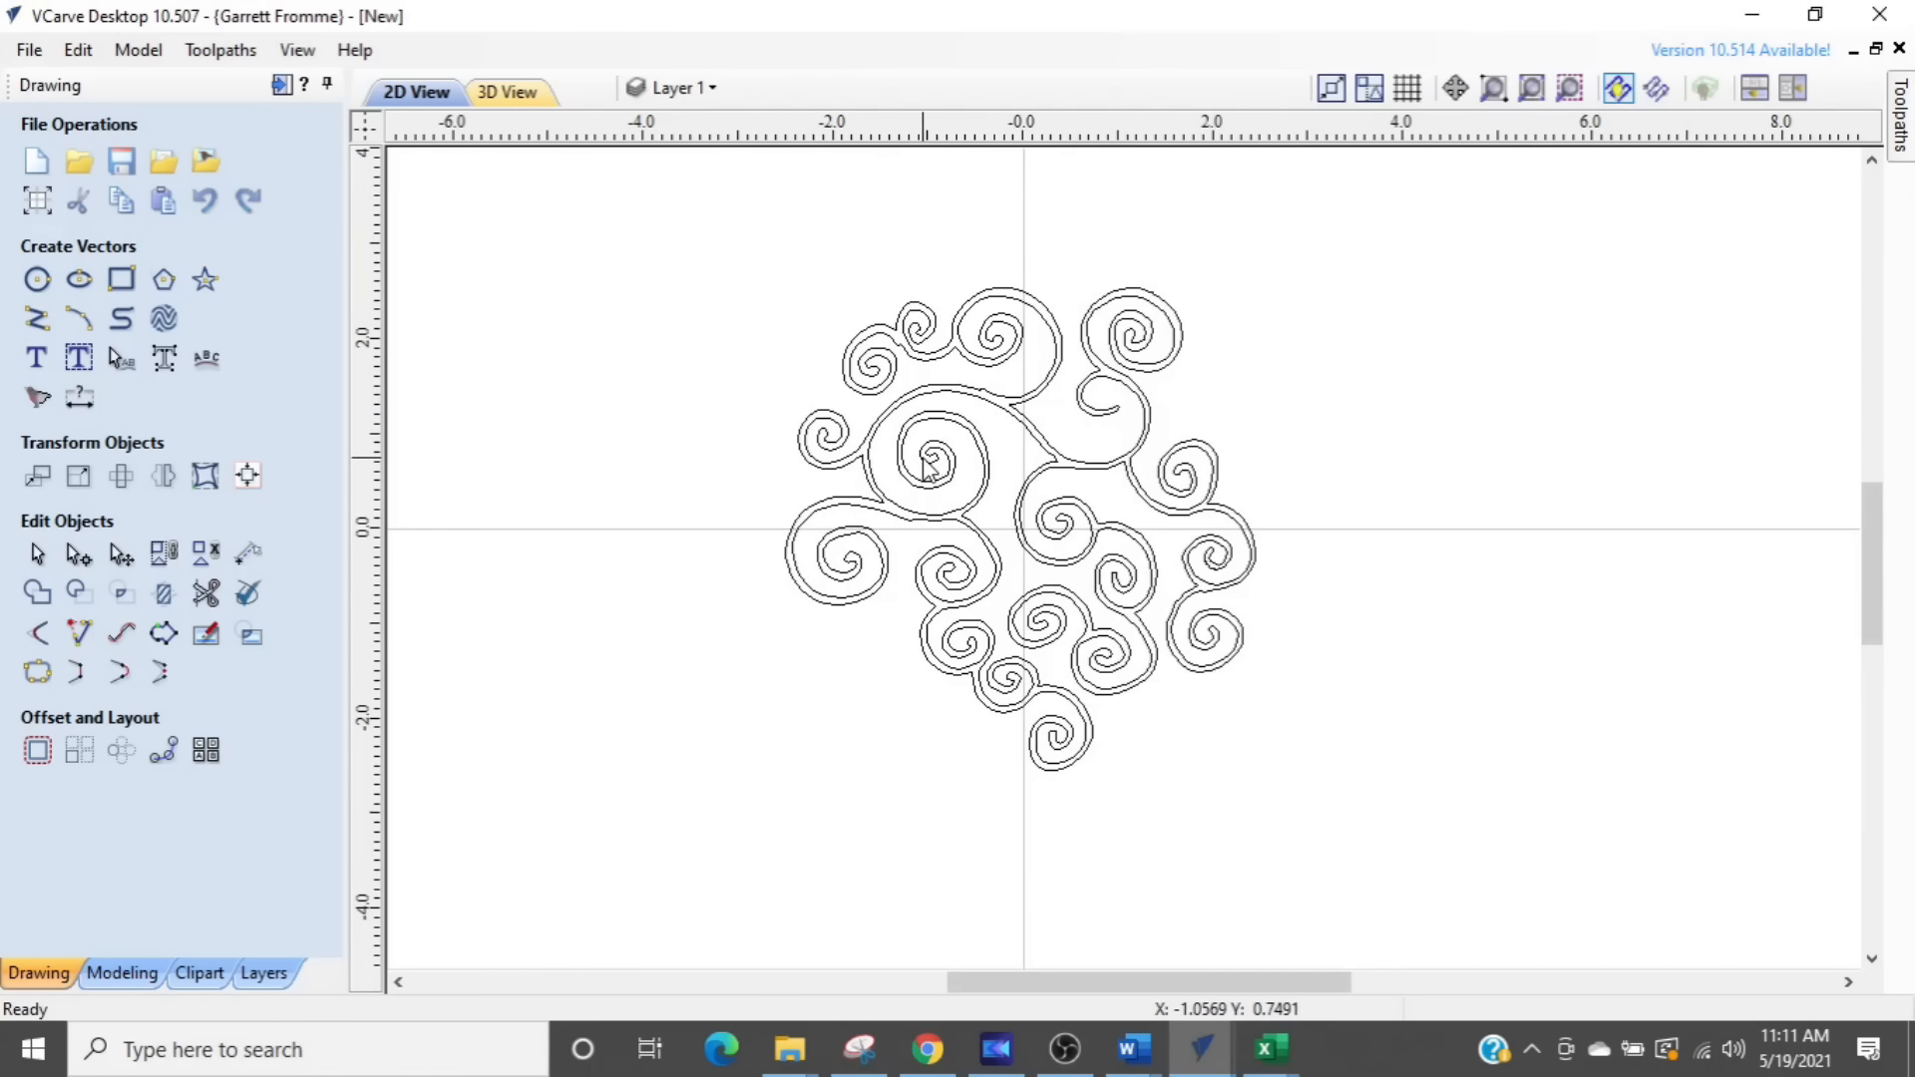
{"action": "scroll", "coordinate": [908, 455], "scroll_direction": "down", "scroll_amount": 2}
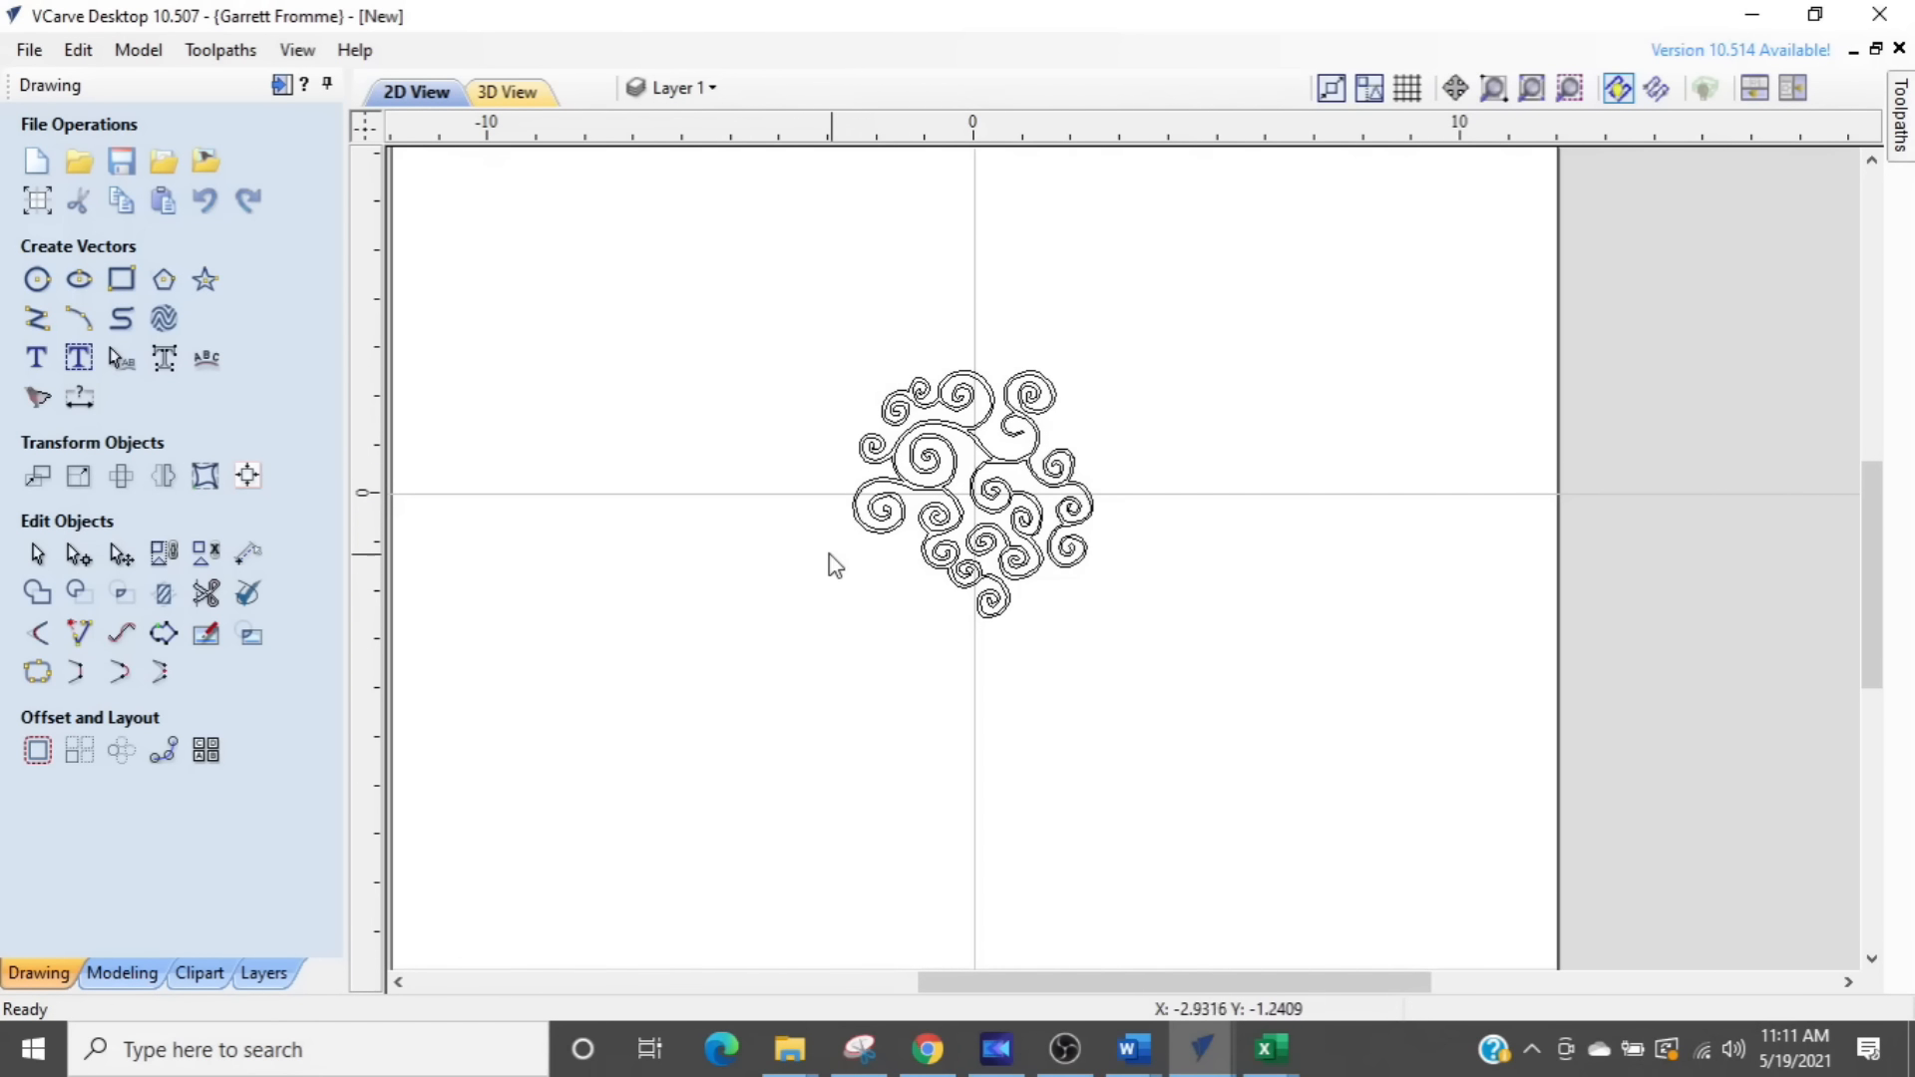
{"action": "scroll", "coordinate": [850, 550], "scroll_direction": "down", "scroll_amount": 2}
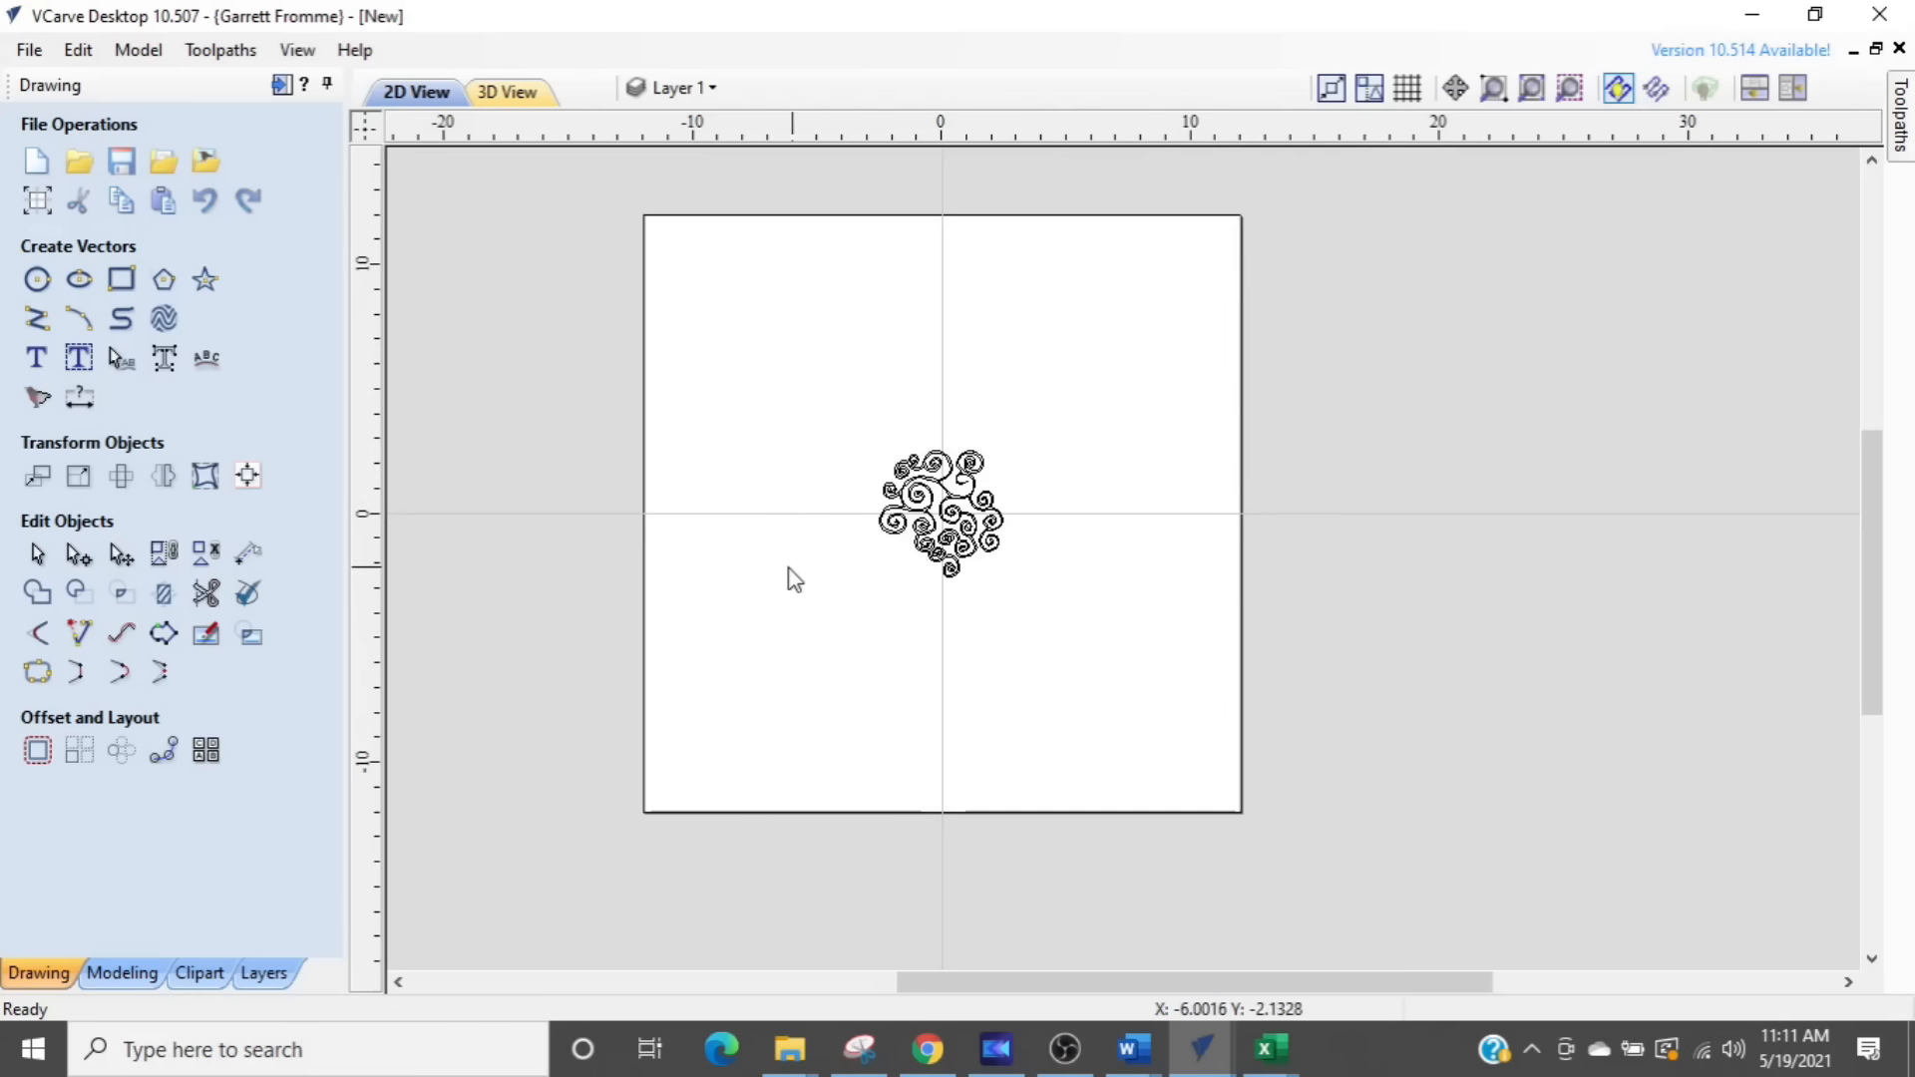
{"action": "scroll", "coordinate": [874, 568], "scroll_direction": "up", "scroll_amount": 3}
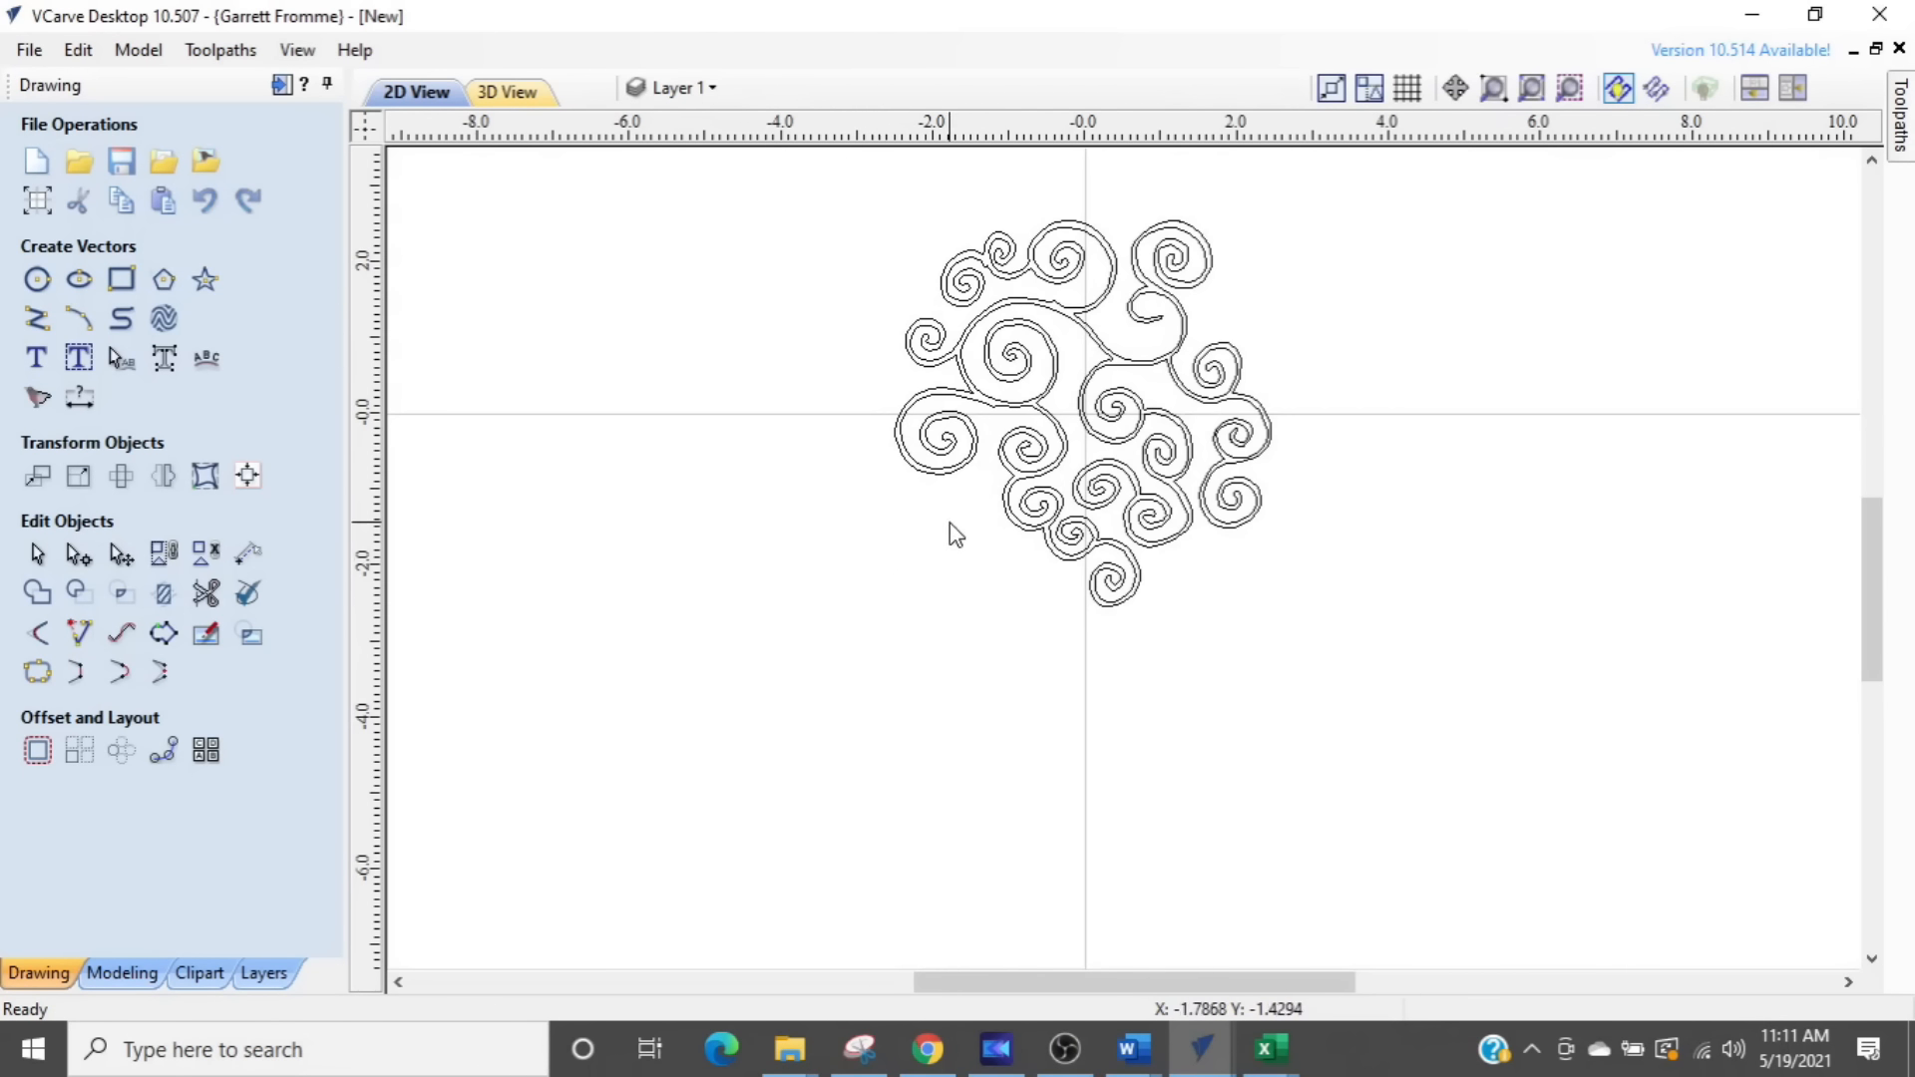
{"action": "middle_click_drag", "start_coordinate": [949, 531], "coordinate": [991, 654]}
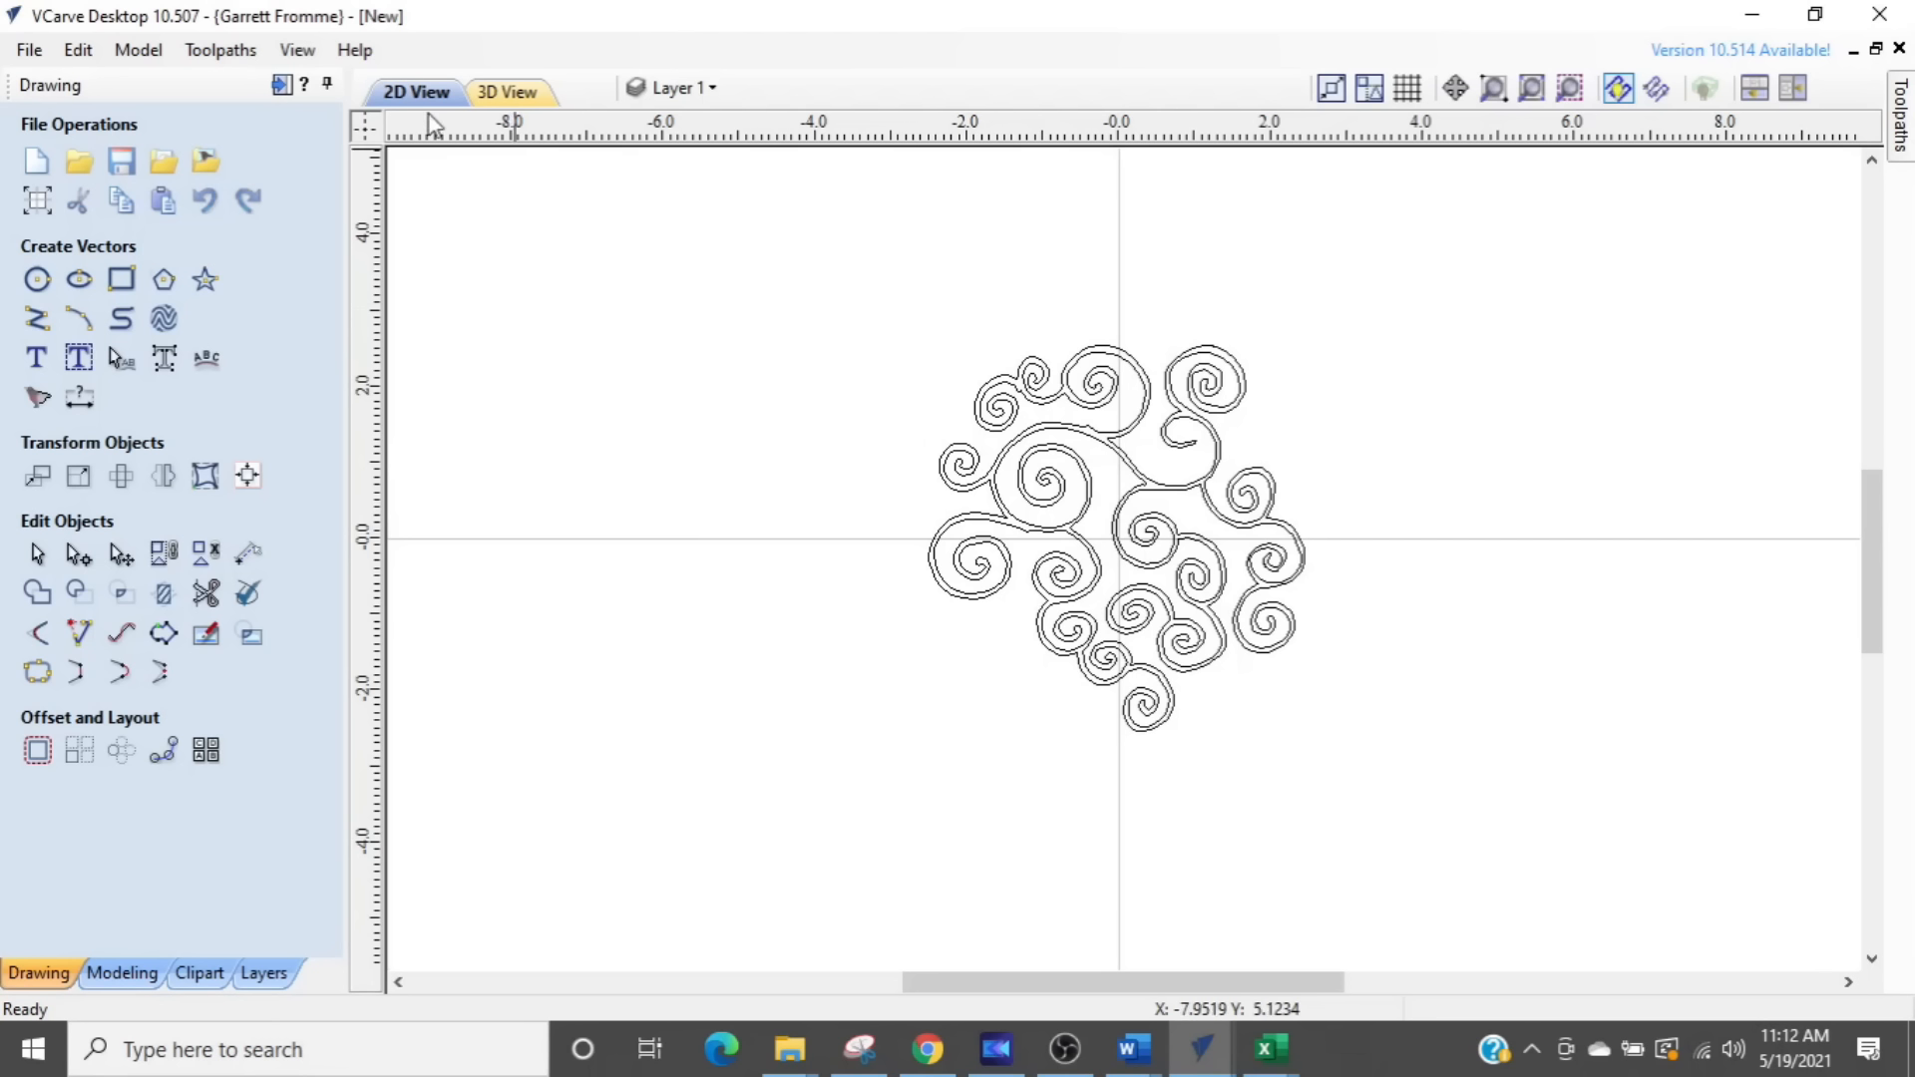
{"action": "left_click", "coordinate": [281, 87]}
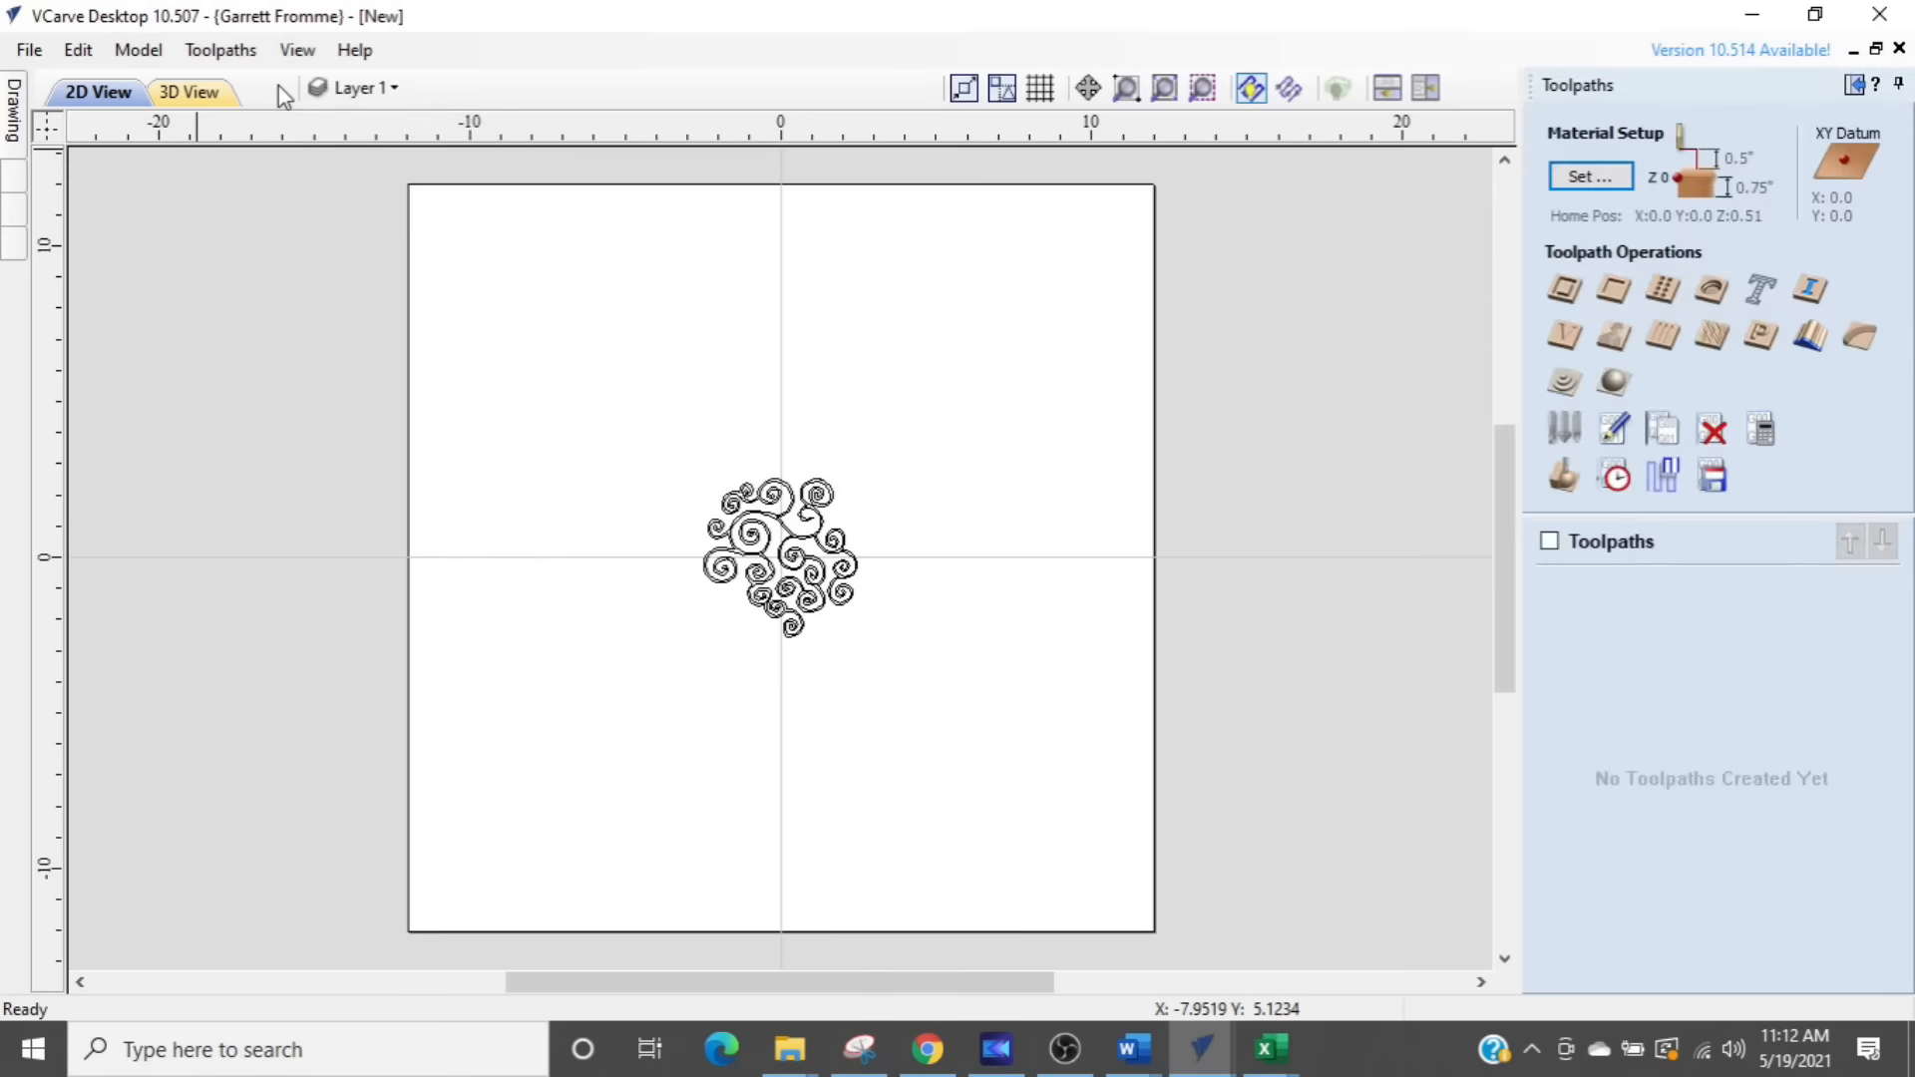
{"action": "left_click", "coordinate": [1855, 86]}
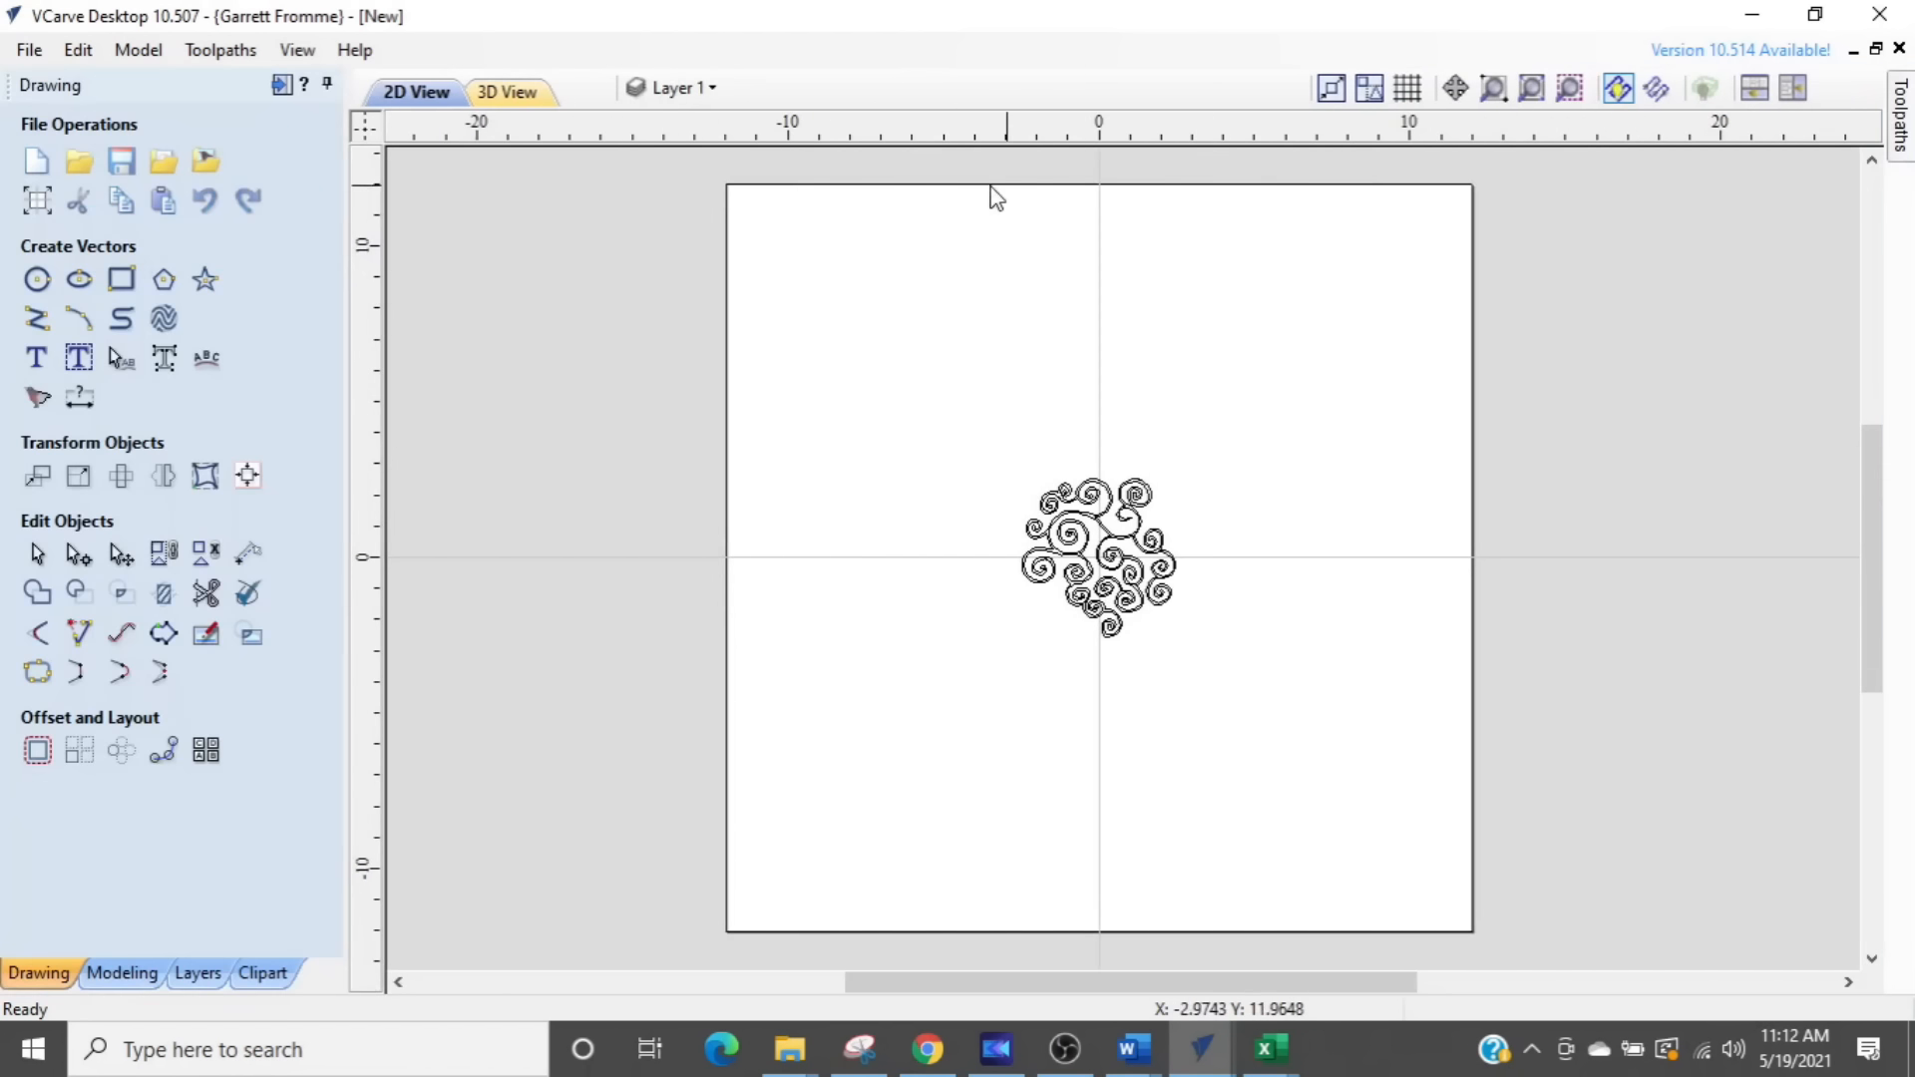
{"action": "left_click", "coordinate": [280, 87]}
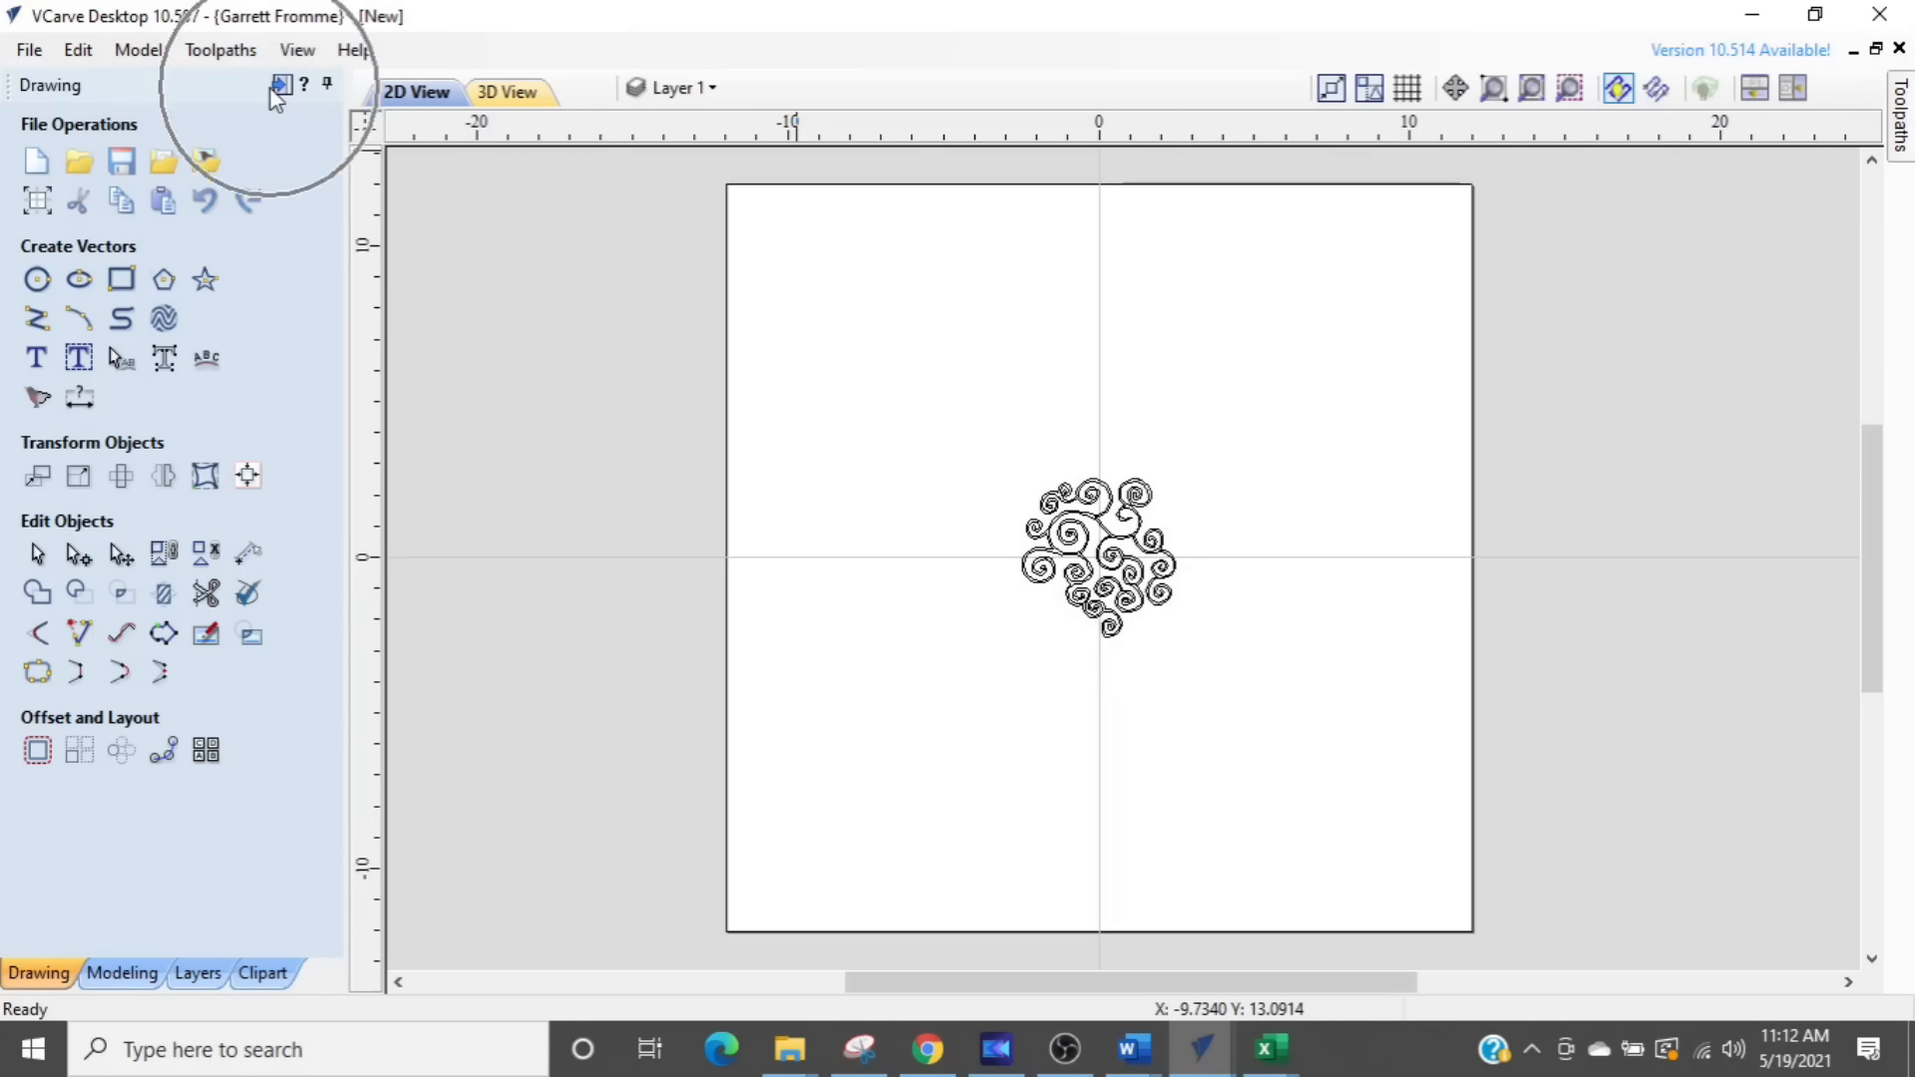
{"action": "key", "text": "ctrl"}
{"action": "key", "text": "ctrl"}
{"action": "key", "text": "ctrl"}
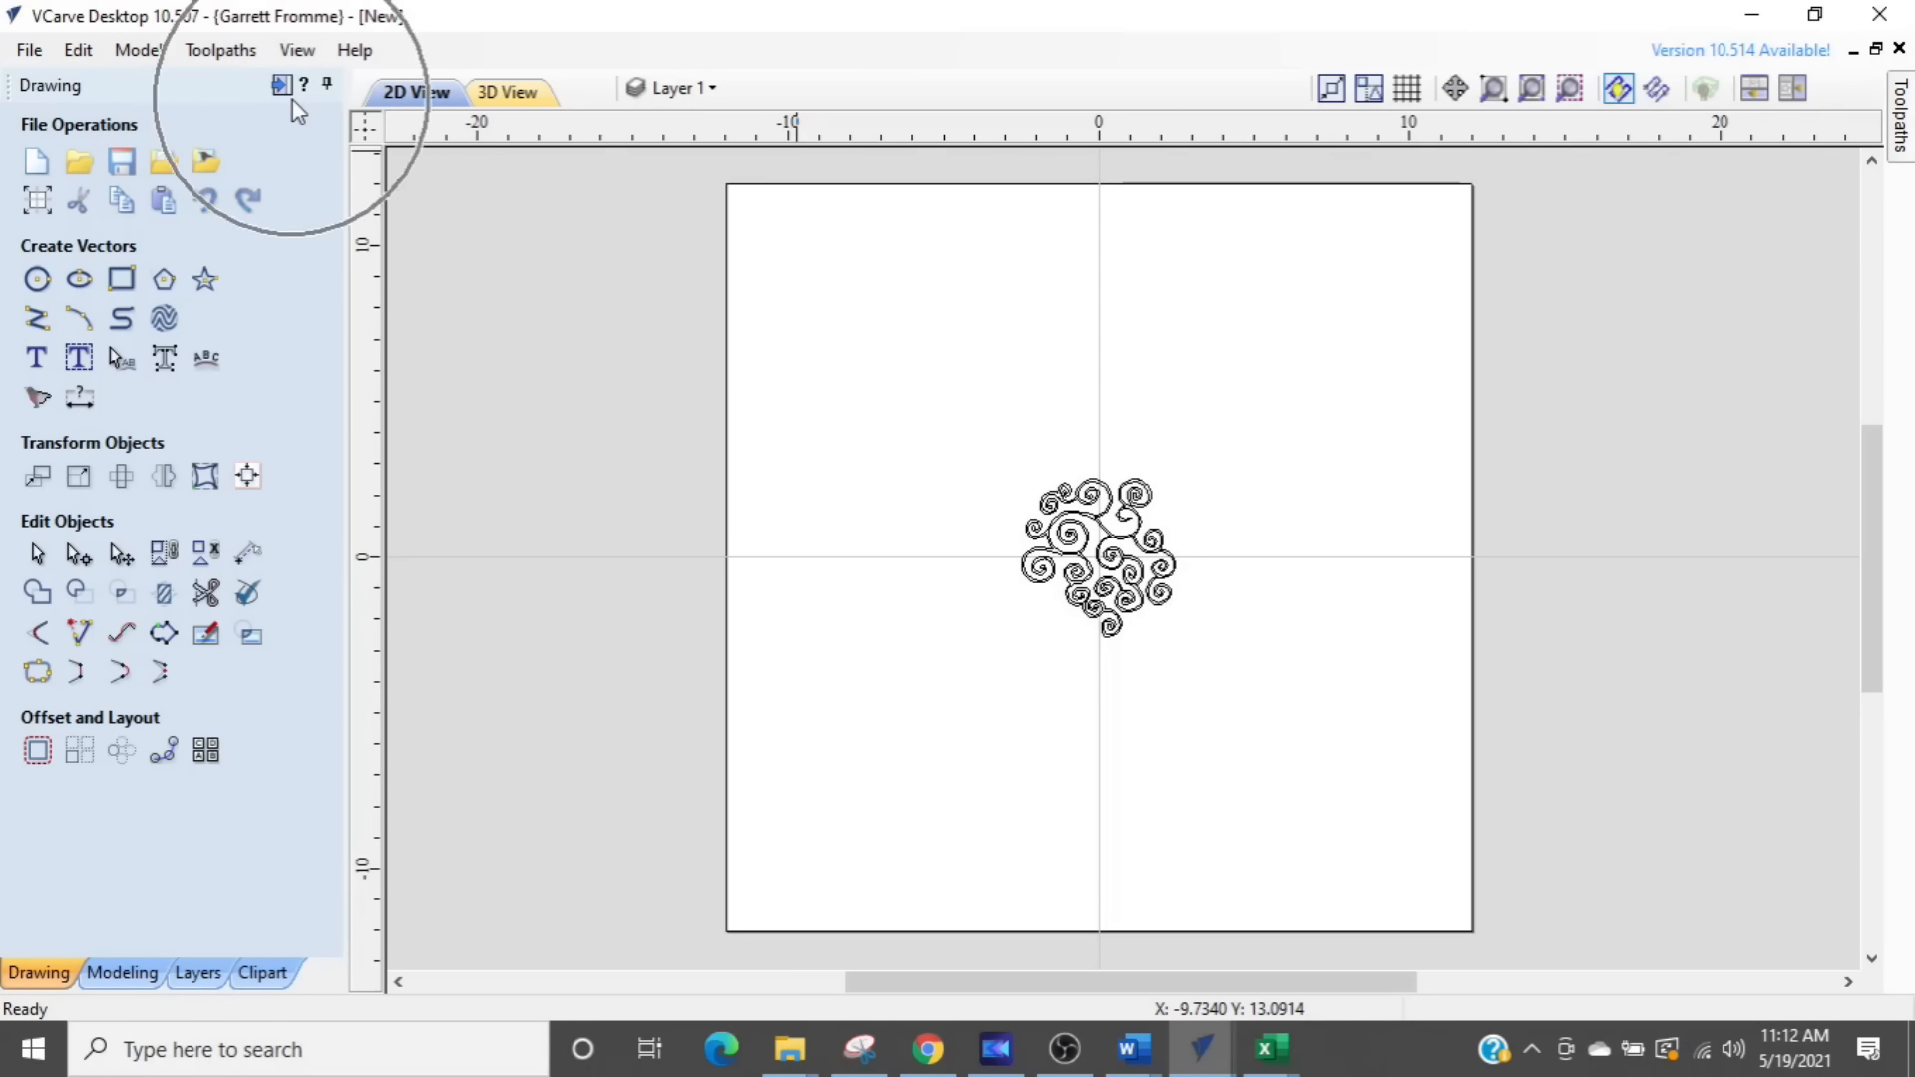
{"action": "left_click", "coordinate": [1899, 158]}
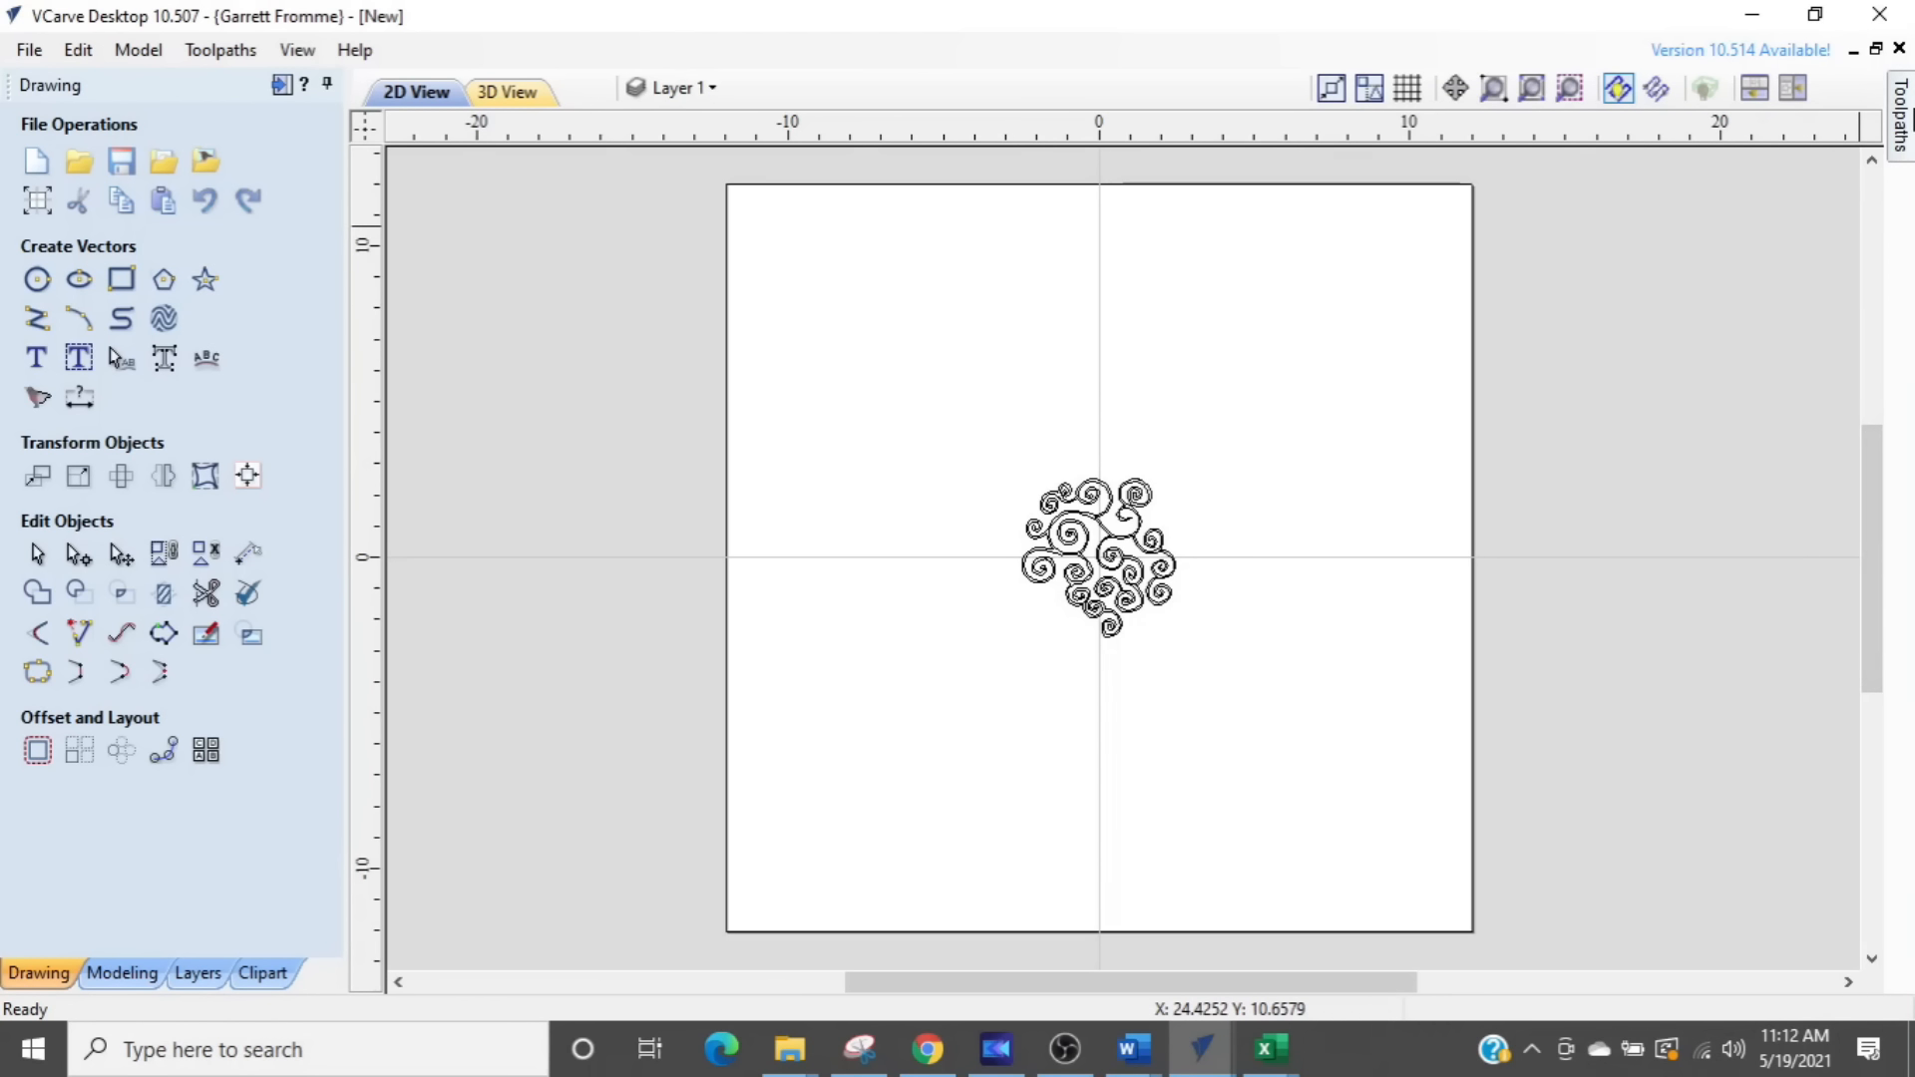
{"action": "left_click", "coordinate": [1903, 118]}
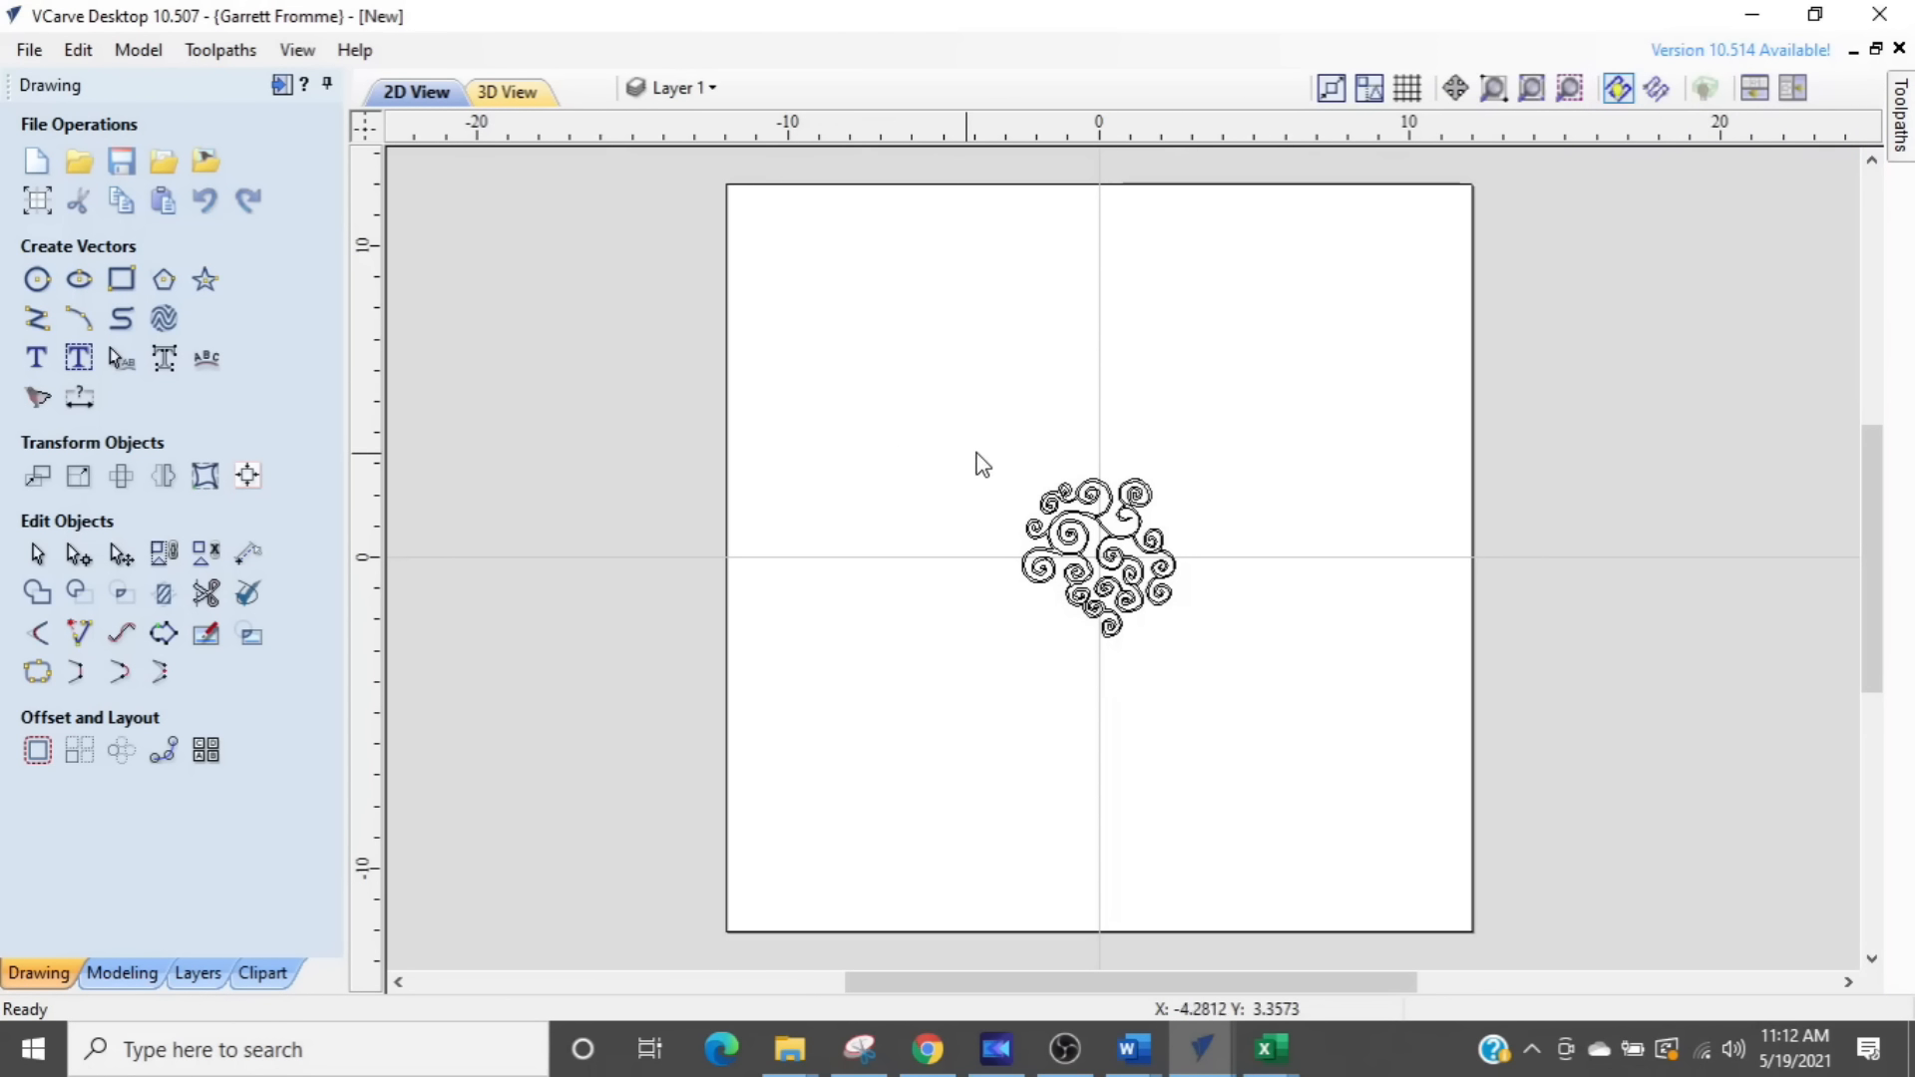
- Select the whole swirl vector and start a V-Carve / Engraving toolpath for it with the V-Bit (60.0° - 1/4")
{"action": "left_click", "coordinate": [281, 86]}
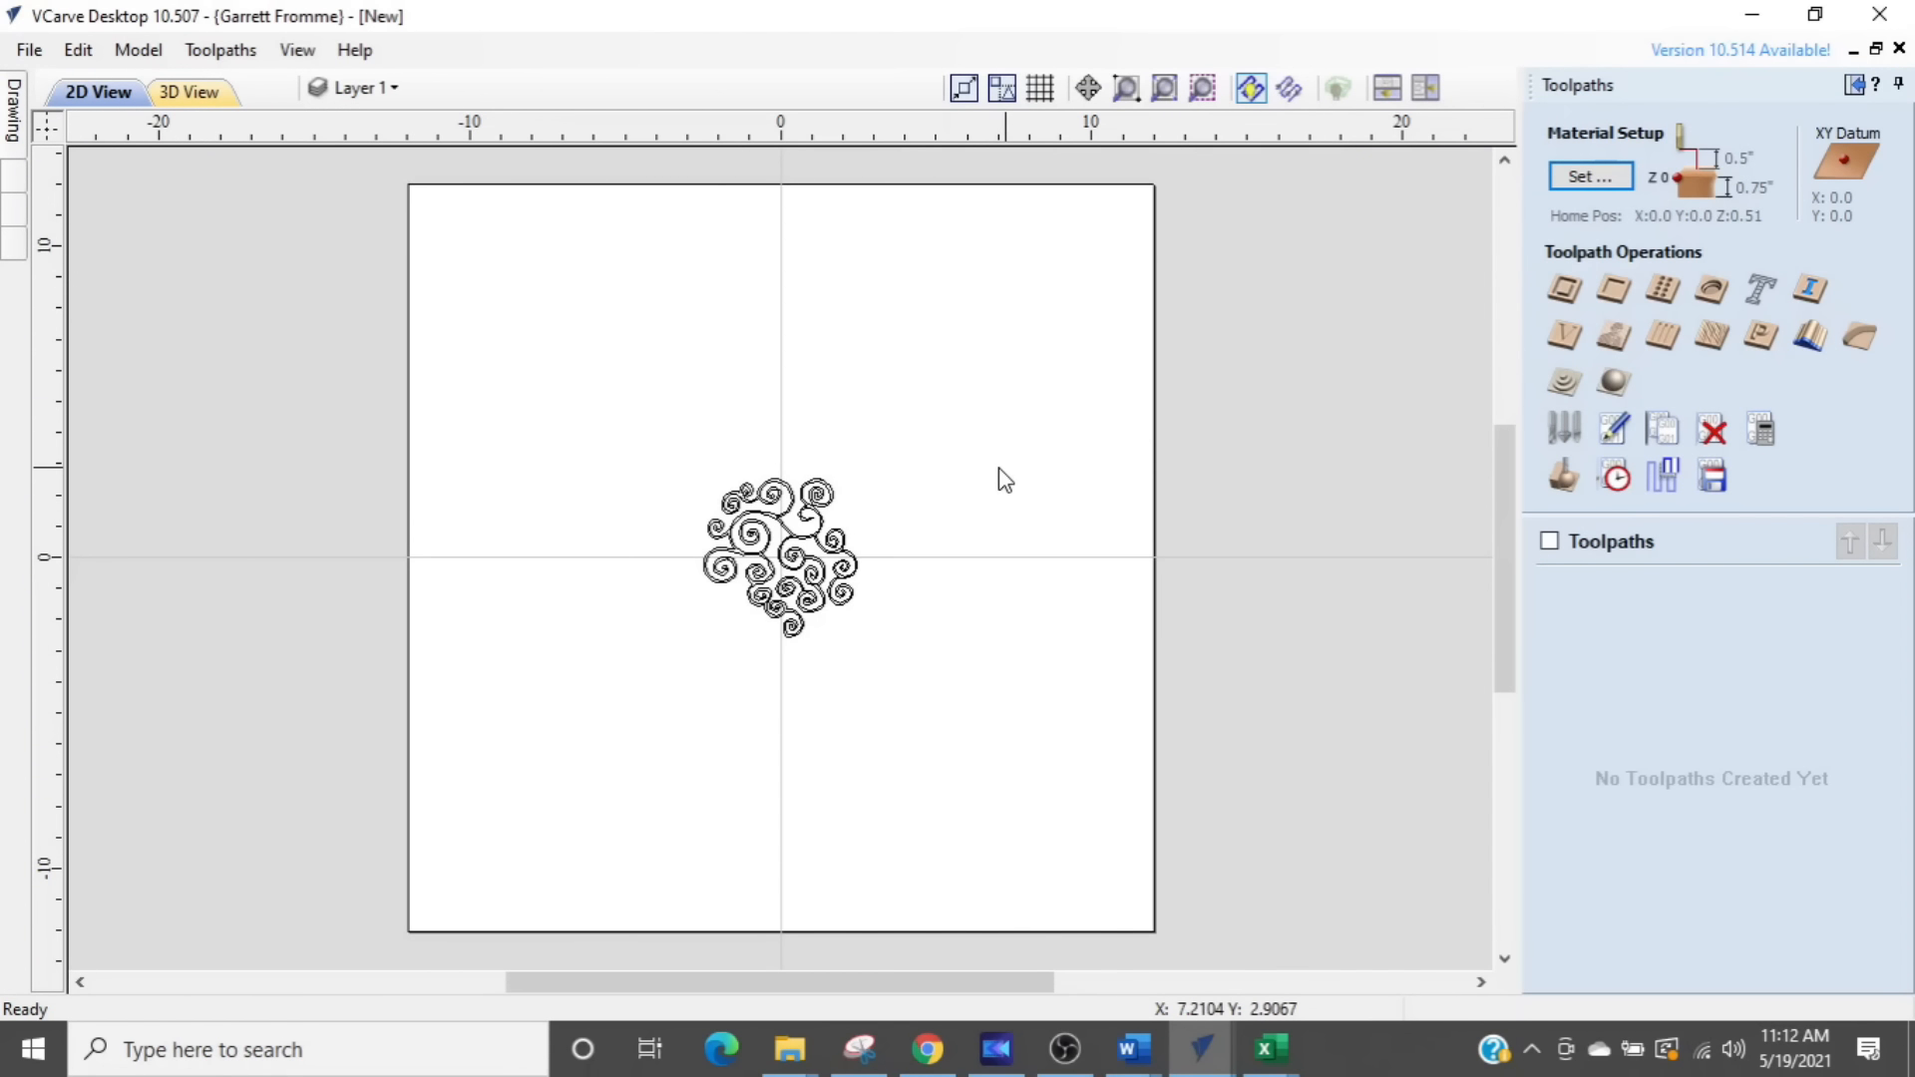
{"action": "left_click", "coordinate": [756, 515]}
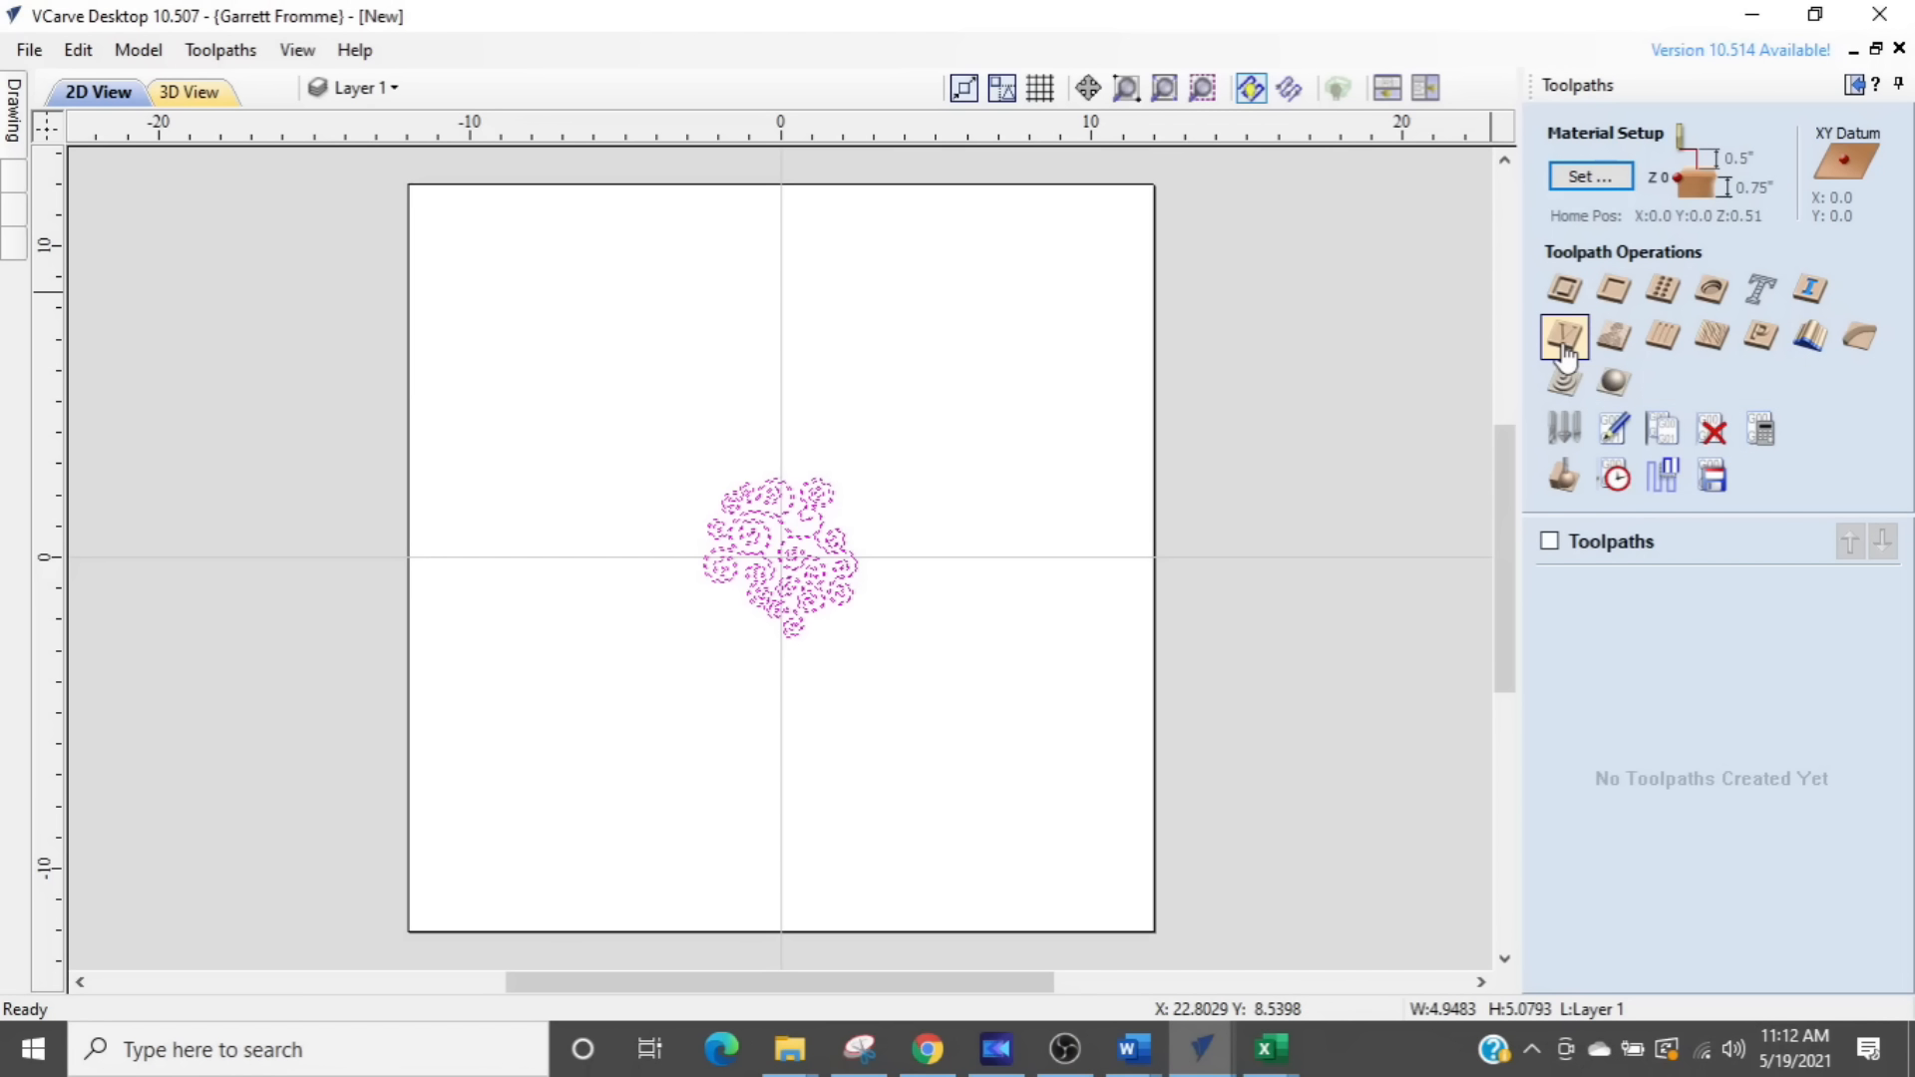
{"action": "scroll", "coordinate": [814, 563], "scroll_direction": "up", "scroll_amount": 5}
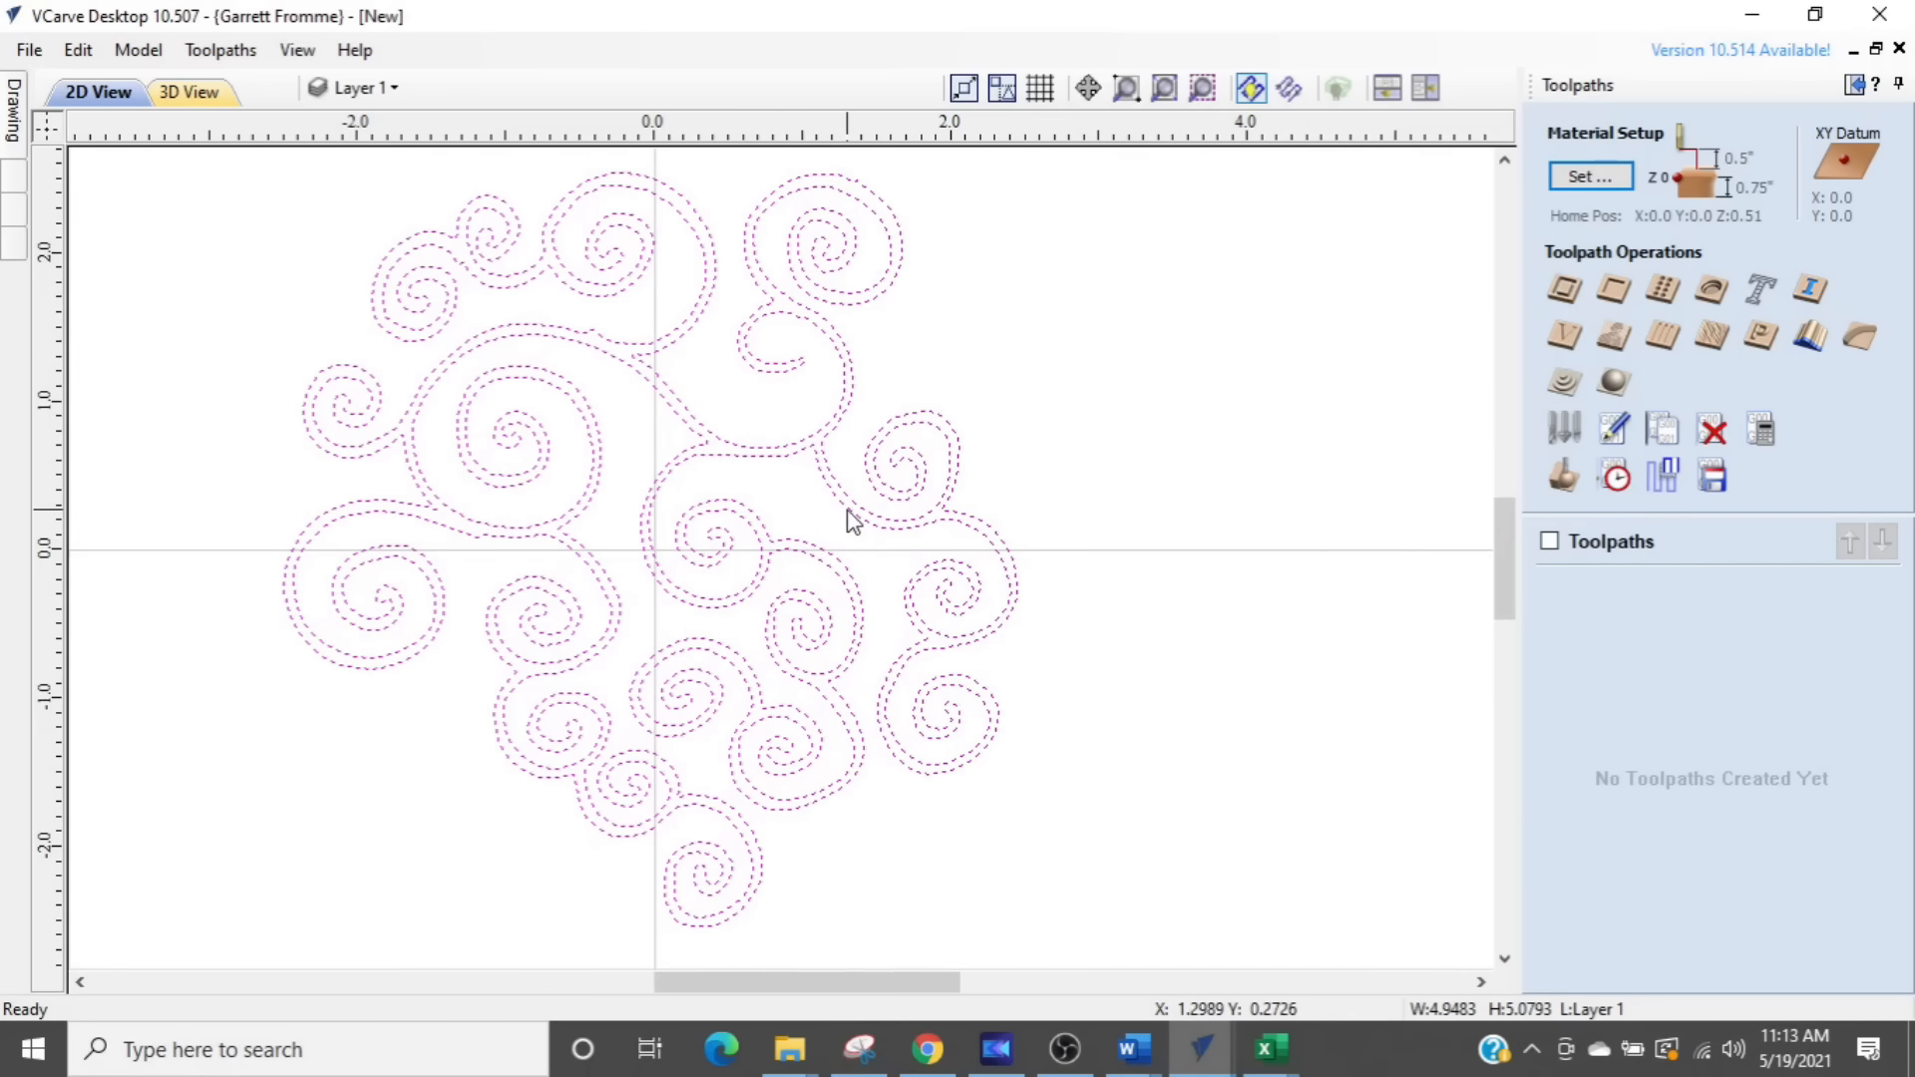
{"action": "scroll", "coordinate": [853, 521], "scroll_direction": "up", "scroll_amount": 5}
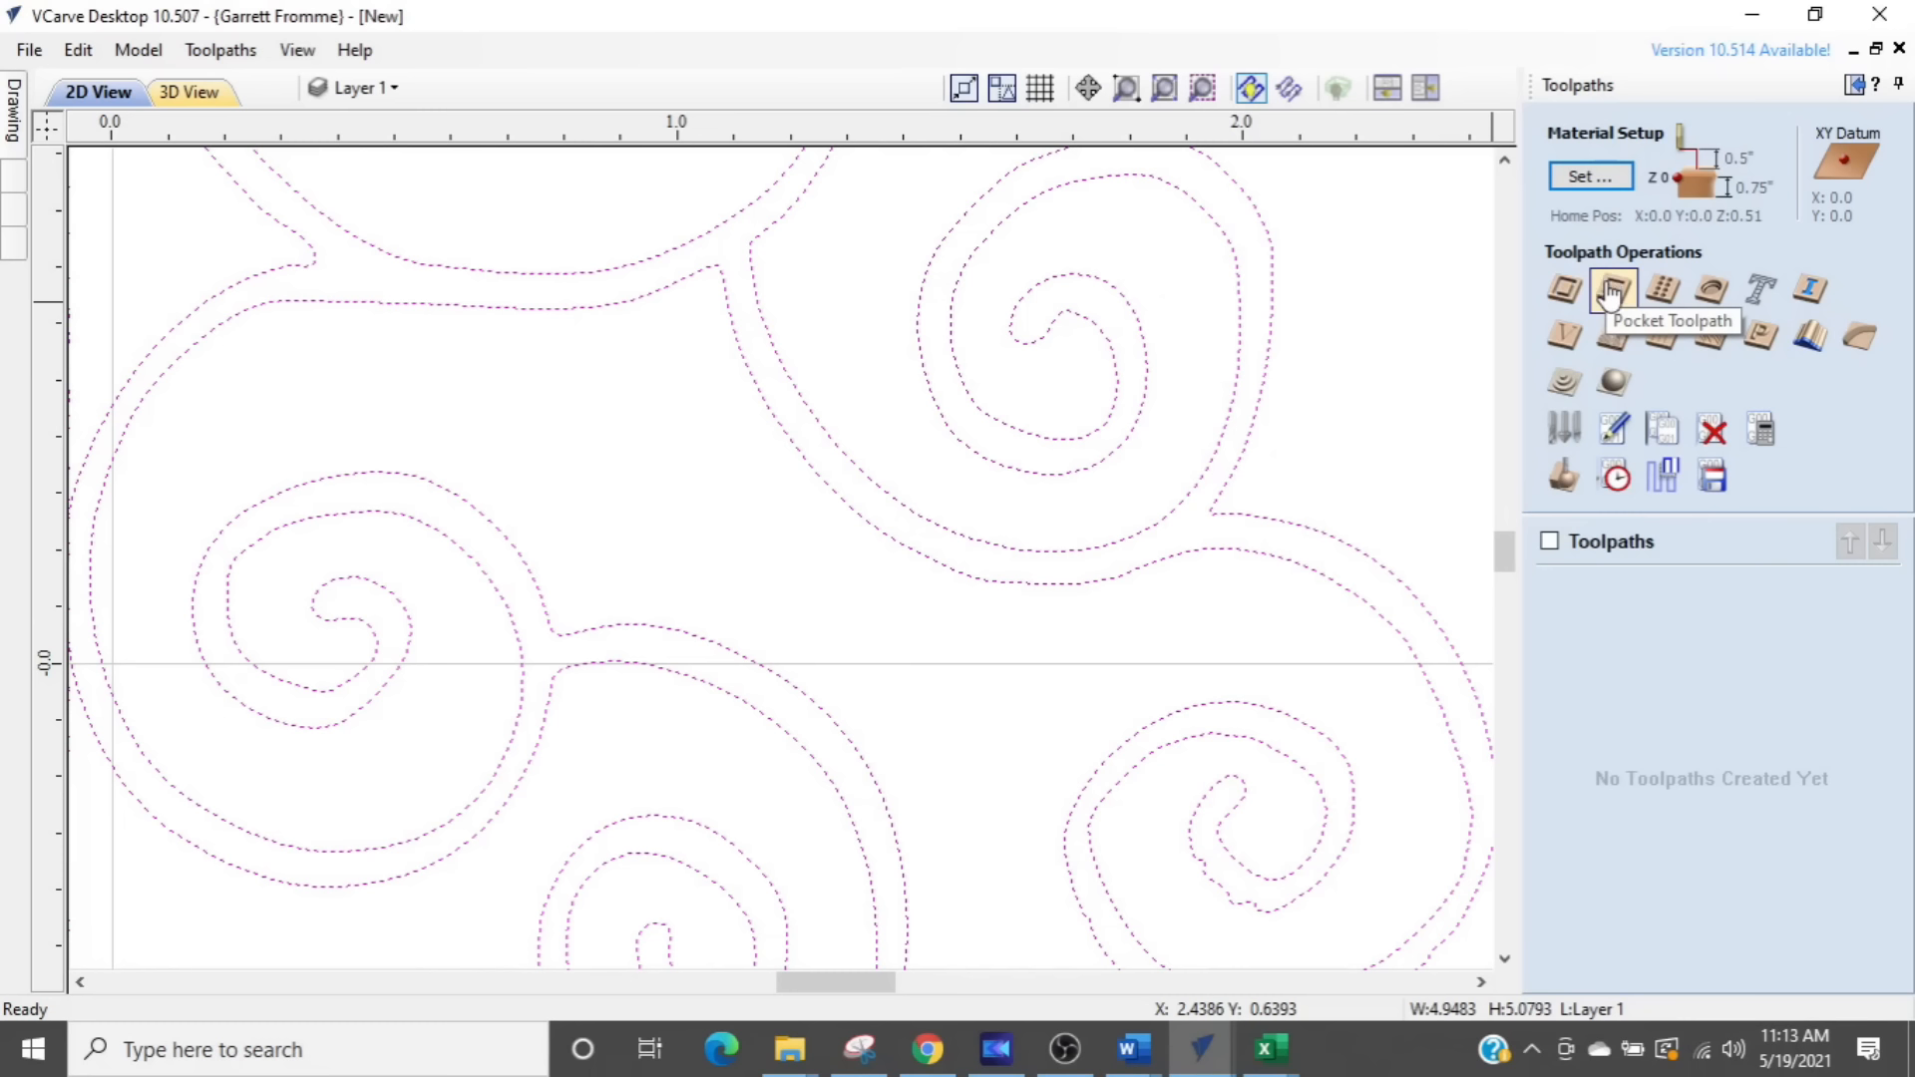
{"action": "left_click", "coordinate": [1562, 344]}
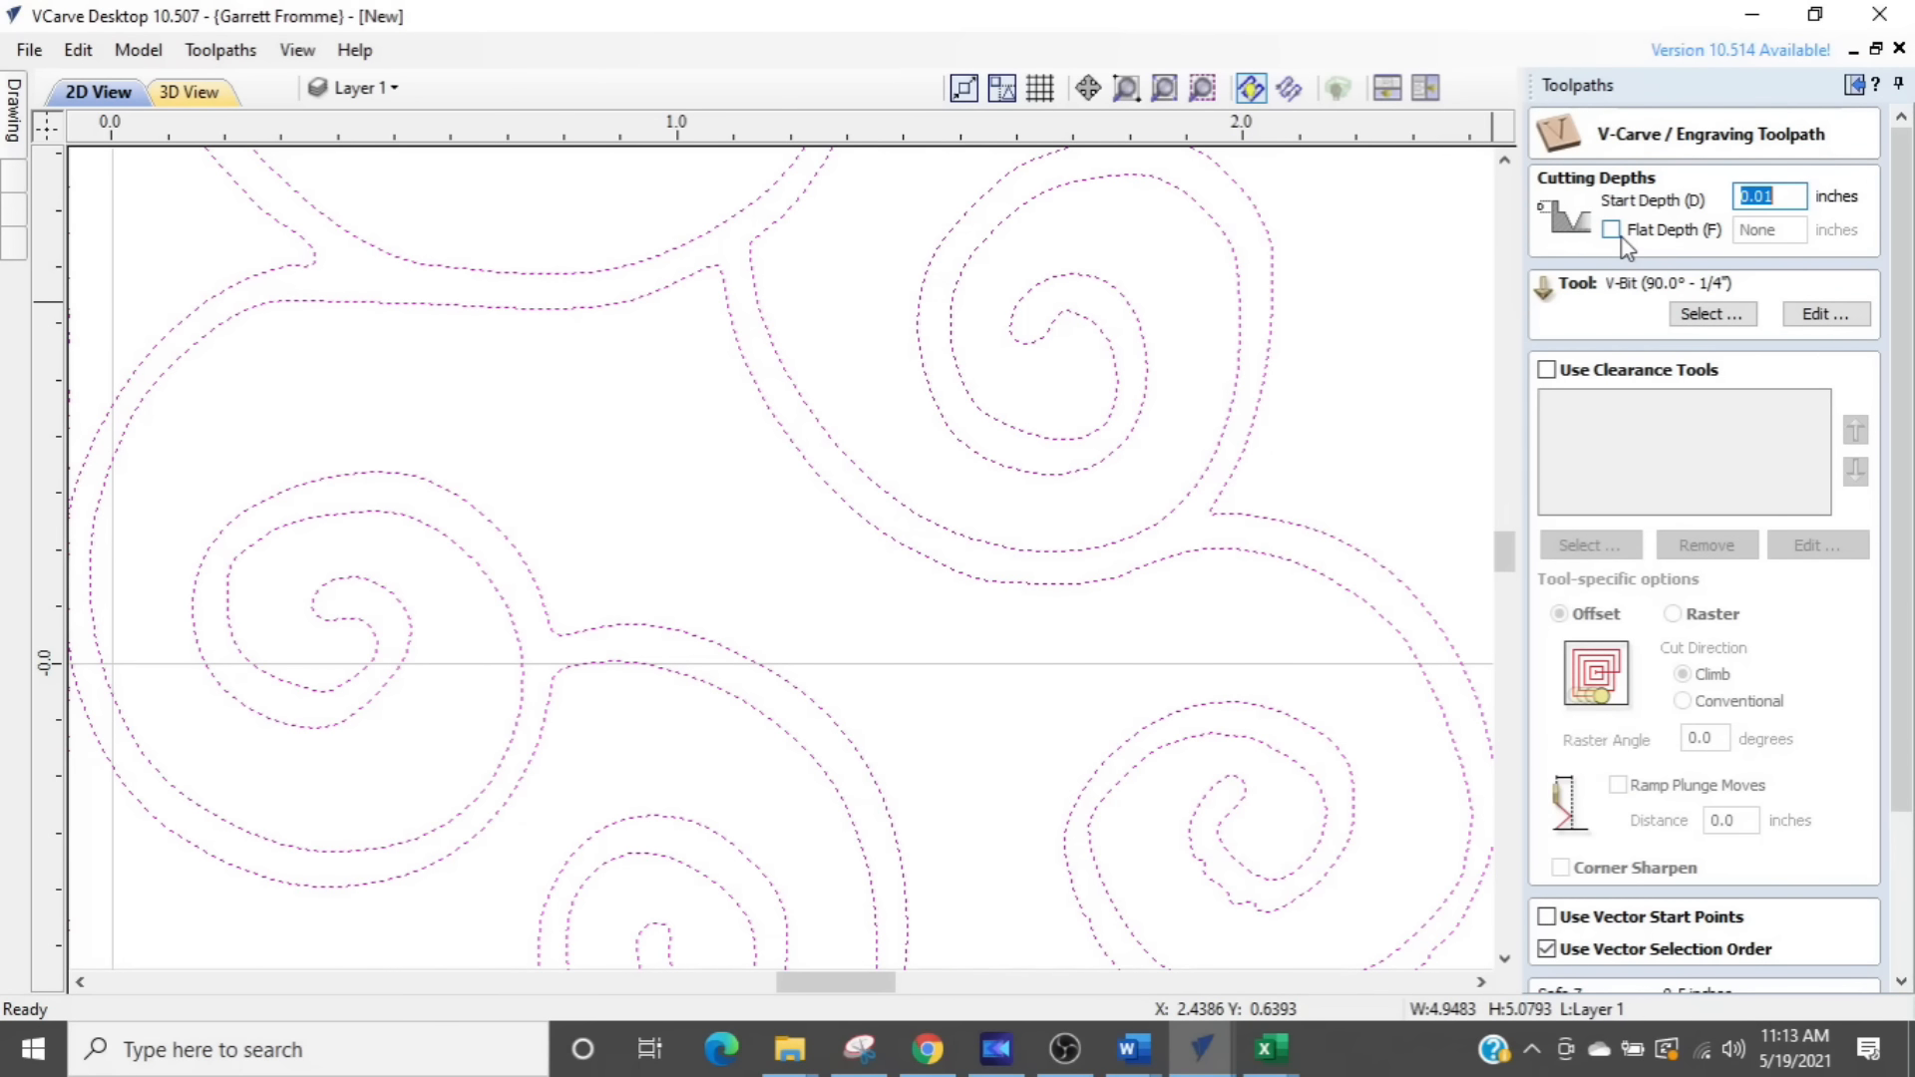
{"action": "left_click", "coordinate": [1693, 322]}
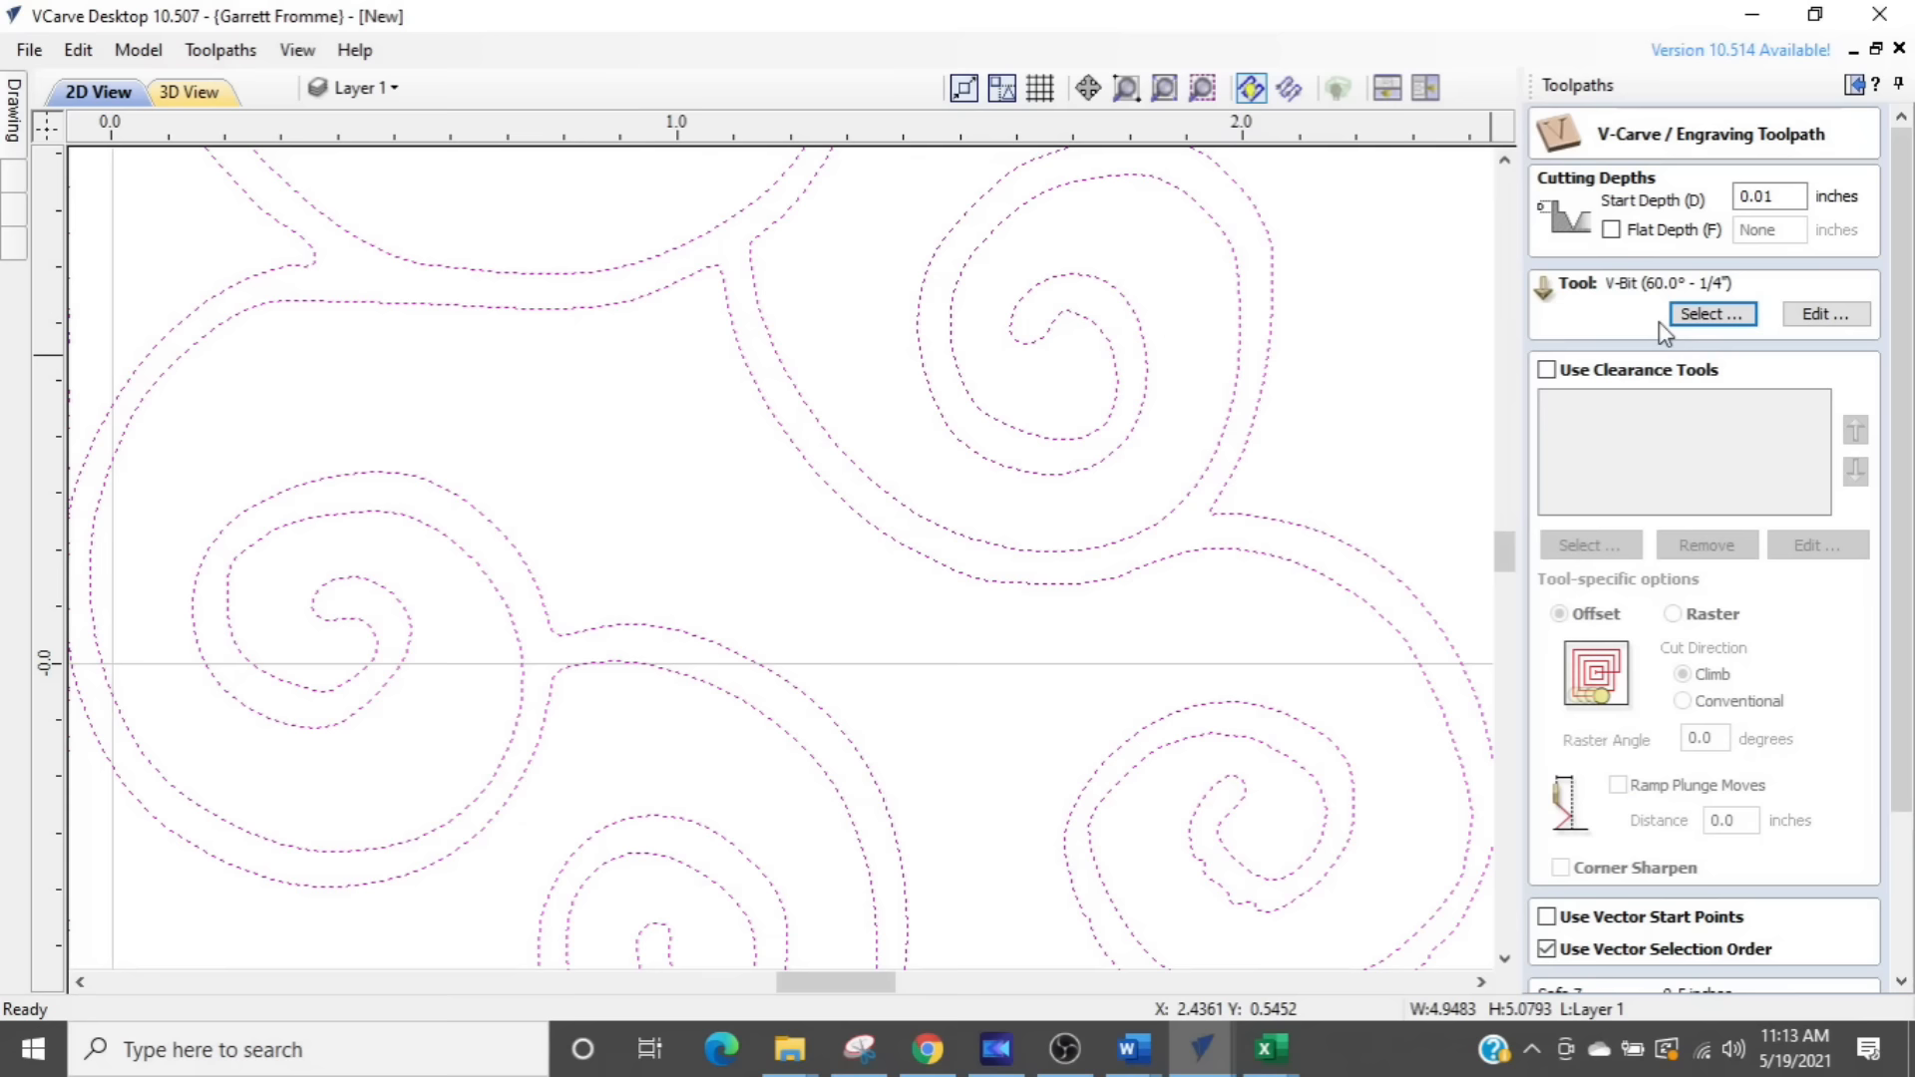
- Set the 60° V-bit's feed rate to 50 inches/min
{"action": "left_click", "coordinate": [1825, 314]}
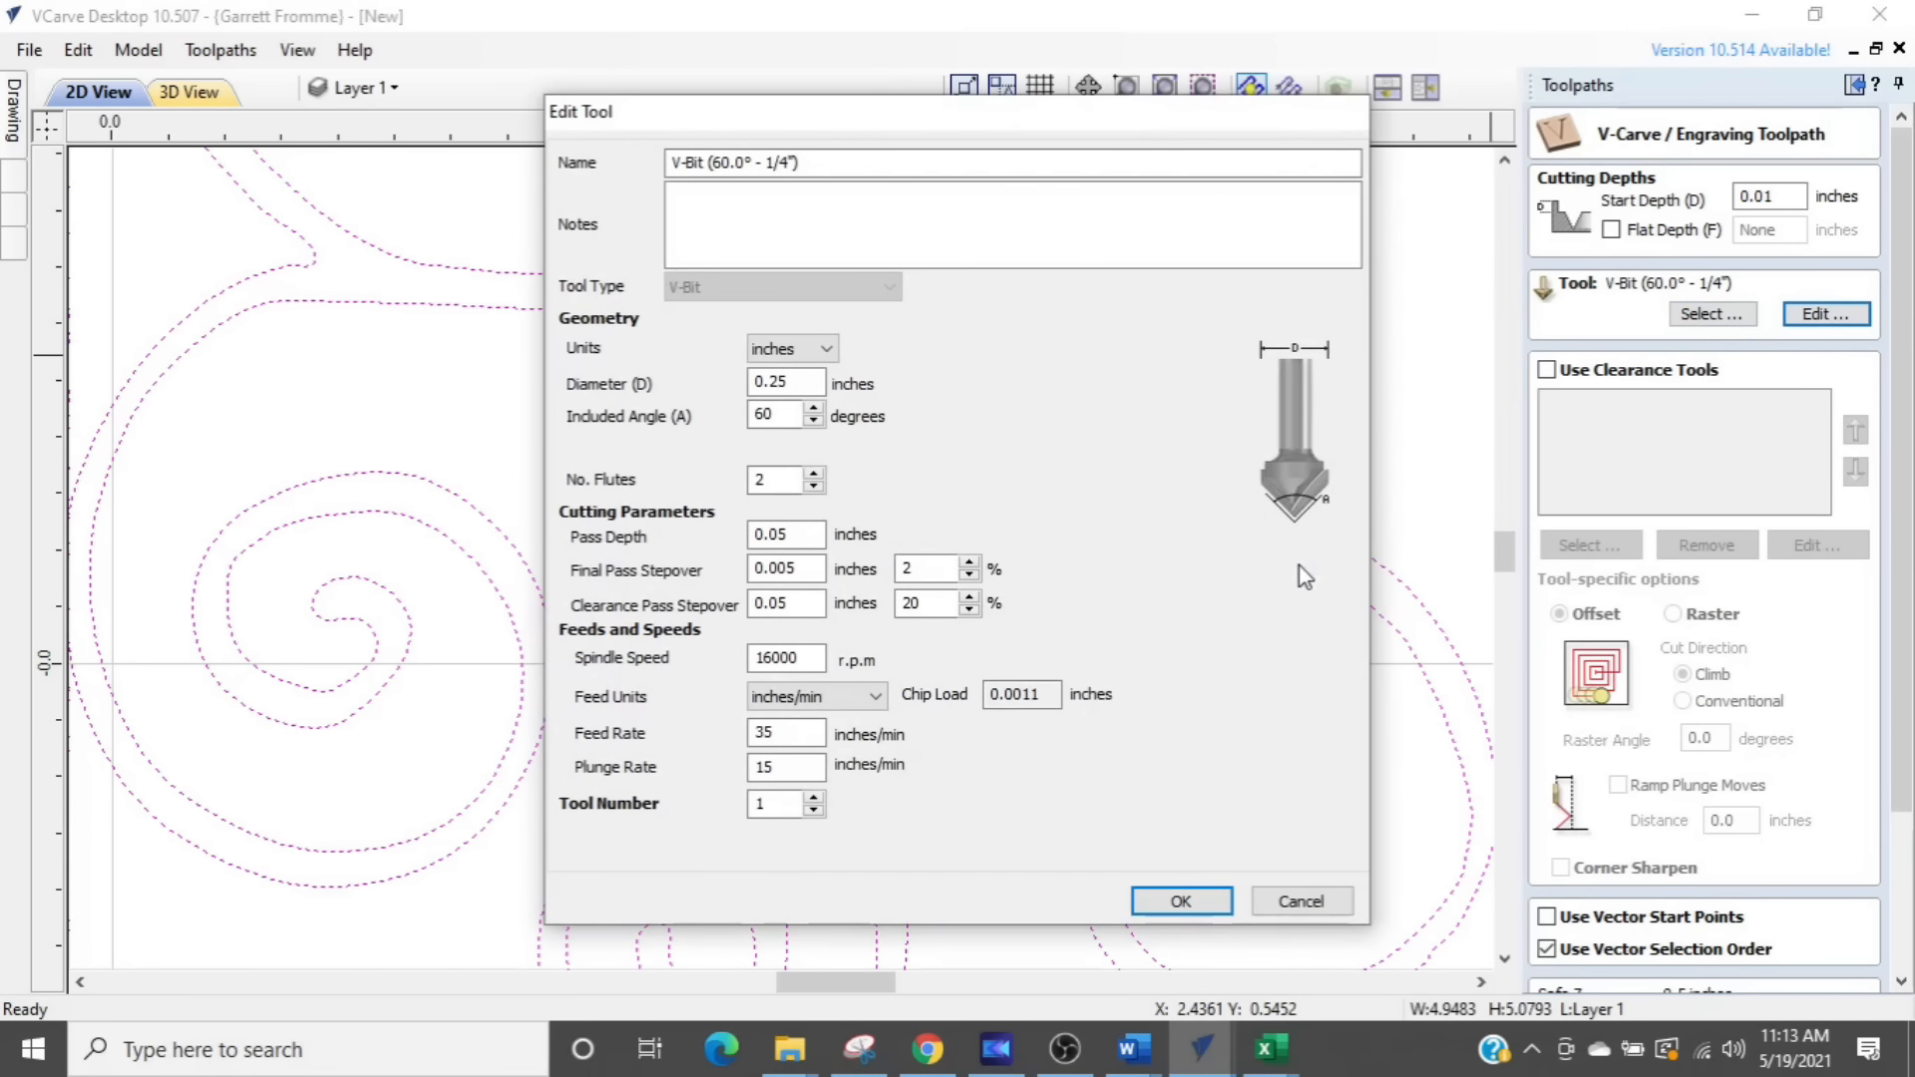
{"action": "double_click", "coordinate": [788, 733]}
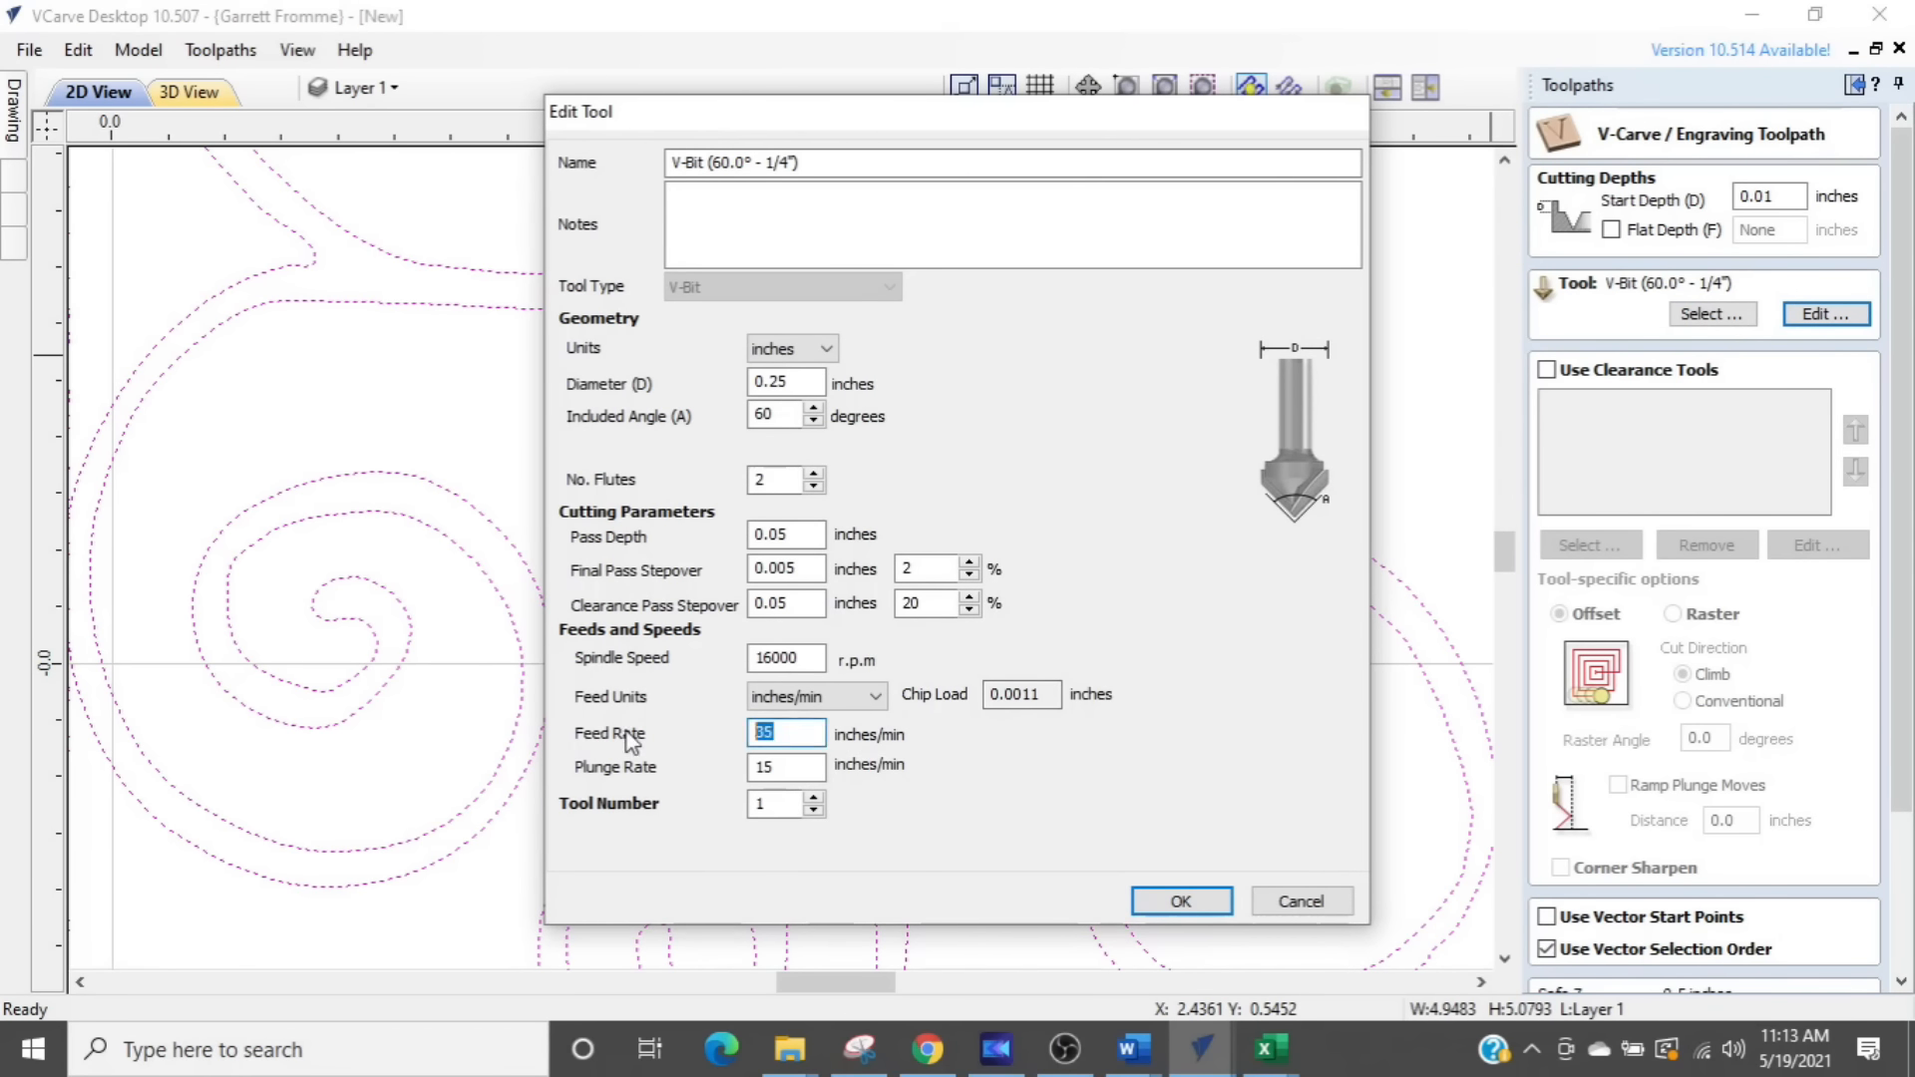
{"action": "type", "text": "50"}
{"action": "left_click", "coordinate": [1180, 903]}
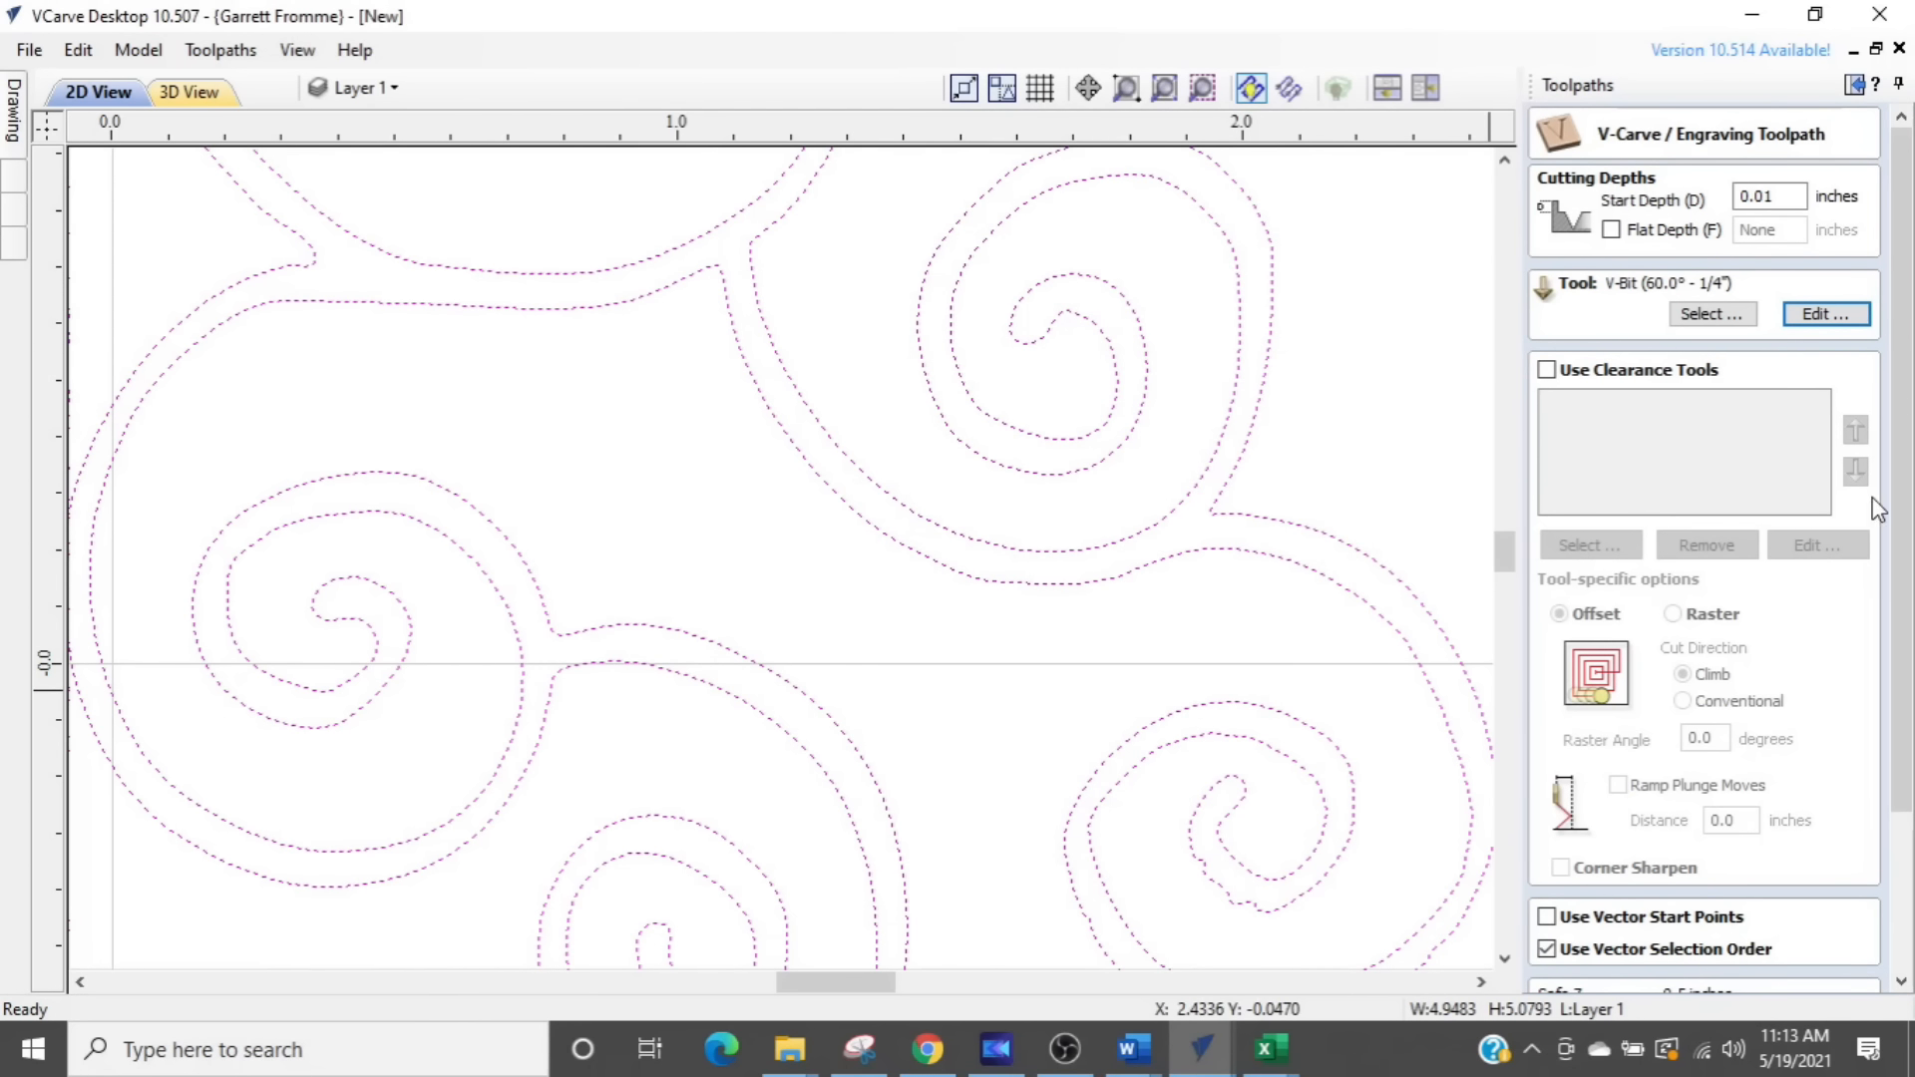
- Name the V-Carve toolpath "swirl" and calculate it
{"action": "scroll", "coordinate": [1905, 469], "scroll_direction": "down", "scroll_amount": 3}
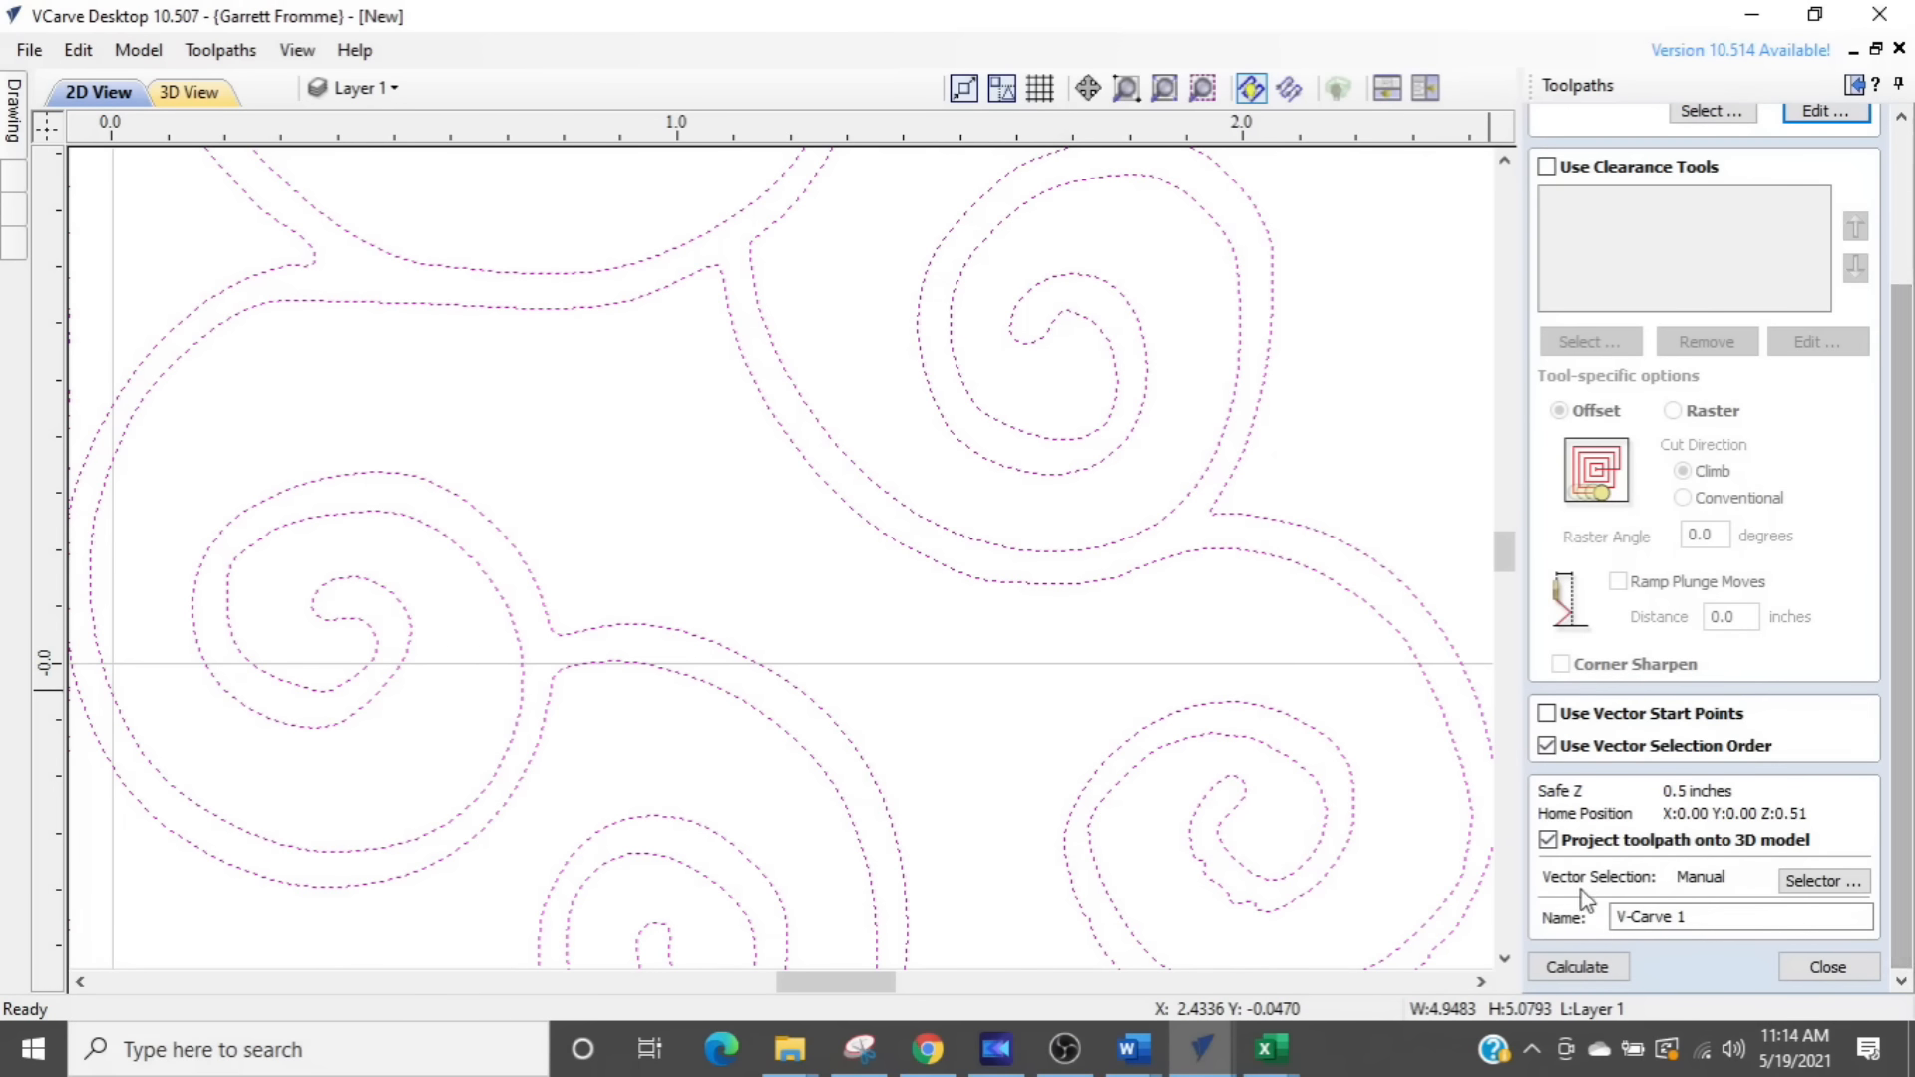
{"action": "left_click_drag", "start_coordinate": [1729, 918], "coordinate": [1495, 912]}
{"action": "type", "text": "swirl"}
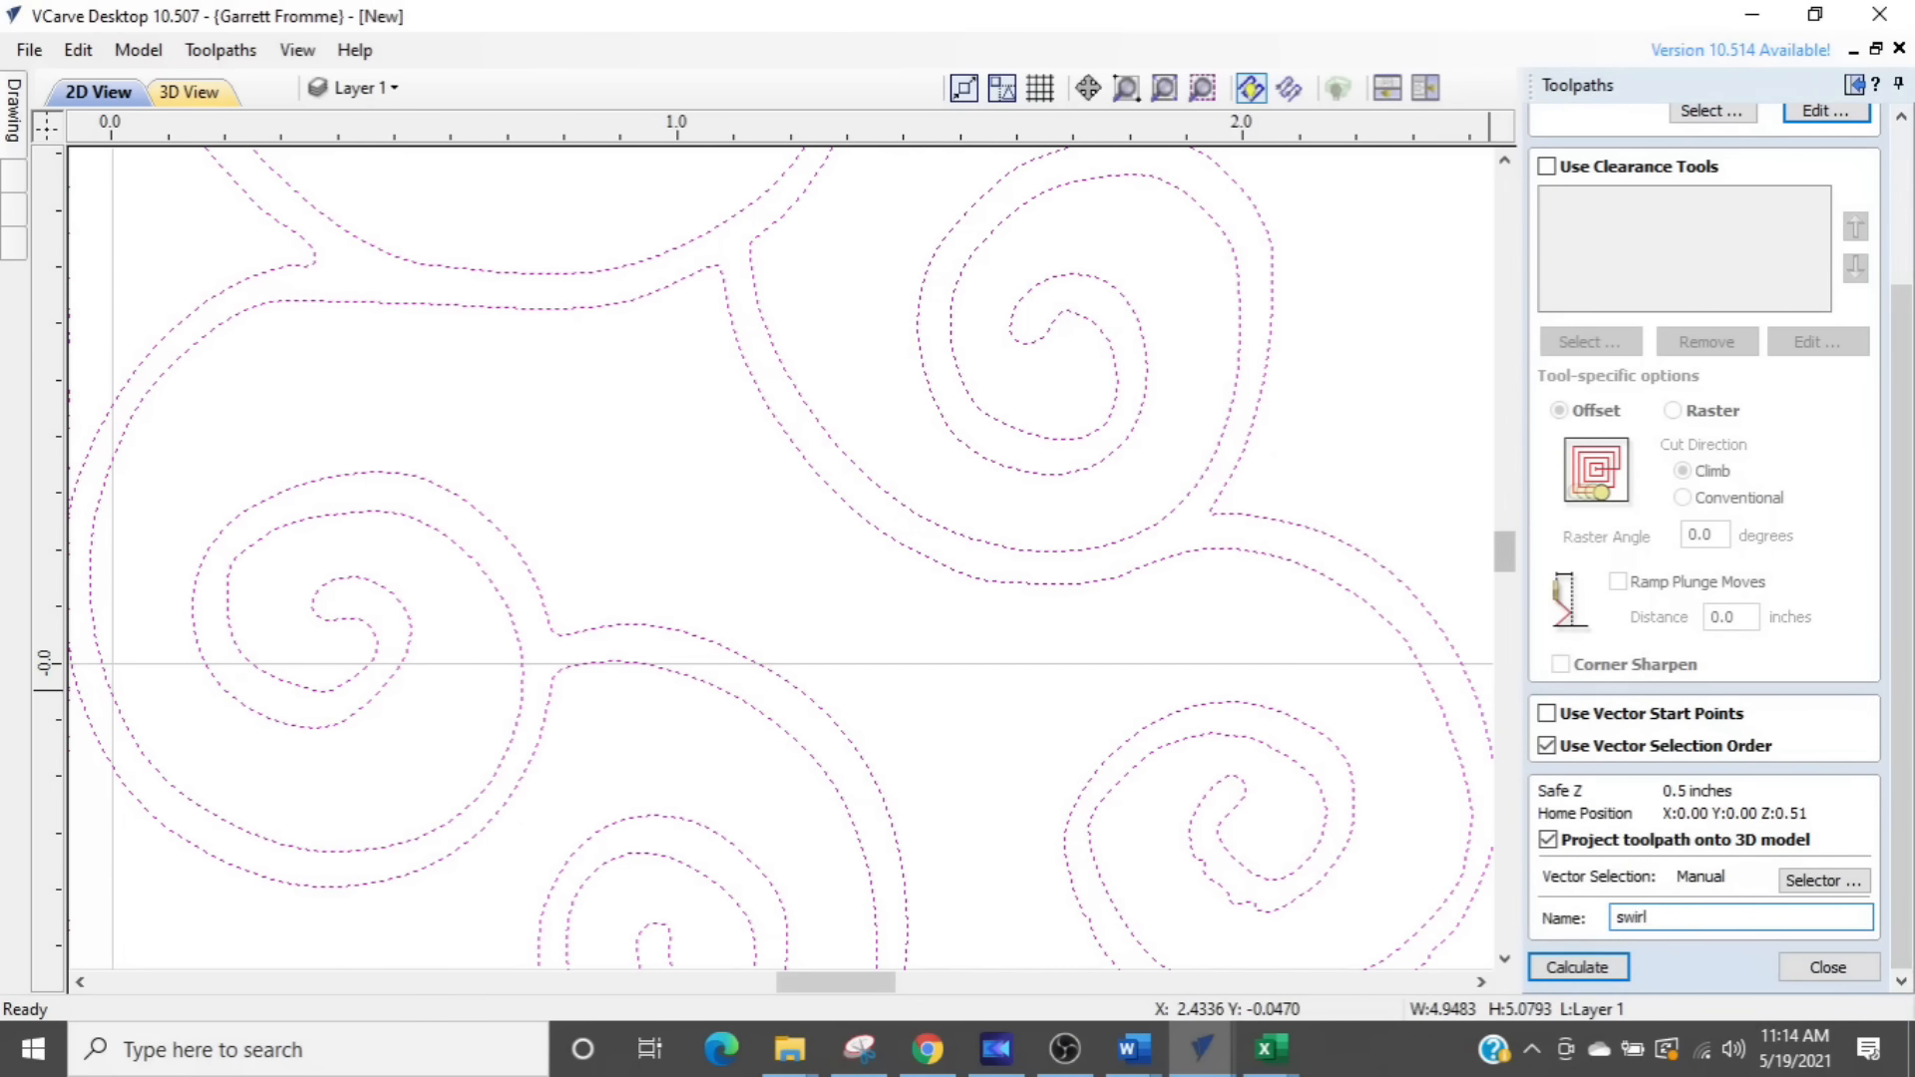
{"action": "key", "text": "Return"}
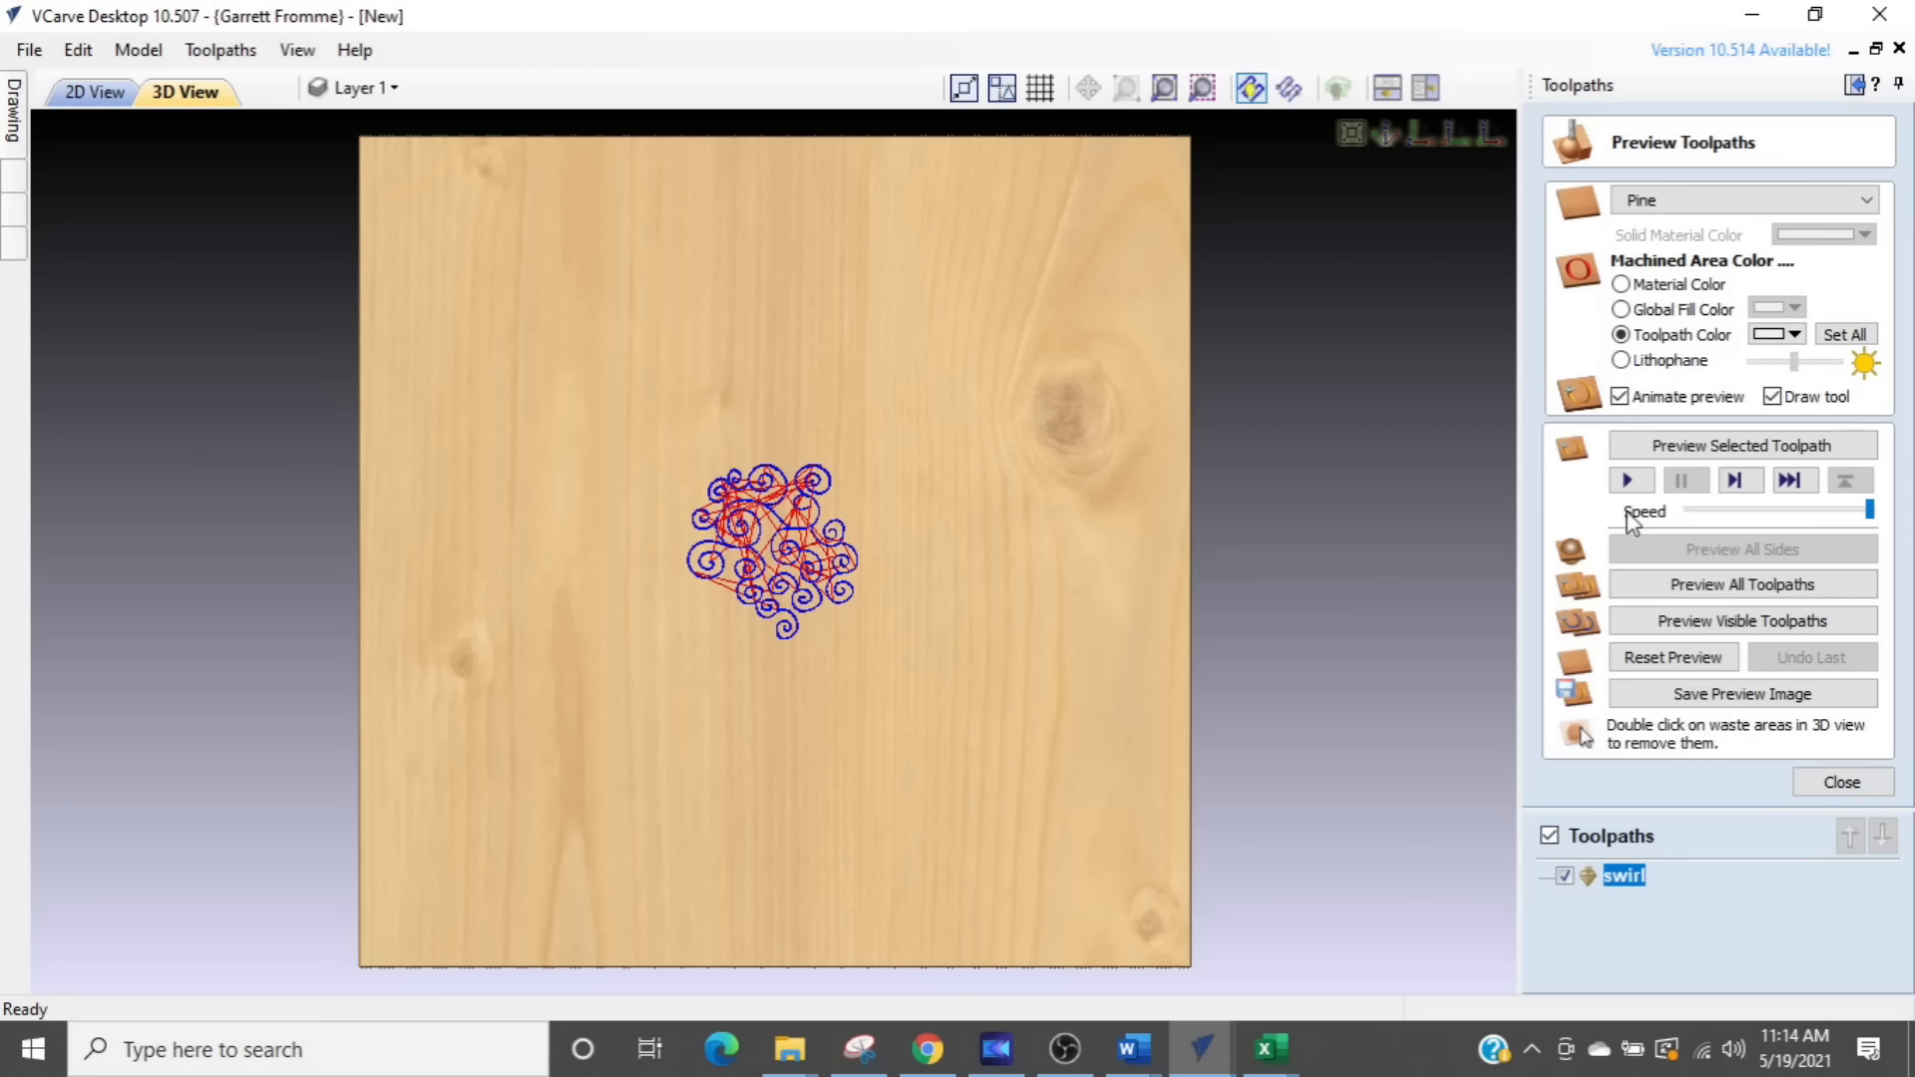
- Preview the swirl toolpath on the pine board with its toolpath color set to black, and inspect the carved swirls up close
{"action": "left_click", "coordinate": [1673, 450]}
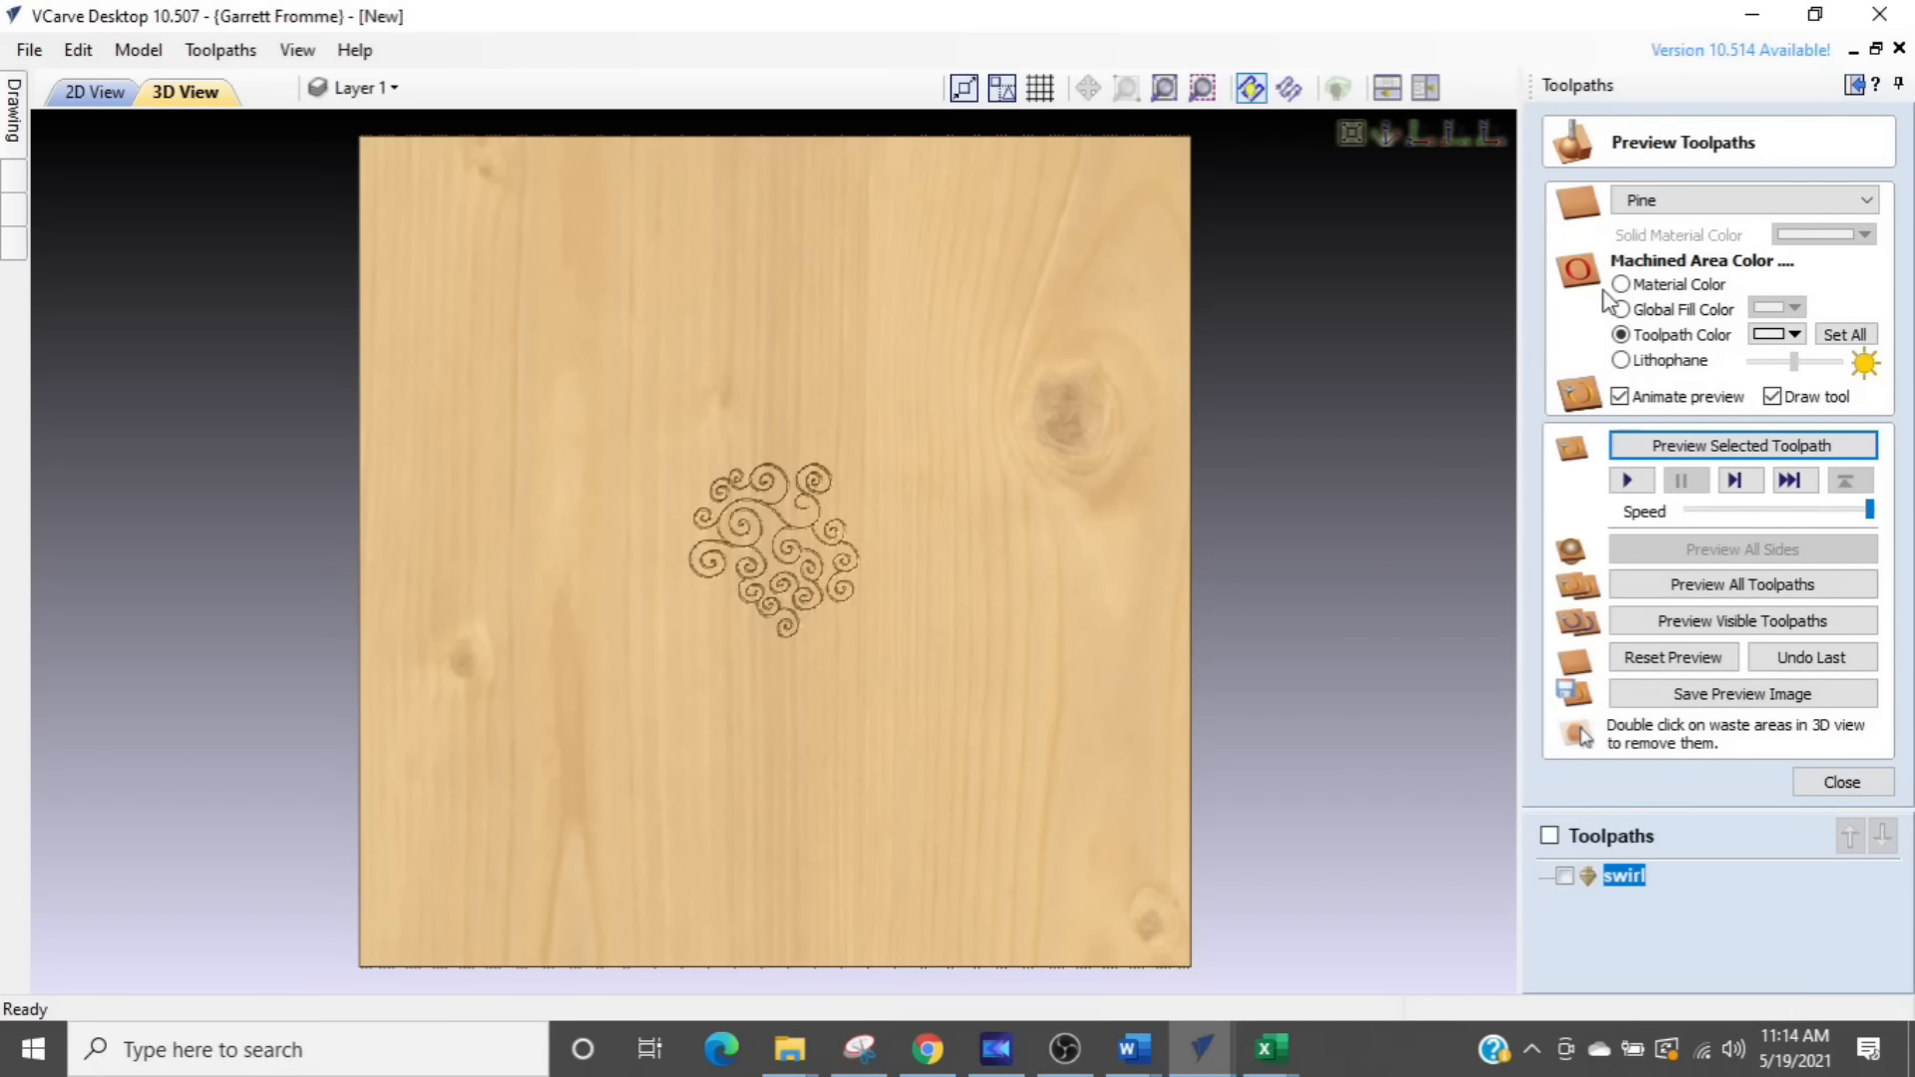
{"action": "left_click", "coordinate": [1714, 337]}
{"action": "left_click", "coordinate": [1621, 336]}
{"action": "left_click", "coordinate": [1778, 335]}
{"action": "left_click", "coordinate": [1763, 363]}
{"action": "scroll", "coordinate": [866, 571], "scroll_direction": "up", "scroll_amount": 5}
{"action": "left_click_drag", "start_coordinate": [866, 570], "coordinate": [923, 661]}
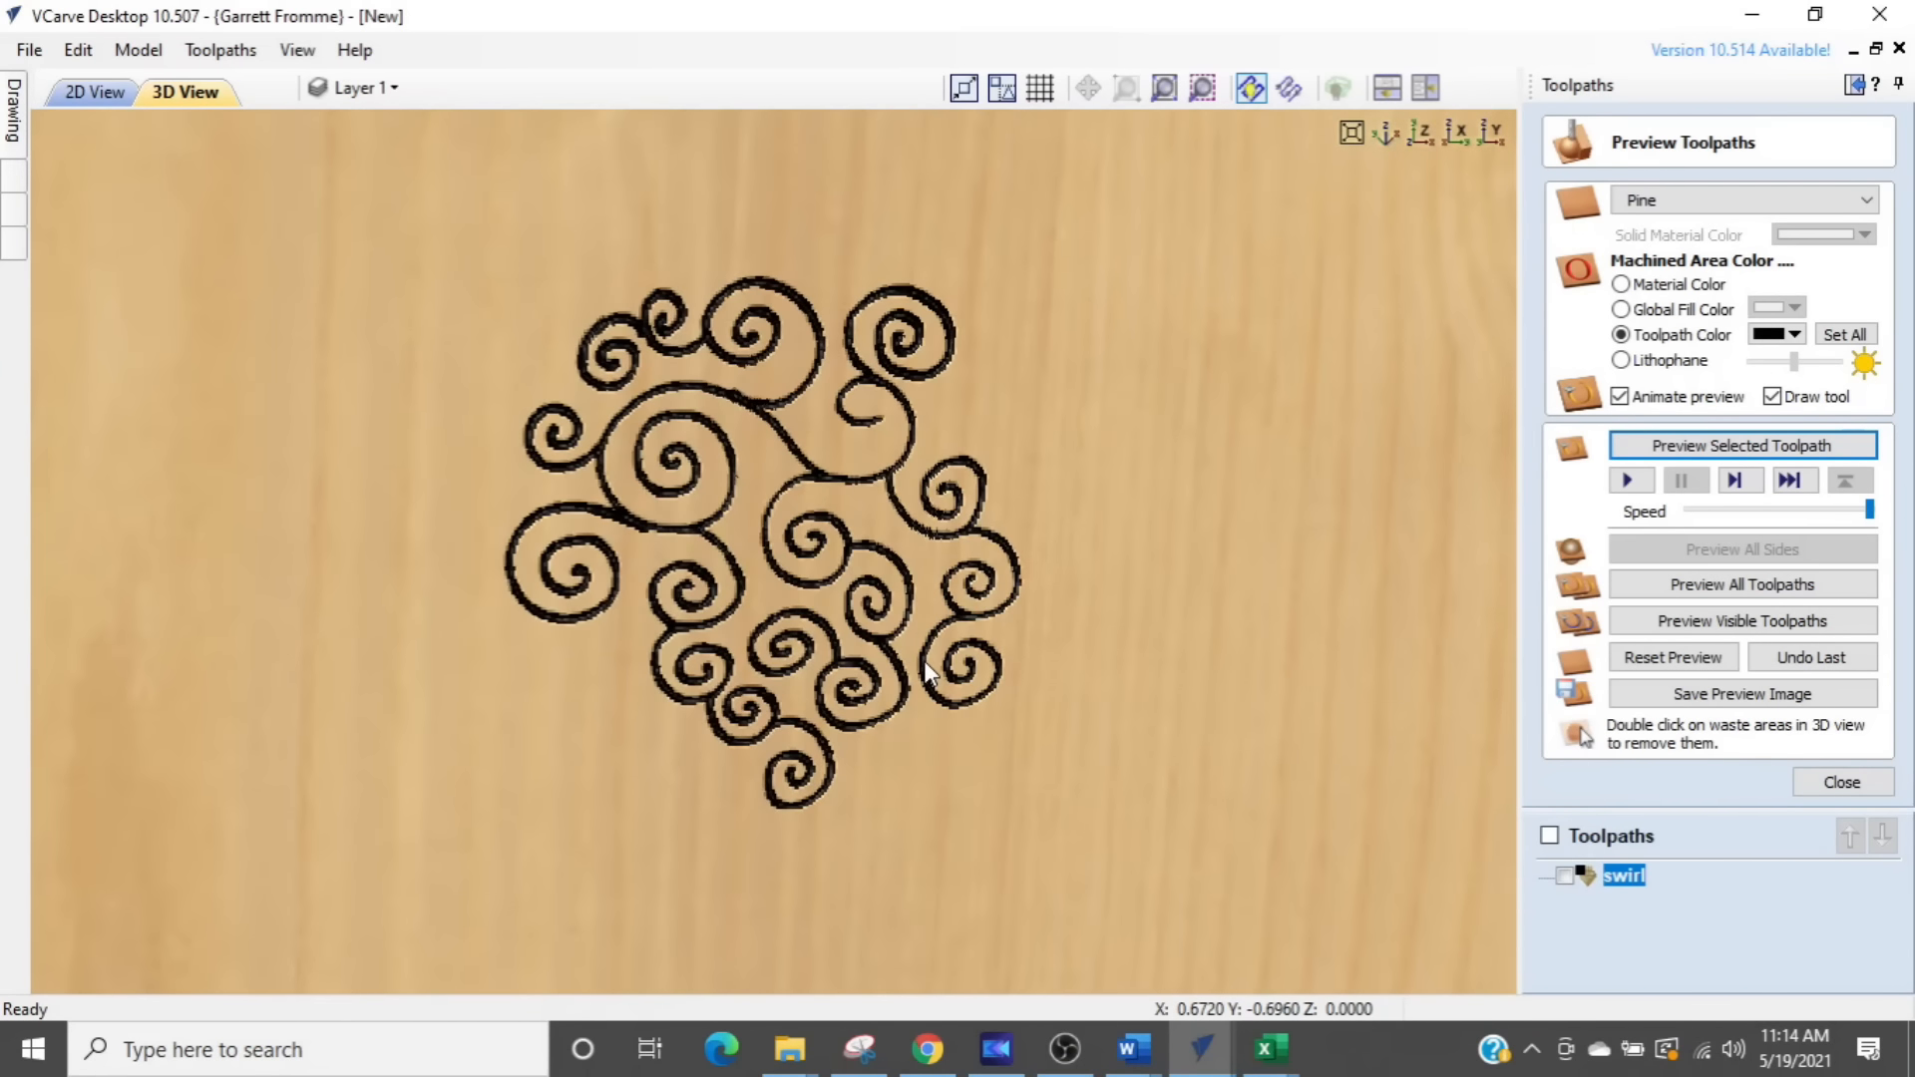
{"action": "left_click_drag", "start_coordinate": [770, 549], "coordinate": [589, 409]}
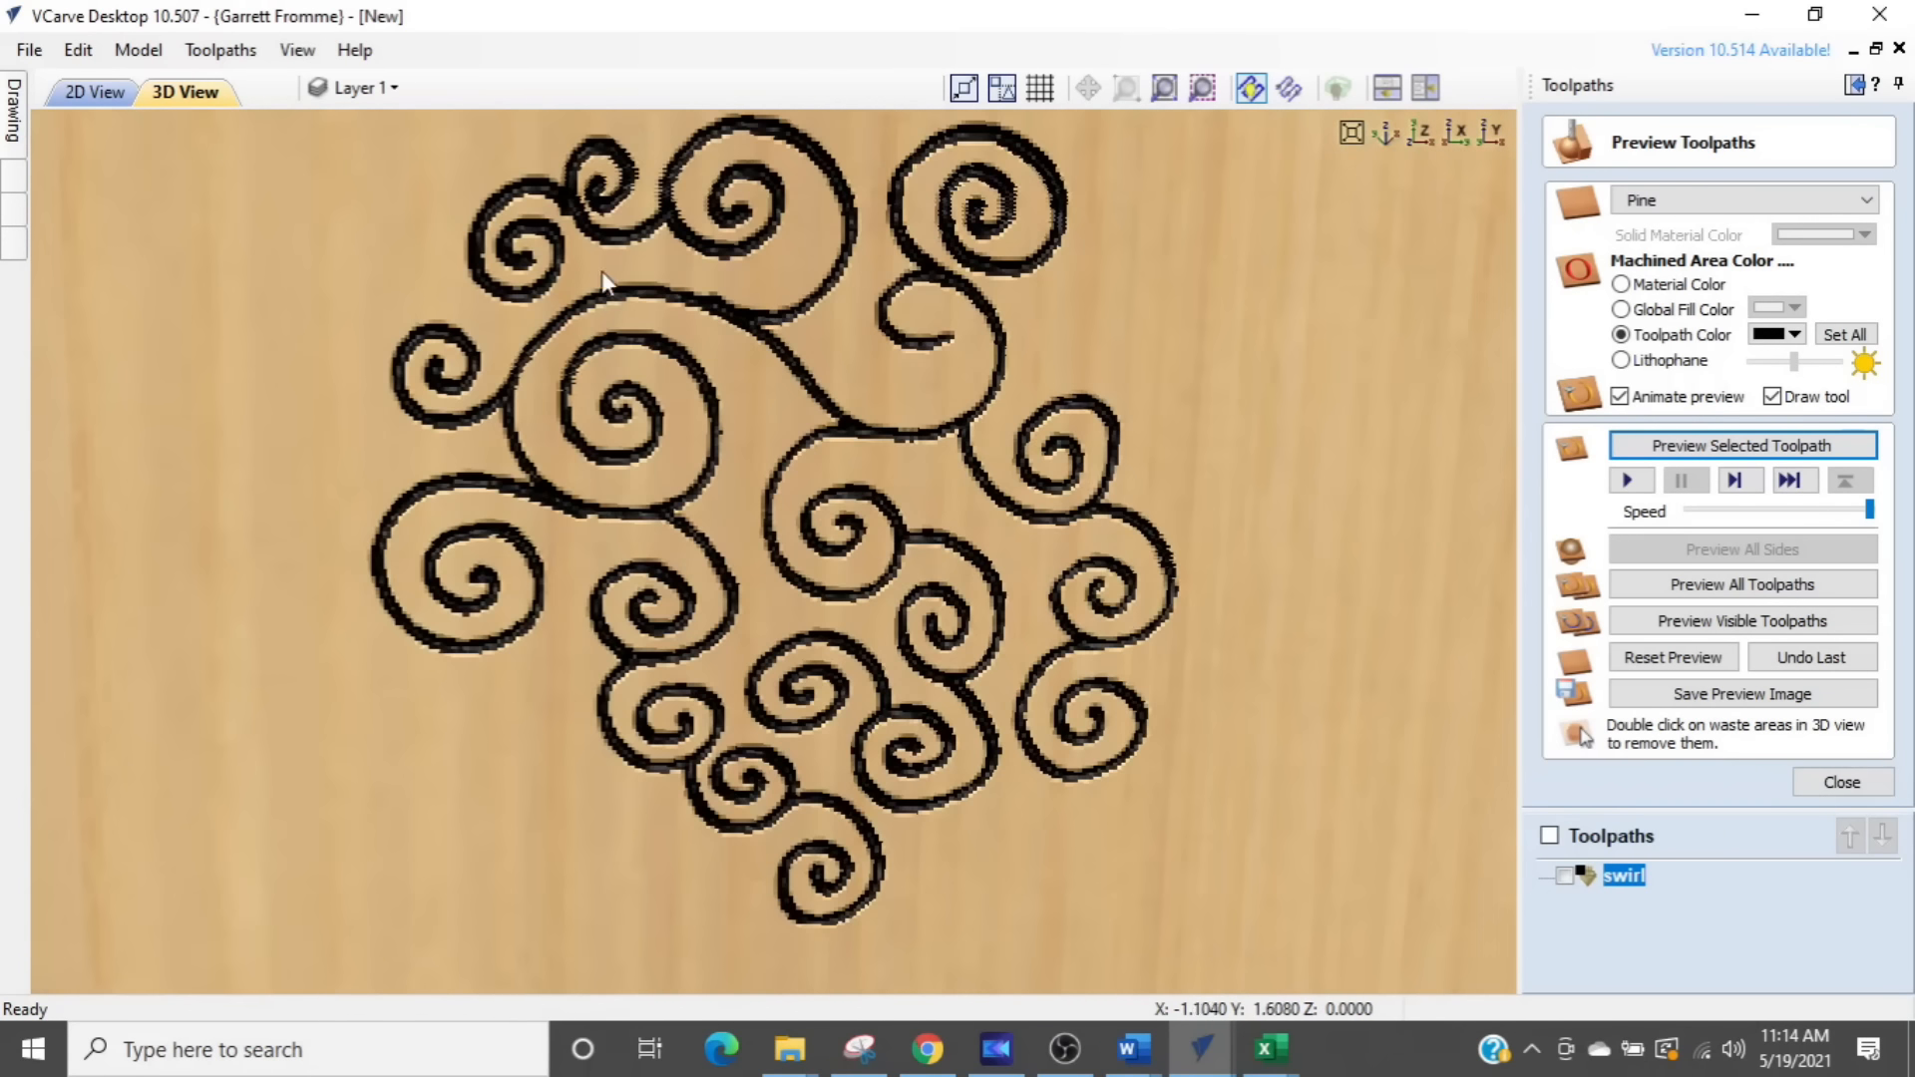
{"action": "middle_click_drag", "start_coordinate": [598, 298], "coordinate": [624, 411]}
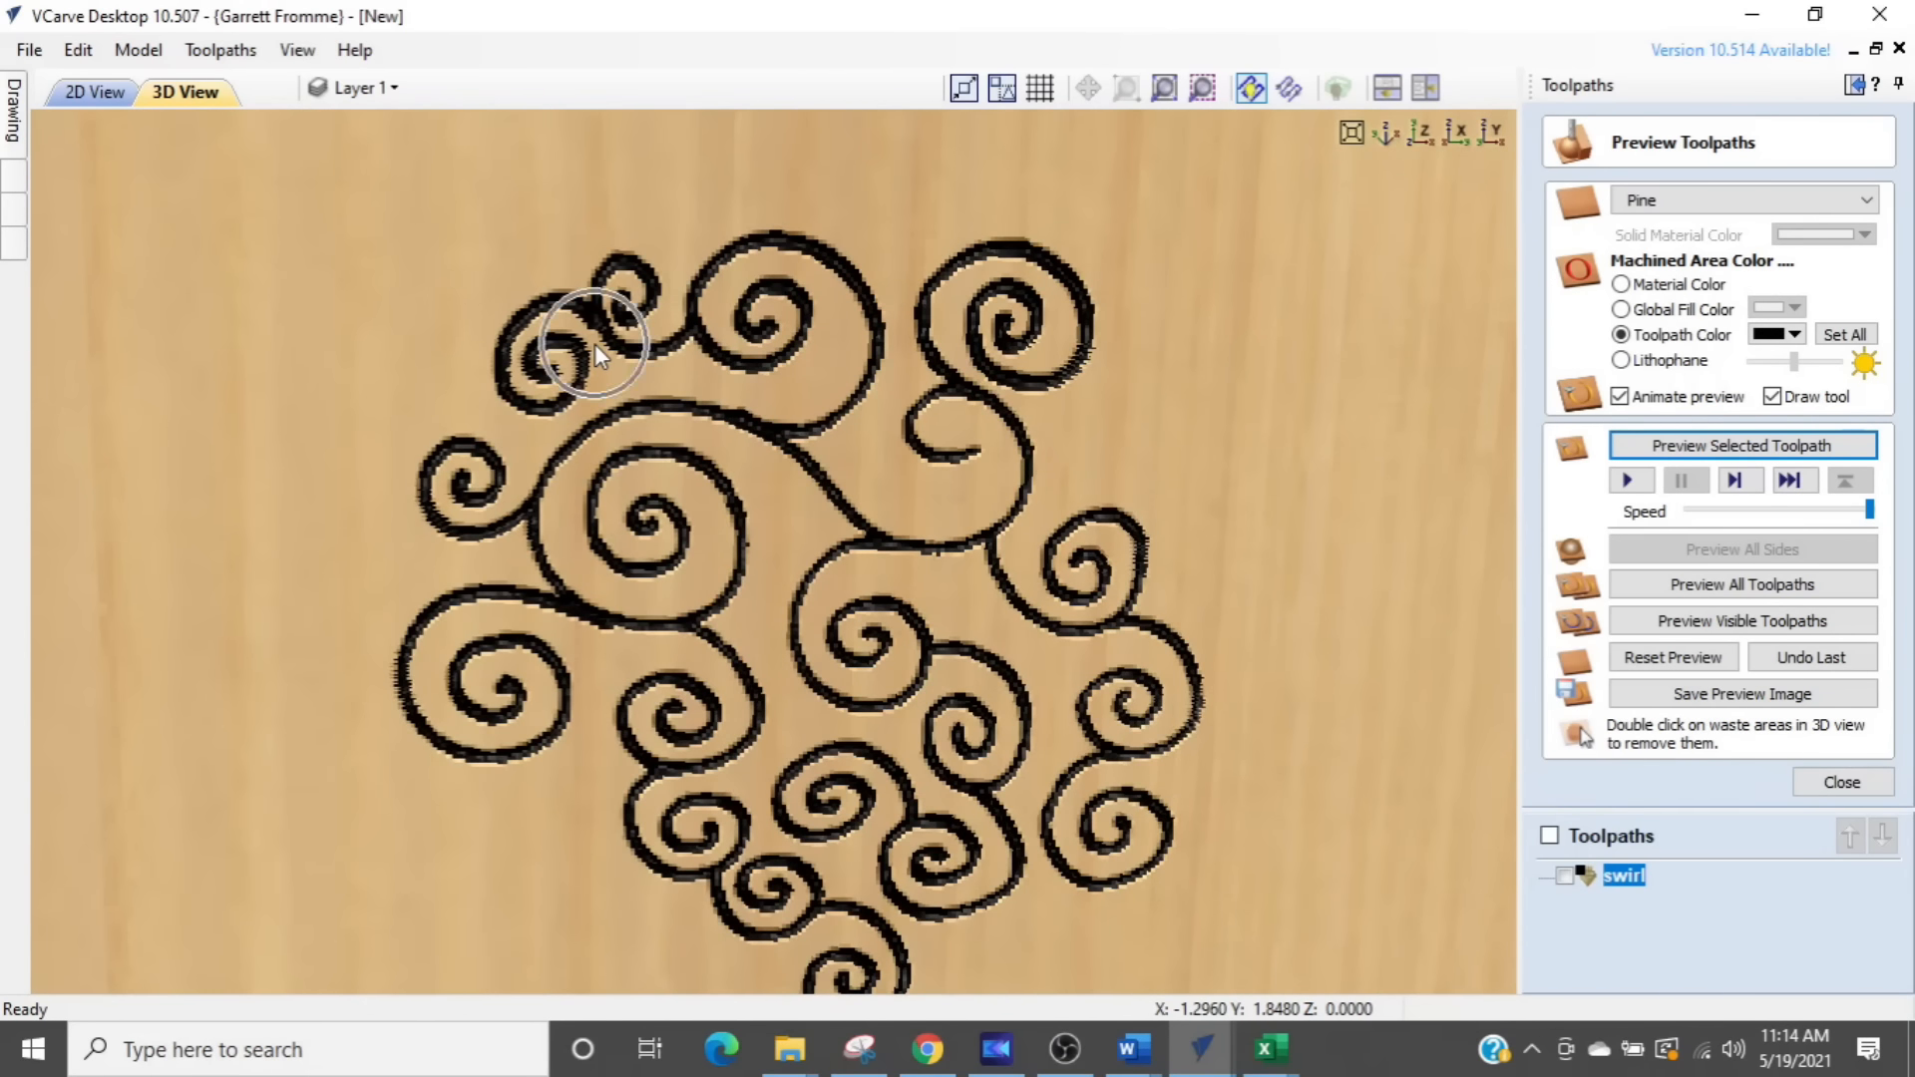
{"action": "scroll", "coordinate": [595, 343], "scroll_direction": "down", "scroll_amount": 2}
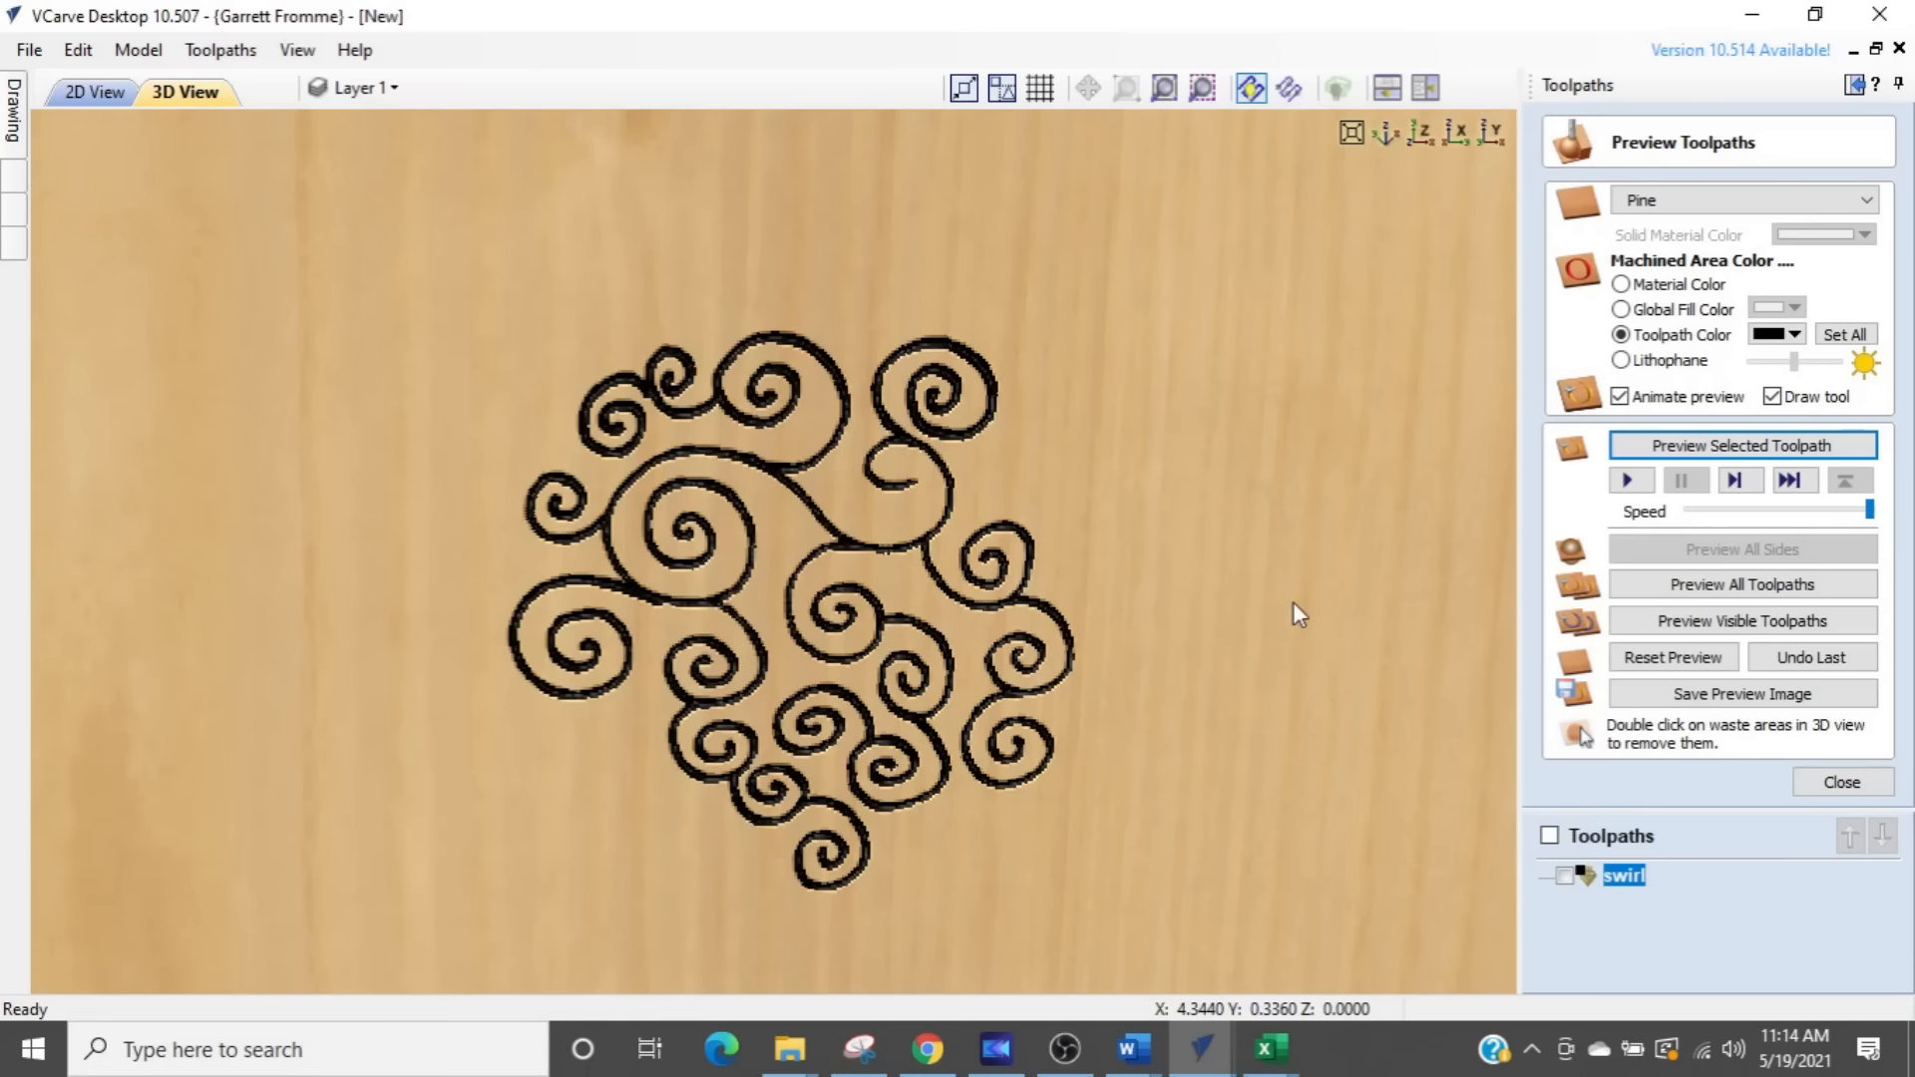
- Close the toolpath preview and return to the drawing commands with the whole swirl design shown in 2D
{"action": "left_click", "coordinate": [1843, 782]}
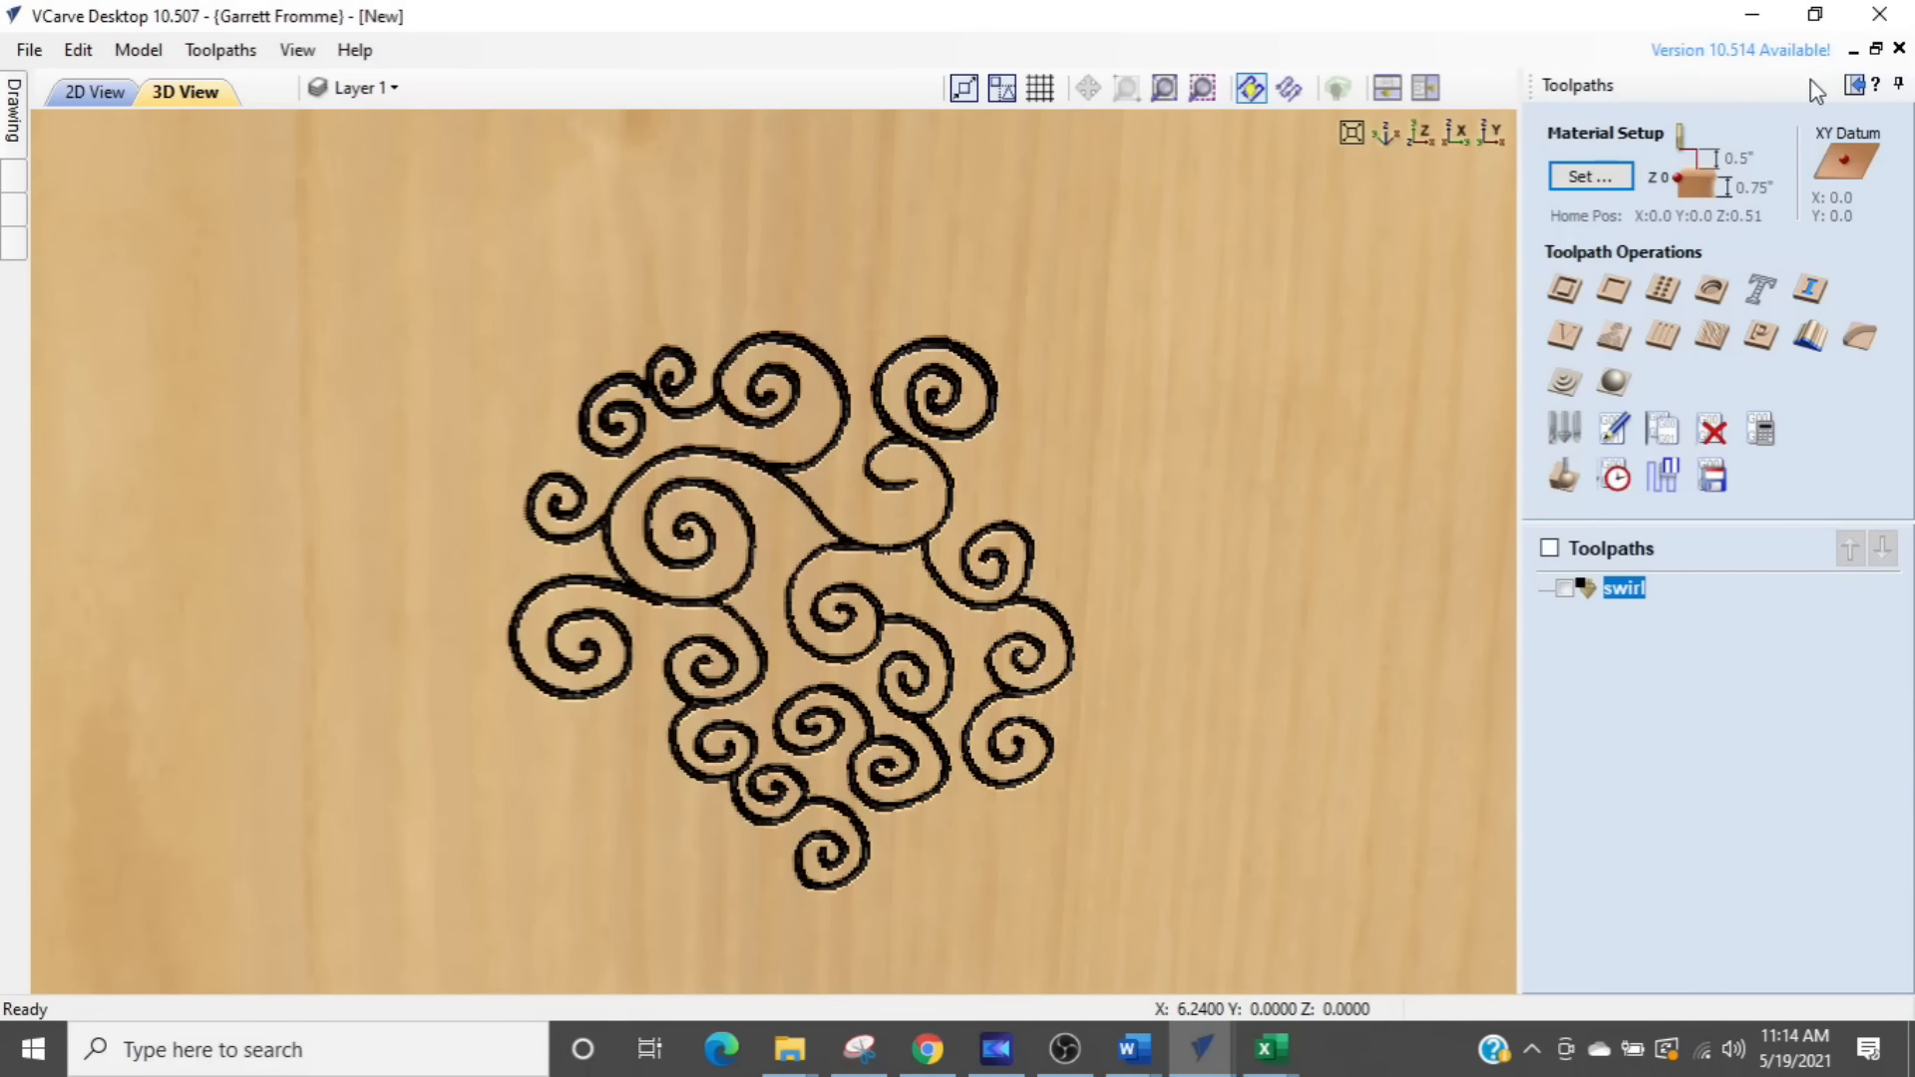
{"action": "left_click", "coordinate": [1851, 86]}
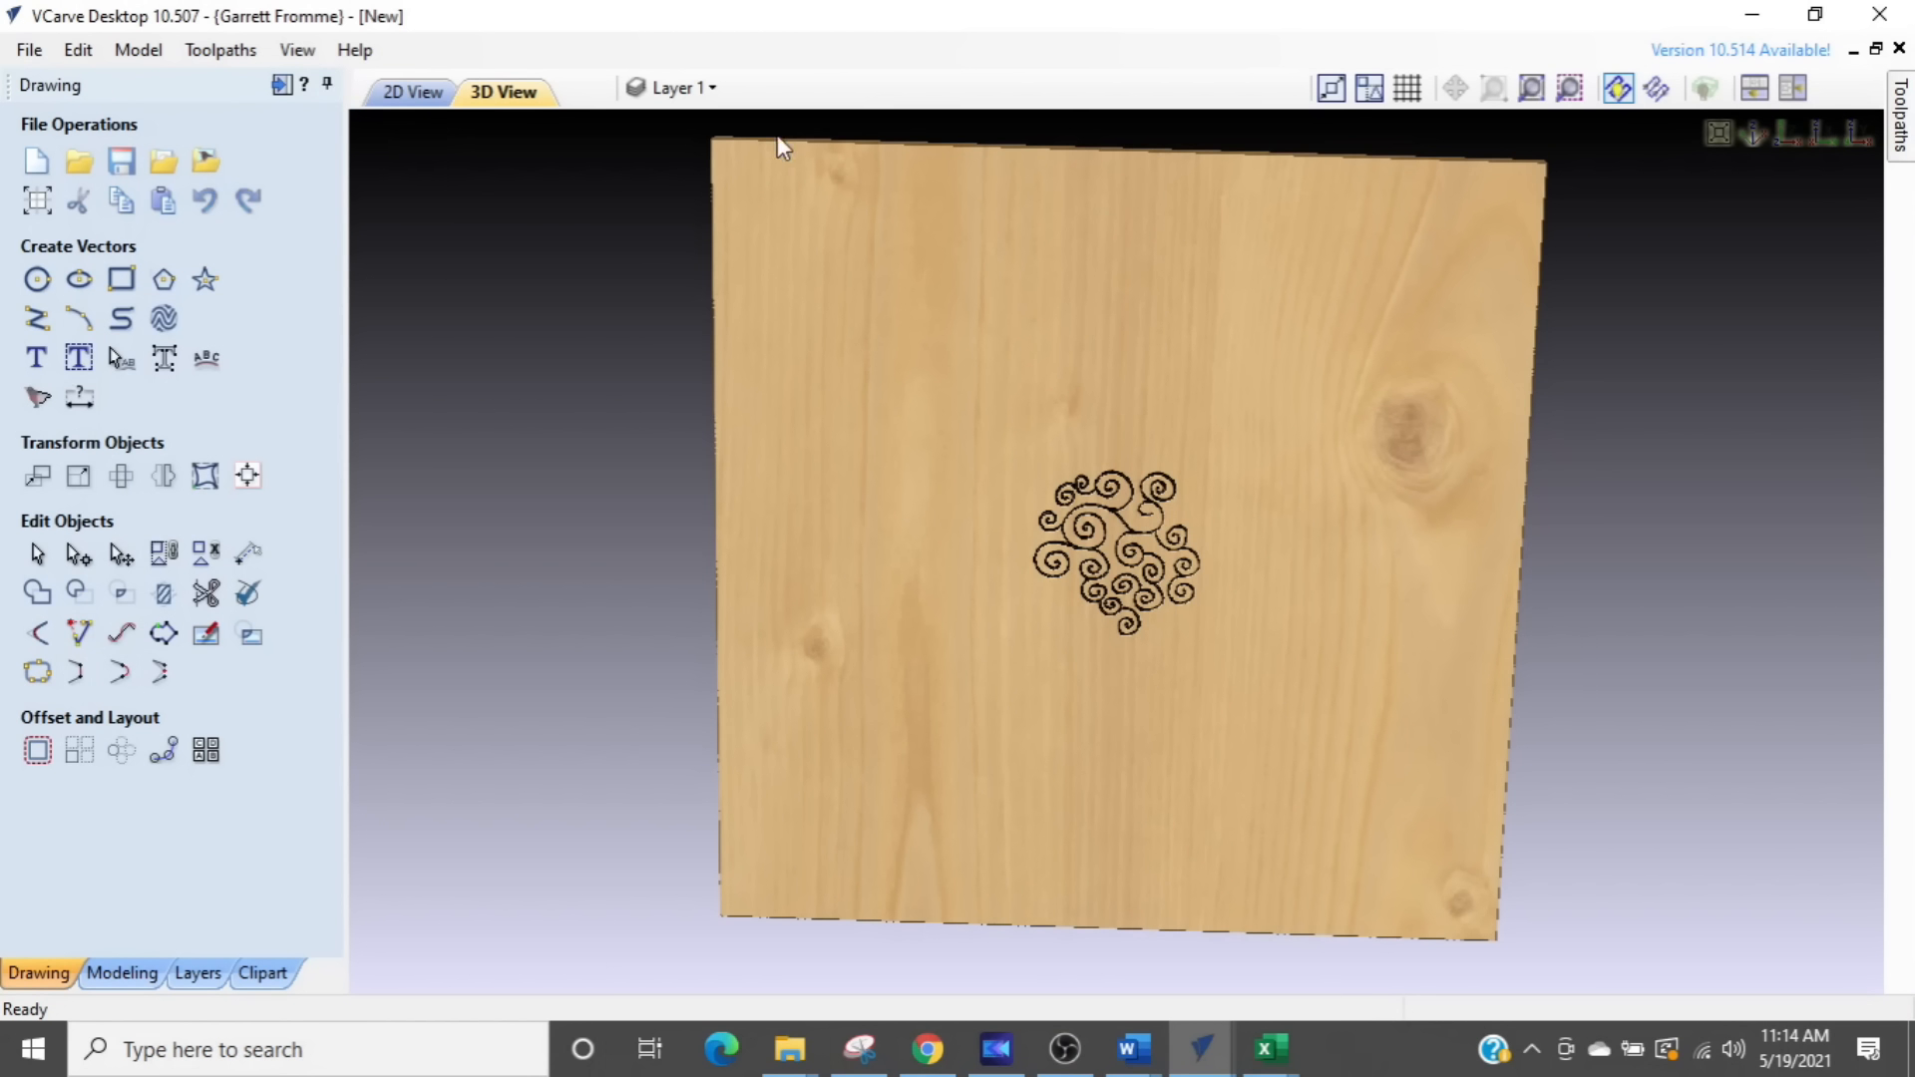
{"action": "left_click", "coordinate": [415, 92]}
{"action": "scroll", "coordinate": [950, 511], "scroll_direction": "down", "scroll_amount": 6}
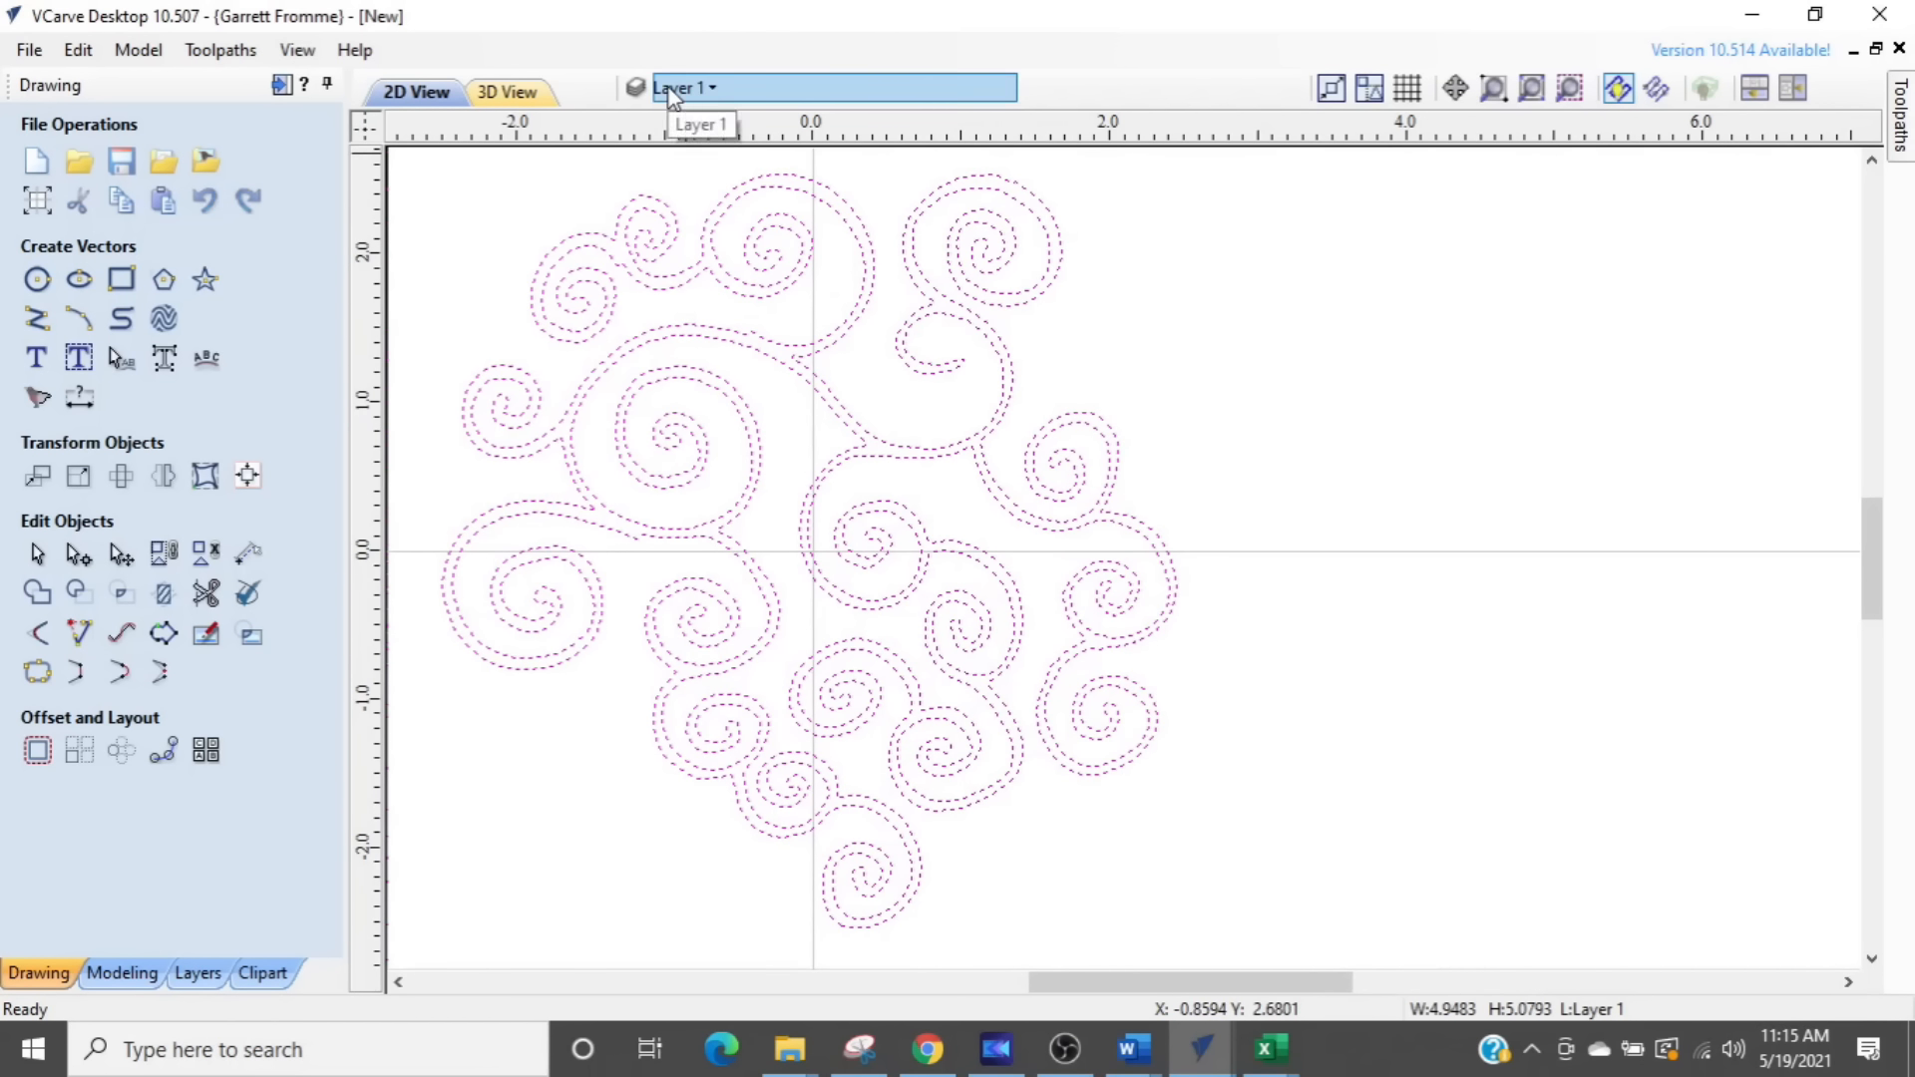
{"action": "scroll", "coordinate": [897, 412], "scroll_direction": "down", "scroll_amount": 2}
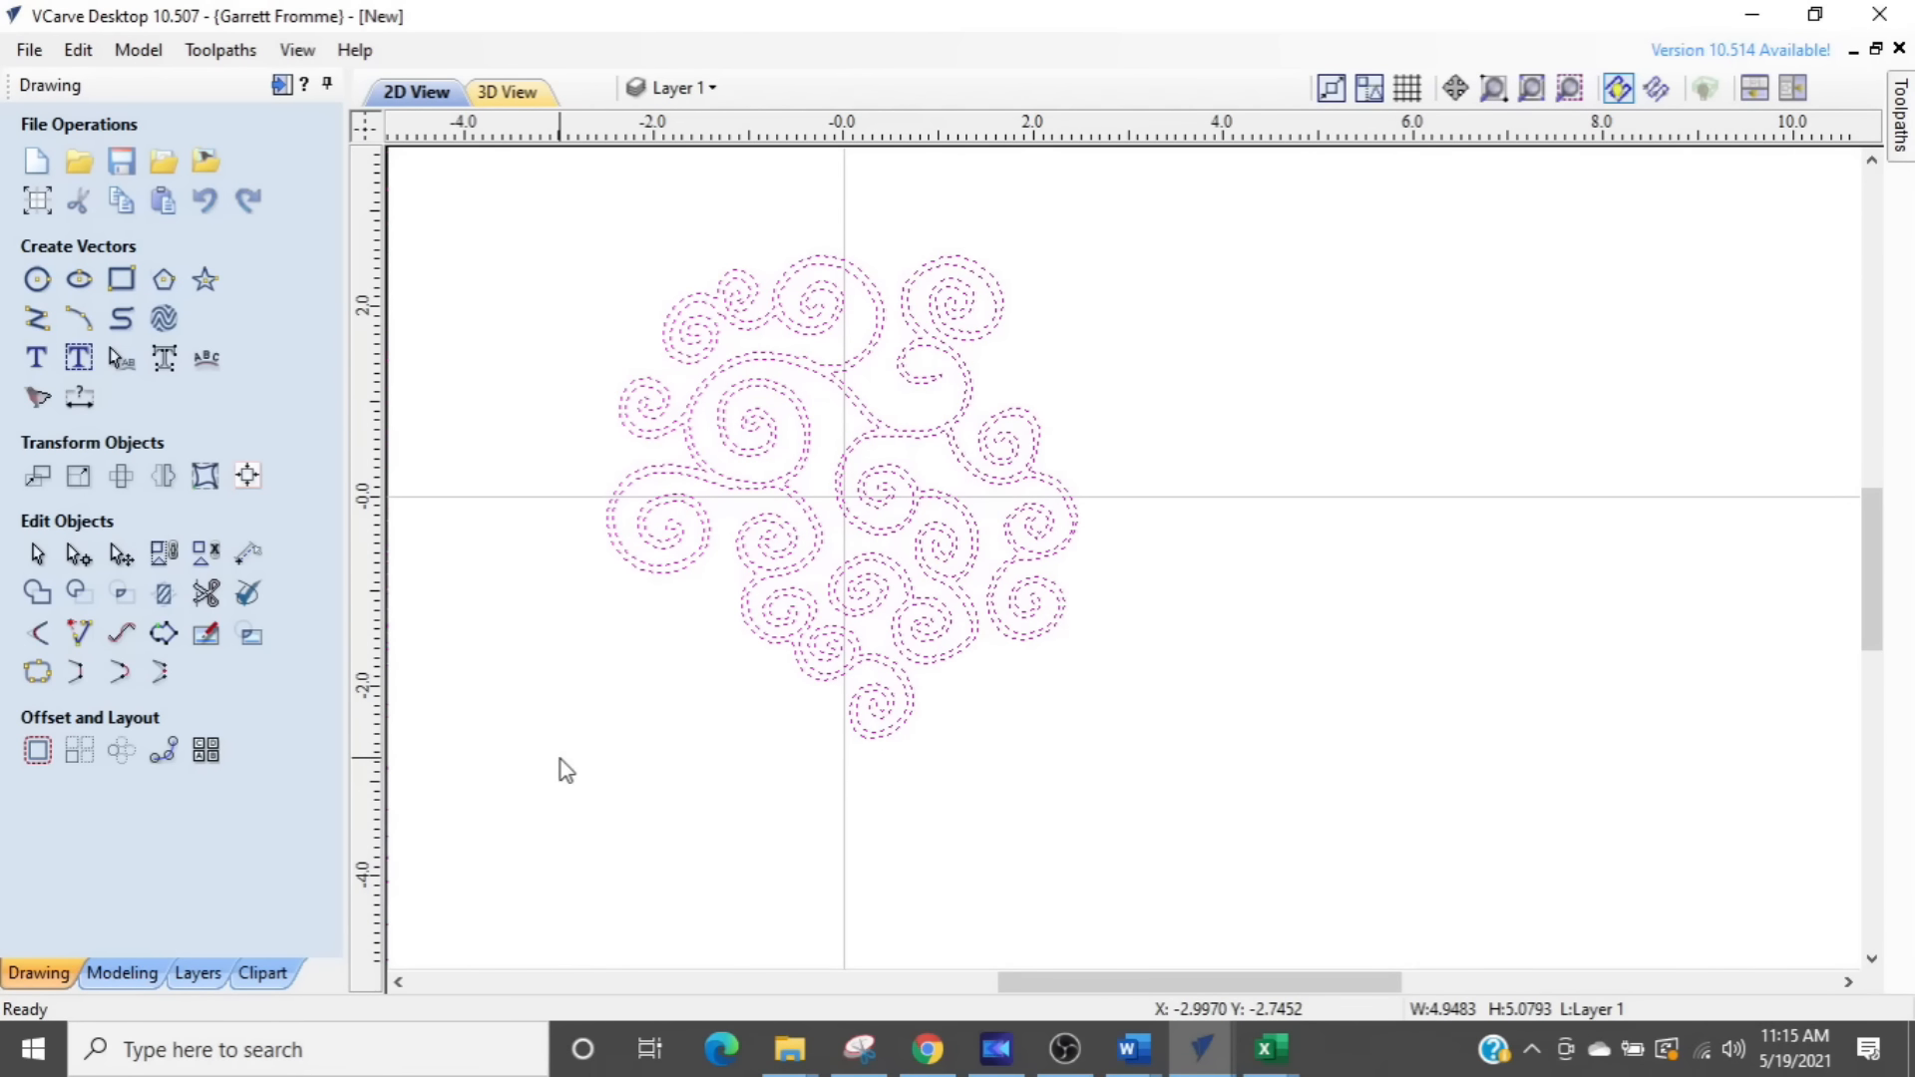
- Delete the swirl vectors and turn the Bitmap Layer's visibility back on
{"action": "key", "text": "Delete"}
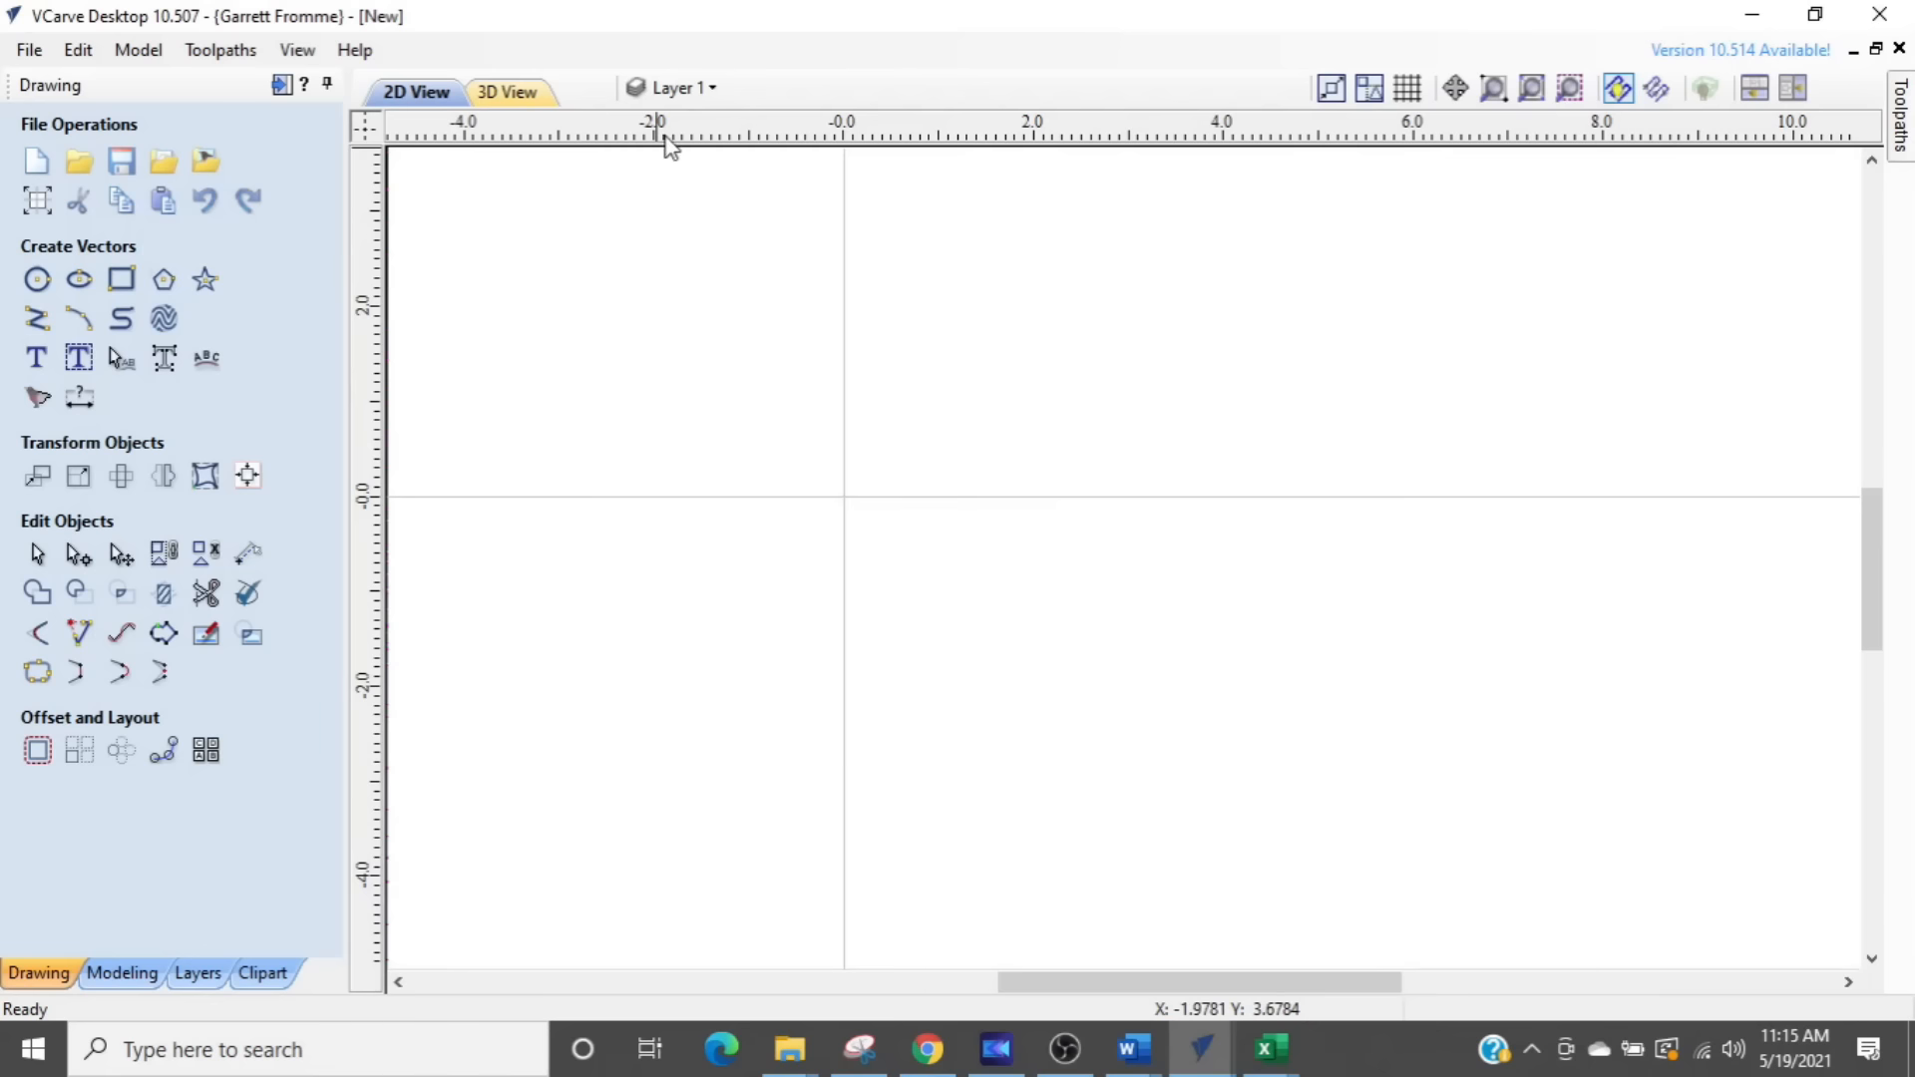
{"action": "left_click", "coordinate": [658, 88]}
{"action": "left_click", "coordinate": [674, 133]}
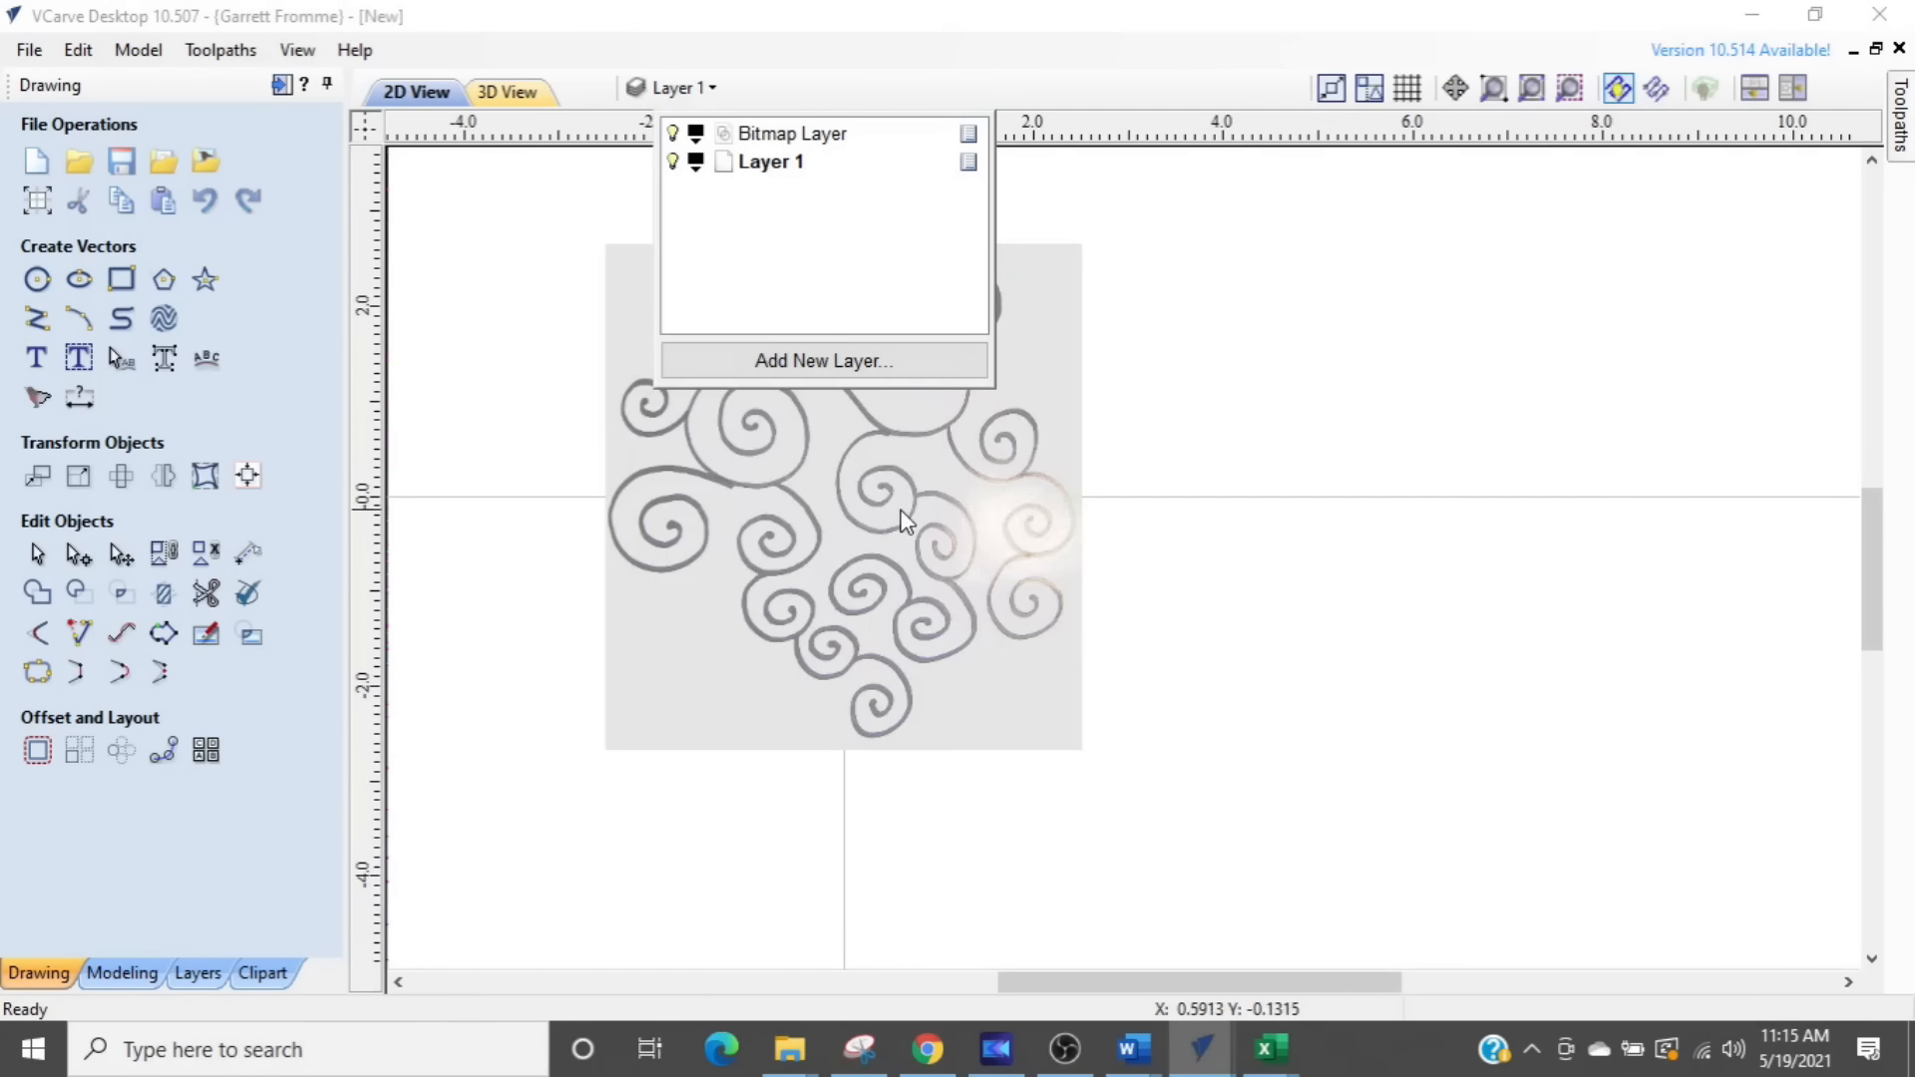
- Inspect the glare area of the swirl photo up close and delete the bitmap
{"action": "left_click", "coordinate": [909, 530]}
{"action": "scroll", "coordinate": [1019, 584], "scroll_direction": "up", "scroll_amount": 3}
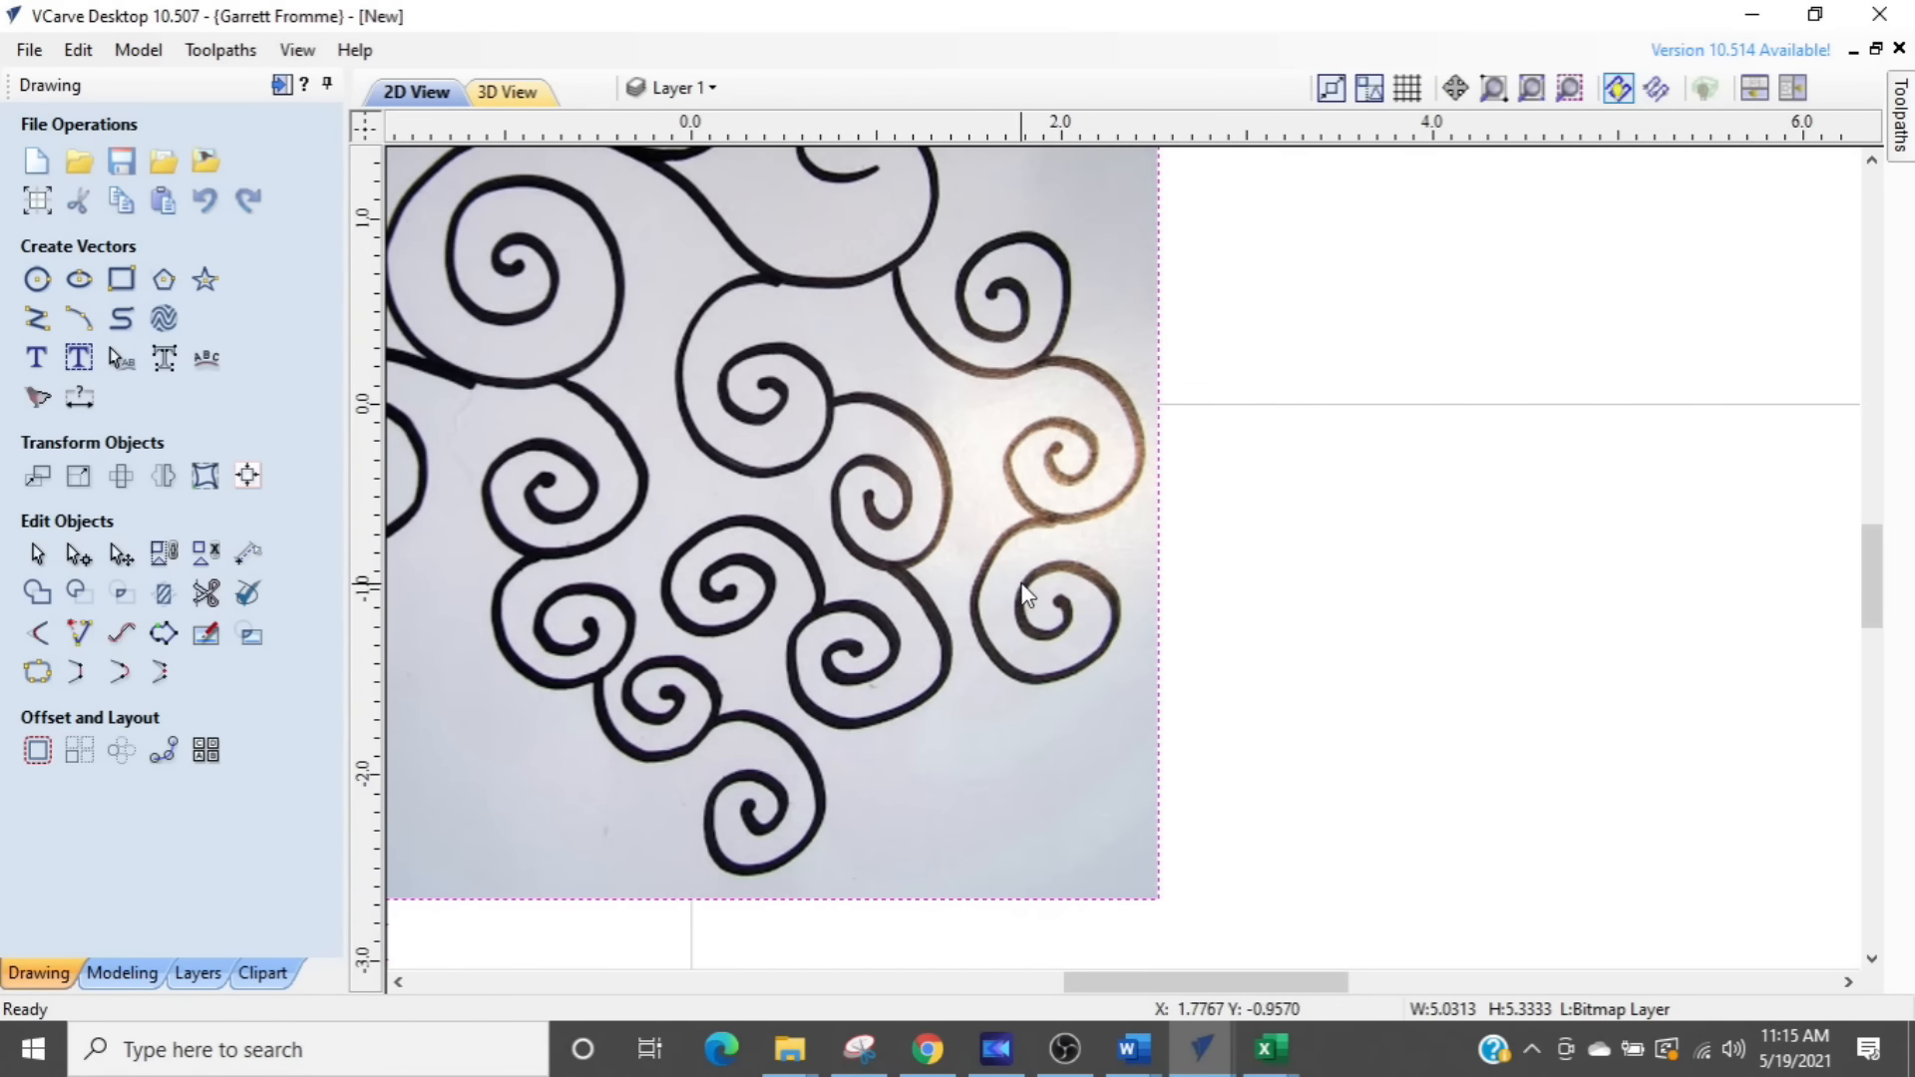
{"action": "left_click", "coordinate": [1032, 526]}
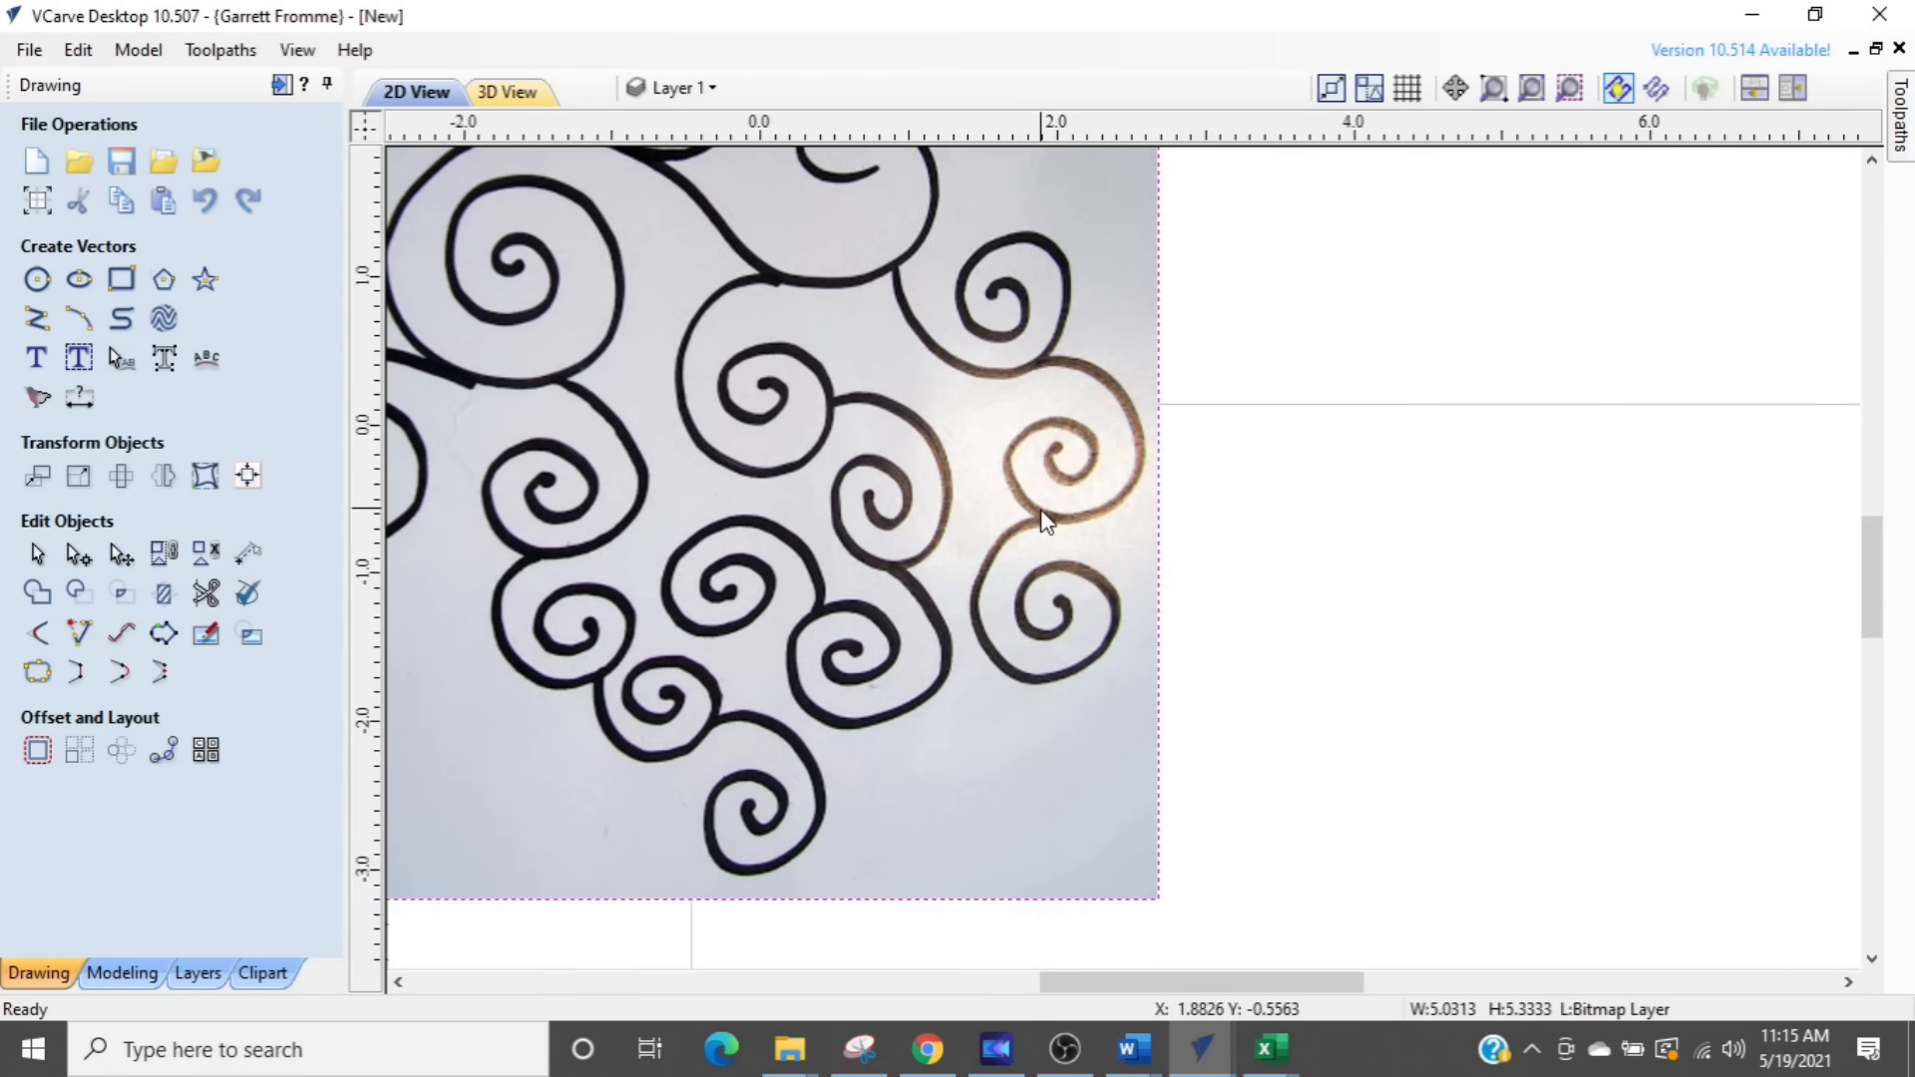
{"action": "scroll", "coordinate": [1039, 509], "scroll_direction": "down", "scroll_amount": 3}
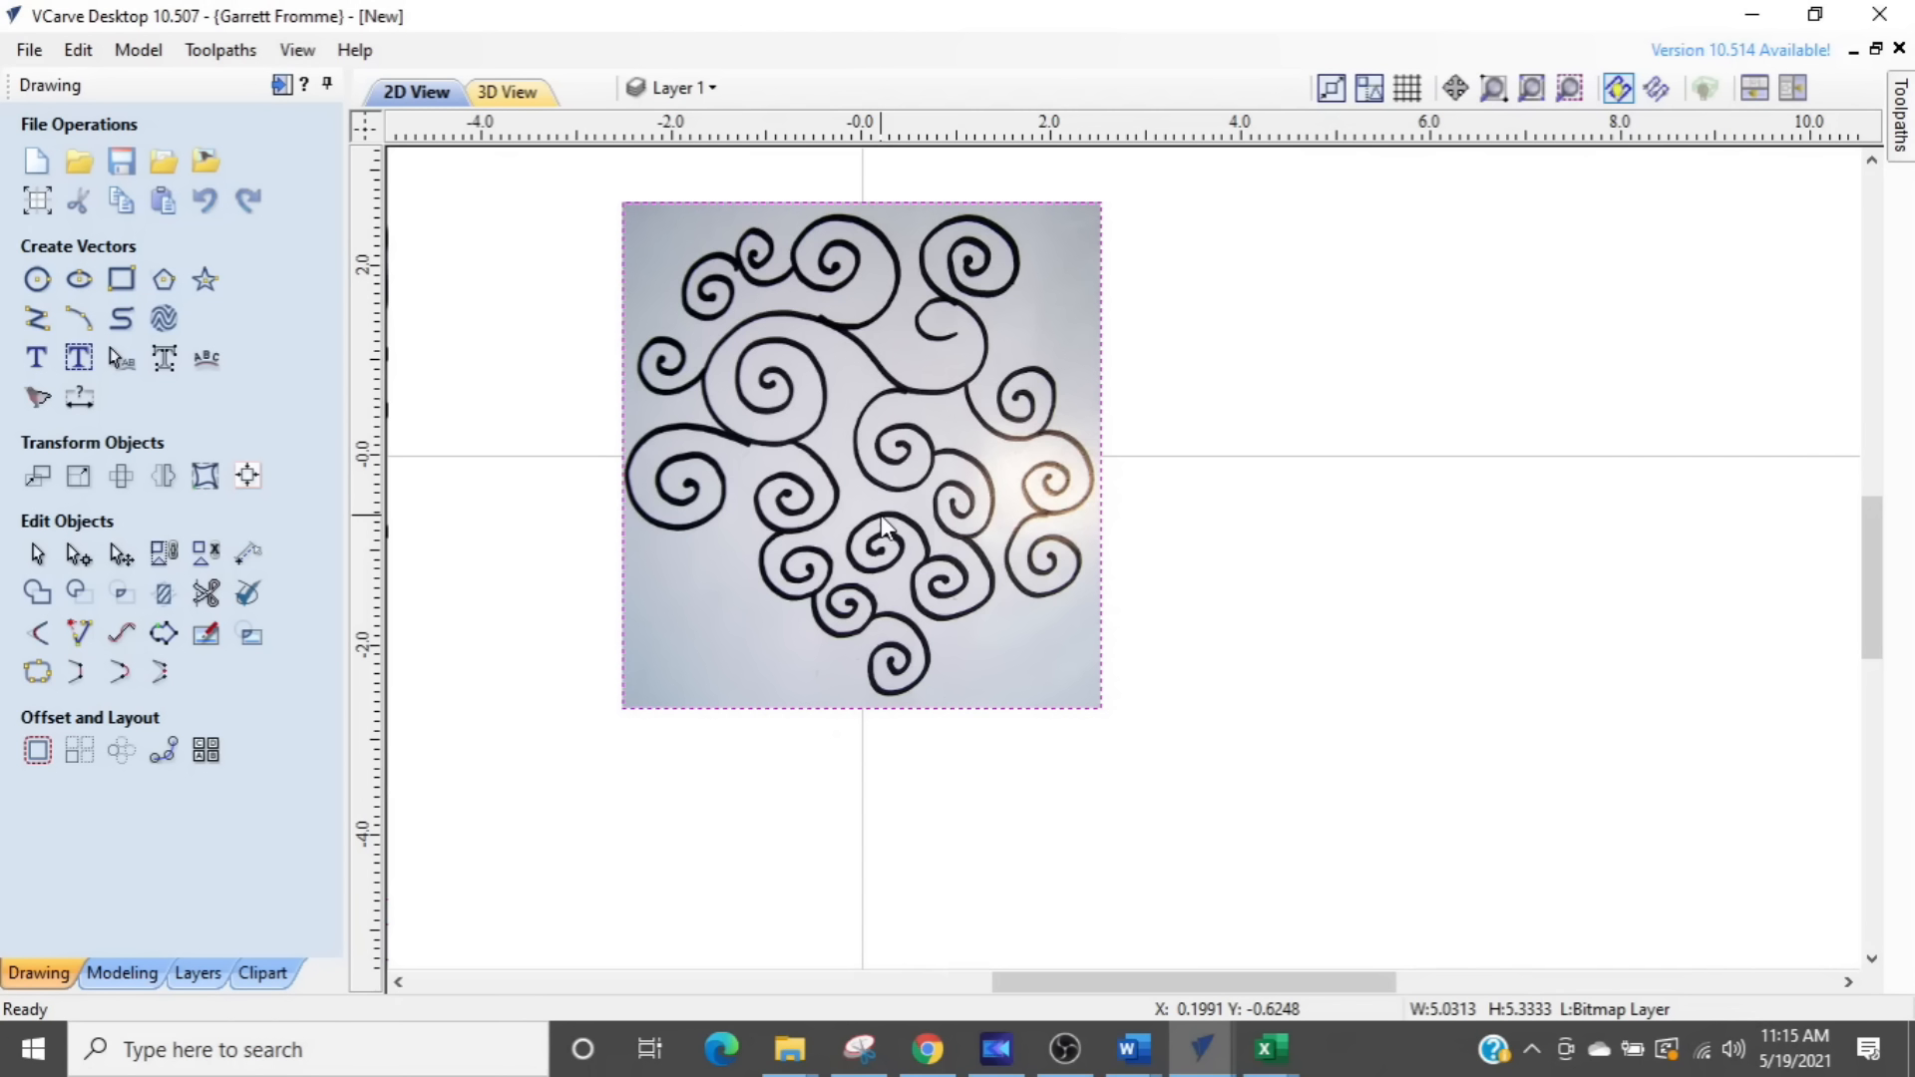
{"action": "key", "text": "Delete"}
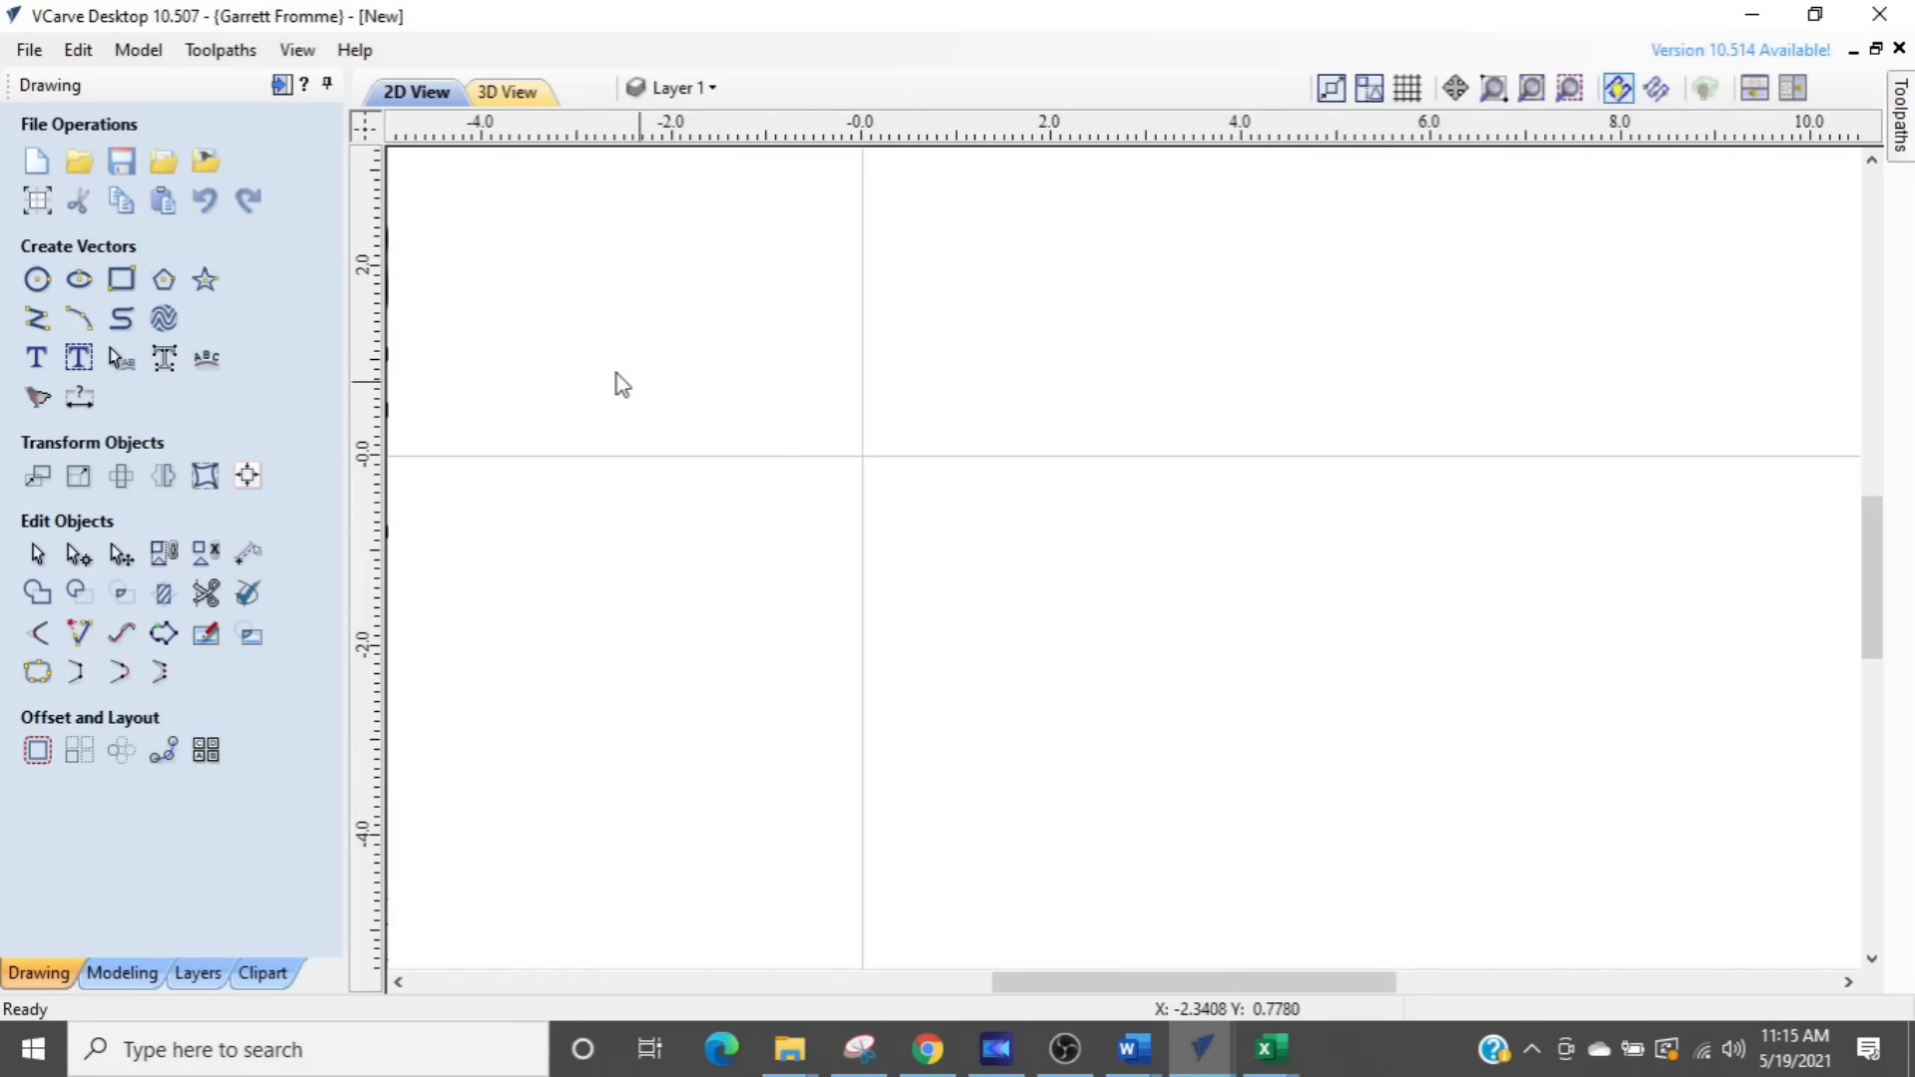
- Start a bitmap import and browse the CACTUS AND BEYOND pictures folder in File Explorer for a suitable cactus photo
{"action": "left_click", "coordinate": [202, 162]}
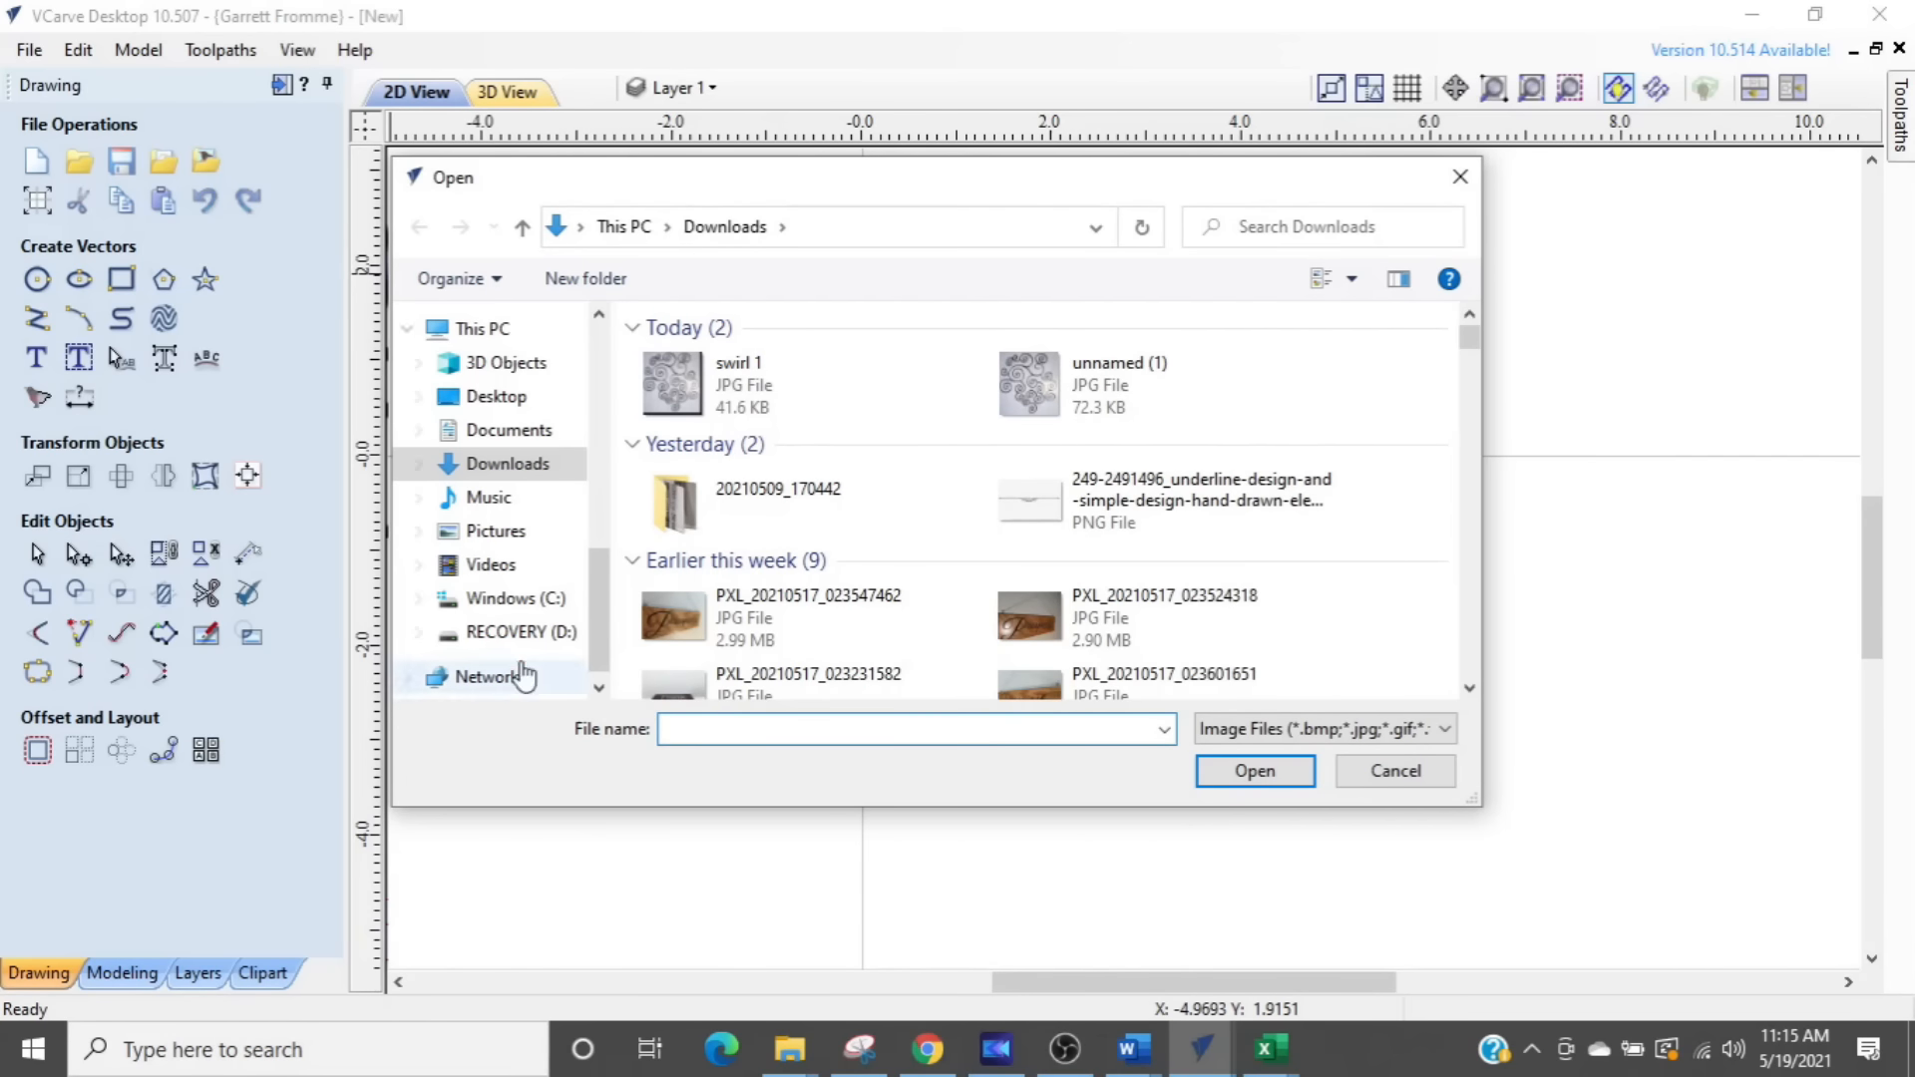
{"action": "scroll", "coordinate": [518, 591], "scroll_direction": "up", "scroll_amount": 4}
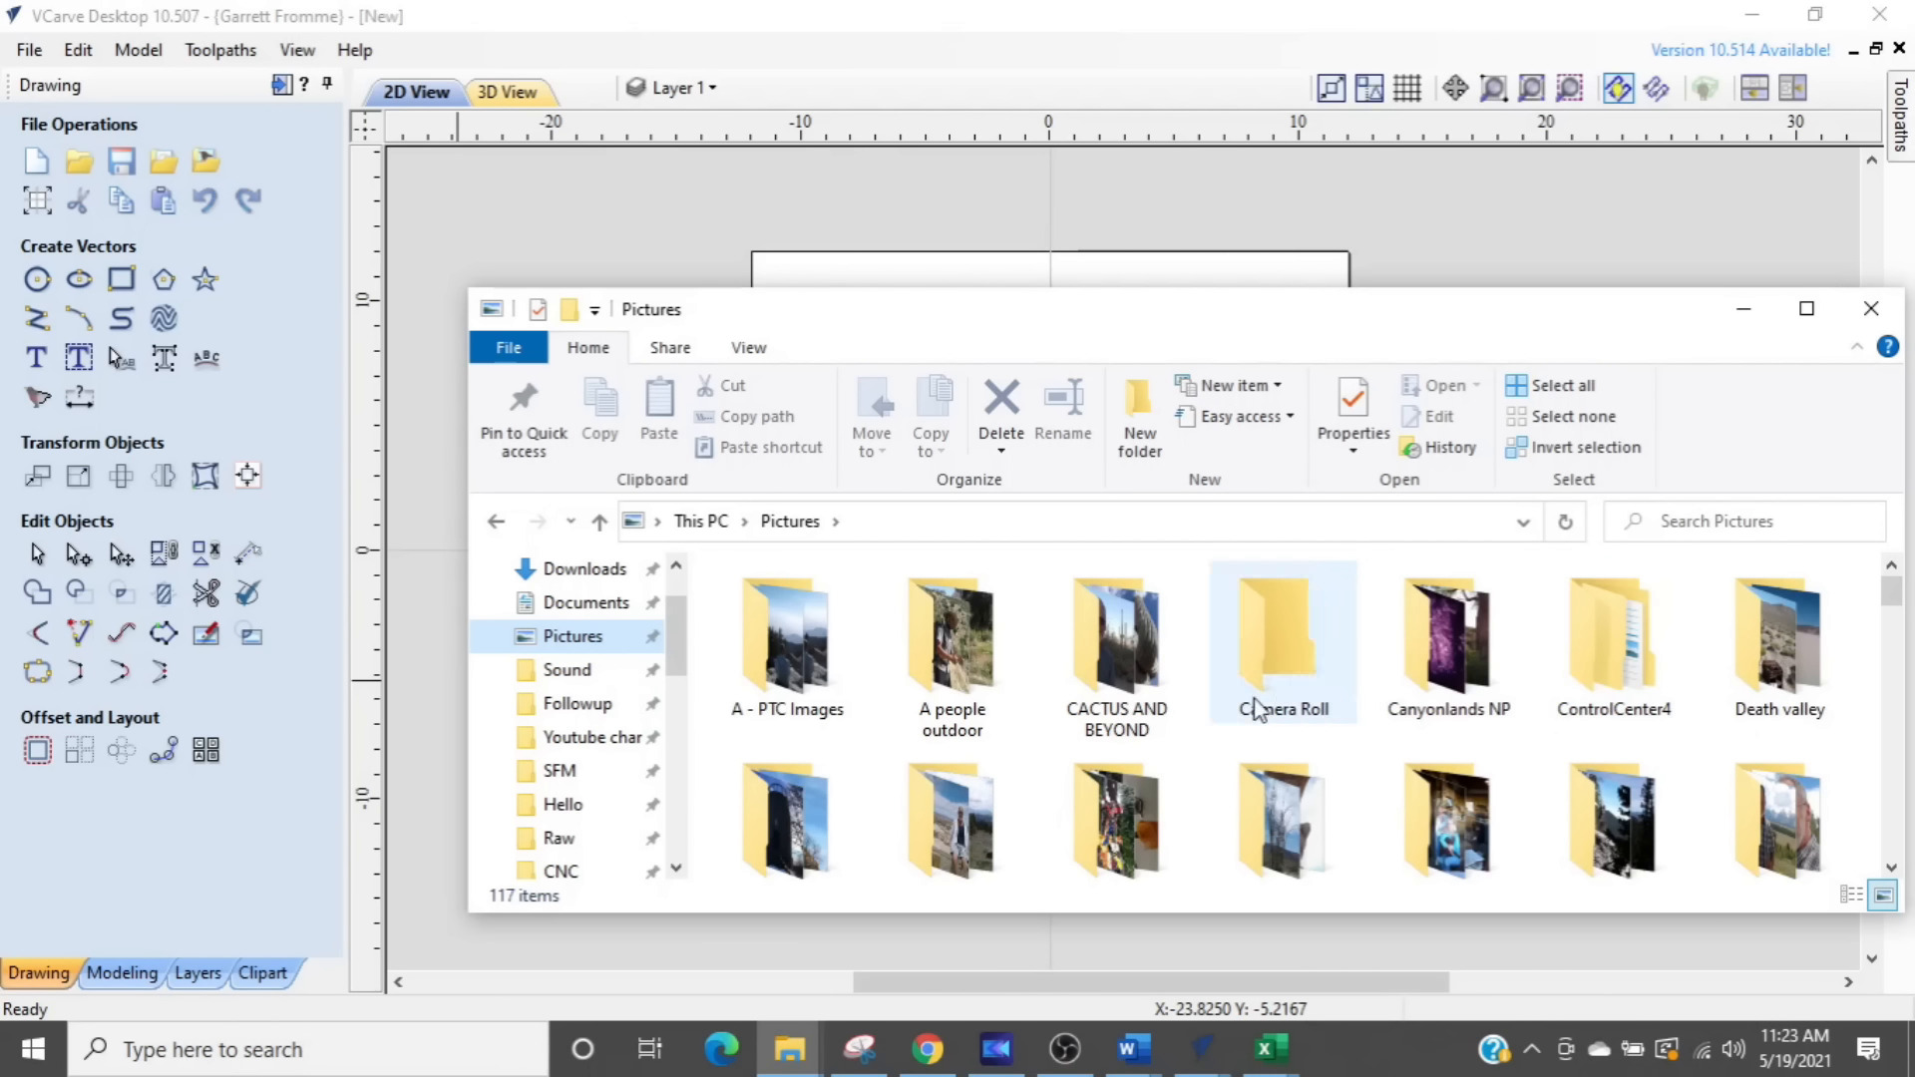
{"action": "left_click", "coordinate": [1067, 659]}
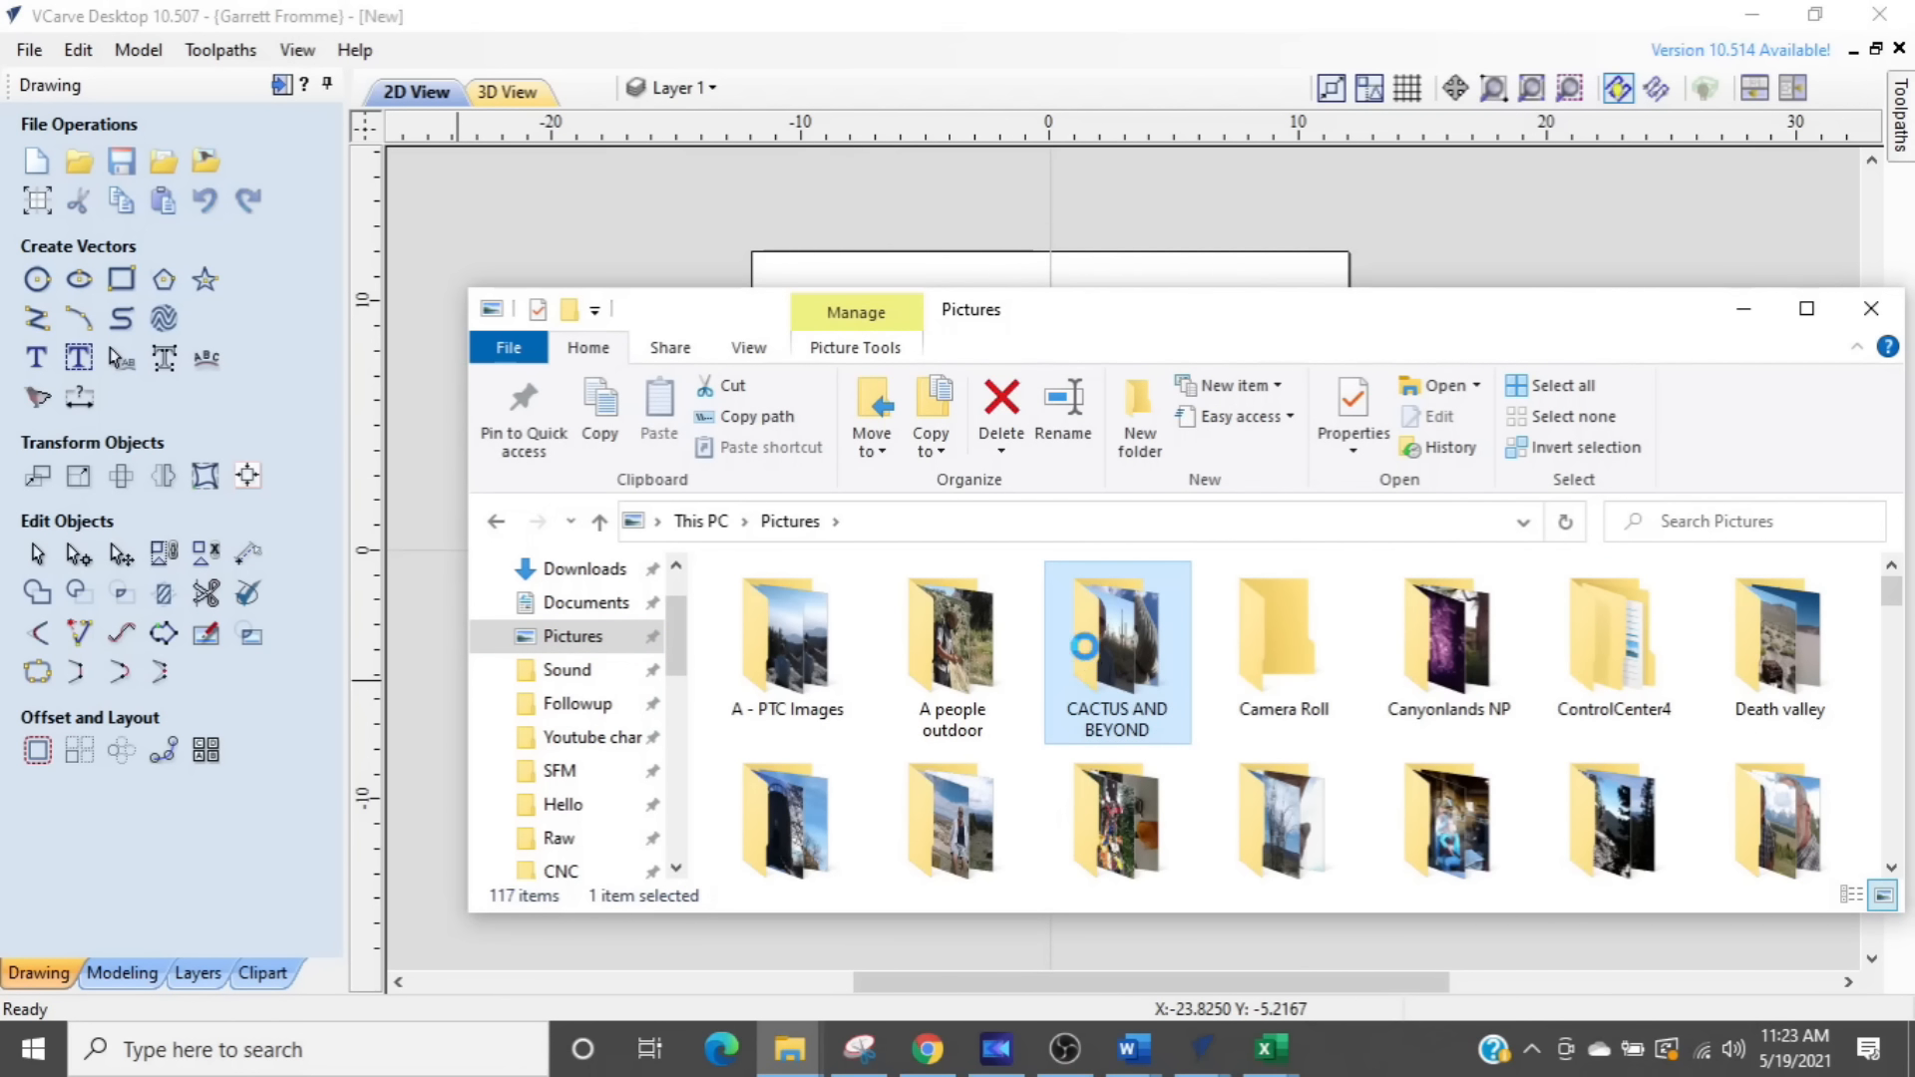
{"action": "double_click", "coordinate": [1085, 646]}
{"action": "scroll", "coordinate": [1197, 688], "scroll_direction": "down", "scroll_amount": 5}
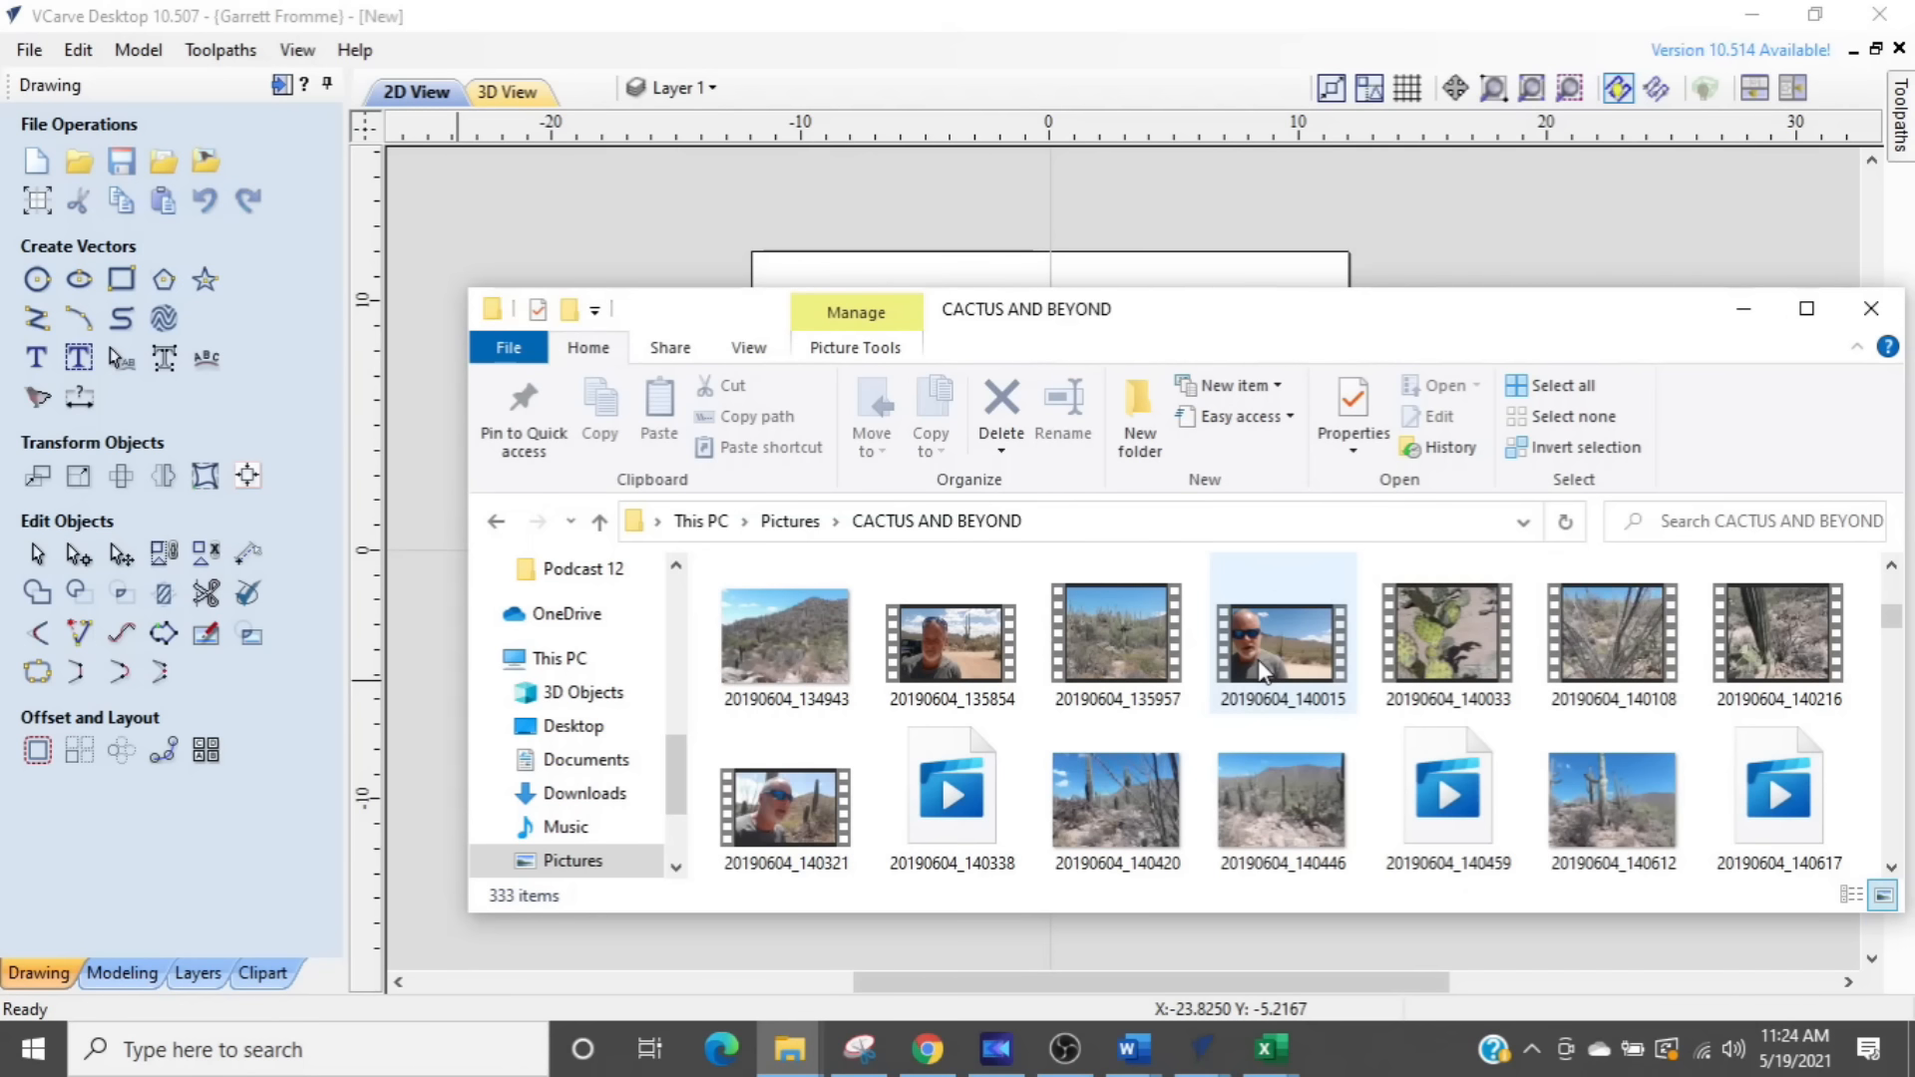
{"action": "scroll", "coordinate": [1261, 674], "scroll_direction": "down", "scroll_amount": 1}
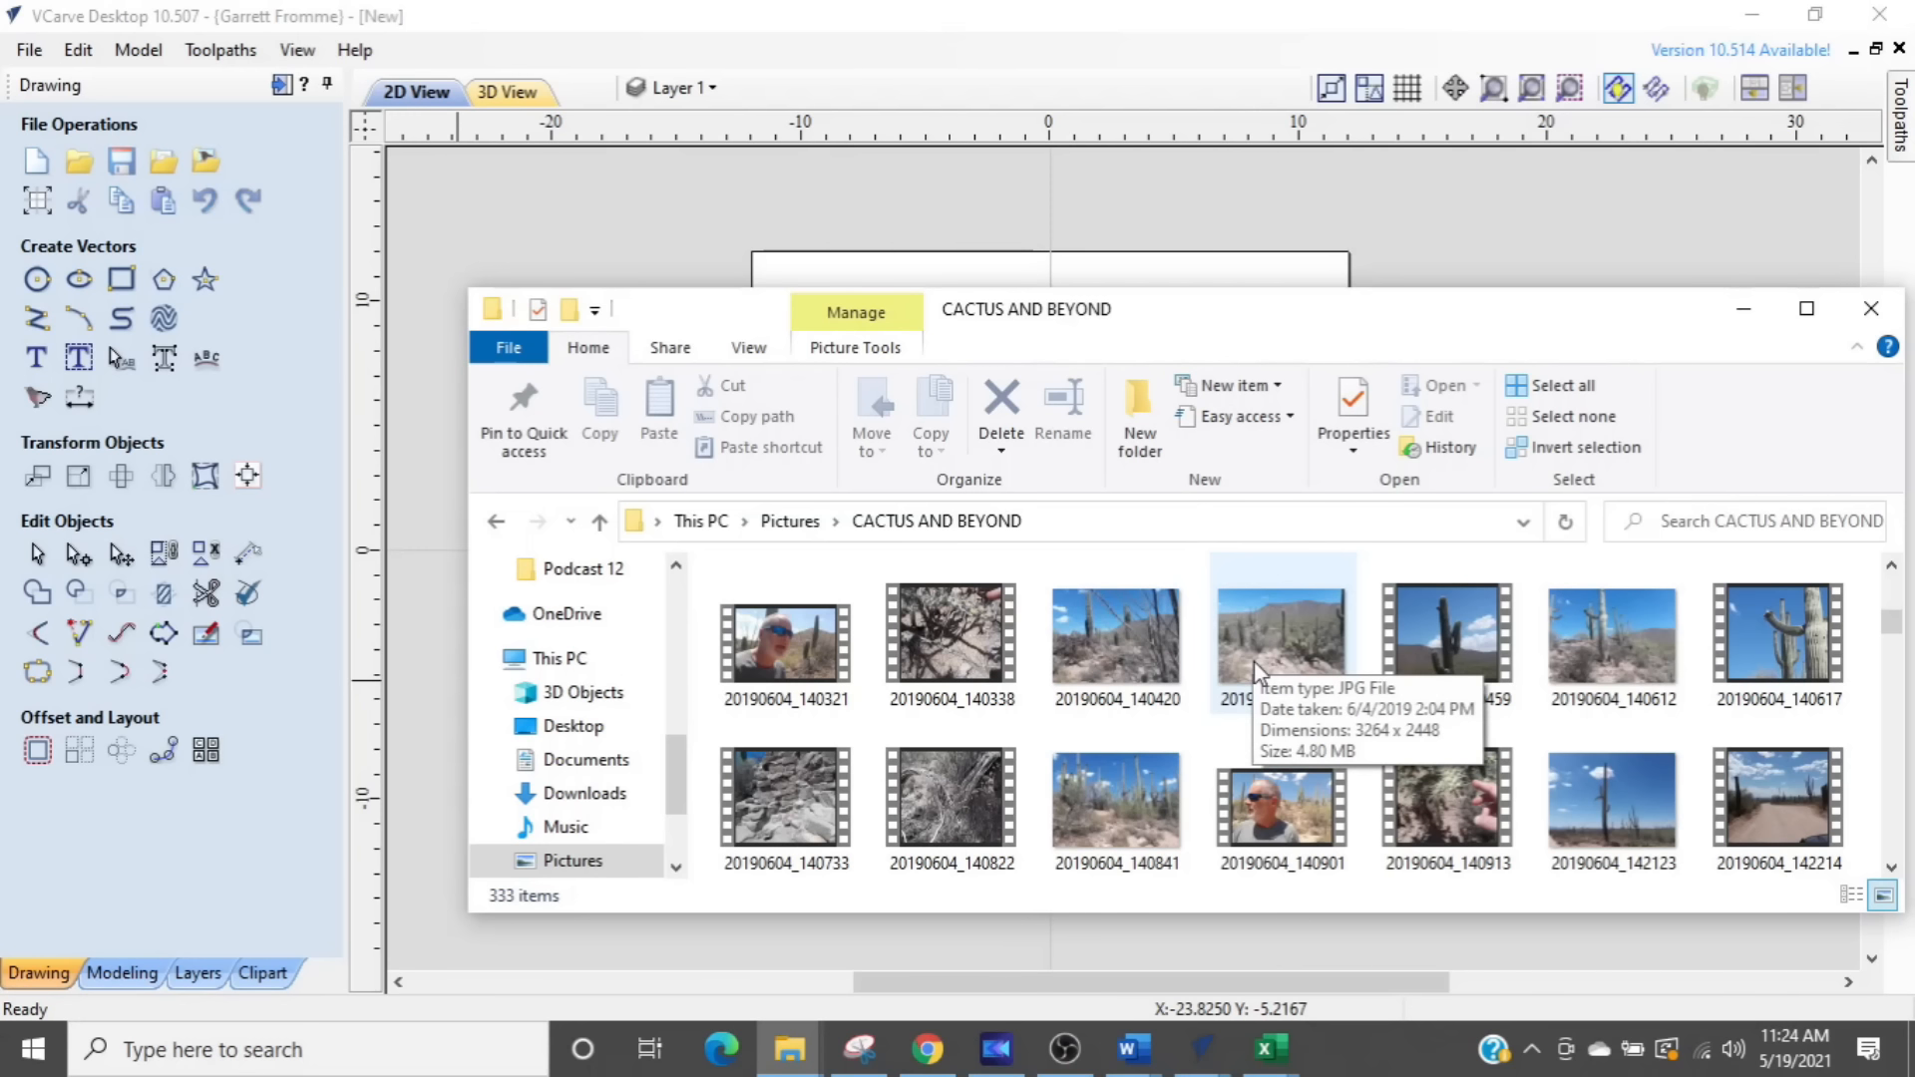
{"action": "scroll", "coordinate": [1240, 703], "scroll_direction": "down", "scroll_amount": 3}
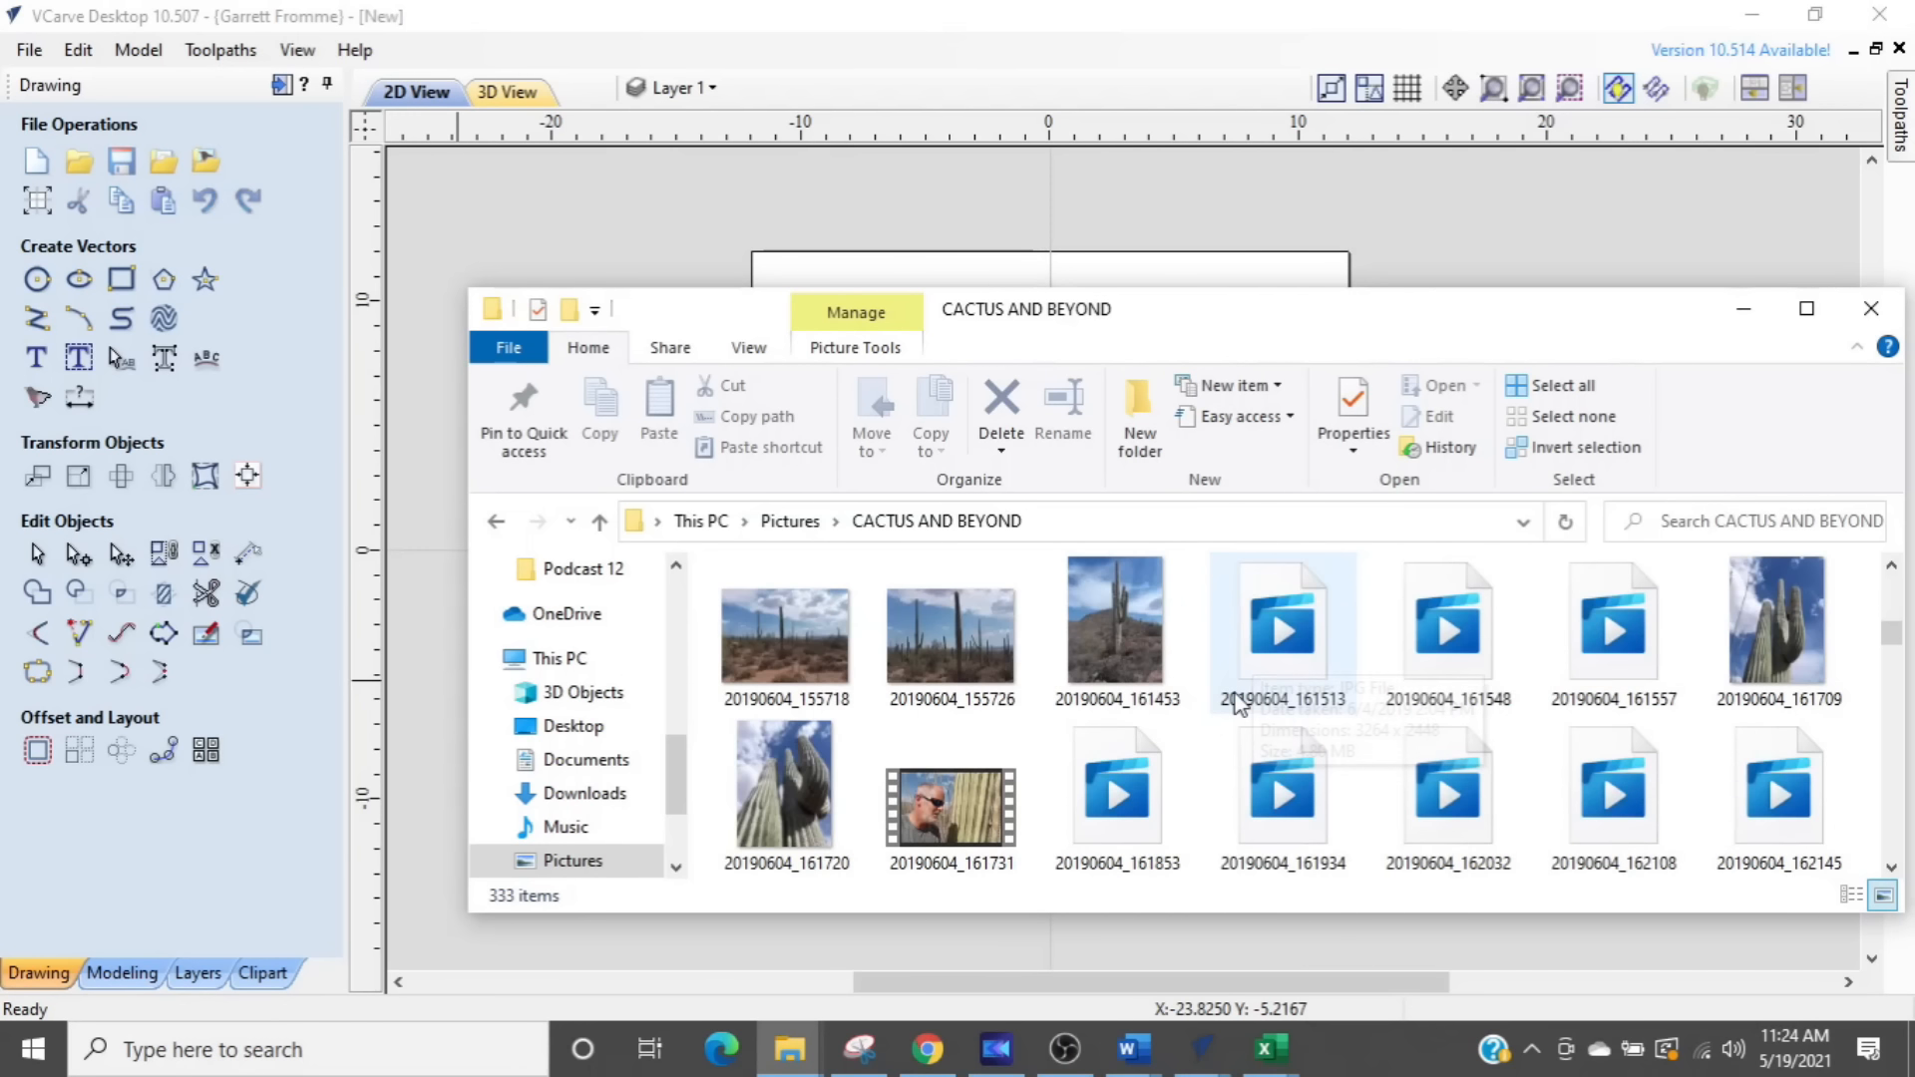
- View the photo 20190604_155726 in the image viewer, close it and return to VCarve Desktop
{"action": "left_click", "coordinate": [955, 650]}
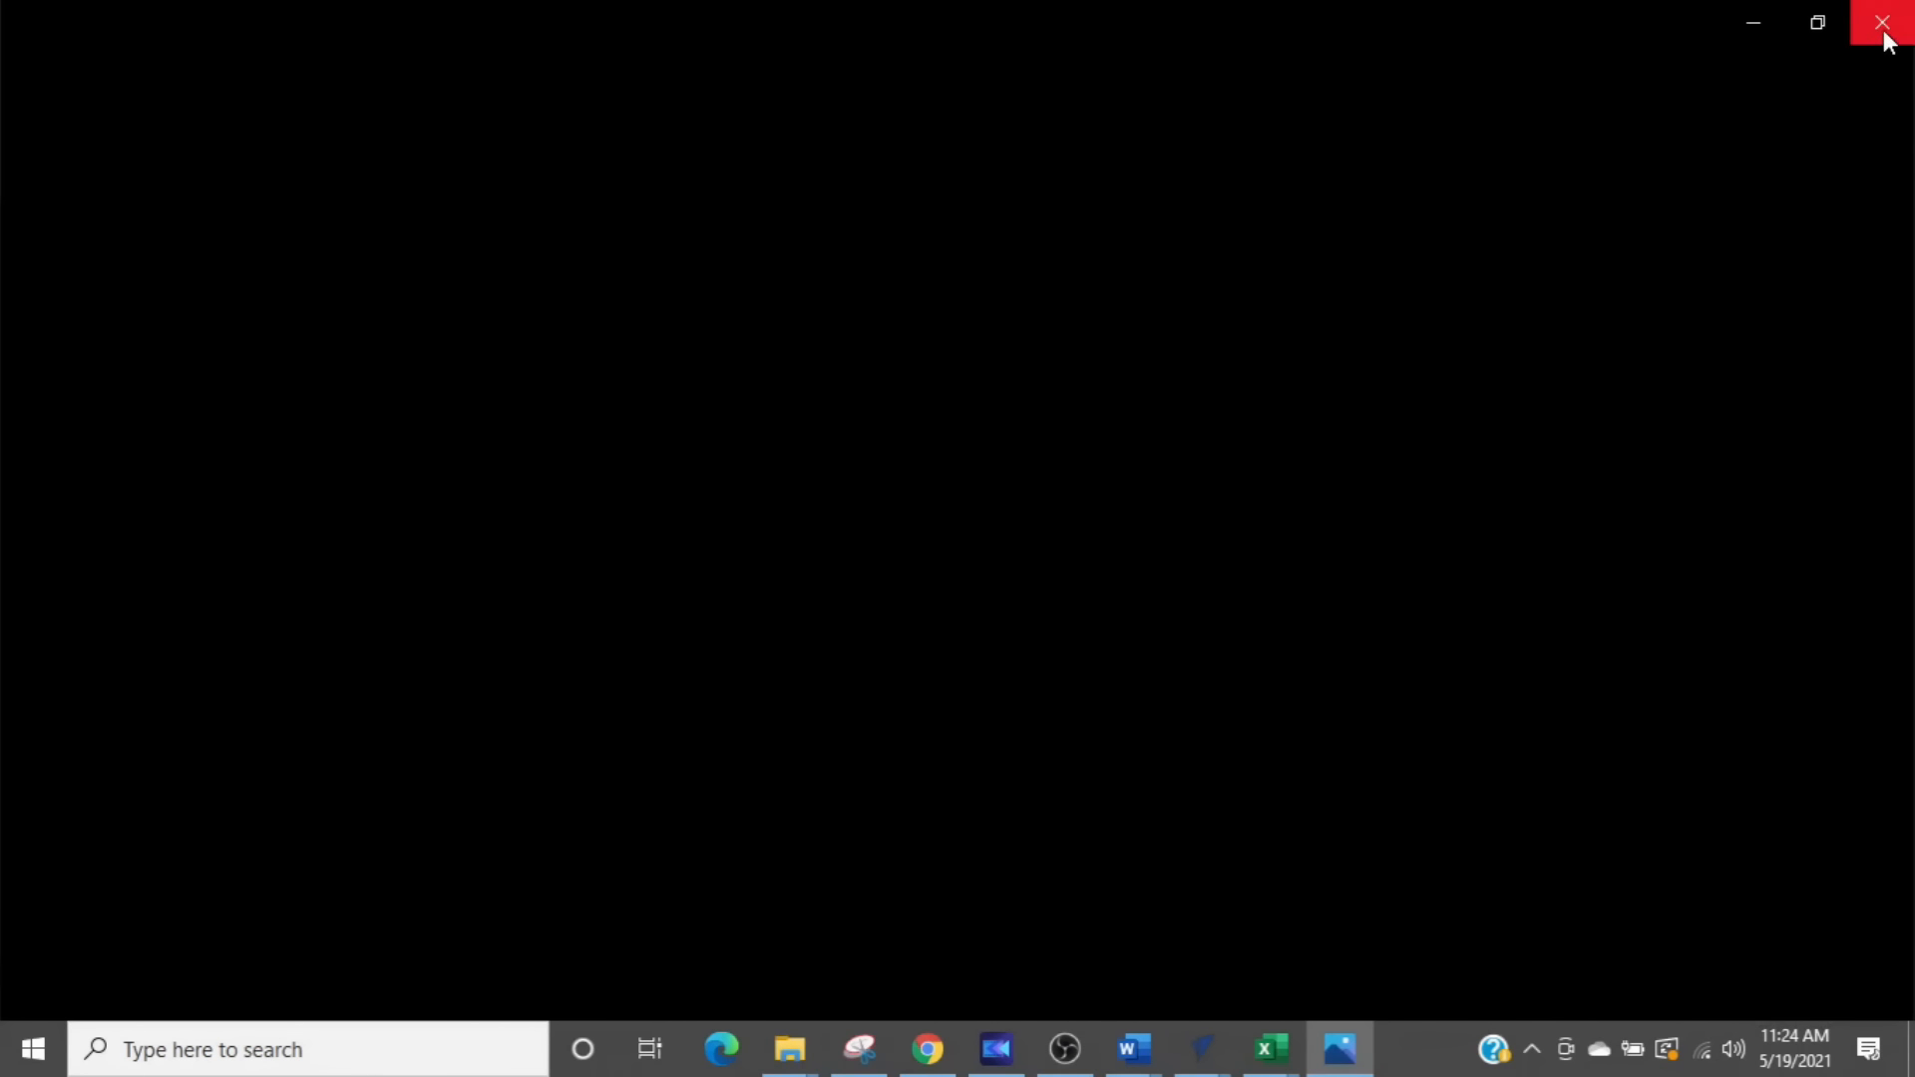
{"action": "left_click", "coordinate": [1883, 24]}
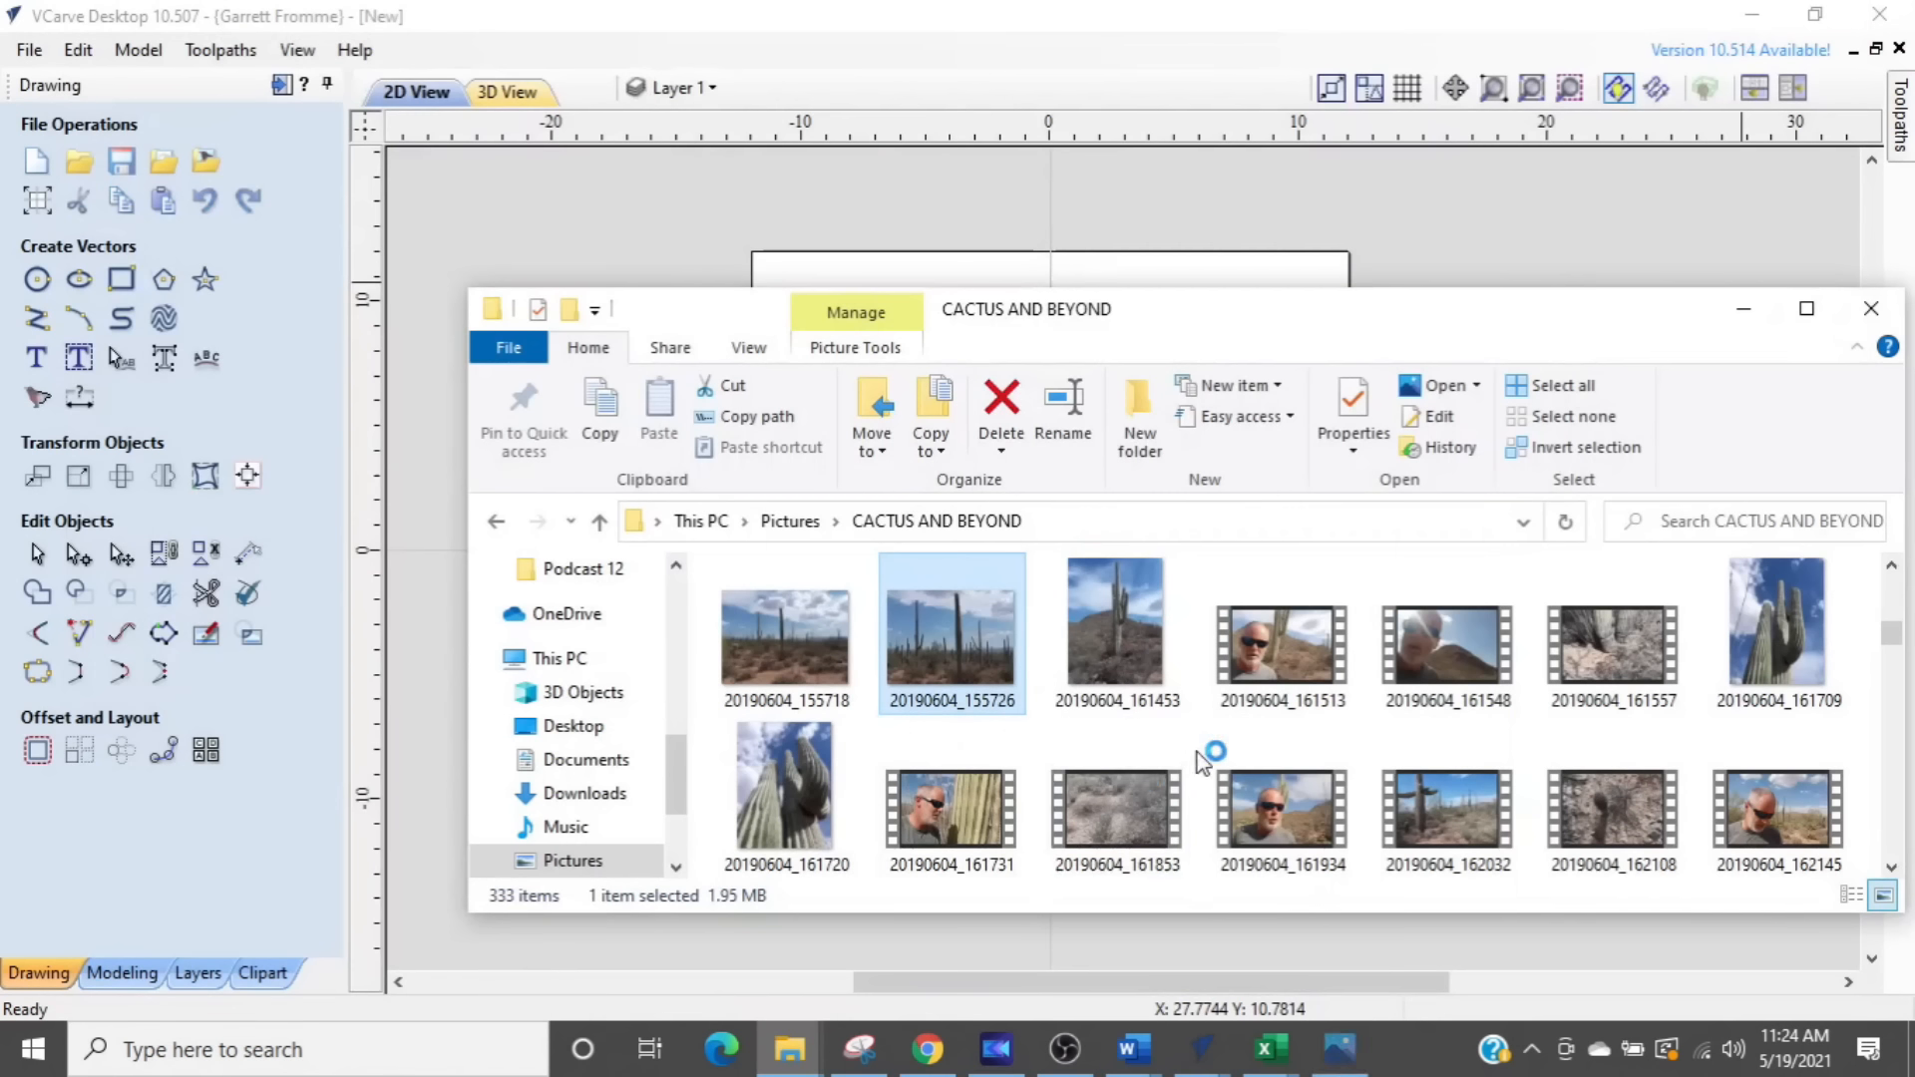
{"action": "left_click", "coordinate": [416, 257]}
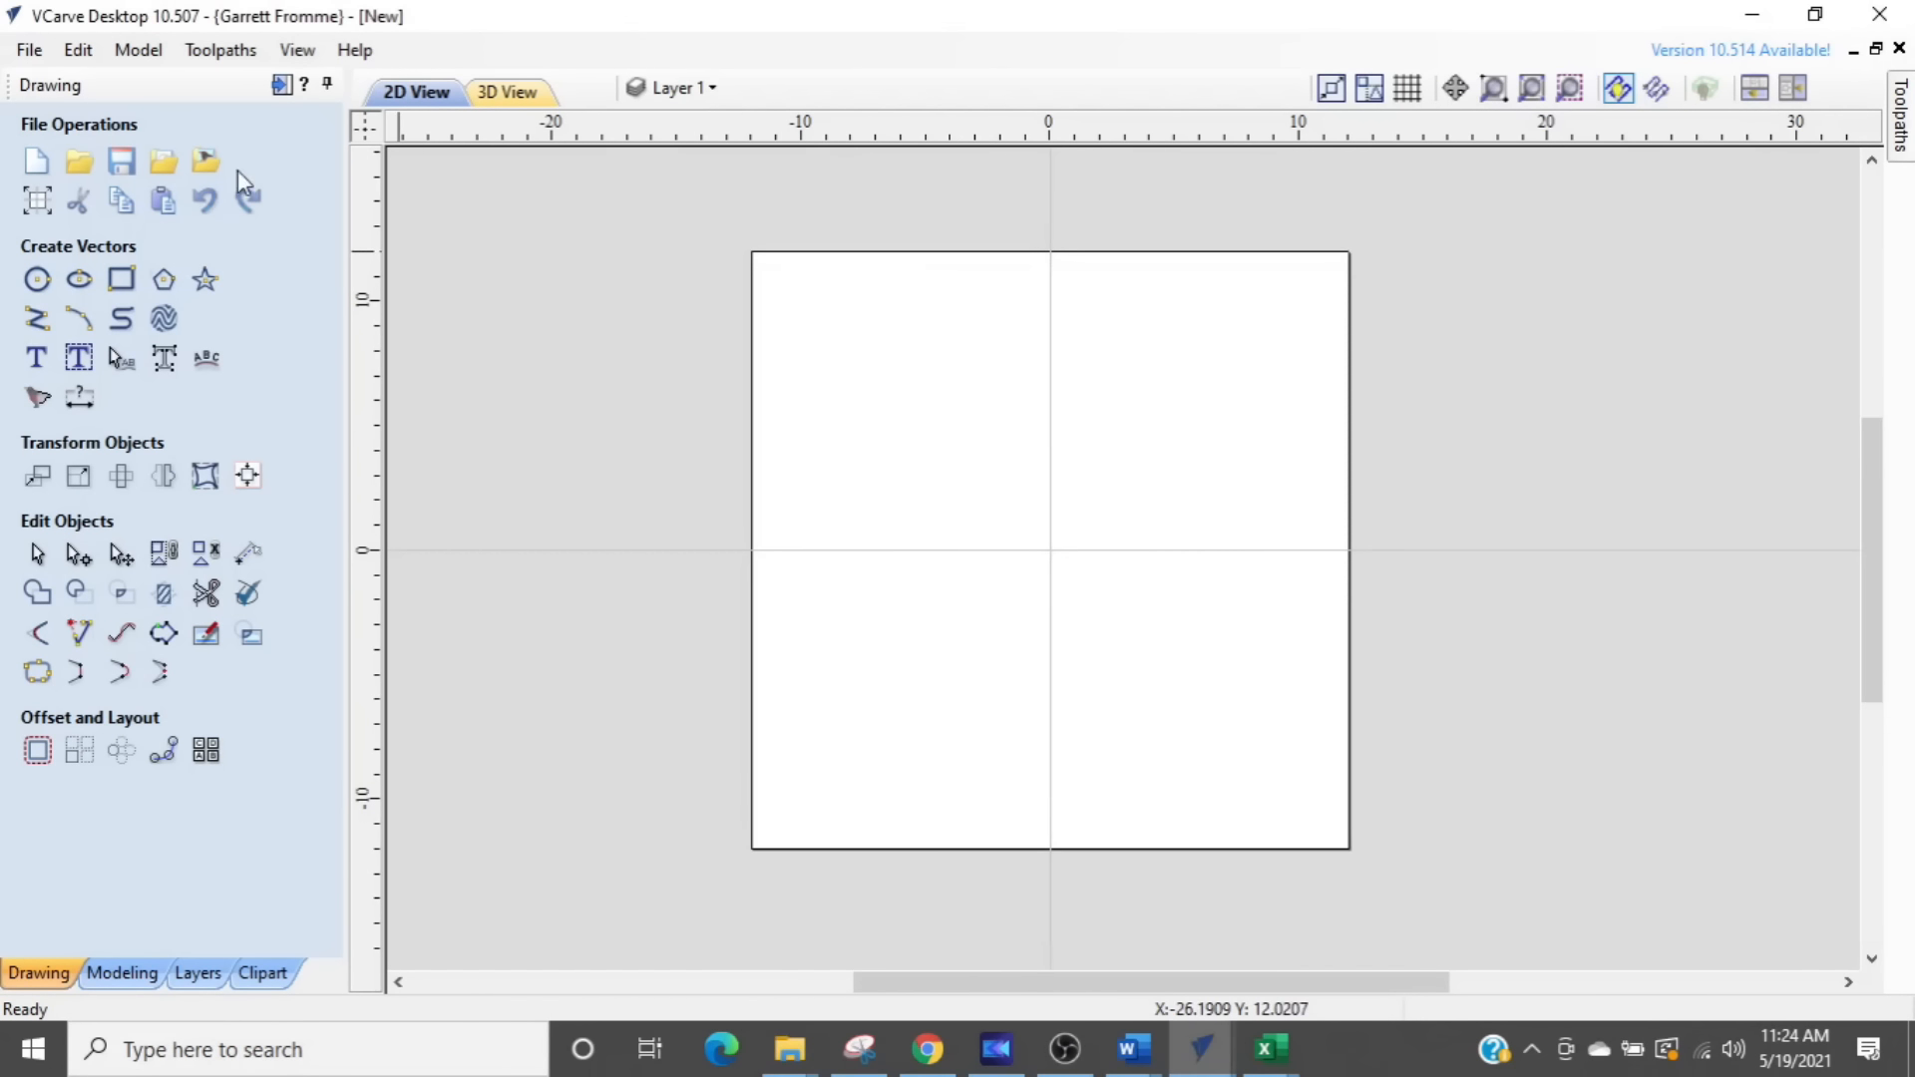
- Import the cactus silhouette photo 20190605_050837 from the CACTUS AND BEYOND folder in Pictures and examine it up close
{"action": "left_click", "coordinate": [205, 164]}
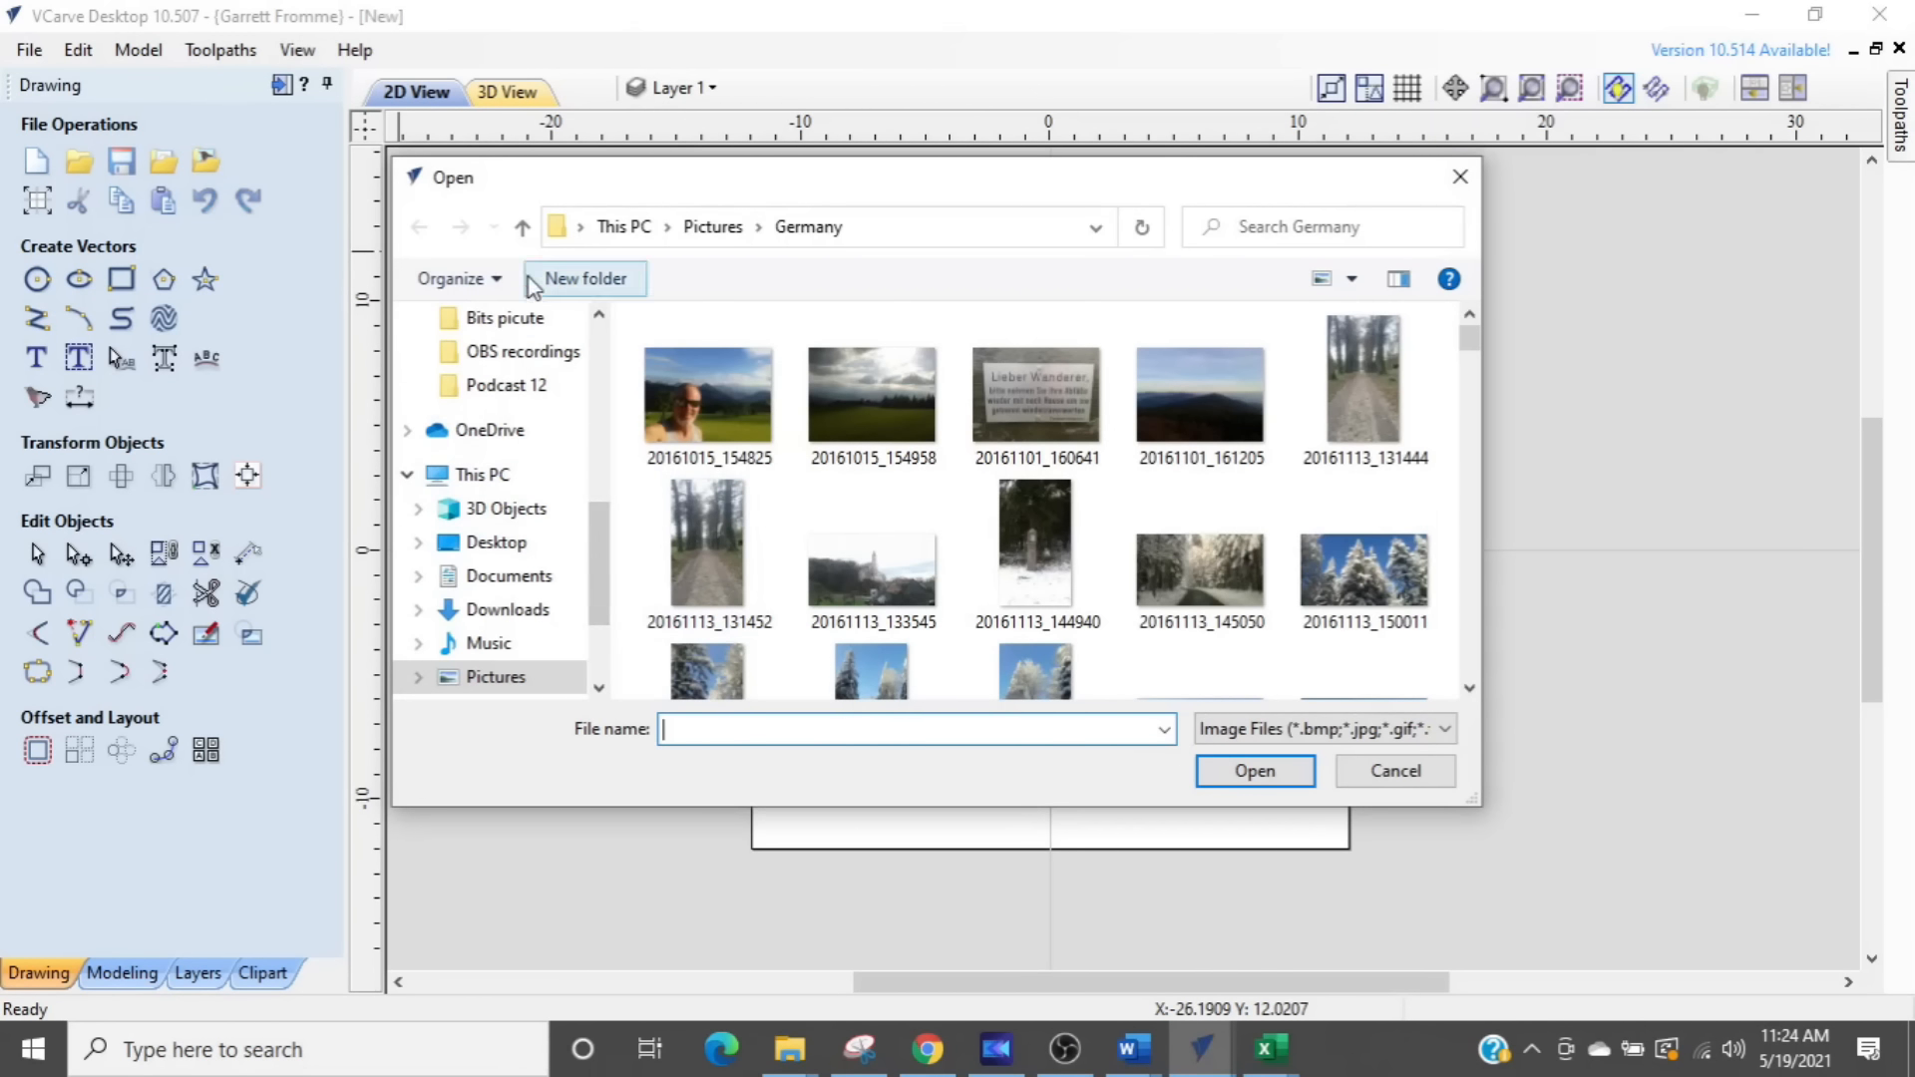
{"action": "left_click", "coordinate": [521, 228]}
{"action": "double_click", "coordinate": [987, 409]}
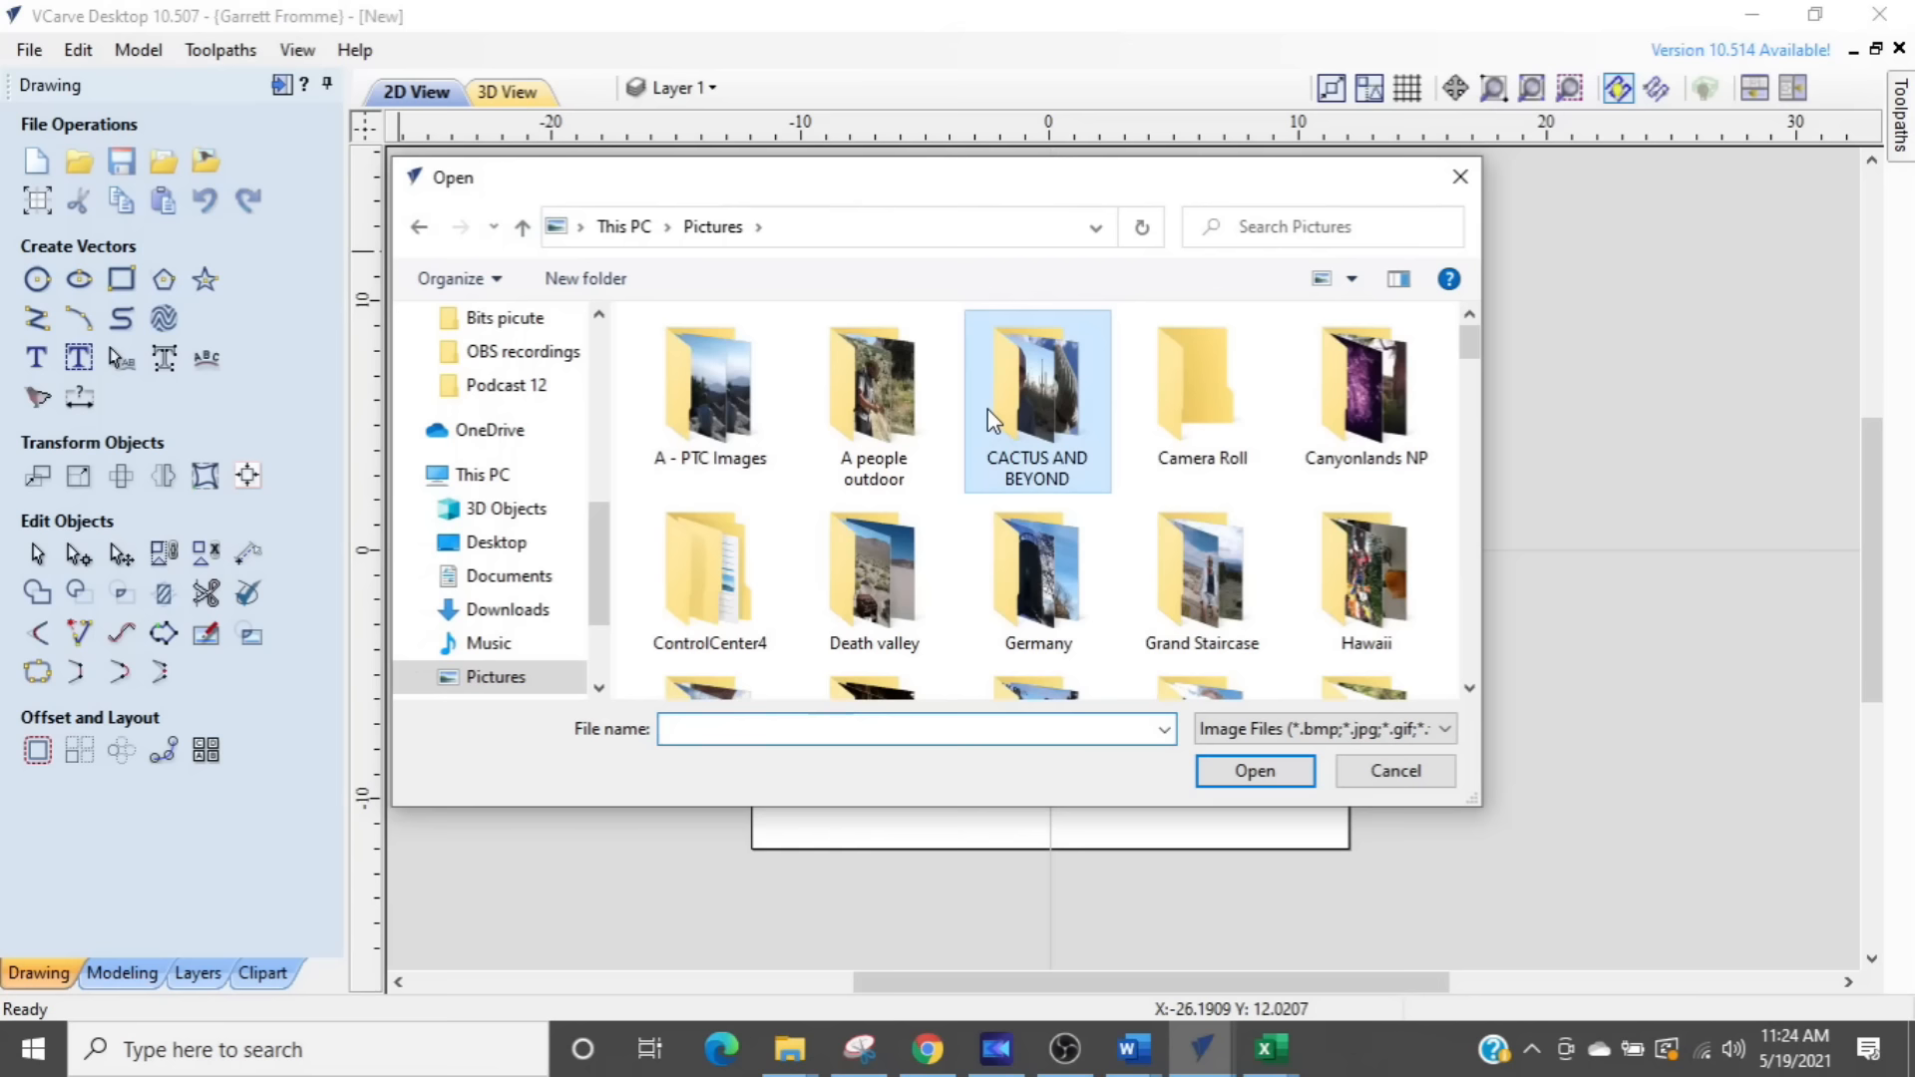
{"action": "scroll", "coordinate": [872, 643], "scroll_direction": "down", "scroll_amount": 1}
{"action": "scroll", "coordinate": [871, 646], "scroll_direction": "down", "scroll_amount": 3}
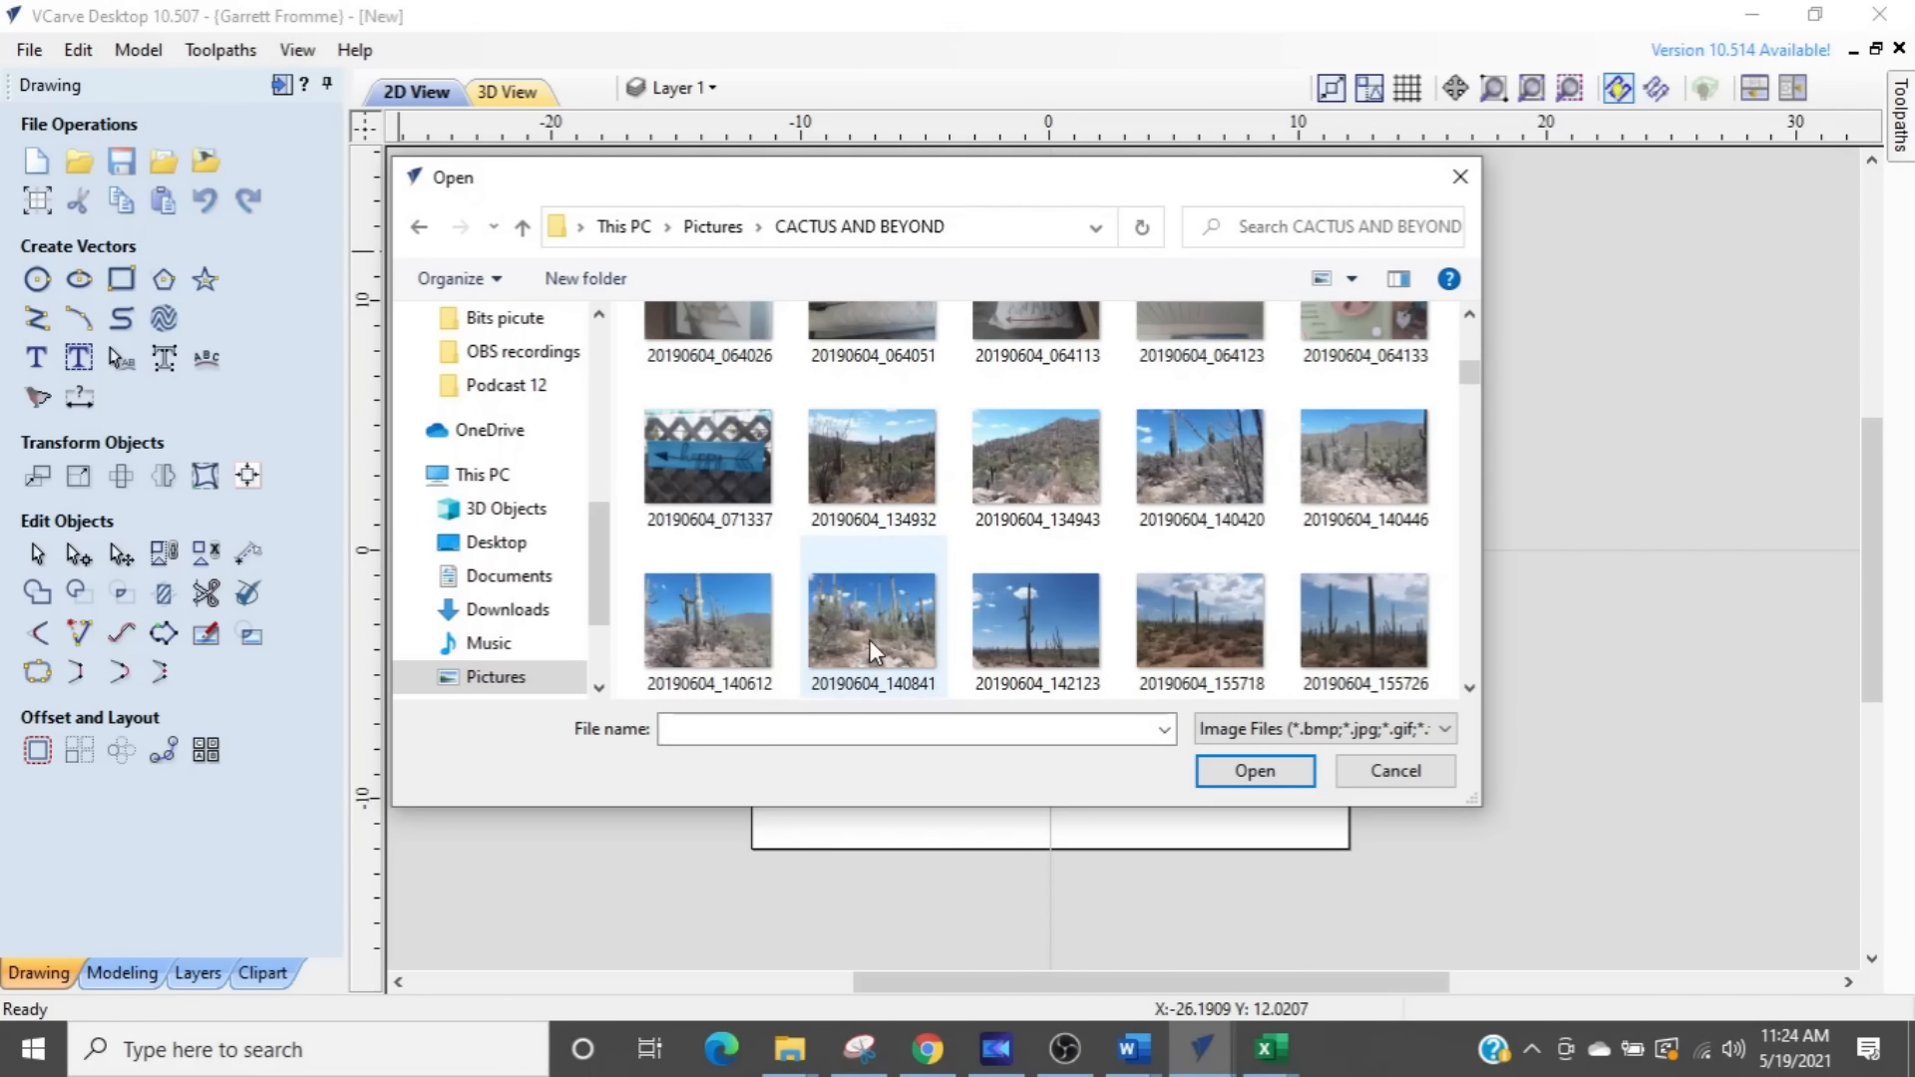
{"action": "scroll", "coordinate": [869, 643], "scroll_direction": "down", "scroll_amount": 1}
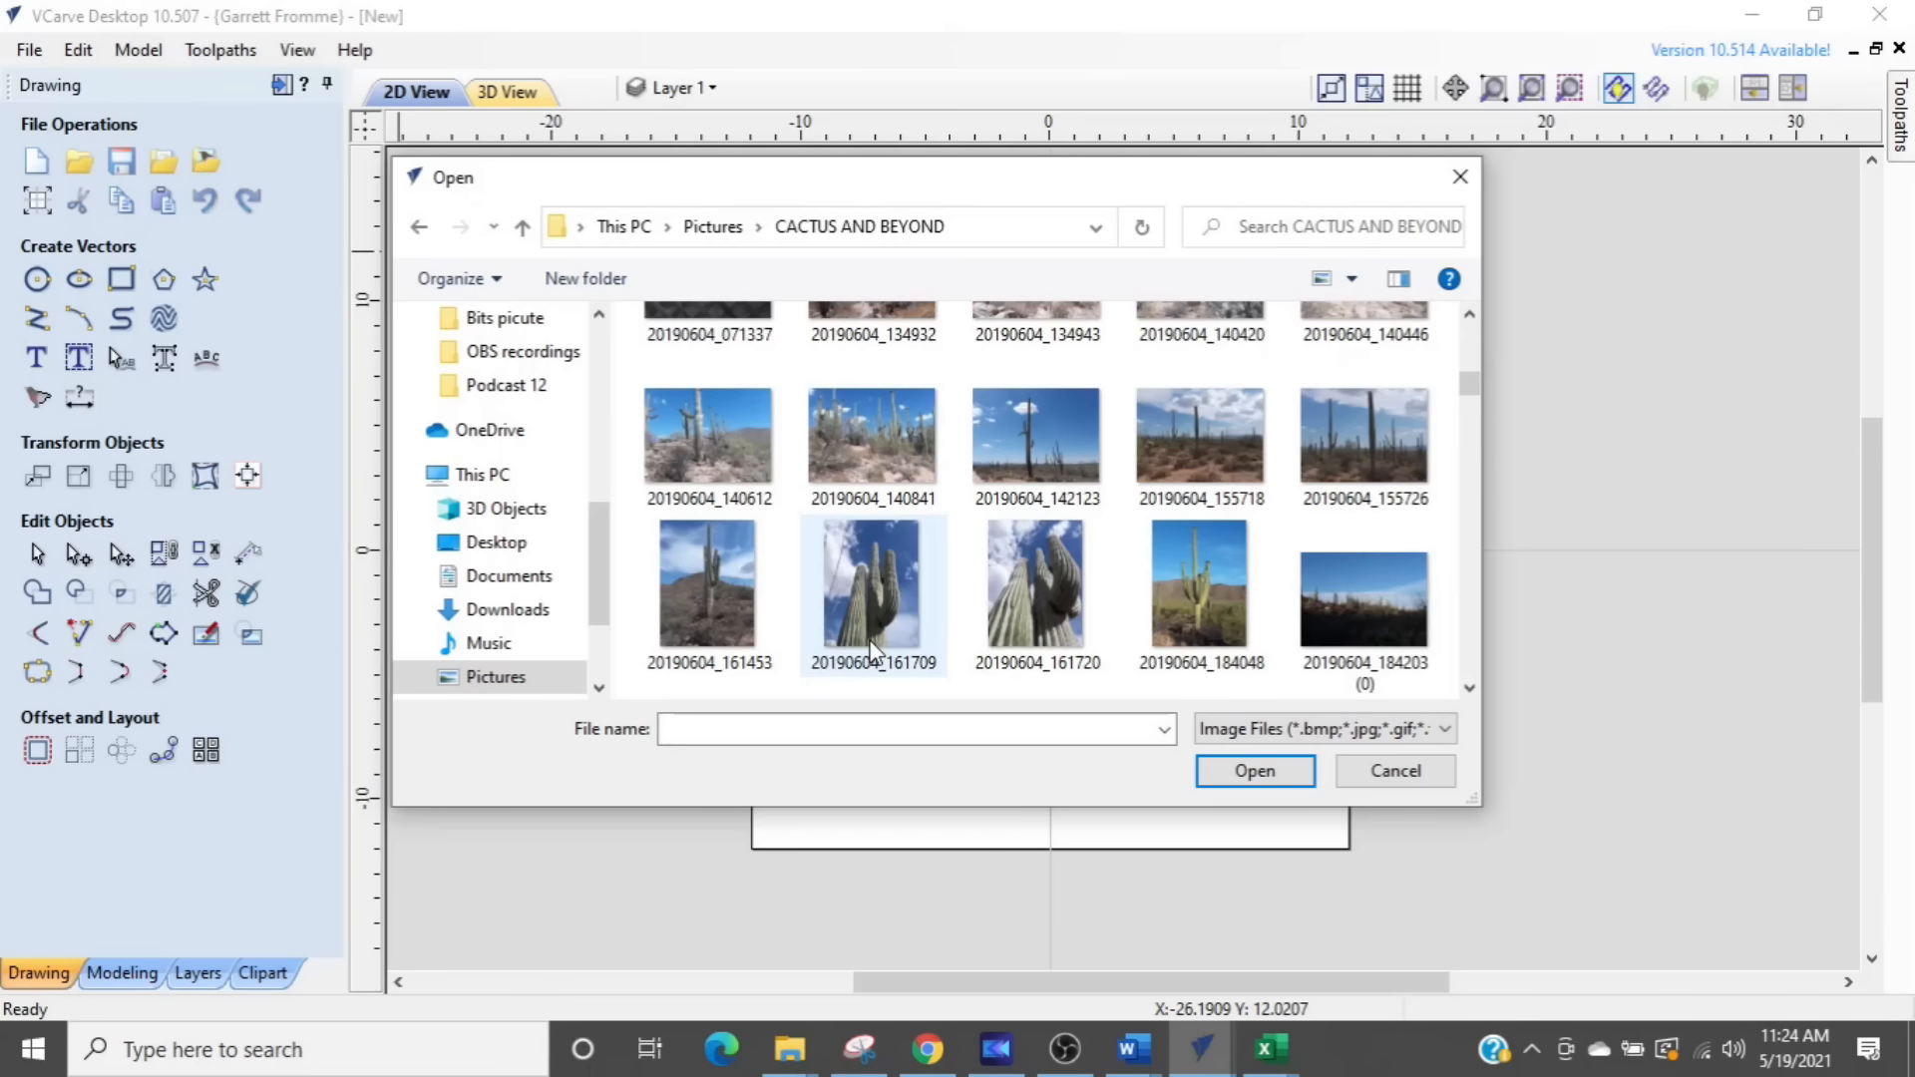
{"action": "scroll", "coordinate": [870, 644], "scroll_direction": "down", "scroll_amount": 1}
{"action": "scroll", "coordinate": [870, 646], "scroll_direction": "down", "scroll_amount": 1}
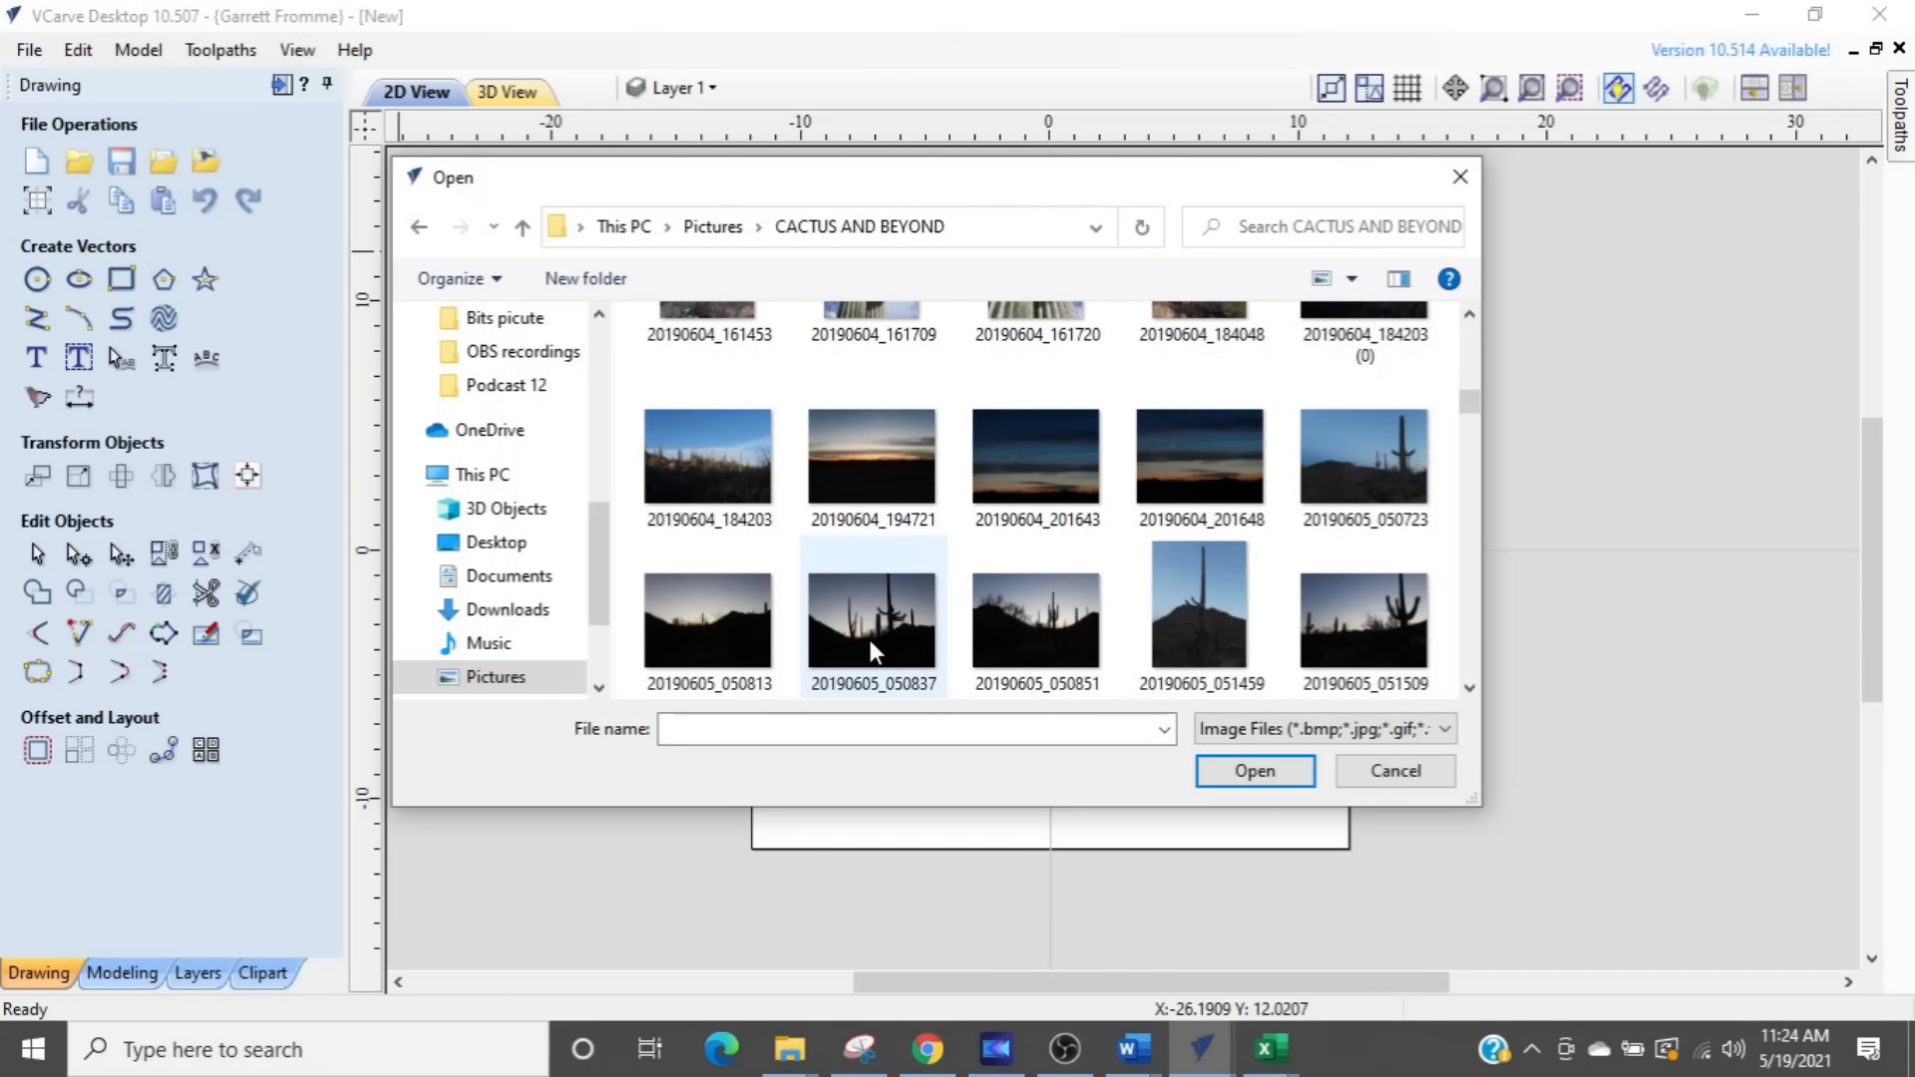
{"action": "double_click", "coordinate": [857, 617]}
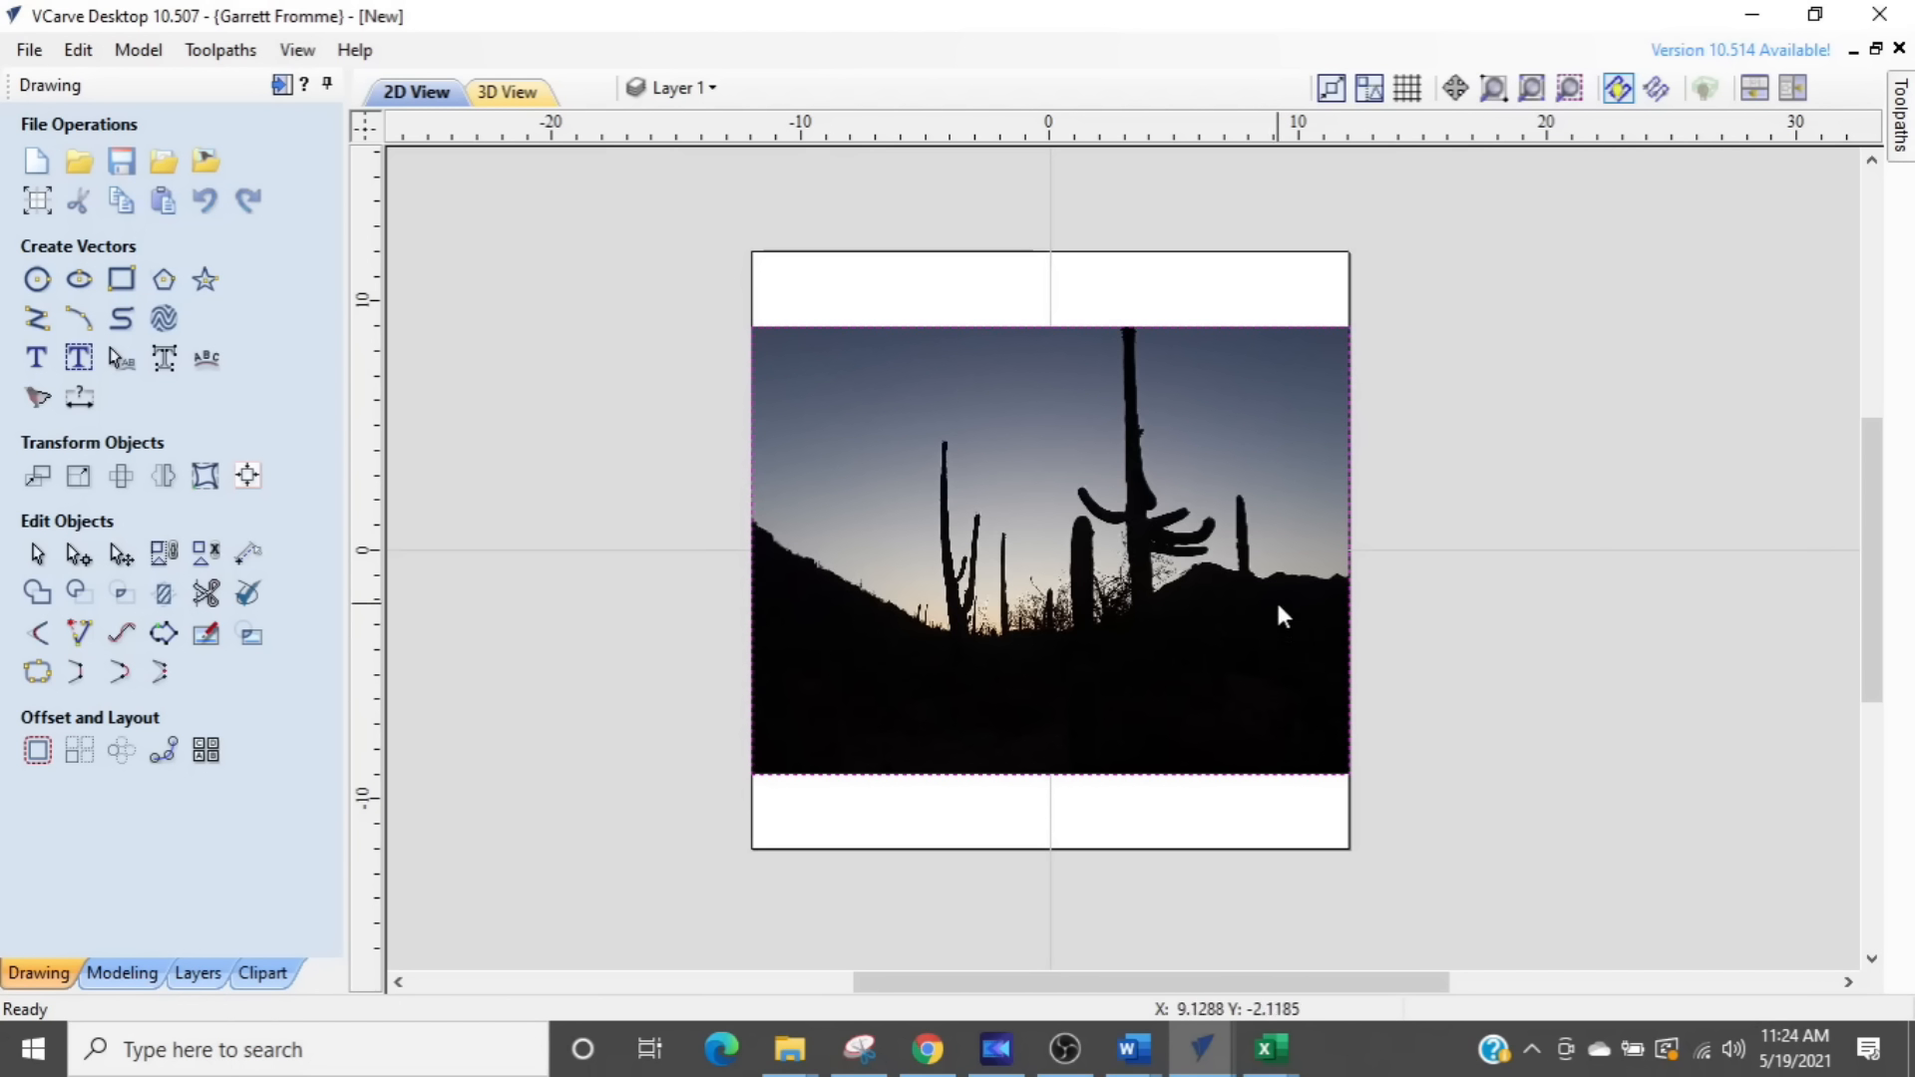
{"action": "scroll", "coordinate": [1197, 609], "scroll_direction": "up", "scroll_amount": 2}
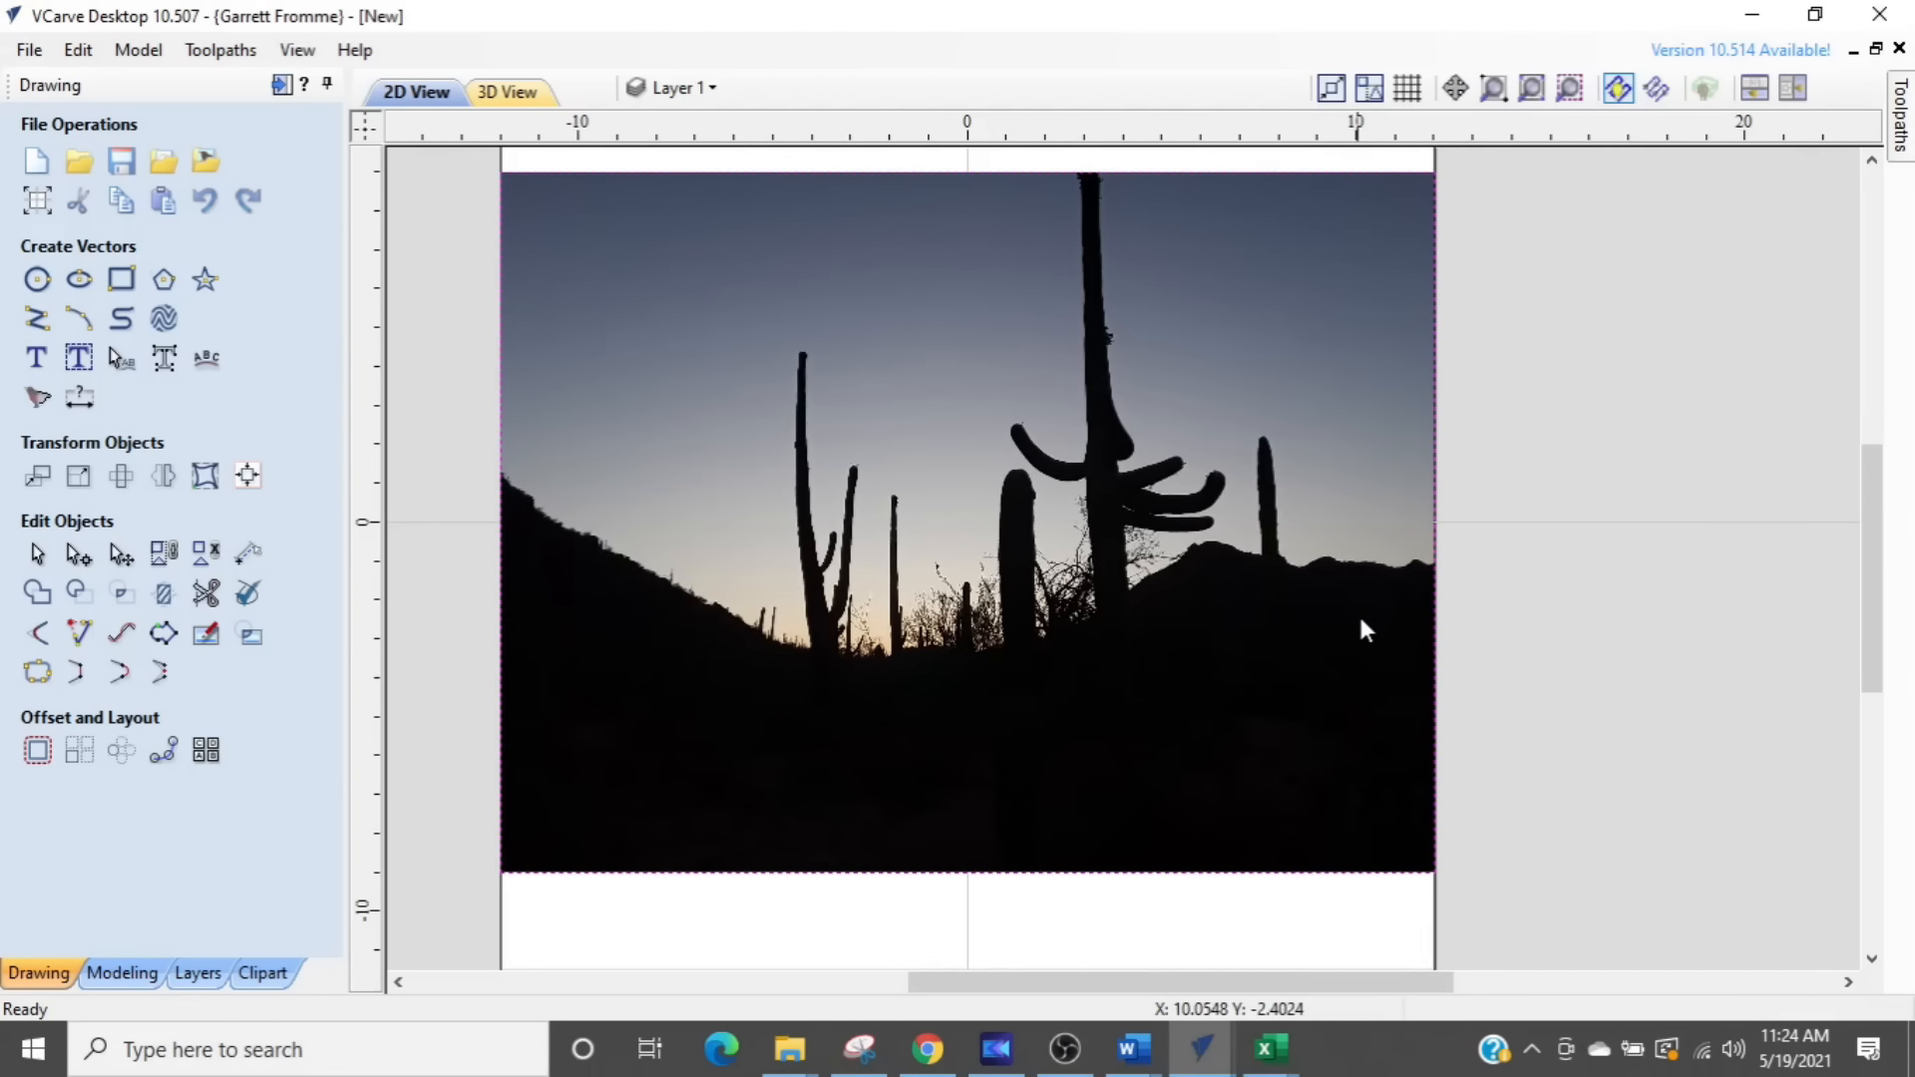
{"action": "middle_click_drag", "start_coordinate": [1493, 670], "coordinate": [1565, 743]}
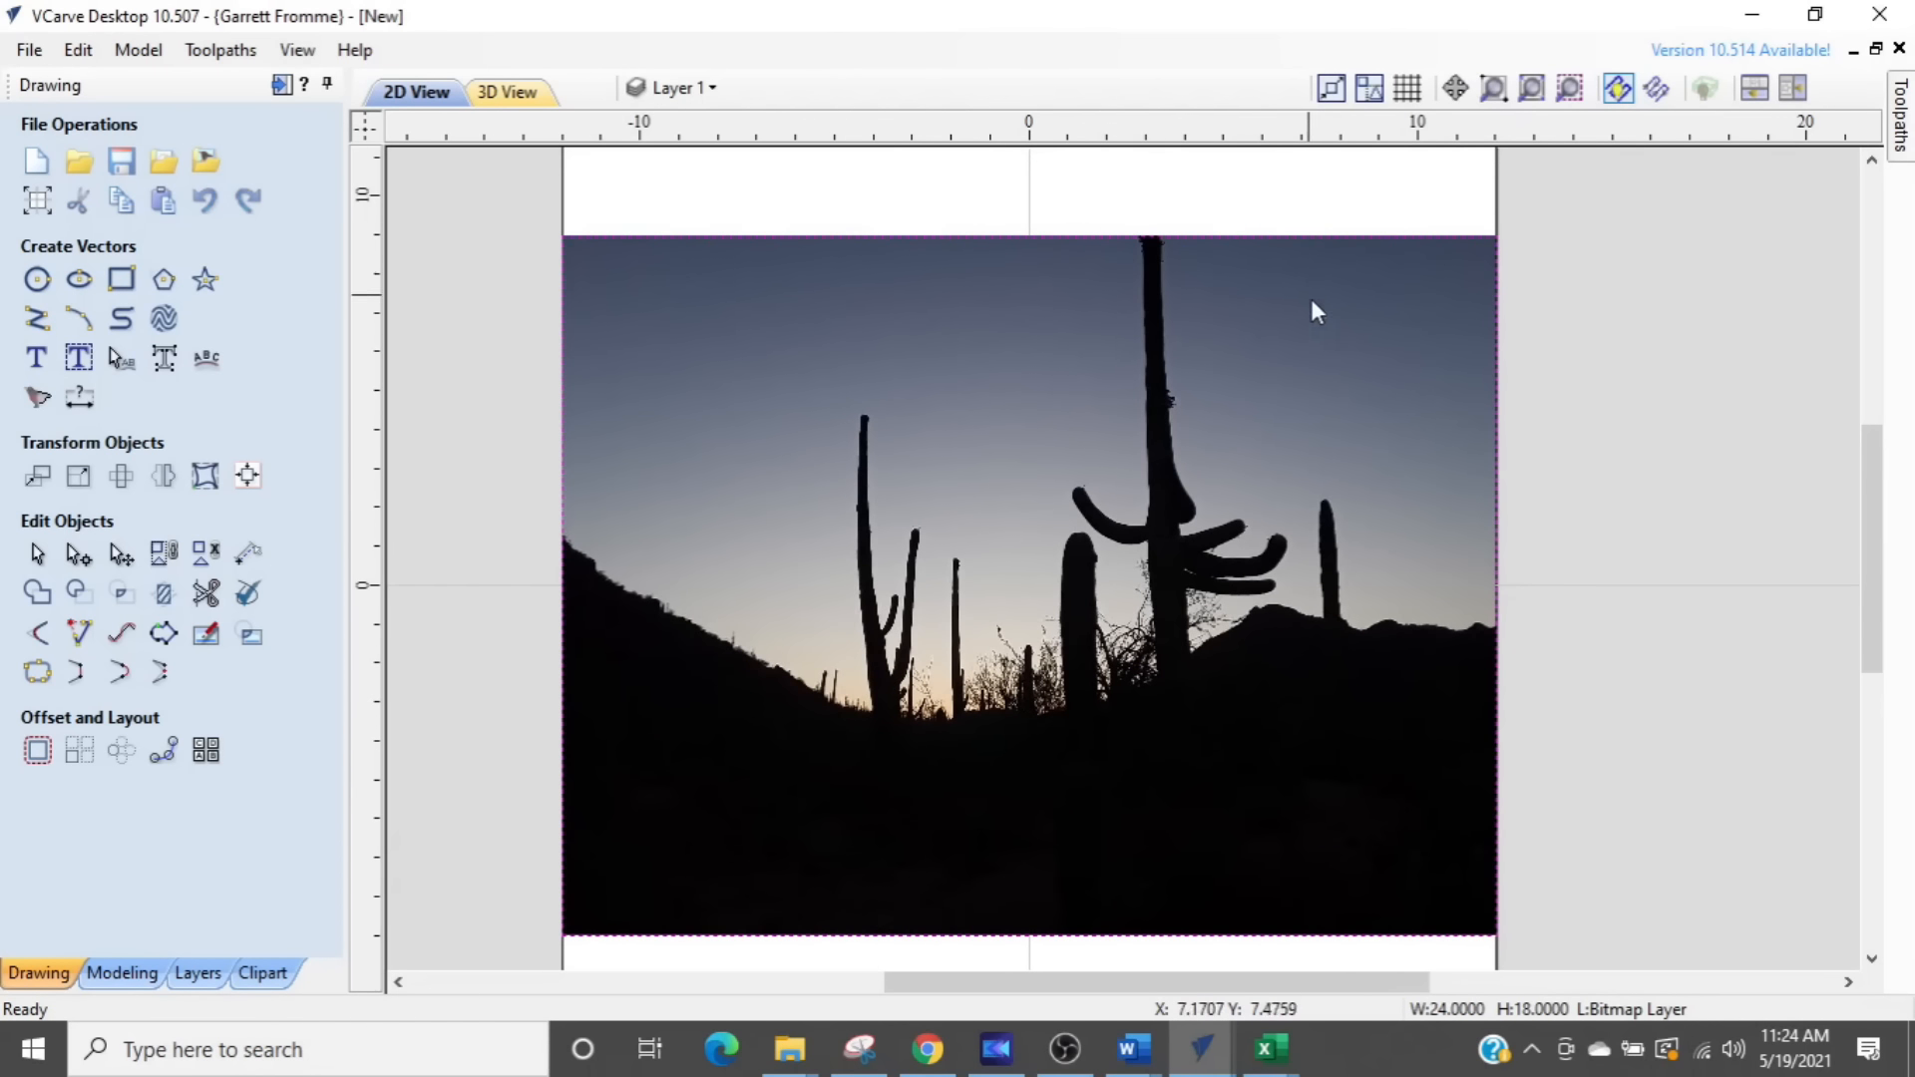
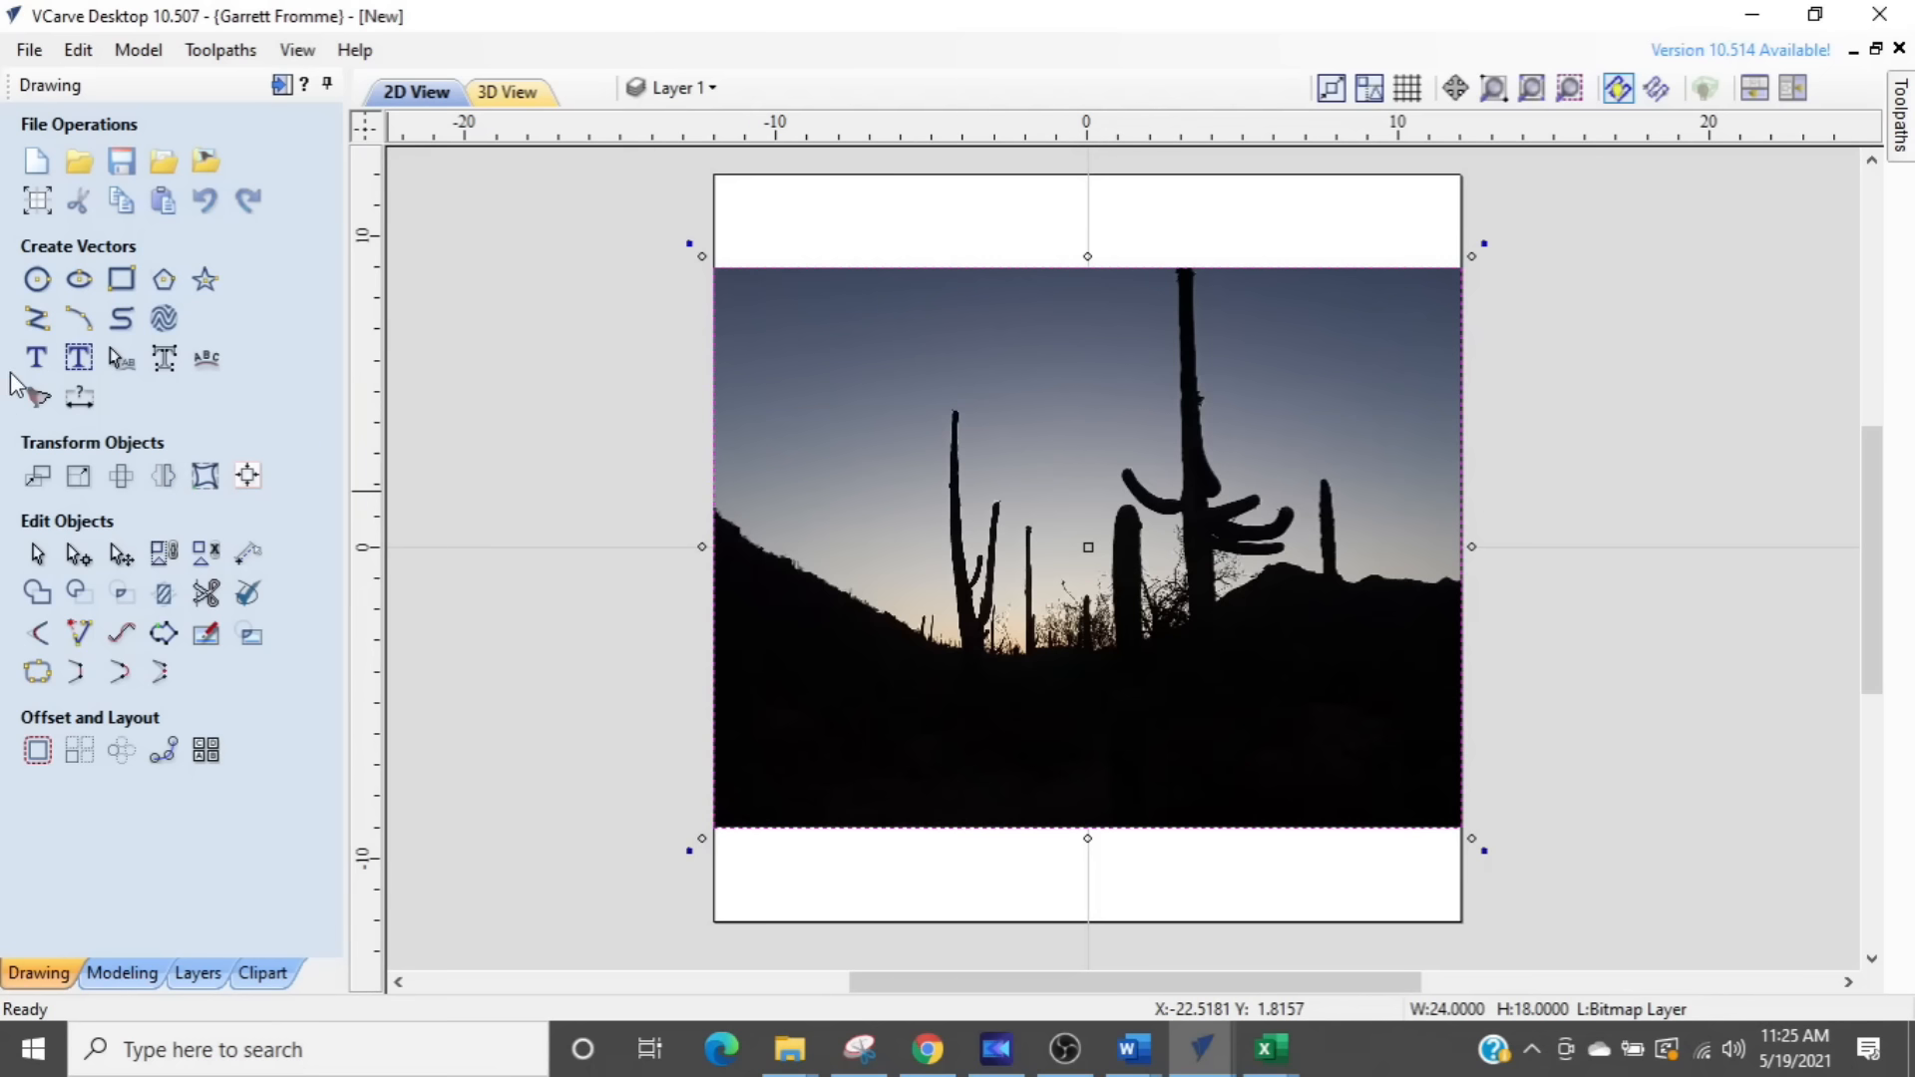
- Start tracing the cactus silhouette bitmap in Black / White mode with the threshold set to 0.22
{"action": "left_click", "coordinate": [38, 397]}
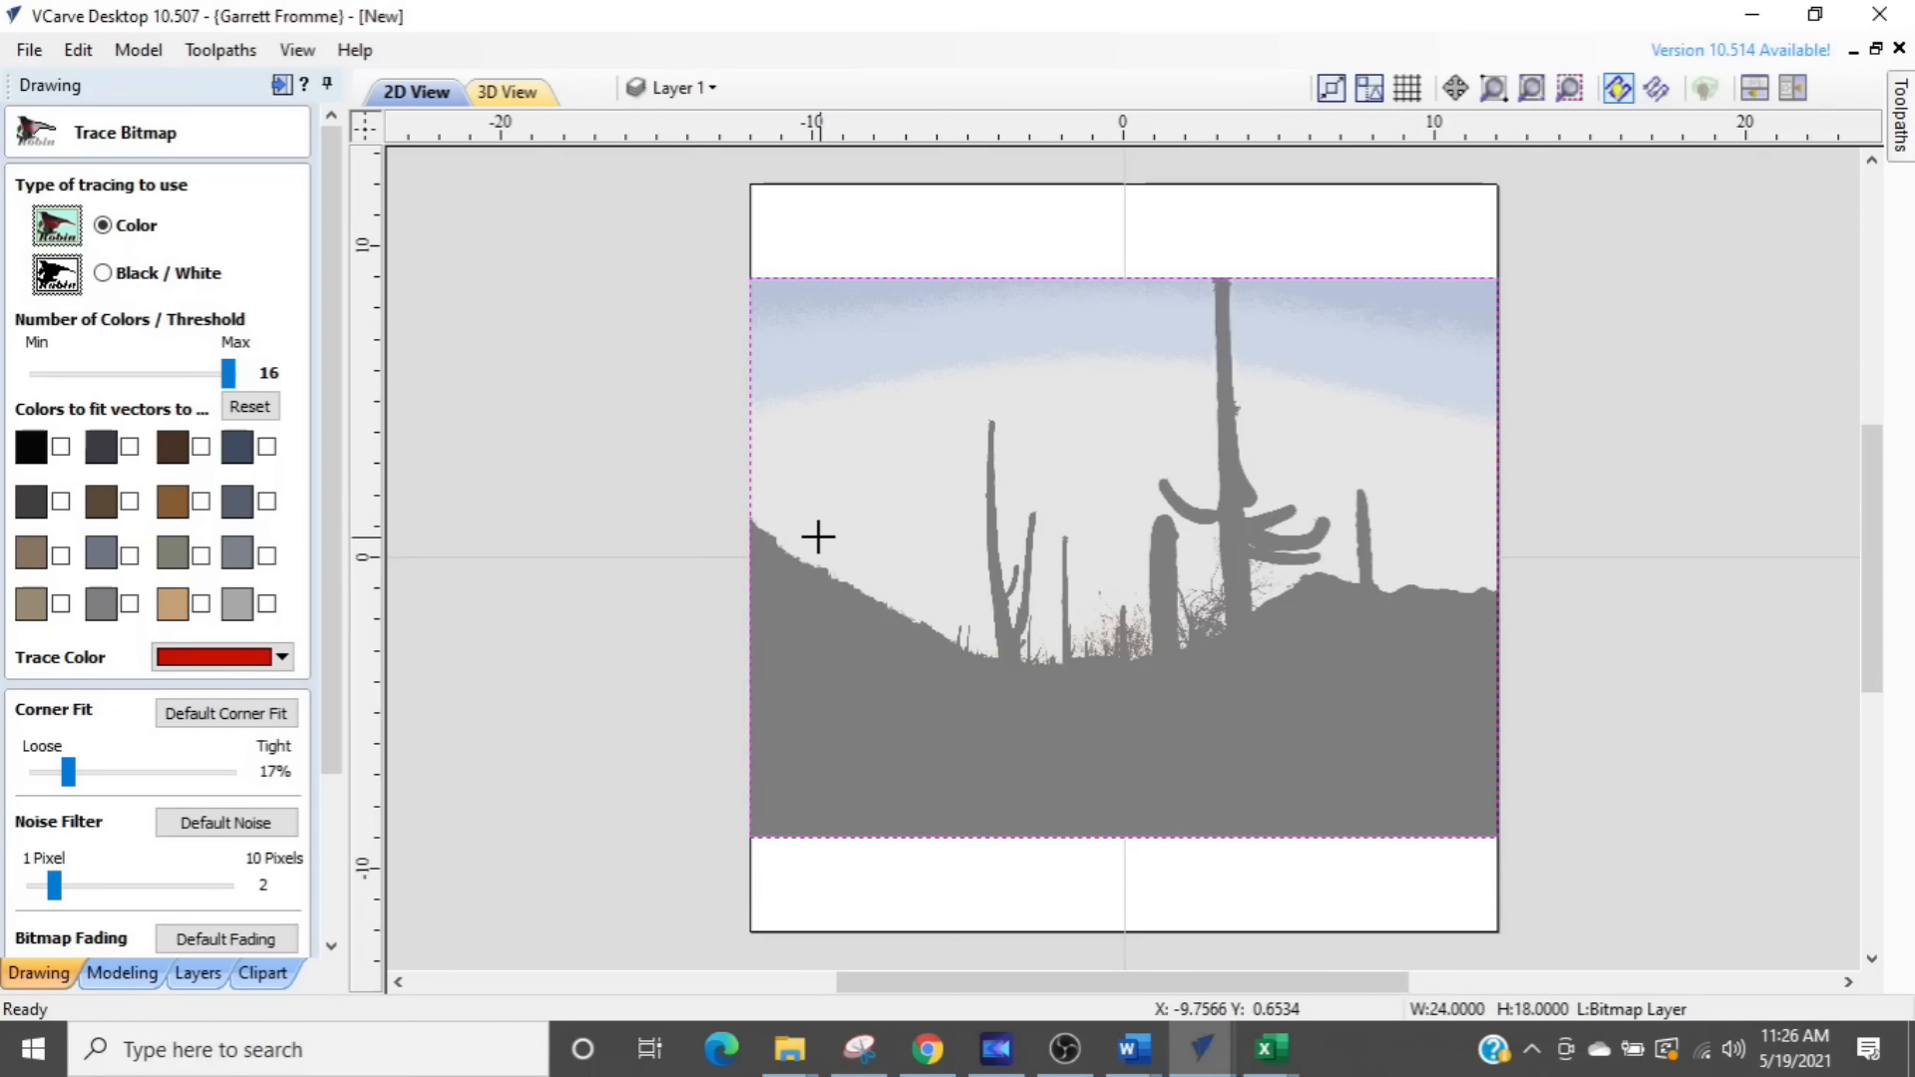
{"action": "scroll", "coordinate": [1097, 619], "scroll_direction": "up", "scroll_amount": 2}
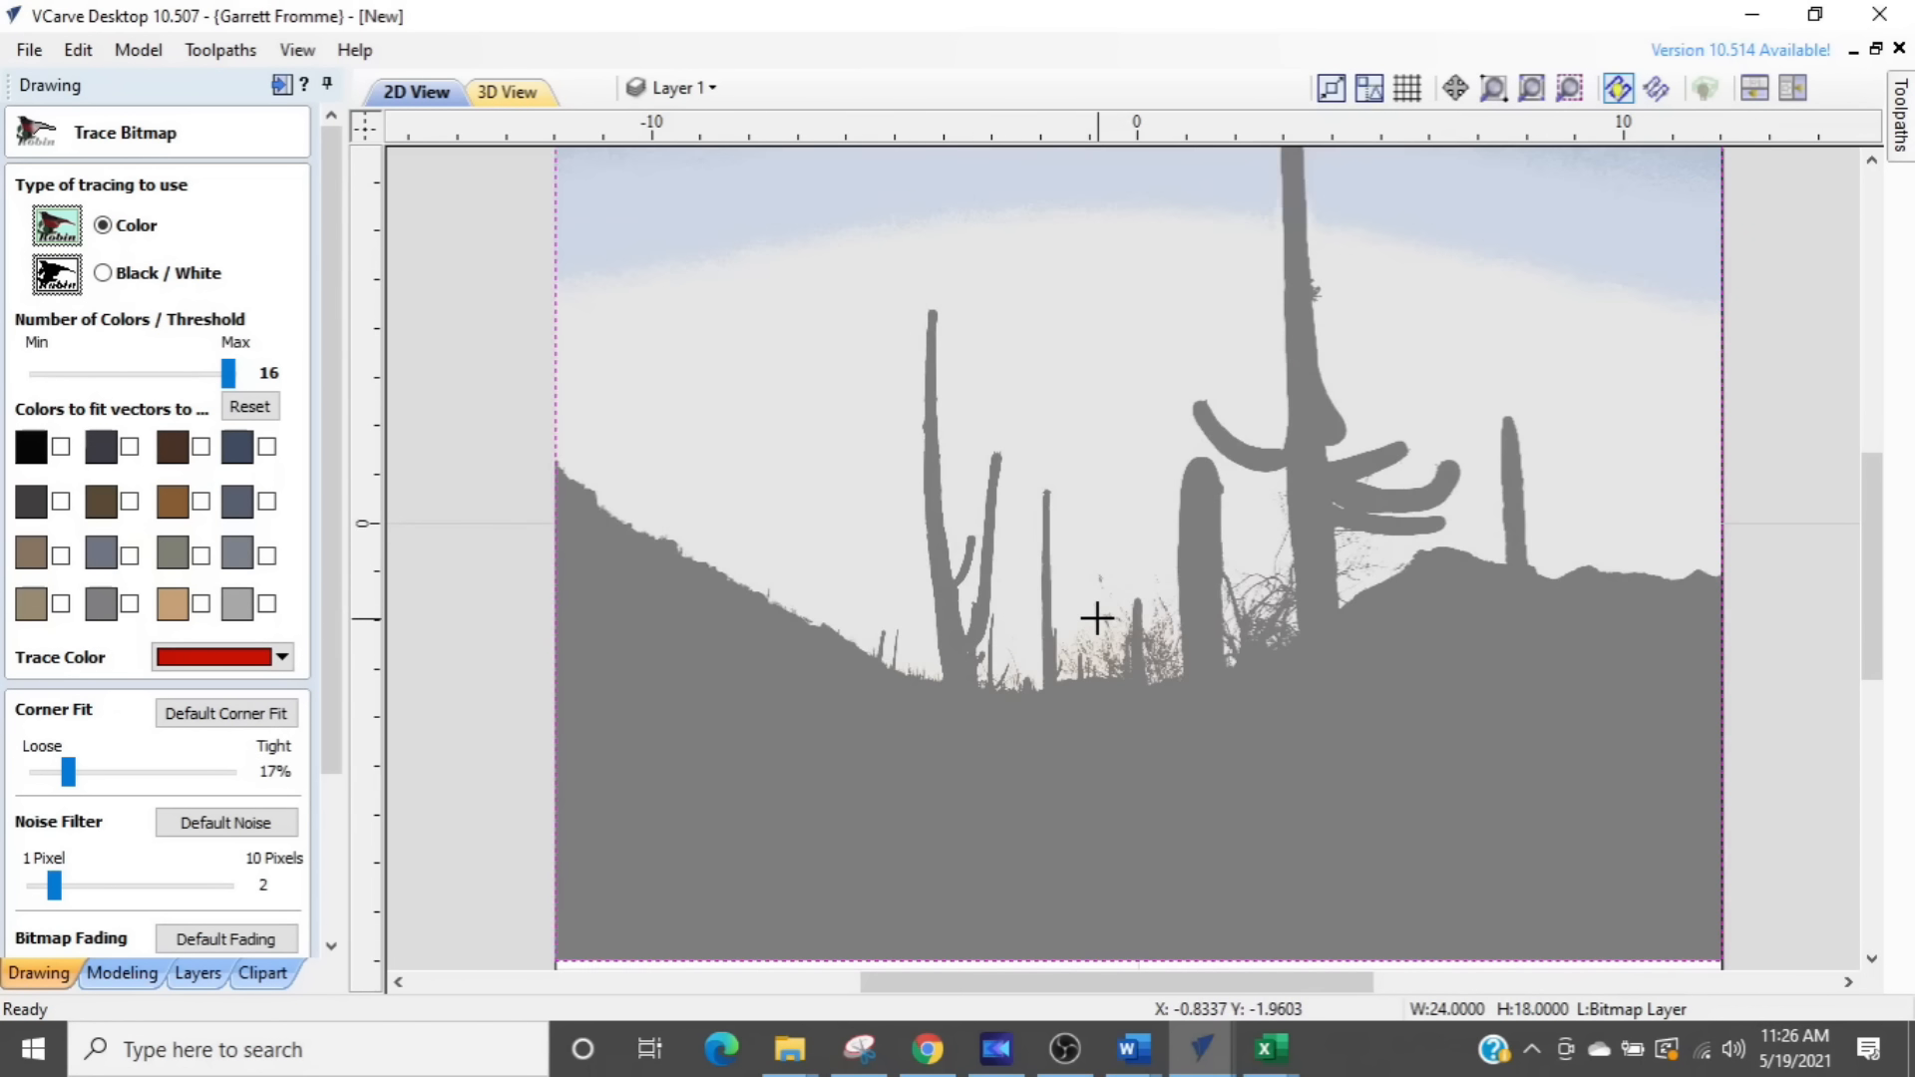
{"action": "scroll", "coordinate": [1097, 618], "scroll_direction": "down", "scroll_amount": 1}
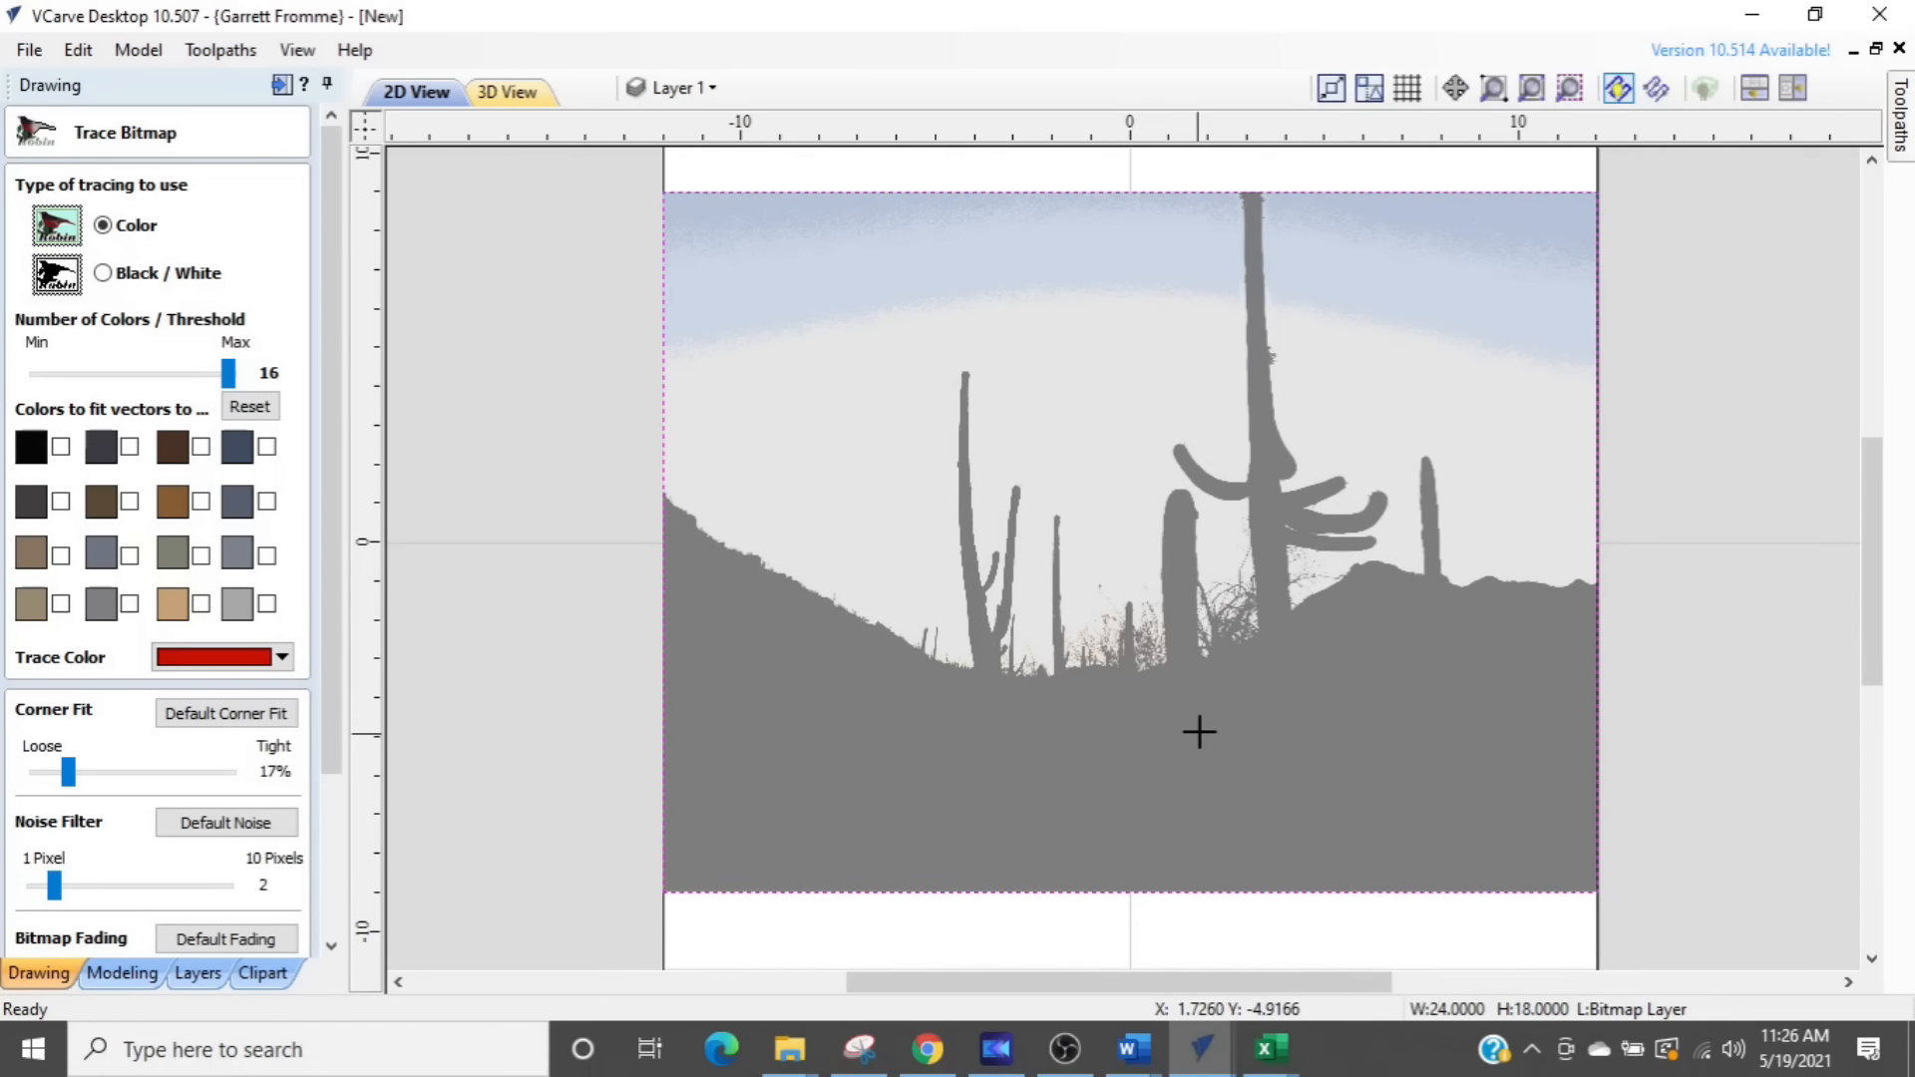
{"action": "key", "text": "ctrl"}
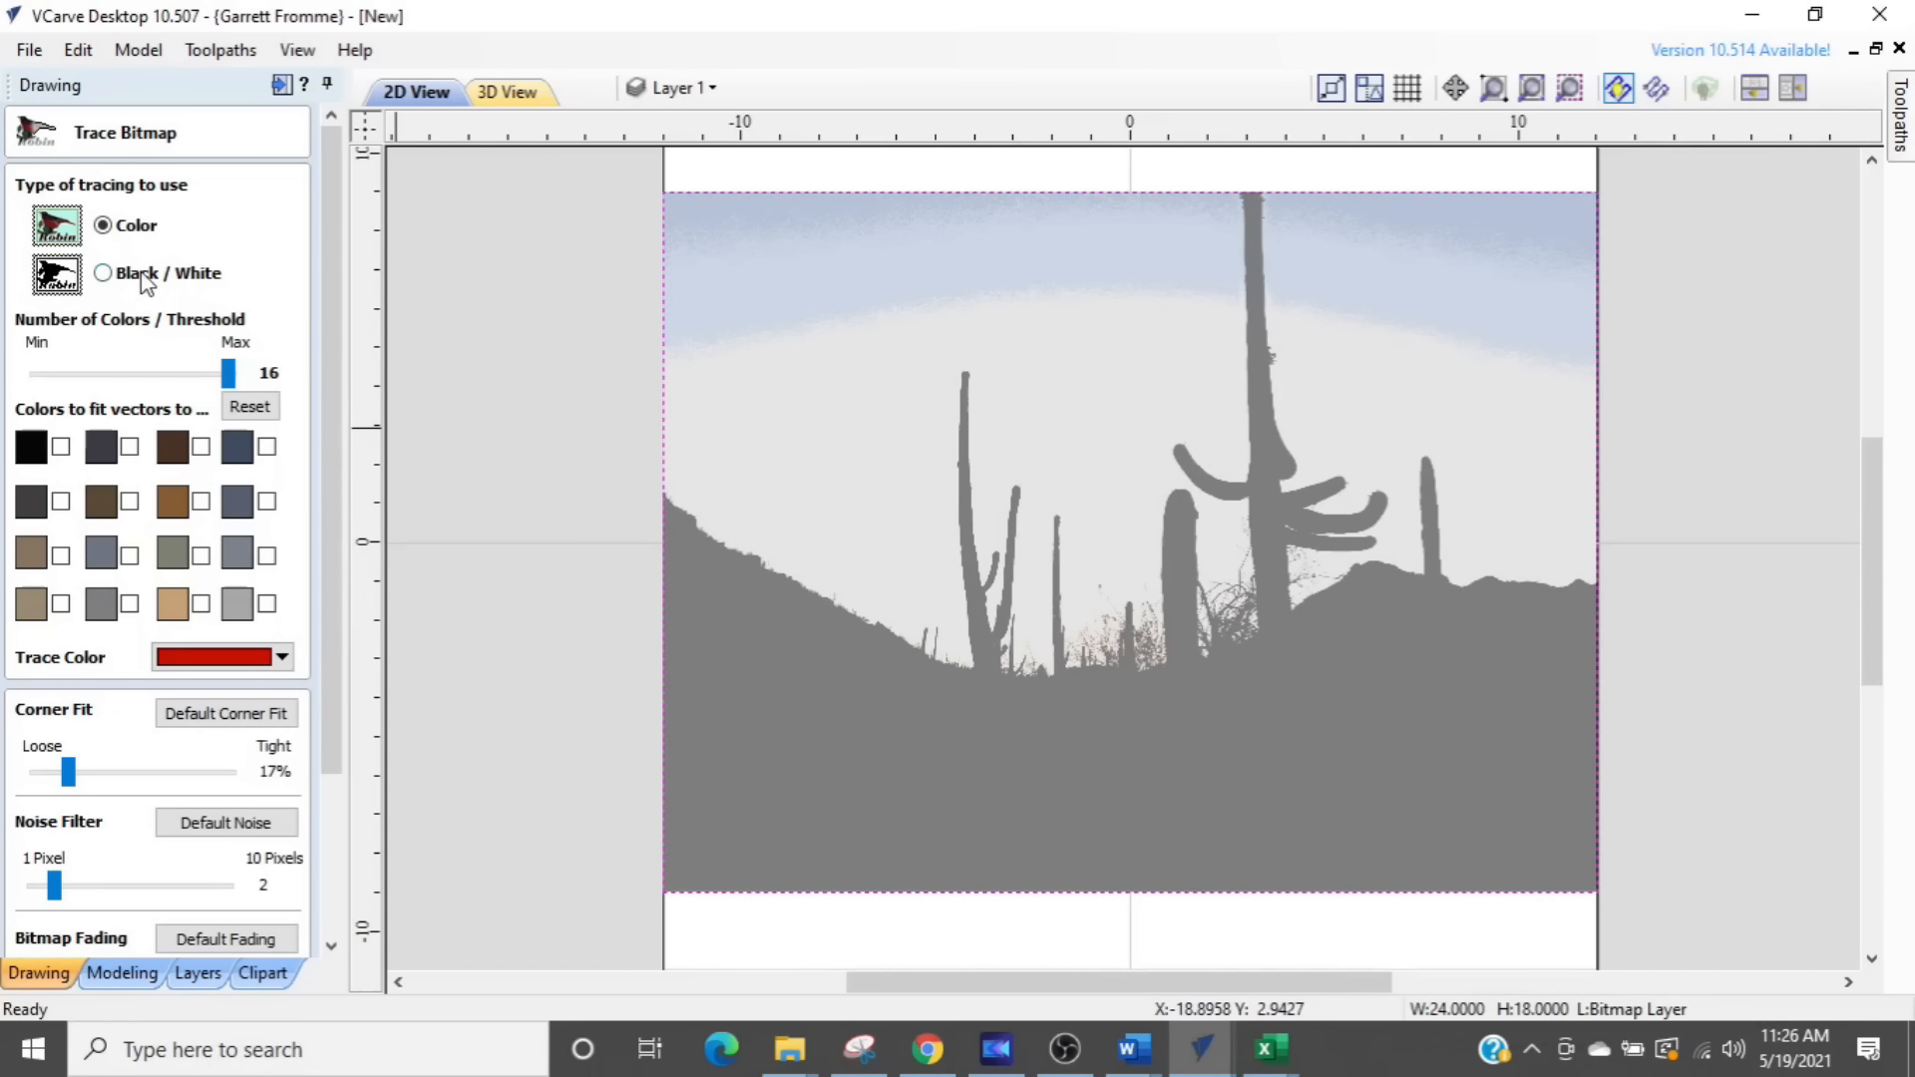
{"action": "left_click", "coordinate": [102, 273]}
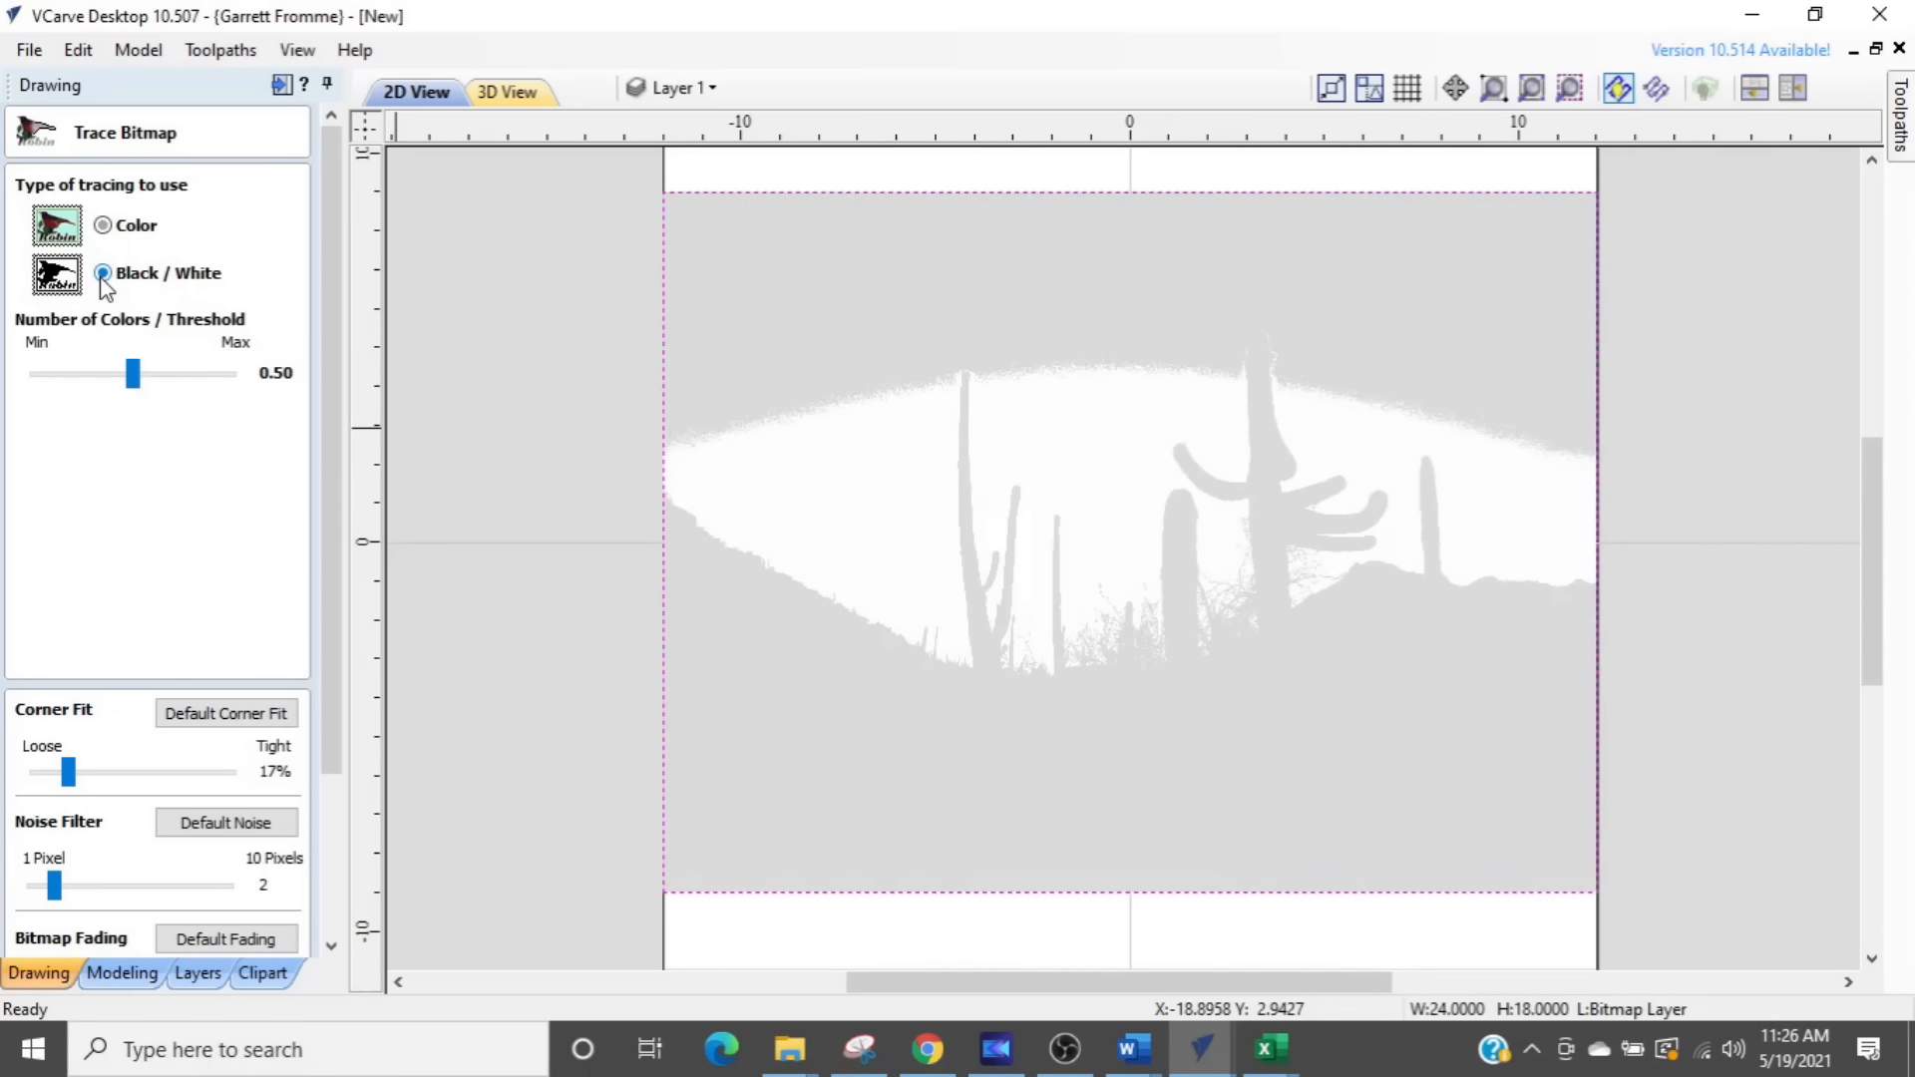
{"action": "left_click", "coordinate": [126, 382]}
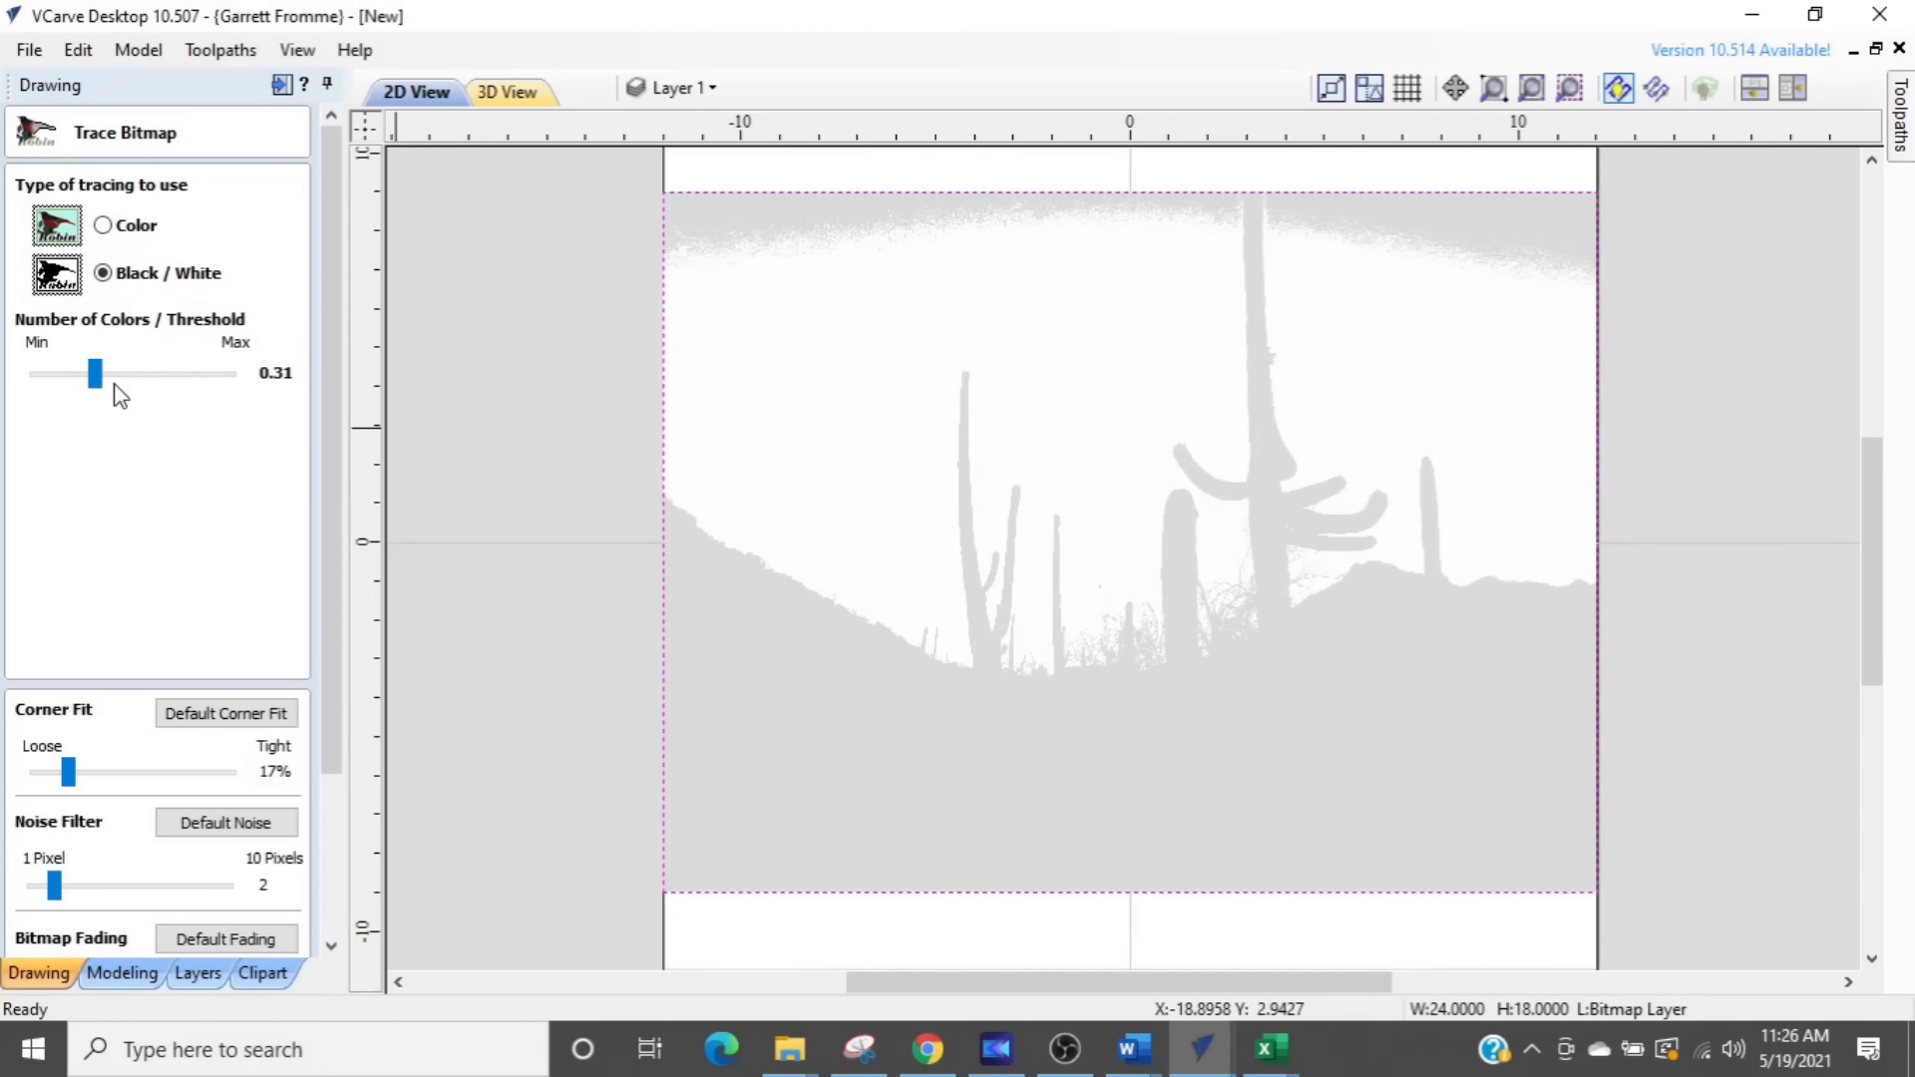
{"action": "left_click_drag", "start_coordinate": [93, 385], "coordinate": [85, 387]}
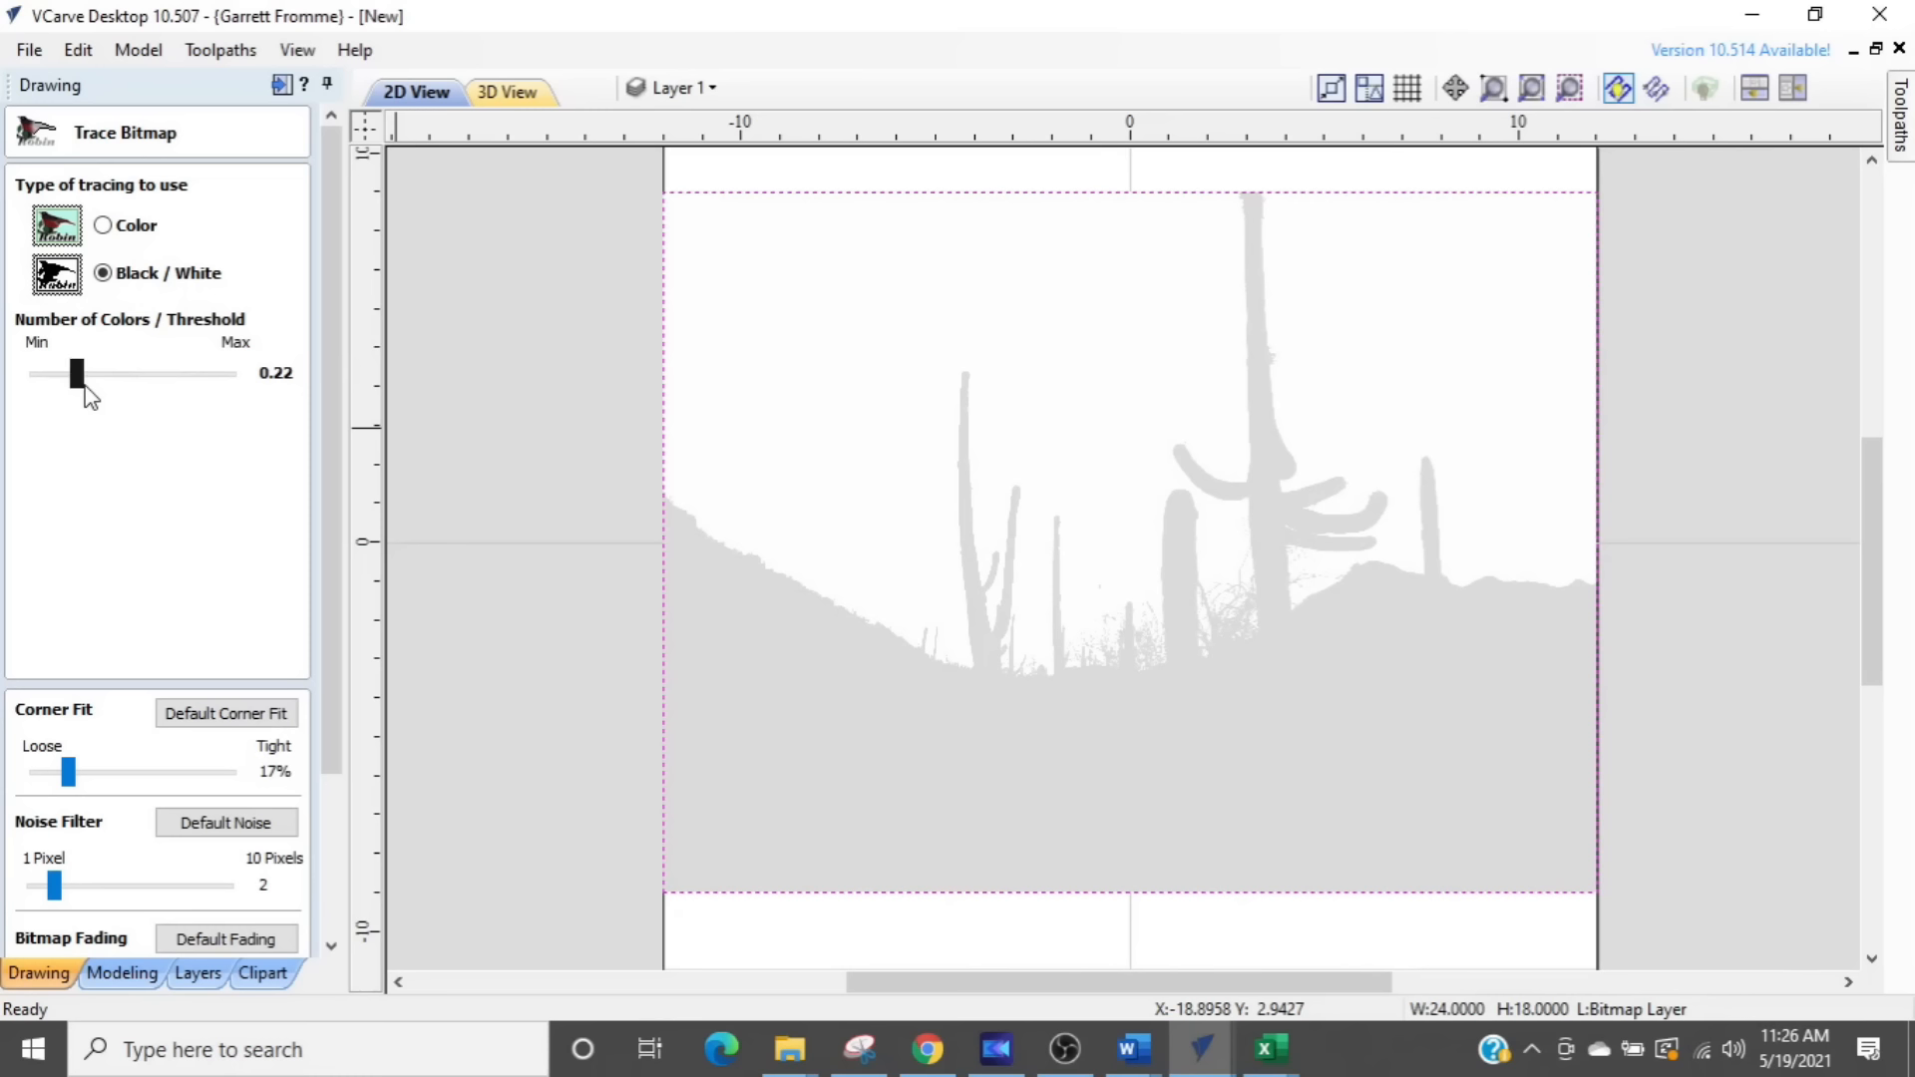
- Set the corner fit to 0% and the noise filter to 7 pixels, preview the trace and apply it
{"action": "left_click_drag", "start_coordinate": [334, 471], "coordinate": [317, 758]}
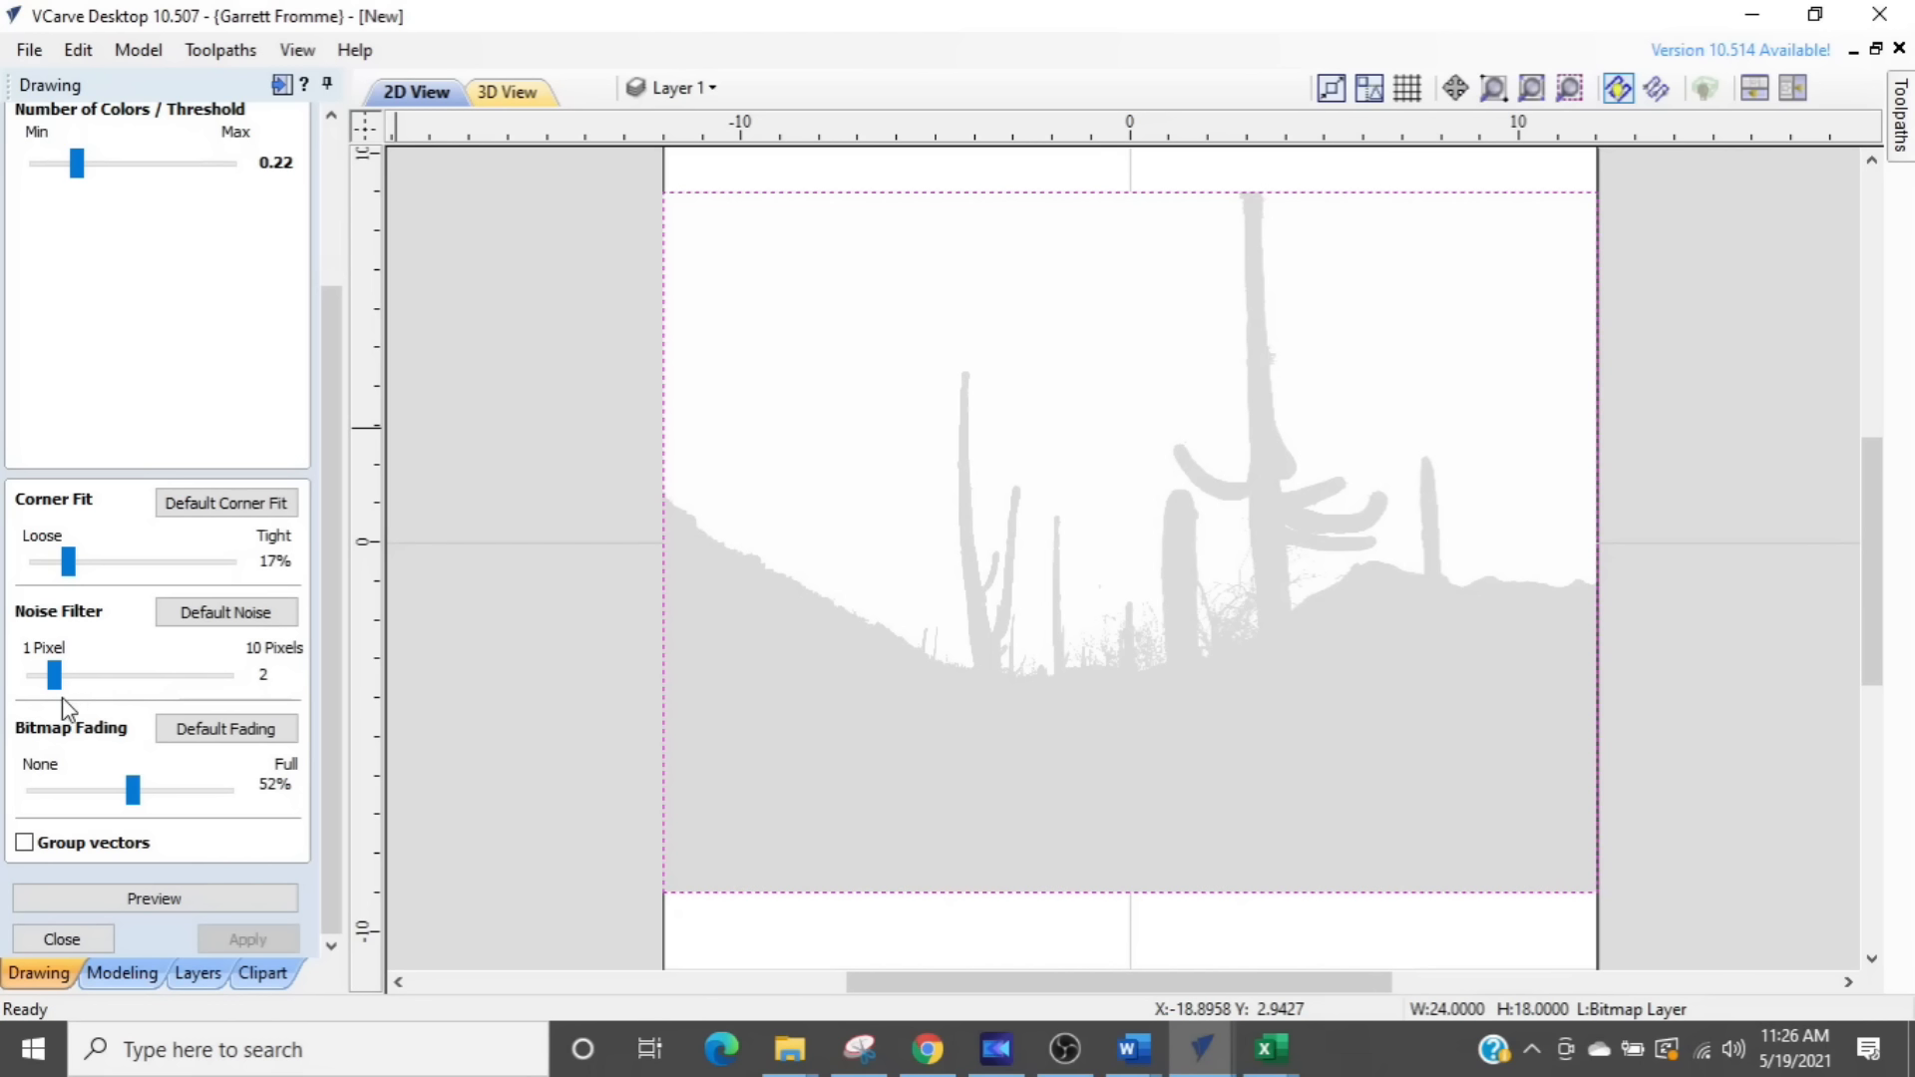
{"action": "left_click_drag", "start_coordinate": [54, 675], "coordinate": [159, 686]}
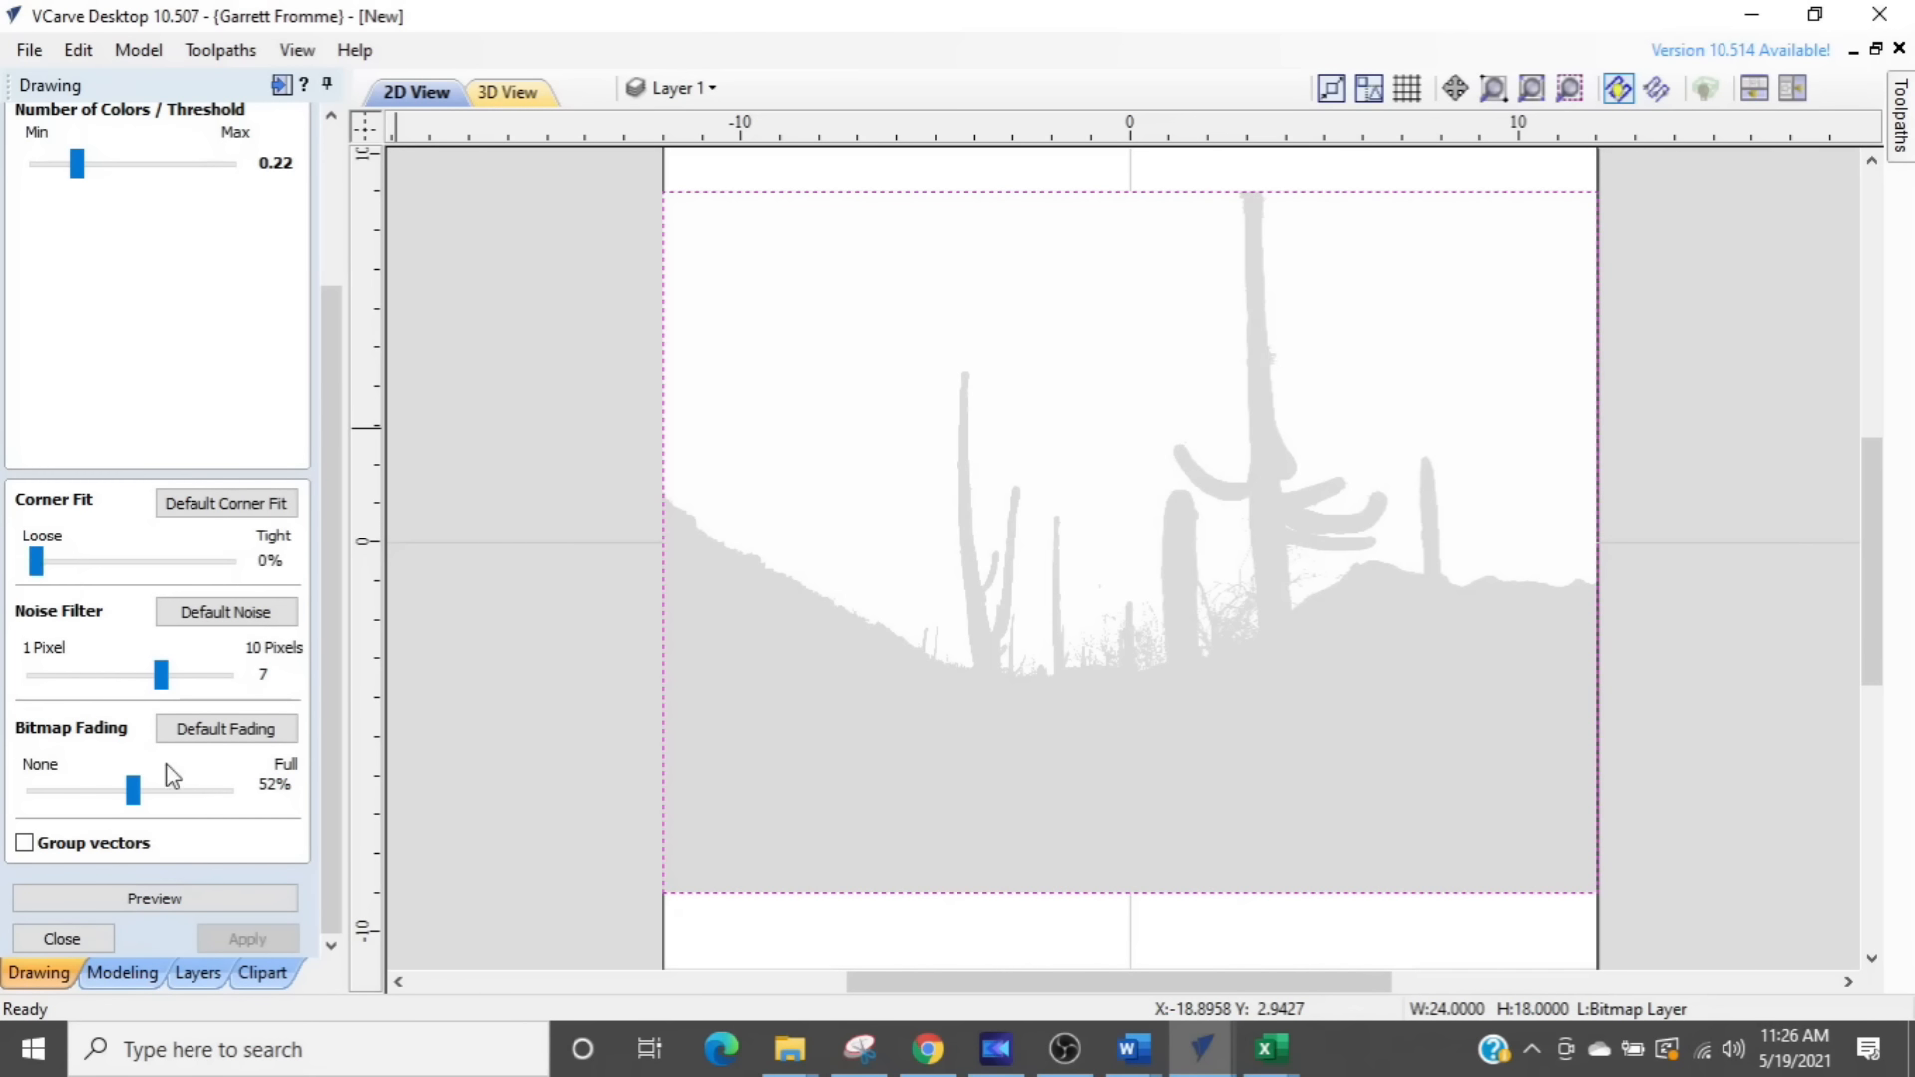
{"action": "left_click", "coordinate": [185, 895]}
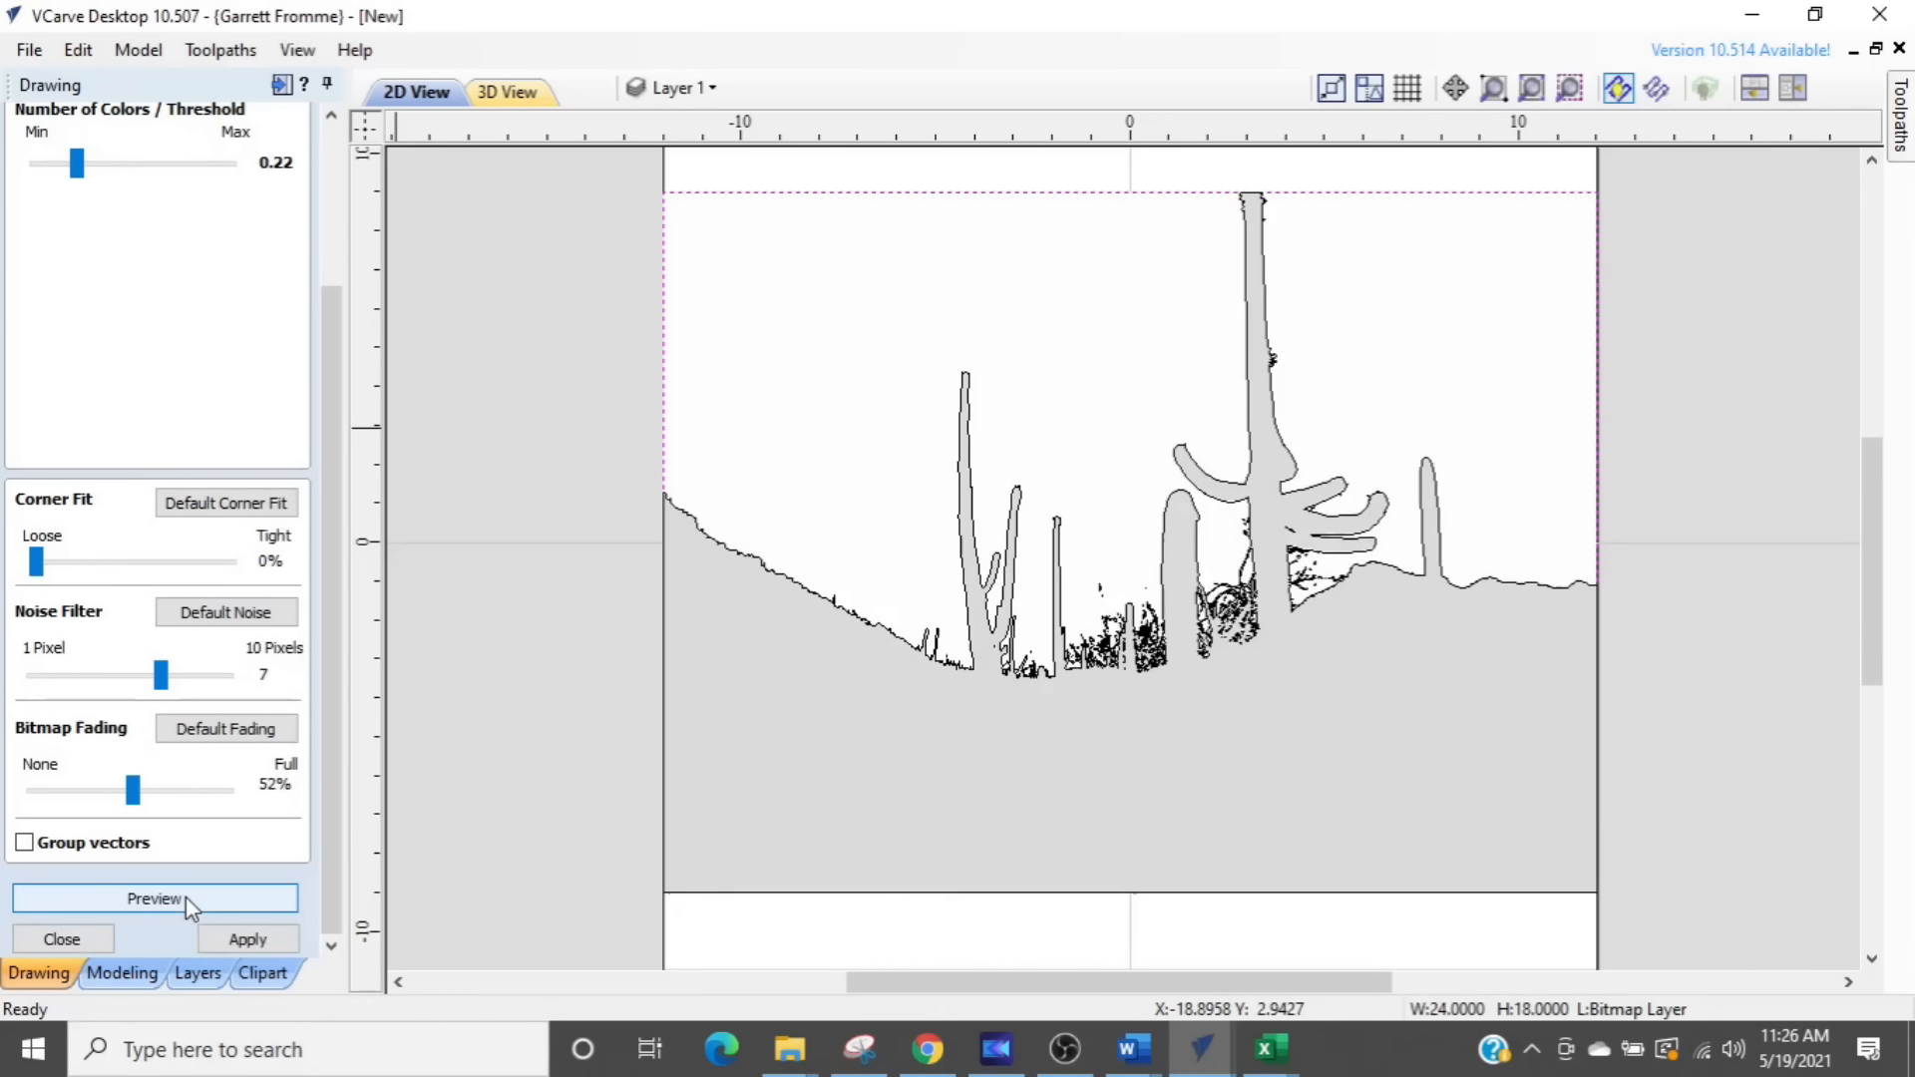
{"action": "left_click", "coordinate": [250, 941]}
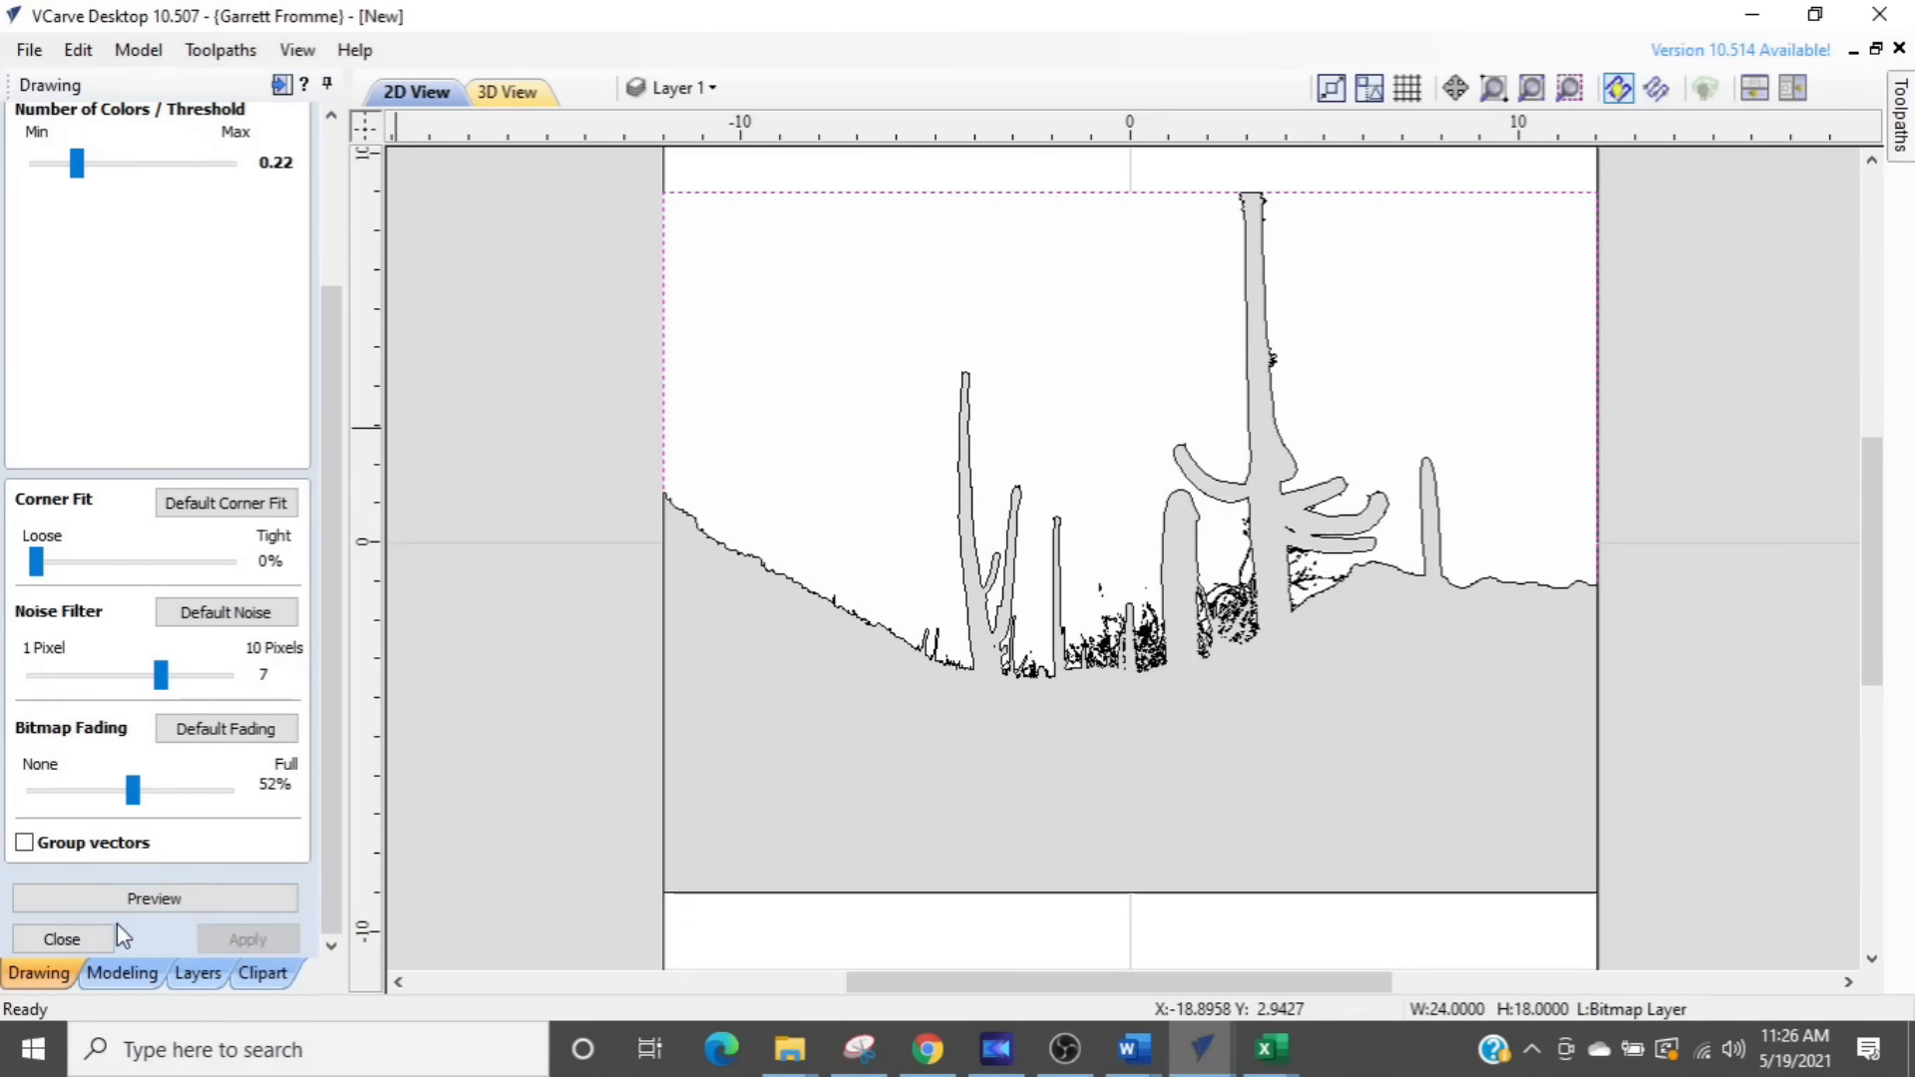
{"action": "left_click", "coordinate": [68, 941]}
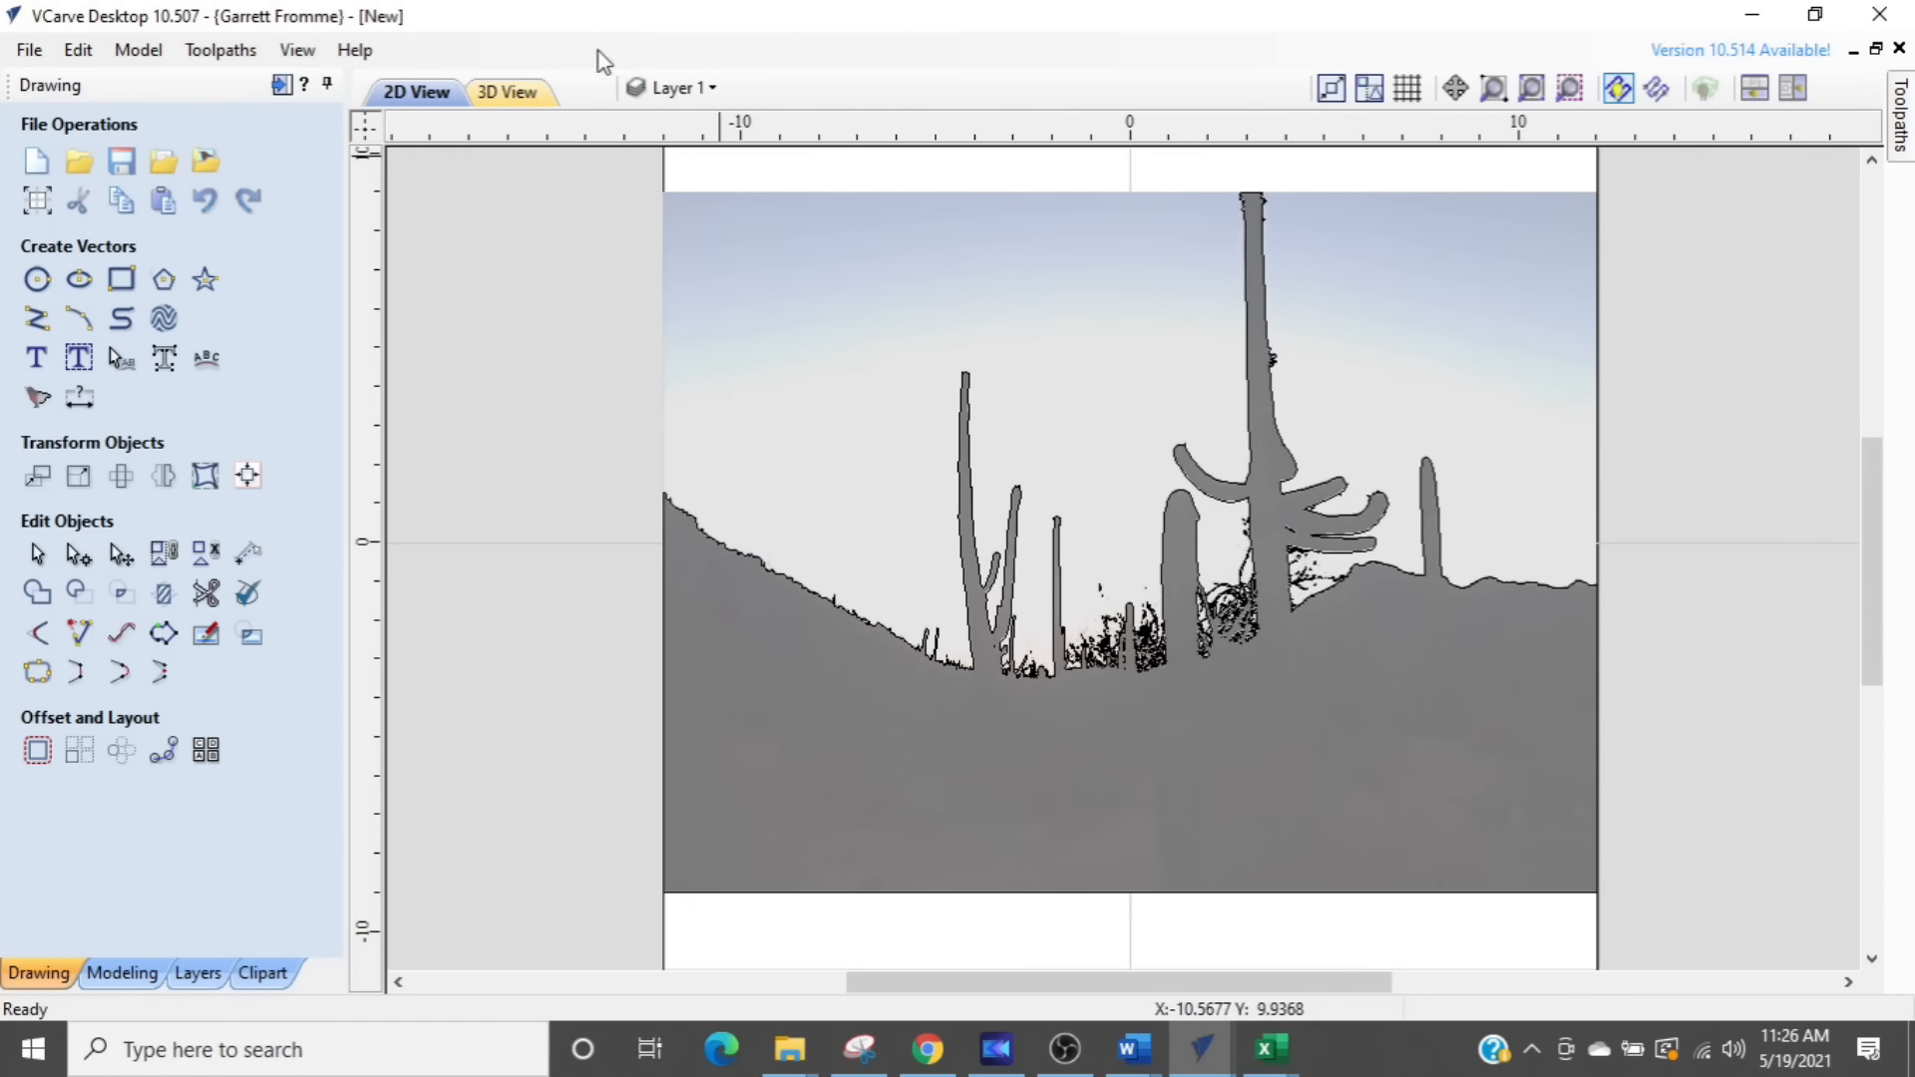
- Hide the Bitmap Layer so that only the traced vectors on Layer 1 are shown
{"action": "left_click", "coordinate": [658, 87]}
{"action": "left_click", "coordinate": [673, 136]}
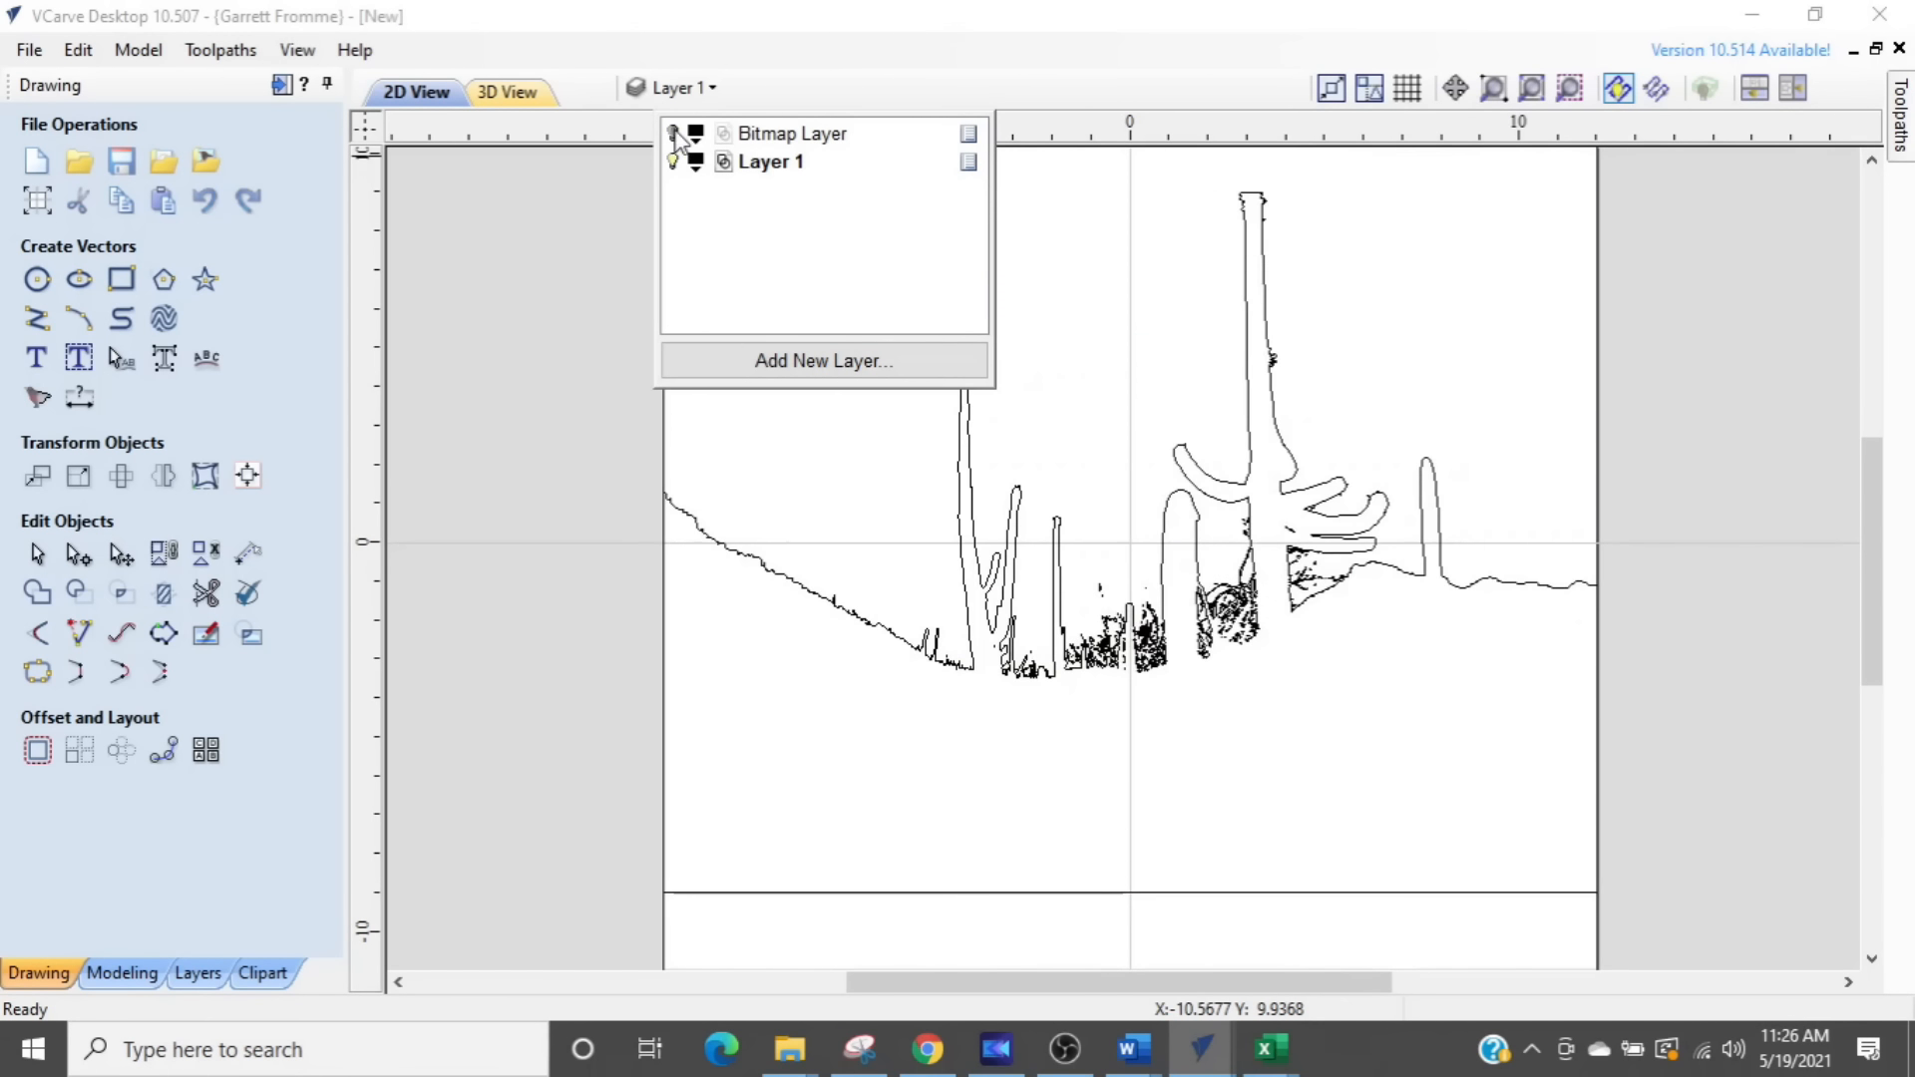
{"action": "left_click", "coordinate": [556, 511]}
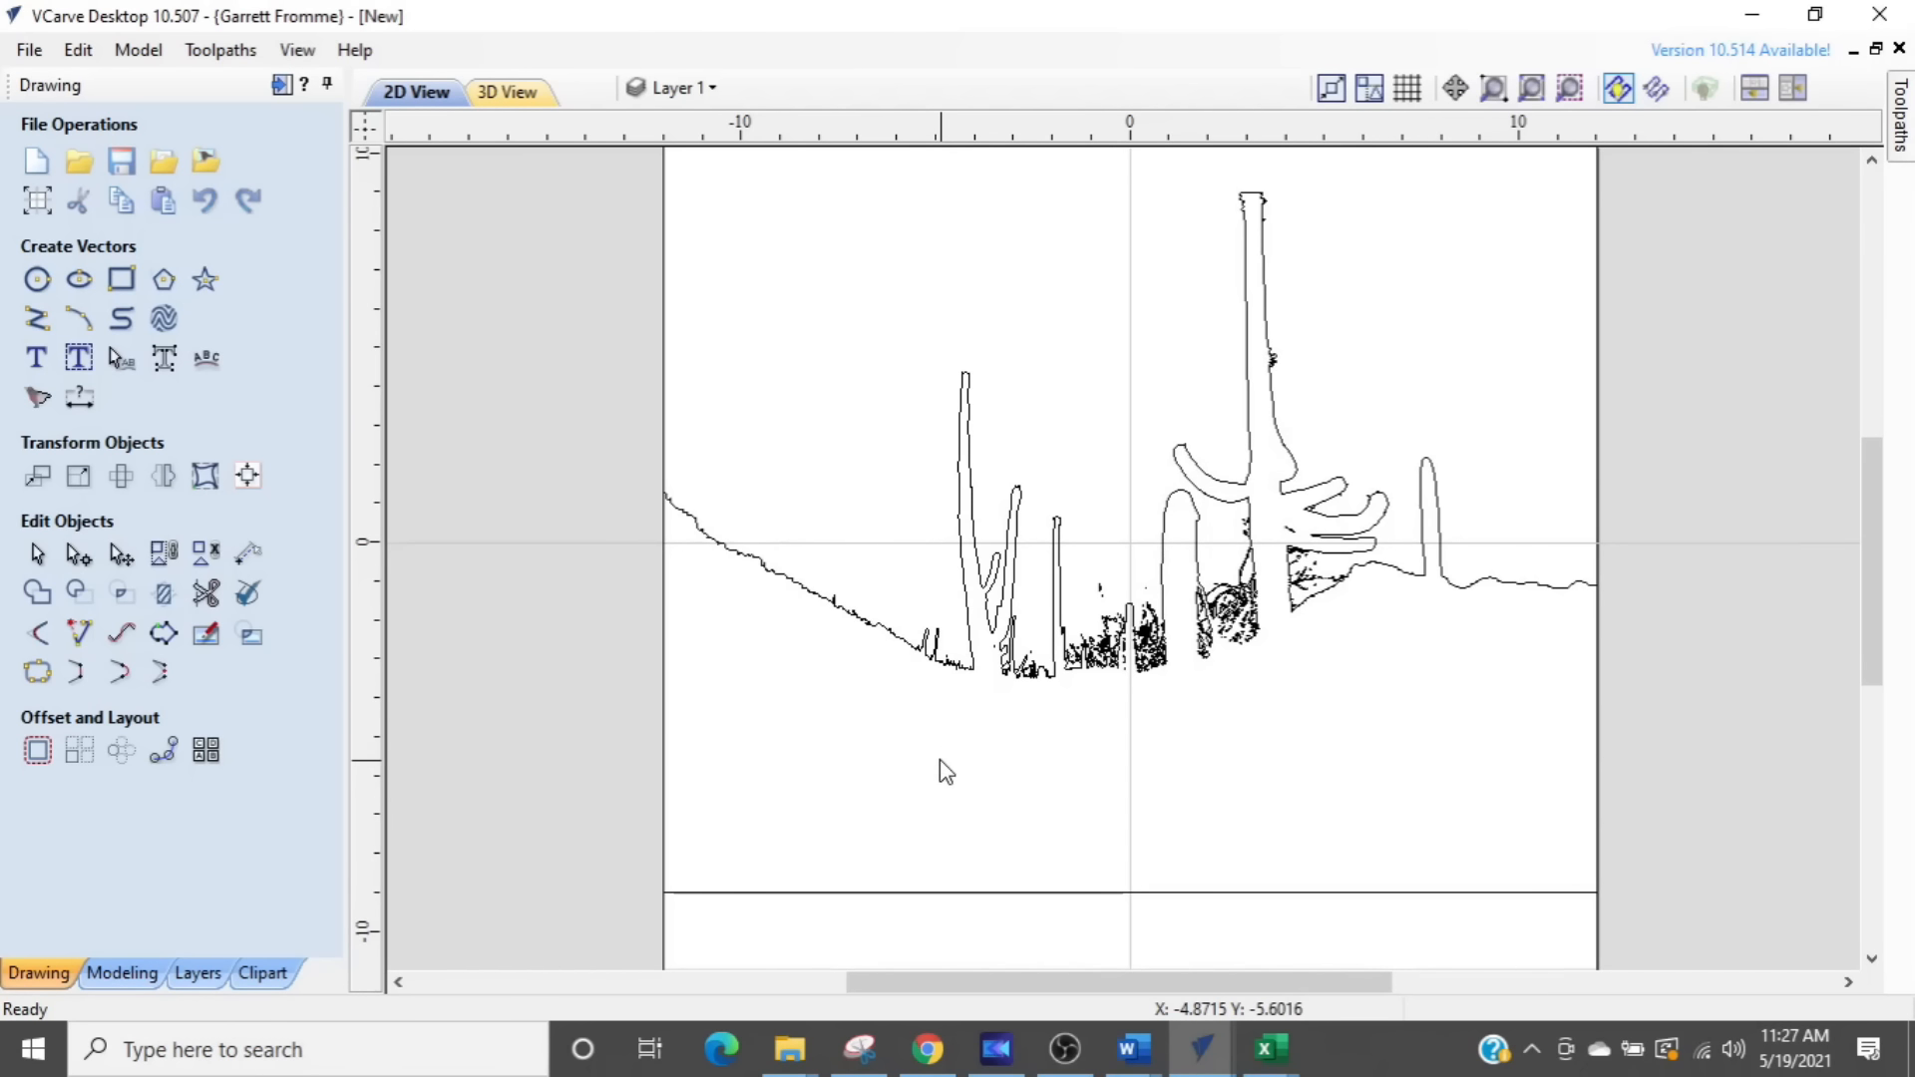
- Delete the small stray vectors in the brush around the cactus bases, keeping the main silhouette outline
{"action": "scroll", "coordinate": [941, 763], "scroll_direction": "up", "scroll_amount": 2}
{"action": "middle_click_drag", "start_coordinate": [938, 756], "coordinate": [934, 937]}
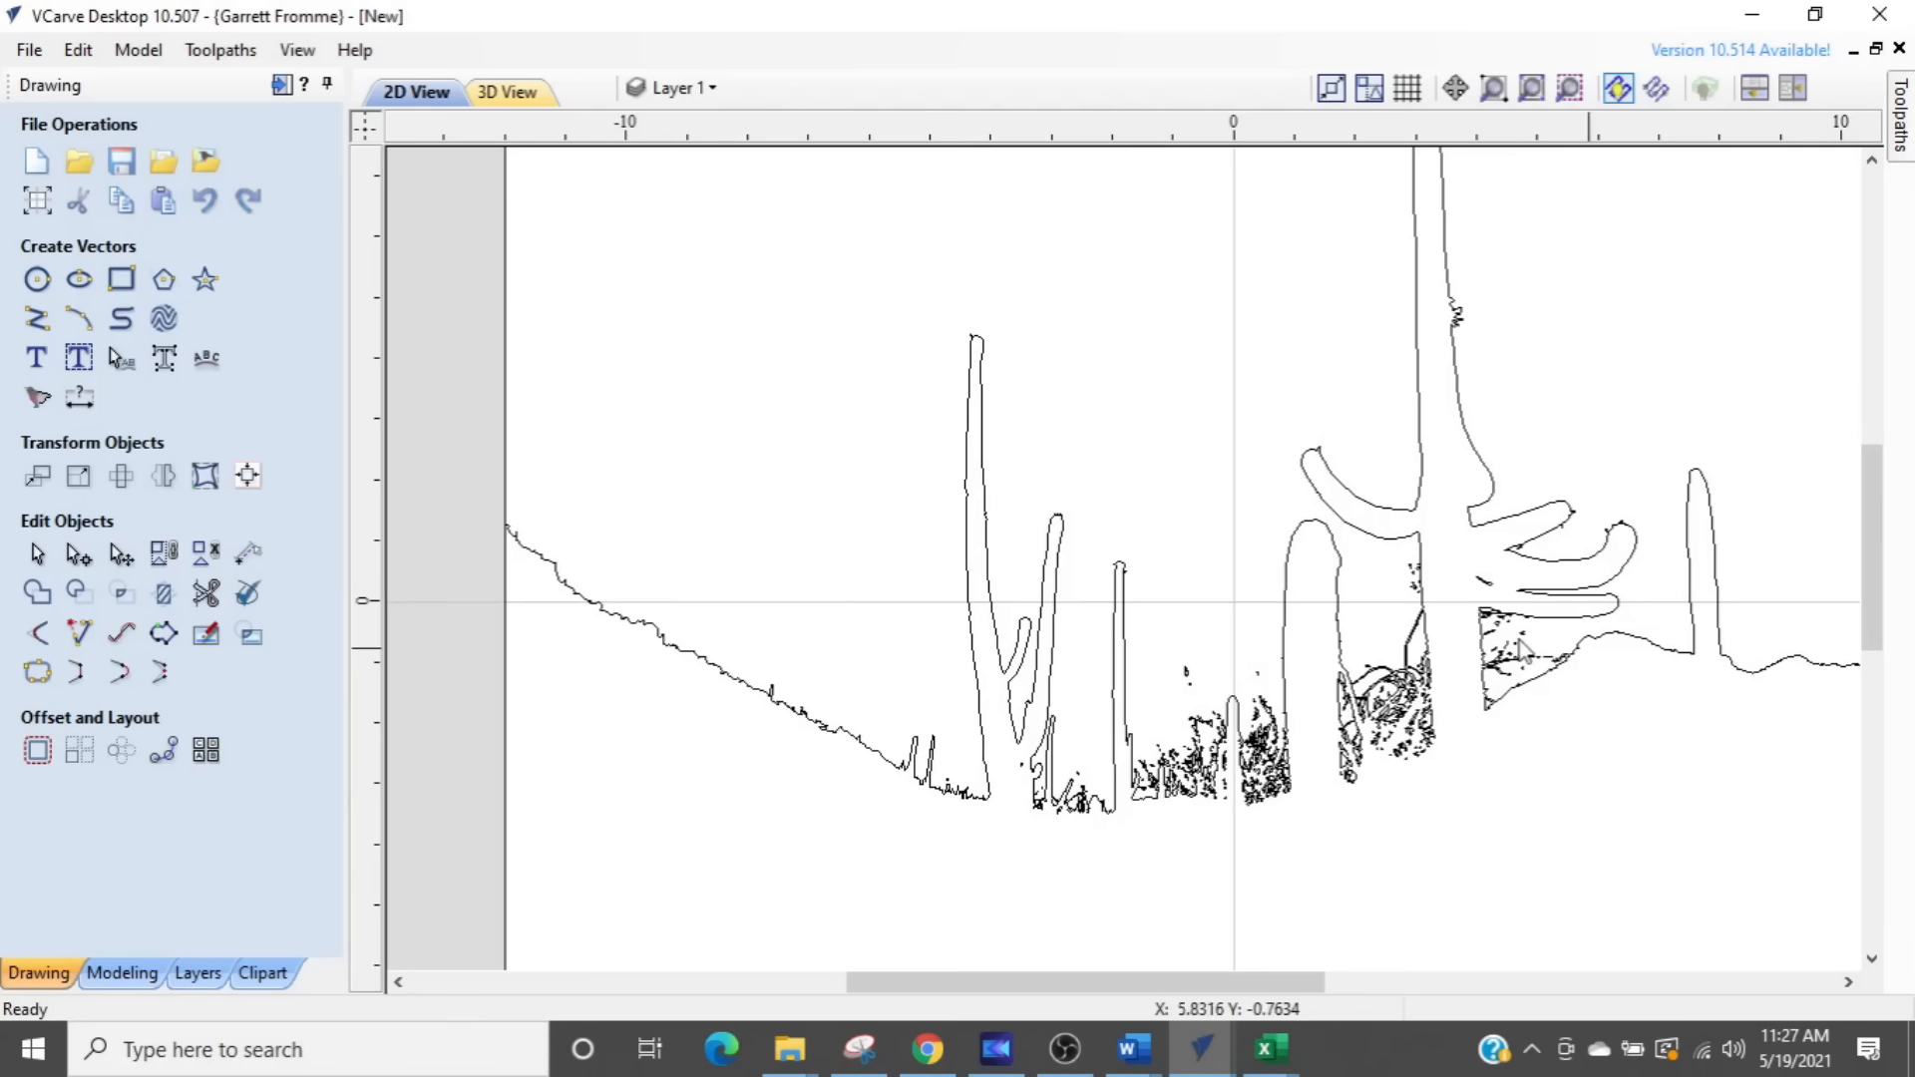
{"action": "left_click", "coordinate": [786, 710]}
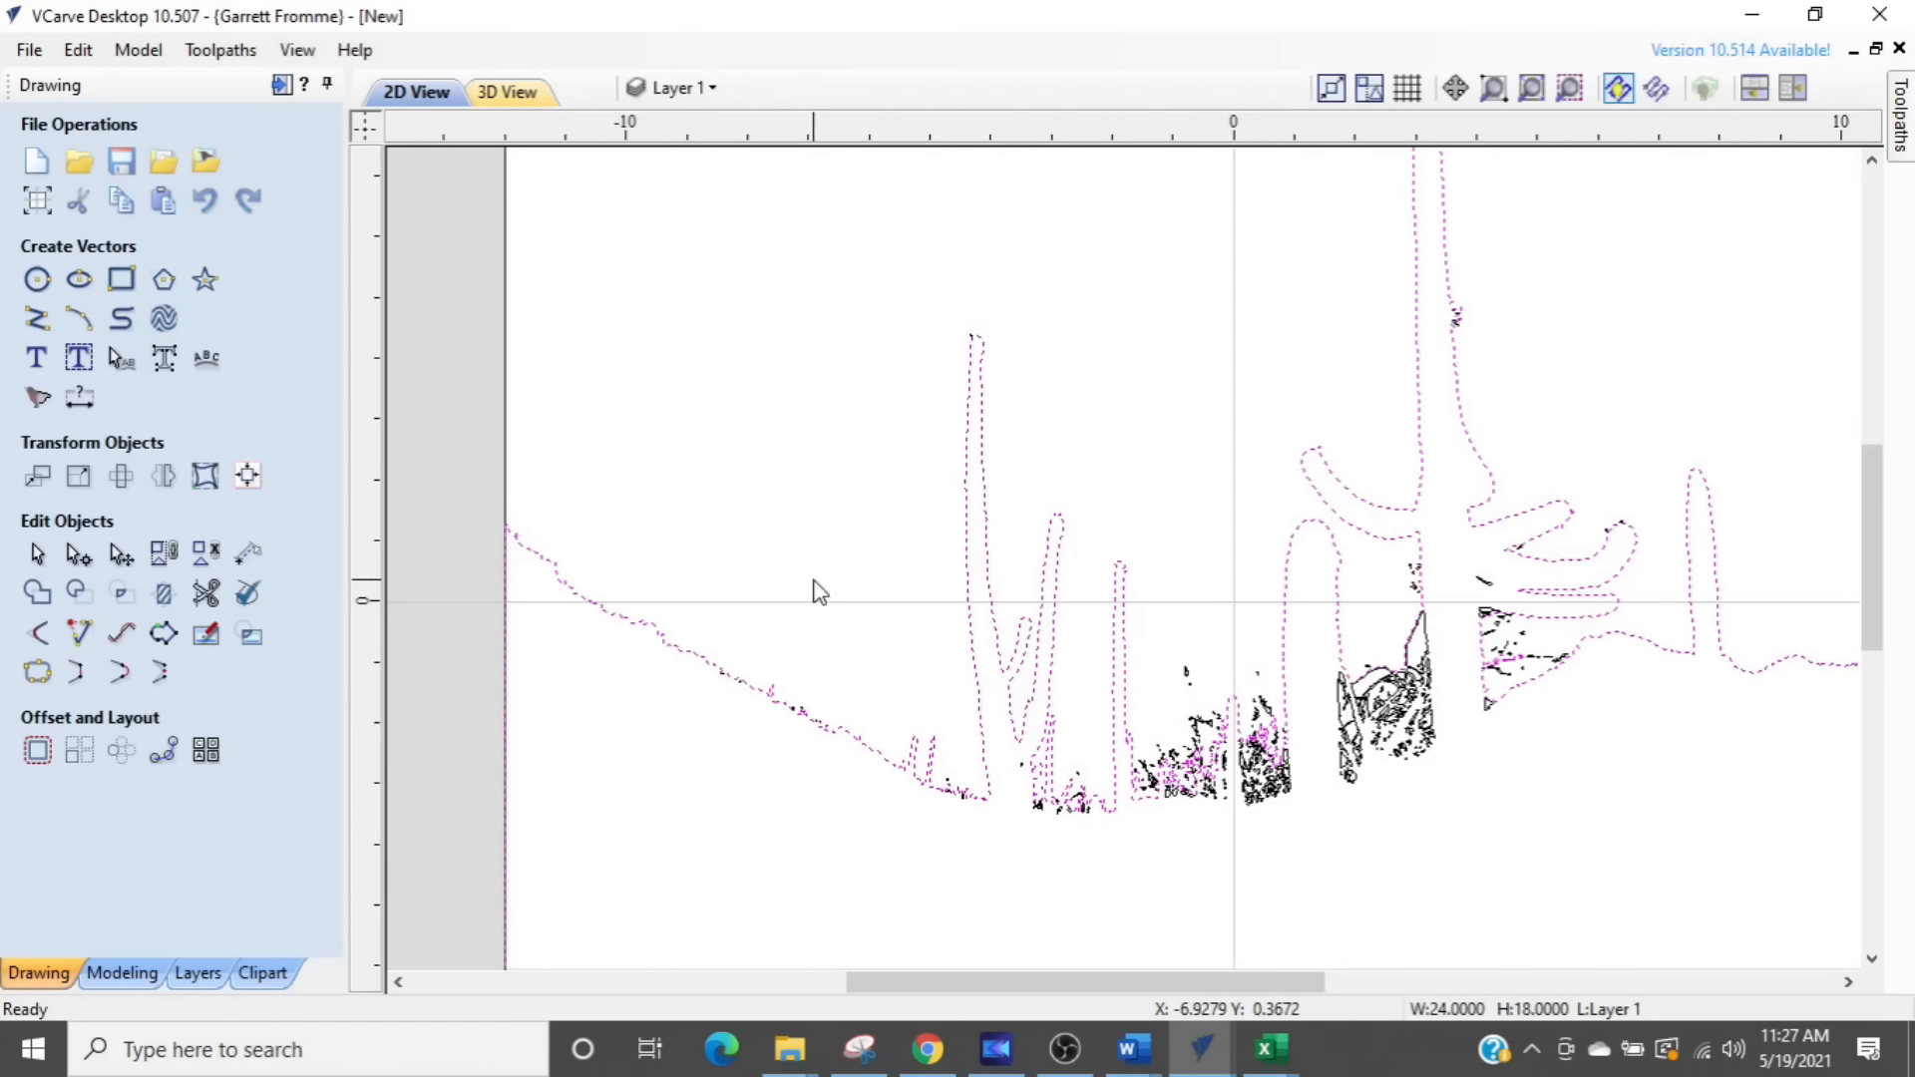
{"action": "left_click_drag", "start_coordinate": [1088, 836], "coordinate": [1316, 656]}
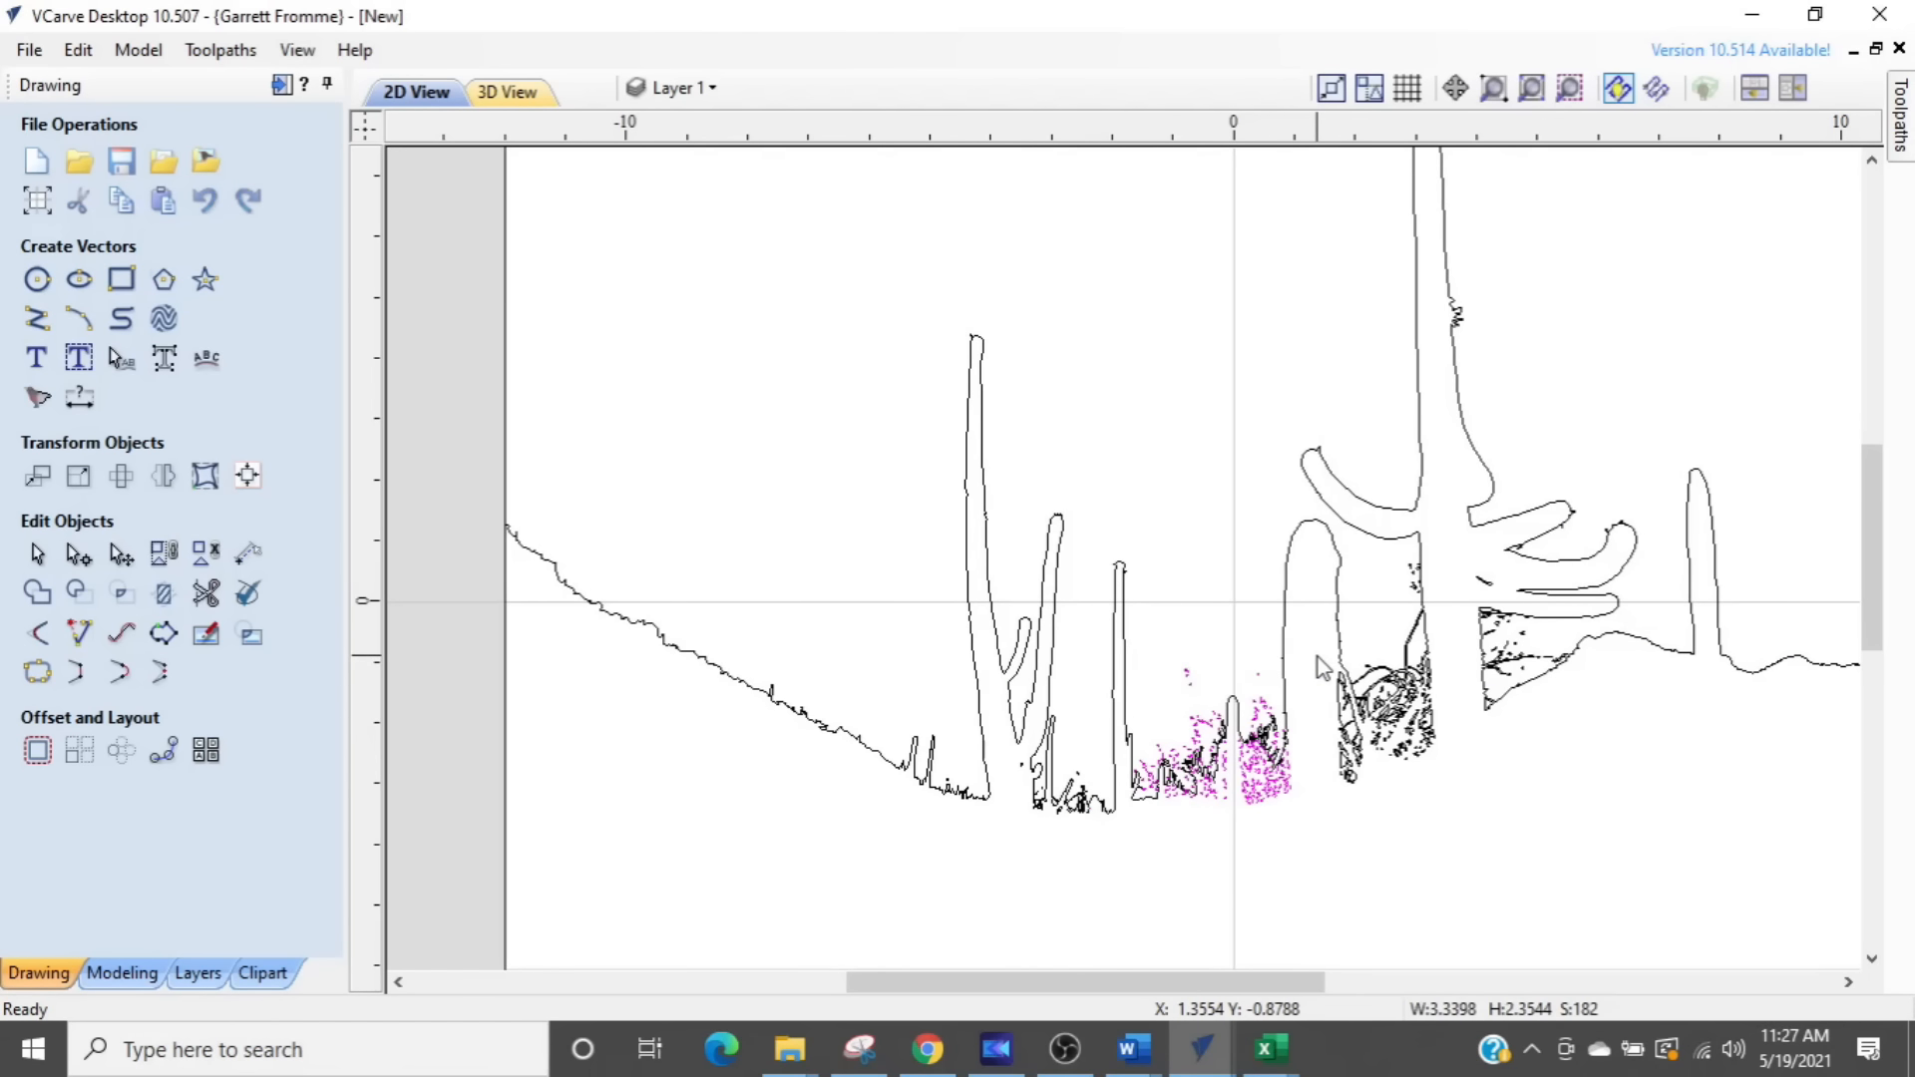
{"action": "key", "text": "Delete"}
{"action": "left_click_drag", "start_coordinate": [1286, 857], "coordinate": [1562, 532]}
{"action": "key", "text": "Delete"}
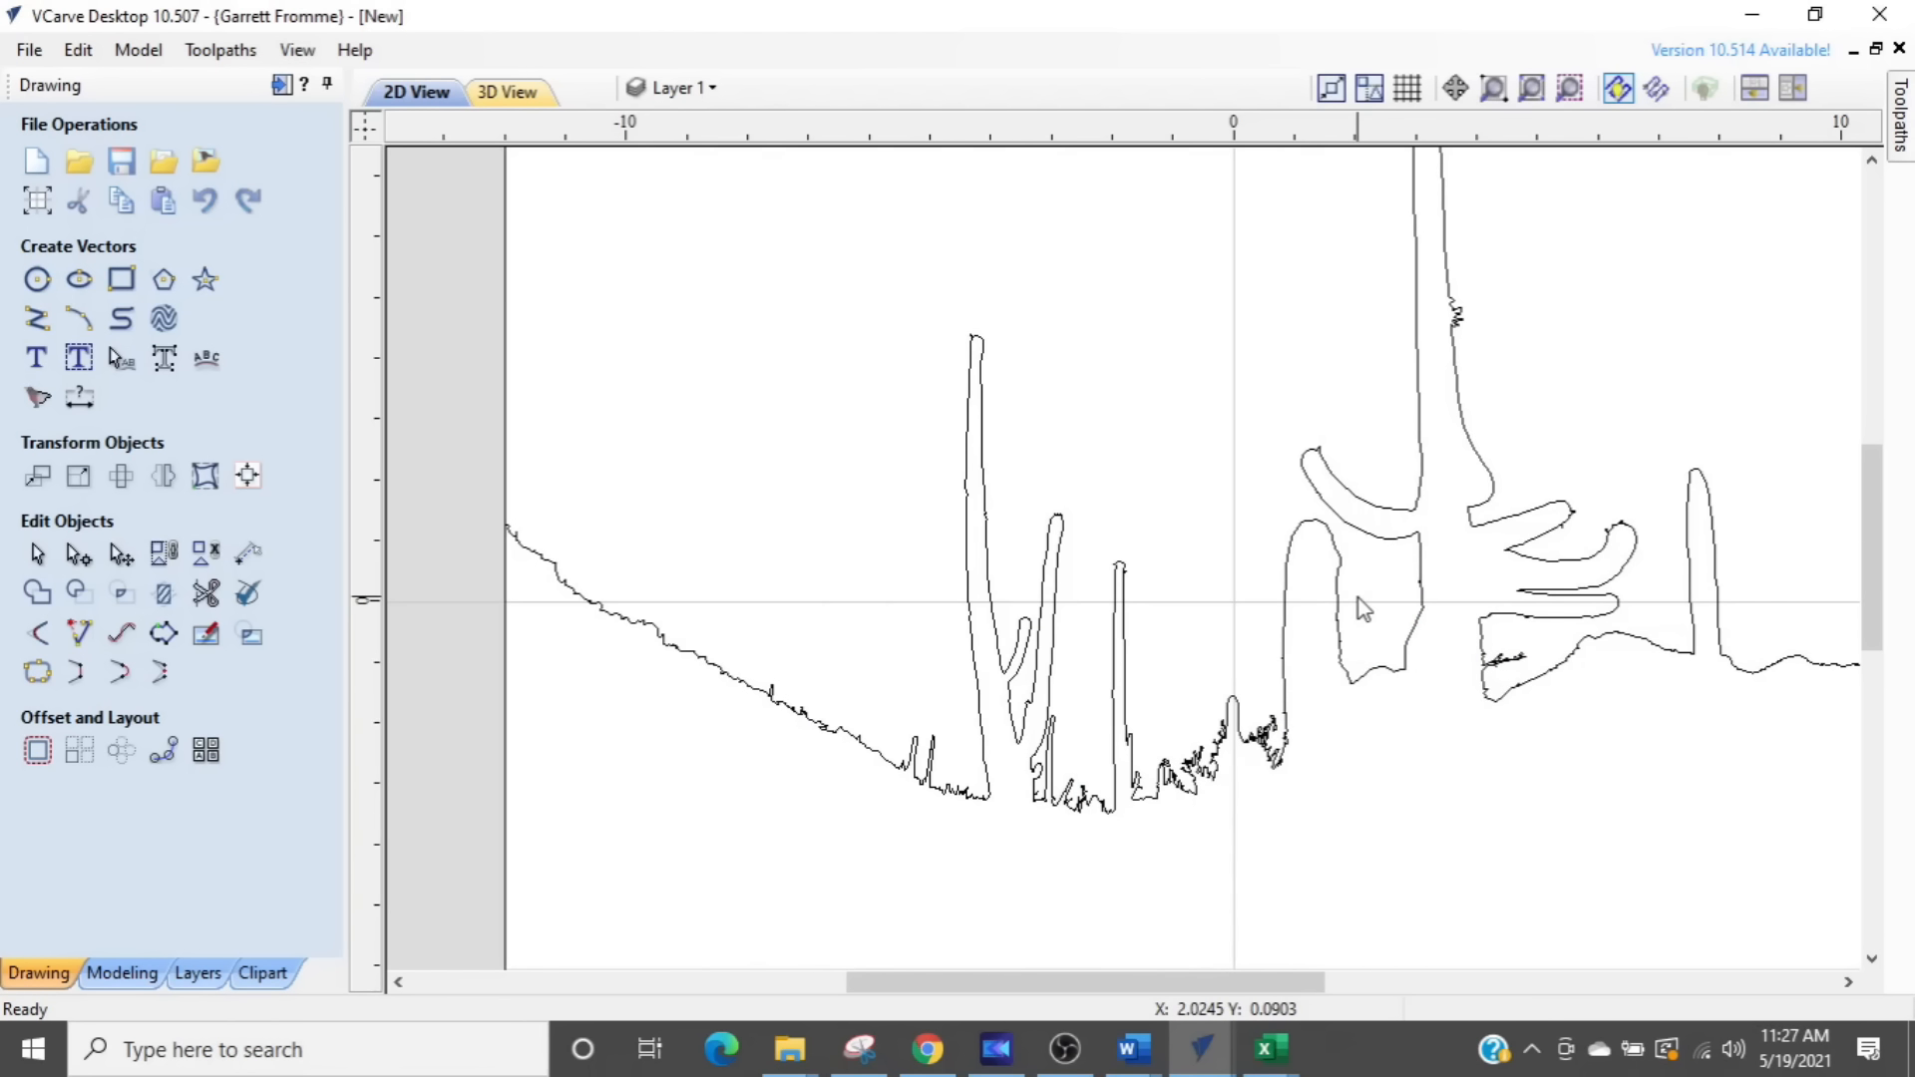
- Edit the silhouette outline's nodes and delete the twig-shaped cluster beneath the arms to the right of the tall cactus trunk
{"action": "scroll", "coordinate": [1446, 820], "scroll_direction": "down", "scroll_amount": 1}
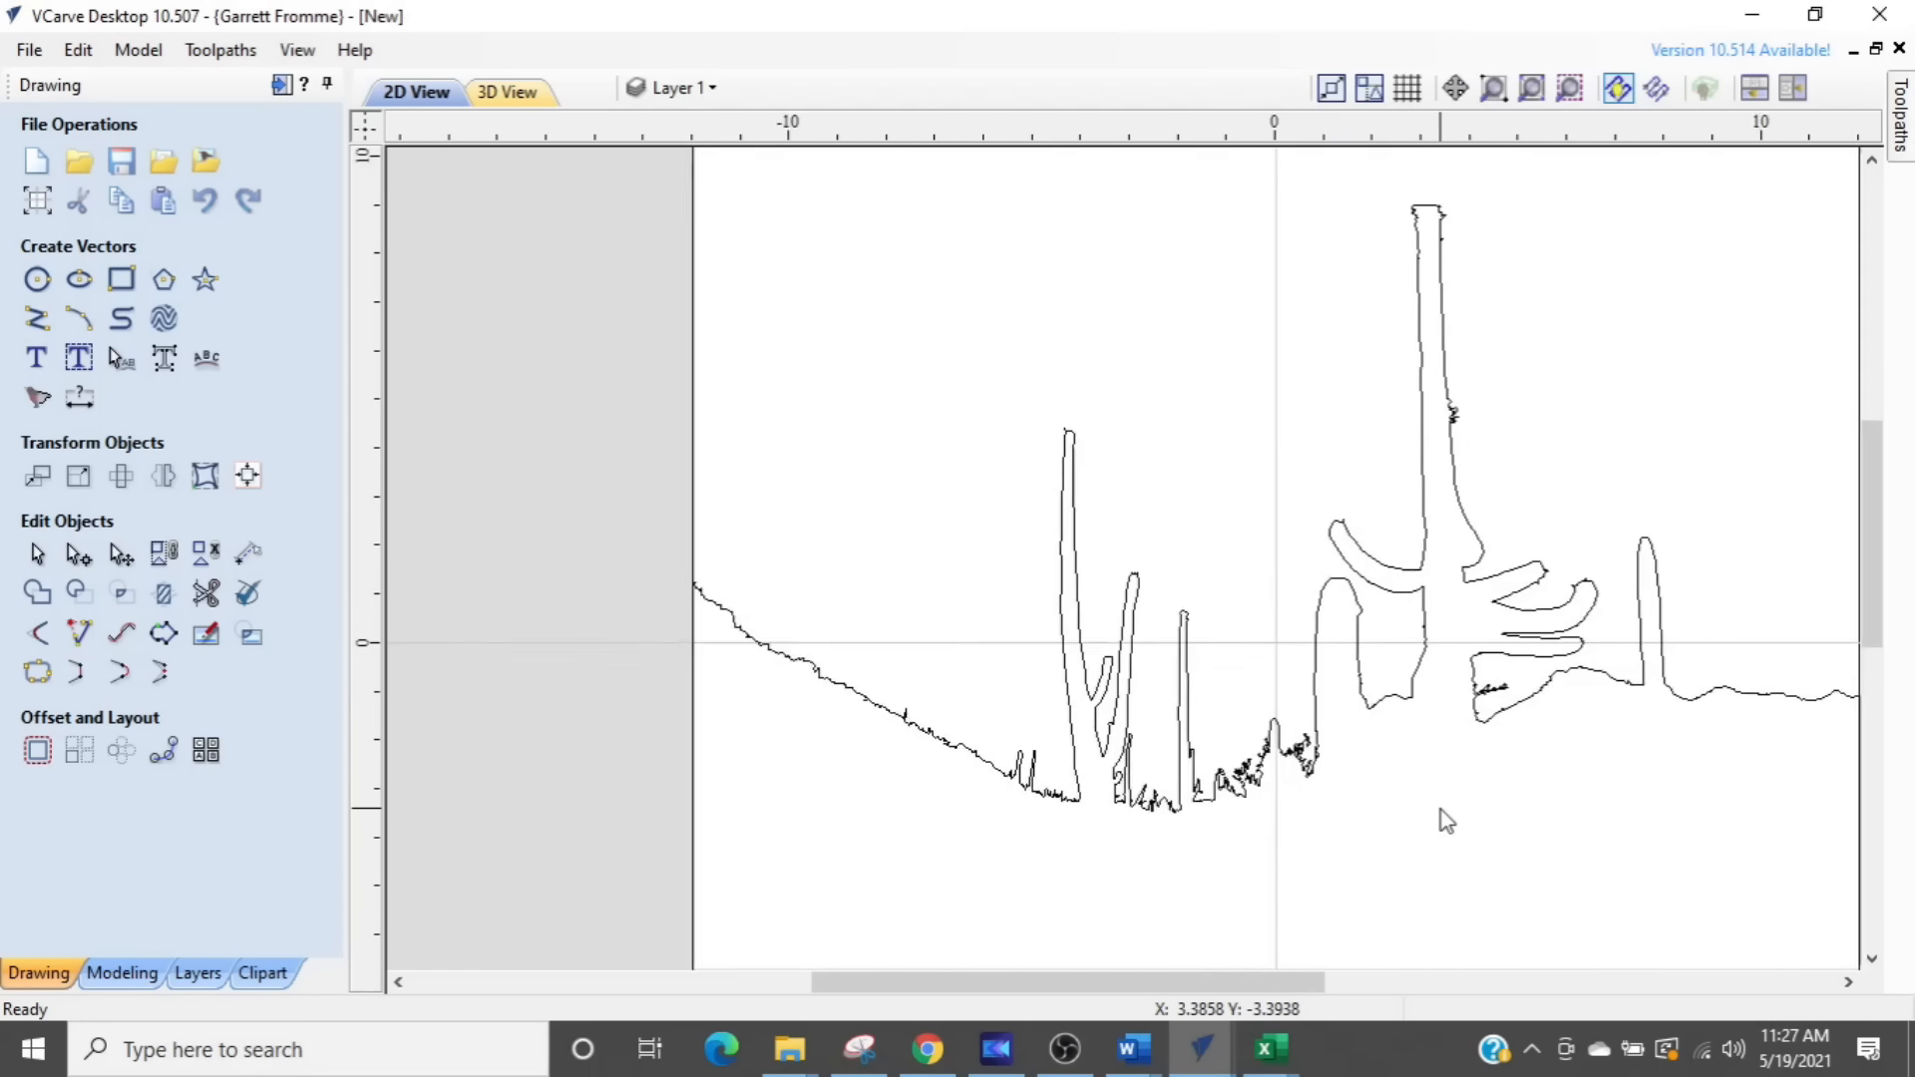
{"action": "scroll", "coordinate": [1446, 820], "scroll_direction": "down", "scroll_amount": 2}
{"action": "scroll", "coordinate": [1163, 761], "scroll_direction": "down", "scroll_amount": 1}
{"action": "scroll", "coordinate": [1193, 718], "scroll_direction": "up", "scroll_amount": 5}
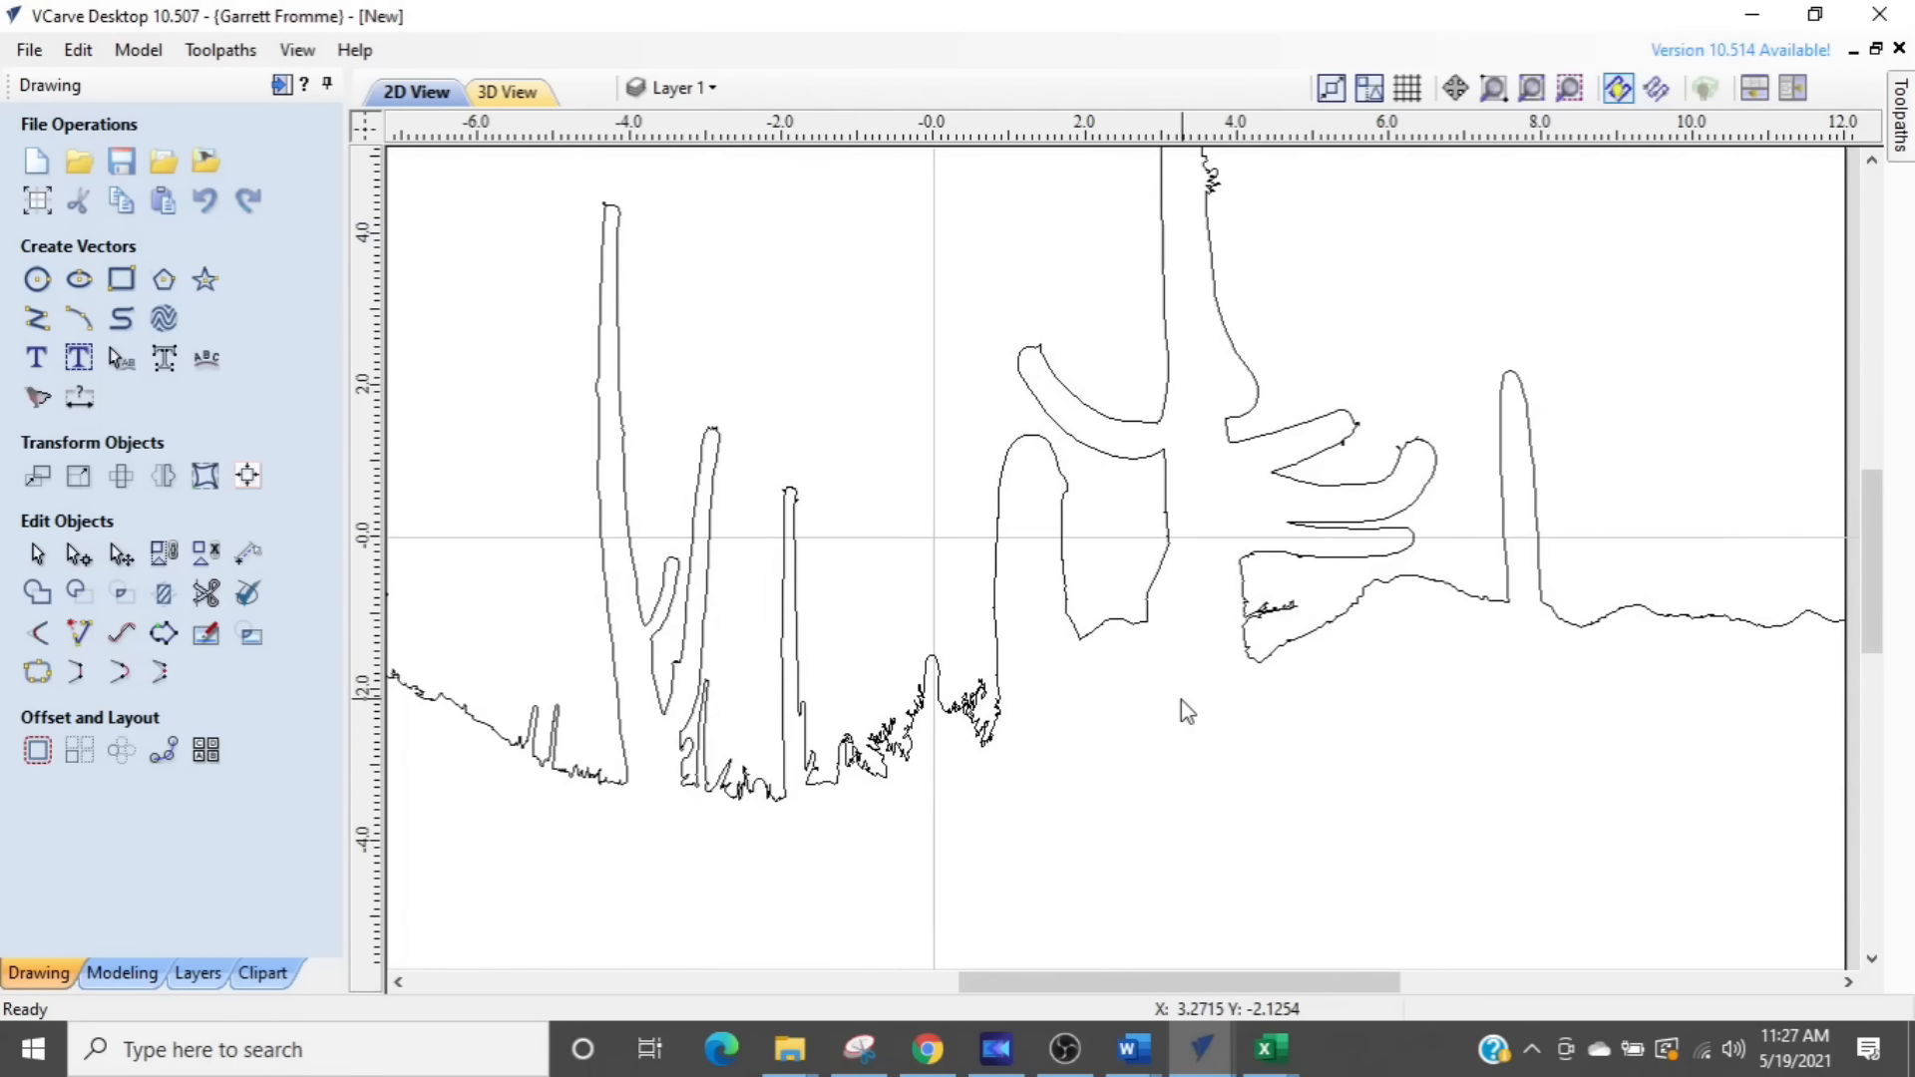
{"action": "scroll", "coordinate": [1181, 698], "scroll_direction": "up", "scroll_amount": 1}
{"action": "scroll", "coordinate": [1212, 691], "scroll_direction": "up", "scroll_amount": 2}
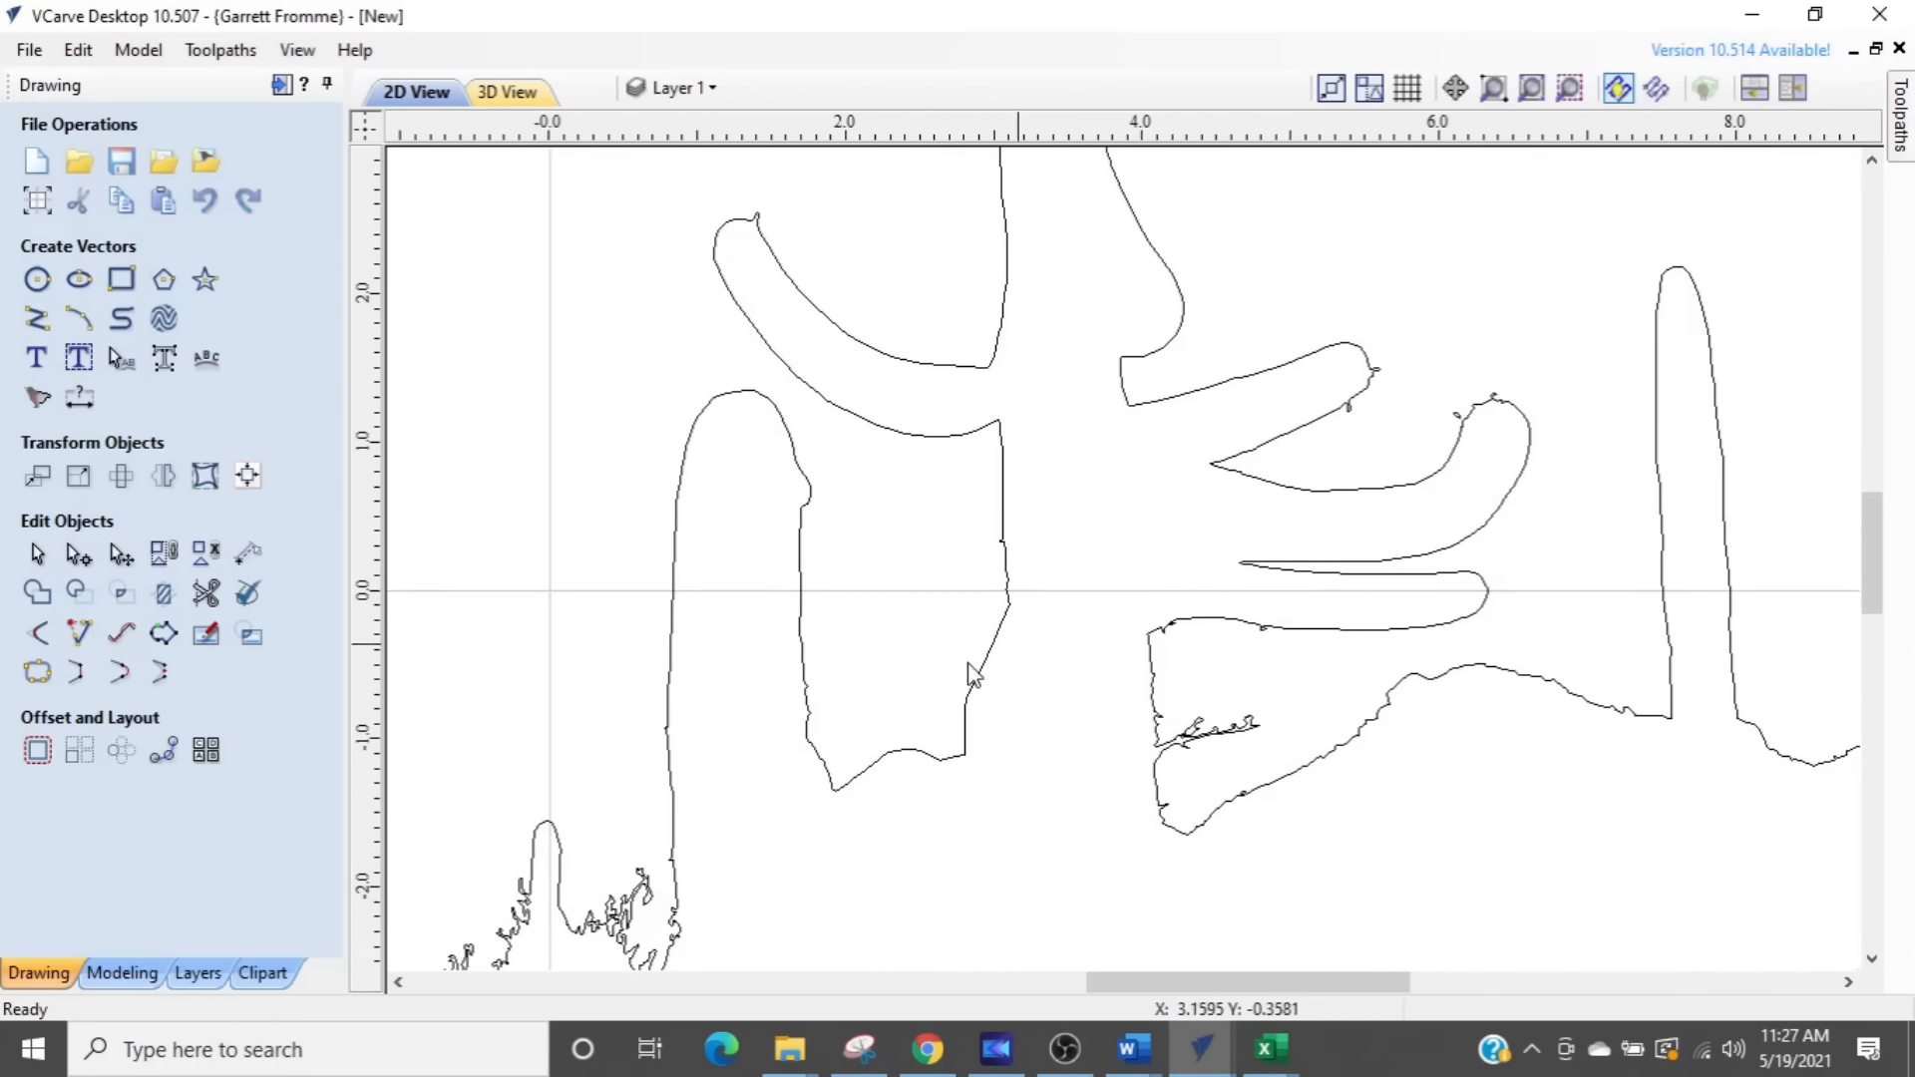
{"action": "left_click", "coordinate": [1165, 810]}
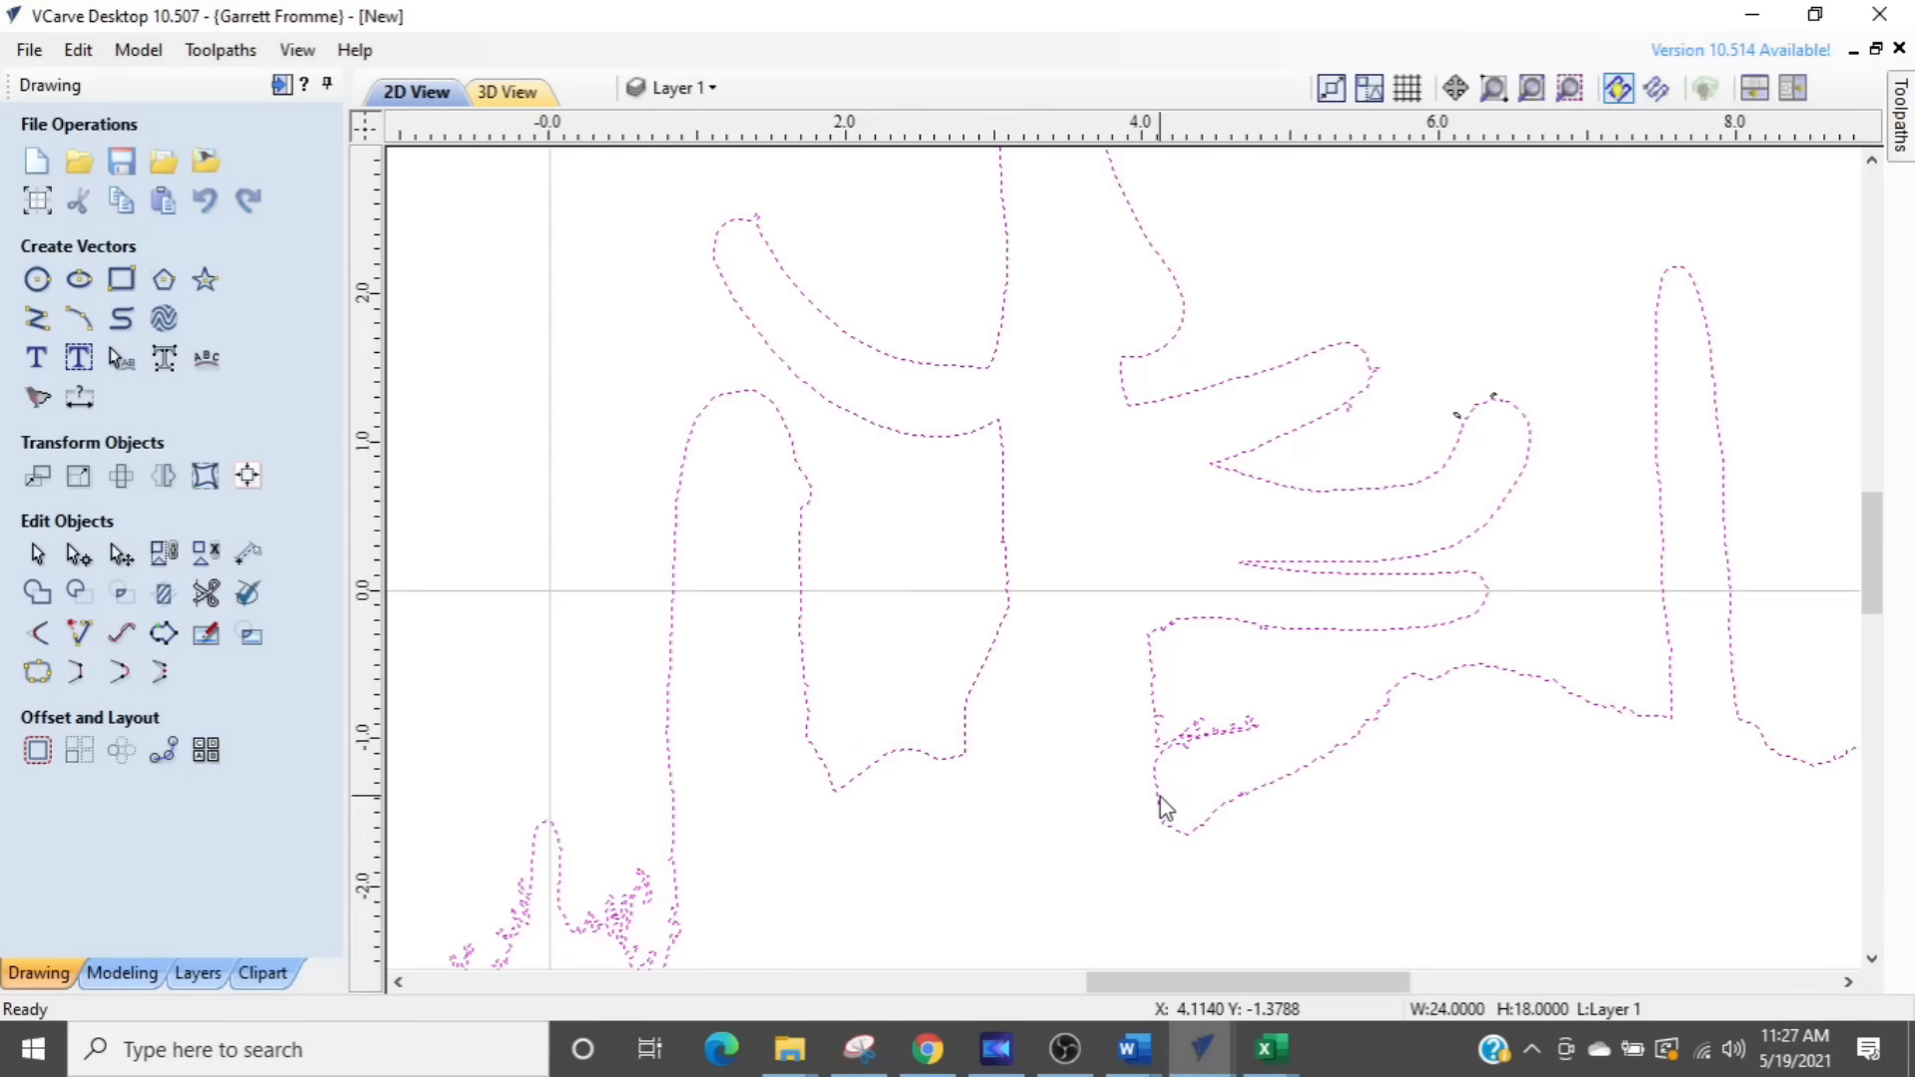
{"action": "key", "text": "n"}
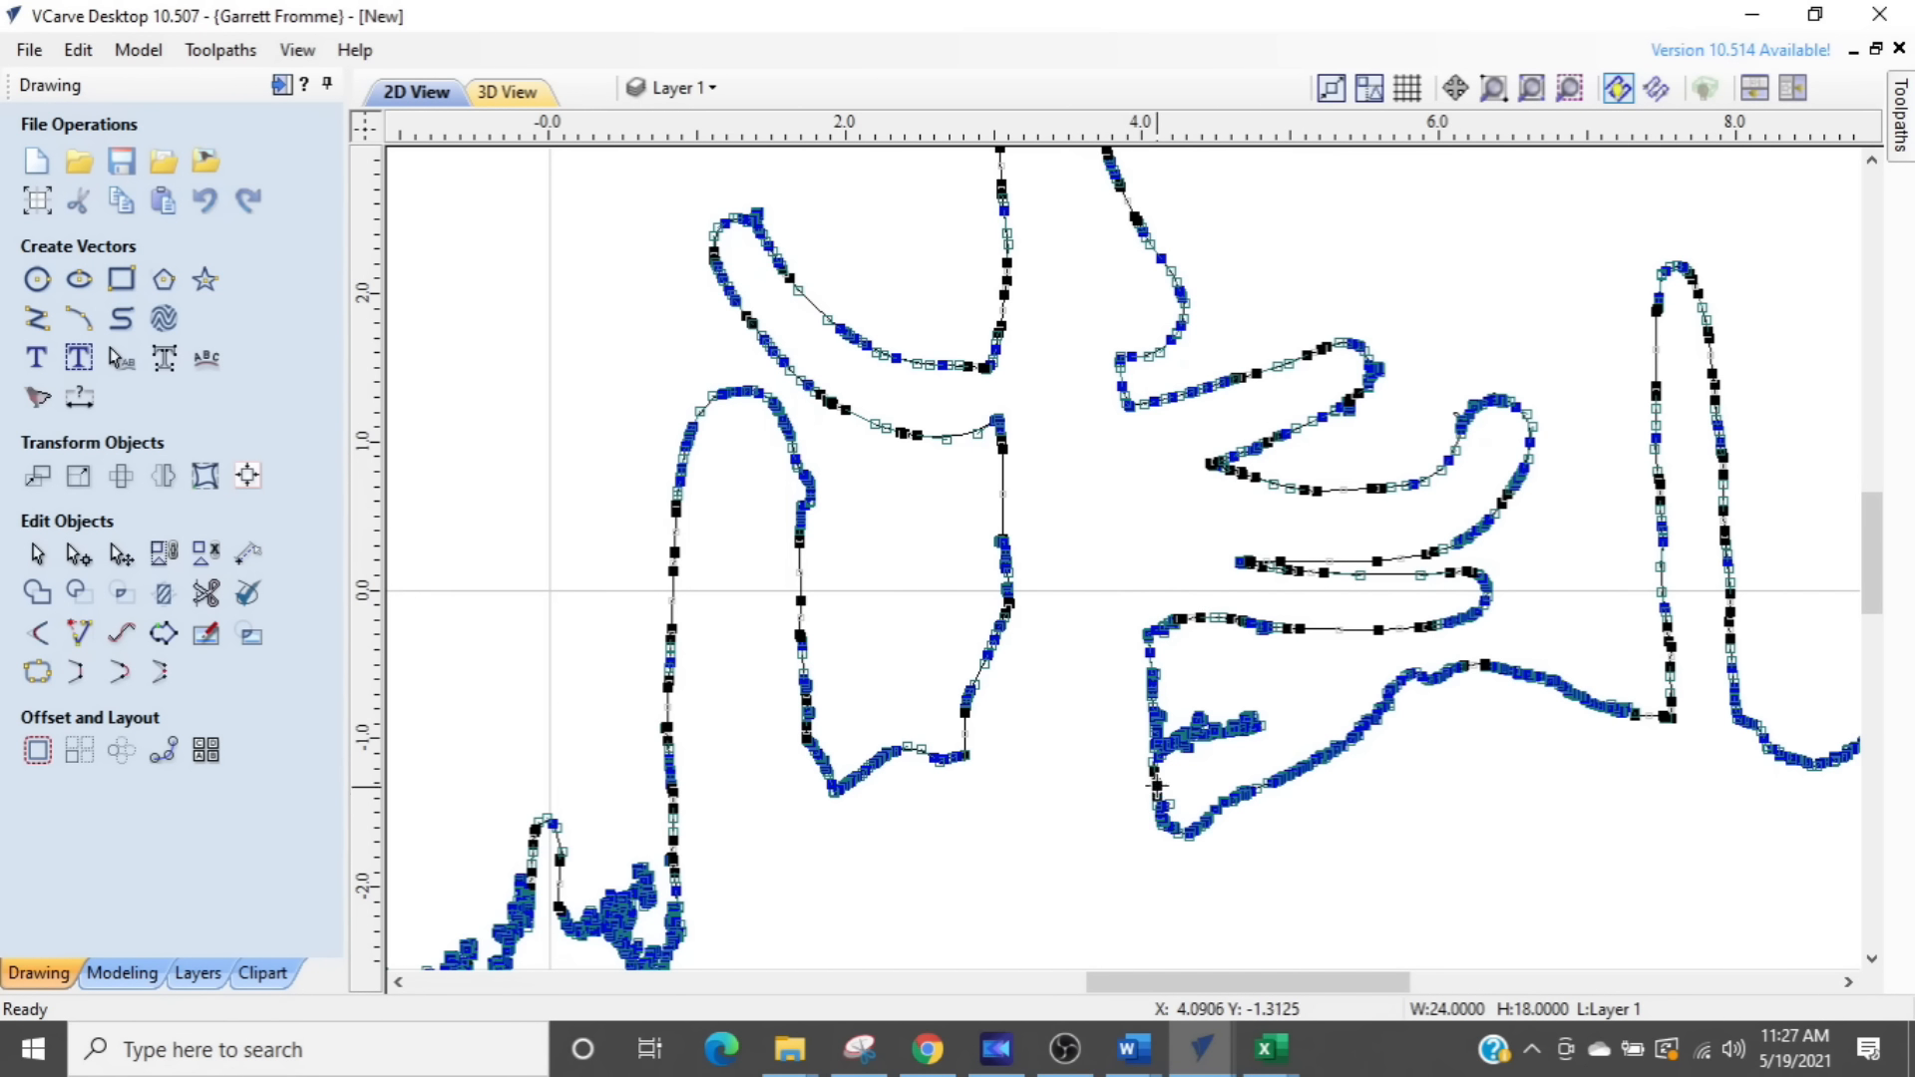
{"action": "scroll", "coordinate": [1162, 783], "scroll_direction": "up", "scroll_amount": 4}
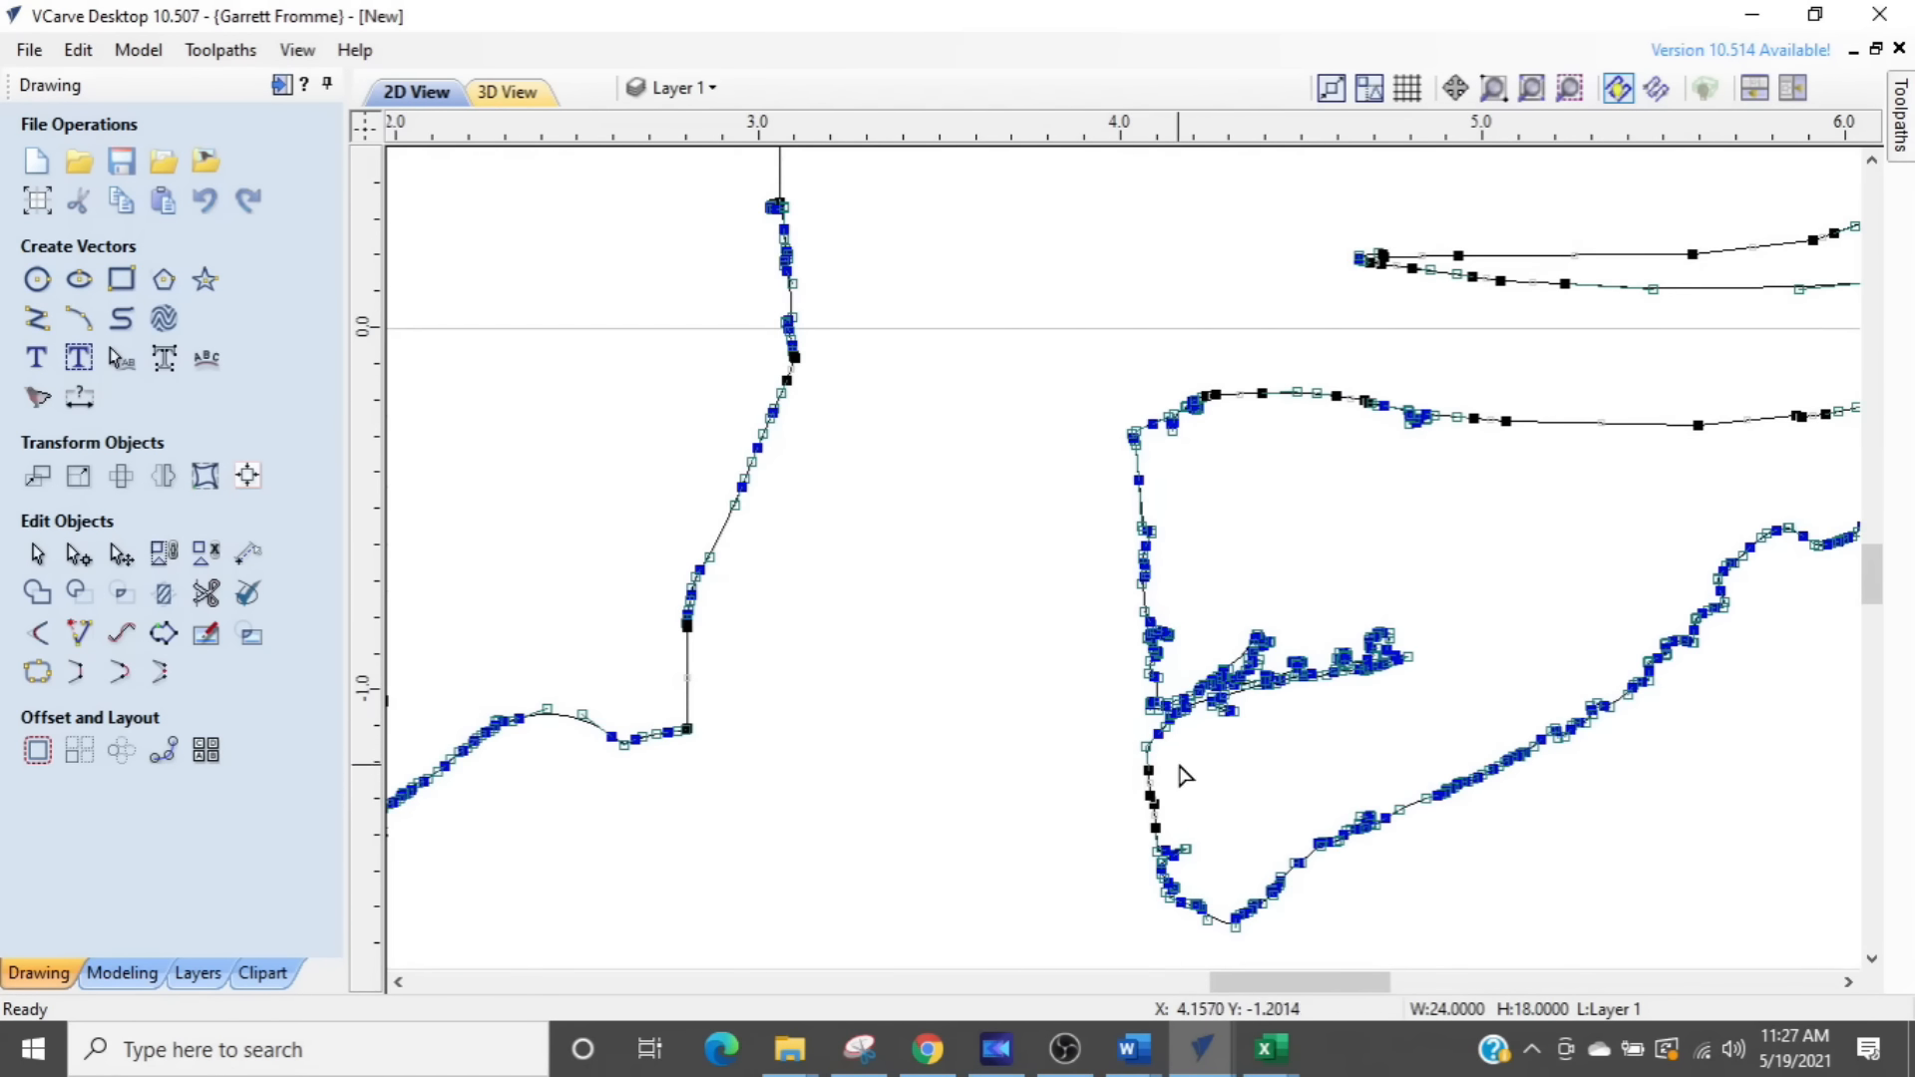
{"action": "left_click_drag", "start_coordinate": [1185, 776], "coordinate": [1432, 581]}
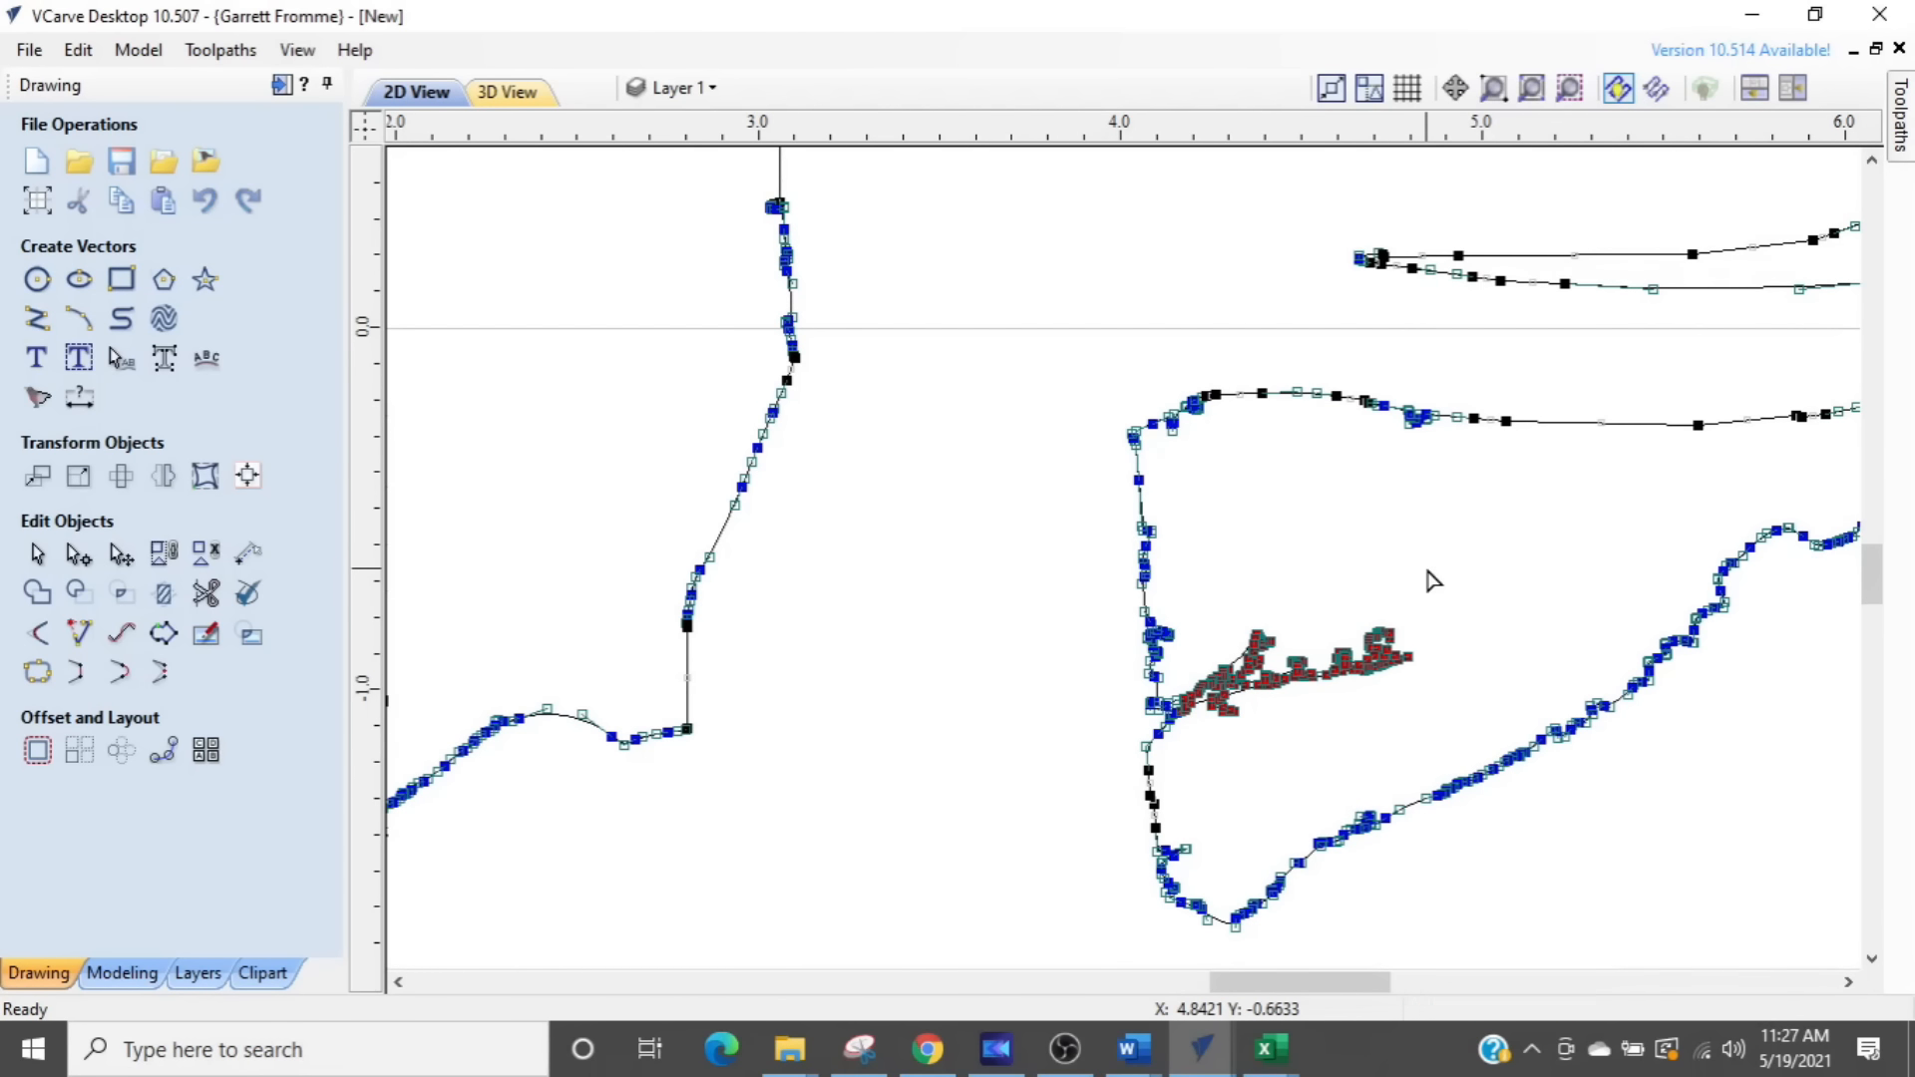
{"action": "key", "text": "Delete"}
- Delete the tangled brush nodes between the small centre stump and the wide cactus to its right
{"action": "scroll", "coordinate": [1117, 803], "scroll_direction": "down", "scroll_amount": 4}
{"action": "scroll", "coordinate": [1117, 798], "scroll_direction": "down", "scroll_amount": 1}
{"action": "scroll", "coordinate": [804, 786], "scroll_direction": "down", "scroll_amount": 1}
{"action": "middle_click_drag", "start_coordinate": [804, 785], "coordinate": [1269, 543]}
{"action": "scroll", "coordinate": [1129, 635], "scroll_direction": "up", "scroll_amount": 4}
{"action": "scroll", "coordinate": [1130, 635], "scroll_direction": "up", "scroll_amount": 3}
{"action": "scroll", "coordinate": [981, 793], "scroll_direction": "up", "scroll_amount": 4}
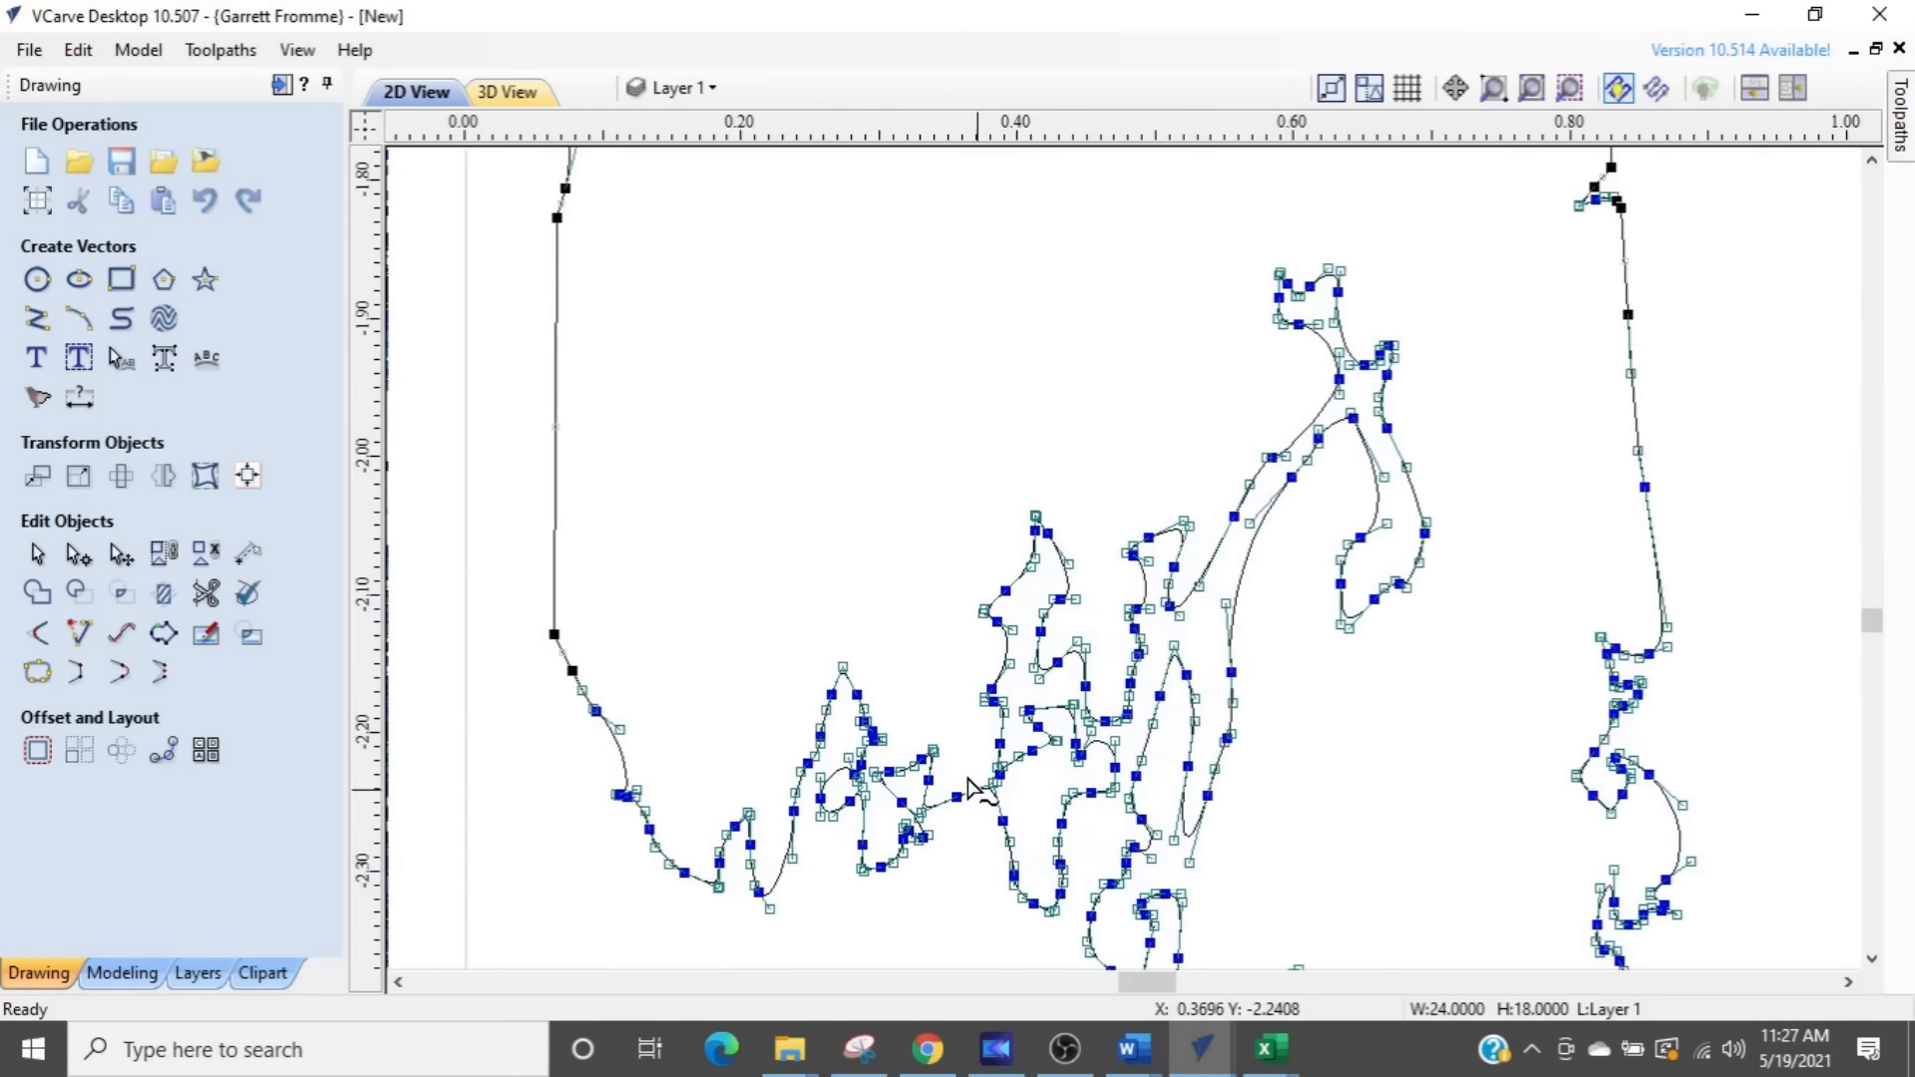
{"action": "left_click_drag", "start_coordinate": [960, 760], "coordinate": [1510, 216]}
{"action": "key", "text": "Delete"}
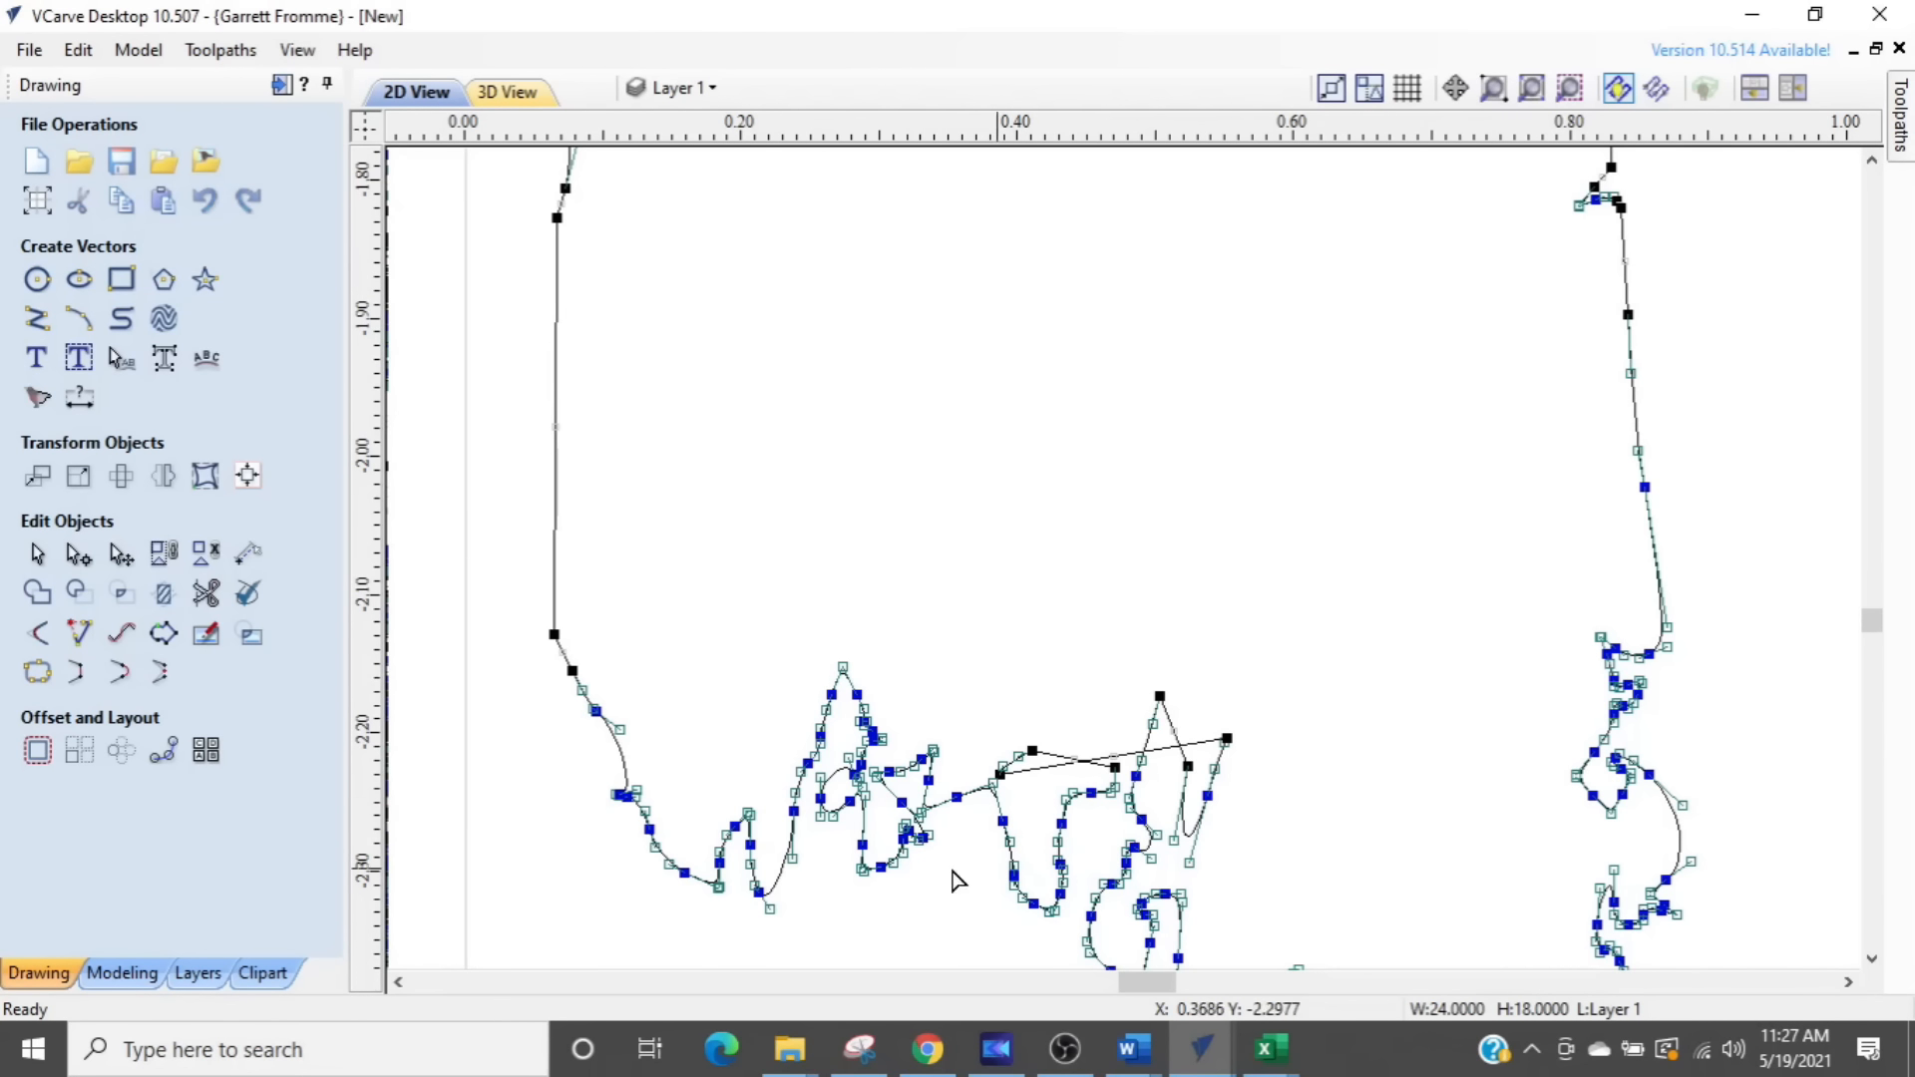
{"action": "left_click_drag", "start_coordinate": [934, 912], "coordinate": [1304, 577]}
{"action": "key", "text": "Delete"}
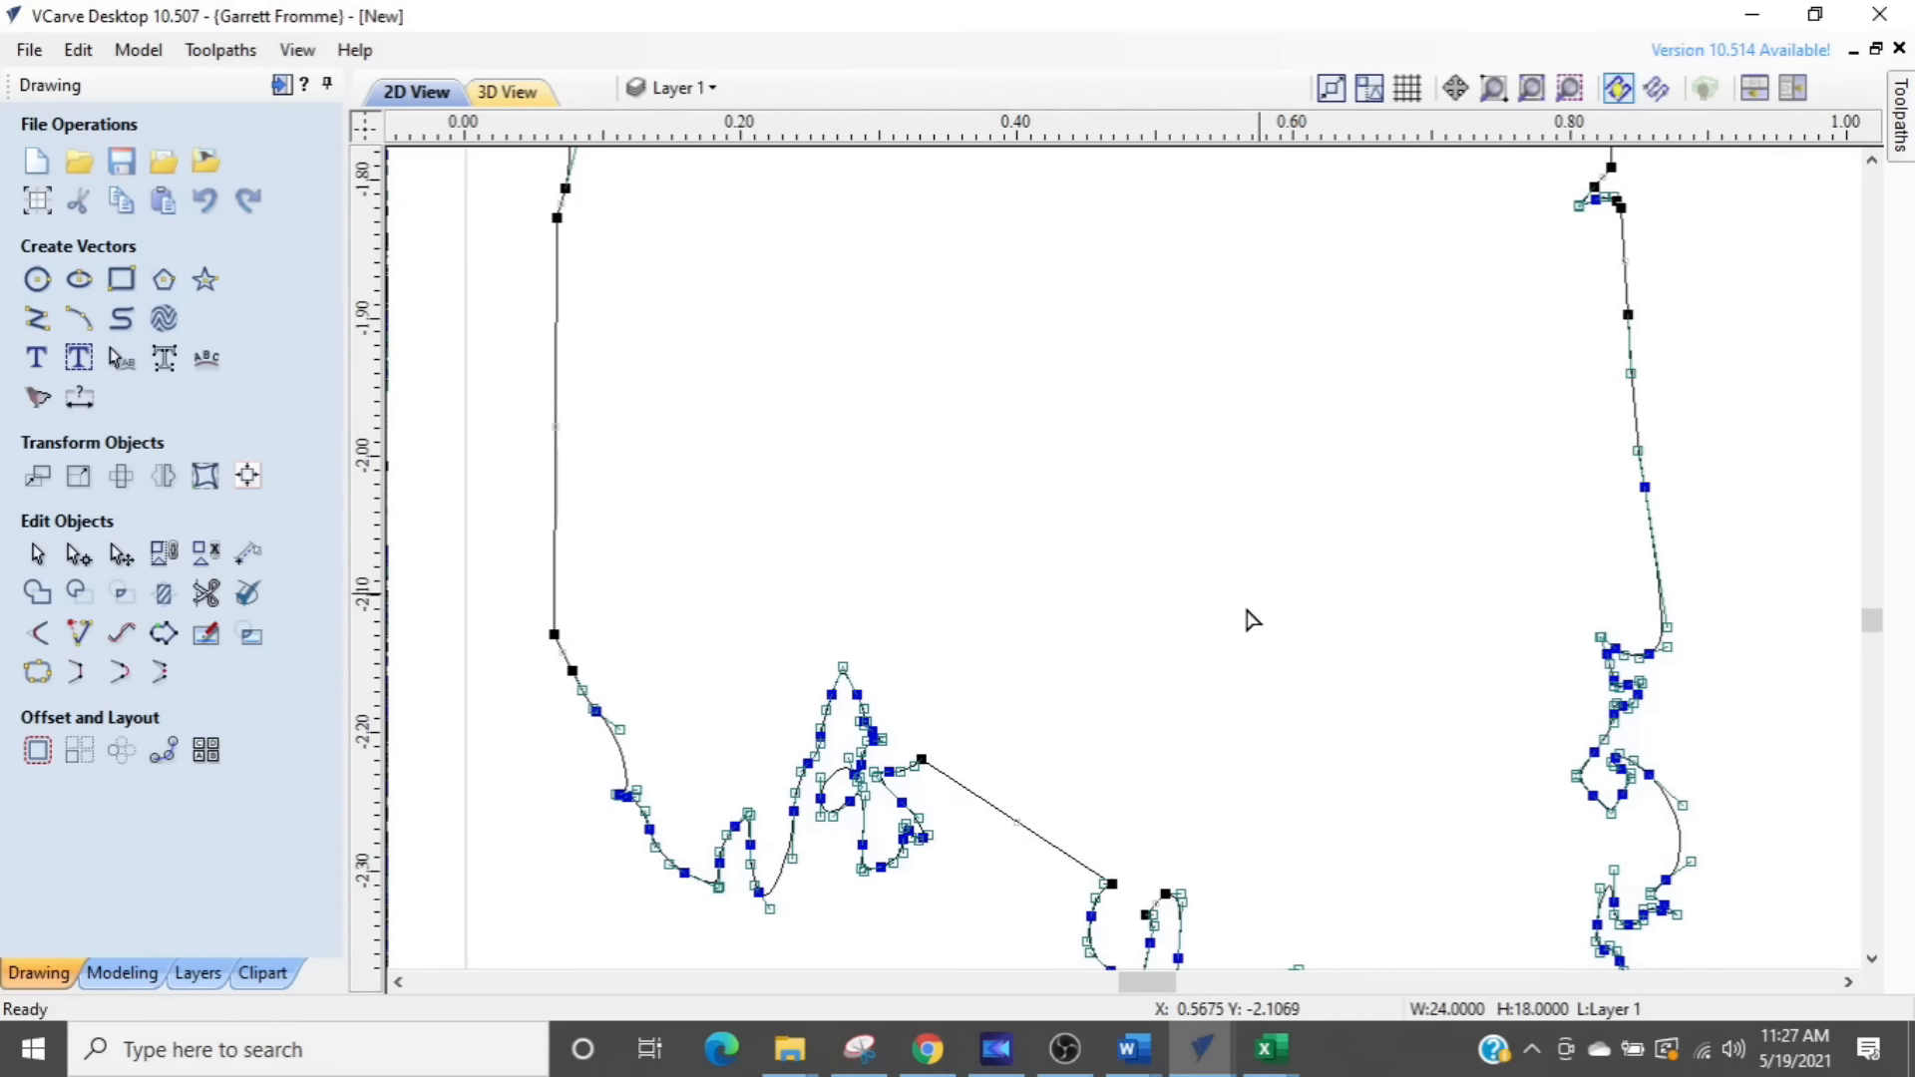
- Examine the remaining dense nodes along the brush and ground line, from close up to the whole silhouette outline
{"action": "scroll", "coordinate": [858, 788], "scroll_direction": "up", "scroll_amount": 3}
{"action": "scroll", "coordinate": [855, 793], "scroll_direction": "up", "scroll_amount": 2}
{"action": "scroll", "coordinate": [853, 882], "scroll_direction": "down", "scroll_amount": 1}
{"action": "middle_click_drag", "start_coordinate": [853, 882], "coordinate": [1222, 479]}
{"action": "scroll", "coordinate": [1217, 492], "scroll_direction": "down", "scroll_amount": 2}
{"action": "scroll", "coordinate": [1221, 504], "scroll_direction": "down", "scroll_amount": 1}
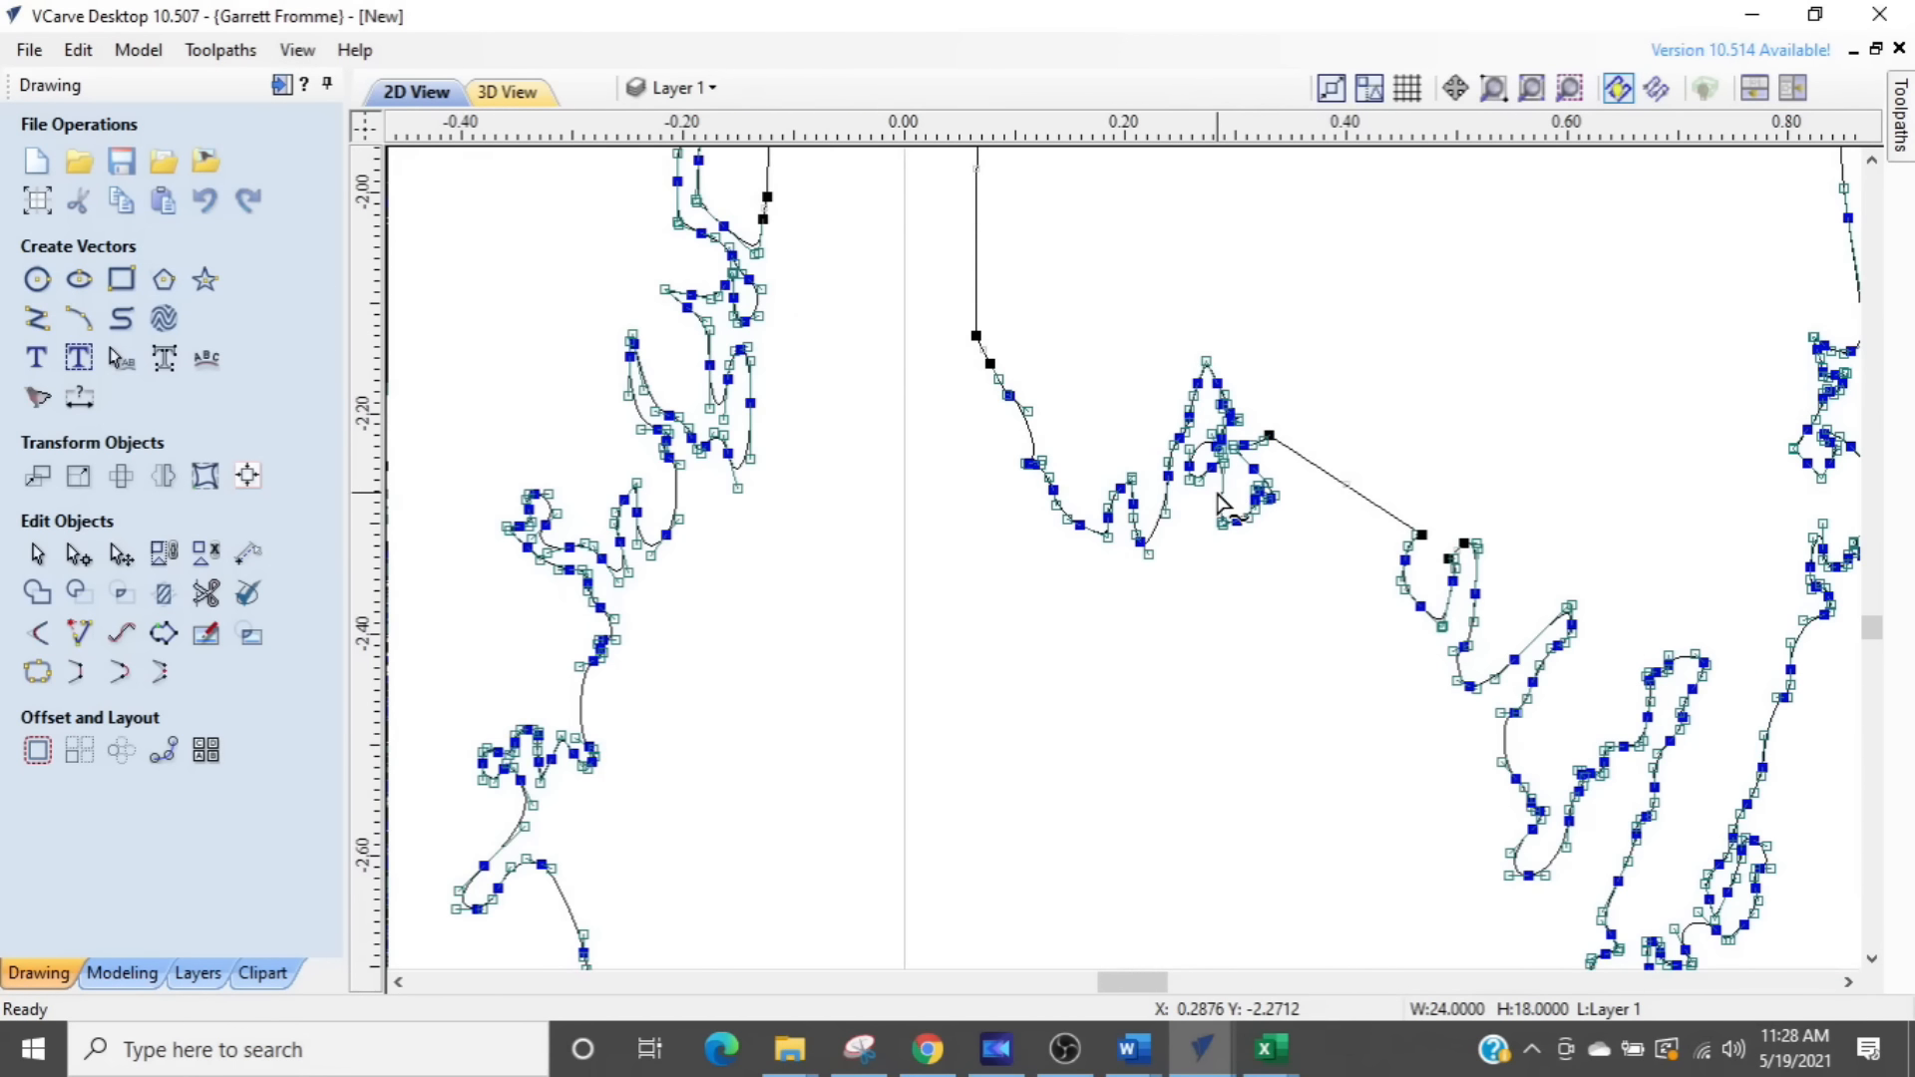
{"action": "scroll", "coordinate": [1227, 509], "scroll_direction": "down", "scroll_amount": 1}
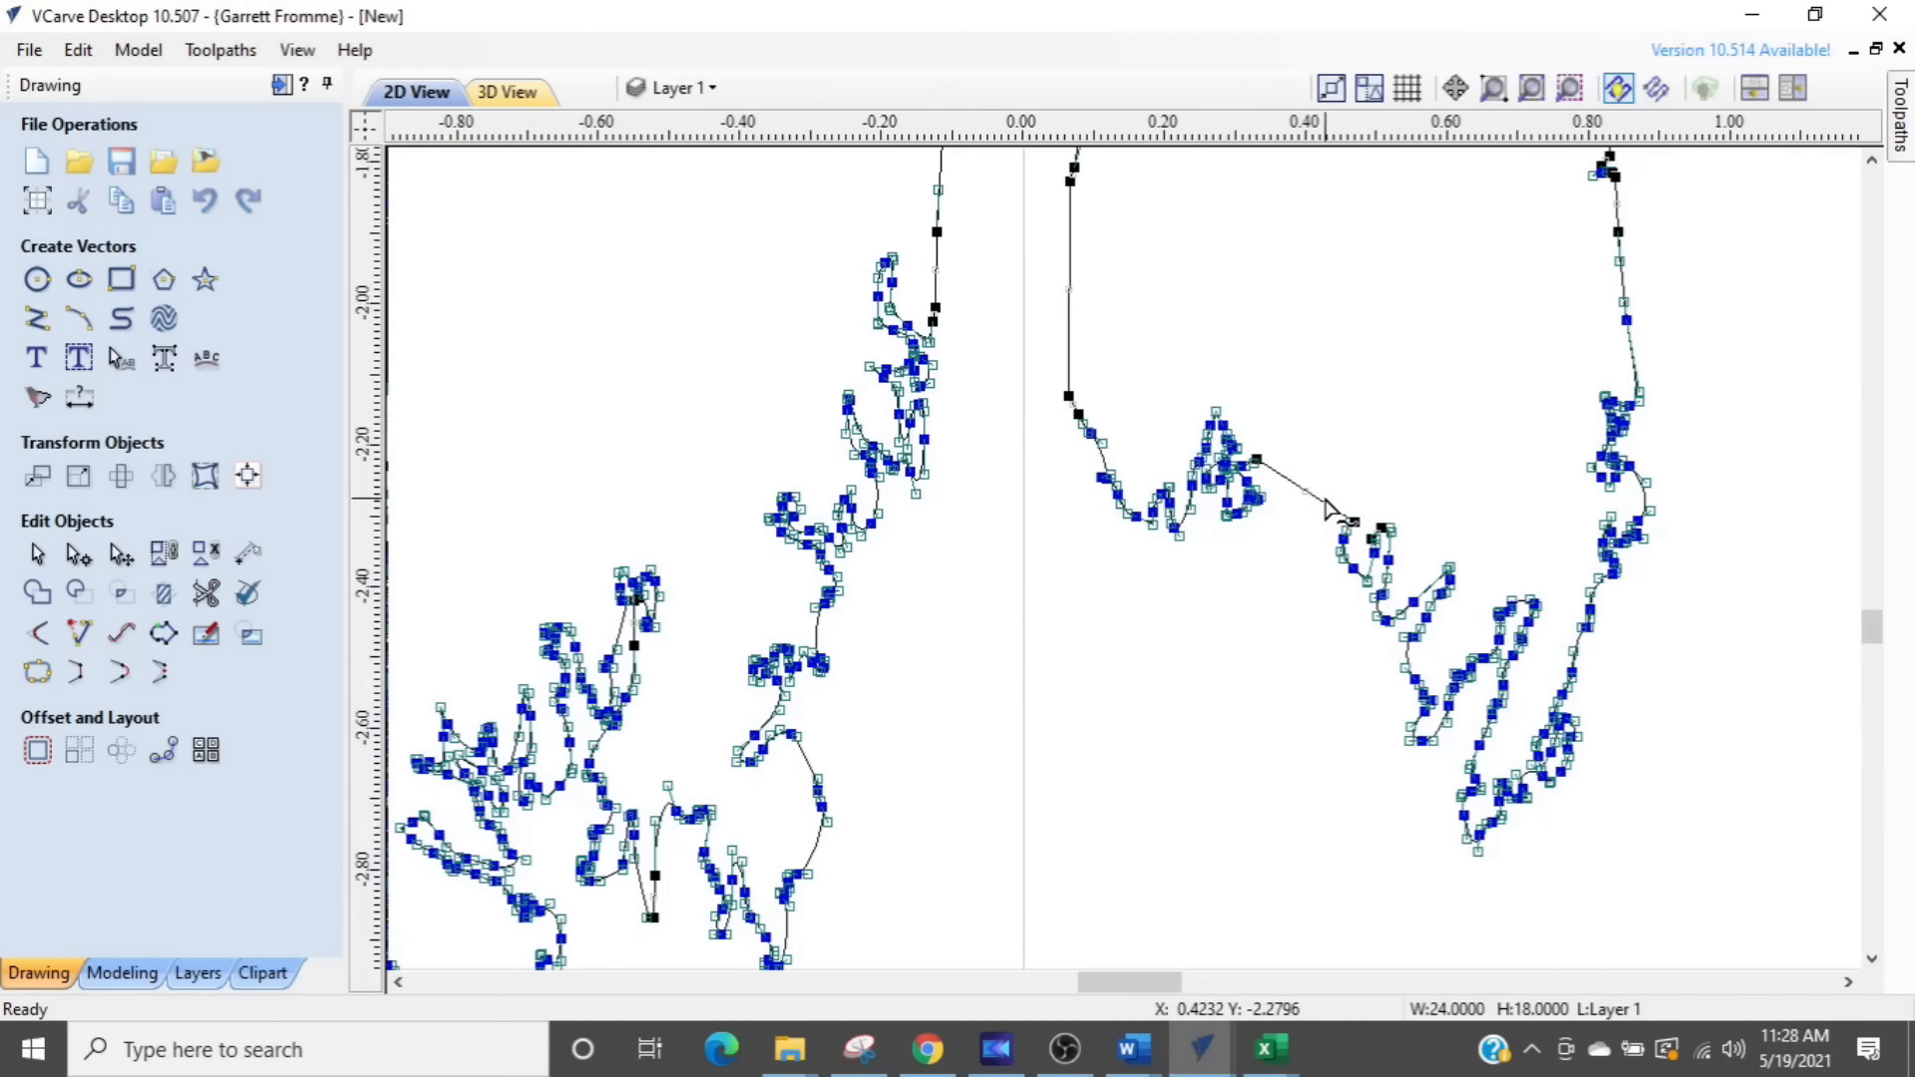
{"action": "scroll", "coordinate": [1338, 517], "scroll_direction": "down", "scroll_amount": 1}
{"action": "scroll", "coordinate": [1218, 593], "scroll_direction": "up", "scroll_amount": 2}
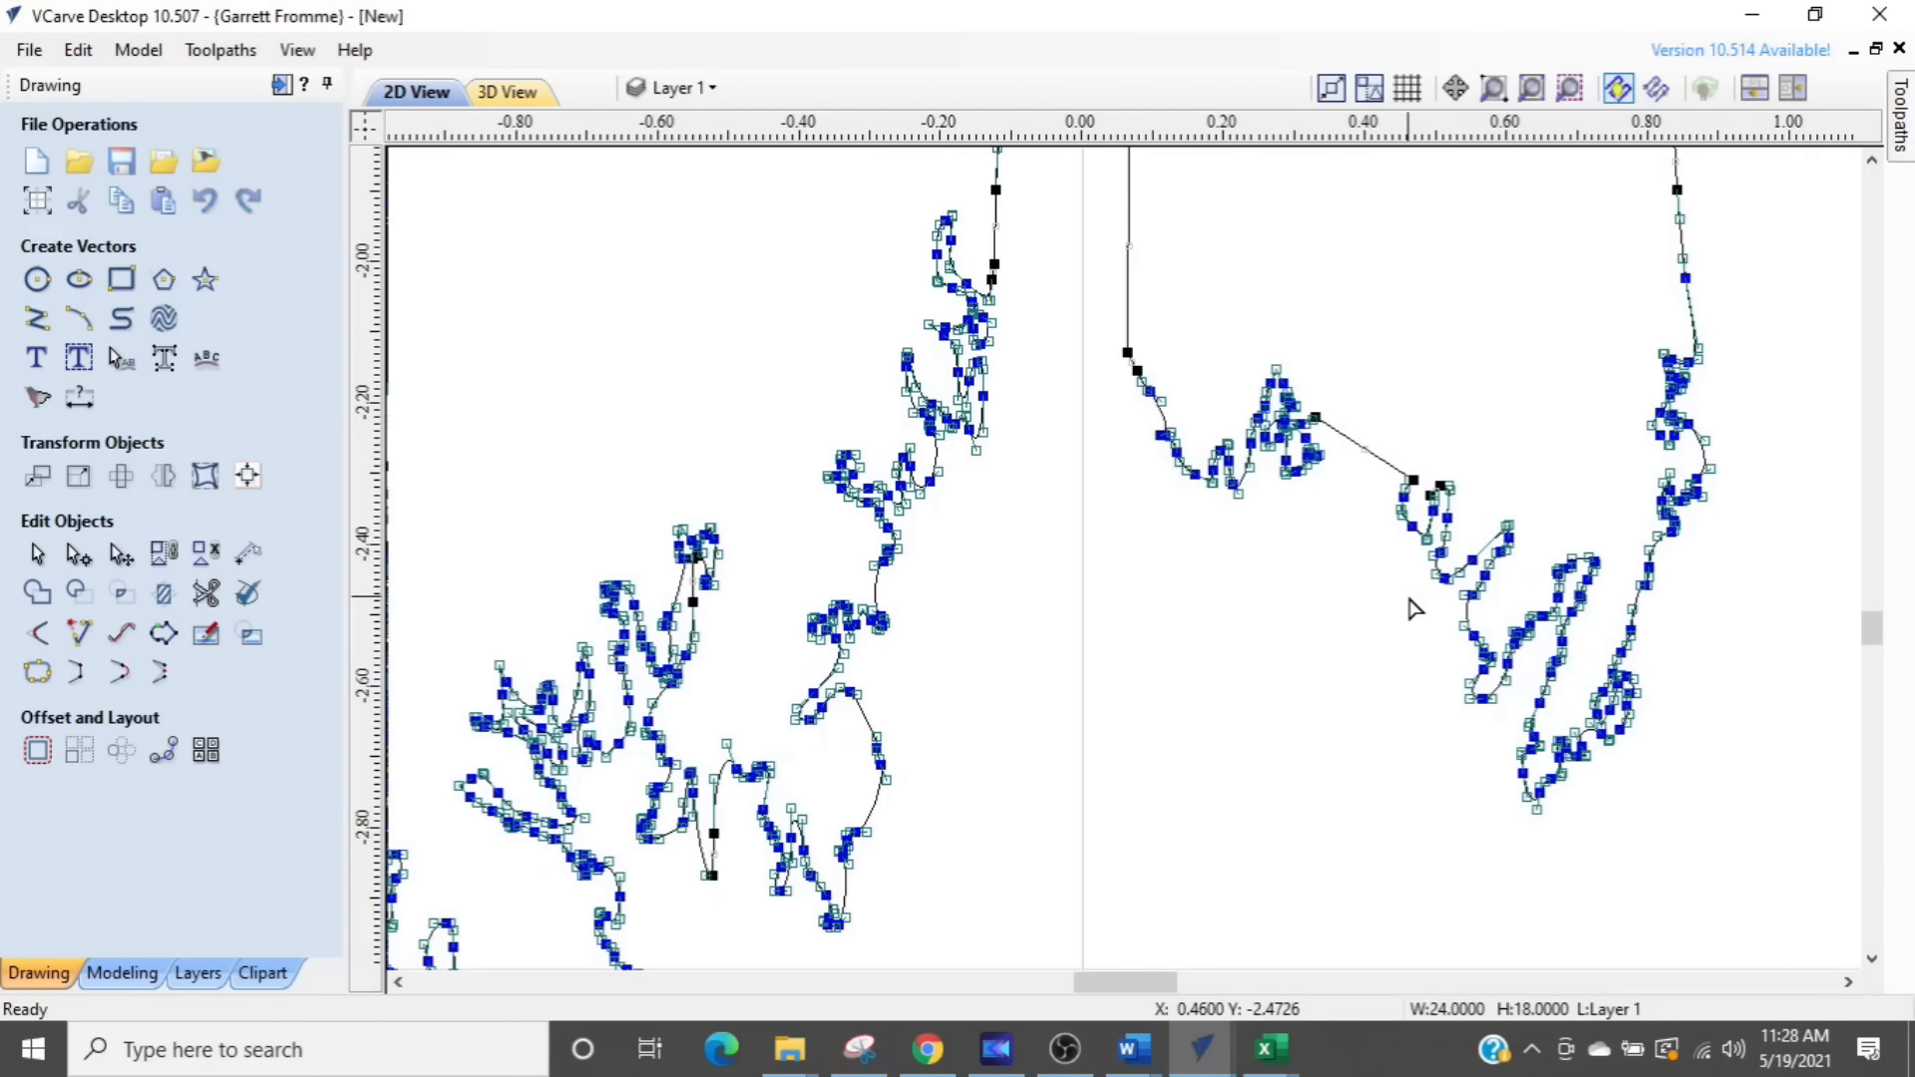
{"action": "scroll", "coordinate": [1411, 608], "scroll_direction": "down", "scroll_amount": 1}
{"action": "scroll", "coordinate": [1113, 613], "scroll_direction": "down", "scroll_amount": 1}
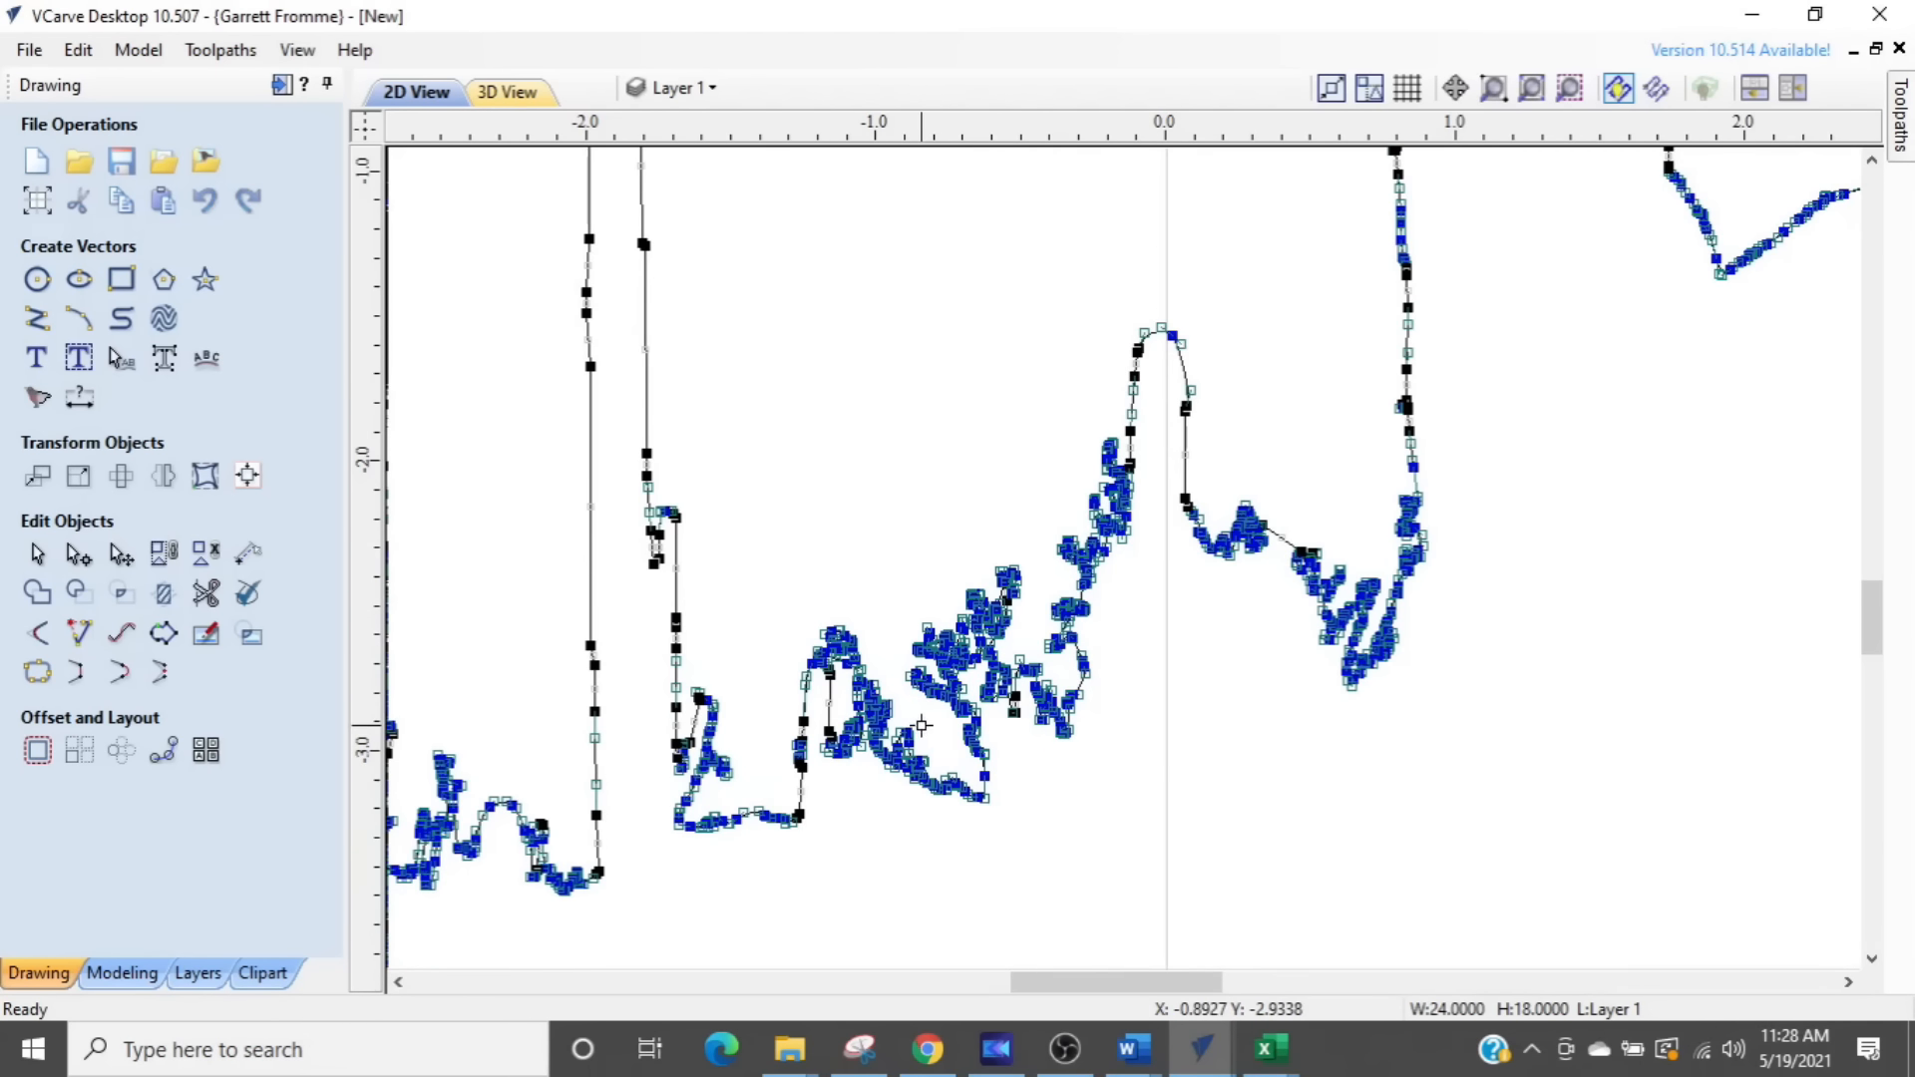
{"action": "scroll", "coordinate": [892, 741], "scroll_direction": "down", "scroll_amount": 3}
{"action": "scroll", "coordinate": [1157, 573], "scroll_direction": "down", "scroll_amount": 1}
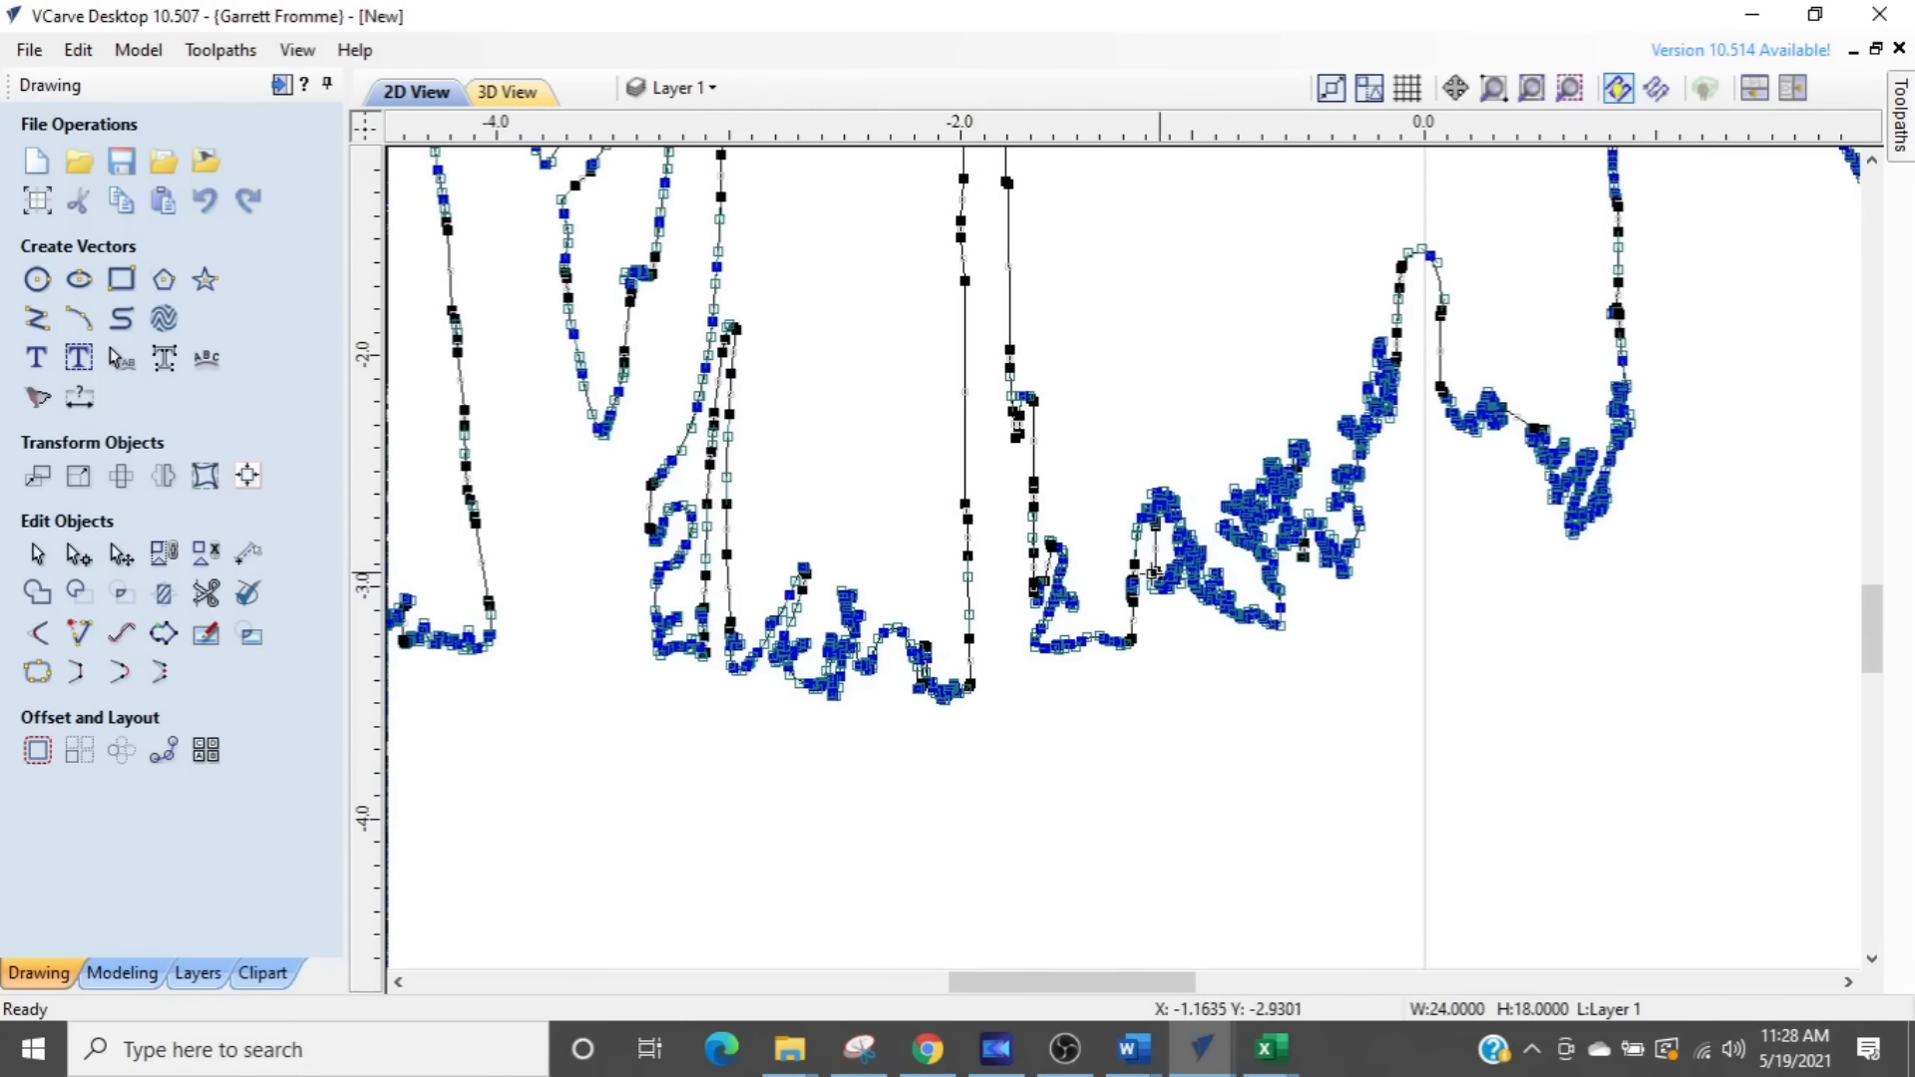
{"action": "scroll", "coordinate": [1122, 574], "scroll_direction": "down", "scroll_amount": 1}
{"action": "scroll", "coordinate": [1122, 573], "scroll_direction": "down", "scroll_amount": 5}
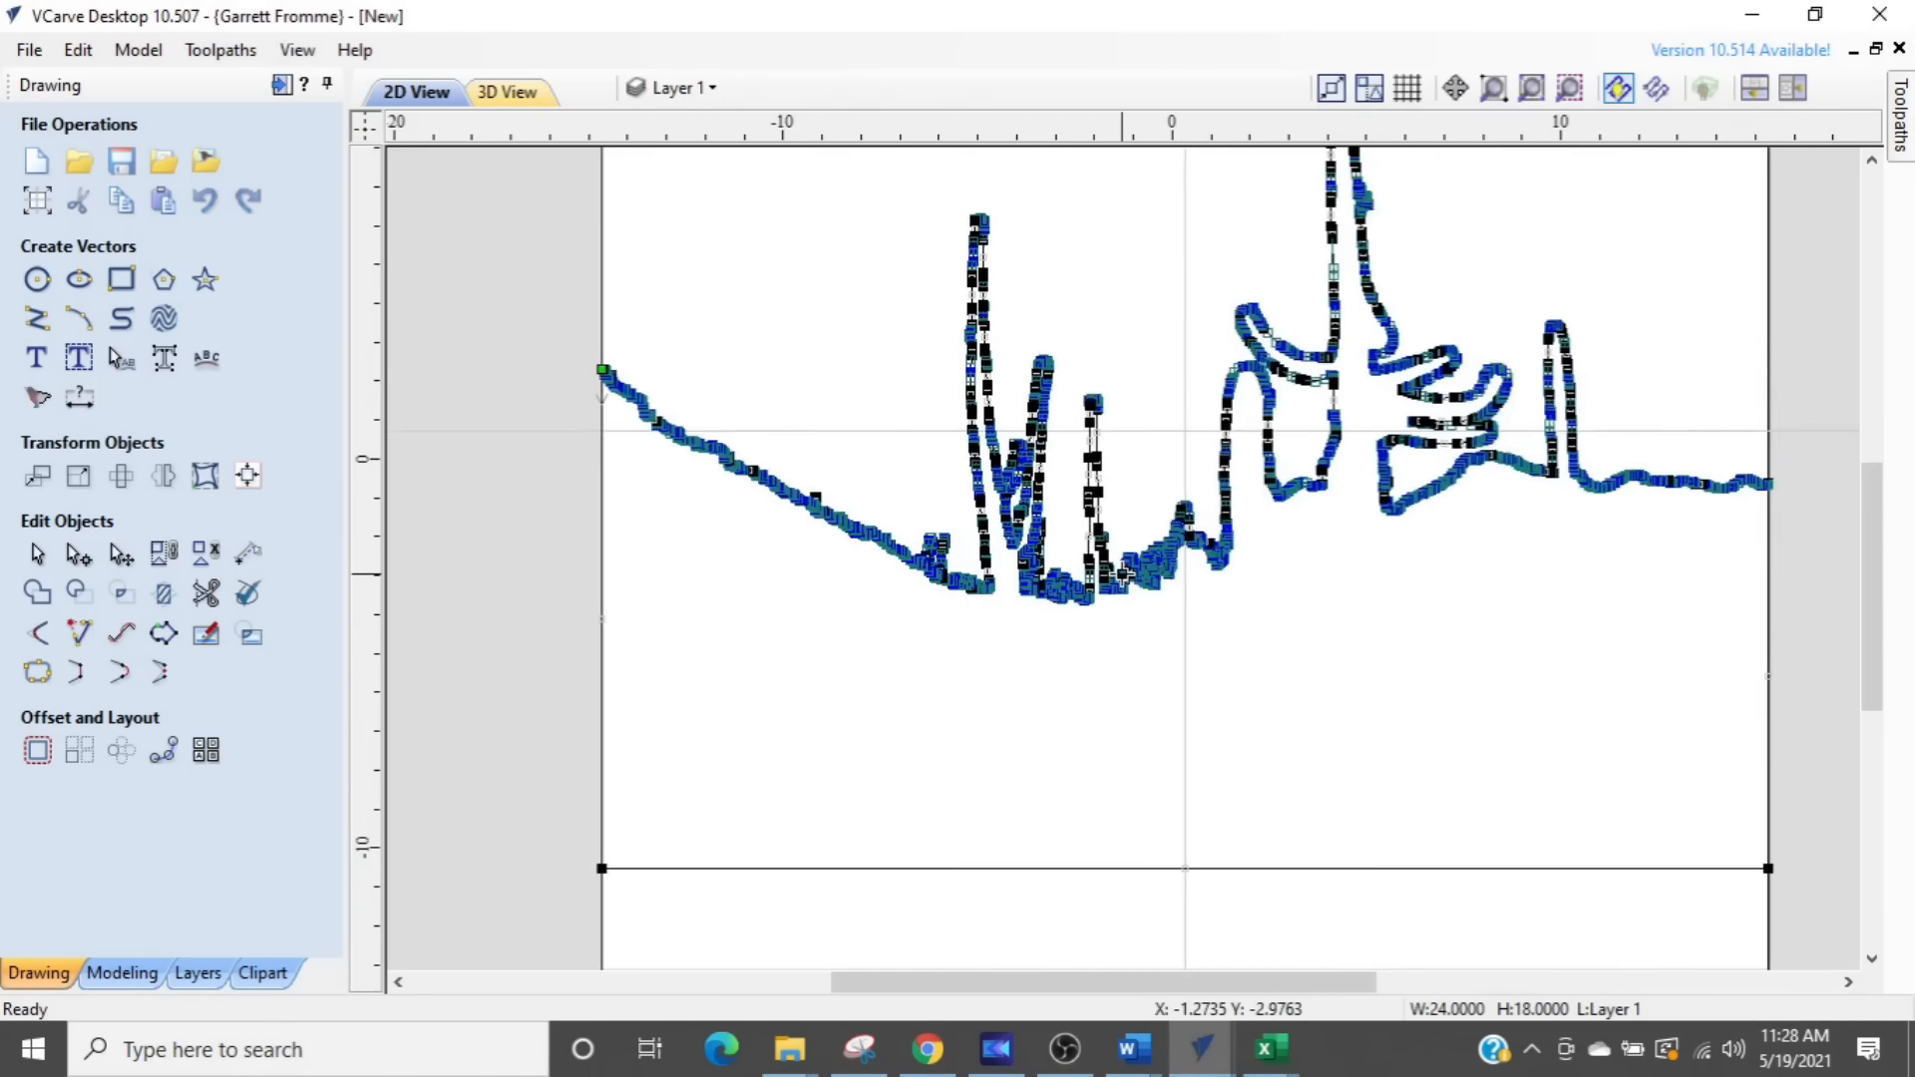
{"action": "scroll", "coordinate": [812, 654], "scroll_direction": "down", "scroll_amount": 3}
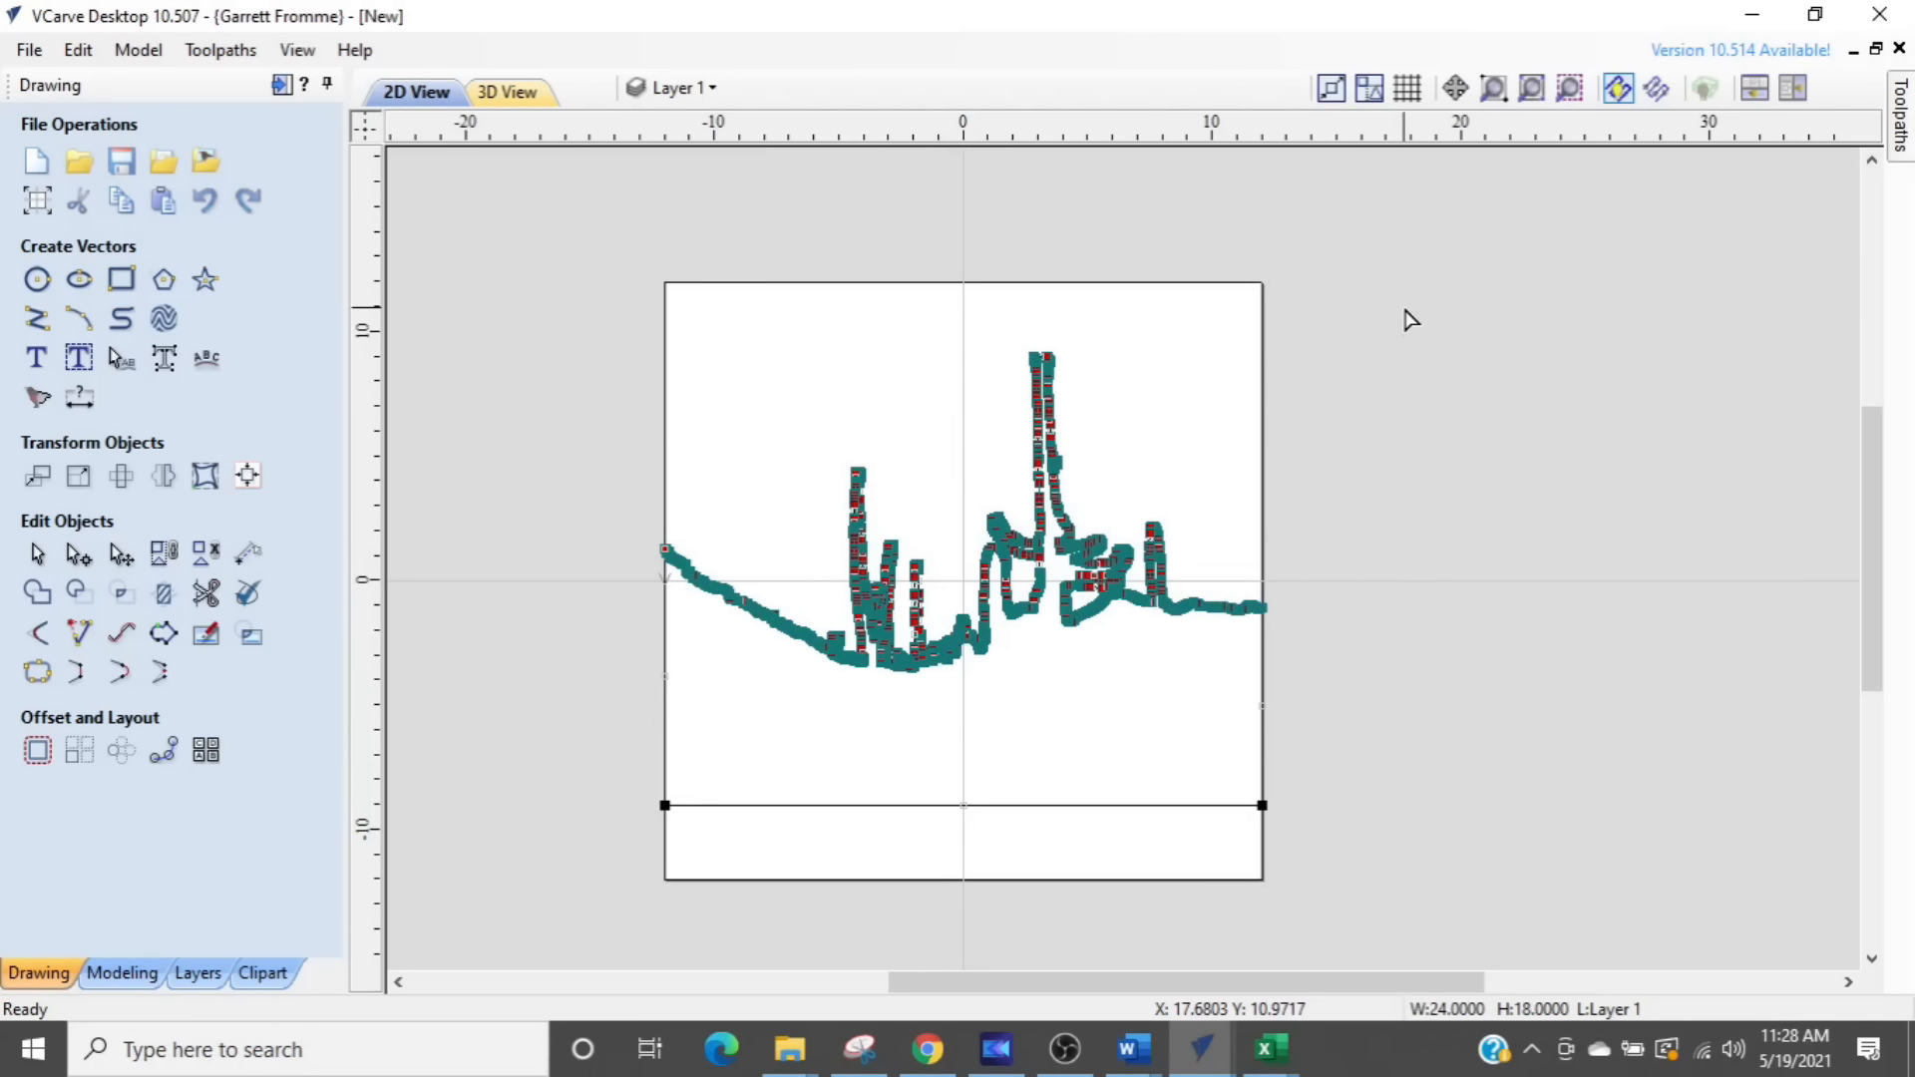
- Smooth all the nodes of the silhouette outline and select the outline as a whole vector
{"action": "key", "text": "s"}
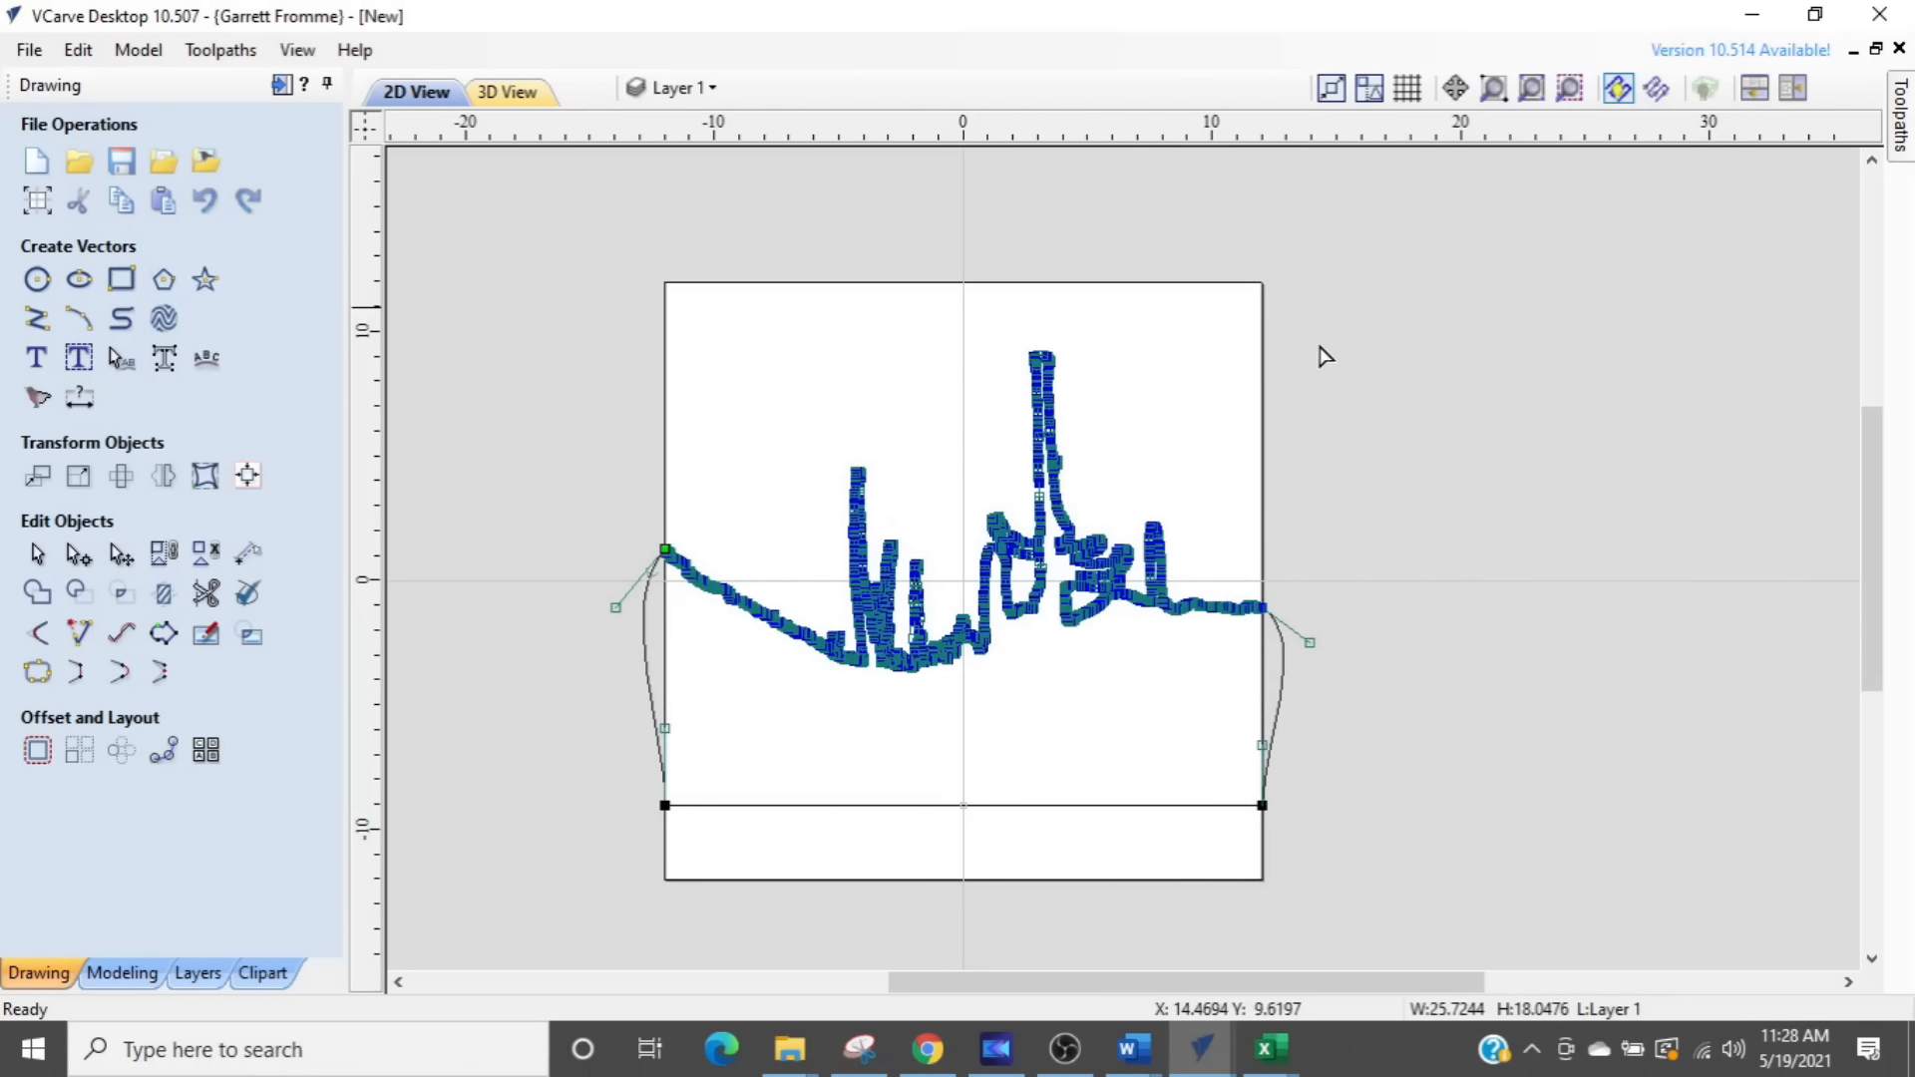
{"action": "scroll", "coordinate": [1286, 669], "scroll_direction": "up", "scroll_amount": 2}
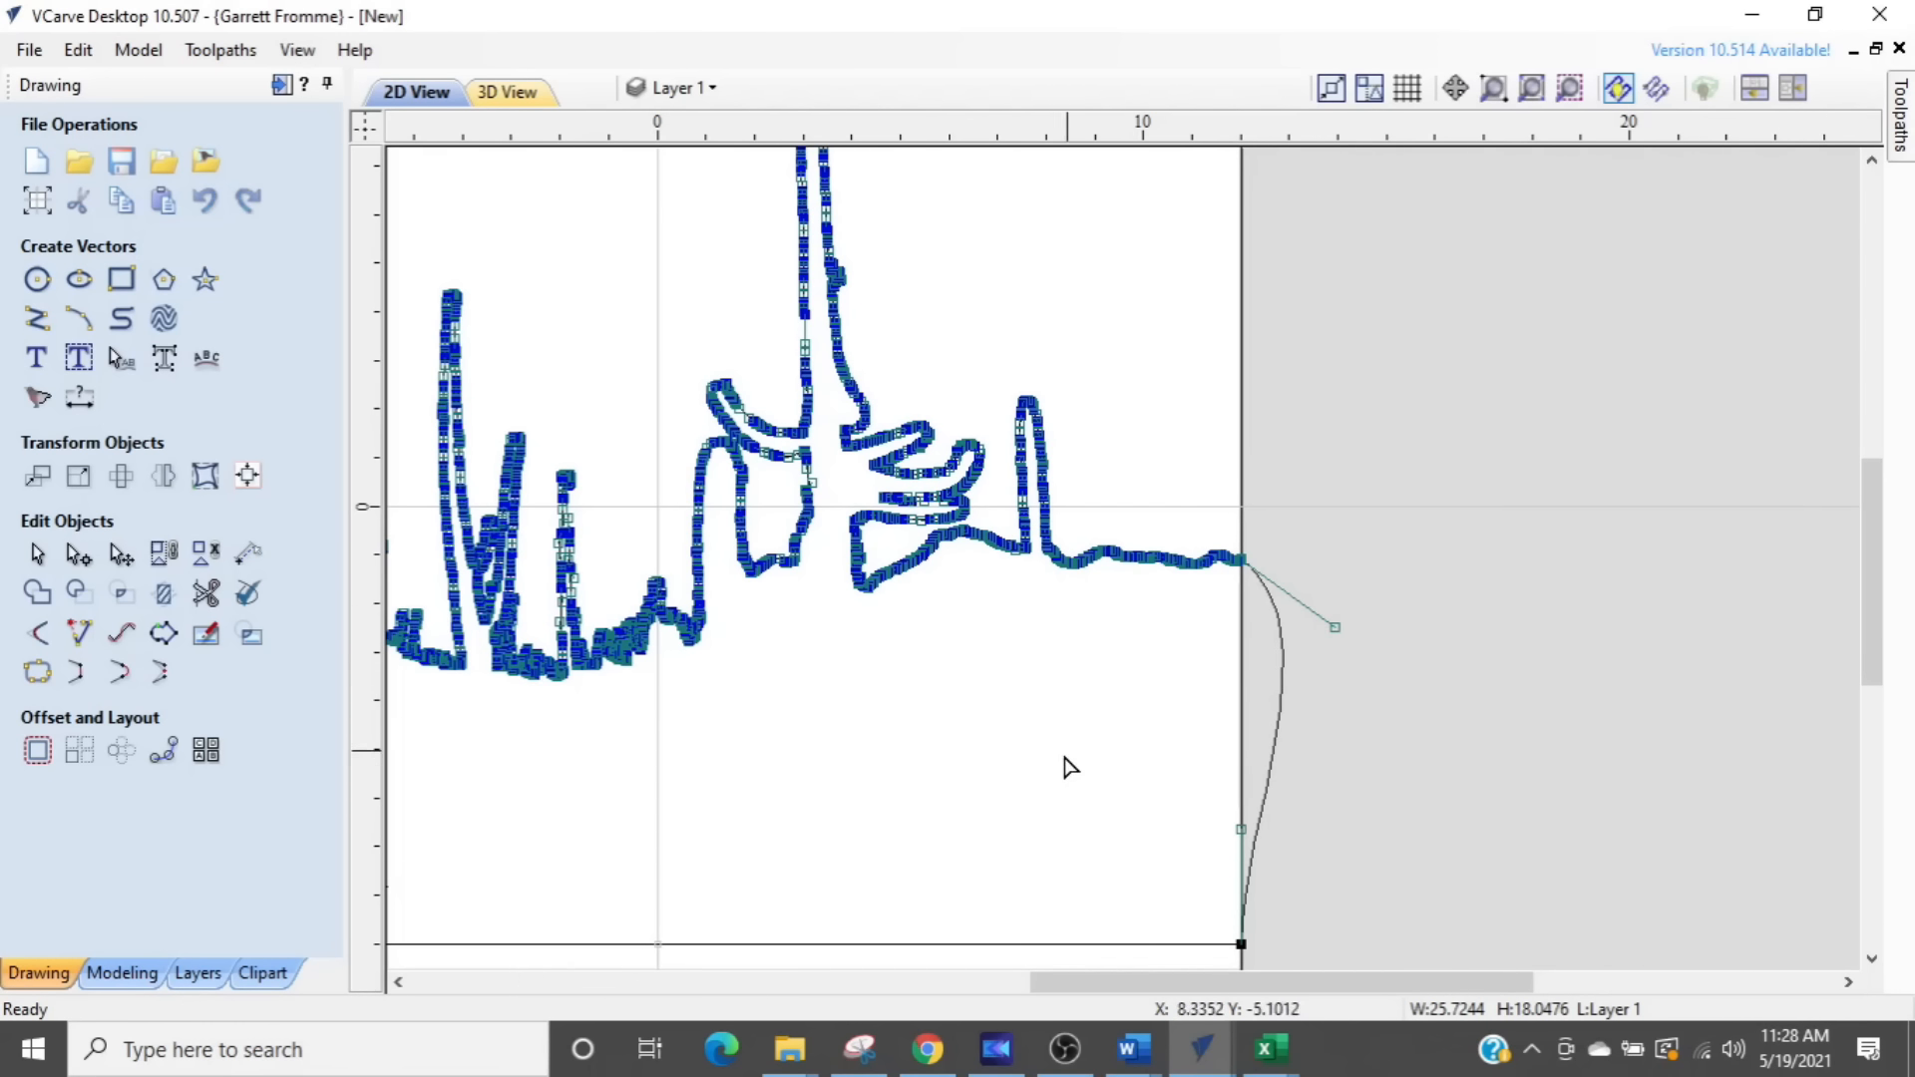
{"action": "left_click", "coordinate": [1471, 634]}
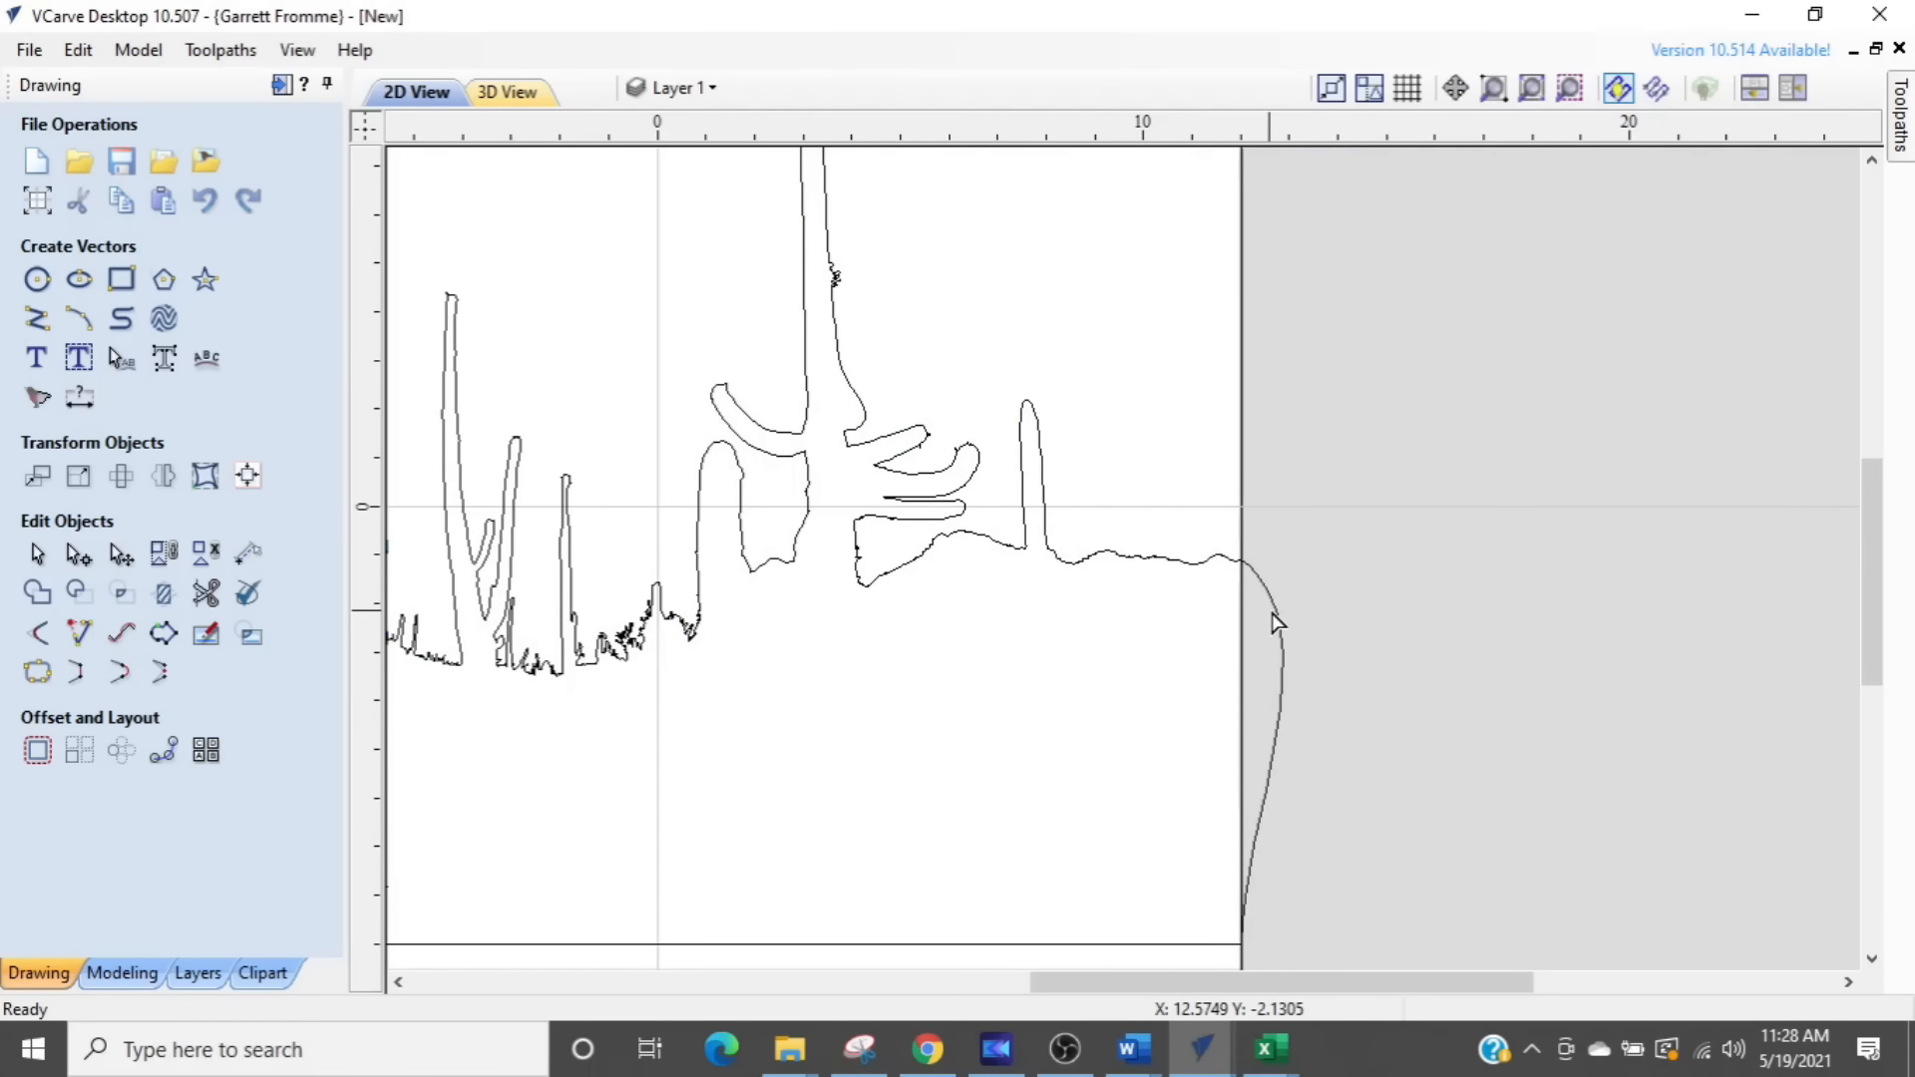
{"action": "left_click", "coordinate": [1274, 624]}
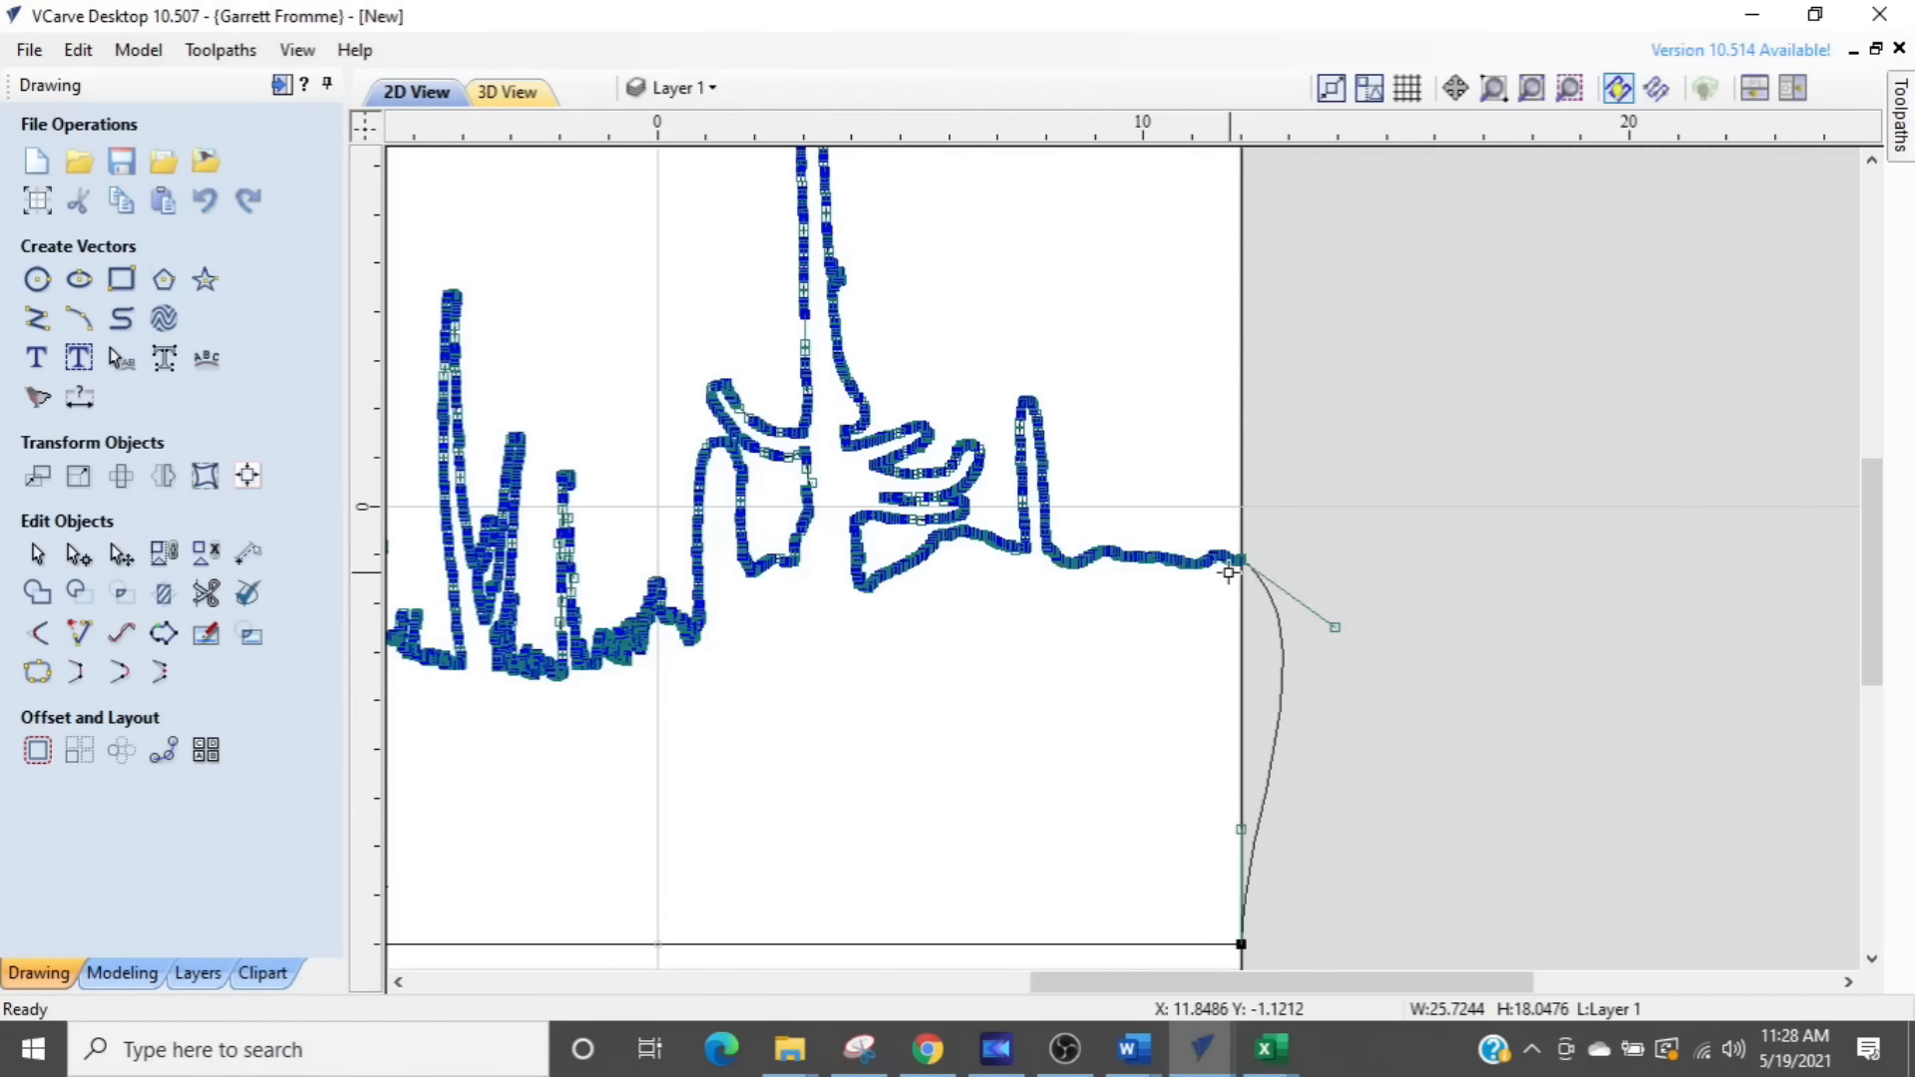
{"action": "left_click", "coordinate": [891, 902]}
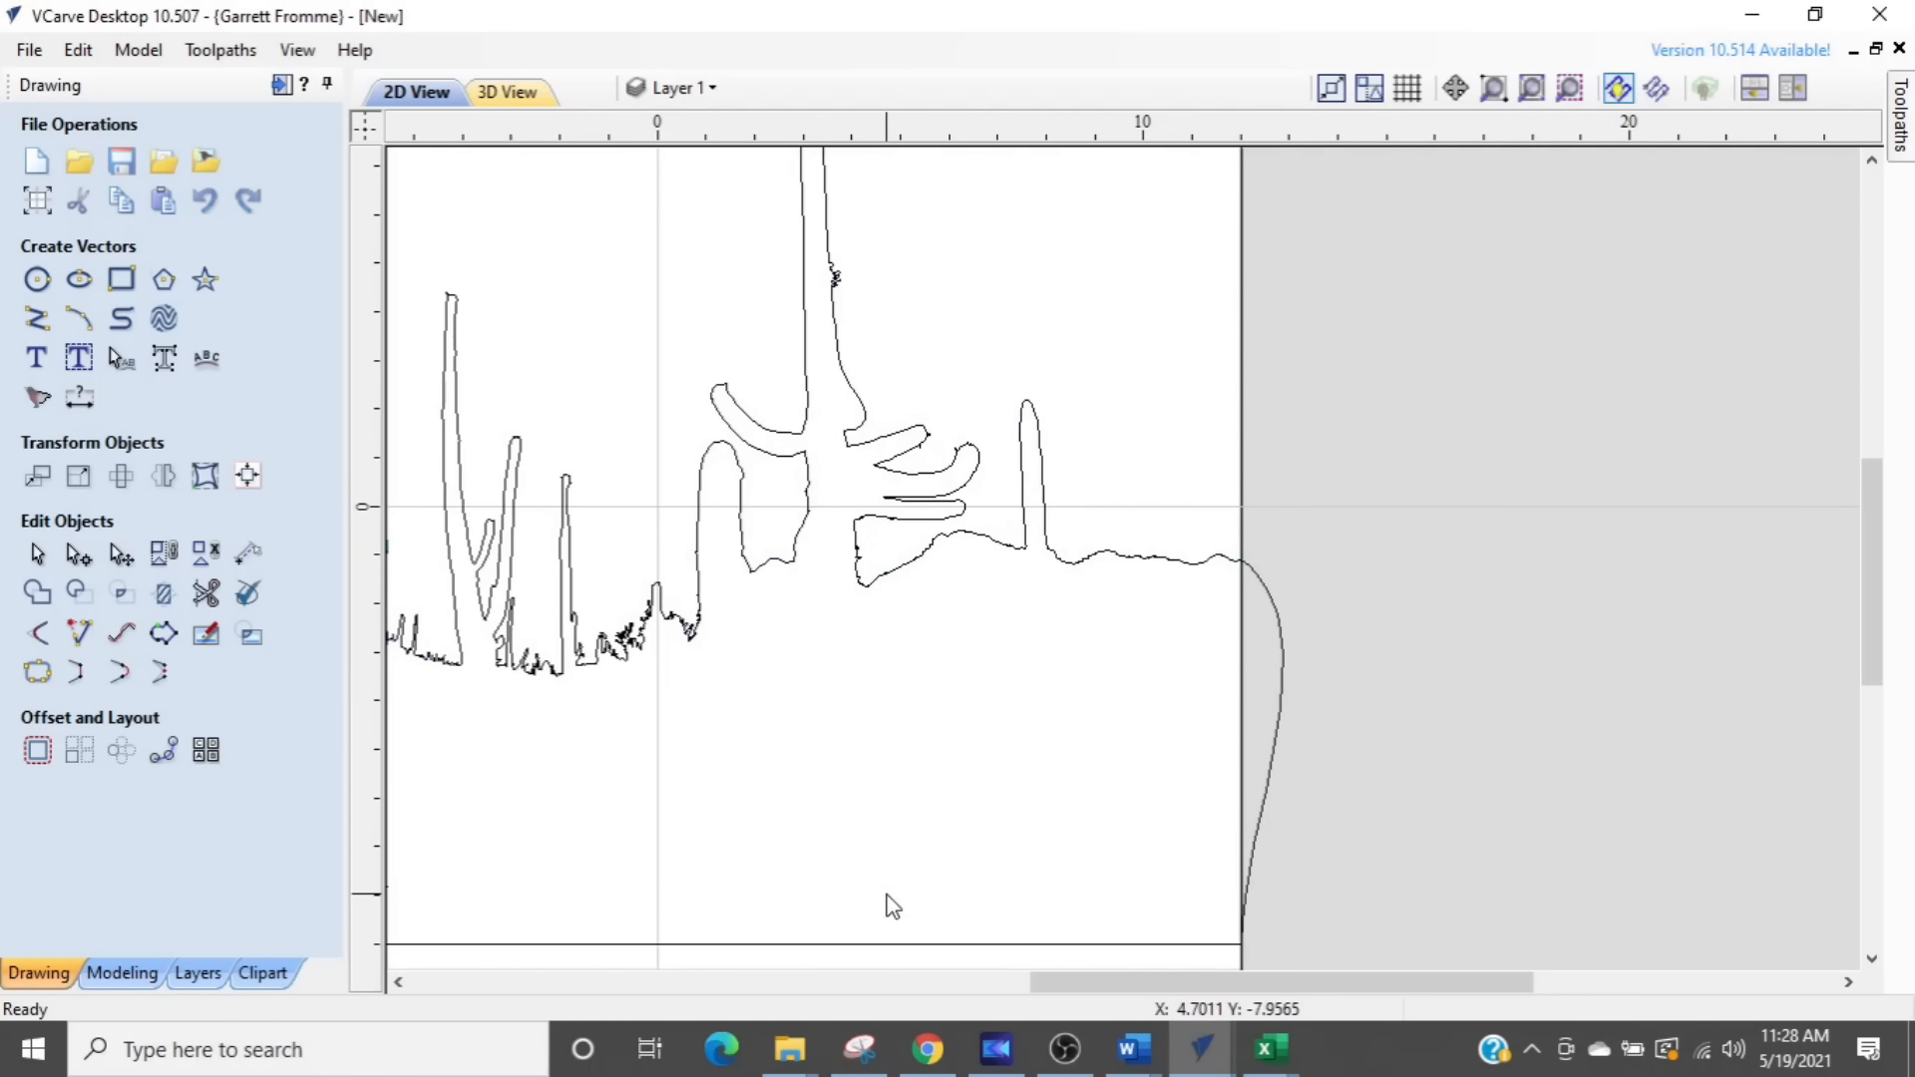
{"action": "left_click", "coordinate": [1142, 561]}
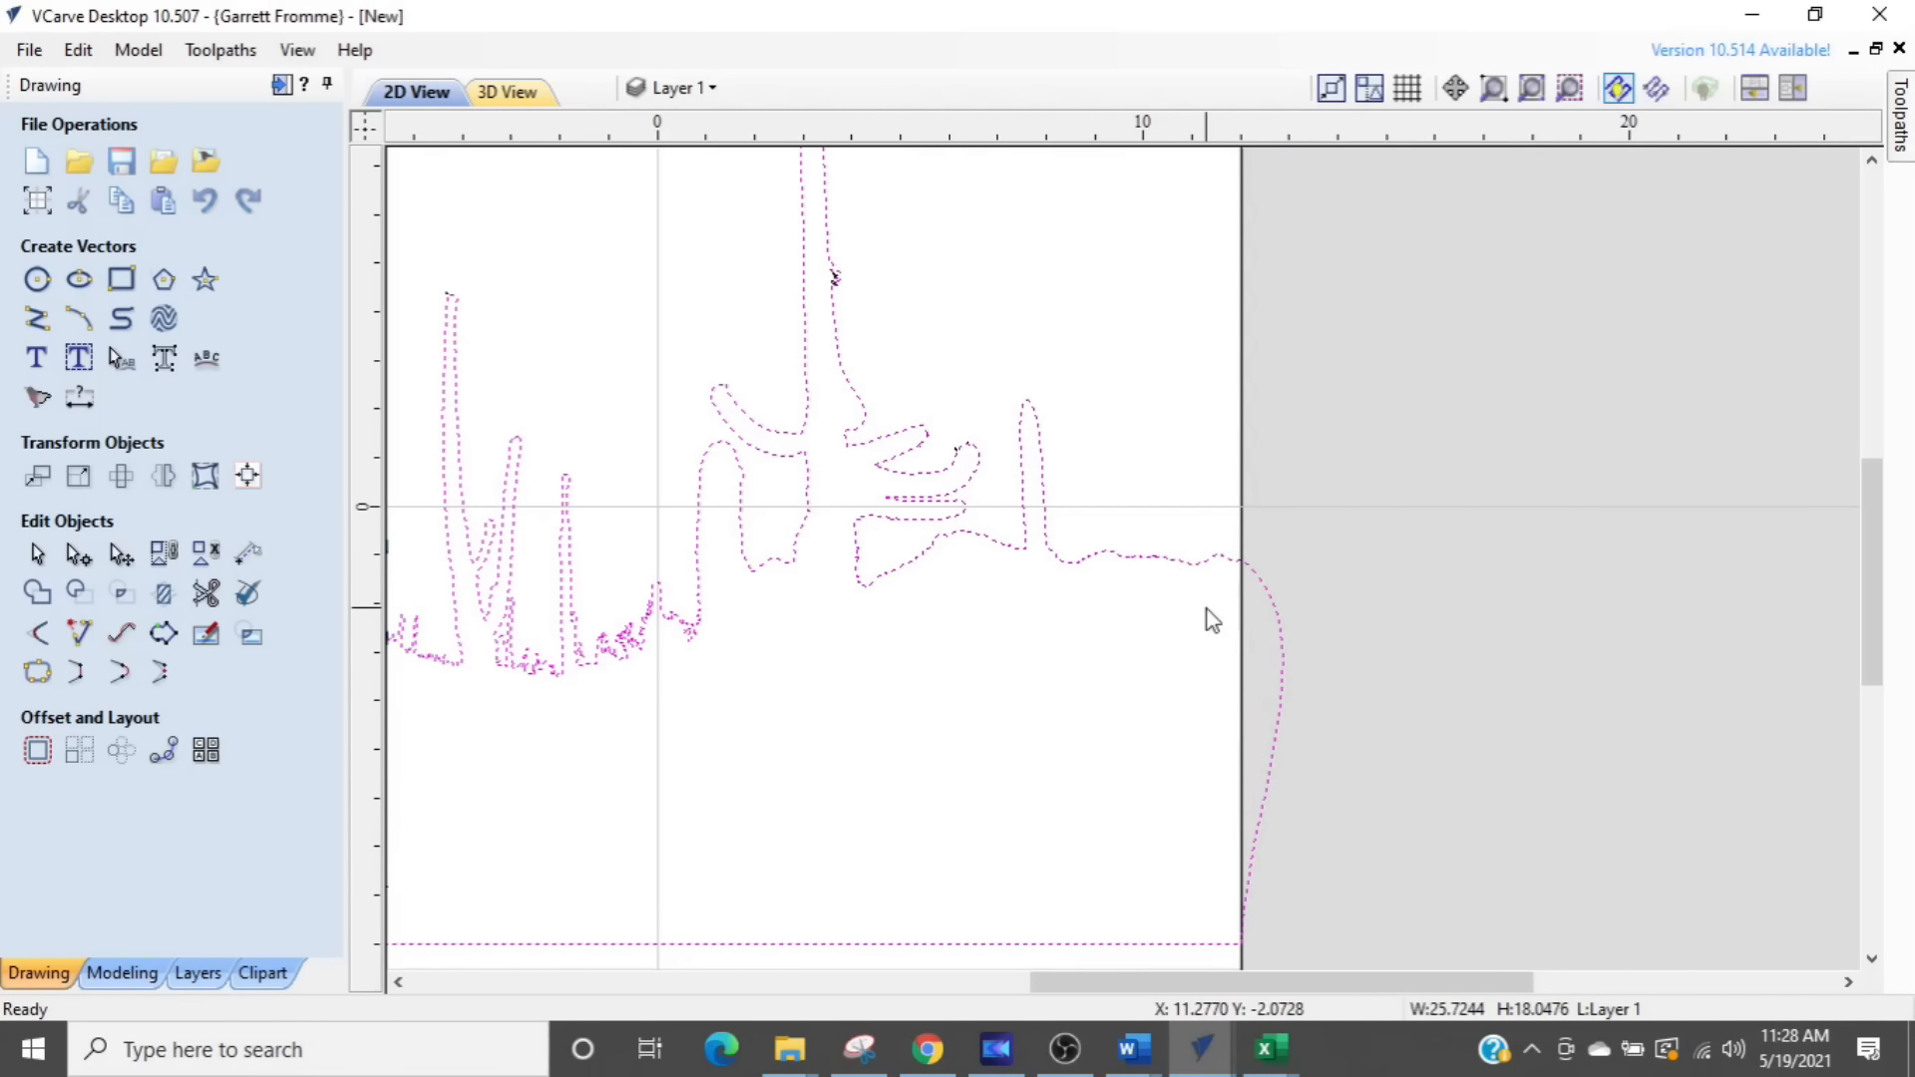
{"action": "scroll", "coordinate": [1208, 620], "scroll_direction": "down", "scroll_amount": 1}
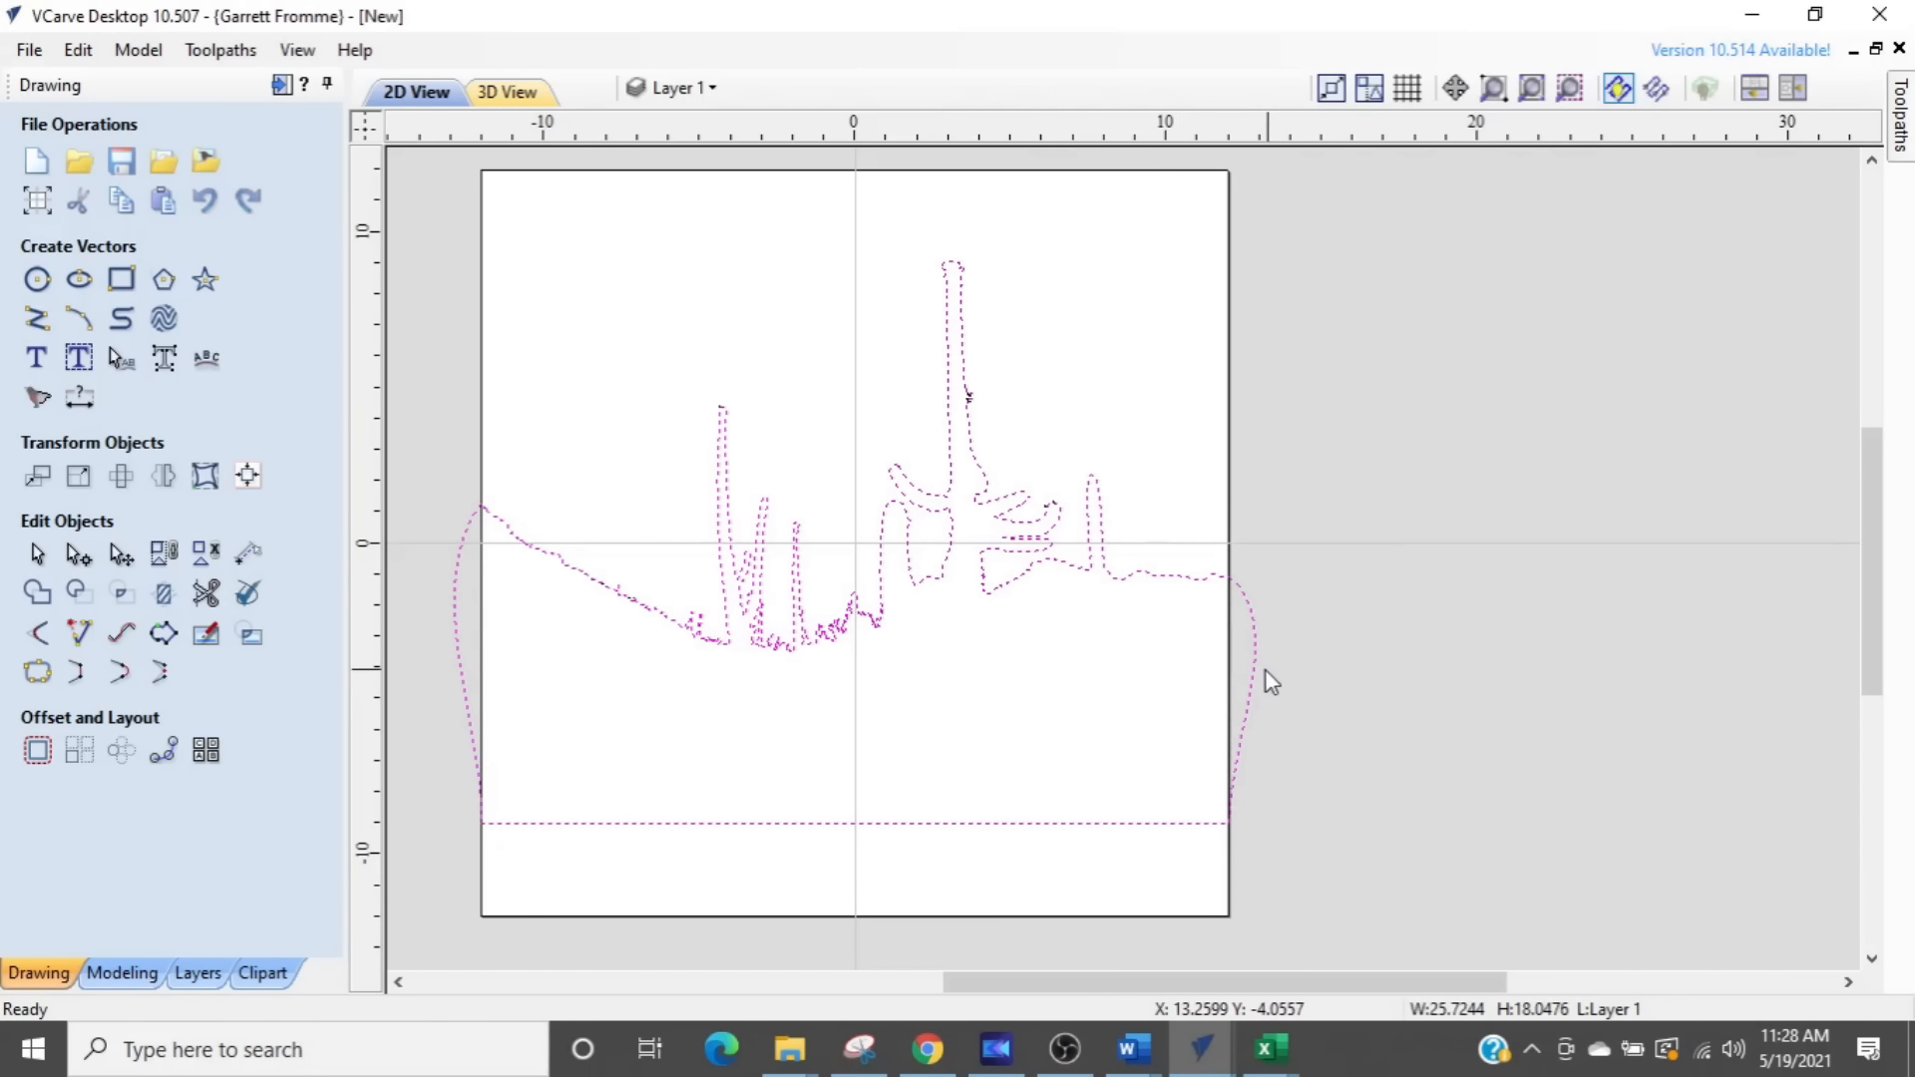
- Draw a straight cutting line about 0.7 inches long across the ground line just inside the material's left edge
{"action": "left_click", "coordinate": [33, 321]}
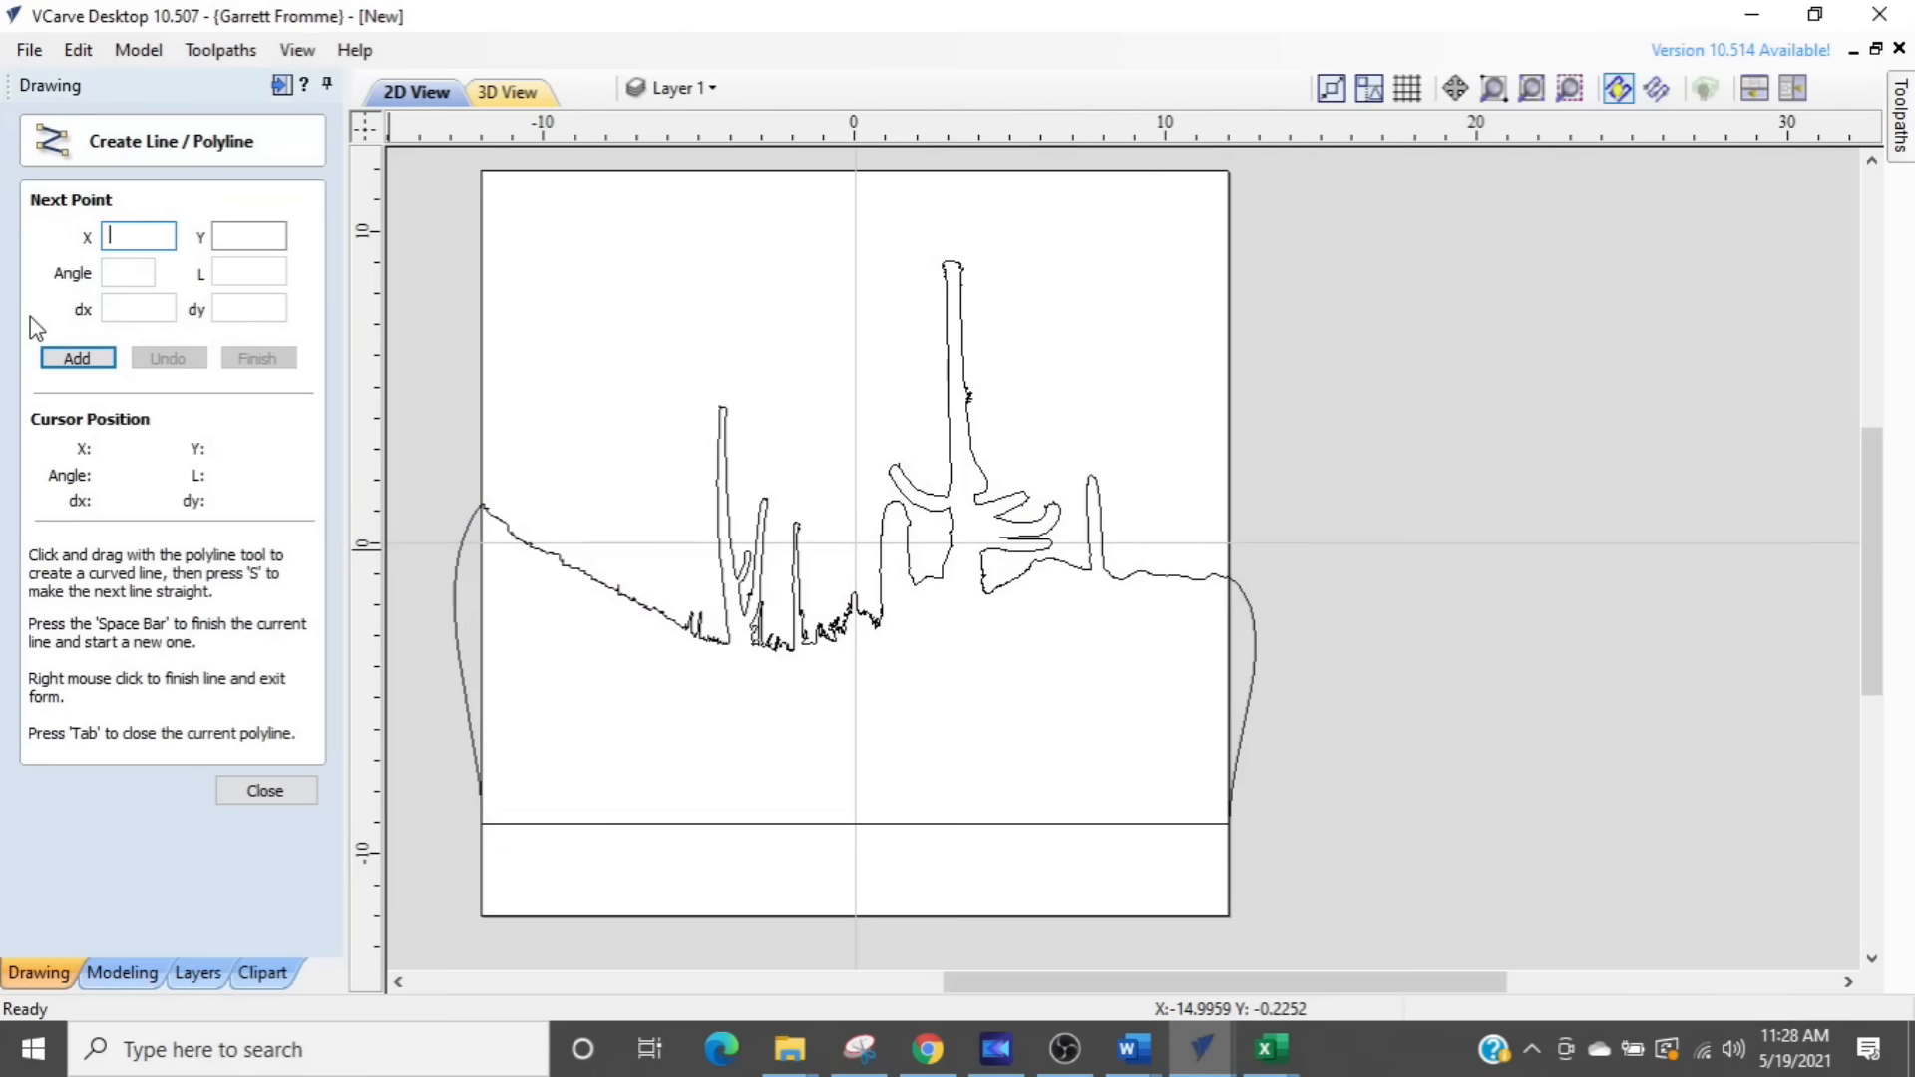
{"action": "scroll", "coordinate": [504, 508], "scroll_direction": "up", "scroll_amount": 5}
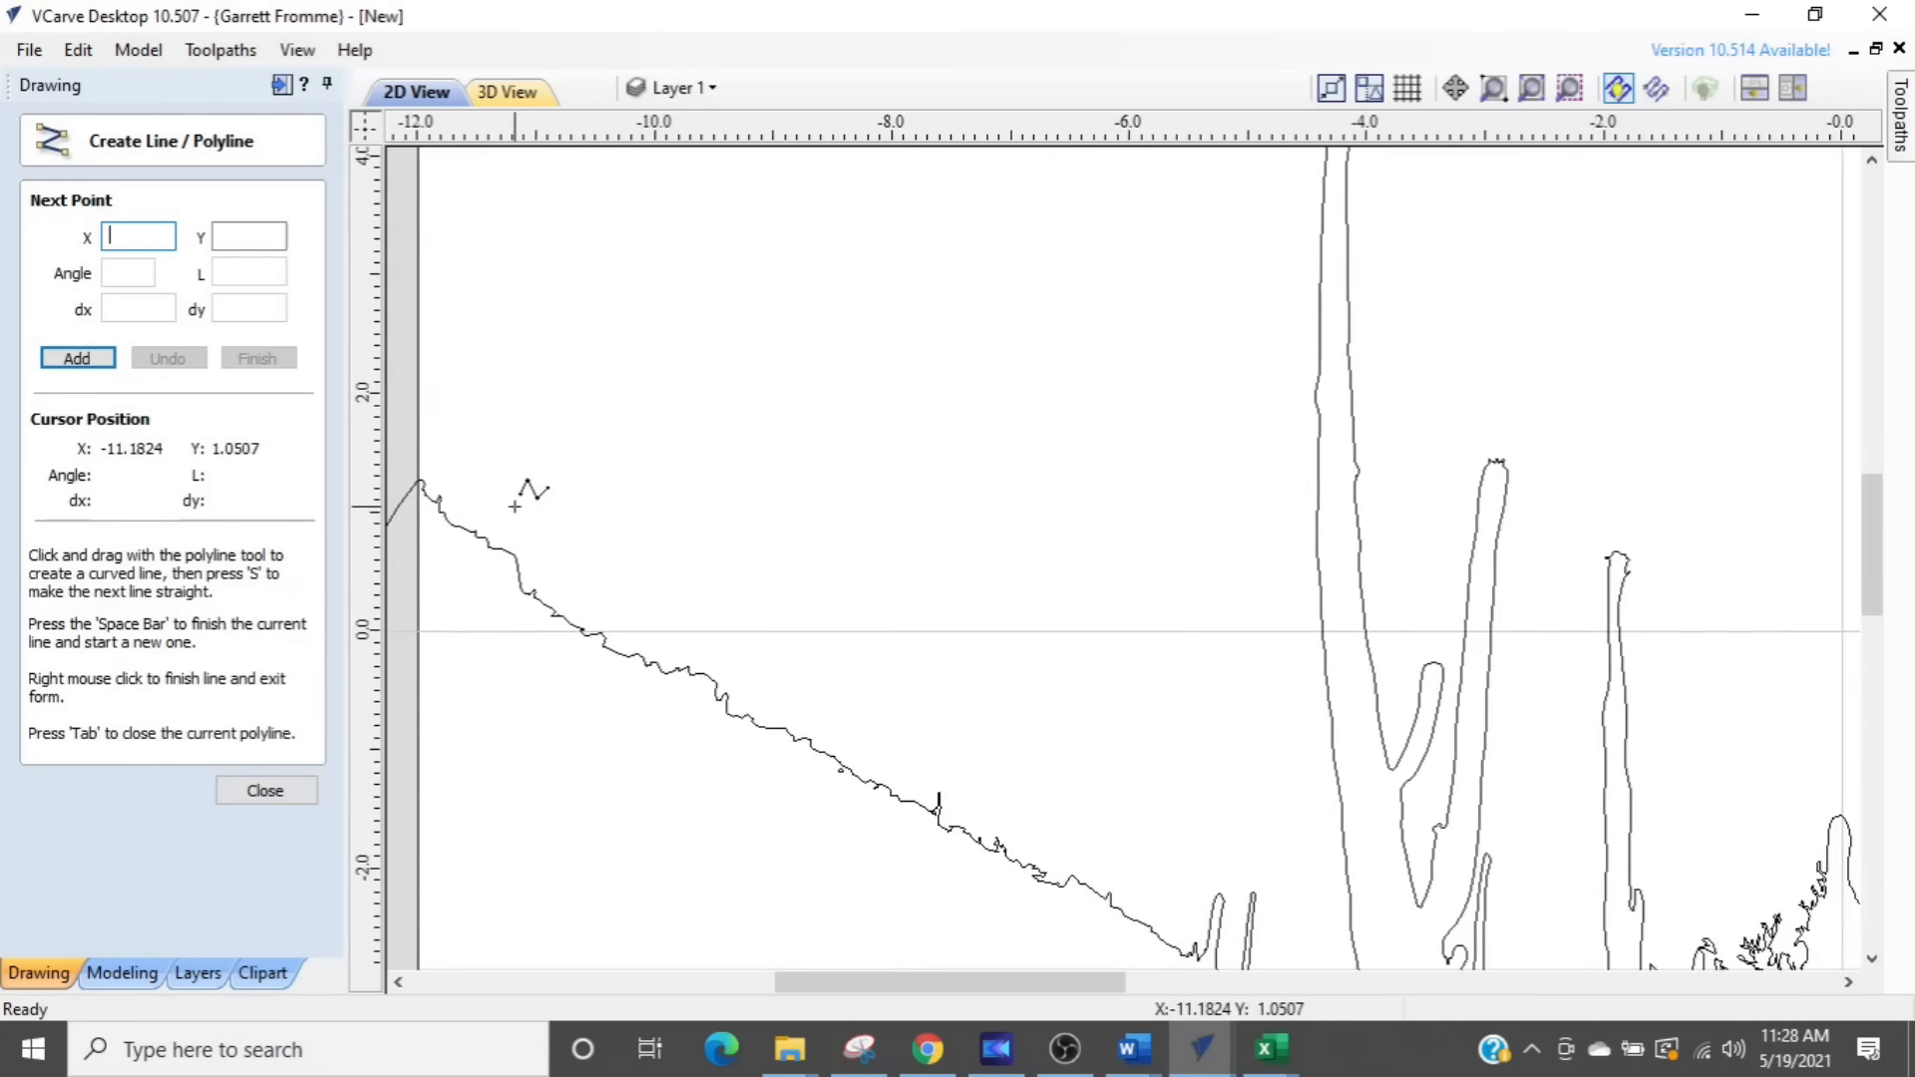
{"action": "scroll", "coordinate": [698, 414], "scroll_direction": "up", "scroll_amount": 3}
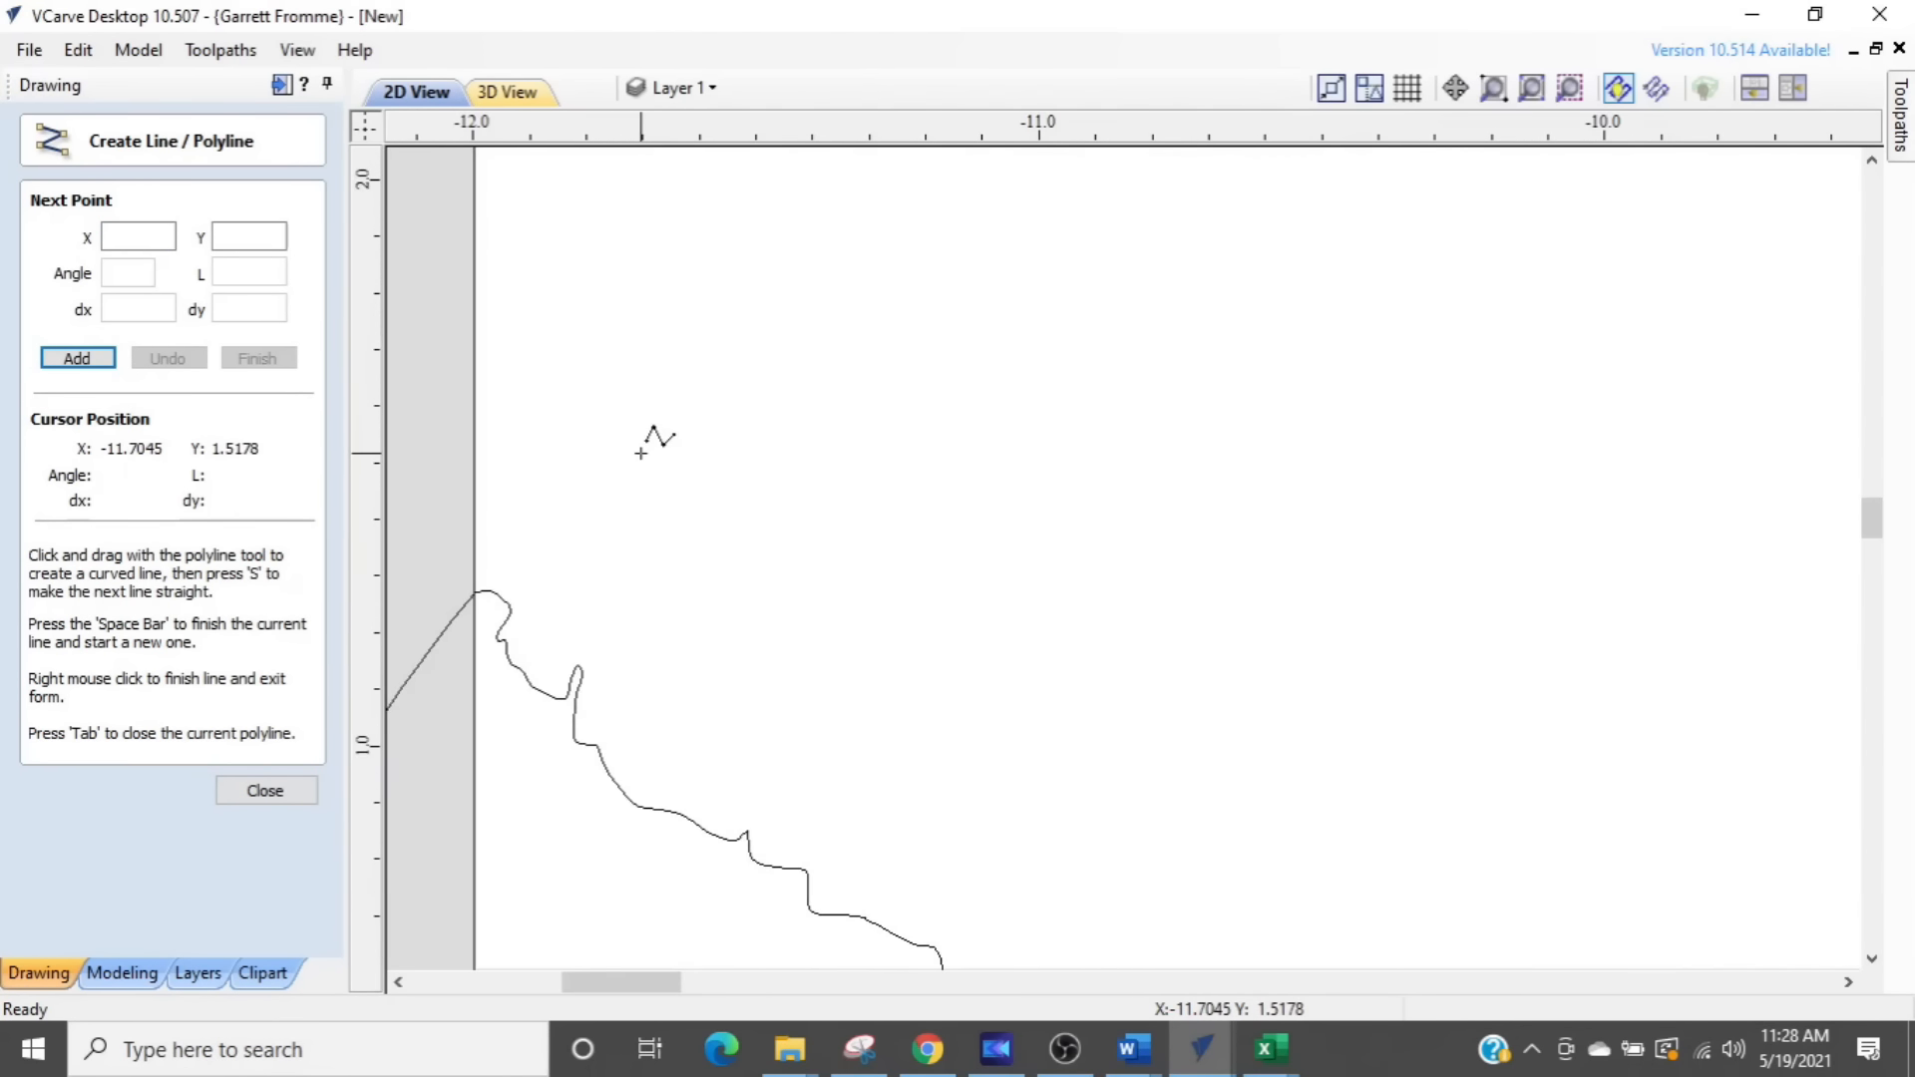
{"action": "left_click", "coordinate": [609, 466]}
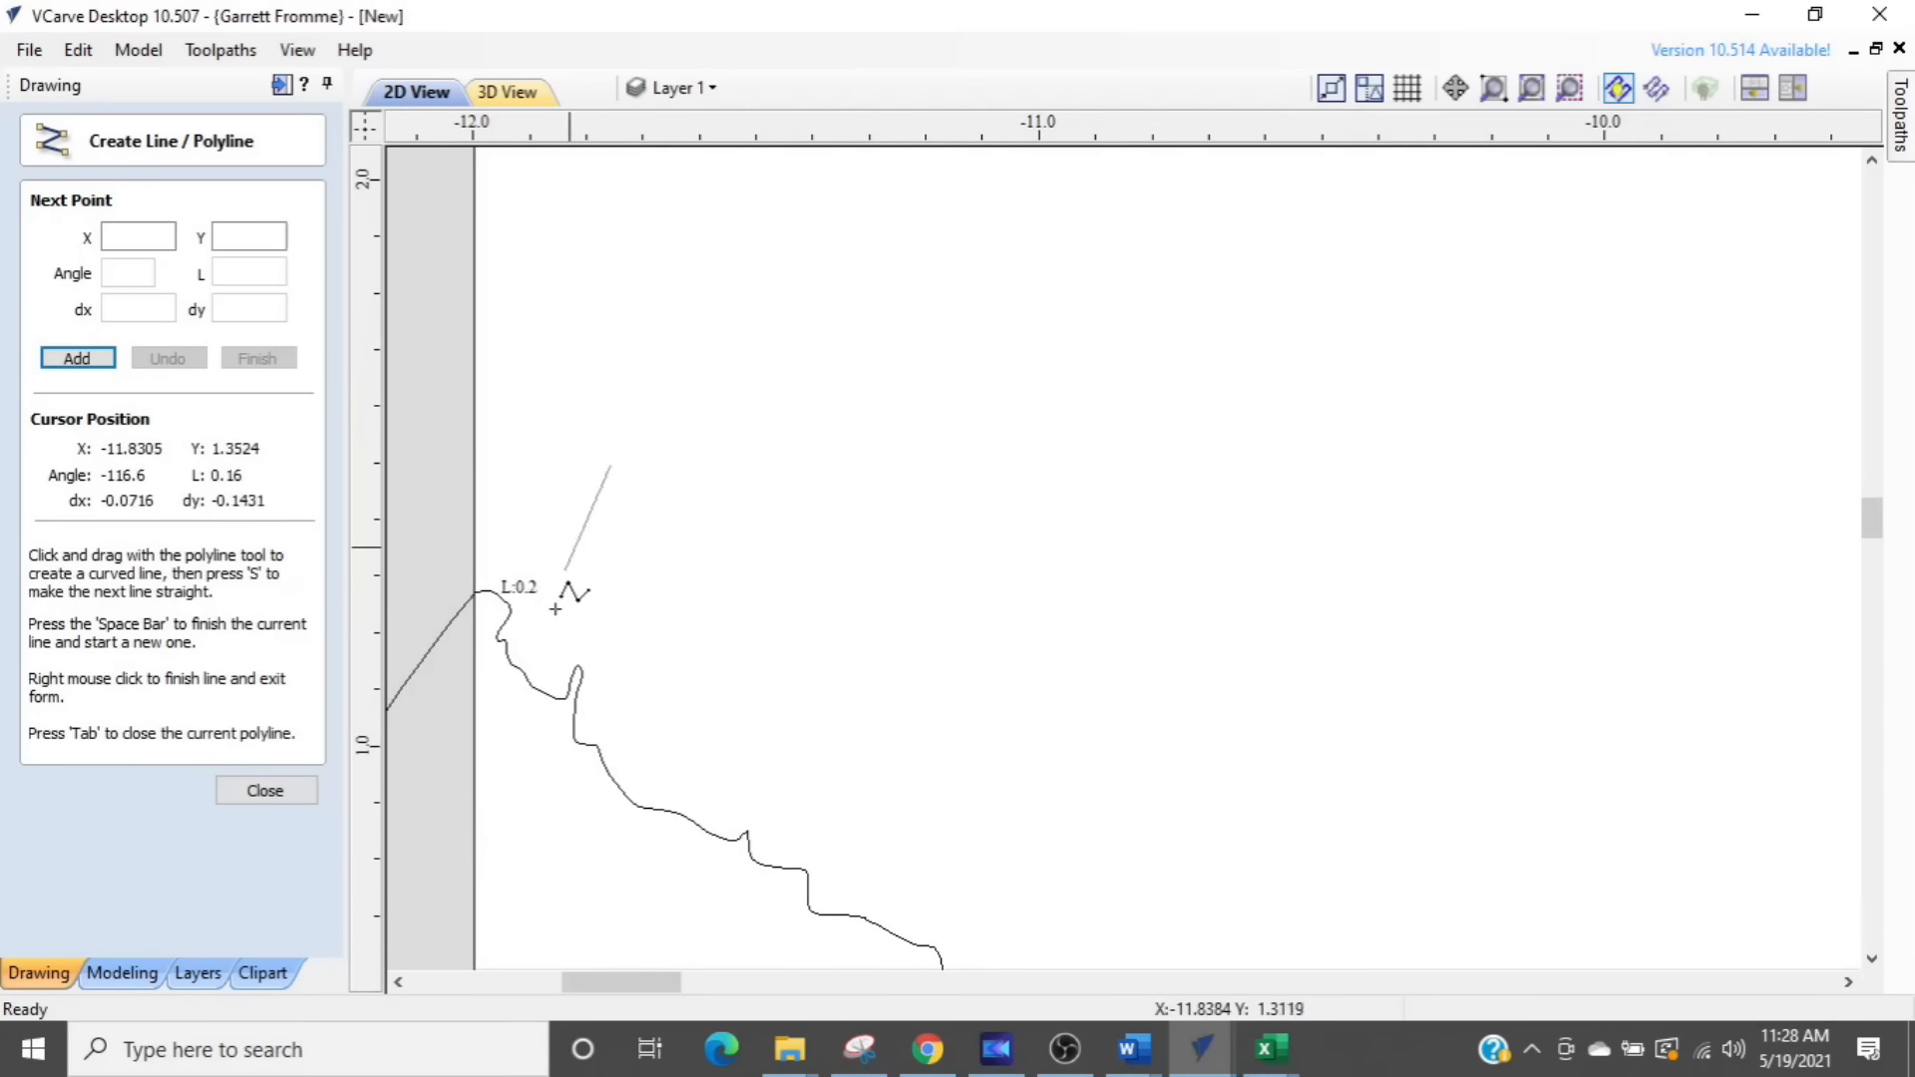
{"action": "left_click", "coordinate": [503, 853]}
{"action": "key", "text": "space"}
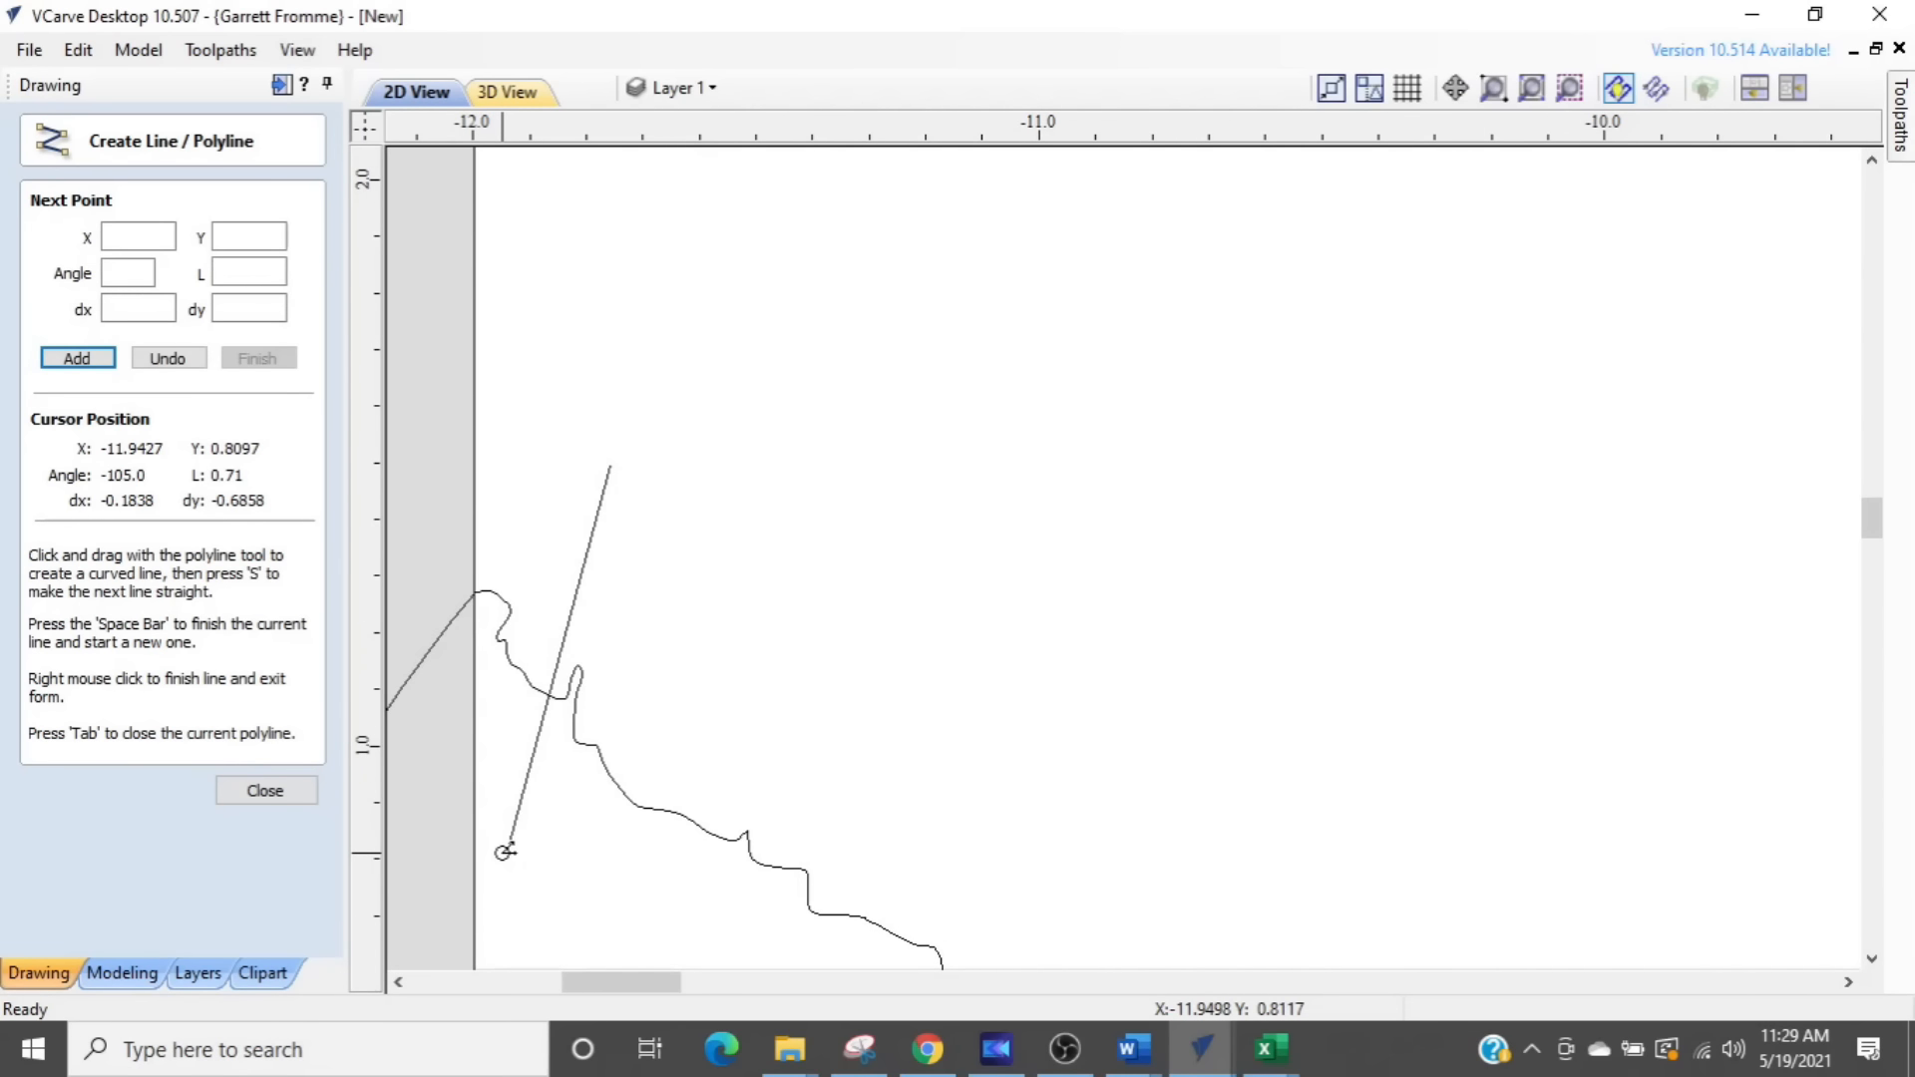
- Draw a vertical cutting line about 1.8 inches long across the ground line just inside the material's right edge
{"action": "scroll", "coordinate": [502, 853], "scroll_direction": "down", "scroll_amount": 3}
{"action": "scroll", "coordinate": [1120, 516], "scroll_direction": "down", "scroll_amount": 2}
{"action": "middle_click_drag", "start_coordinate": [1181, 544], "coordinate": [675, 520]}
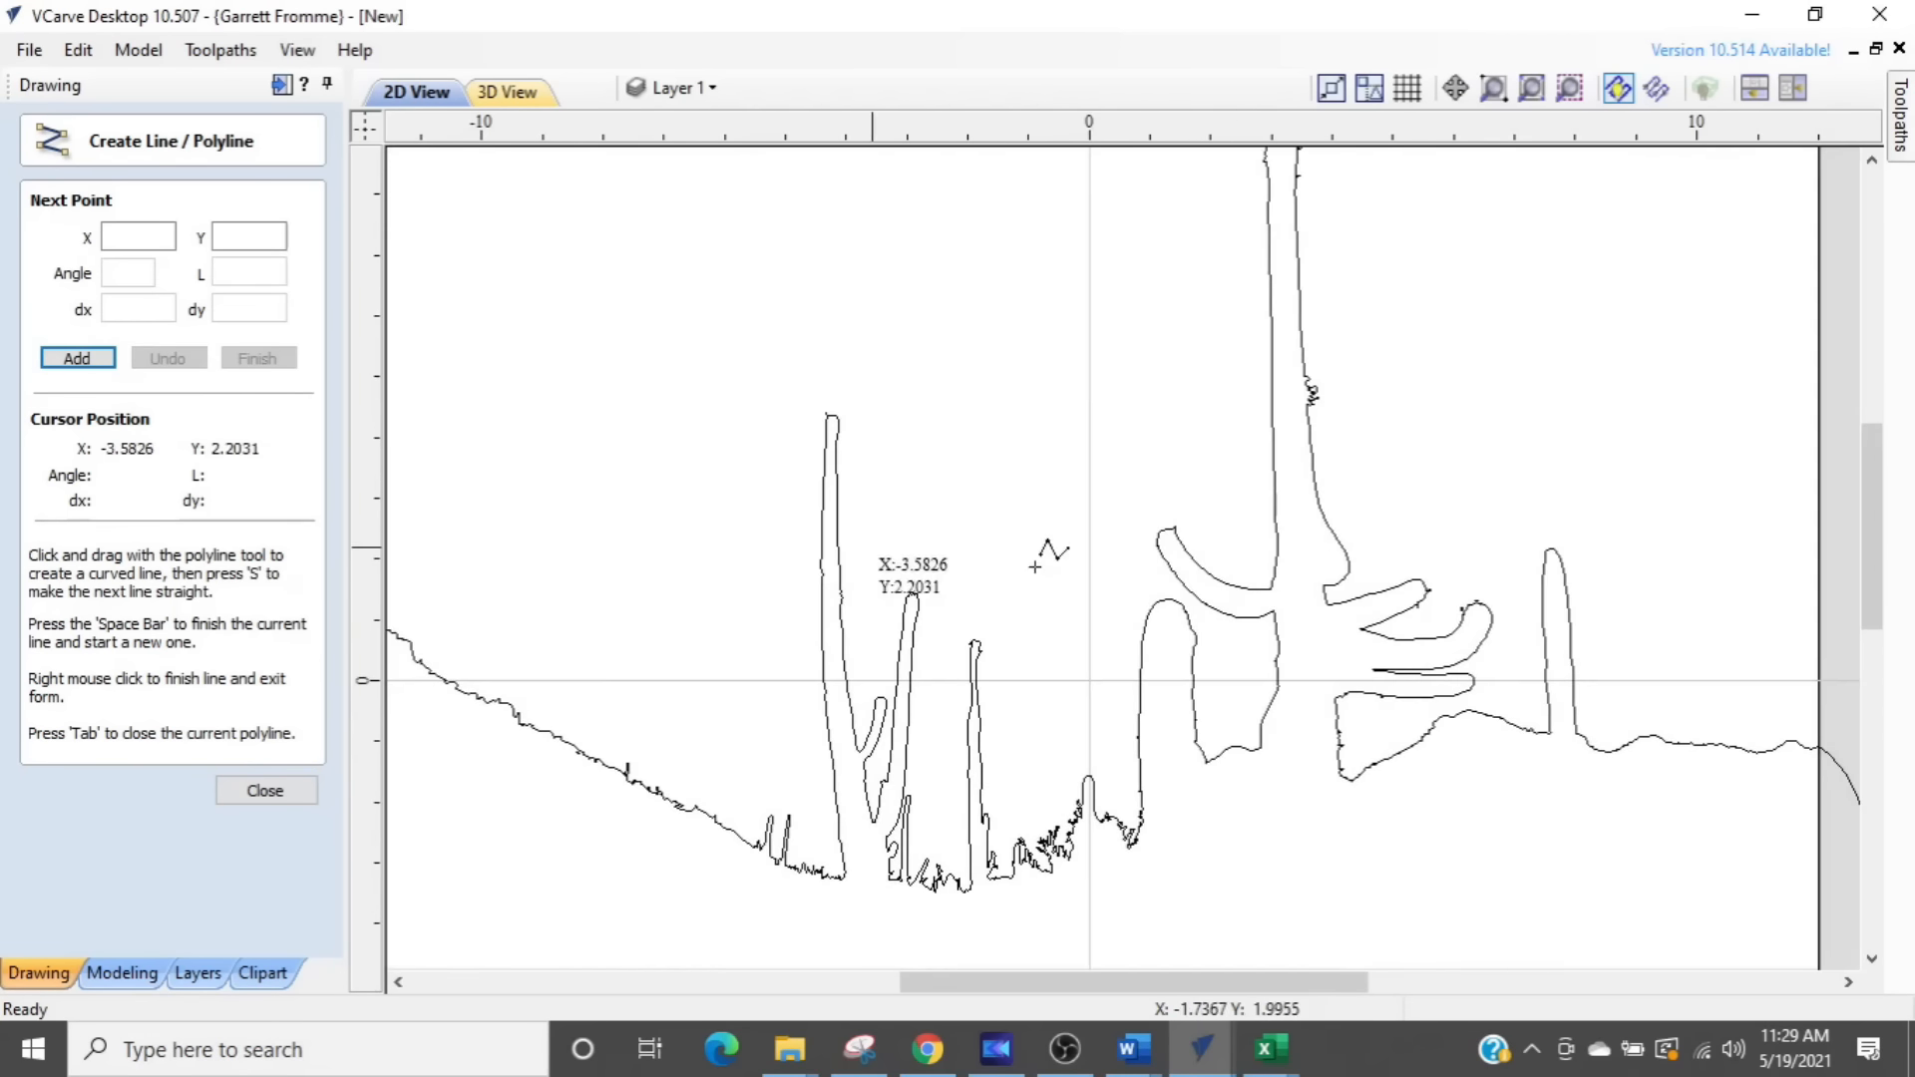
{"action": "middle_click_drag", "start_coordinate": [1710, 612], "coordinate": [792, 535]}
{"action": "scroll", "coordinate": [909, 622], "scroll_direction": "up", "scroll_amount": 4}
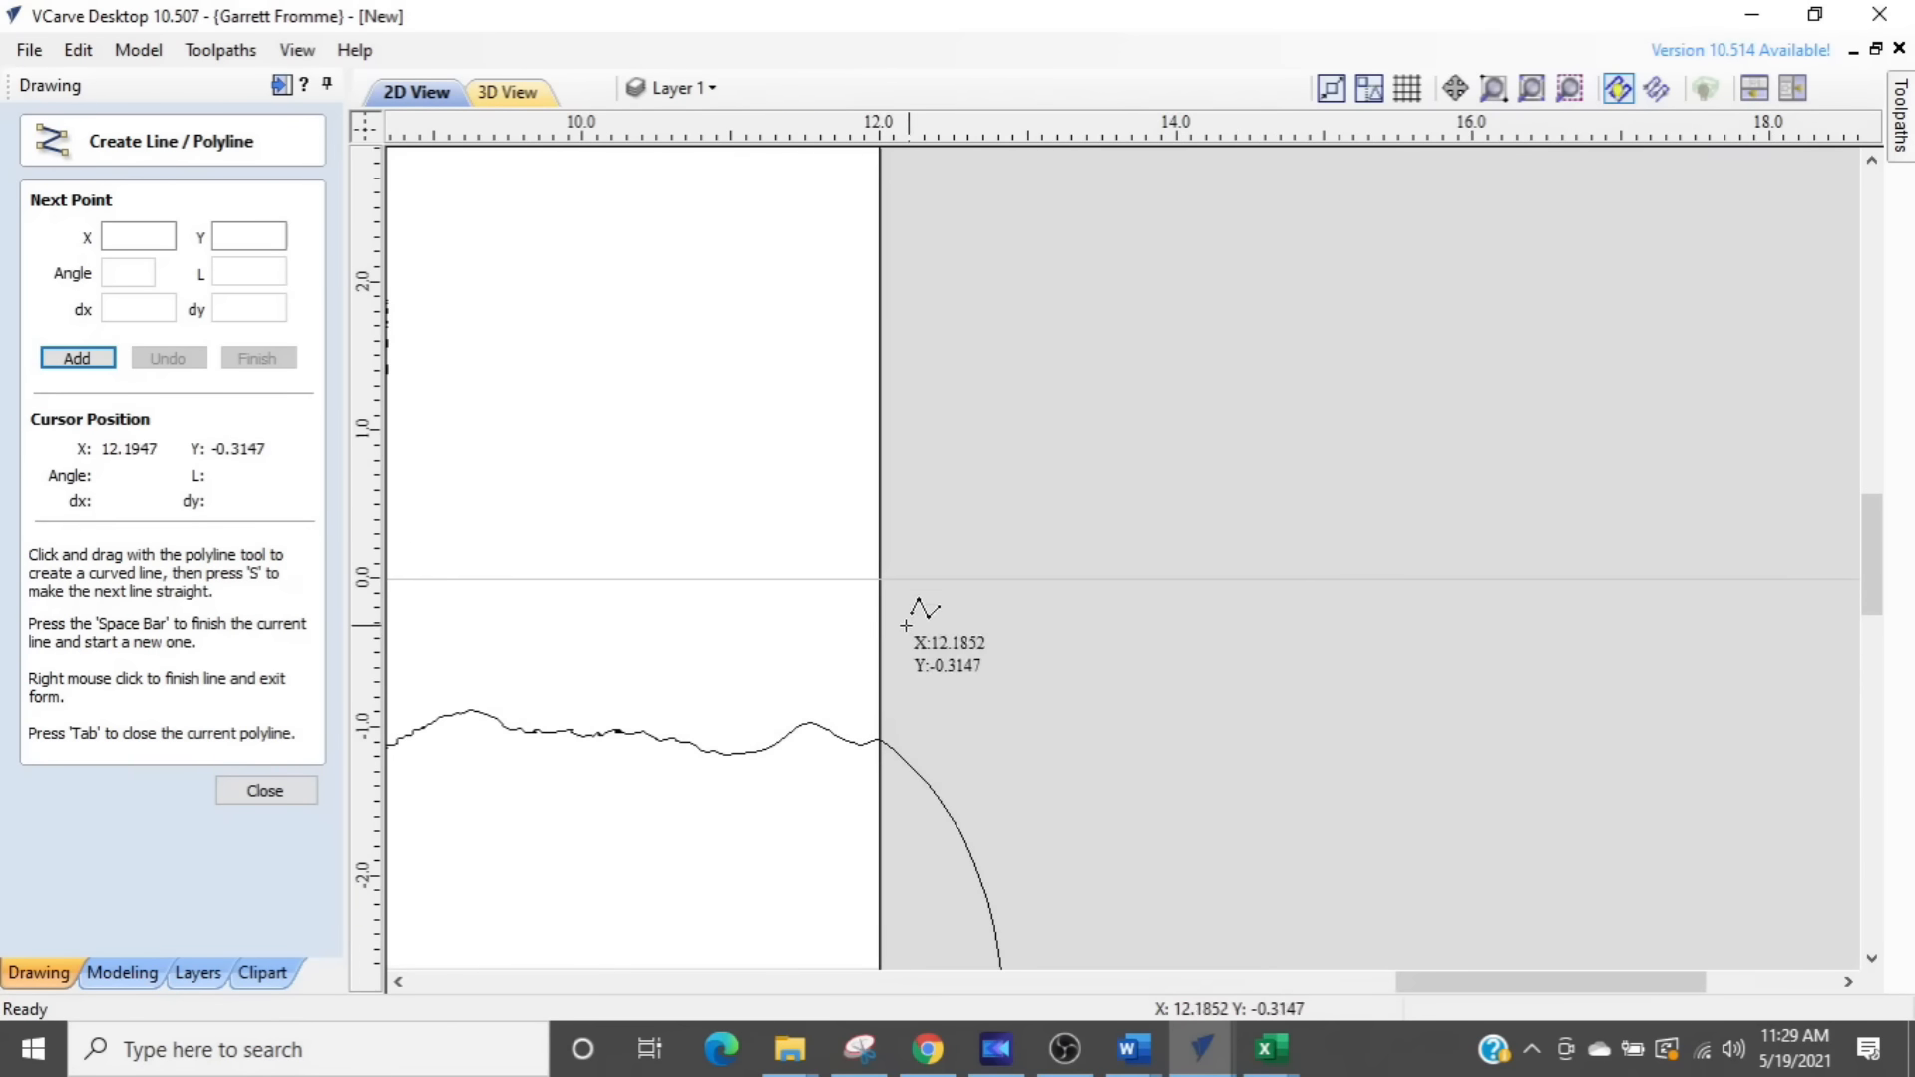
{"action": "left_click", "coordinate": [829, 614]}
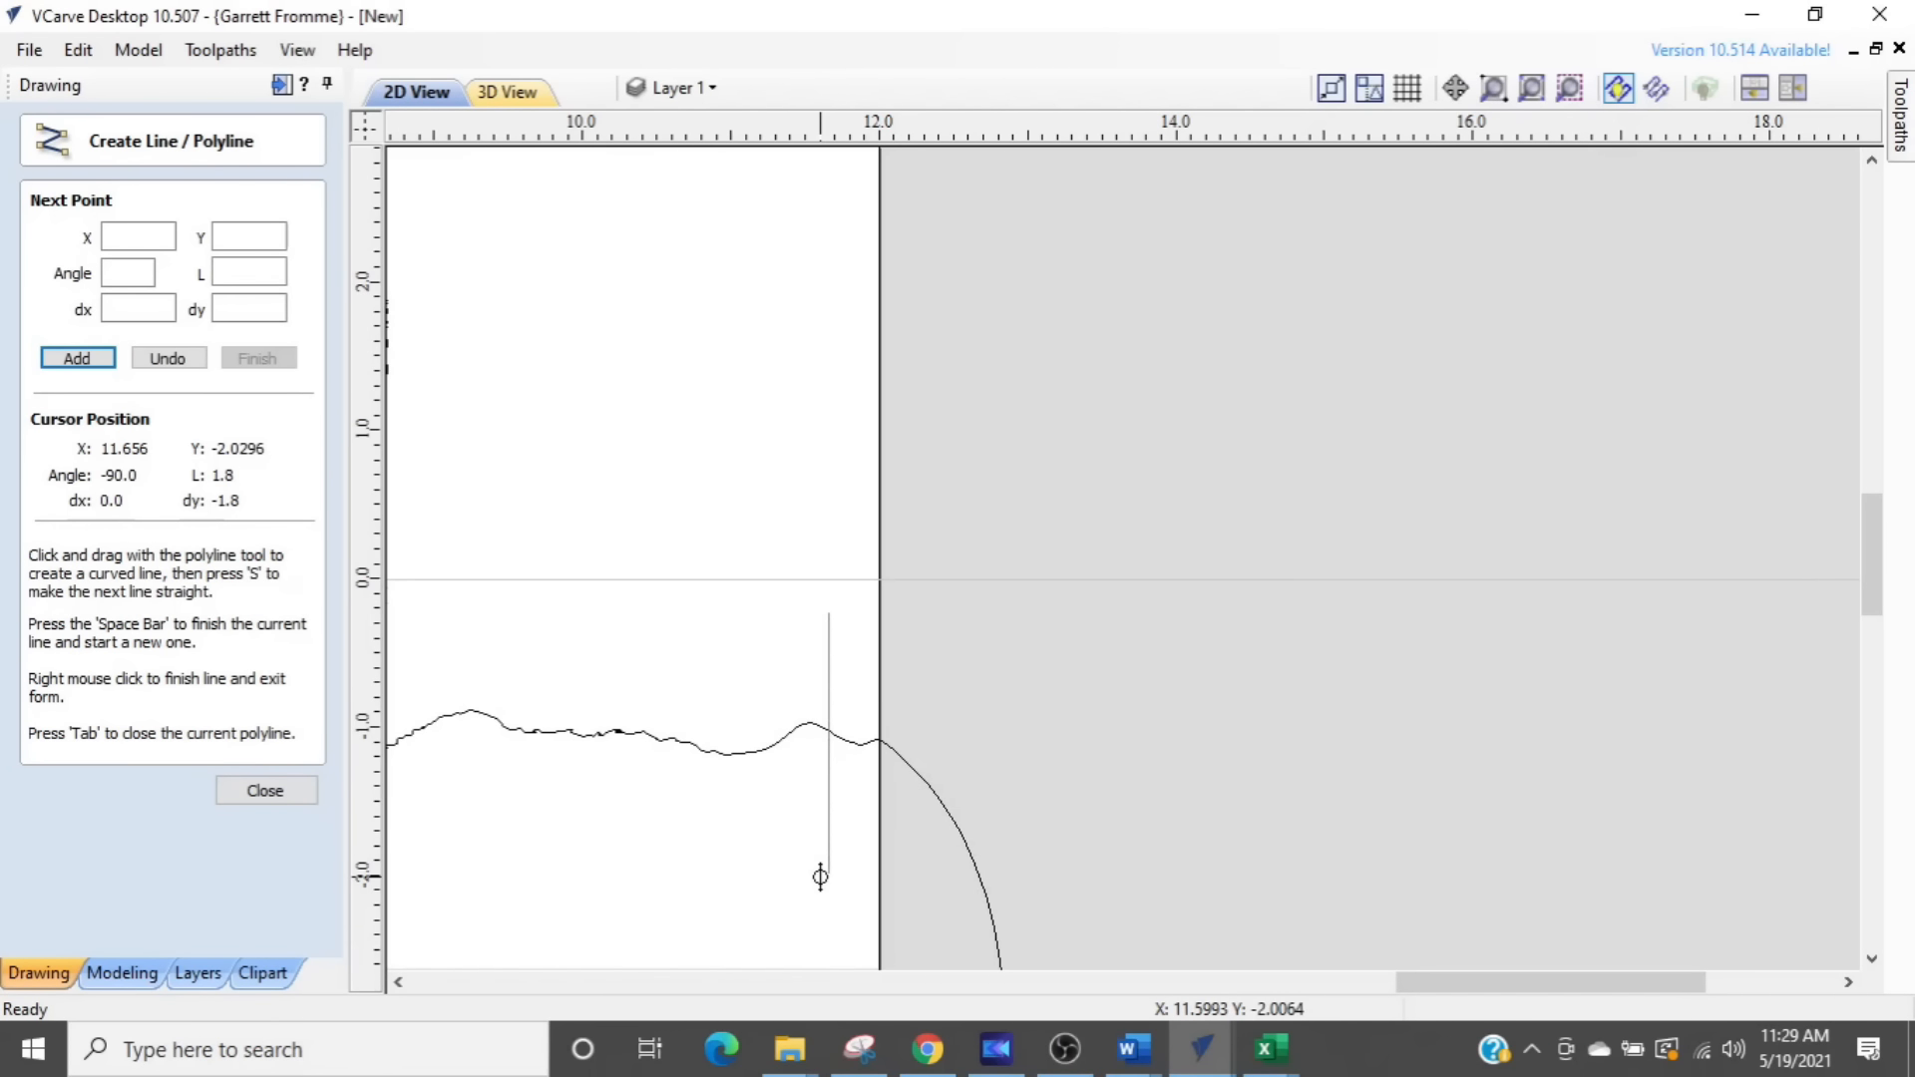
{"action": "left_click", "coordinate": [820, 878]}
{"action": "key", "text": "space"}
{"action": "right_click", "coordinate": [822, 841]}
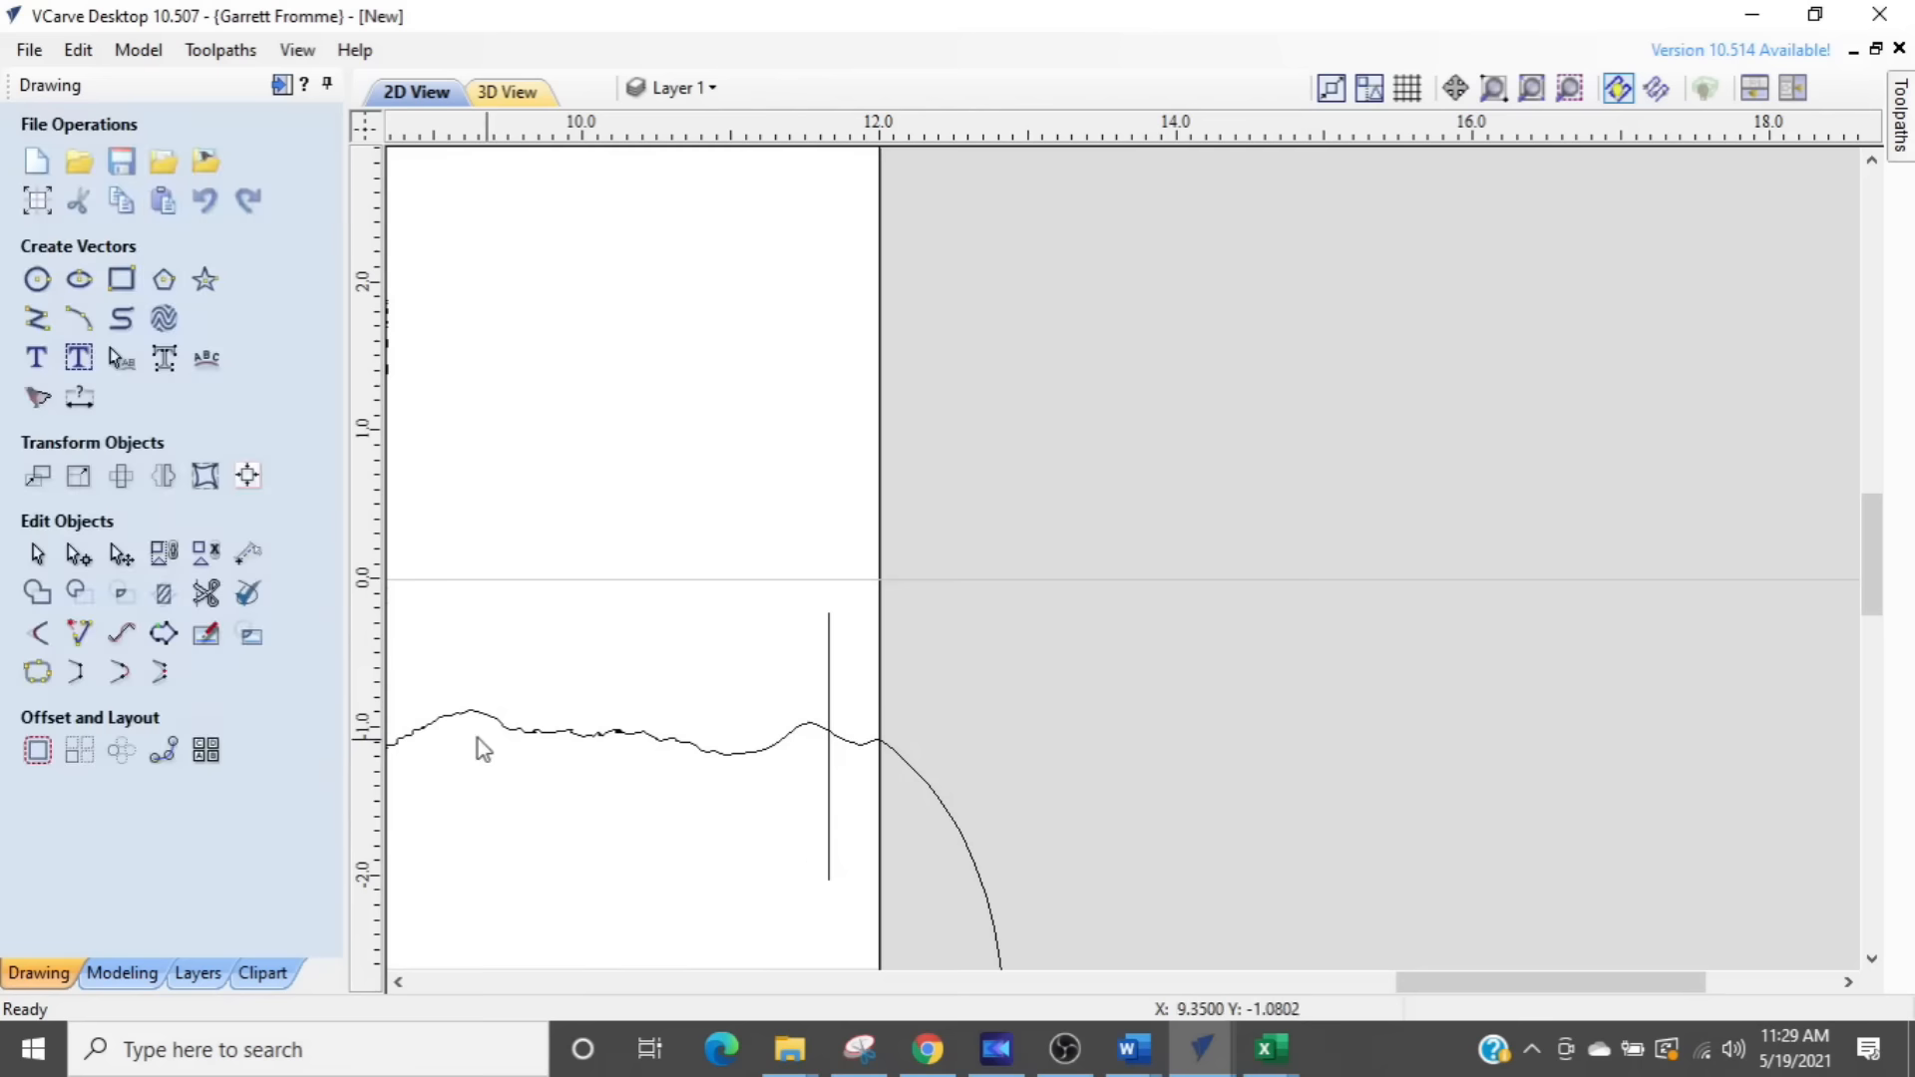
- Trim away the outline's bulging sides and base beyond the two cutting lines, and delete both lines
{"action": "left_click", "coordinate": [202, 597]}
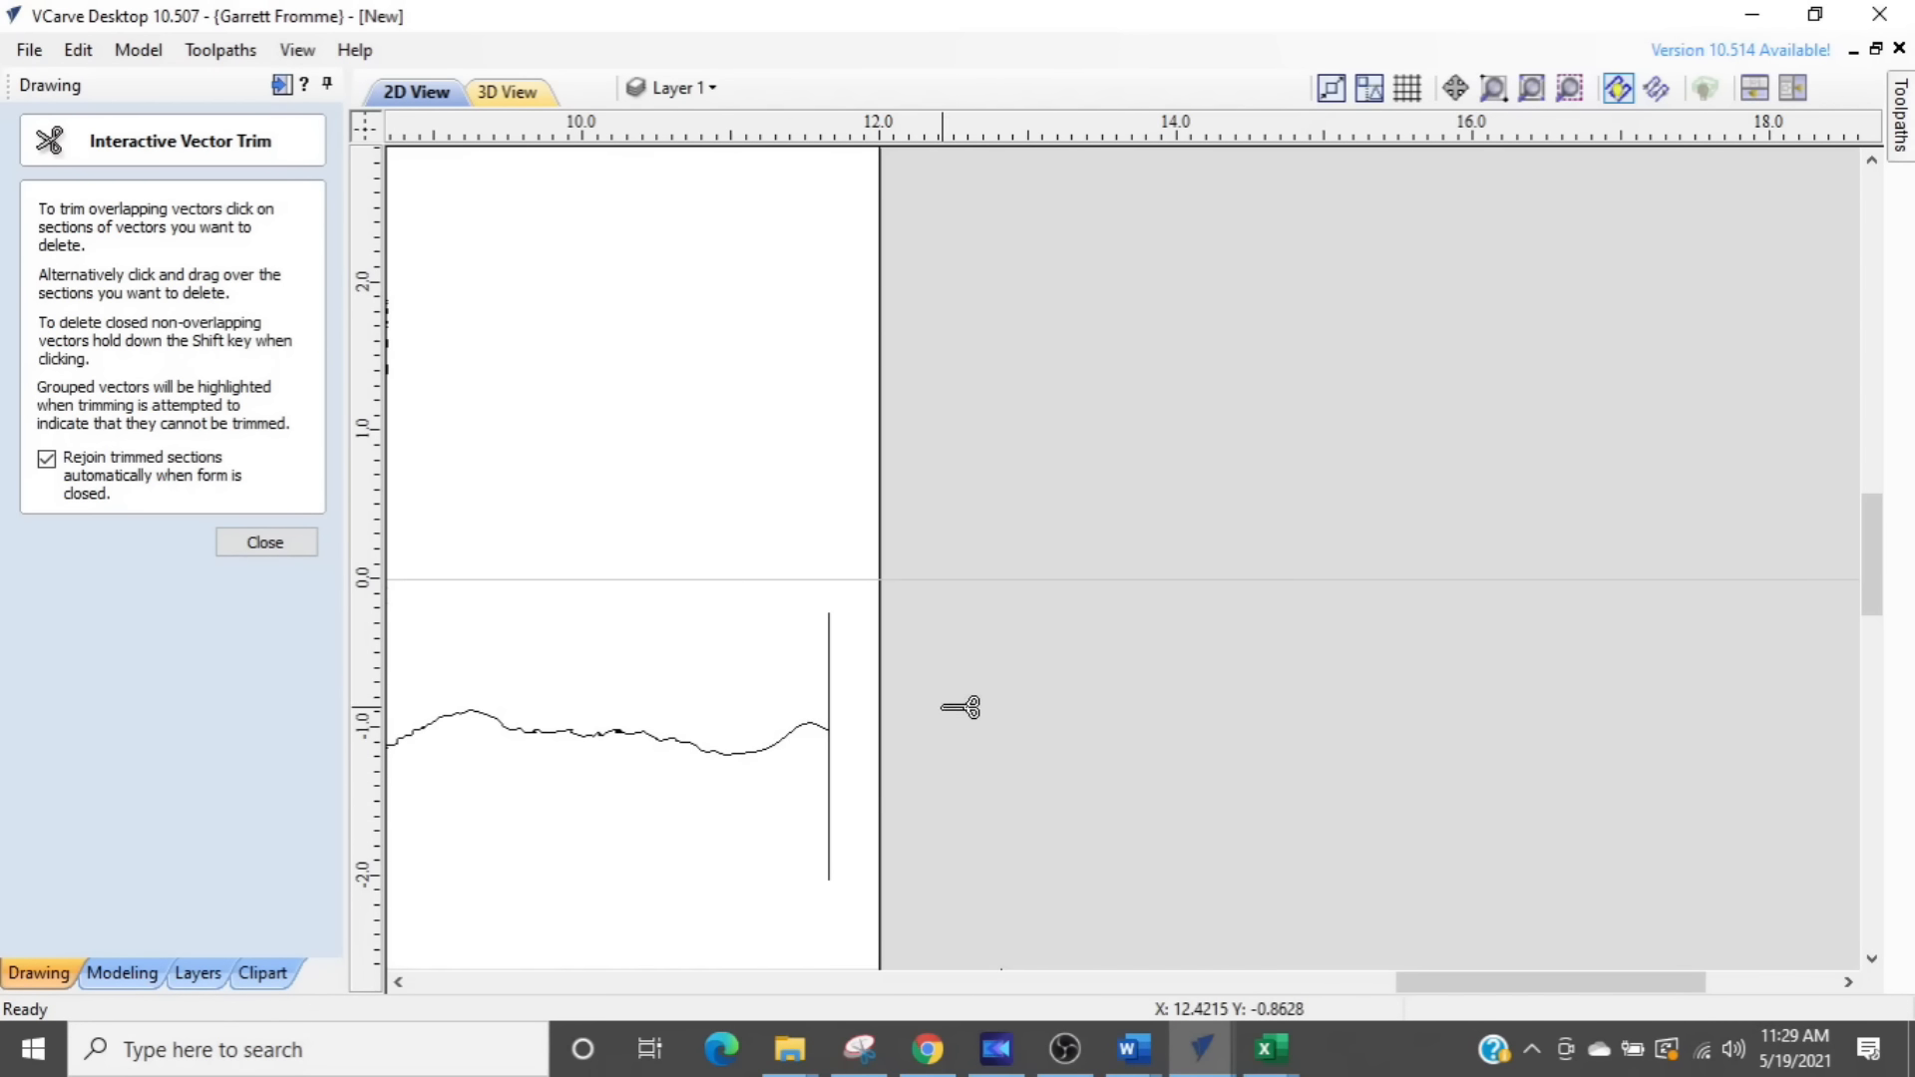
{"action": "key", "text": "Escape"}
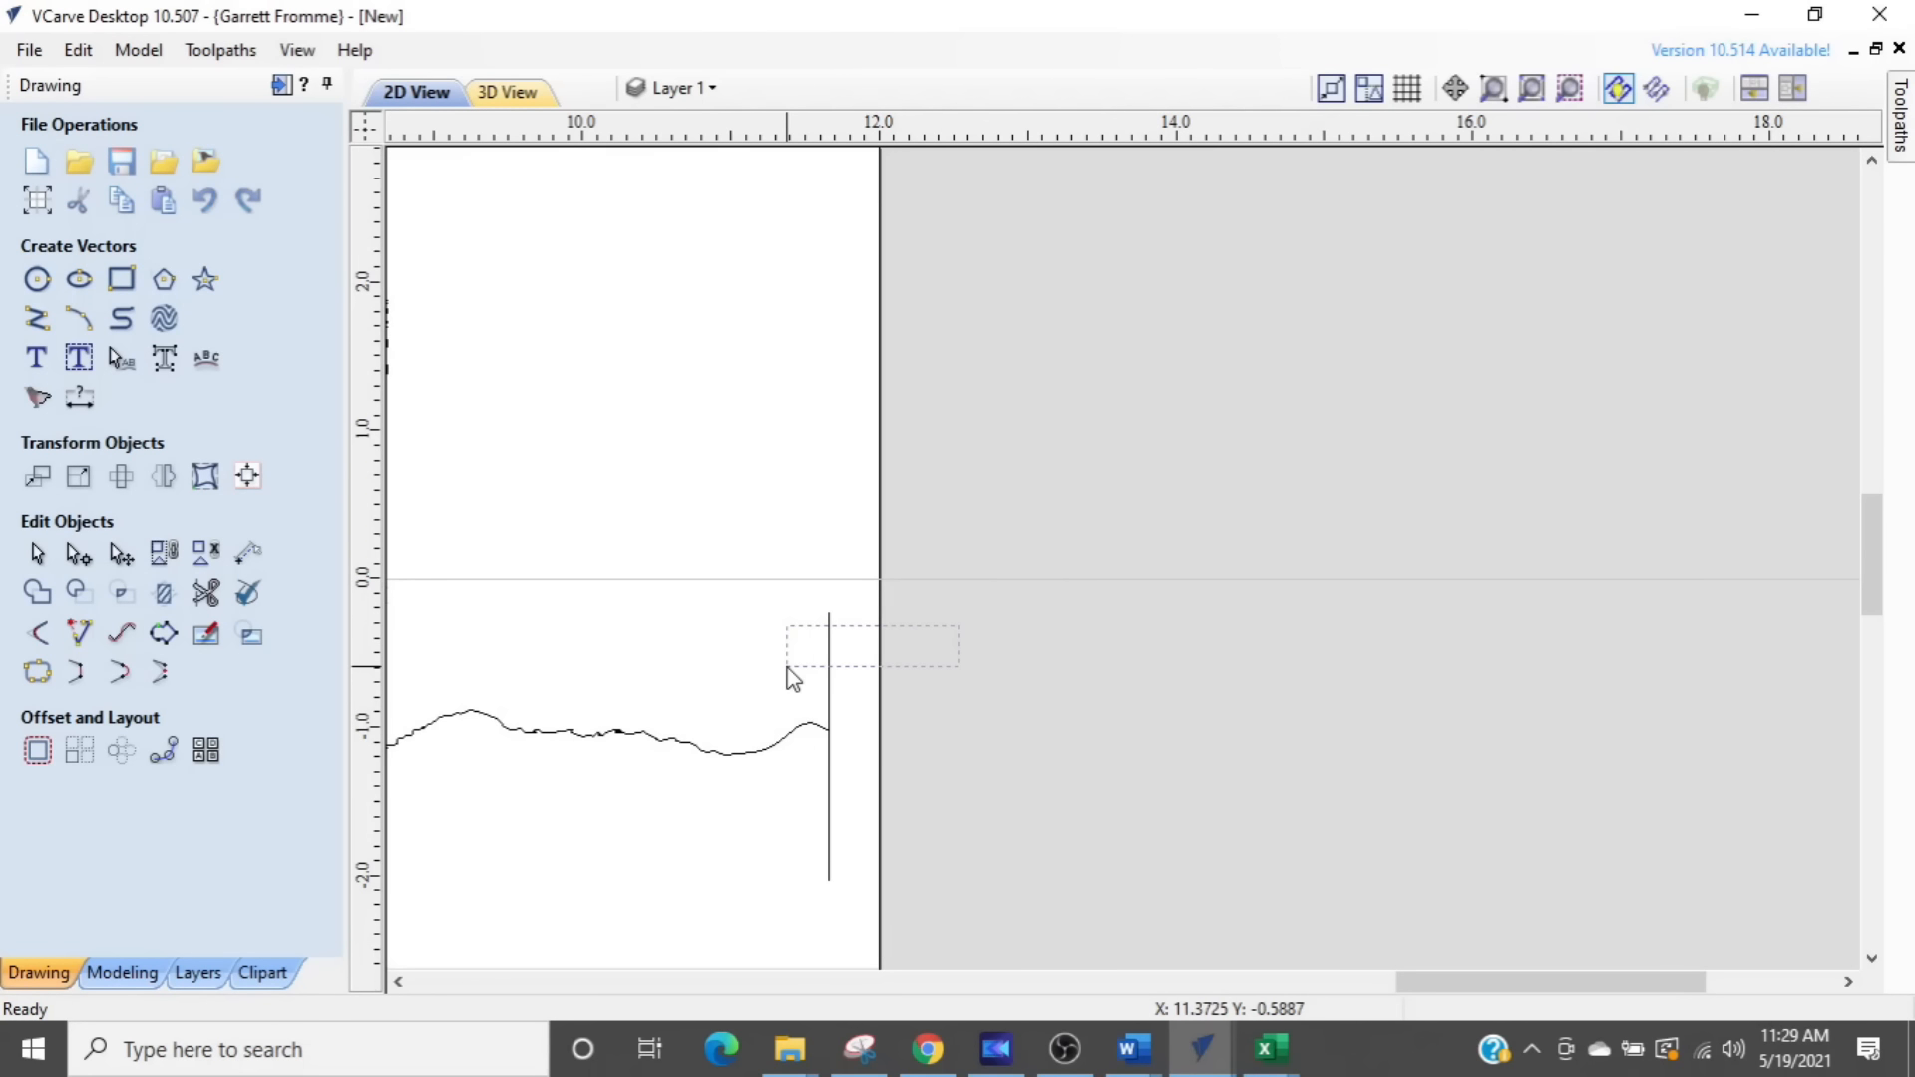
{"action": "left_click", "coordinate": [799, 679]}
{"action": "key", "text": "Delete"}
{"action": "scroll", "coordinate": [796, 669], "scroll_direction": "down", "scroll_amount": 6}
{"action": "middle_click_drag", "start_coordinate": [796, 668], "coordinate": [1636, 614]}
{"action": "scroll", "coordinate": [691, 550], "scroll_direction": "up", "scroll_amount": 5}
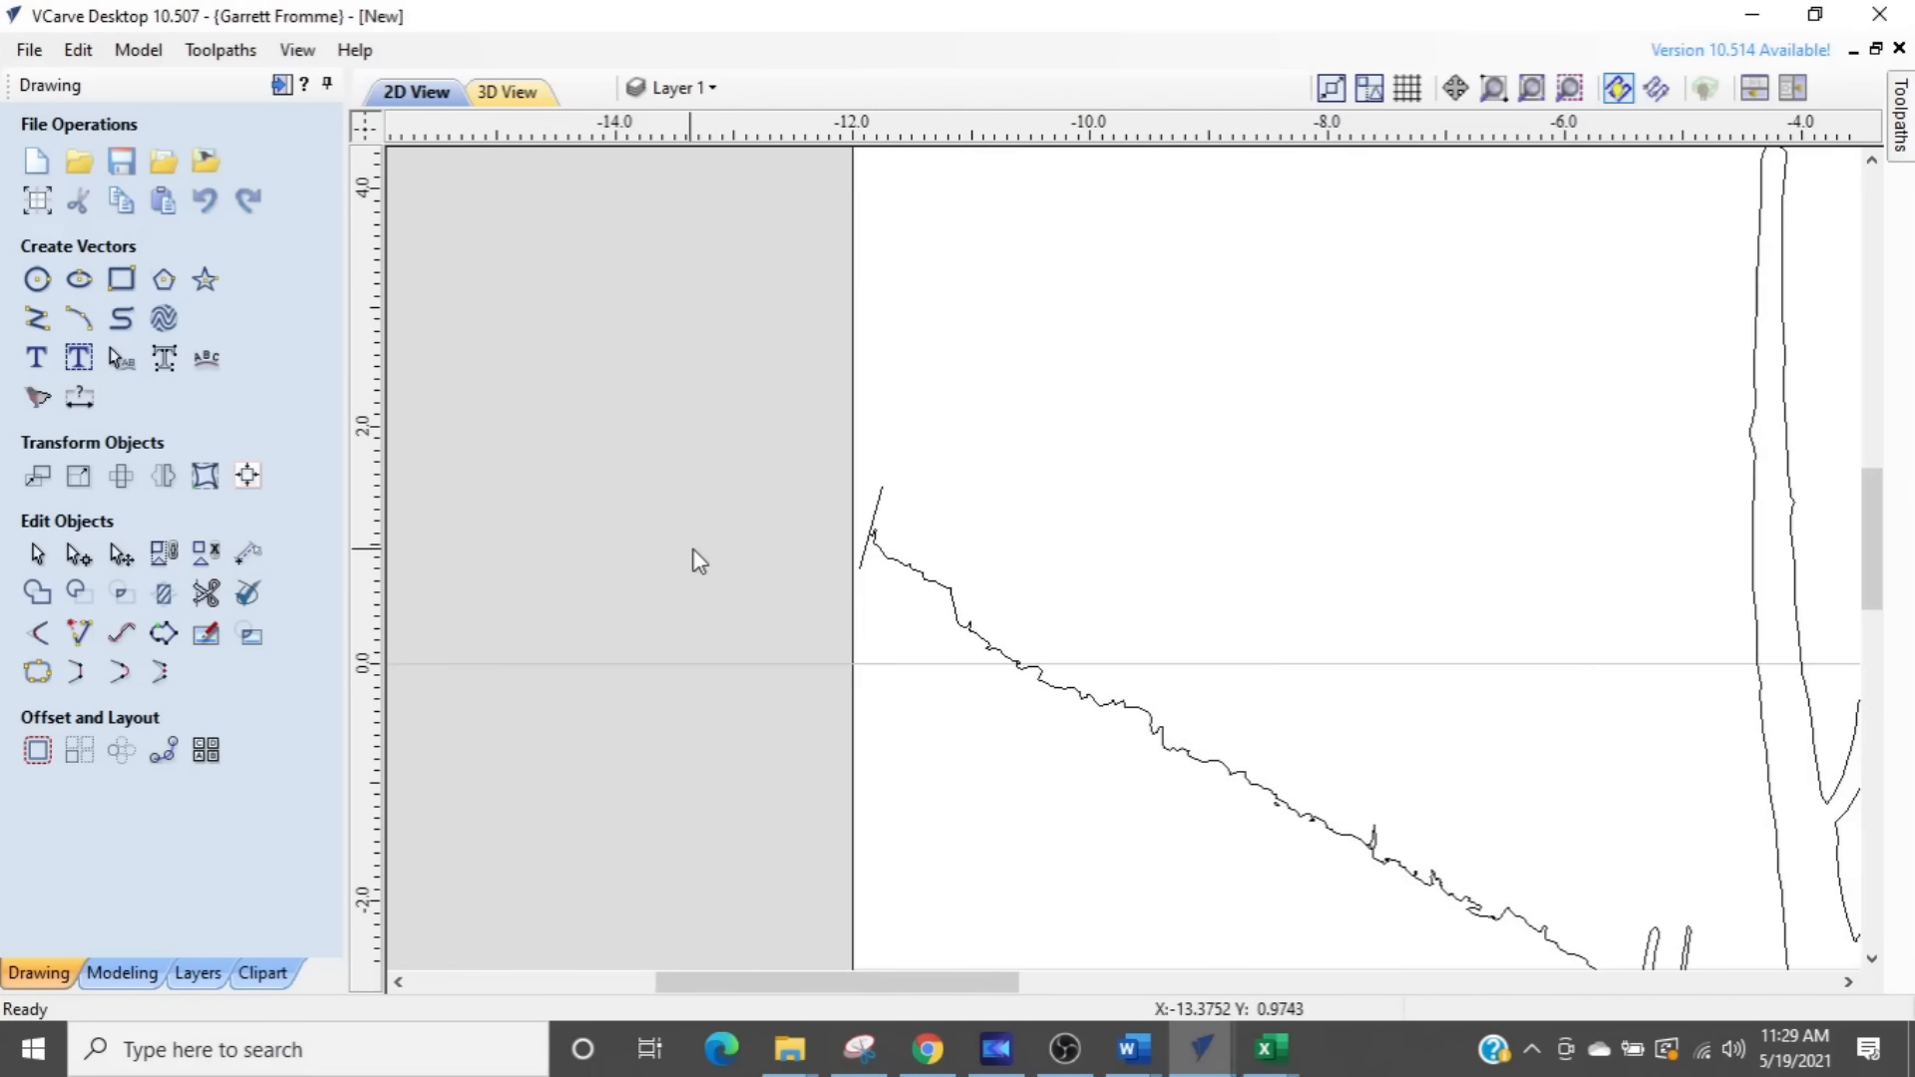
{"action": "left_click", "coordinate": [858, 511]}
{"action": "key", "text": "Delete"}
{"action": "scroll", "coordinate": [864, 519], "scroll_direction": "down", "scroll_amount": 3}
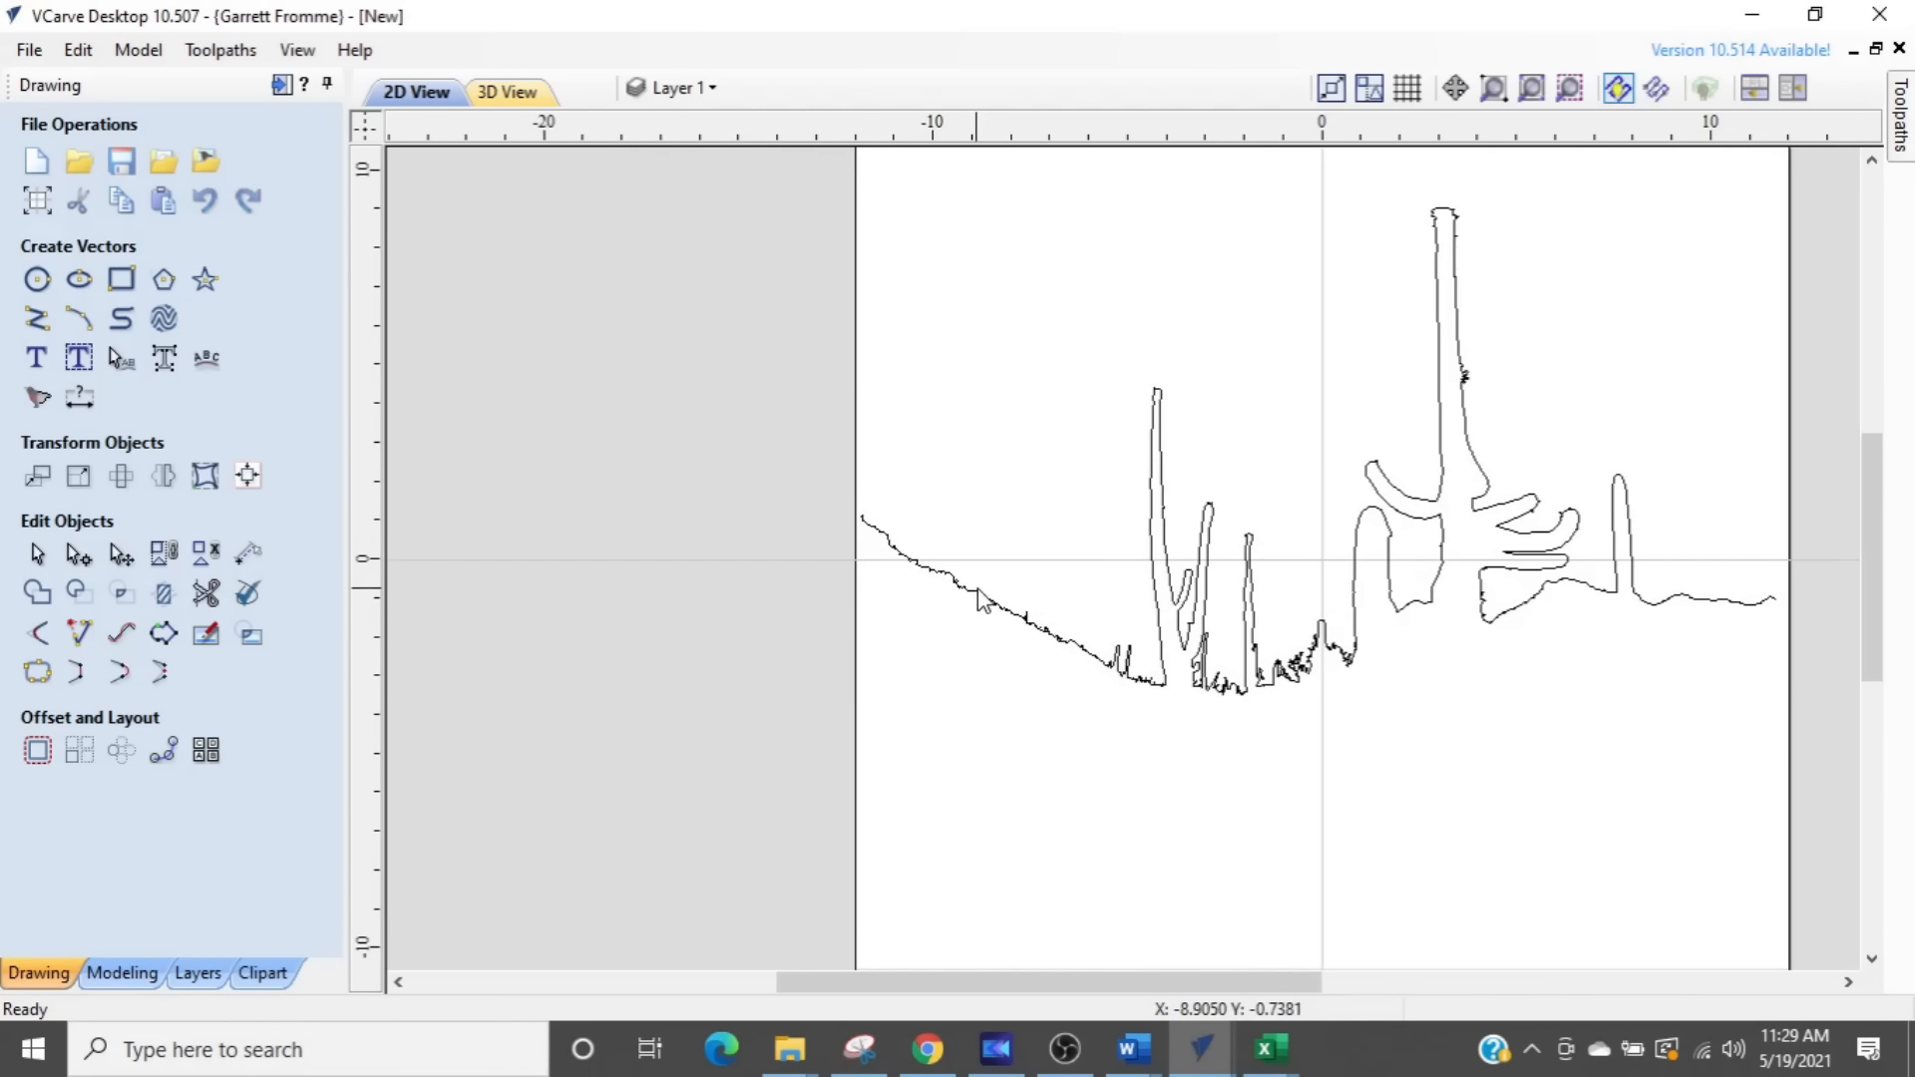
- Delete the small closed stray vectors inside the bump on the right side of the tall cactus trunk
{"action": "middle_click_drag", "start_coordinate": [1420, 733], "coordinate": [1219, 821]}
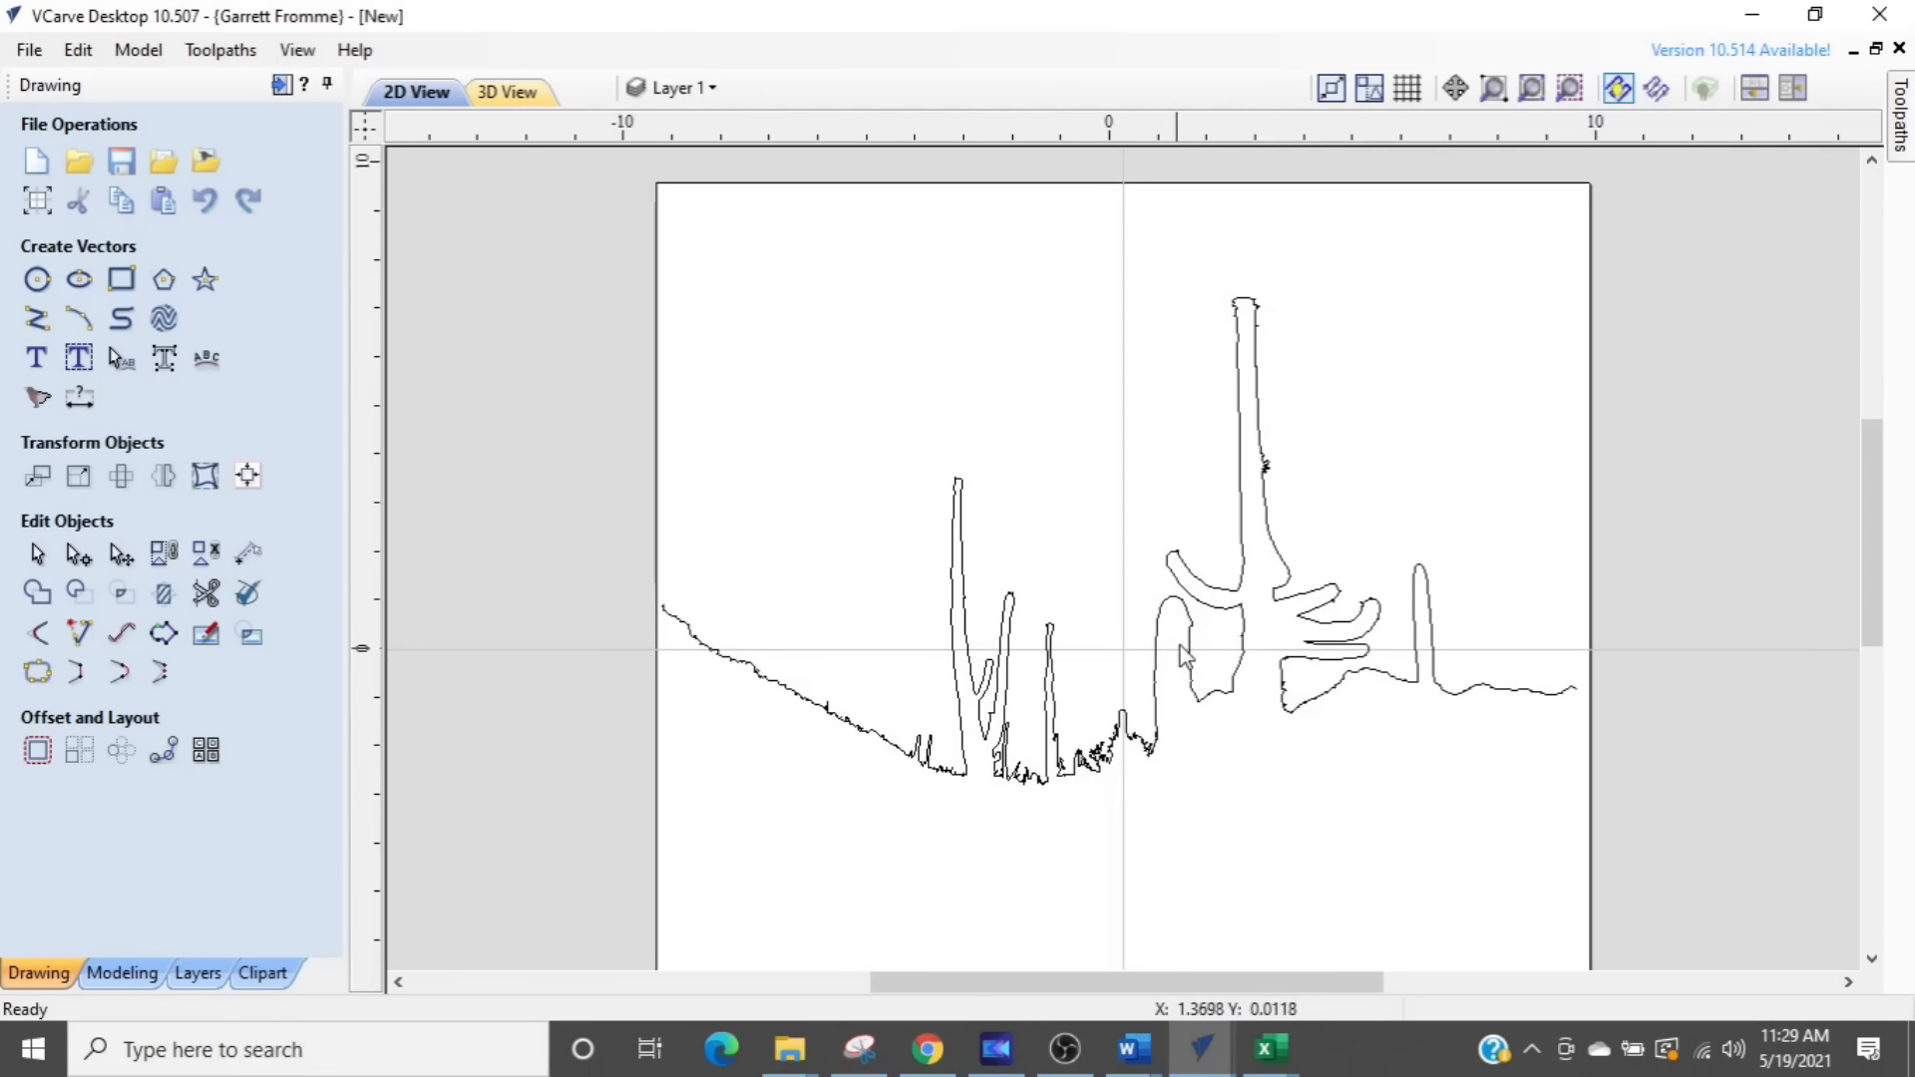
{"action": "scroll", "coordinate": [1237, 589], "scroll_direction": "up", "scroll_amount": 4}
{"action": "scroll", "coordinate": [1243, 396], "scroll_direction": "up", "scroll_amount": 4}
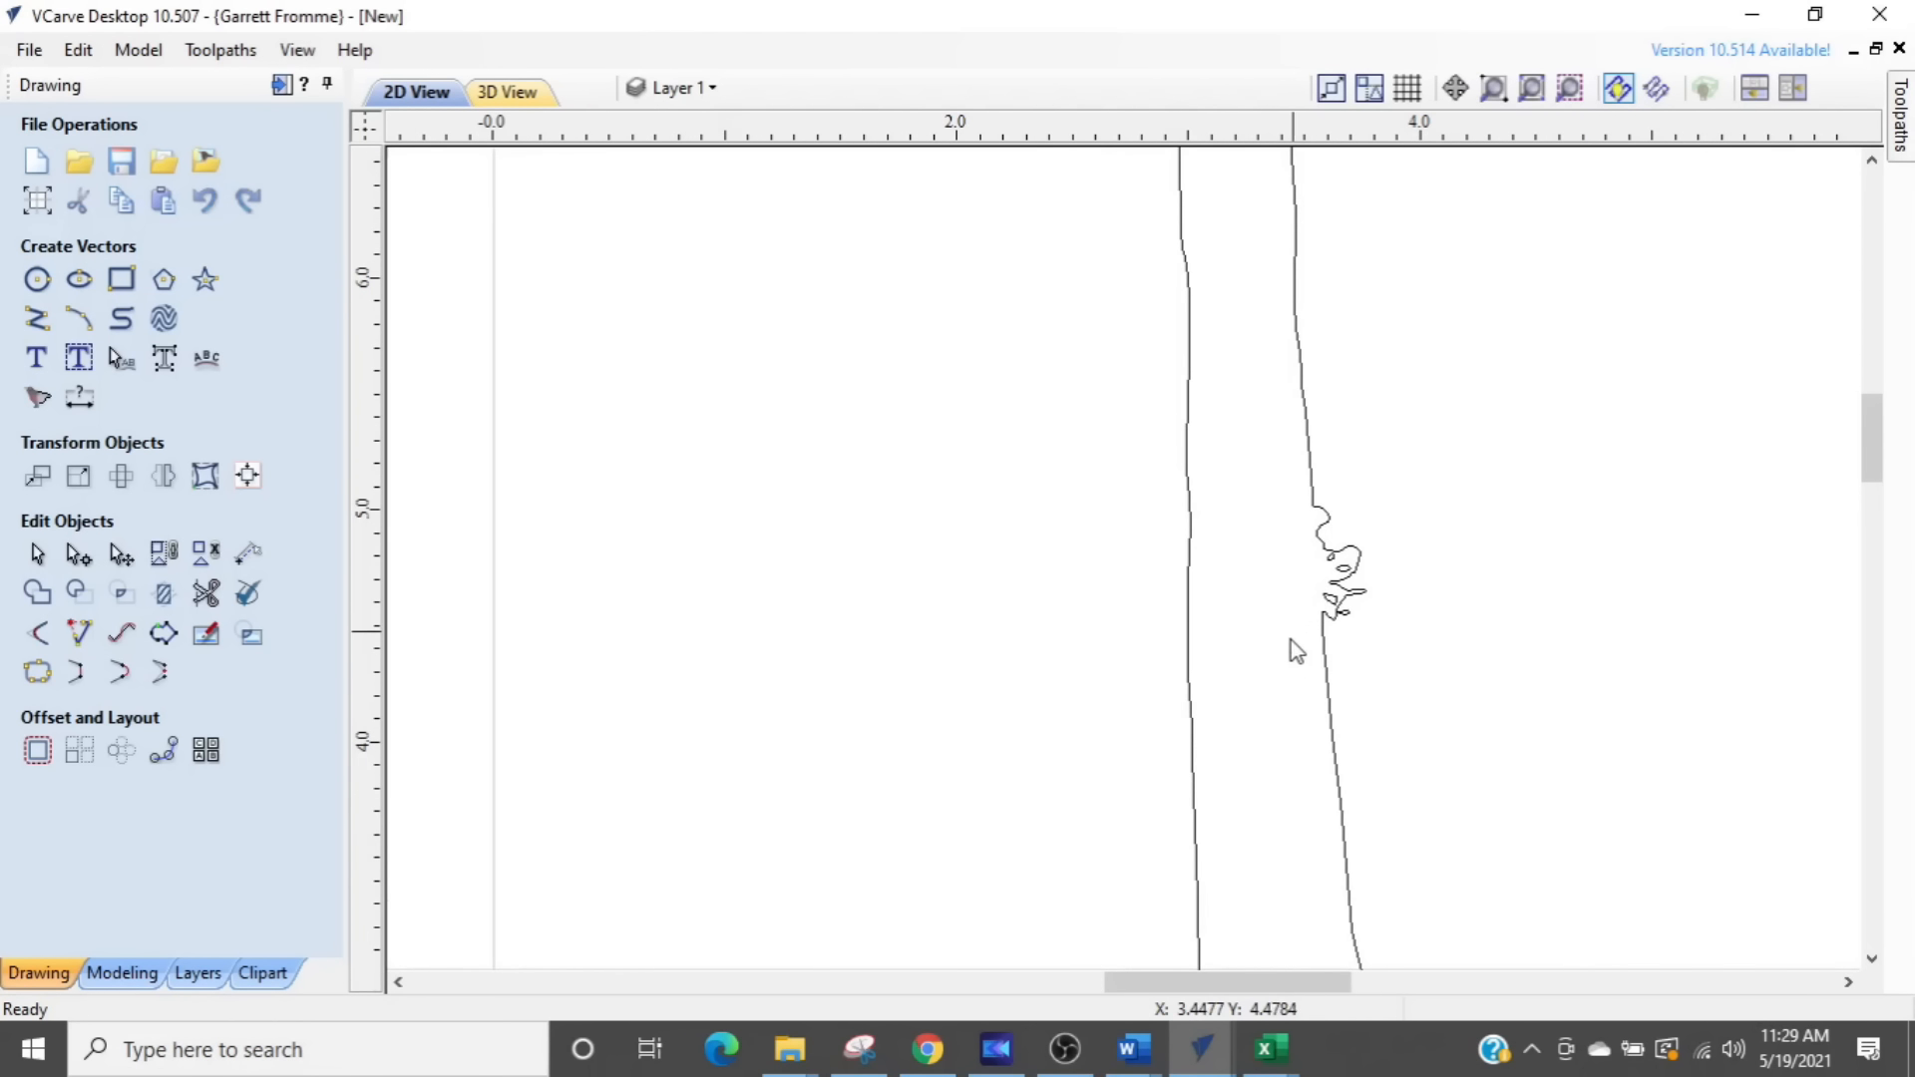
{"action": "scroll", "coordinate": [1296, 638], "scroll_direction": "up", "scroll_amount": 4}
{"action": "key", "text": "ctrl"}
{"action": "left_click_drag", "start_coordinate": [1222, 629], "coordinate": [1464, 351]}
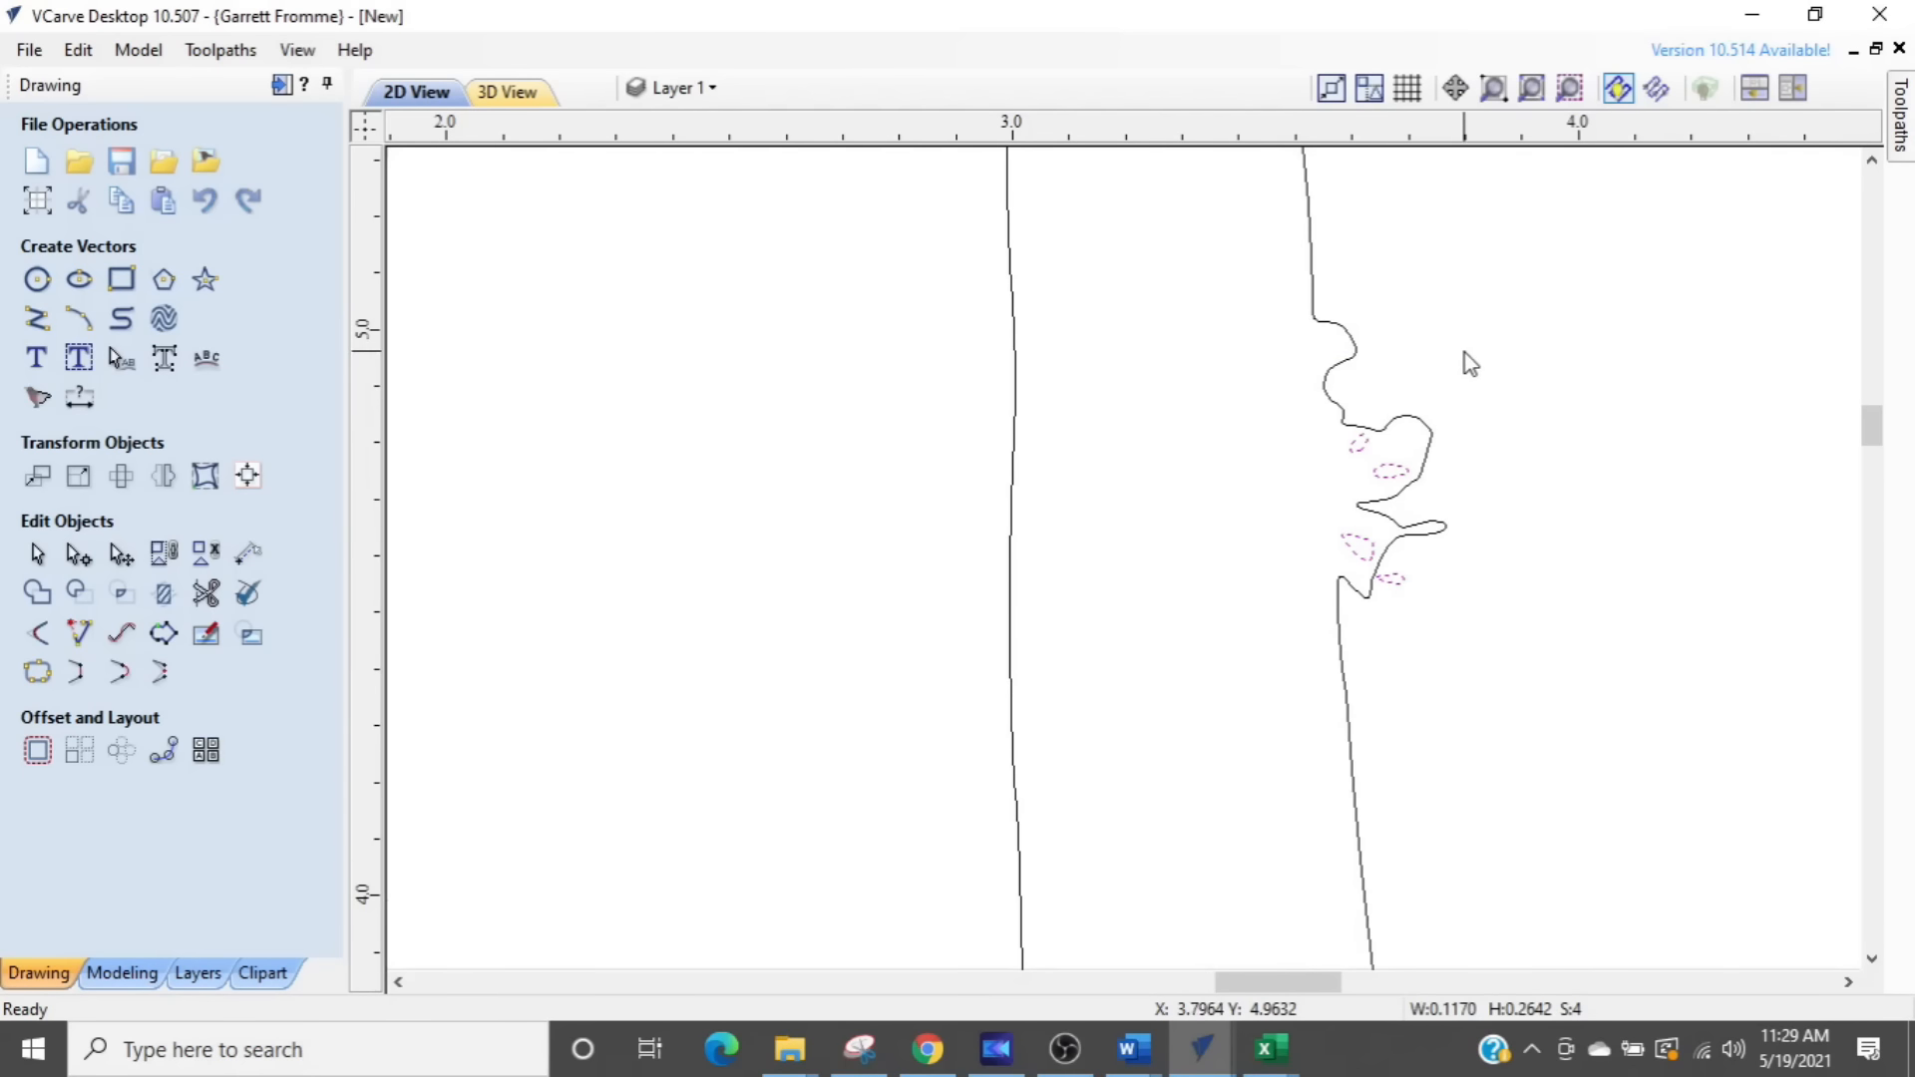
{"action": "key", "text": "Delete"}
{"action": "scroll", "coordinate": [1404, 579], "scroll_direction": "down", "scroll_amount": 10}
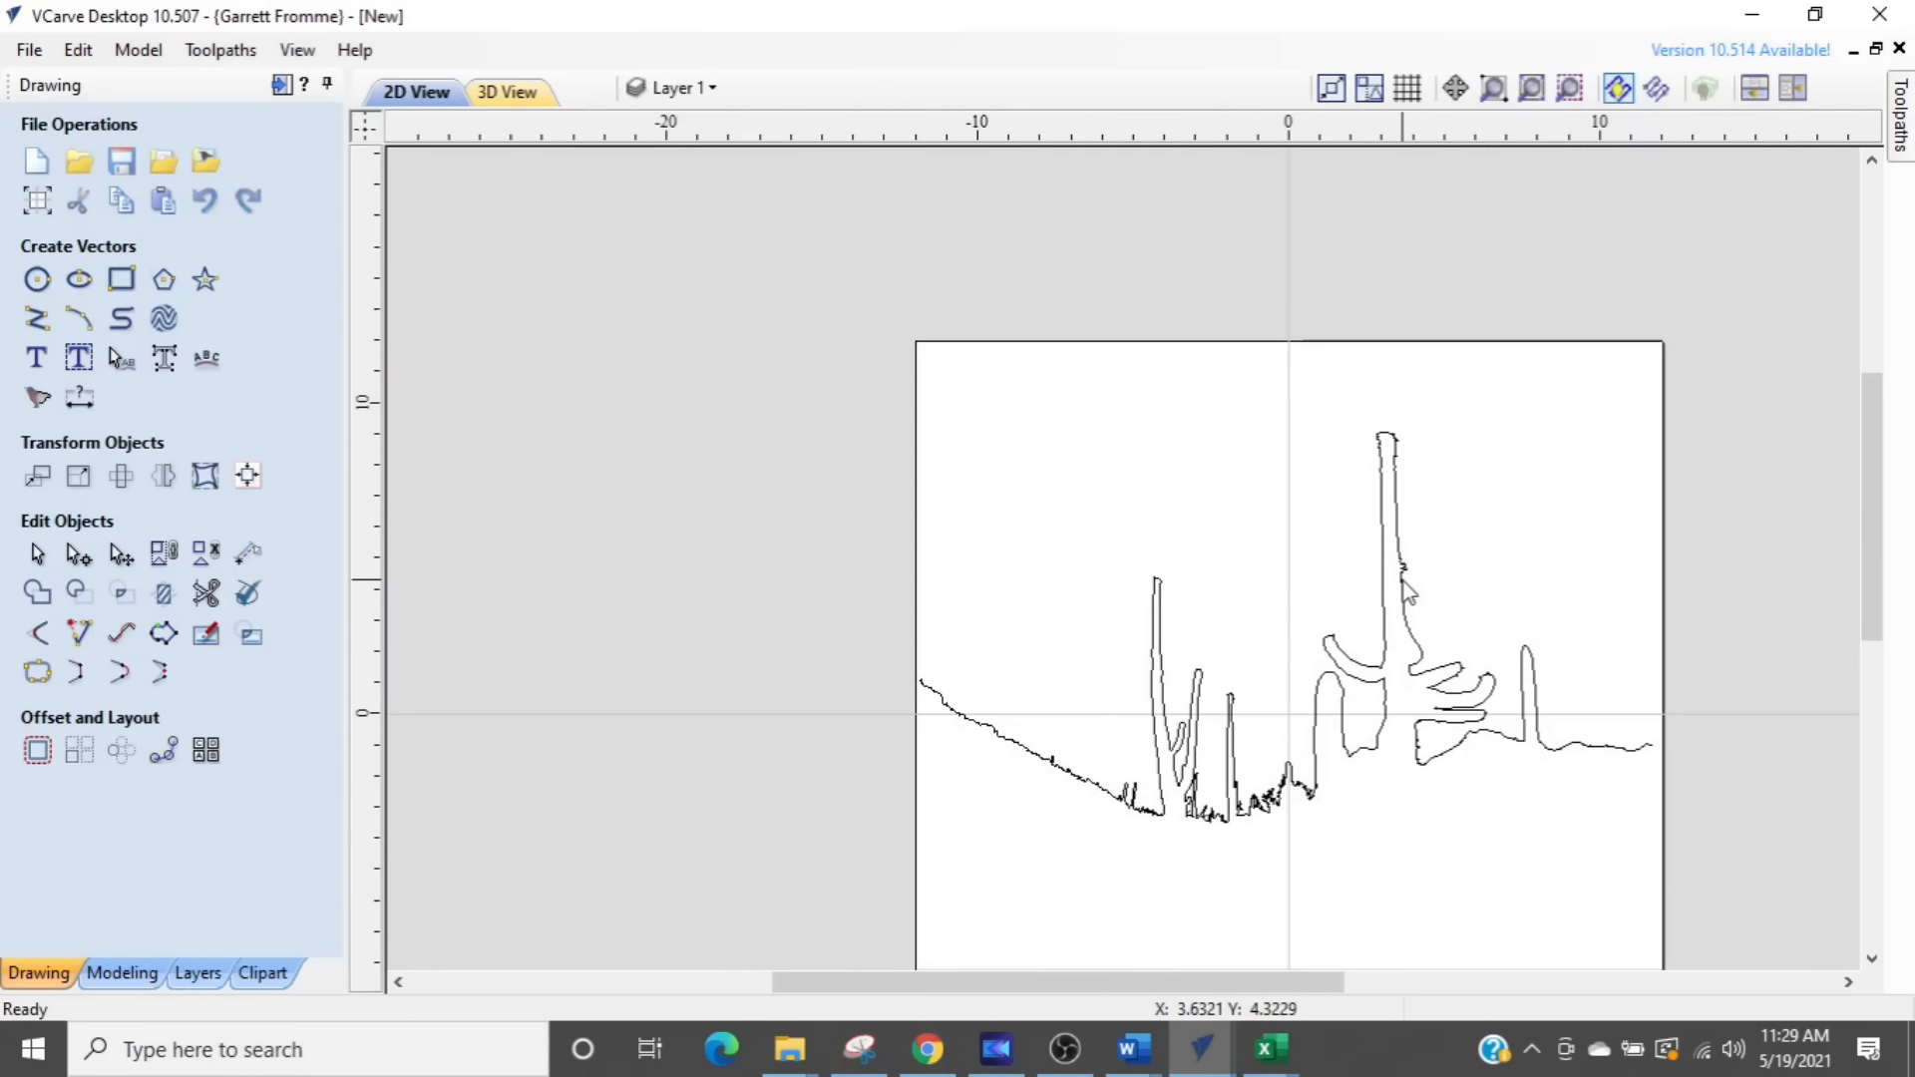
- Delete the existing swirl toolpath
{"action": "middle_click_drag", "start_coordinate": [1337, 593], "coordinate": [1132, 603]}
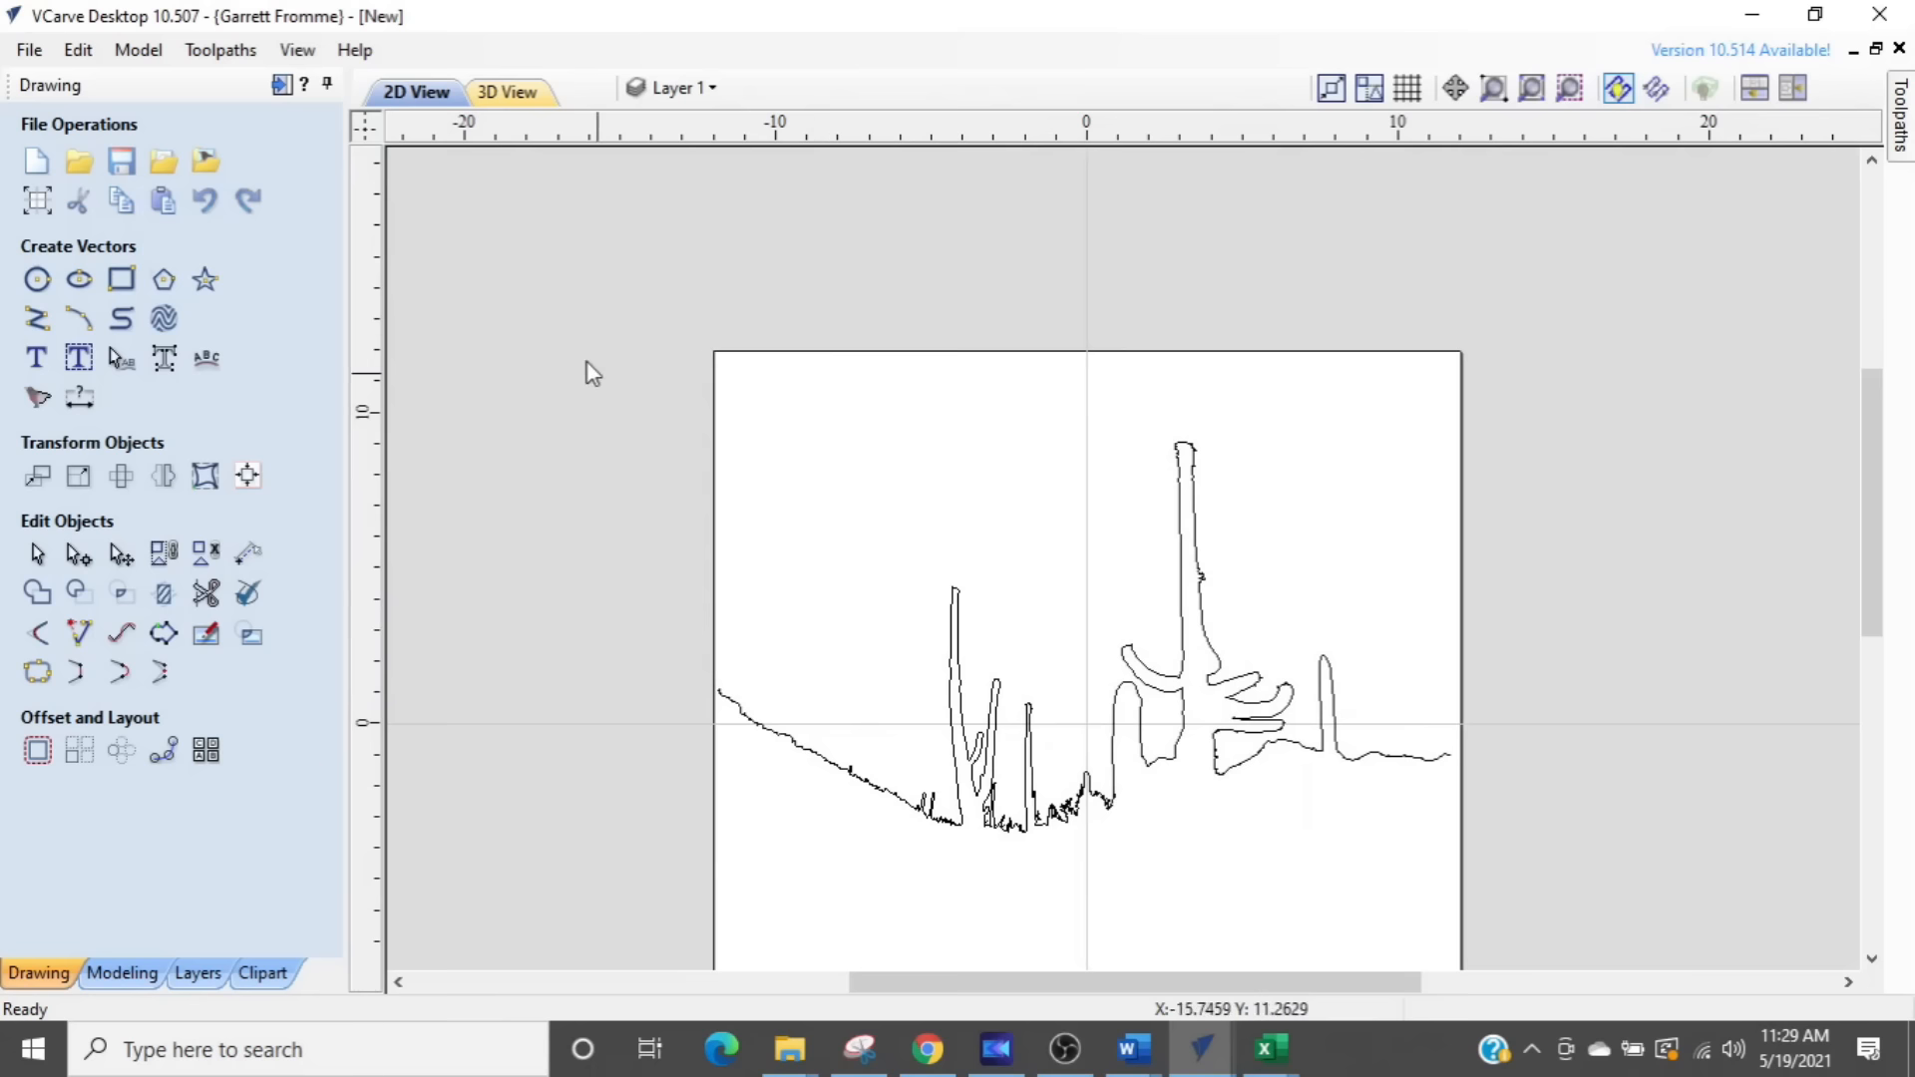
{"action": "left_click", "coordinate": [279, 86]}
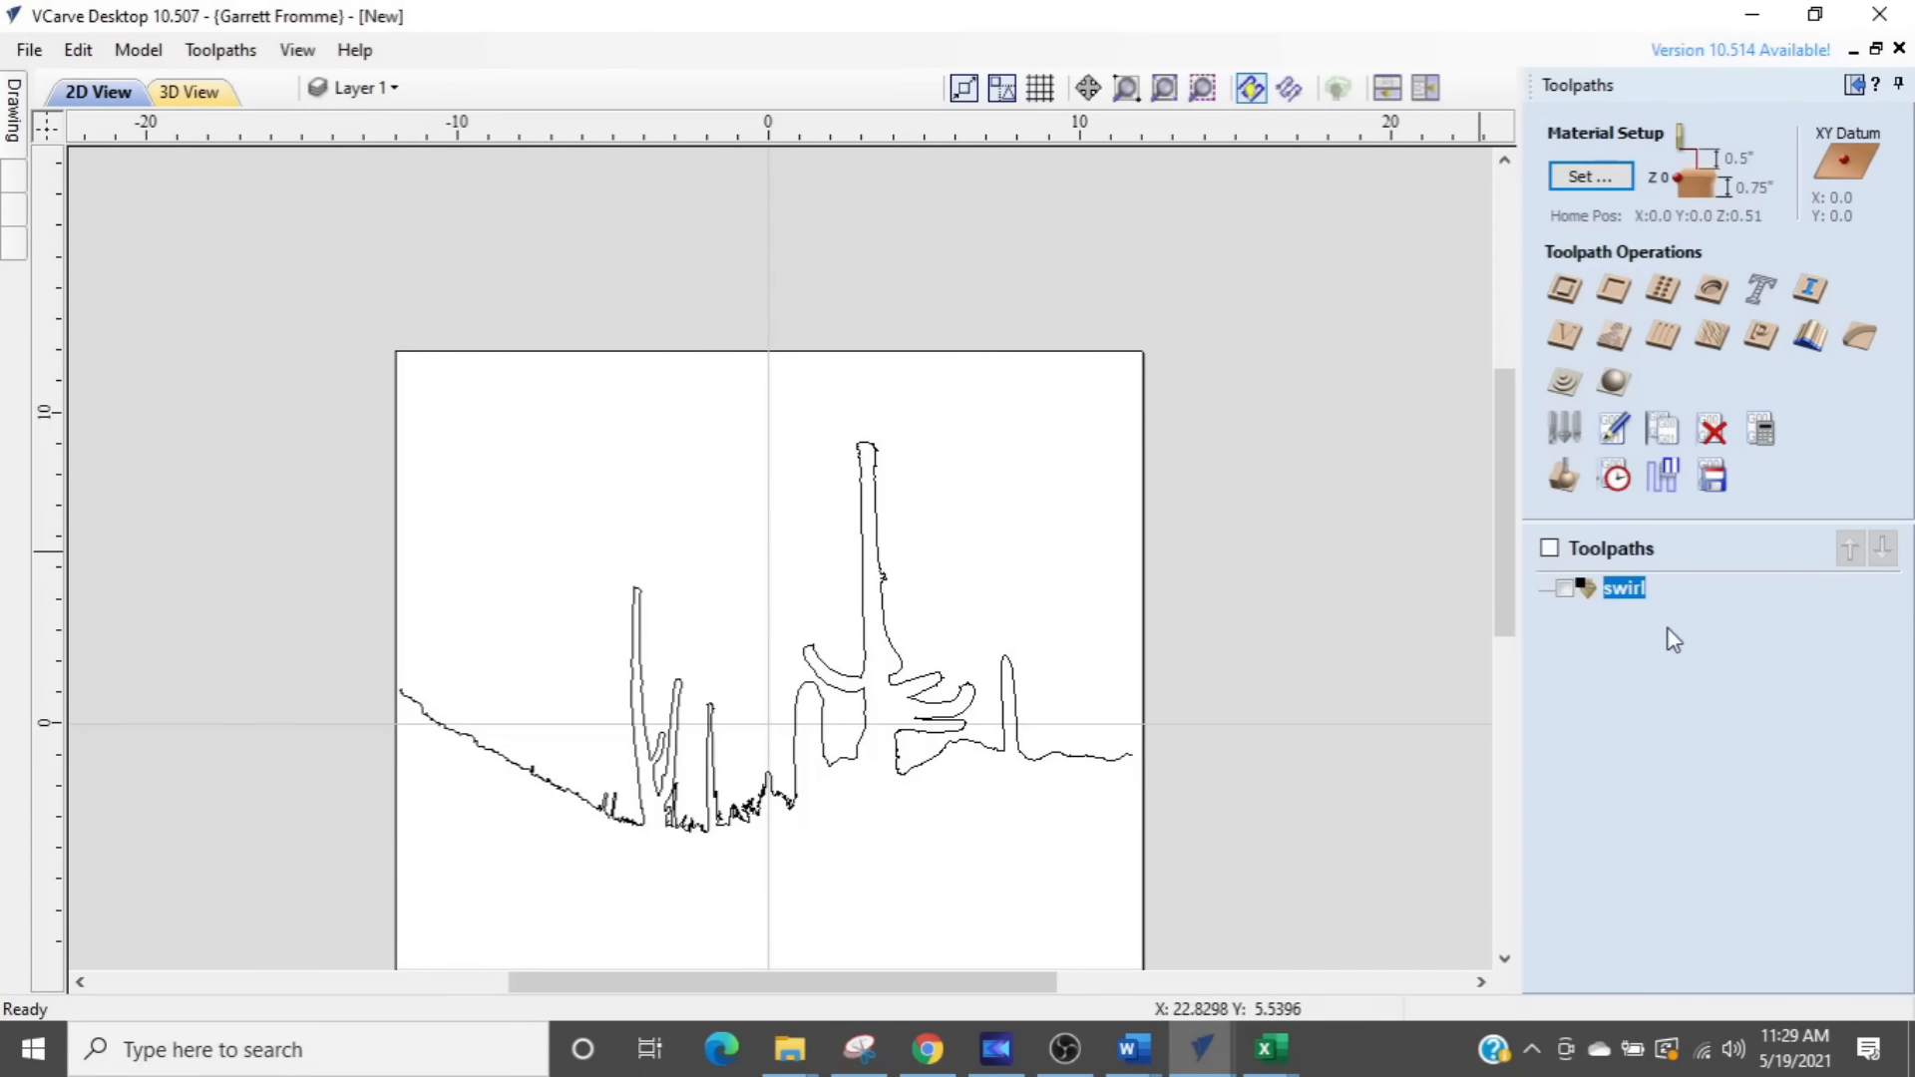
{"action": "right_click", "coordinate": [1585, 591]}
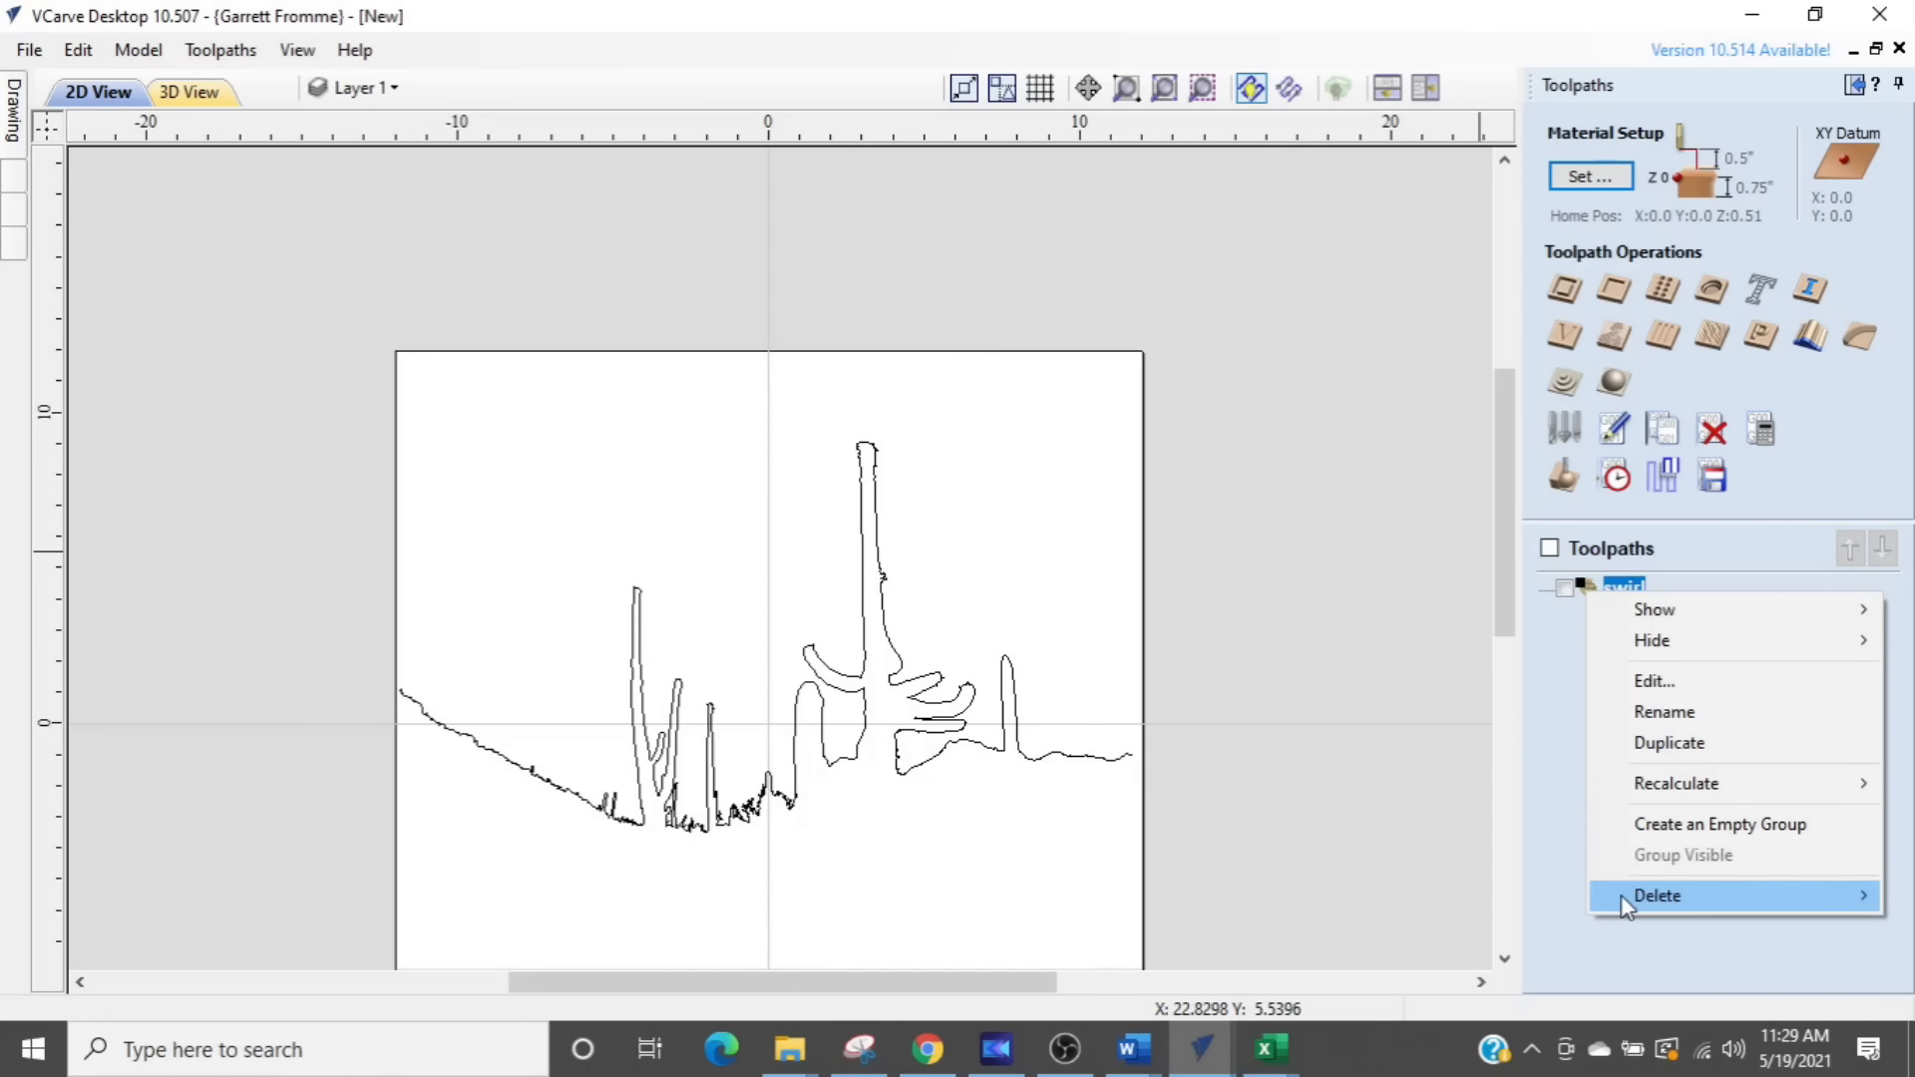
{"action": "mouse_move", "coordinate": [1623, 903]}
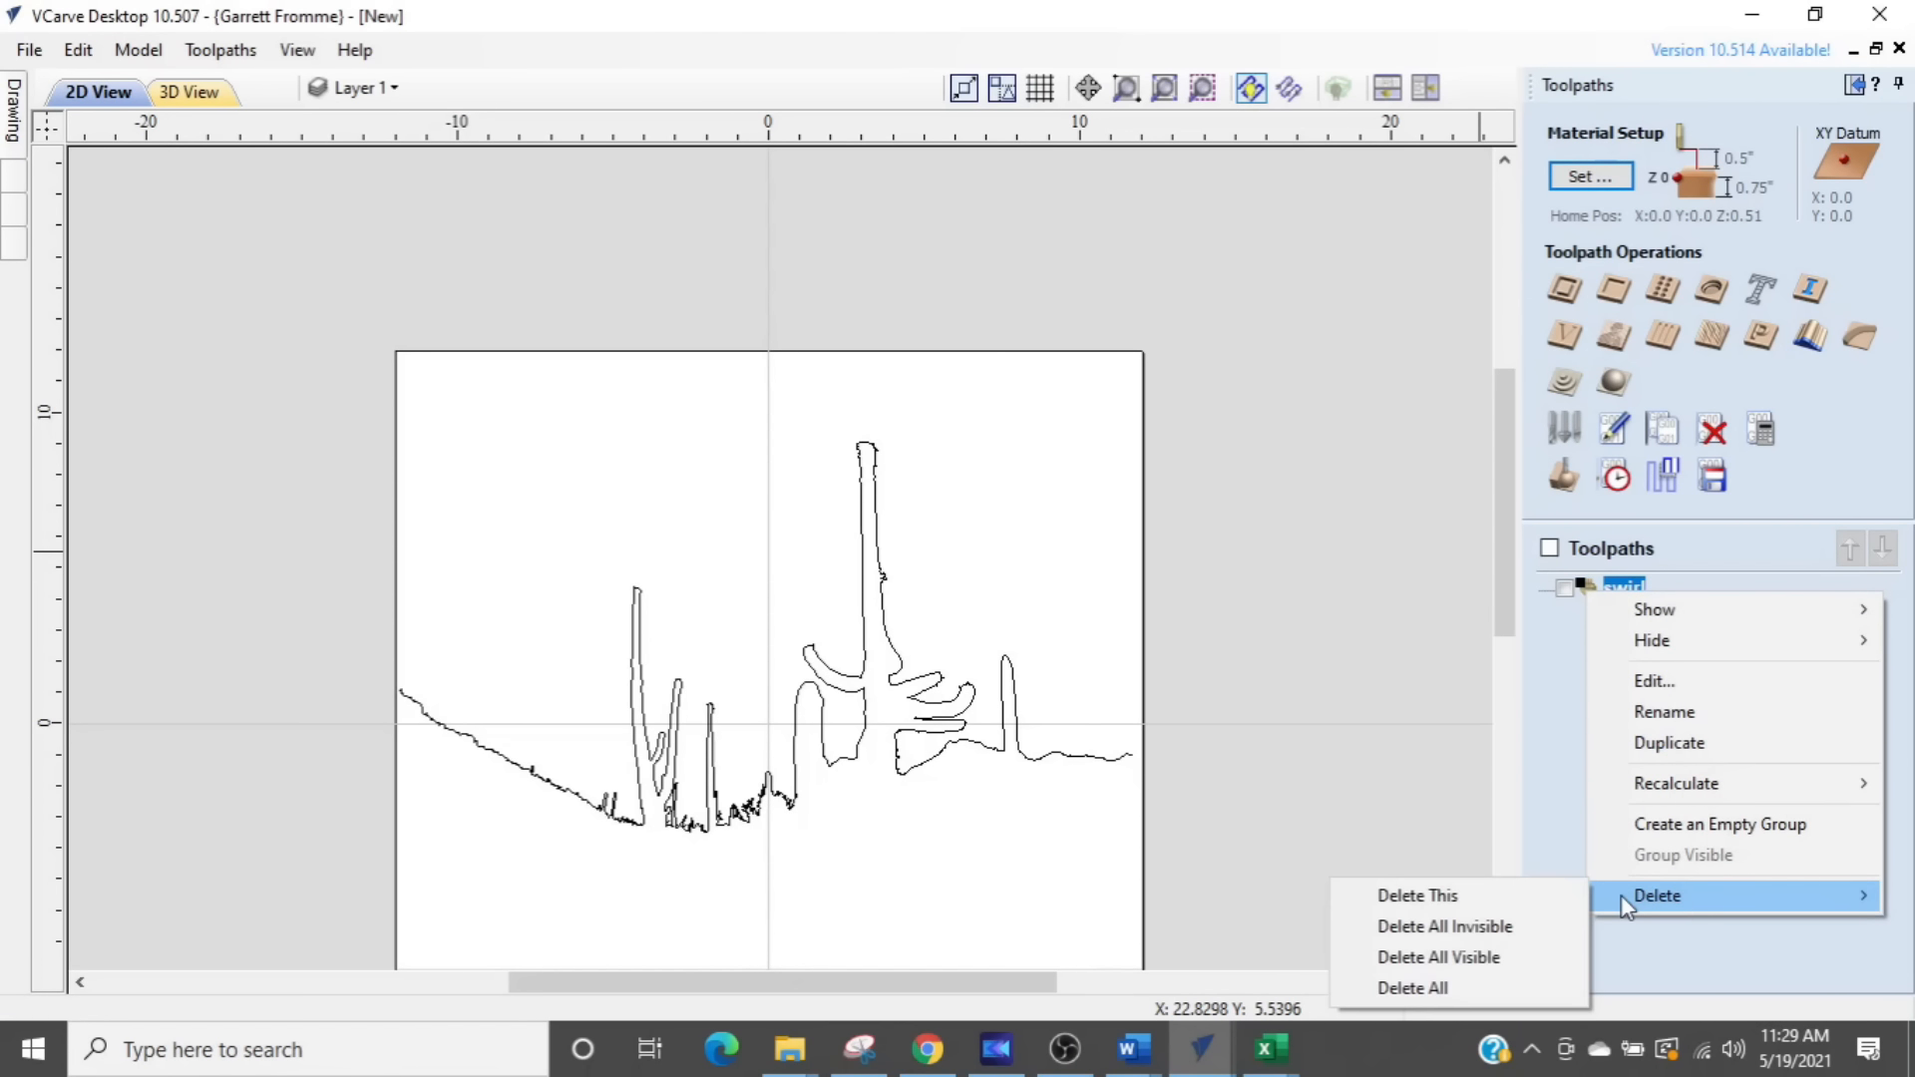
{"action": "left_click", "coordinate": [1568, 903]}
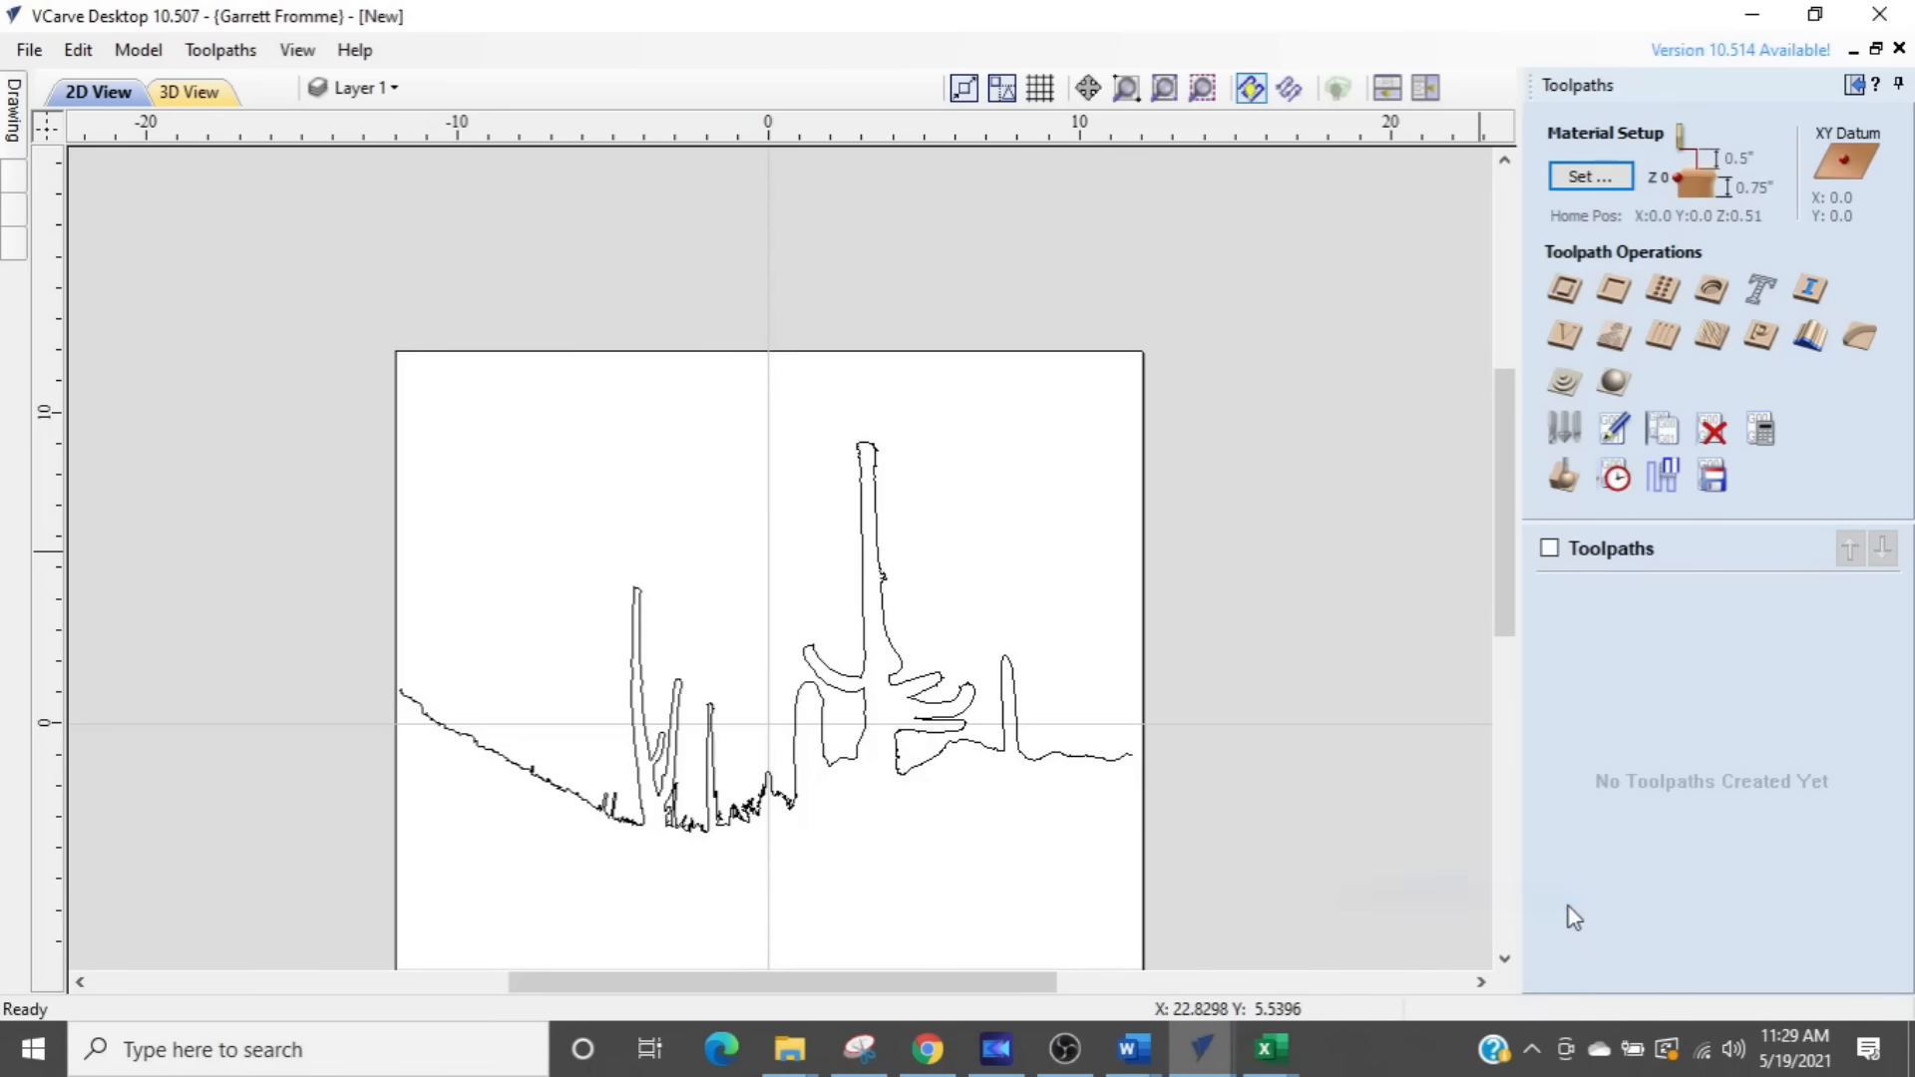
- Start a 2D profile toolpath with the V-Bit (60.0° - 1/4") and select the cactus silhouette vector for it
{"action": "left_click", "coordinate": [1558, 288]}
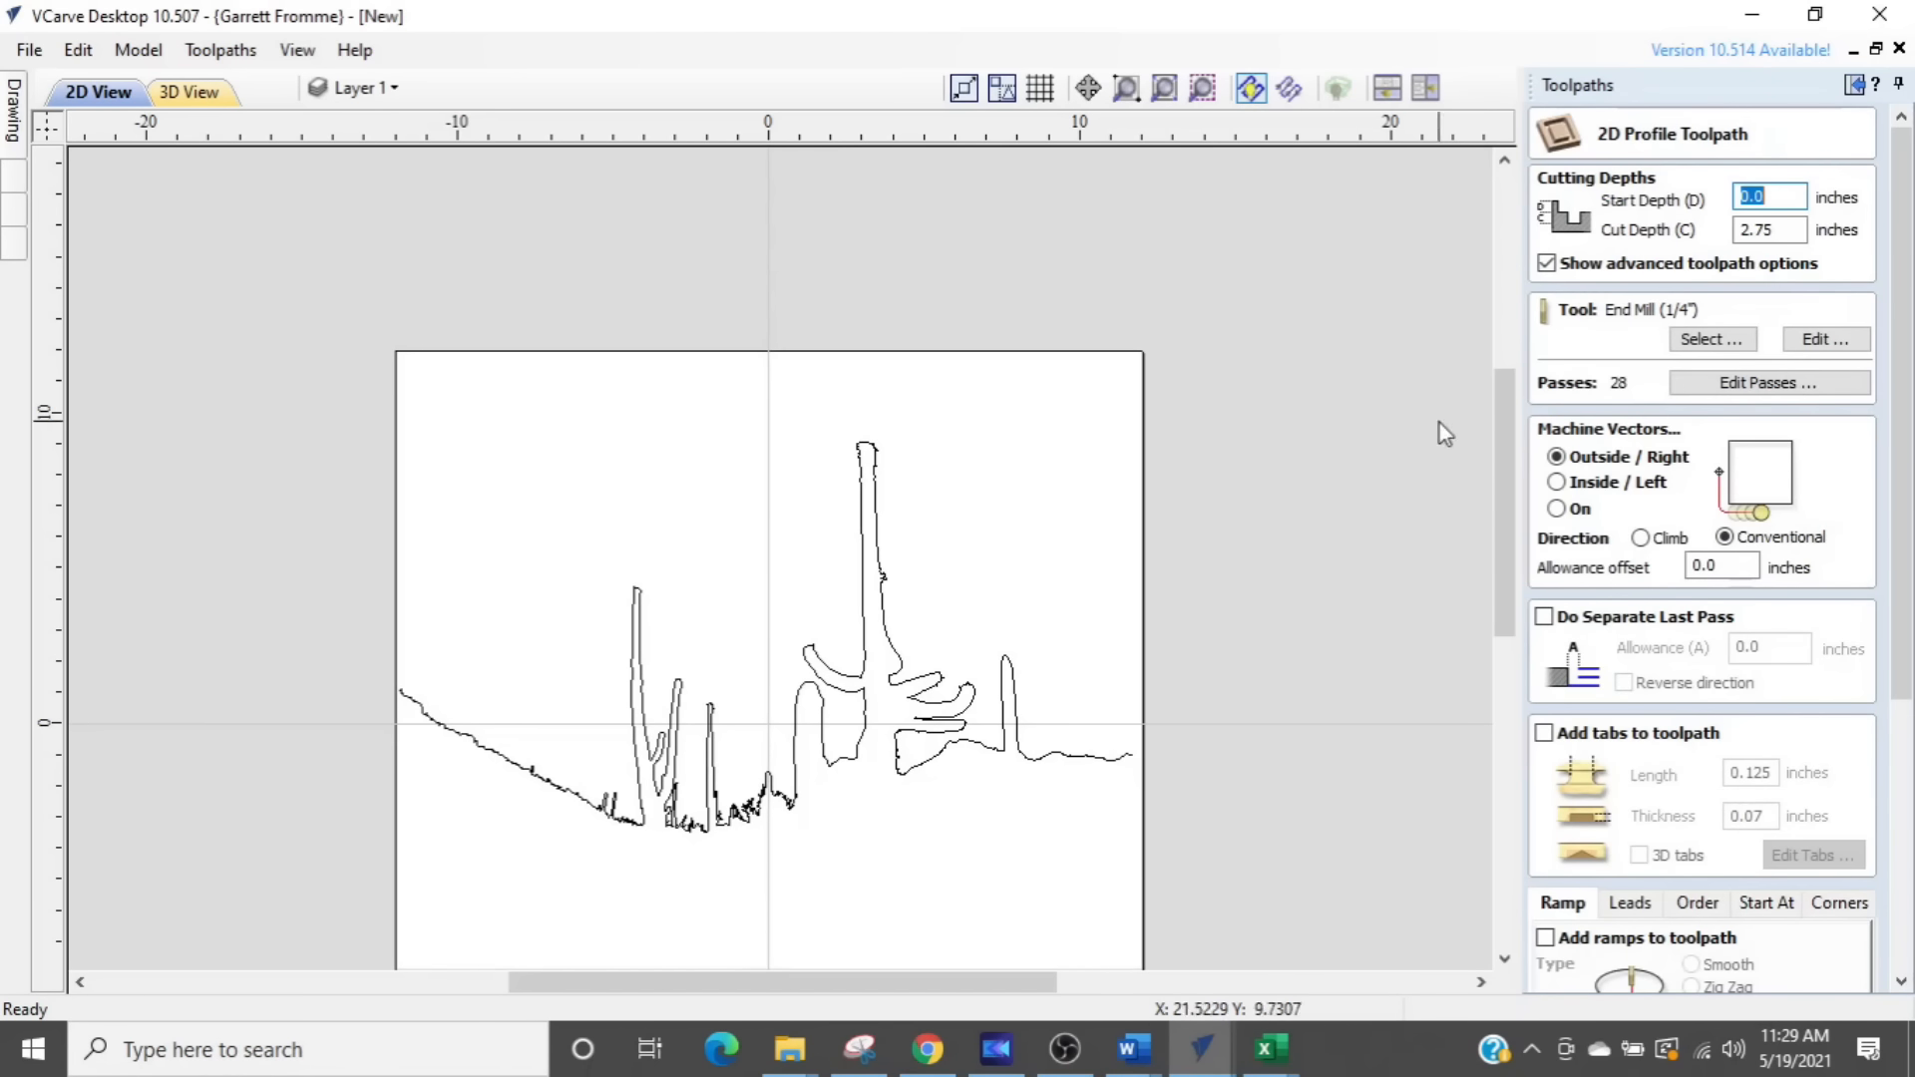
{"action": "left_click", "coordinate": [1728, 343]}
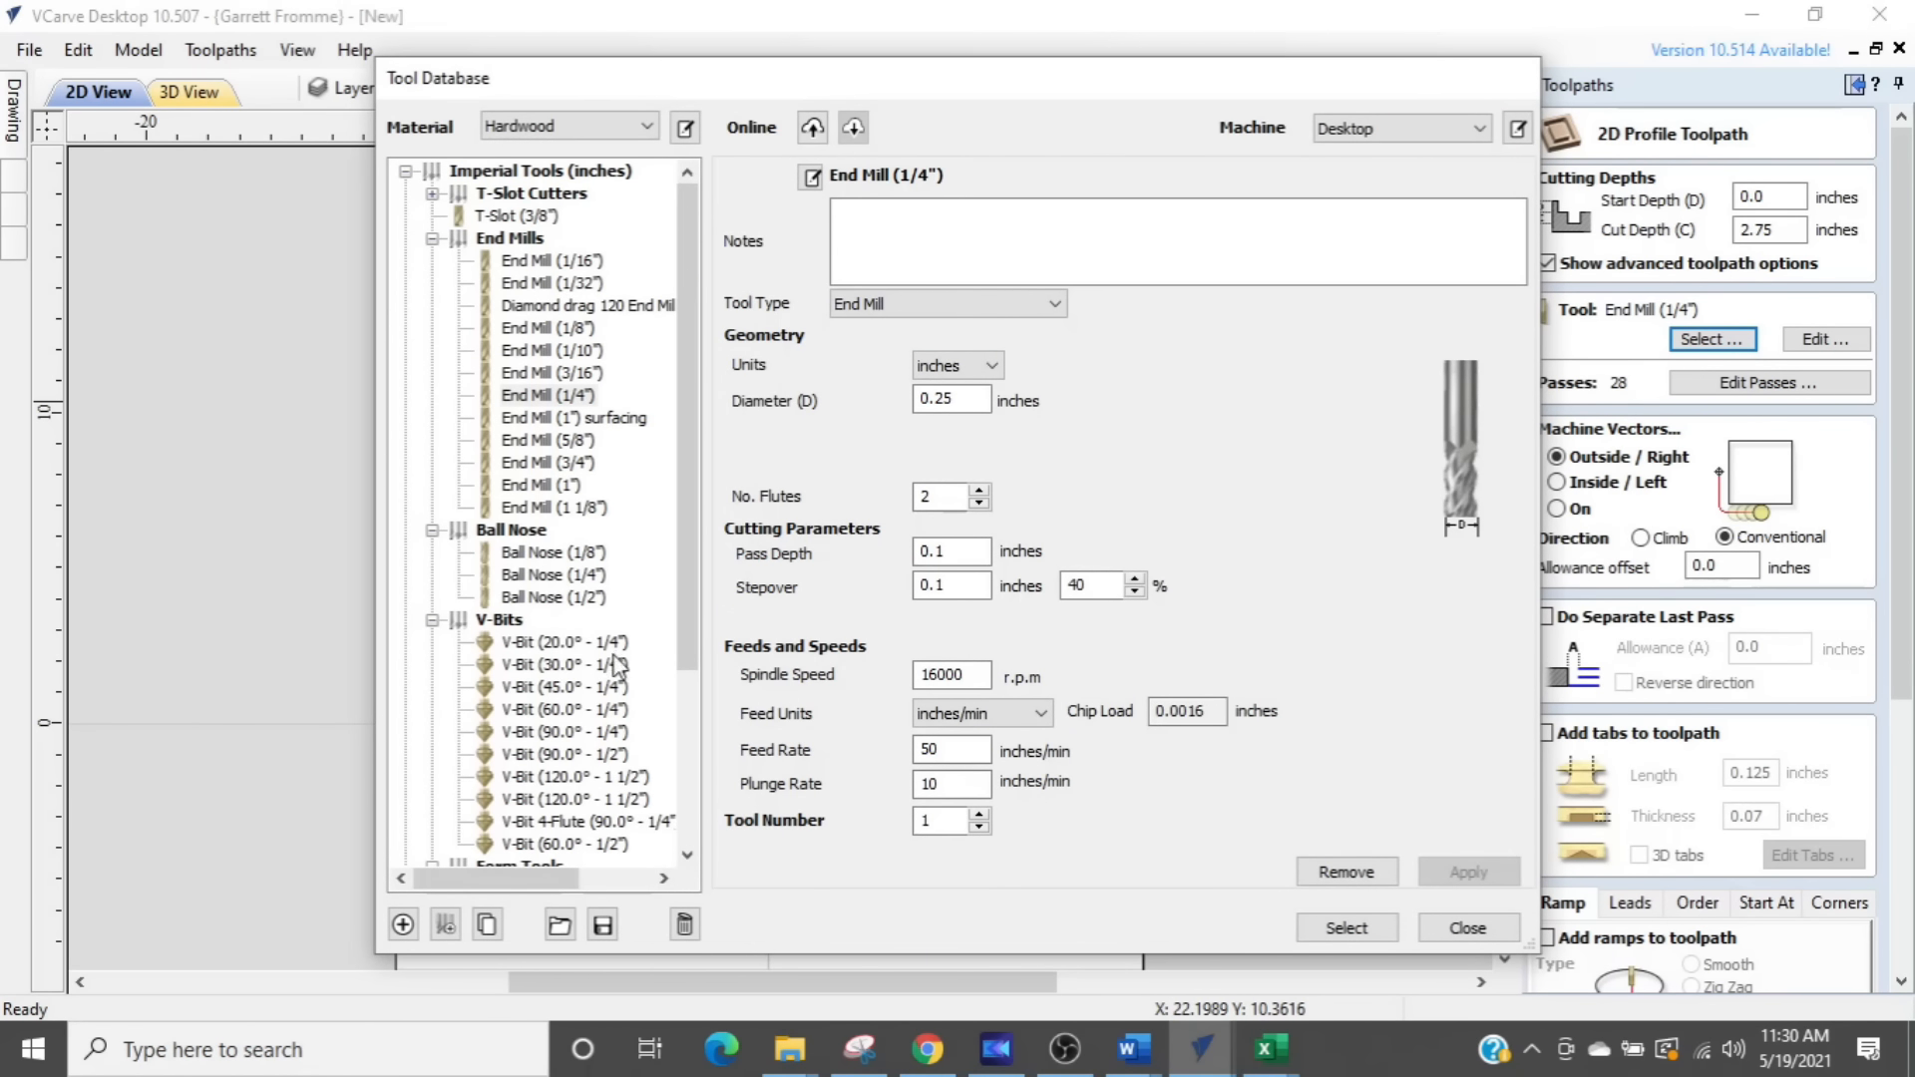
{"action": "double_click", "coordinate": [574, 709]}
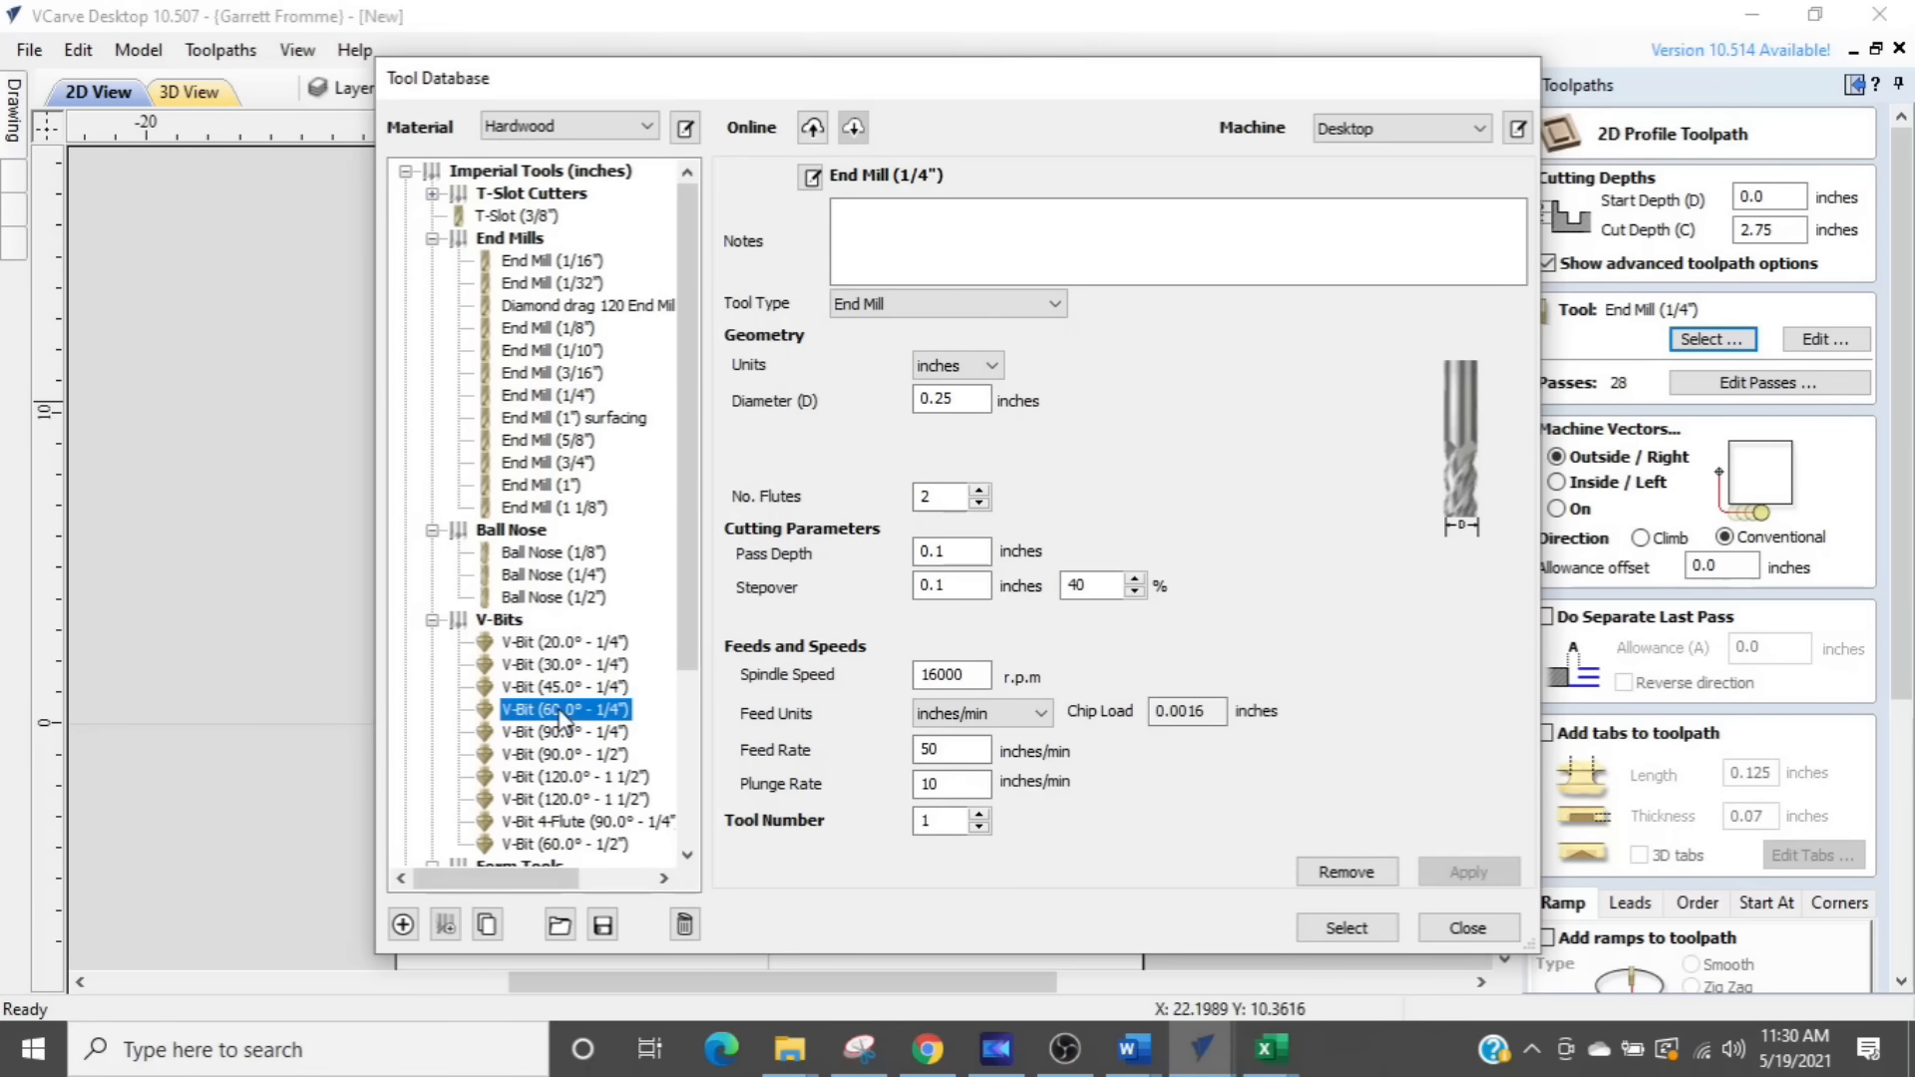
{"action": "left_click_drag", "start_coordinate": [909, 400], "coordinate": [837, 486]}
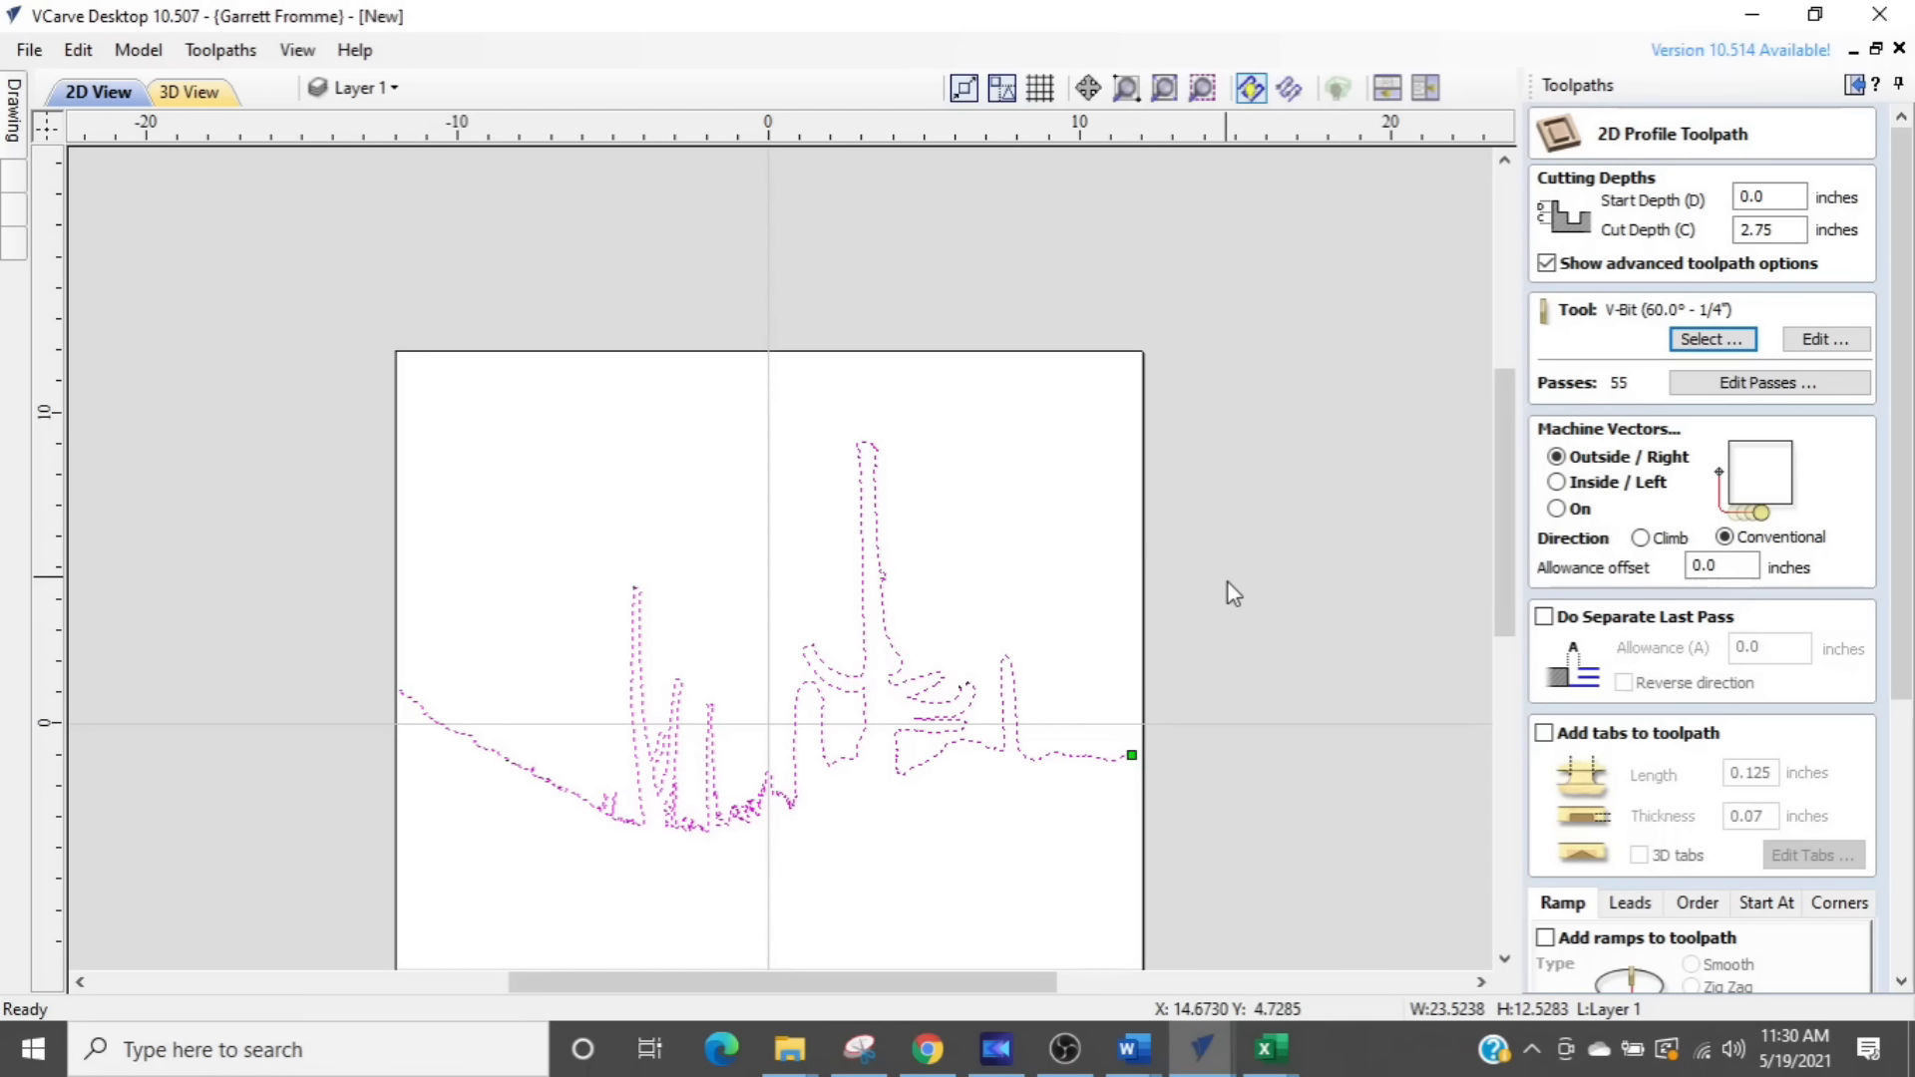
- Set the profile toolpath's cut depth to 0.03 inches and calculate it
{"action": "middle_click_drag", "start_coordinate": [1157, 660], "coordinate": [1320, 650]}
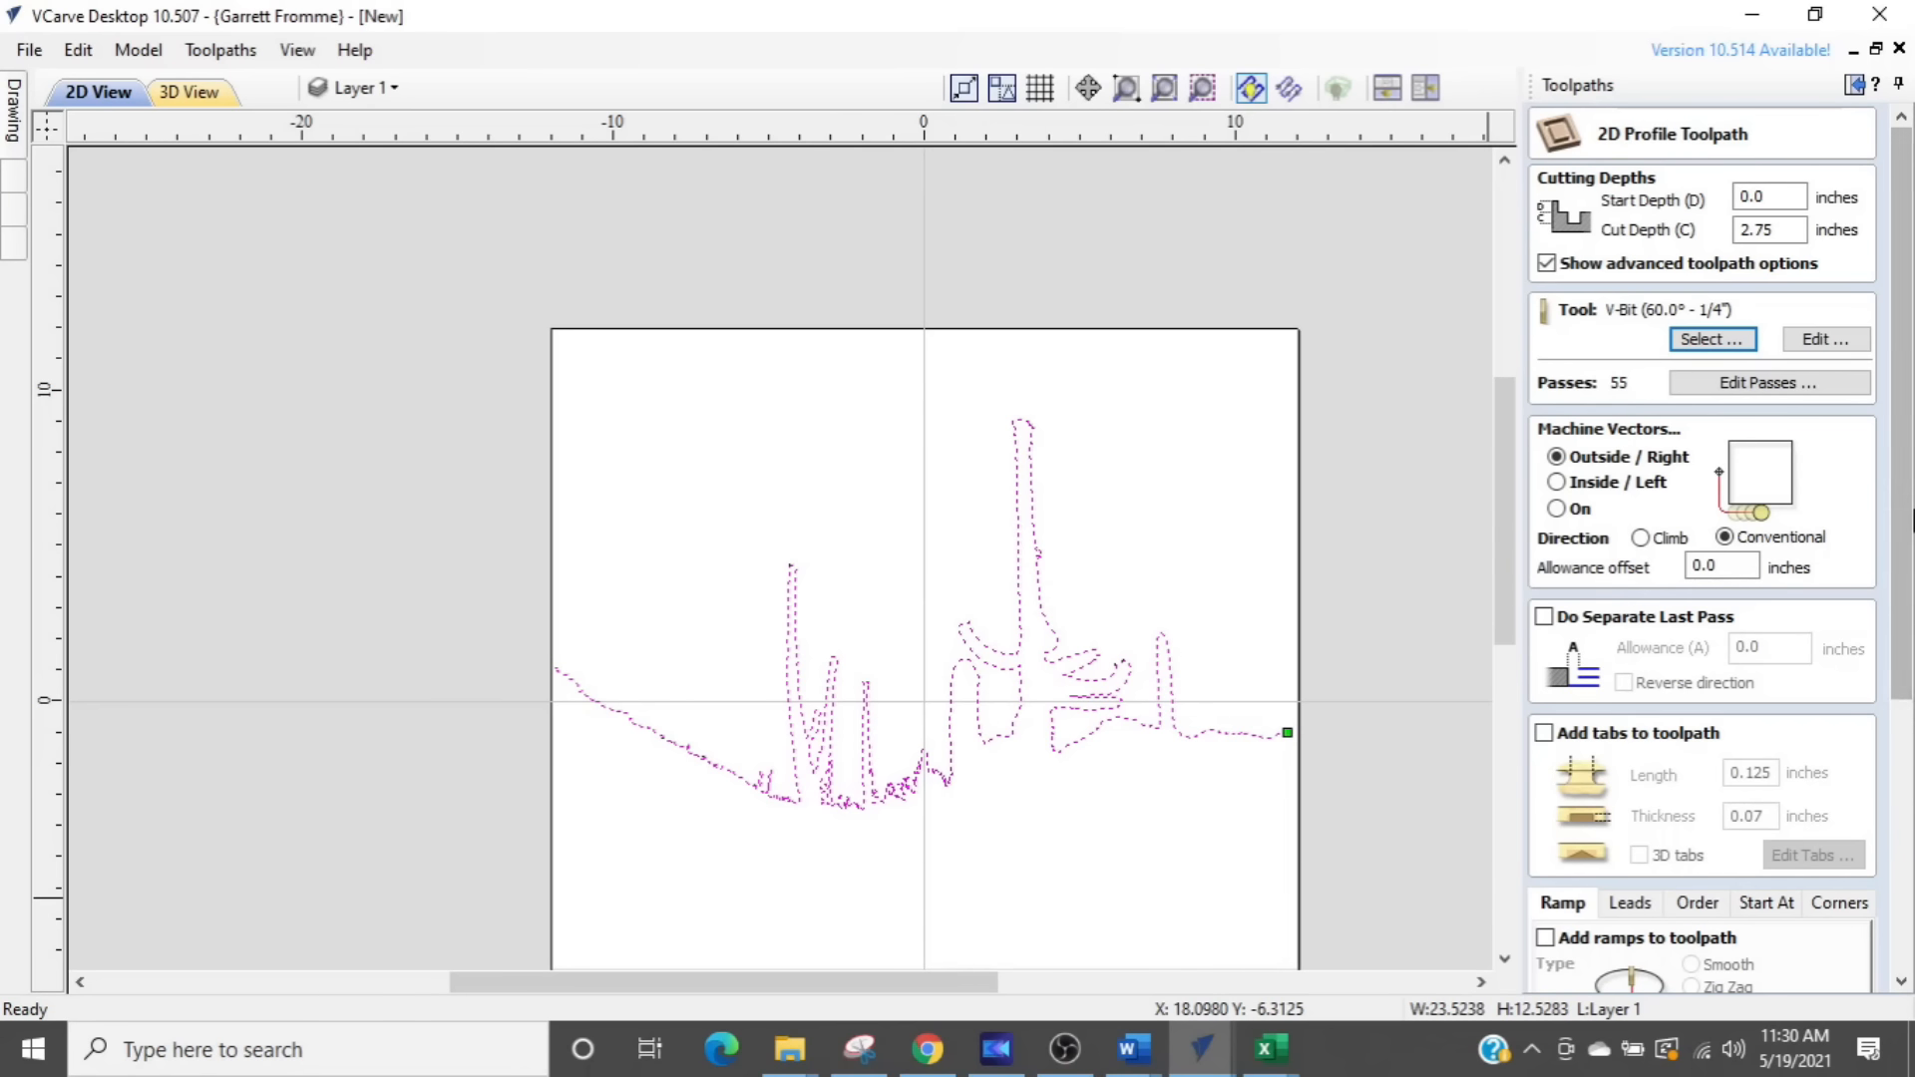
{"action": "left_click", "coordinate": [1779, 230]}
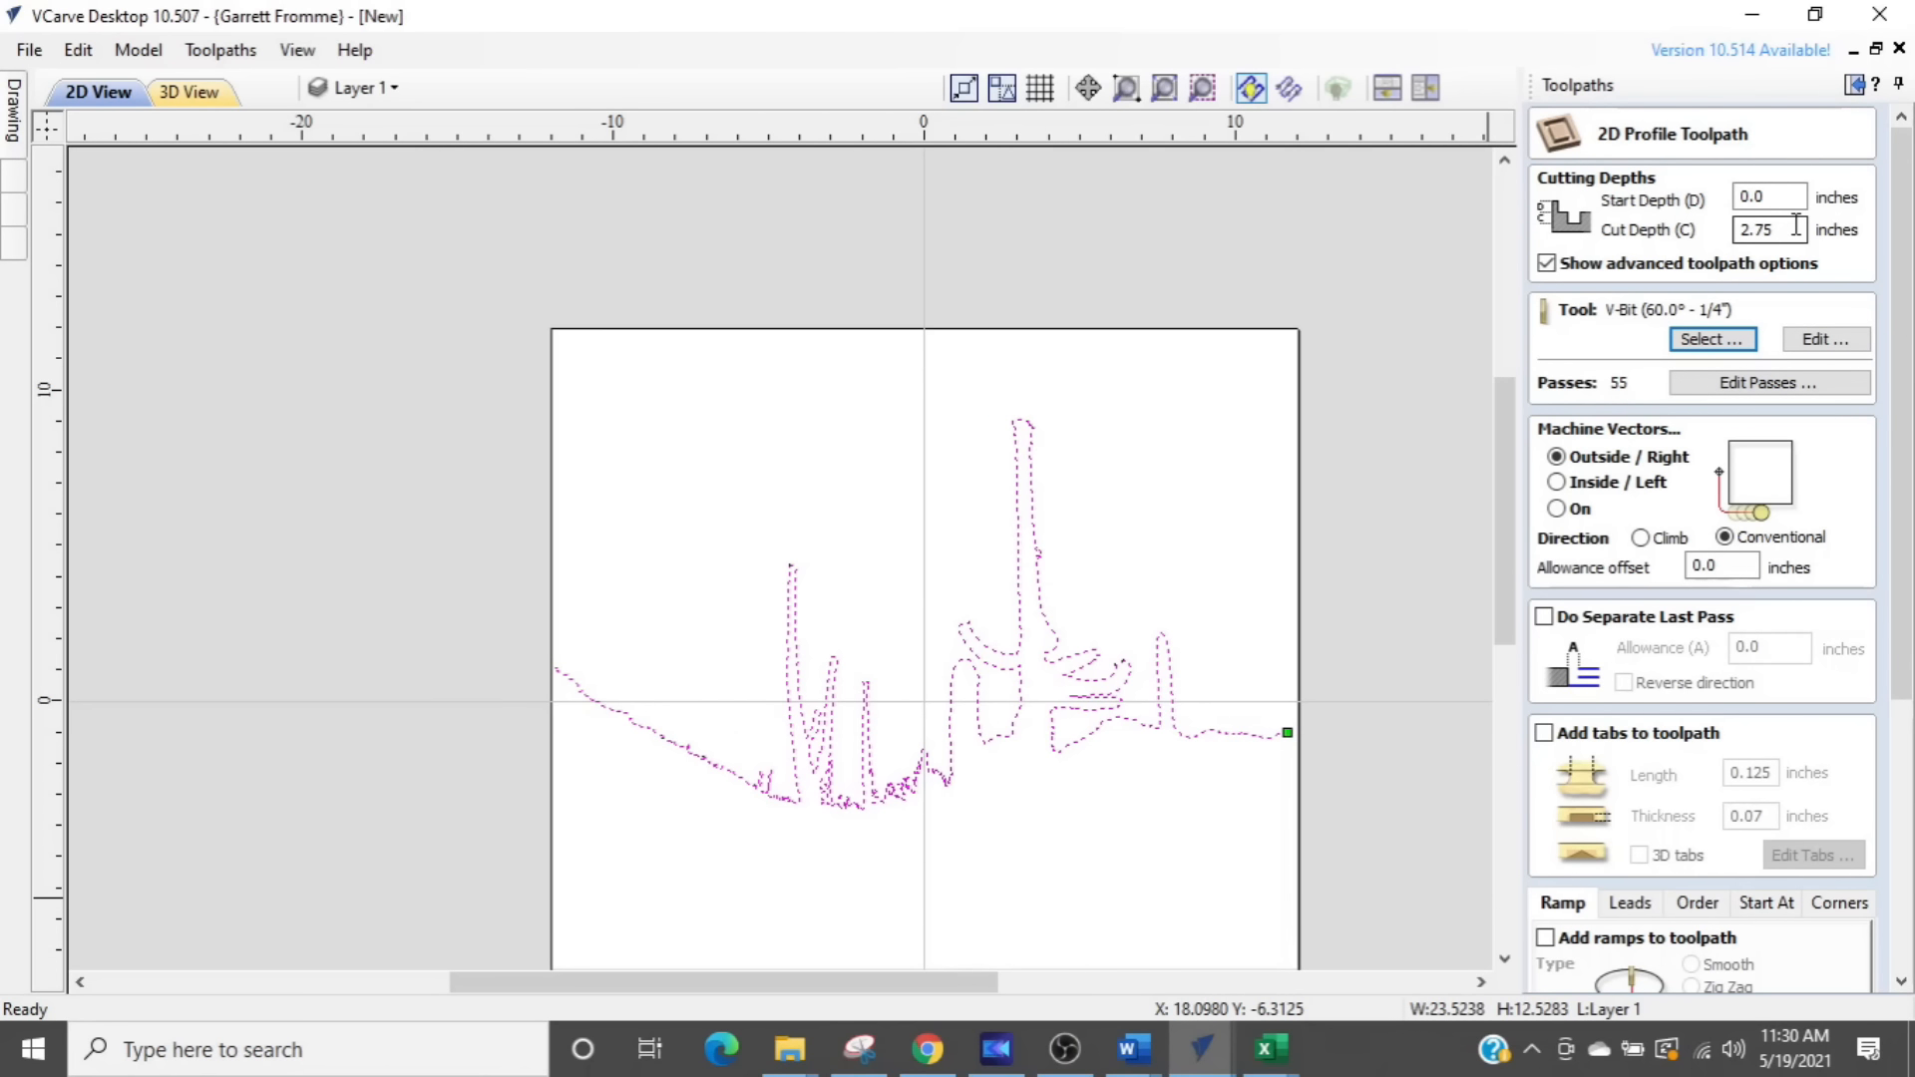
{"action": "left_click_drag", "start_coordinate": [1795, 225], "coordinate": [1618, 228]}
{"action": "type", "text": ".03"}
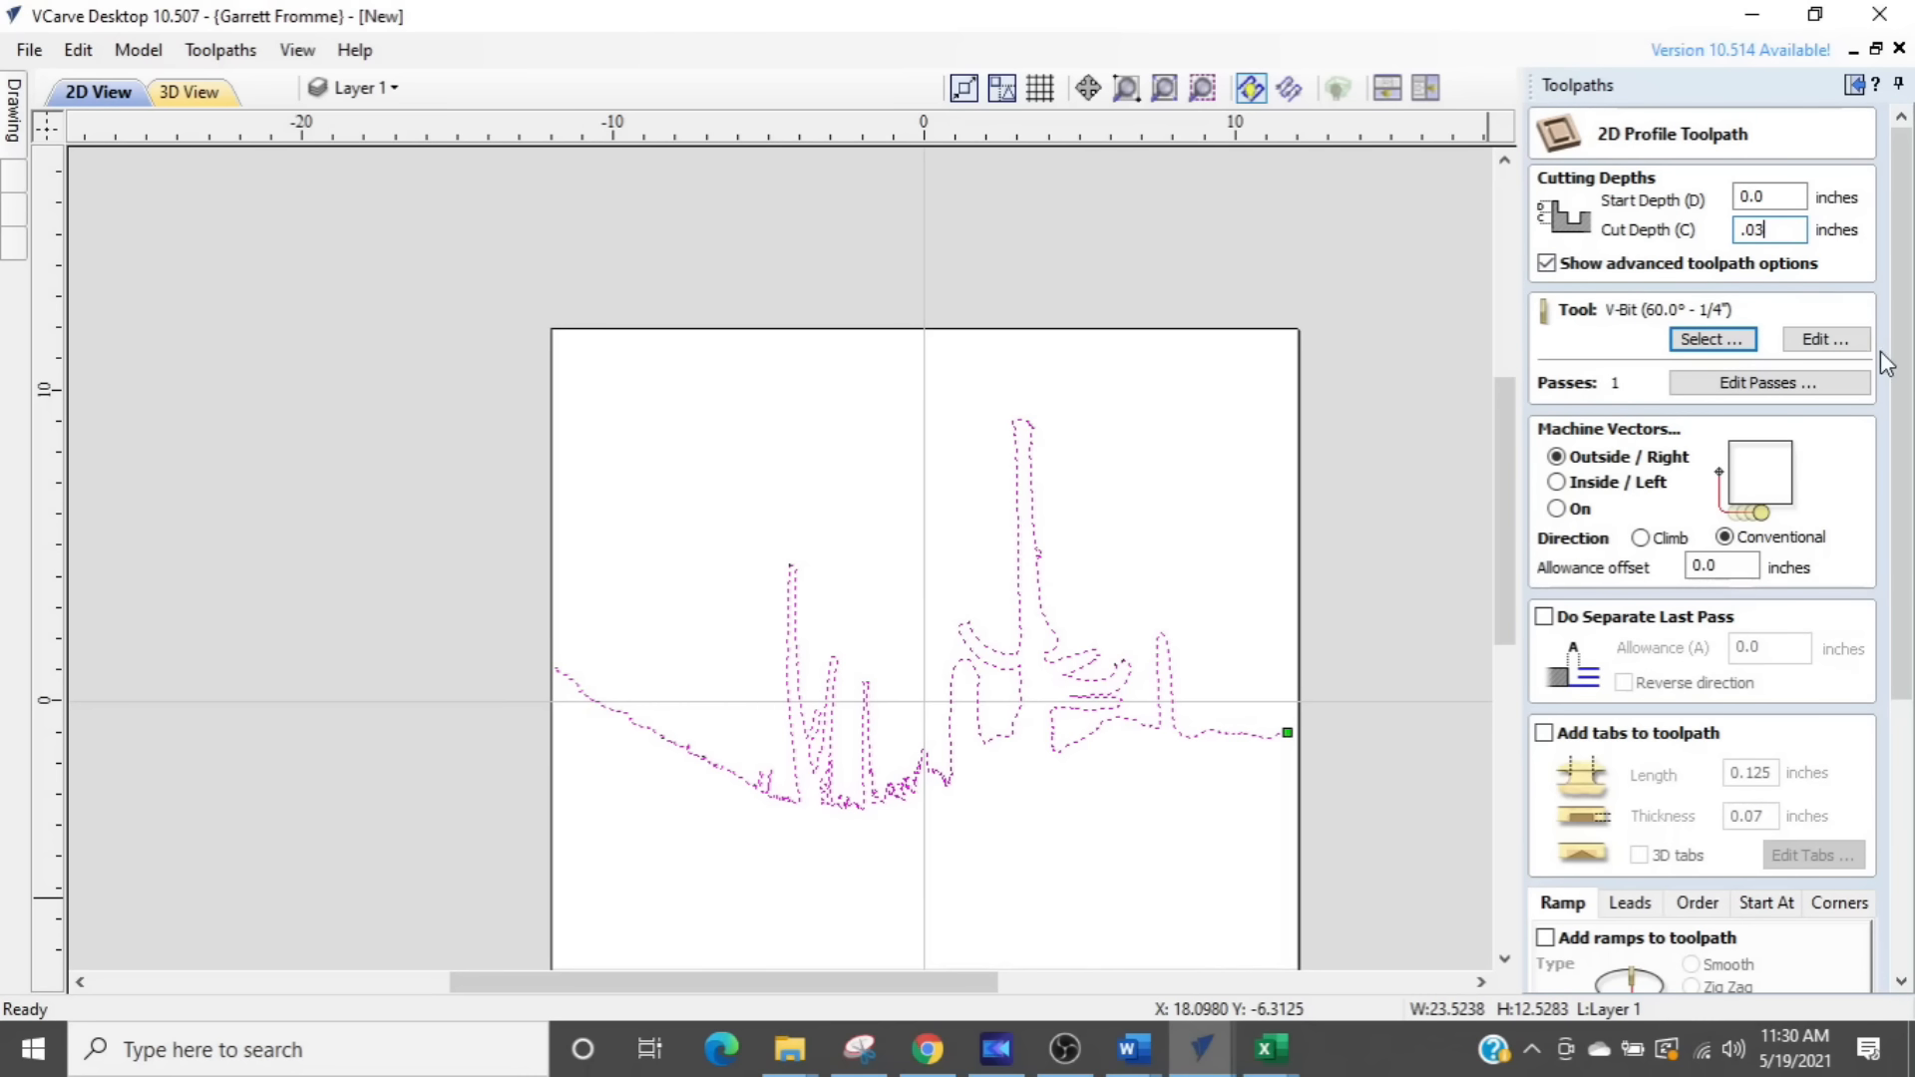
{"action": "left_click_drag", "start_coordinate": [1900, 409], "coordinate": [1912, 688]}
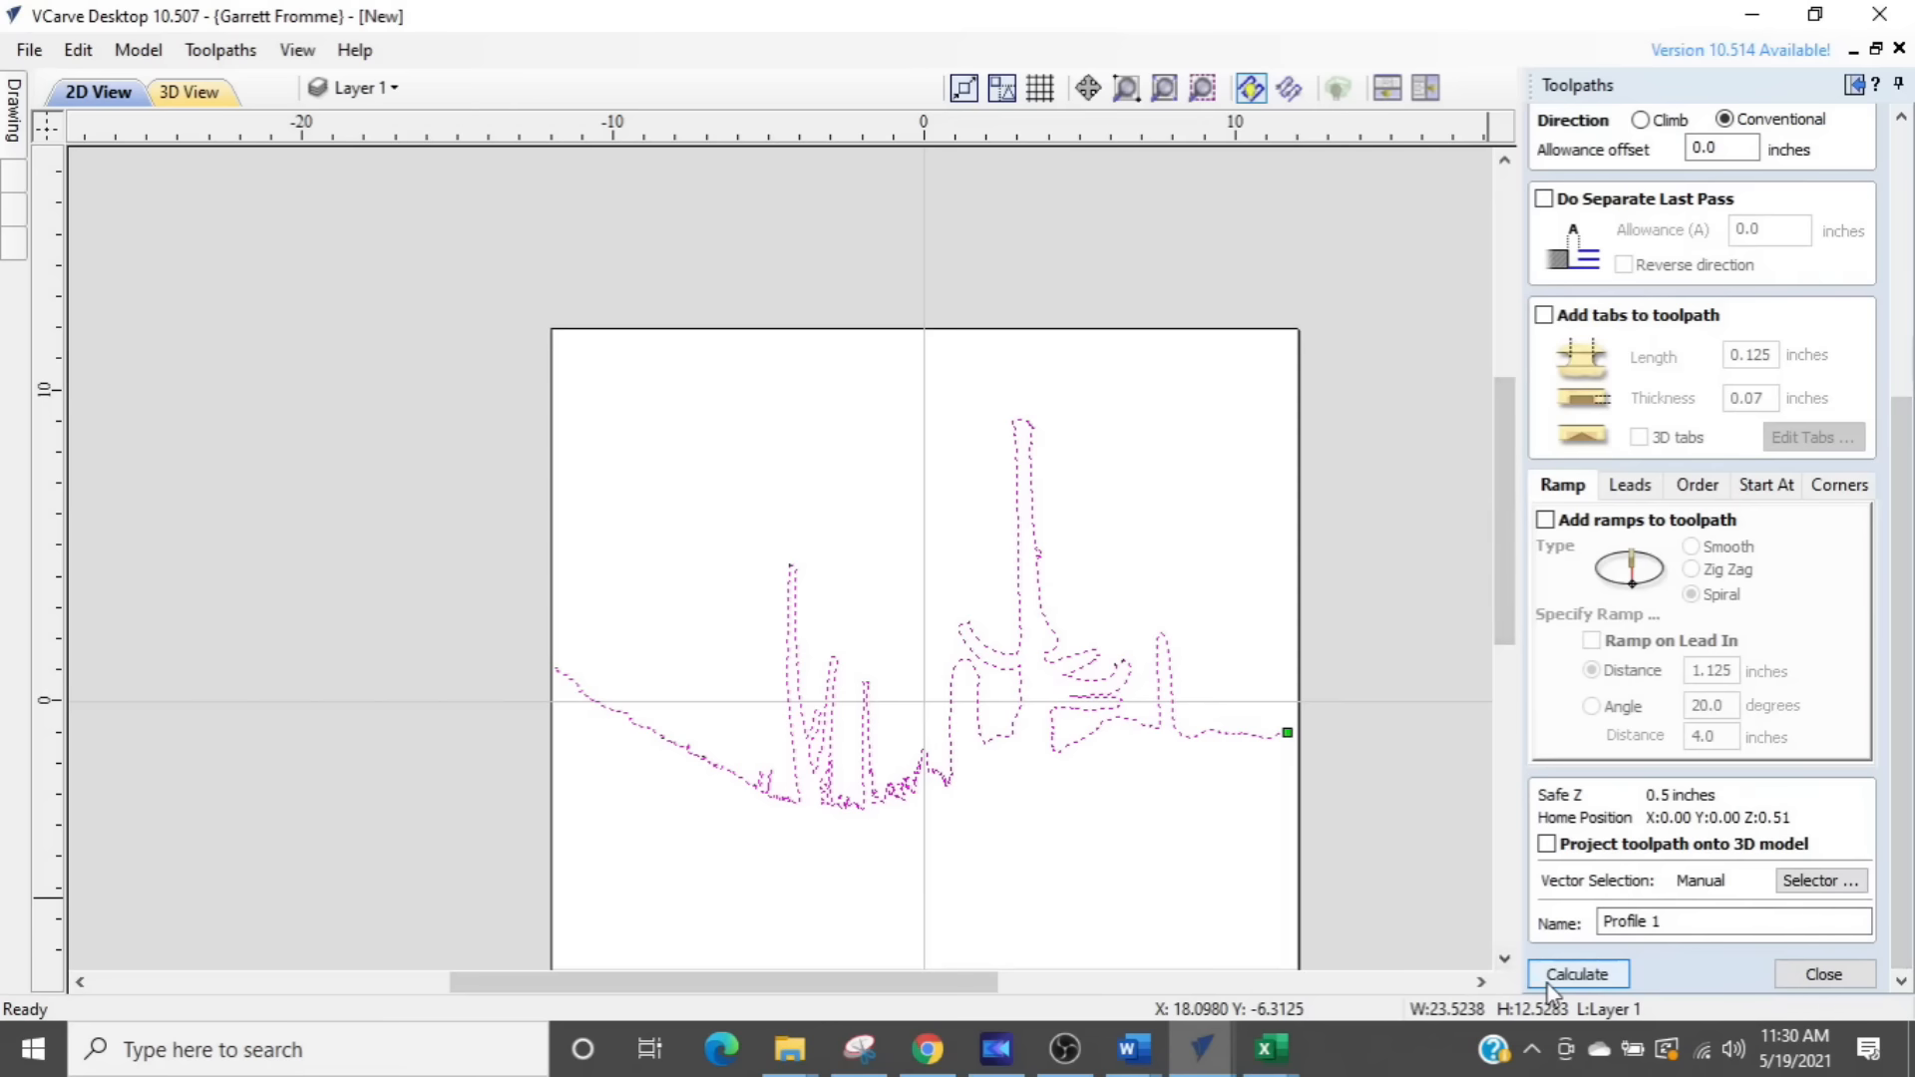
{"action": "left_click", "coordinate": [1576, 975]}
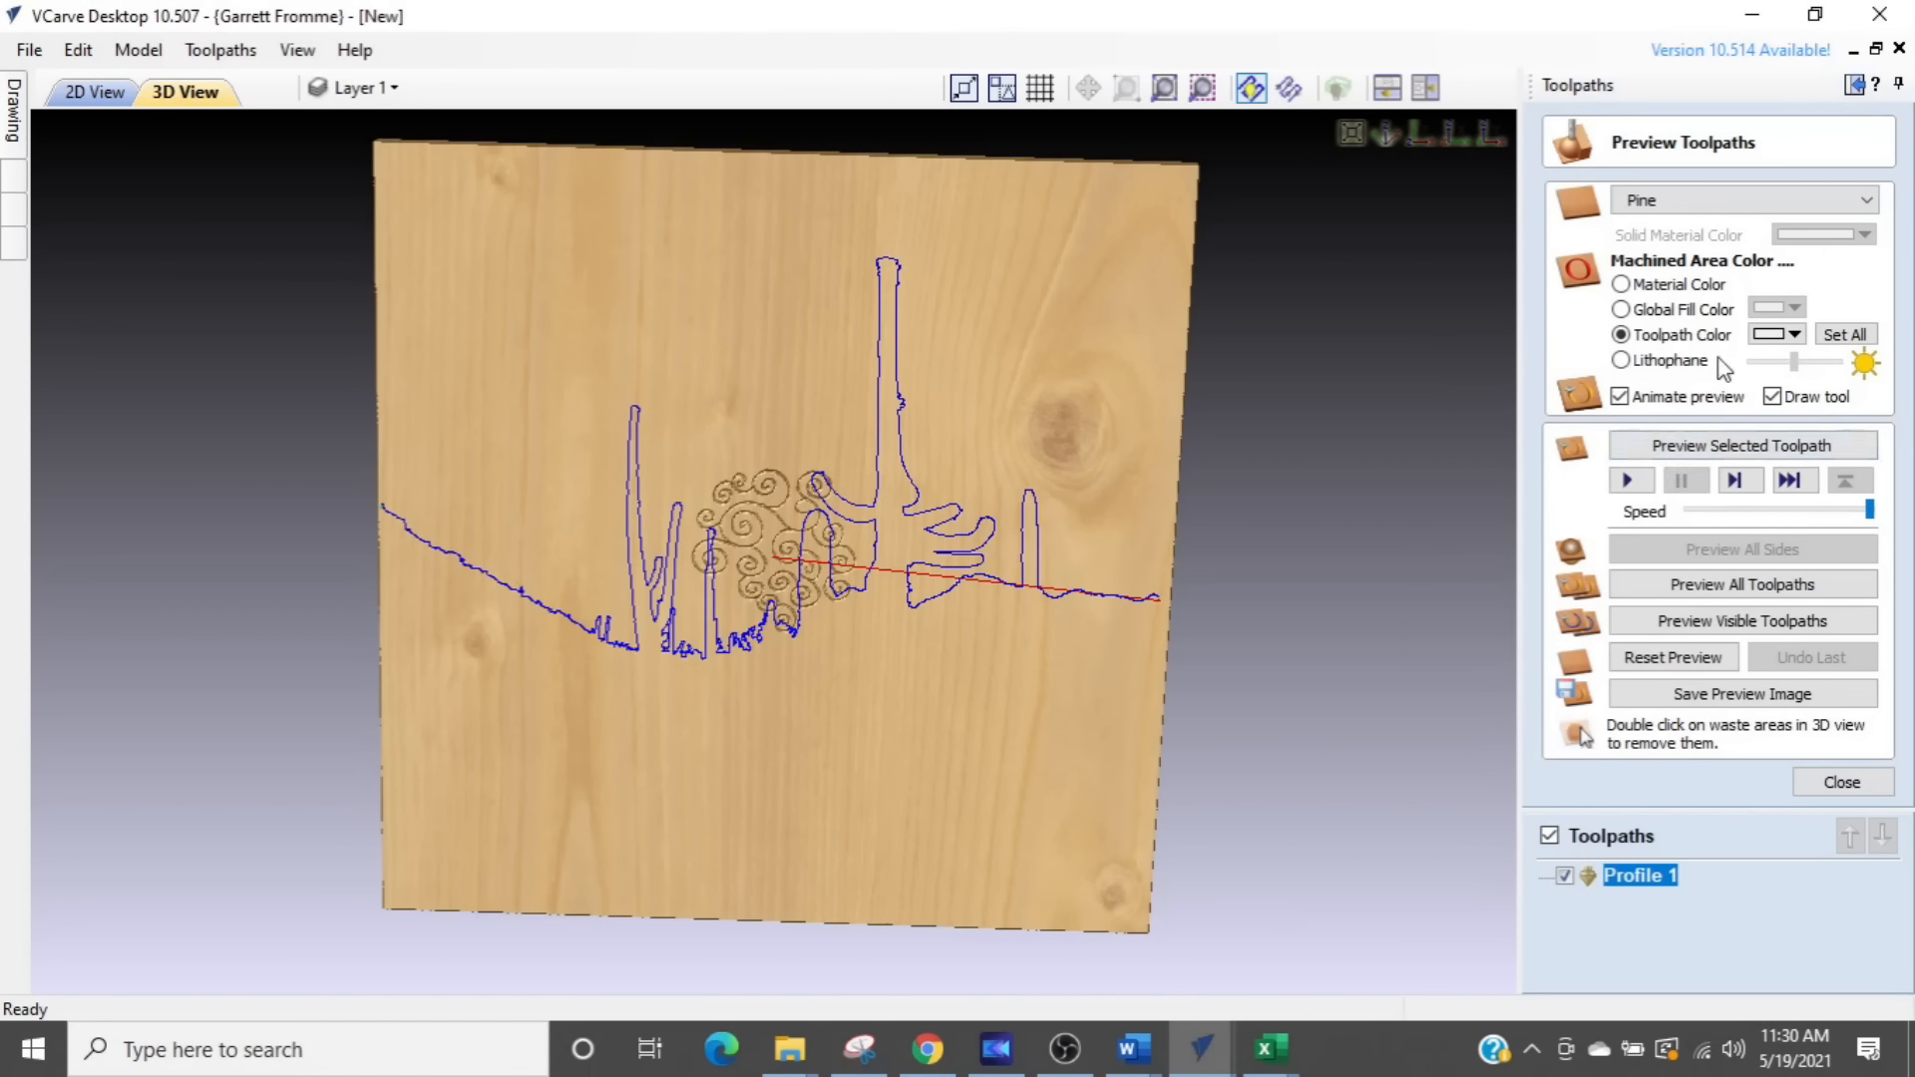
- Set the preview material to Granite Black and preview the selected profile toolpath
{"action": "left_click", "coordinate": [1752, 207]}
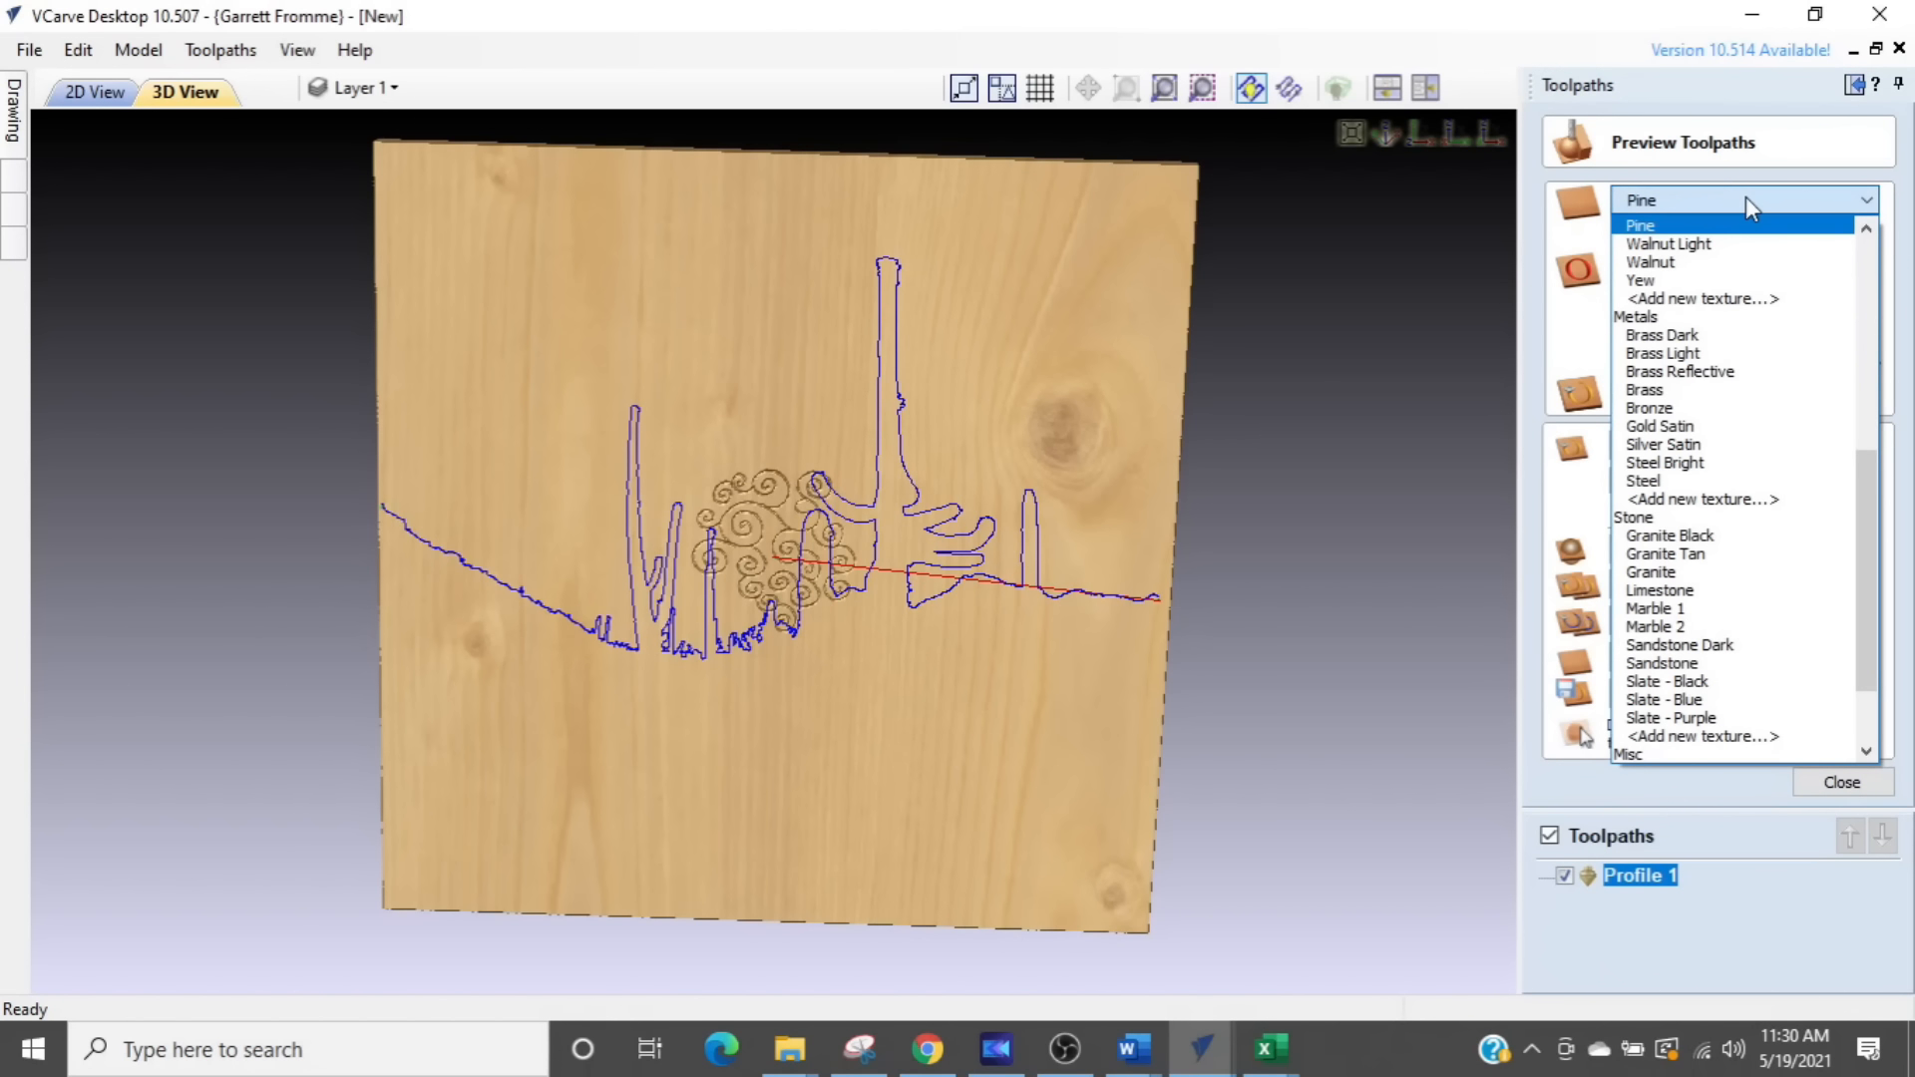
{"action": "left_click", "coordinate": [1715, 535]}
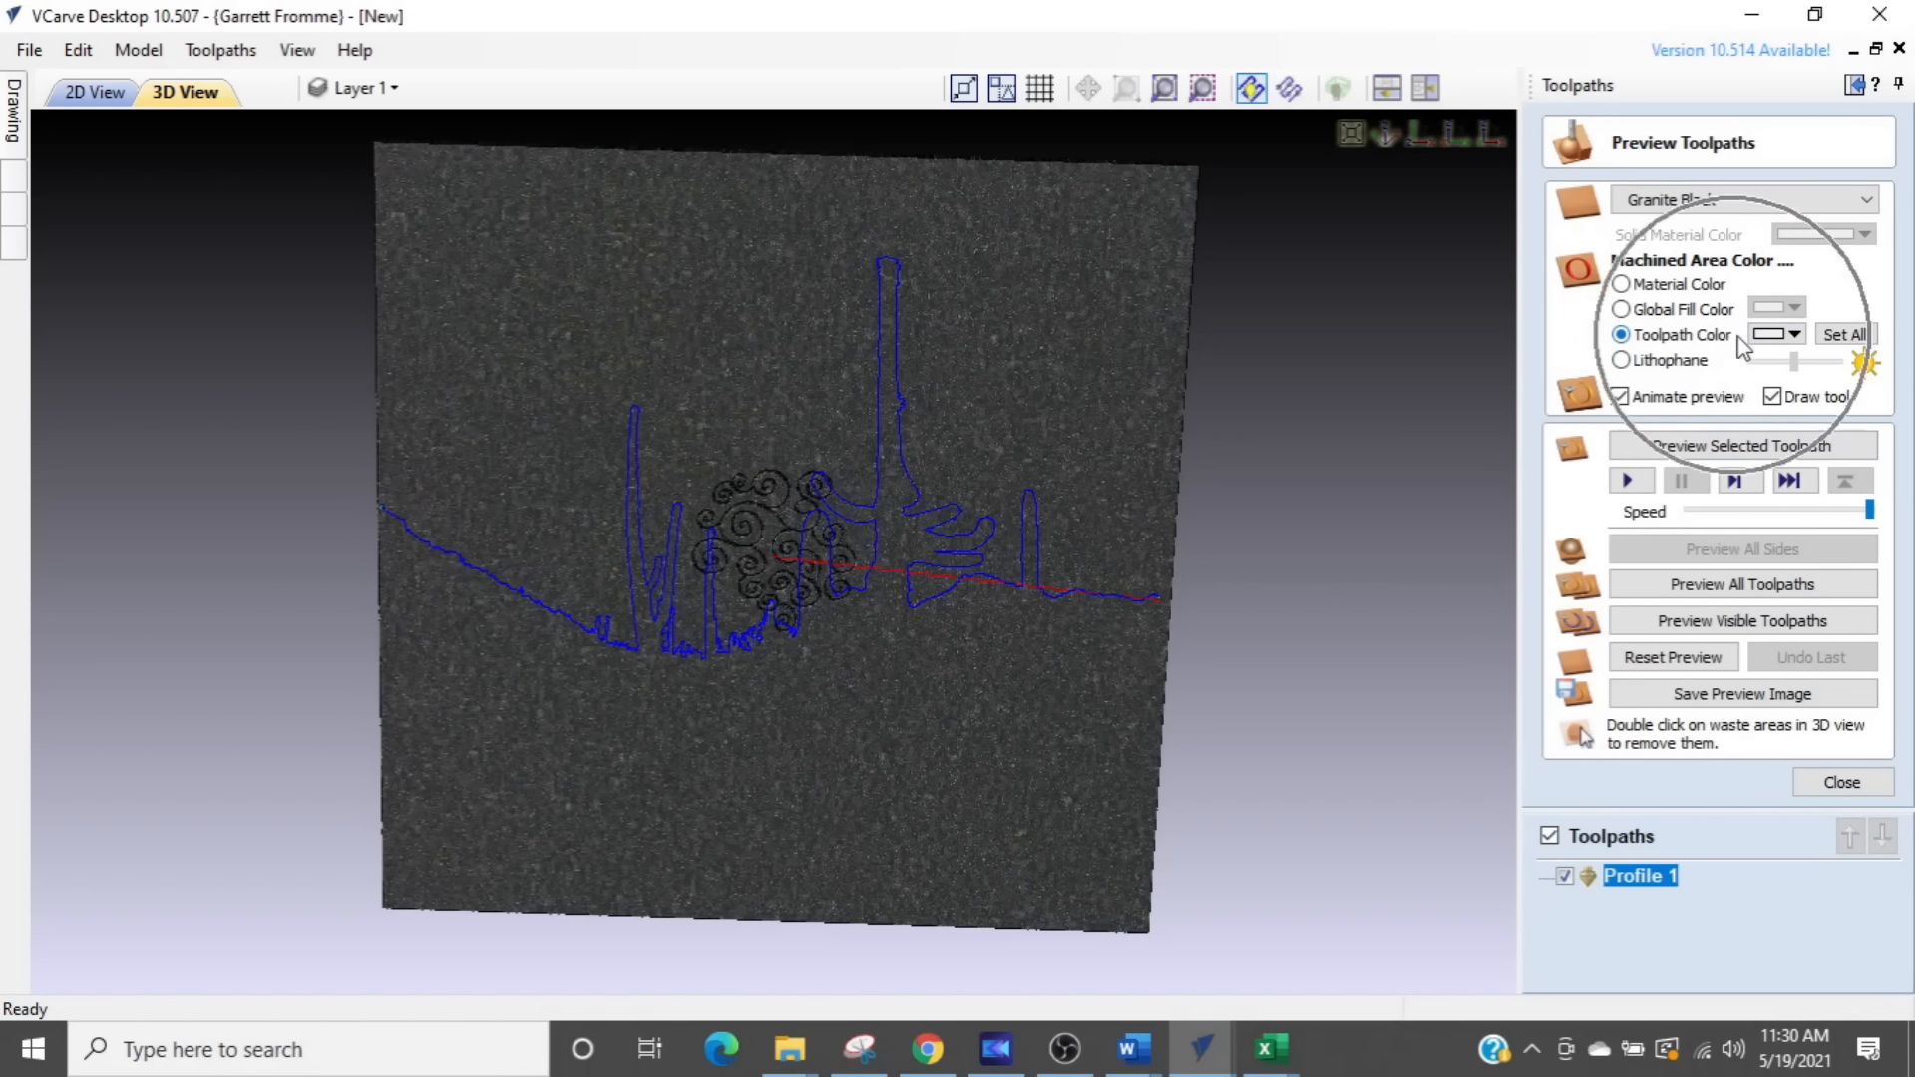
{"action": "left_click", "coordinate": [1656, 449]}
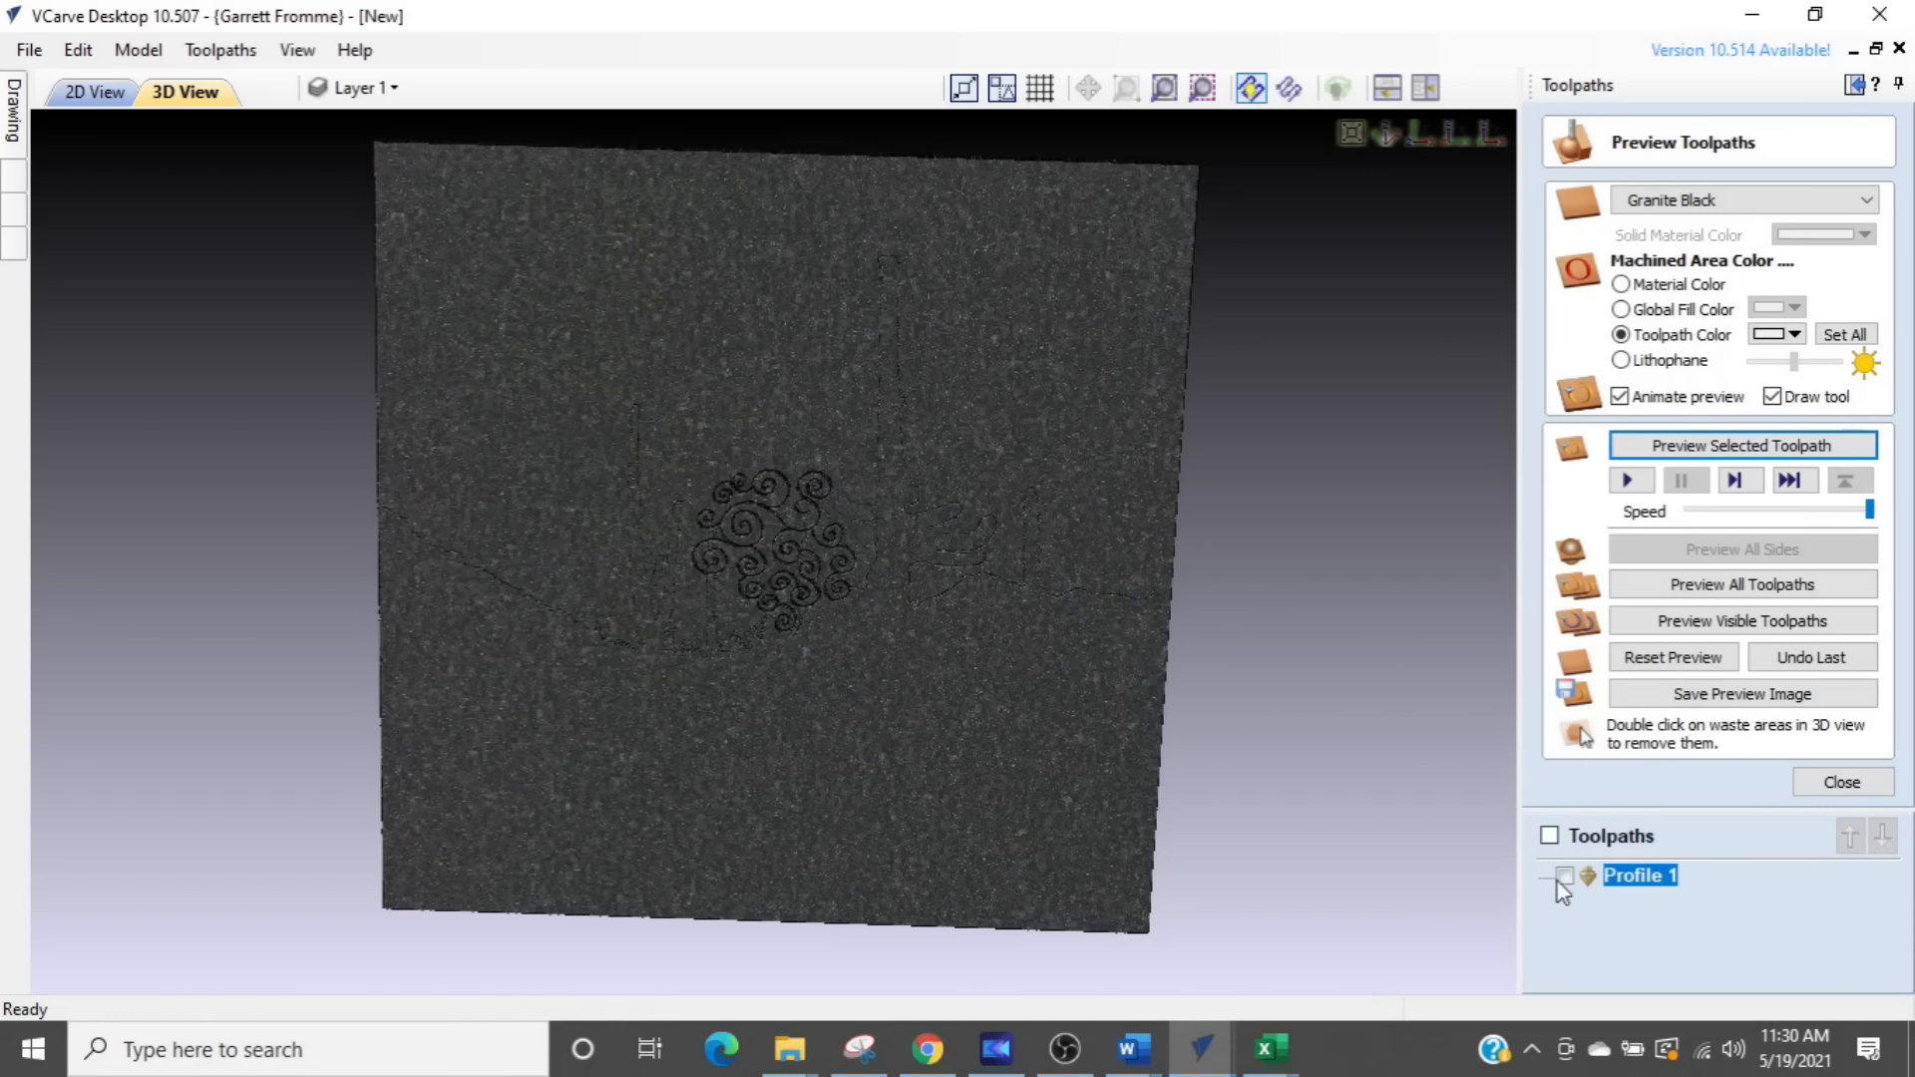
- Edit the existing profile toolpath to recalculate it with a deeper cut, and preview it on the granite
{"action": "double_click", "coordinate": [1596, 878]}
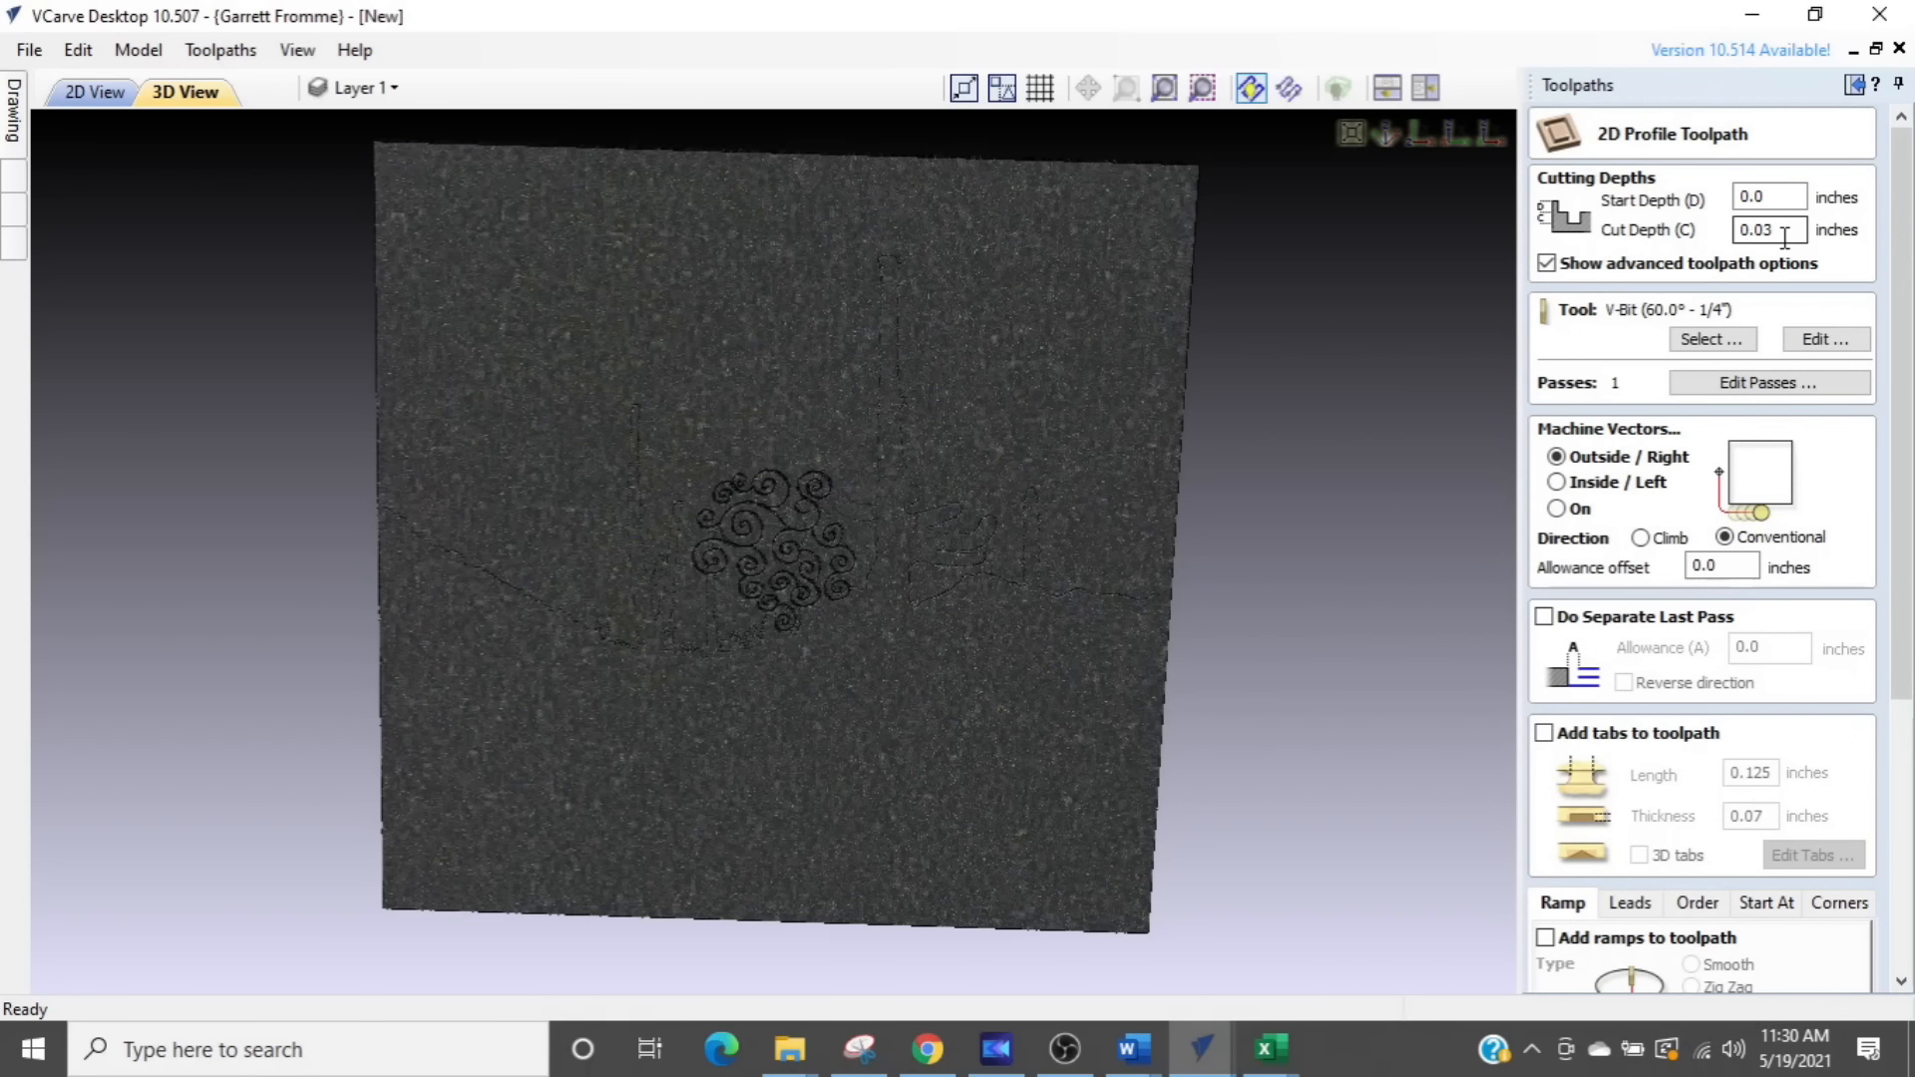
{"action": "left_click_drag", "start_coordinate": [1790, 230], "coordinate": [1690, 232]}
{"action": "scroll", "coordinate": [1685, 908], "scroll_direction": "down", "scroll_amount": 4}
{"action": "left_click", "coordinate": [1596, 975]}
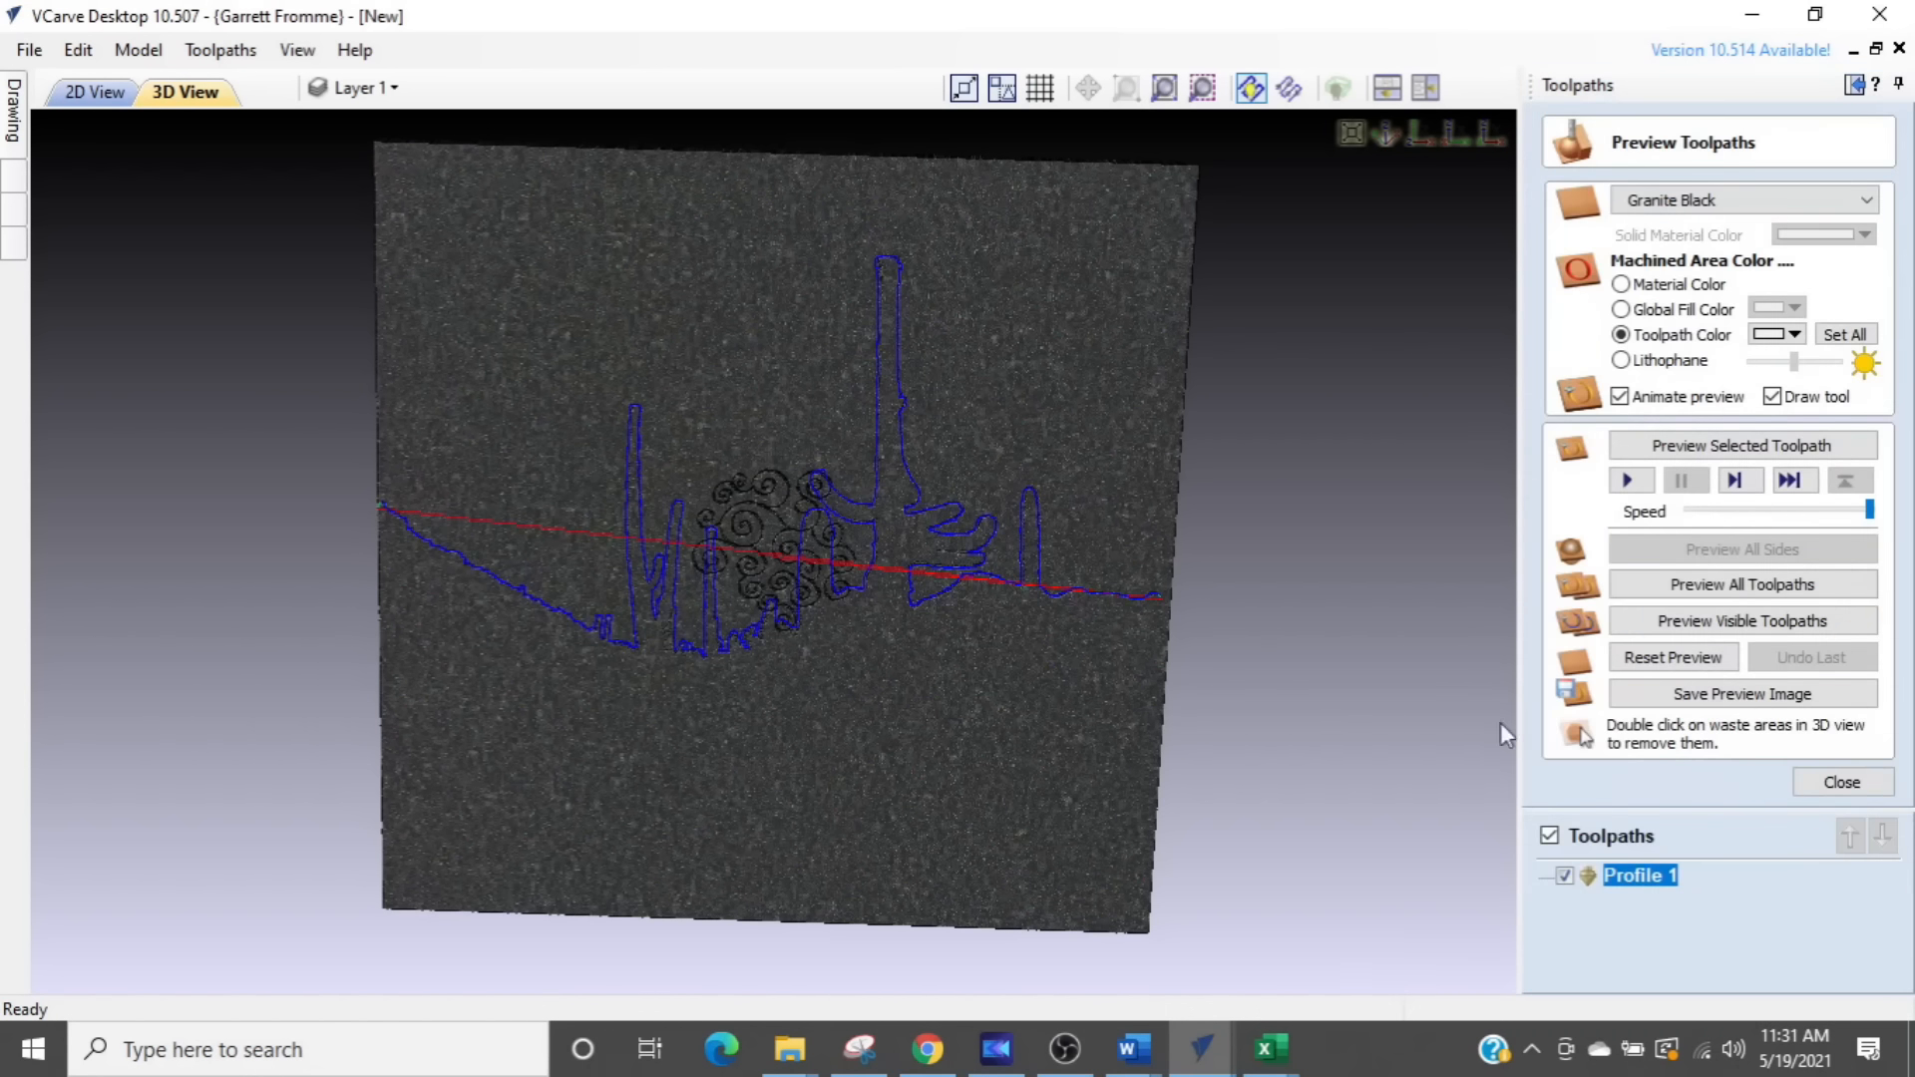
{"action": "left_click", "coordinate": [1695, 446]}
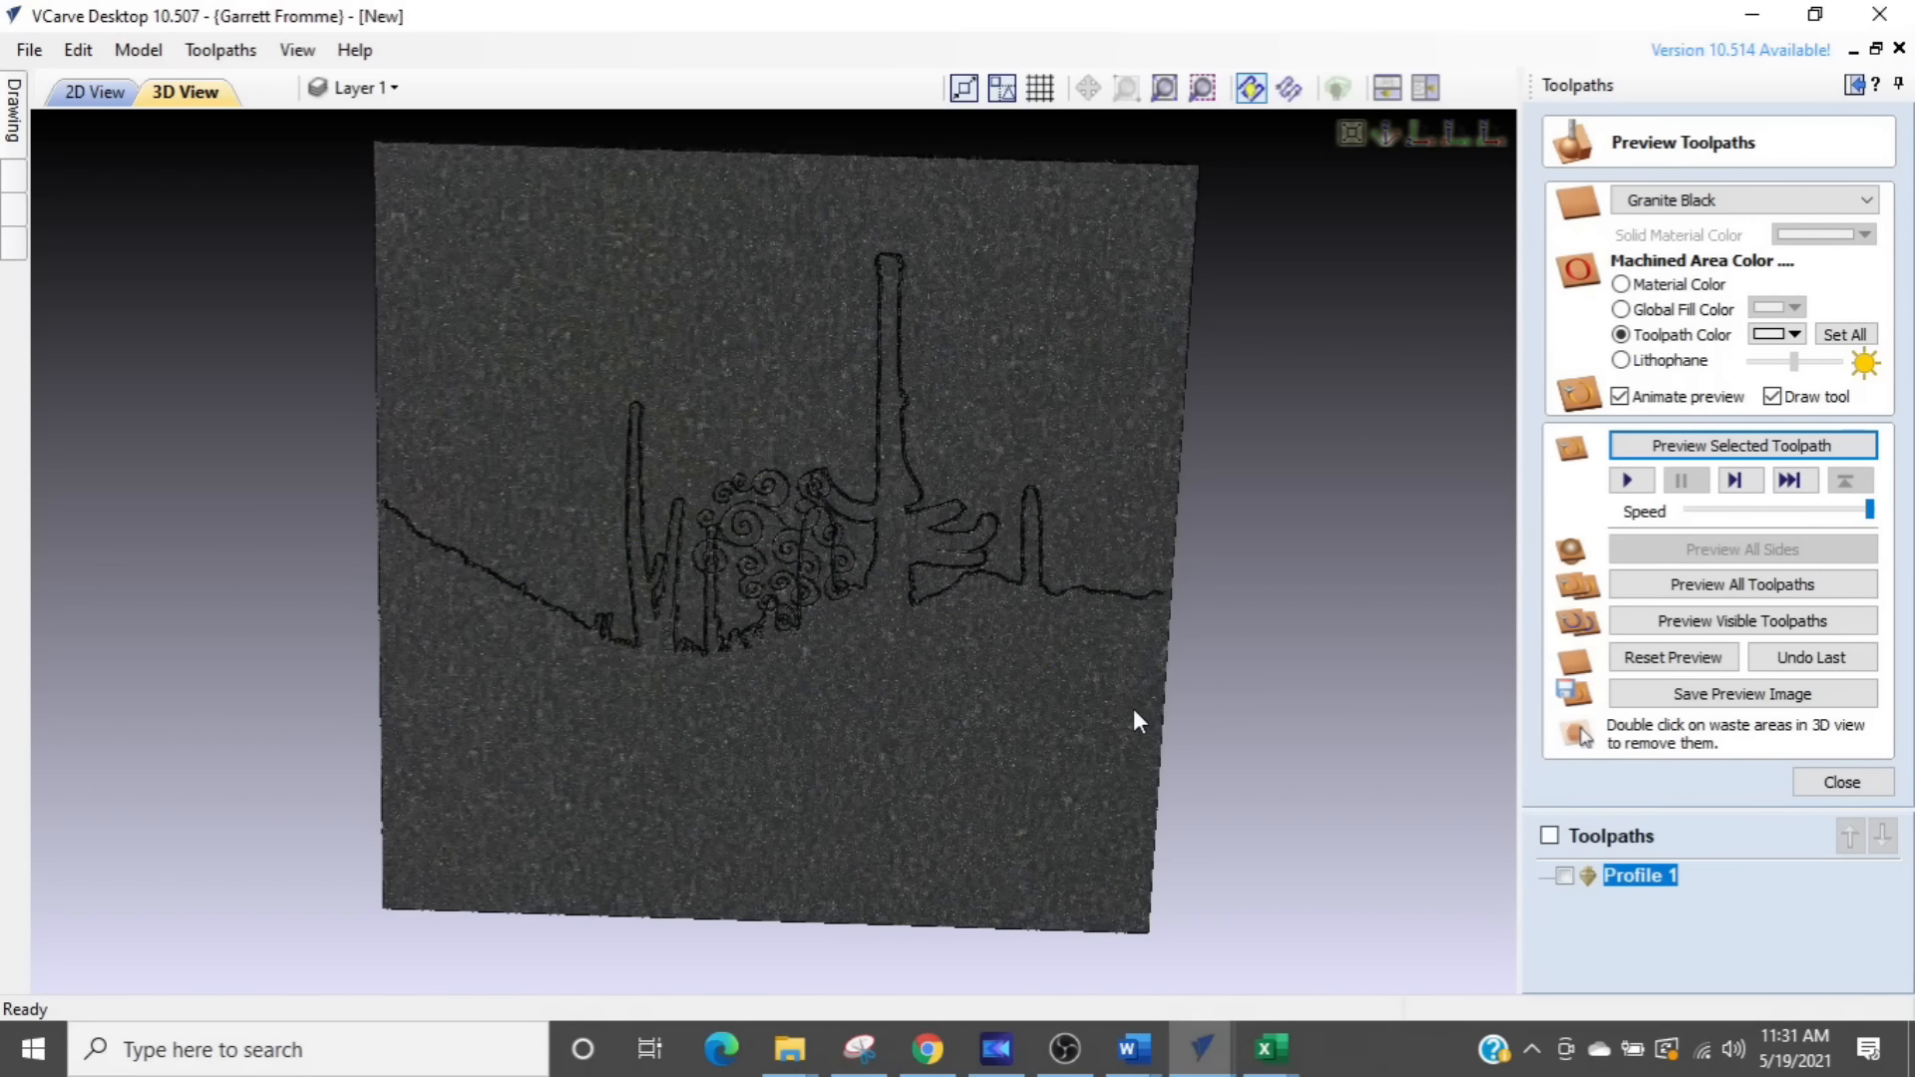
- Set the toolpath's machined area color to white and rerun its preview on a reset block
{"action": "left_click", "coordinate": [1795, 336]}
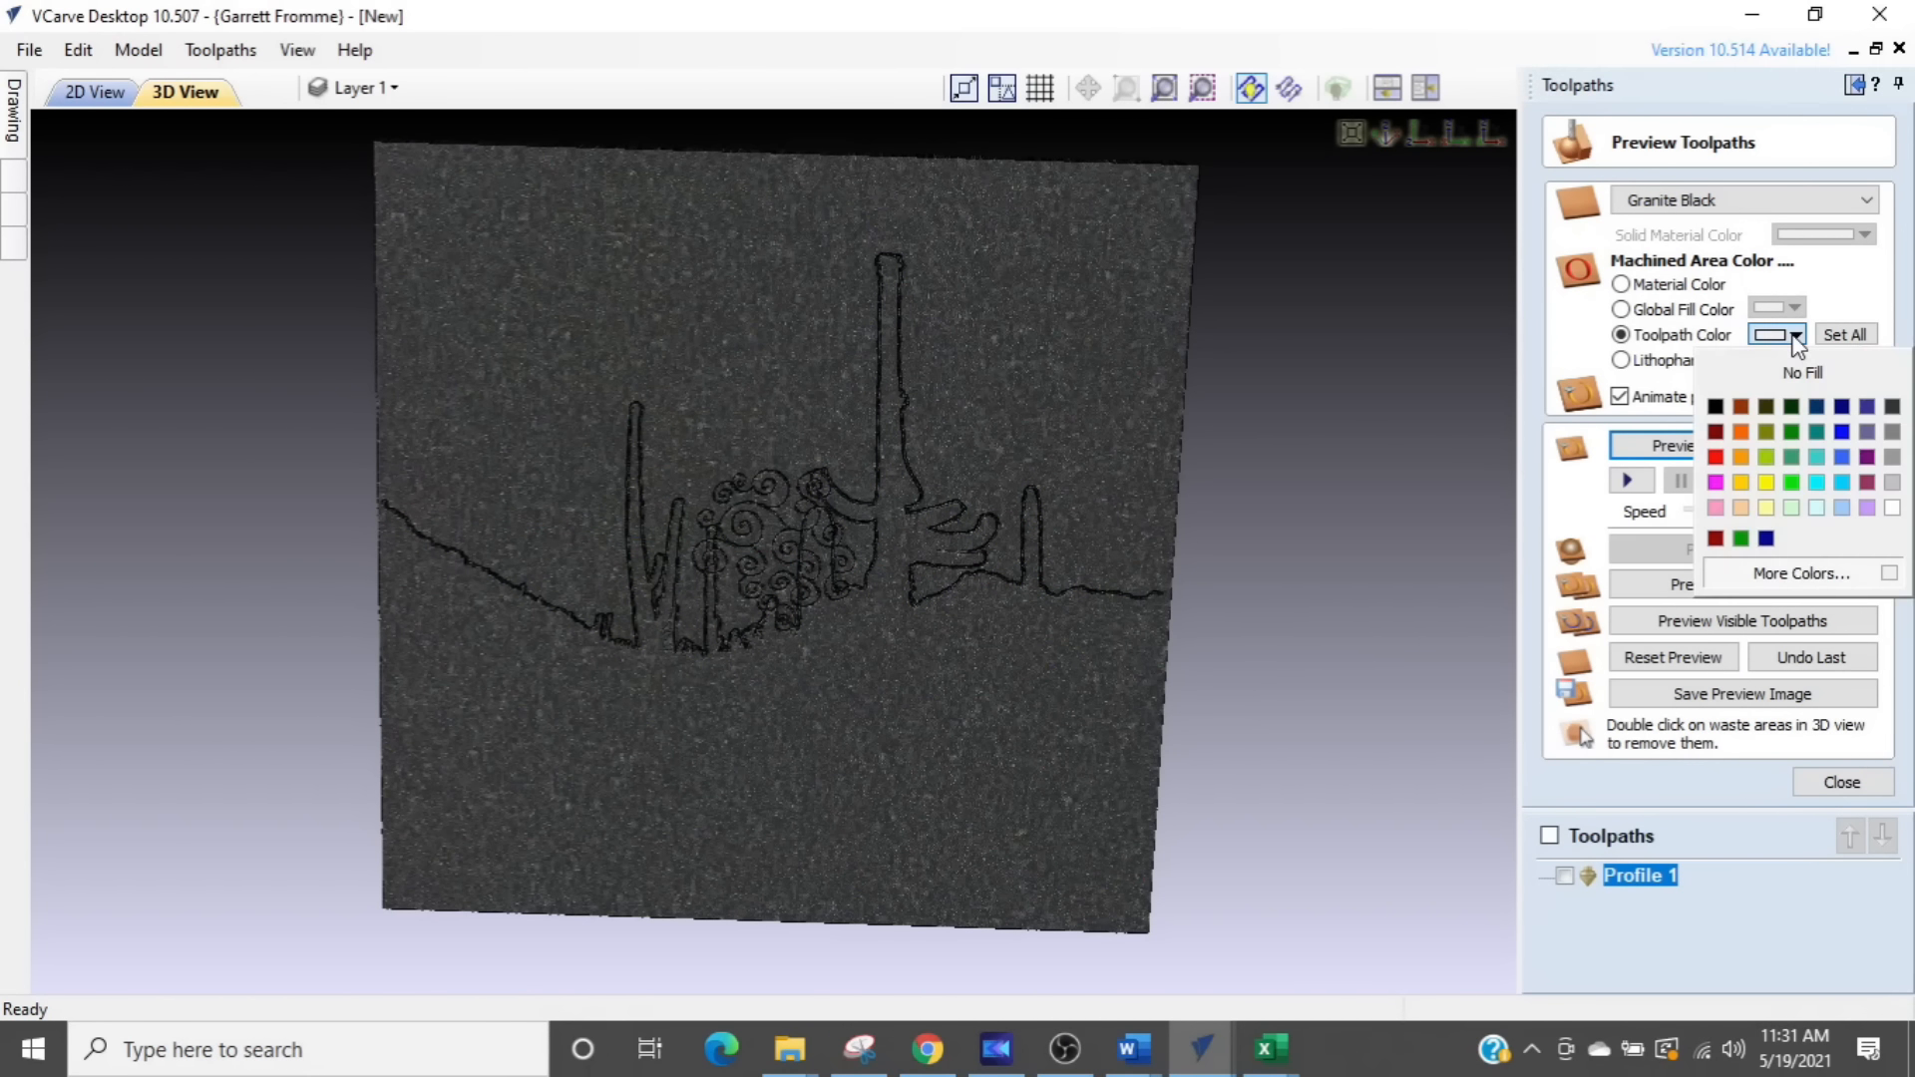
{"action": "left_click", "coordinate": [1892, 508]}
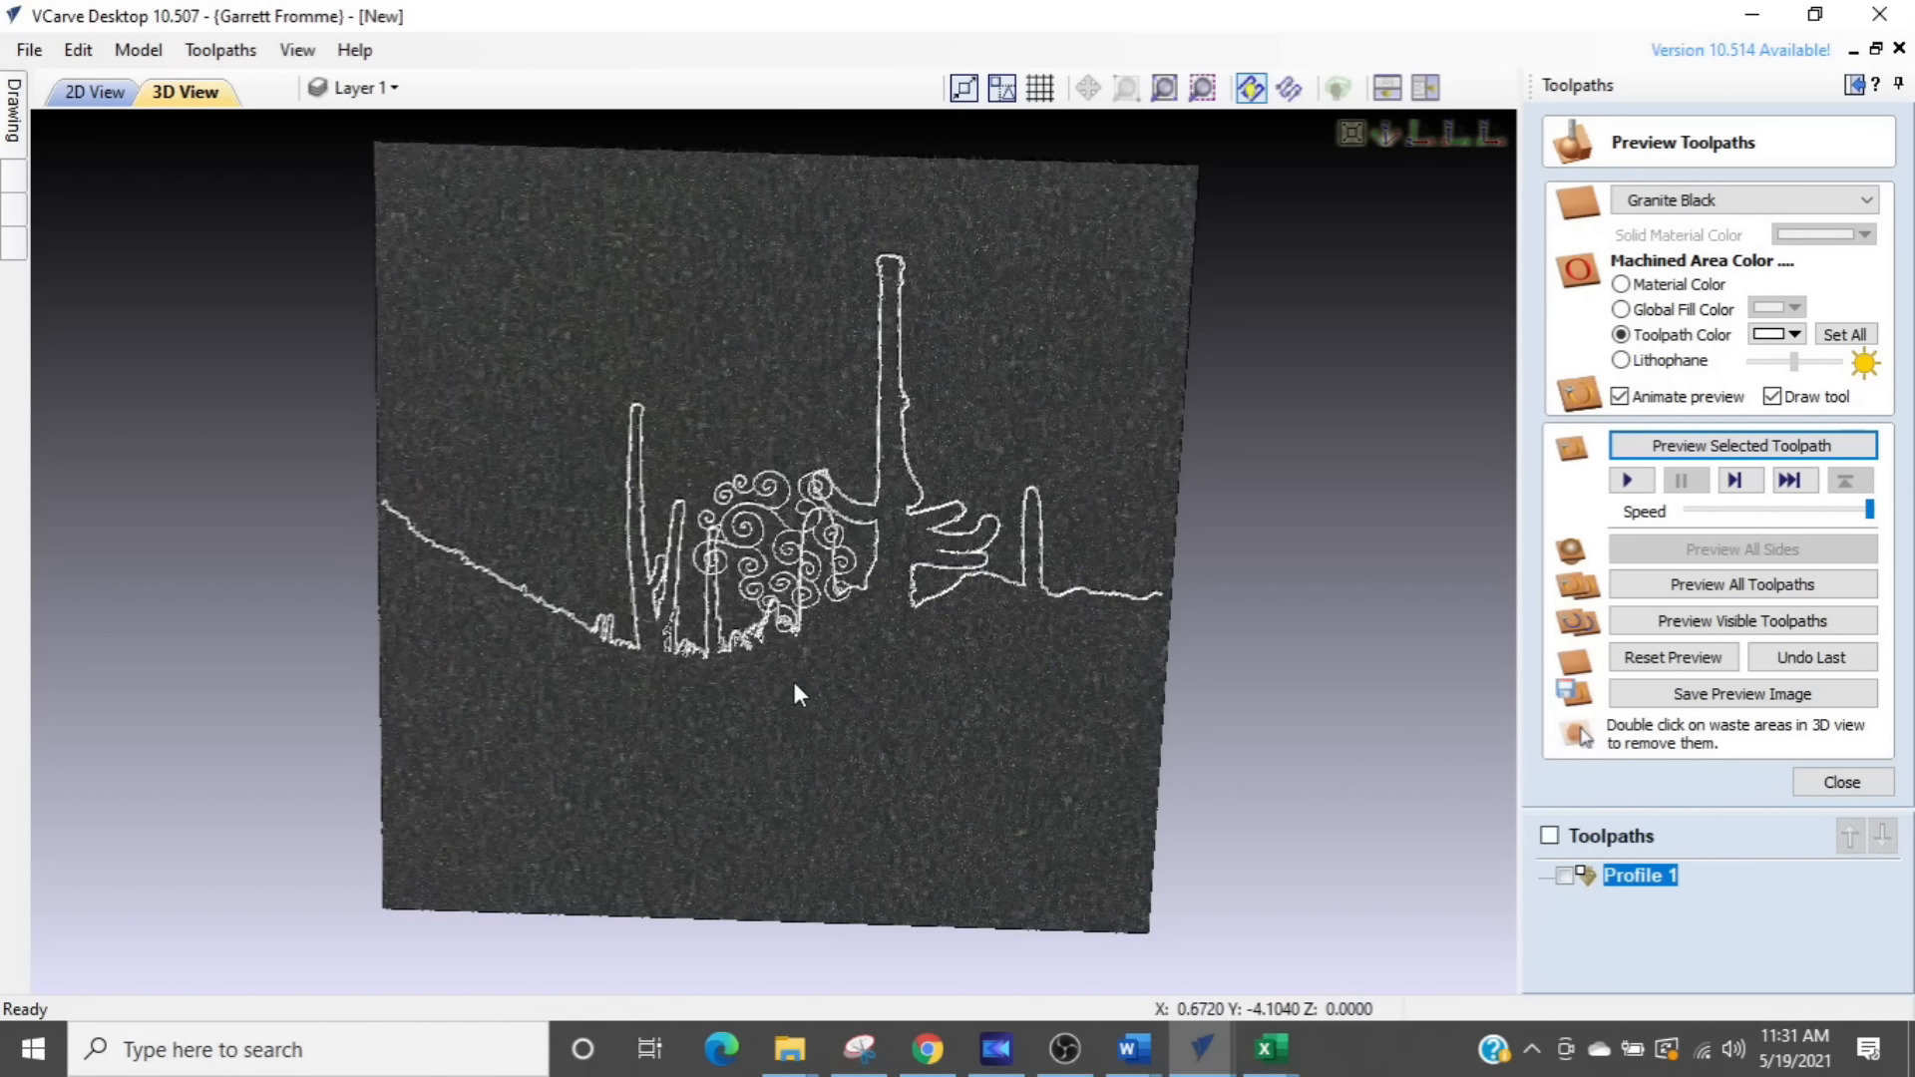
{"action": "left_click", "coordinate": [1650, 663]}
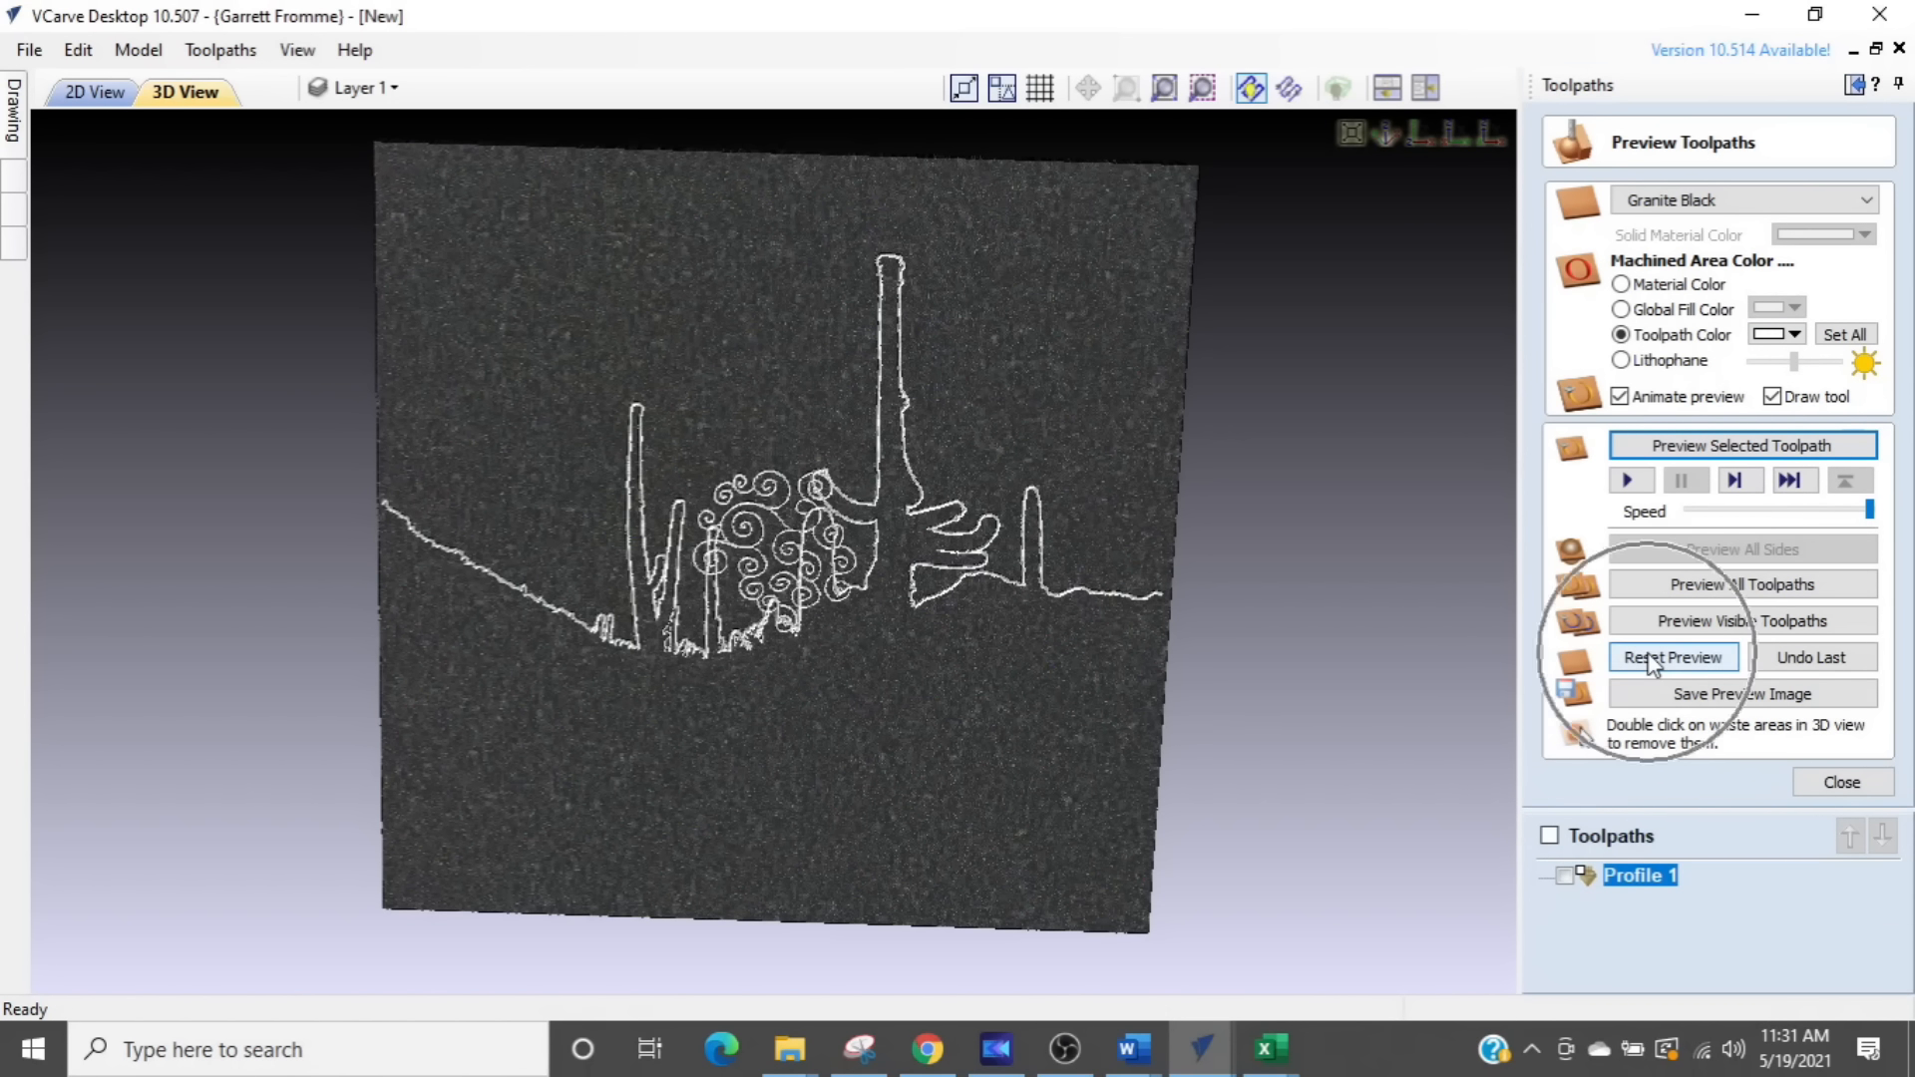
{"action": "left_click", "coordinate": [1696, 447]}
{"action": "left_click_drag", "start_coordinate": [882, 763], "coordinate": [923, 716]}
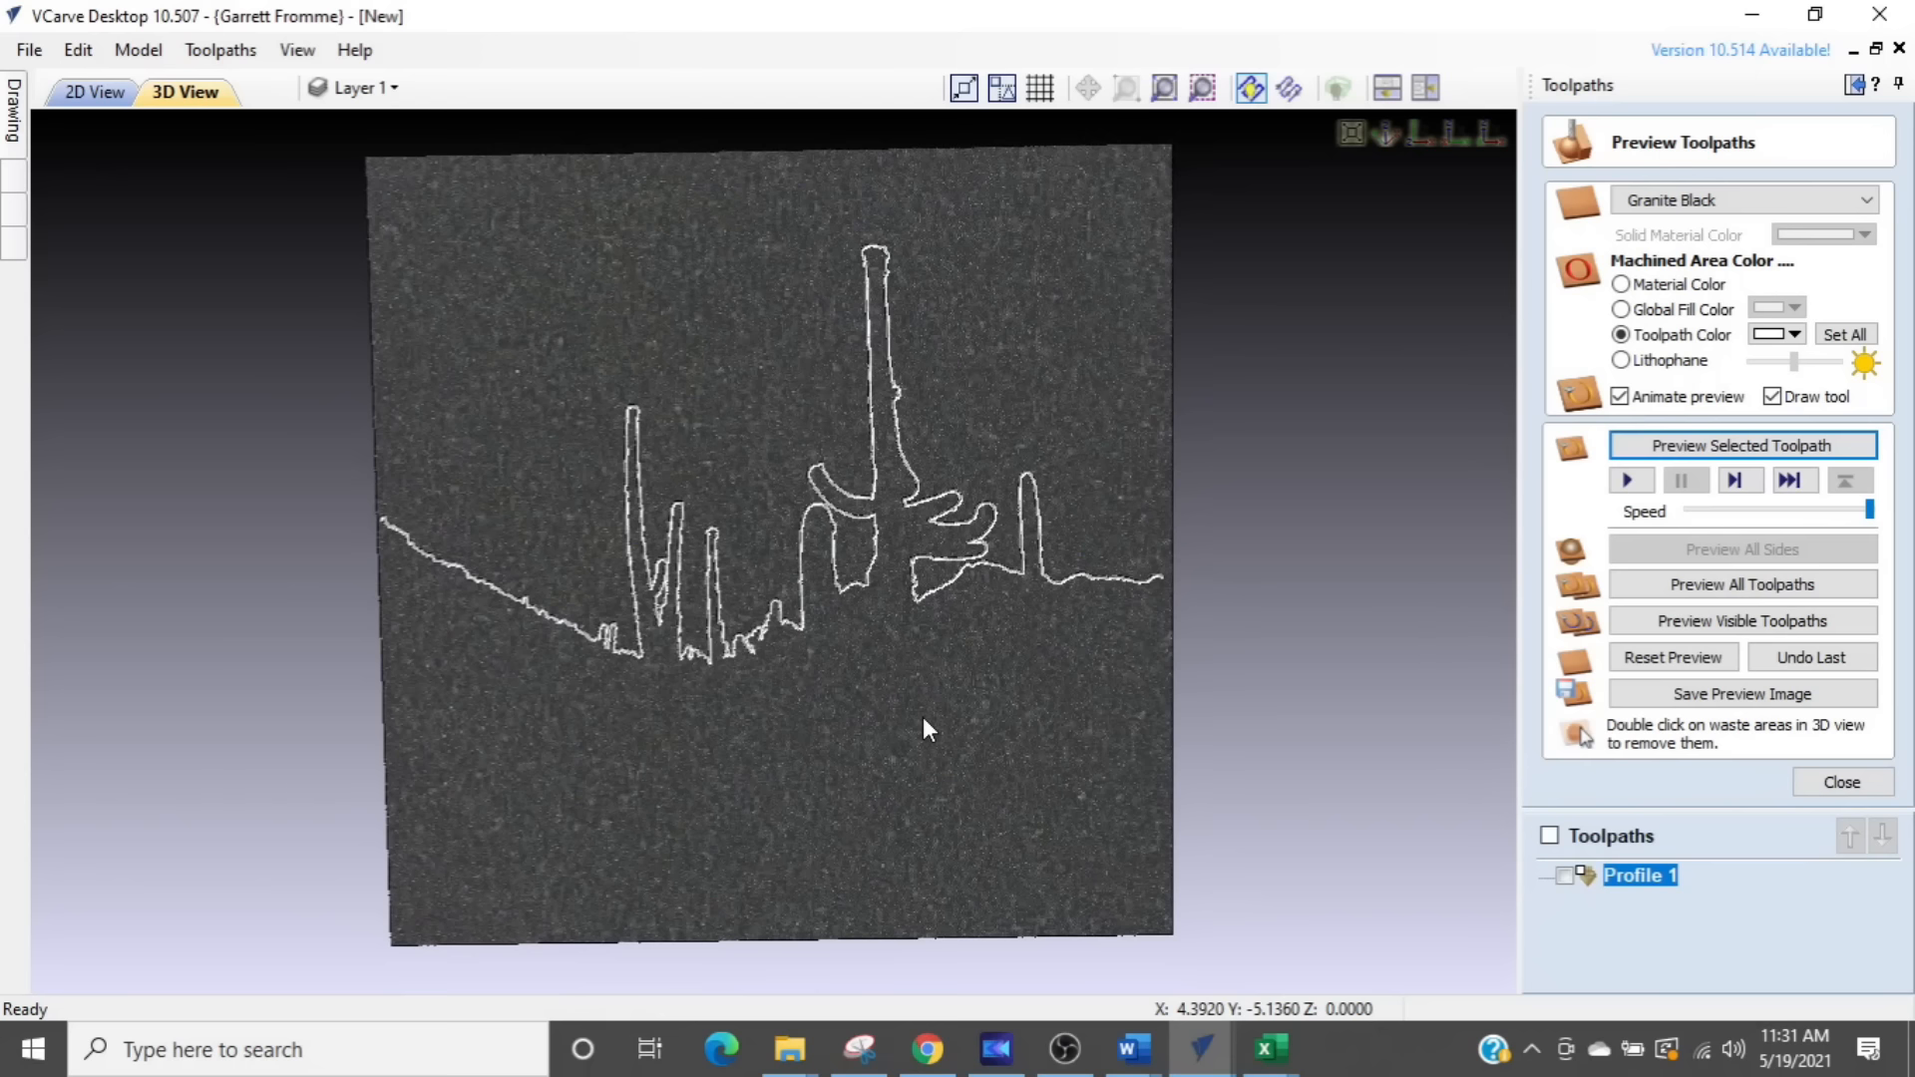
{"action": "scroll", "coordinate": [924, 716], "scroll_direction": "down", "scroll_amount": 1}
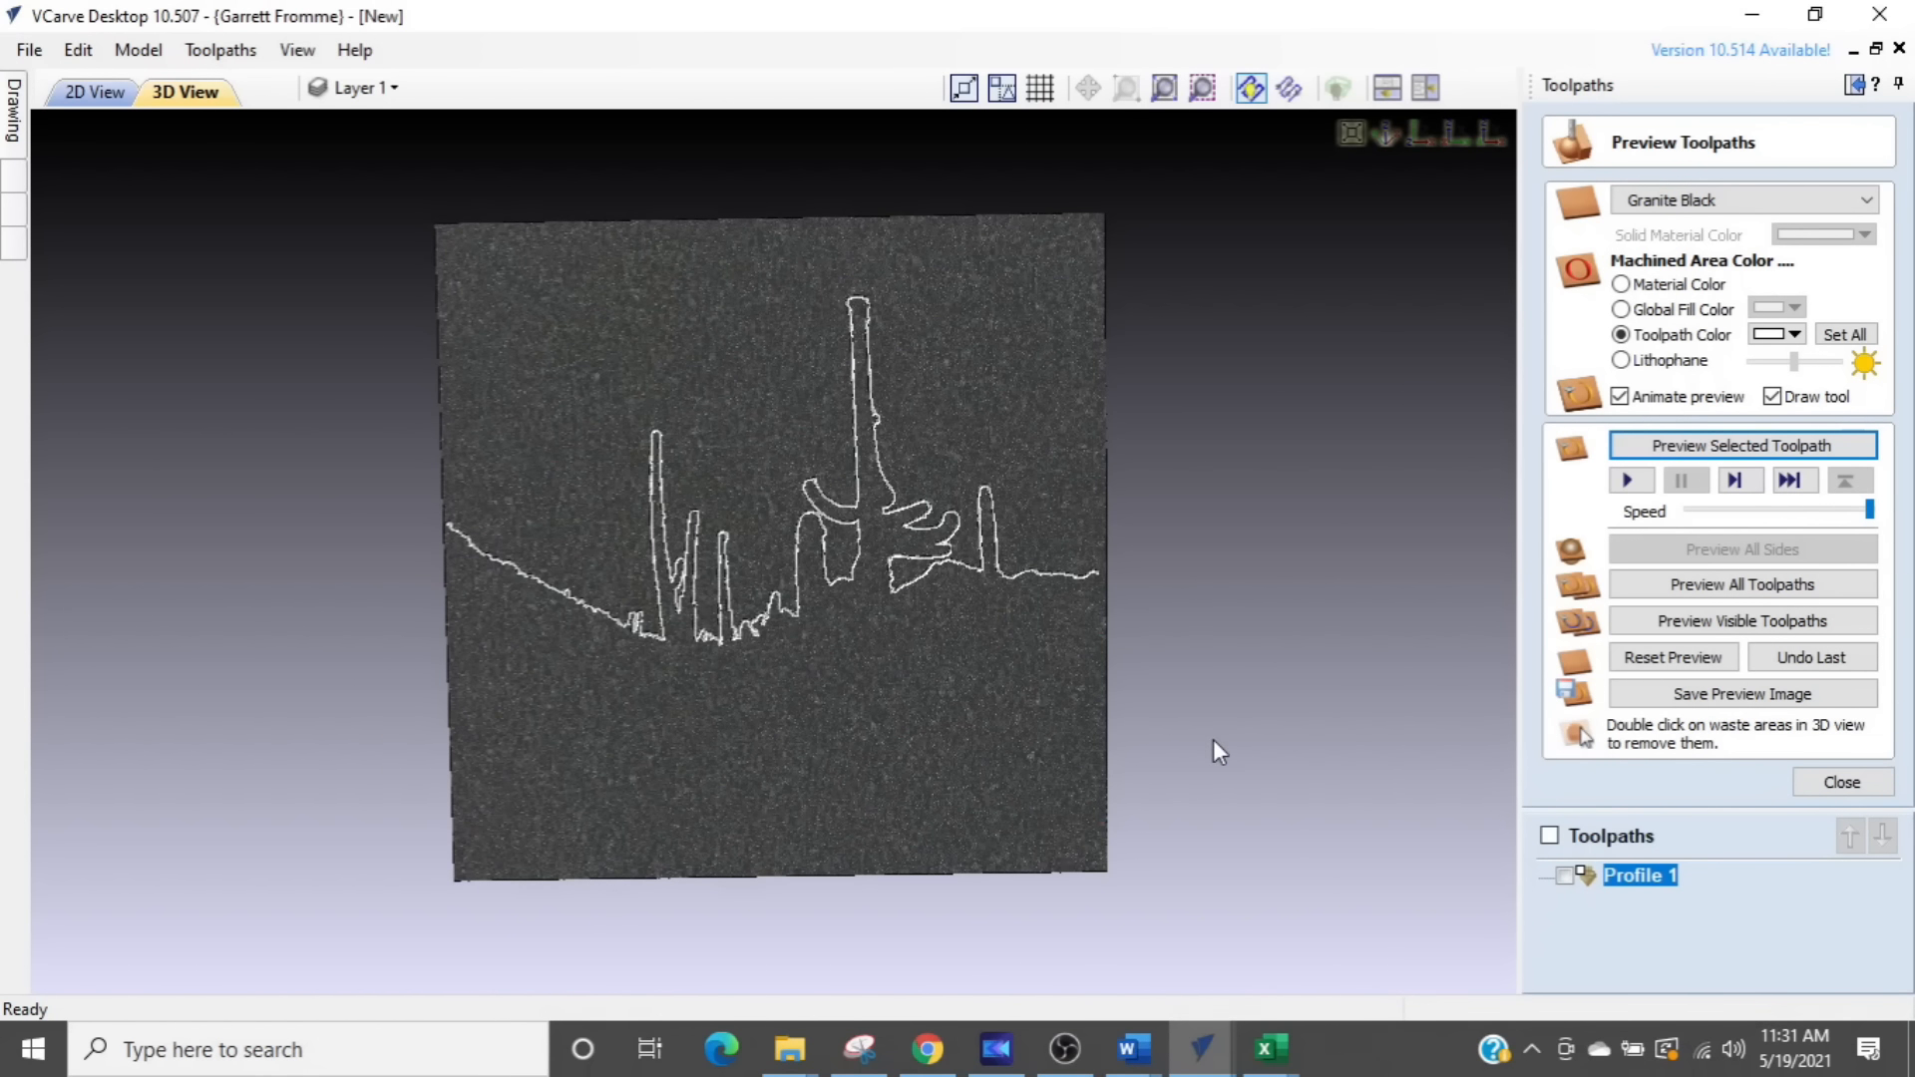
- Show the Bitmap Layer in the 2D view and move the cactus photo off the job area to its right side
{"action": "left_click", "coordinate": [1840, 783]}
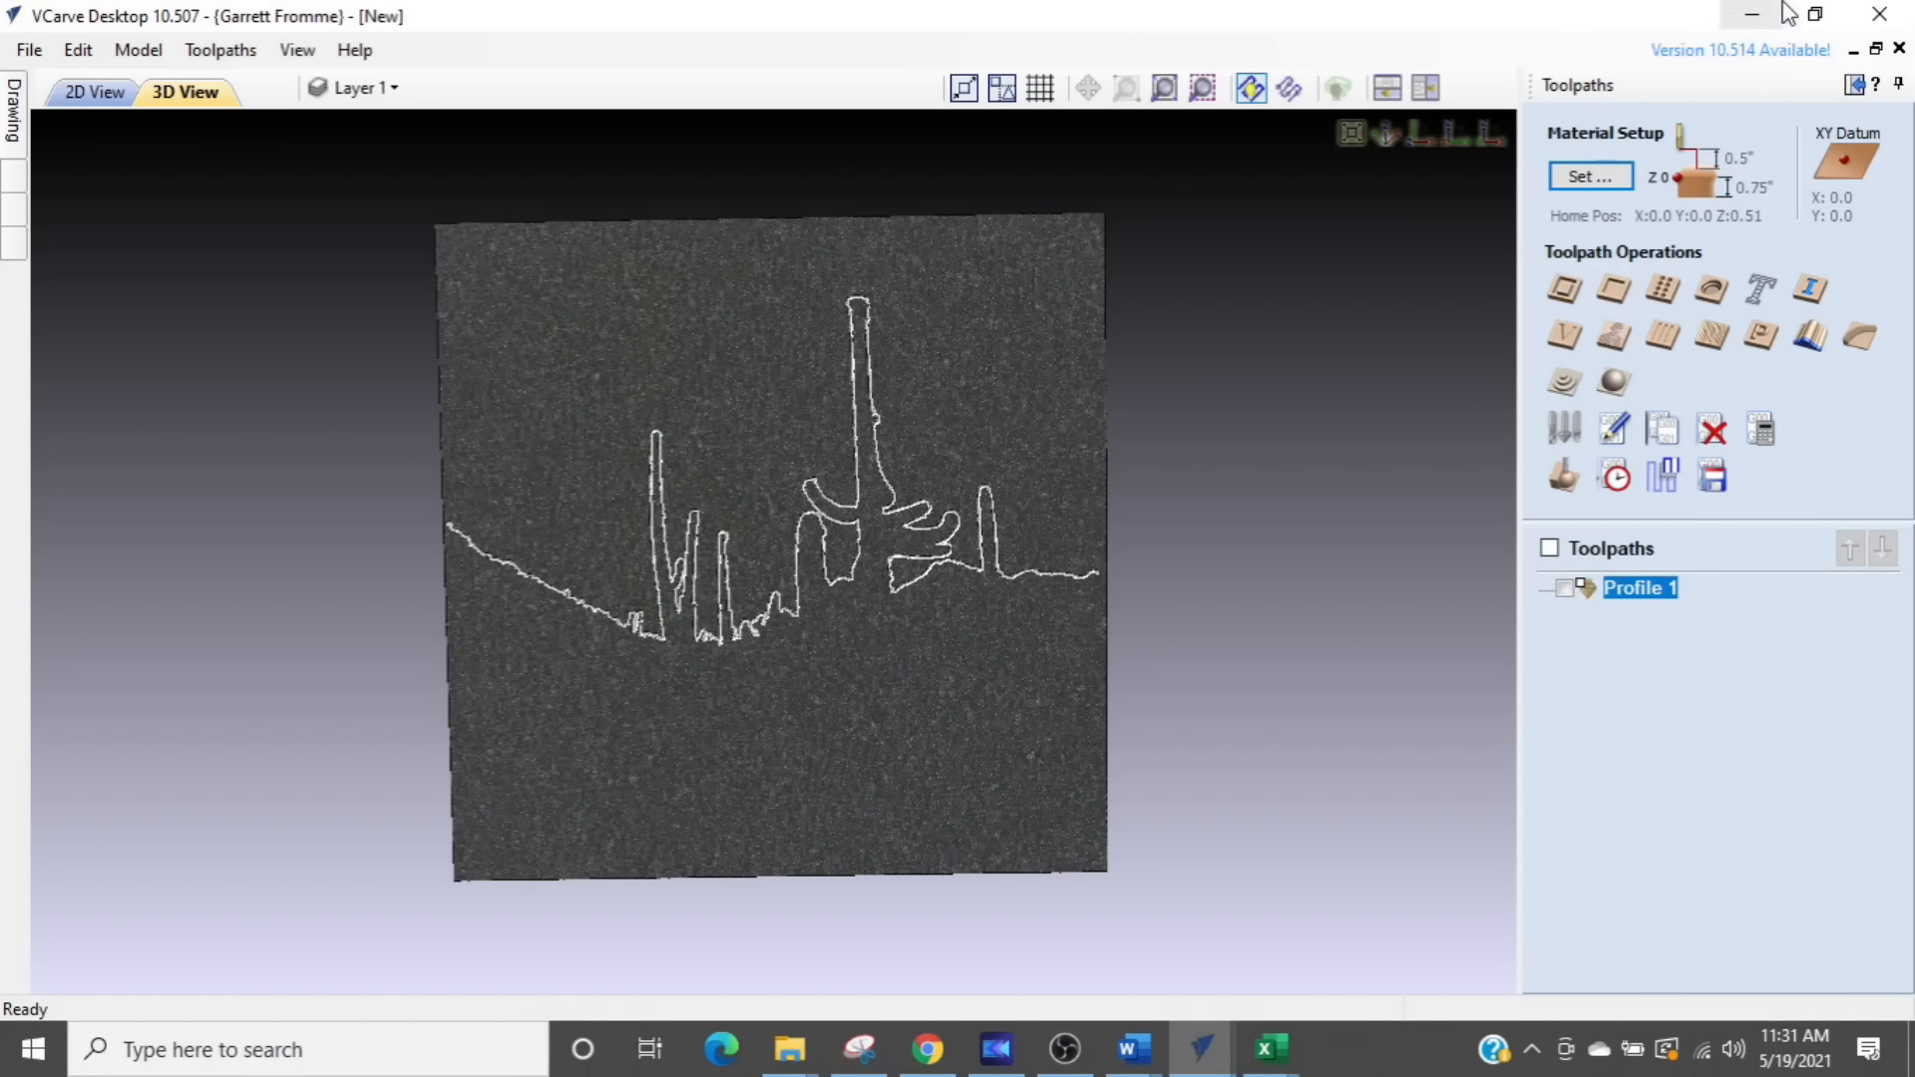
{"action": "left_click", "coordinate": [1852, 86]}
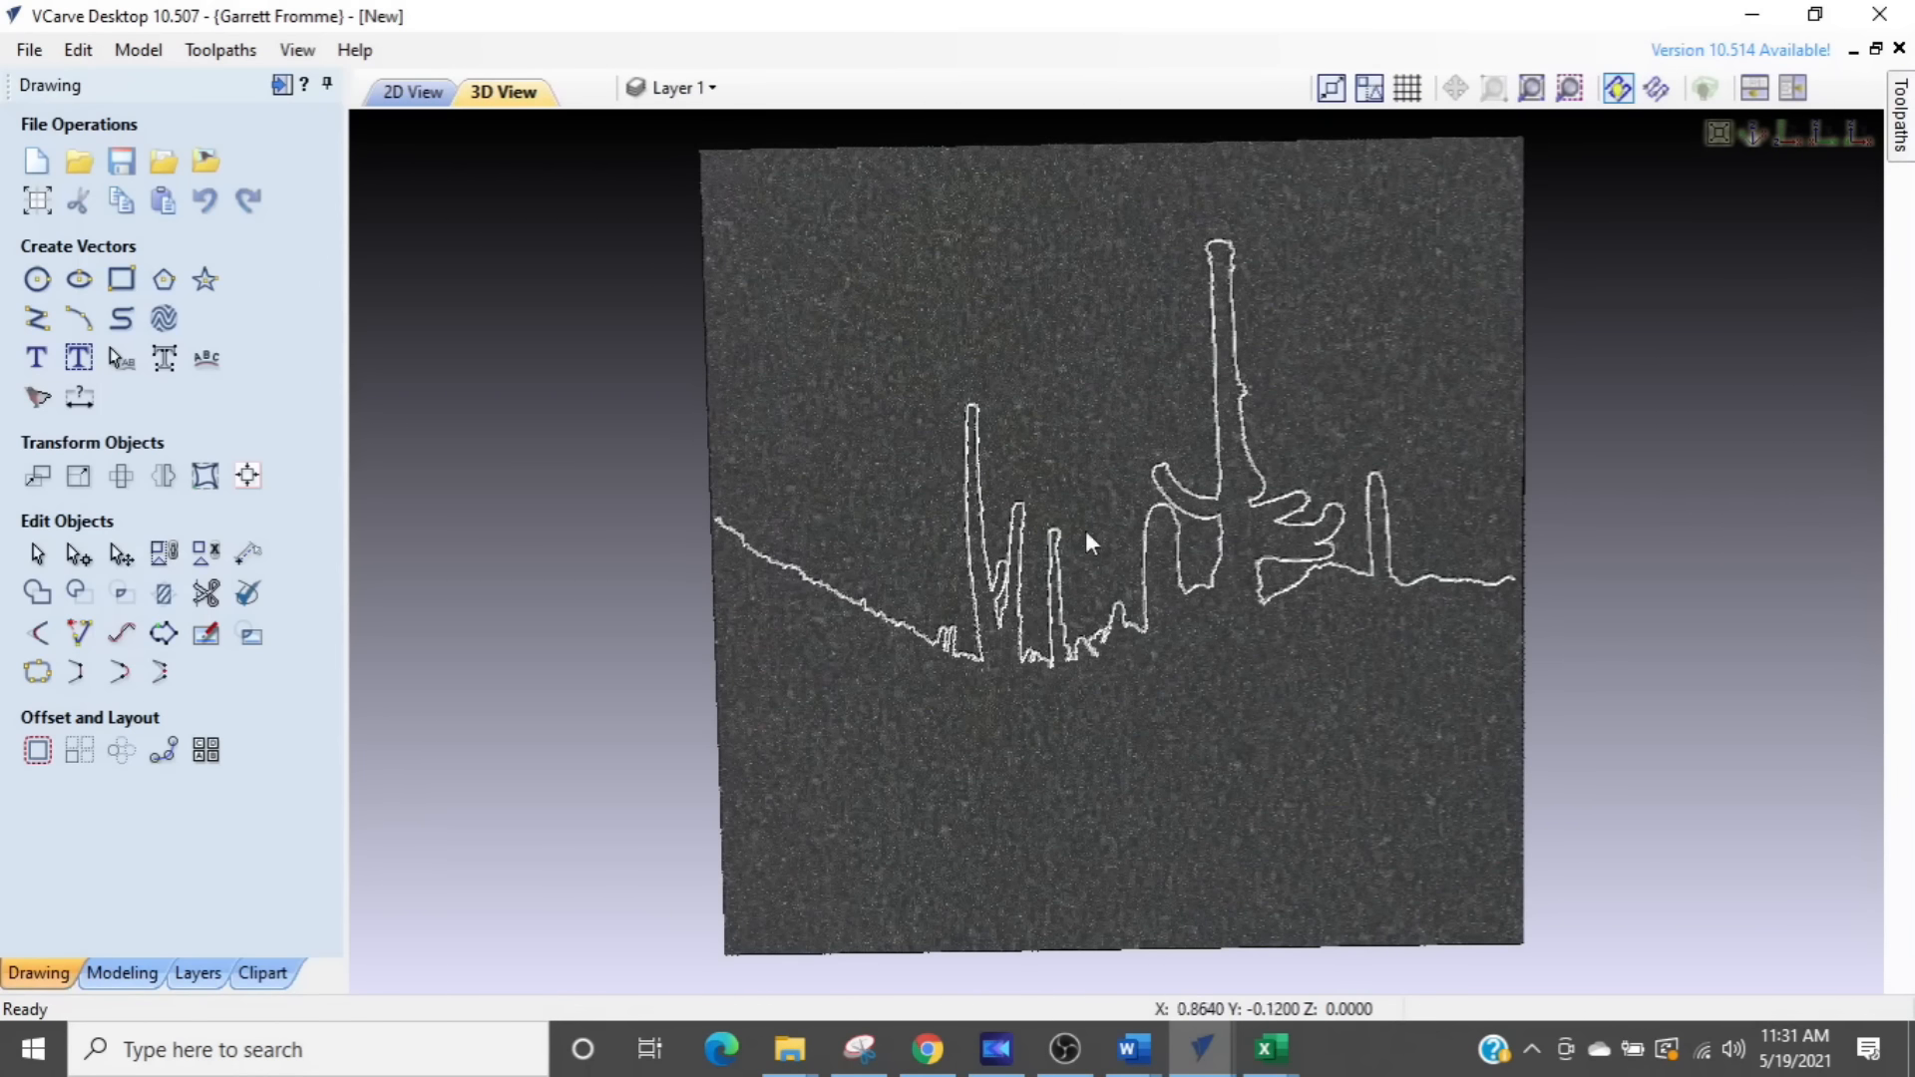
{"action": "left_click", "coordinate": [409, 92]}
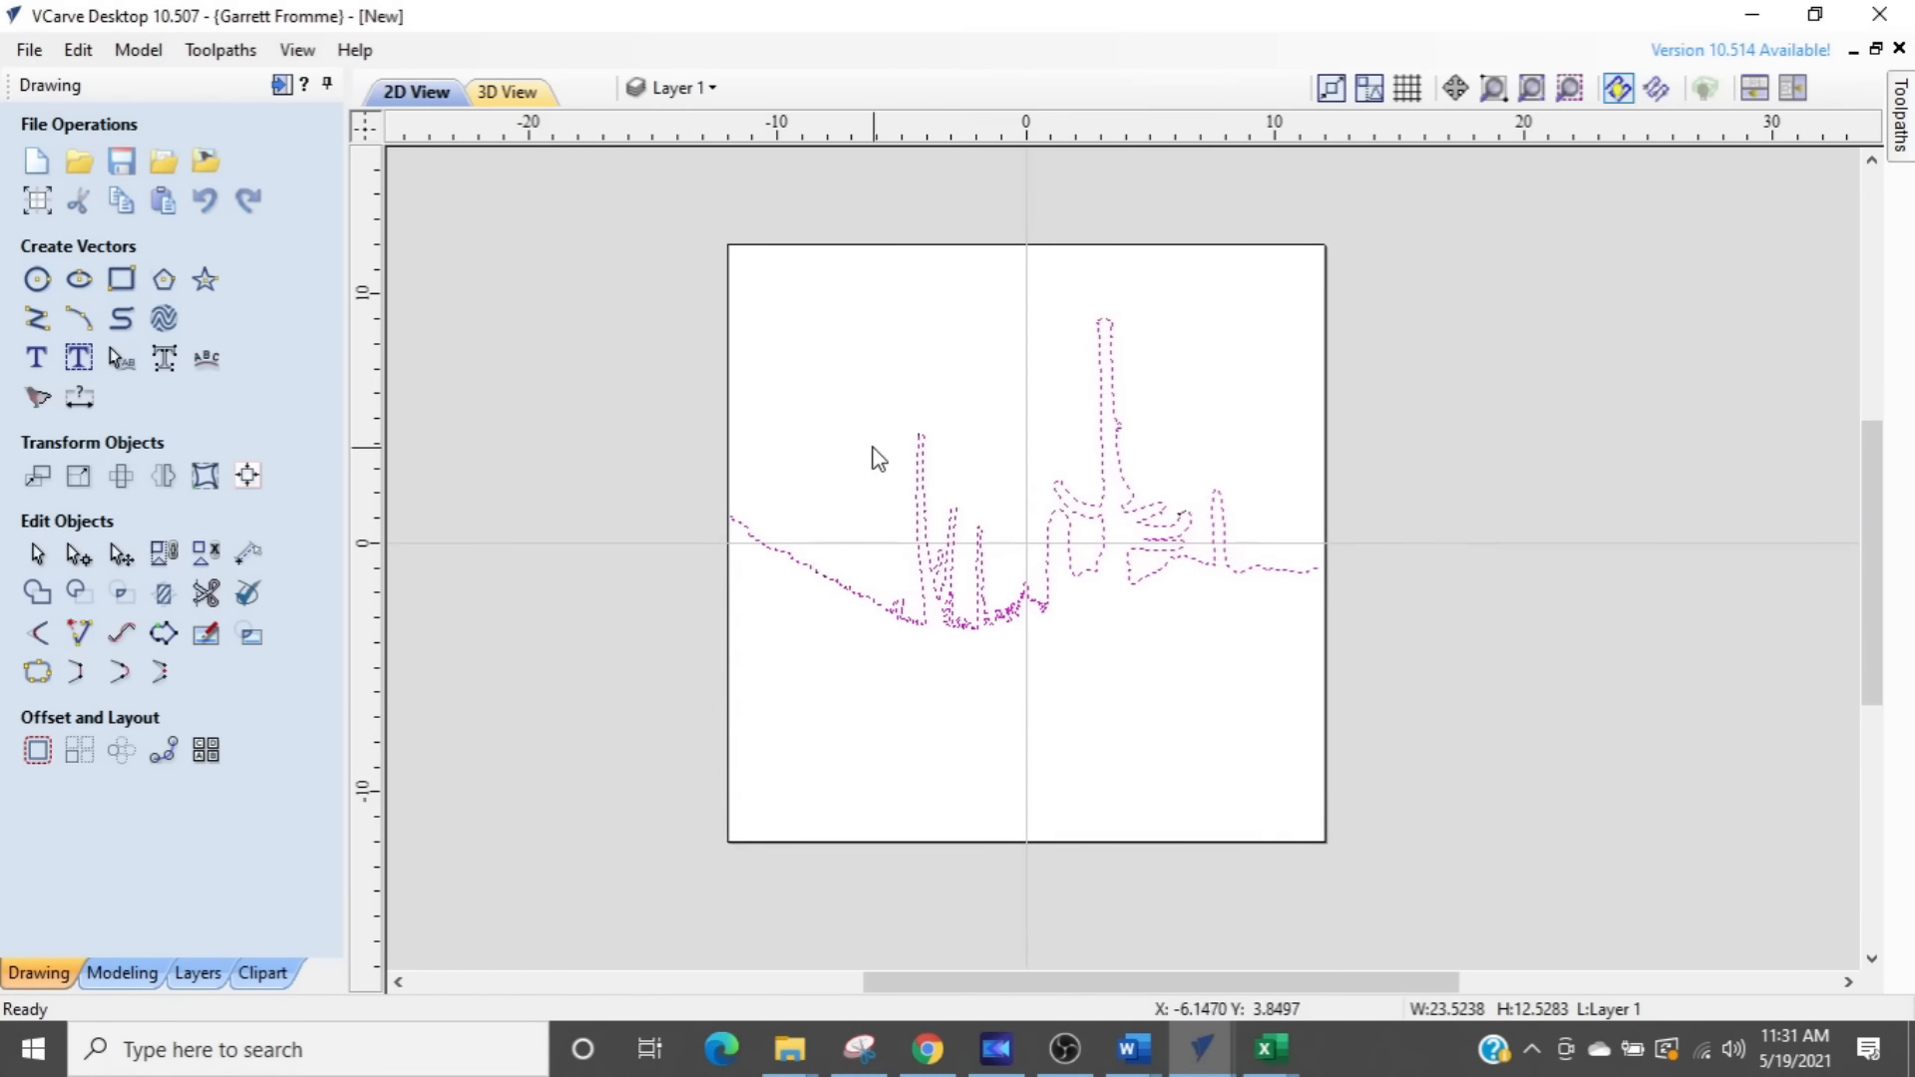
{"action": "left_click", "coordinate": [661, 87]}
{"action": "left_click", "coordinate": [672, 134]}
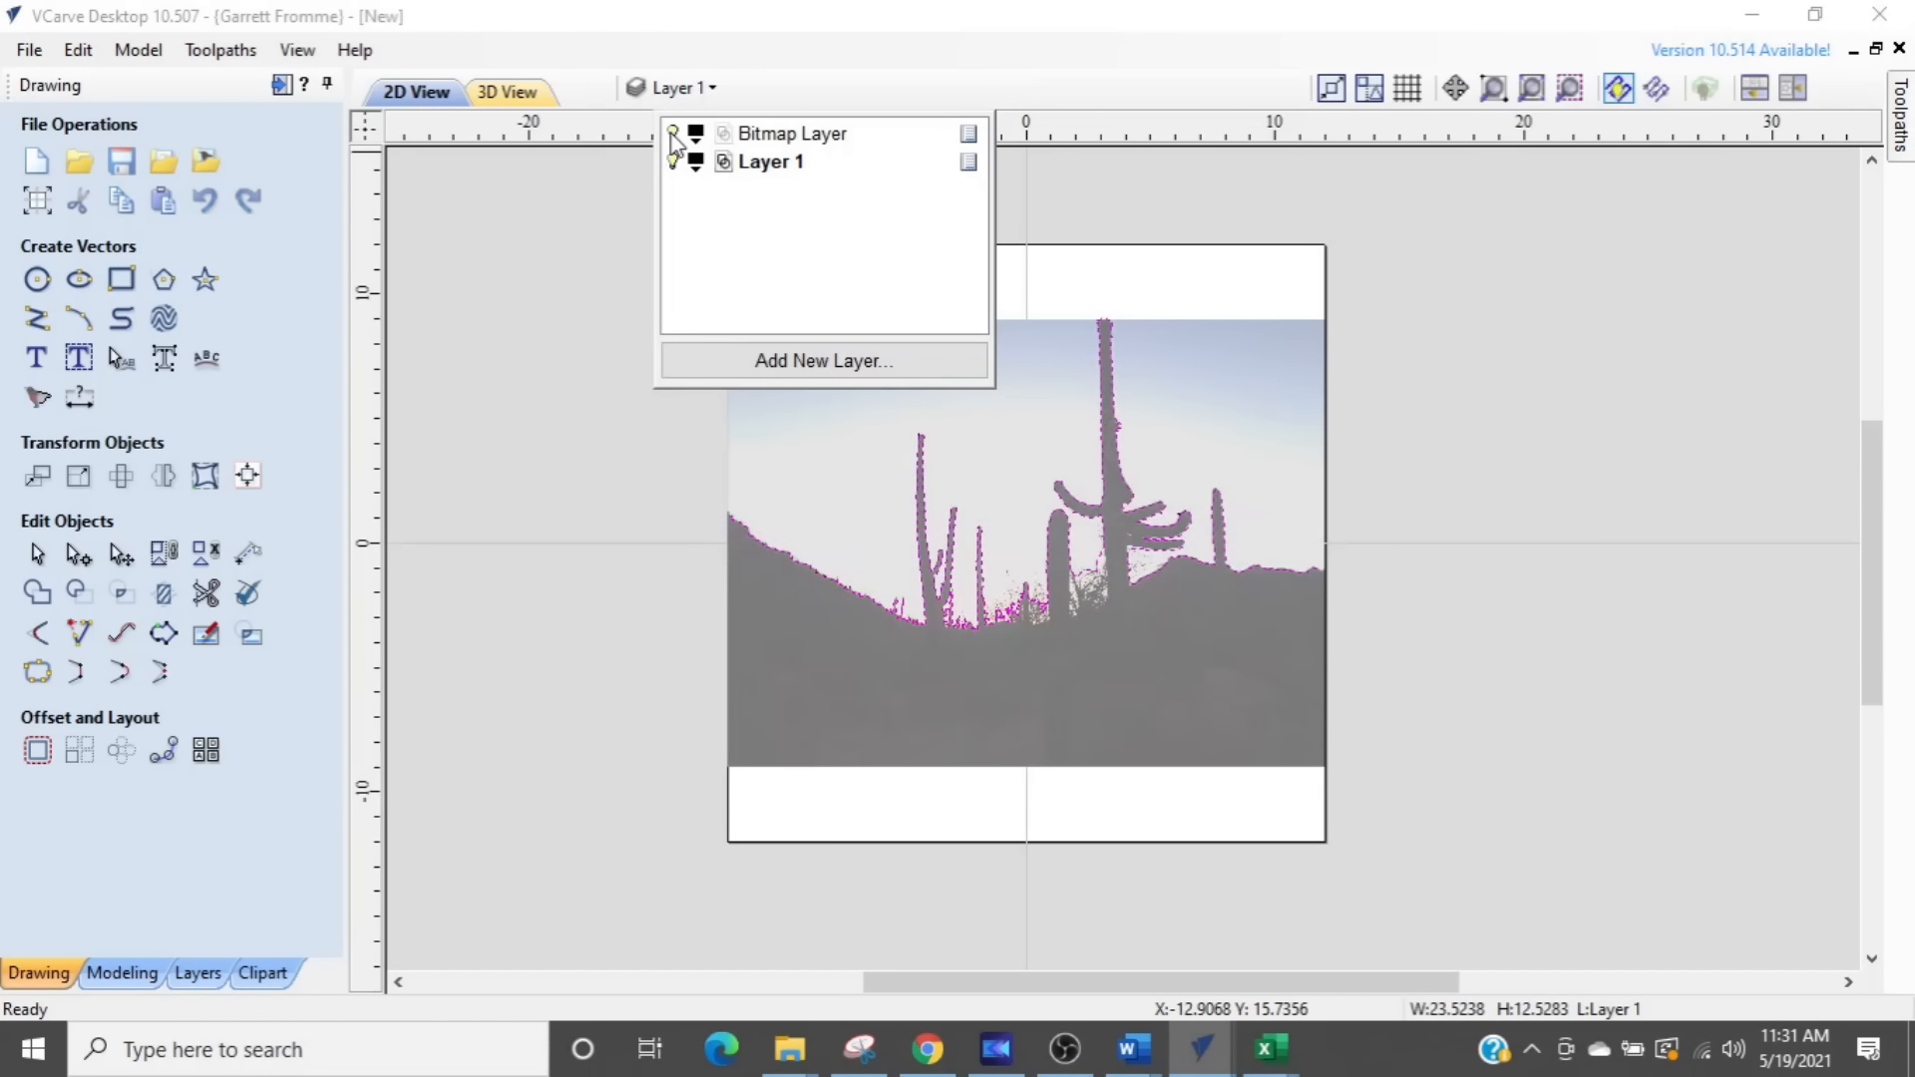
{"action": "left_click", "coordinate": [1216, 427]}
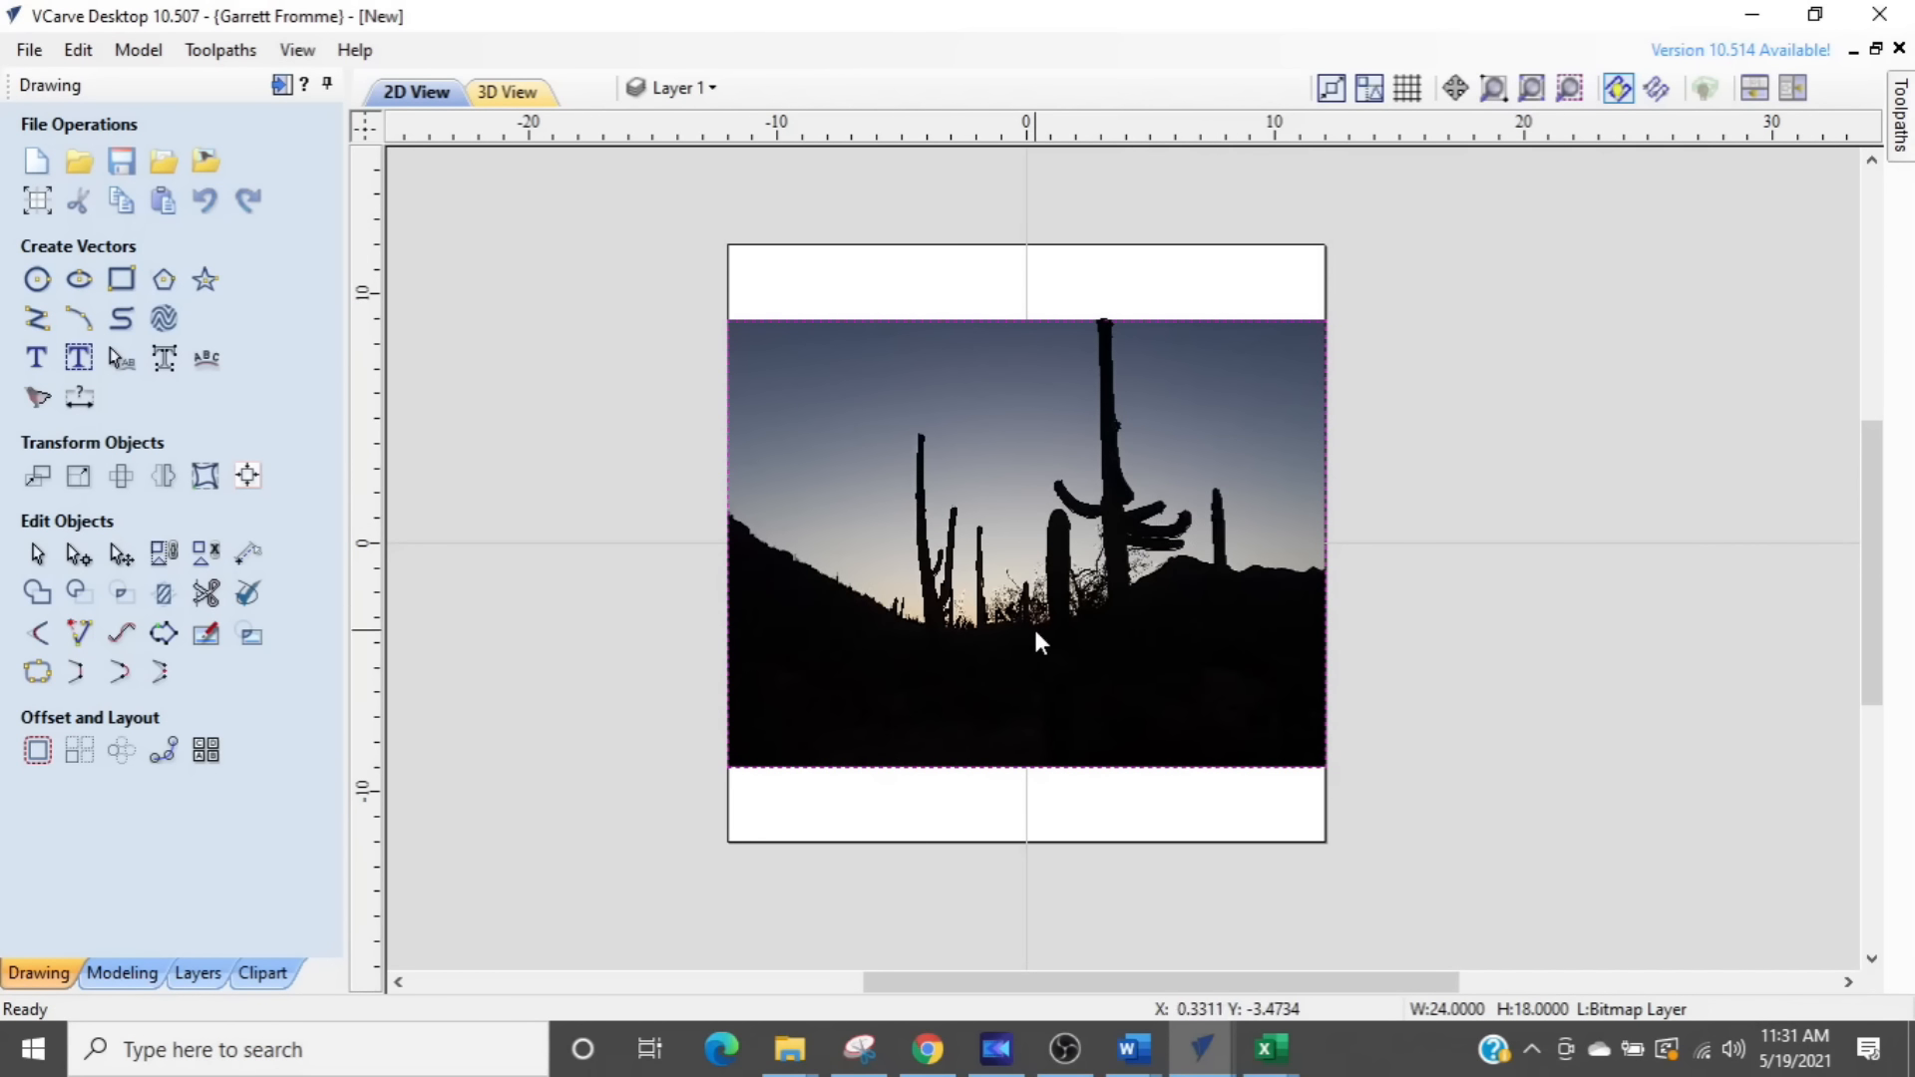
{"action": "left_click", "coordinate": [796, 442]}
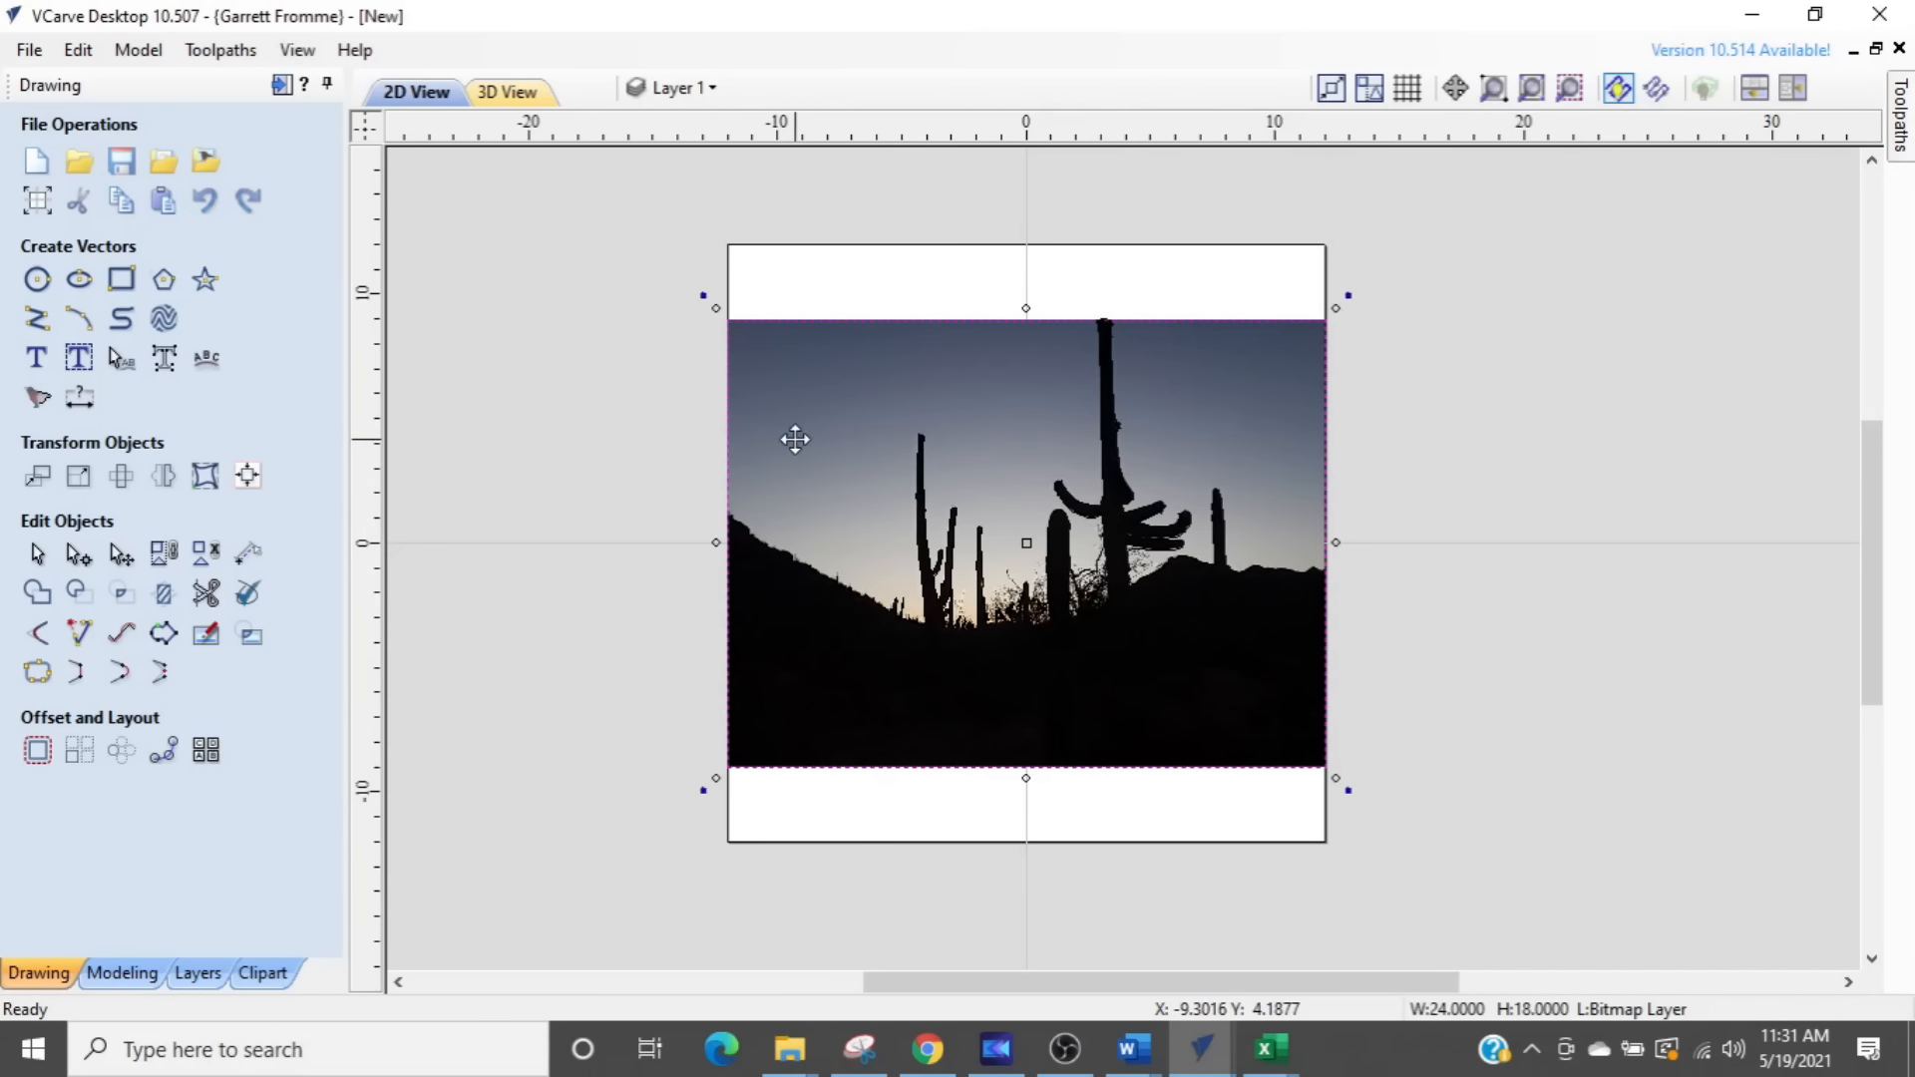
{"action": "left_click_drag", "start_coordinate": [785, 471], "coordinate": [1573, 327]}
{"action": "left_click", "coordinate": [795, 389]}
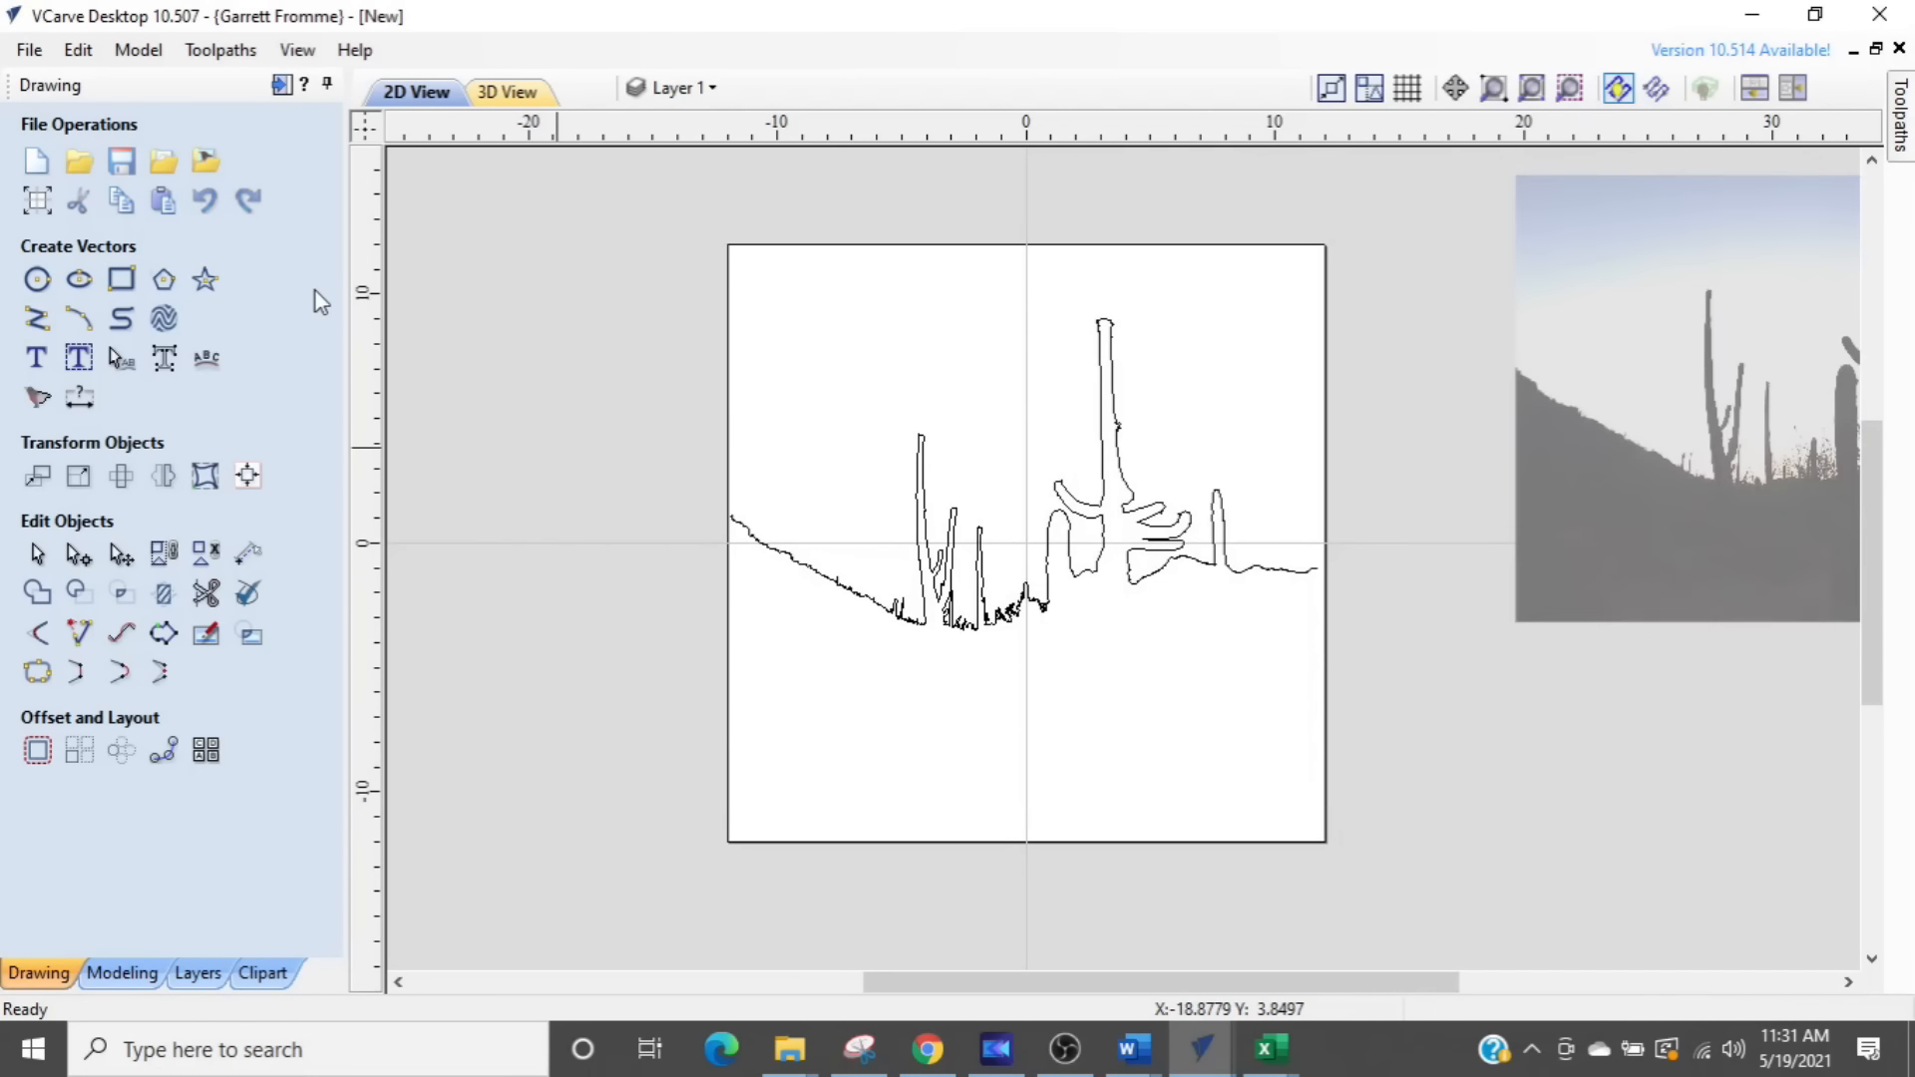
- Switch to Chrome and search Google Images for "arizona map"
{"action": "left_click", "coordinate": [925, 1055]}
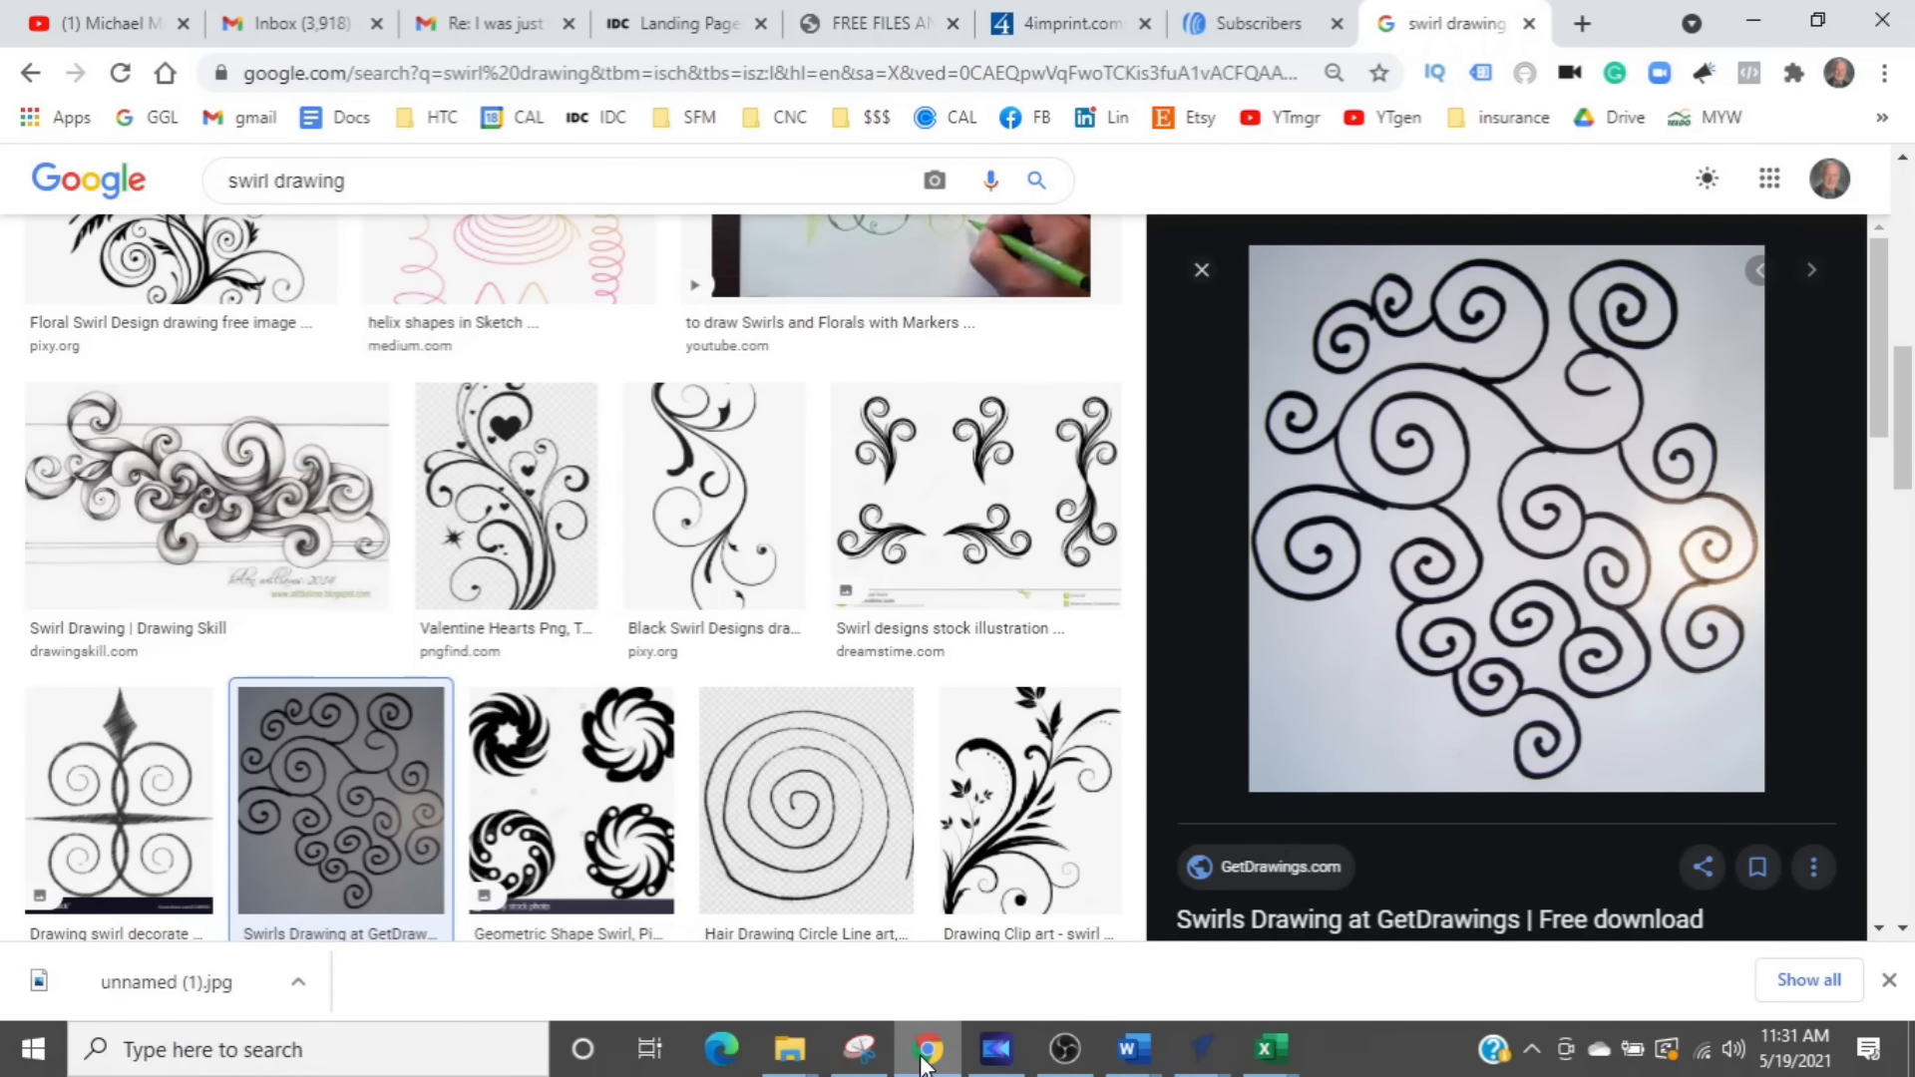
{"action": "mouse_move", "coordinate": [1204, 1055]}
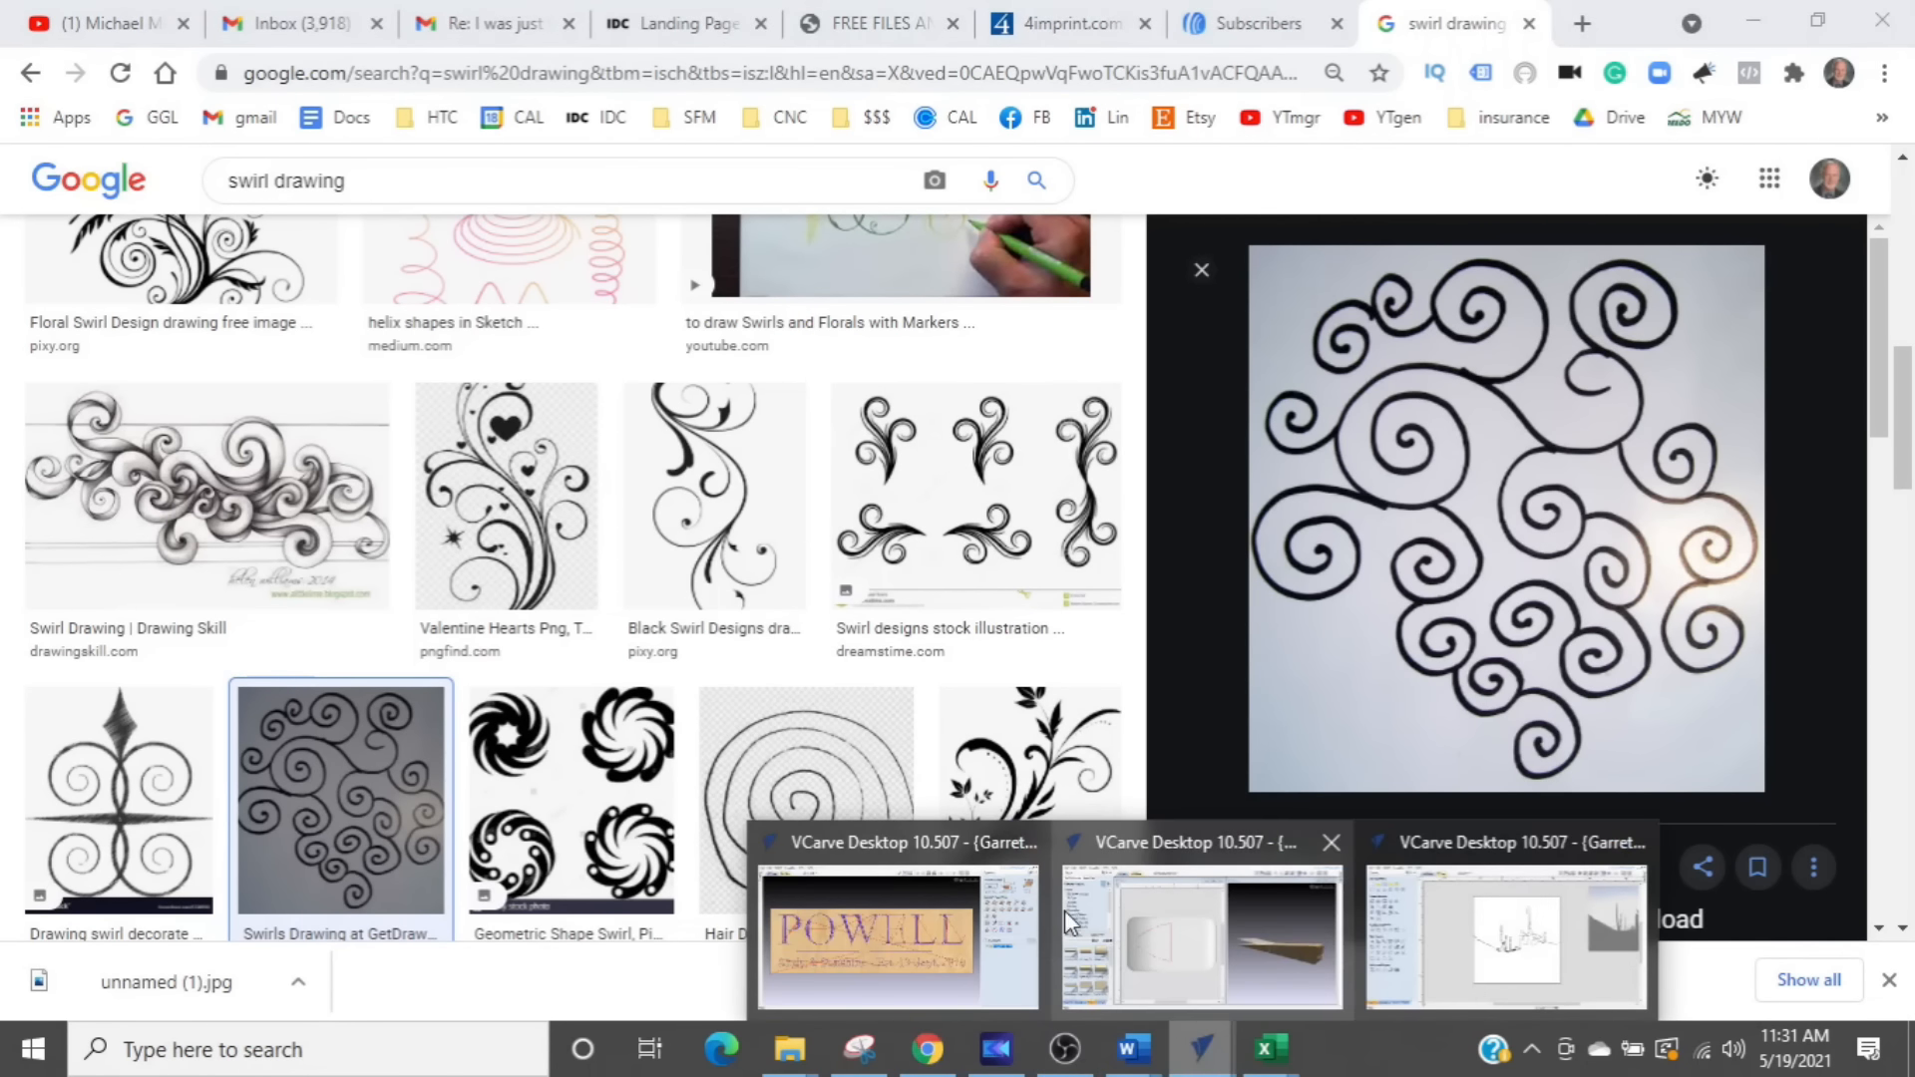
{"action": "left_click", "coordinate": [1386, 928]}
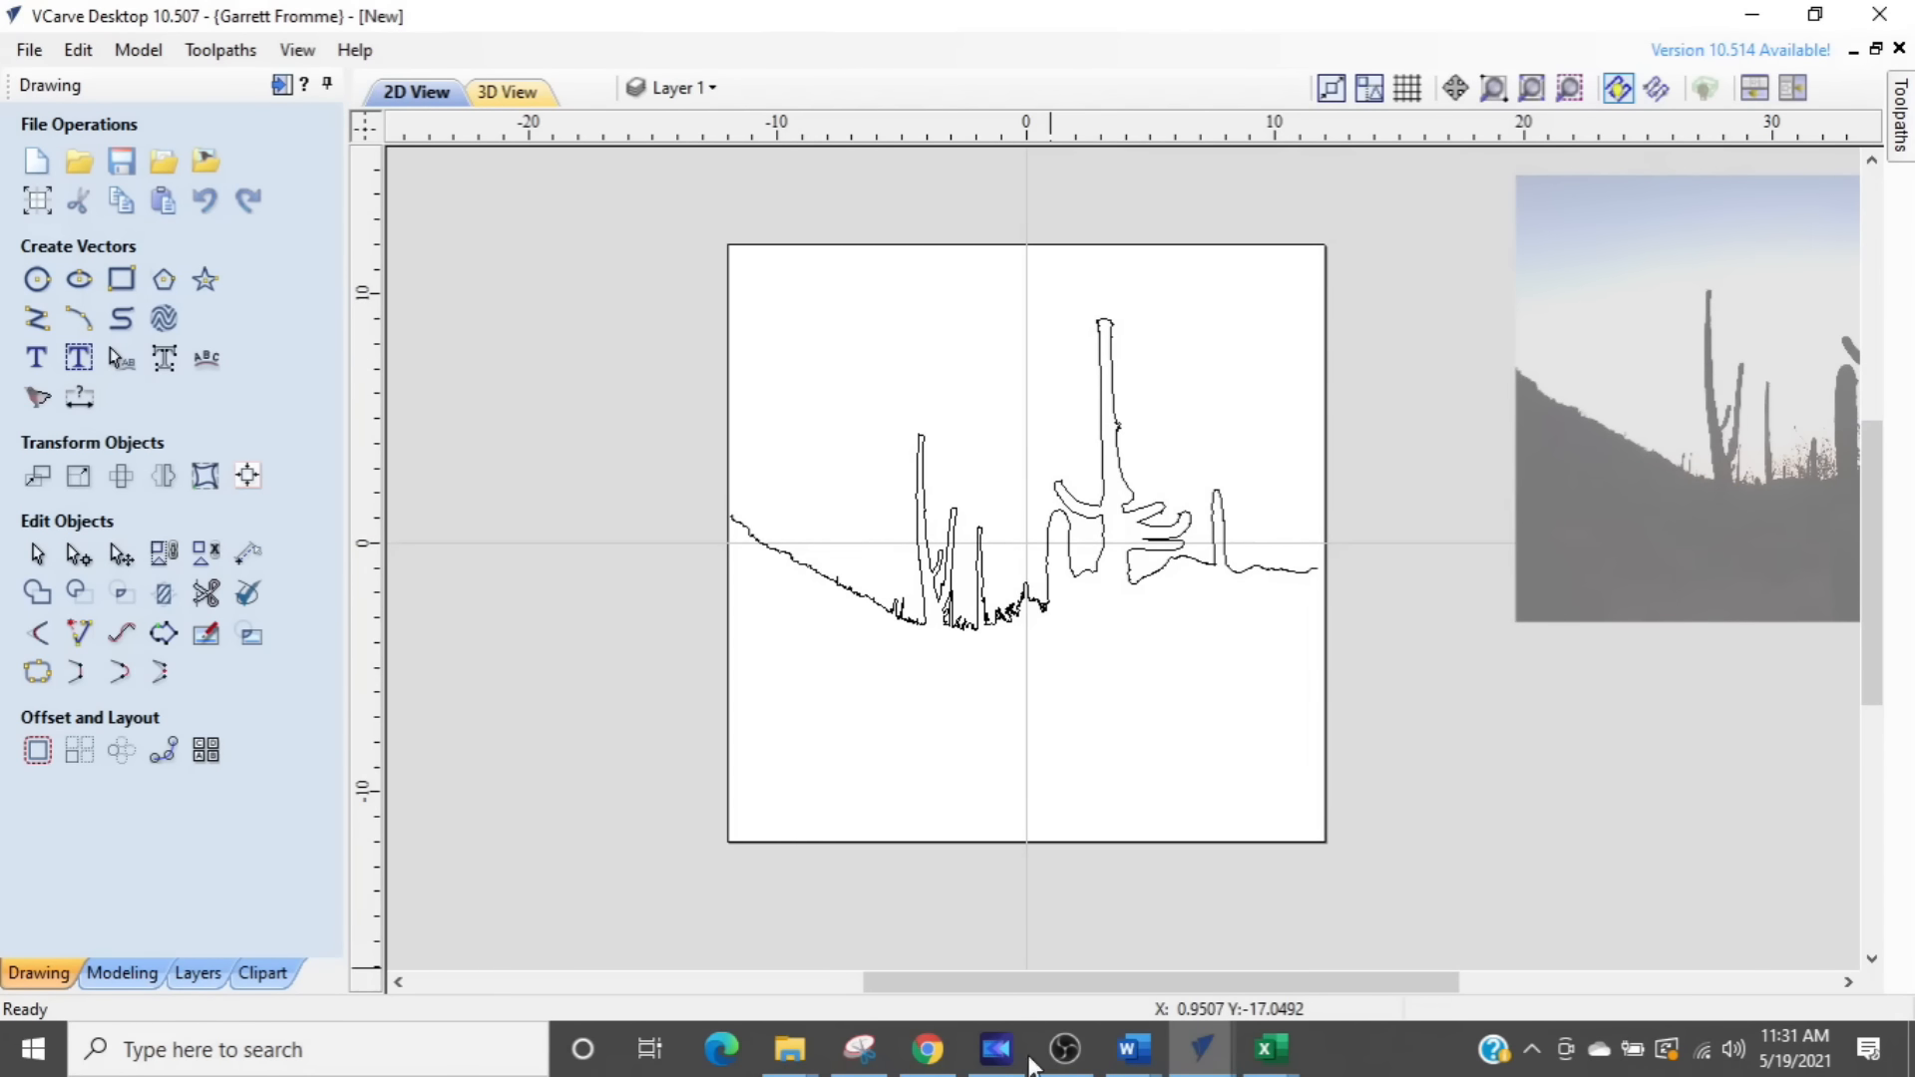
{"action": "left_click", "coordinate": [928, 1049]}
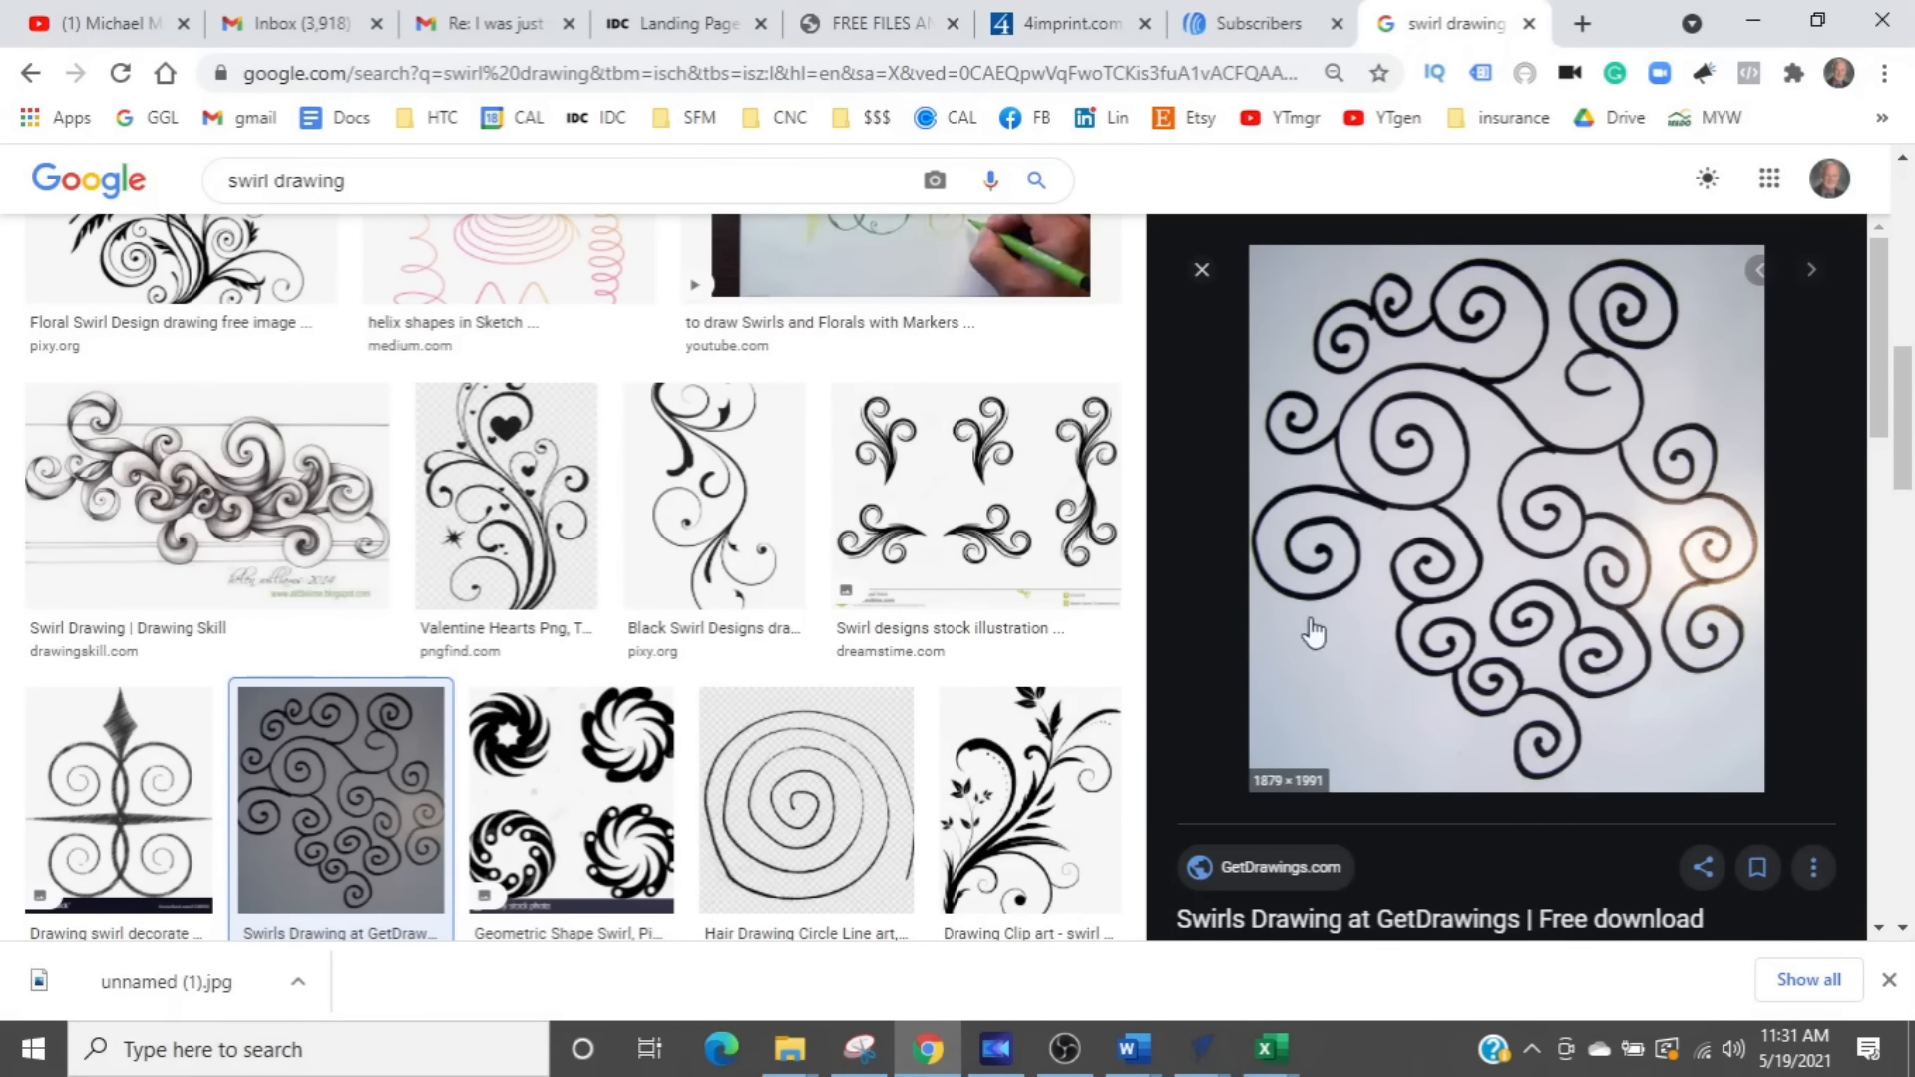
{"action": "triple_click", "coordinate": [299, 180]}
{"action": "type", "text": "arizona map"}
{"action": "key", "text": "Return"}
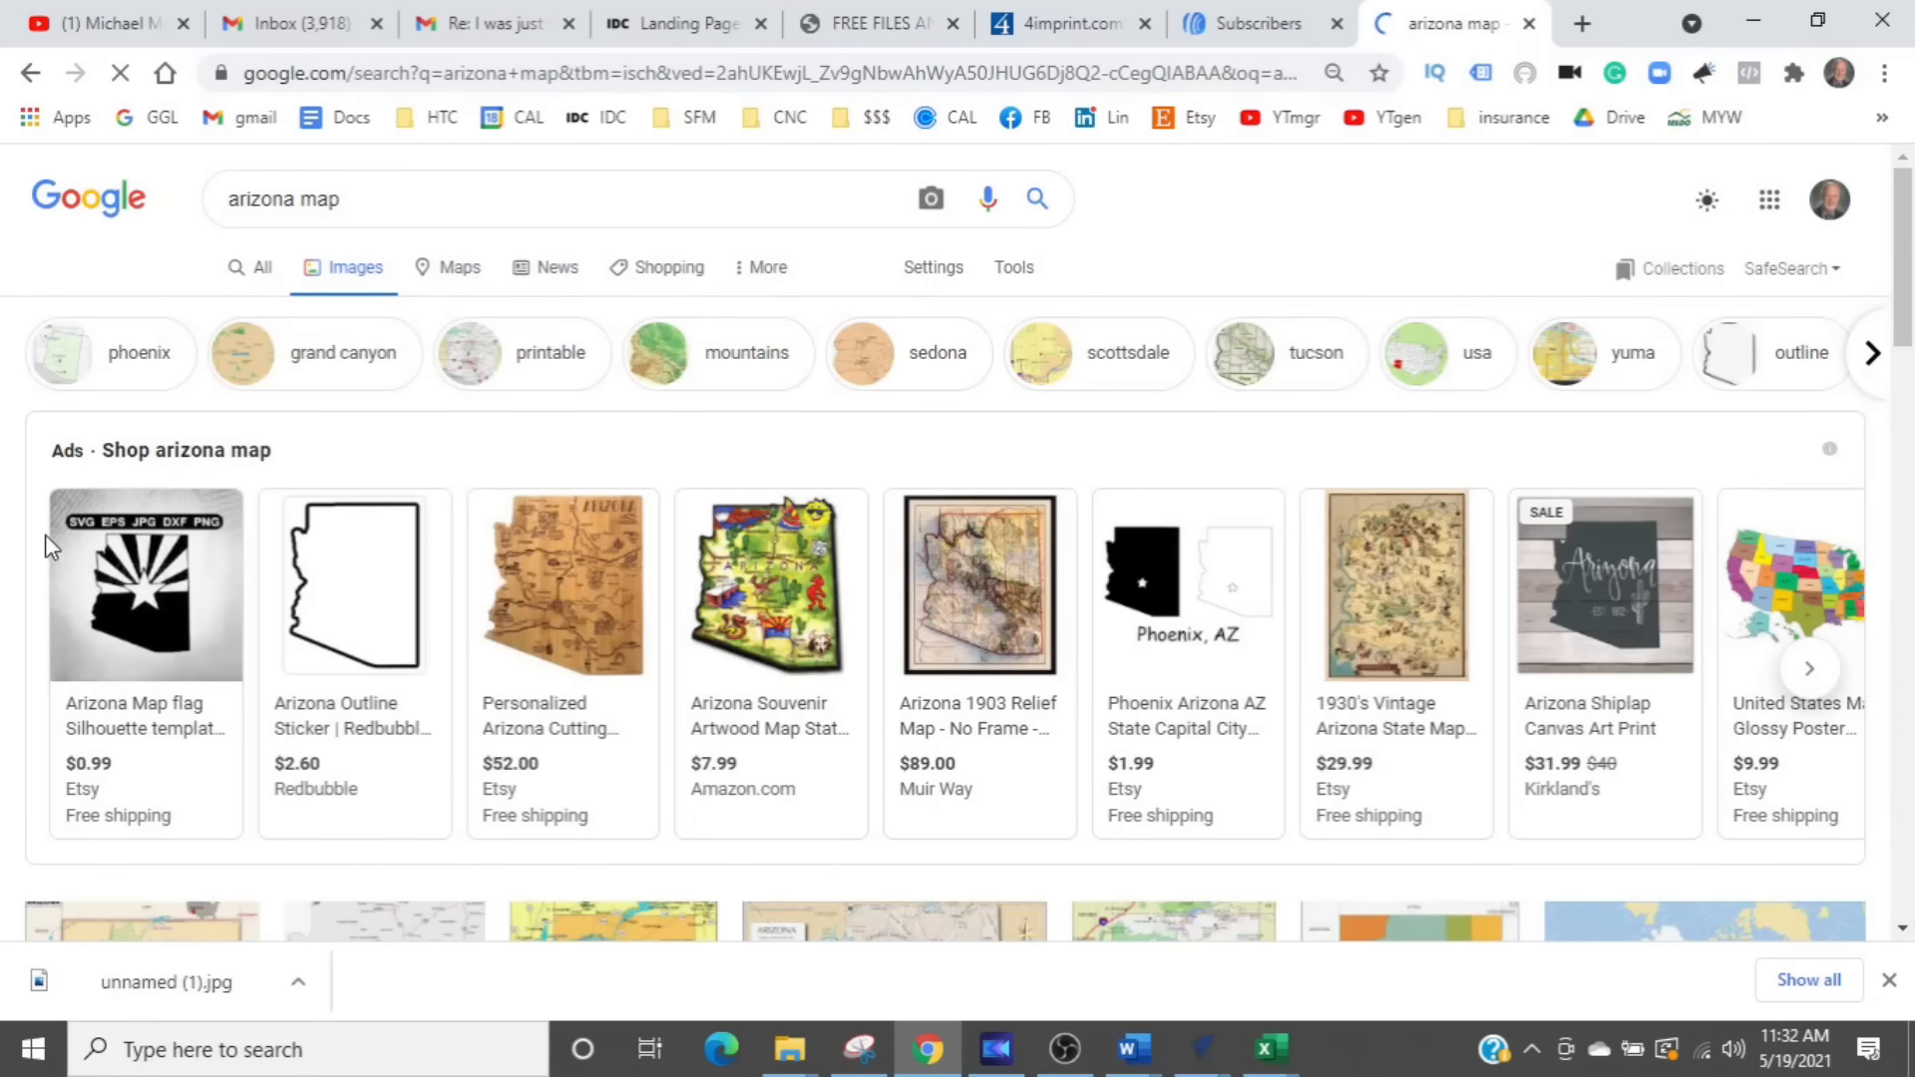
- Open the yellow Arizona US State PowerPoint map from the results and save it to Downloads as the JPEG Arizona_500_72RSPWeb
{"action": "scroll", "coordinate": [309, 698], "scroll_direction": "down", "scroll_amount": 5}
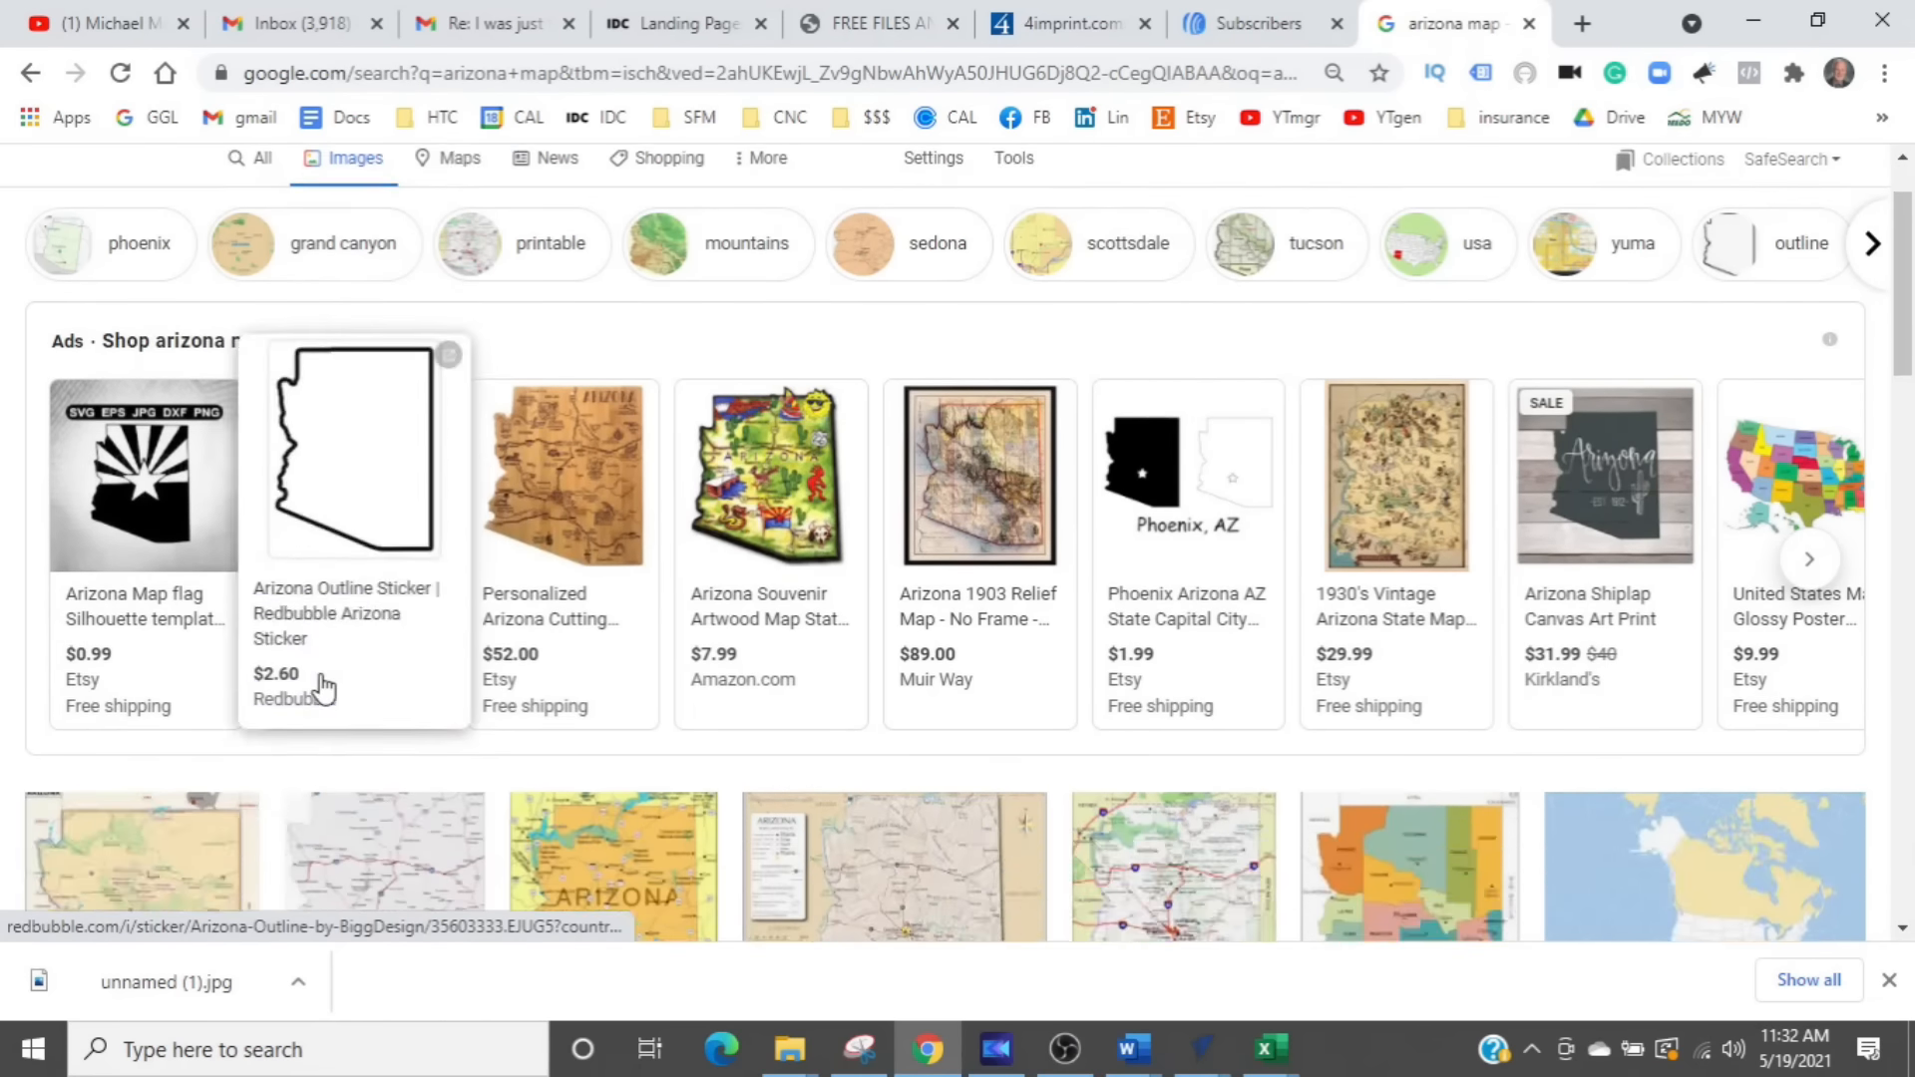
{"action": "scroll", "coordinate": [339, 667], "scroll_direction": "up", "scroll_amount": 1}
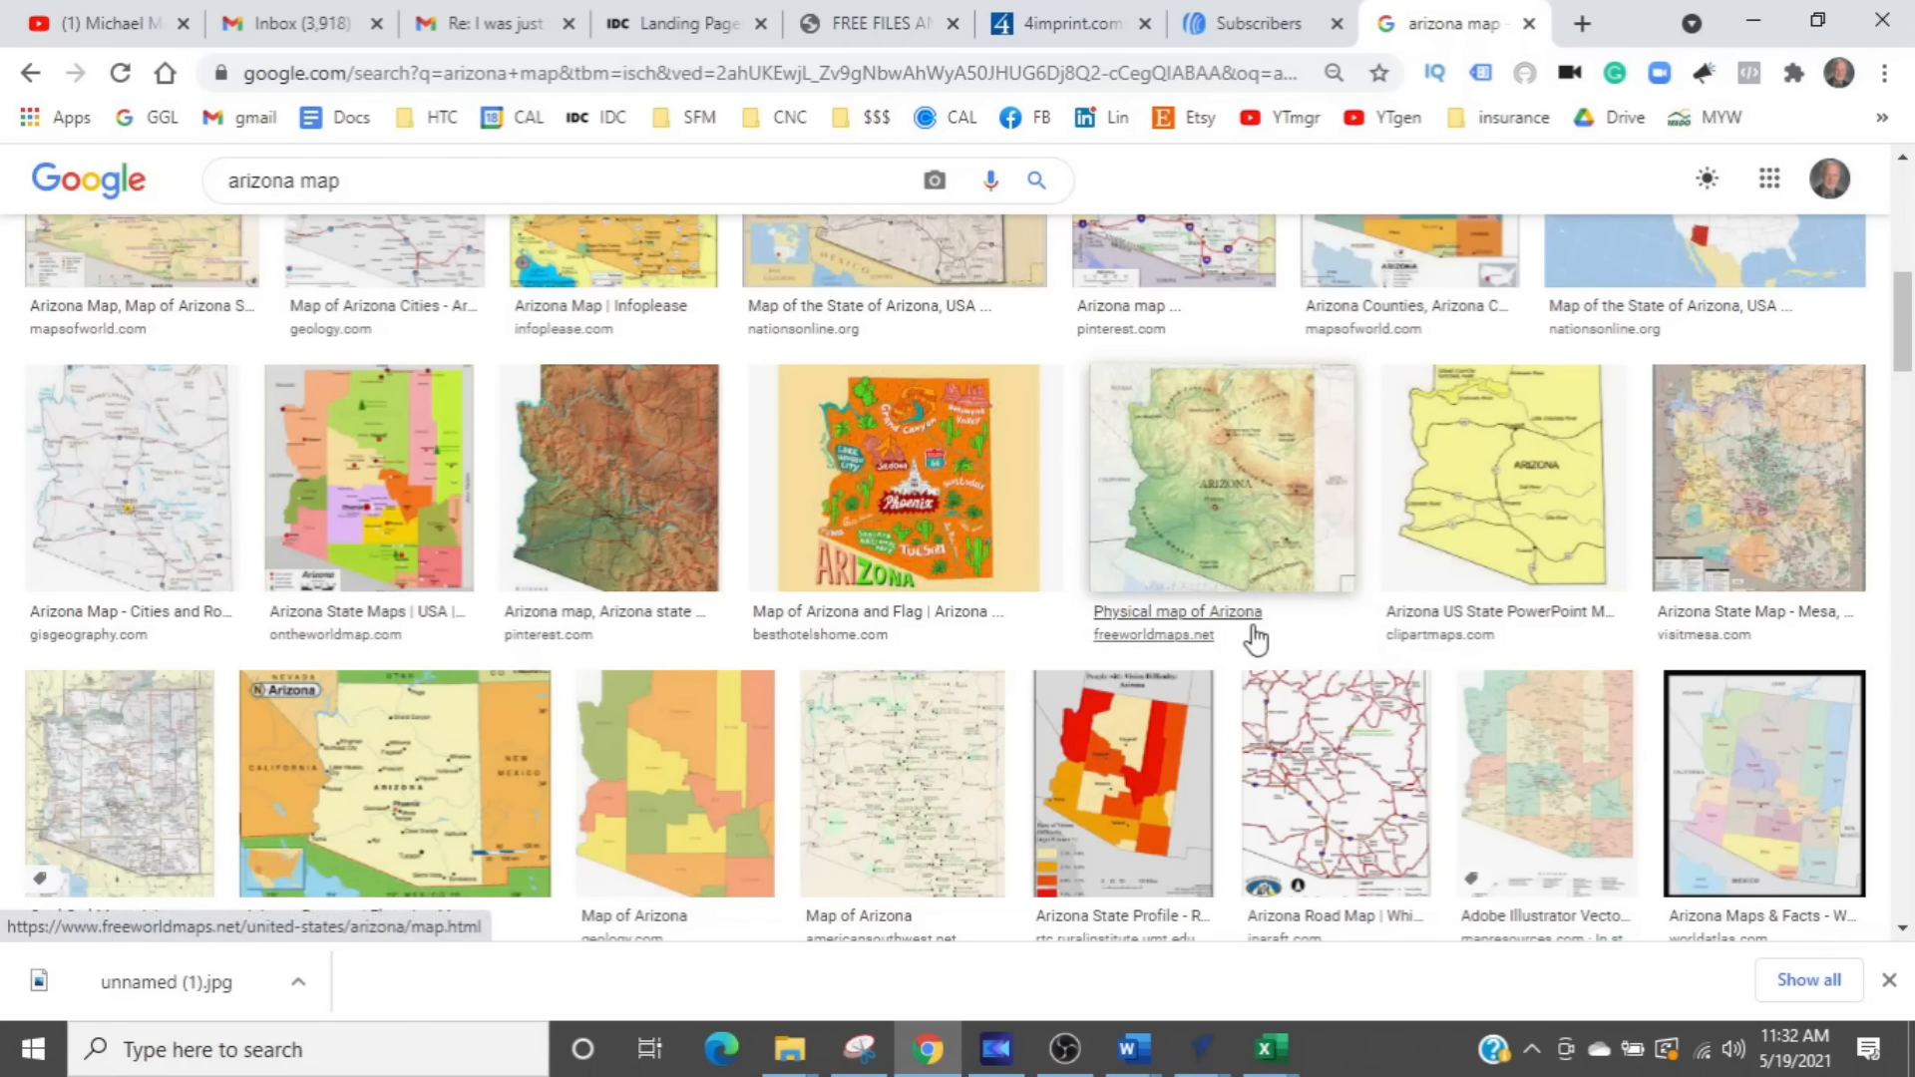
{"action": "left_click", "coordinate": [1503, 531]}
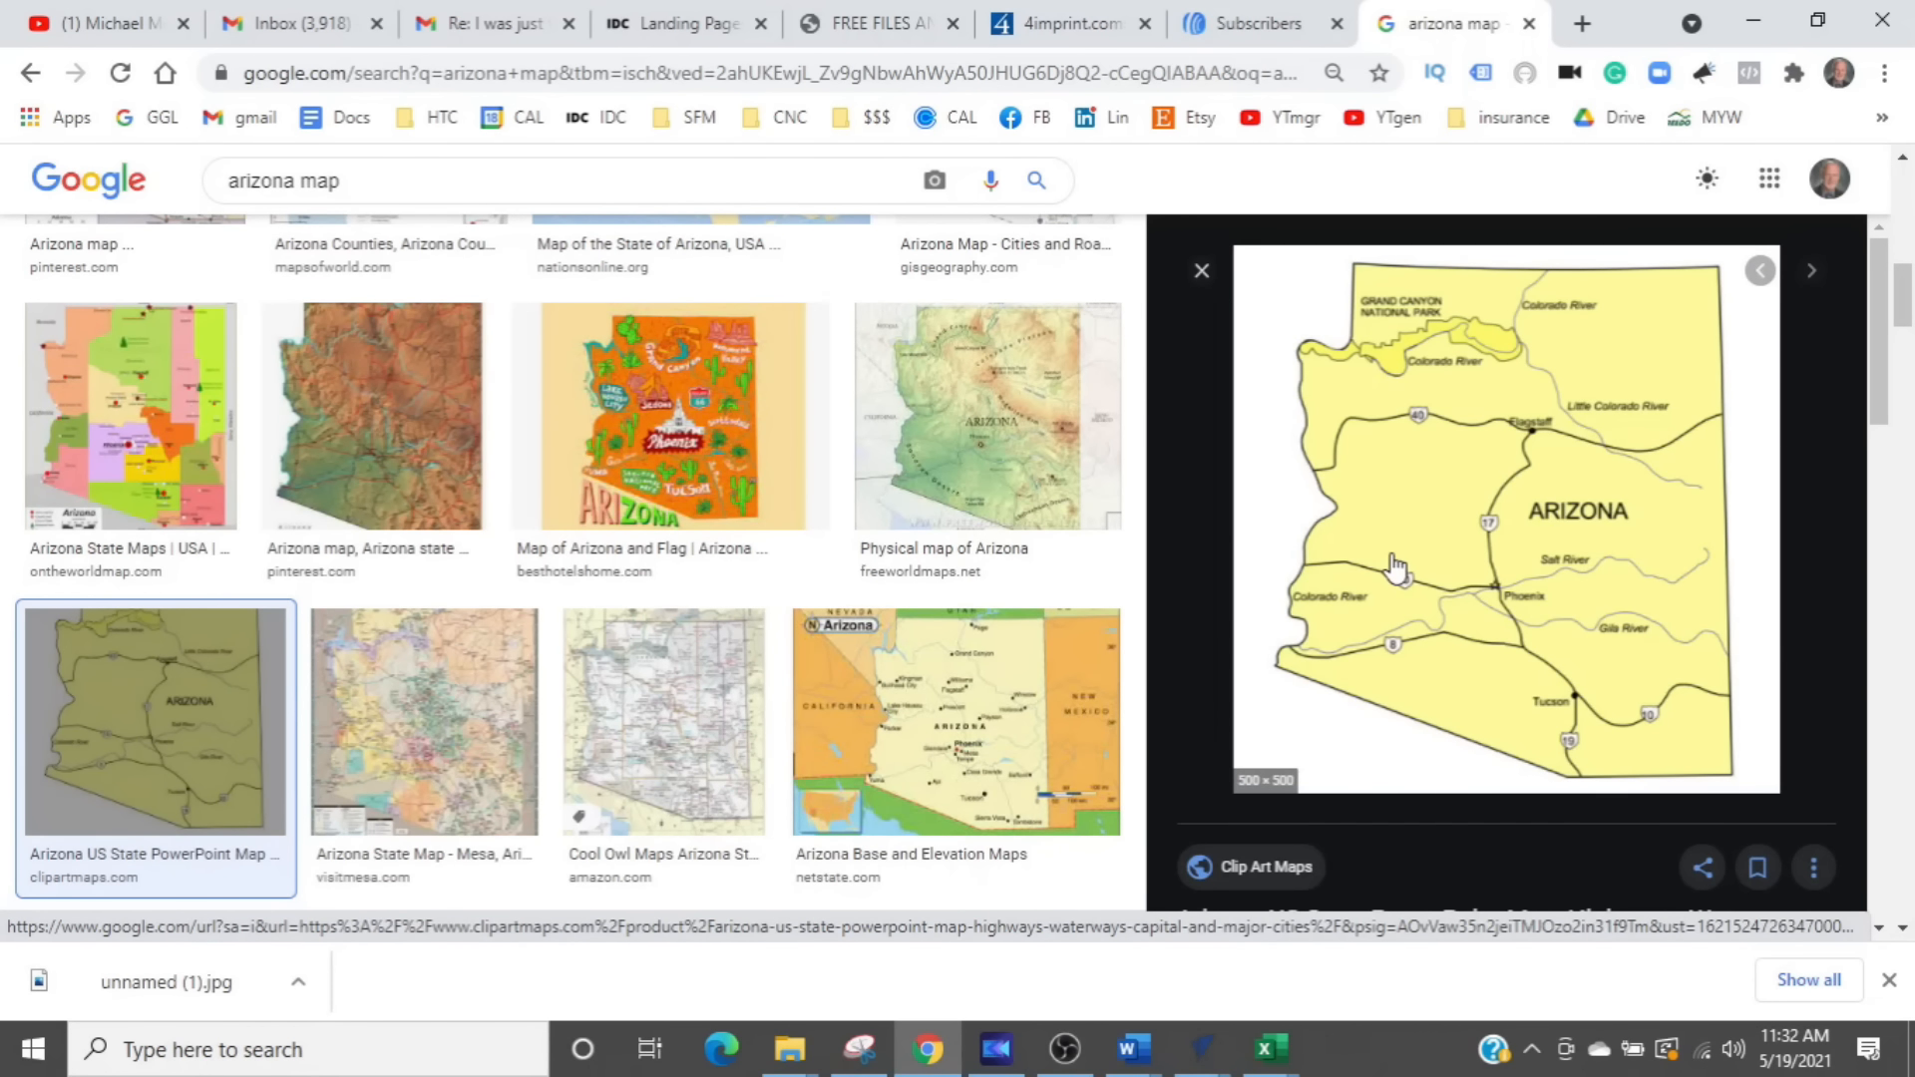
{"action": "right_click", "coordinate": [1397, 566]}
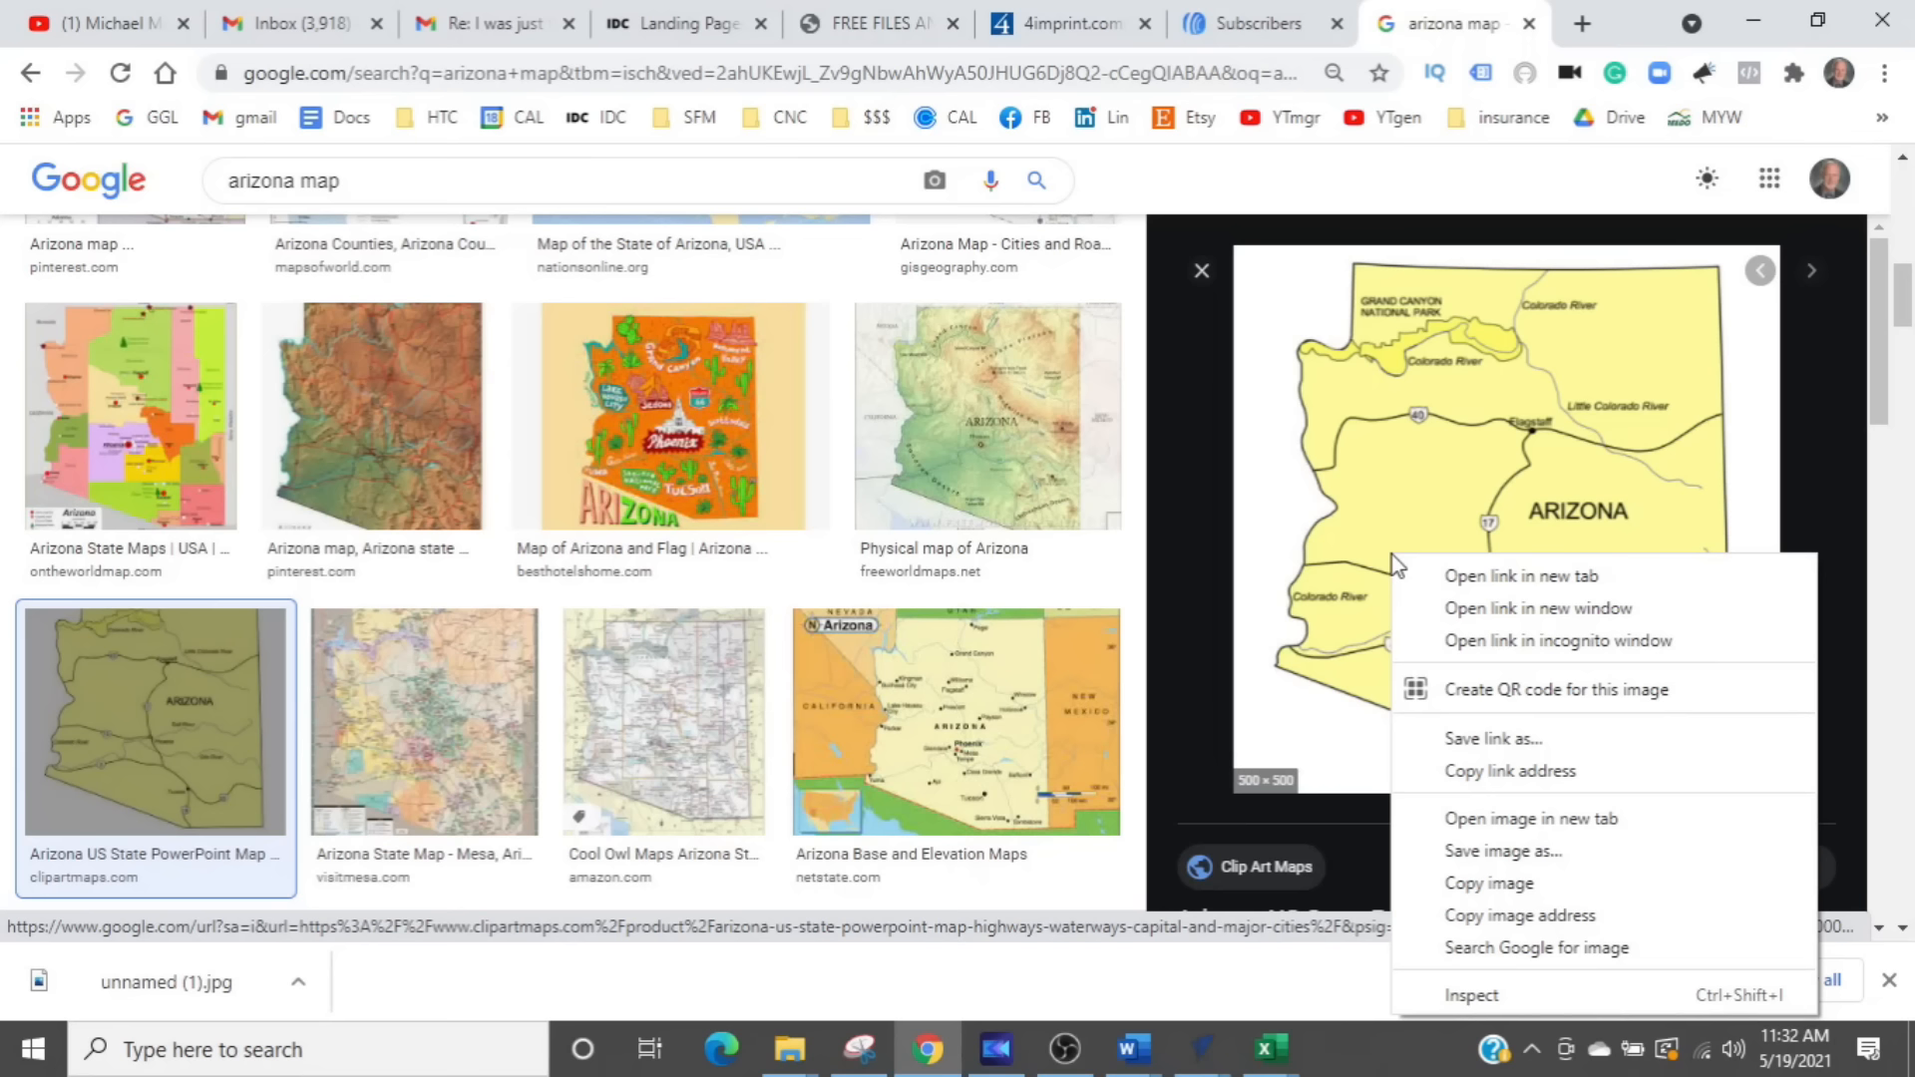
{"action": "left_click", "coordinate": [1456, 860]}
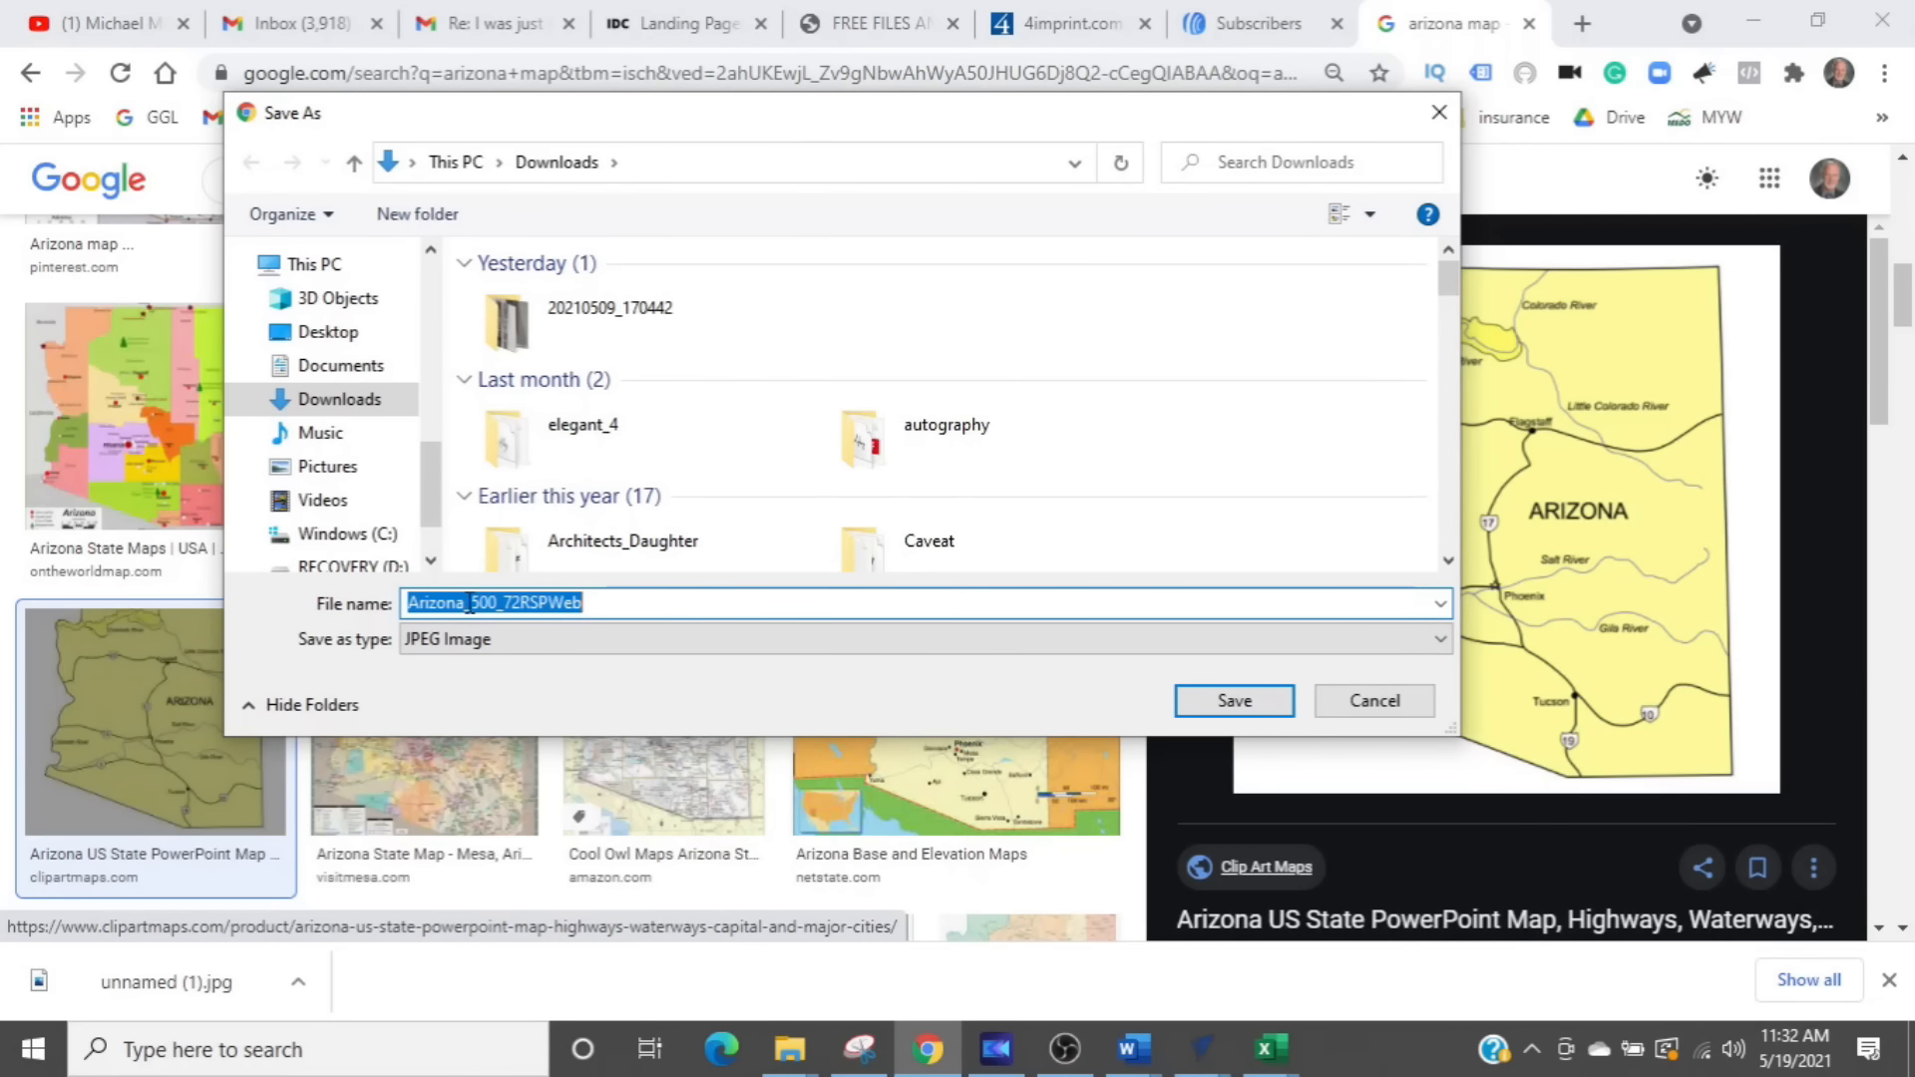
{"action": "left_click", "coordinate": [1196, 701]}
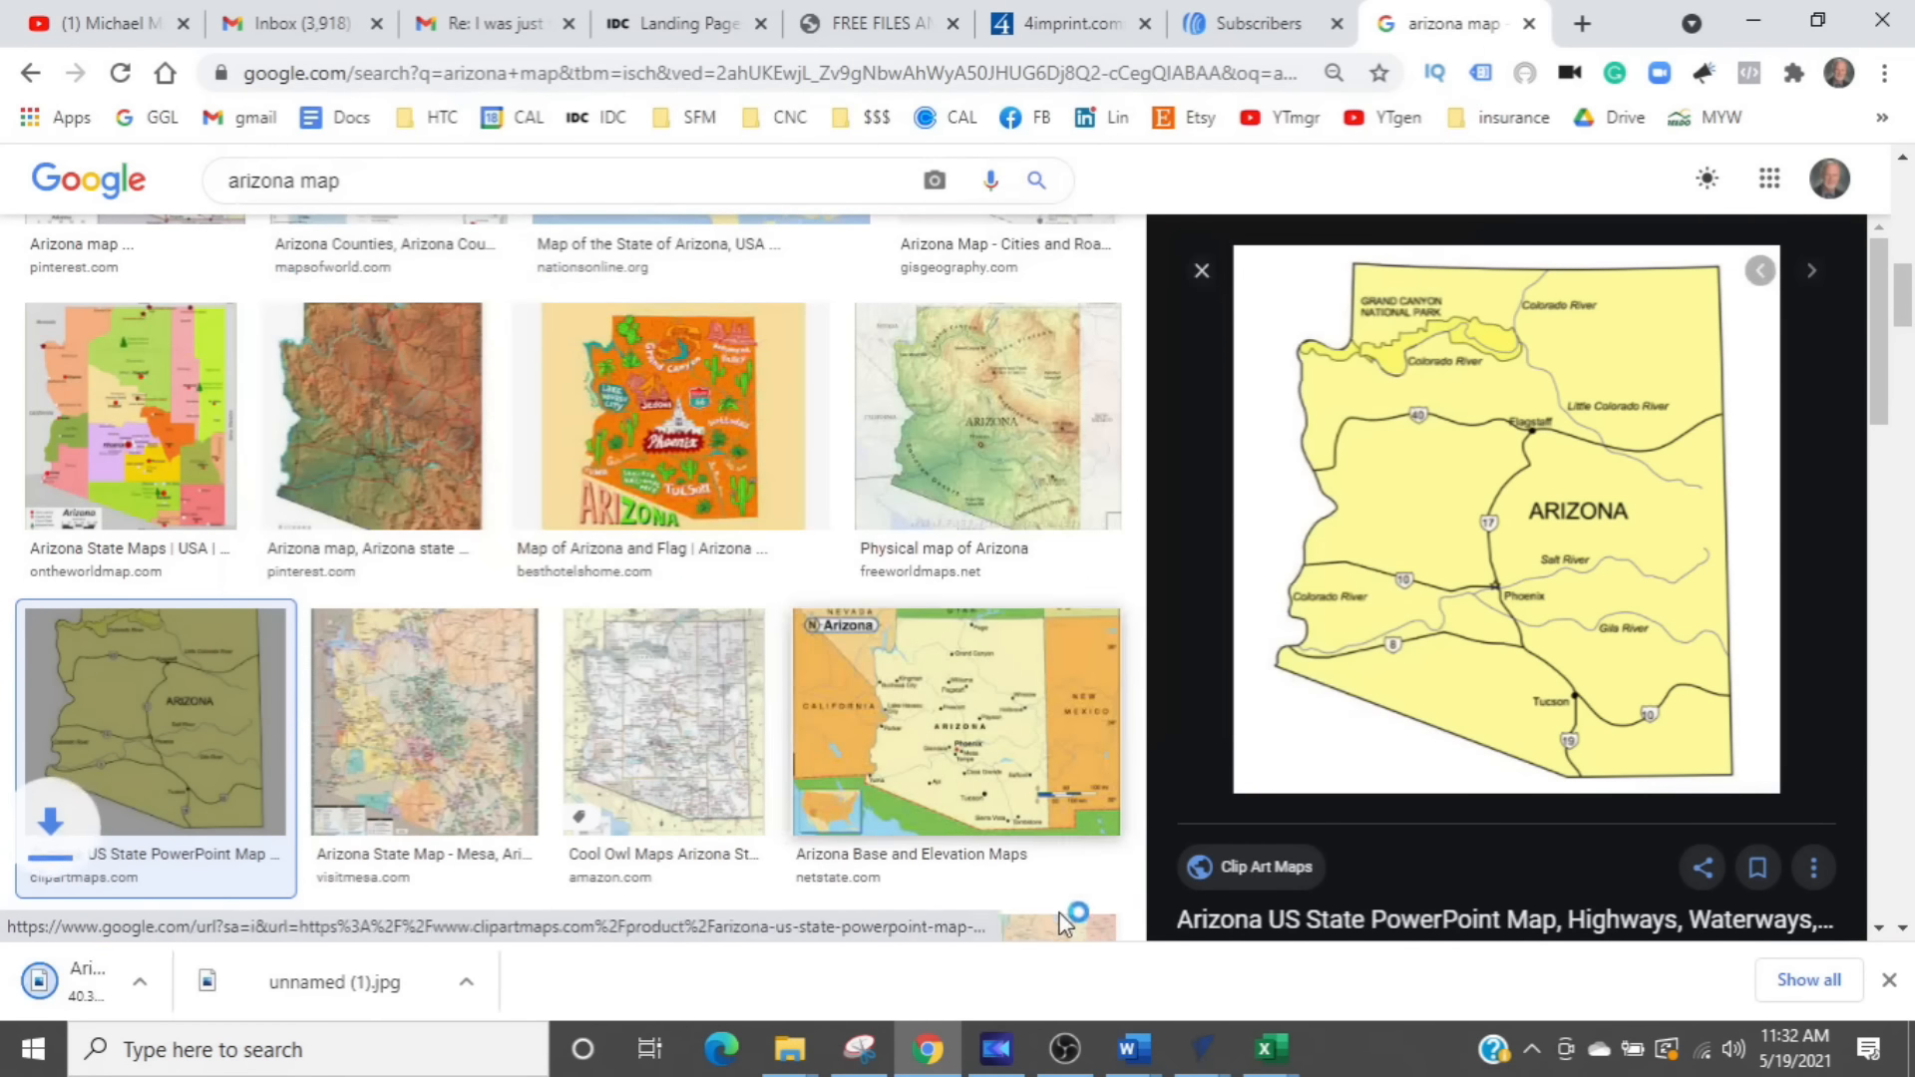
- Switch to VCarve, import the Arizona_500_72RSPWeb image from Downloads, and enlarge it to about 24.15 square so it covers the job area
{"action": "mouse_move", "coordinate": [1202, 1057]}
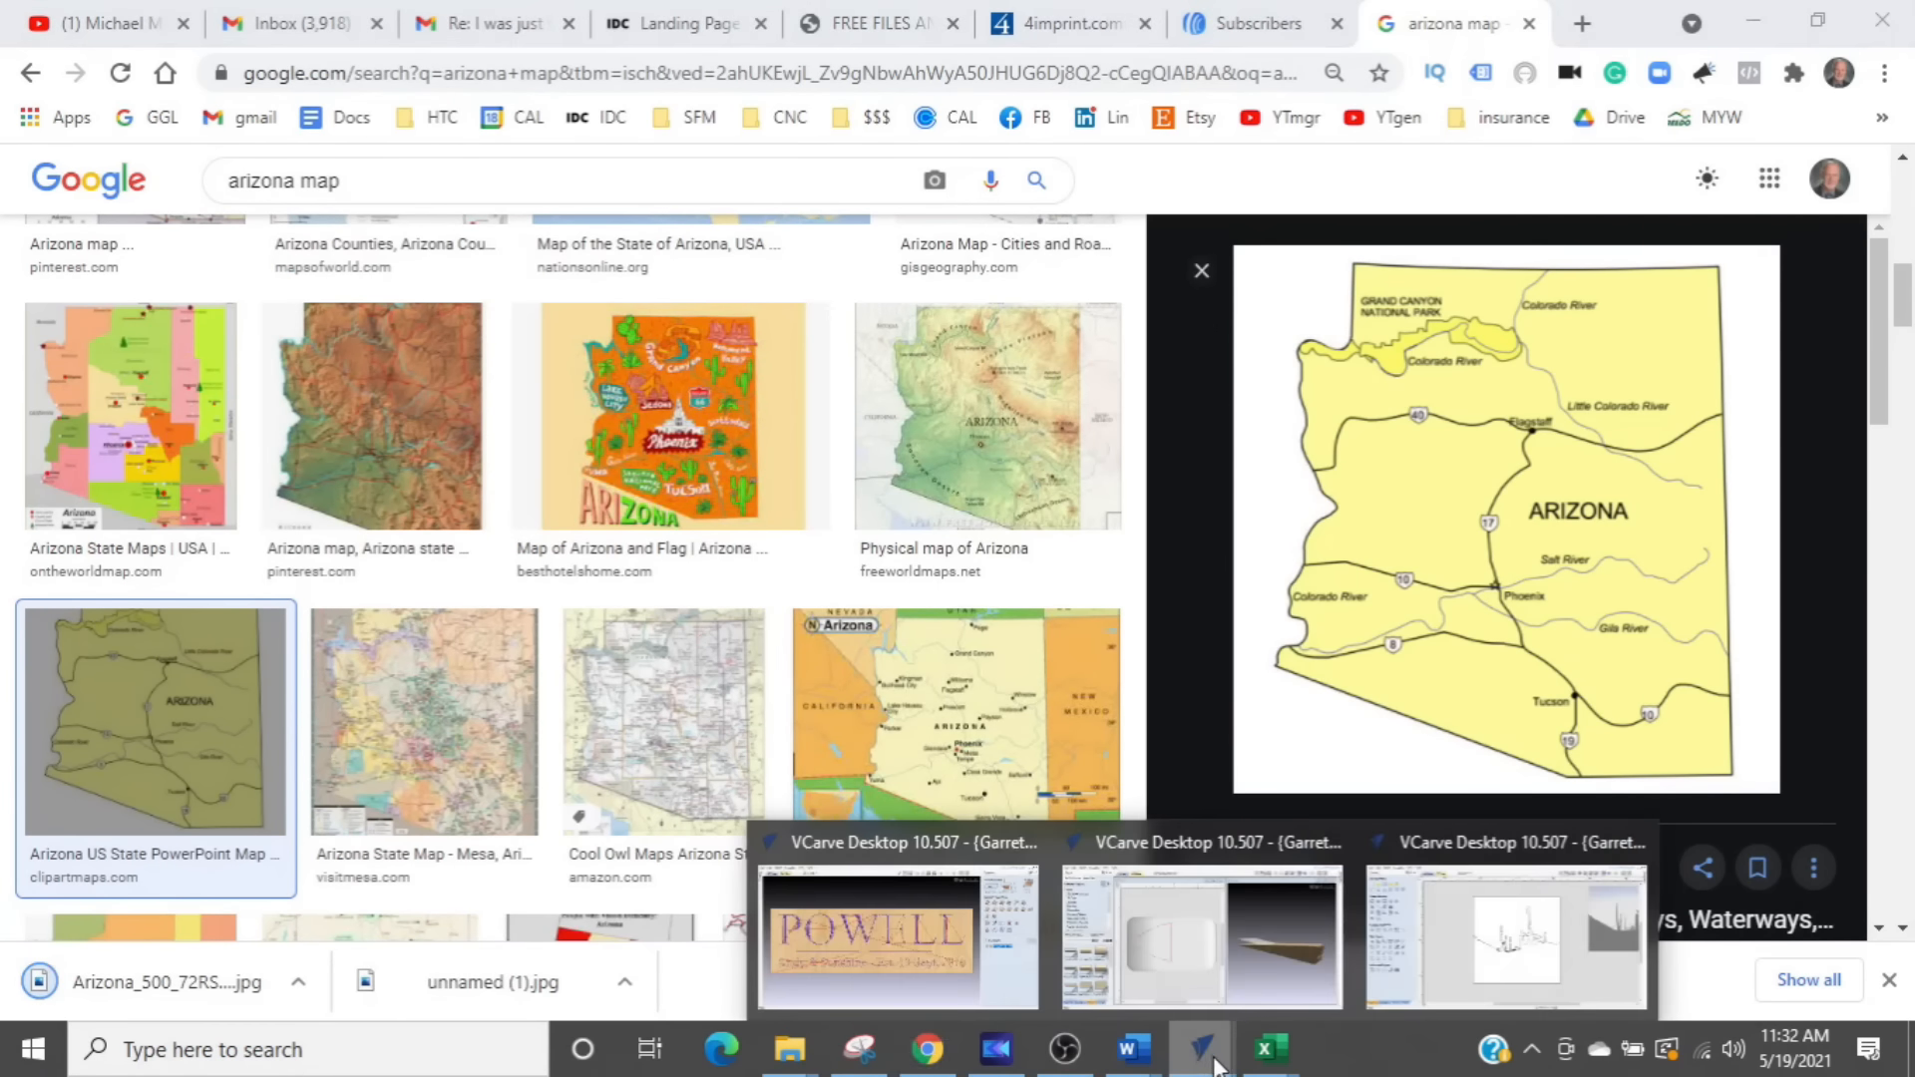
{"action": "left_click", "coordinate": [1450, 971]}
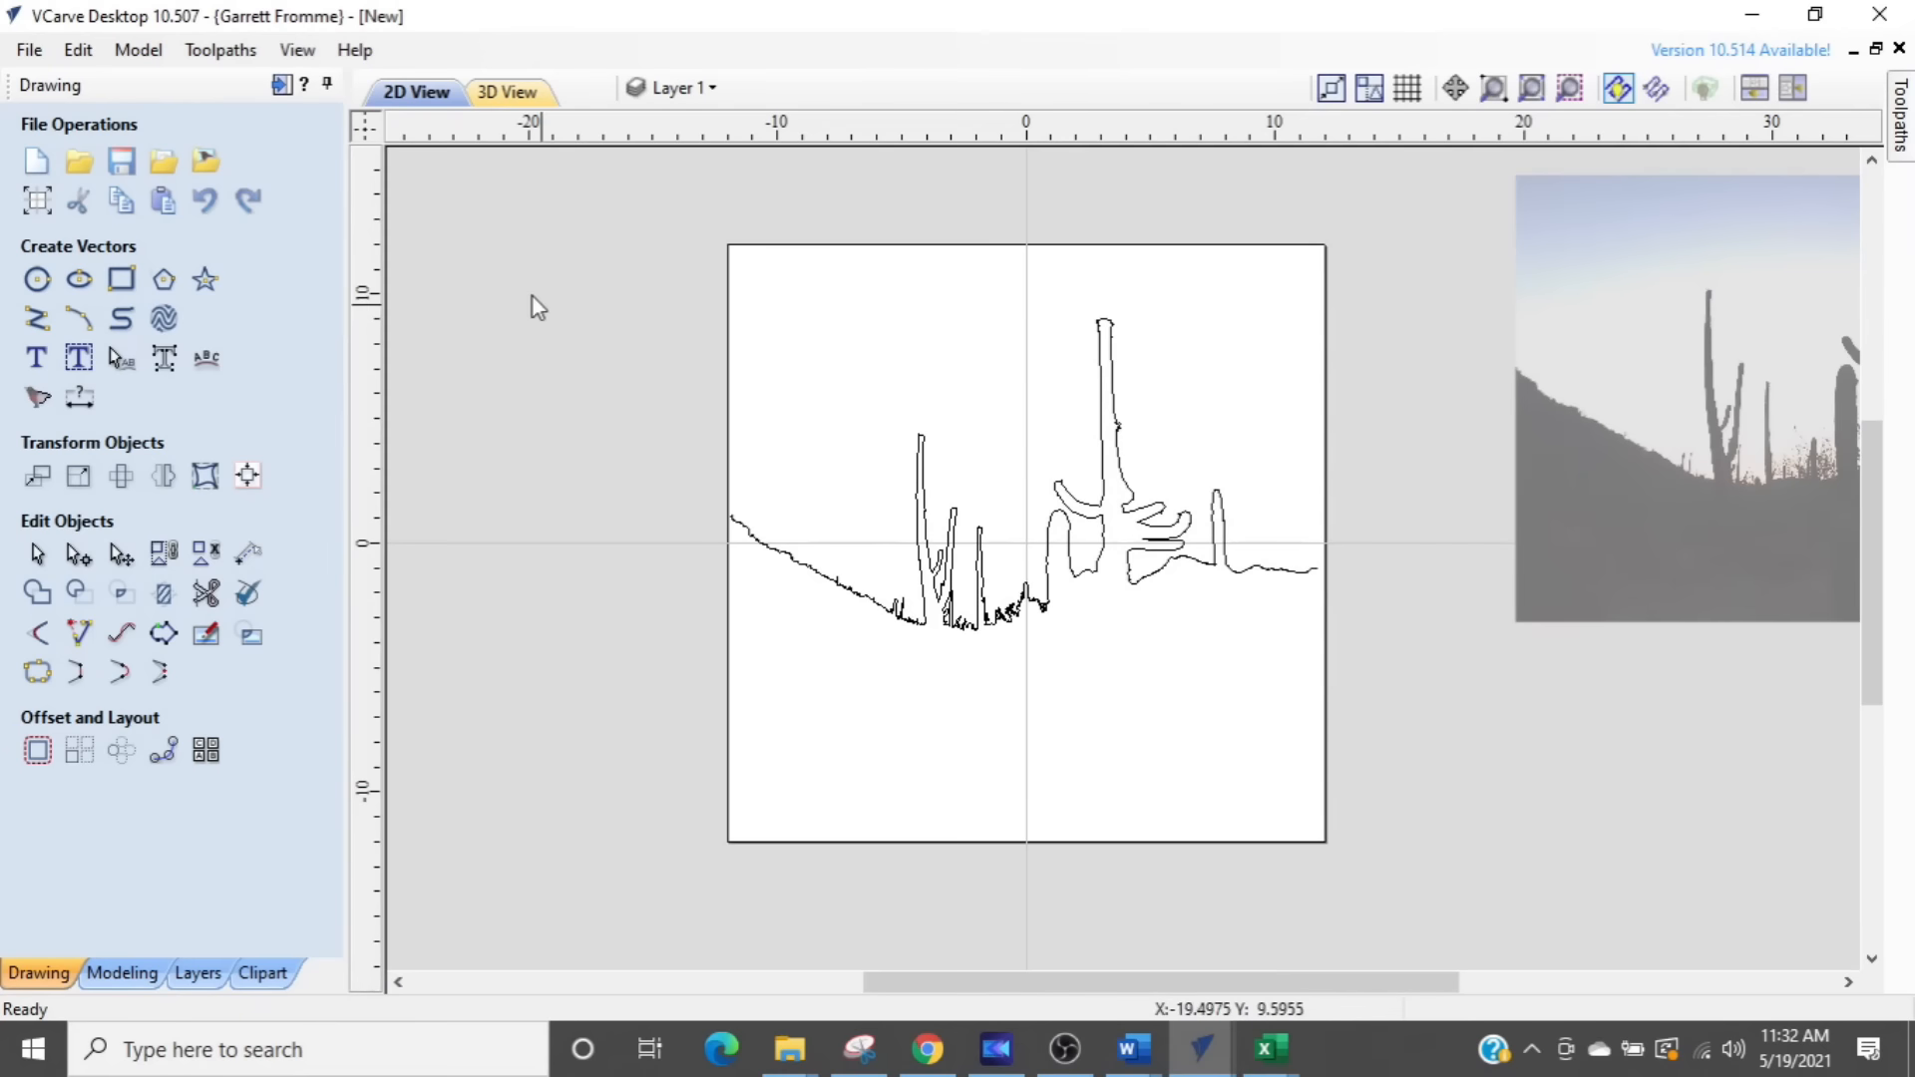
{"action": "left_click", "coordinate": [208, 162]}
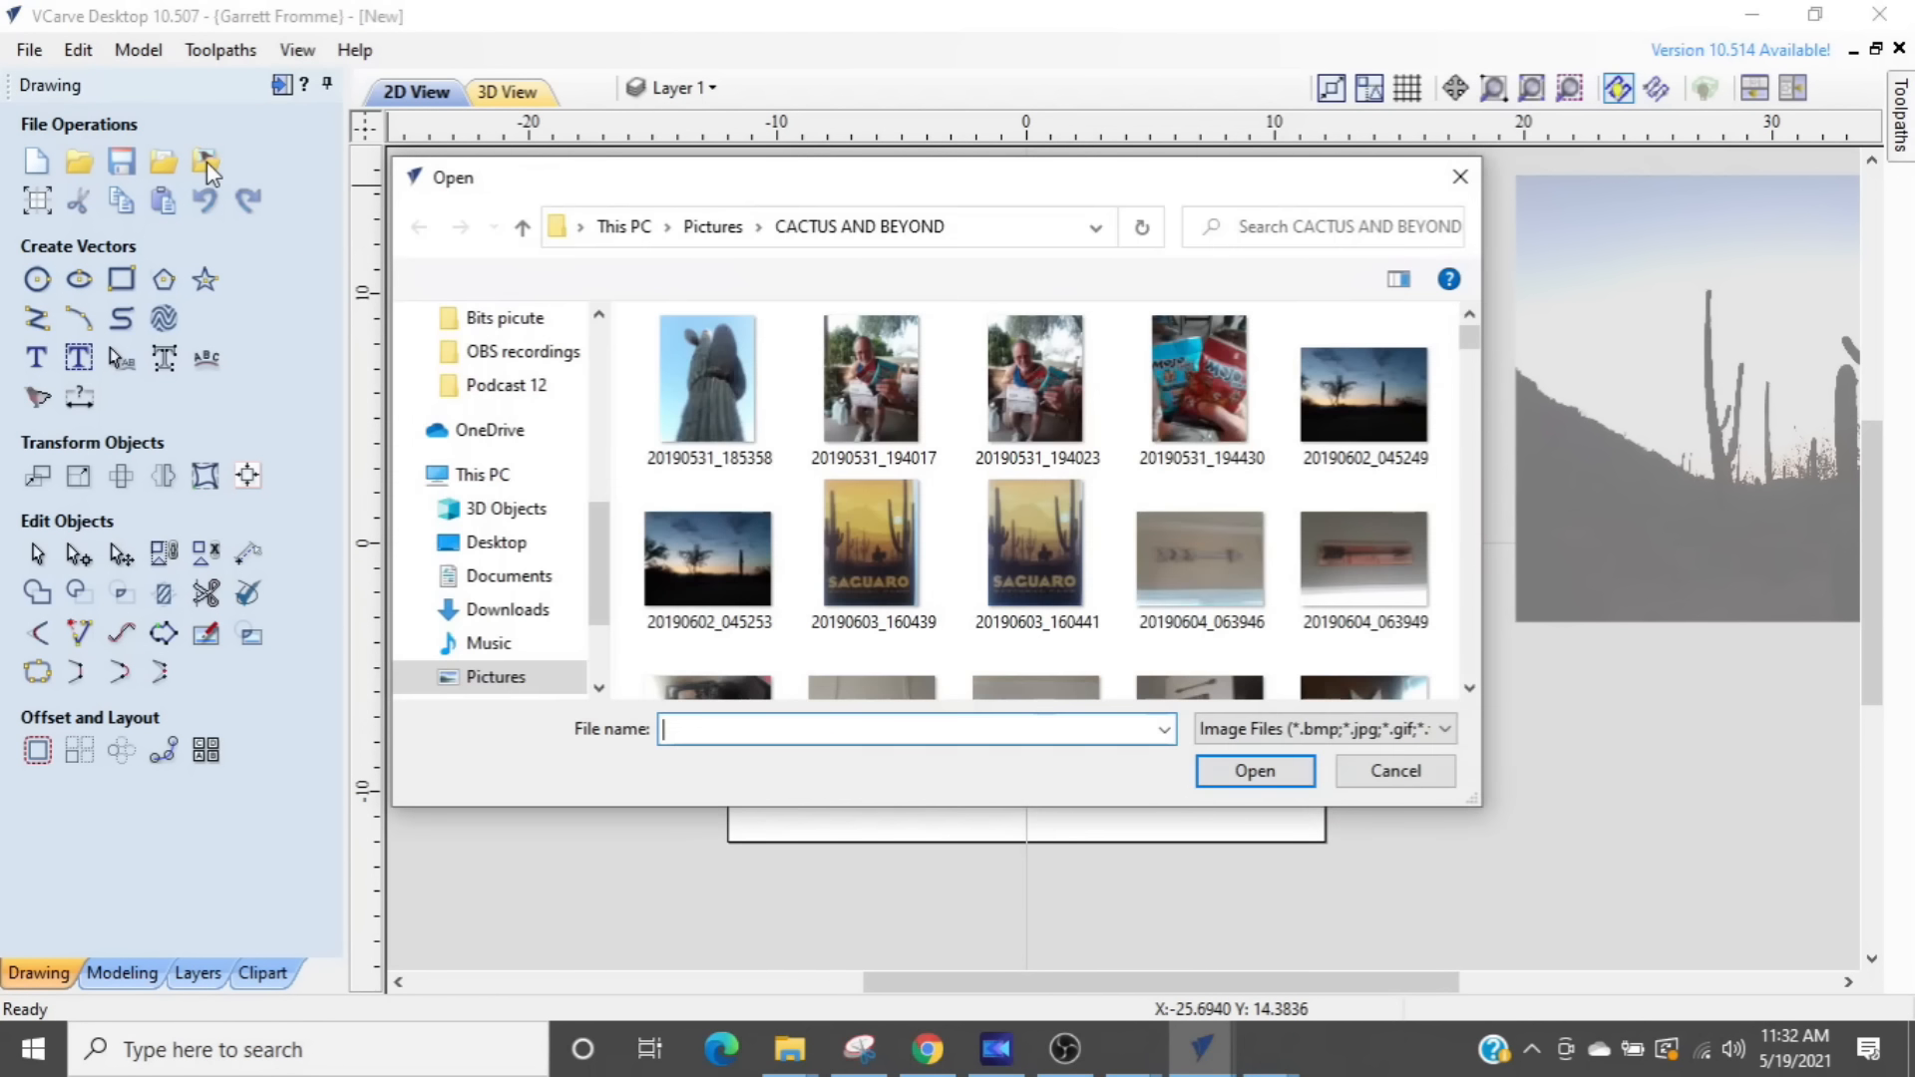
{"action": "scroll", "coordinate": [485, 486], "scroll_direction": "down", "scroll_amount": 1}
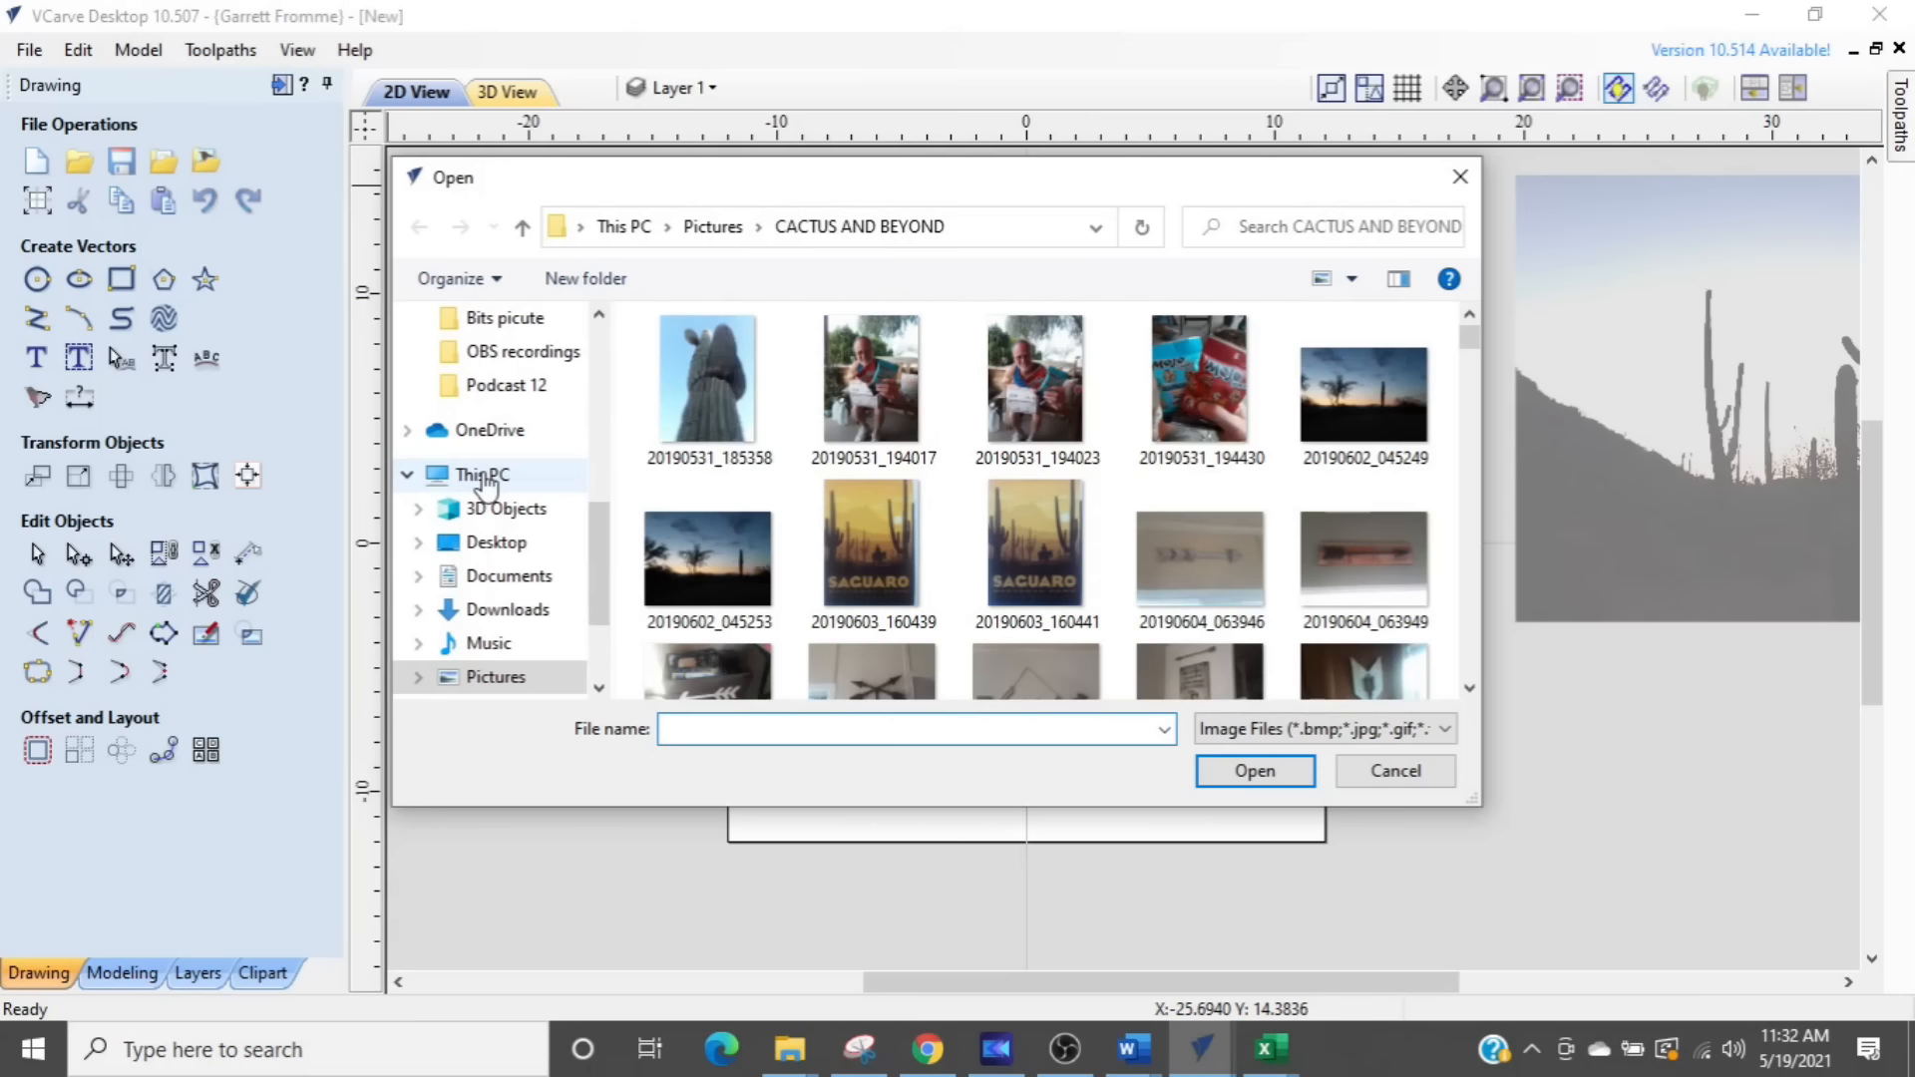
{"action": "left_click", "coordinate": [501, 619]}
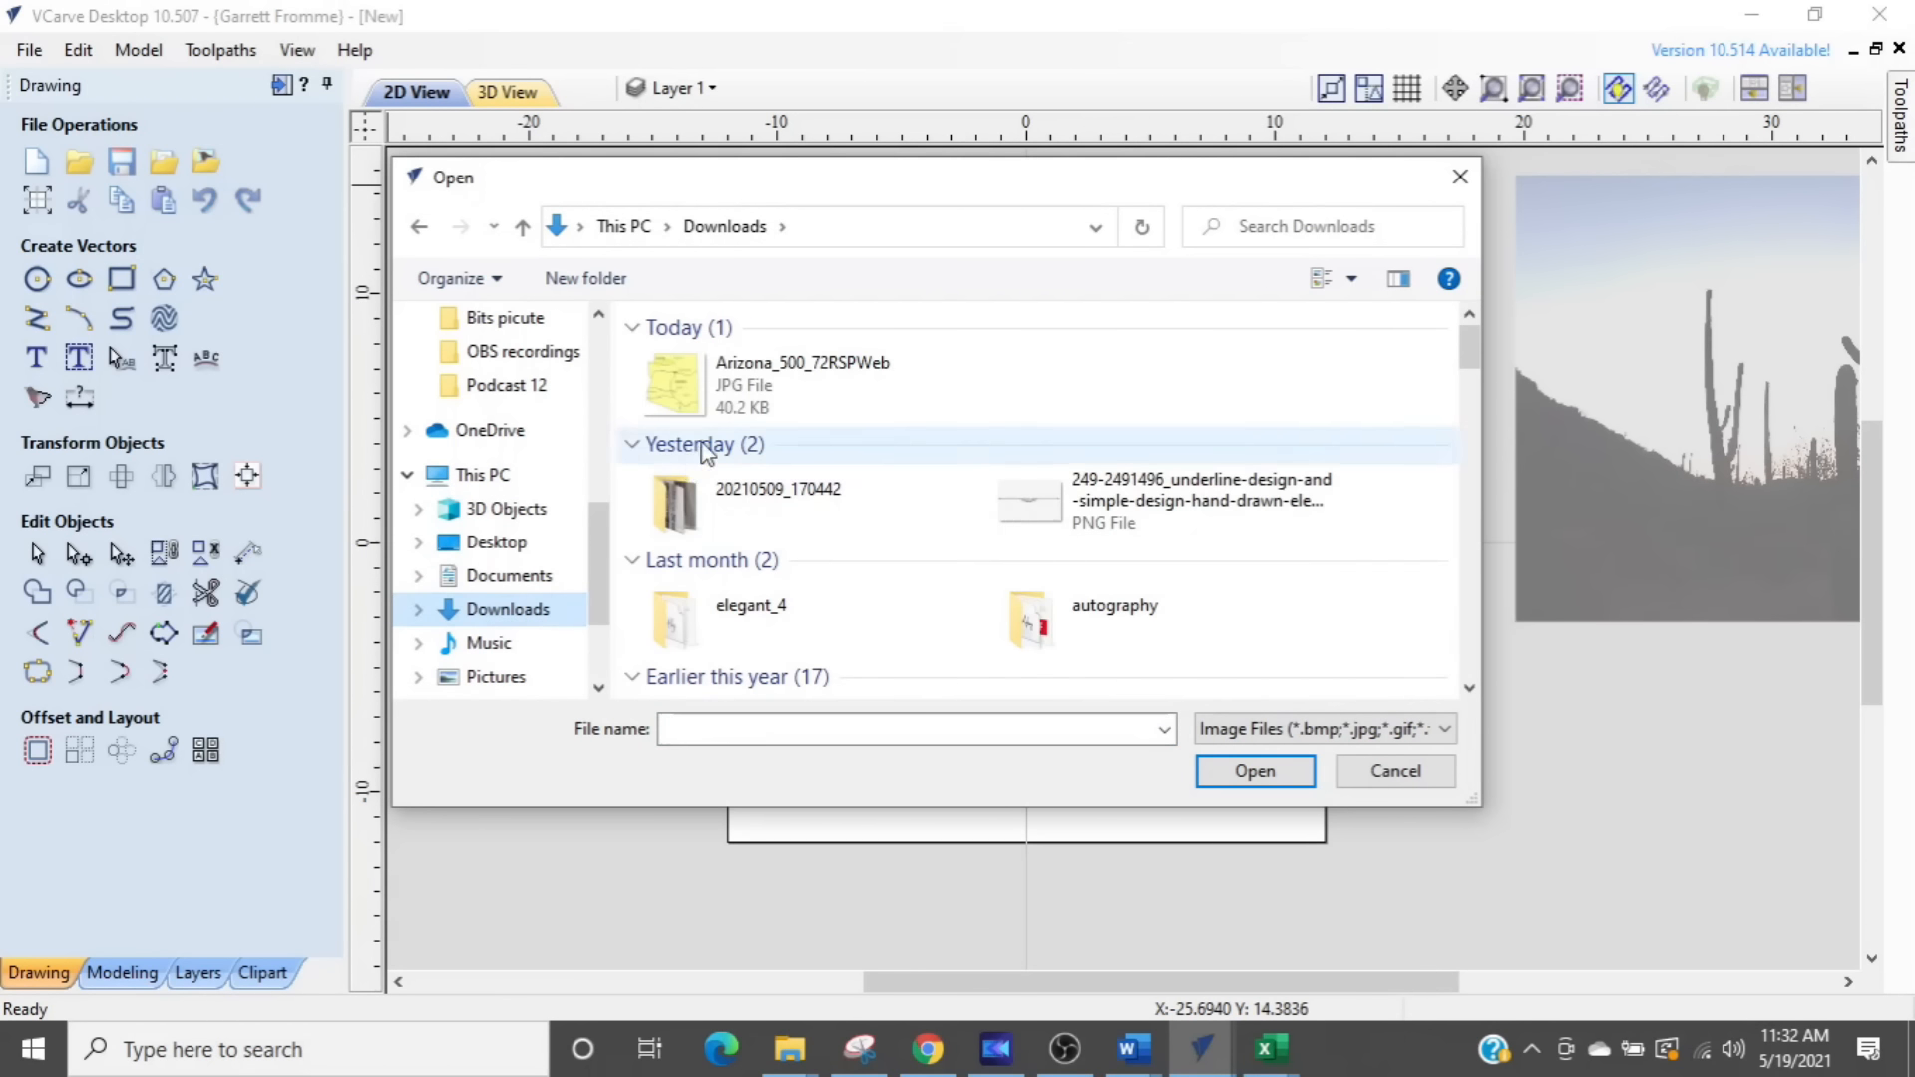
{"action": "double_click", "coordinate": [666, 481]}
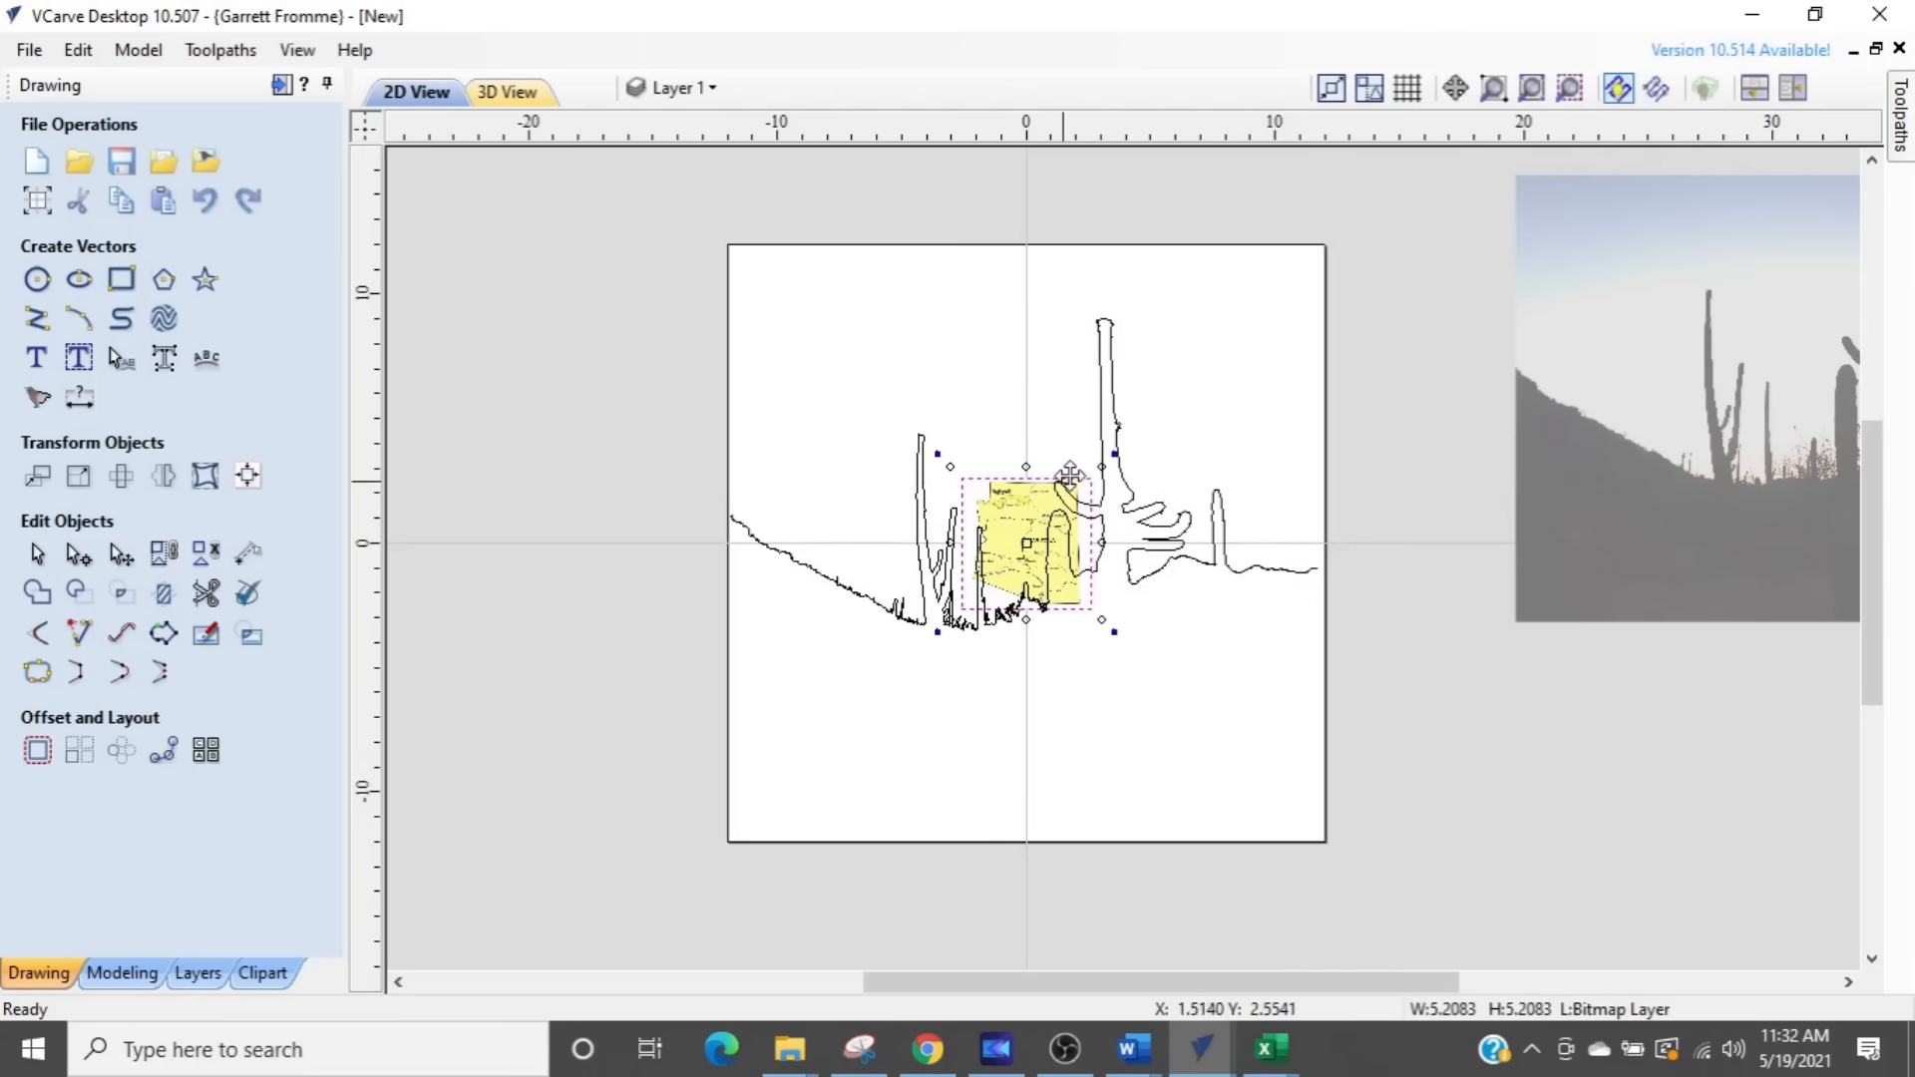
{"action": "left_click_drag", "start_coordinate": [1101, 467], "coordinate": [1326, 243]}
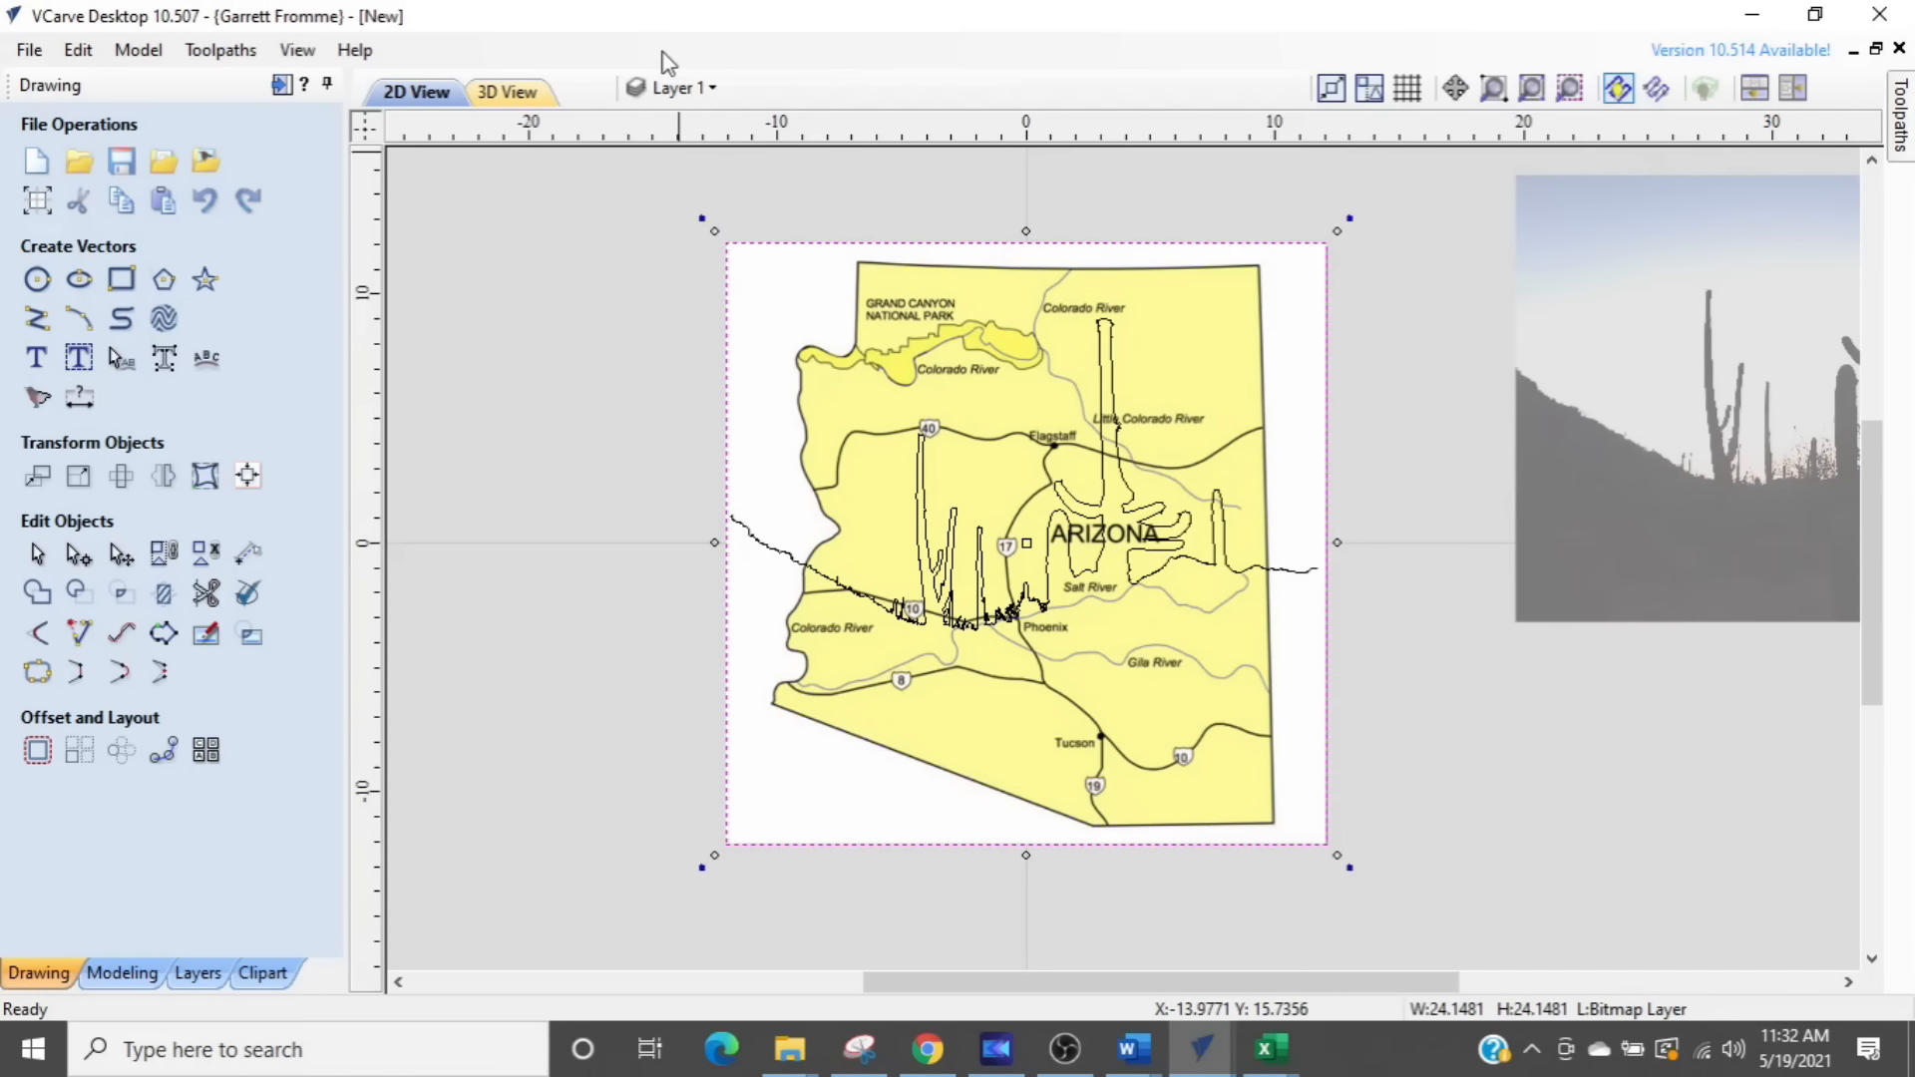
{"action": "left_click", "coordinate": [638, 488]}
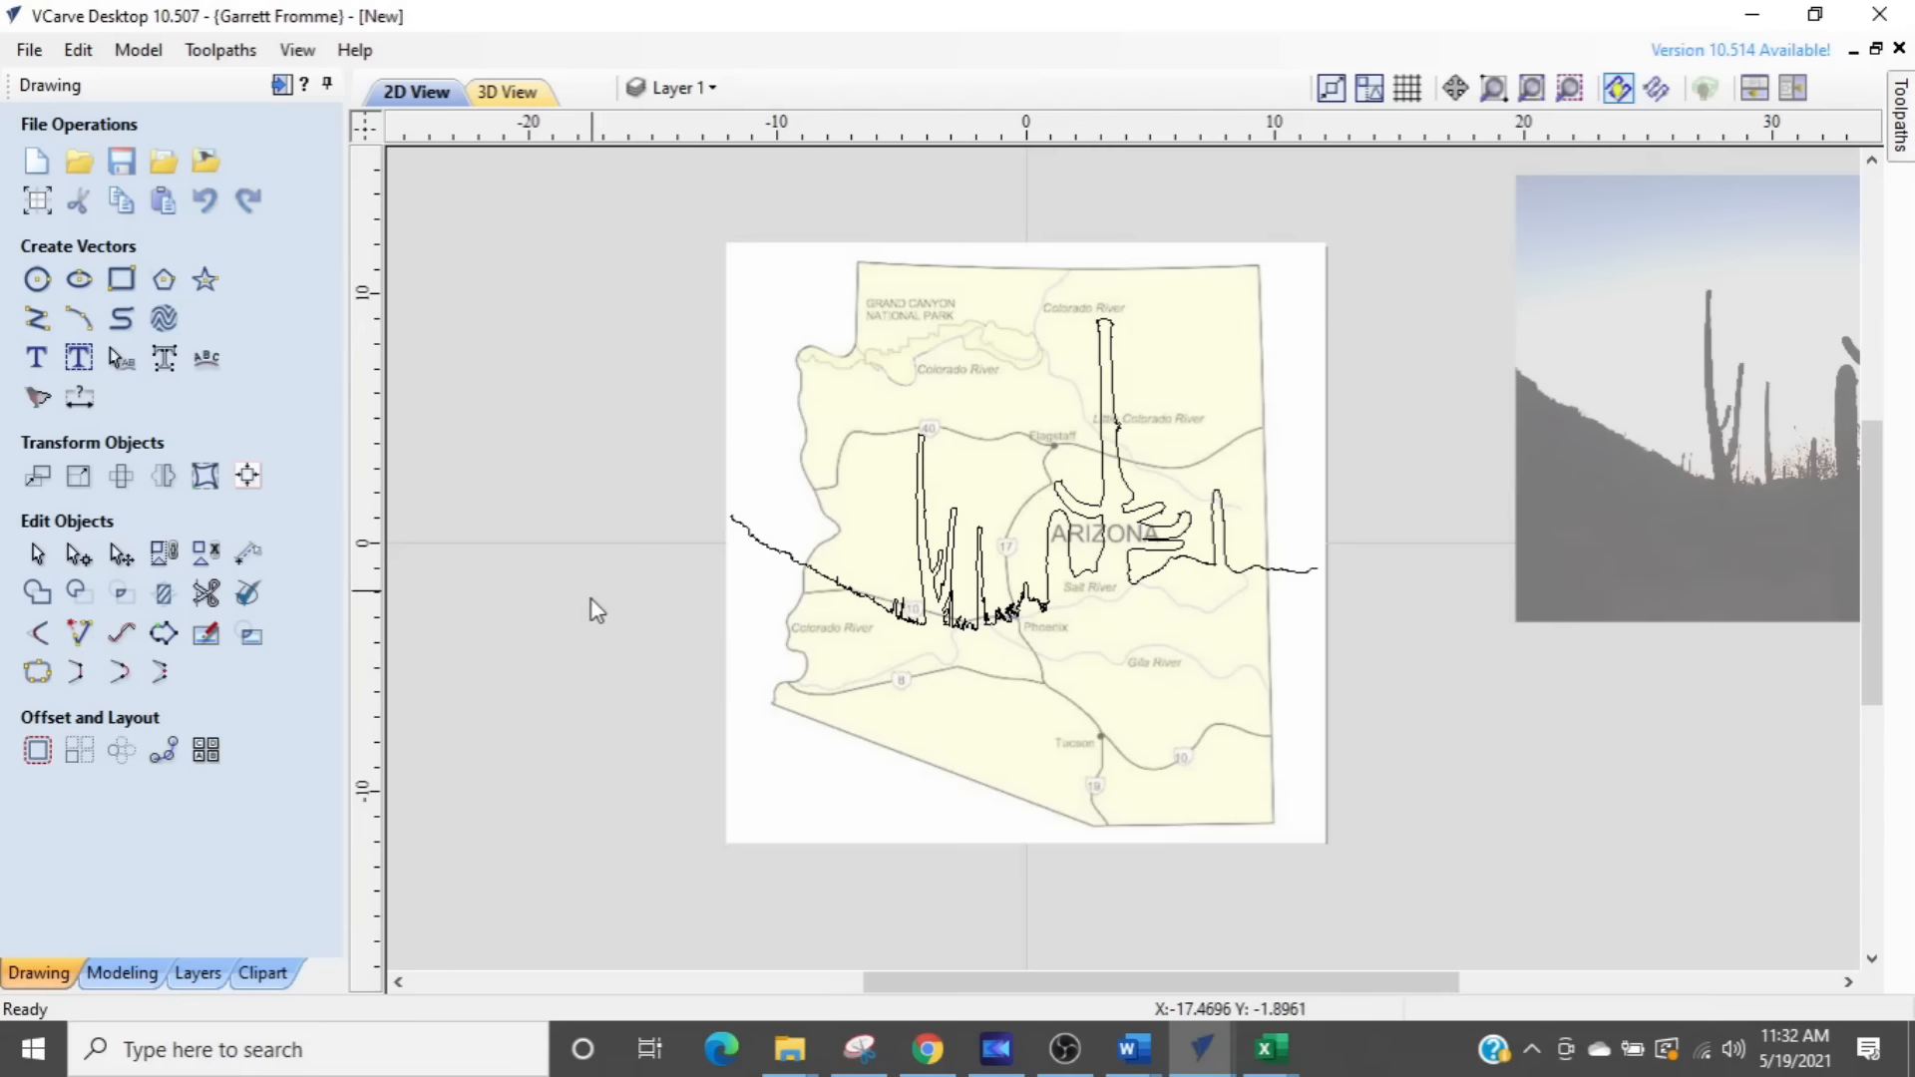
- Move the cactus profile vector to a new layer named cactus with a brown drawing color, and hide that layer
{"action": "left_click", "coordinate": [745, 536]}
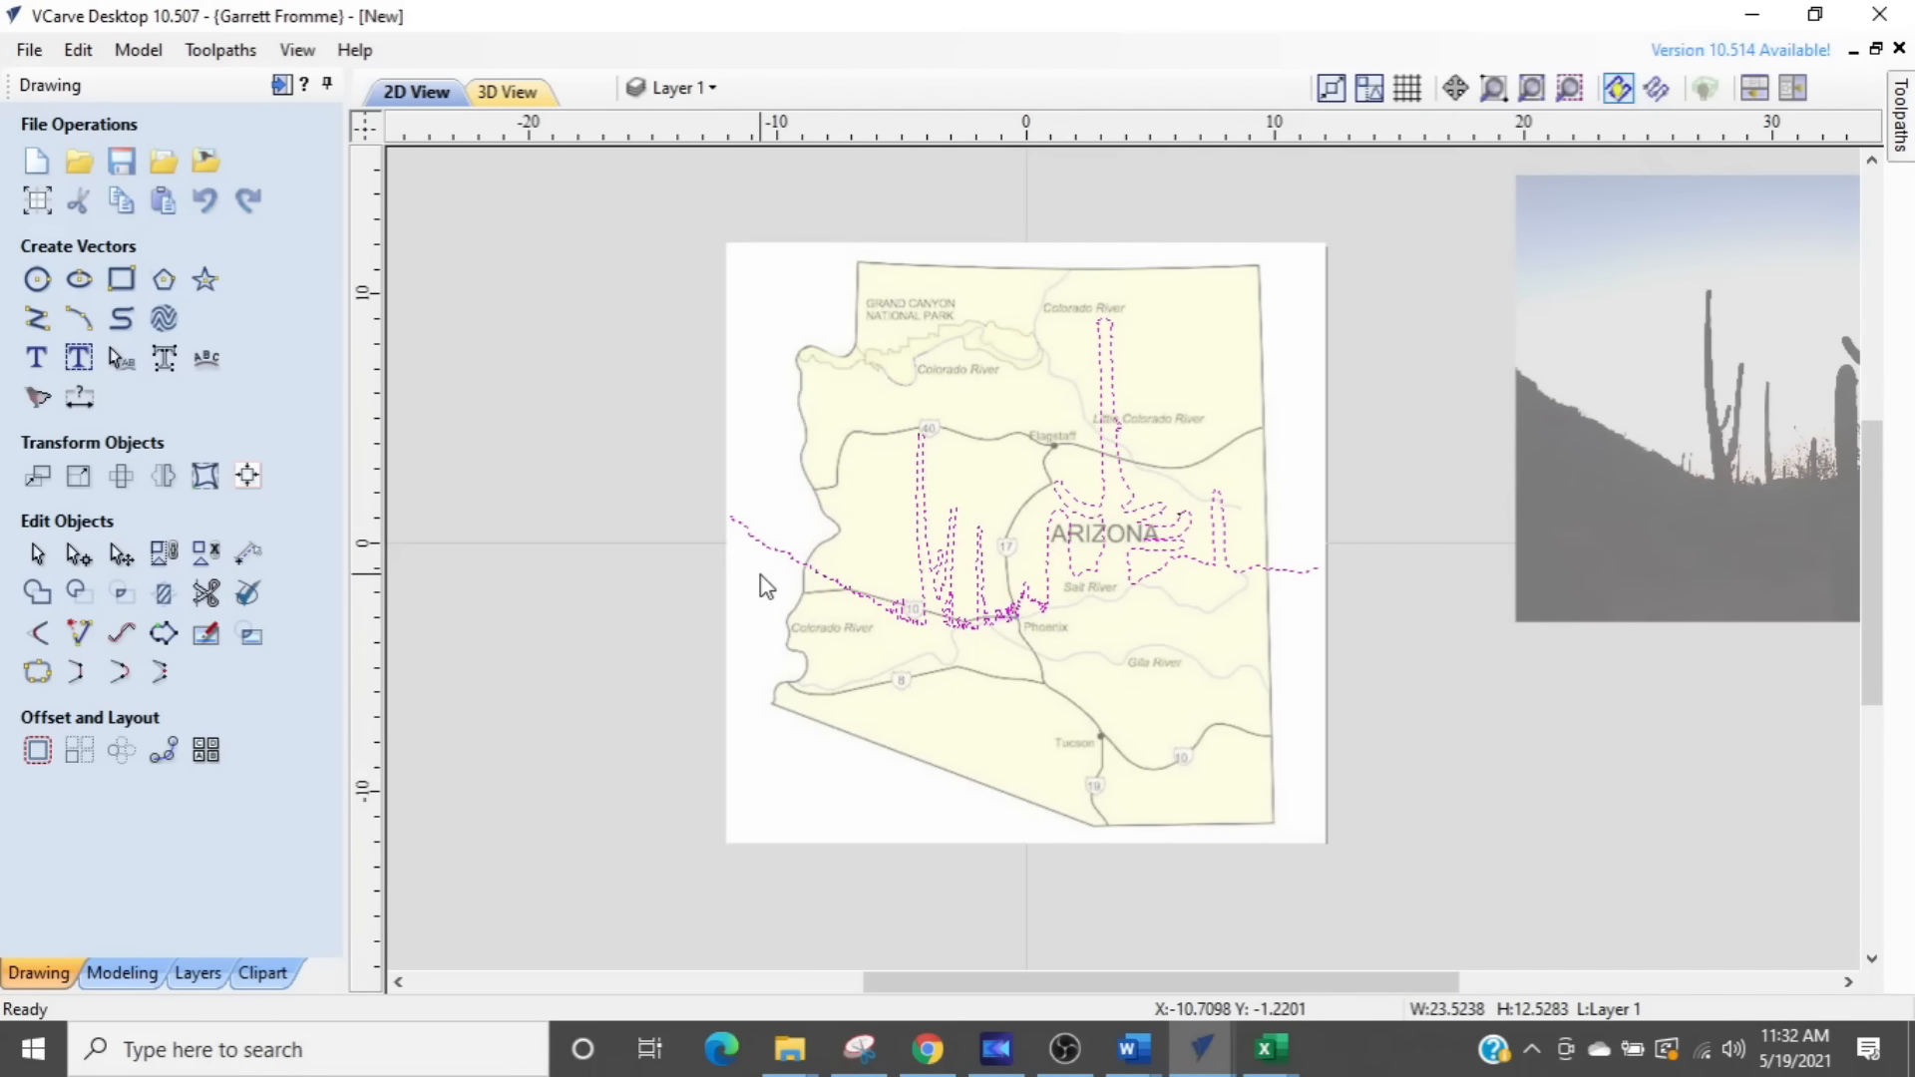
{"action": "right_click", "coordinate": [624, 569]}
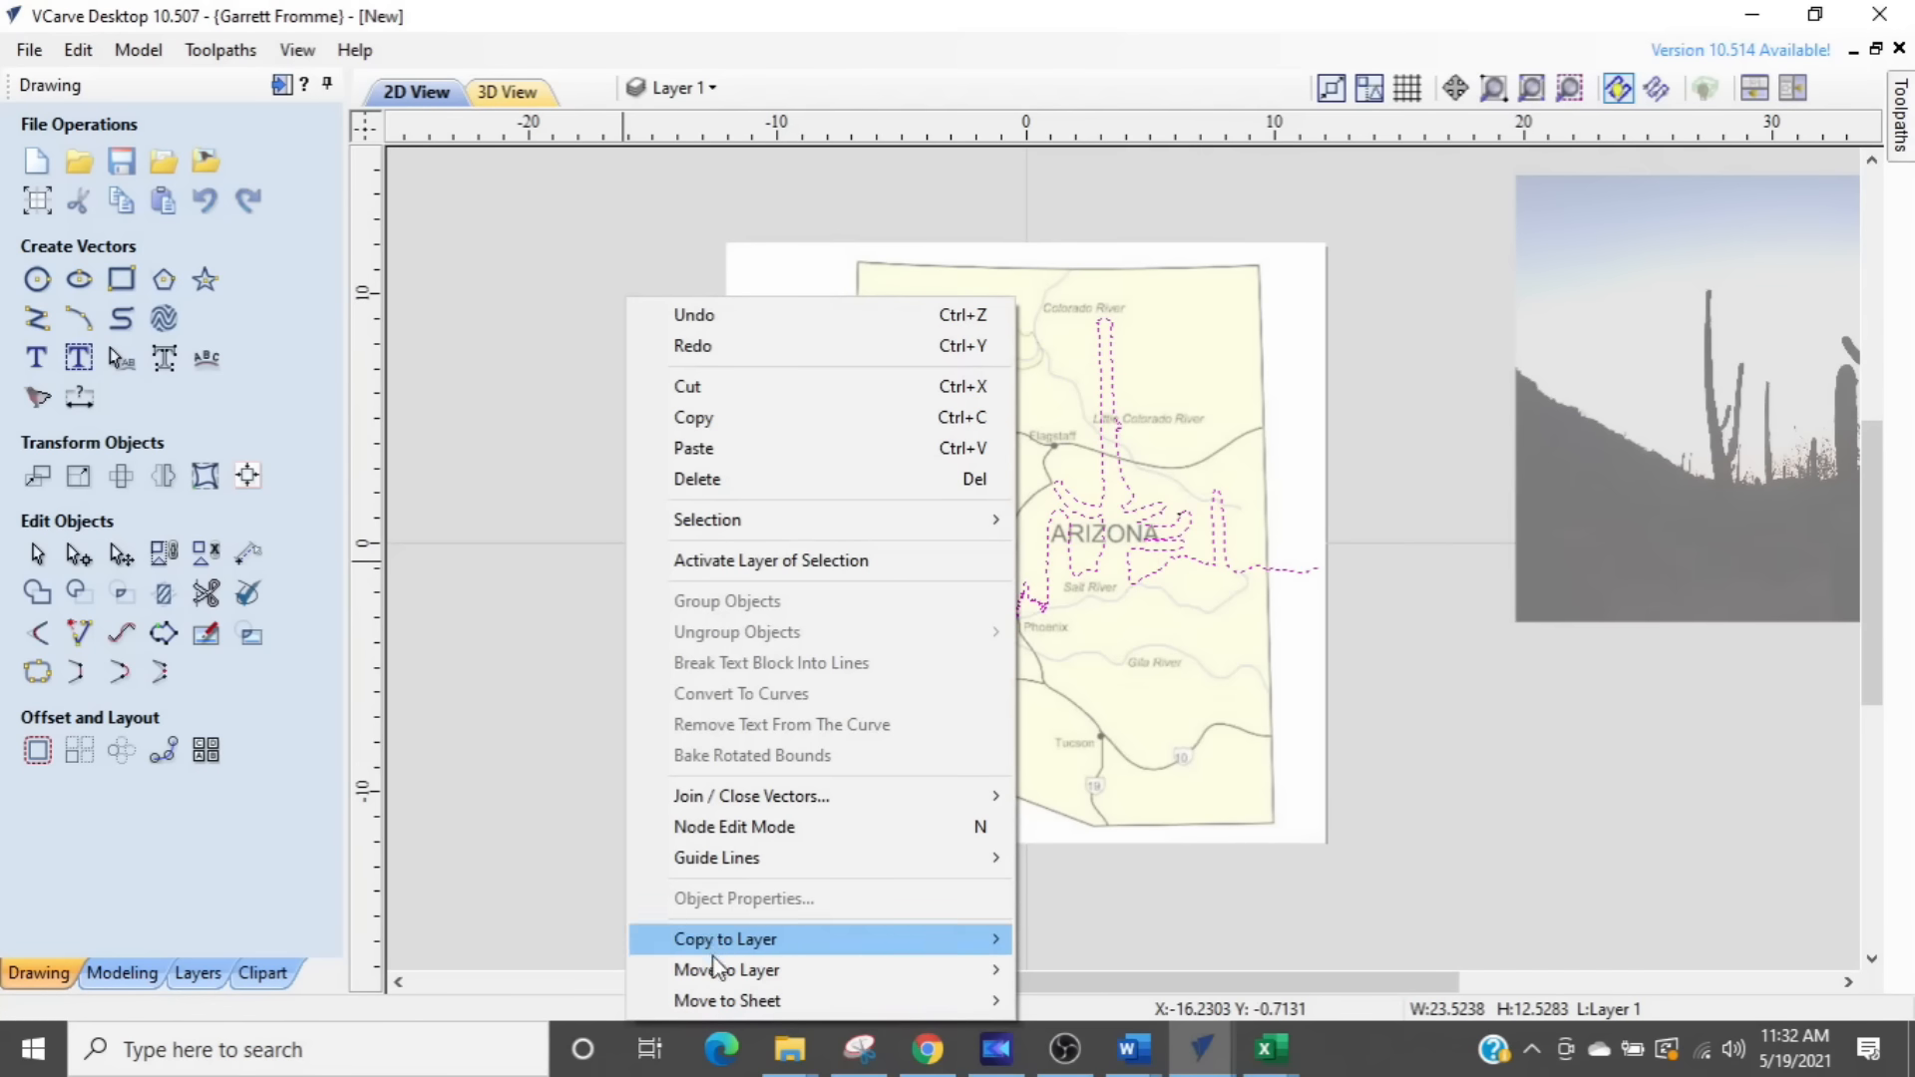
{"action": "mouse_move", "coordinate": [733, 971]}
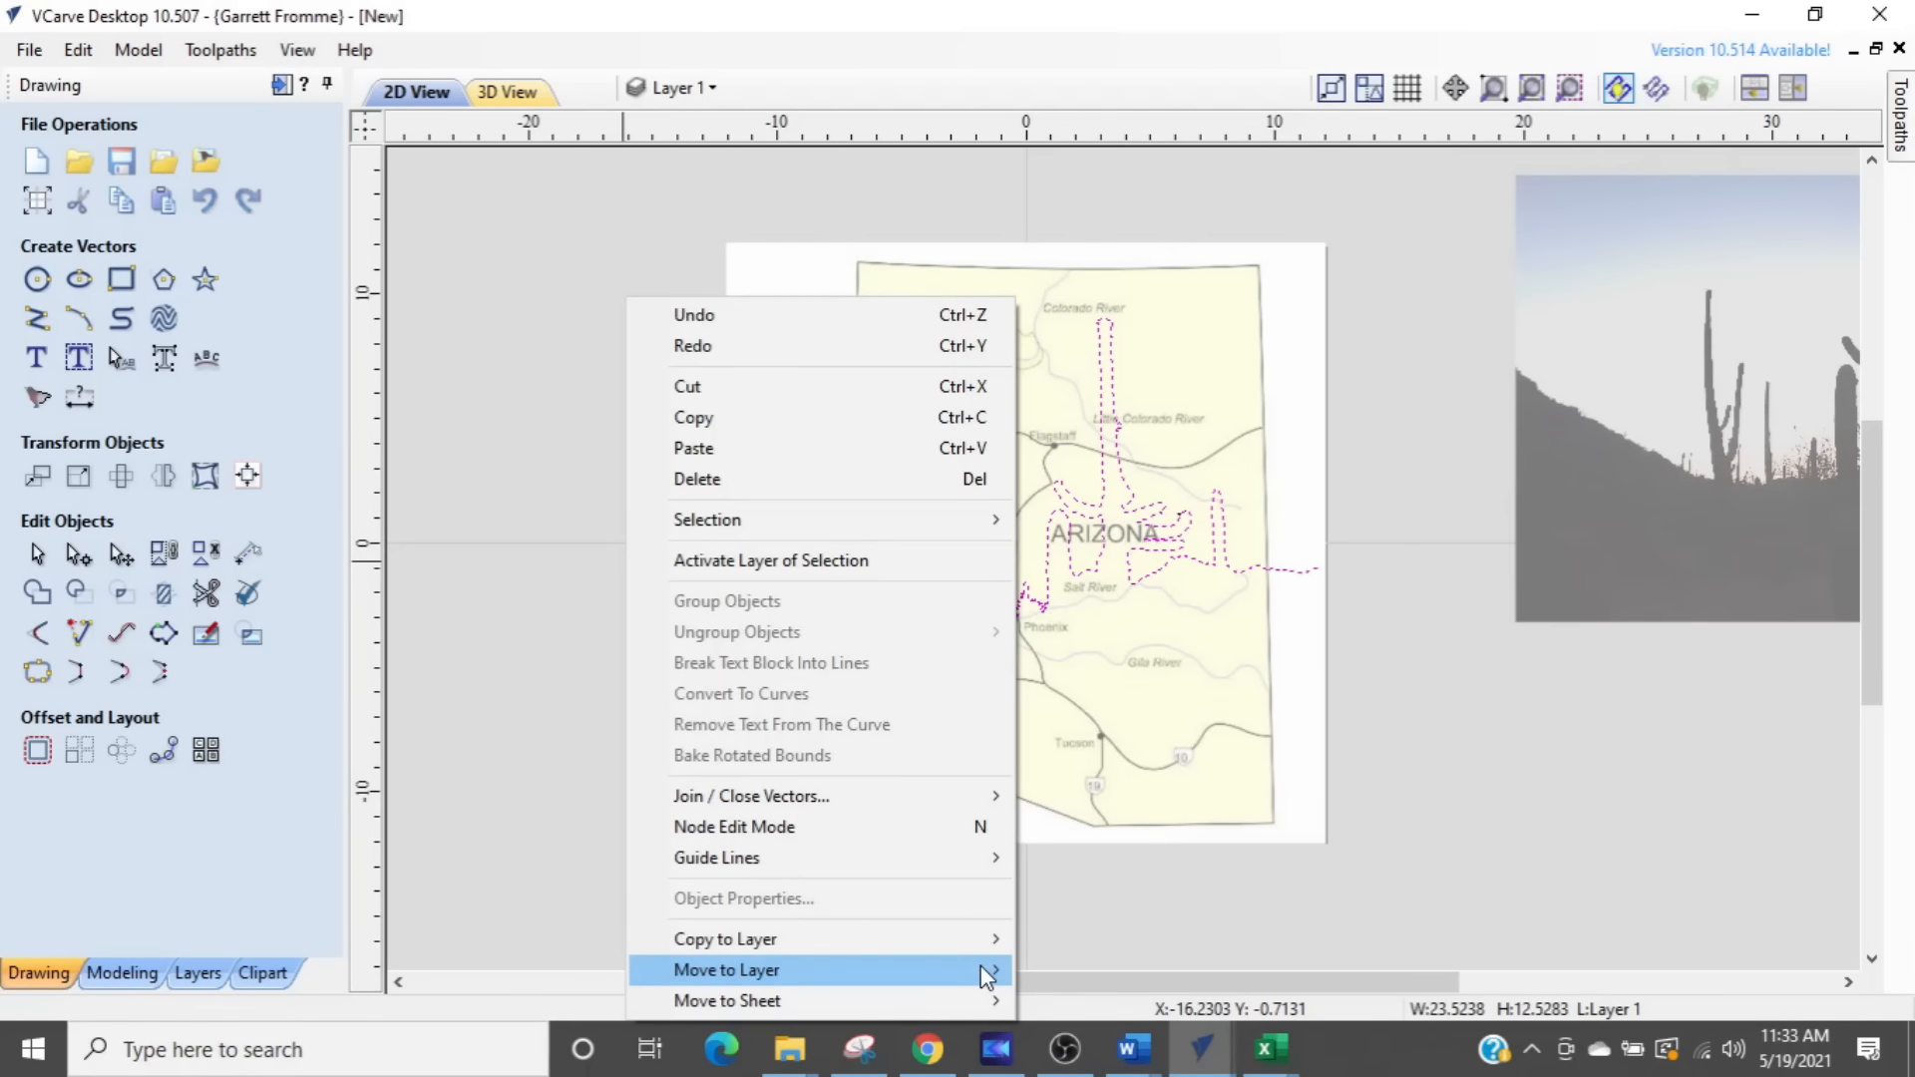
{"action": "mouse_move", "coordinate": [985, 976]}
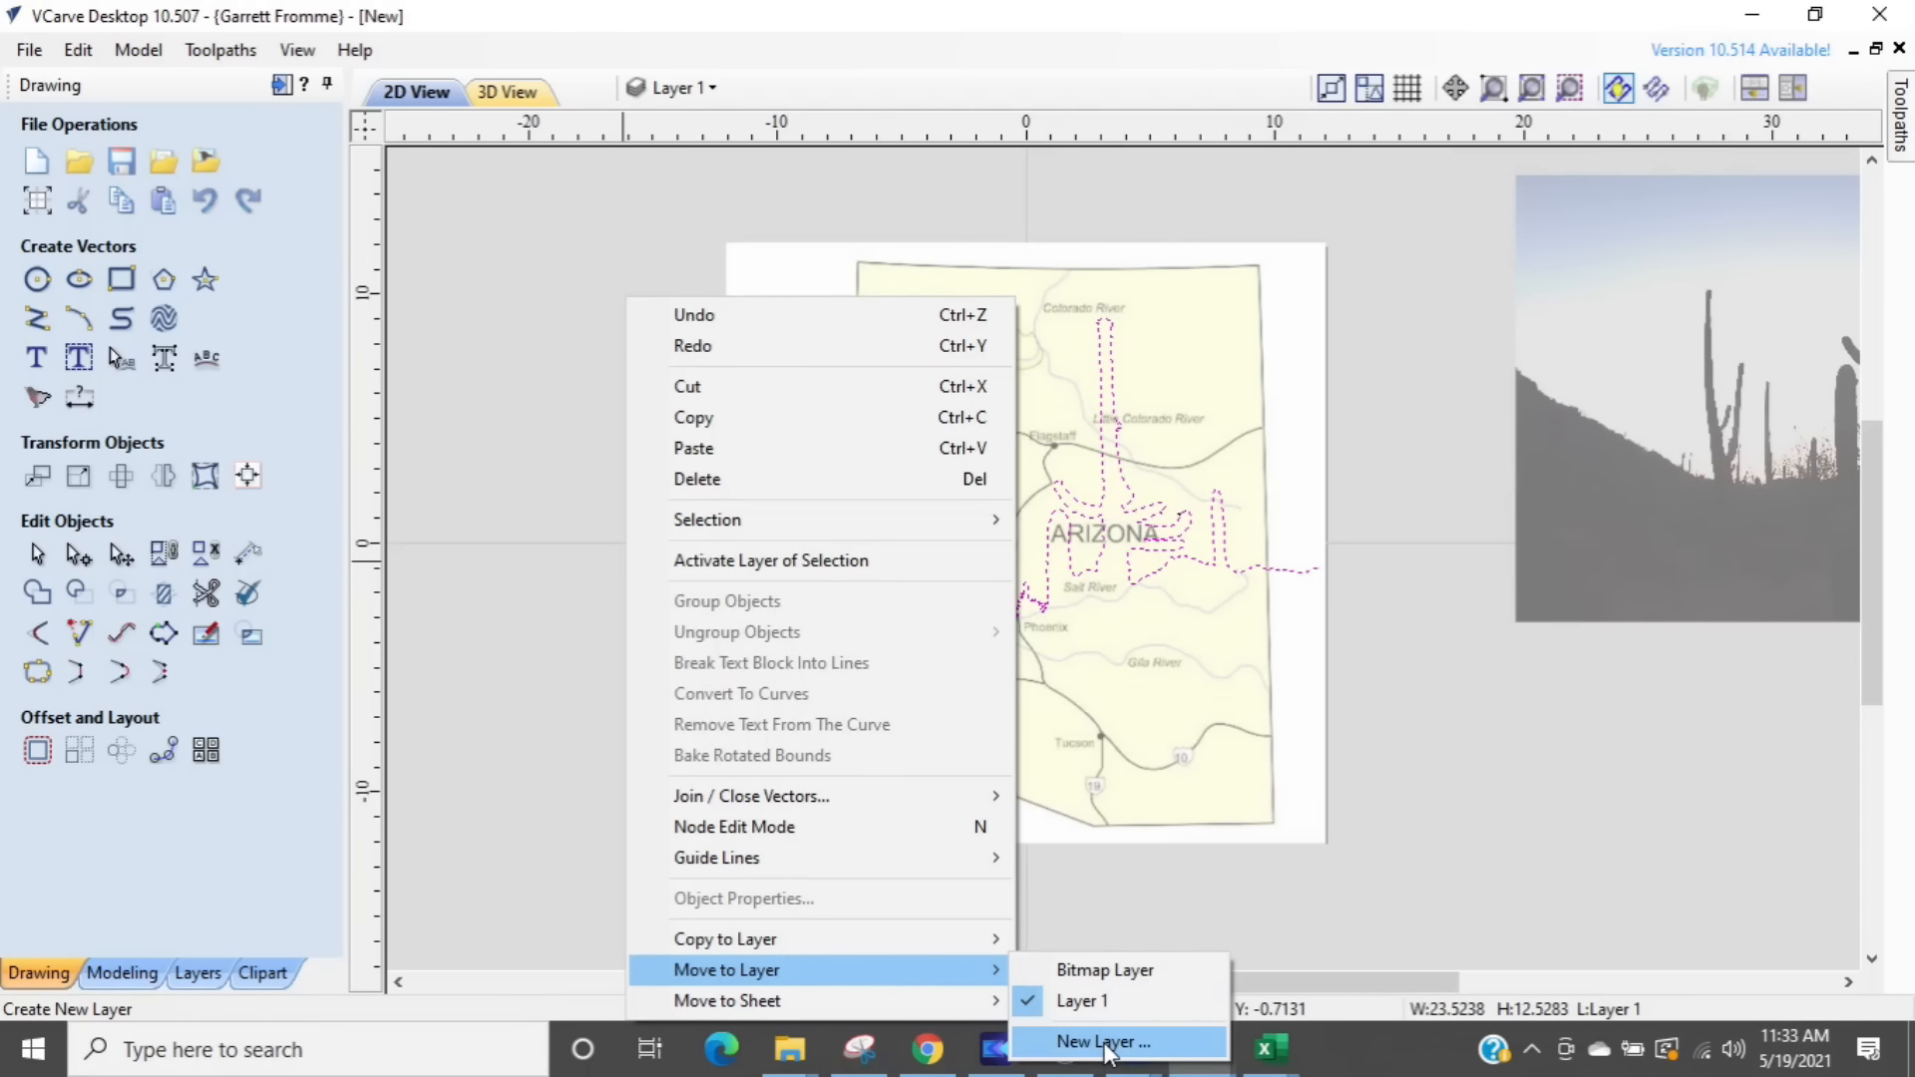
{"action": "left_click", "coordinate": [1104, 1041]}
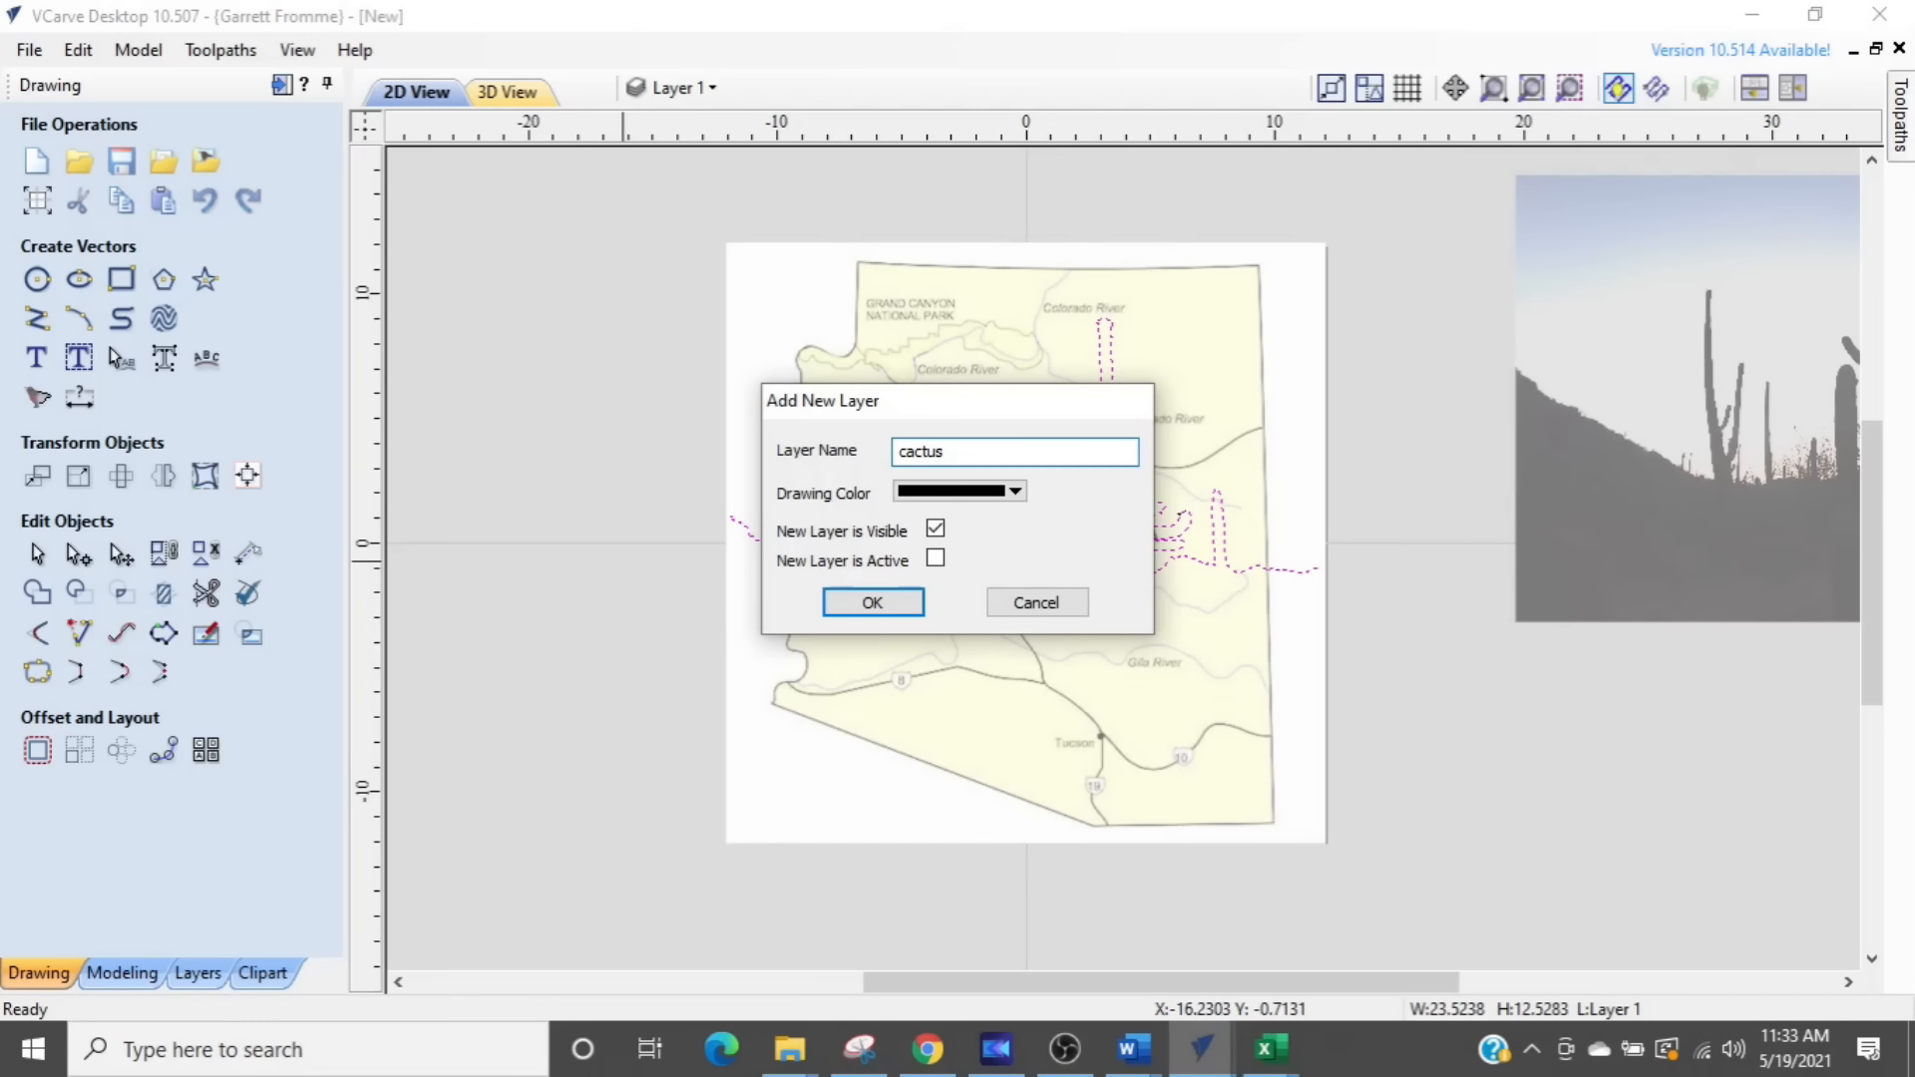
{"action": "left_click", "coordinate": [1013, 493]}
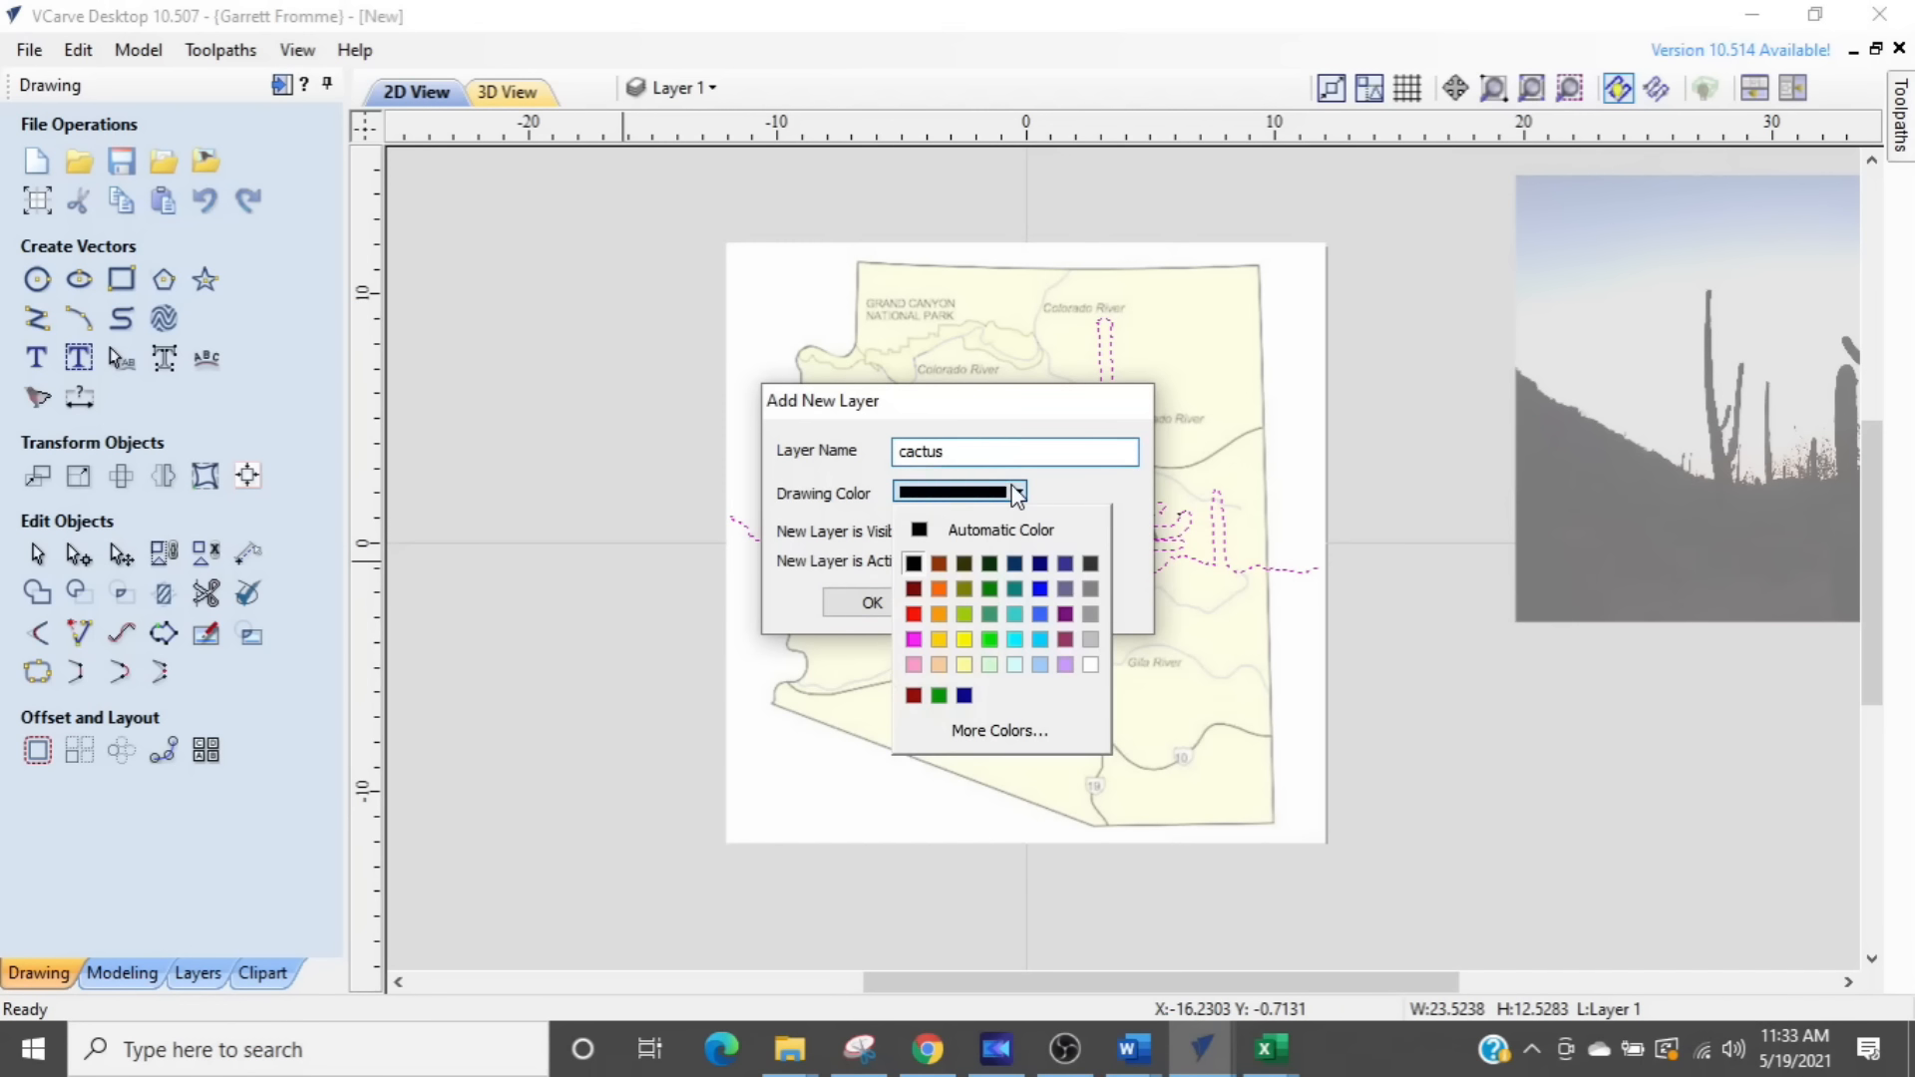
{"action": "left_click", "coordinate": [938, 564]}
{"action": "left_click", "coordinate": [866, 598]}
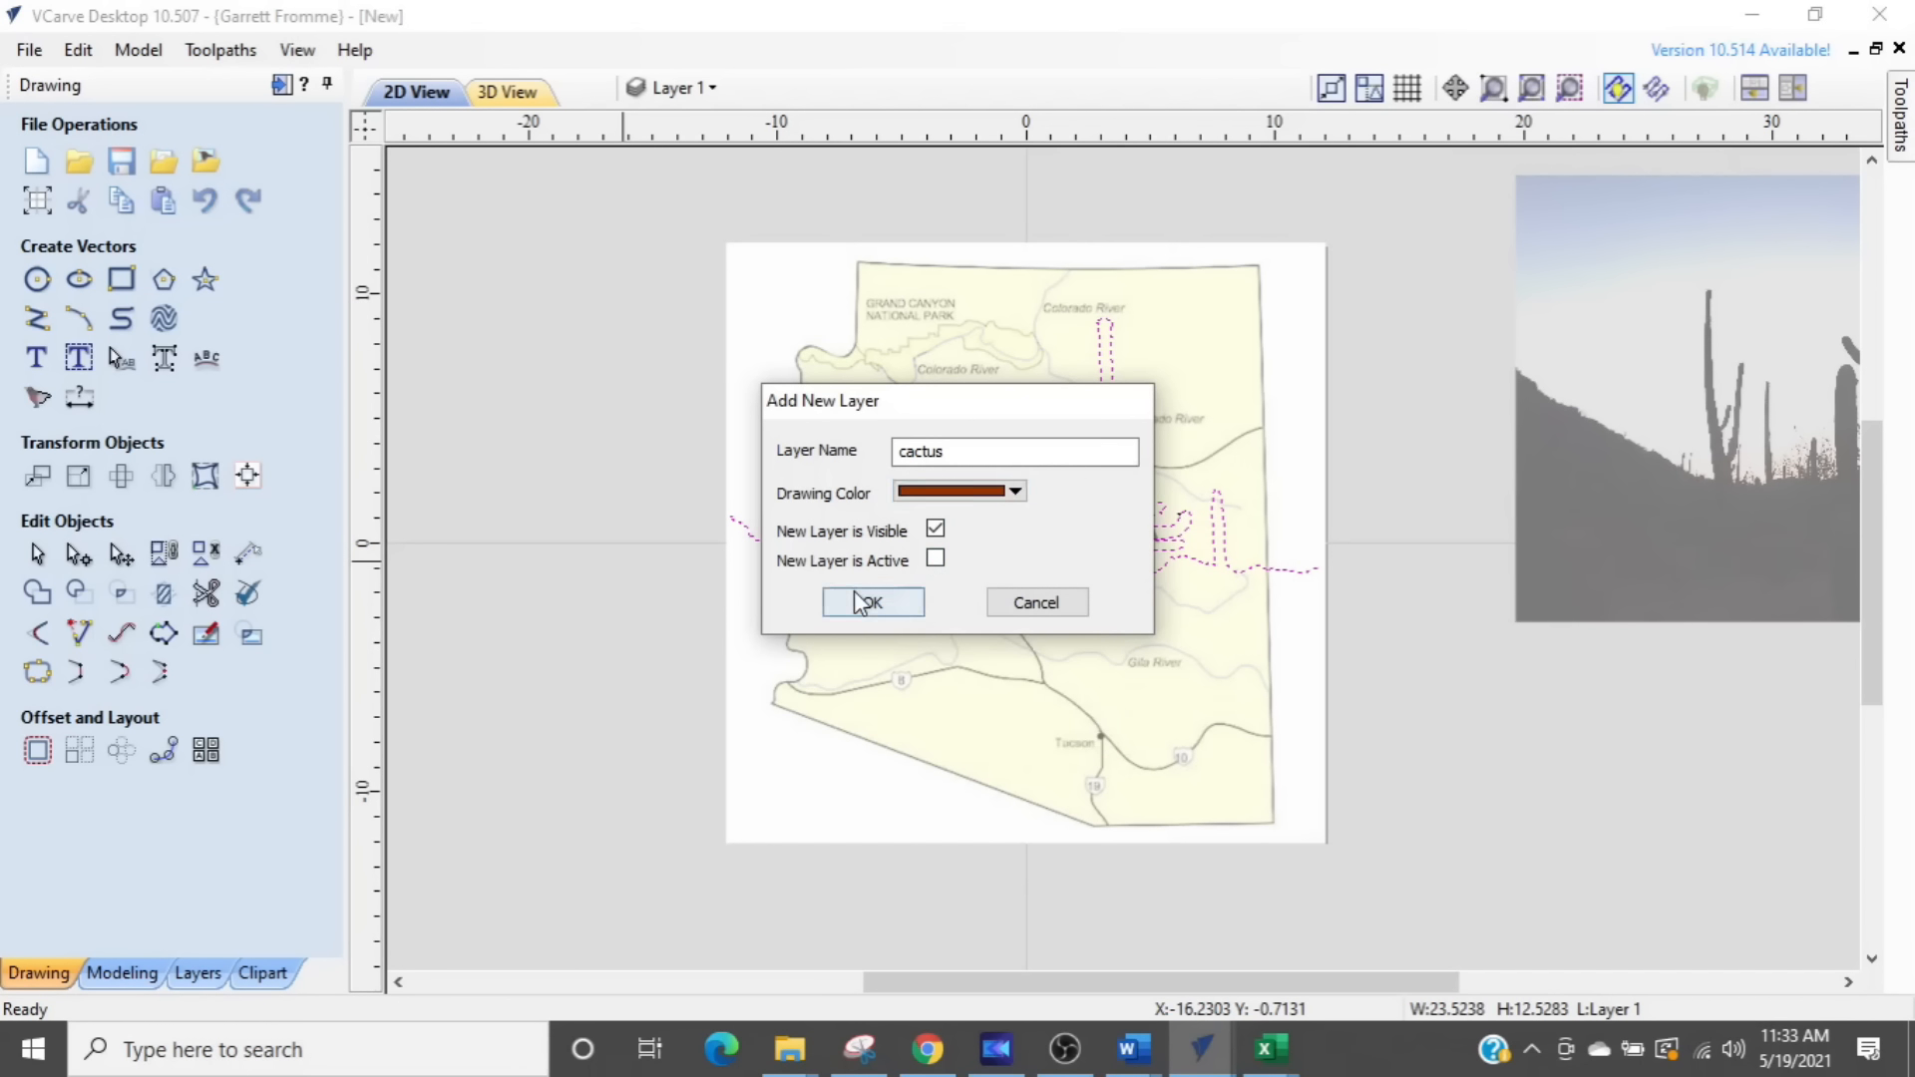
{"action": "left_click", "coordinate": [662, 619]}
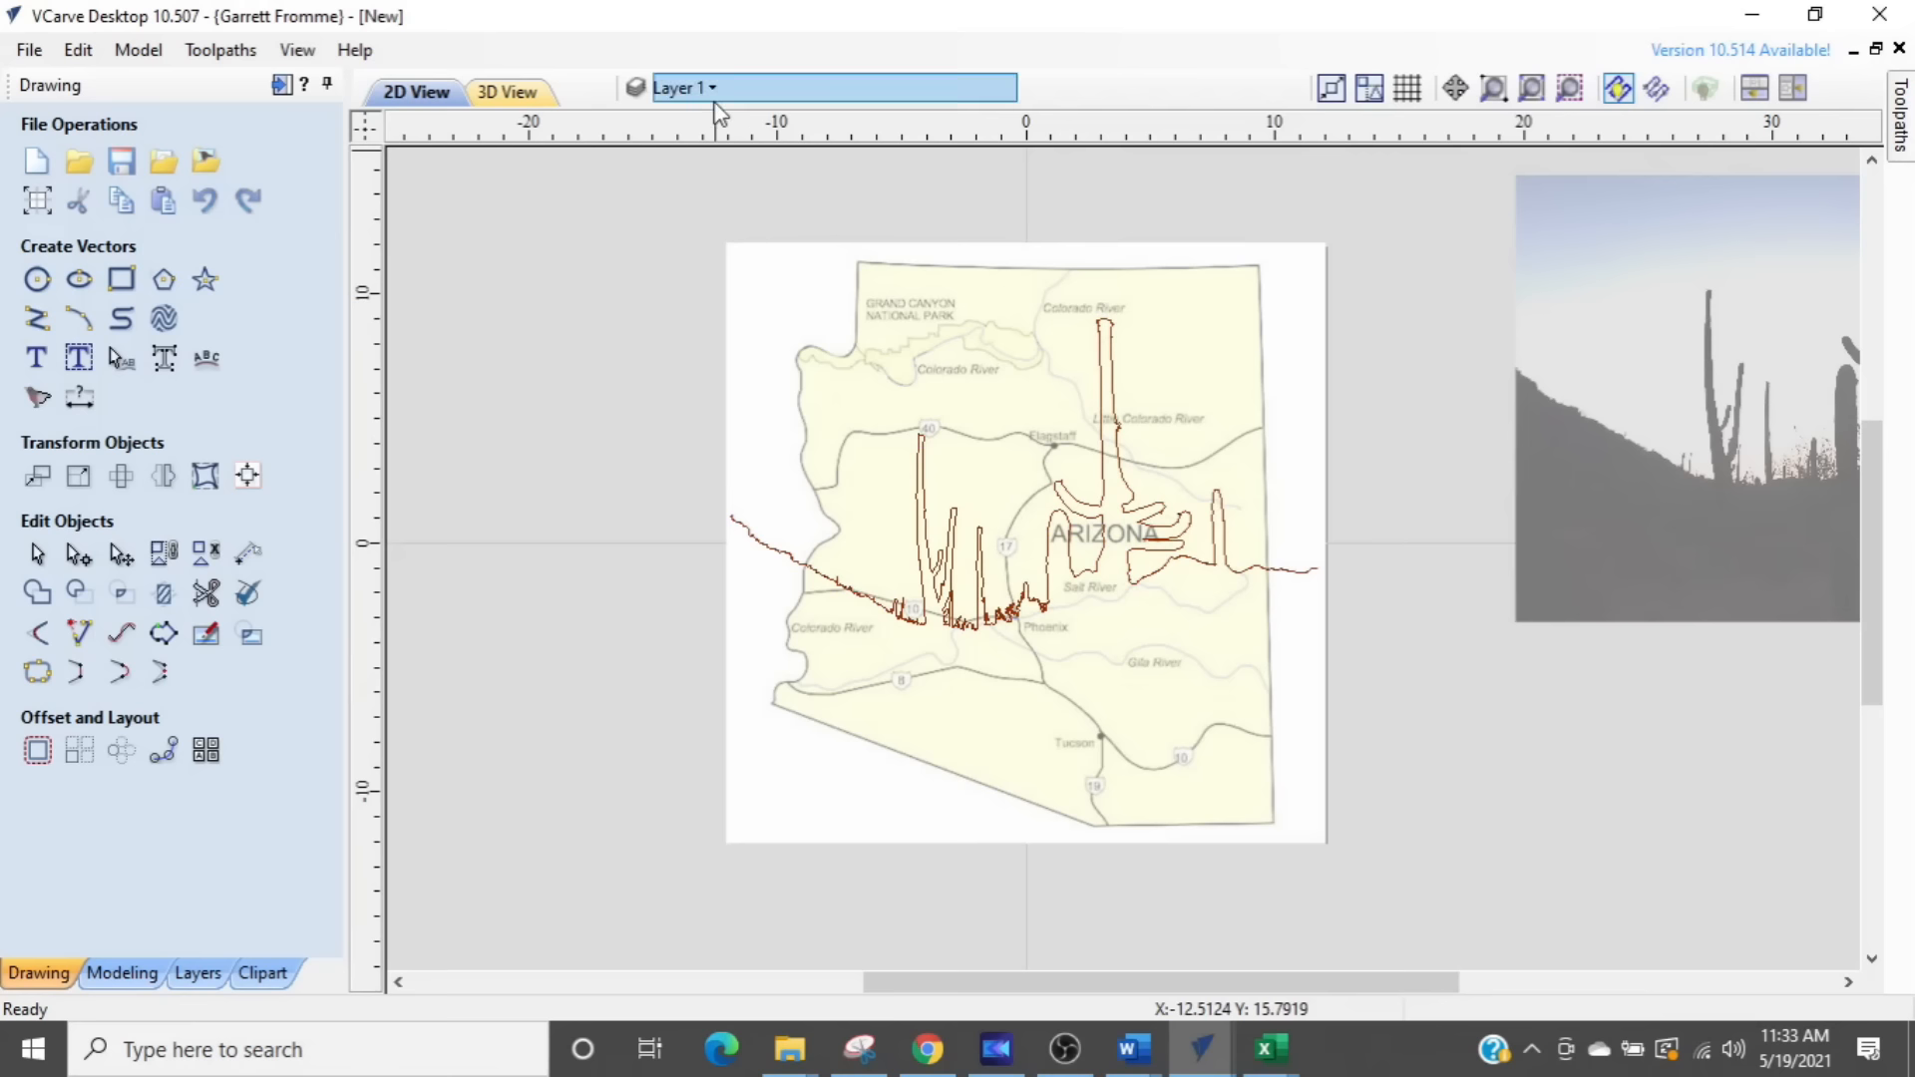
{"action": "left_click", "coordinate": [695, 90]}
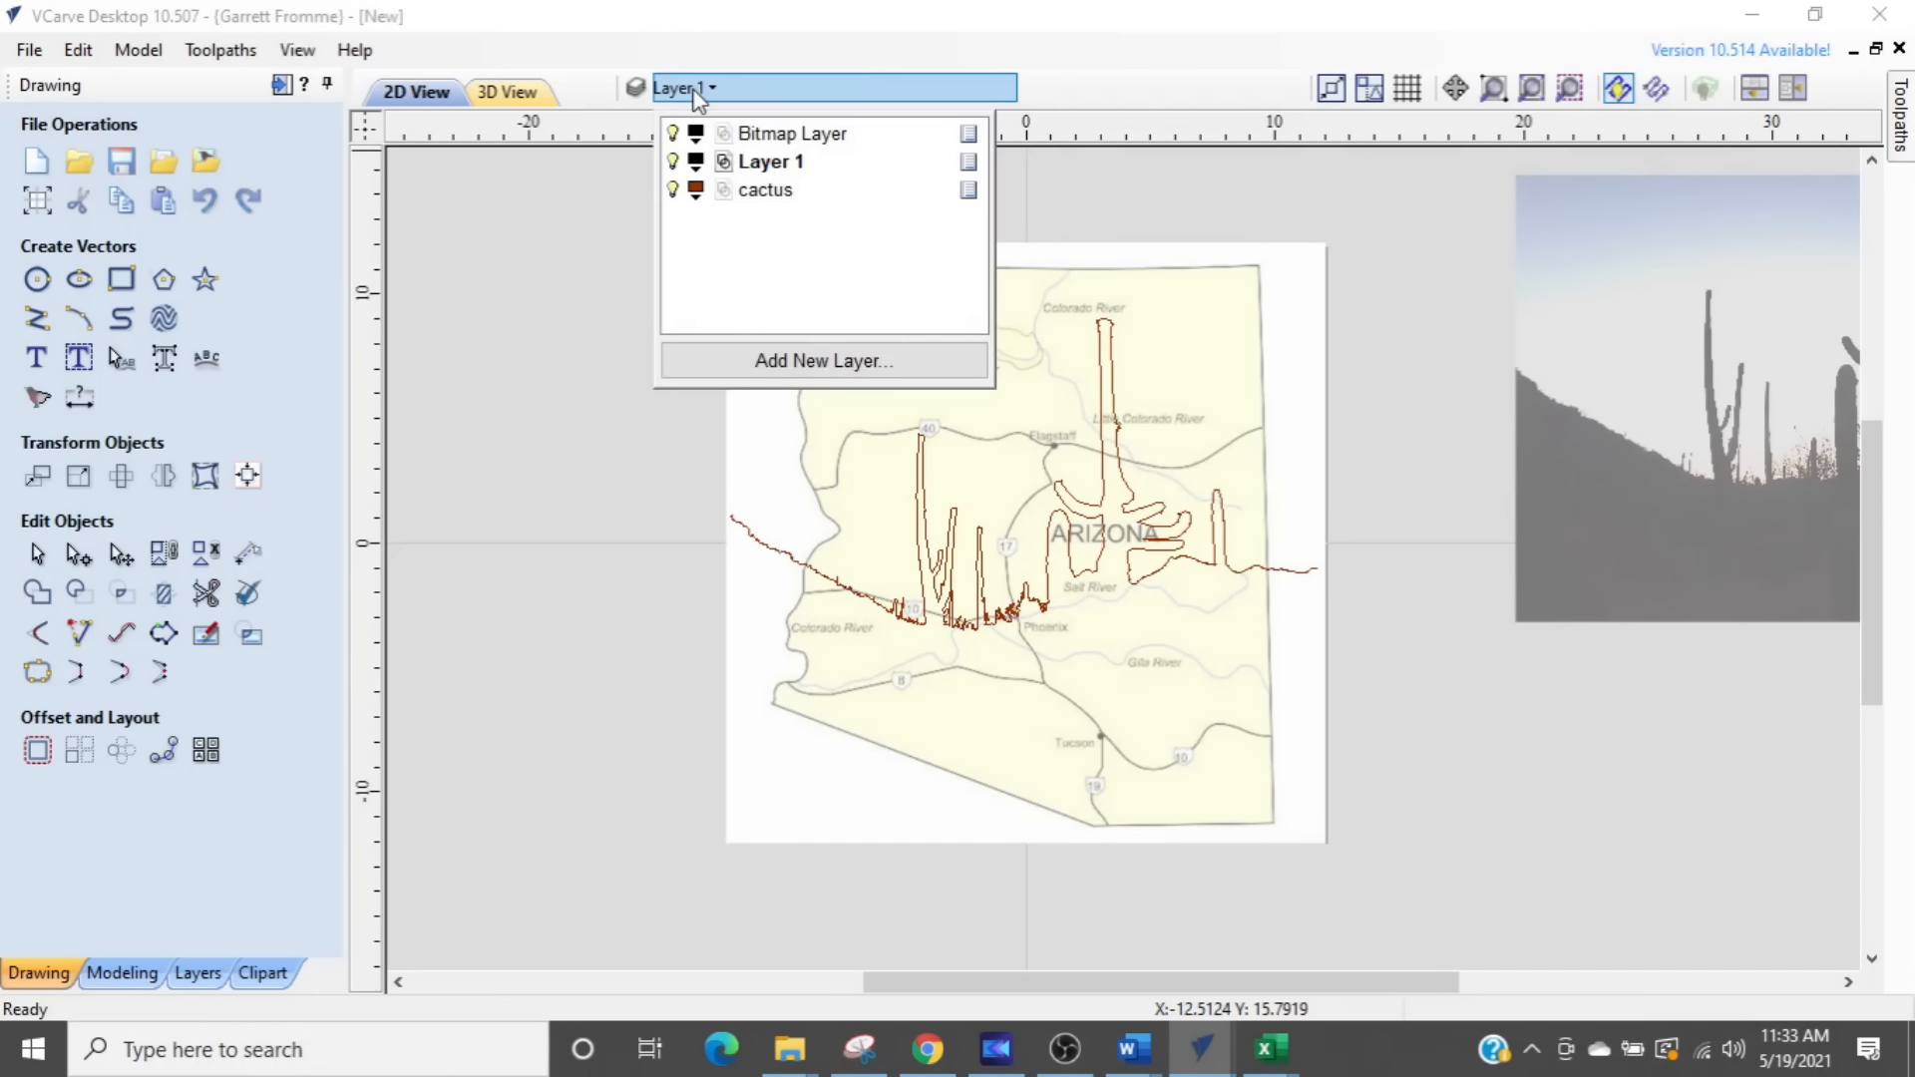
{"action": "left_click", "coordinate": [673, 190]}
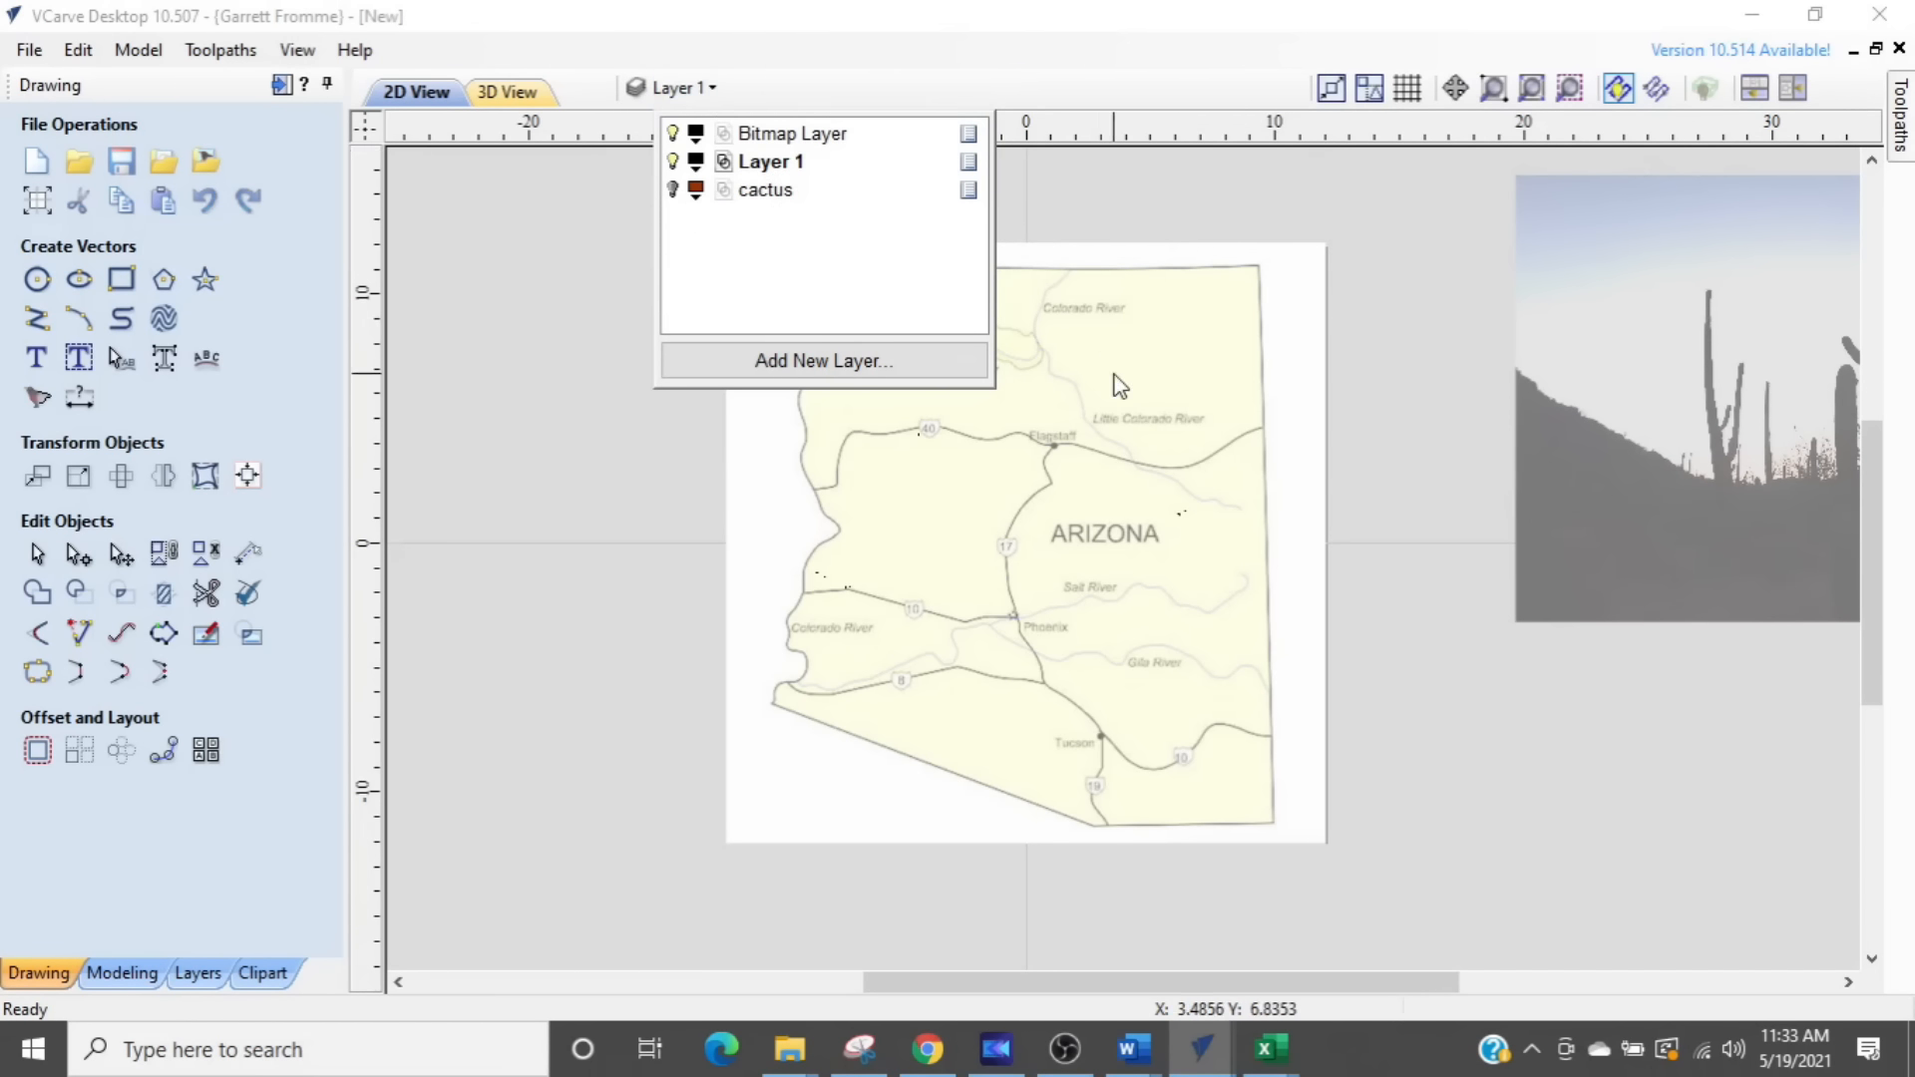
- Set up a bitmap trace of the Arizona map with Corner Fit at 50% and Noise Filter at 1 pixel
{"action": "left_click", "coordinate": [1129, 435]}
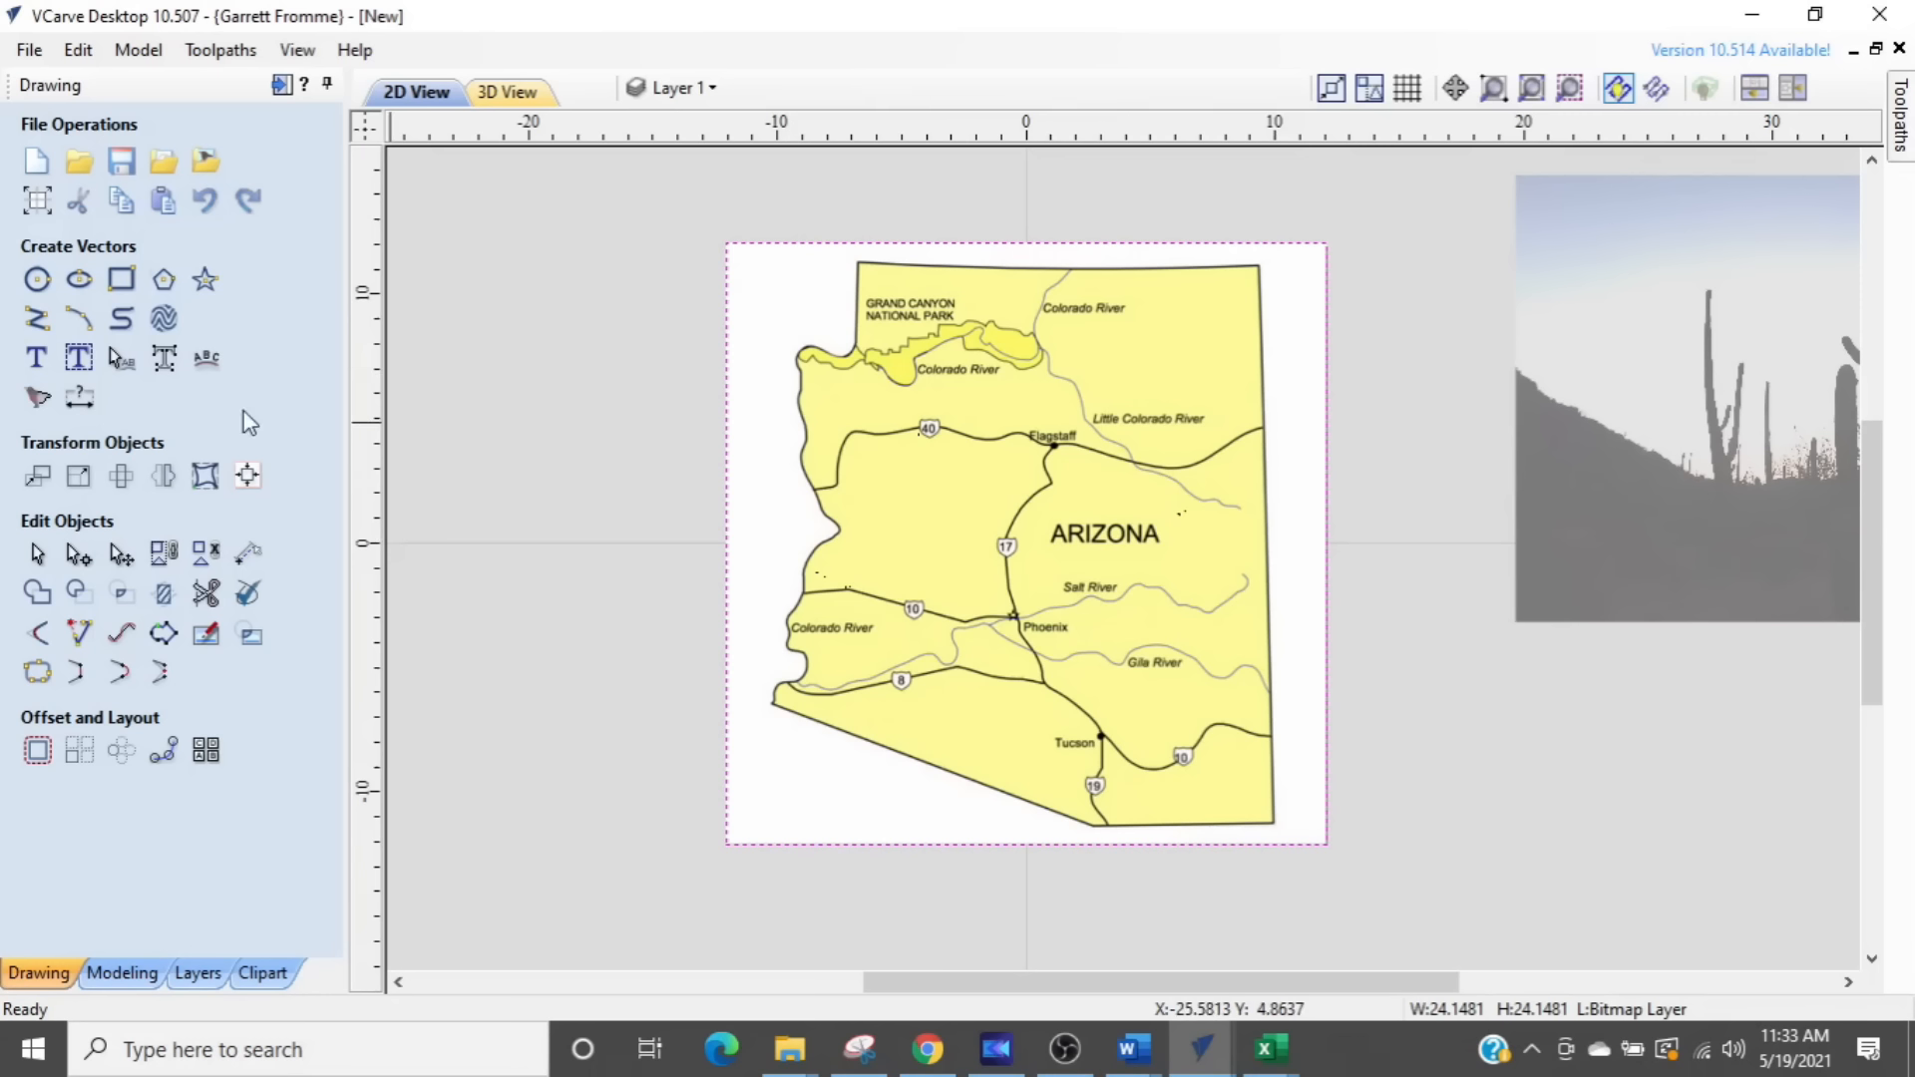
{"action": "left_click", "coordinate": [38, 400]}
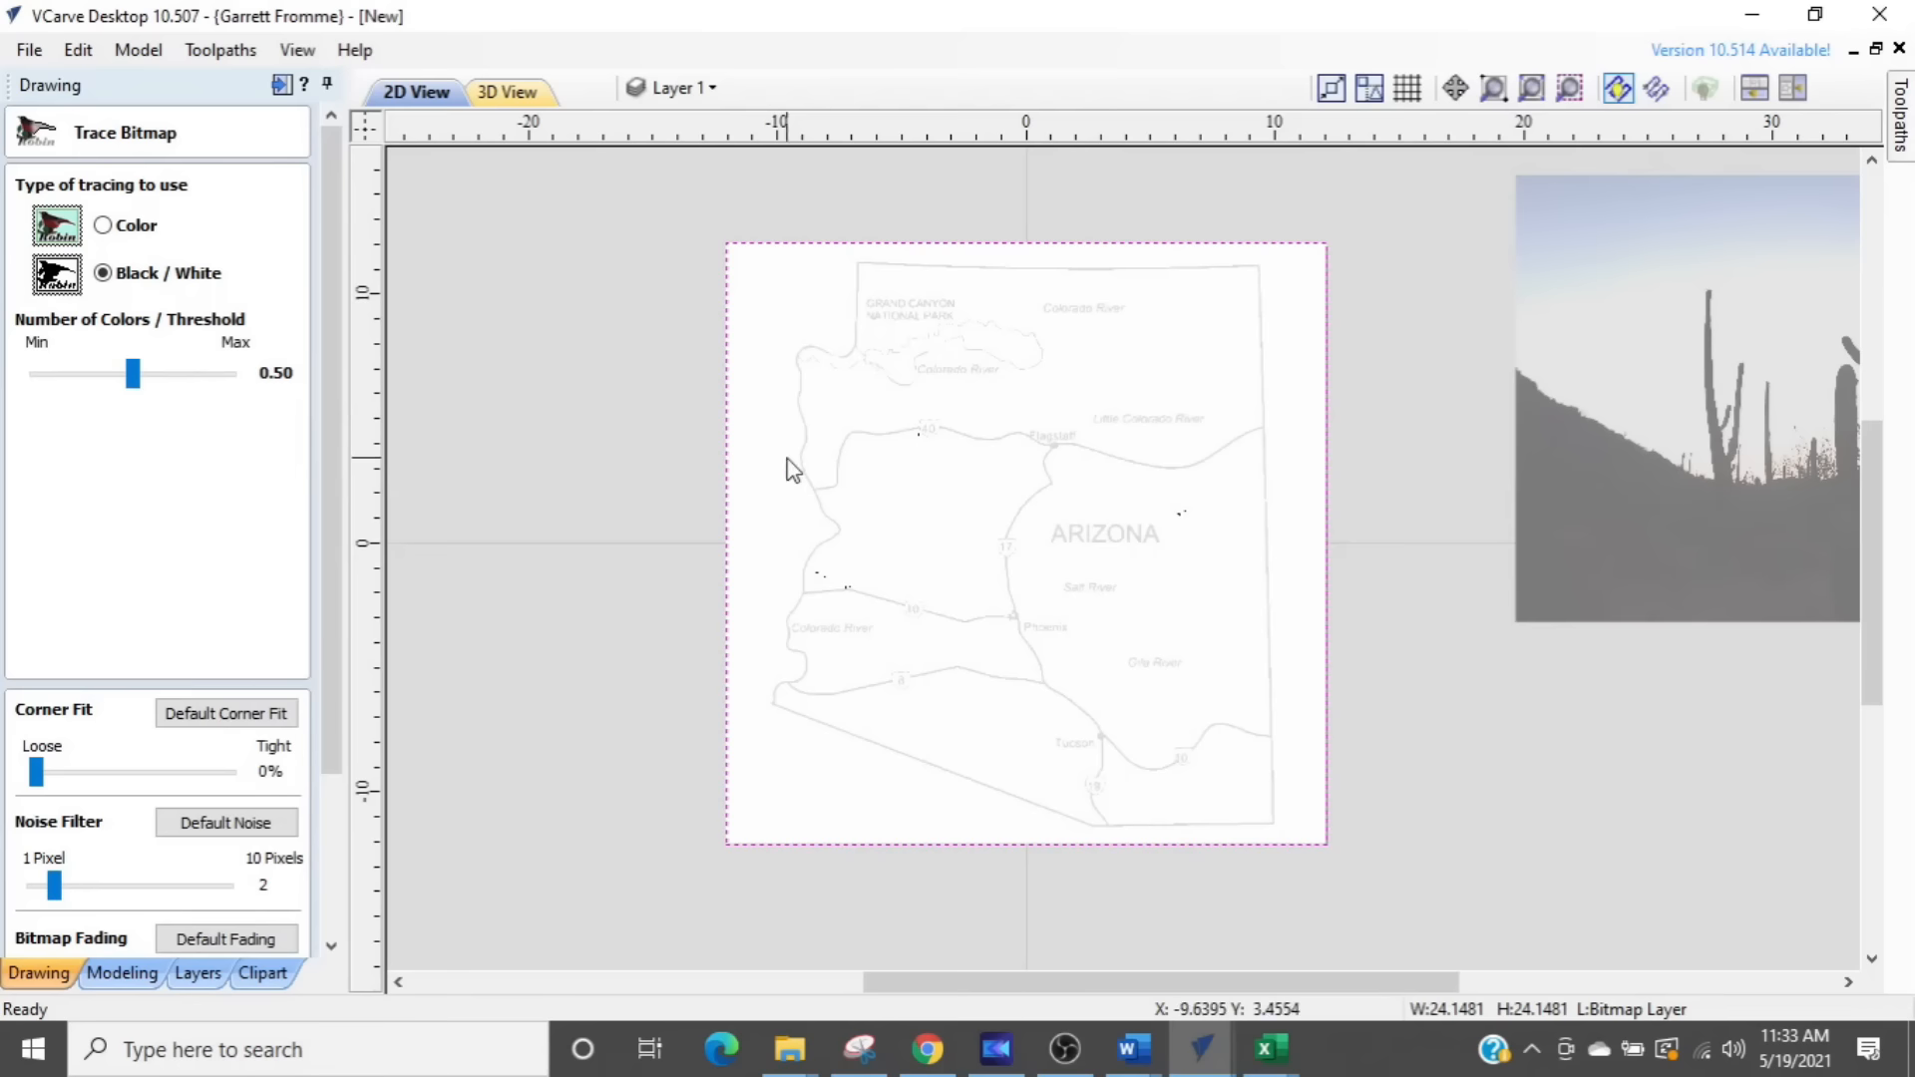
{"action": "scroll", "coordinate": [935, 393], "scroll_direction": "up", "scroll_amount": 3}
{"action": "middle_click_drag", "start_coordinate": [976, 510], "coordinate": [1031, 659]}
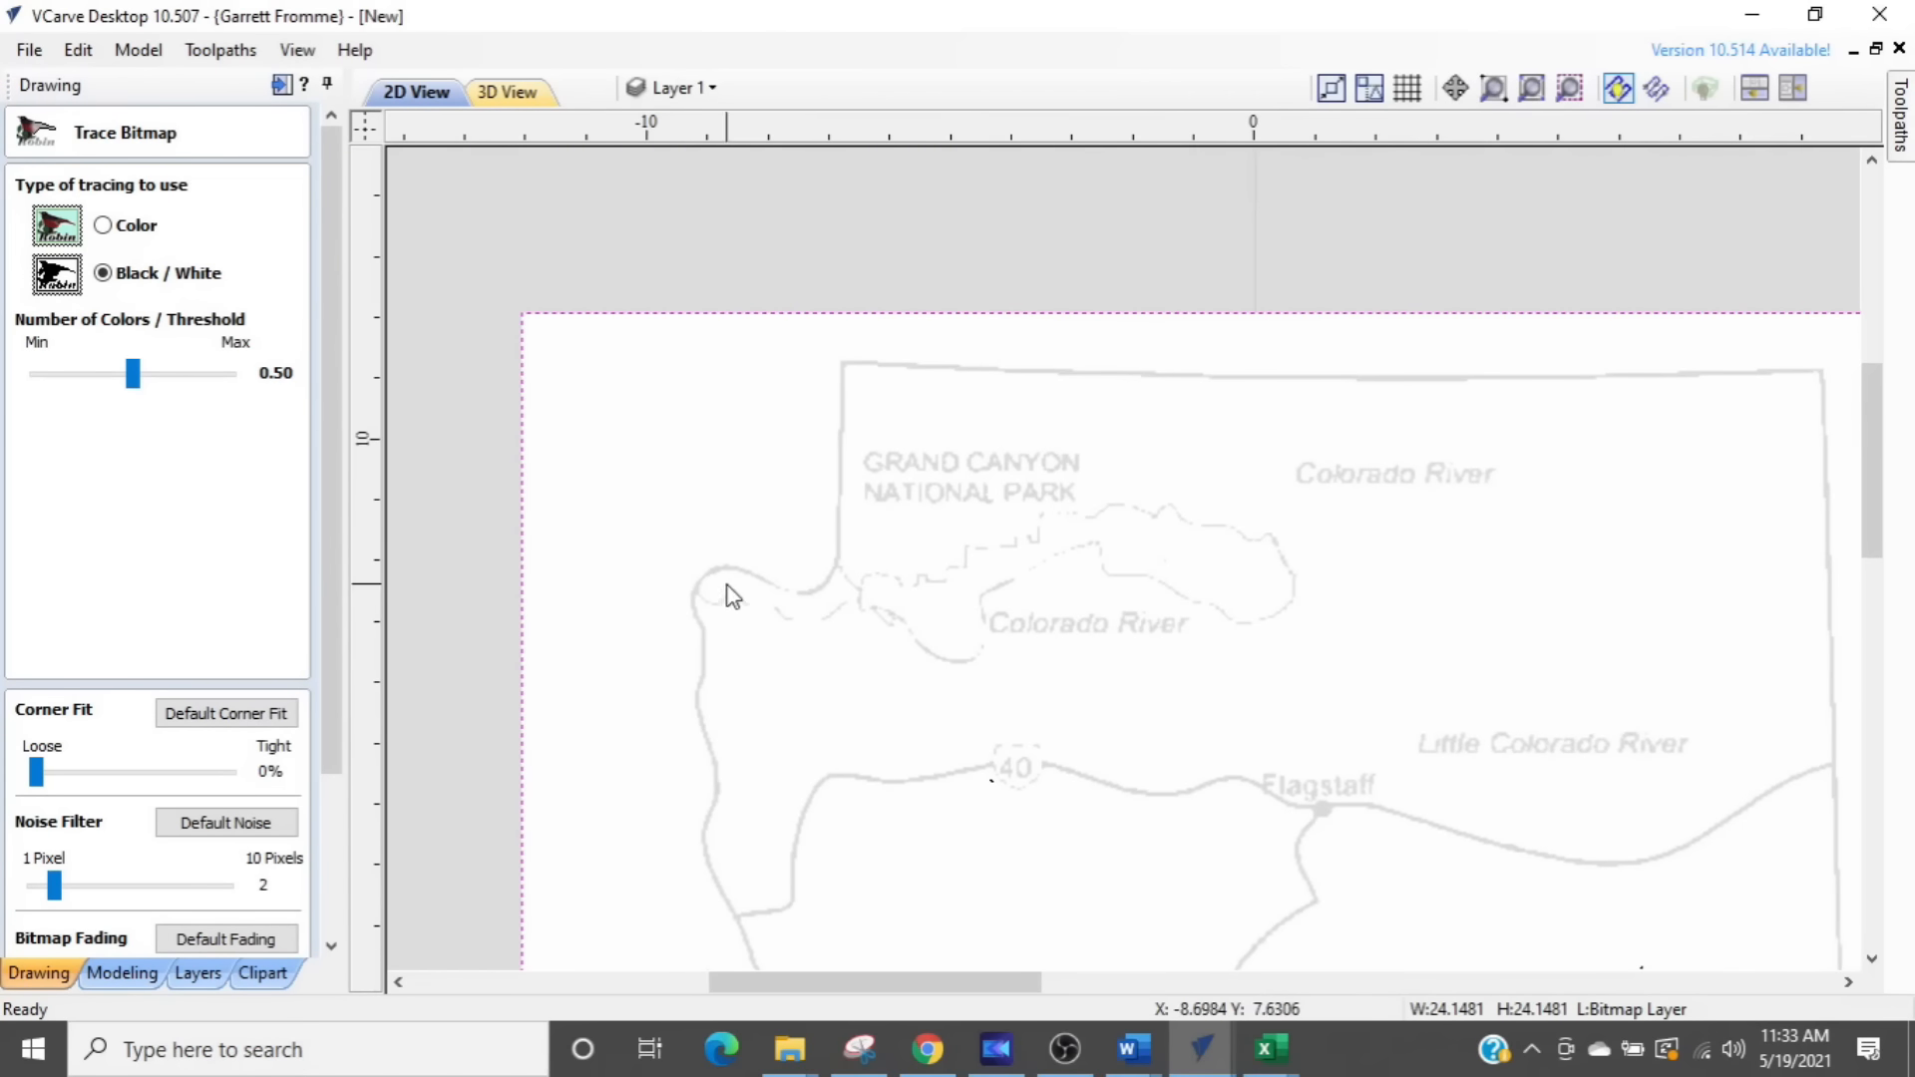
{"action": "scroll", "coordinate": [989, 668], "scroll_direction": "down", "scroll_amount": 2}
{"action": "middle_click_drag", "start_coordinate": [1041, 730], "coordinate": [1006, 324]}
{"action": "middle_click_drag", "start_coordinate": [1125, 679], "coordinate": [899, 818]}
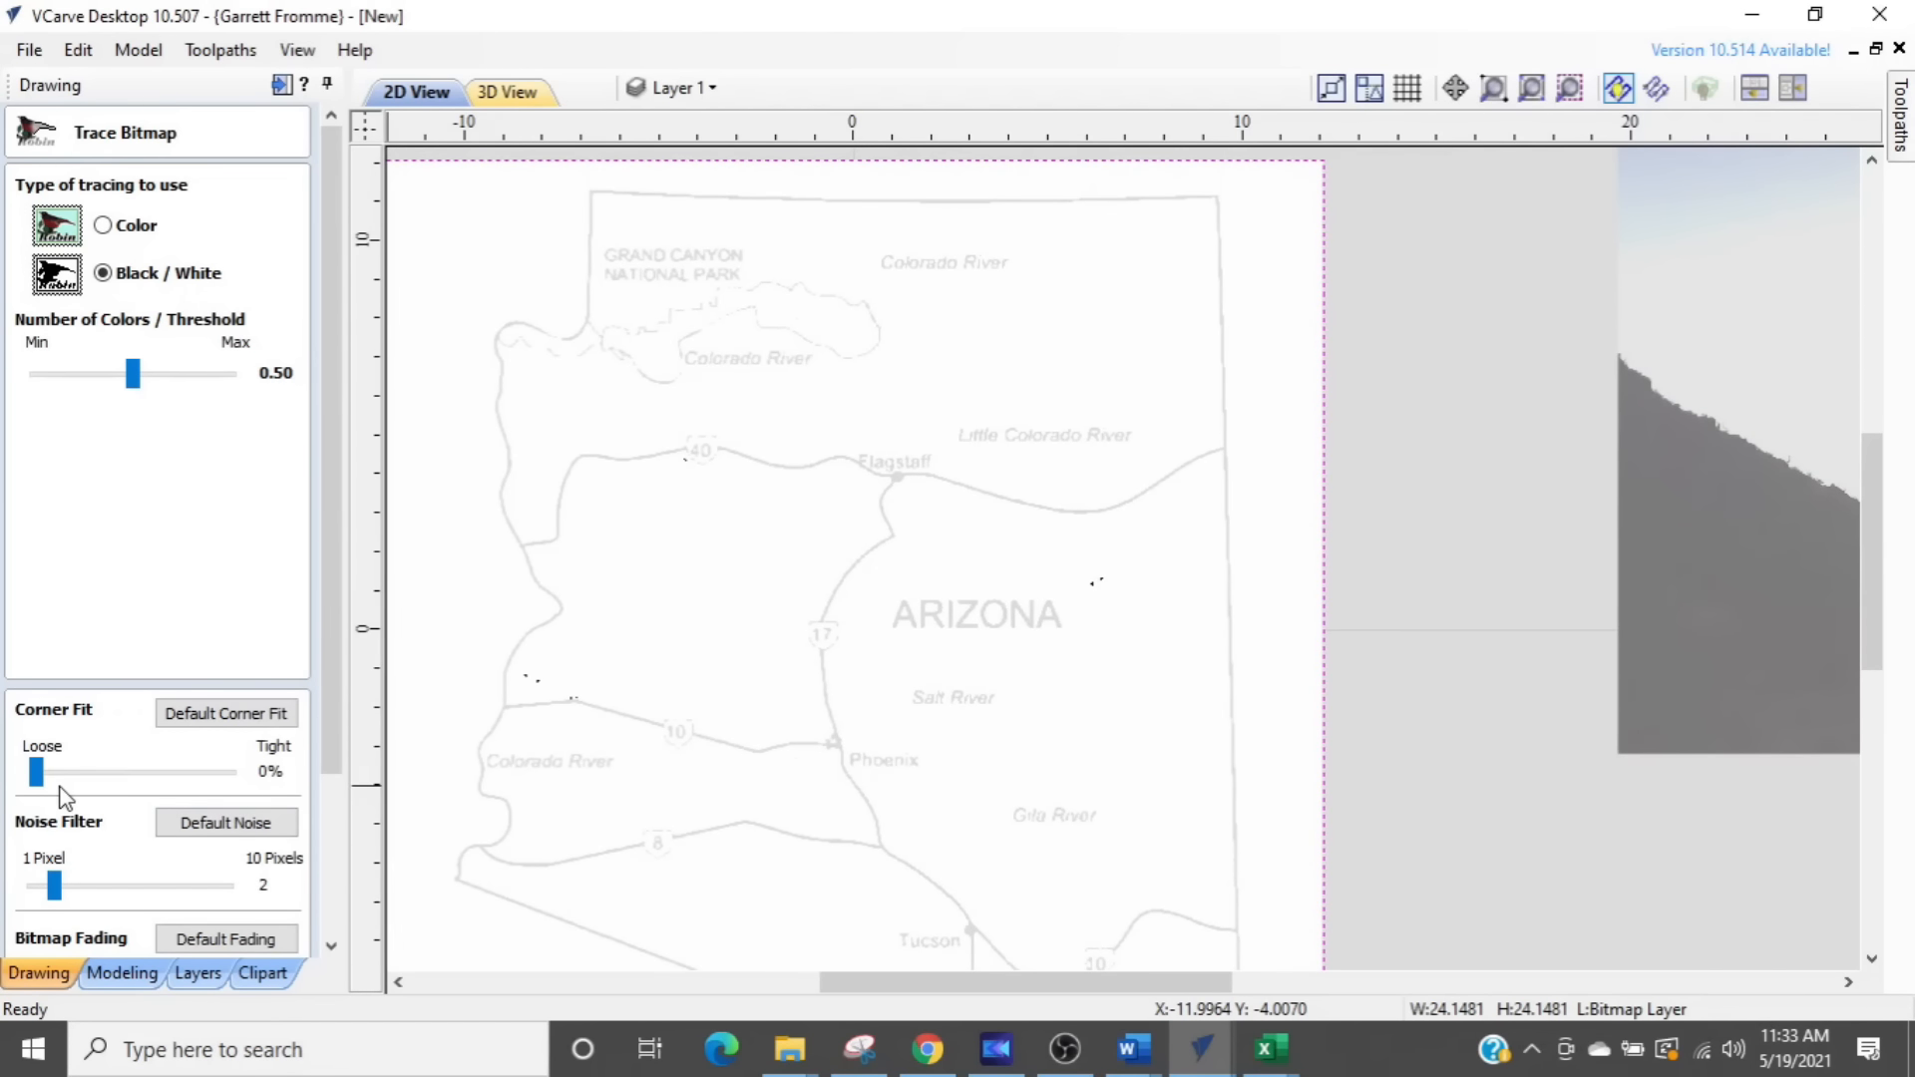
{"action": "left_click_drag", "start_coordinate": [40, 778], "coordinate": [126, 780]}
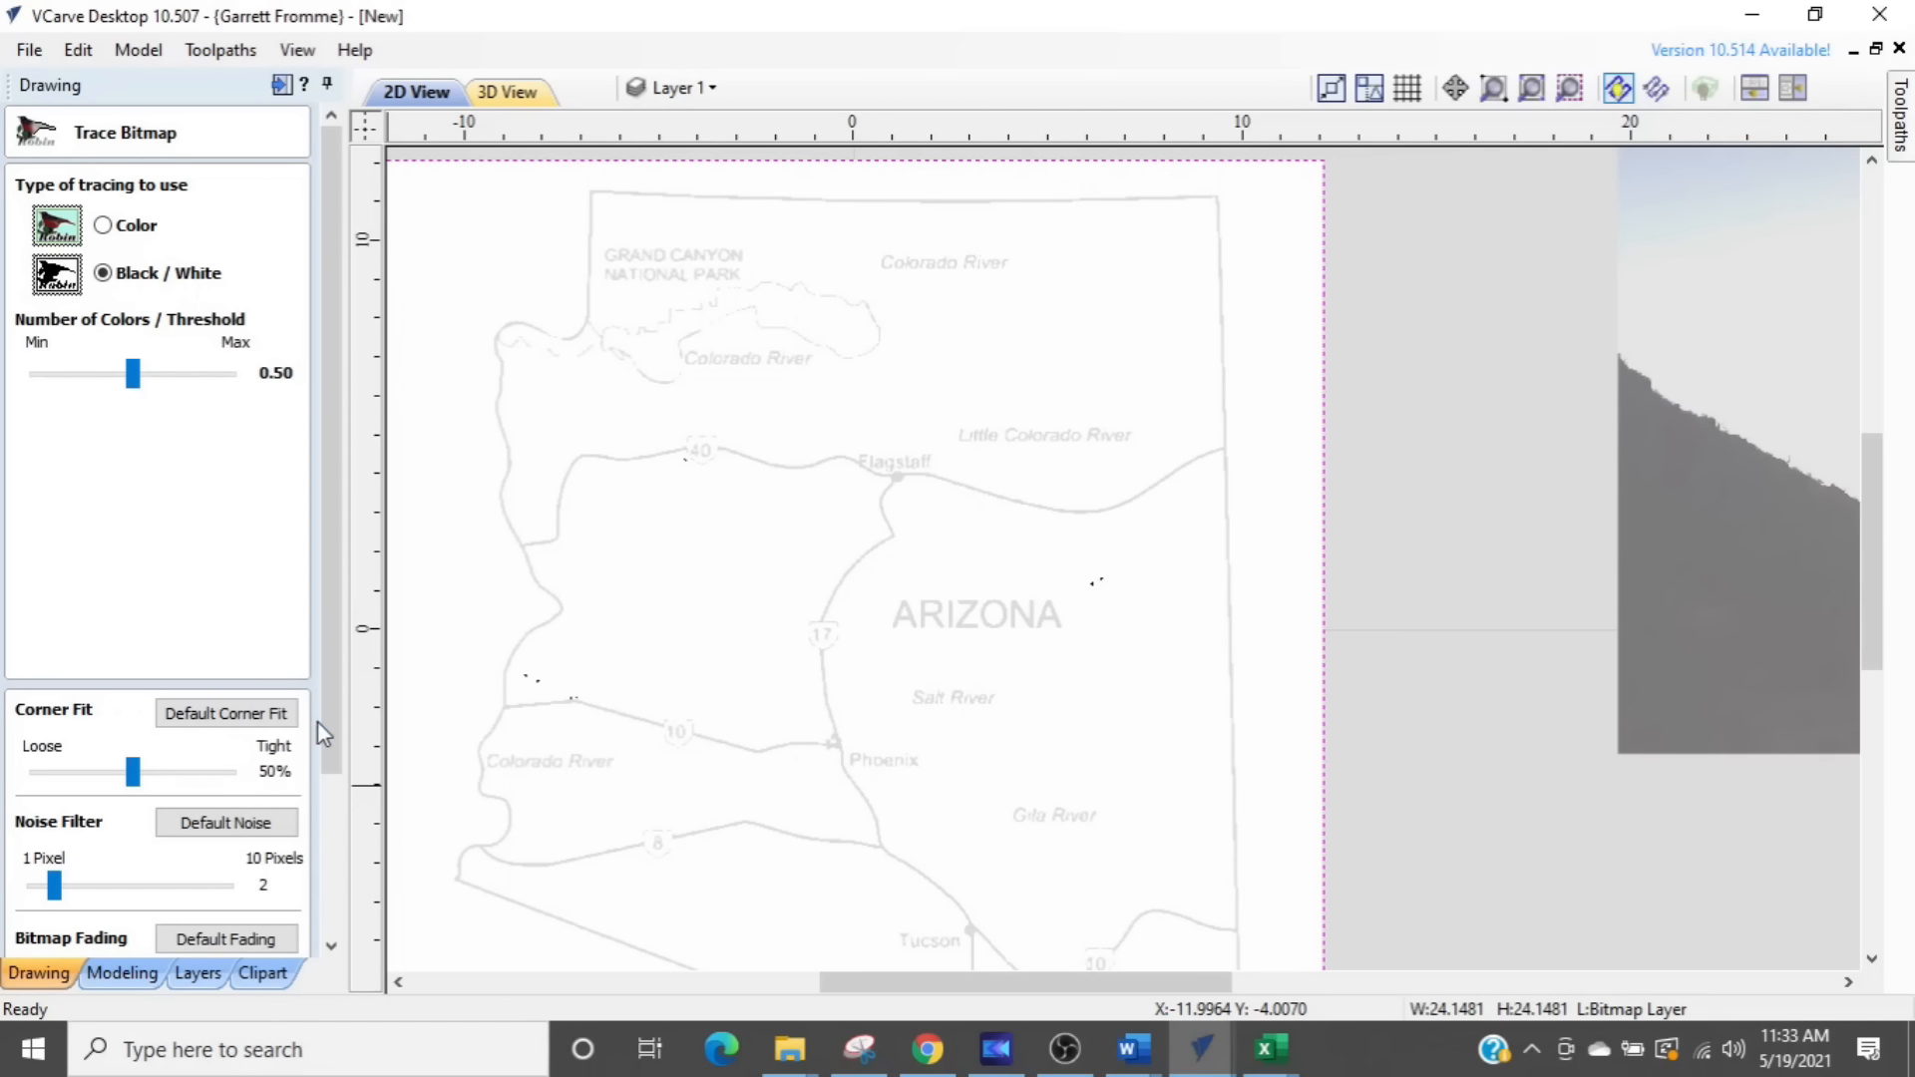
{"action": "left_click_drag", "start_coordinate": [339, 735], "coordinate": [355, 886]}
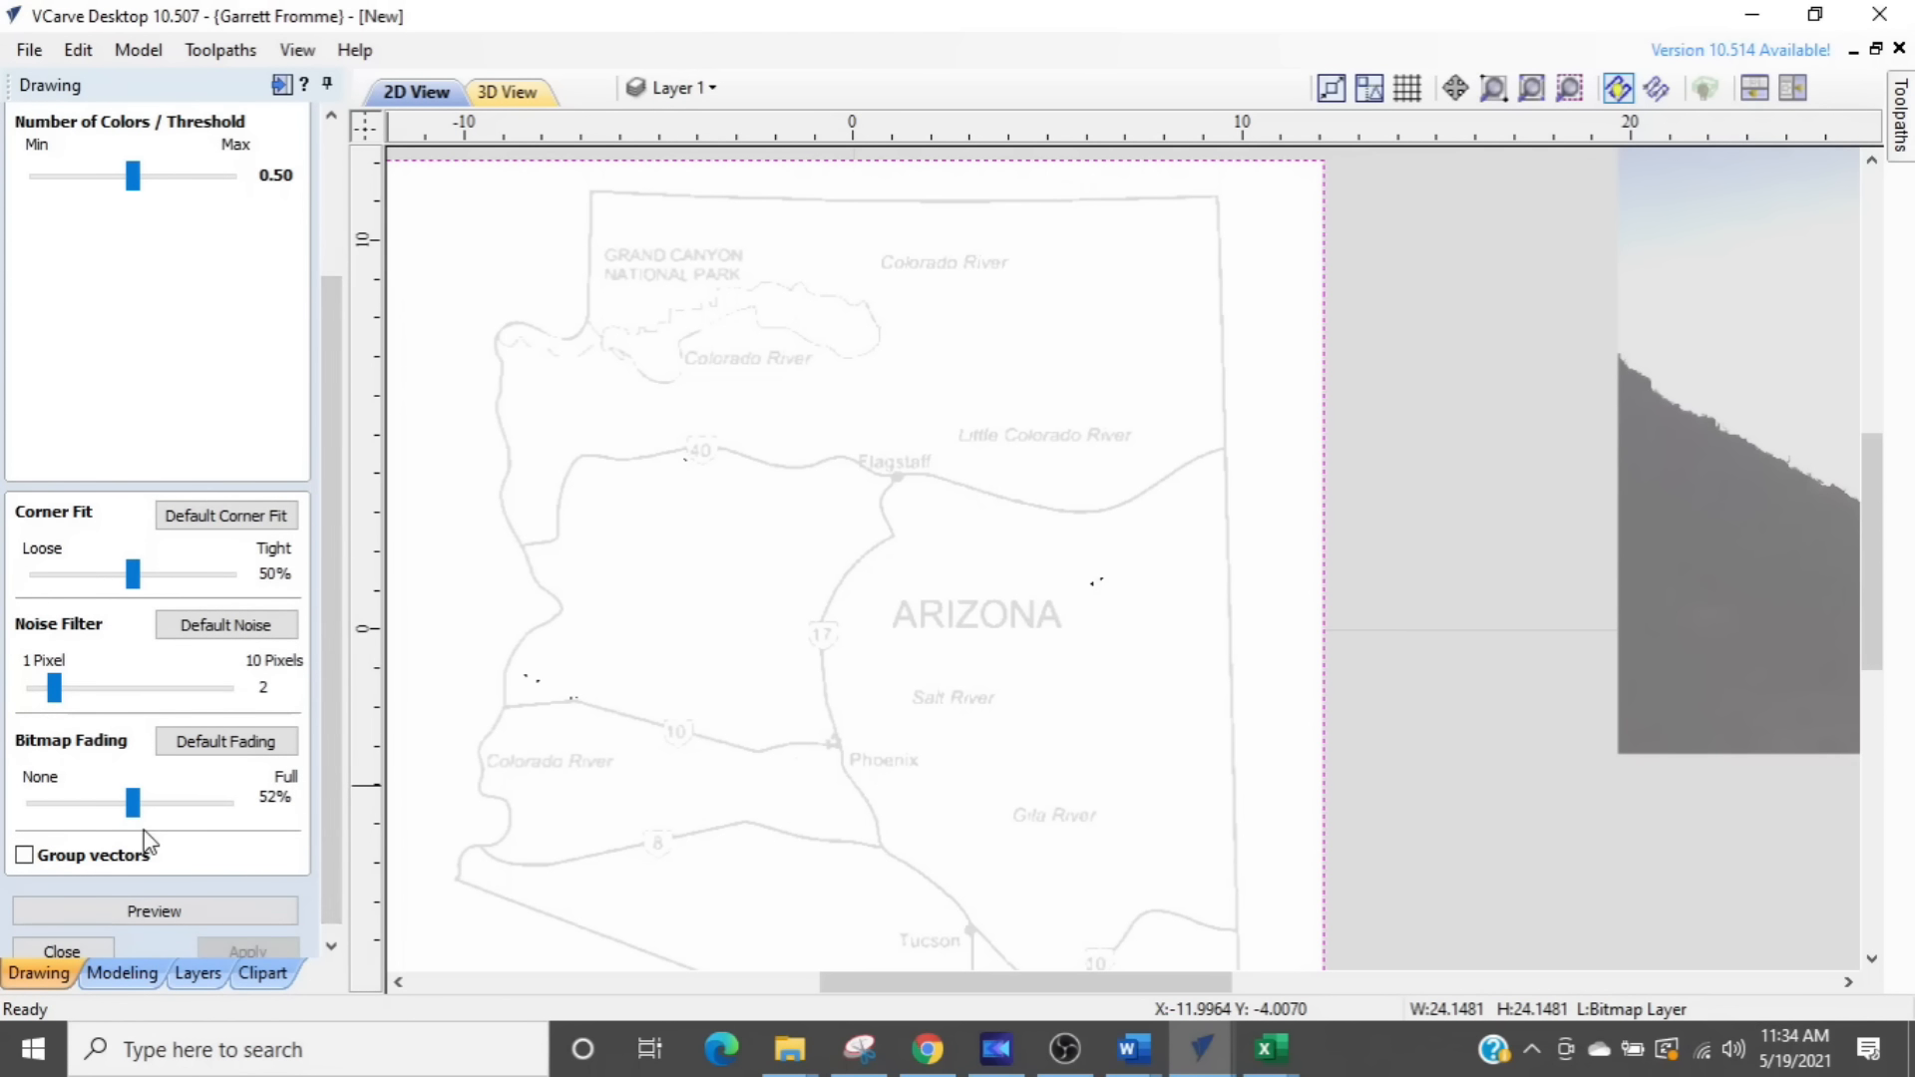
{"action": "mouse_move", "coordinate": [55, 701]}
{"action": "left_mouse_down"}
{"action": "mouse_move", "coordinate": [145, 703]}
{"action": "mouse_move", "coordinate": [80, 686]}
{"action": "left_mouse_up"}
- Preview and apply the map trace, close the tracing tool, and hide the Bitmap Layer
{"action": "left_click", "coordinate": [155, 912]}
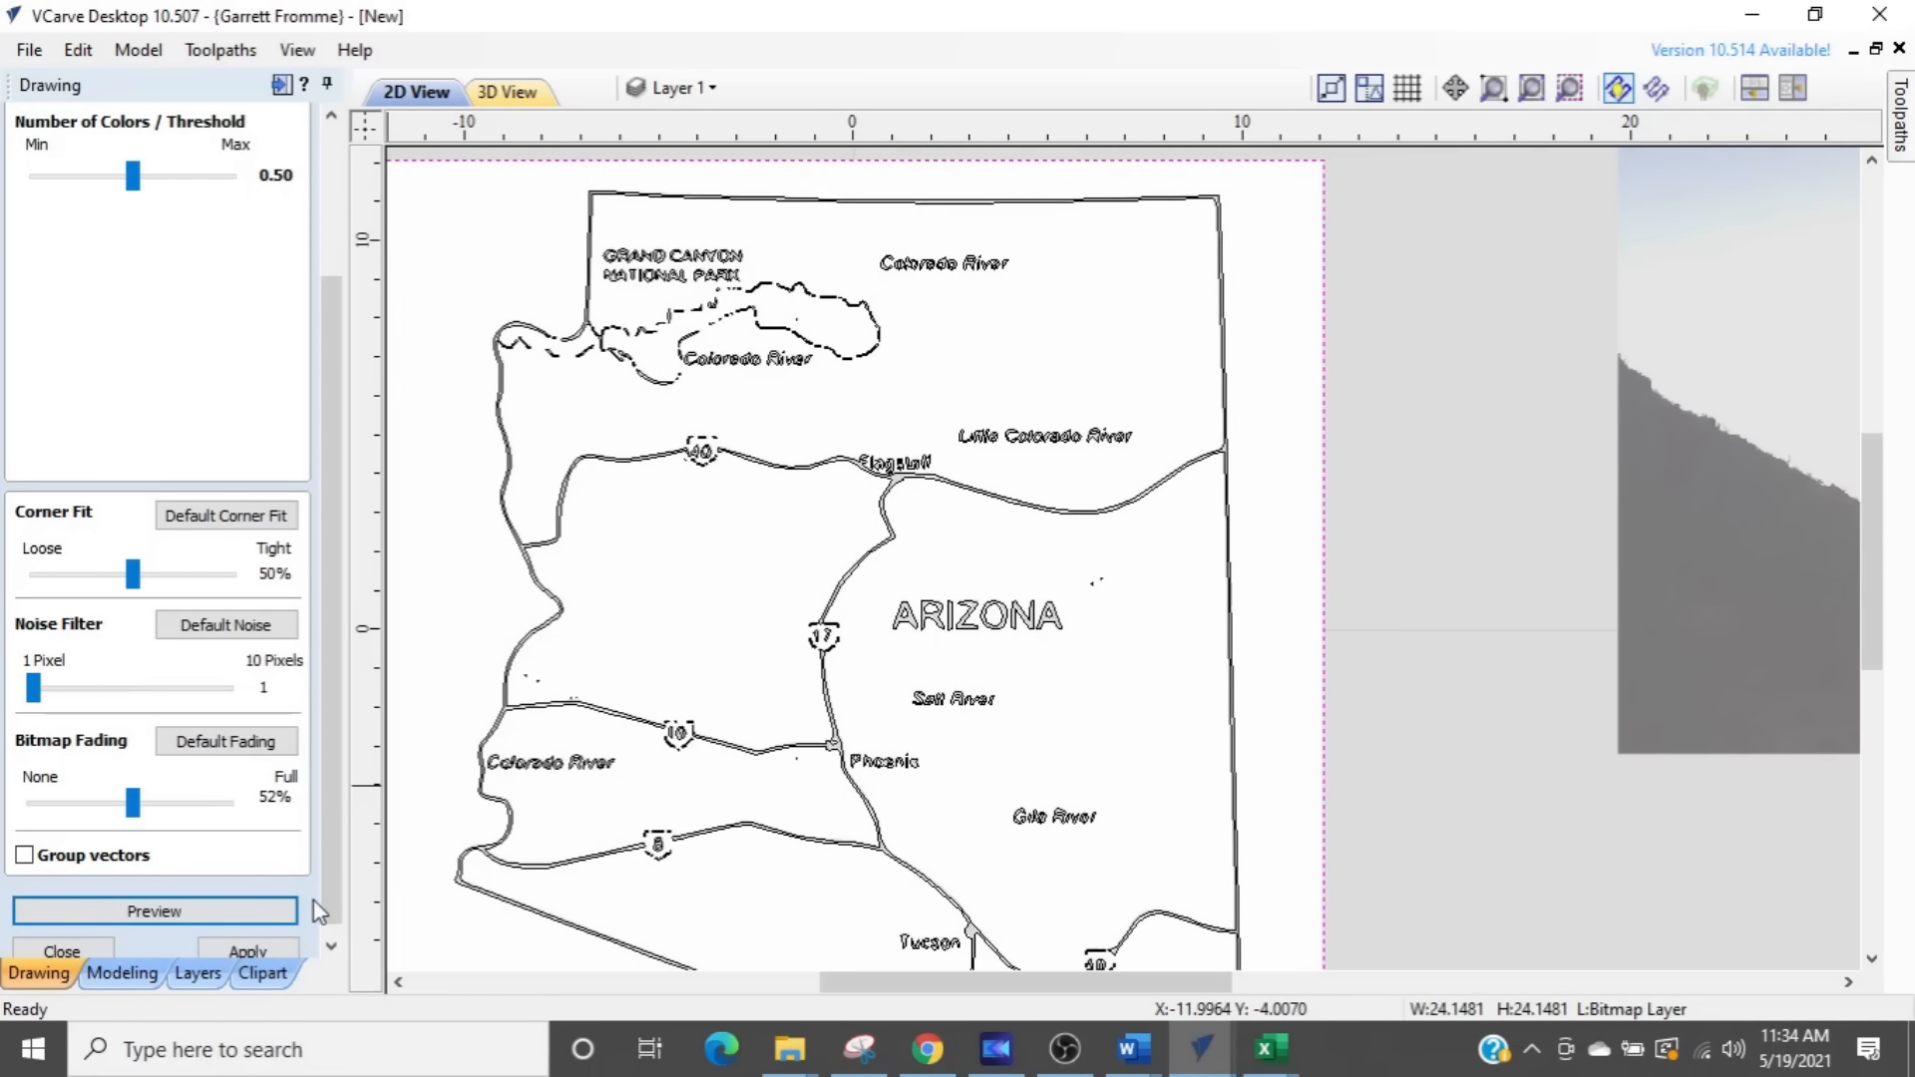
{"action": "left_click", "coordinate": [248, 949]}
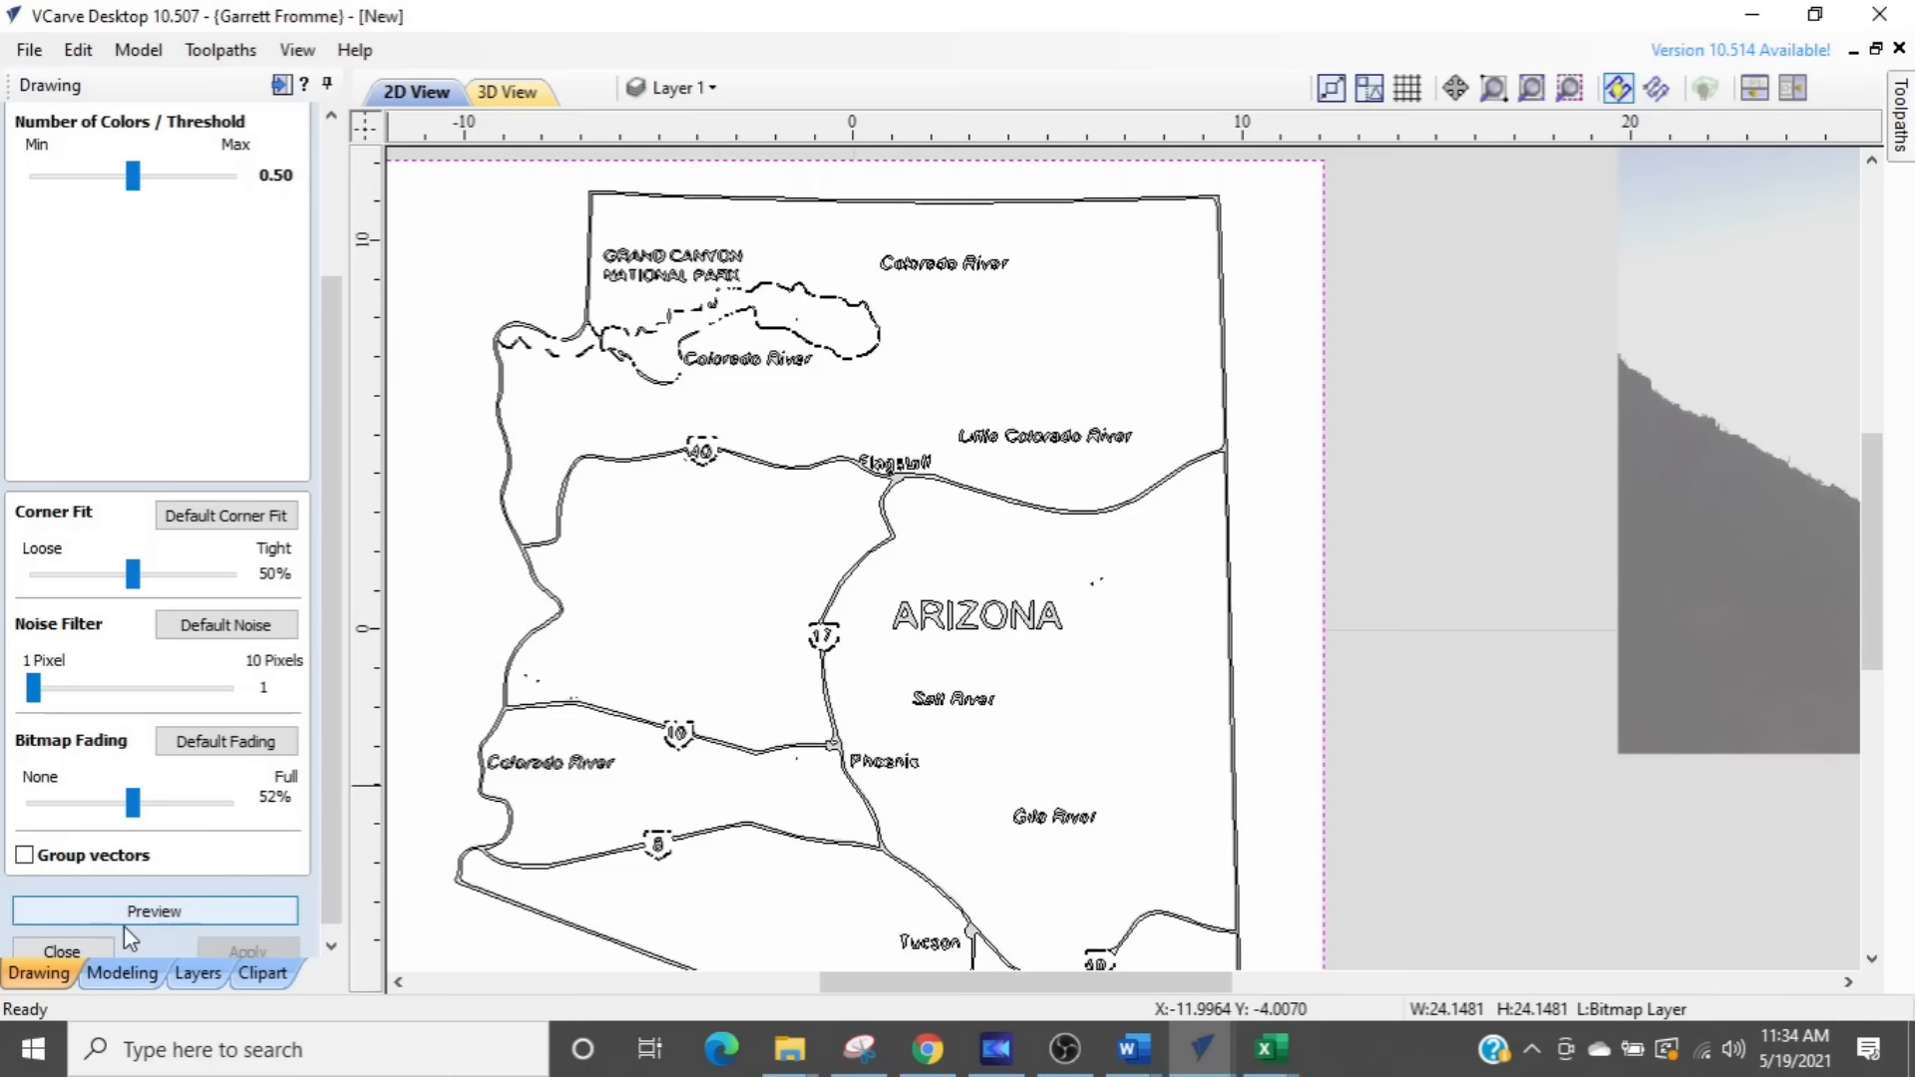
{"action": "left_click", "coordinate": [63, 952]}
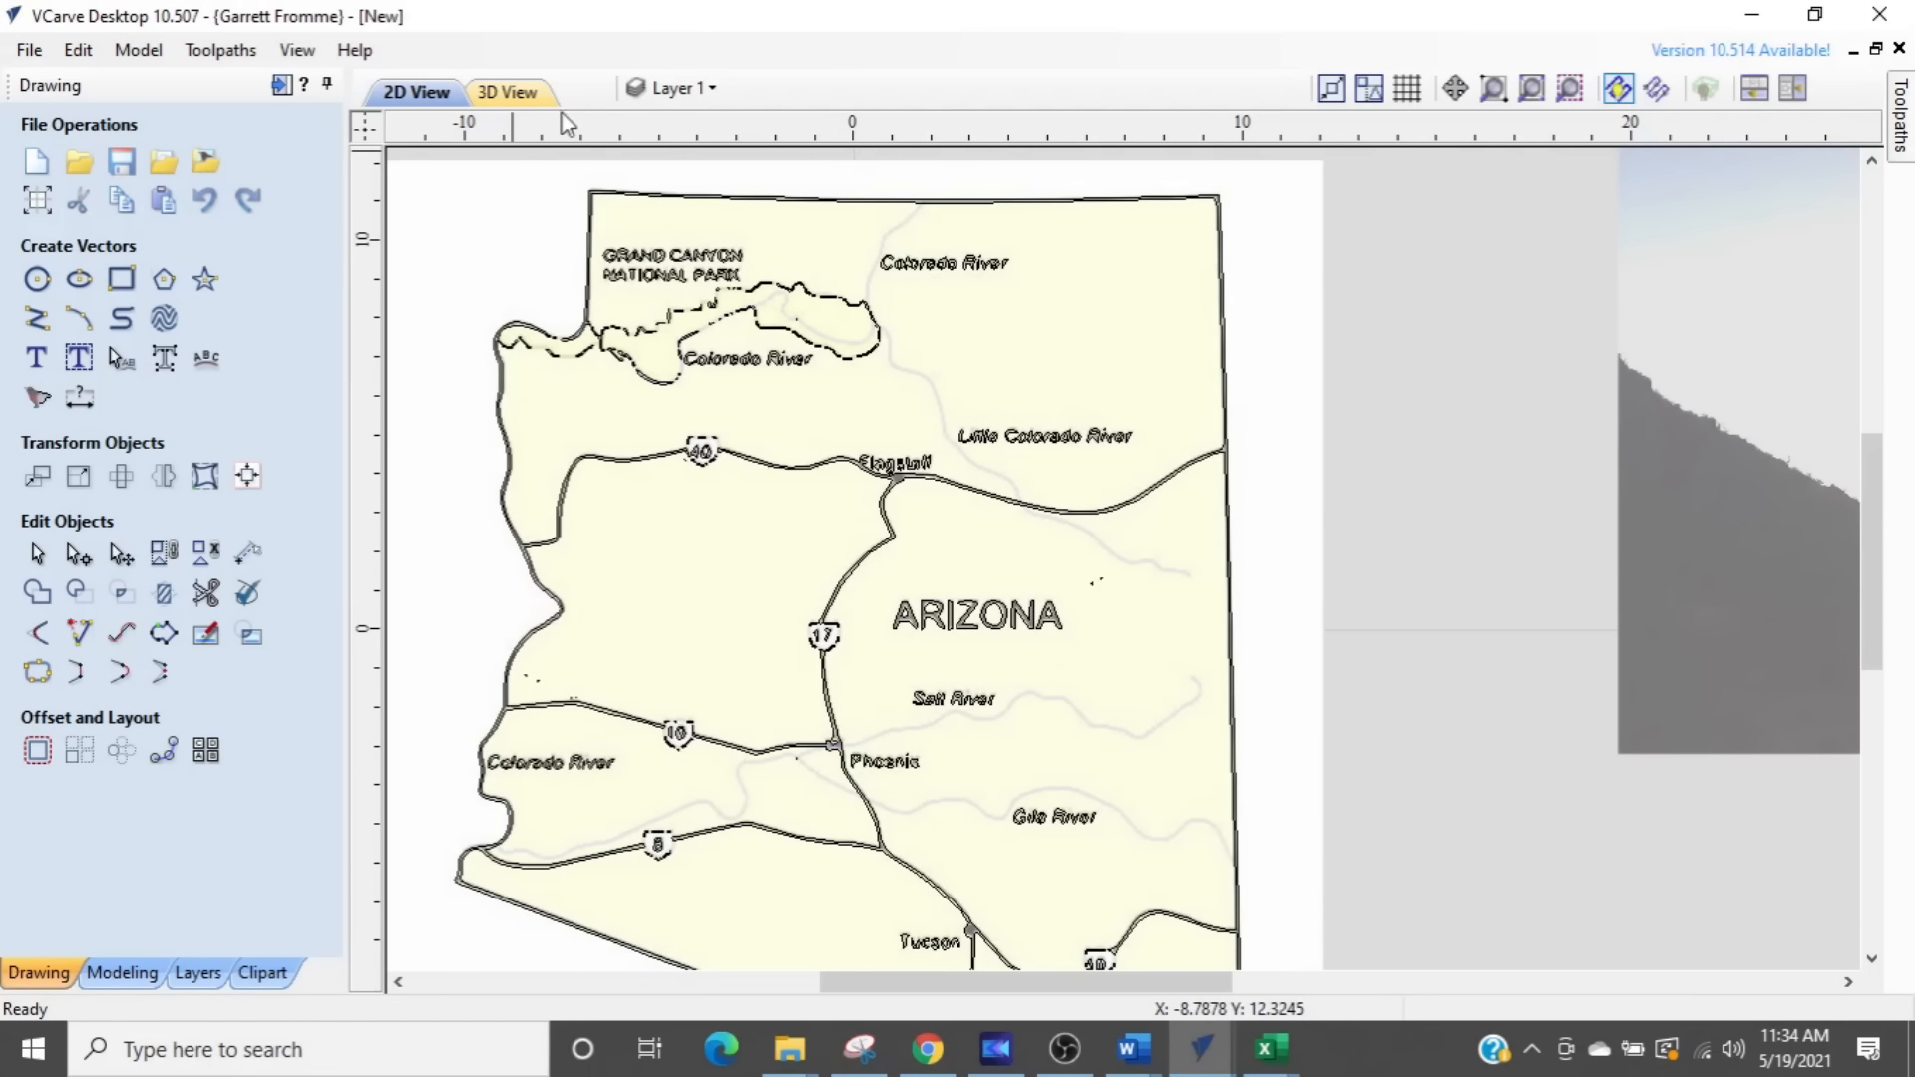
{"action": "left_click", "coordinate": [666, 97]}
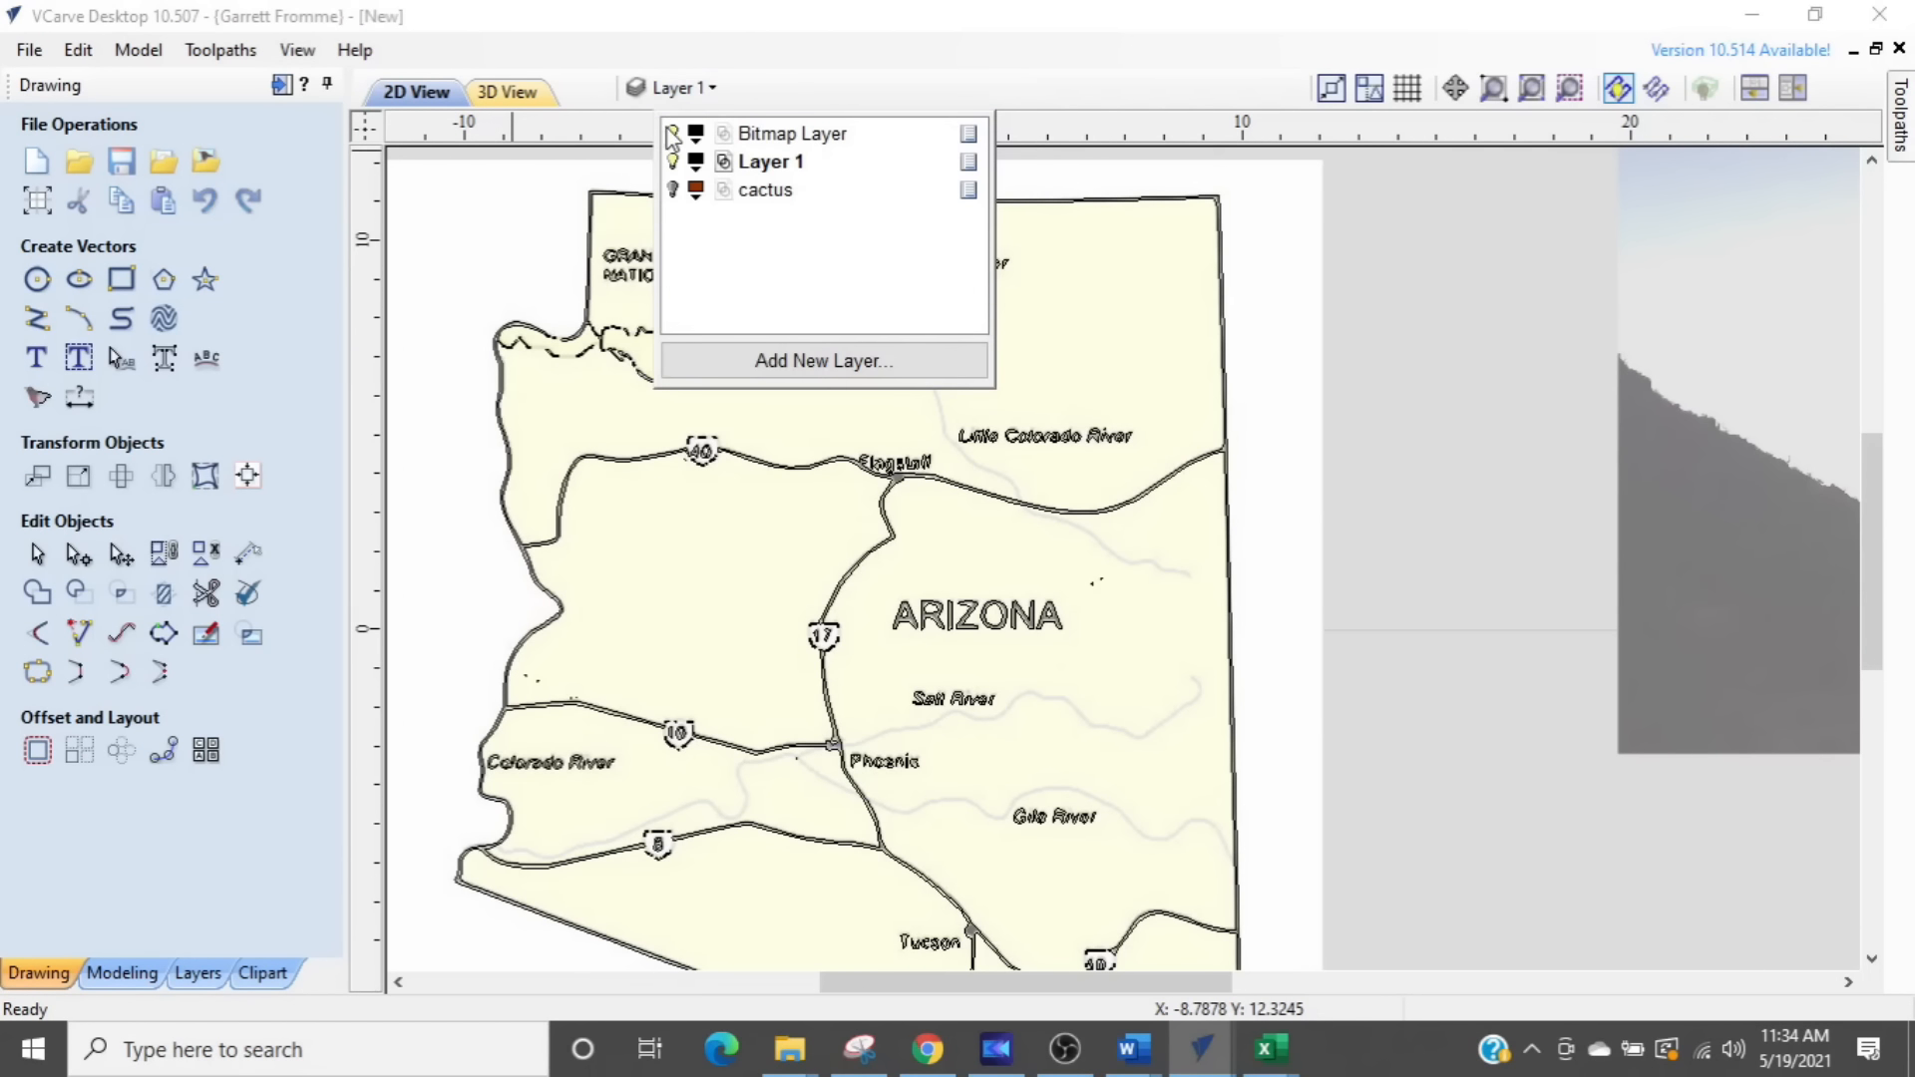
{"action": "left_click", "coordinate": [670, 136]}
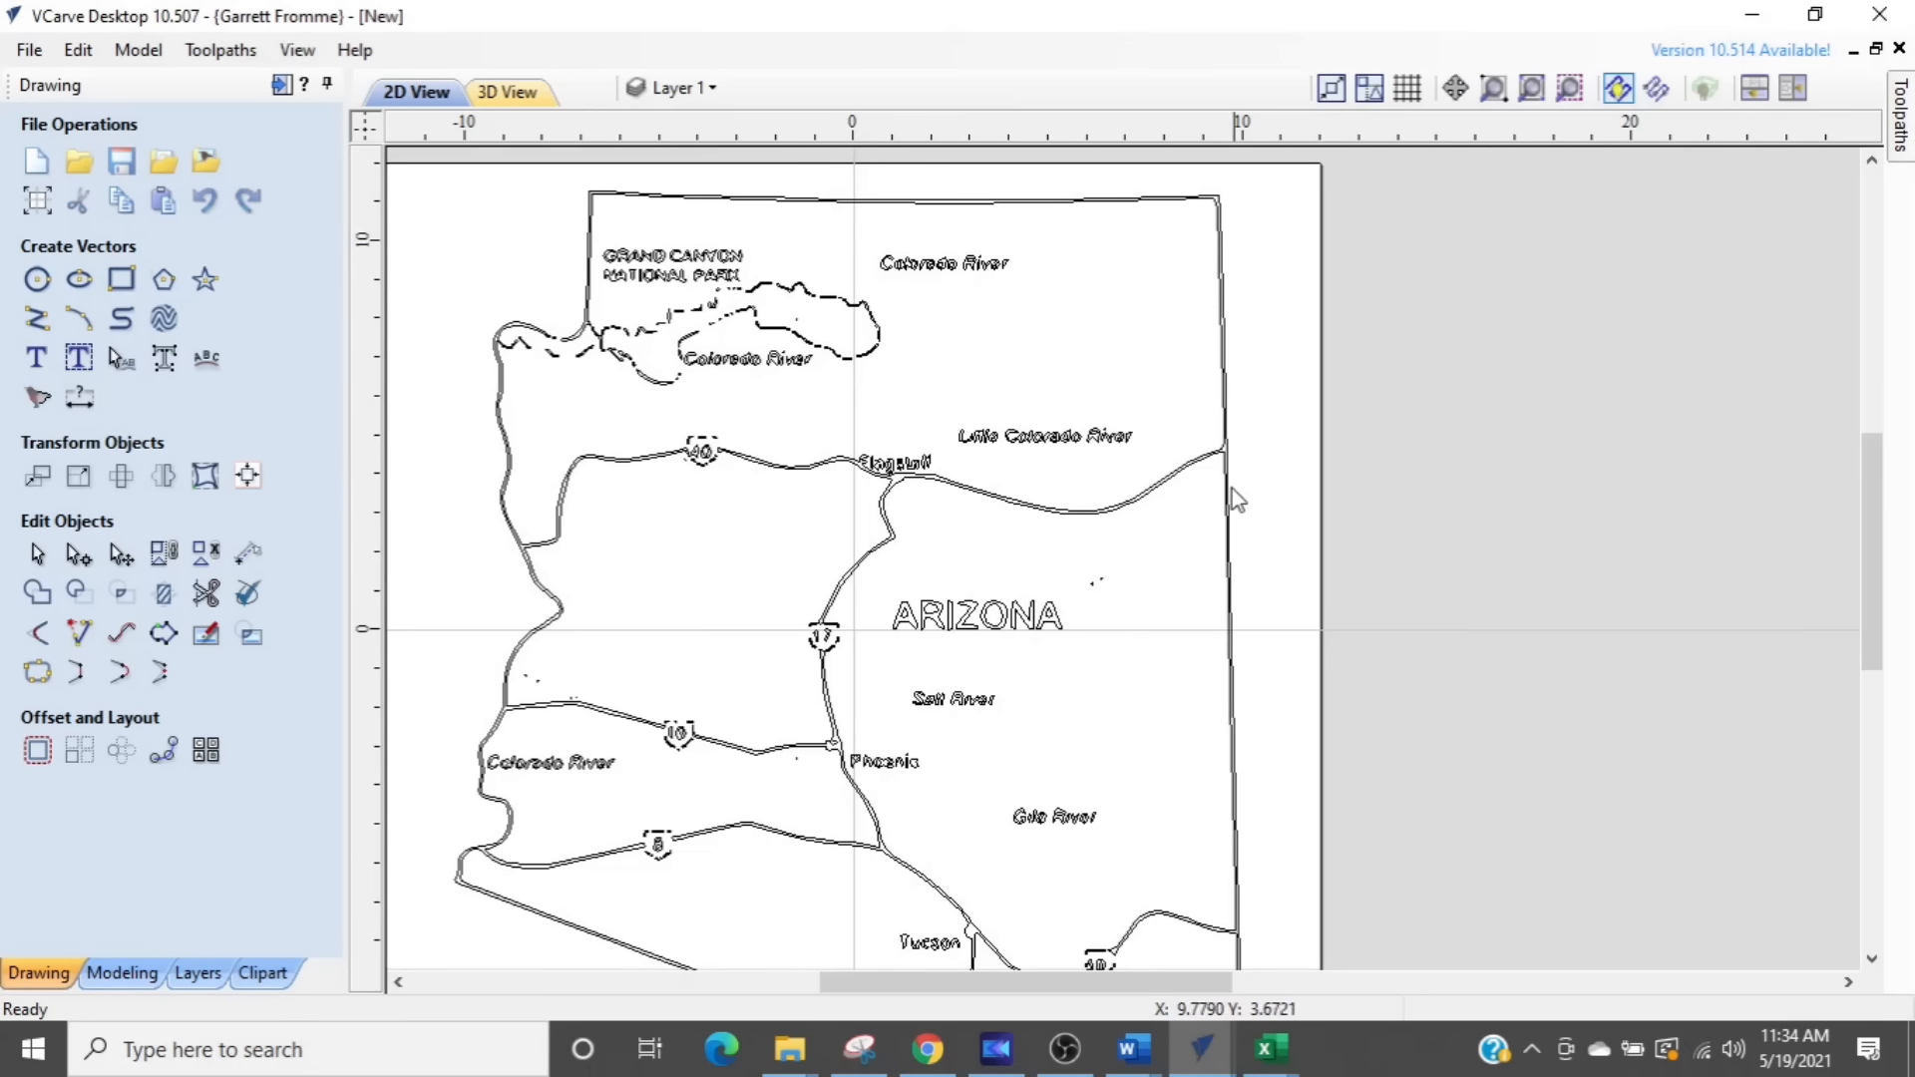
- Examine the traced map vectors up close, checking the state border lines, the lettering and the Grand Canyon area
{"action": "scroll", "coordinate": [1009, 532], "scroll_direction": "down", "scroll_amount": 2}
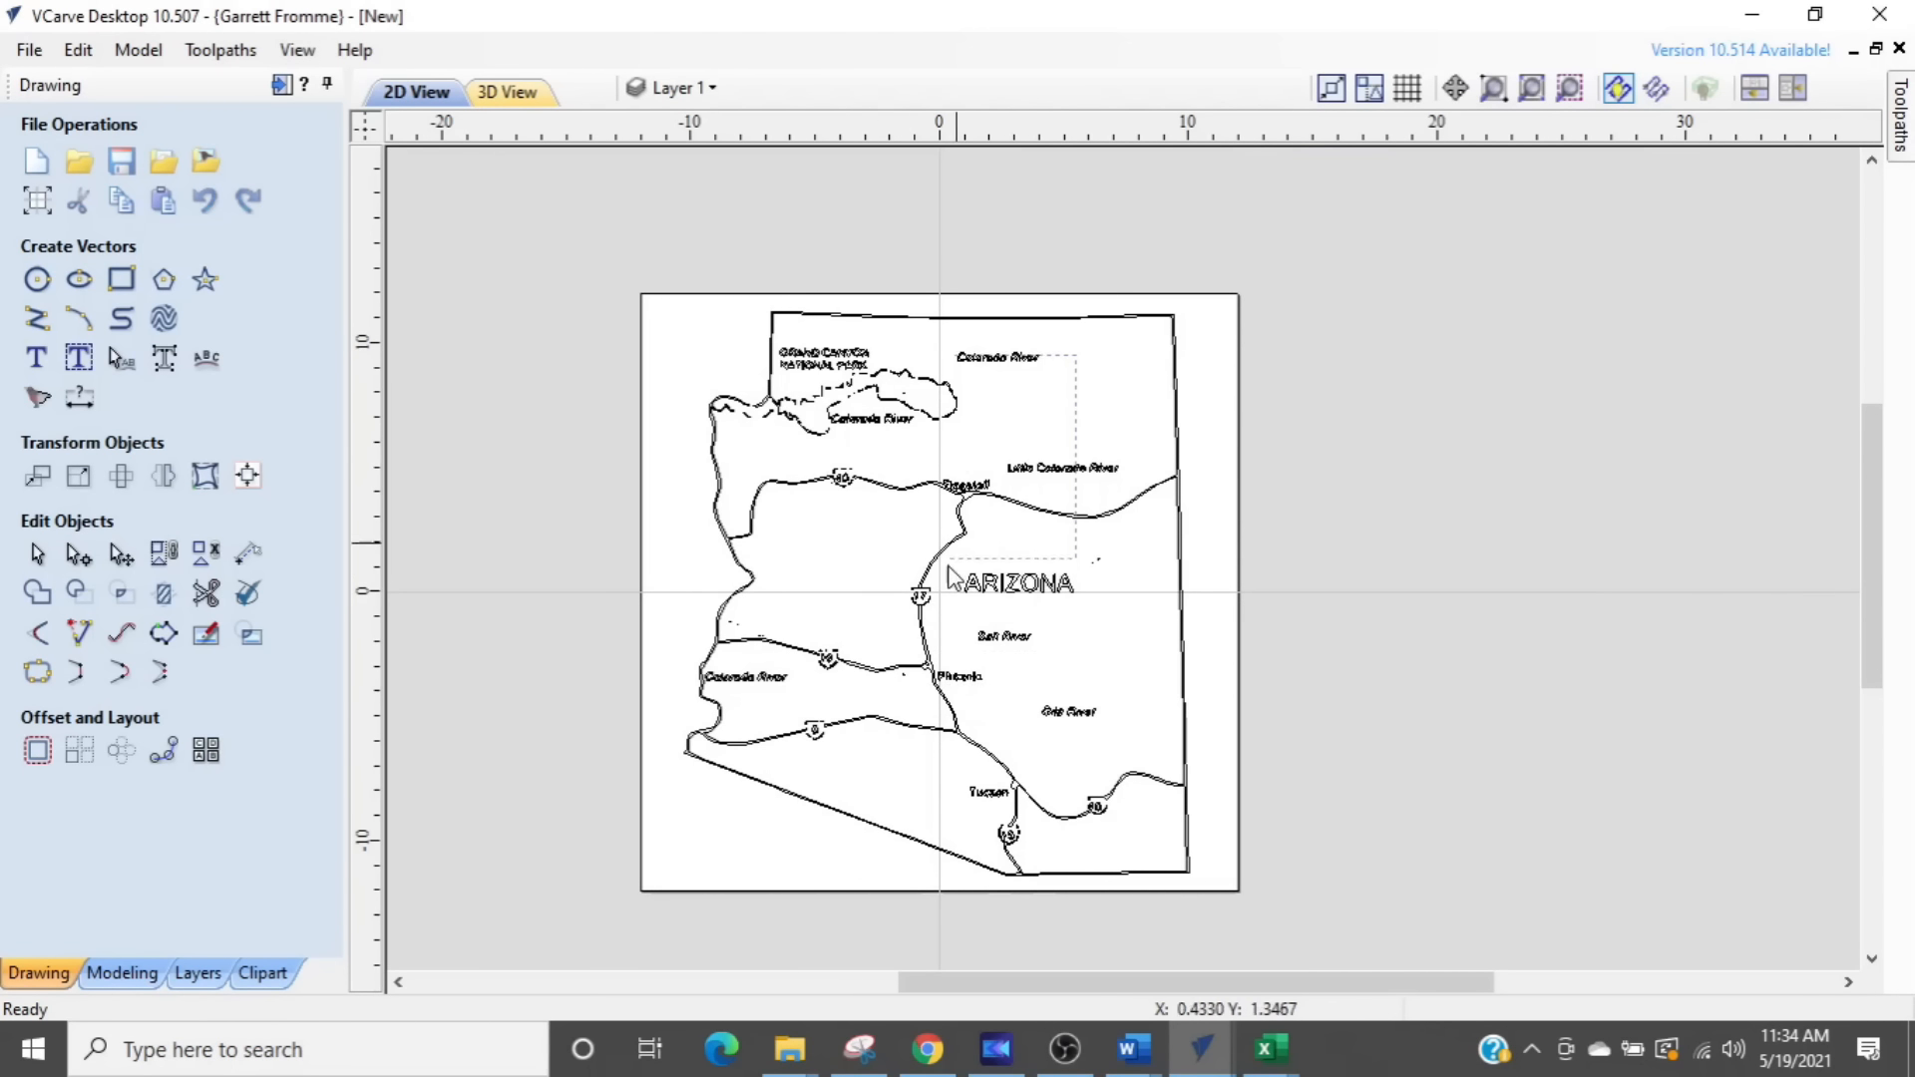
{"action": "left_click", "coordinate": [864, 730]}
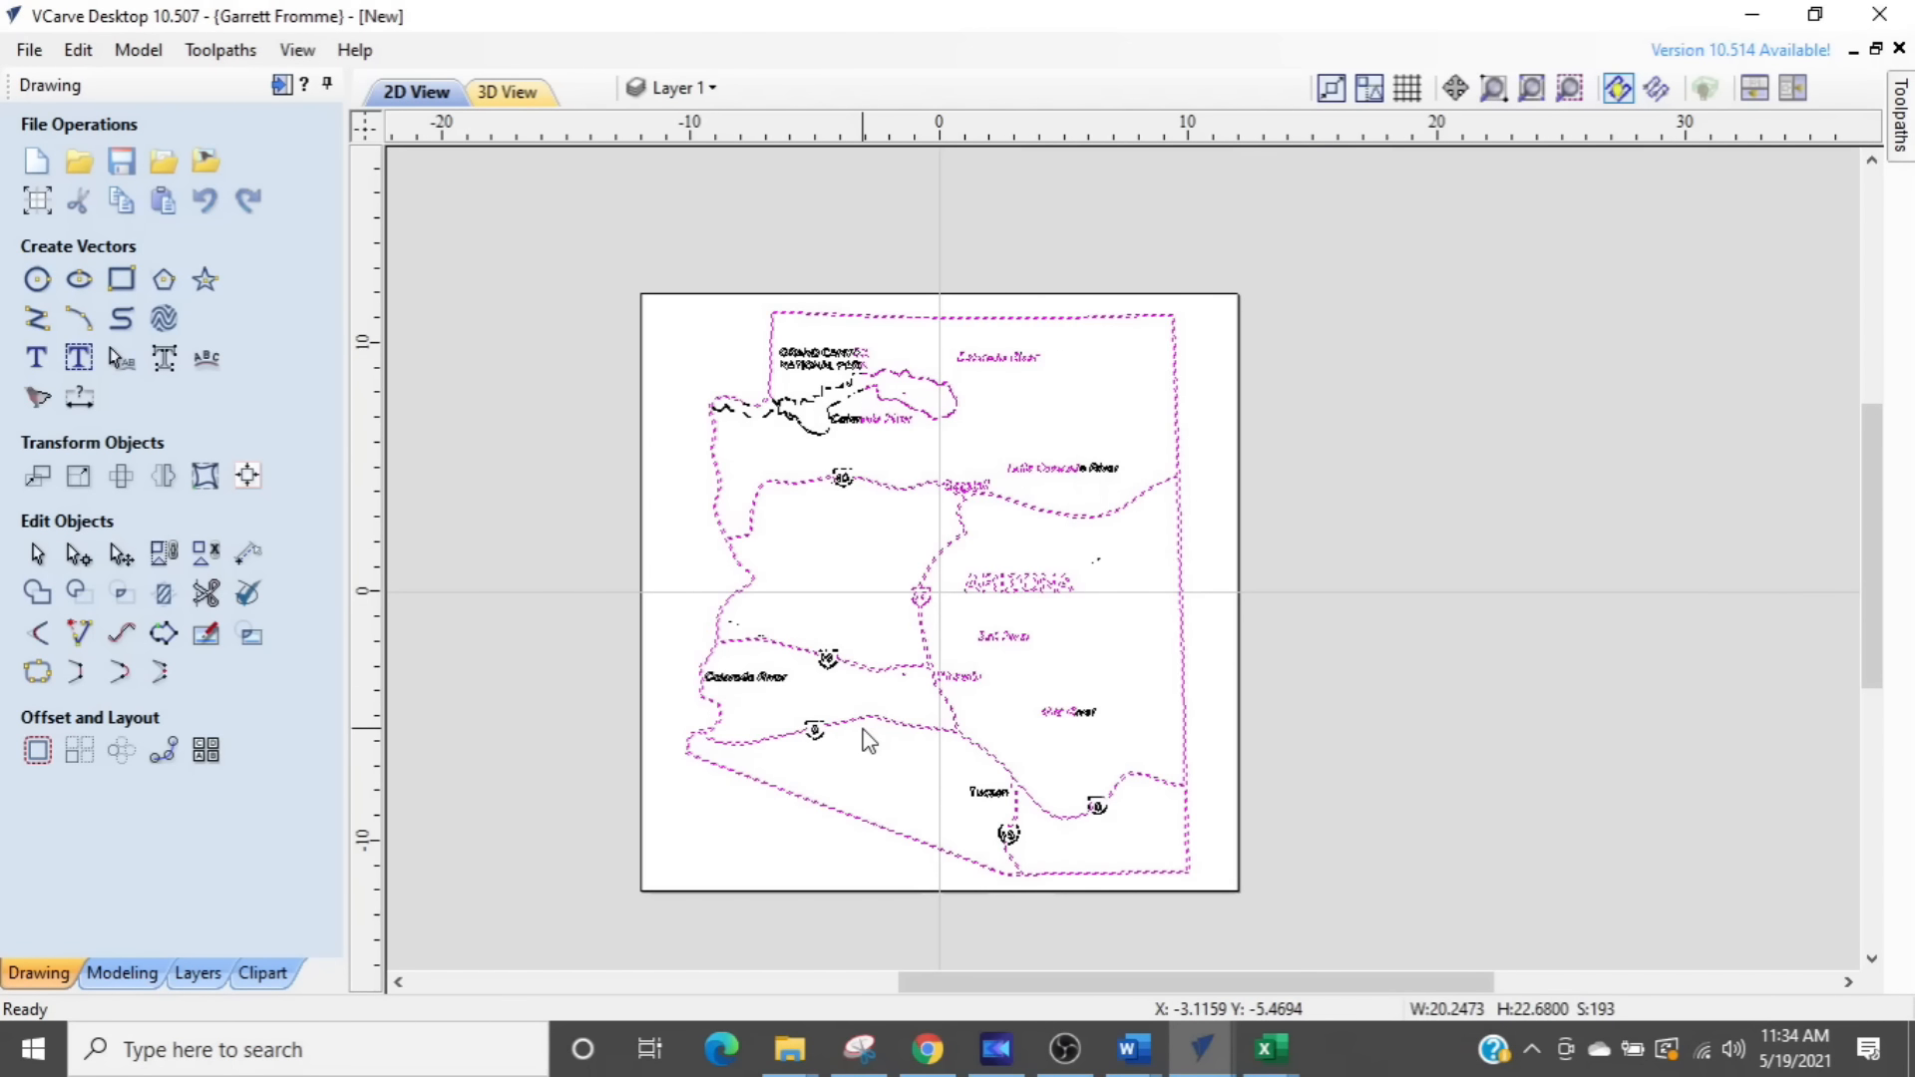
{"action": "scroll", "coordinate": [1111, 649], "scroll_direction": "up", "scroll_amount": 3}
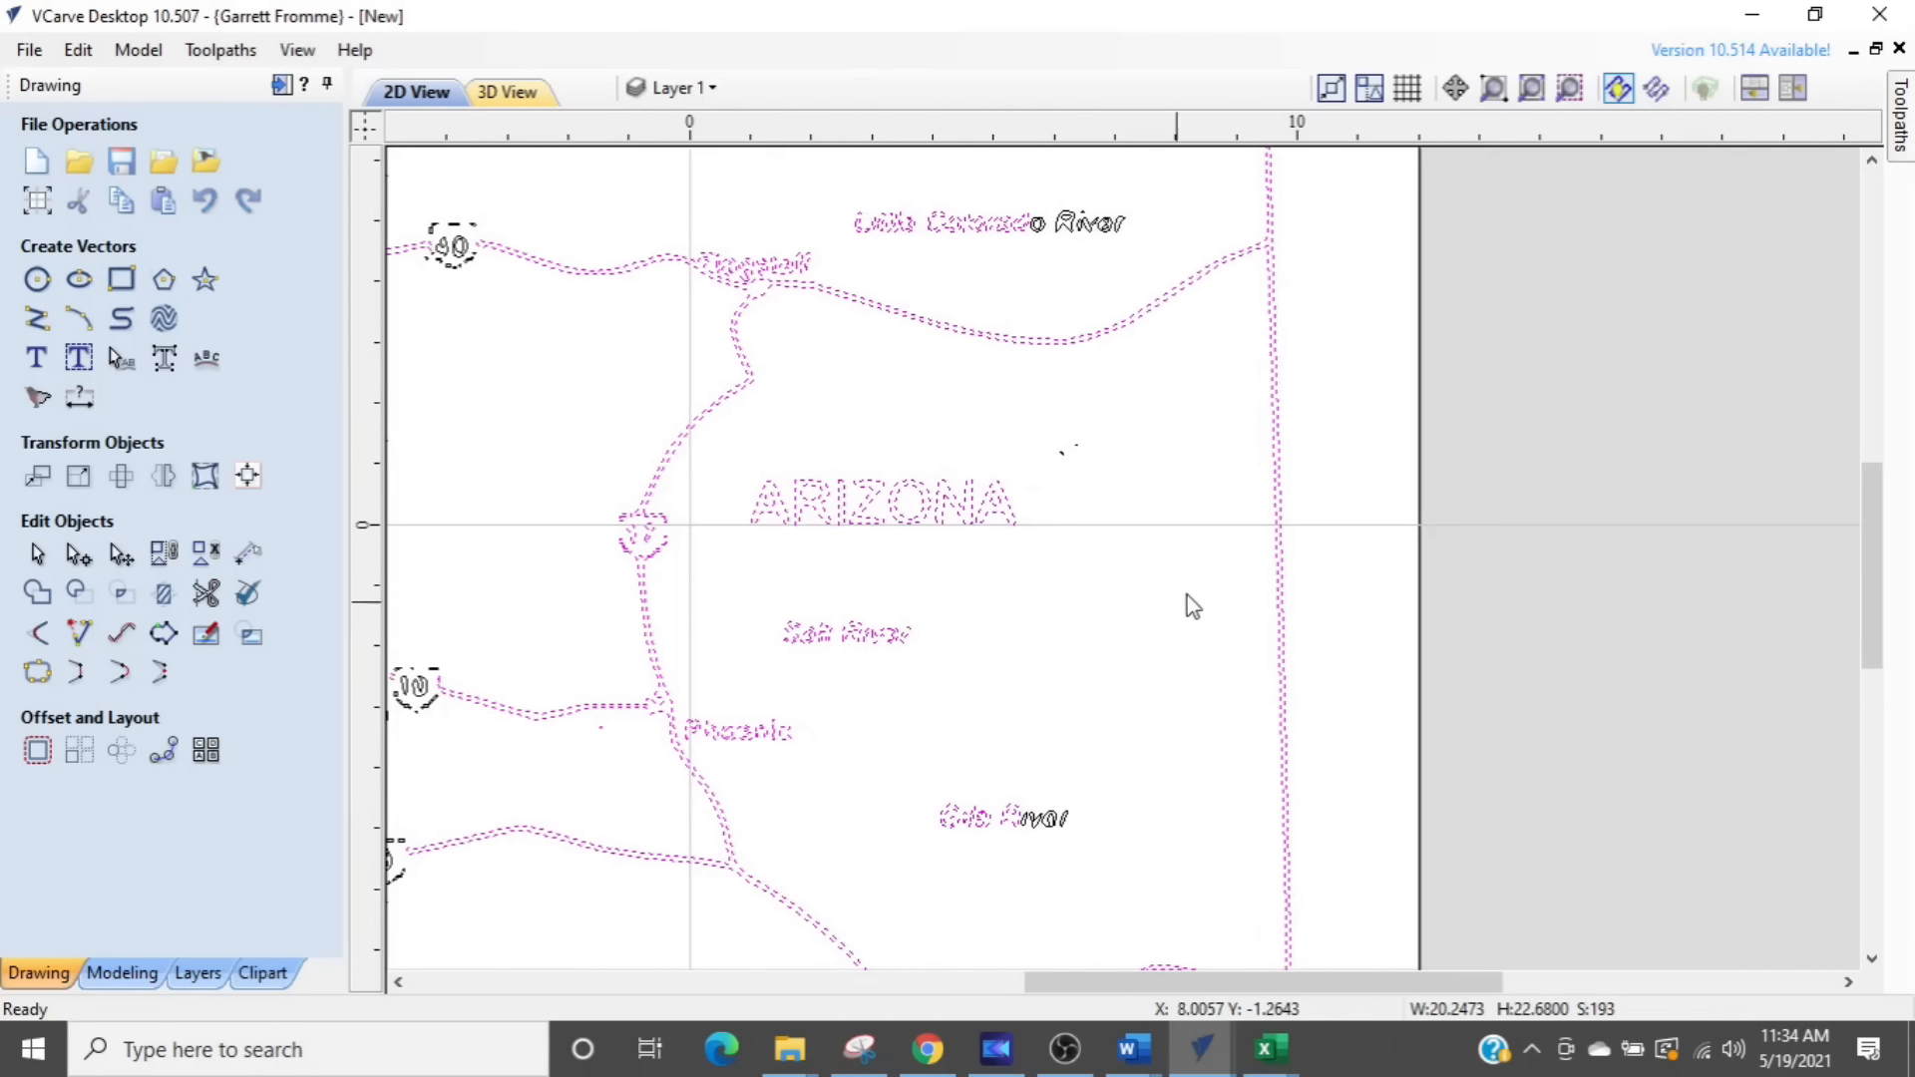
{"action": "scroll", "coordinate": [1316, 506], "scroll_direction": "up", "scroll_amount": 2}
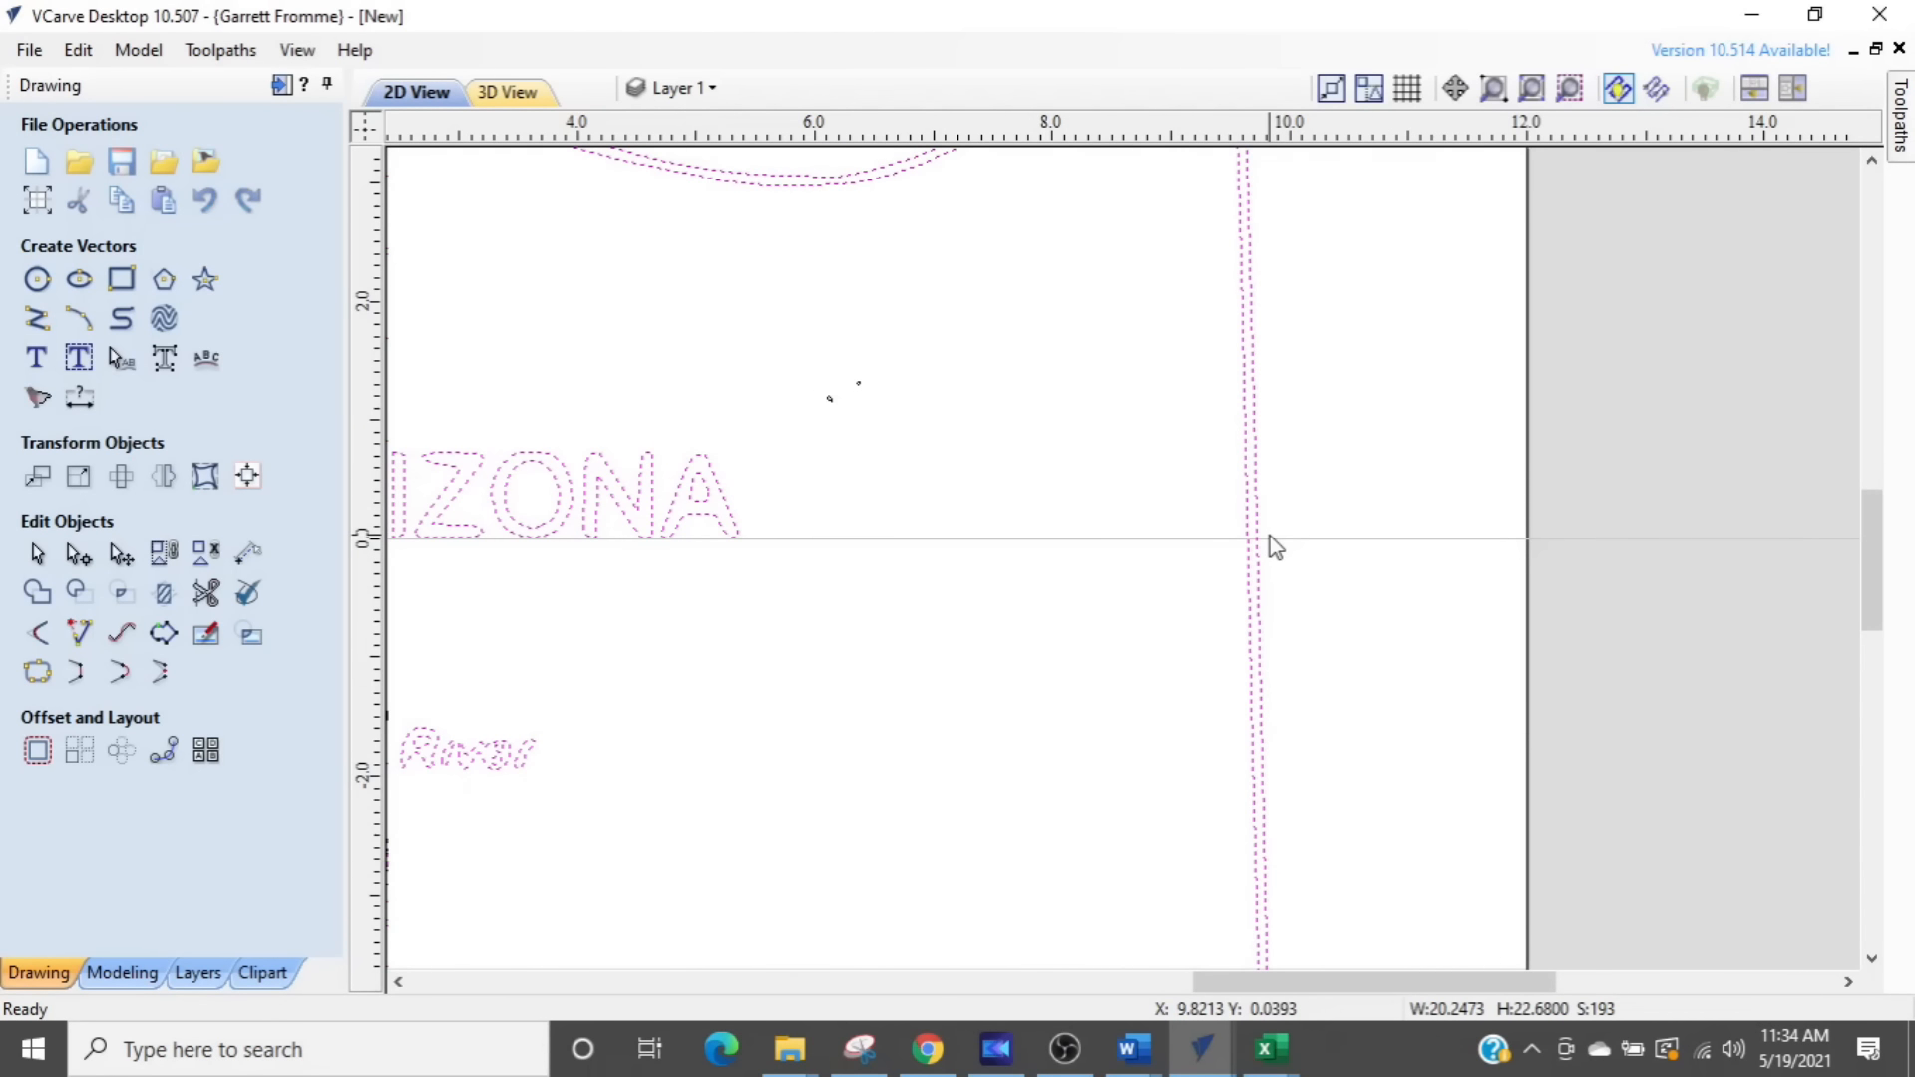
{"action": "left_click", "coordinate": [1267, 536]}
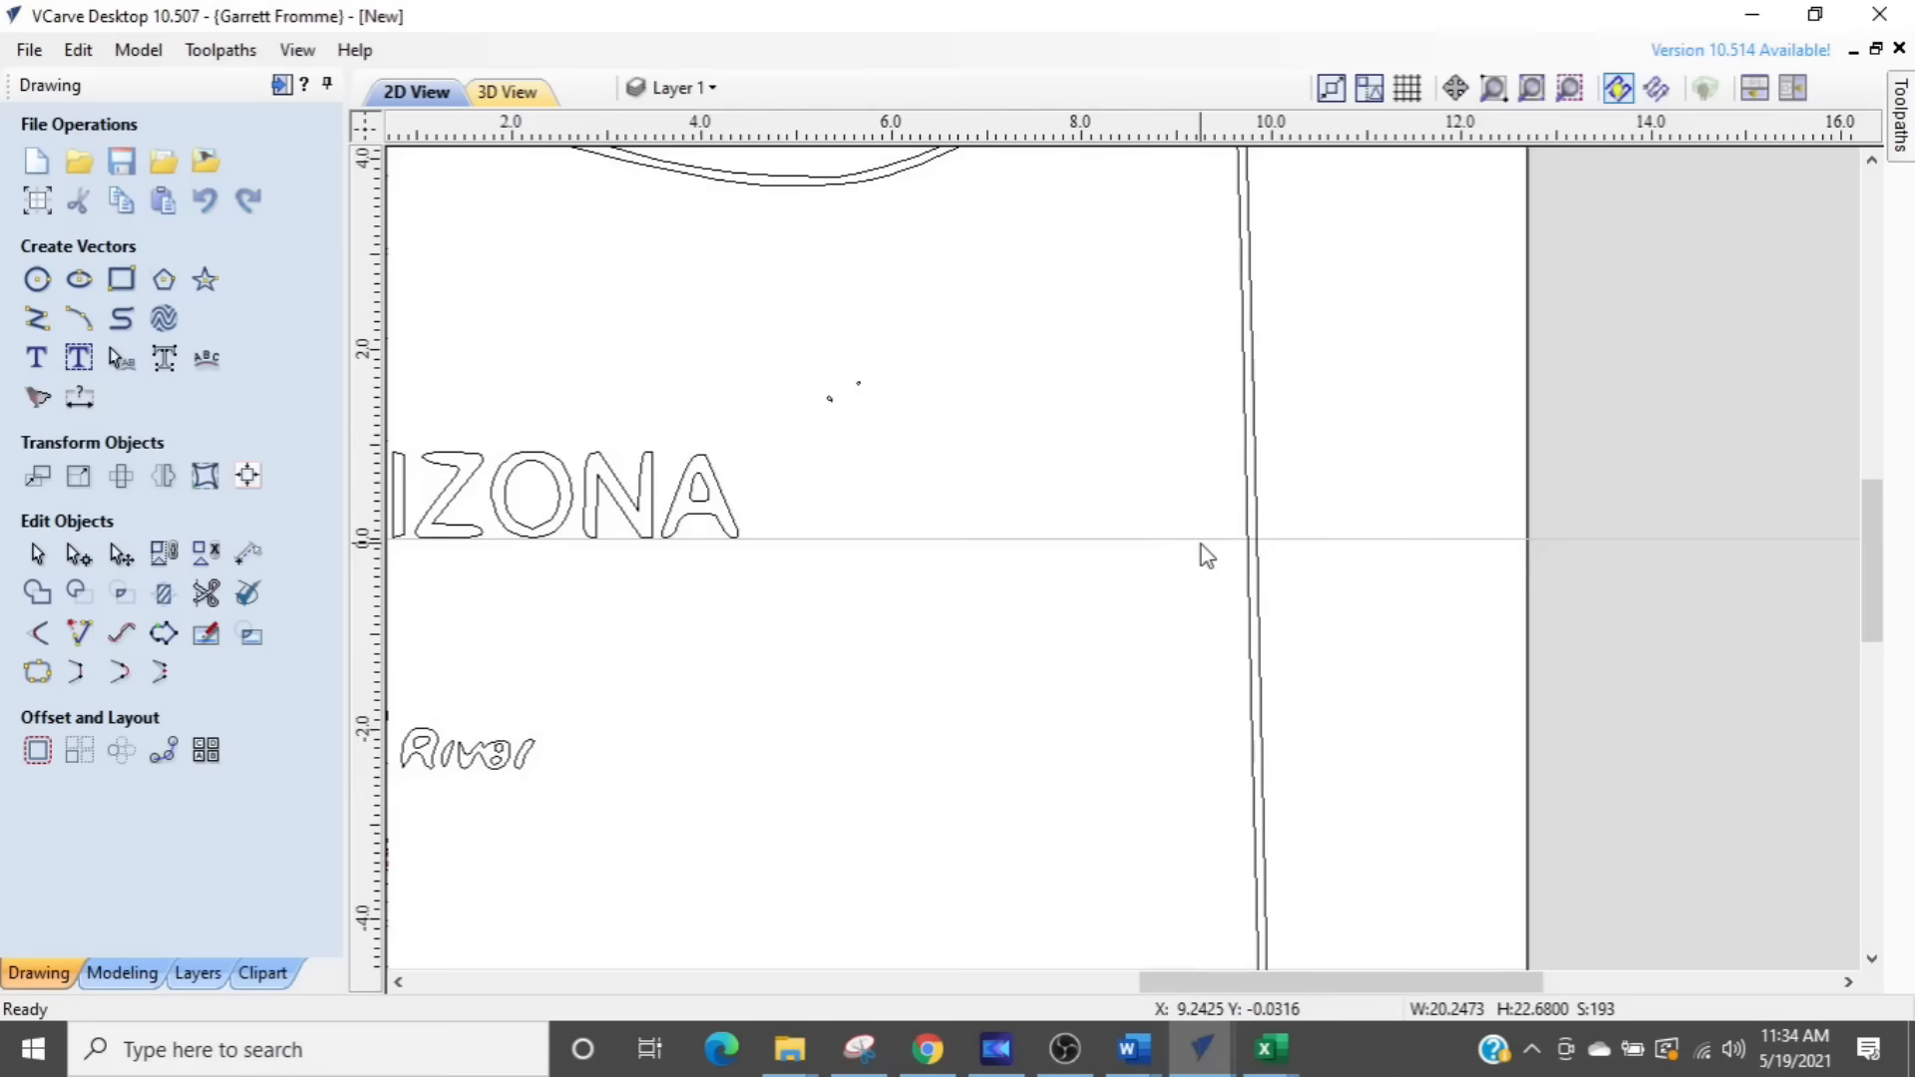
{"action": "scroll", "coordinate": [1203, 538], "scroll_direction": "down", "scroll_amount": 3}
{"action": "middle_click_drag", "start_coordinate": [1204, 526], "coordinate": [1247, 982]}
{"action": "middle_click_drag", "start_coordinate": [697, 361], "coordinate": [1461, 482]}
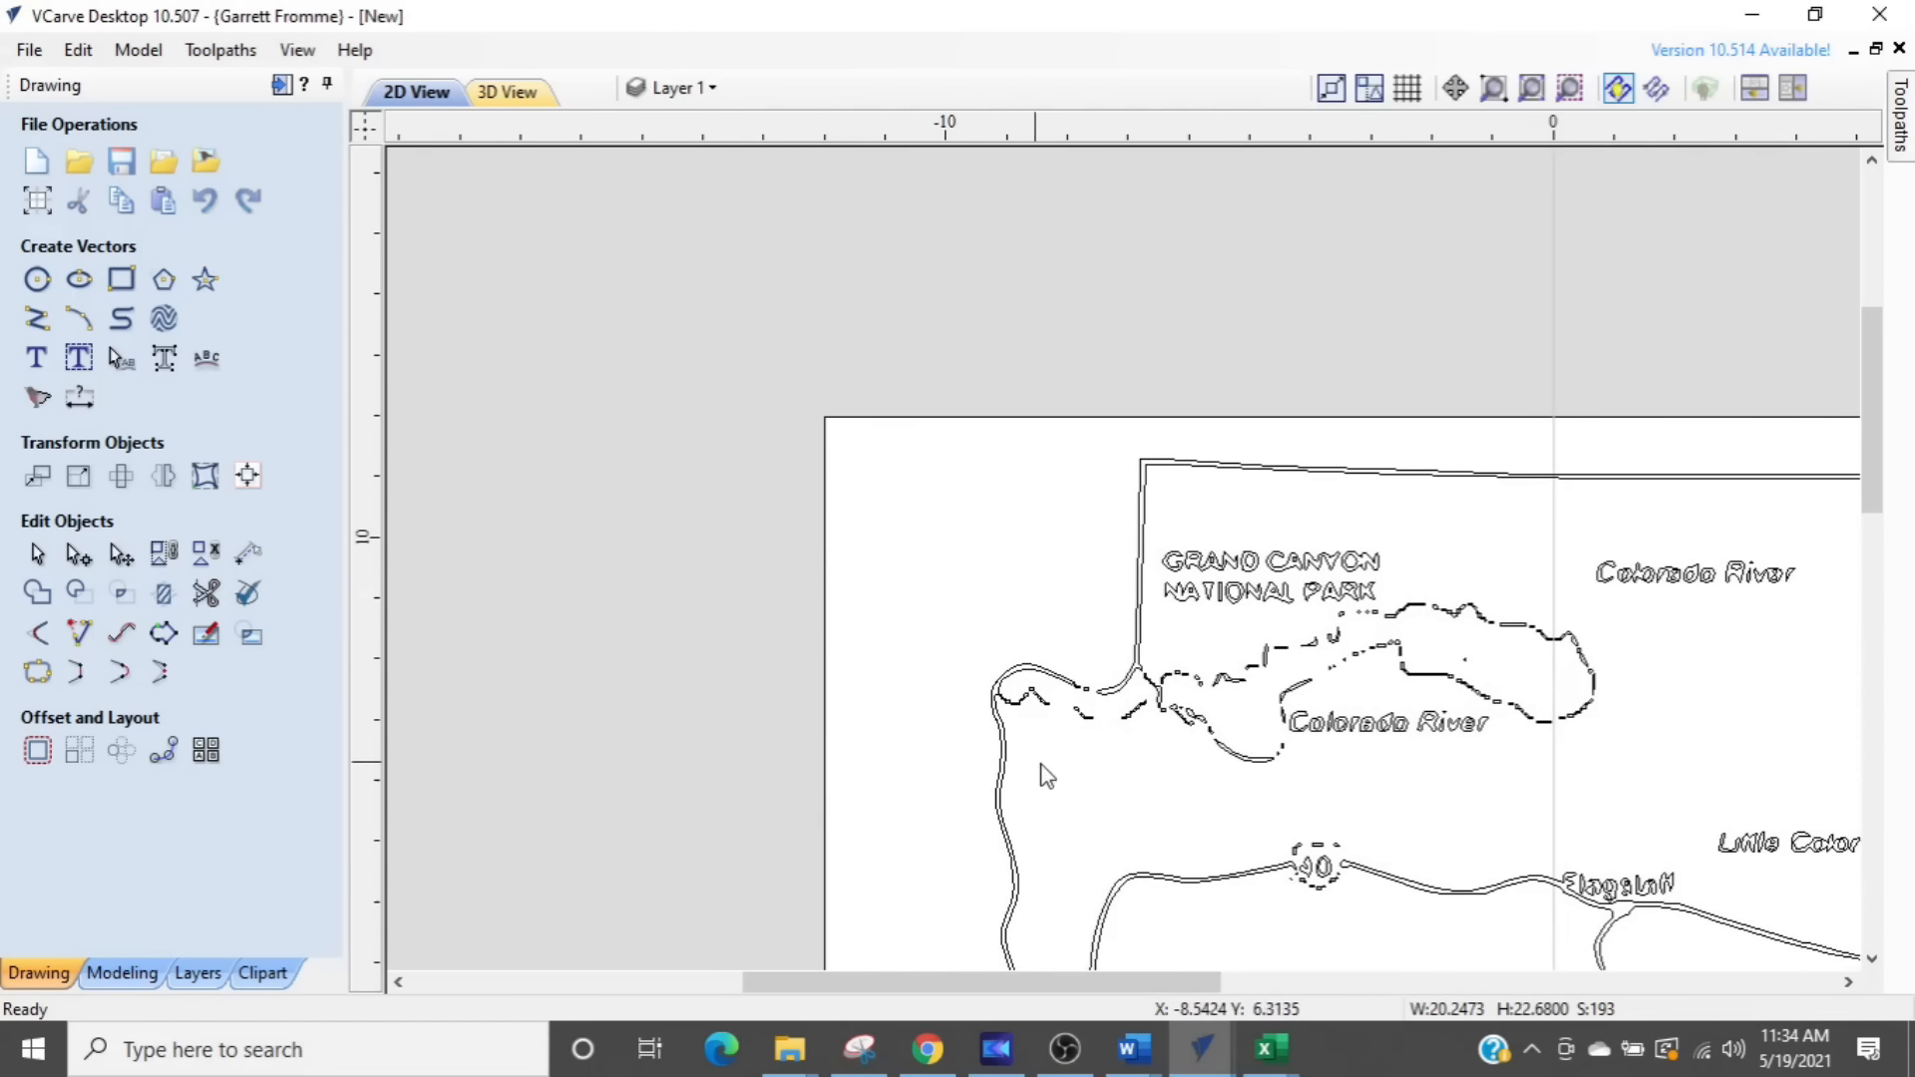
- Delete the small stray vectors in the gap of the state border at Arizona's northwest corner
{"action": "scroll", "coordinate": [1094, 710], "scroll_direction": "up", "scroll_amount": 5}
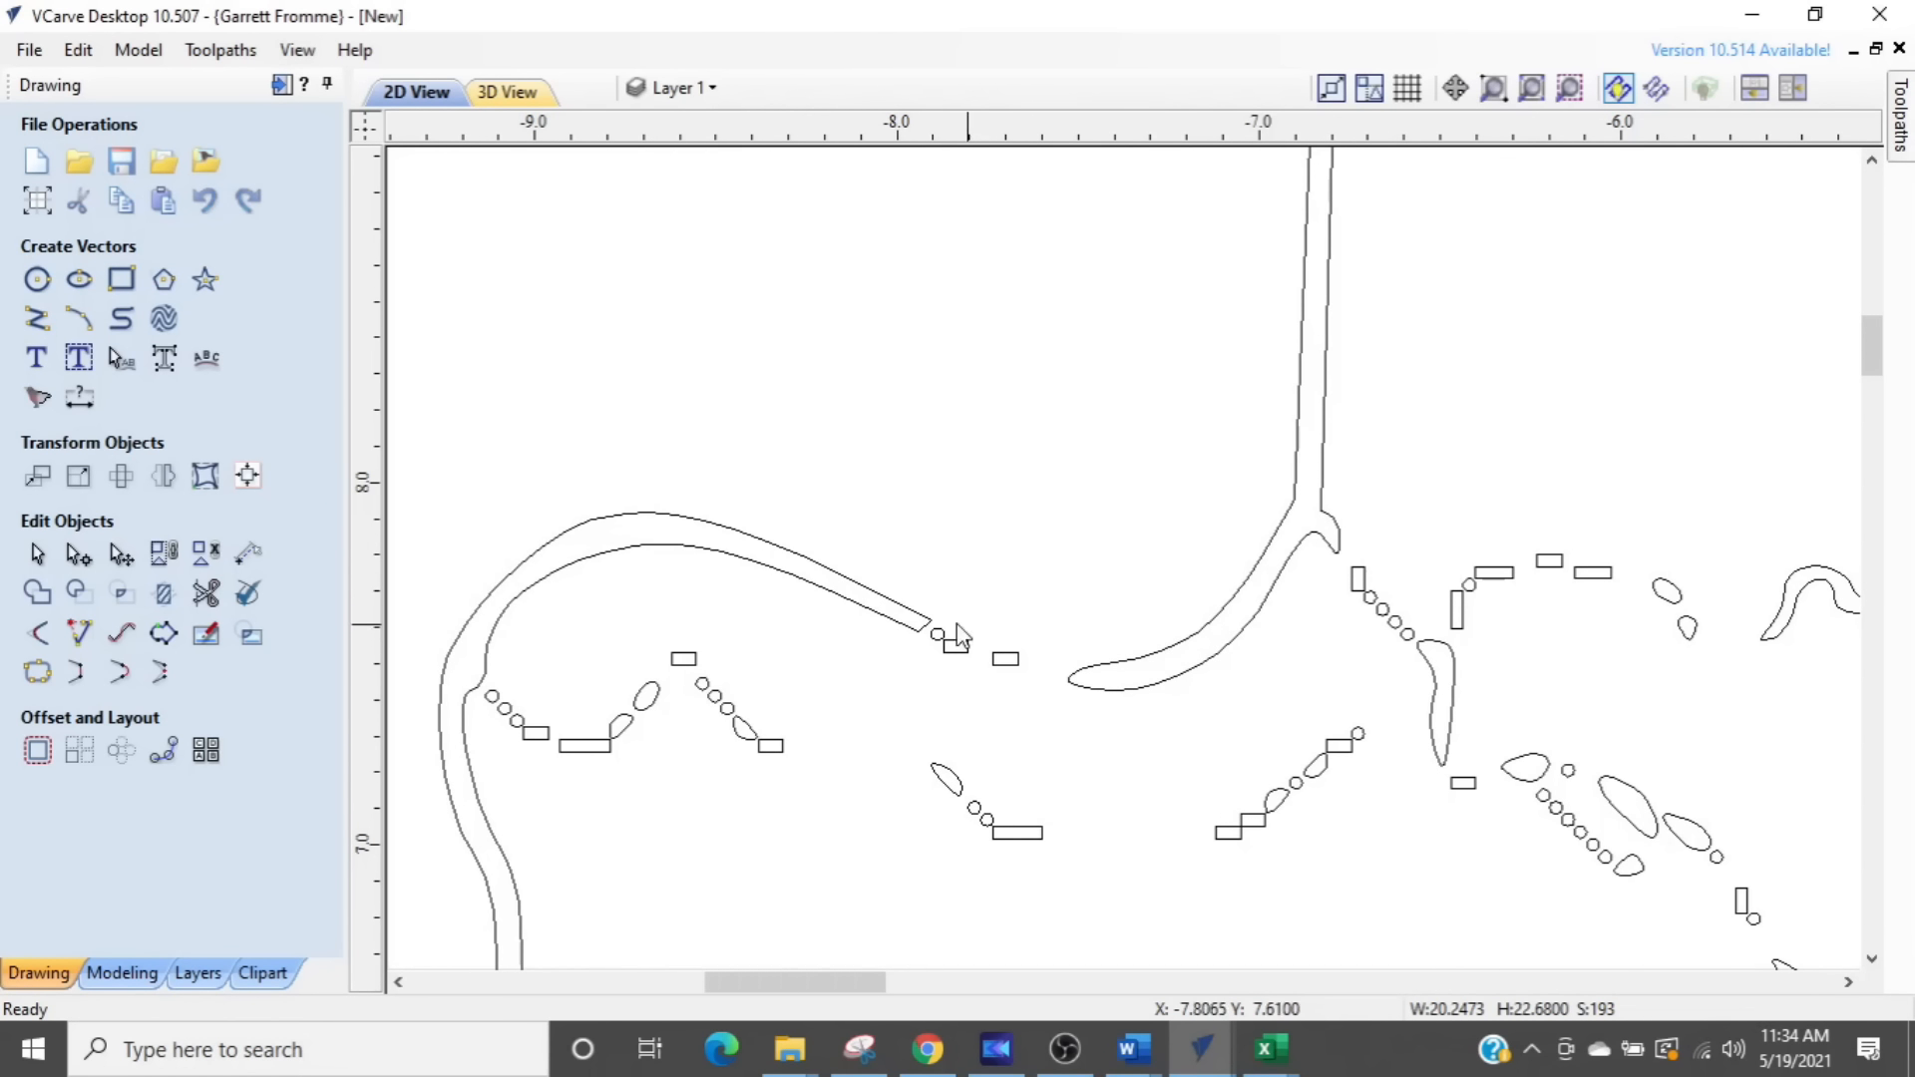
{"action": "left_click_drag", "start_coordinate": [1225, 582], "coordinate": [1212, 566]}
{"action": "key", "text": "Delete"}
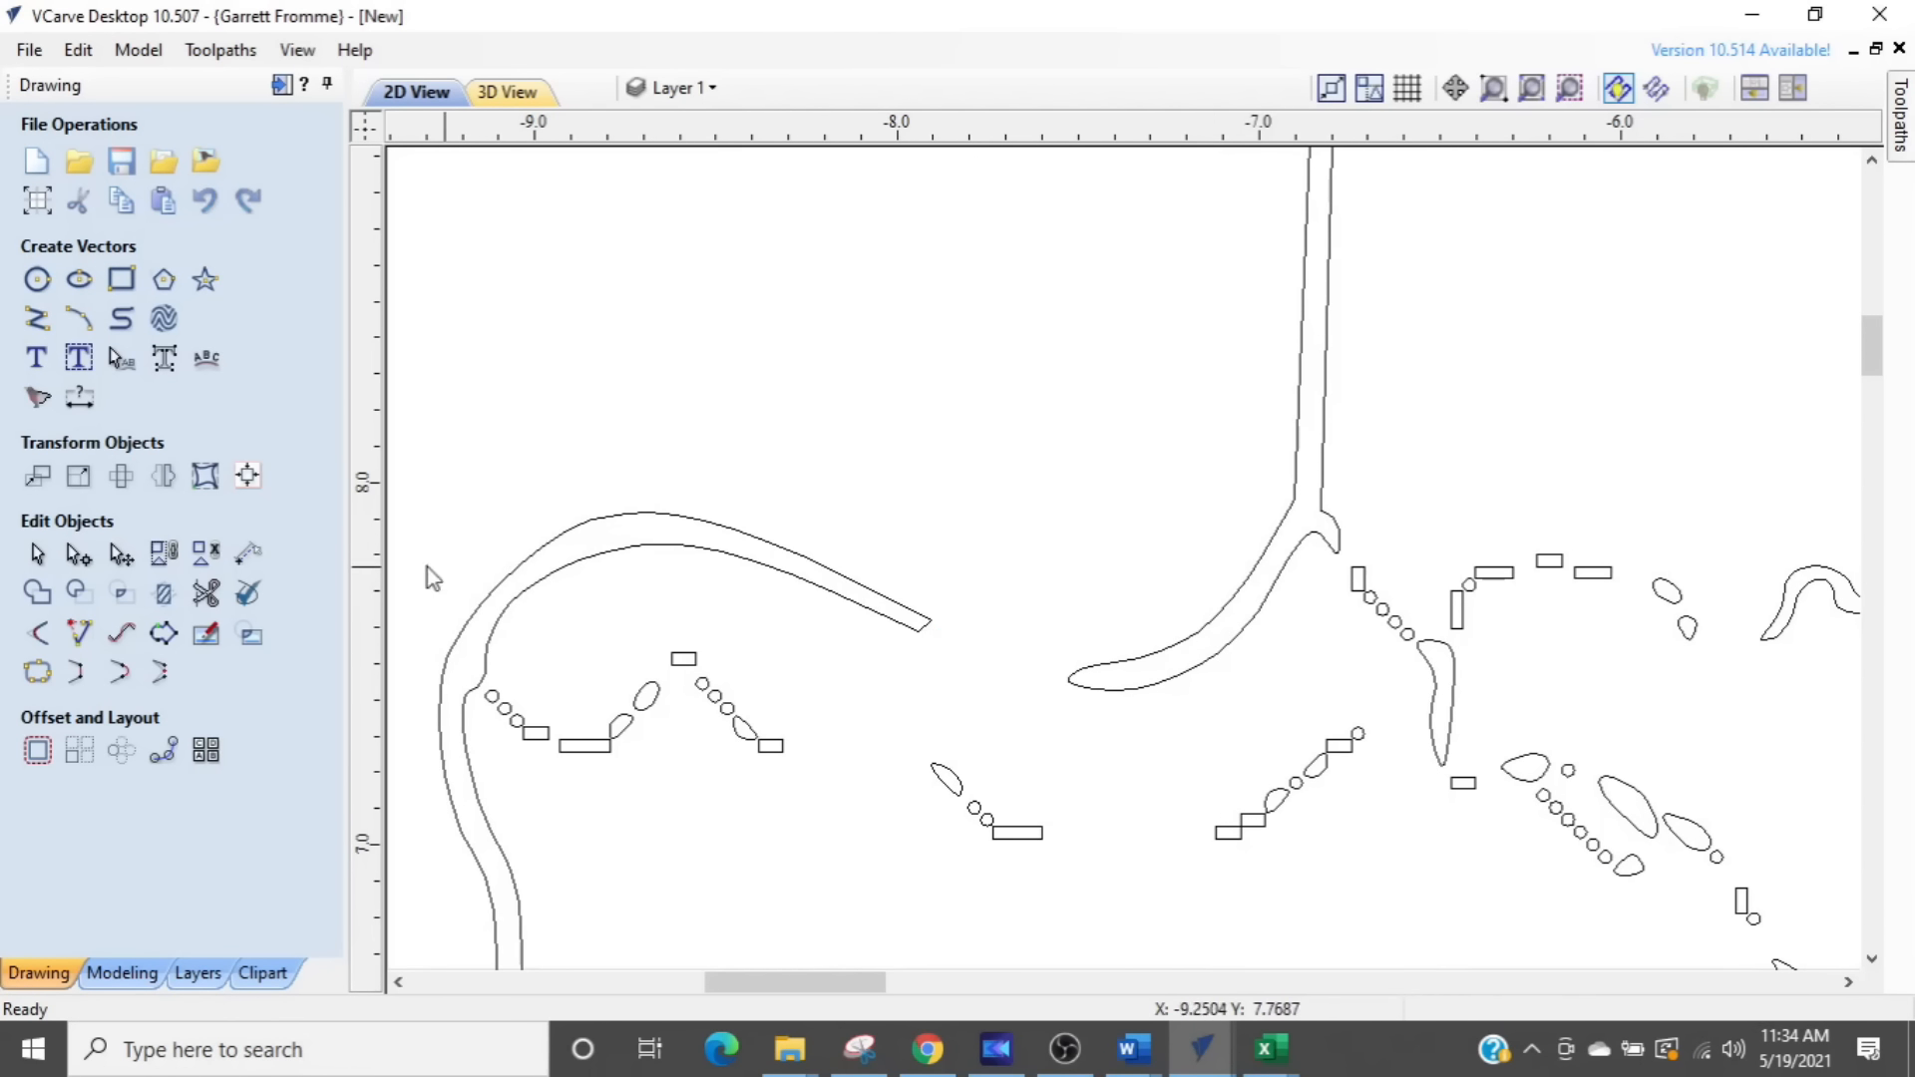
- Draw a three-point arc with a radius of about 0.8 inches bridging the gap in the outer border line at the northwest corner
{"action": "left_click", "coordinate": [77, 321]}
{"action": "scroll", "coordinate": [998, 638], "scroll_direction": "up", "scroll_amount": 4}
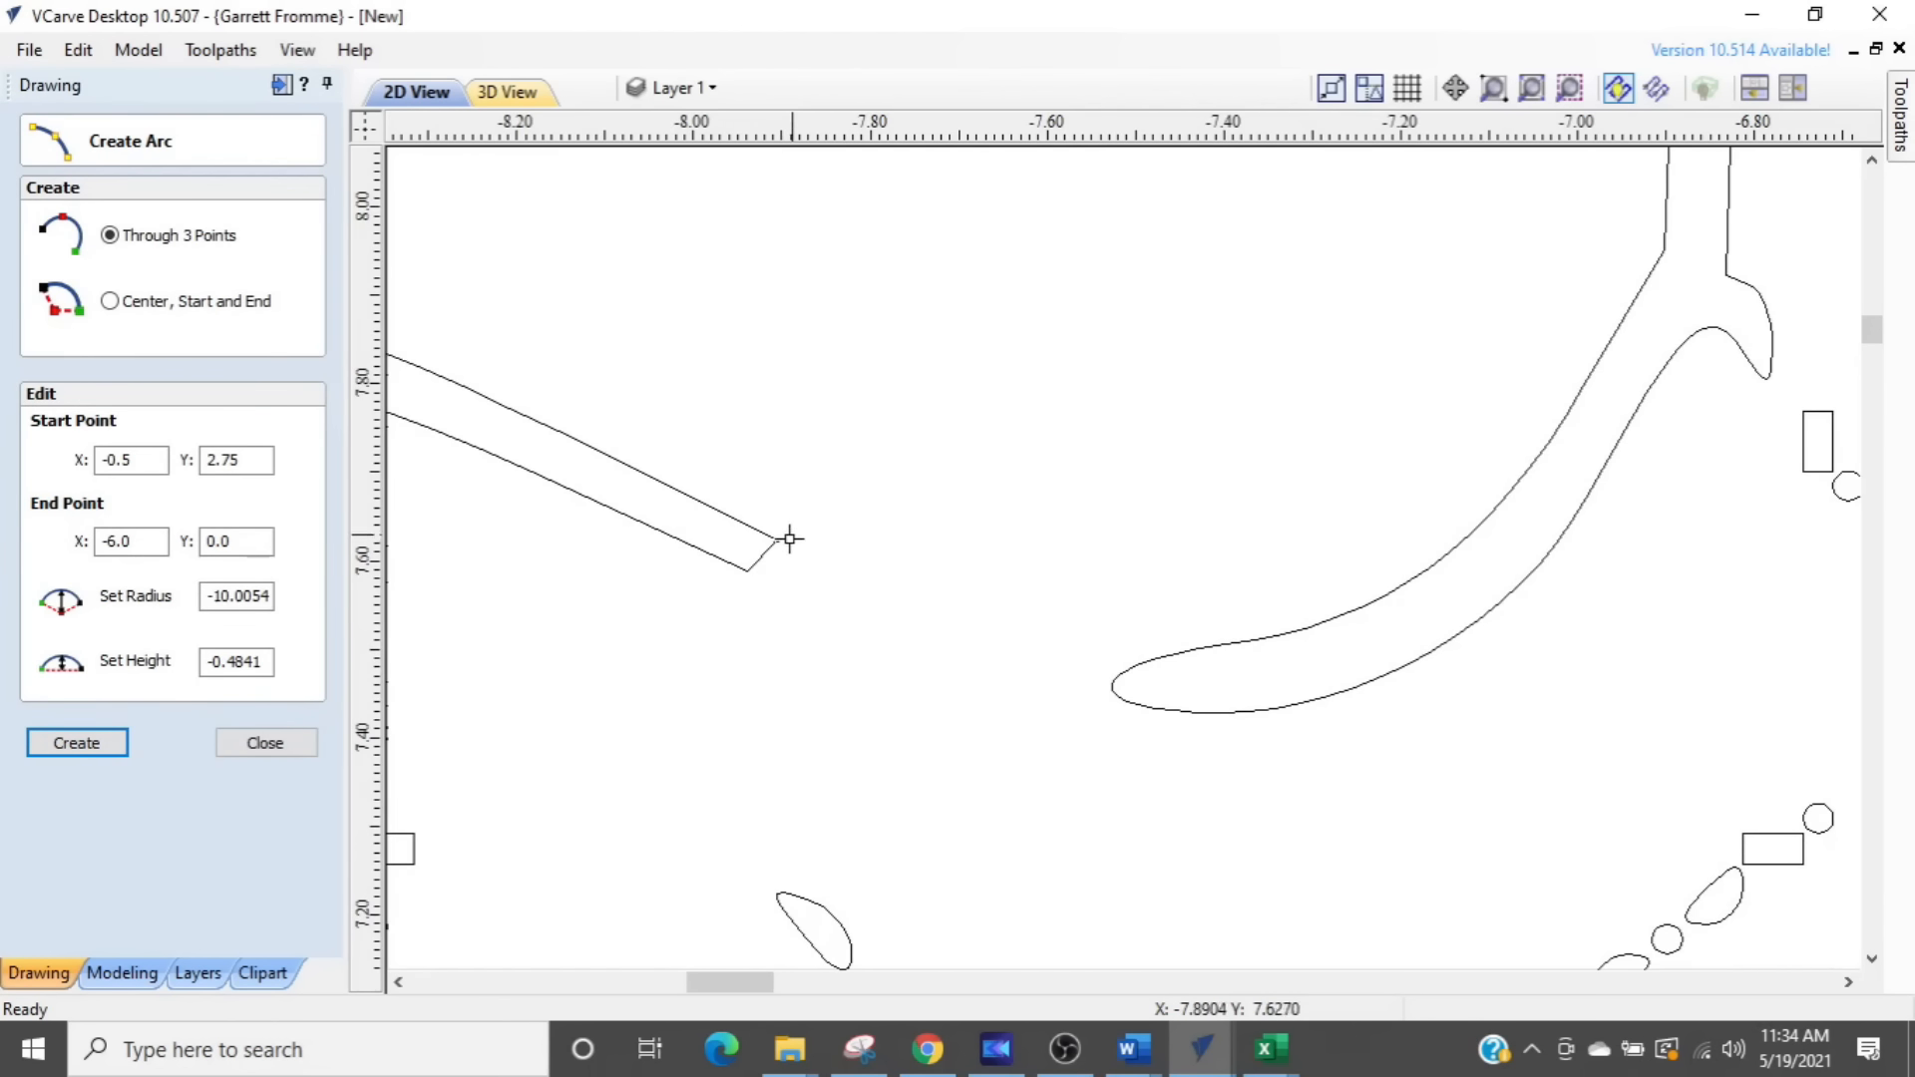
{"action": "left_click", "coordinate": [780, 539]}
{"action": "left_click", "coordinate": [1177, 659]}
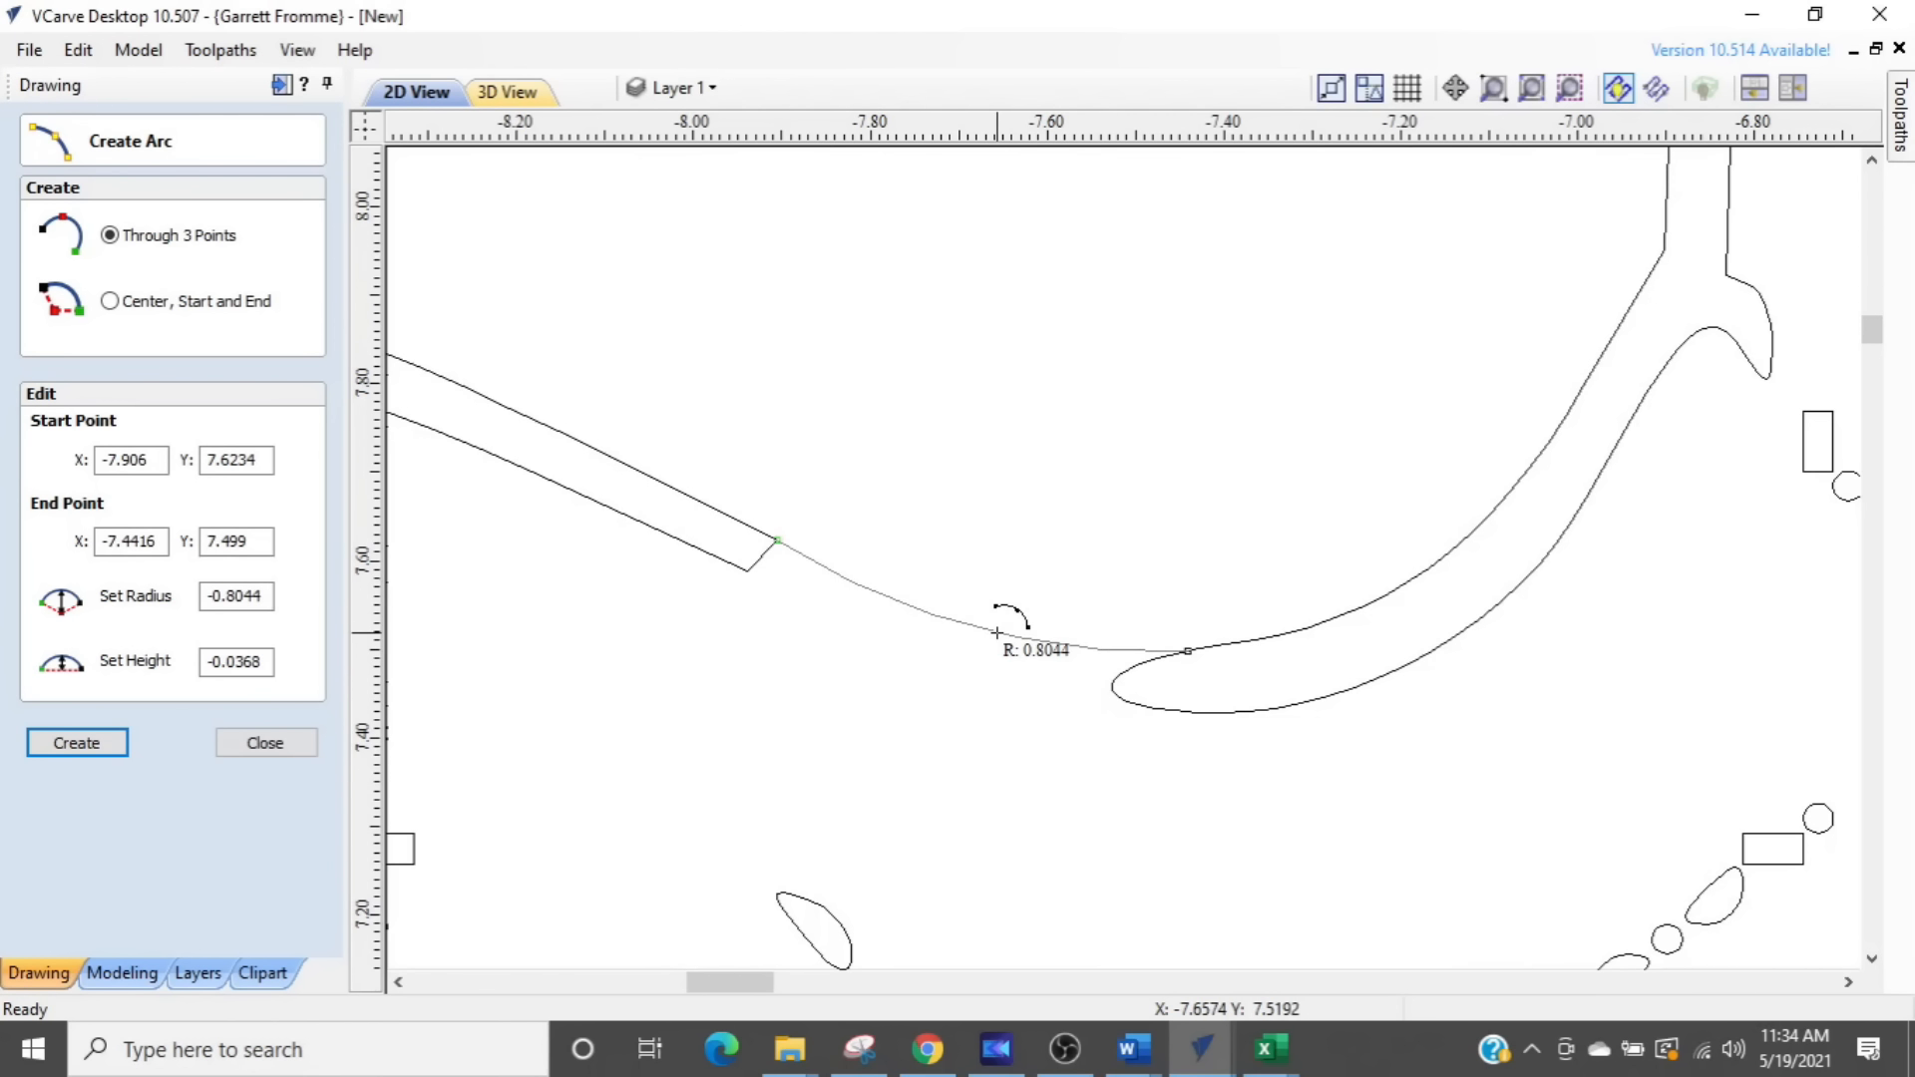
{"action": "left_click", "coordinate": [997, 632]}
{"action": "scroll", "coordinate": [1002, 628], "scroll_direction": "down", "scroll_amount": 5}
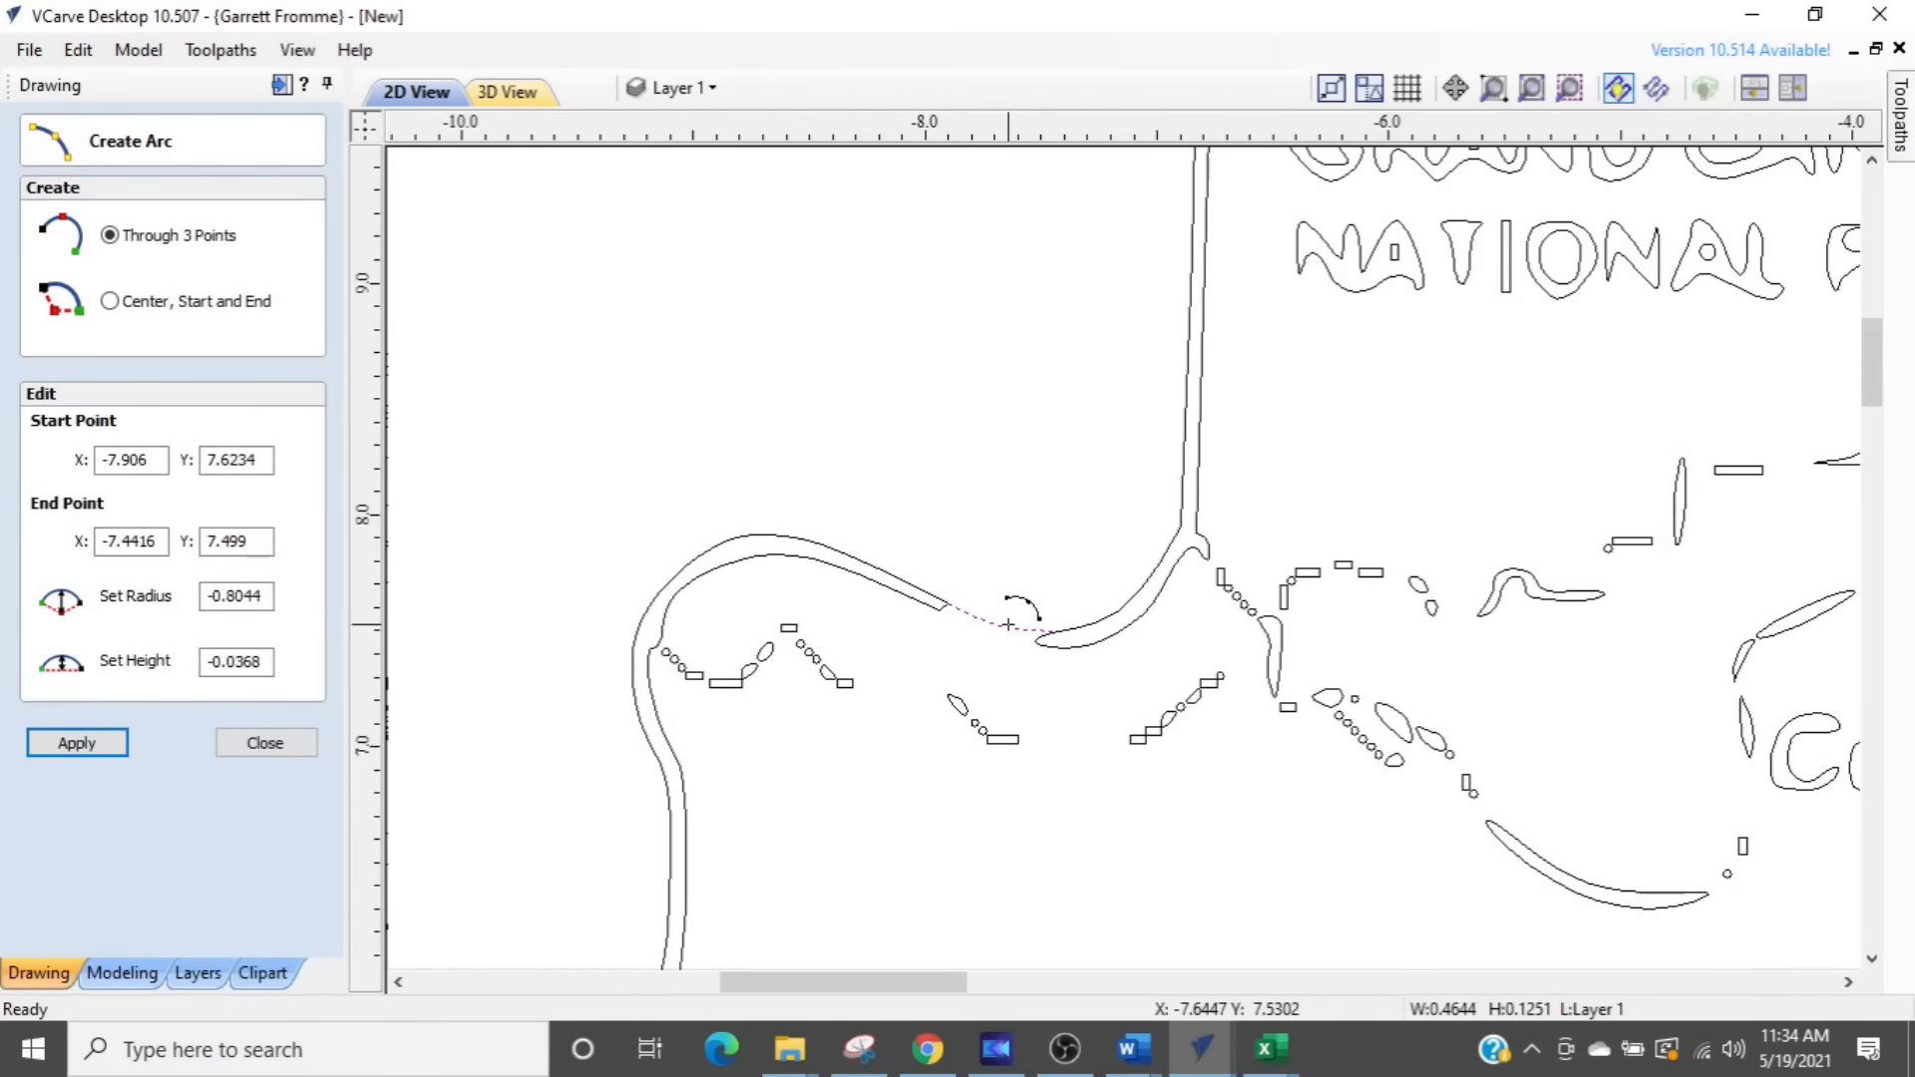
{"action": "key", "text": "Escape"}
- Check the rest of the traced state border for other gaps along its western, southern and eastern sides
{"action": "middle_click_drag", "start_coordinate": [954, 863], "coordinate": [885, 245]}
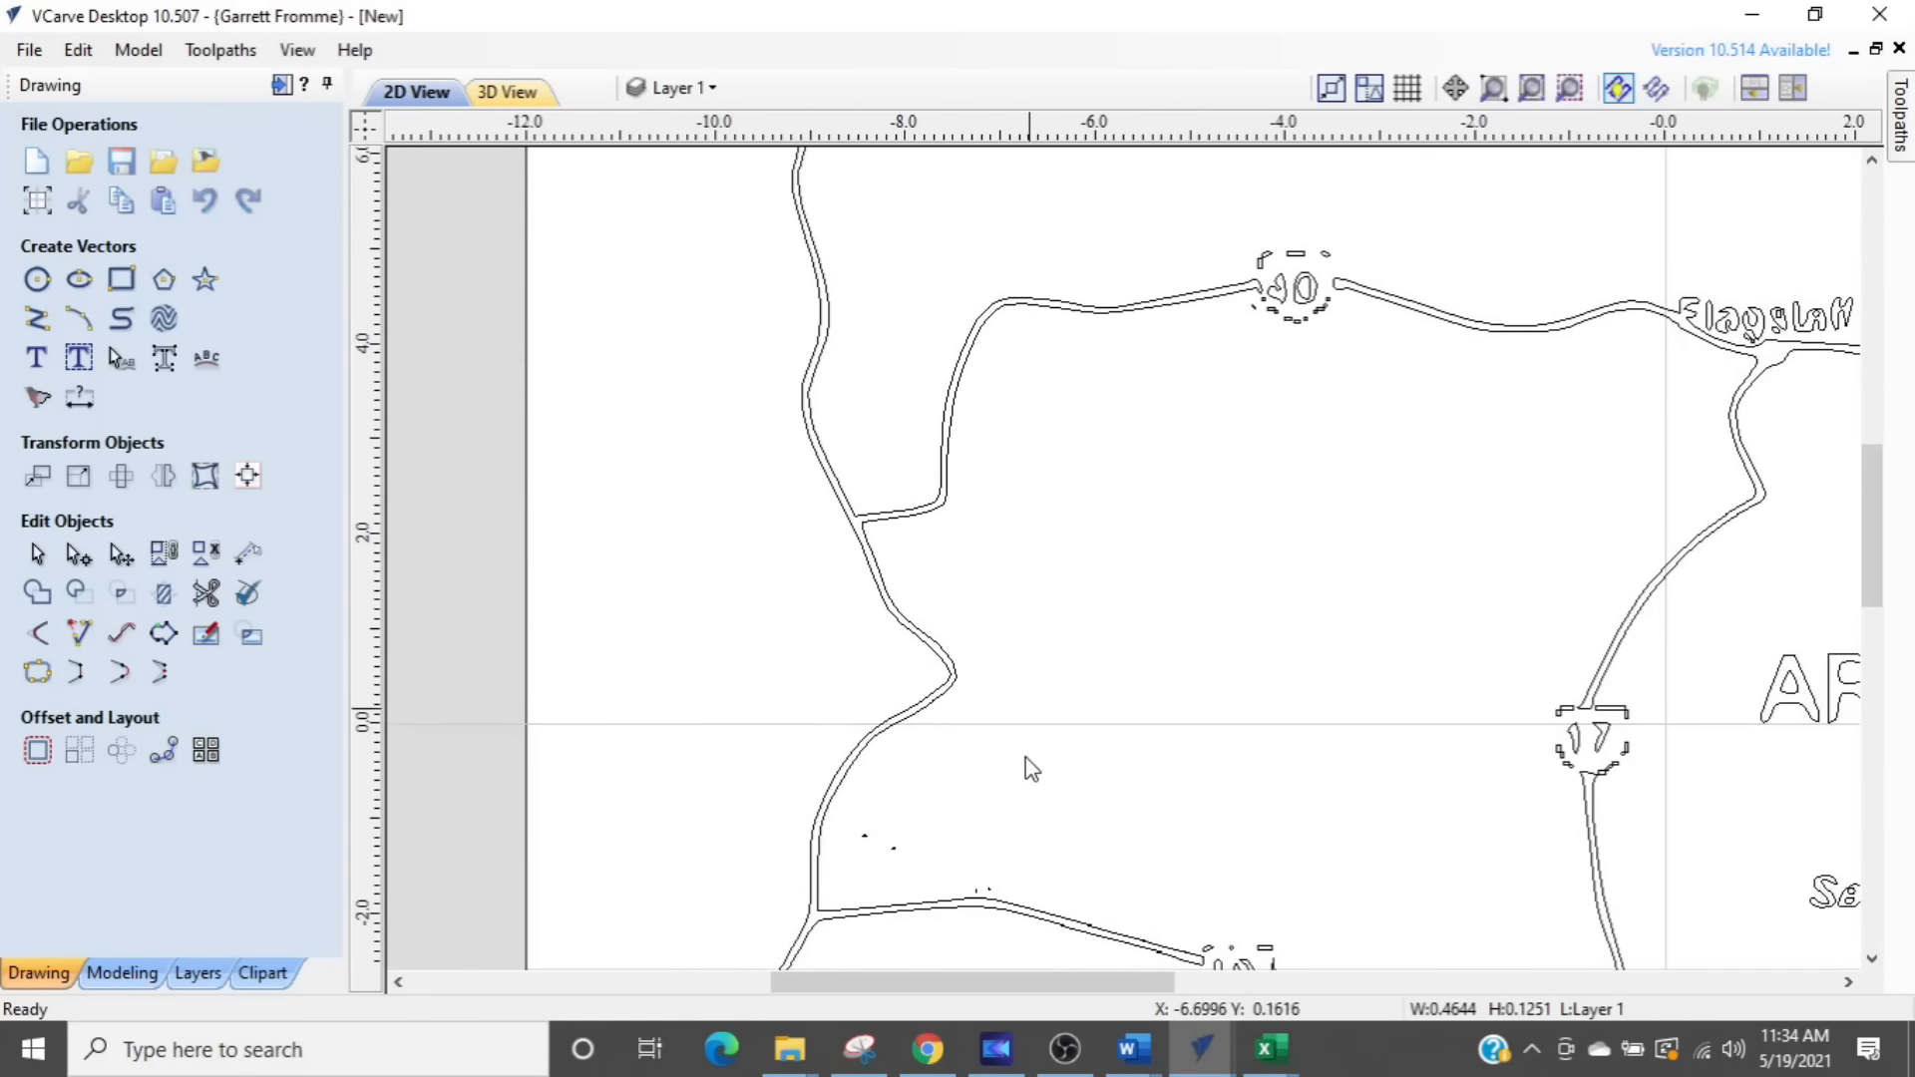
{"action": "middle_click_drag", "start_coordinate": [1006, 790], "coordinate": [1017, 406]}
{"action": "scroll", "coordinate": [1017, 406], "scroll_direction": "down", "scroll_amount": 2}
{"action": "middle_click_drag", "start_coordinate": [1120, 820], "coordinate": [599, 491]}
{"action": "middle_click_drag", "start_coordinate": [1530, 359], "coordinate": [1476, 947]}
{"action": "middle_click_drag", "start_coordinate": [1530, 299], "coordinate": [1504, 978]}
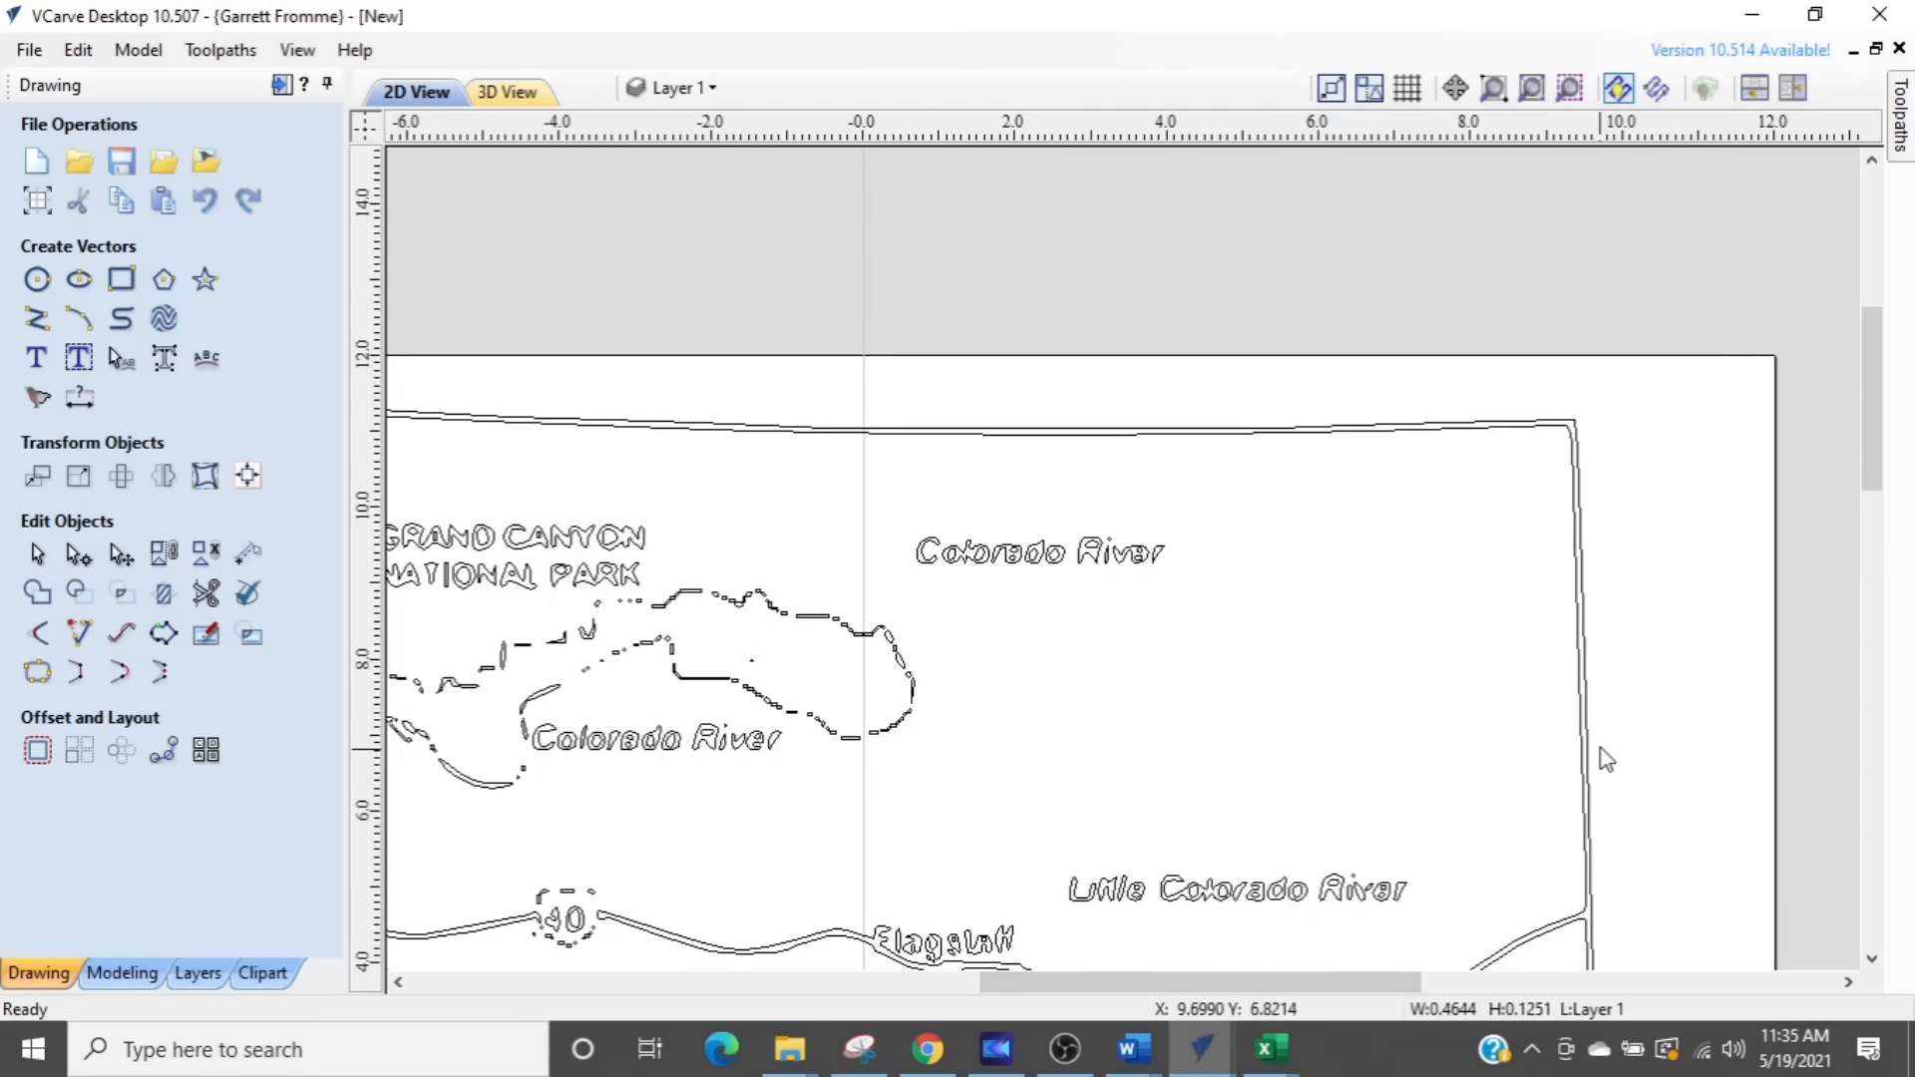
{"action": "middle_click_drag", "start_coordinate": [815, 560], "coordinate": [1415, 617]}
- Trim away the inner border line and its connected roads at the bridged gap, leaving a single outer state outline
{"action": "scroll", "coordinate": [830, 843], "scroll_direction": "up", "scroll_amount": 1}
{"action": "scroll", "coordinate": [843, 843], "scroll_direction": "up", "scroll_amount": 1}
{"action": "scroll", "coordinate": [773, 782], "scroll_direction": "up", "scroll_amount": 1}
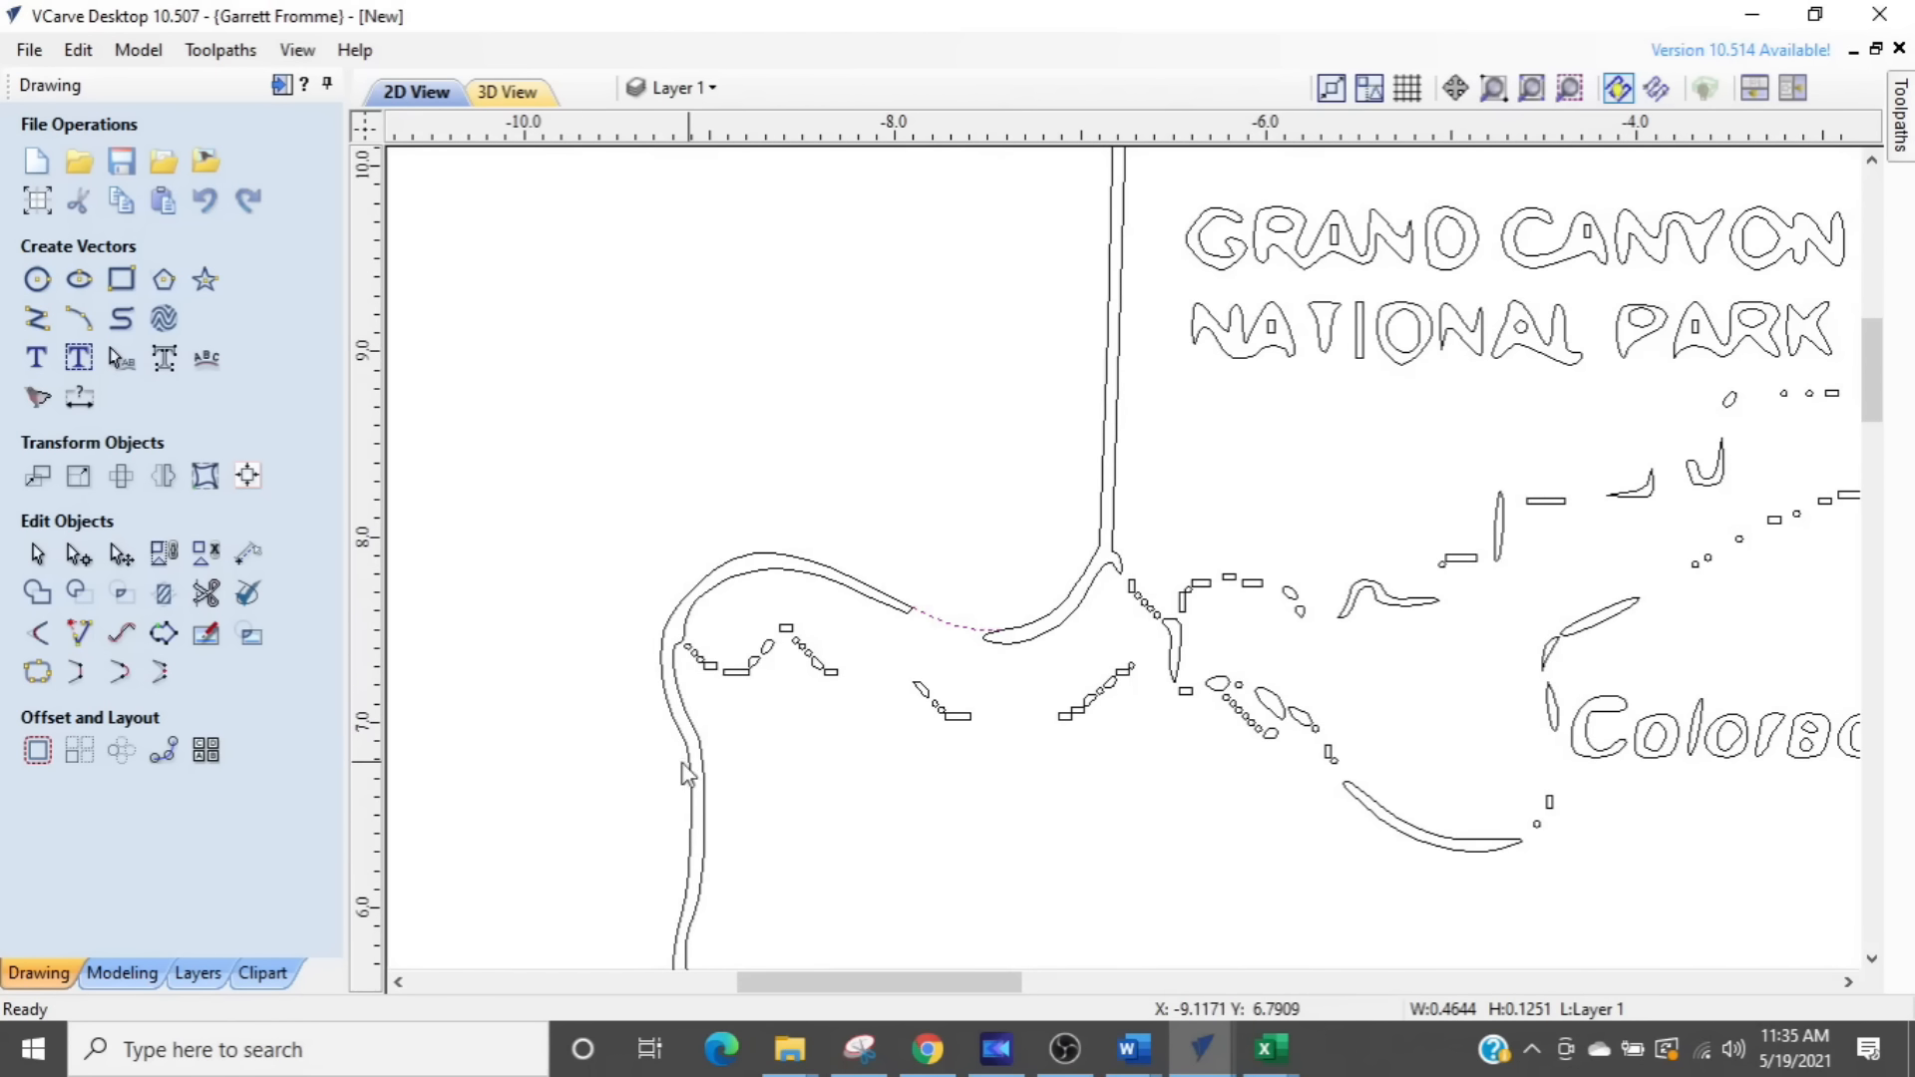
{"action": "left_click", "coordinate": [205, 597]}
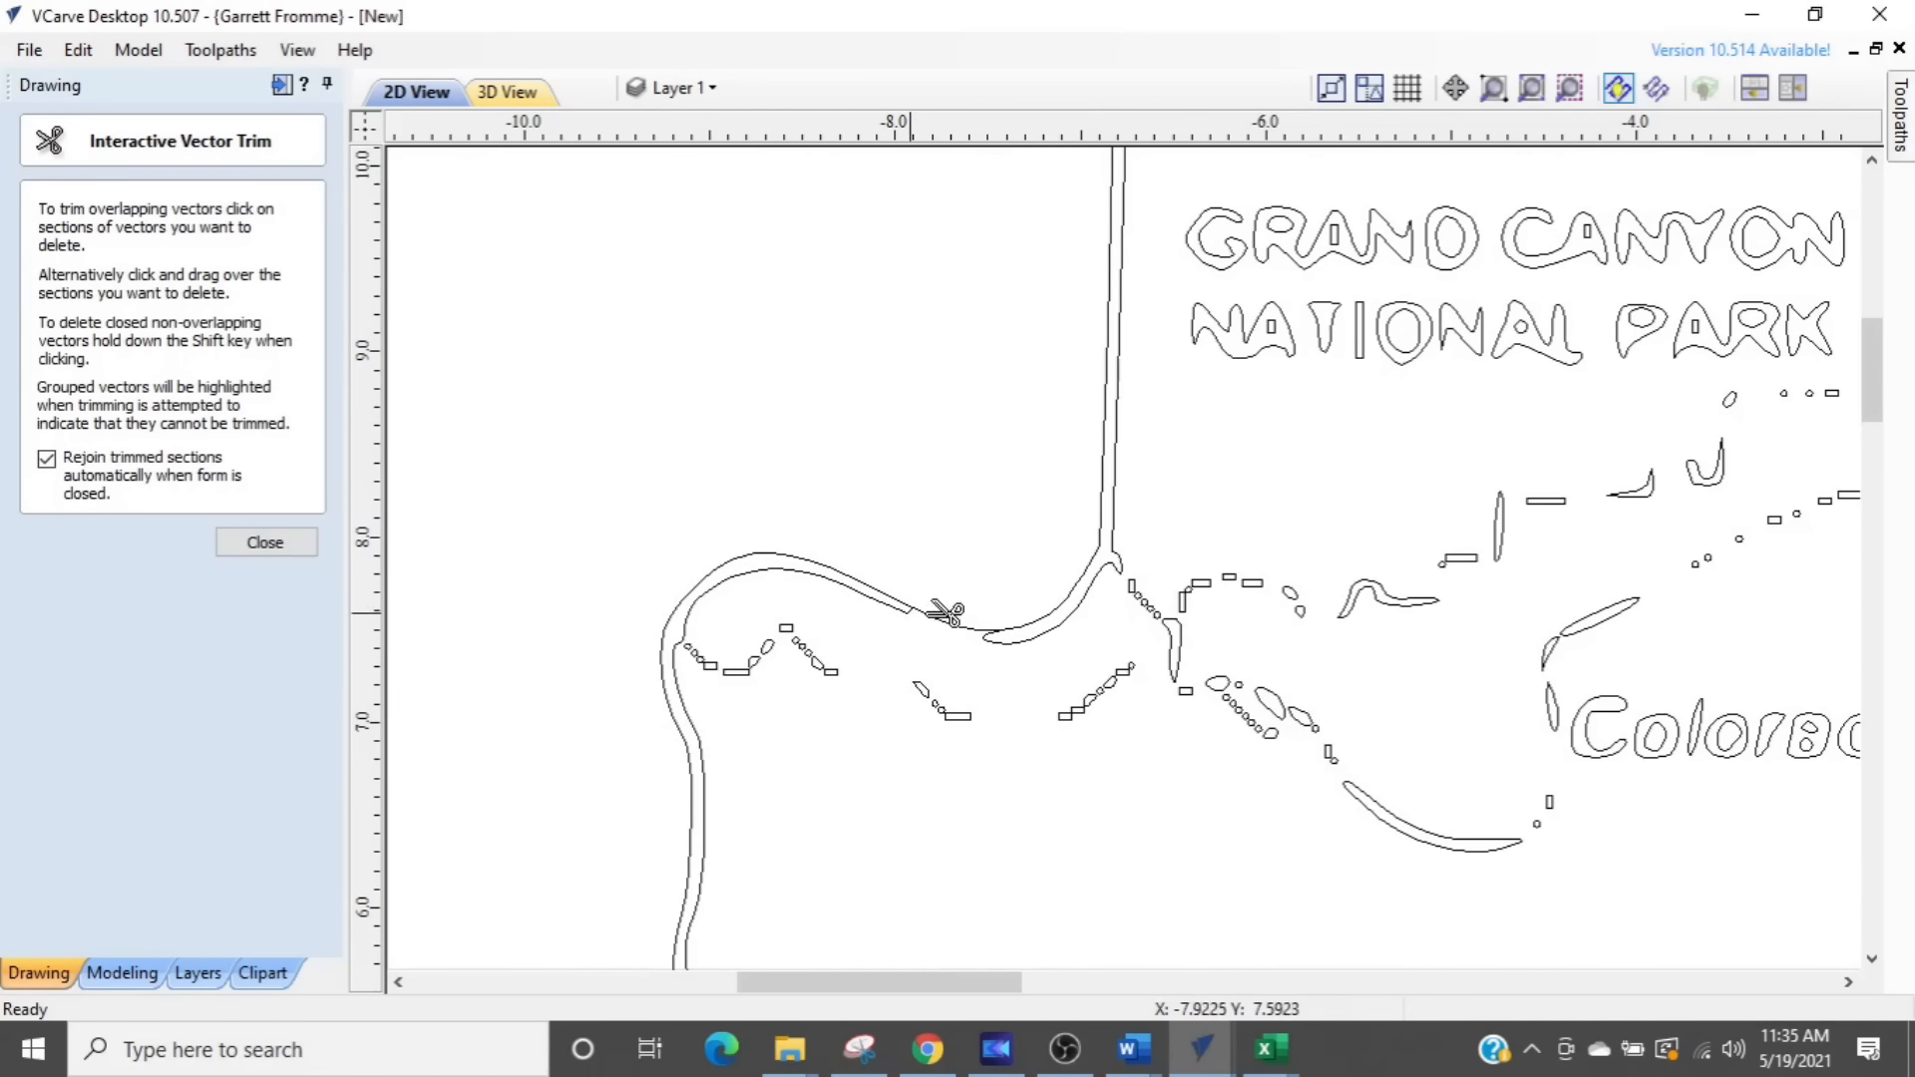
{"action": "scroll", "coordinate": [962, 614], "scroll_direction": "up", "scroll_amount": 3}
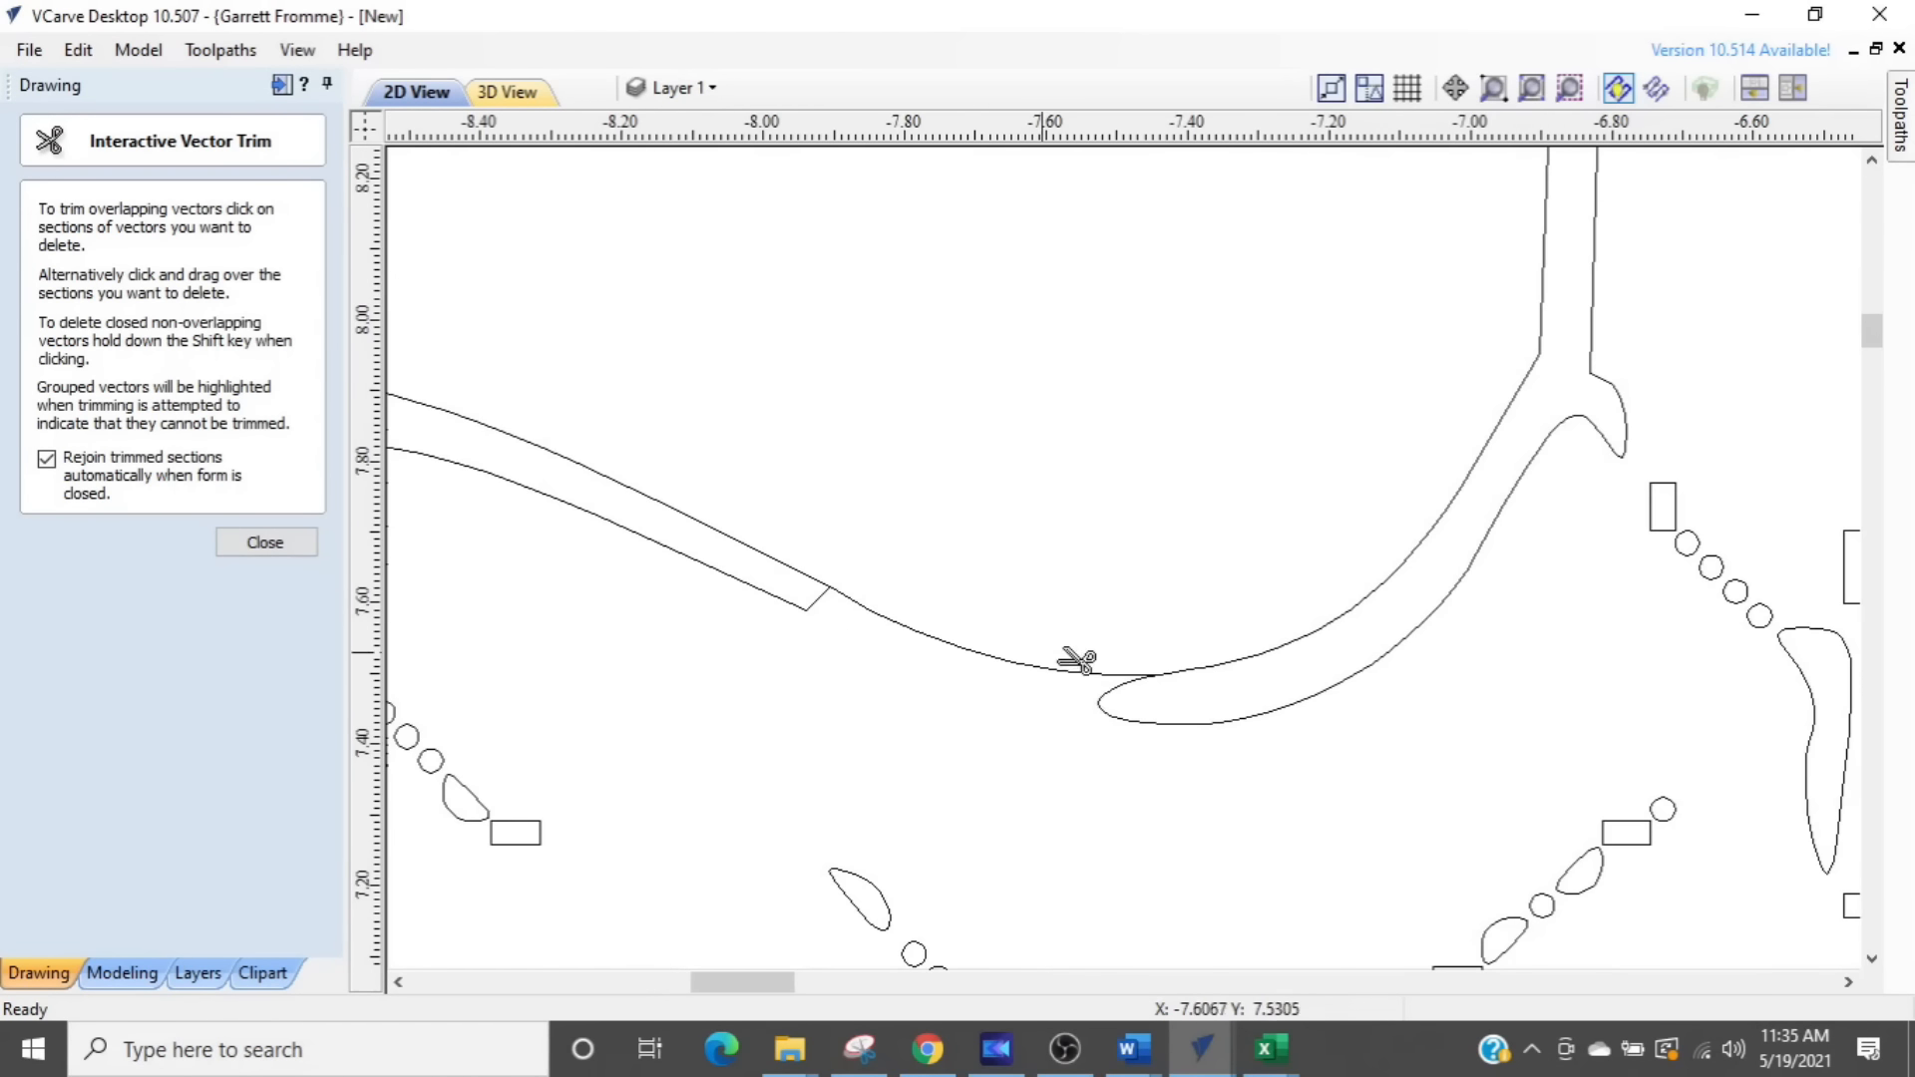
{"action": "left_click", "coordinate": [1149, 736]}
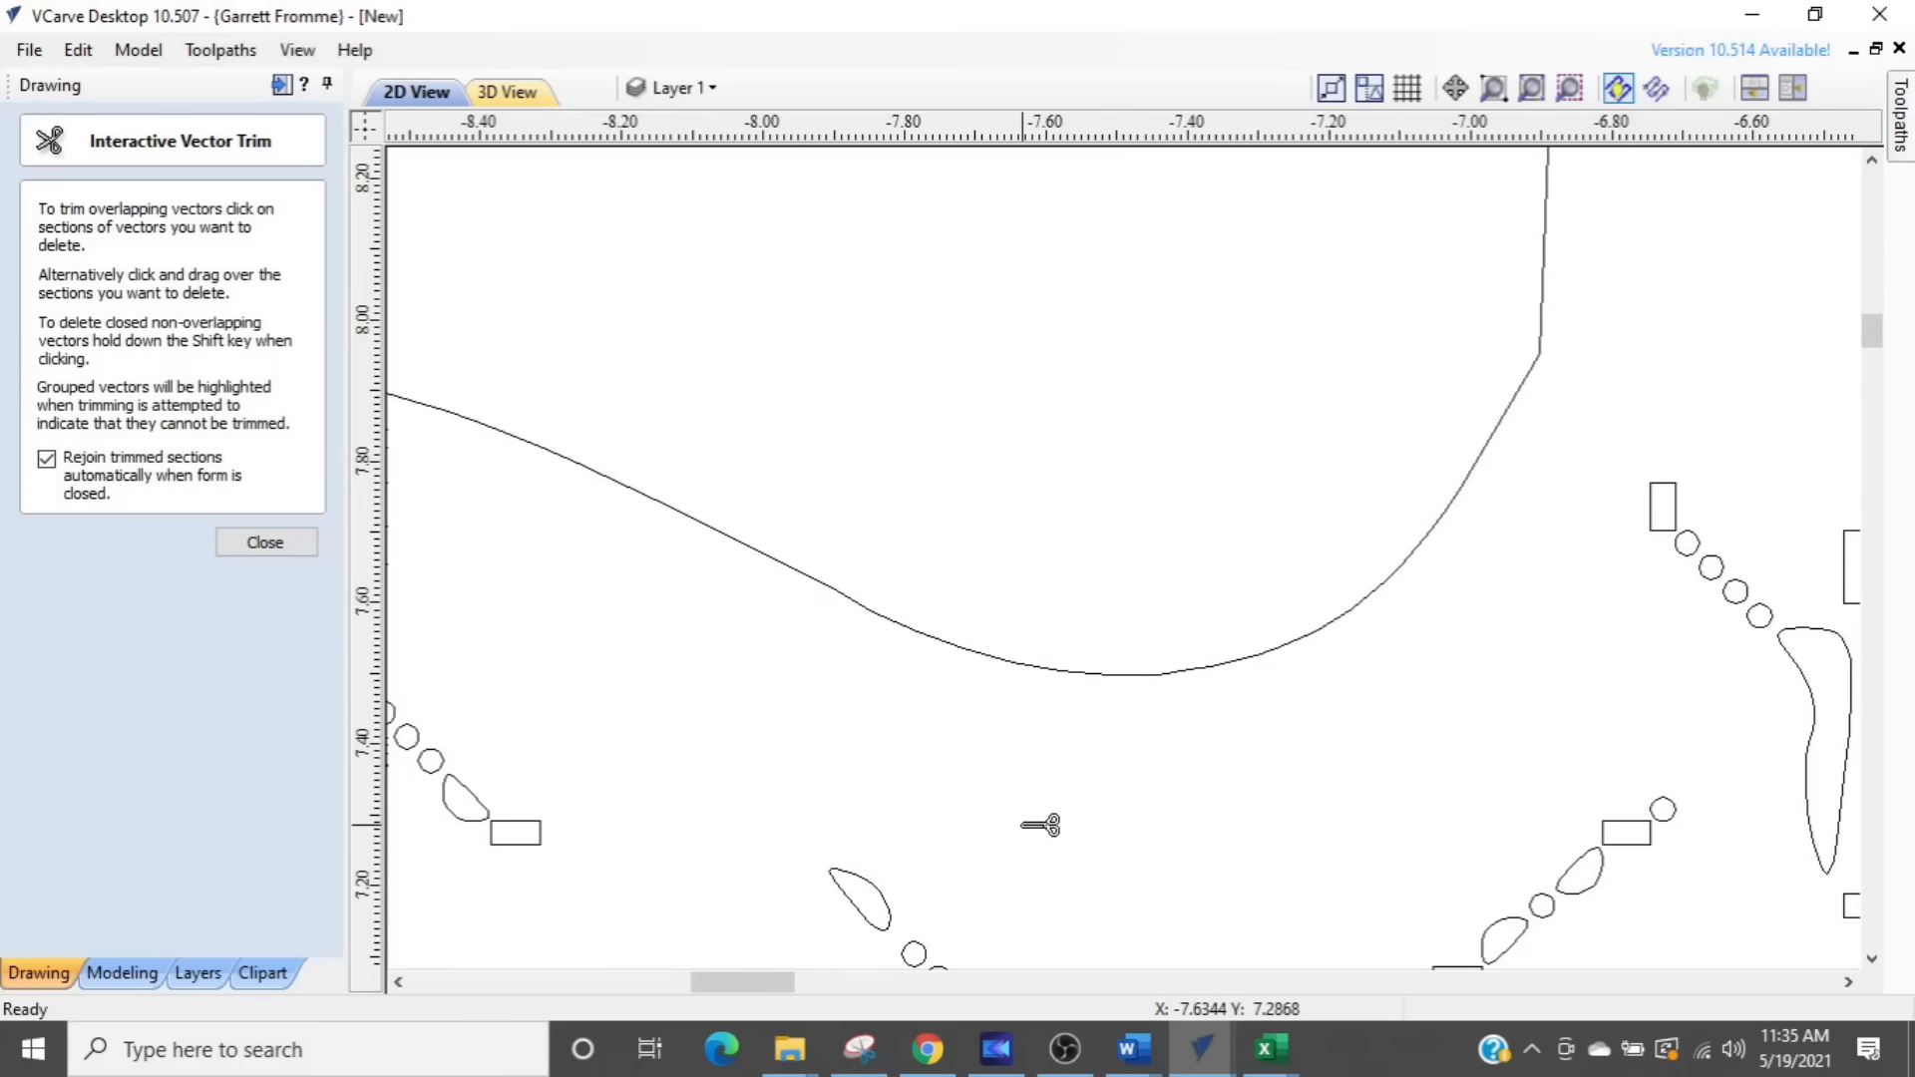
{"action": "scroll", "coordinate": [1022, 825], "scroll_direction": "down", "scroll_amount": 4}
{"action": "scroll", "coordinate": [1041, 825], "scroll_direction": "down", "scroll_amount": 6}
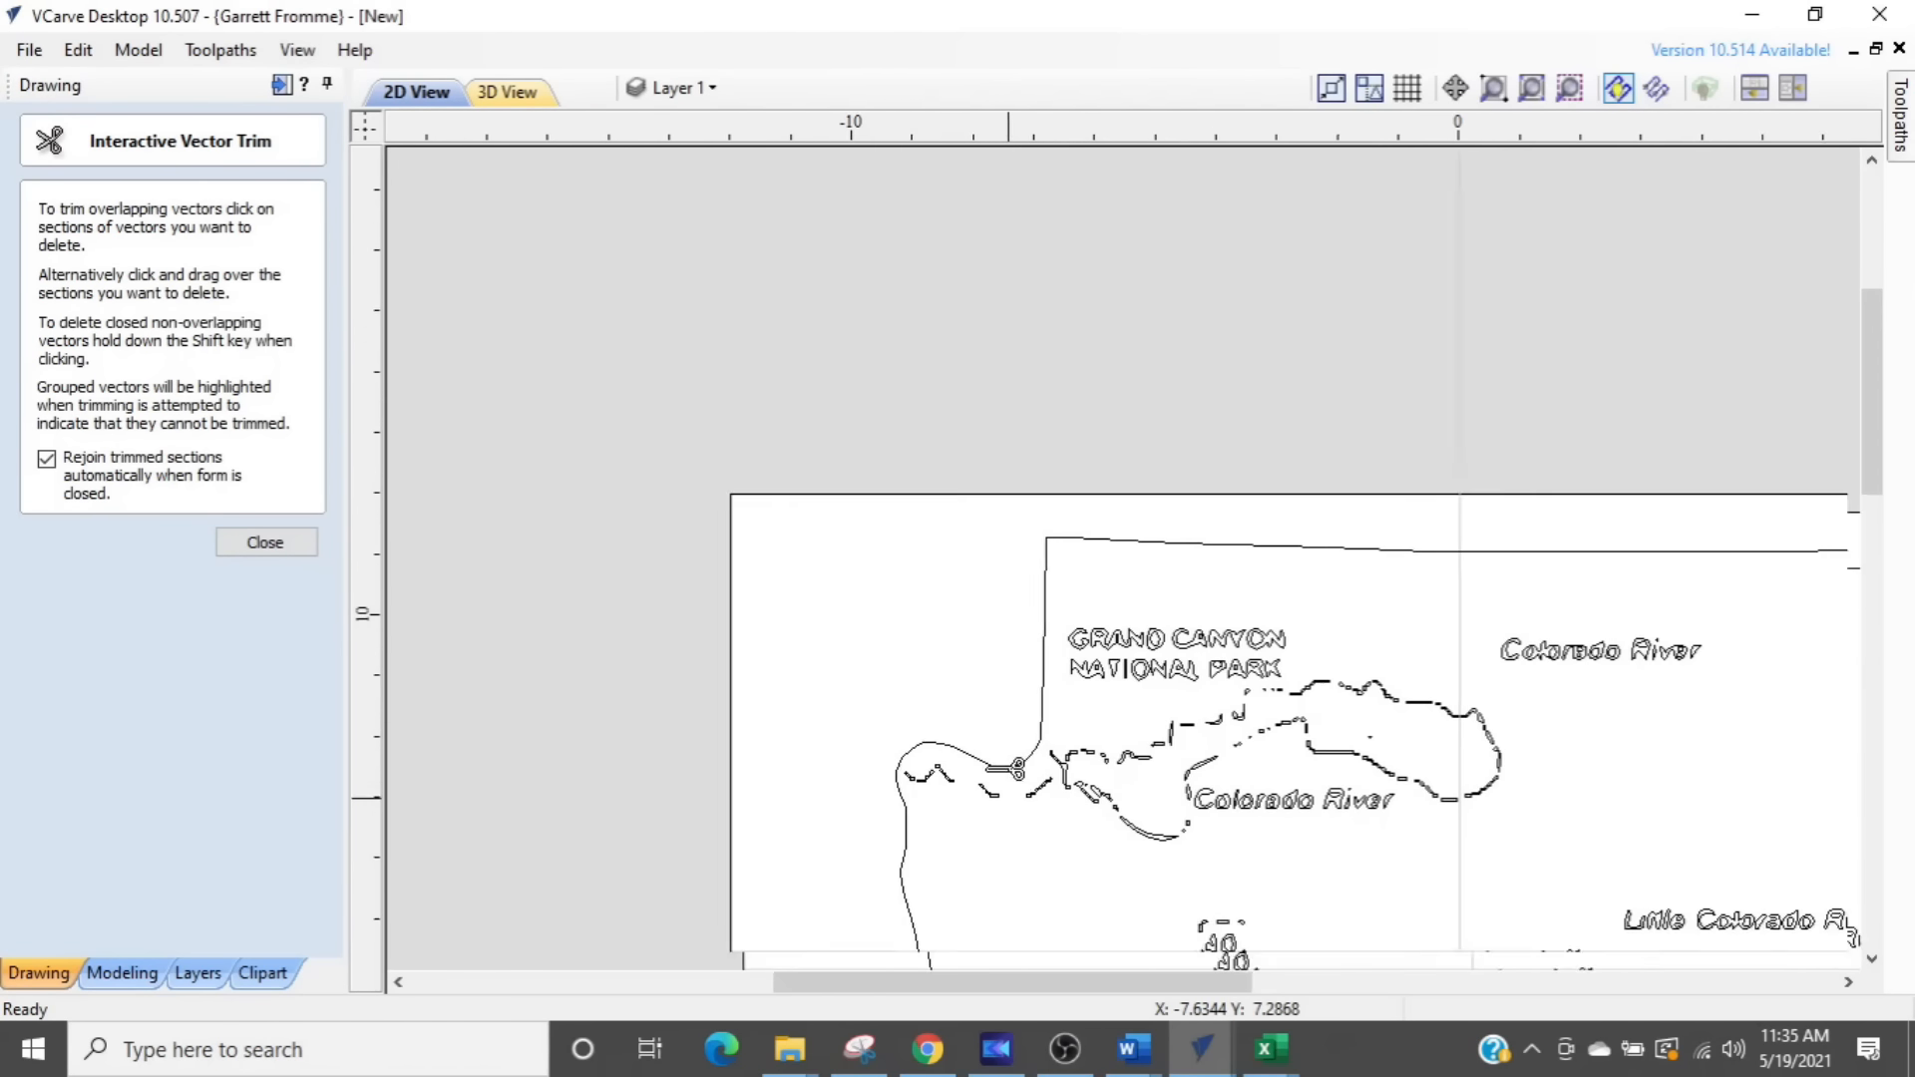
{"action": "key", "text": "Escape"}
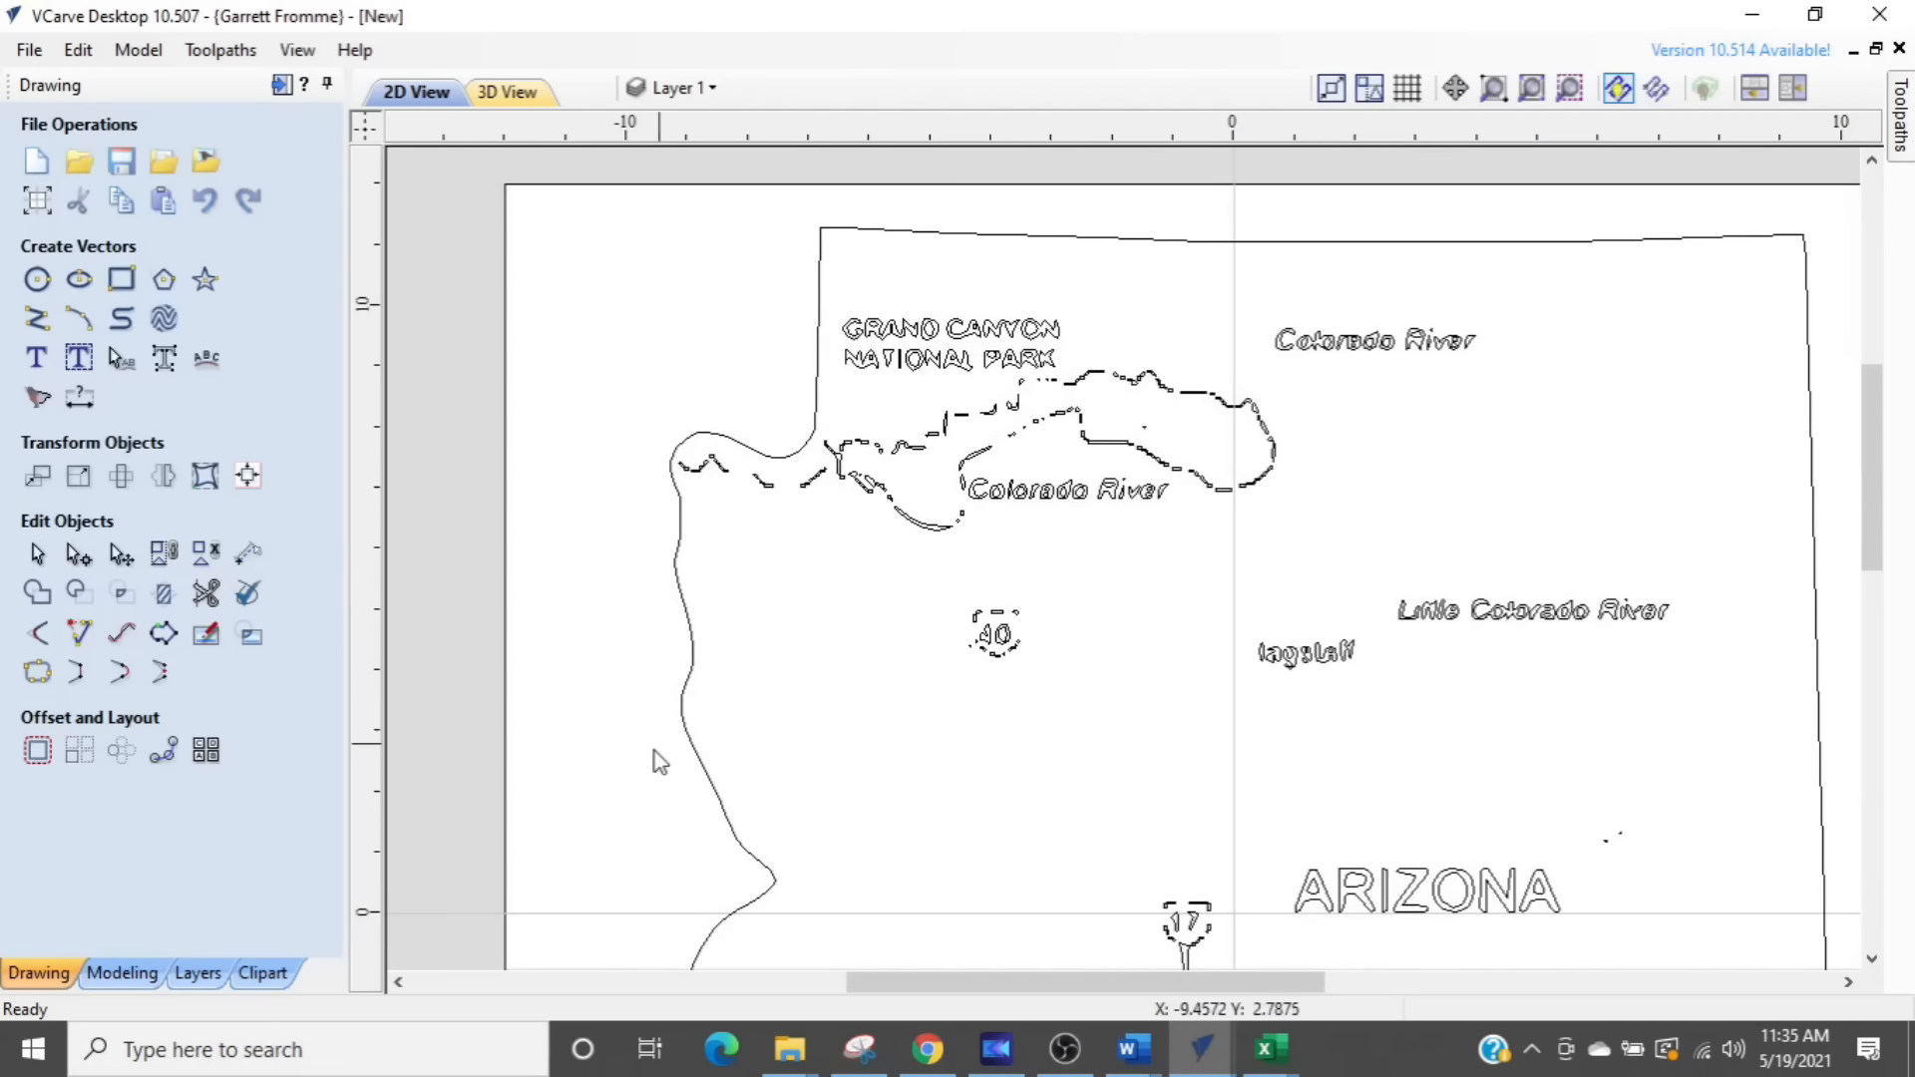
- Delete all remaining lettering, river, road and highway-marker vectors inside the Arizona outline
{"action": "mouse_move", "coordinate": [582, 773]}
{"action": "left_mouse_down"}
{"action": "mouse_move", "coordinate": [1695, 418]}
{"action": "mouse_move", "coordinate": [1803, 283]}
{"action": "left_mouse_up"}
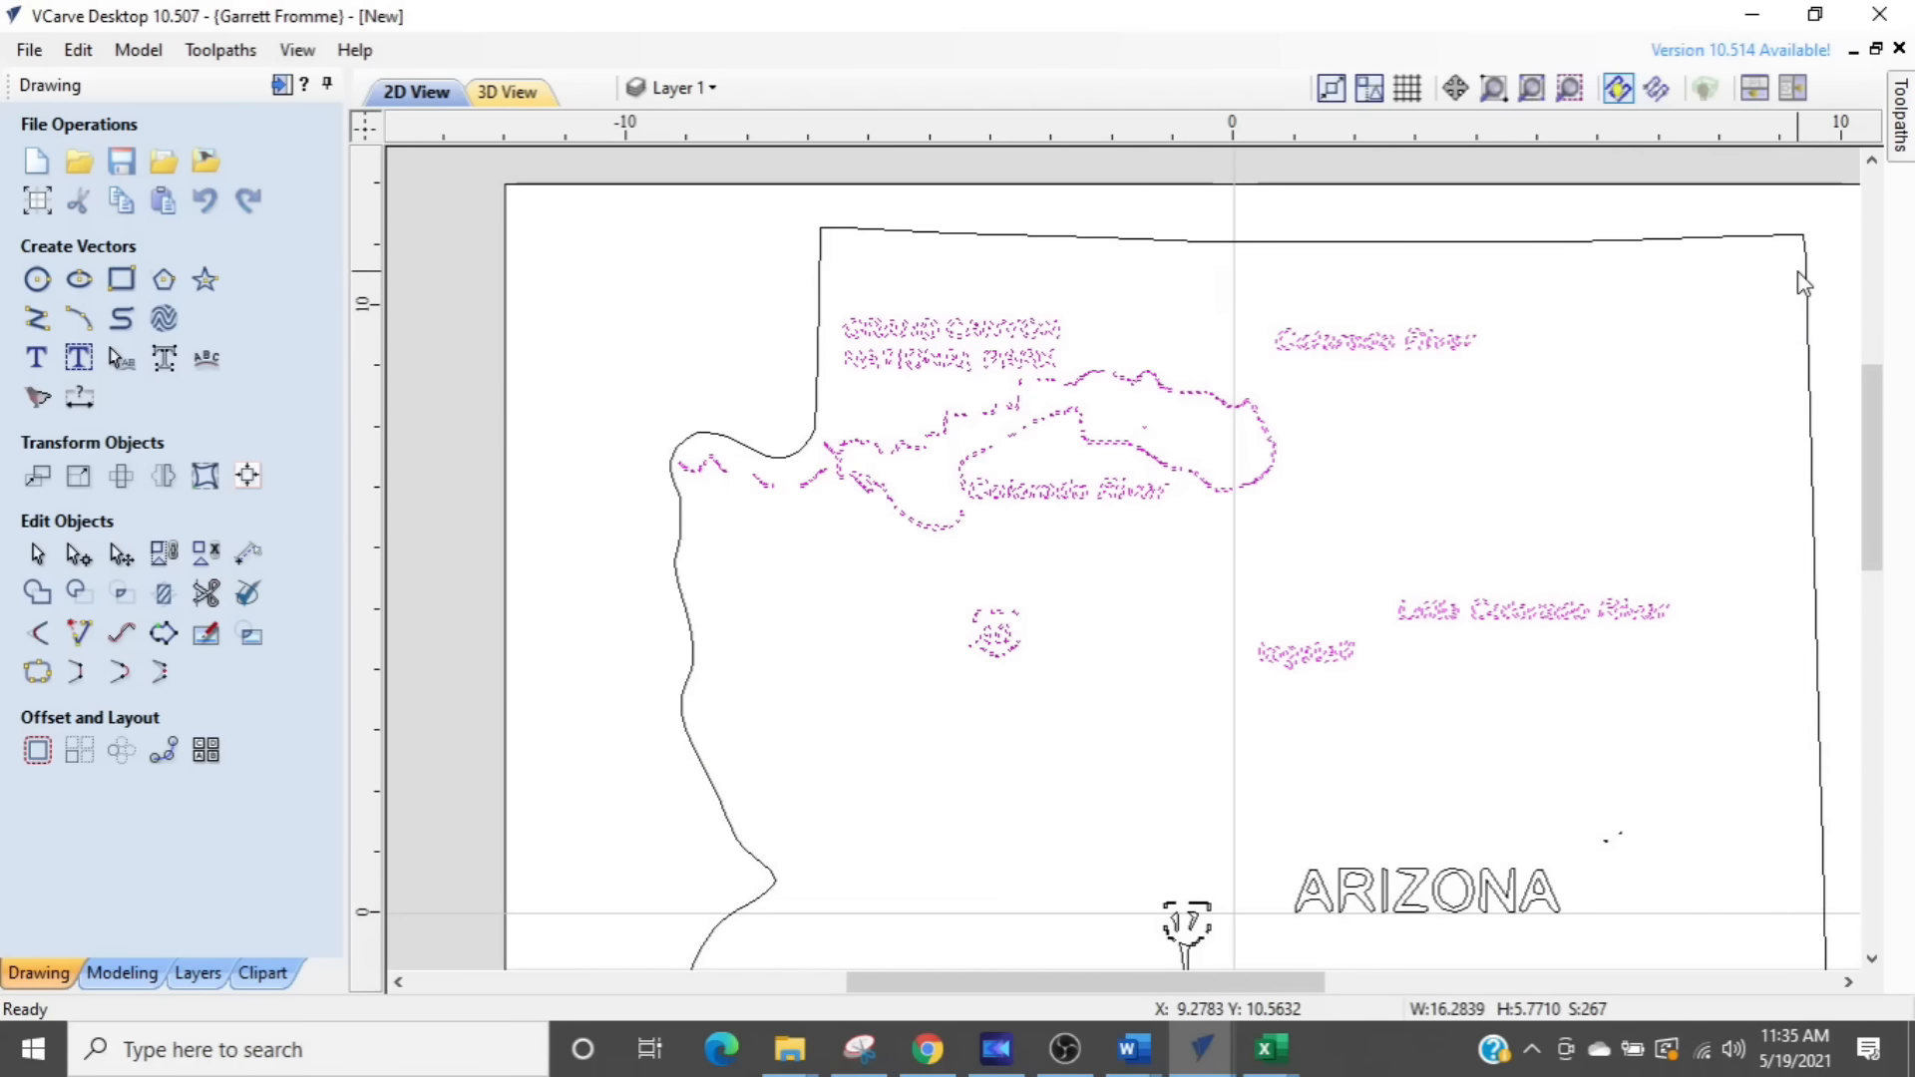
{"action": "key", "text": "Delete"}
{"action": "scroll", "coordinate": [1798, 415], "scroll_direction": "down", "scroll_amount": 4}
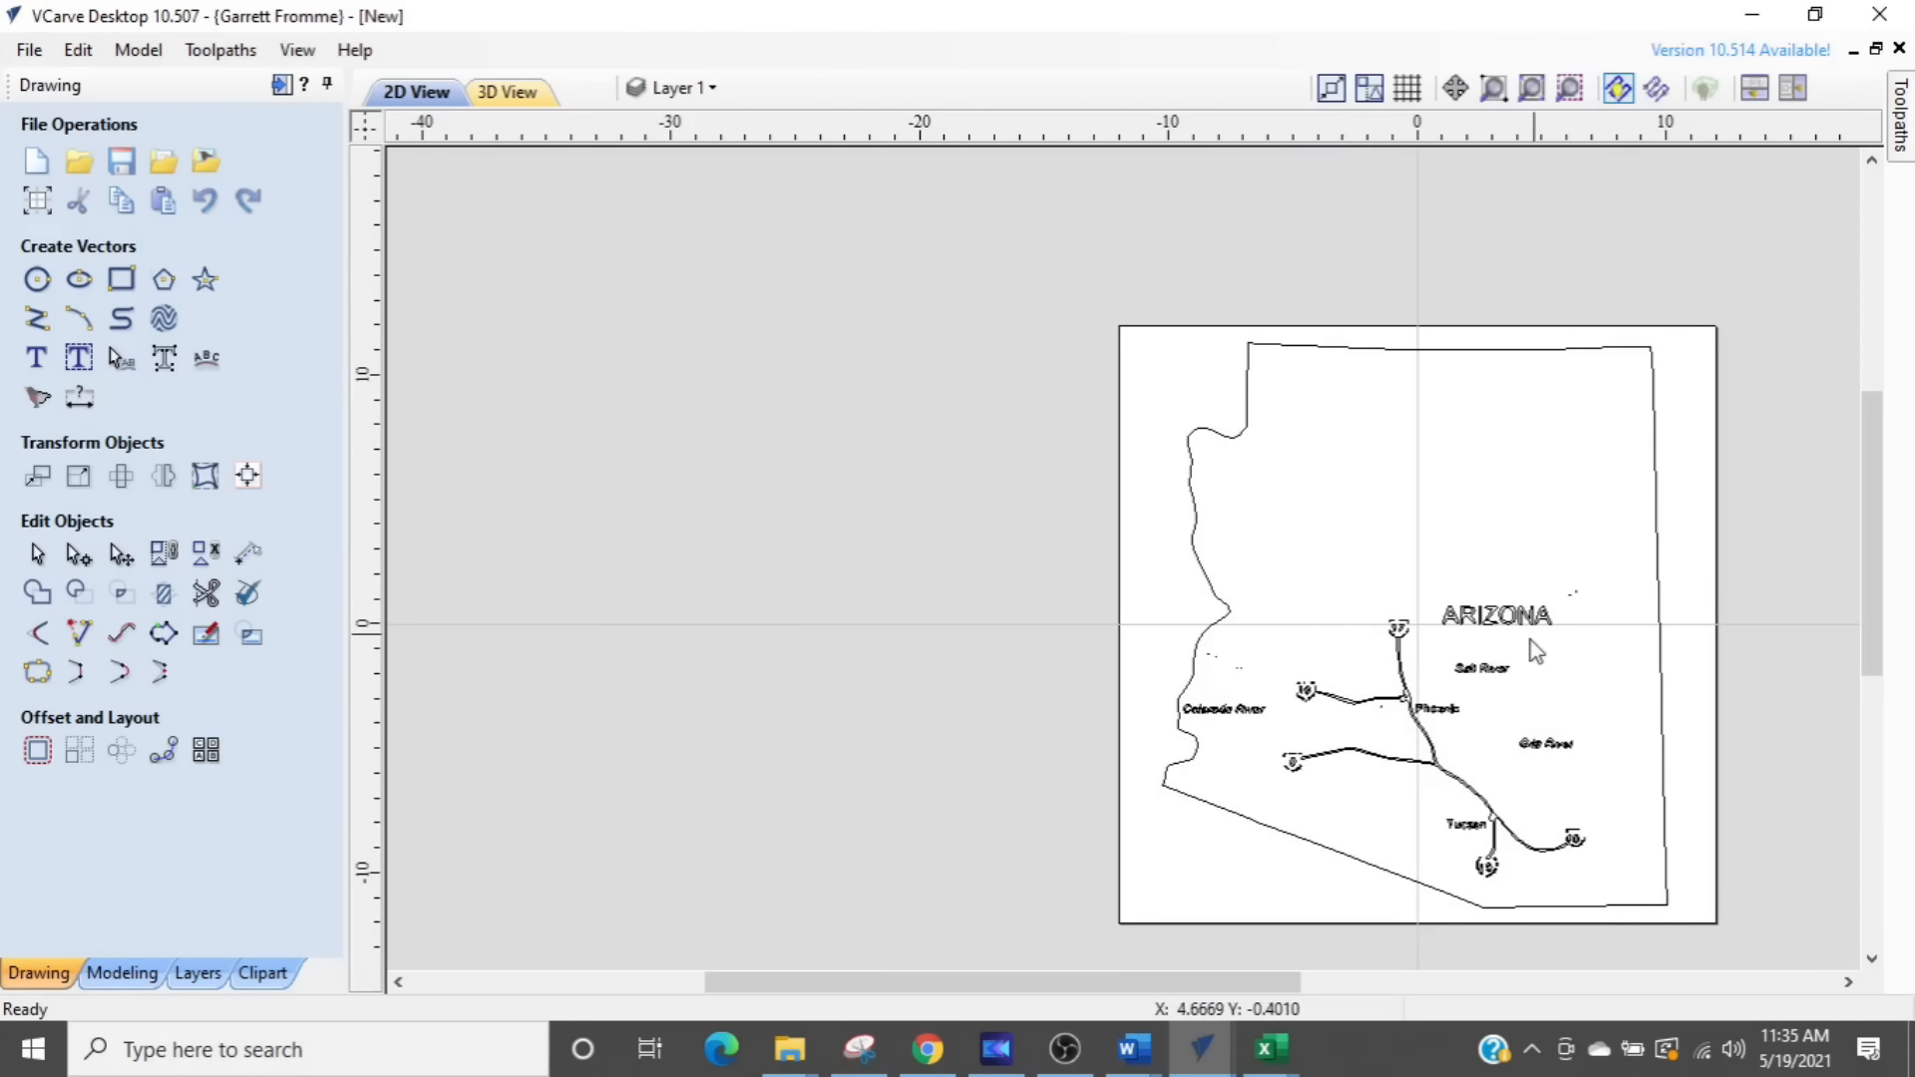
{"action": "scroll", "coordinate": [1448, 642], "scroll_direction": "up", "scroll_amount": 2}
{"action": "scroll", "coordinate": [1448, 643], "scroll_direction": "up", "scroll_amount": 1}
{"action": "scroll", "coordinate": [1503, 606], "scroll_direction": "down", "scroll_amount": 3}
{"action": "left_click_drag", "start_coordinate": [1008, 384], "coordinate": [1531, 708]}
{"action": "key", "text": "Delete"}
{"action": "scroll", "coordinate": [1321, 565], "scroll_direction": "down", "scroll_amount": 2}
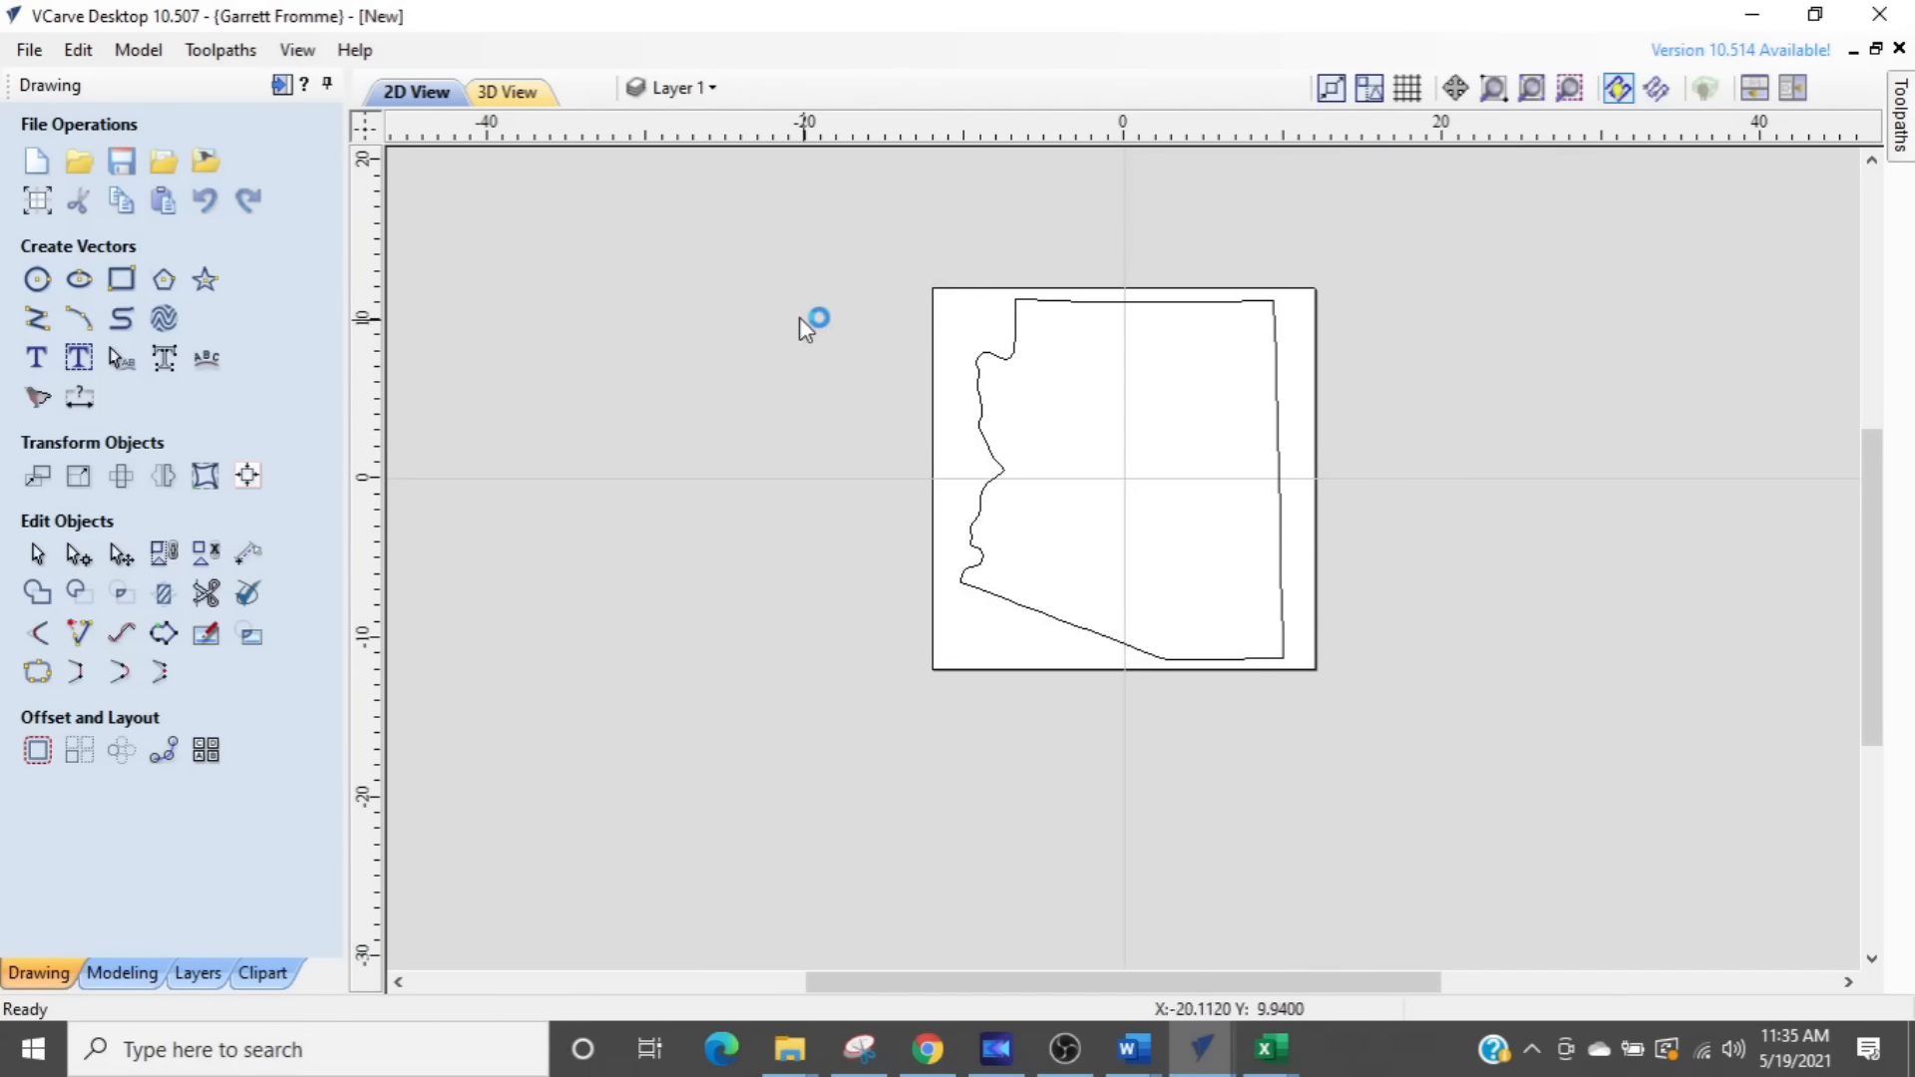
- Make the cactus layer visible so its profile overlays the Arizona outline
{"action": "left_click", "coordinate": [670, 88]}
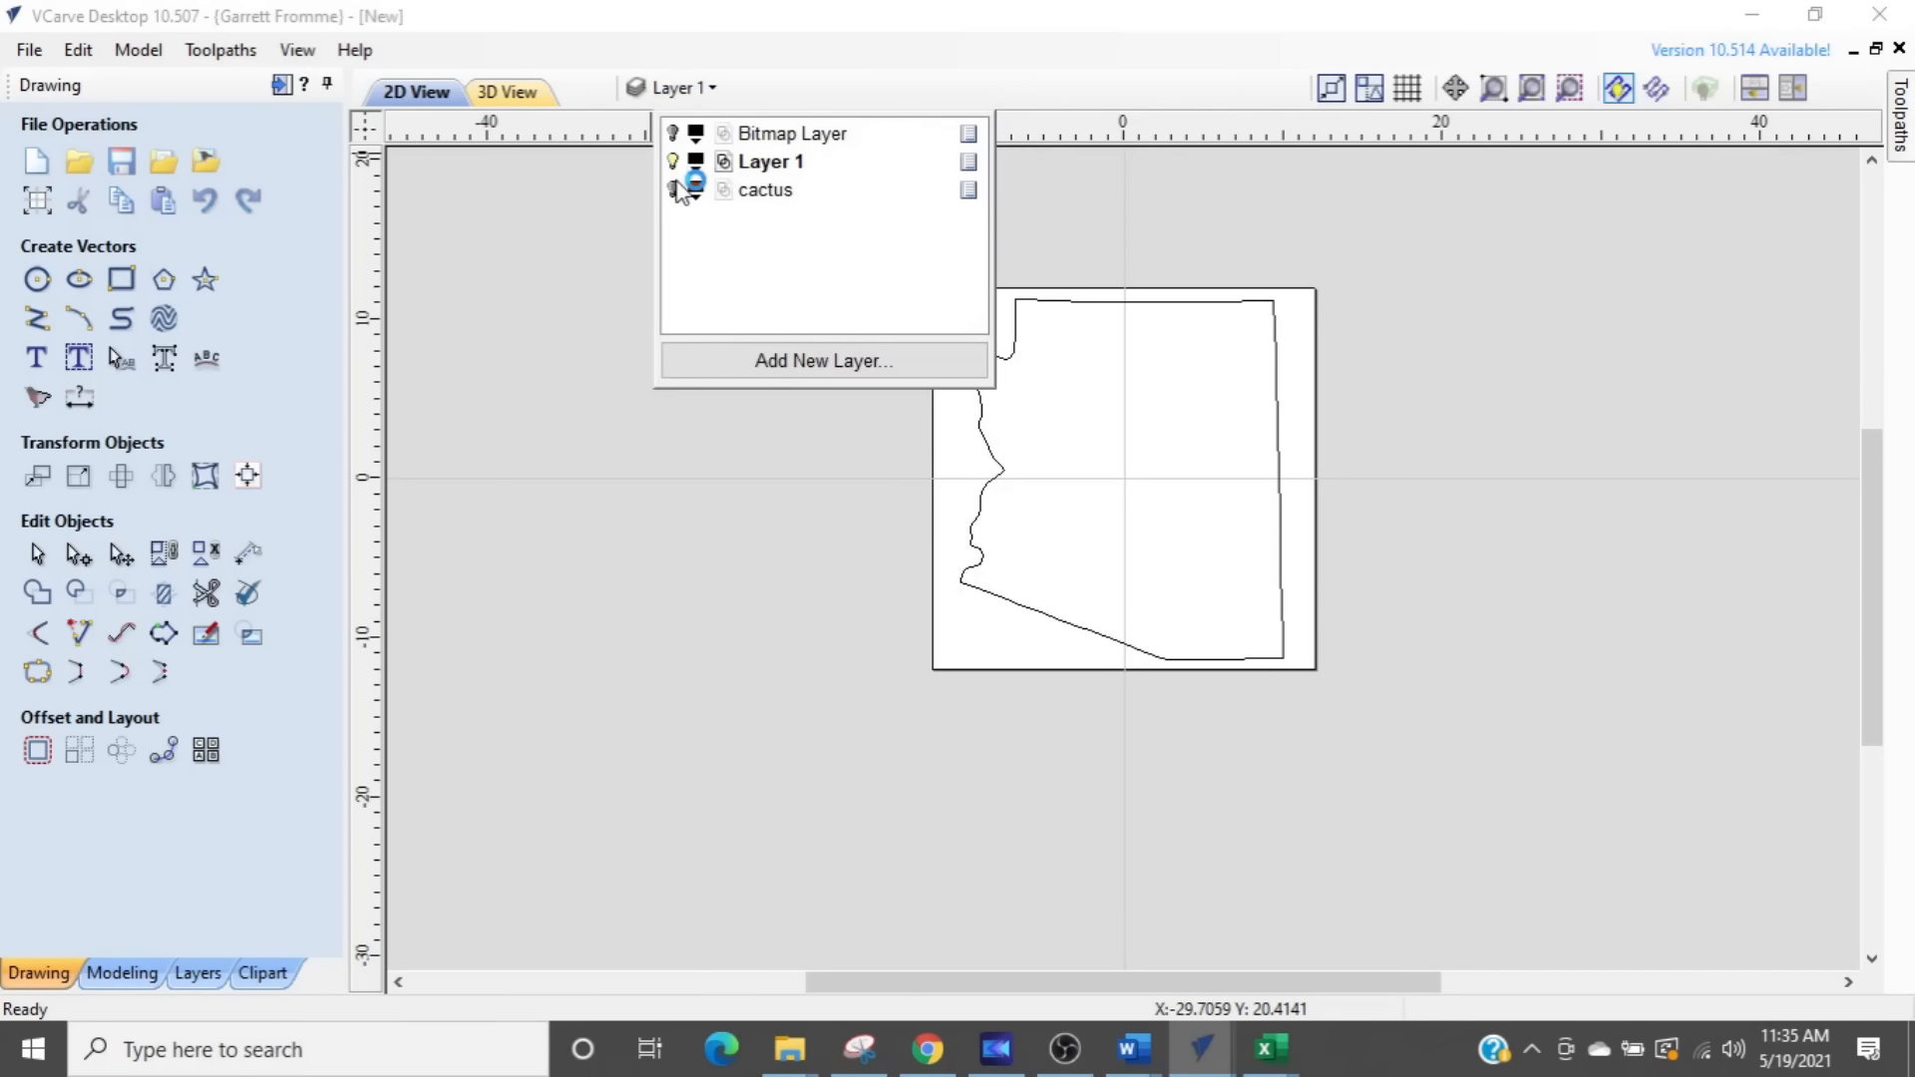
{"action": "left_click", "coordinate": [673, 191]}
{"action": "scroll", "coordinate": [1101, 543], "scroll_direction": "up", "scroll_amount": 3}
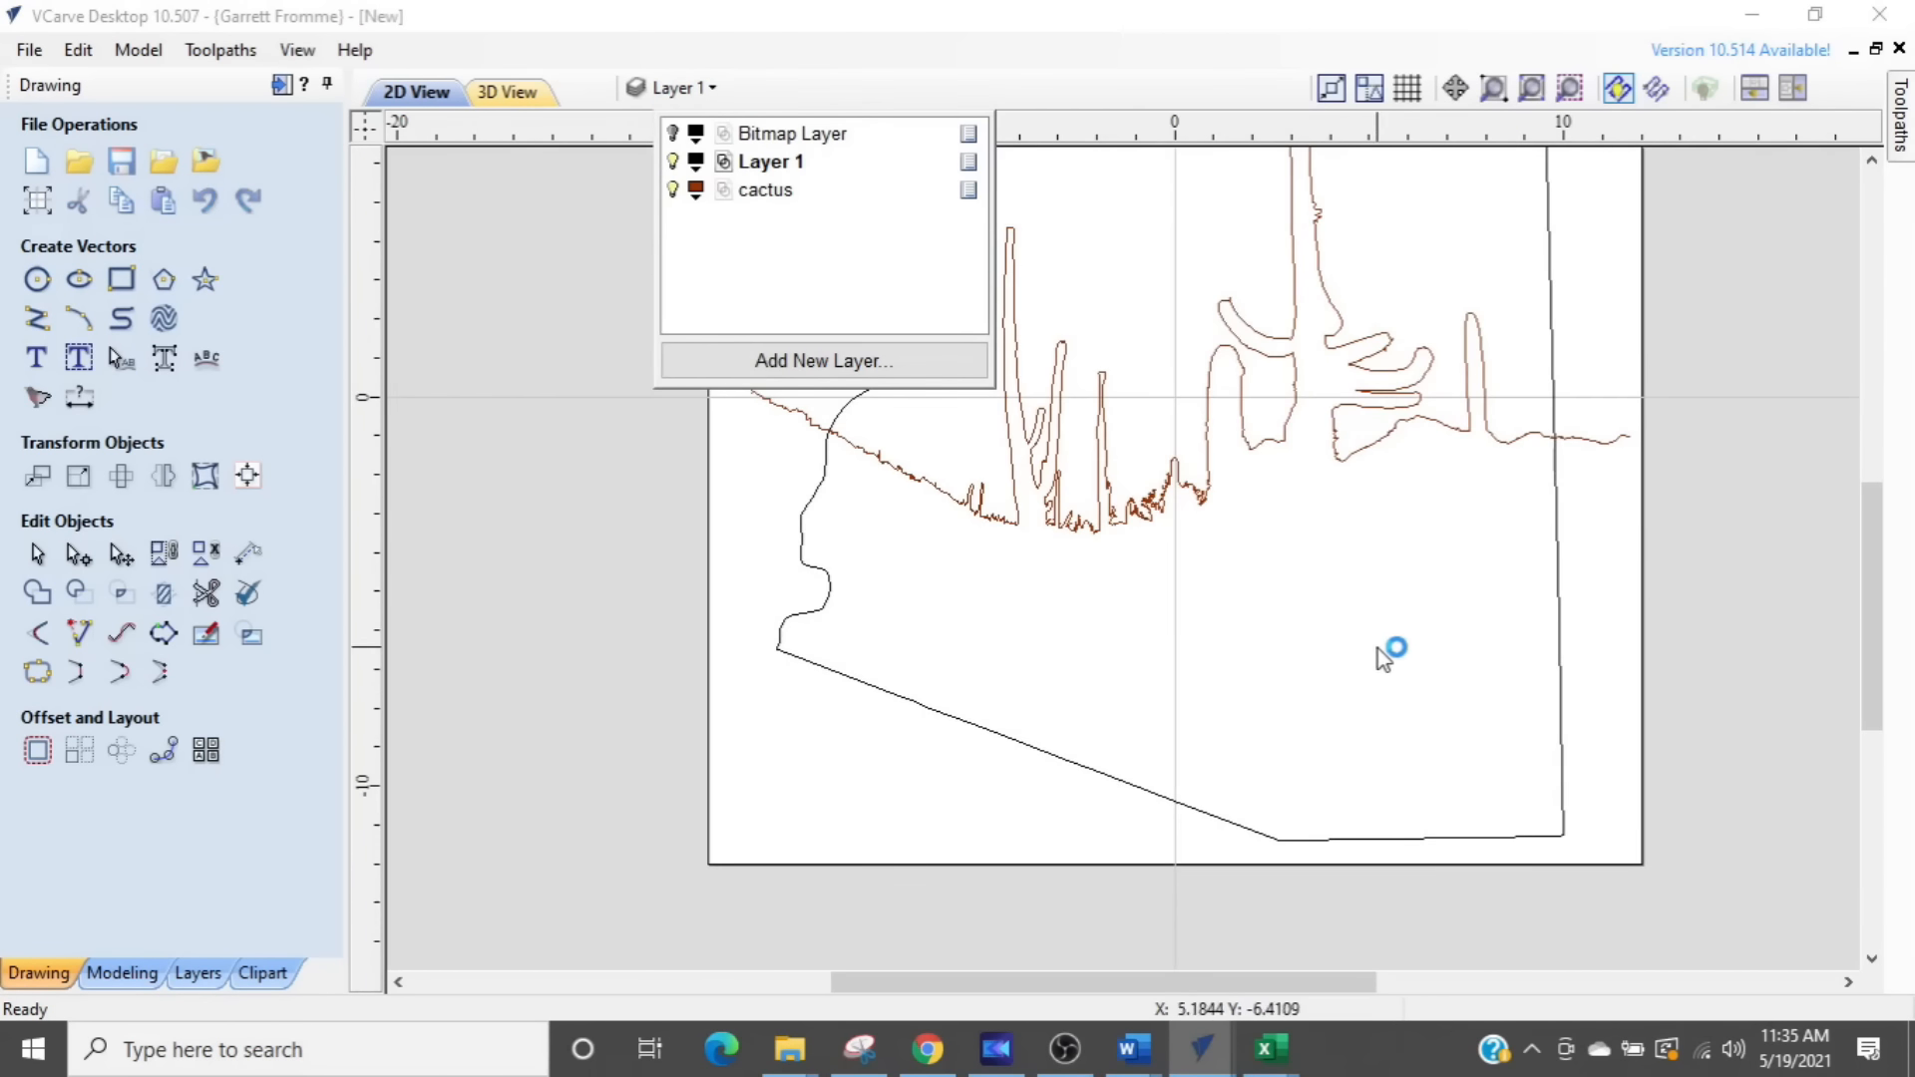
{"action": "scroll", "coordinate": [1432, 810], "scroll_direction": "up", "scroll_amount": 2}
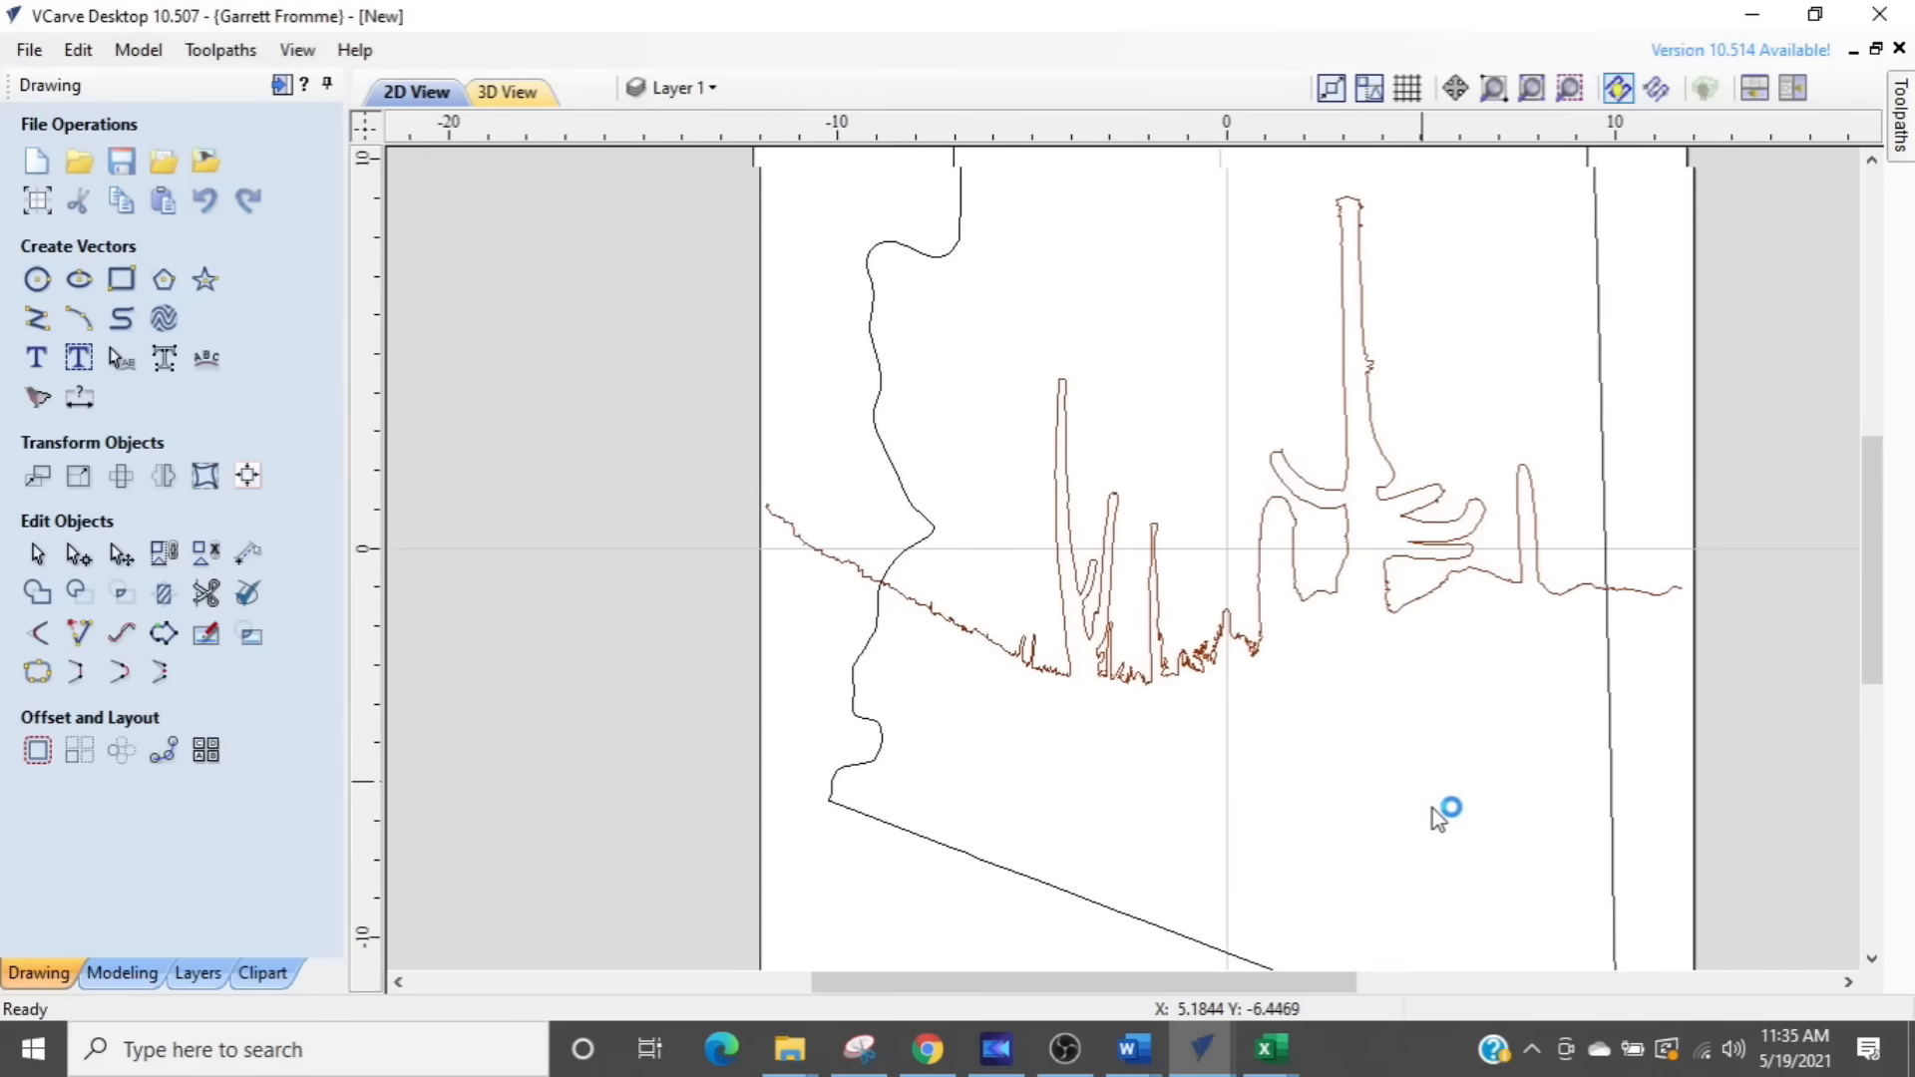
- Try trimming both ends of the cactus profile outside the state outline, and undo the two trims
{"action": "left_click", "coordinate": [910, 565]}
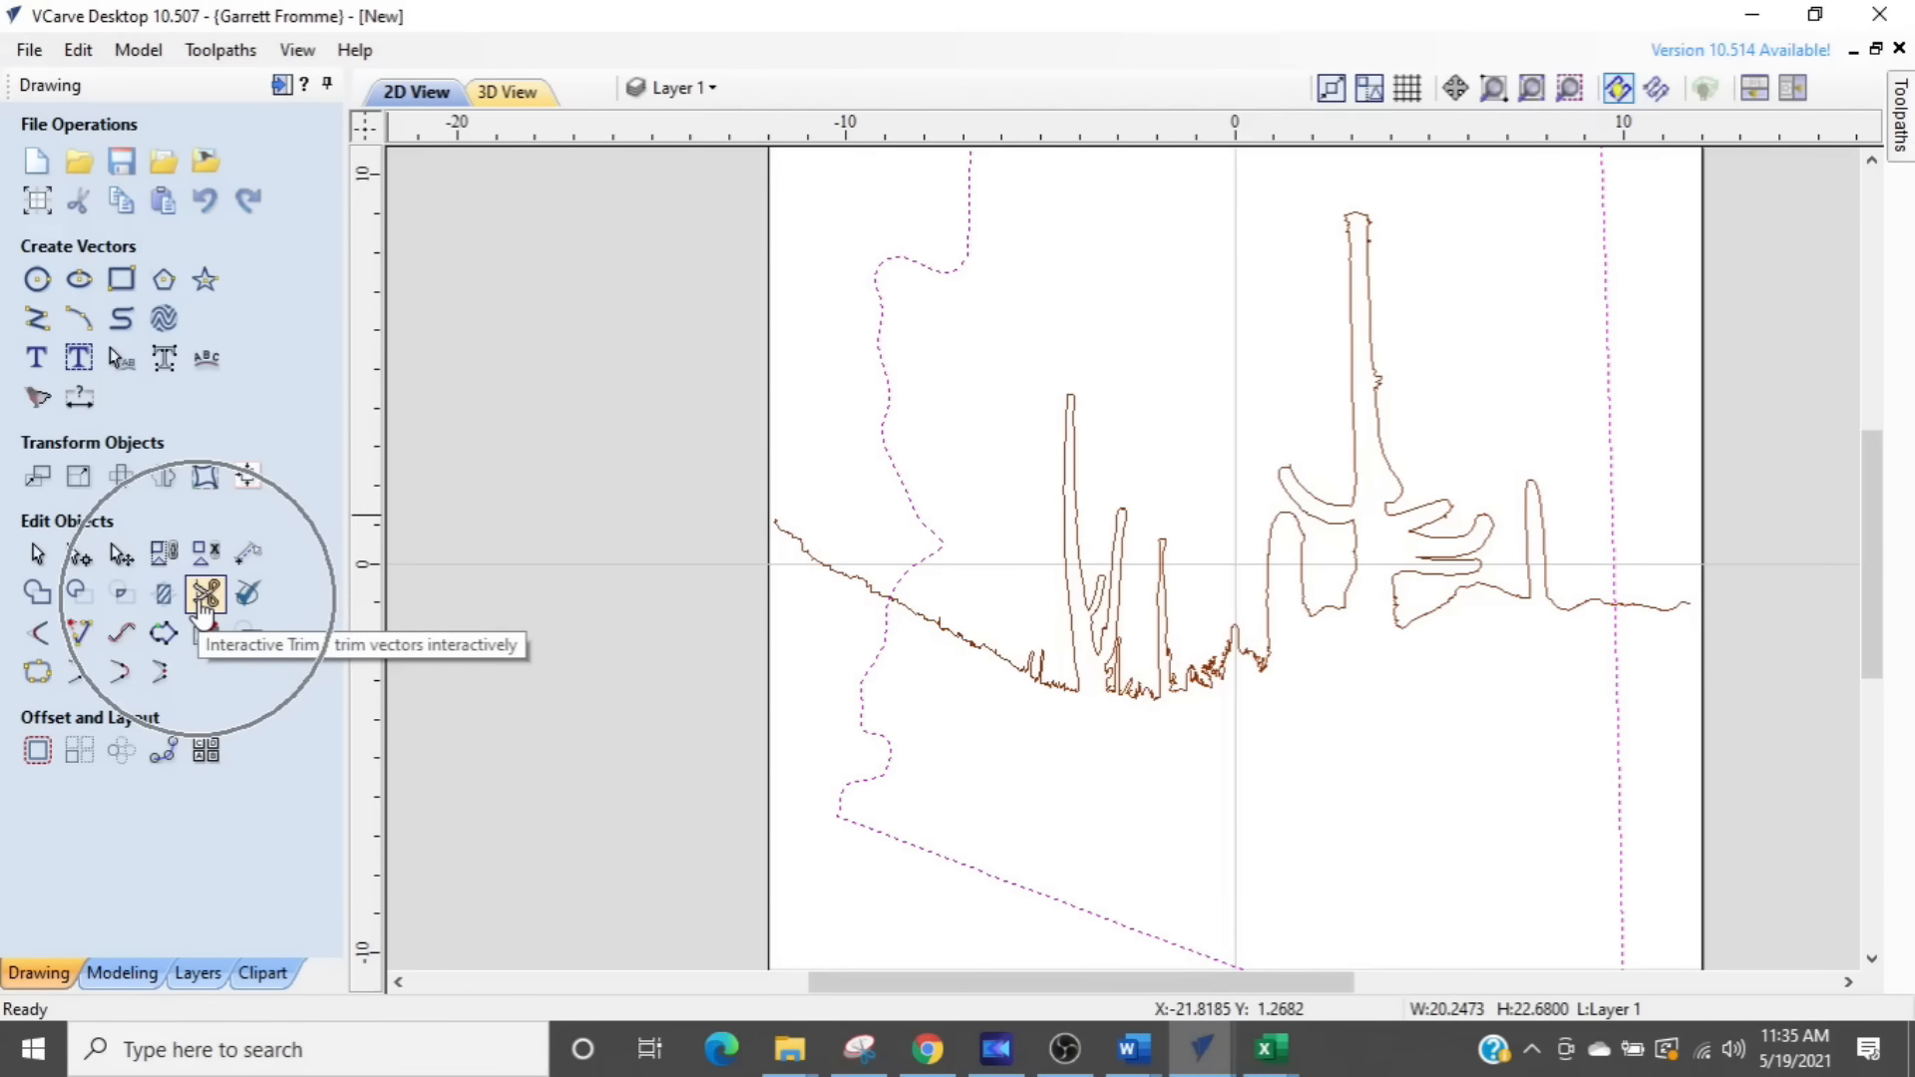
{"action": "left_click", "coordinate": [205, 595]}
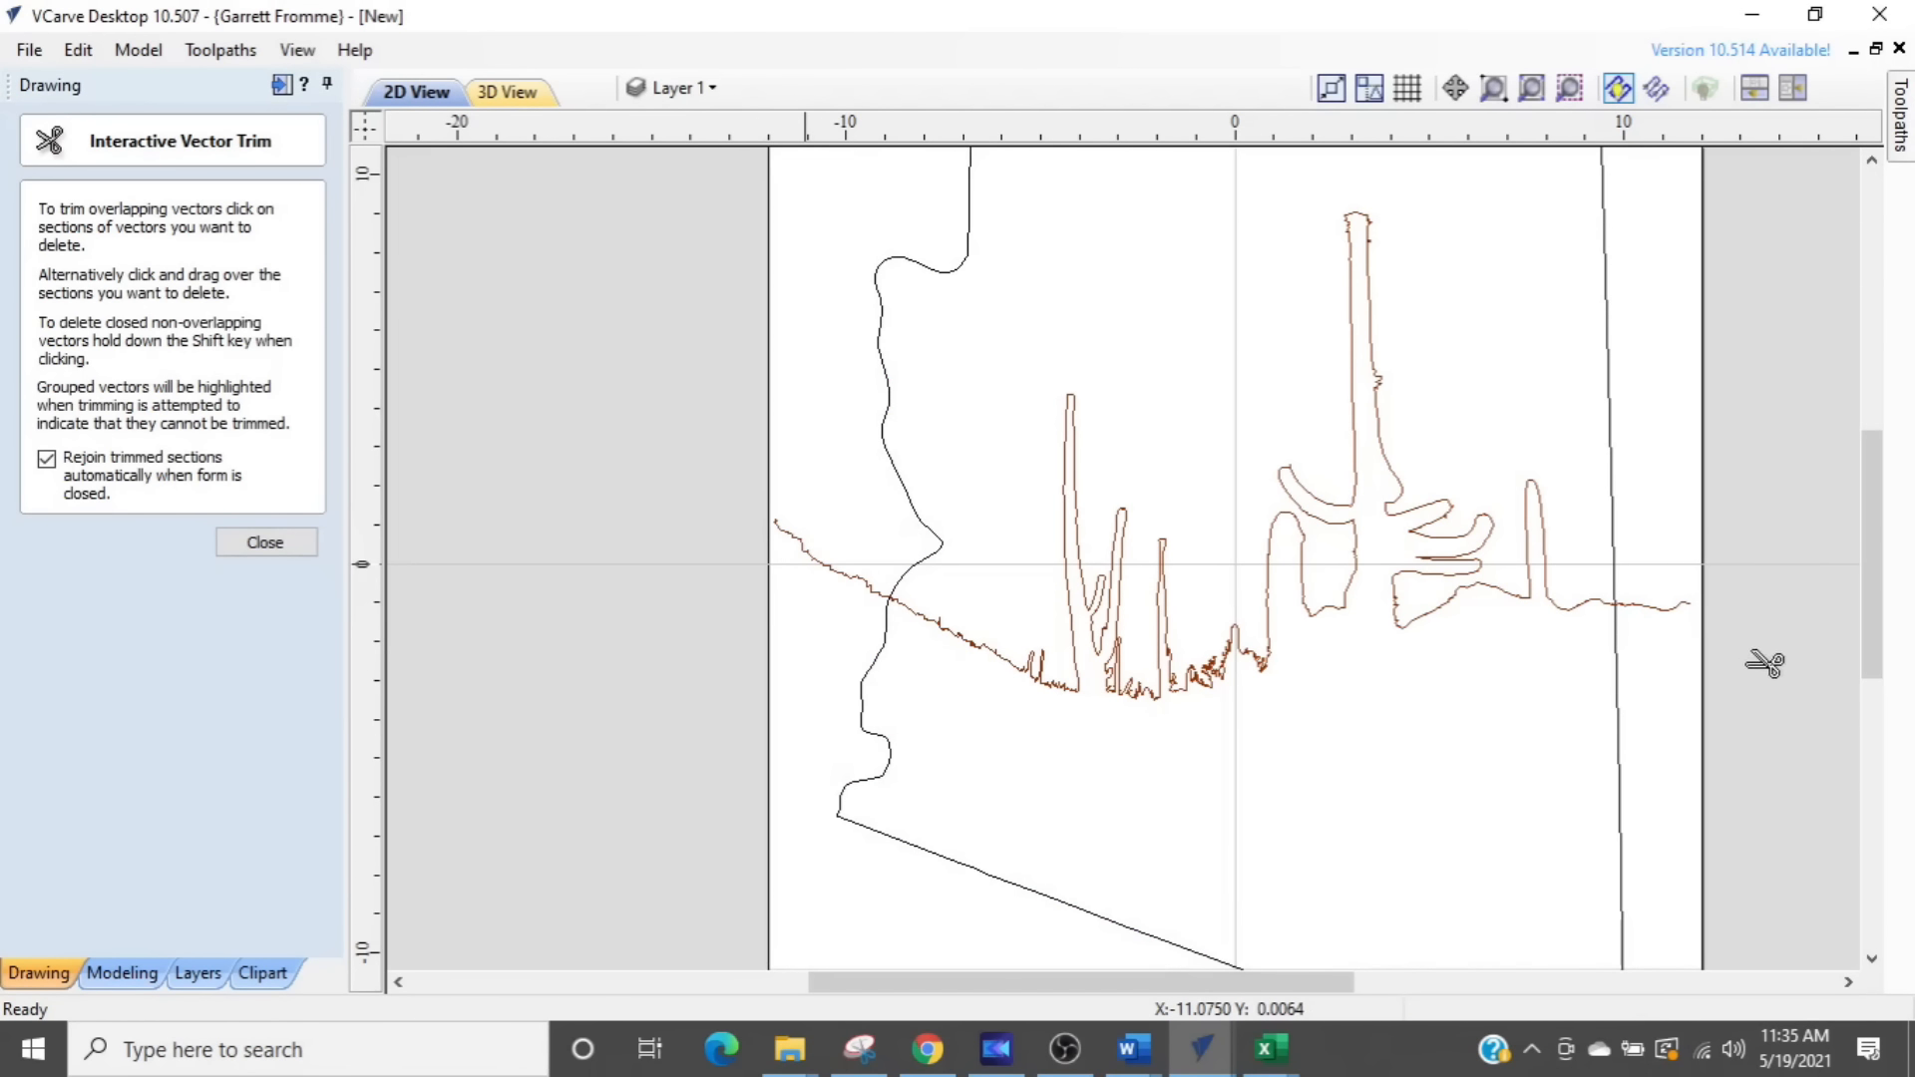
{"action": "left_click", "coordinate": [1649, 610]}
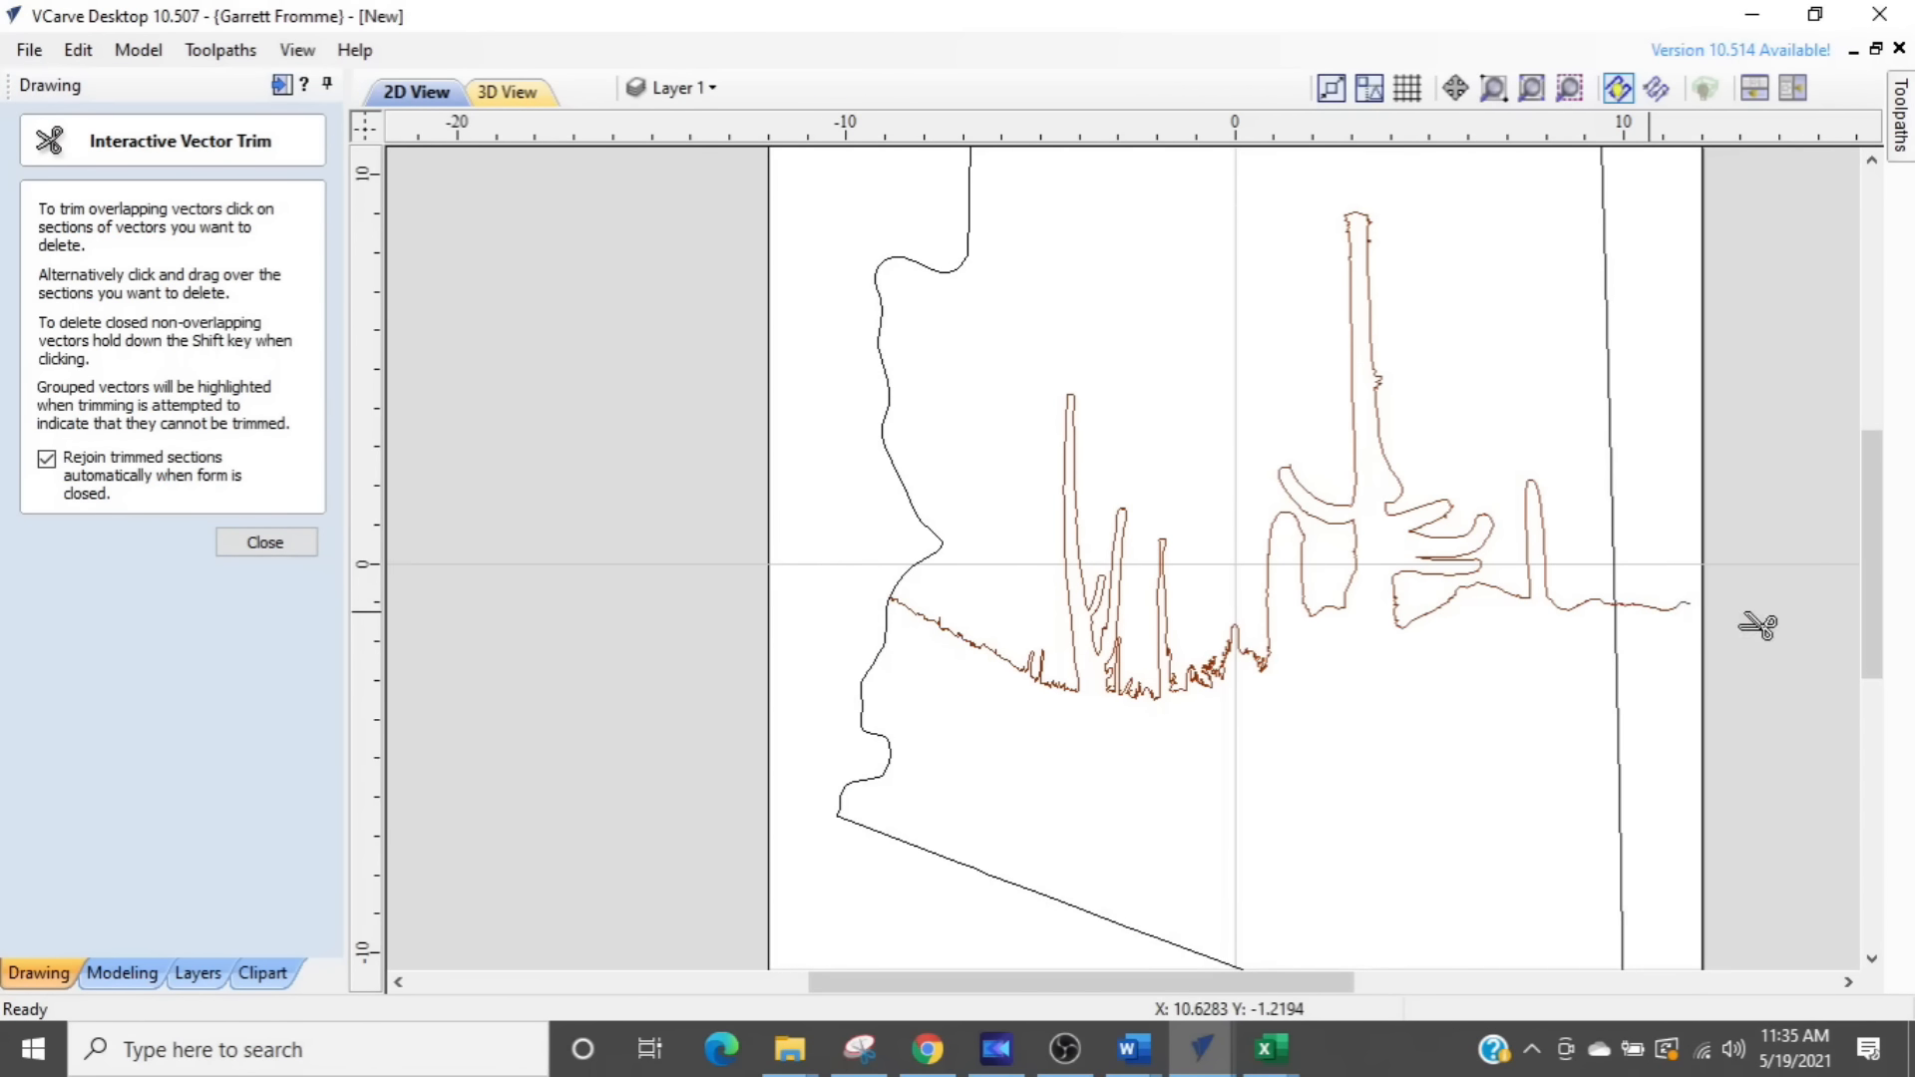
{"action": "left_click", "coordinate": [1681, 610]}
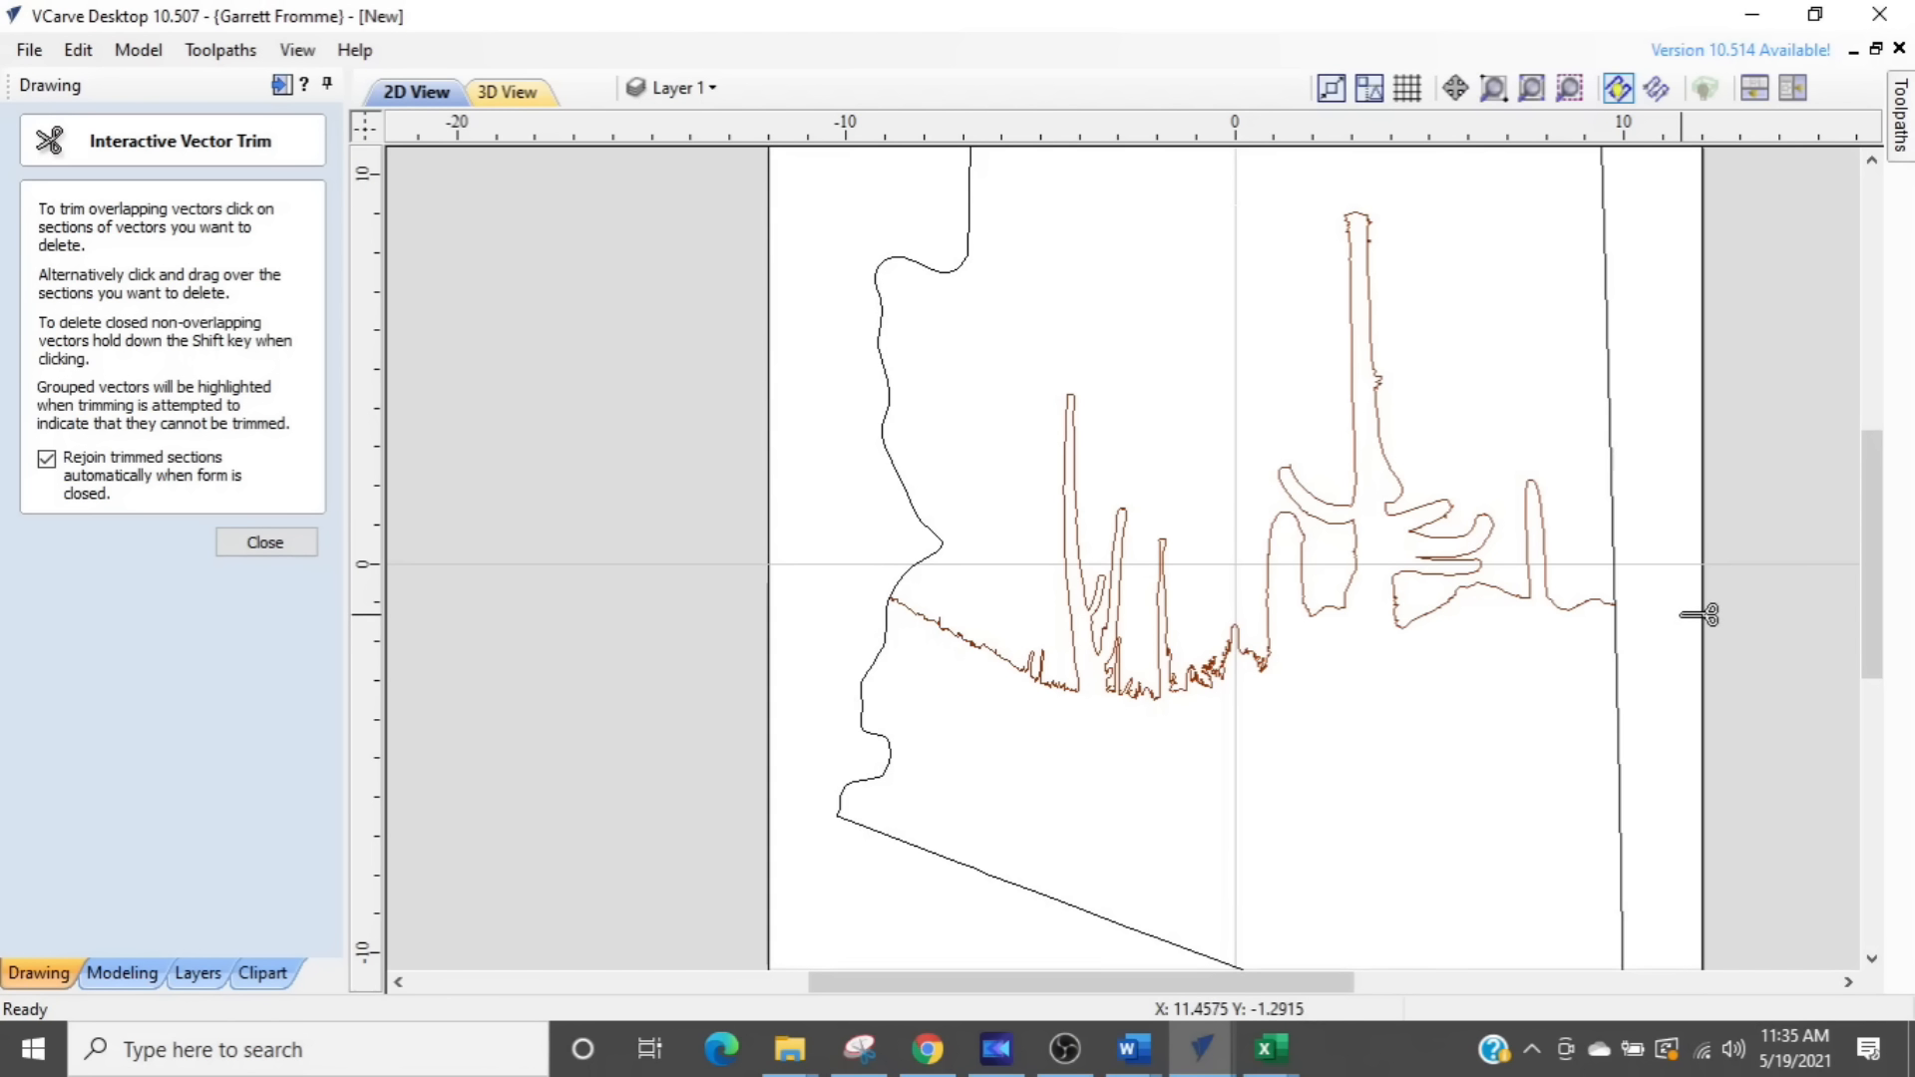
{"action": "key", "text": "Escape"}
{"action": "scroll", "coordinate": [1266, 714], "scroll_direction": "down", "scroll_amount": 2}
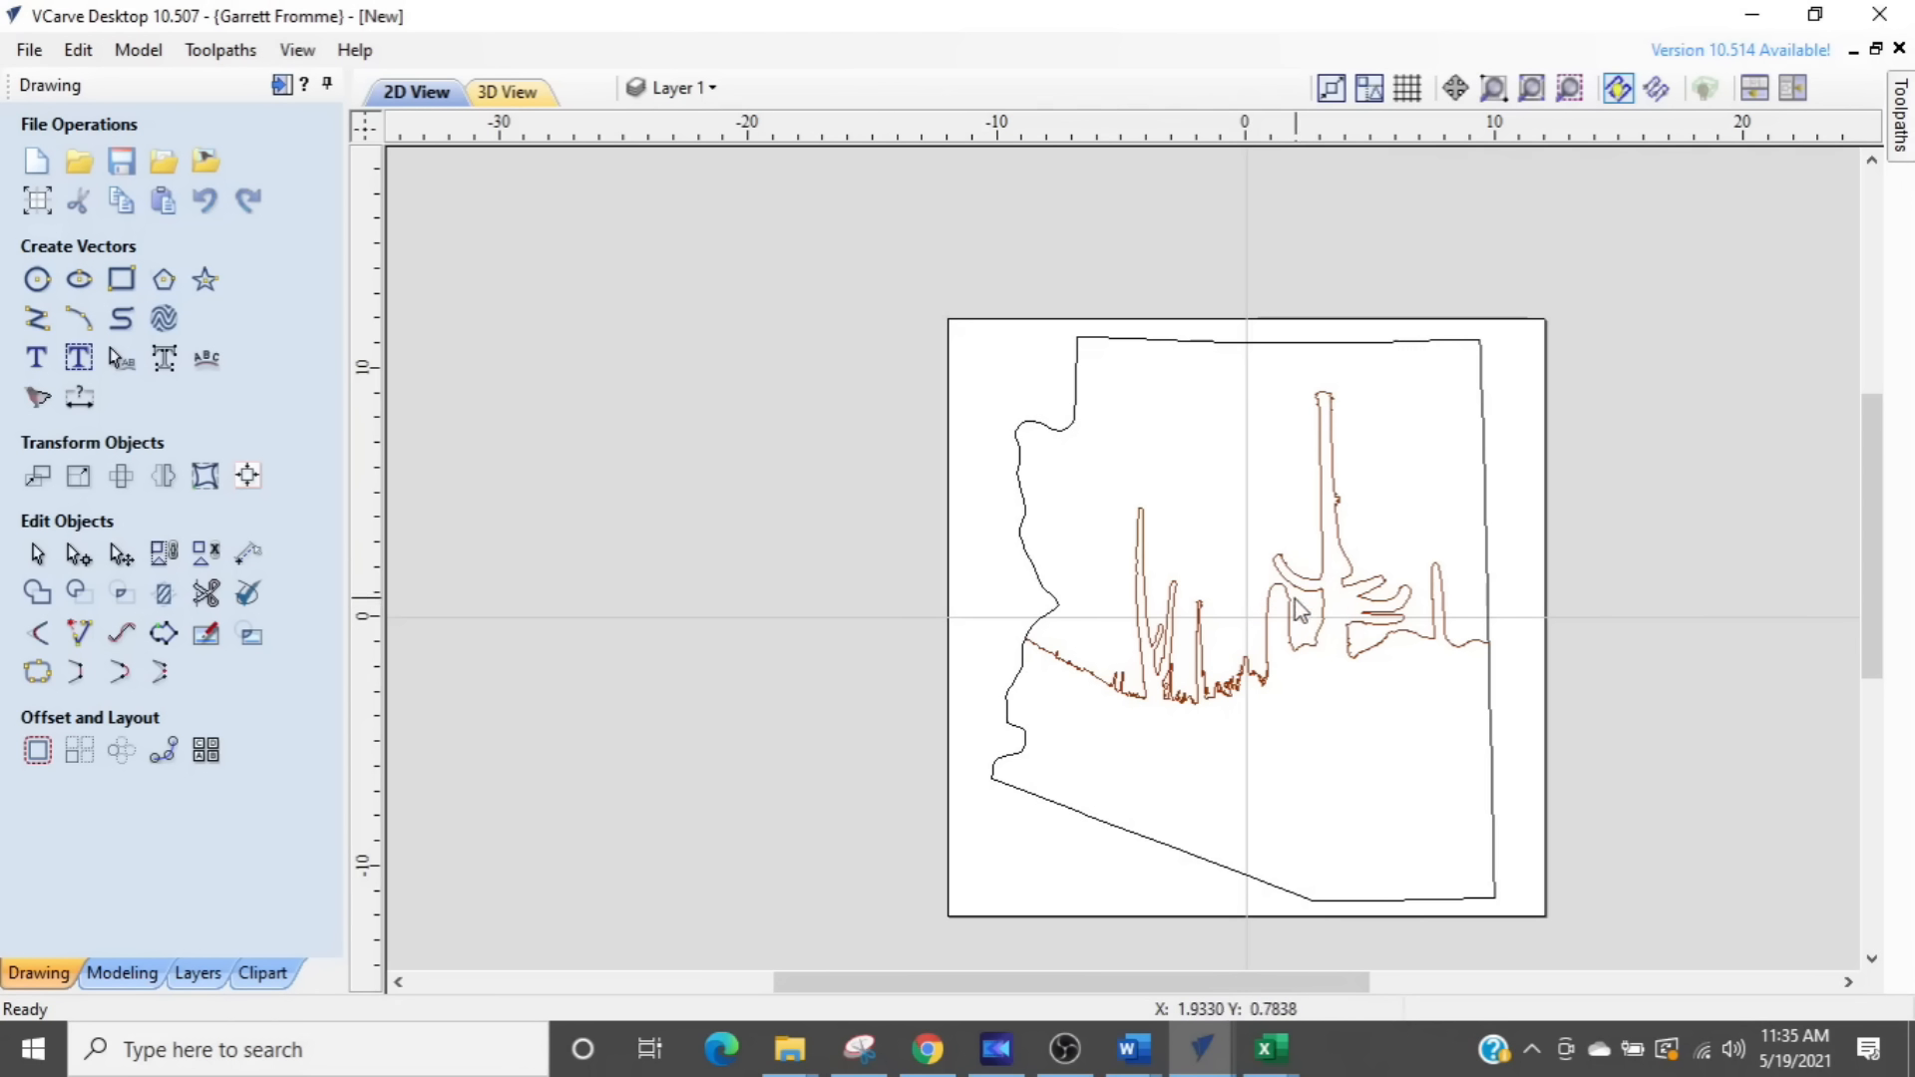
{"action": "key", "text": "ctrl+z"}
{"action": "key", "text": "ctrl+z"}
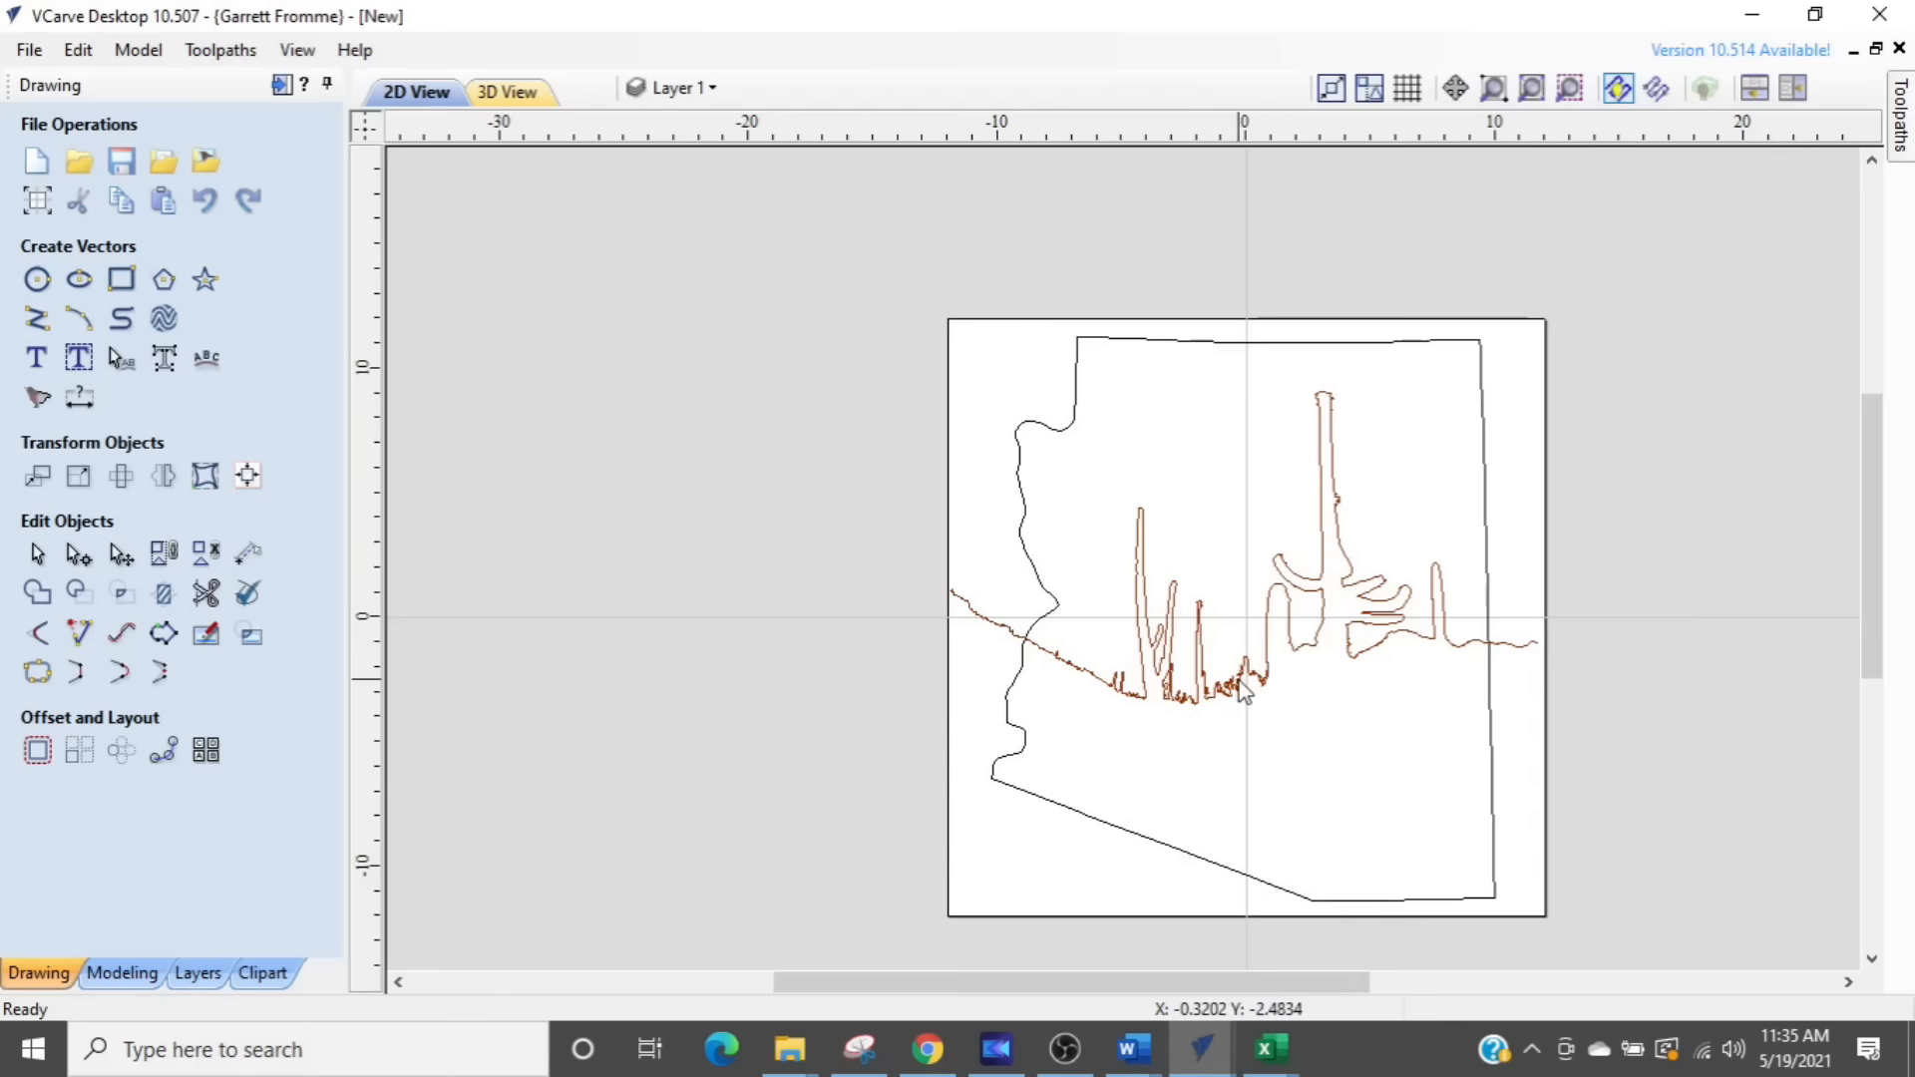
- Nudge the cactus profile straight down until its western end crosses the state border just above the southwest corner
{"action": "left_click", "coordinate": [1244, 689]}
{"action": "key", "text": "Down"}
{"action": "key", "text": "Down"}
{"action": "key", "text": "Down"}
{"action": "key", "text": "Down"}
{"action": "key", "text": "Down"}
{"action": "key", "text": "Down"}
{"action": "key", "text": "Down"}
{"action": "key", "text": "Down"}
{"action": "key", "text": "Down"}
{"action": "key", "text": "Down"}
{"action": "key", "text": "Down"}
{"action": "key", "text": "Down"}
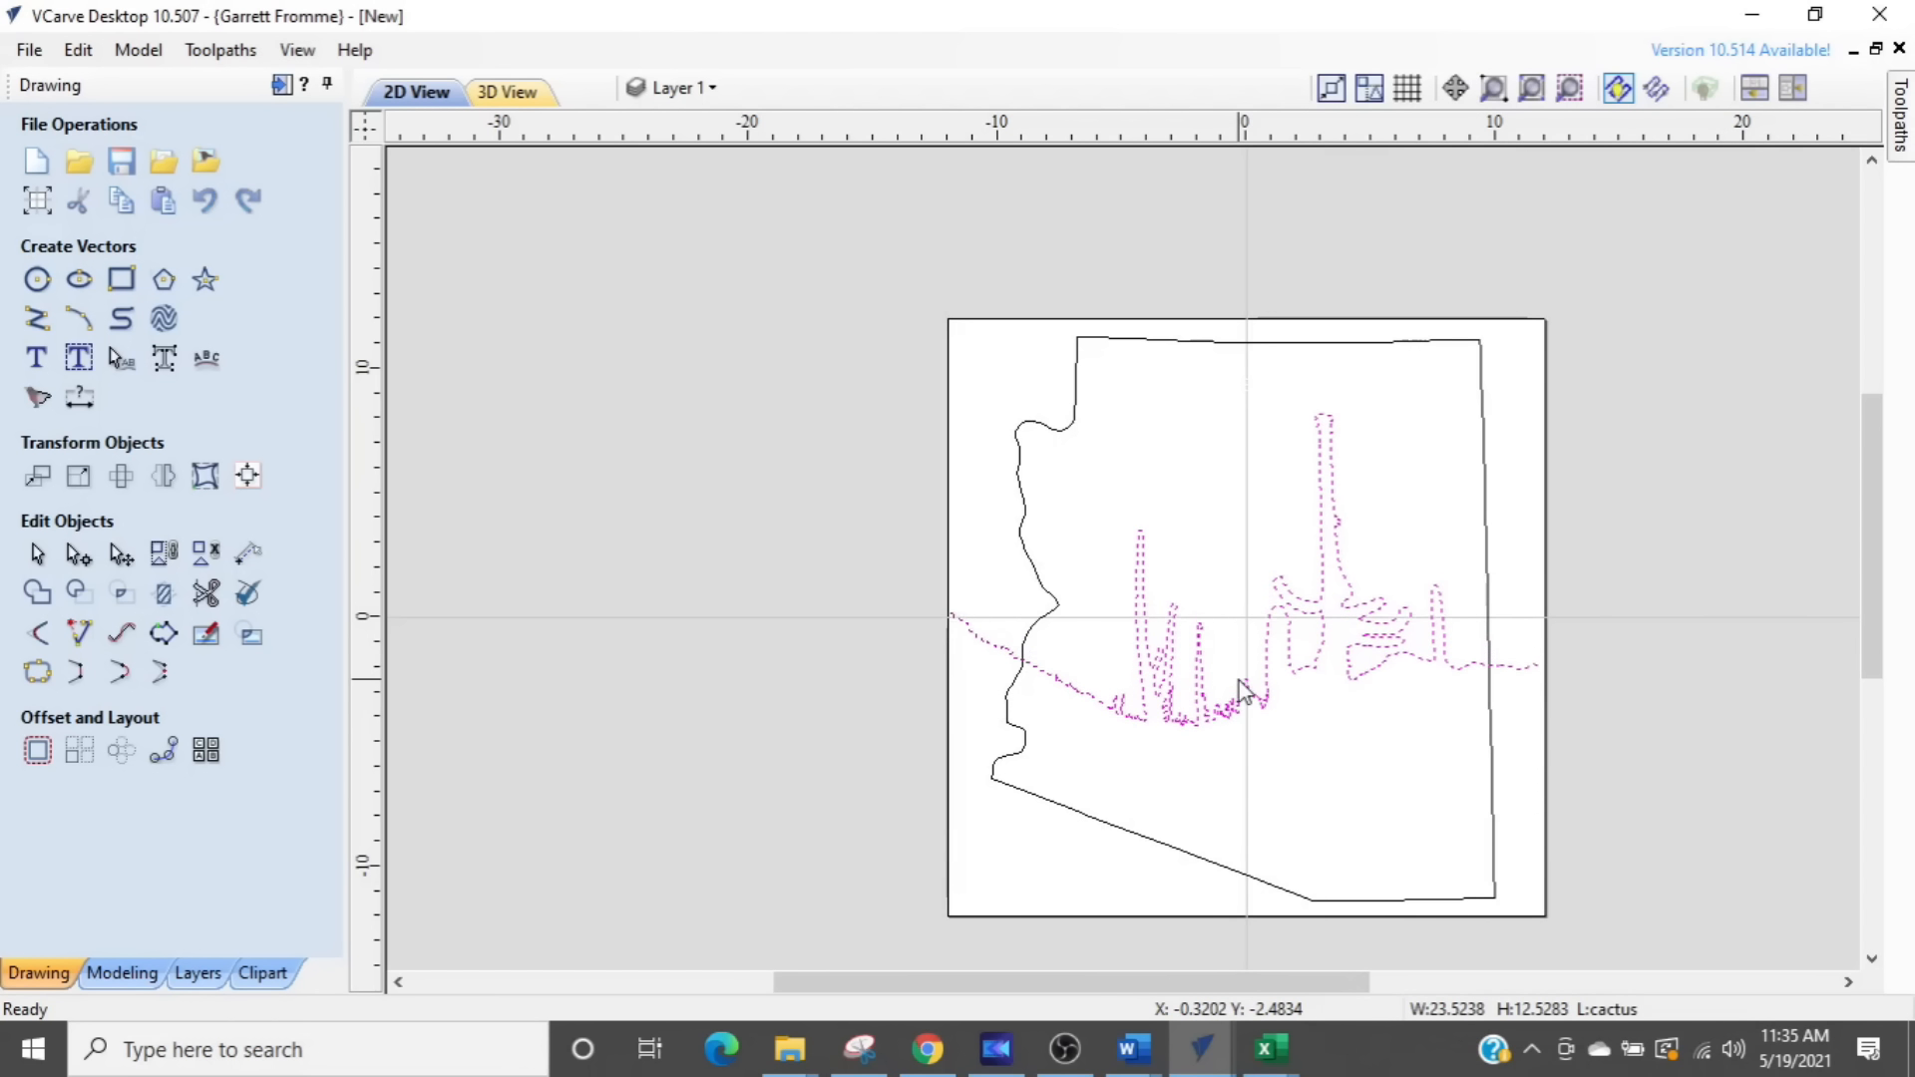
{"action": "key", "text": "Down"}
{"action": "key", "text": "Down"}
{"action": "key", "text": "Down"}
{"action": "key", "text": "Down"}
{"action": "key", "text": "Down"}
{"action": "key", "text": "Down"}
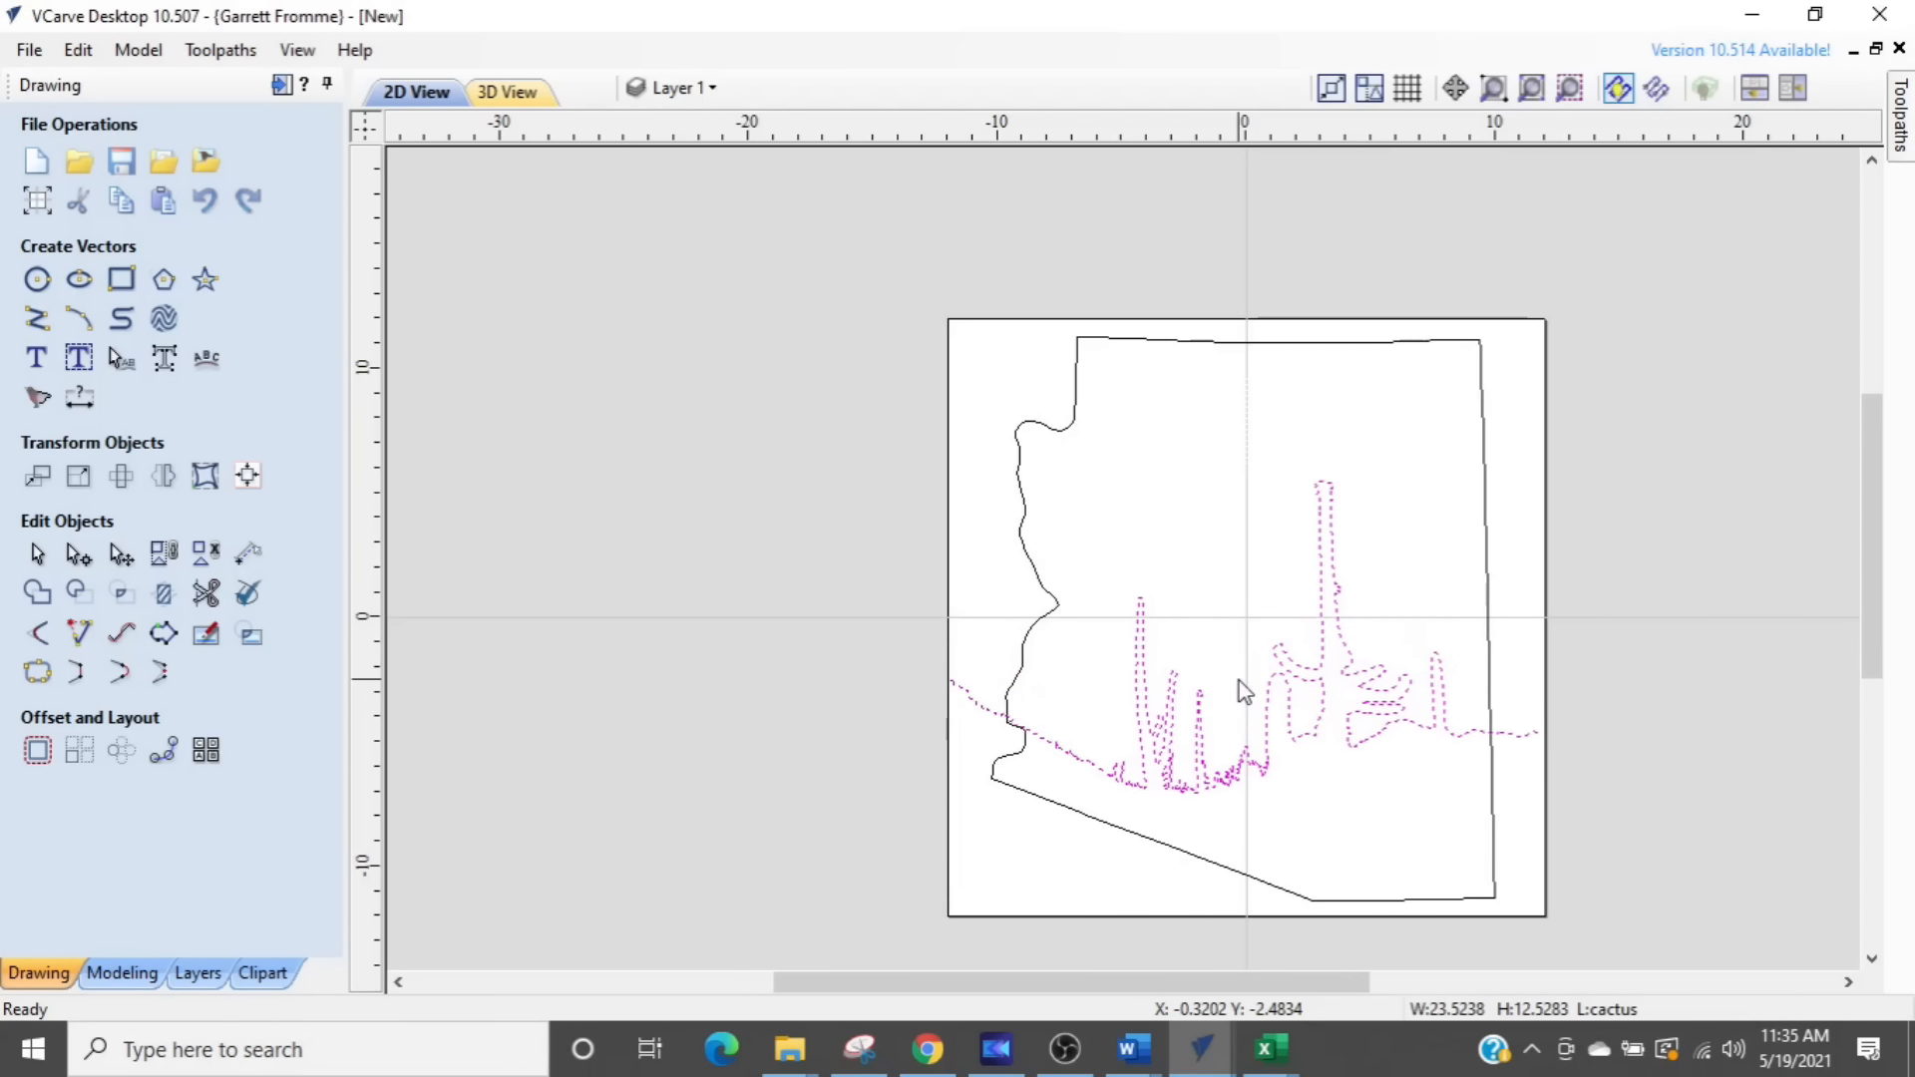
- Trim off the lowered cactus profile's two ends where they extend past the western and eastern state borders
{"action": "left_click", "coordinate": [206, 594]}
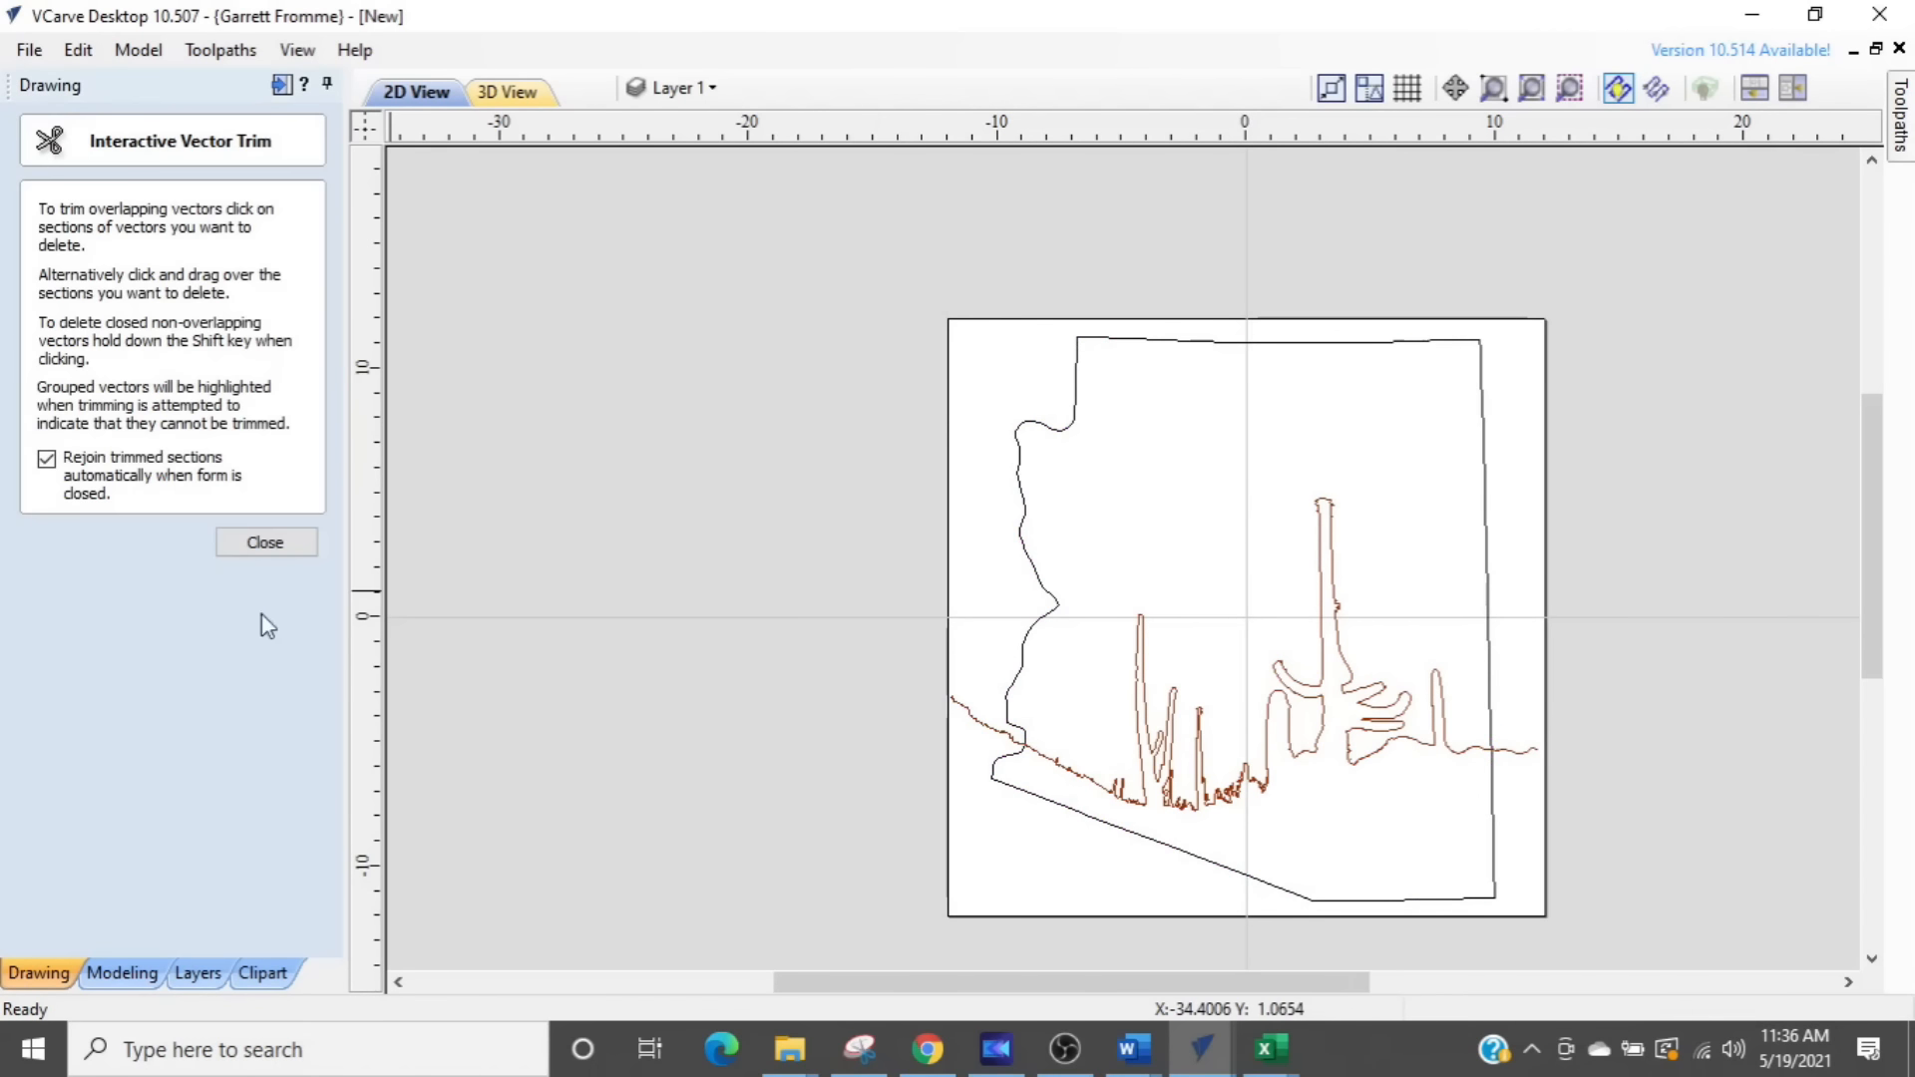
{"action": "left_click", "coordinate": [975, 726]}
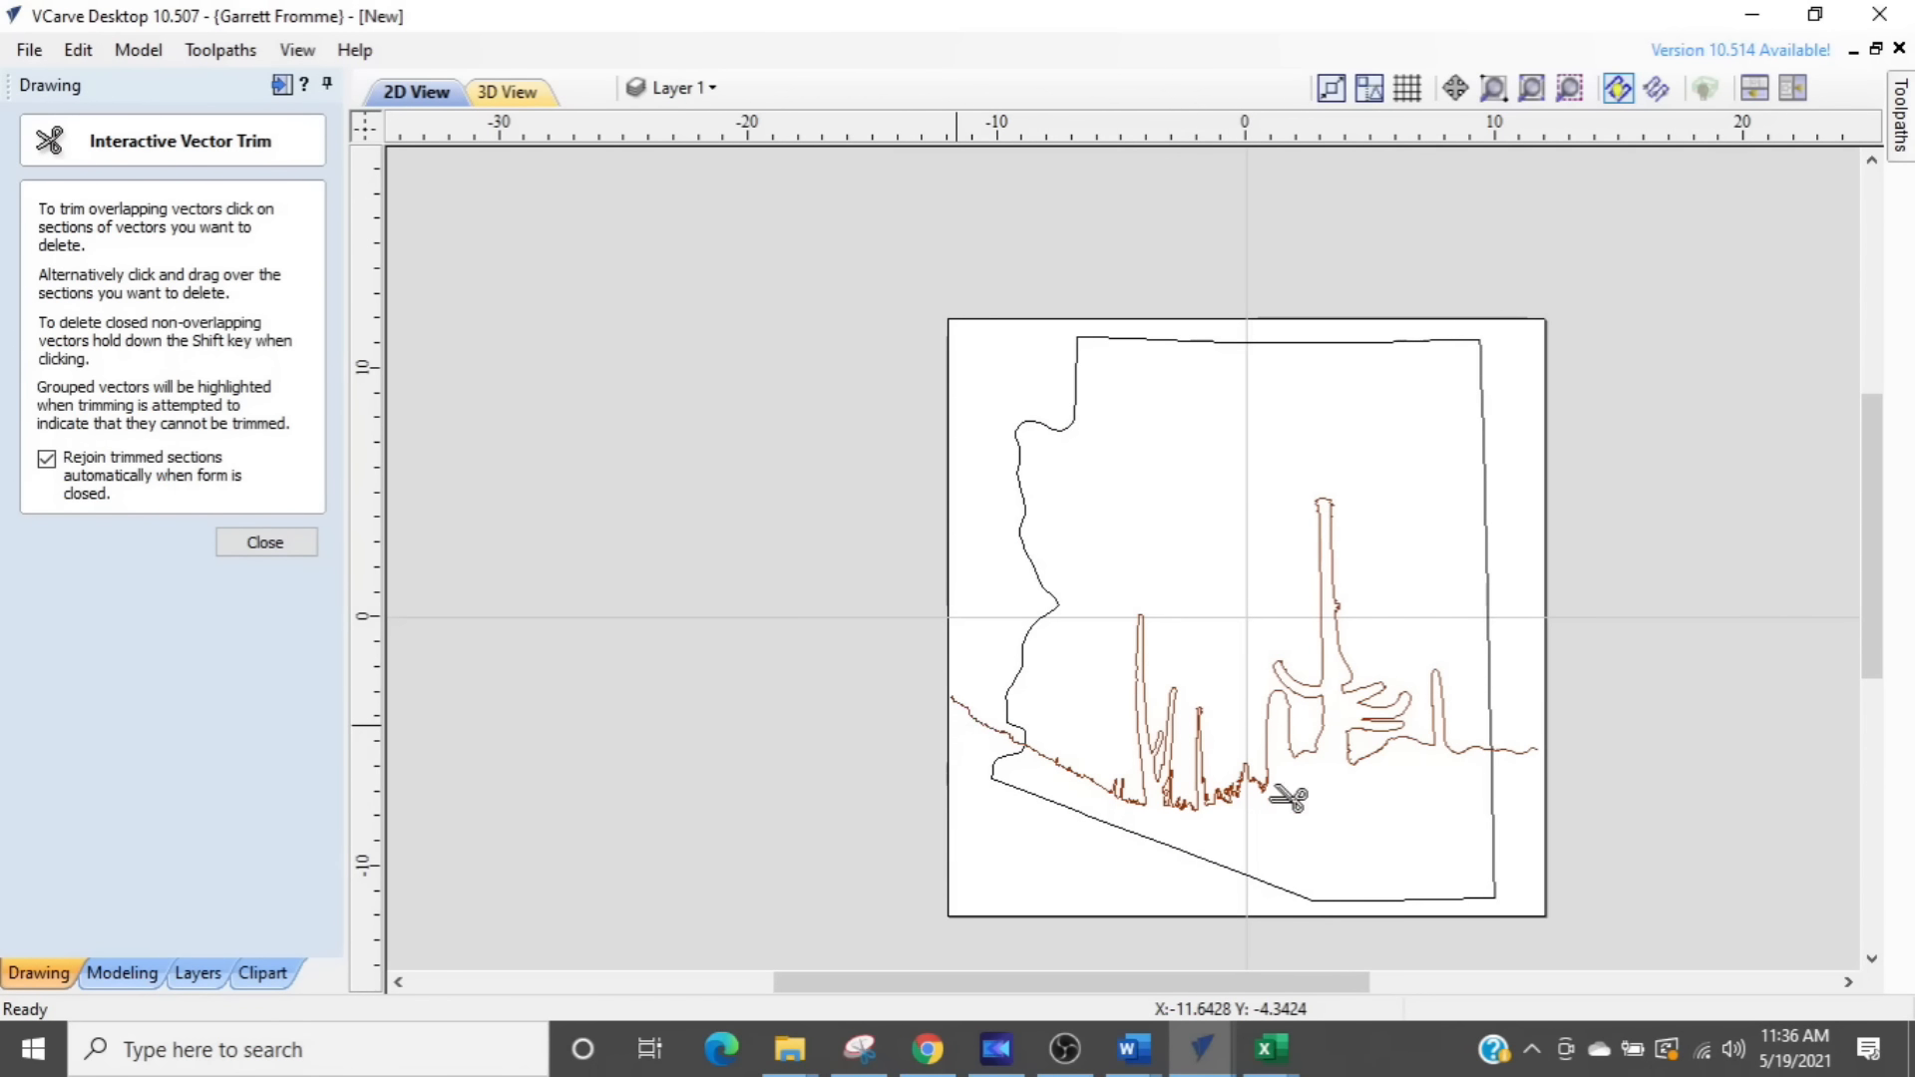
{"action": "left_click", "coordinate": [1539, 755]}
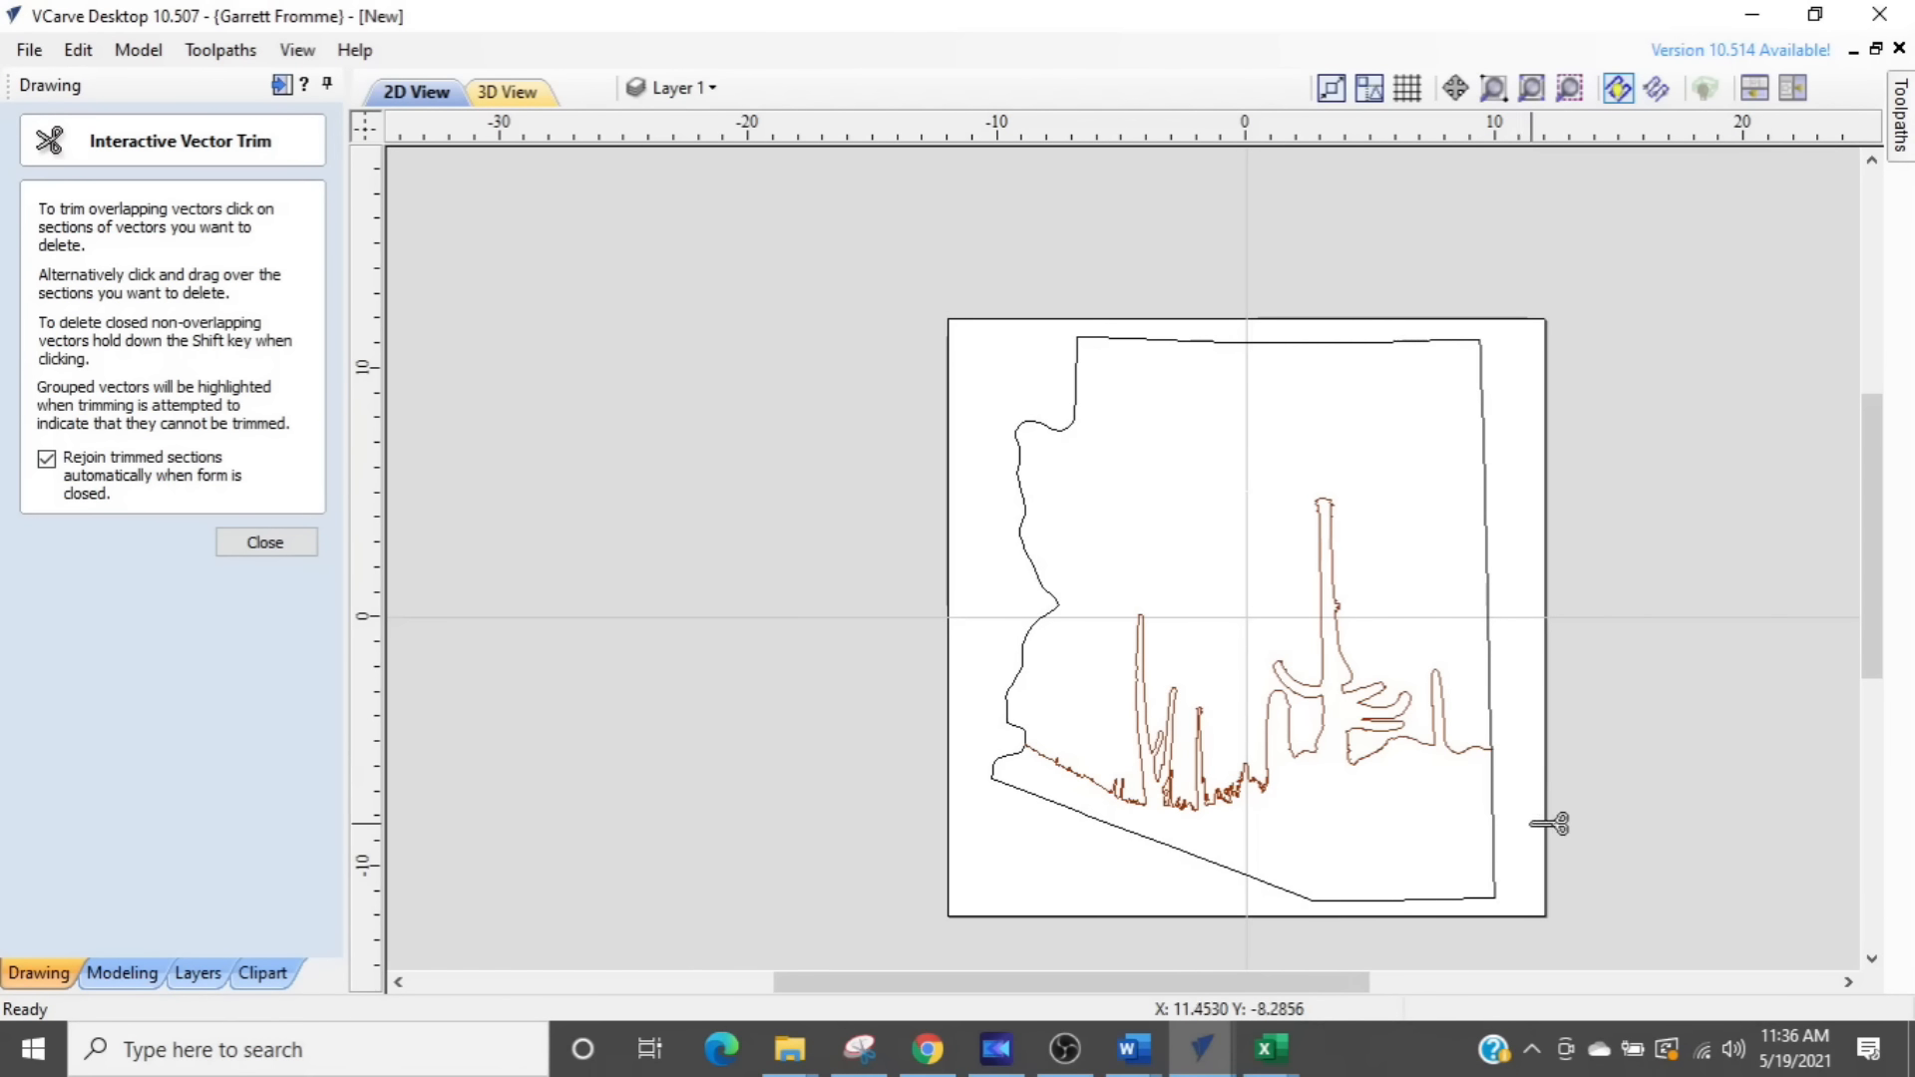
{"action": "key", "text": "Escape"}
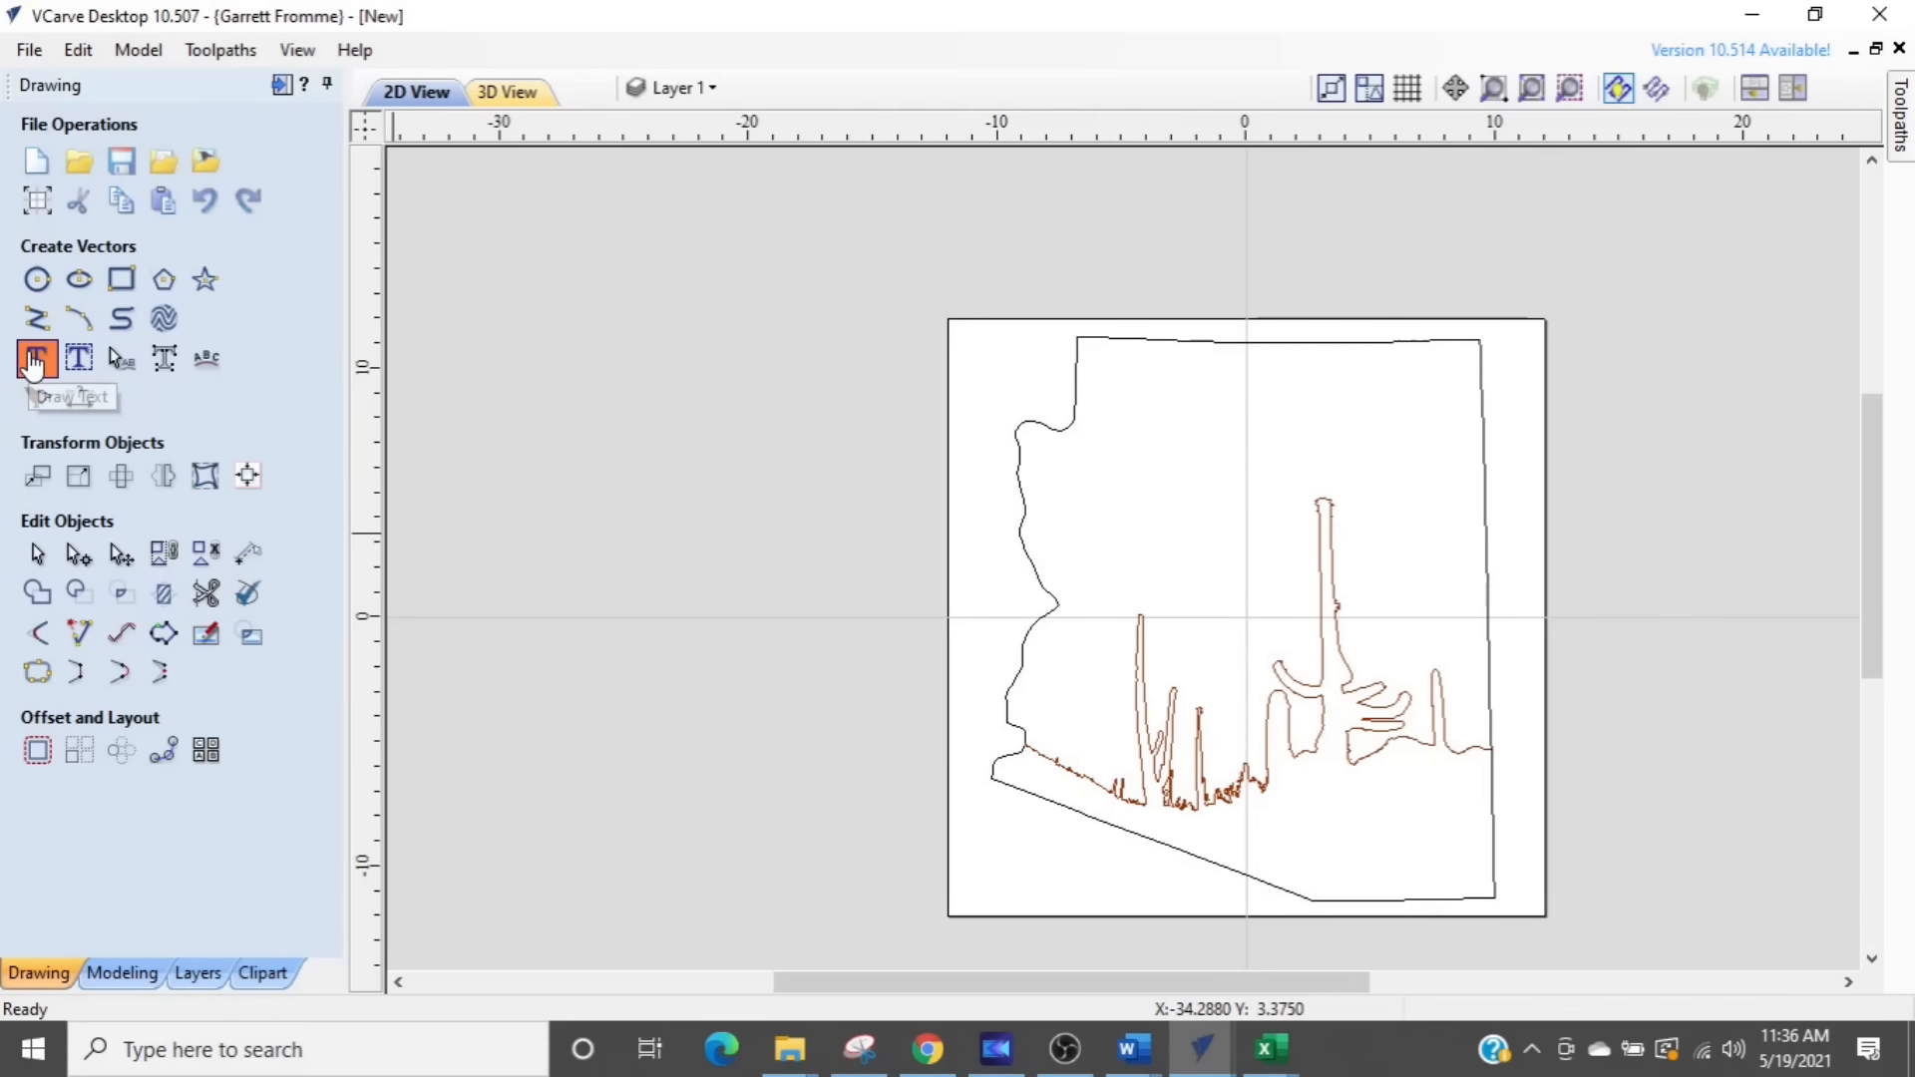
- Create centered Times New Roman text reading ARIZONA inside the outline and enlarge it to a height of about 2.25 inches
{"action": "left_click", "coordinate": [79, 357]}
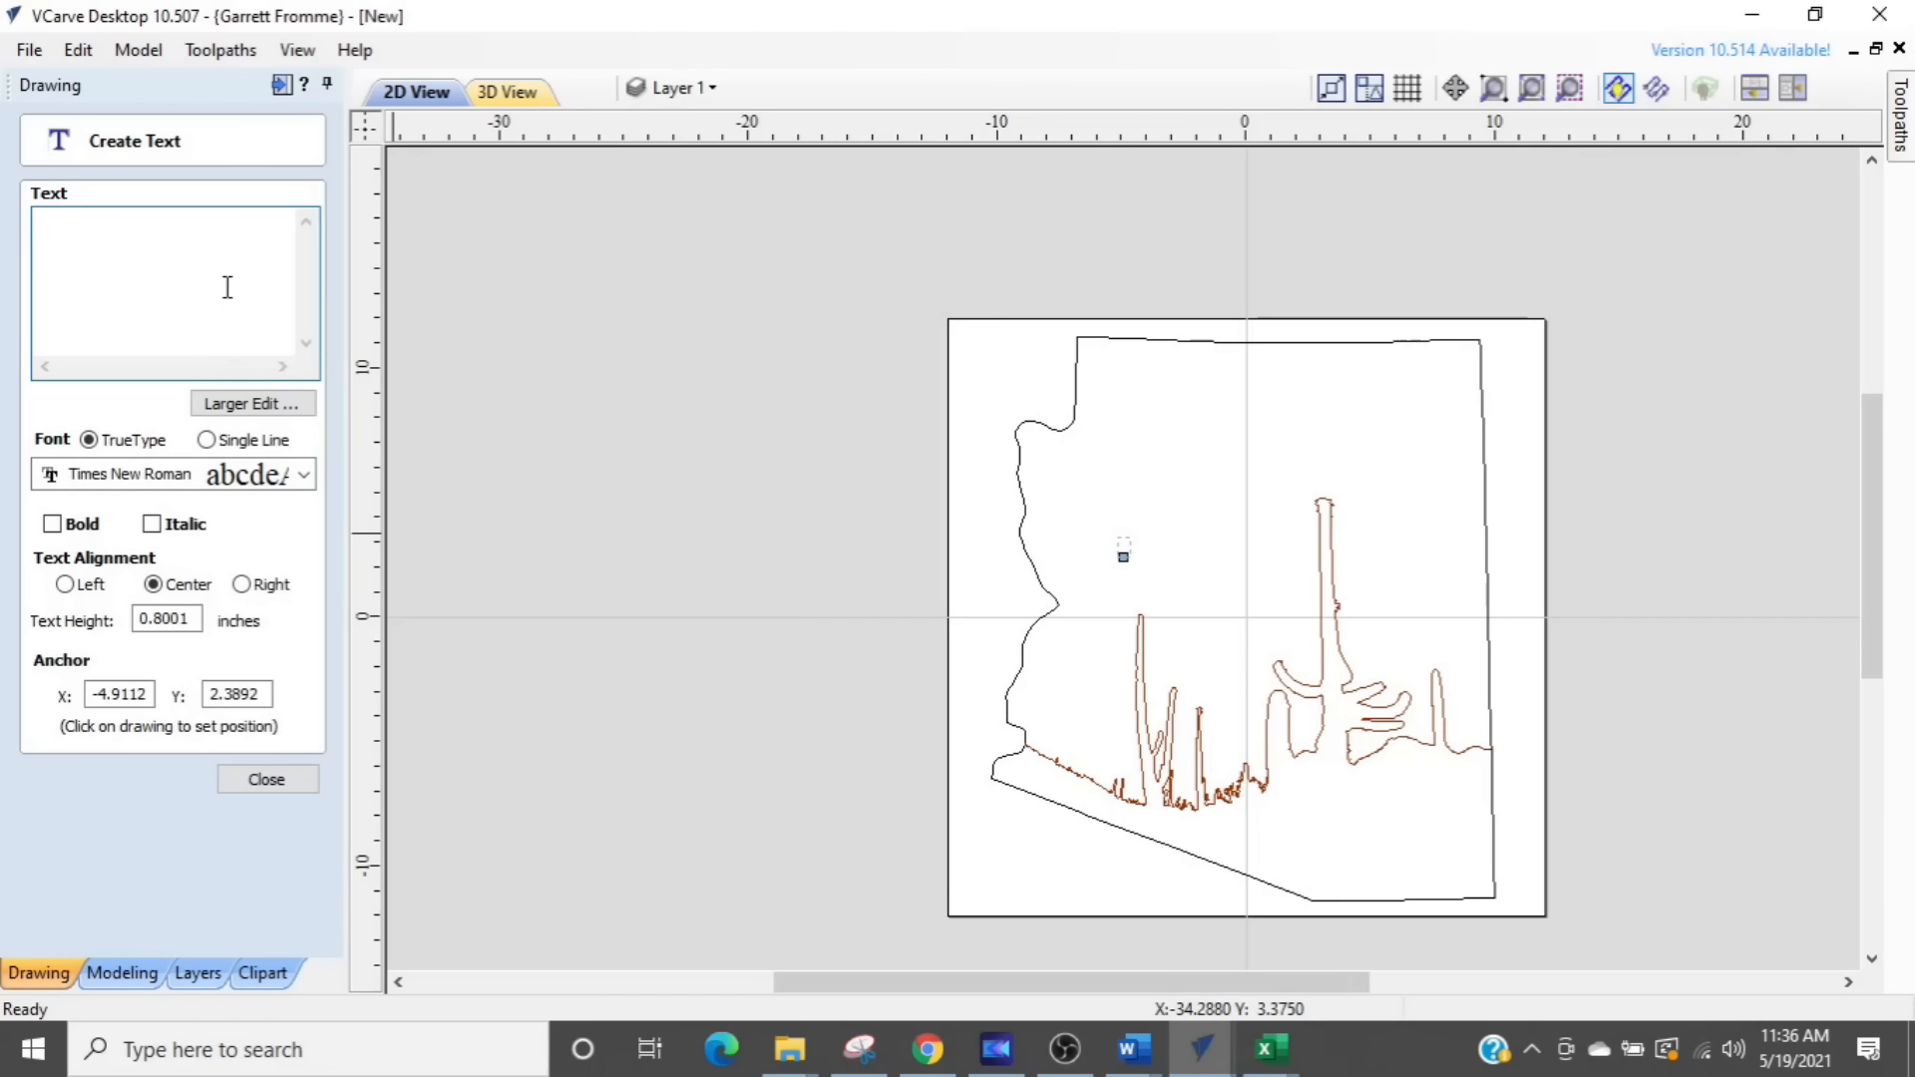
{"action": "type", "text": "ARIZONA"}
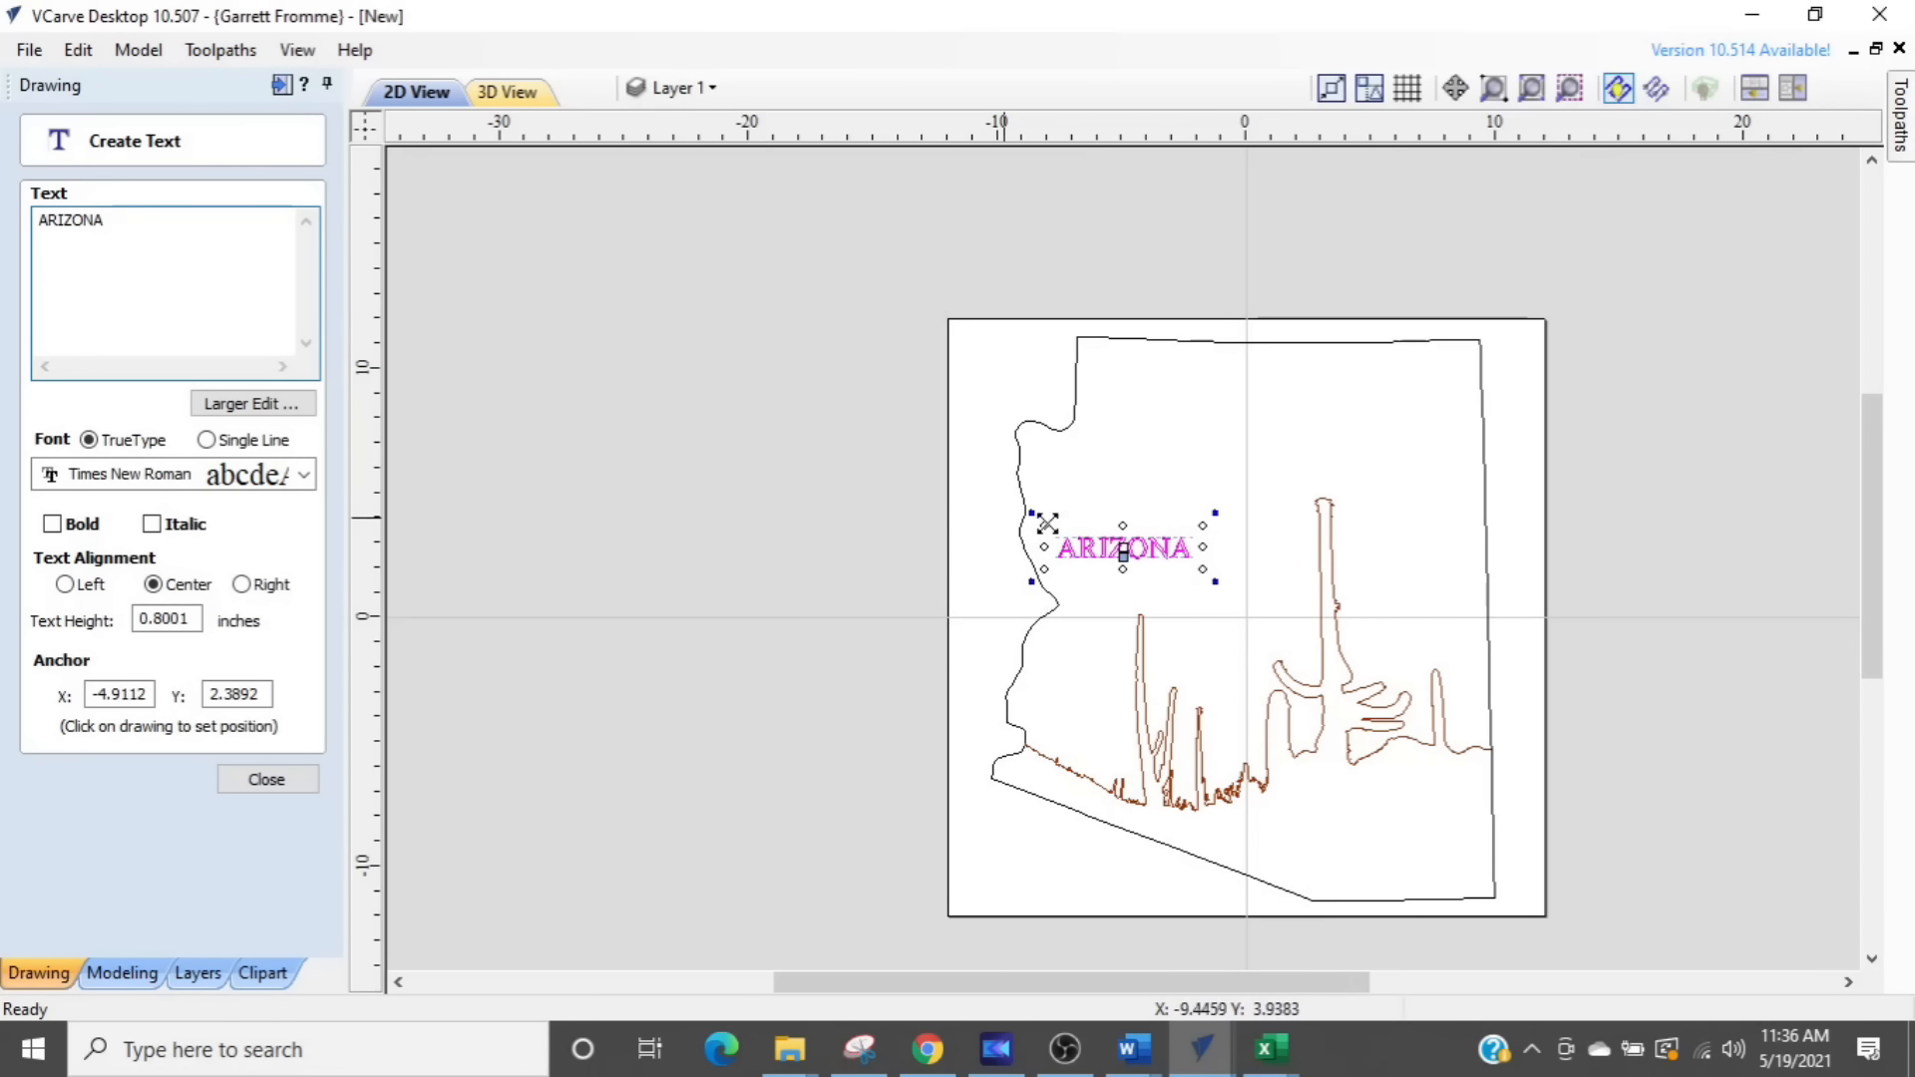
{"action": "left_click_drag", "start_coordinate": [1200, 528], "coordinate": [1288, 499]}
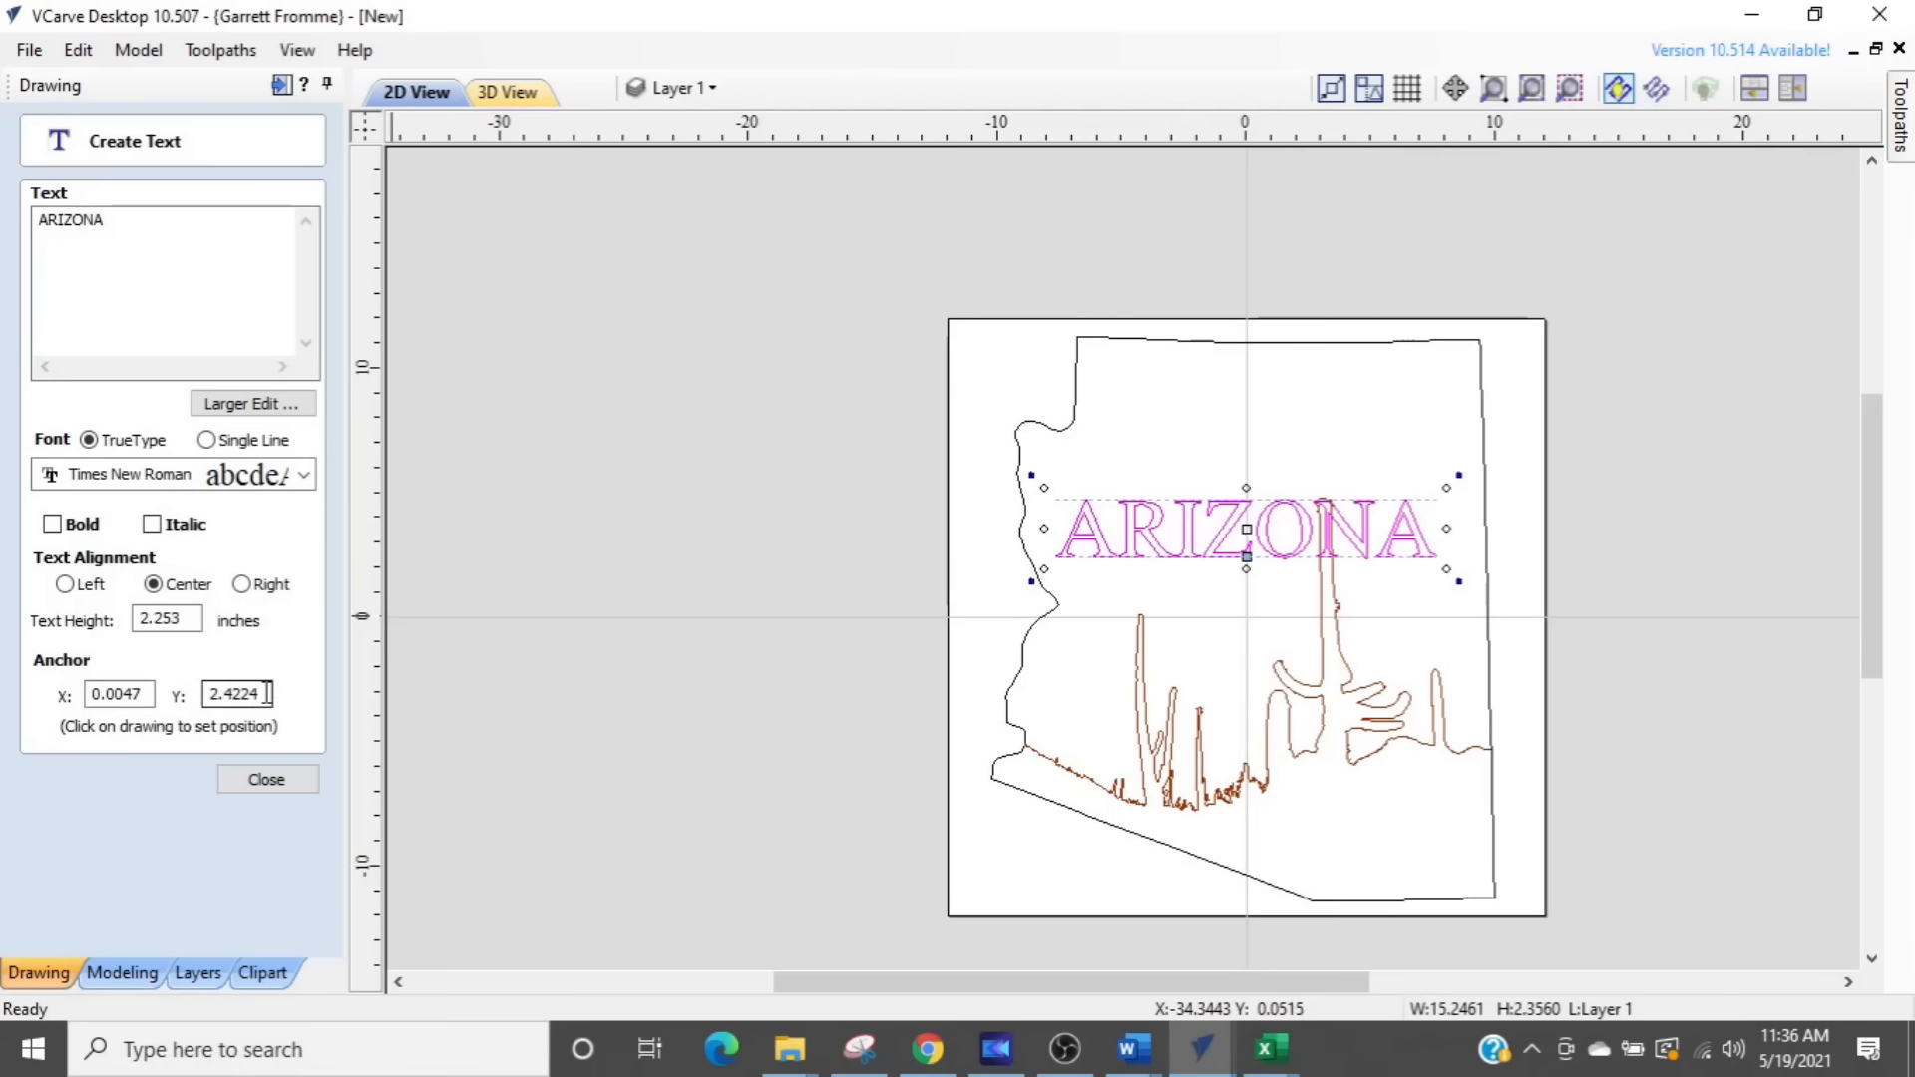
- Move the ARIZONA text above the tall cactus in the northern part of the state, anchored at about X 1.13, Y 6.25
{"action": "scroll", "coordinate": [267, 693], "scroll_direction": "up", "scroll_amount": 10}
{"action": "scroll", "coordinate": [268, 694], "scroll_direction": "up", "scroll_amount": 7}
{"action": "key", "text": "Right"}
{"action": "key", "text": "Right"}
{"action": "key", "text": "Right"}
{"action": "key", "text": "Right"}
{"action": "key", "text": "Right"}
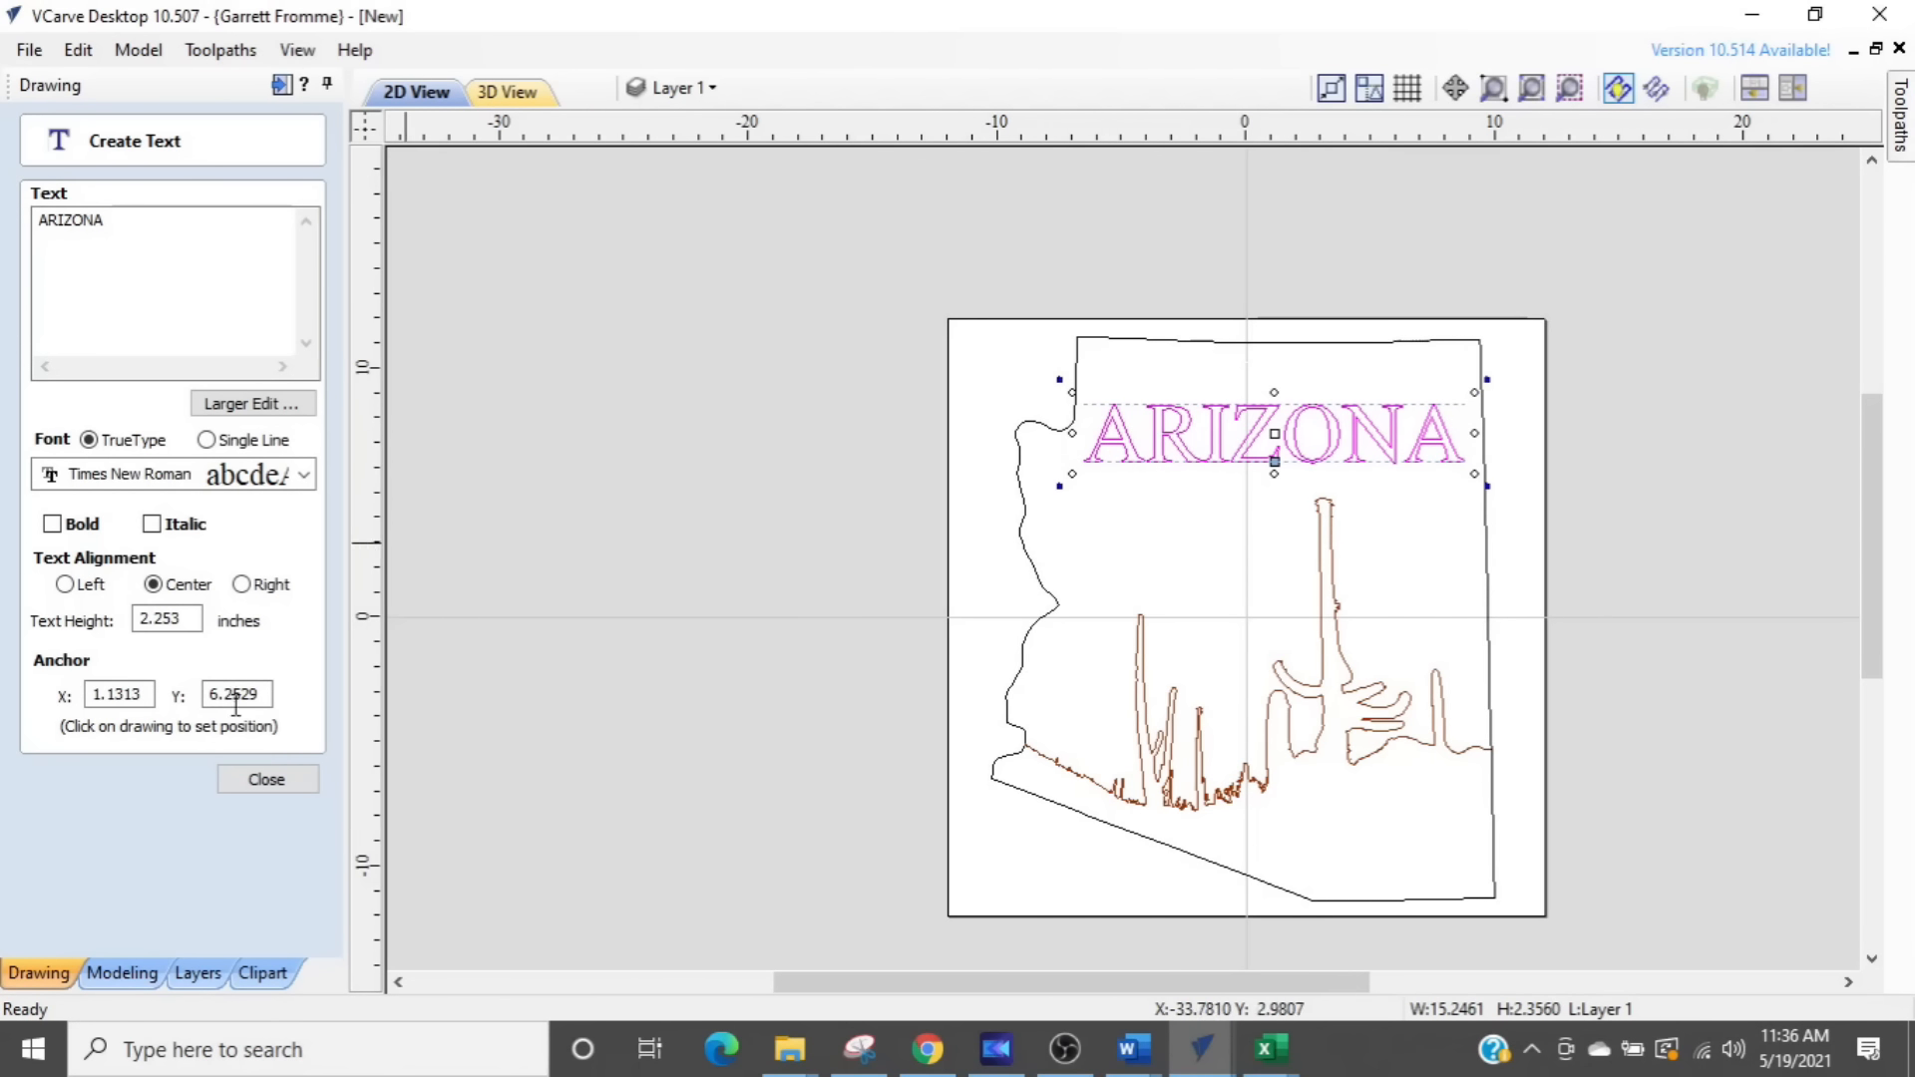
- Finish the ARIZONA text, bring up the toolpath operations and try to recalculate all toolpaths
{"action": "left_click", "coordinate": [266, 780]}
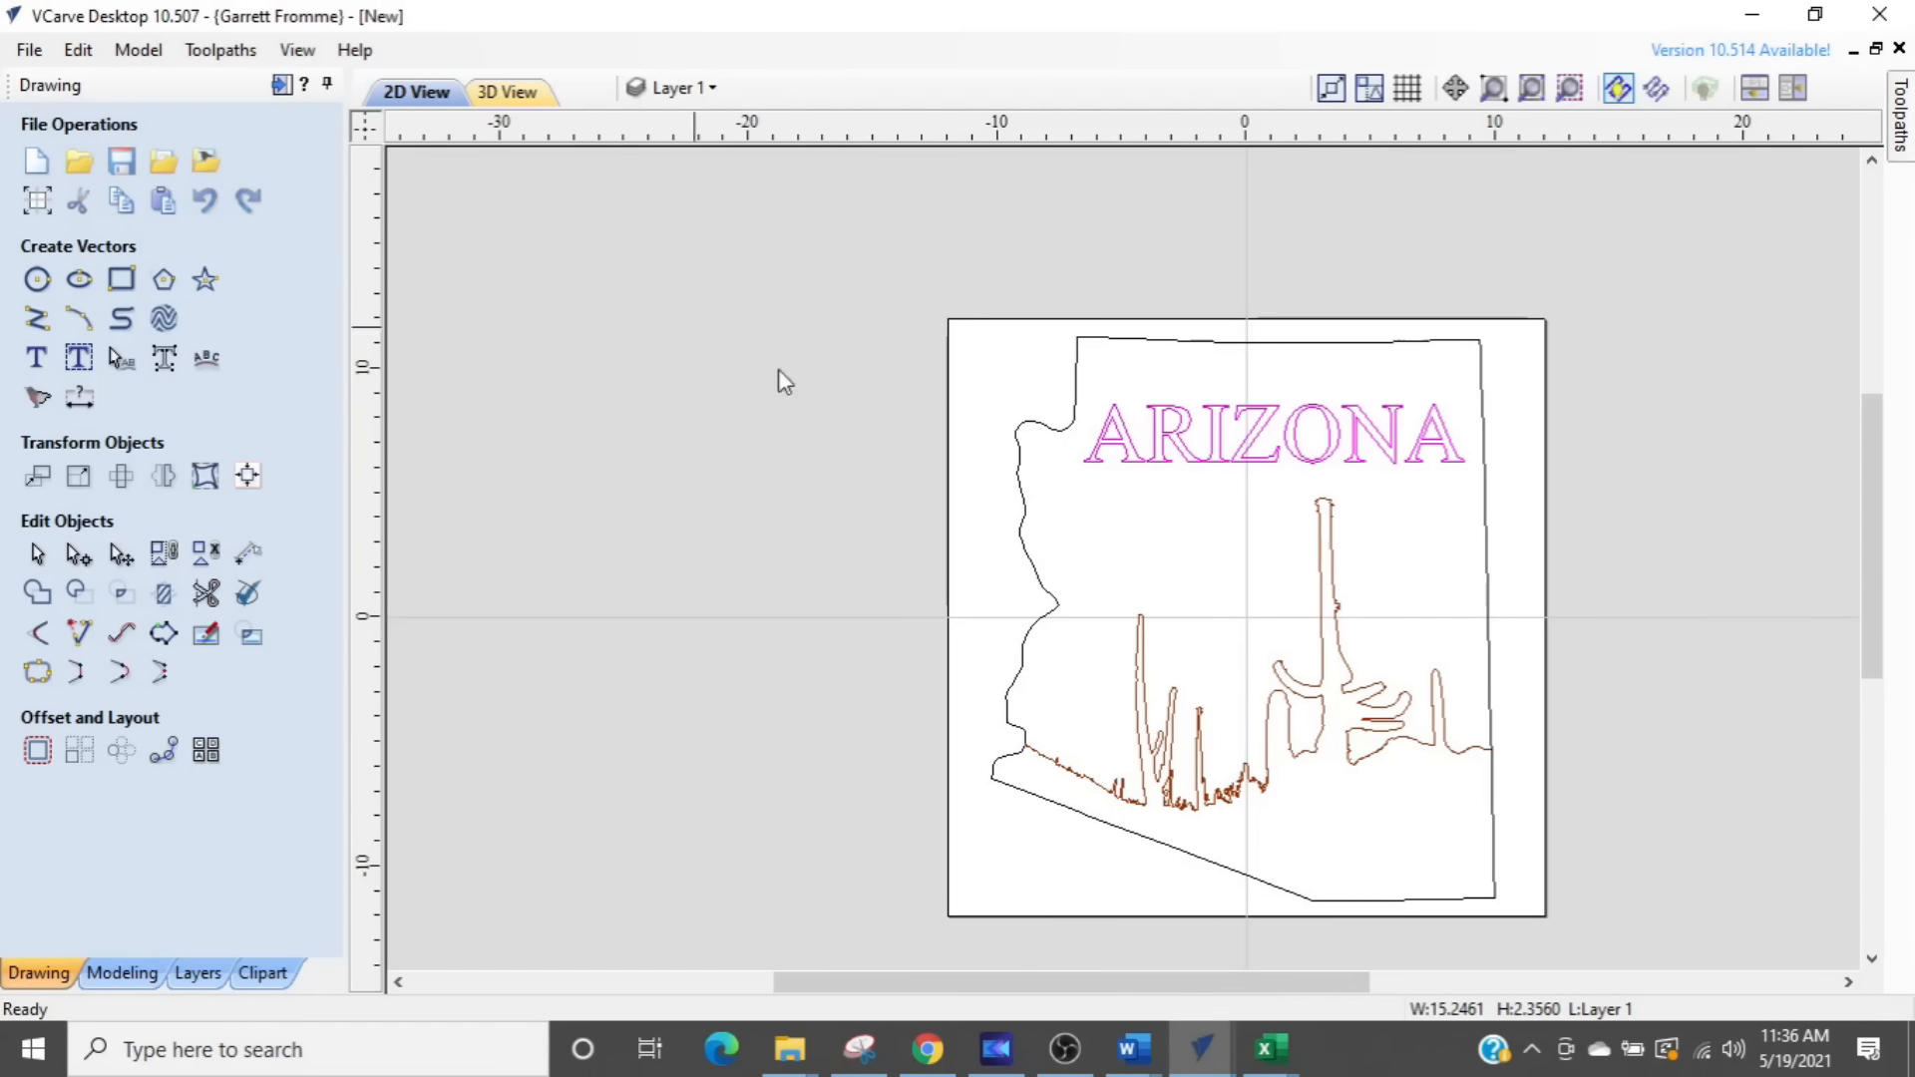
{"action": "left_click", "coordinate": [282, 86]}
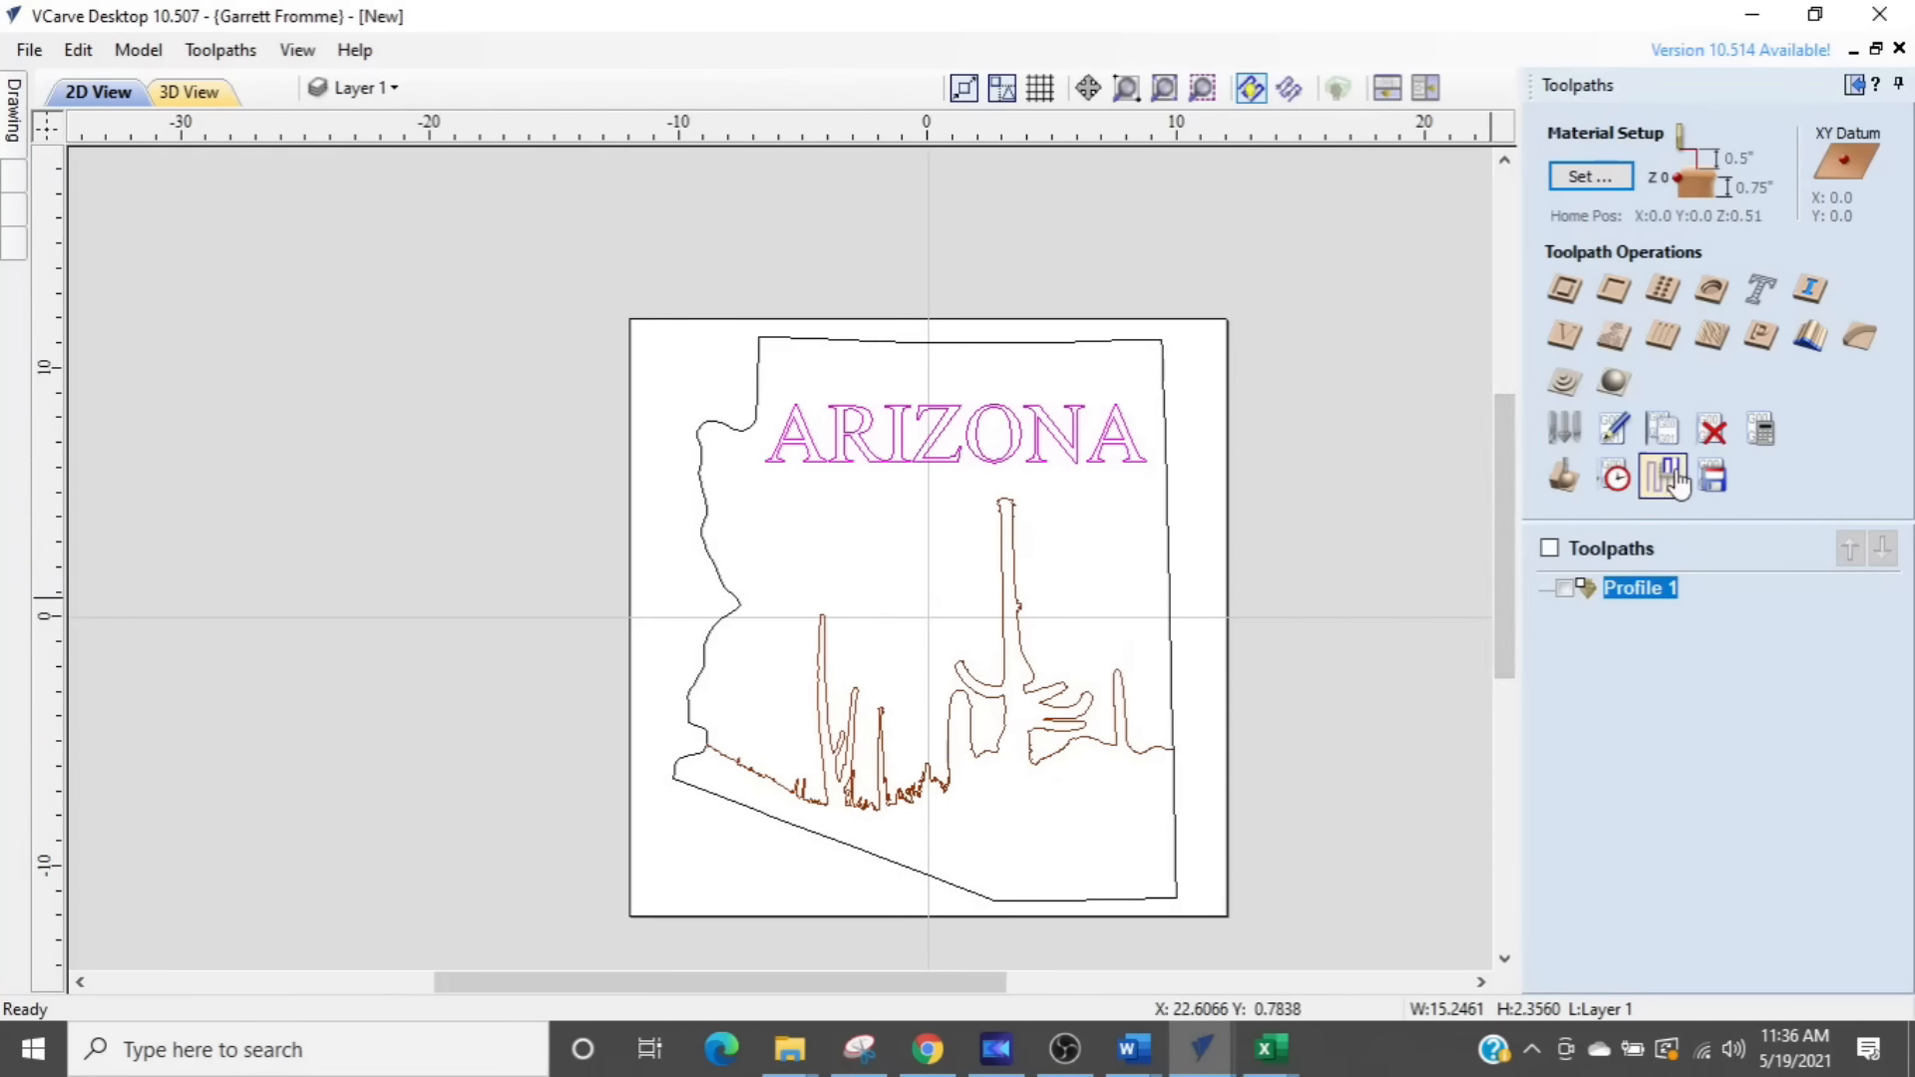
{"action": "key", "text": "ctrl"}
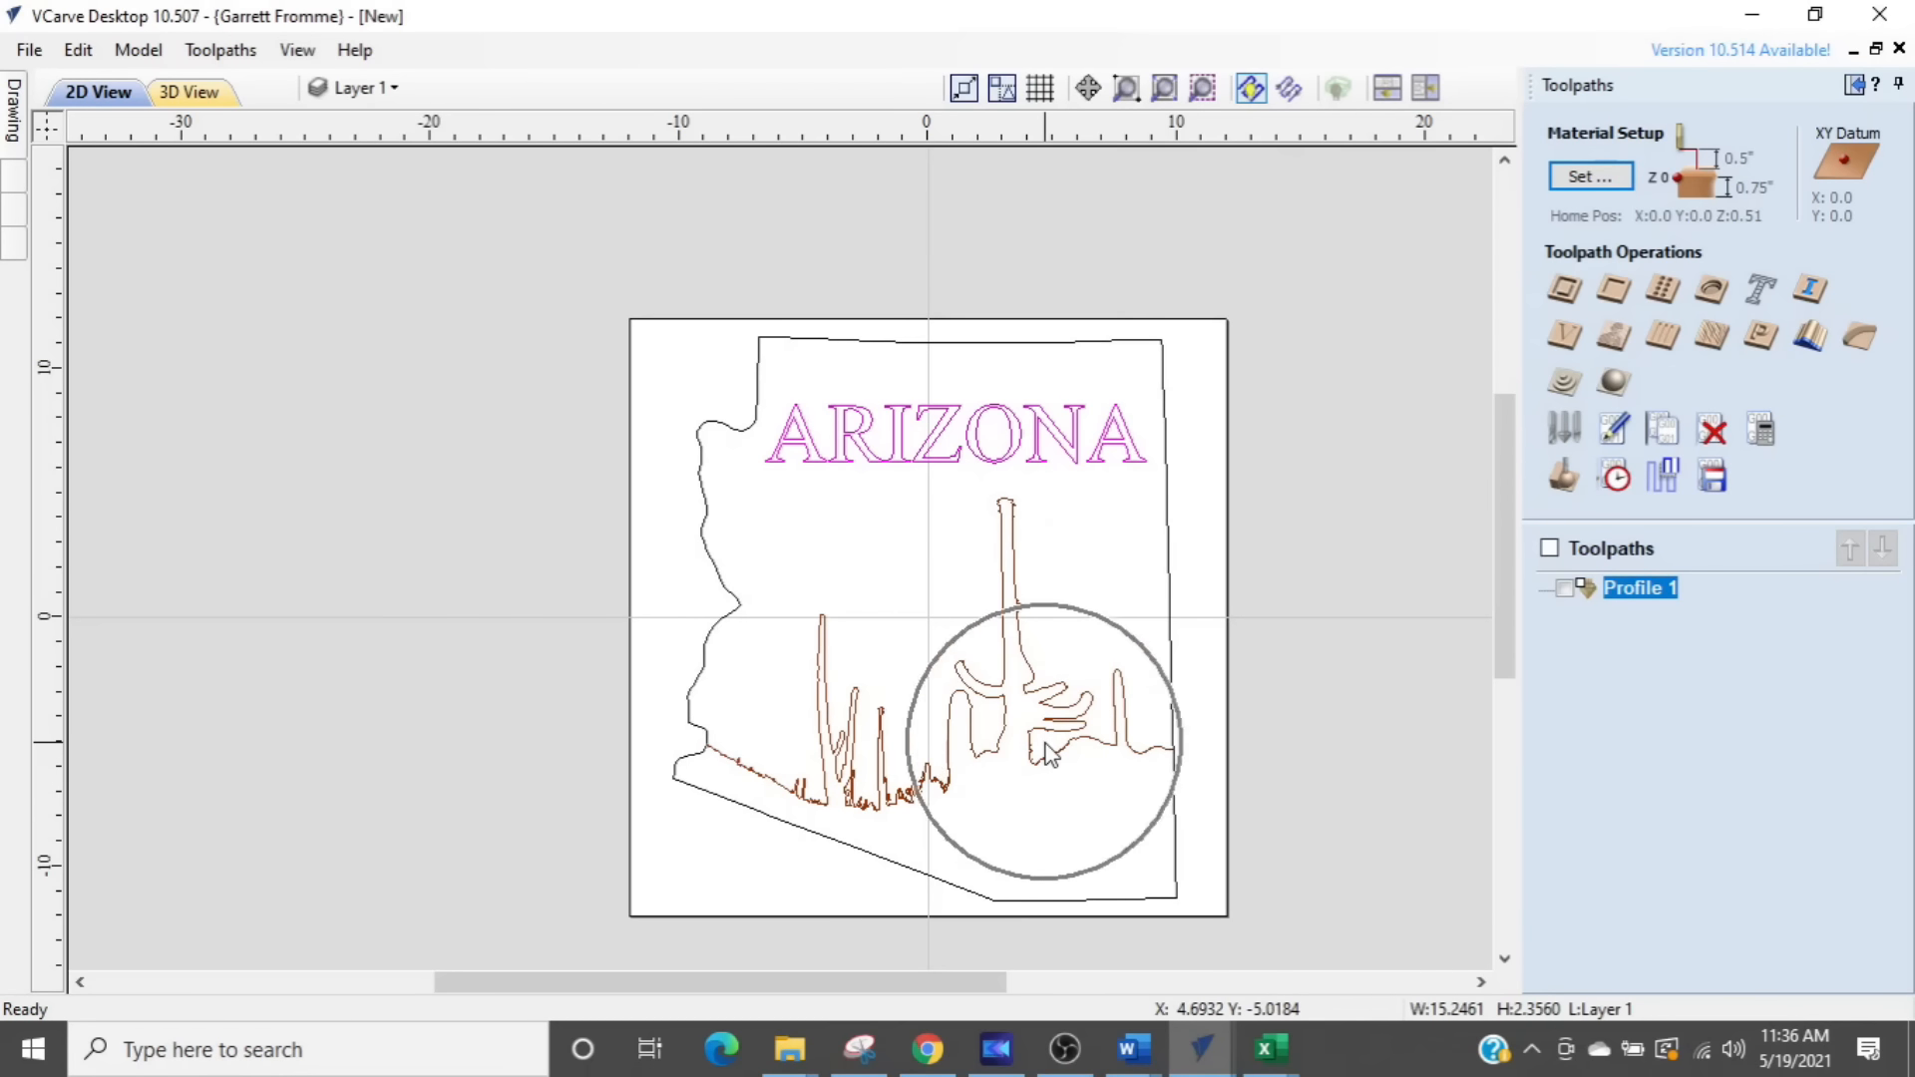
{"action": "left_click", "coordinate": [1764, 429]}
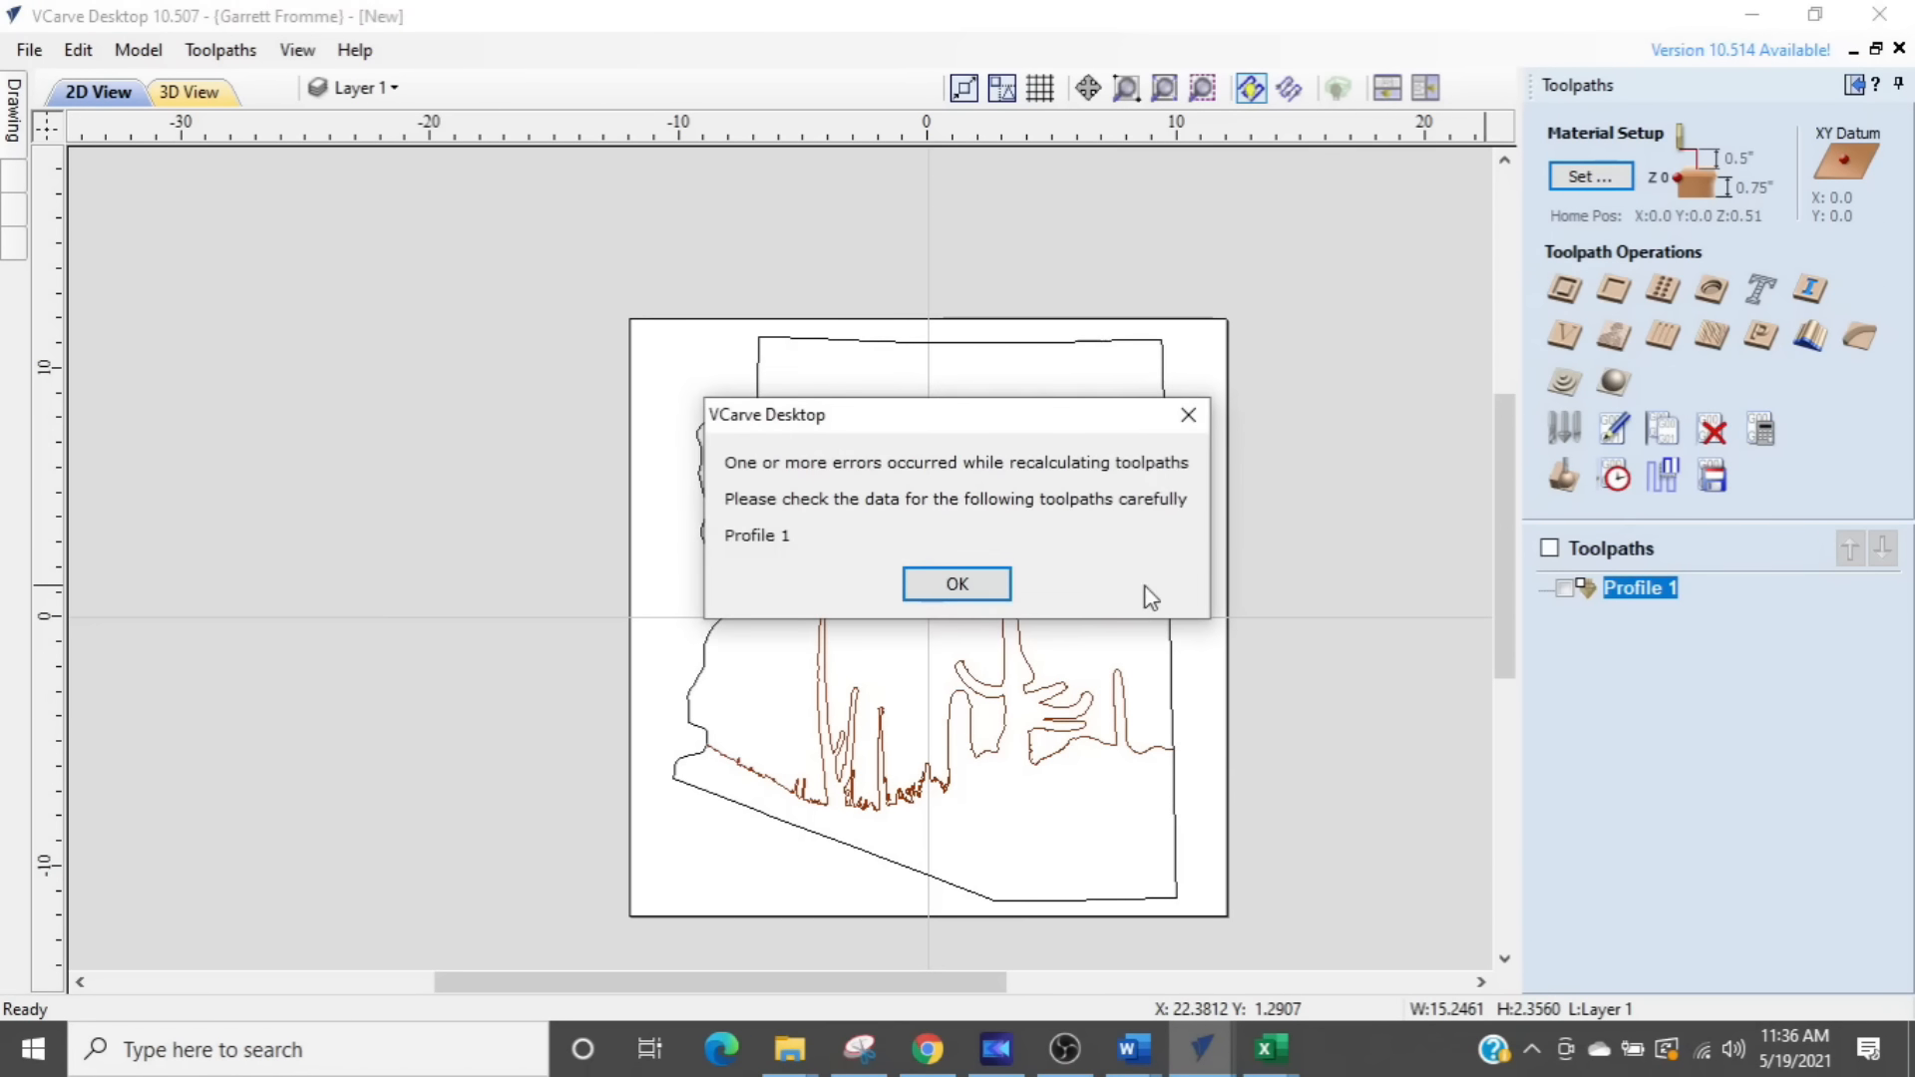
{"action": "left_click", "coordinate": [953, 597]}
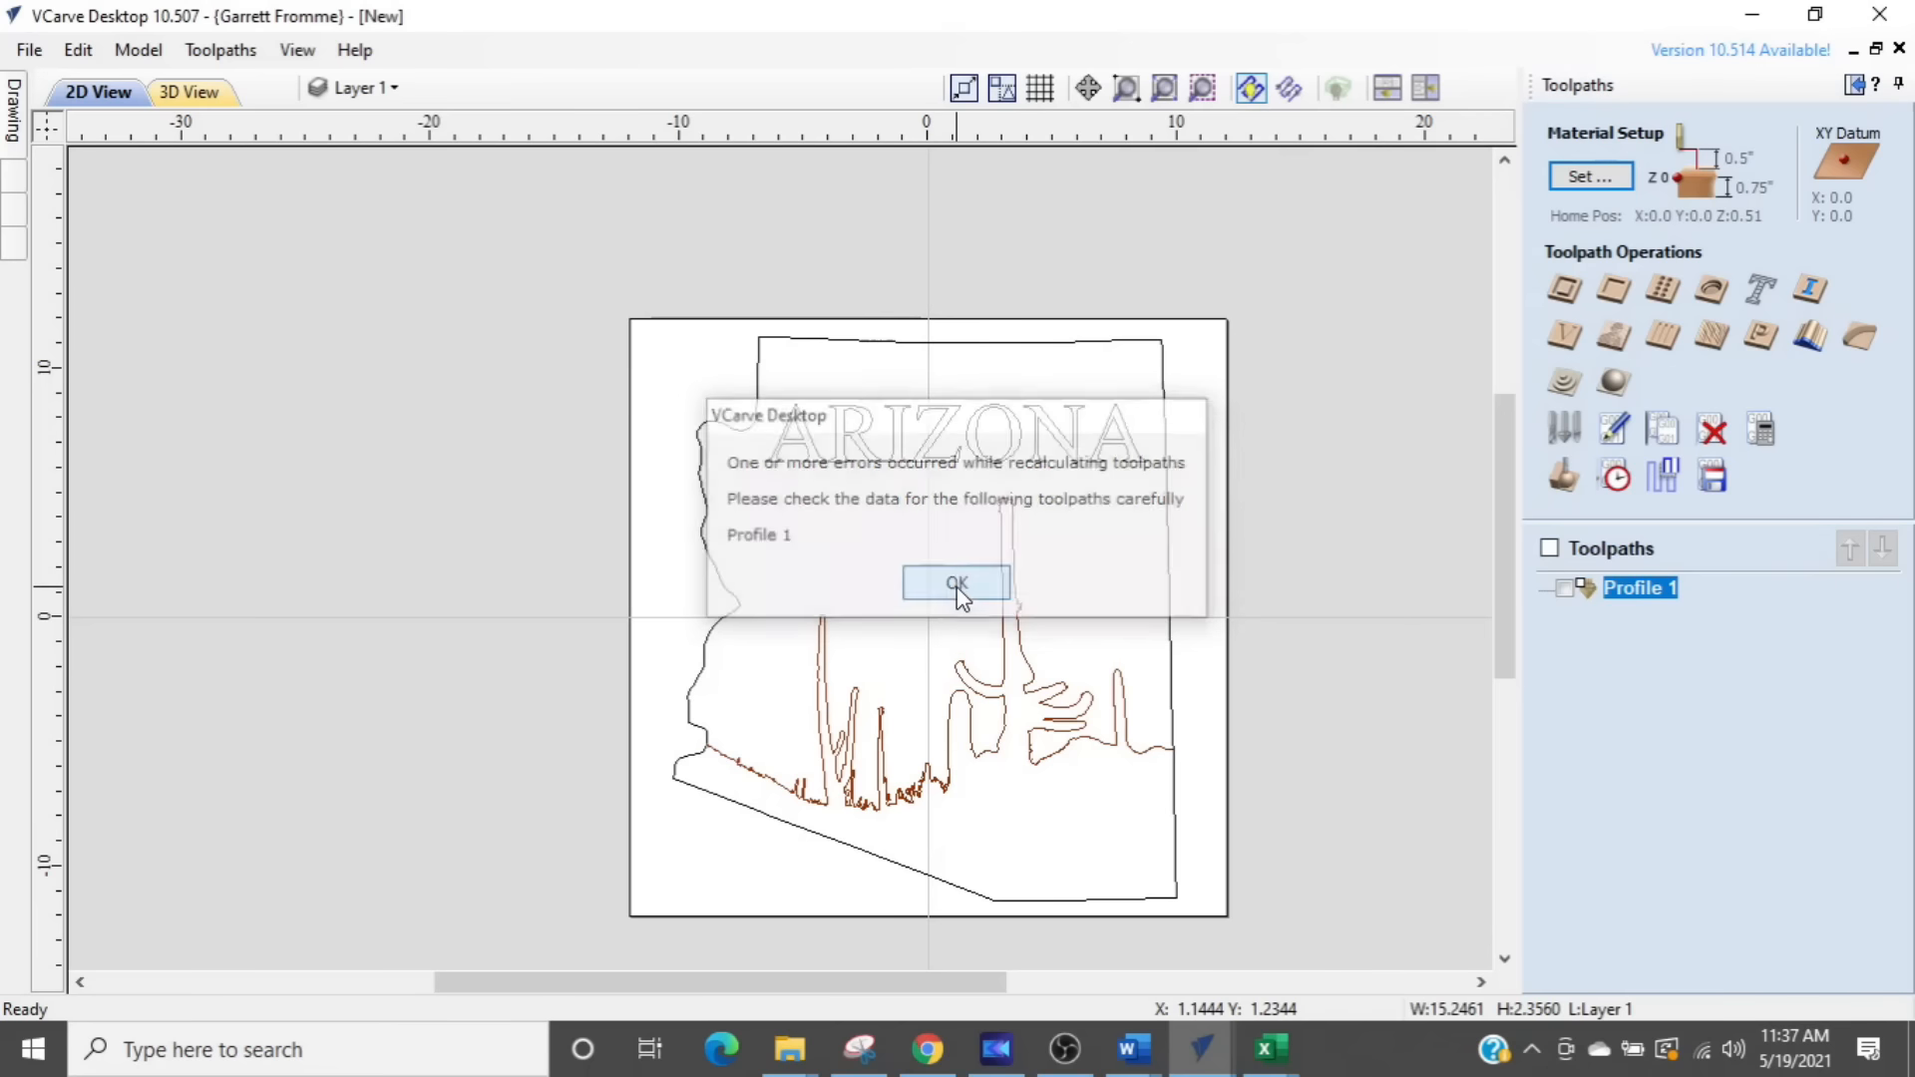
- Reassign the Profile 1 toolpath to the repositioned cactus profile and recalculate it
{"action": "double_click", "coordinate": [1586, 592]}
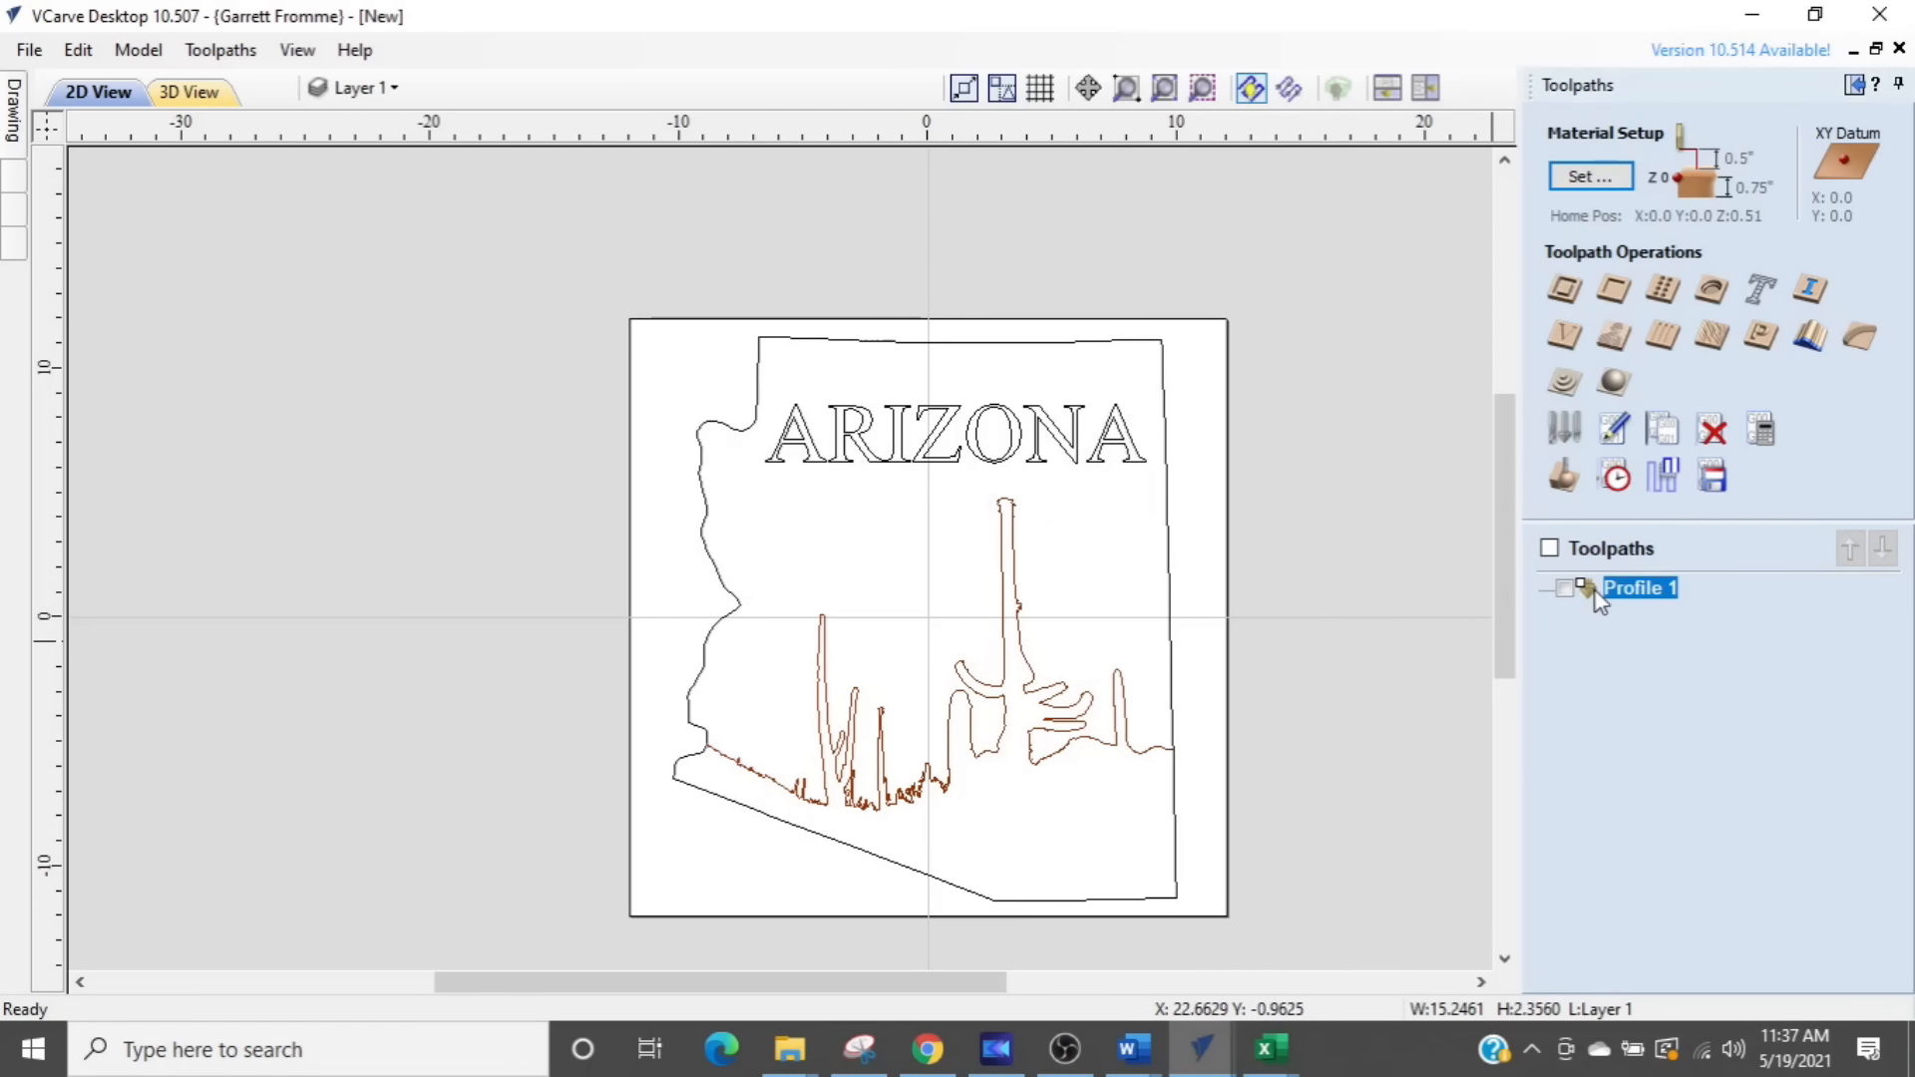
{"action": "key", "text": "ctrl"}
{"action": "key", "text": "ctrl"}
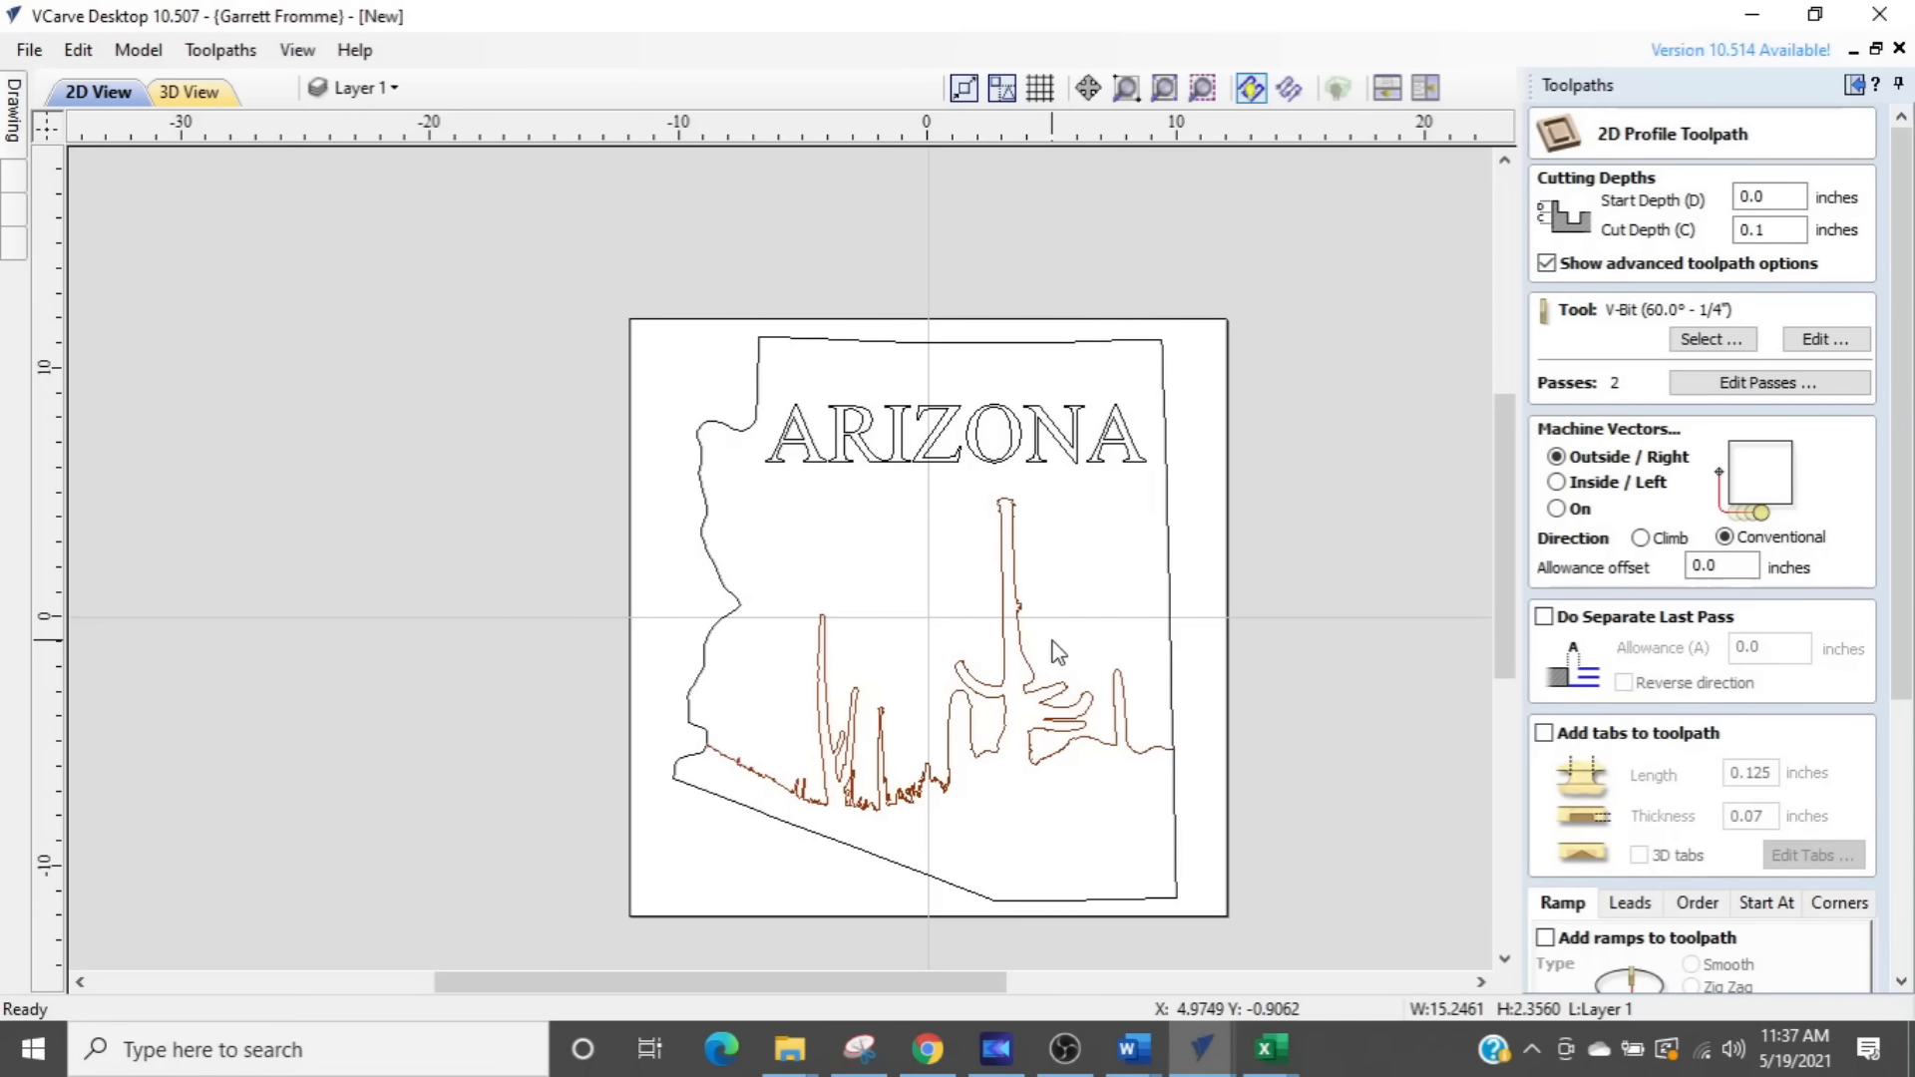
{"action": "left_click", "coordinate": [965, 691]}
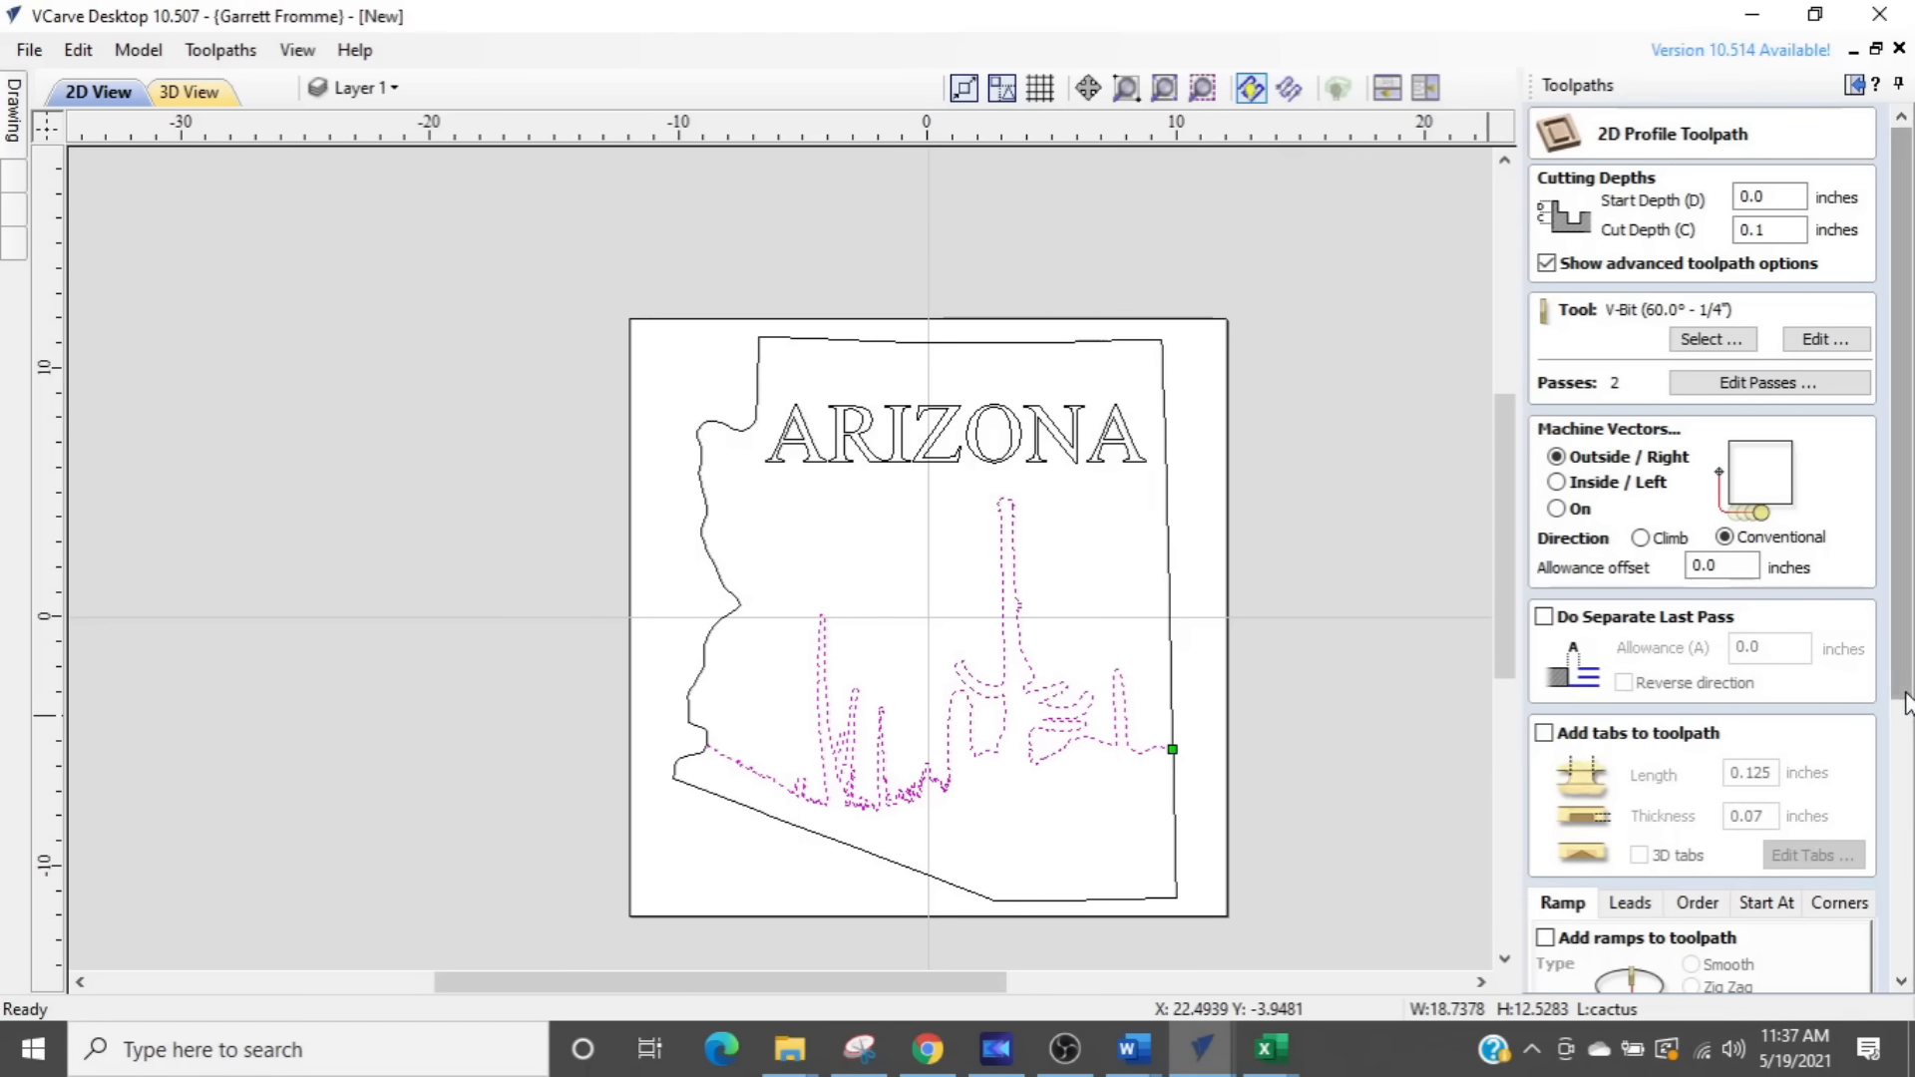
{"action": "left_click_drag", "start_coordinate": [1909, 666], "coordinate": [1813, 967]}
{"action": "left_click_drag", "start_coordinate": [1903, 739], "coordinate": [1909, 856]}
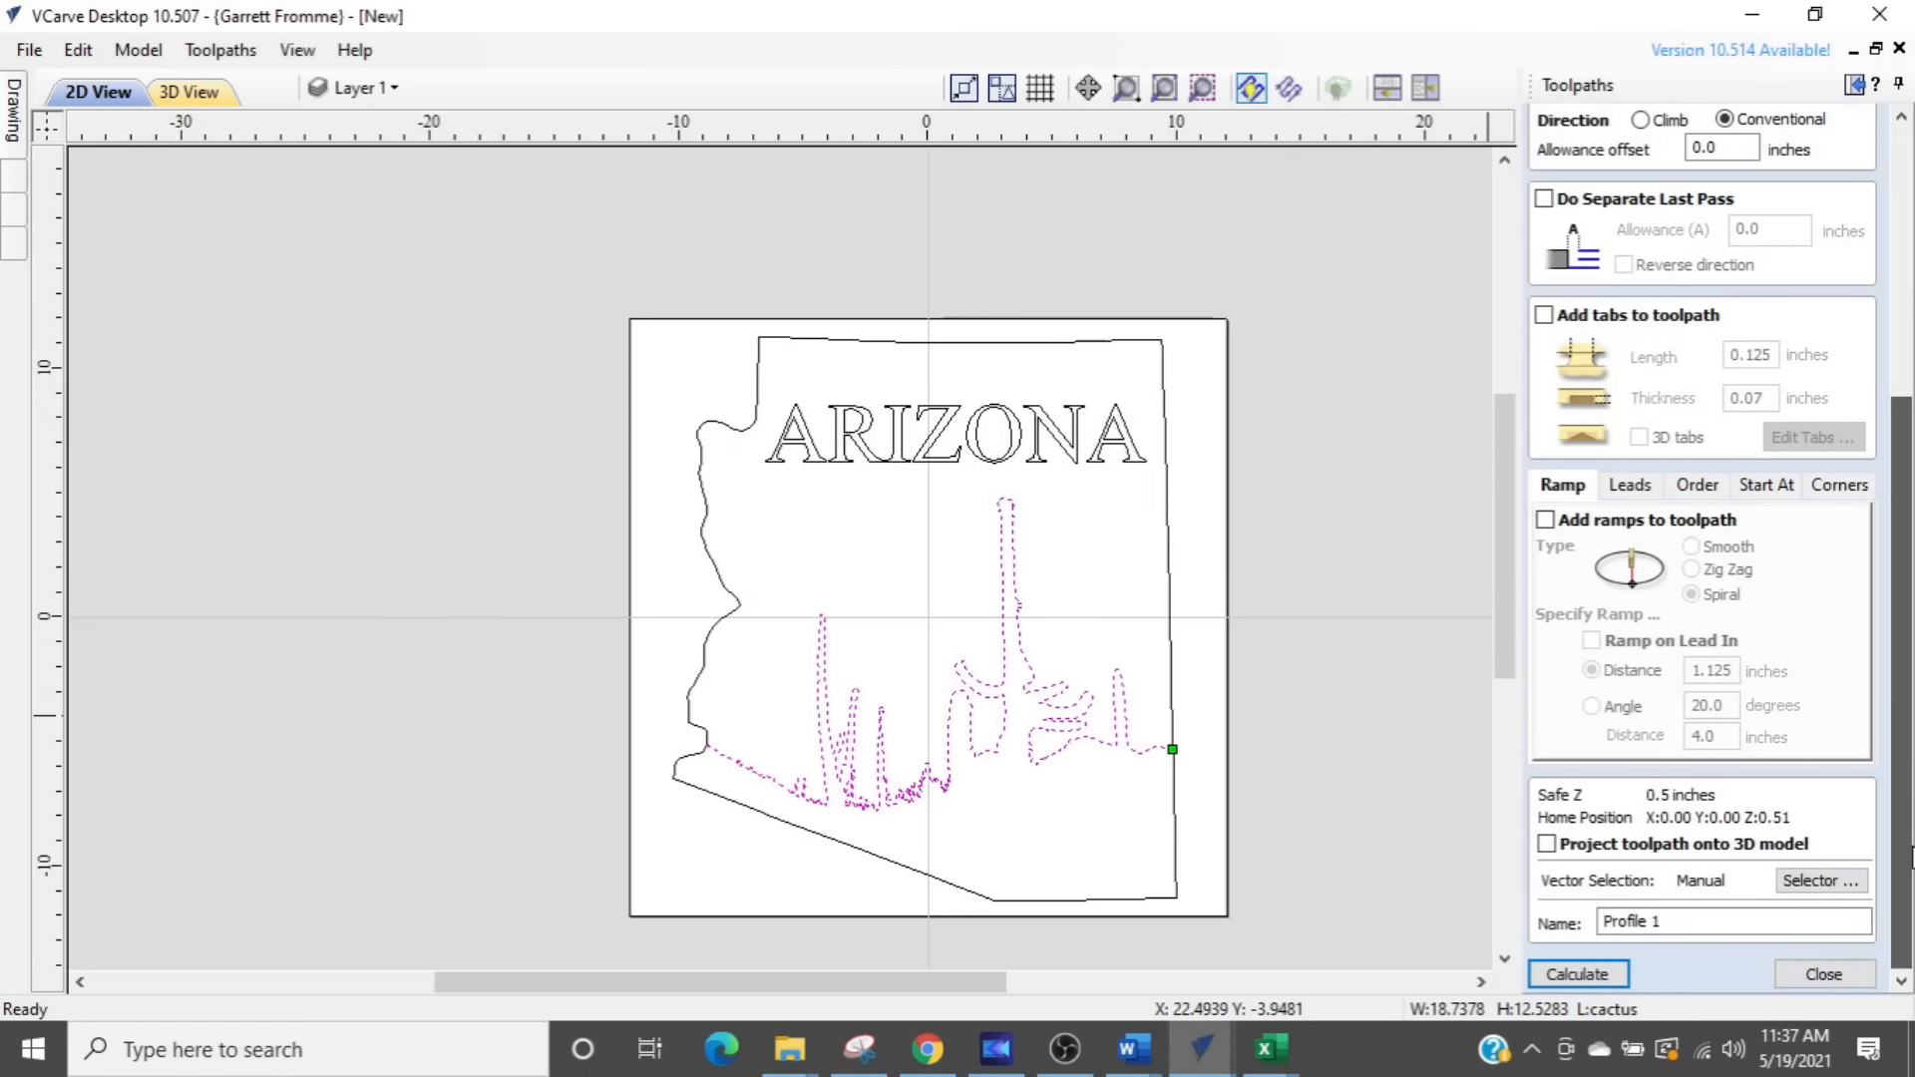
{"action": "left_click", "coordinate": [1581, 974]}
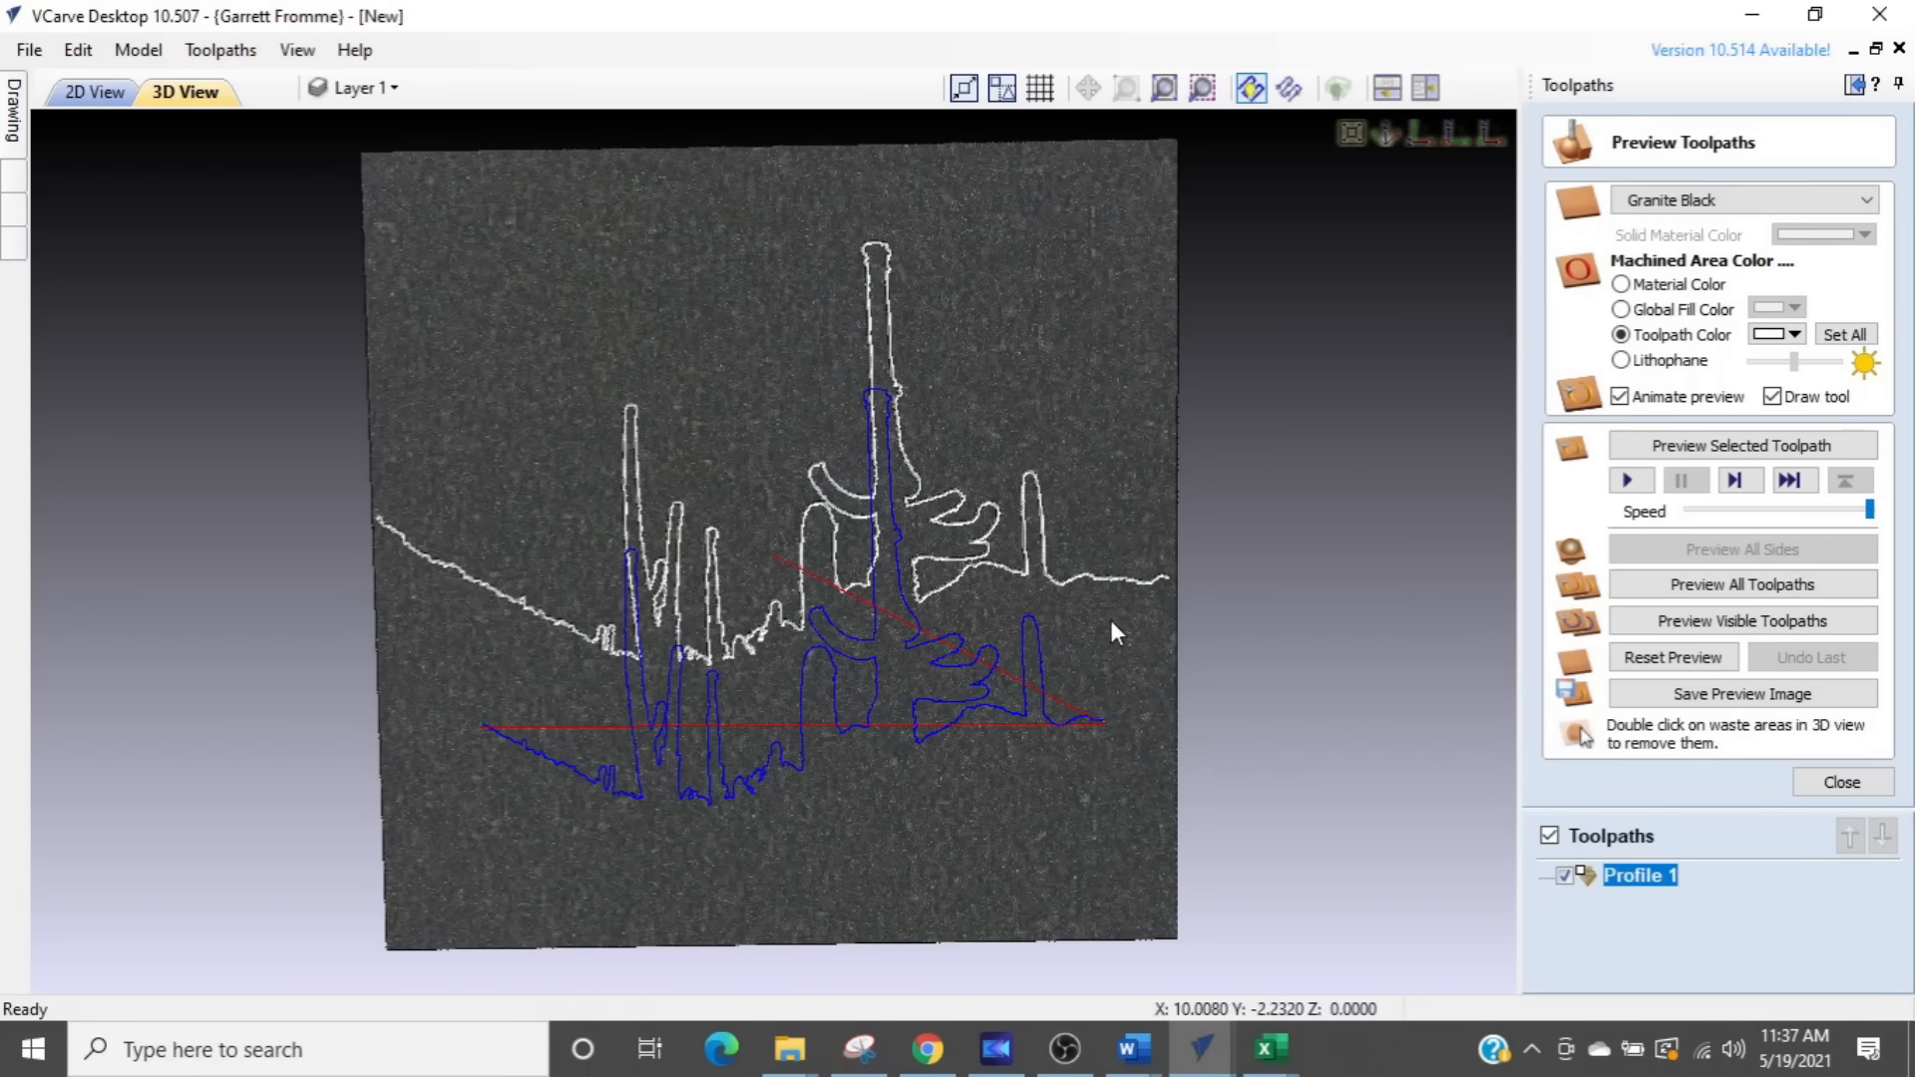
- Reset the simulation, preview the recalculated cactus toolpath, and tile the 2D and 3D views side by side
{"action": "left_click", "coordinate": [1658, 658]}
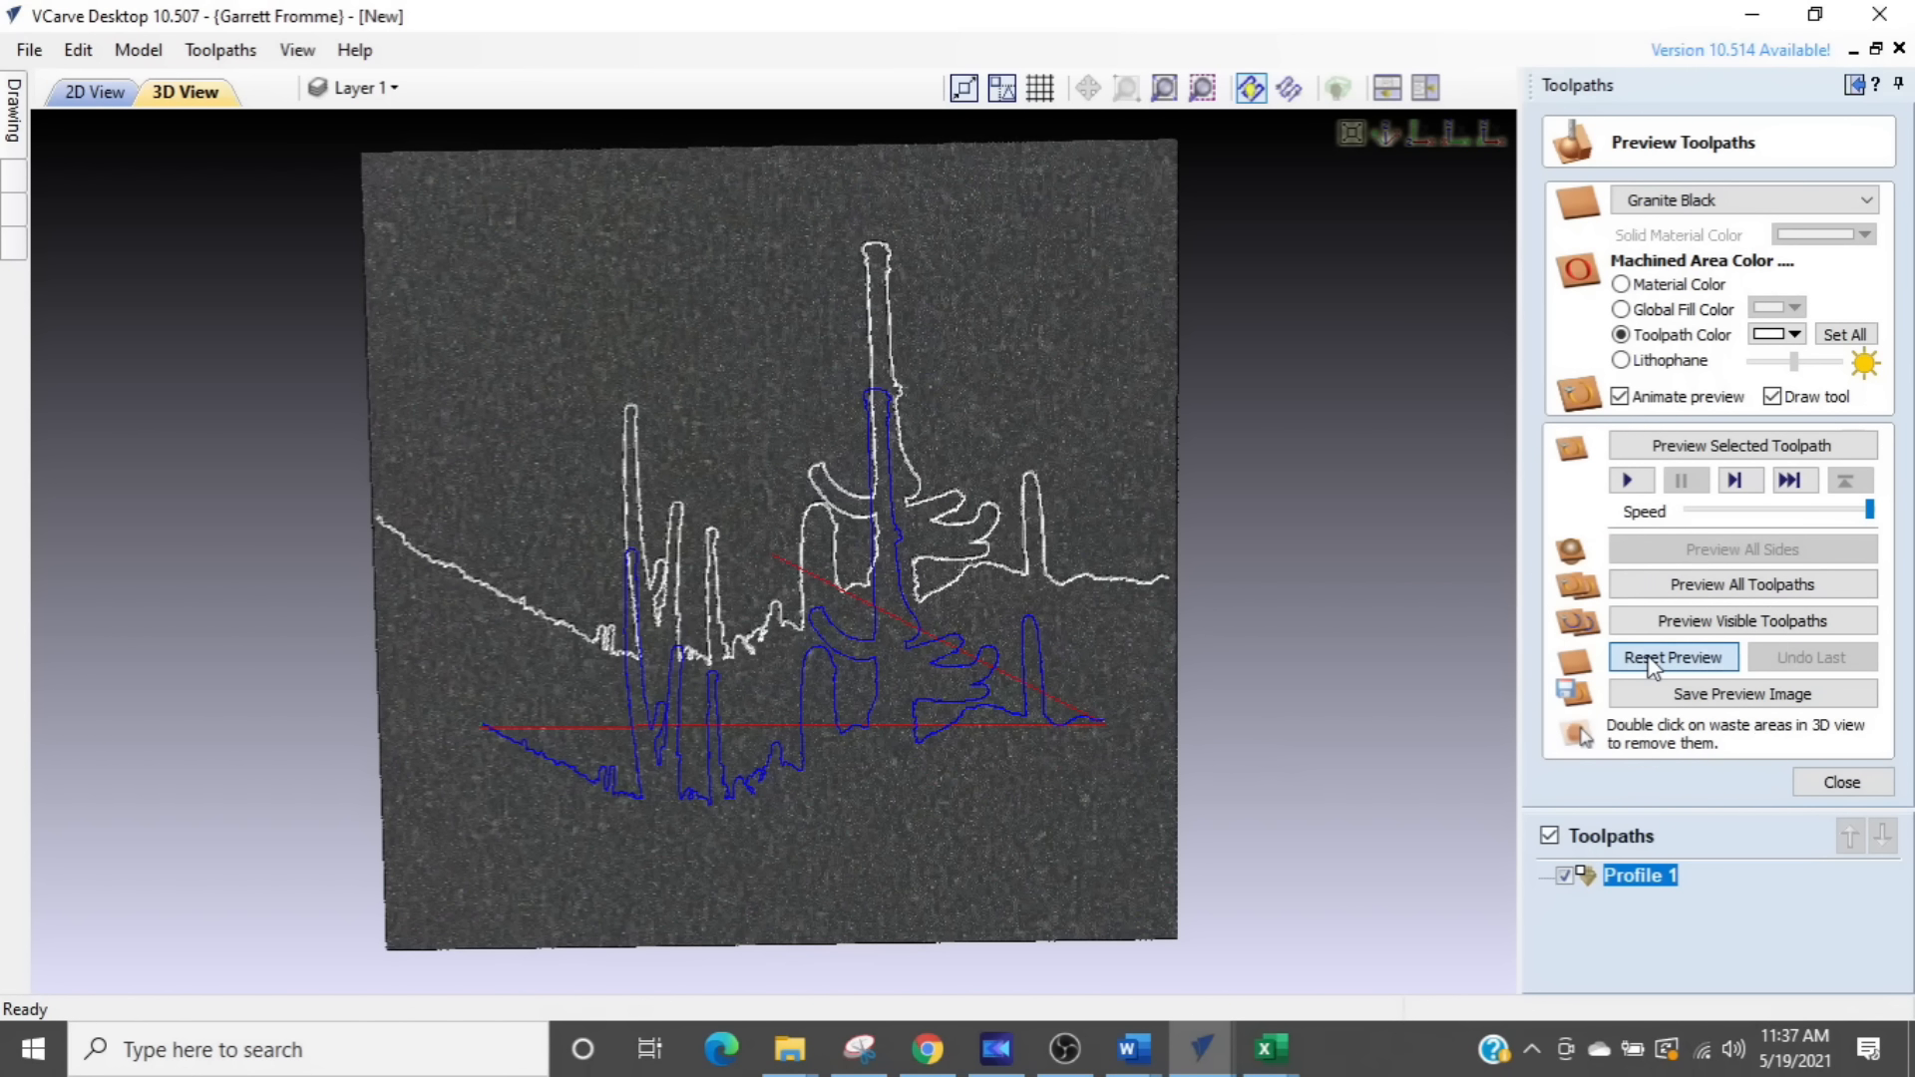
{"action": "left_click", "coordinate": [1672, 451]}
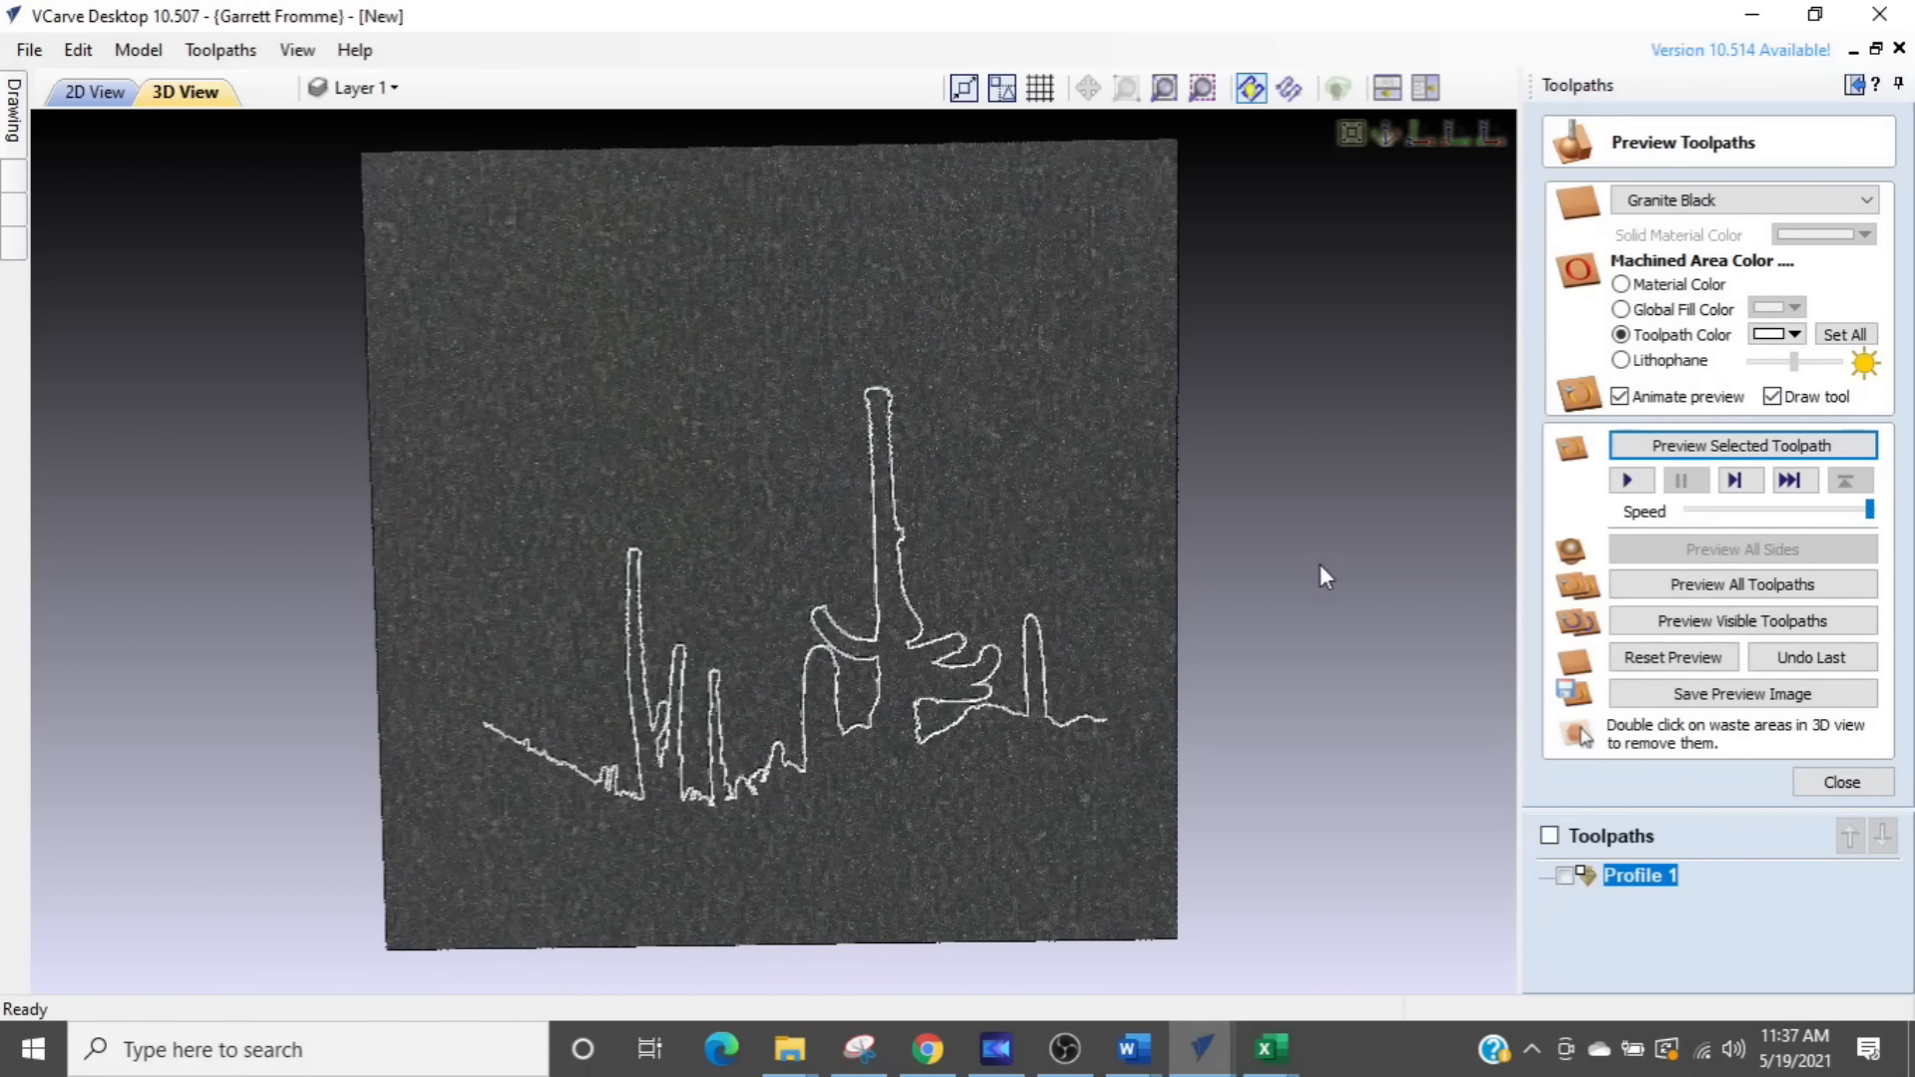
{"action": "left_click", "coordinate": [1425, 88]}
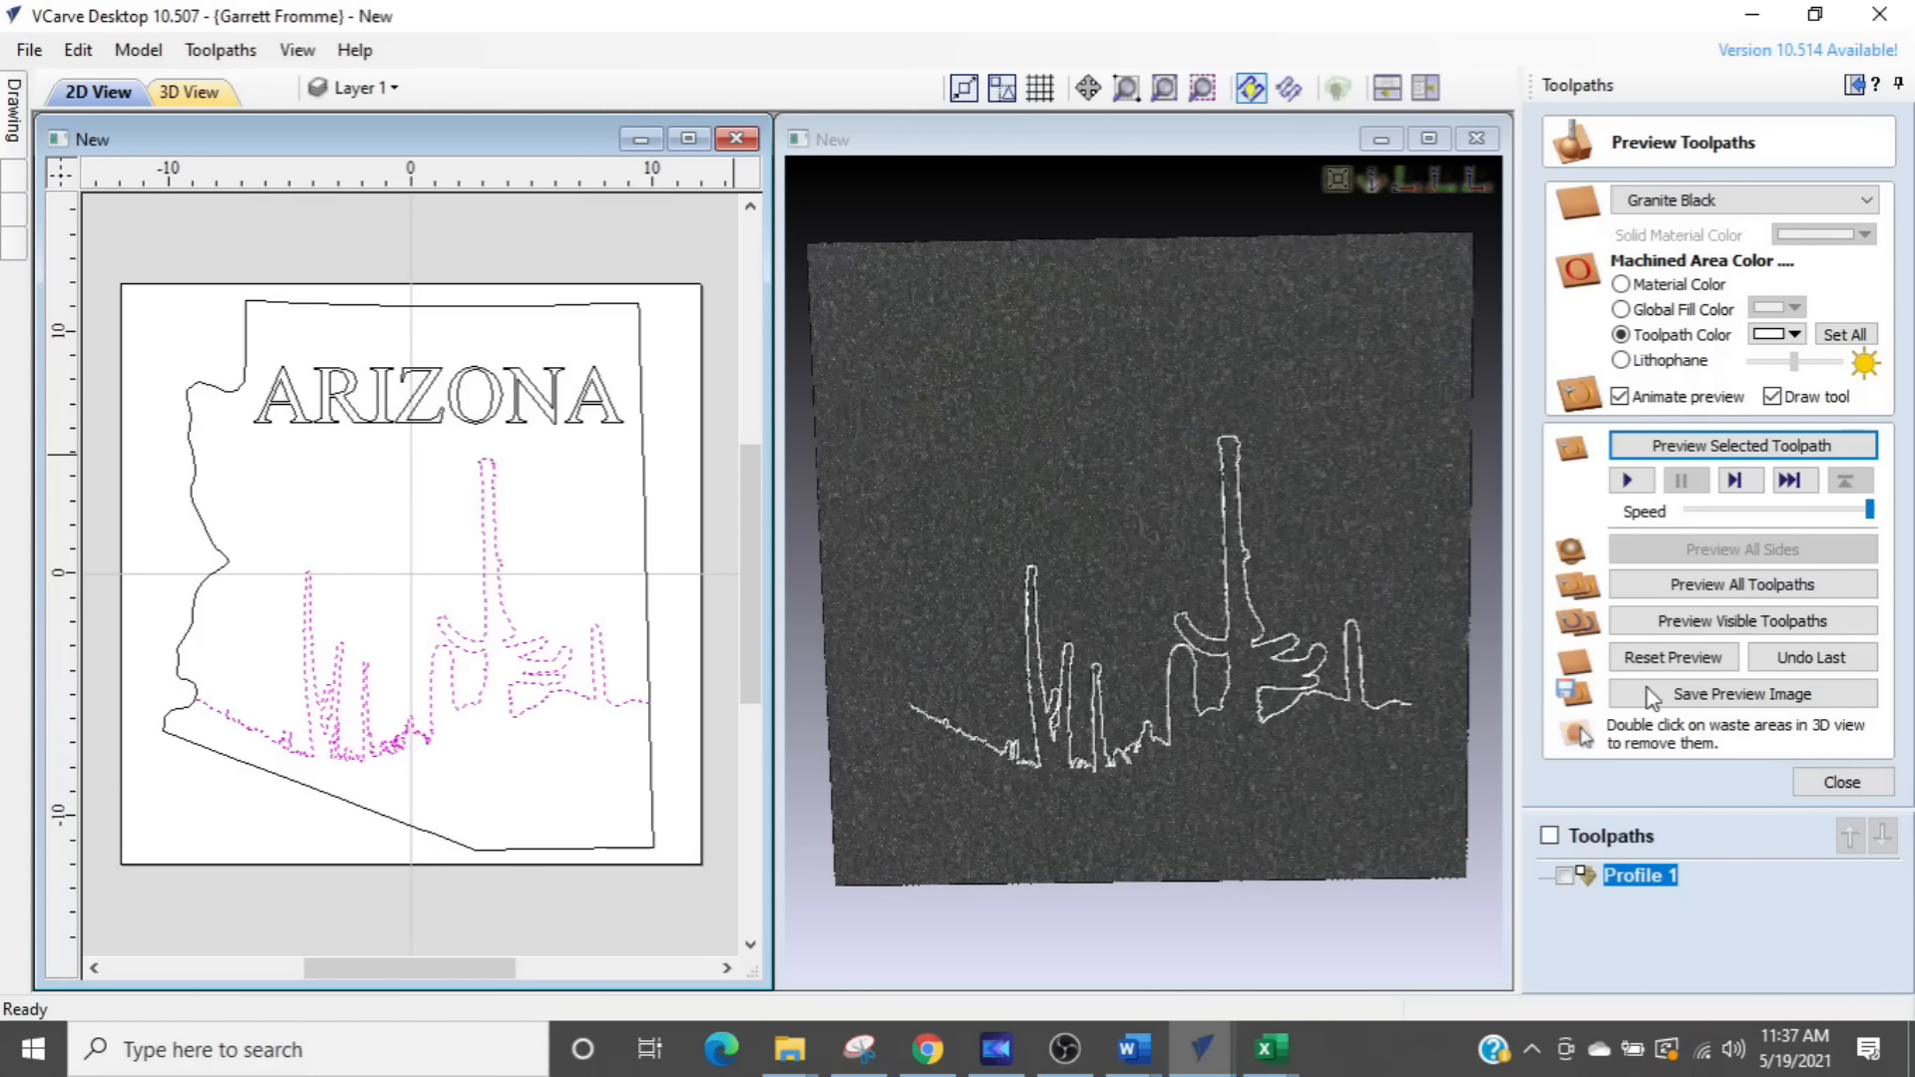
{"action": "left_click", "coordinate": [1824, 786]}
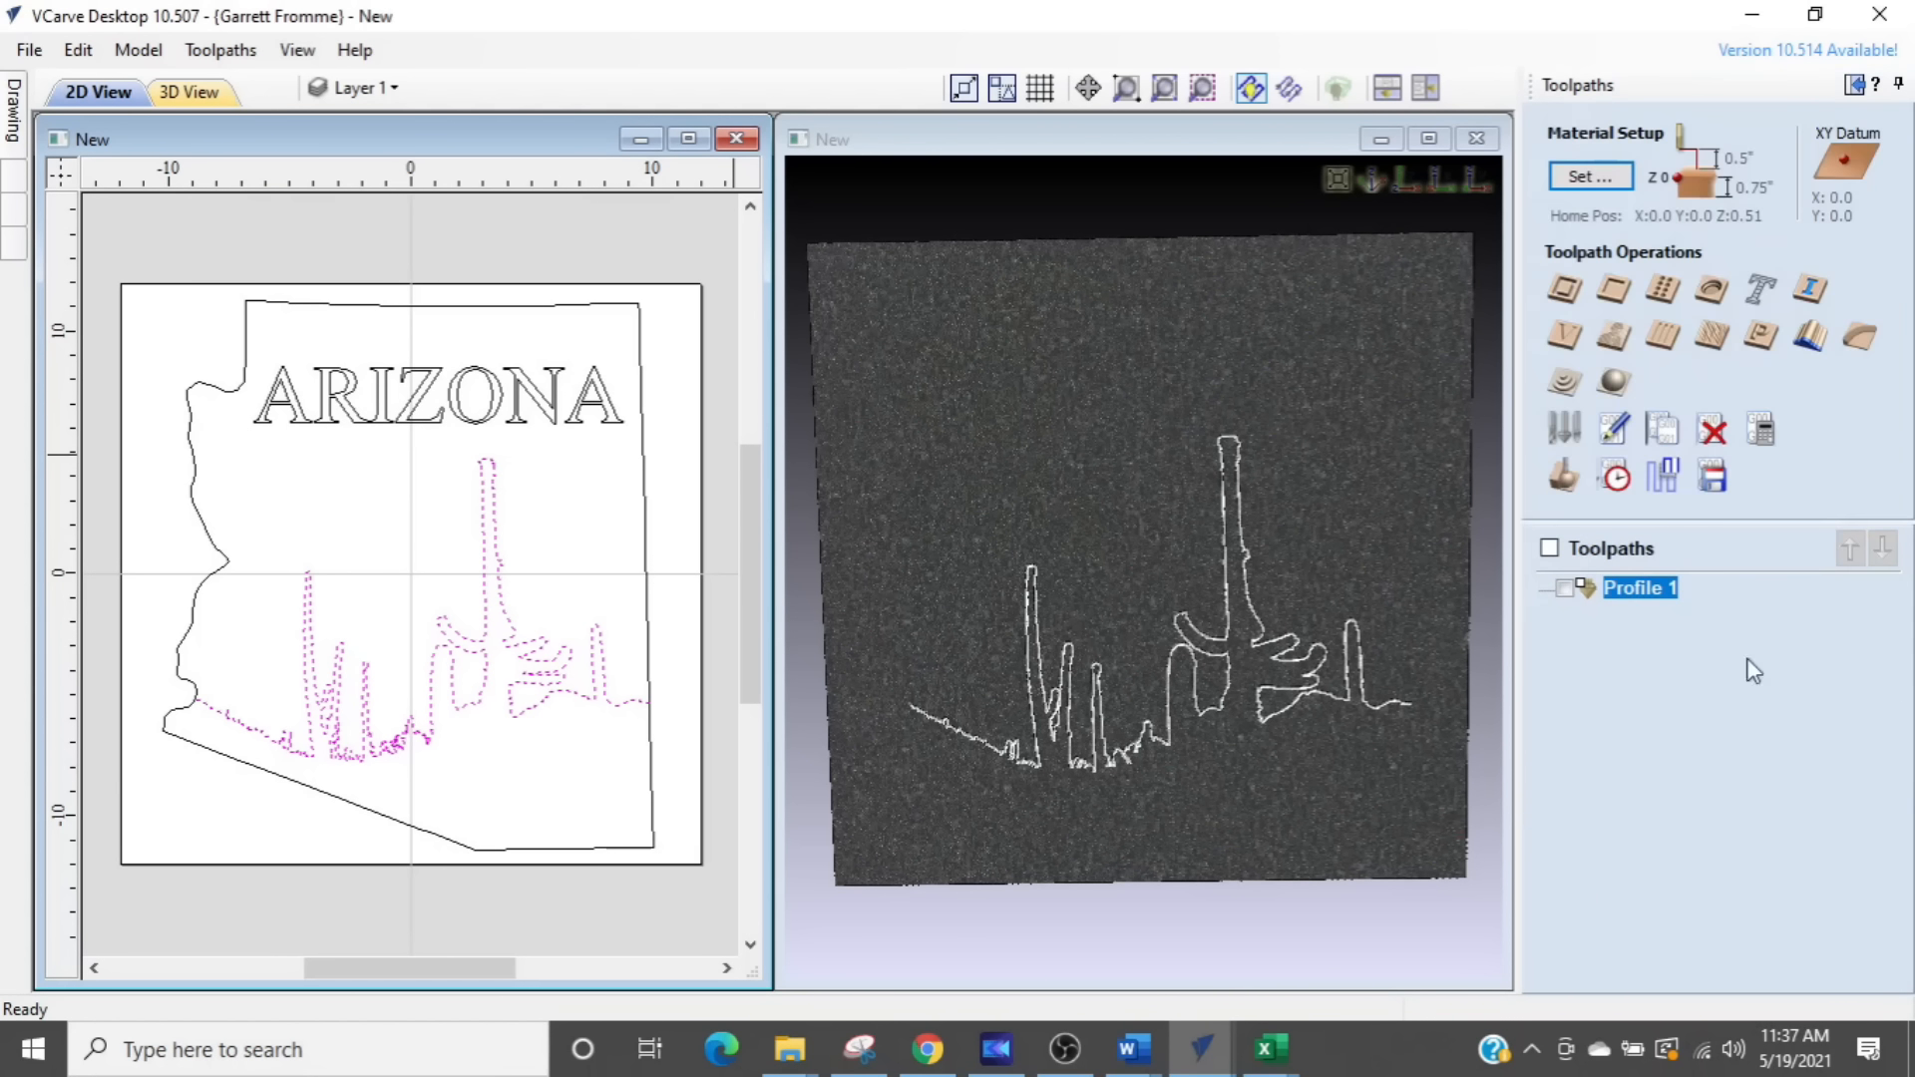
- Calculate a V-Carve toolpath for the ARIZONA lettering with the 60° 1/4" V-Bit, naming it Arizona 90d
{"action": "left_click", "coordinate": [1564, 337]}
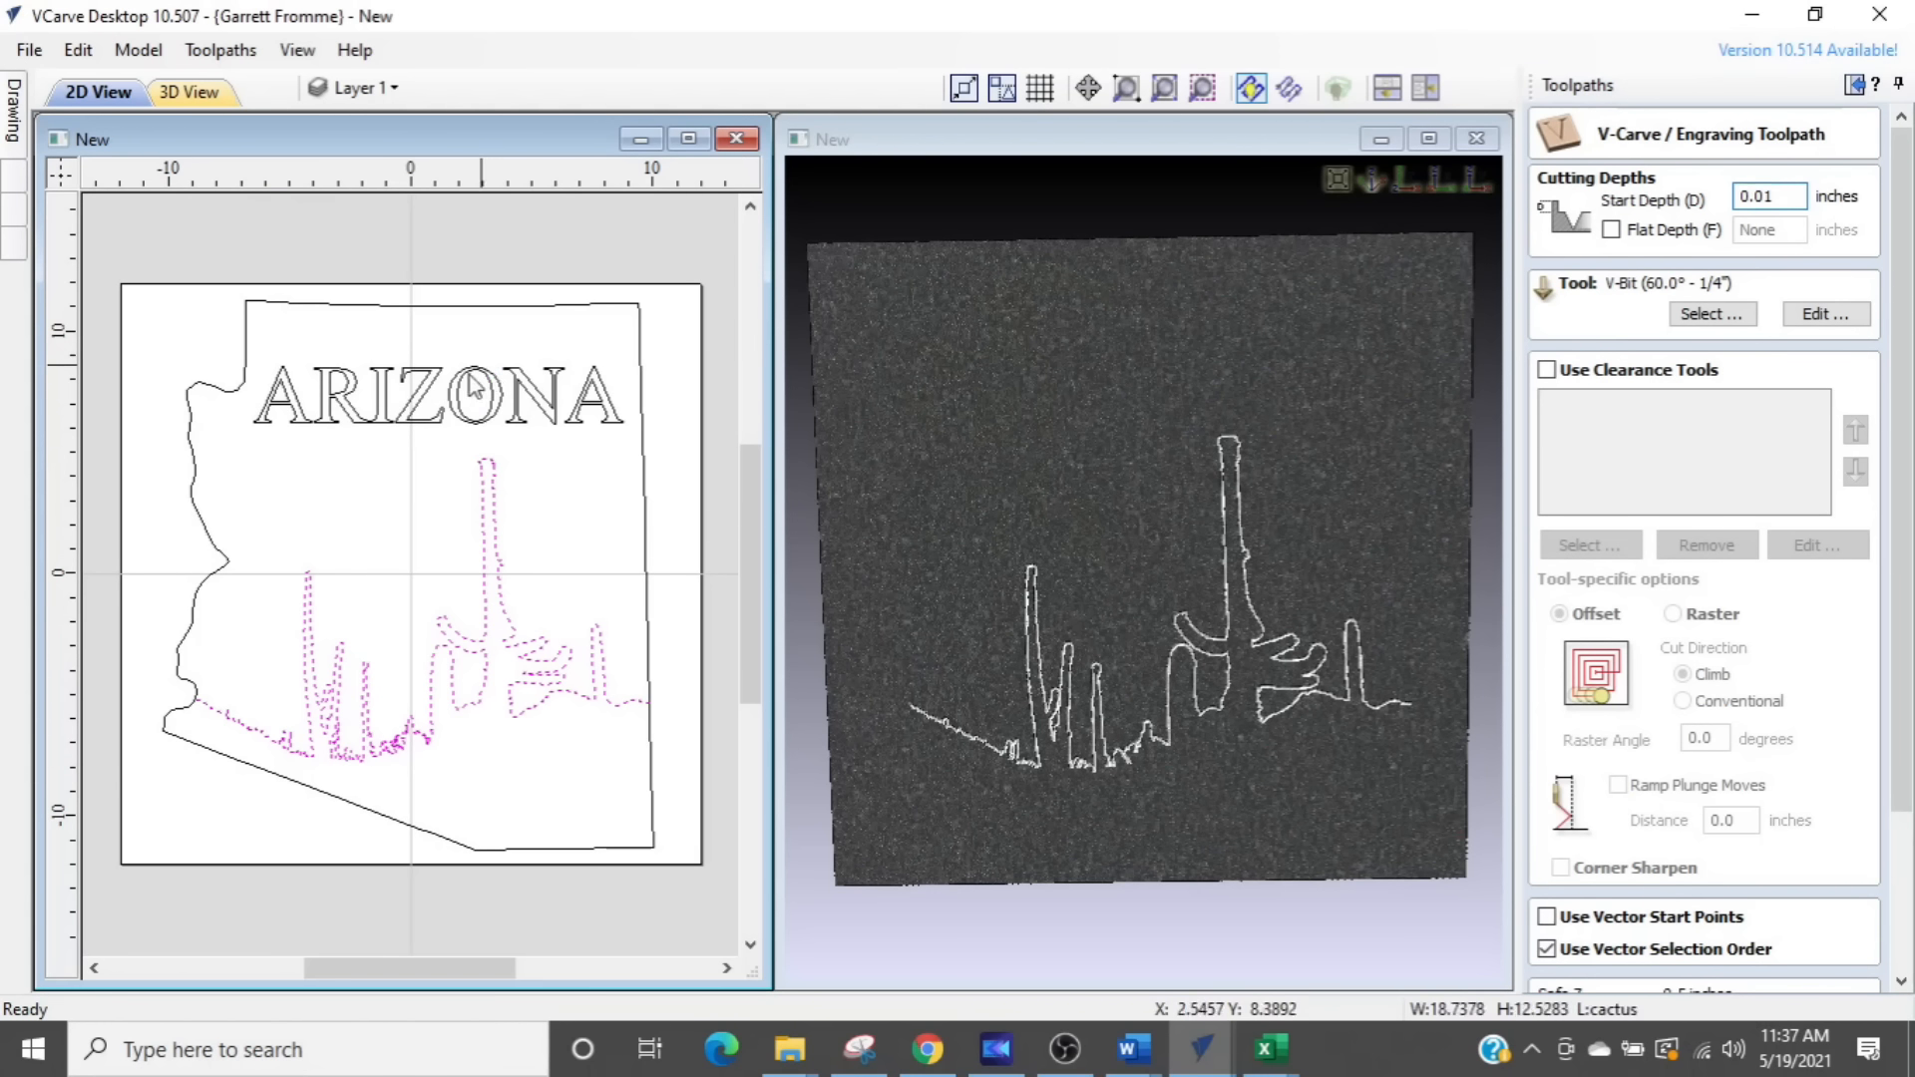
{"action": "left_click", "coordinate": [436, 391]}
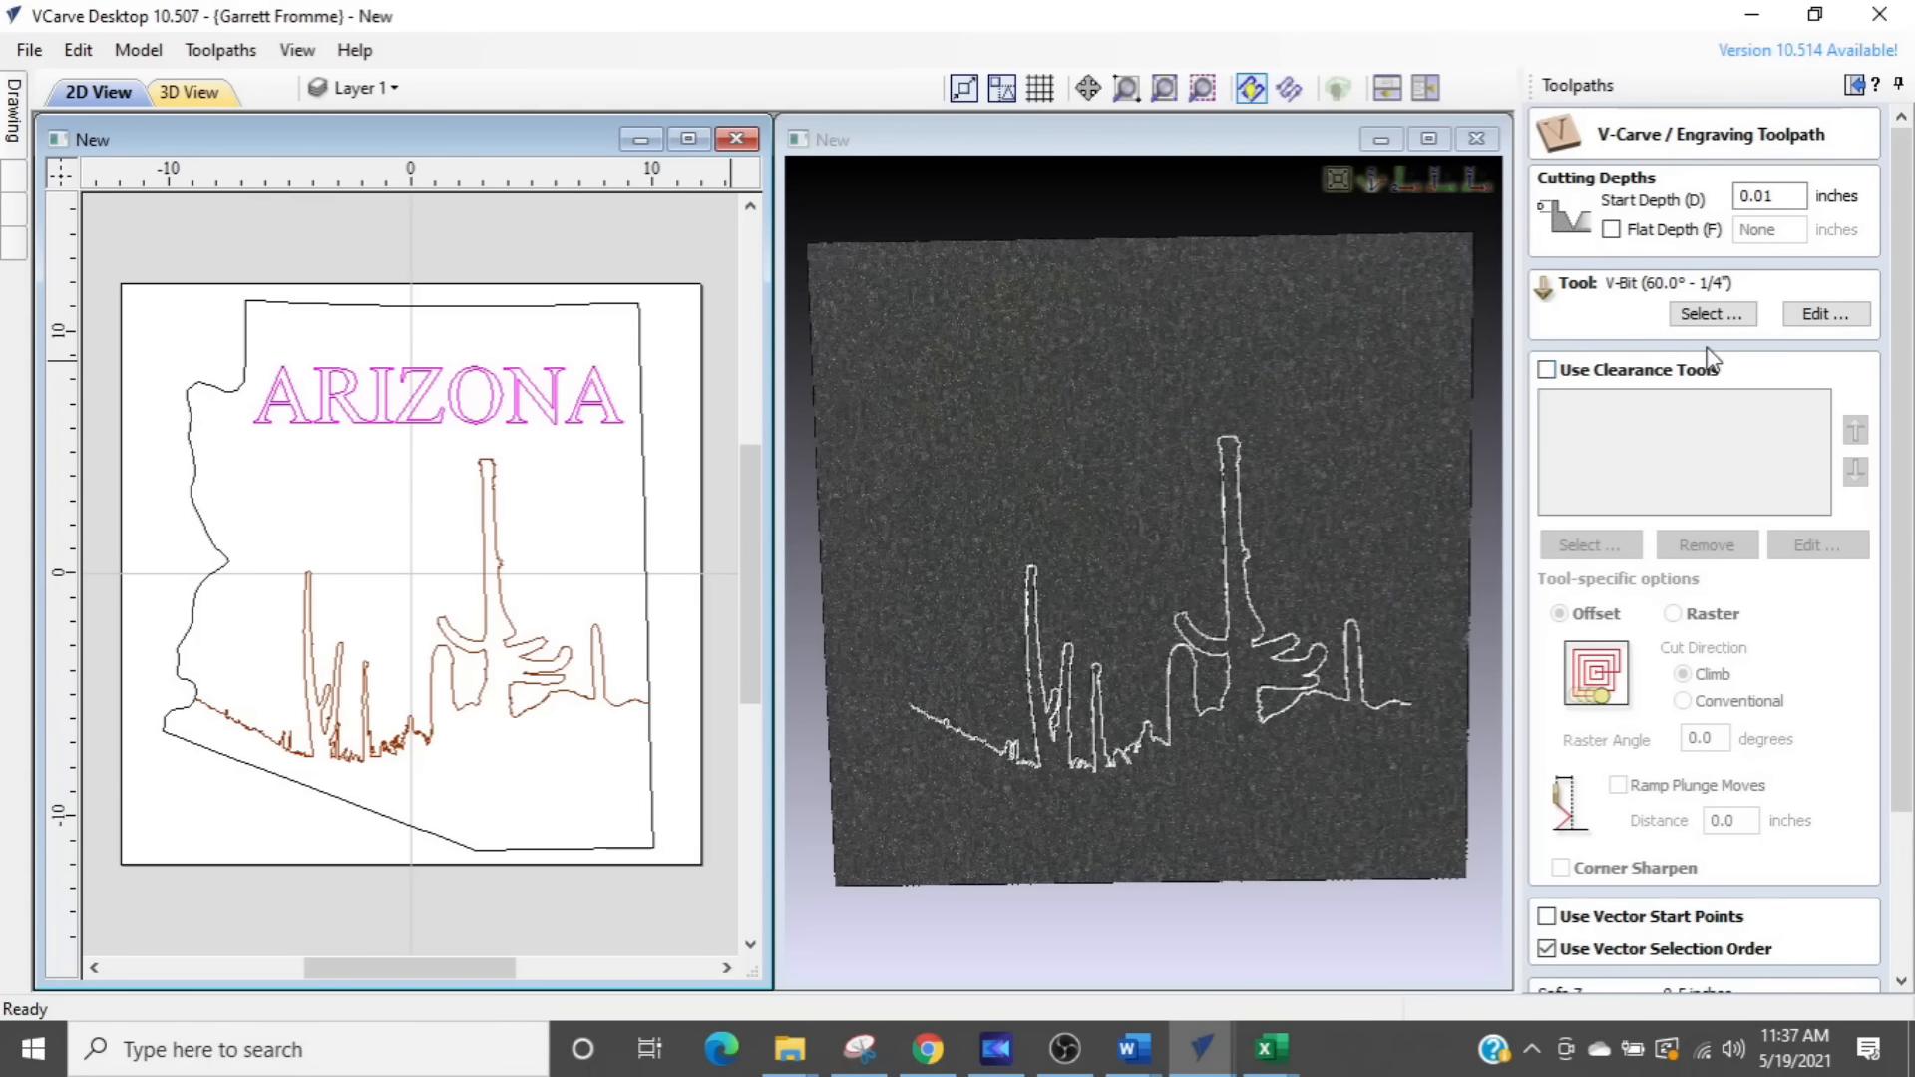
{"action": "left_click_drag", "start_coordinate": [1900, 334], "coordinate": [1900, 509]}
{"action": "left_click_drag", "start_coordinate": [1698, 919], "coordinate": [1437, 904]}
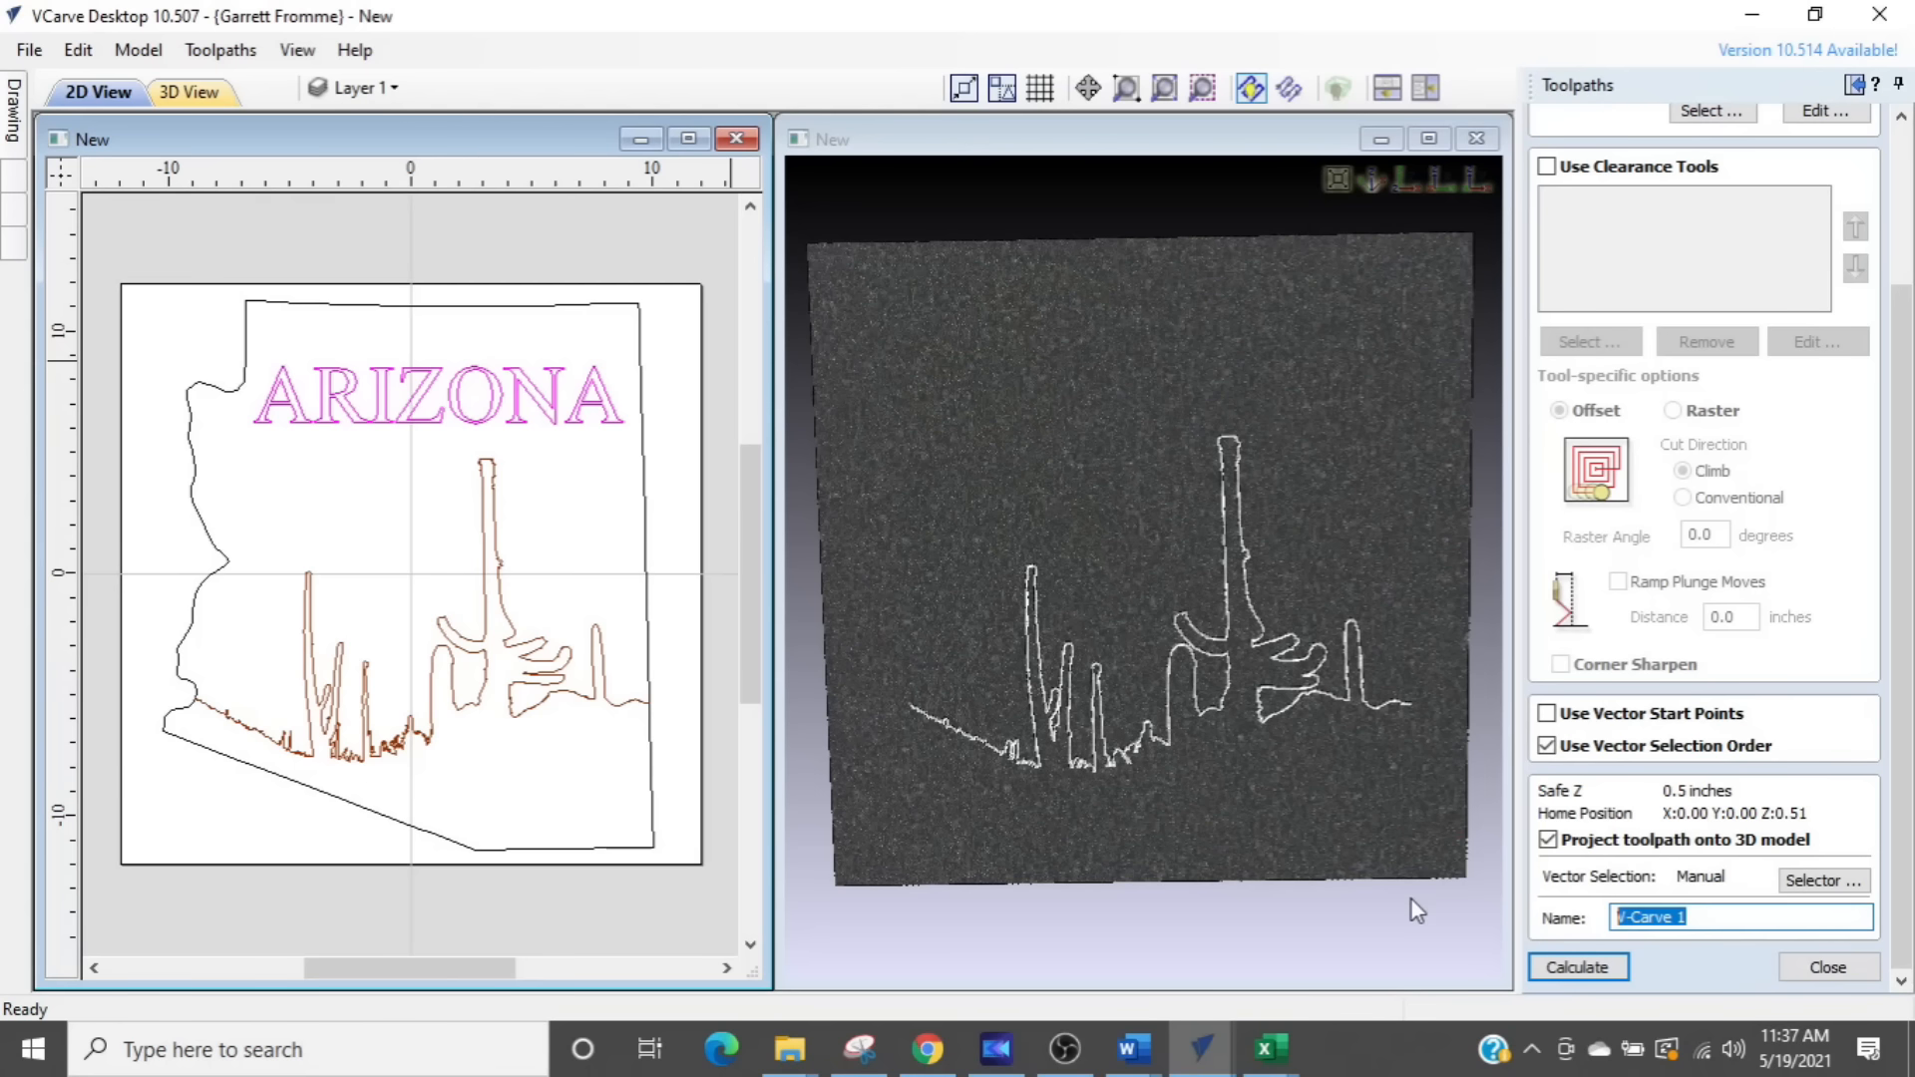
{"action": "type", "text": "Arizona 90d"}
{"action": "left_click", "coordinate": [1576, 967]}
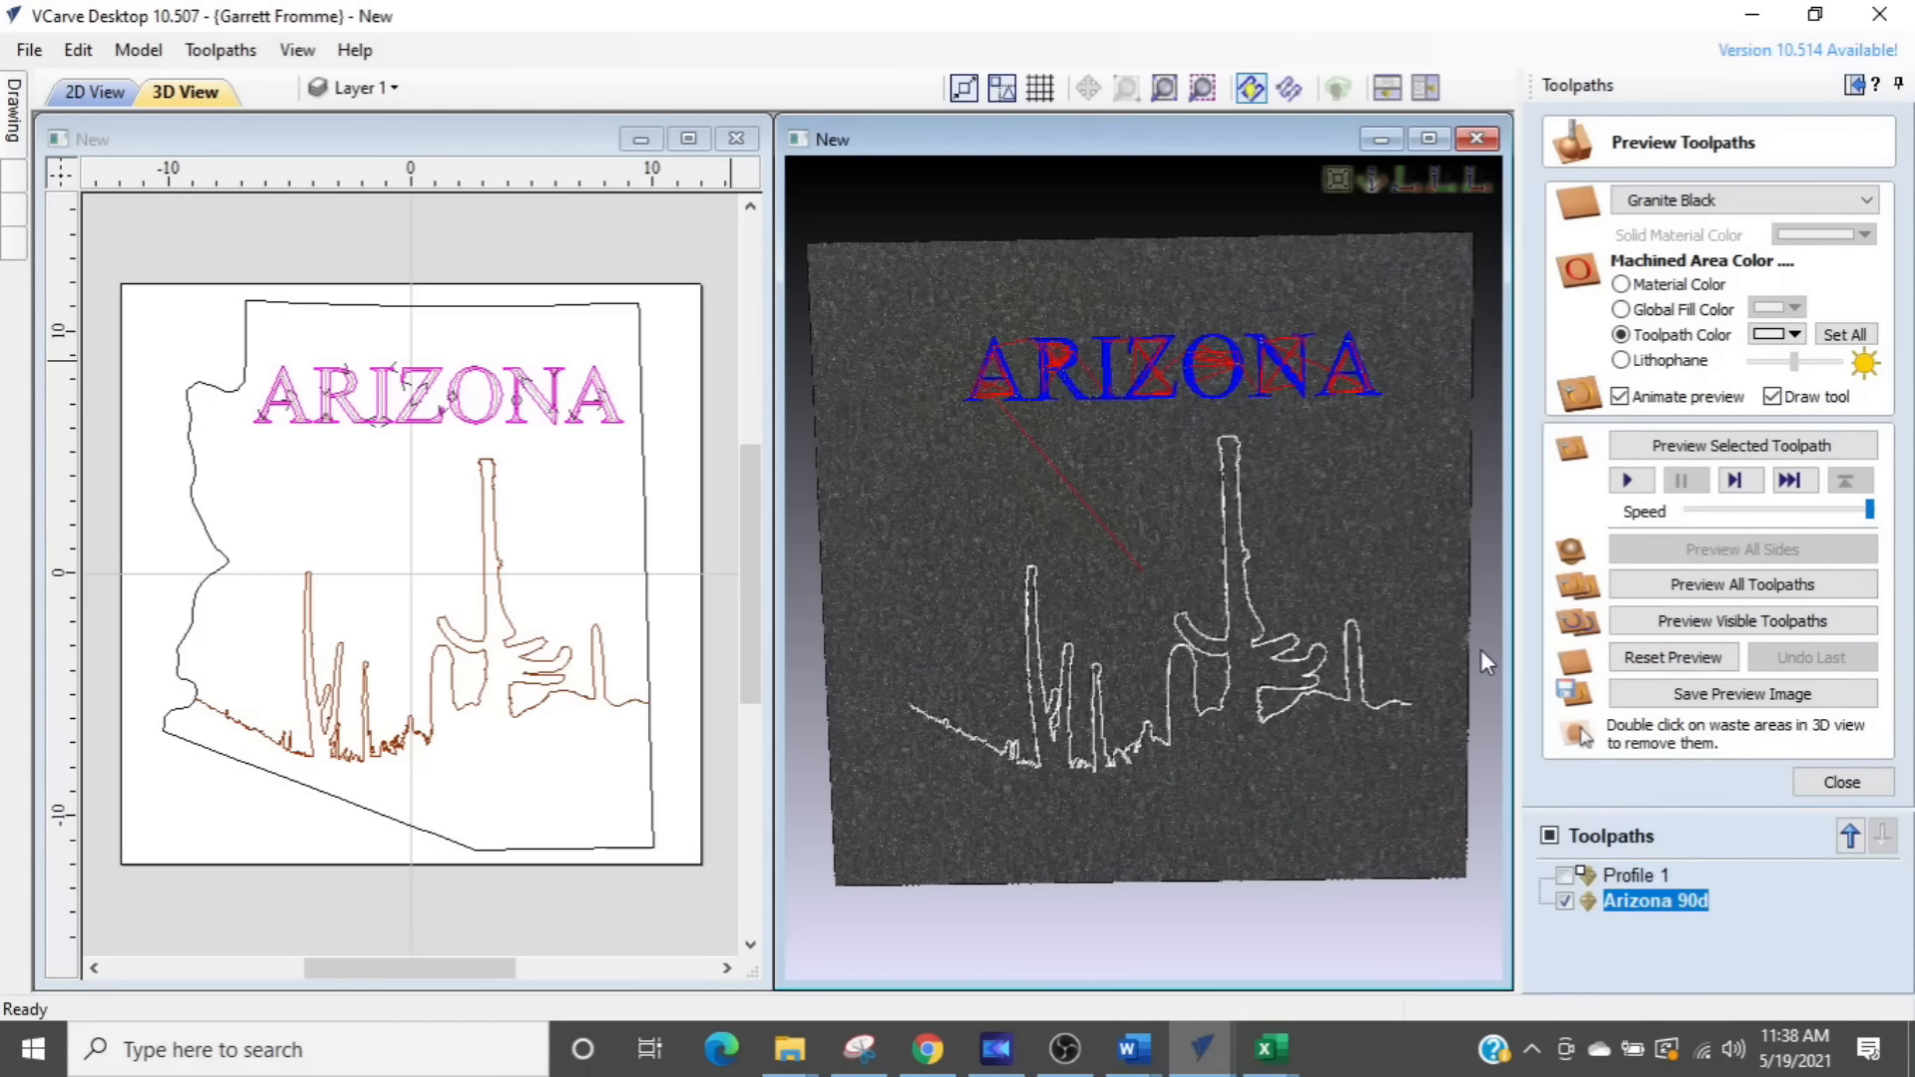
- Set the Arizona 90d toolpath's machined color to white and preview the carved lettering
{"action": "left_click", "coordinate": [1796, 335]}
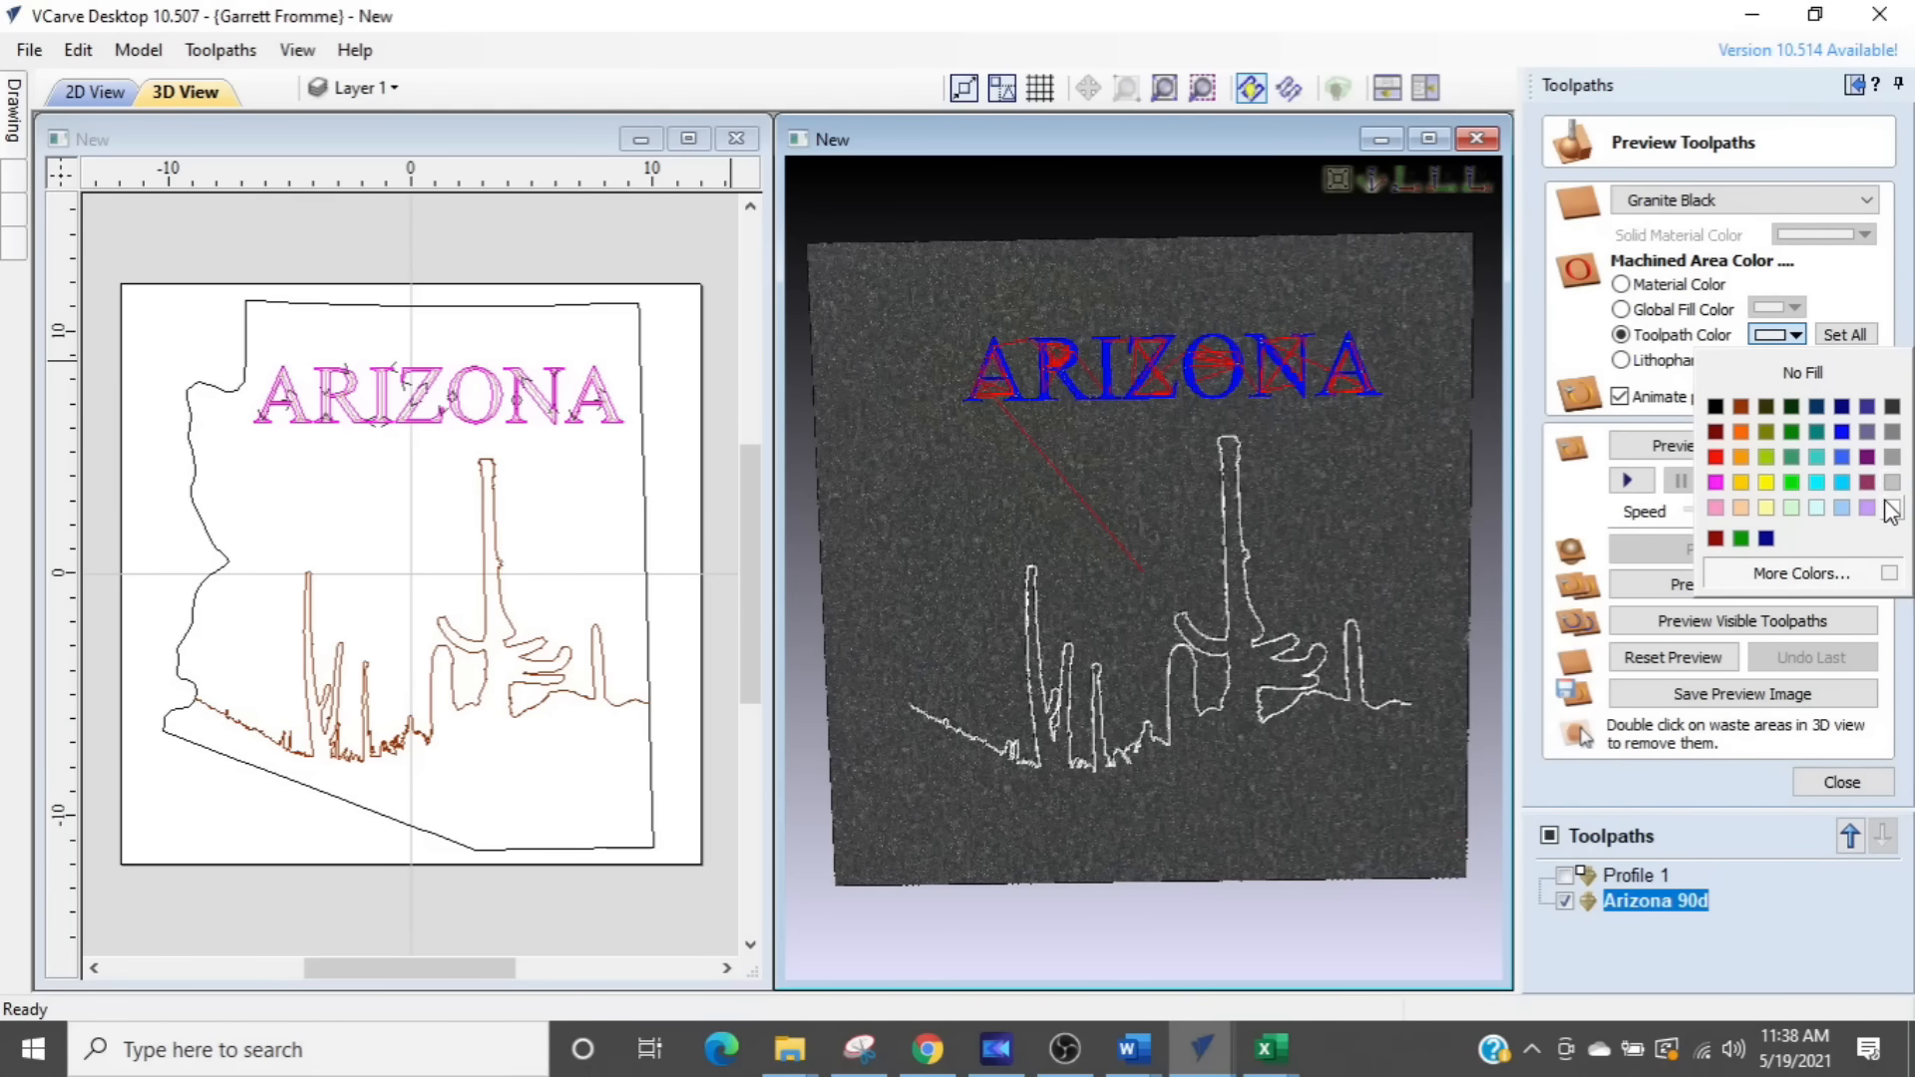
{"action": "left_click", "coordinate": [1892, 510]}
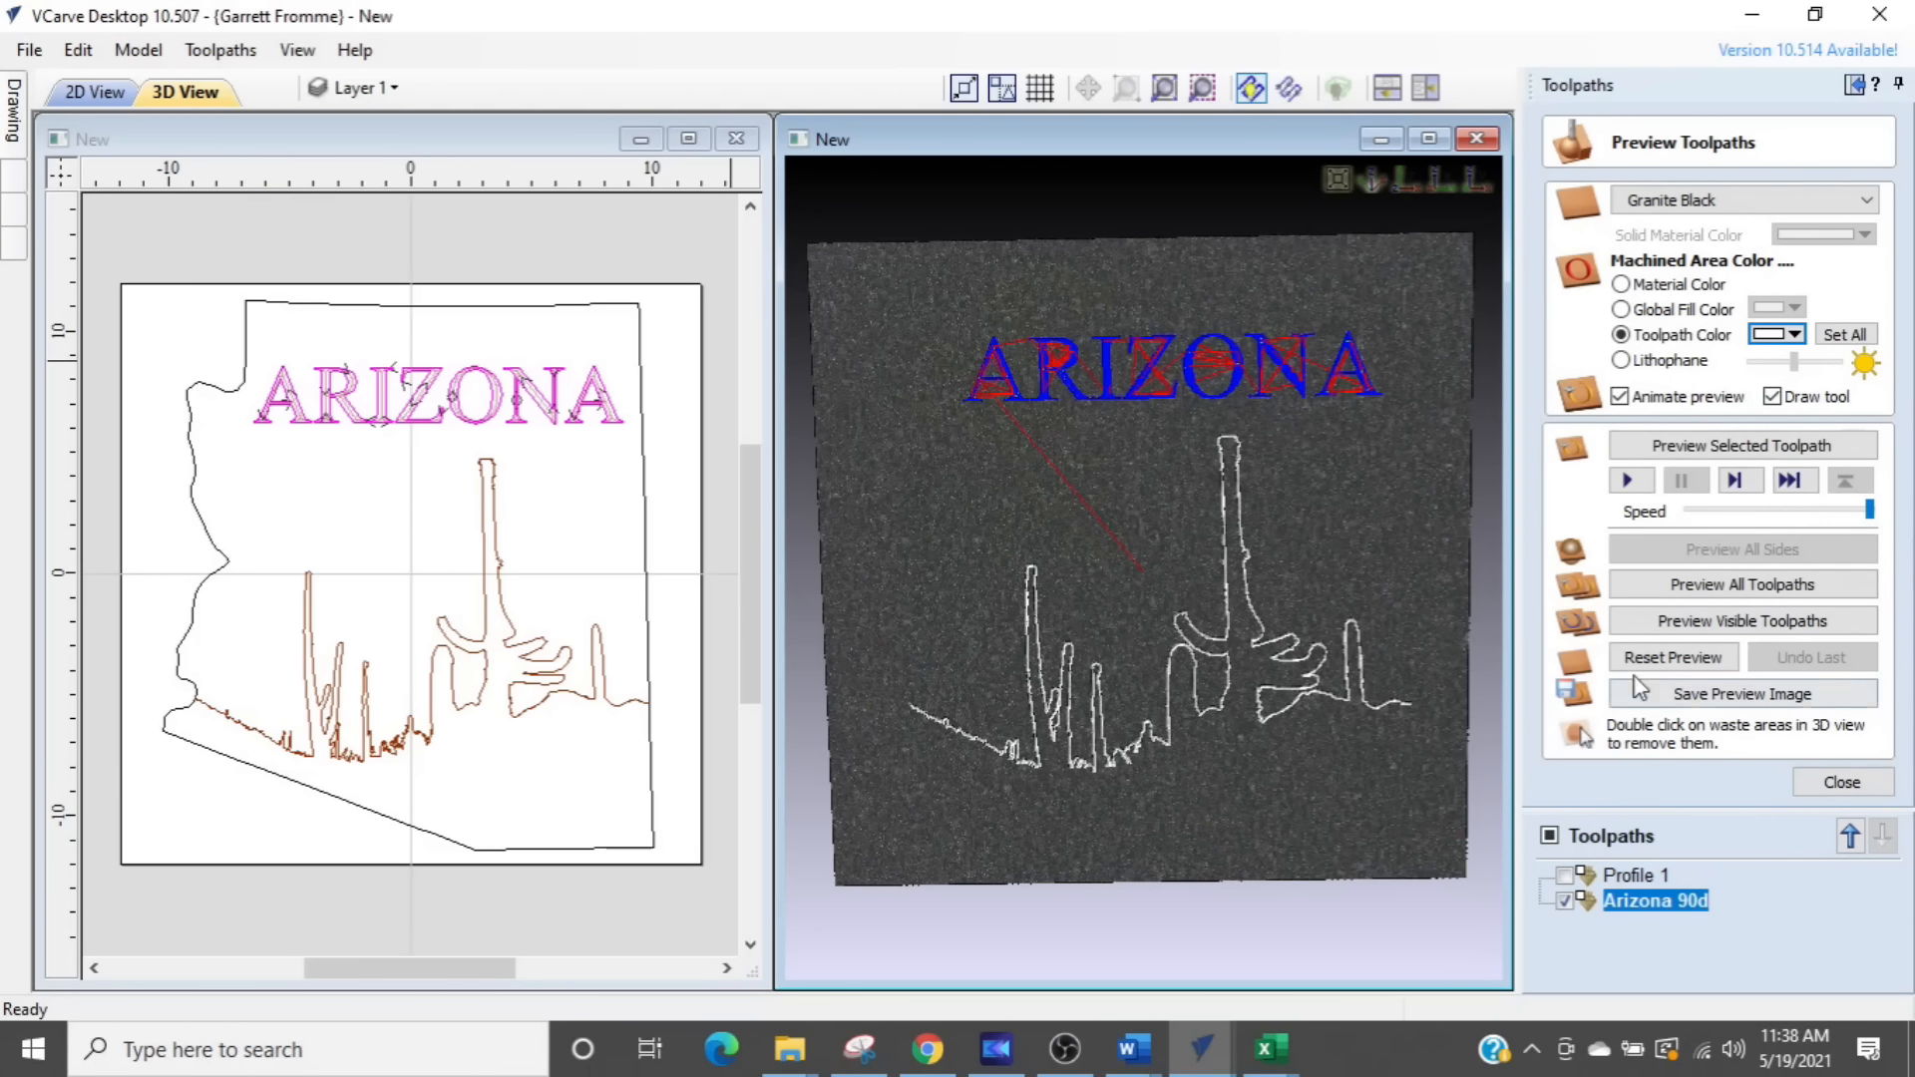
{"action": "left_click", "coordinate": [1648, 449]}
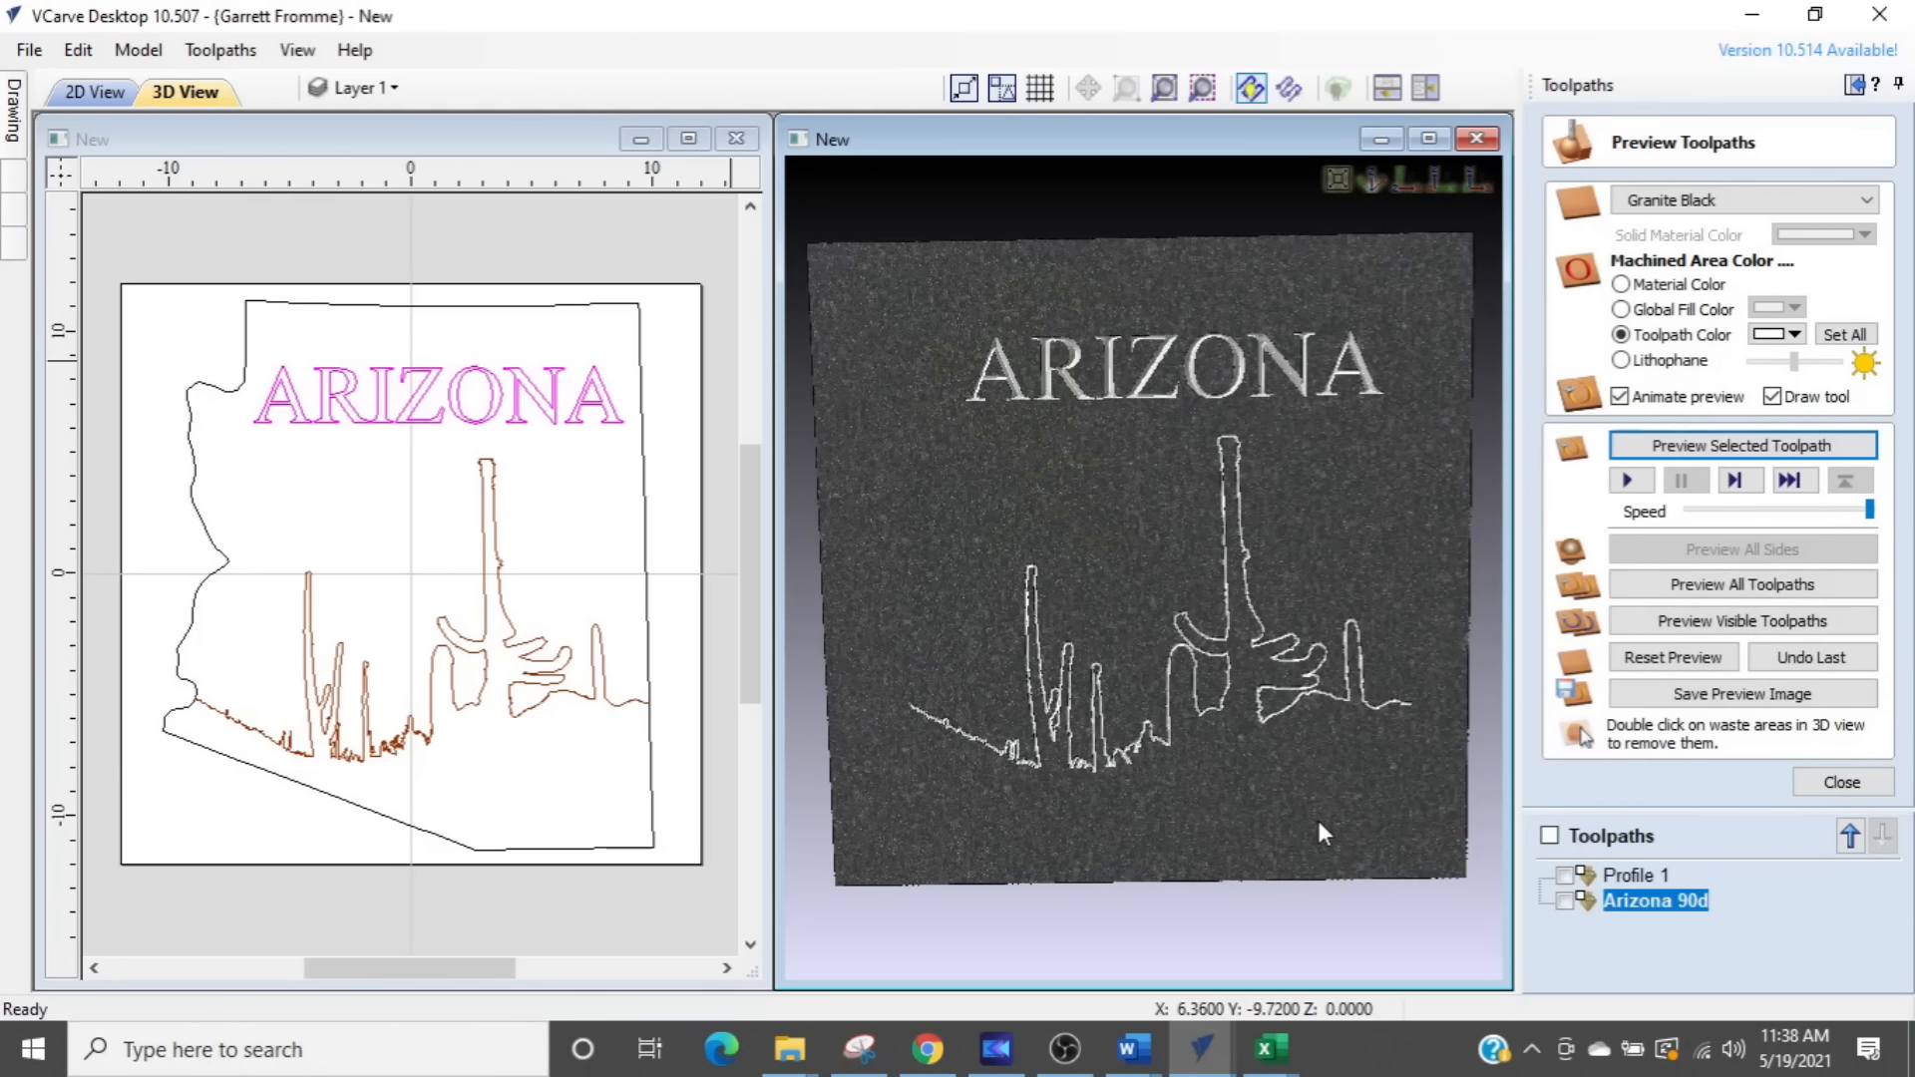
{"action": "left_click", "coordinate": [1821, 784]}
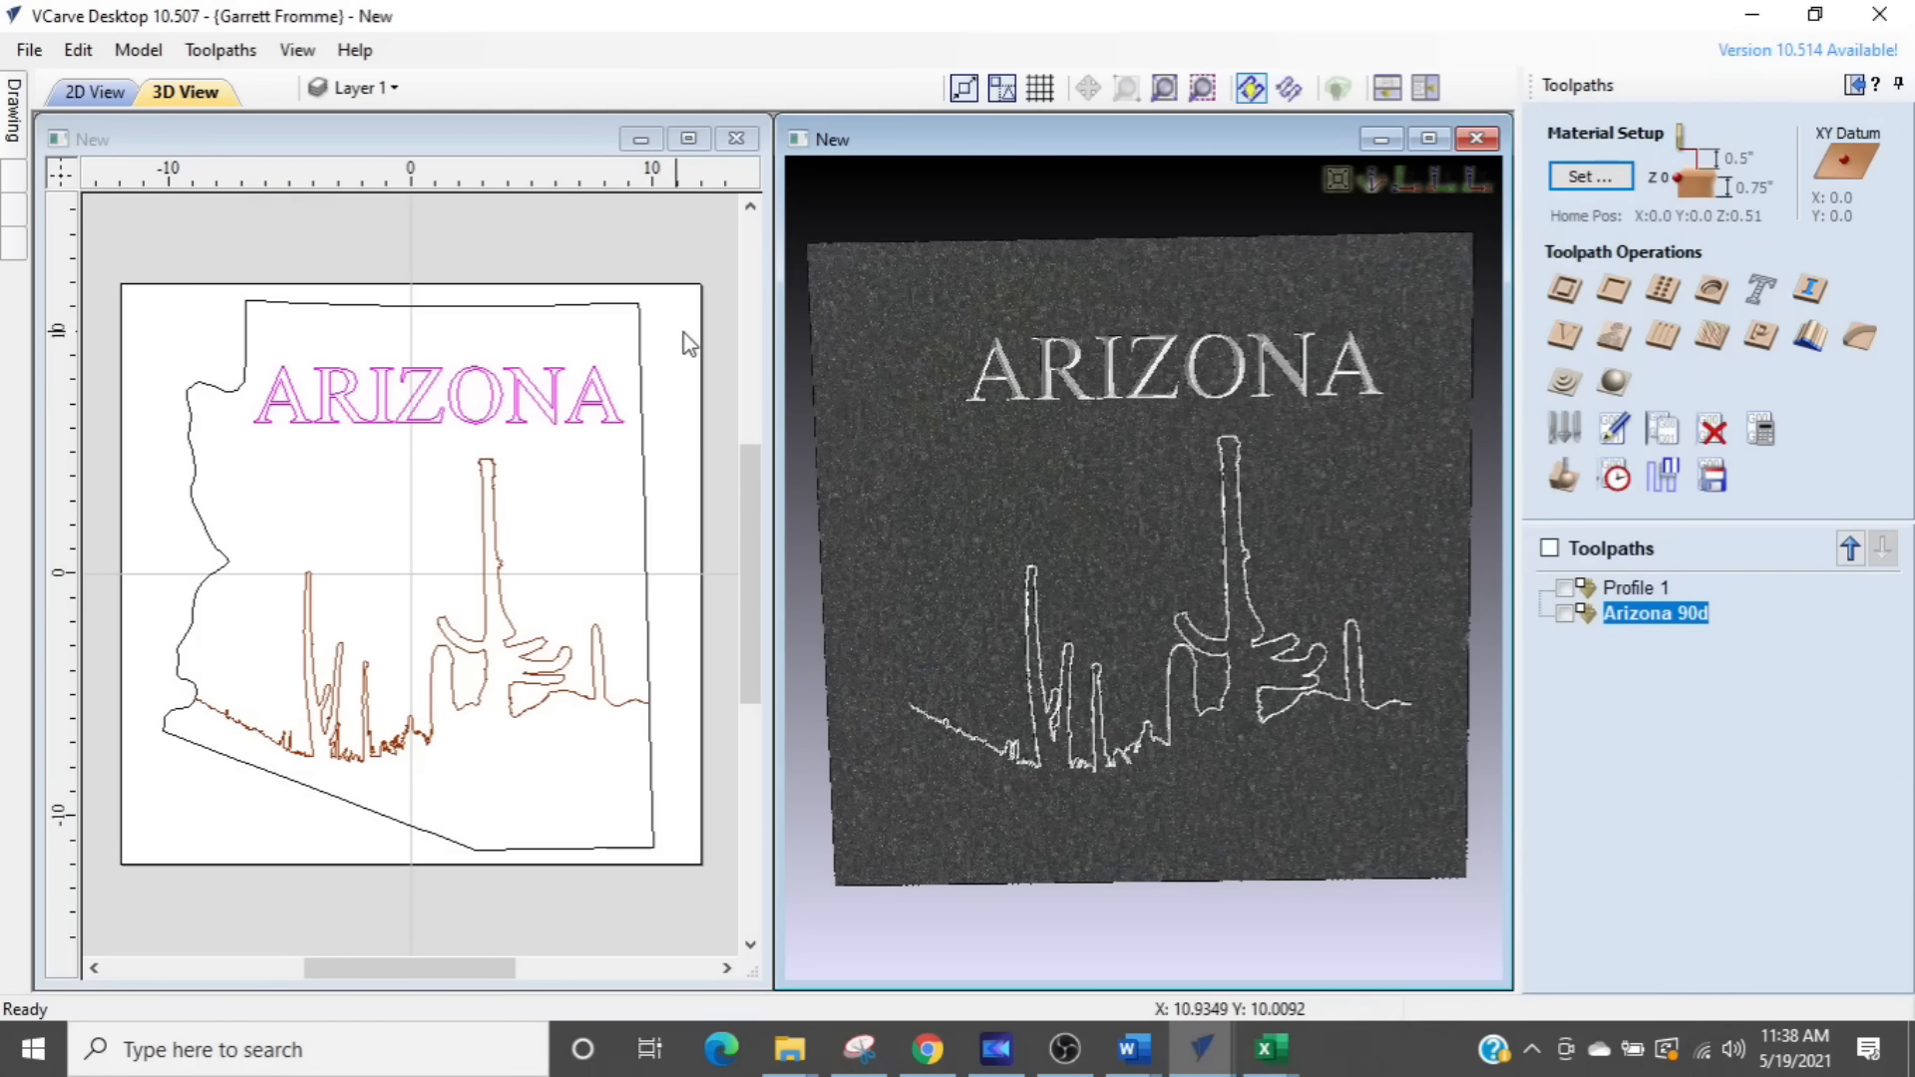
- Set up a profile toolpath outside the state outline using the 1/4" End Mill
{"action": "left_click", "coordinate": [642, 342]}
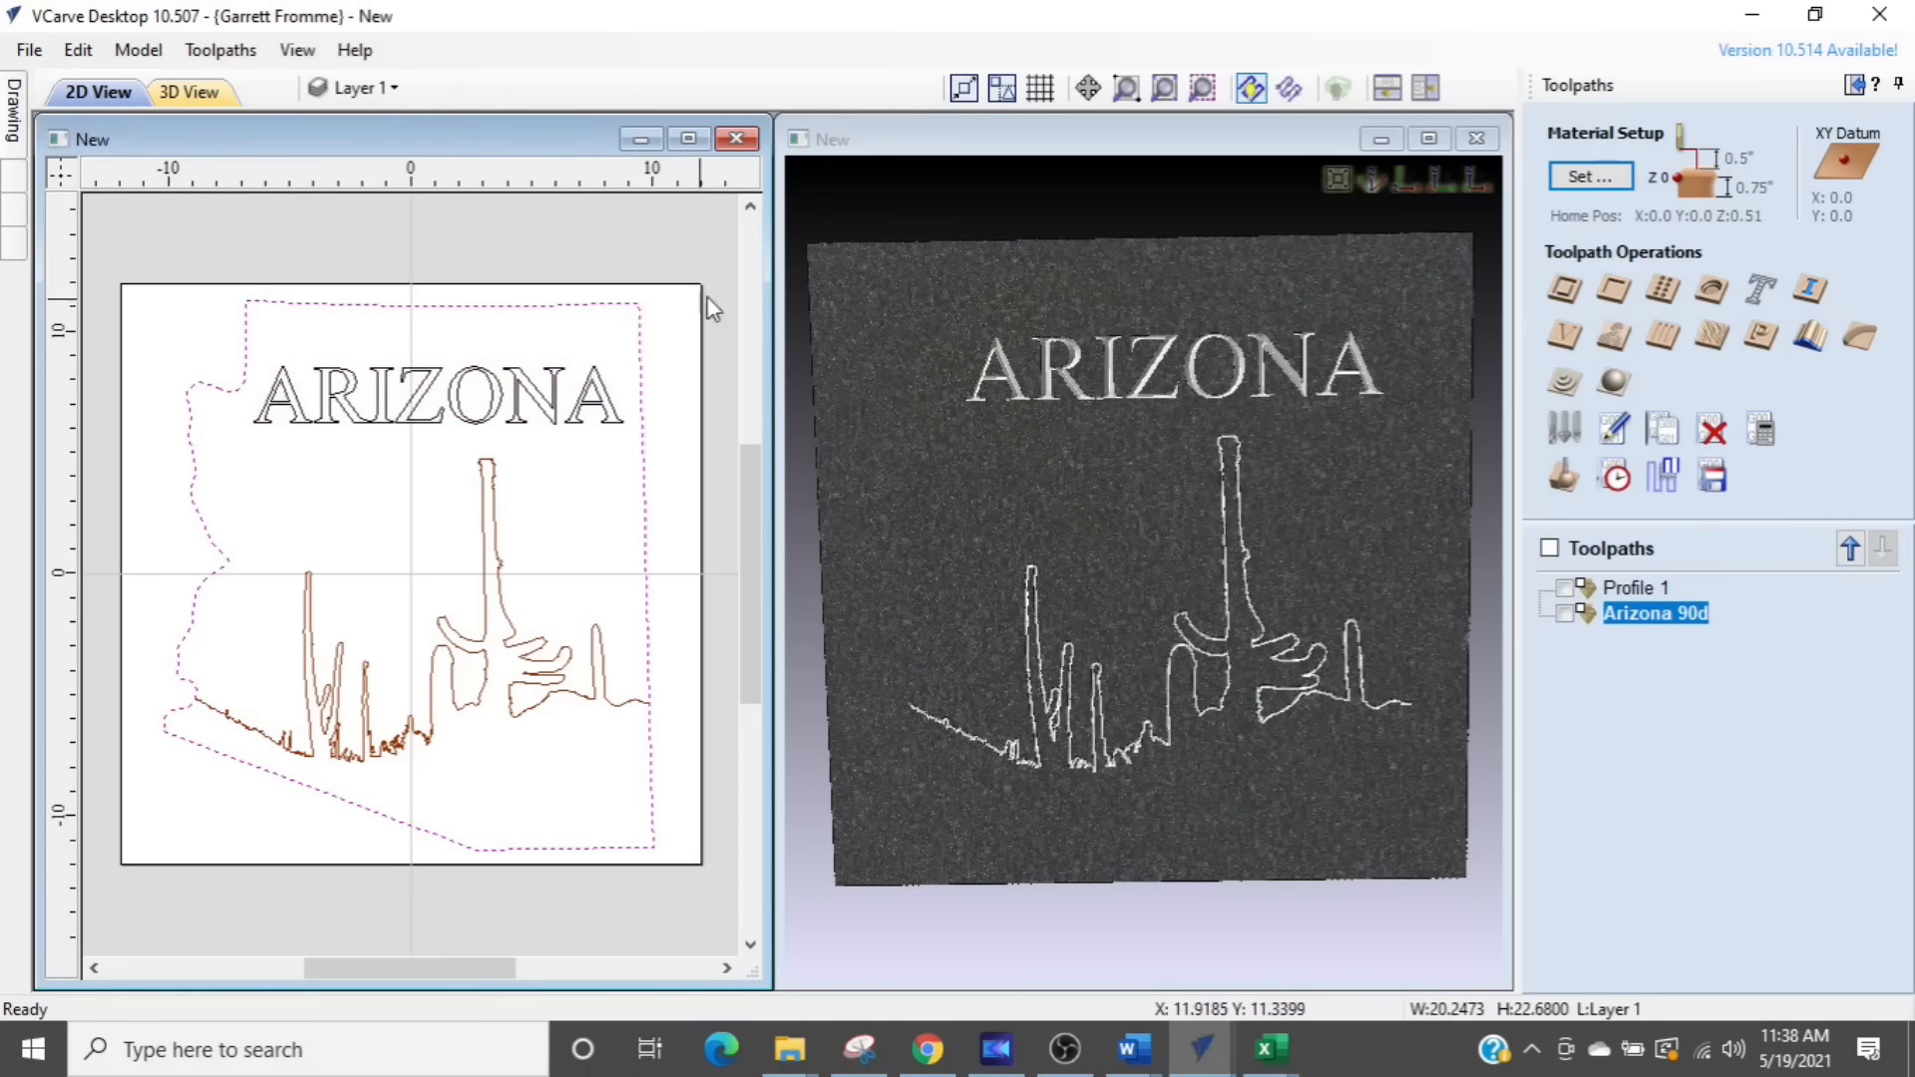
{"action": "left_click", "coordinate": [1564, 290]}
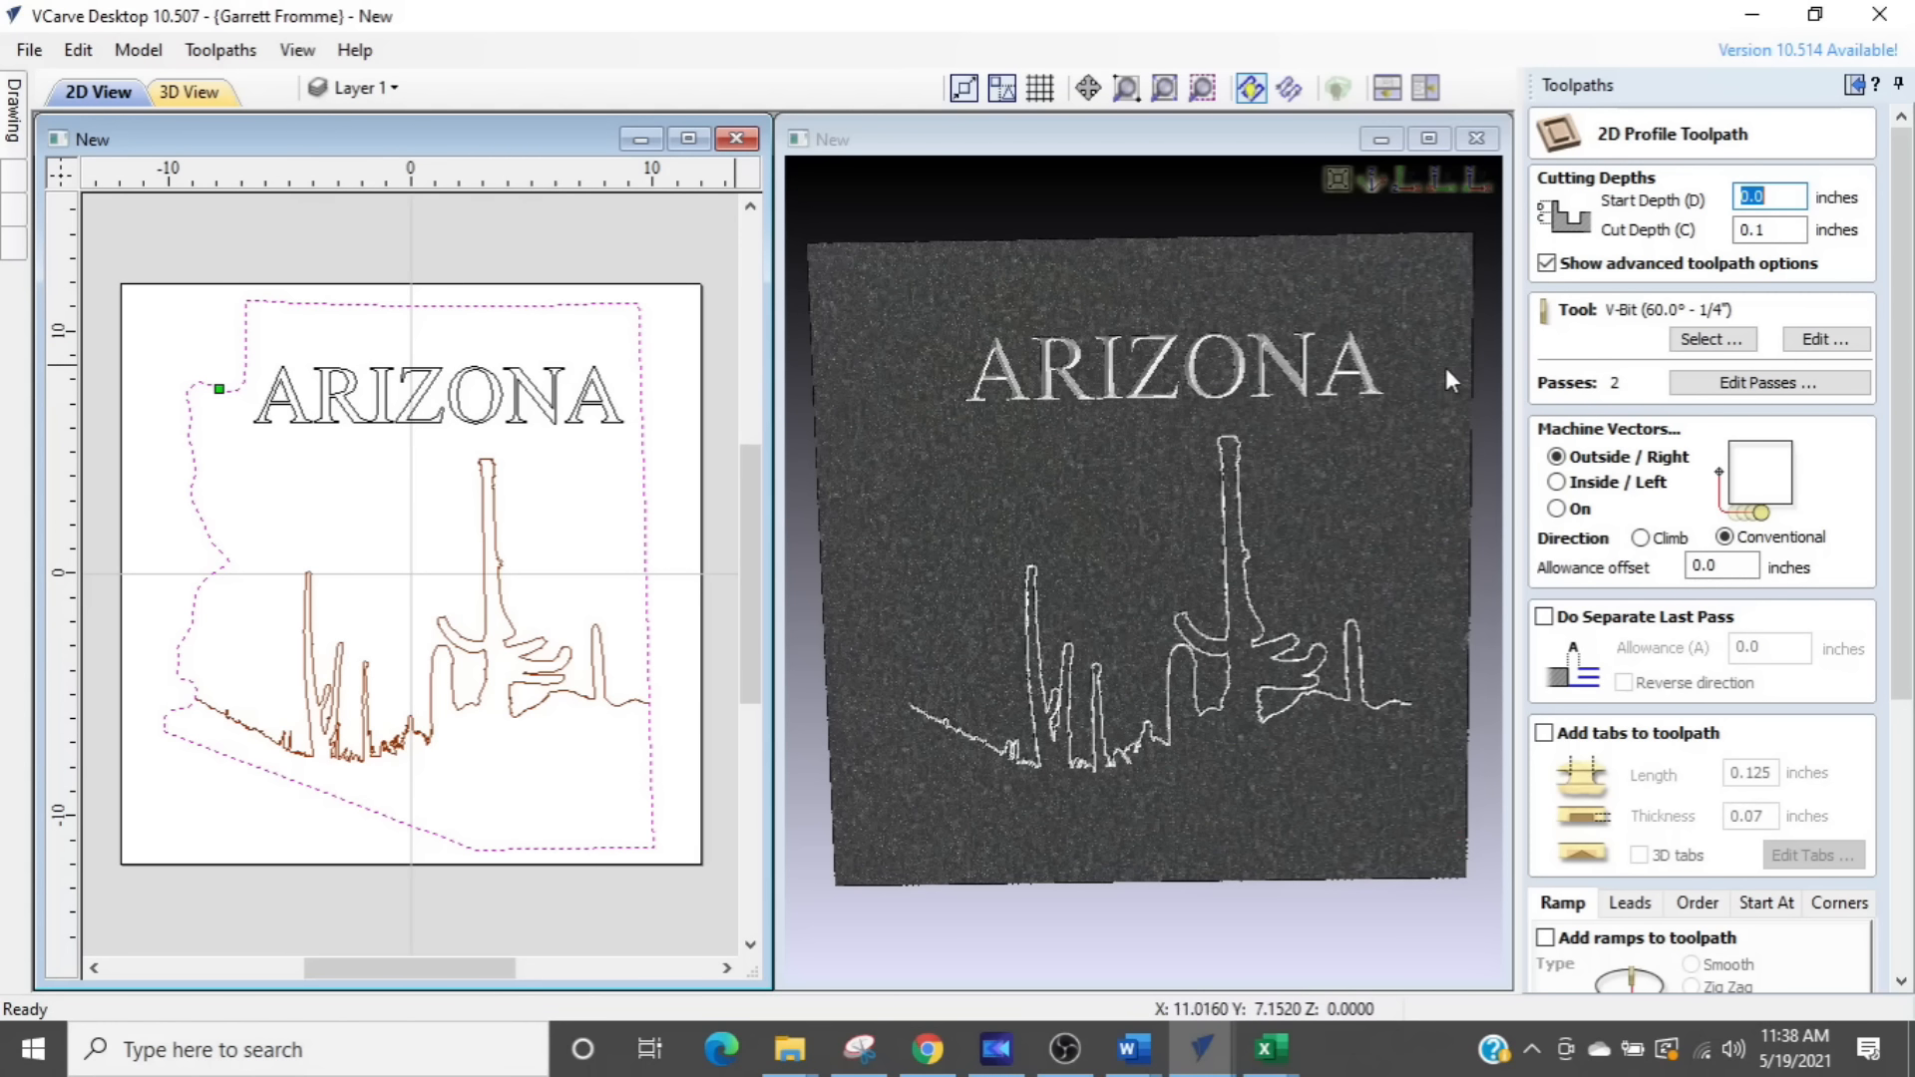
{"action": "left_click", "coordinate": [1708, 340]}
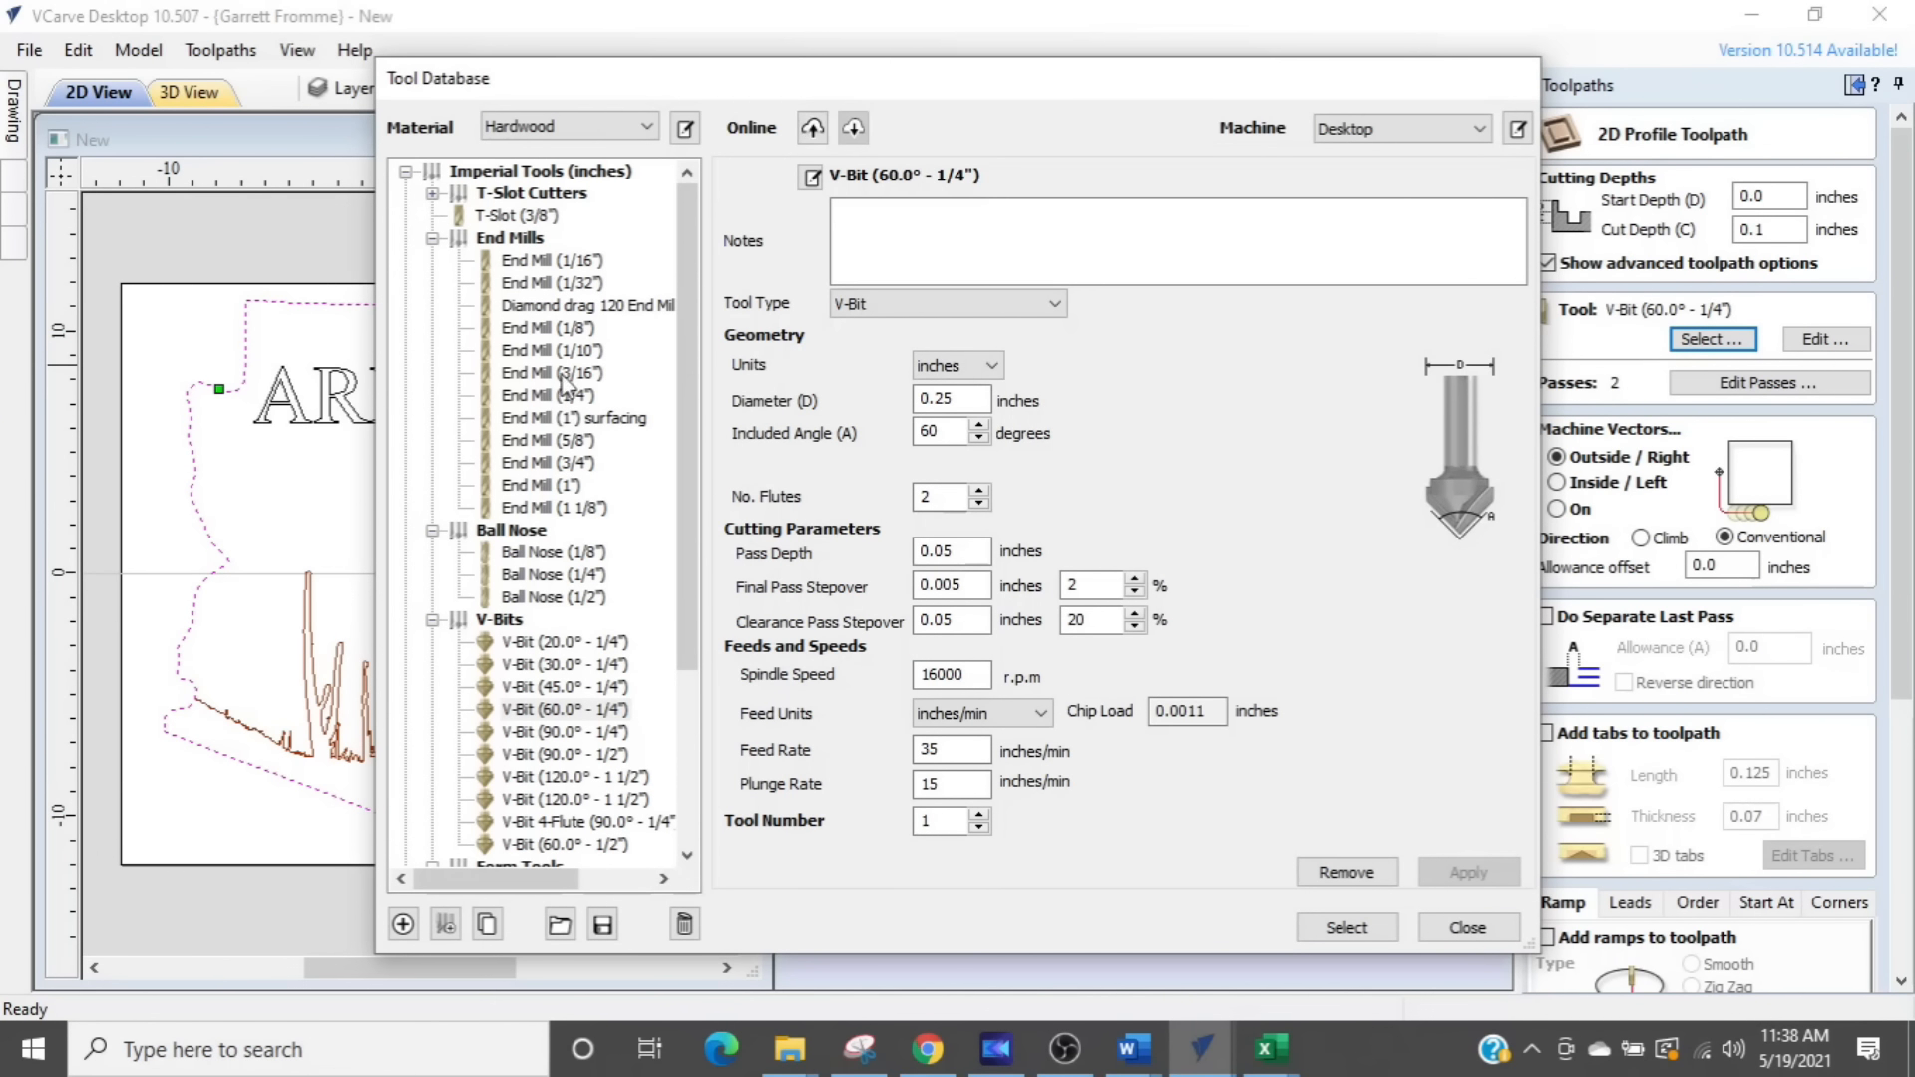
{"action": "left_click", "coordinate": [551, 395]}
{"action": "left_click", "coordinate": [1347, 928]}
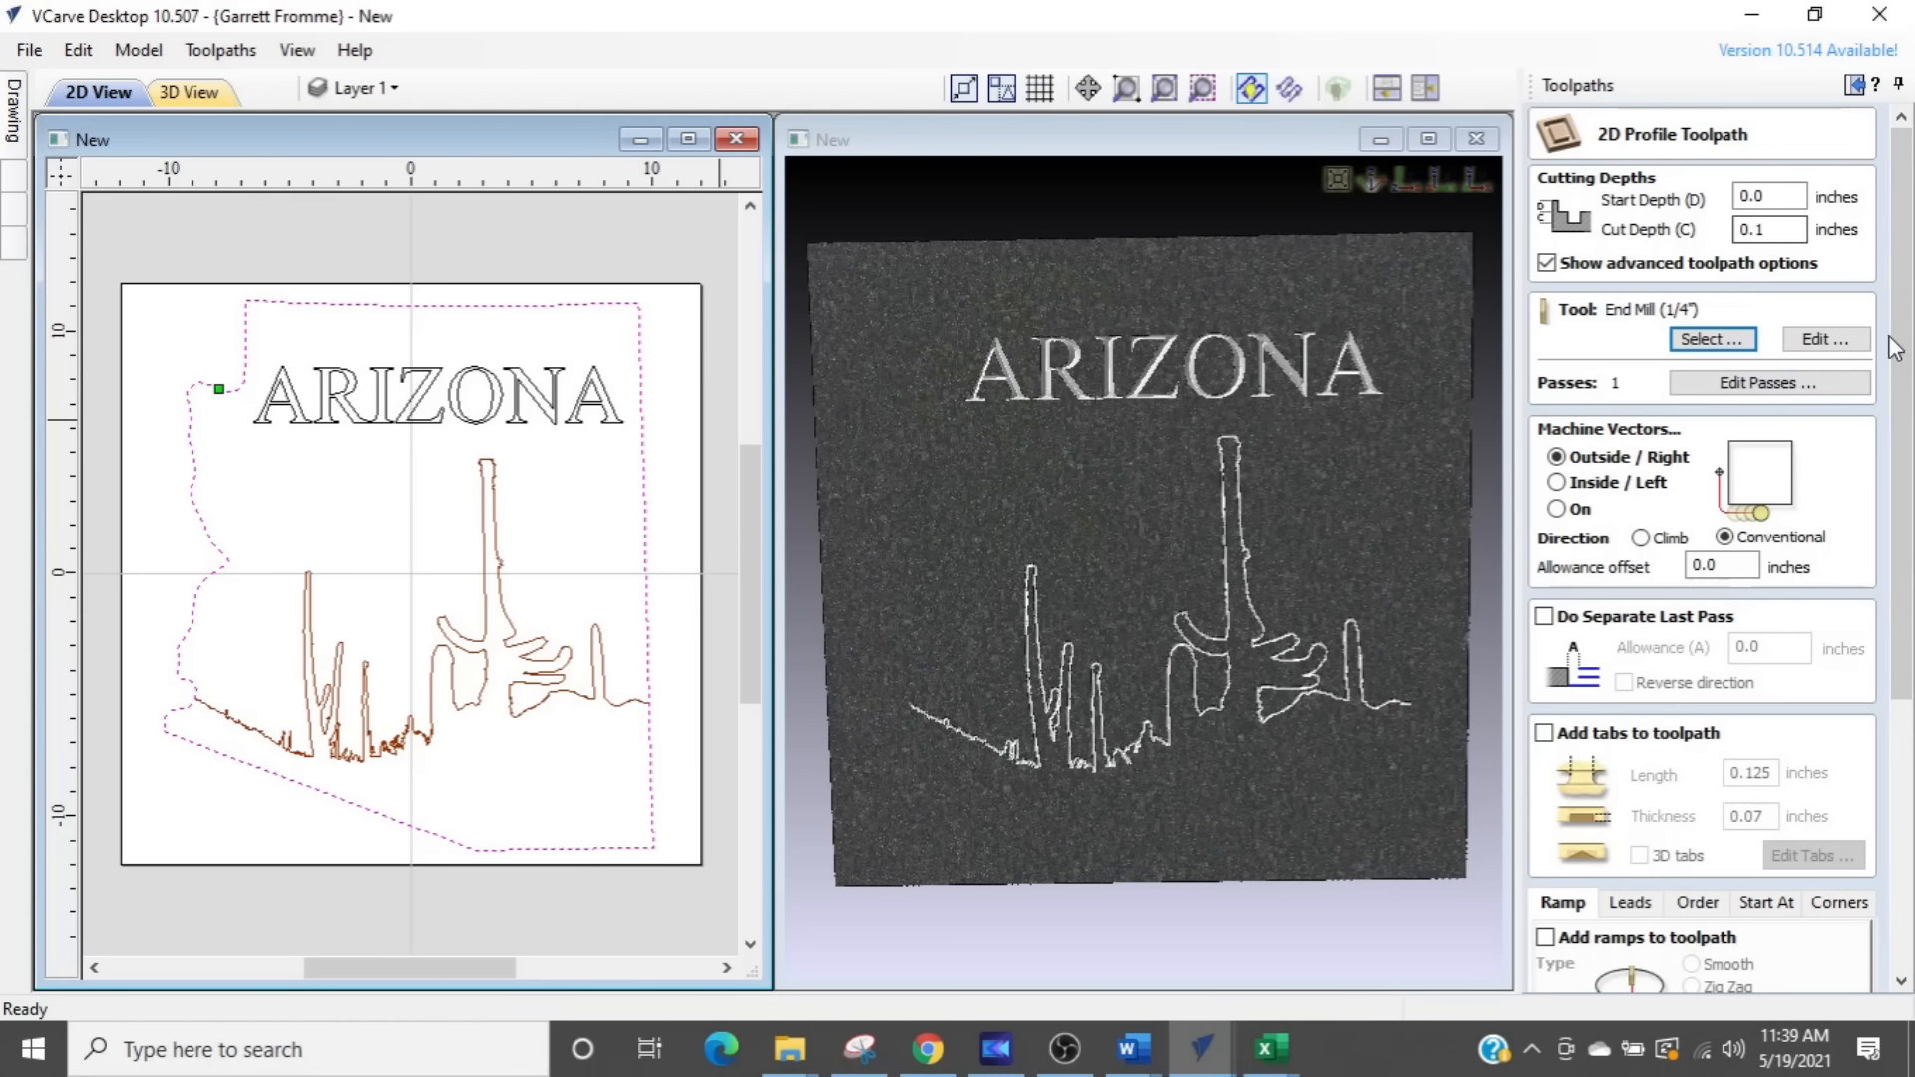
- Set the outline's cut depth to go through the material, name the toolpath arizona cutout 17em and calculate it
{"action": "double_click", "coordinate": [1781, 234]}
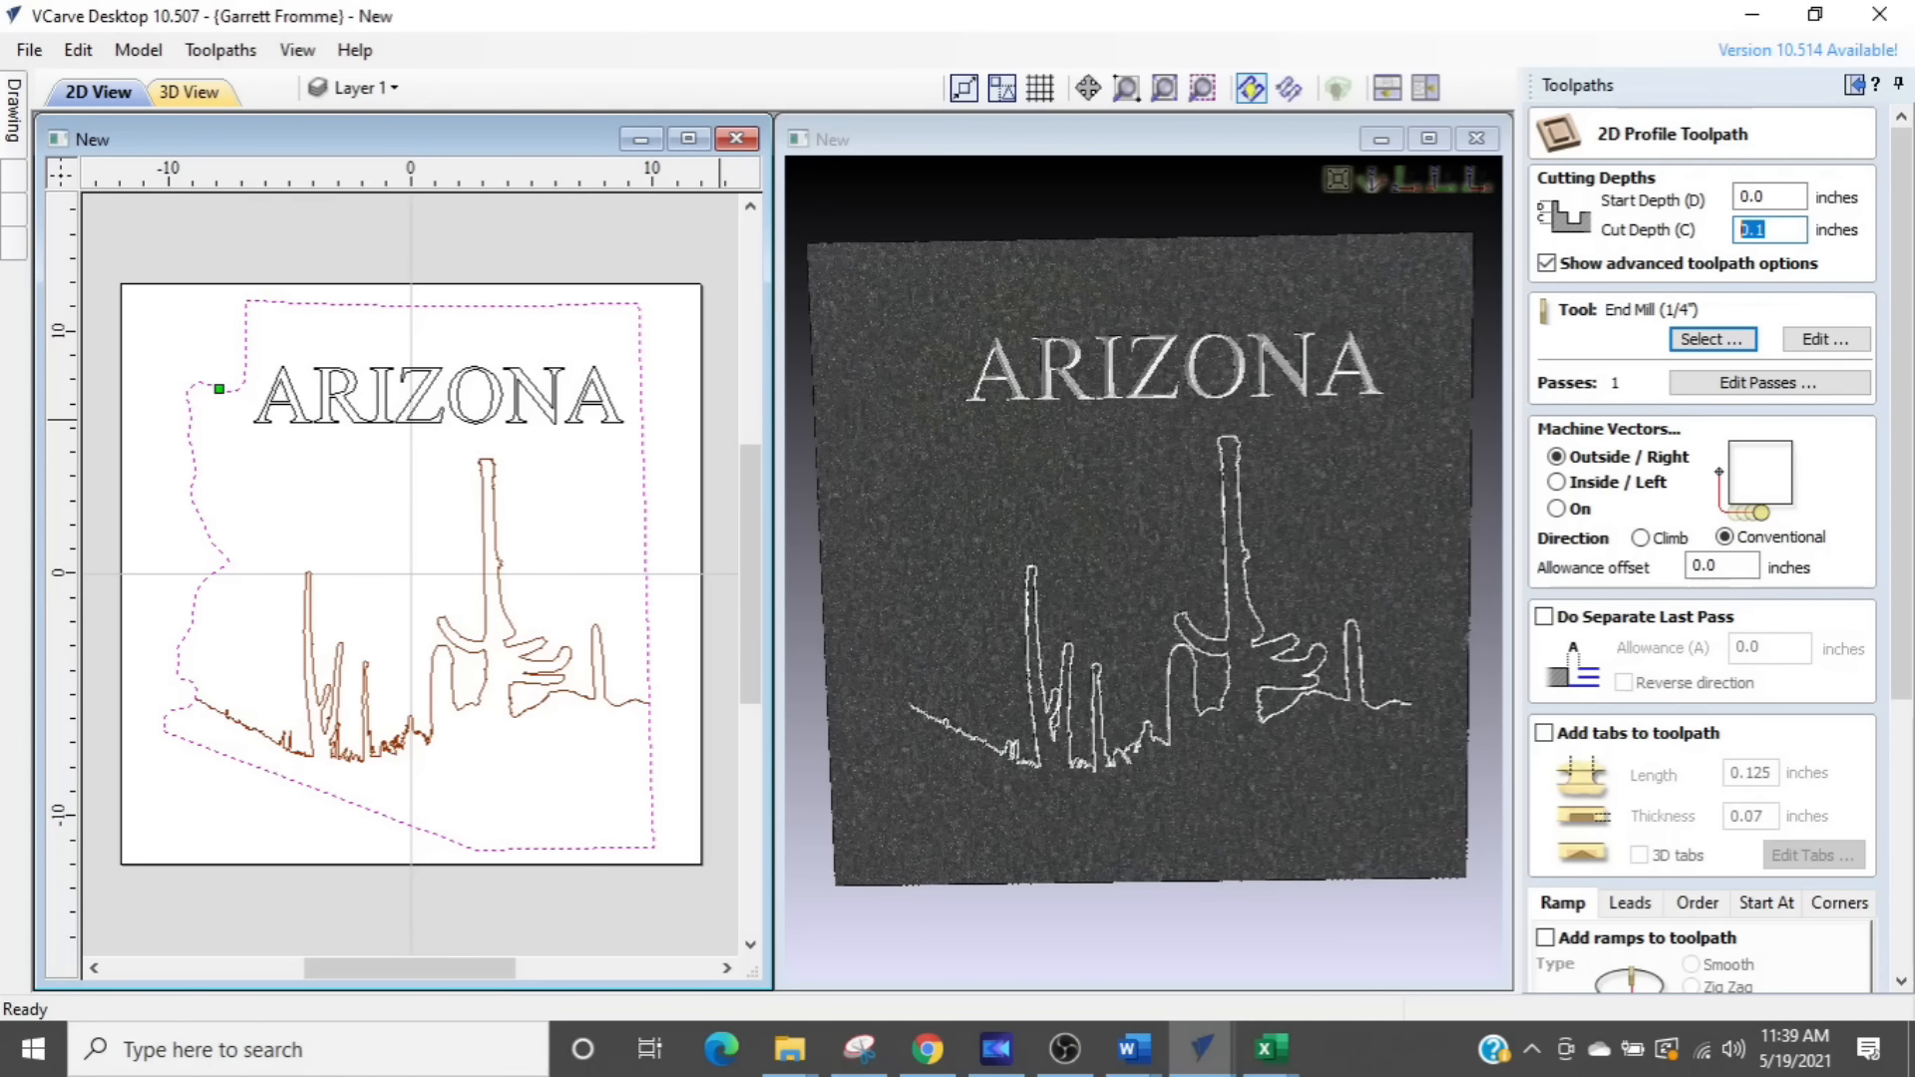
{"action": "type", "text": "2"}
{"action": "left_click_drag", "start_coordinate": [1899, 504], "coordinate": [1897, 783]}
{"action": "left_click_drag", "start_coordinate": [1678, 917], "coordinate": [1459, 927]}
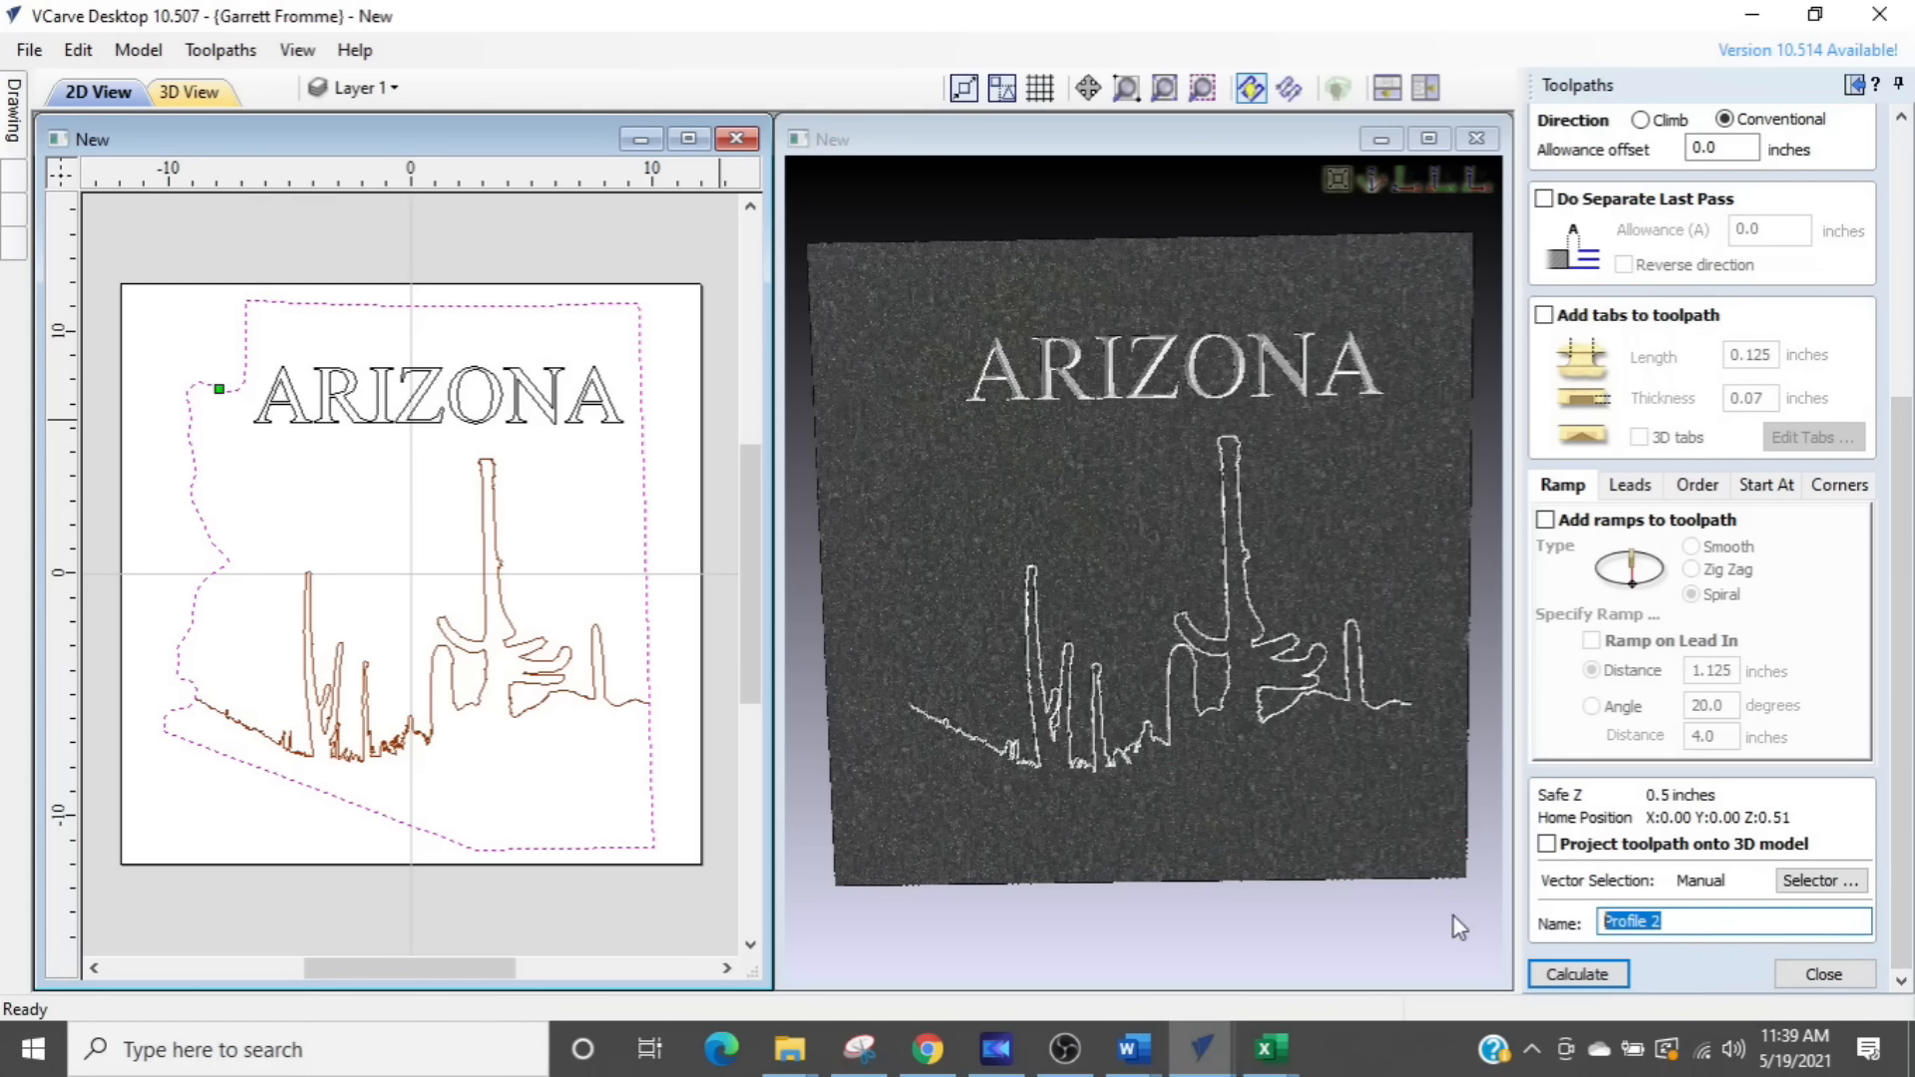
{"action": "type", "text": "arizona cutou"}
{"action": "type", "text": "t "}
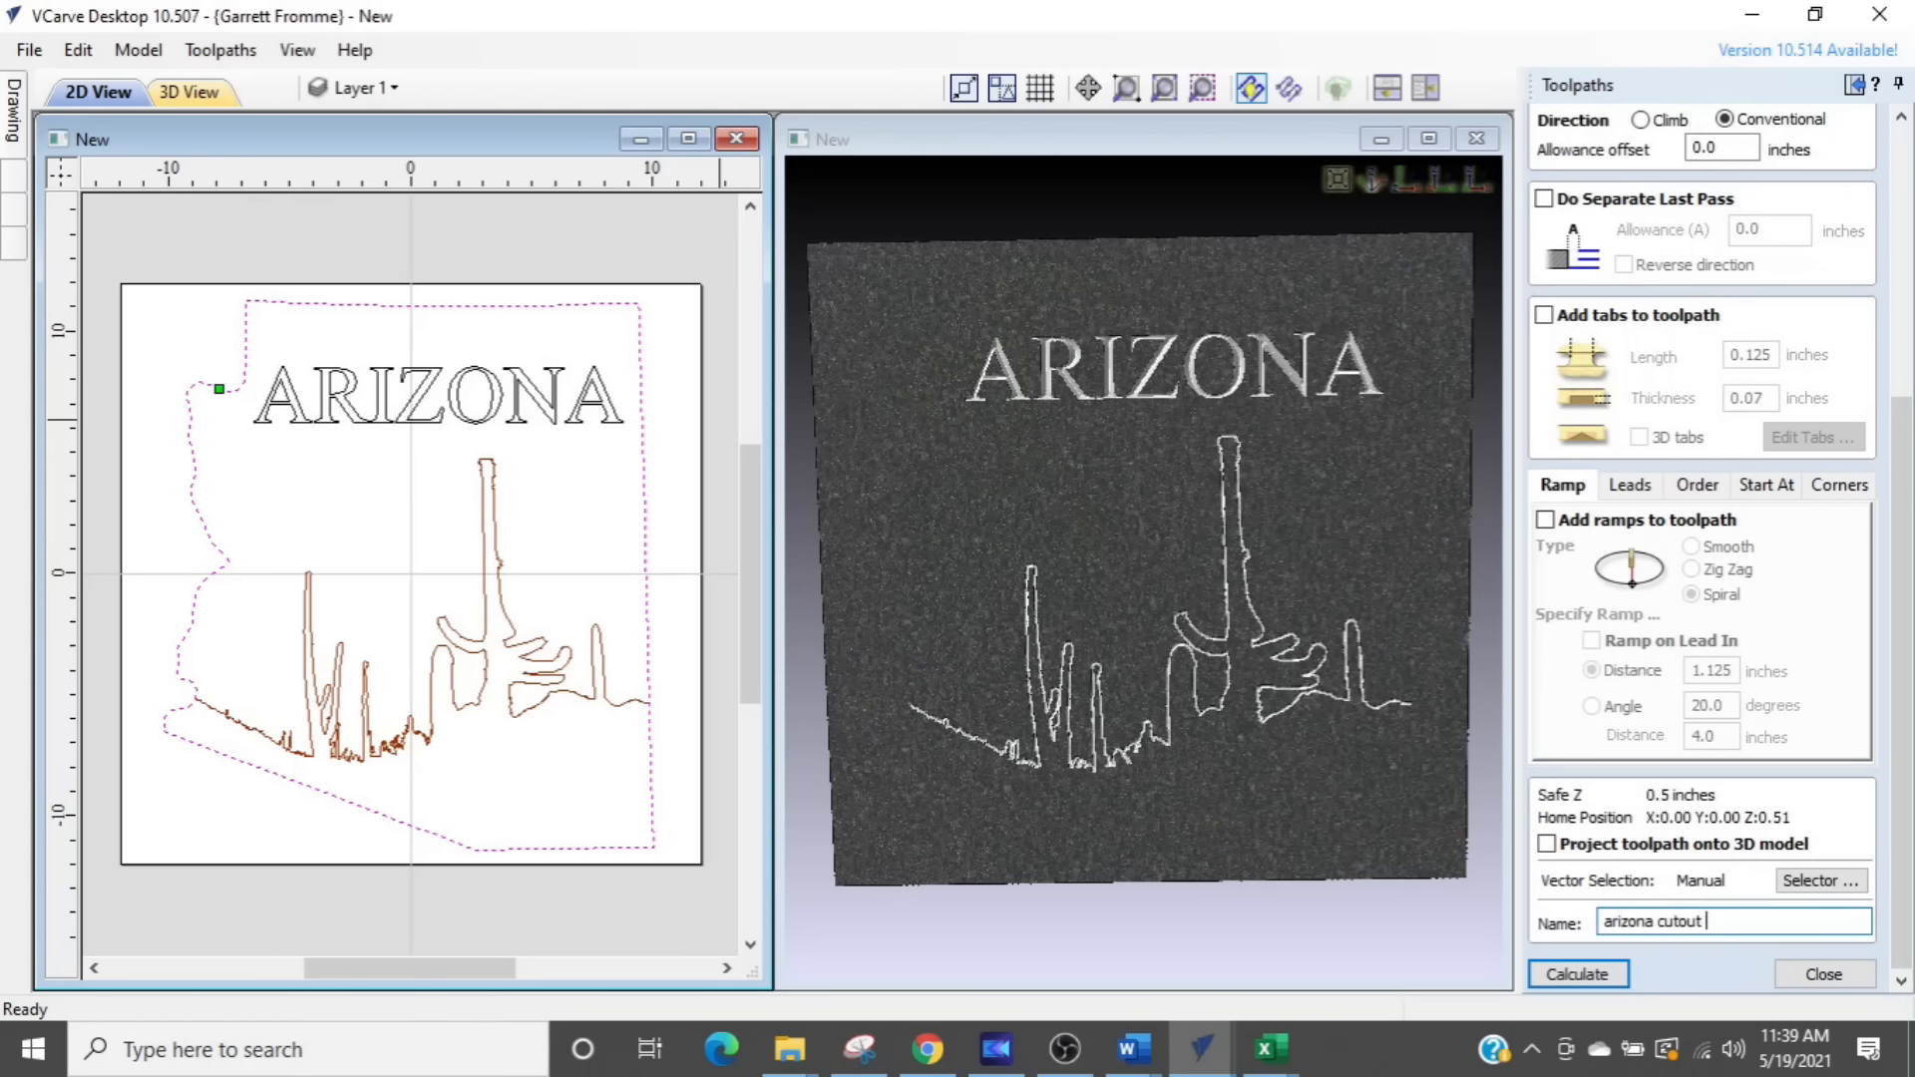
{"action": "type", "text": "17em"}
{"action": "left_click", "coordinate": [1600, 976]}
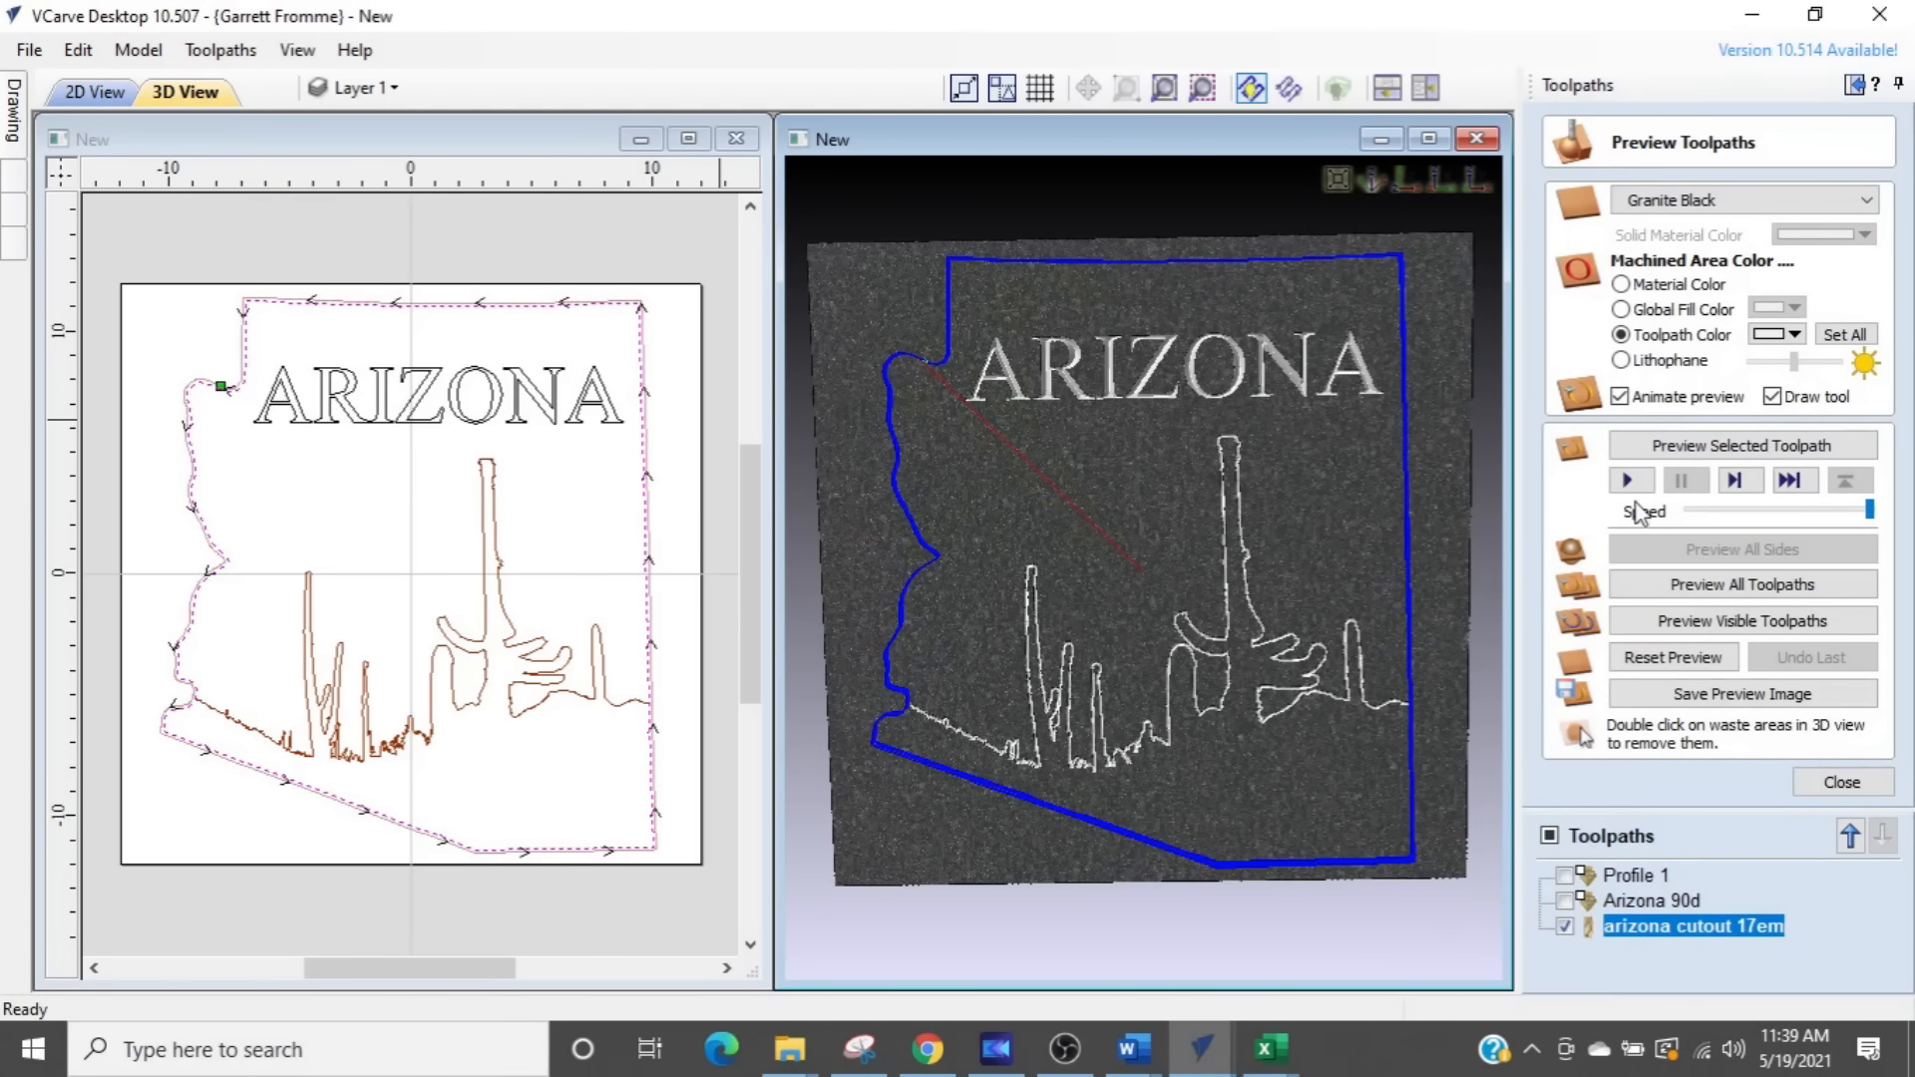
- Preview the arizona cutout 17em toolpath, remove the waste around the state, and inspect the part in a maximized 3D view
{"action": "left_click", "coordinate": [1660, 457]}
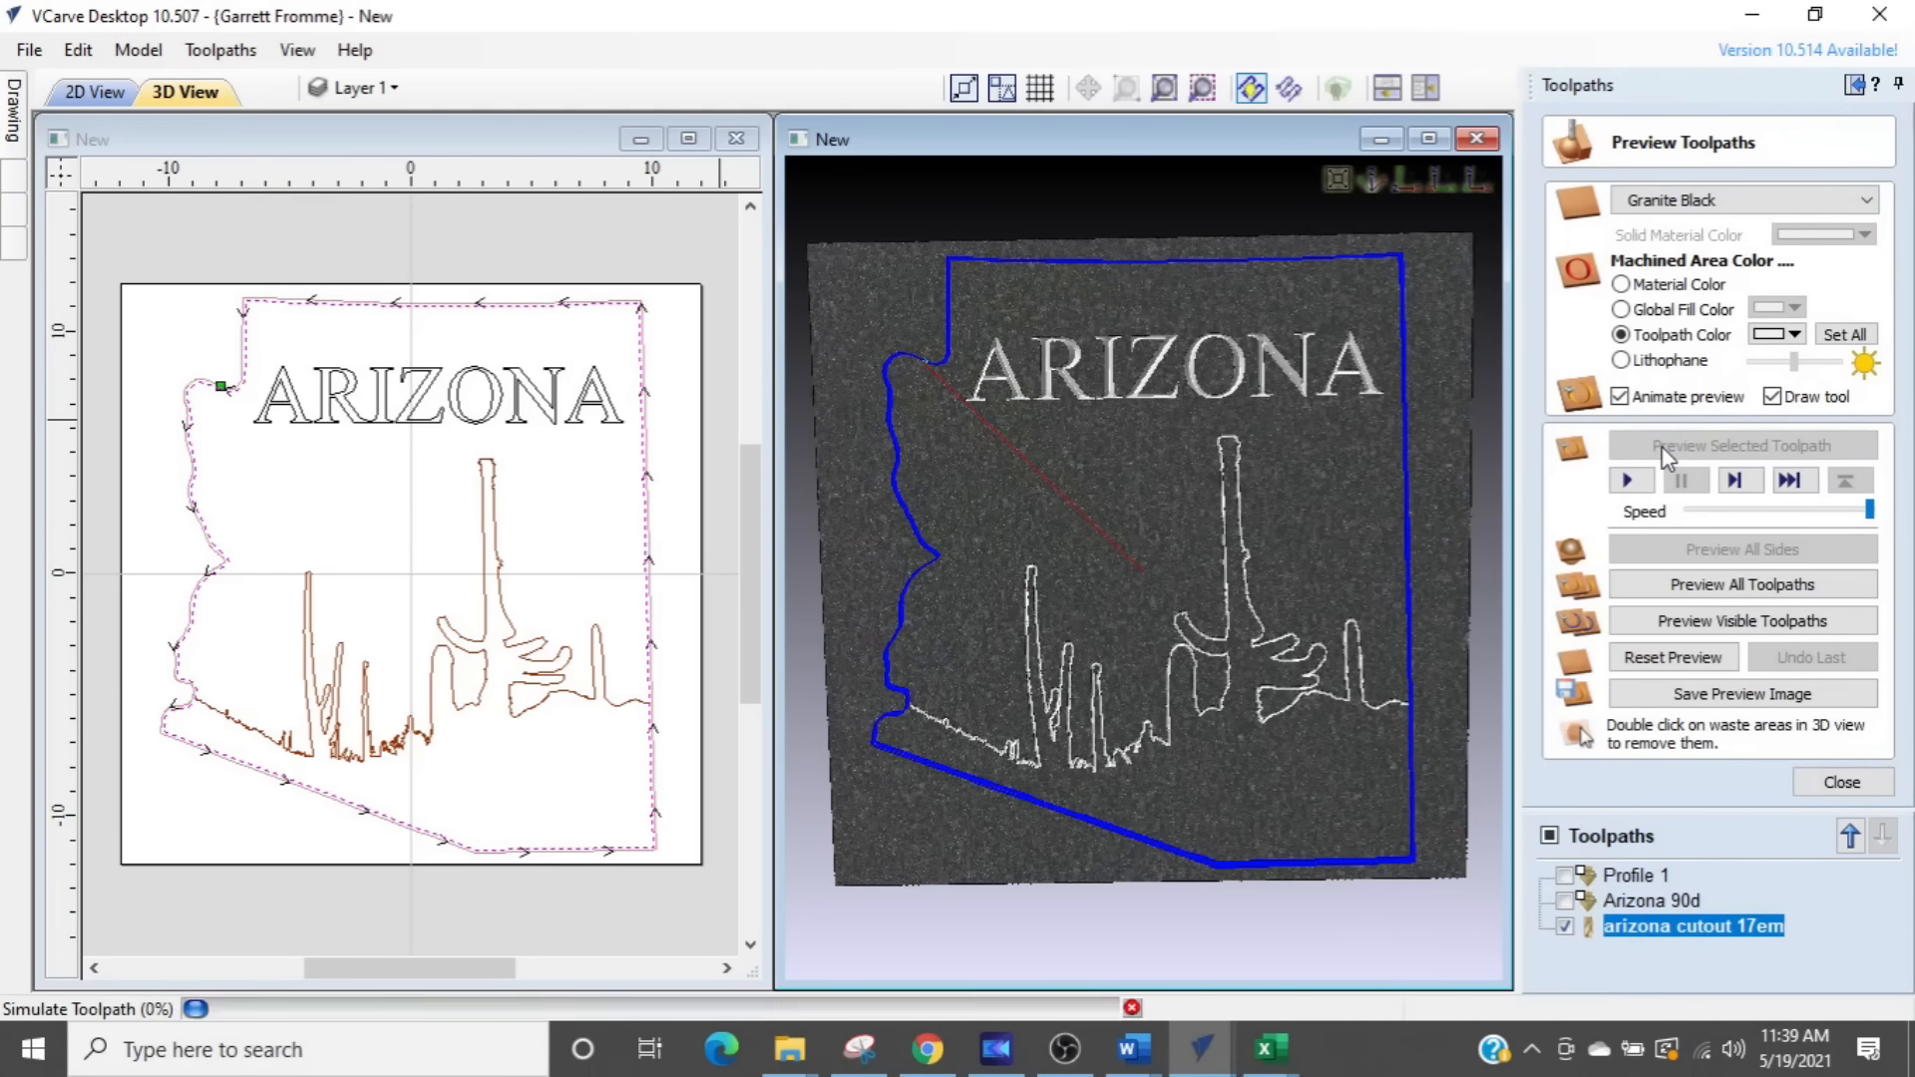
{"action": "double_click", "coordinate": [872, 345]}
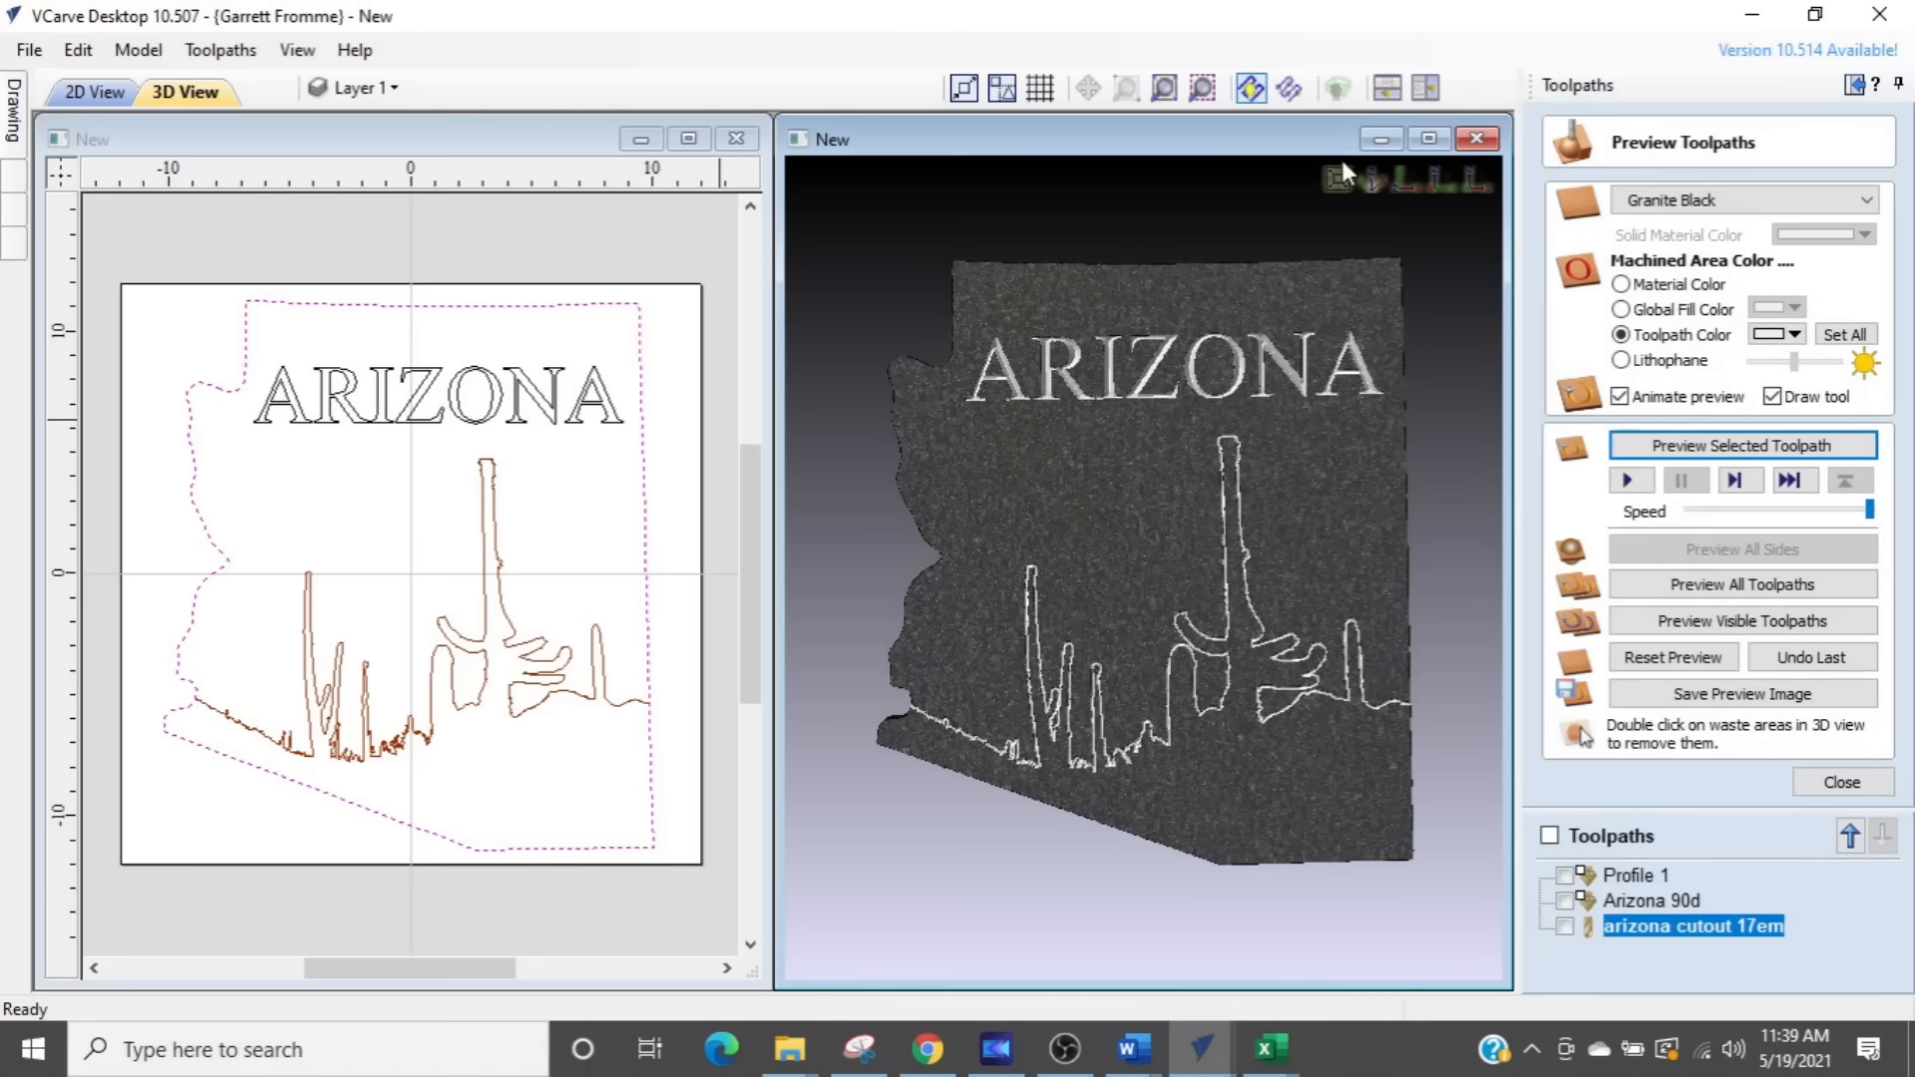
{"action": "left_click", "coordinate": [1428, 142]}
{"action": "scroll", "coordinate": [928, 626], "scroll_direction": "down", "scroll_amount": 2}
{"action": "left_click_drag", "start_coordinate": [826, 548], "coordinate": [733, 548]}
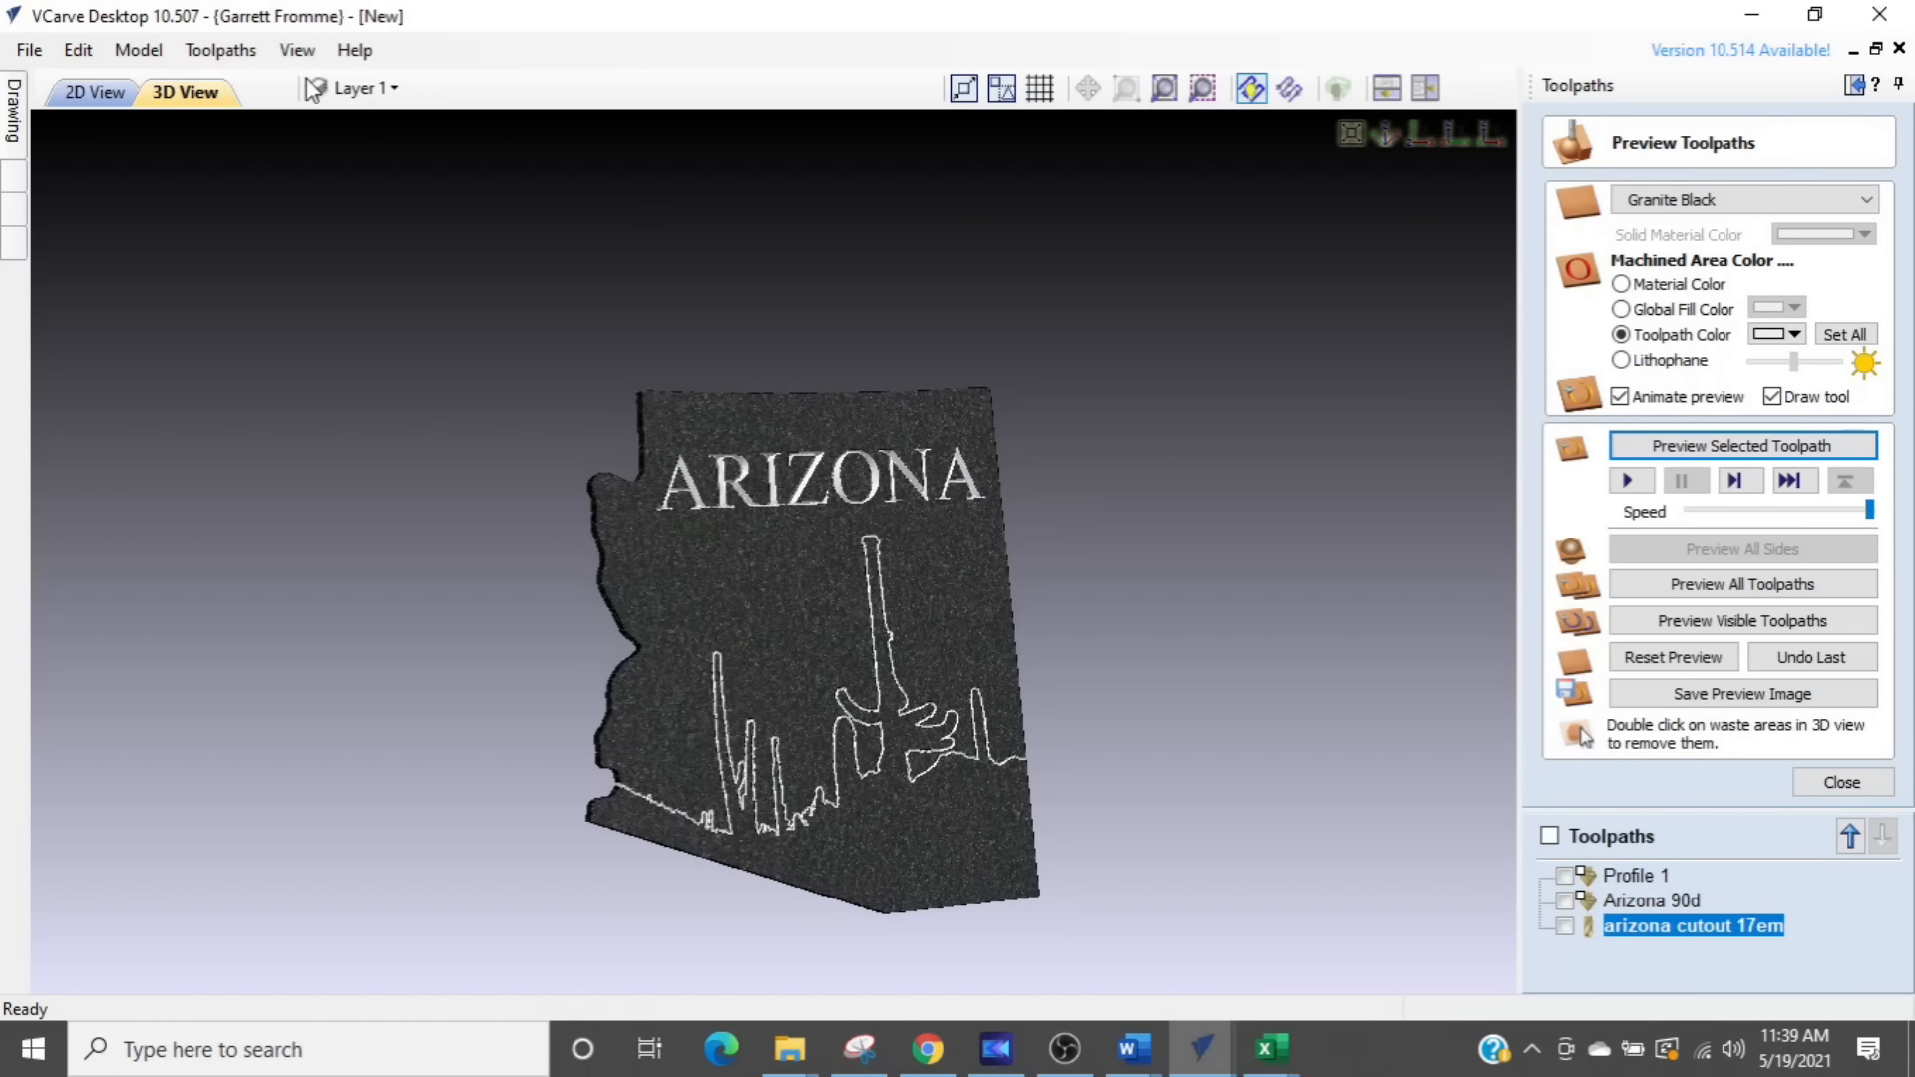
{"action": "left_click", "coordinate": [283, 53]}
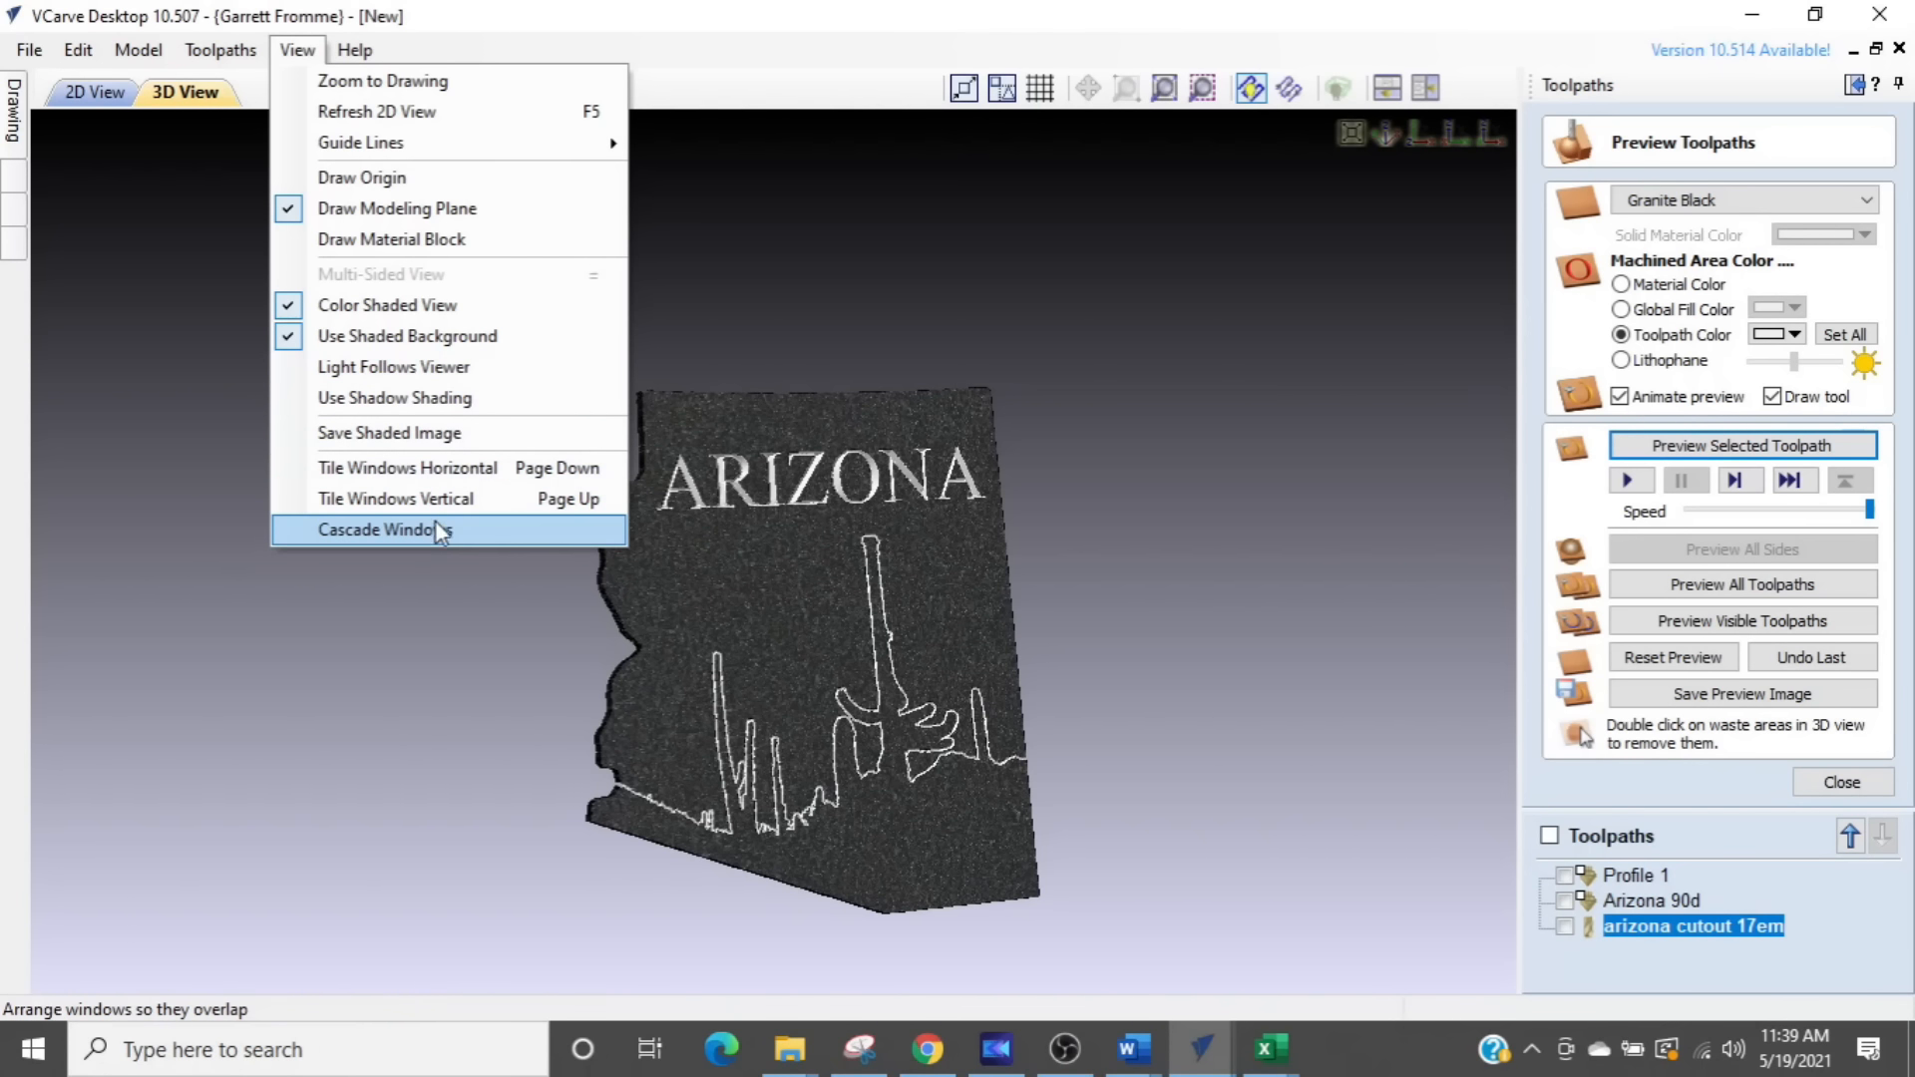
{"action": "mouse_move", "coordinate": [243, 58]}
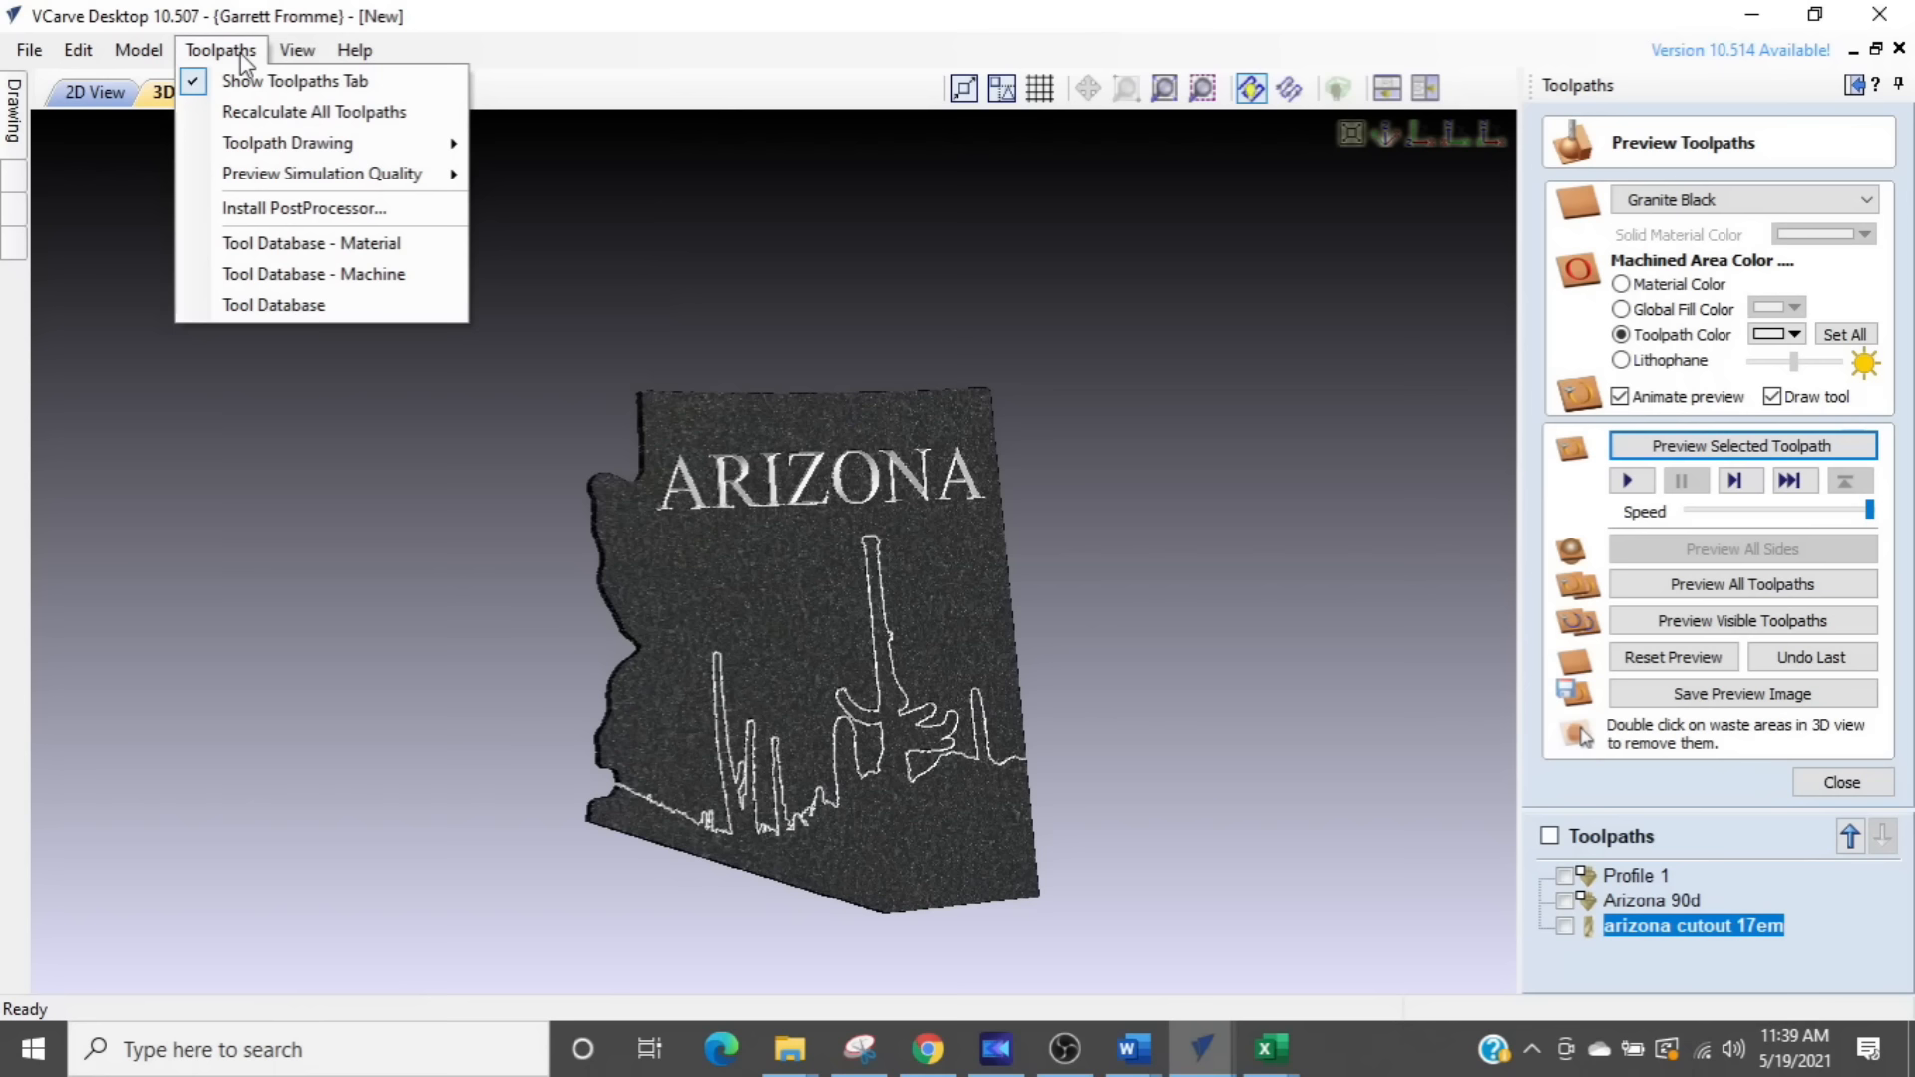
- Change the 3D view's shaded background color to golden yellow in the program options, keeping the gradient style
{"action": "mouse_move", "coordinate": [89, 62]}
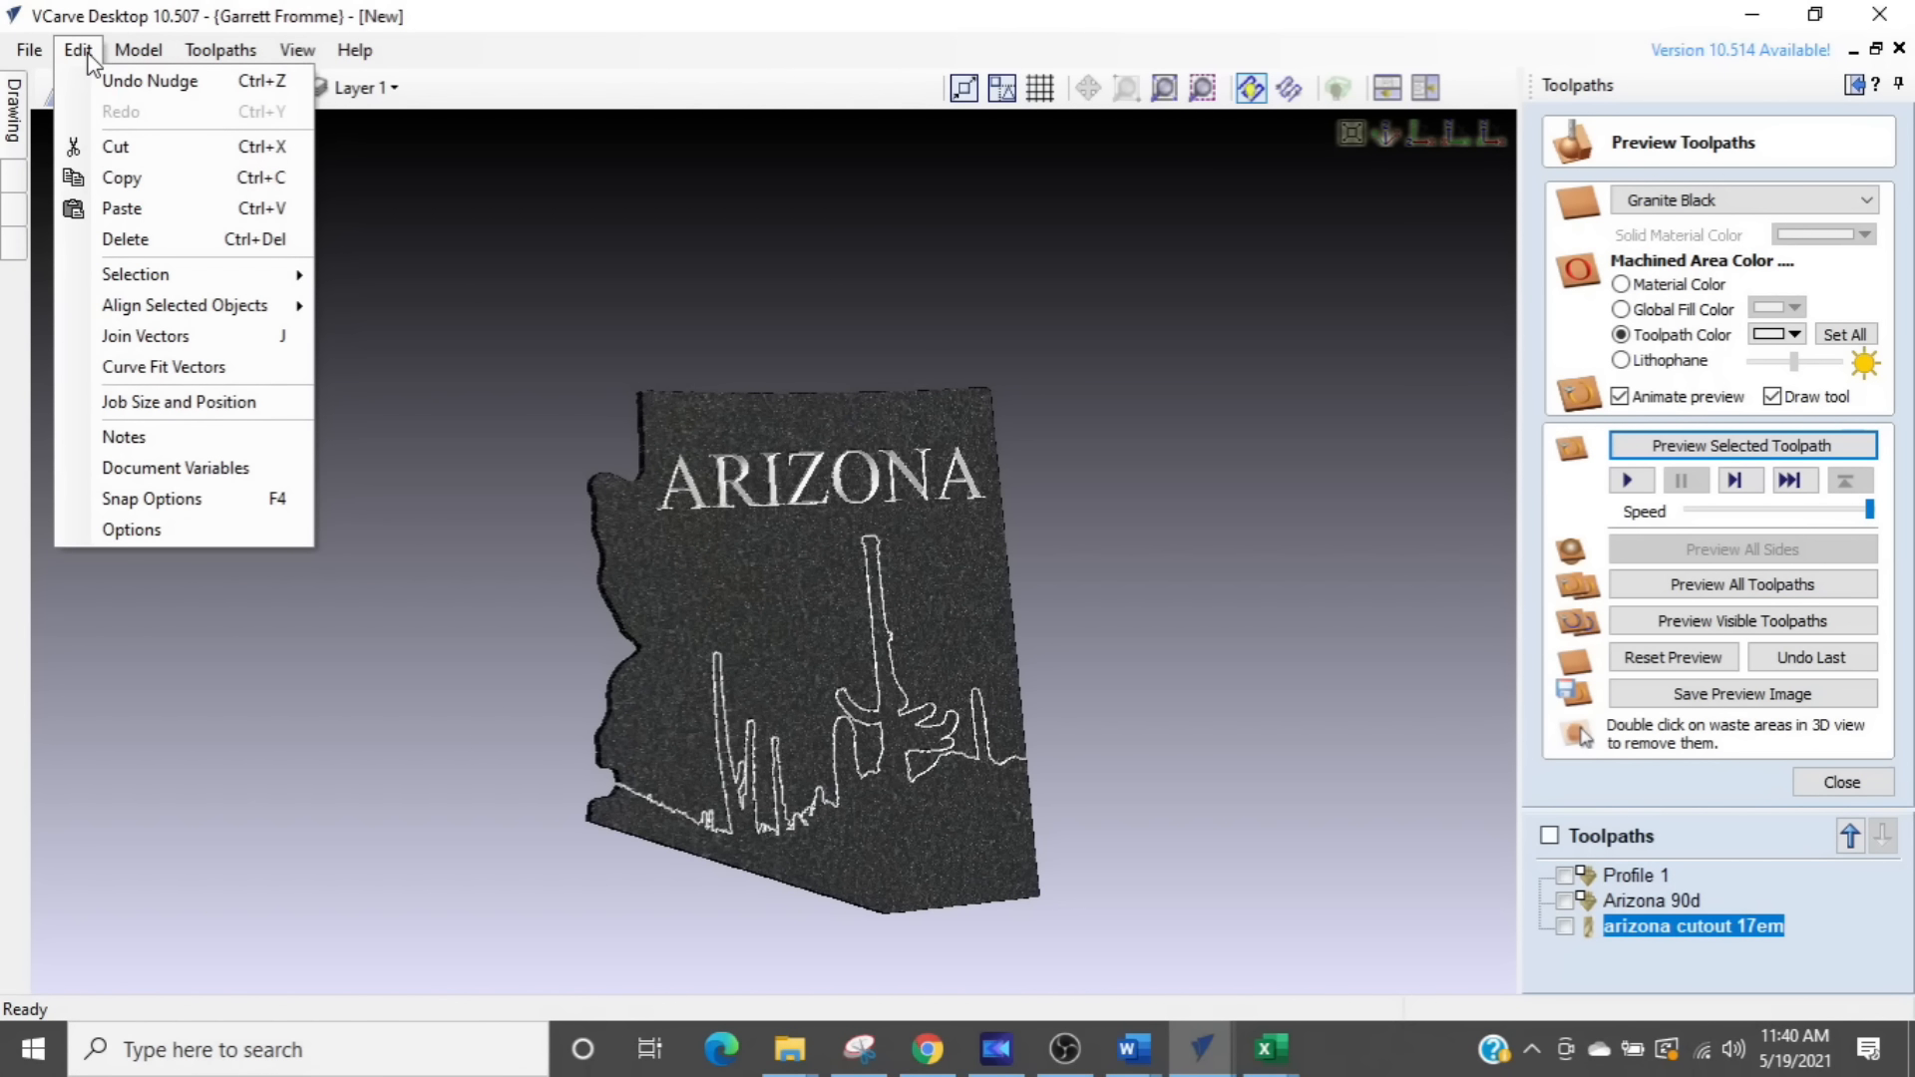
{"action": "left_click", "coordinate": [173, 533]}
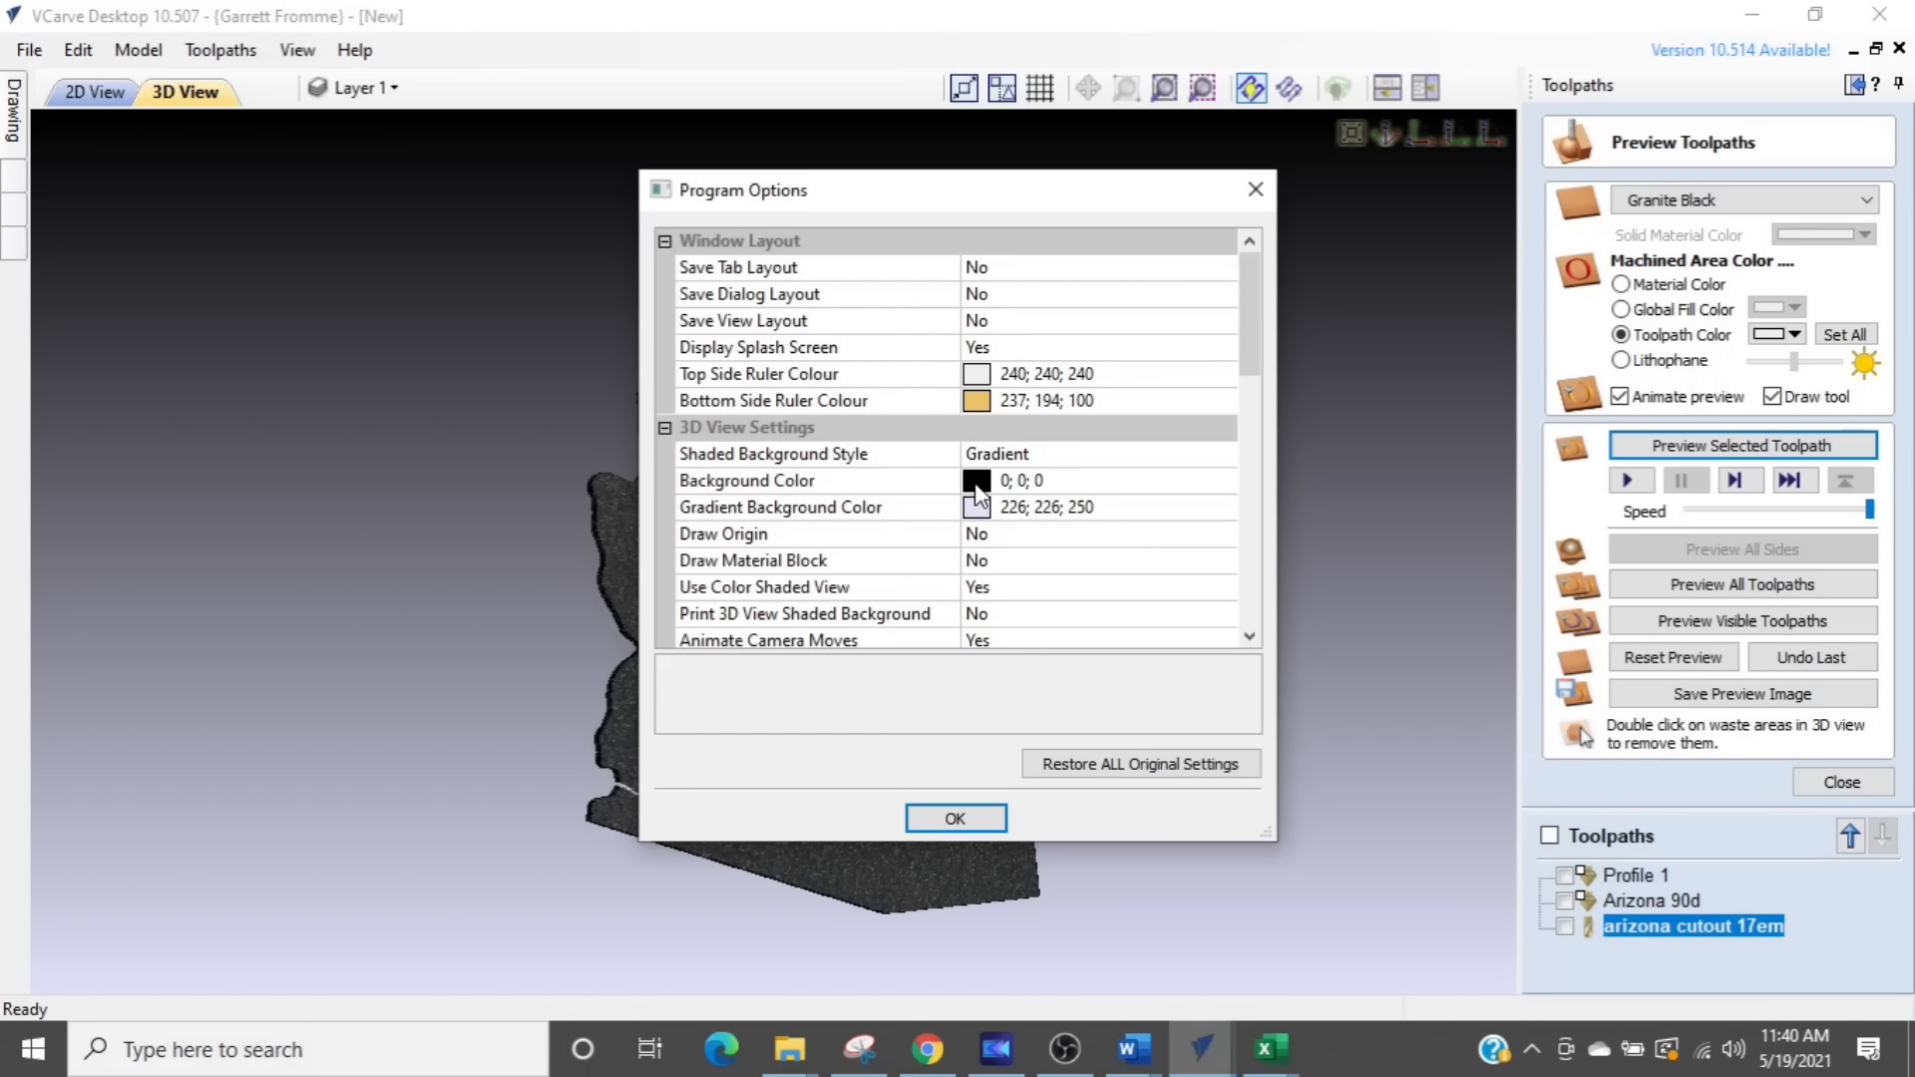
{"action": "left_click", "coordinate": [976, 489]}
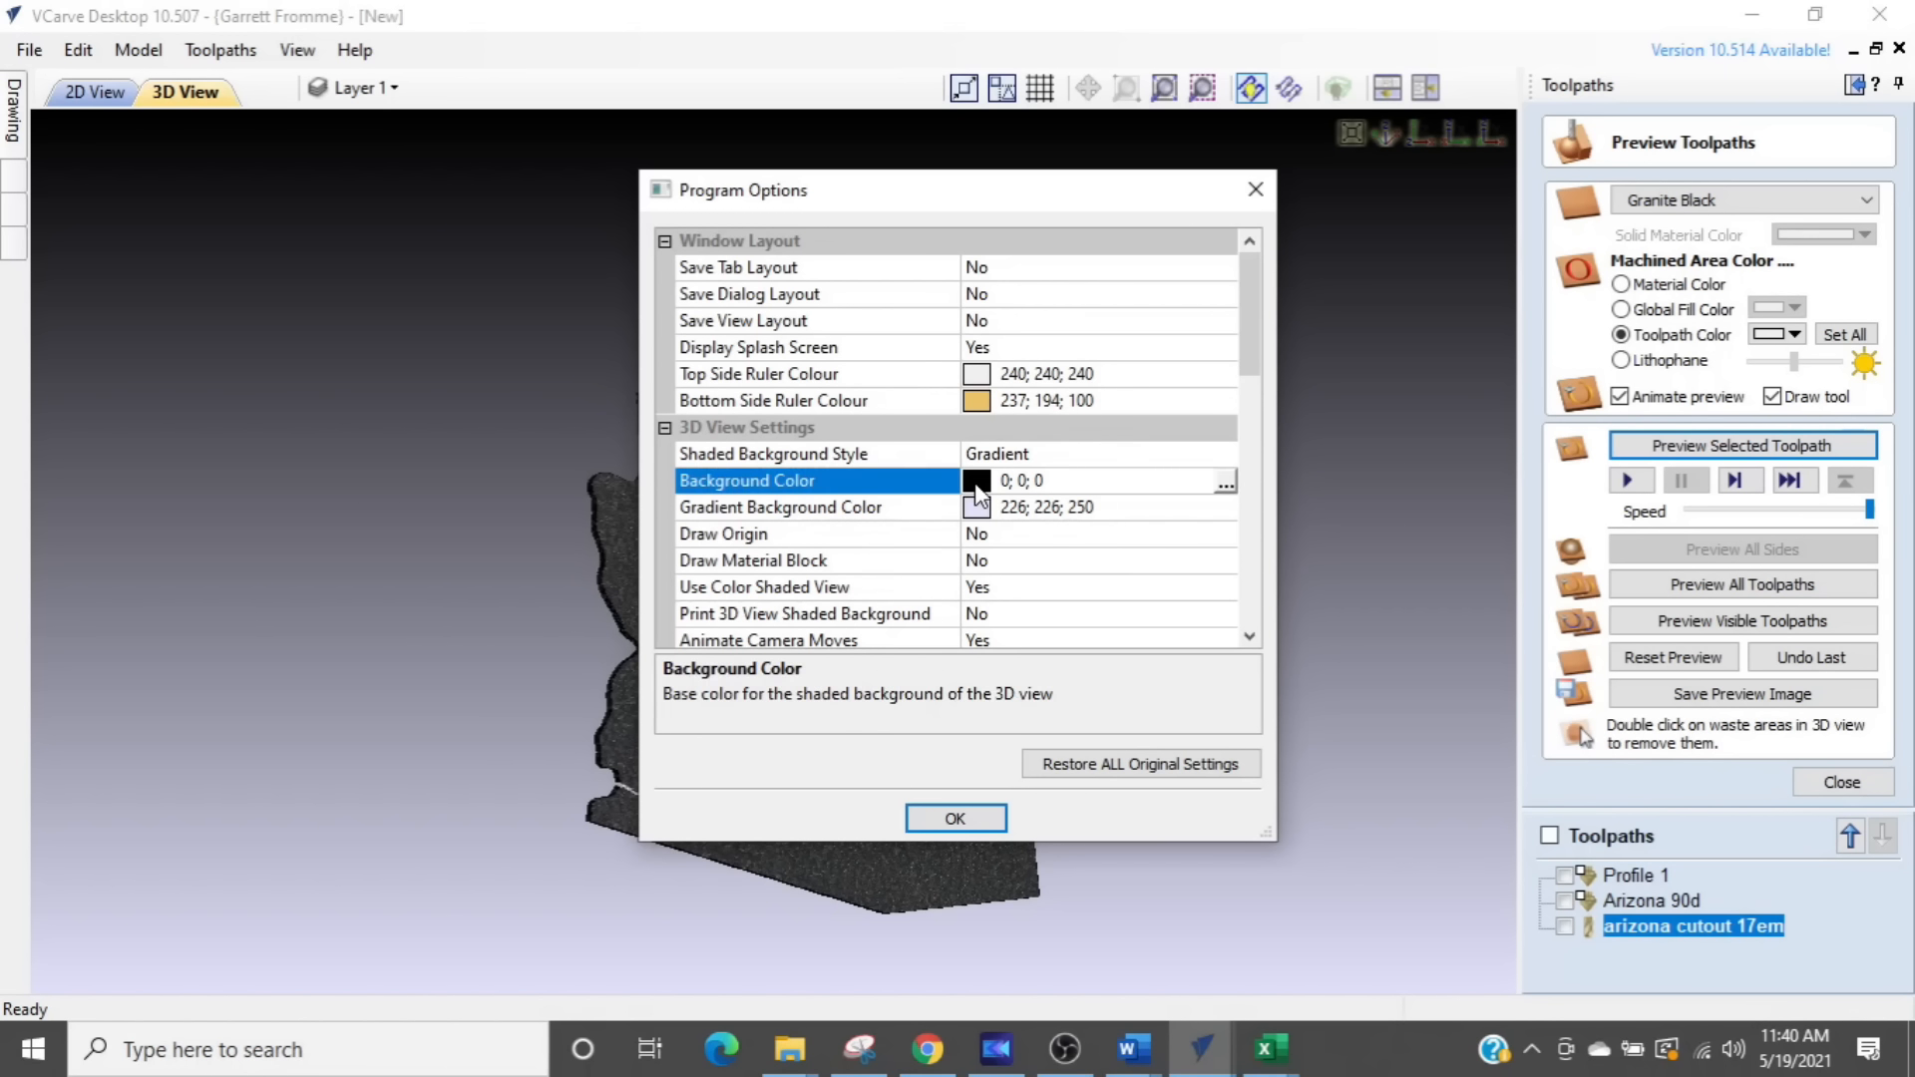
{"action": "left_click", "coordinate": [1226, 483]}
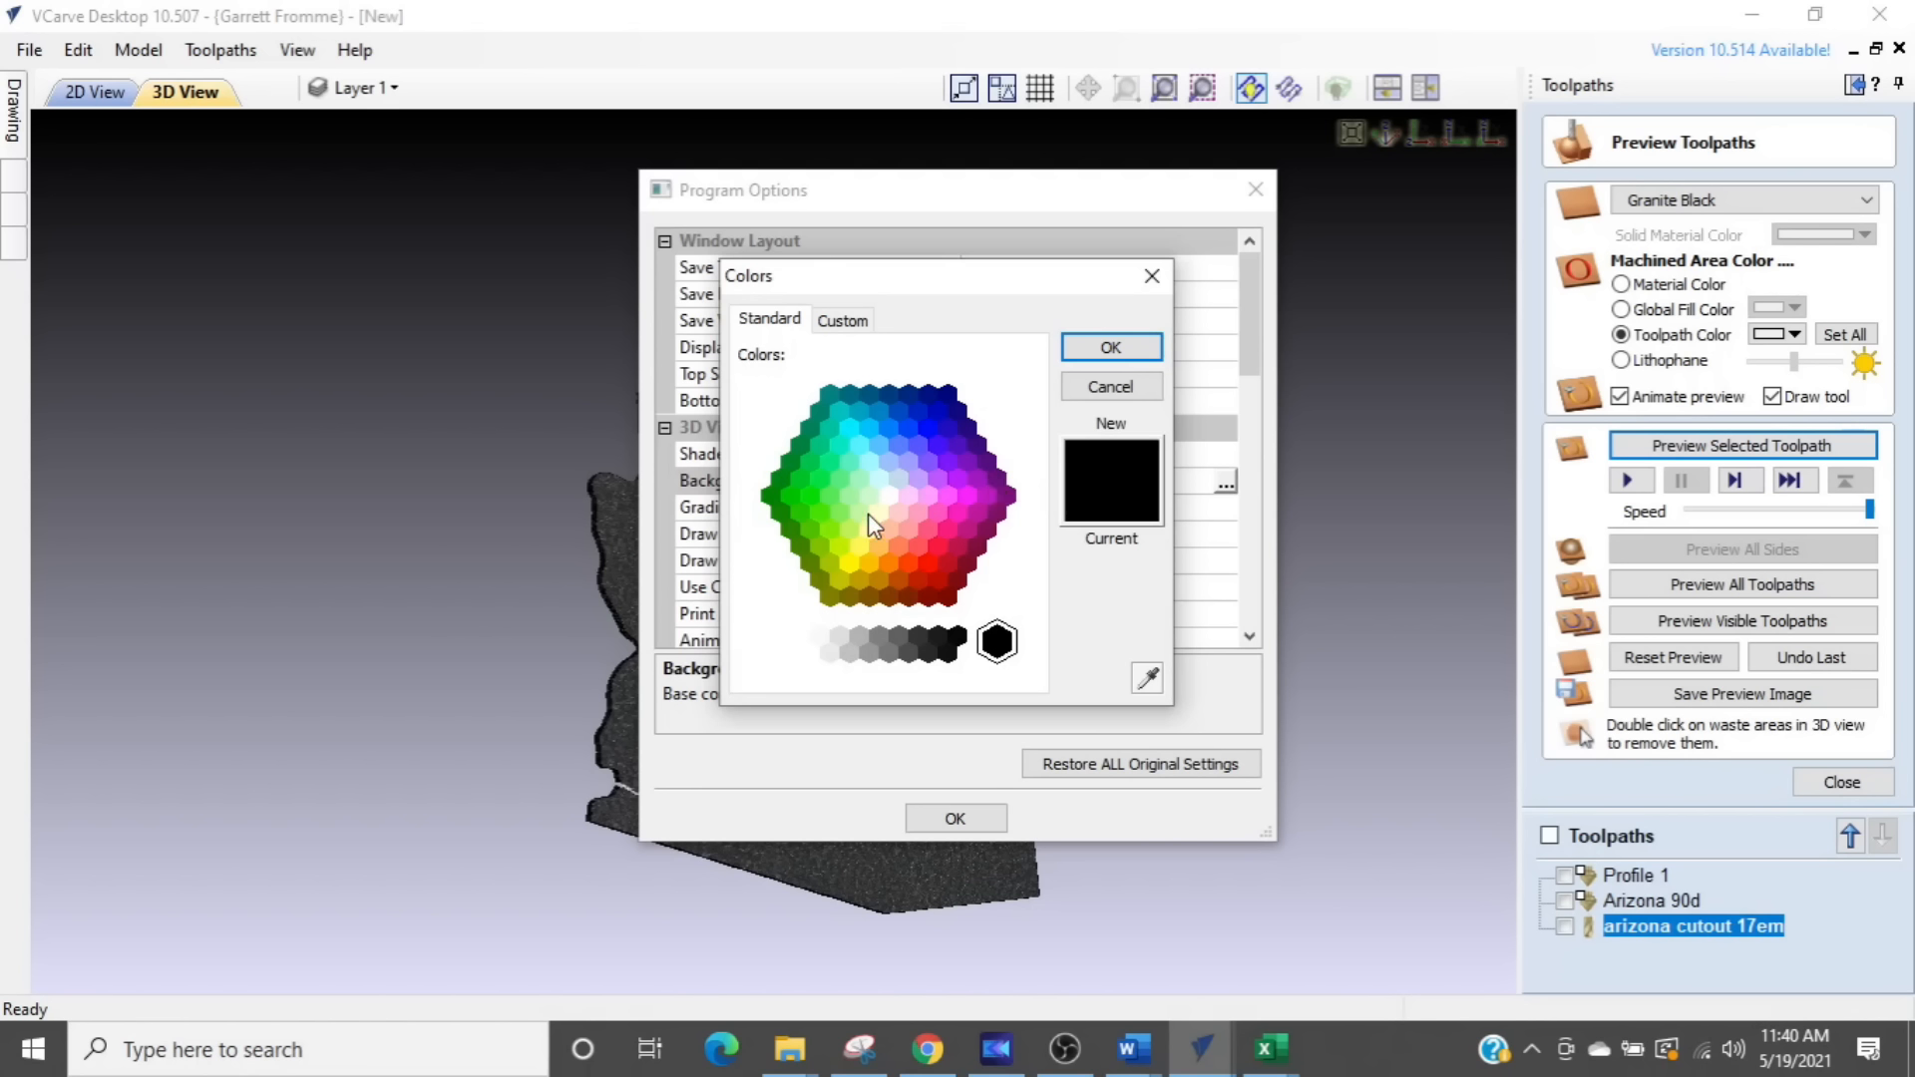
{"action": "left_click", "coordinate": [870, 565]}
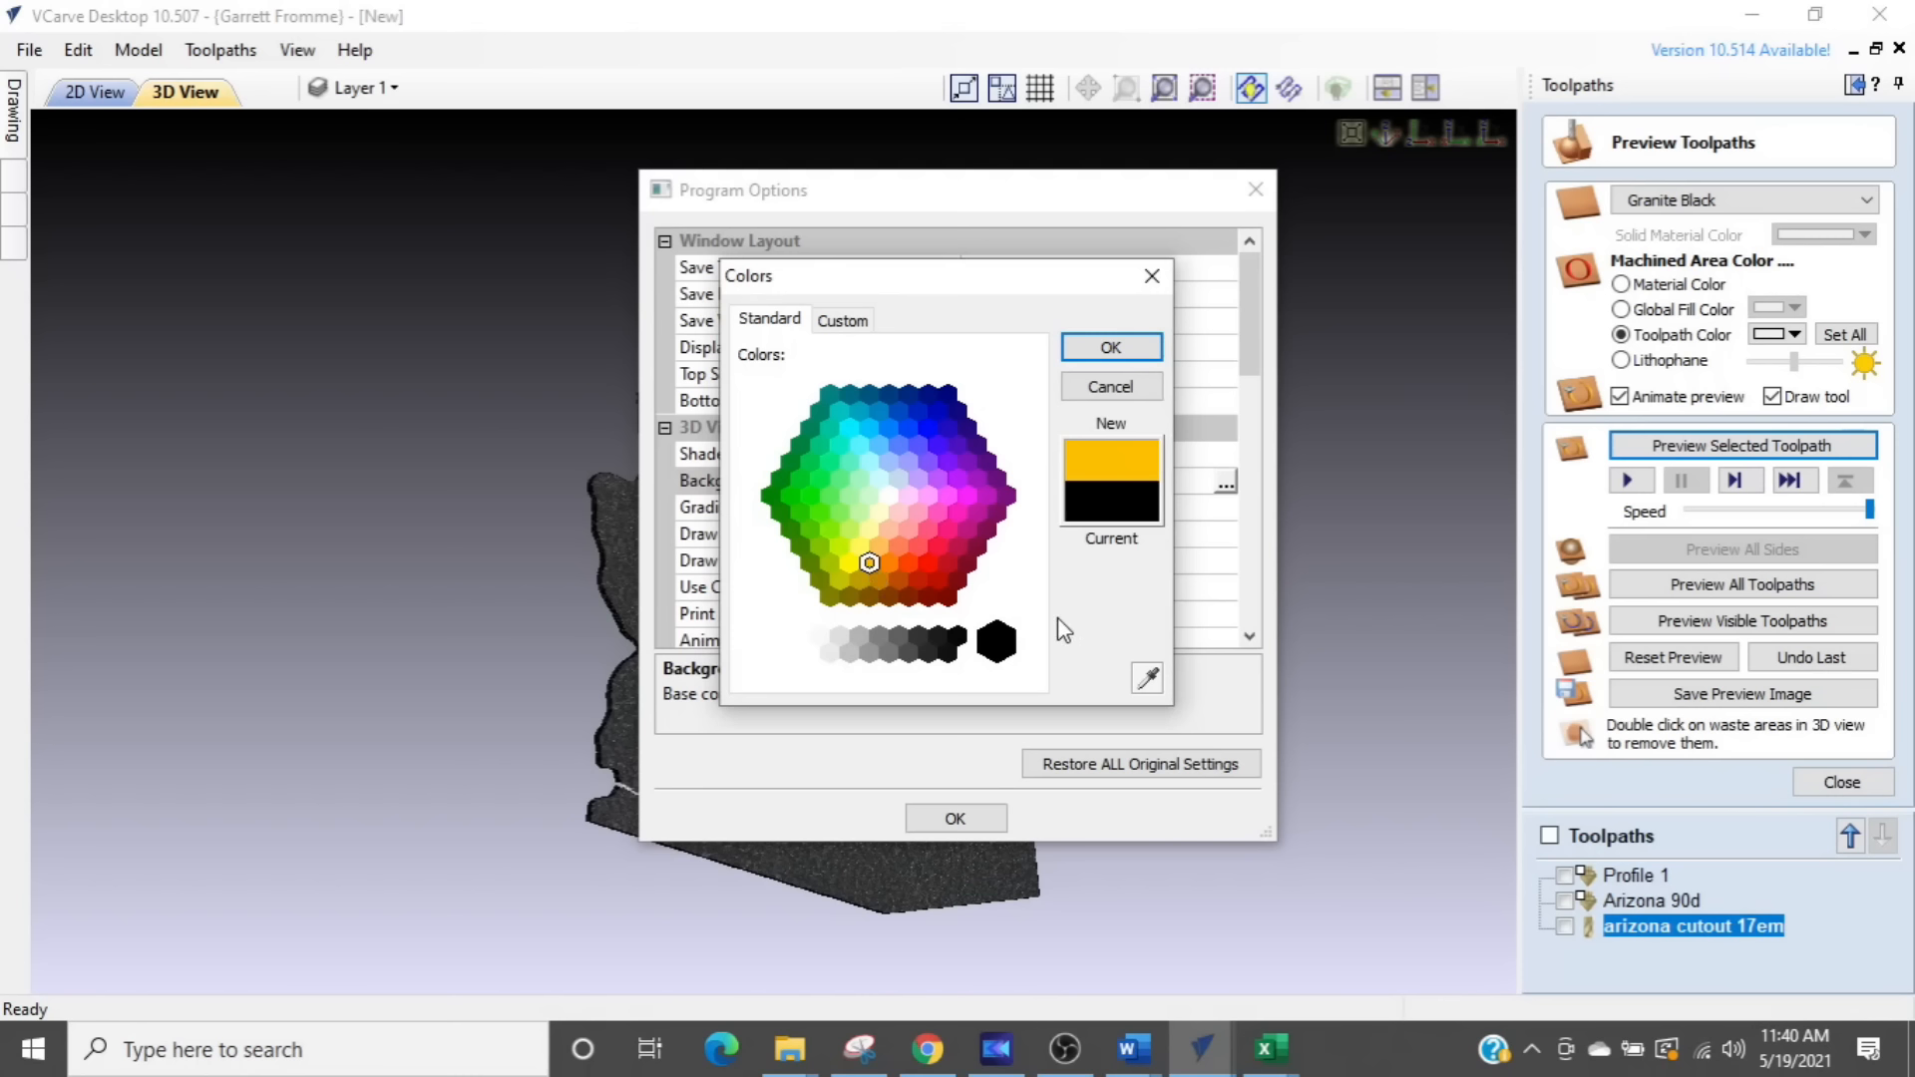
{"action": "left_click", "coordinate": [1105, 349]}
{"action": "left_click", "coordinate": [910, 821]}
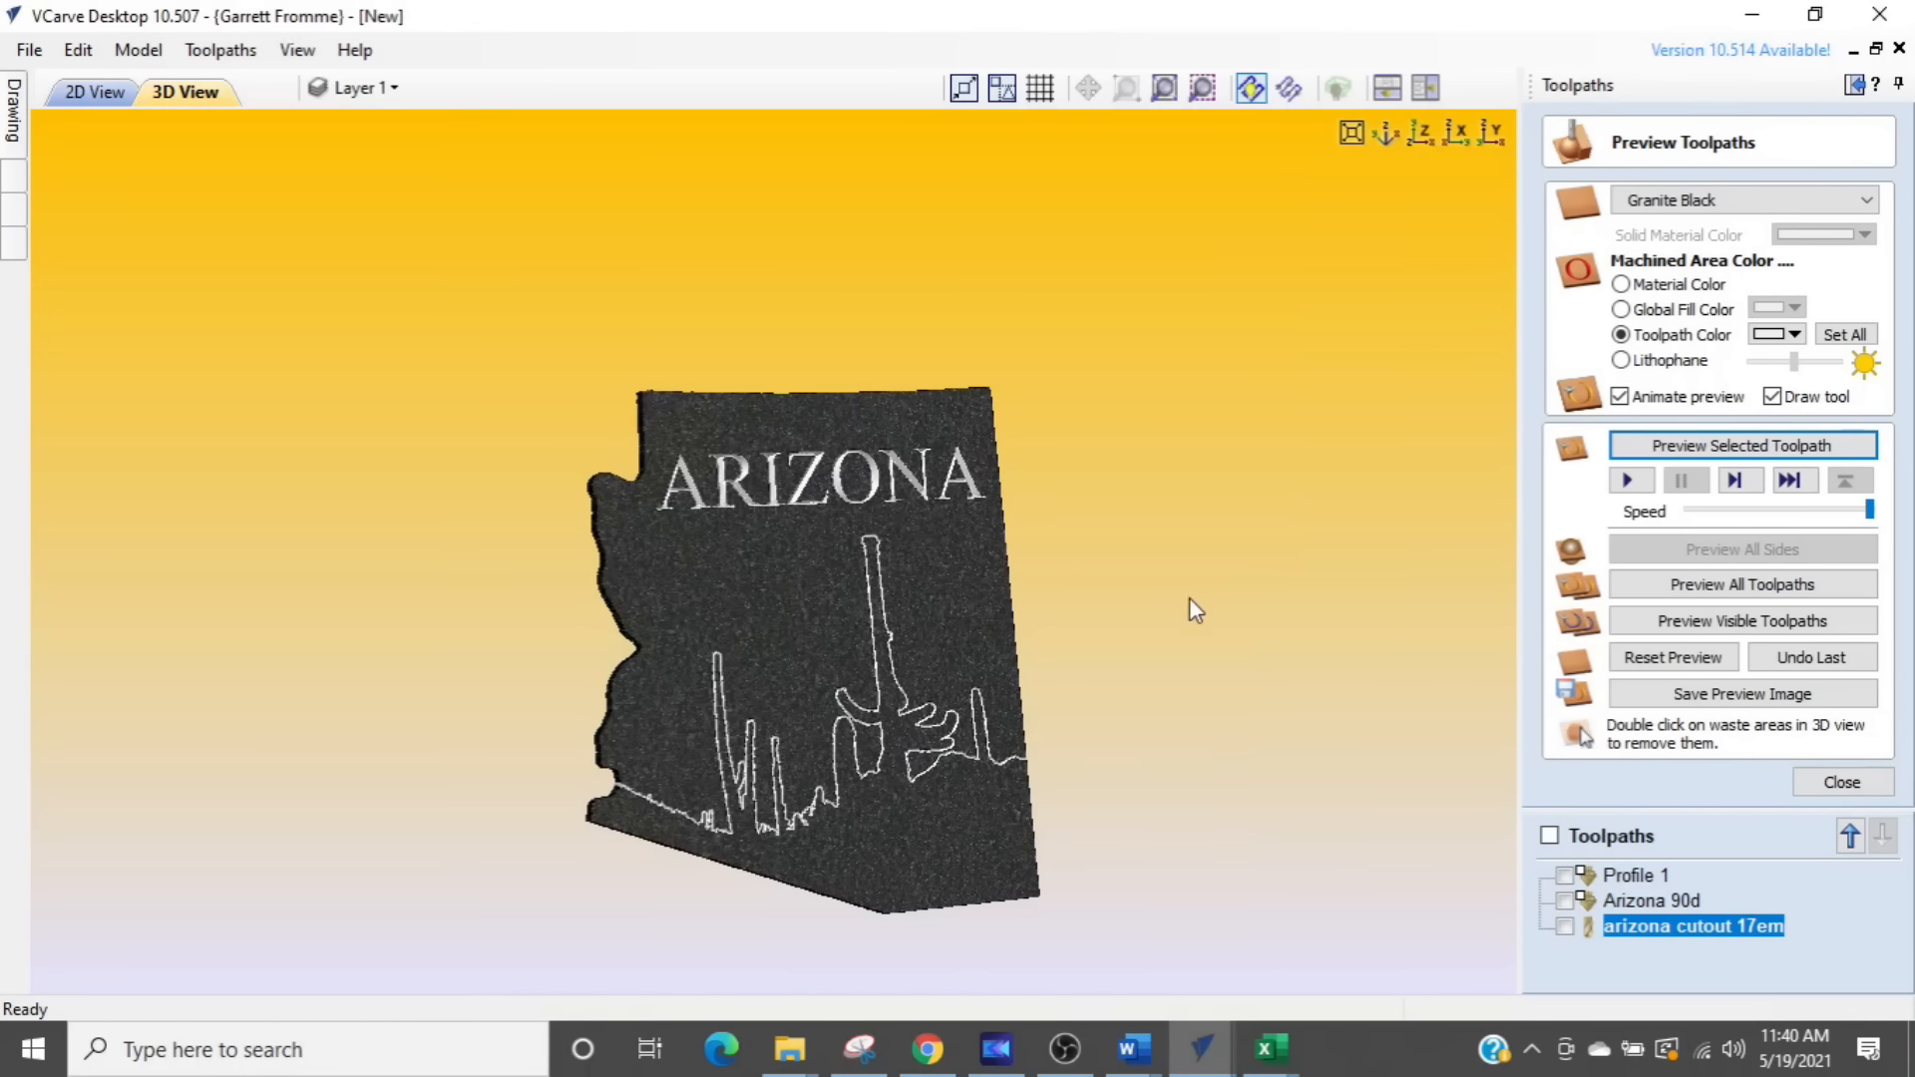
- Examine the finished Arizona sign preview against the new background from several angles and distances, checking the lettering, cactus profile and cut edges
{"action": "scroll", "coordinate": [1109, 612], "scroll_direction": "down", "scroll_amount": 2}
{"action": "middle_click_drag", "start_coordinate": [1063, 644], "coordinate": [1199, 505]}
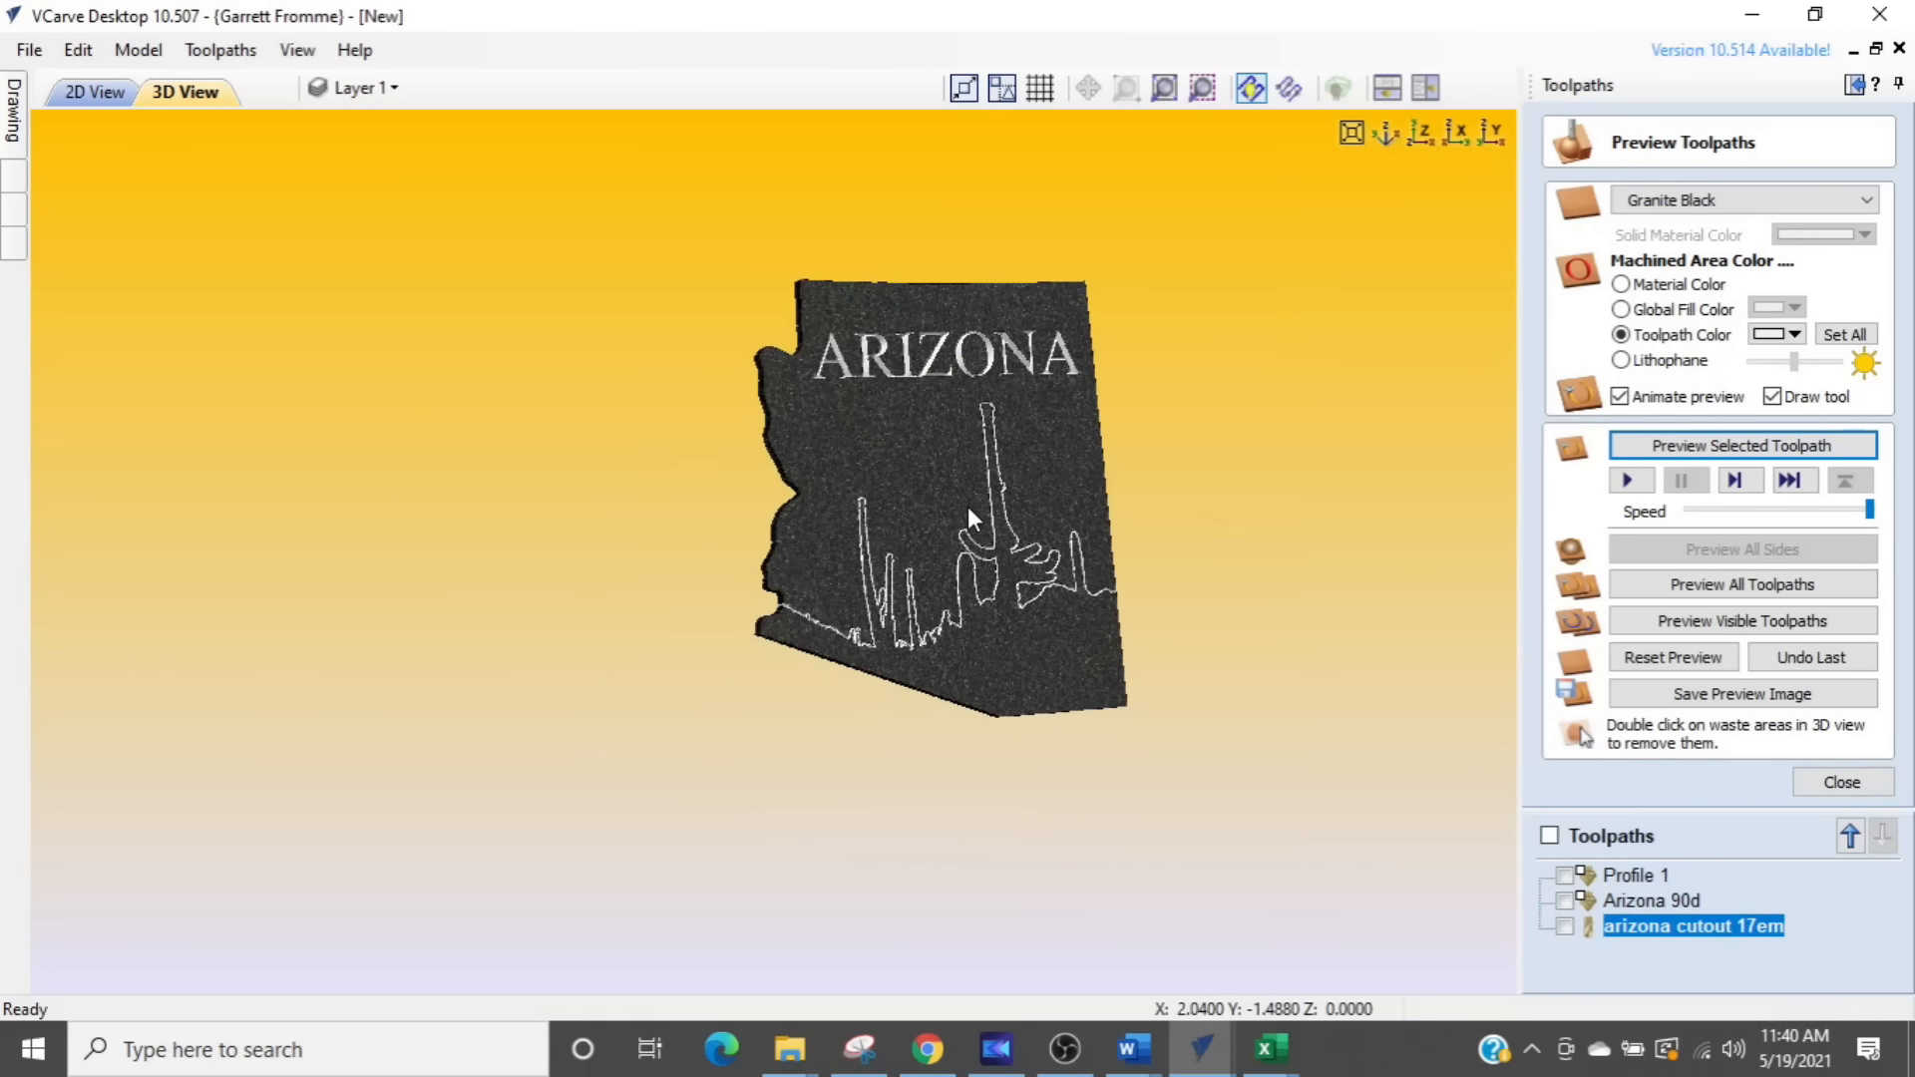
{"action": "scroll", "coordinate": [958, 459], "scroll_direction": "up", "scroll_amount": 2}
{"action": "middle_click_drag", "start_coordinate": [993, 449], "coordinate": [942, 531]}
{"action": "left_click_drag", "start_coordinate": [981, 501], "coordinate": [925, 477]}
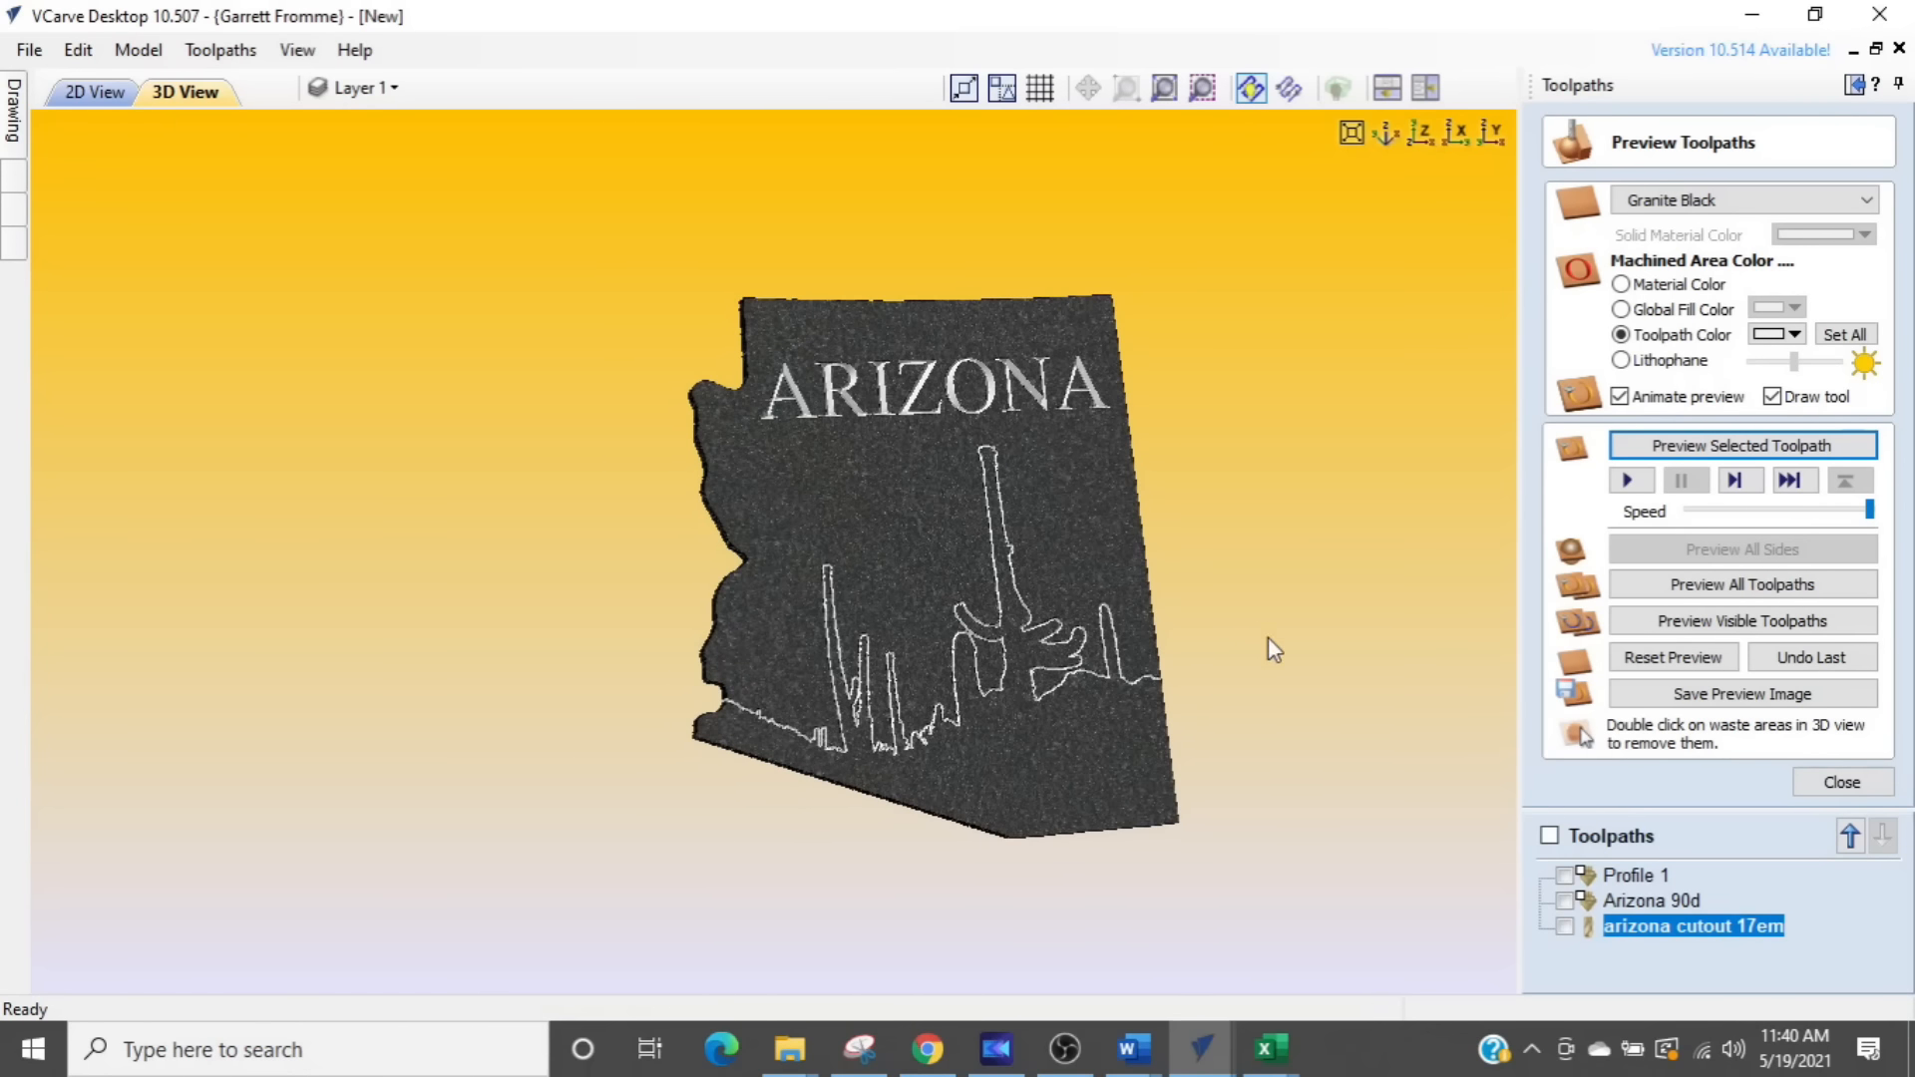
{"action": "left_click_drag", "start_coordinate": [1197, 705], "coordinate": [1156, 725]}
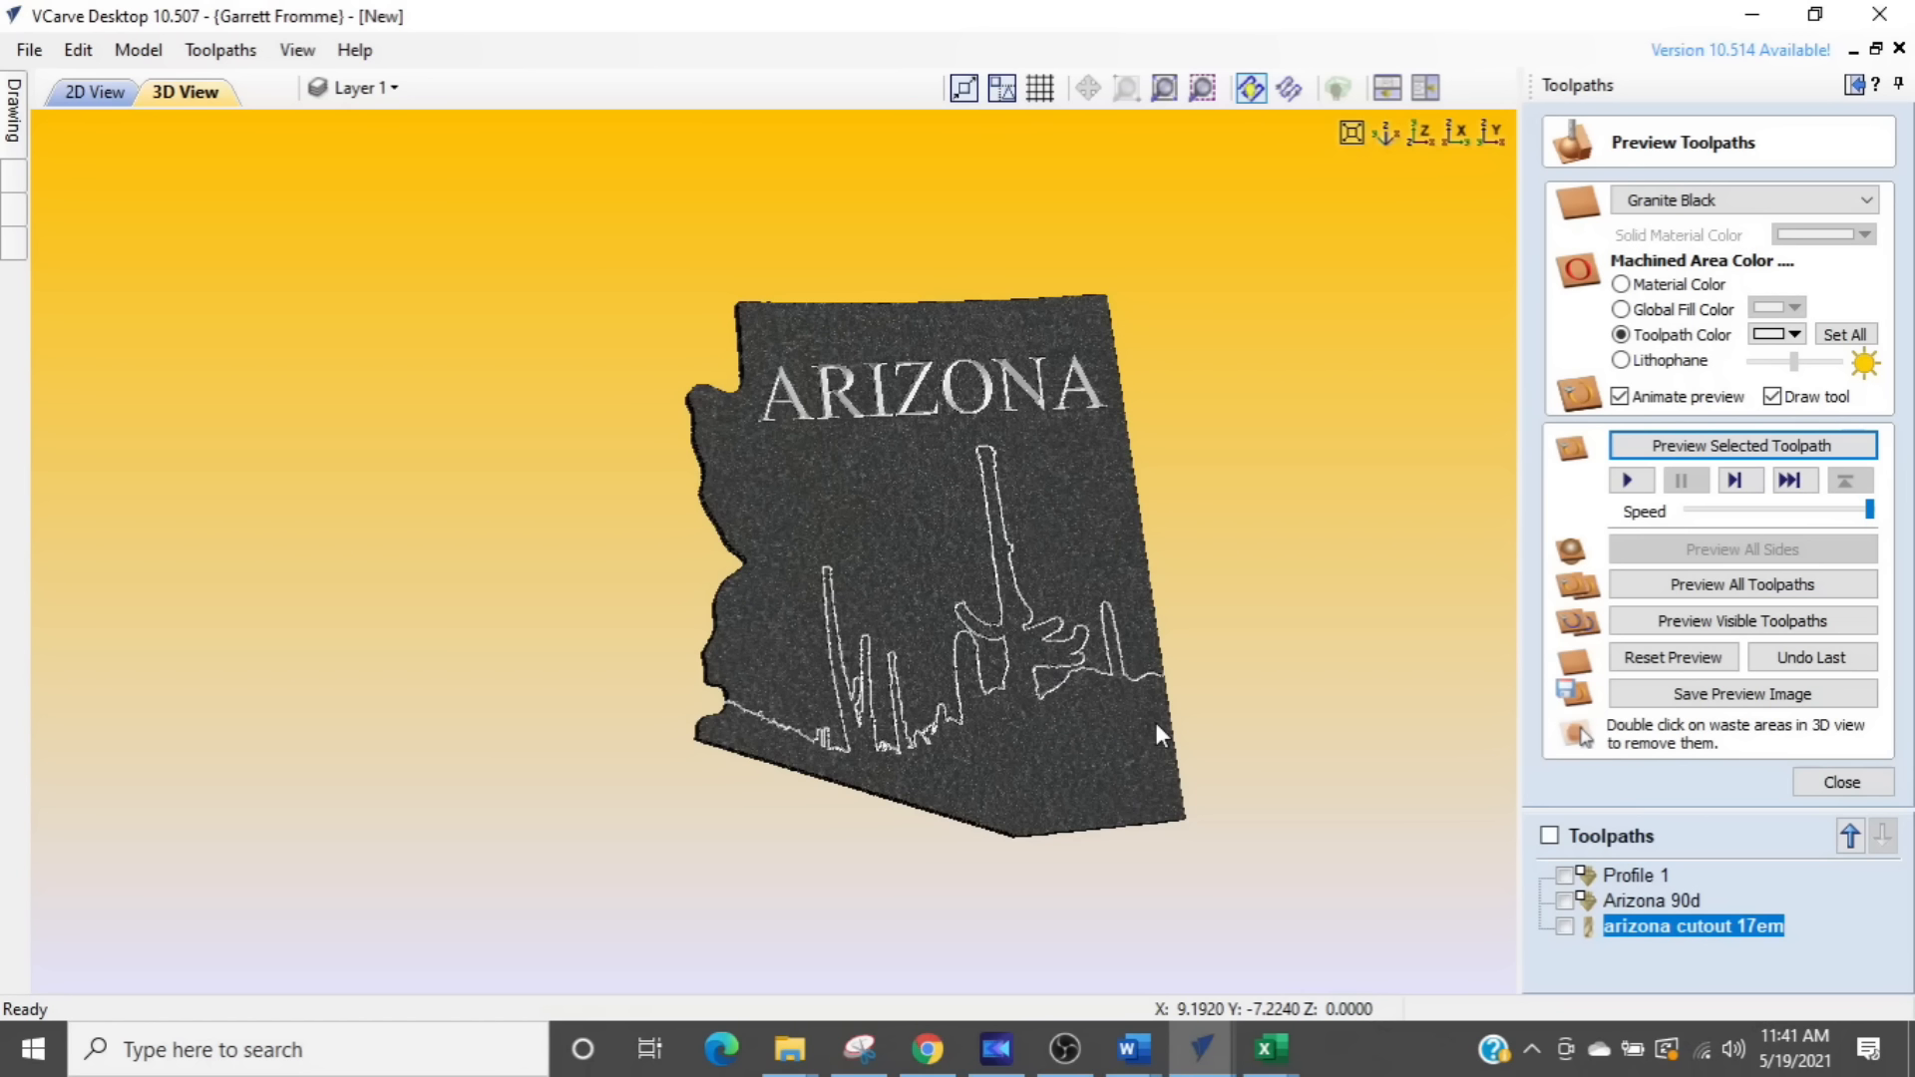
{"action": "mouse_move", "coordinate": [1011, 583]}
{"action": "left_mouse_down"}
{"action": "mouse_move", "coordinate": [1093, 634]}
{"action": "mouse_move", "coordinate": [1069, 601]}
{"action": "mouse_move", "coordinate": [1014, 650]}
{"action": "mouse_move", "coordinate": [974, 652]}
{"action": "mouse_move", "coordinate": [931, 582]}
{"action": "mouse_move", "coordinate": [906, 616]}
{"action": "mouse_move", "coordinate": [906, 578]}
{"action": "mouse_move", "coordinate": [1018, 616]}
{"action": "left_mouse_up"}
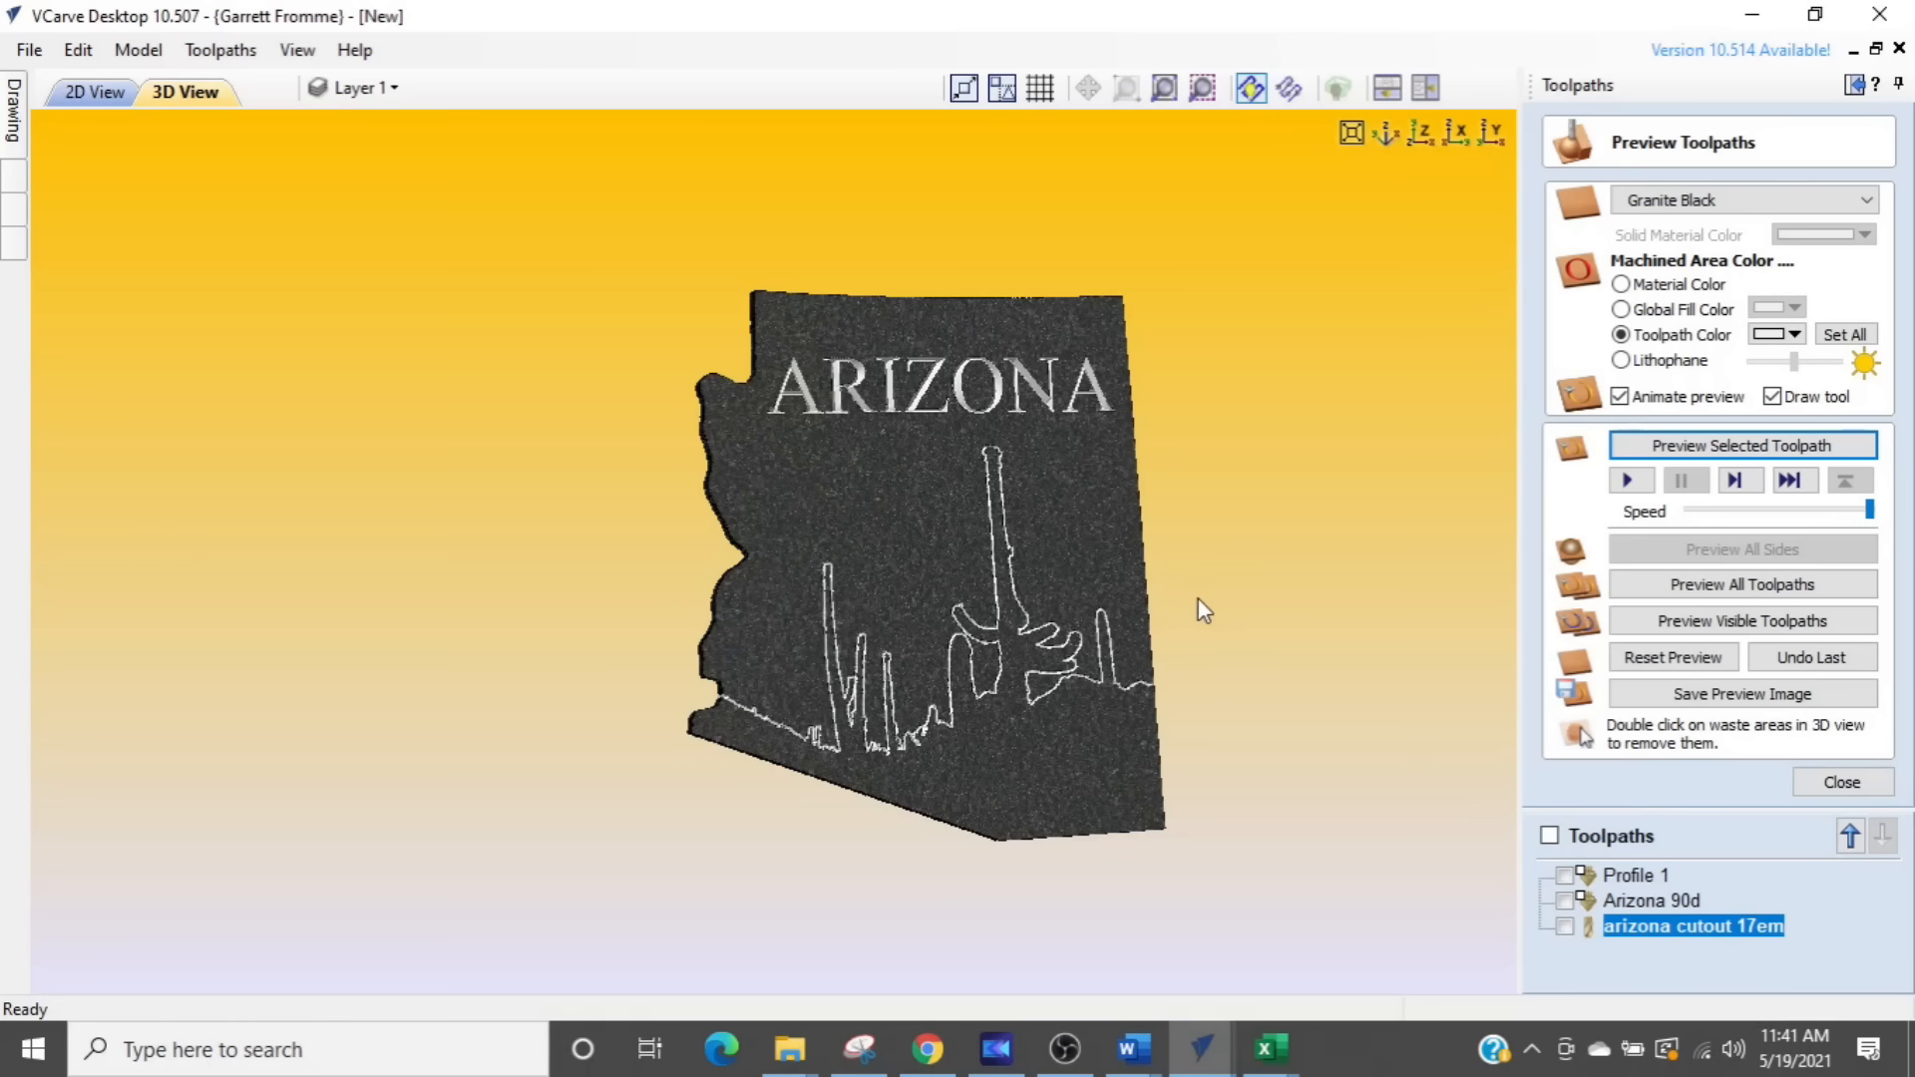
{"action": "scroll", "coordinate": [1119, 633], "scroll_direction": "down", "scroll_amount": 1}
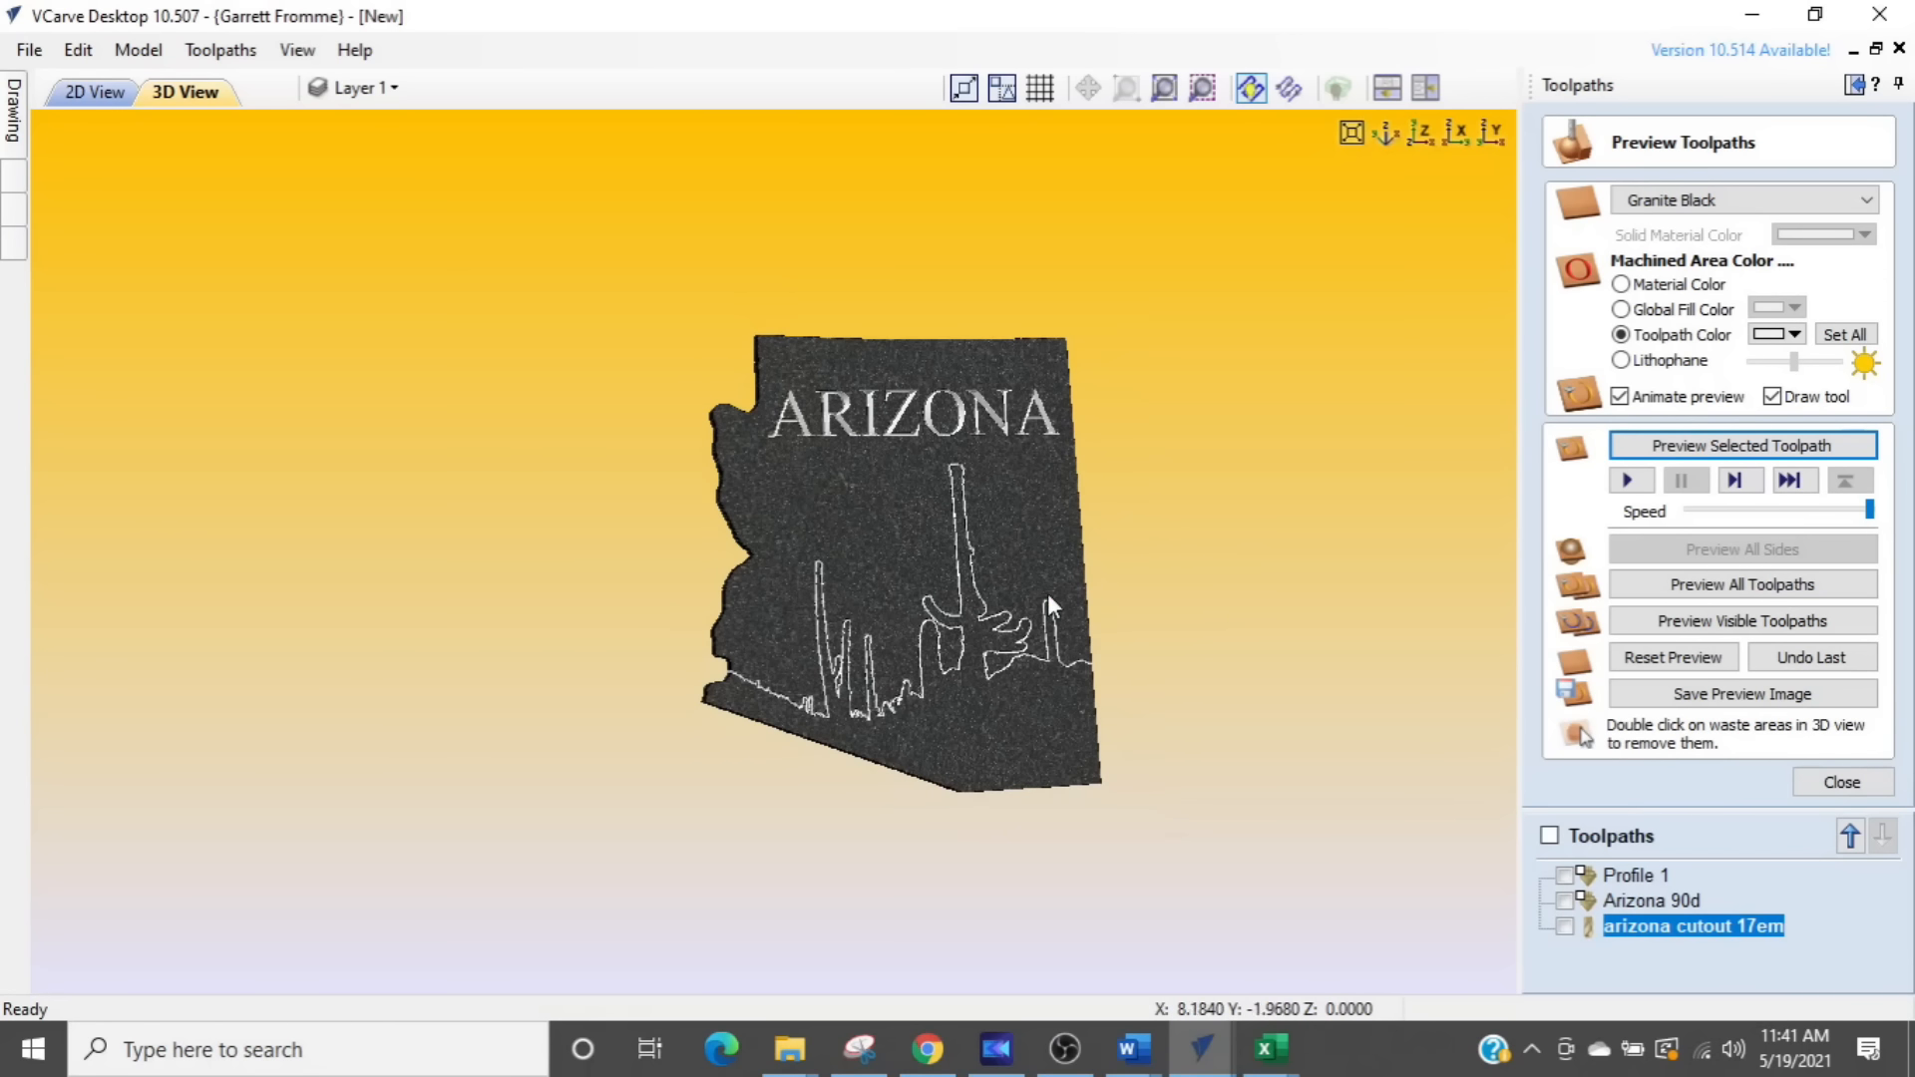
{"action": "scroll", "coordinate": [950, 536], "scroll_direction": "up", "scroll_amount": 2}
{"action": "scroll", "coordinate": [949, 537], "scroll_direction": "down", "scroll_amount": 1}
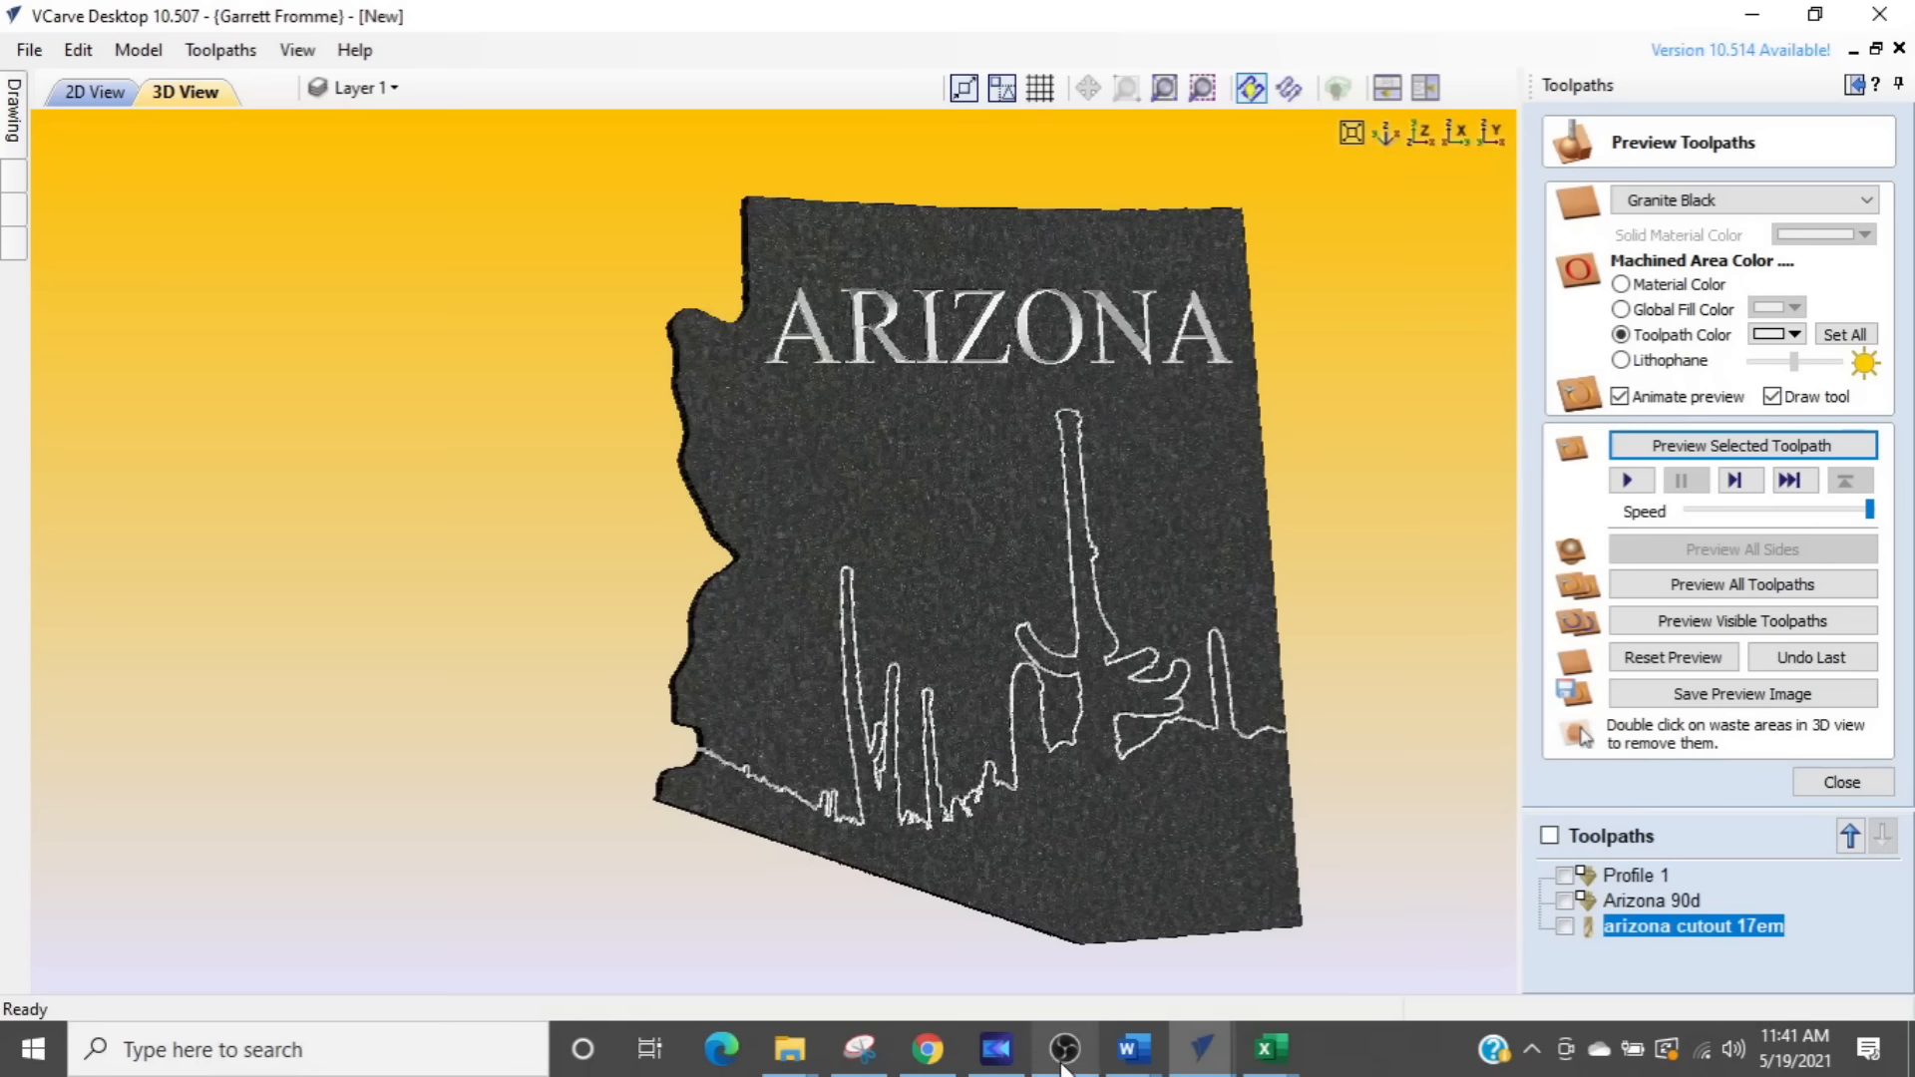
{"action": "mouse_move", "coordinate": [1062, 1067]}
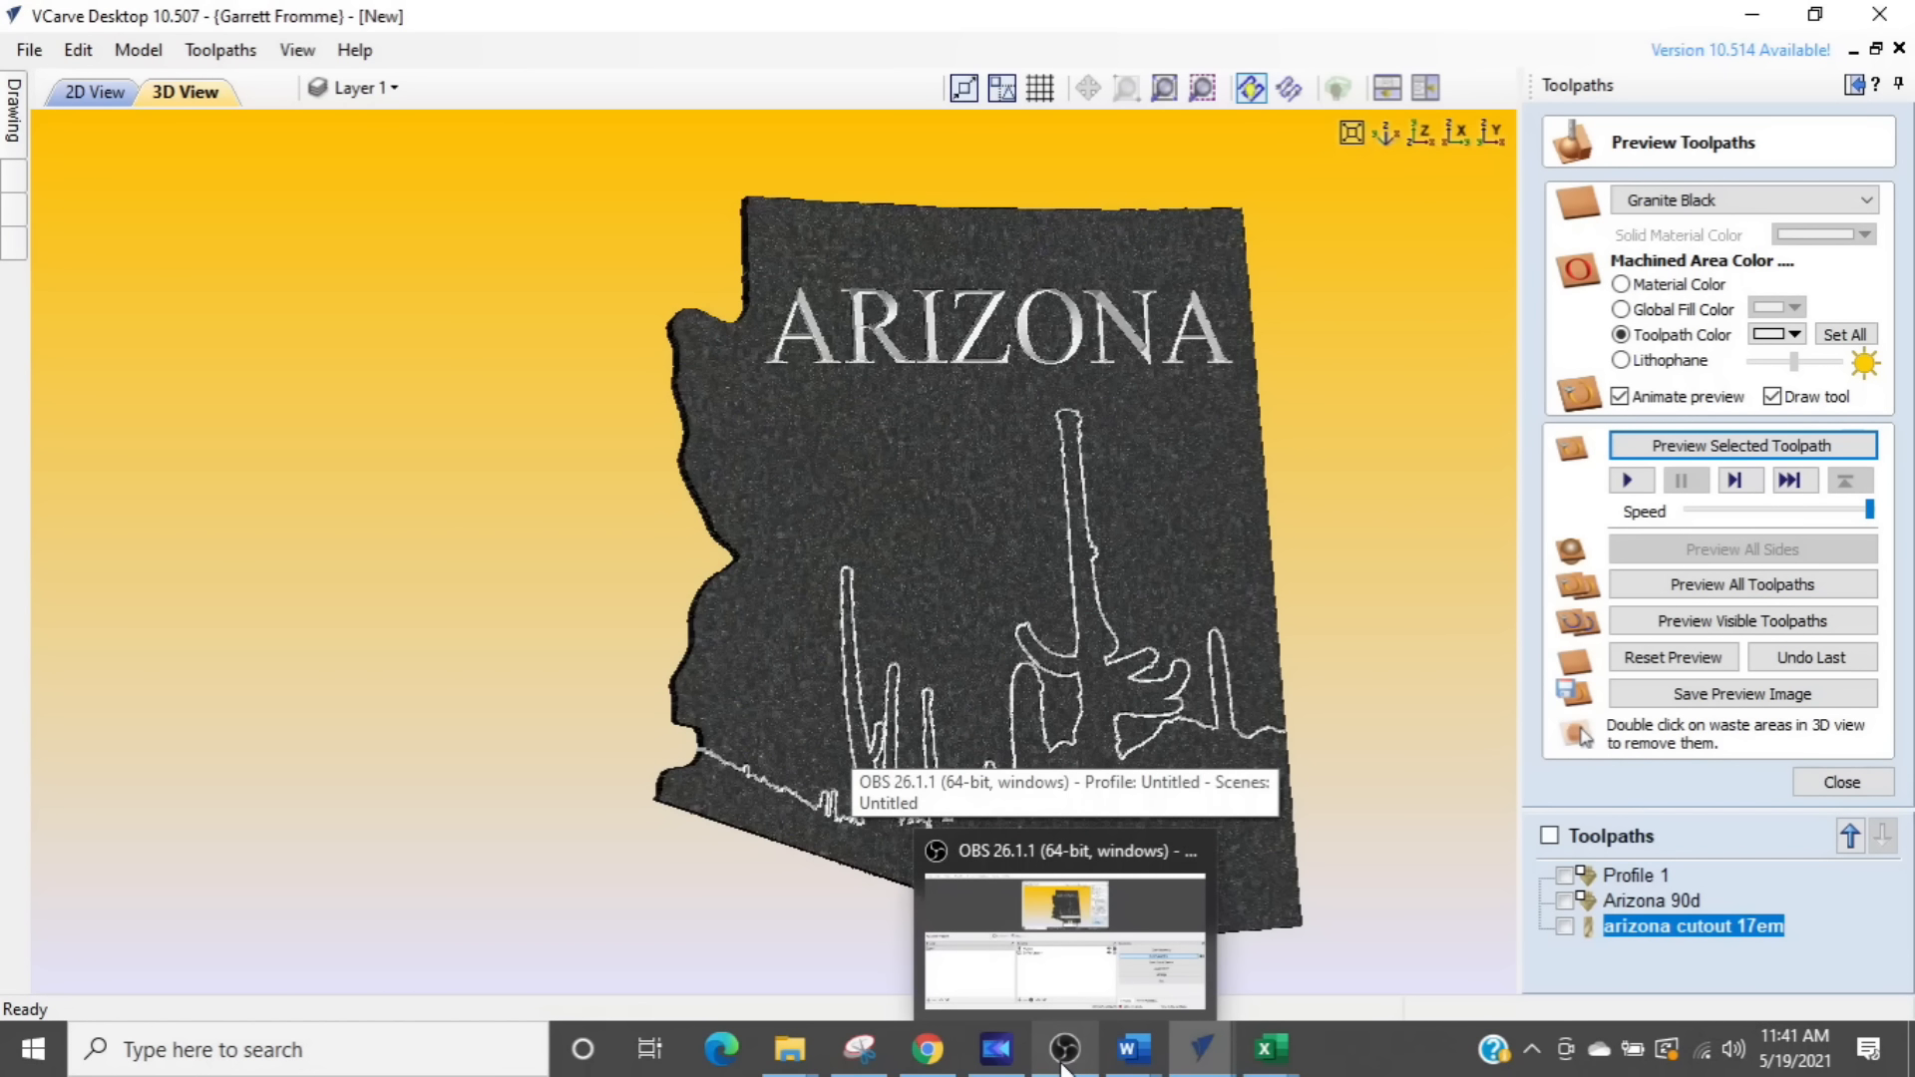